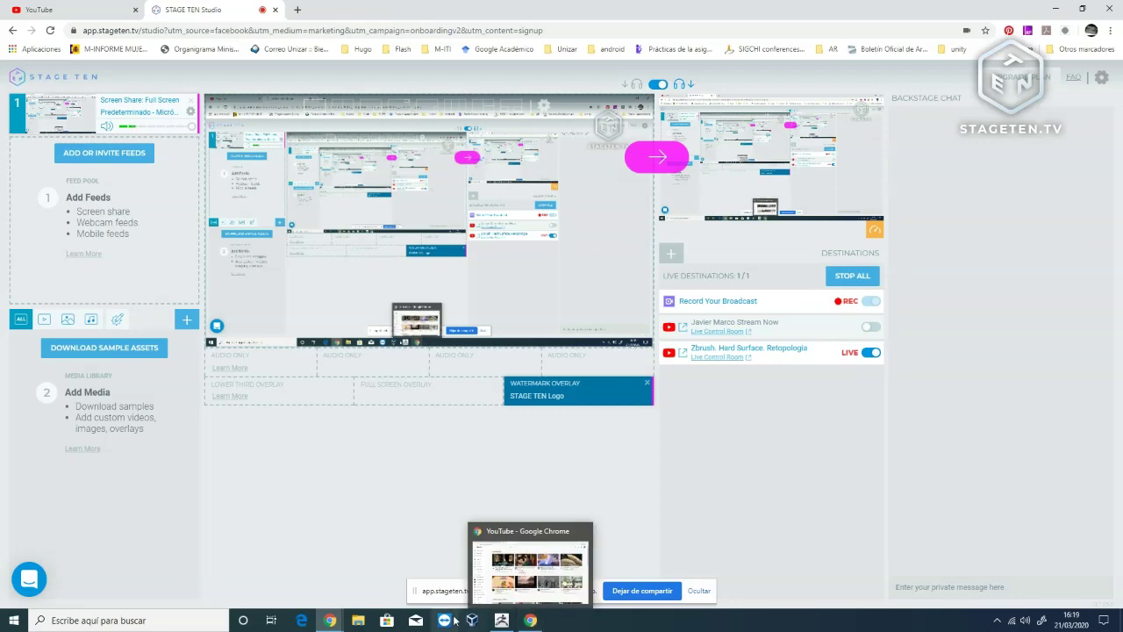
Switch from the STAGE TEN studio in Chrome to the ZBrush window
click(502, 620)
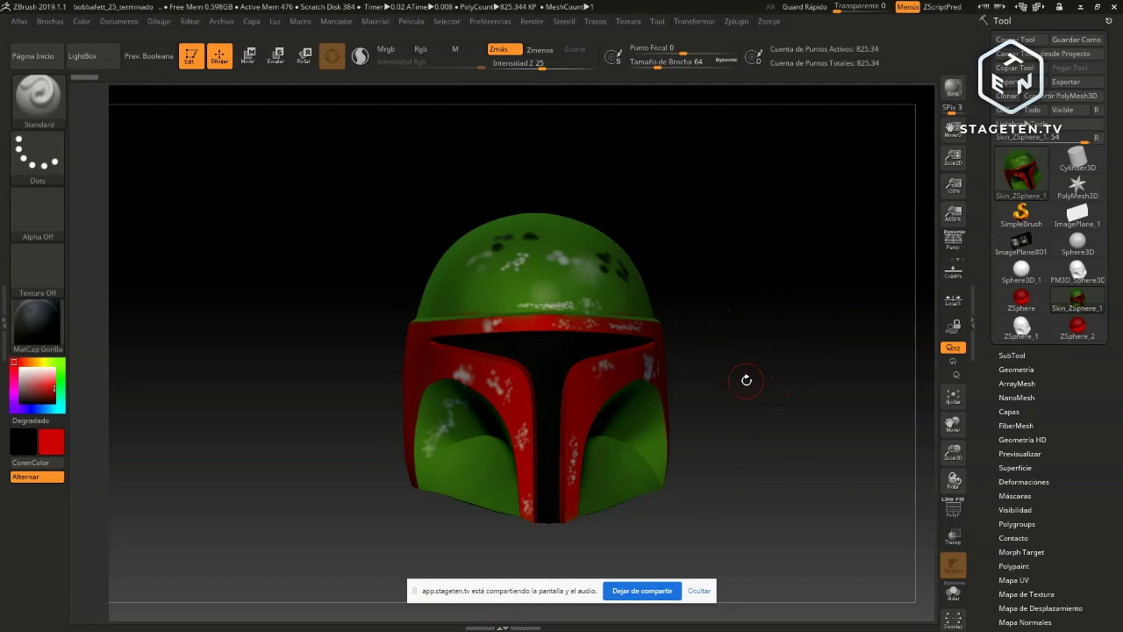
Hide the sharing notice, then inspect the painted helmet from both sides and up close with Y-axis rotation
click(699, 593)
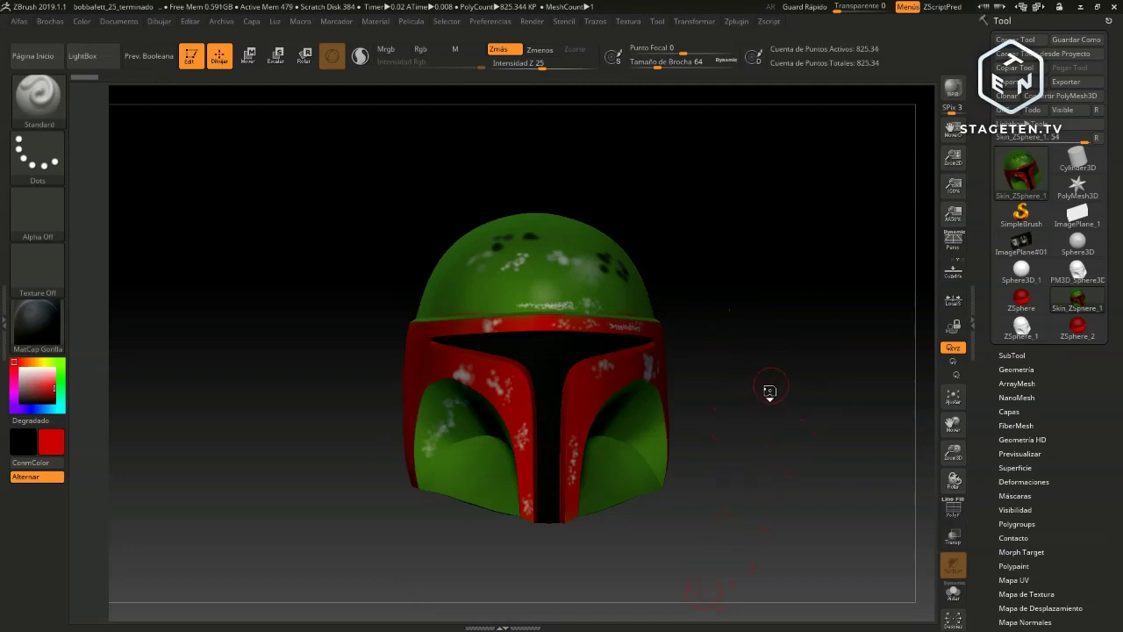
drag(762, 395, 763, 394)
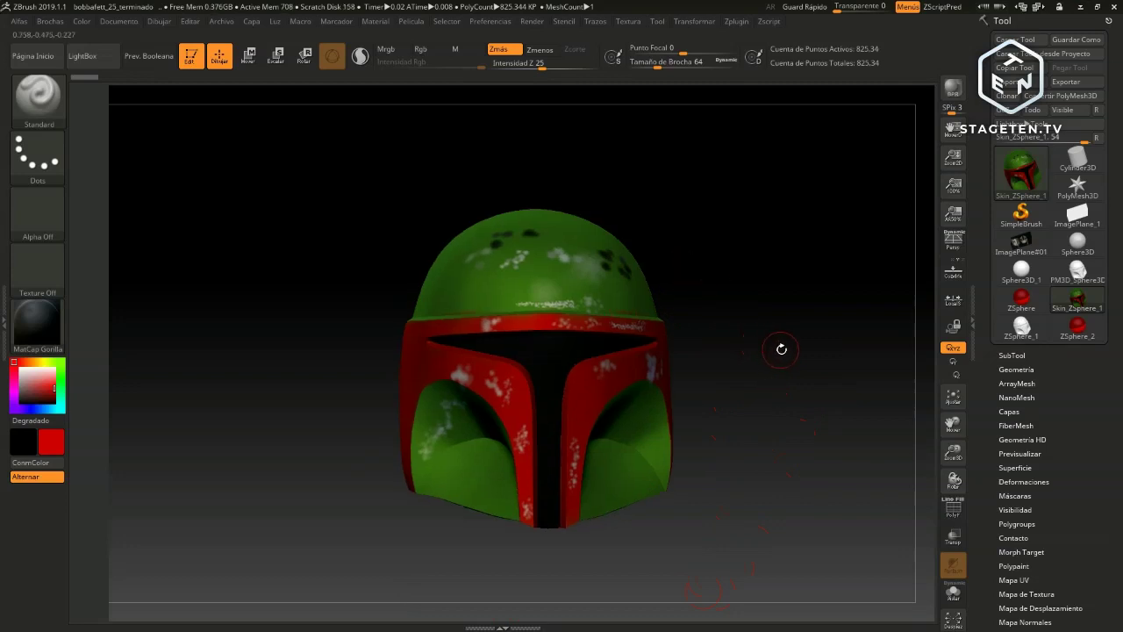
mouse_move(779, 351)
mouse_down()
mouse_move(785, 384)
mouse_move(749, 363)
mouse_move(749, 401)
mouse_move(763, 360)
mouse_move(764, 389)
mouse_move(722, 387)
mouse_move(750, 386)
mouse_up()
click(953, 361)
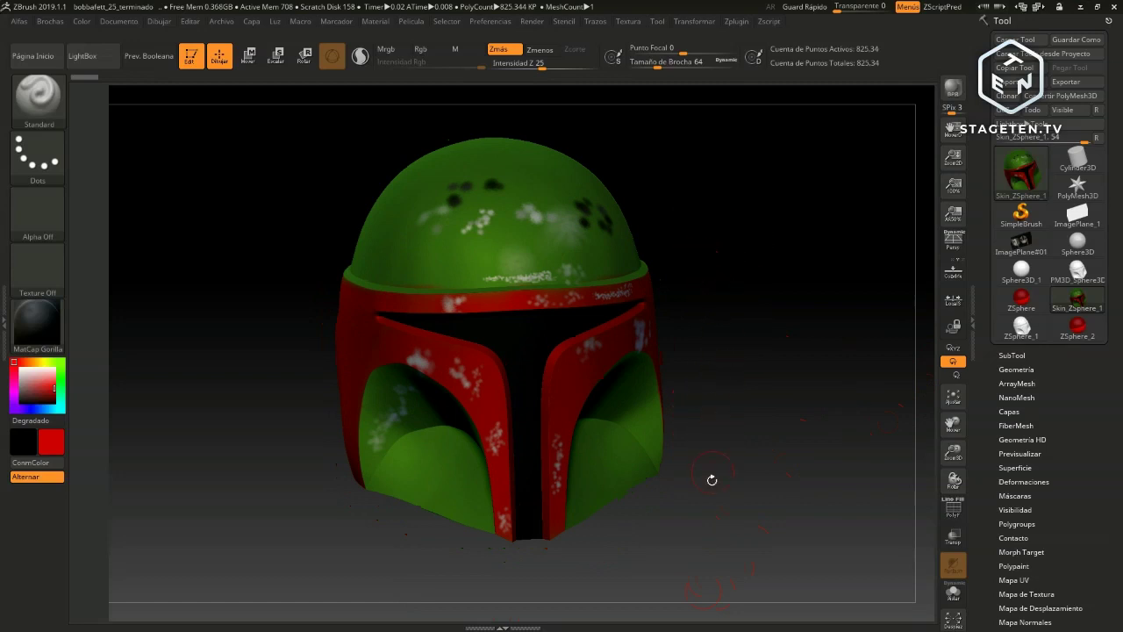
mouse_move(745, 423)
mouse_down()
mouse_move(712, 431)
mouse_move(736, 436)
mouse_move(754, 402)
mouse_move(739, 436)
mouse_up()
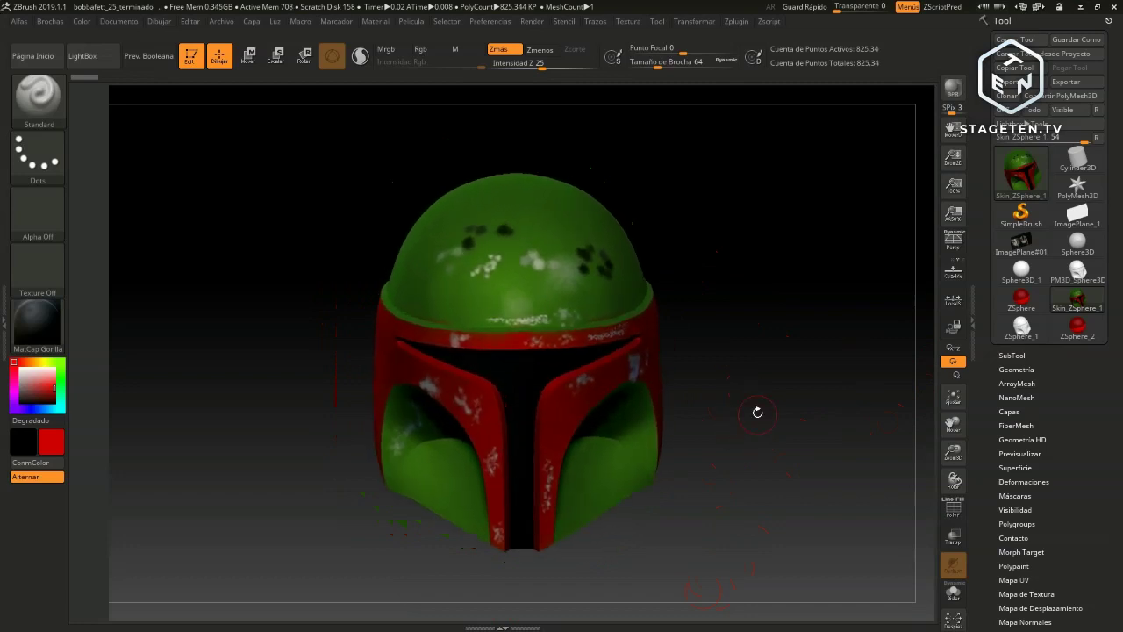
mouse_move(754, 411)
alt+mouse_down()
mouse_move(794, 447)
mouse_move(784, 376)
mouse_move(814, 389)
mouse_move(785, 395)
mouse_move(796, 272)
alt+mouse_up()
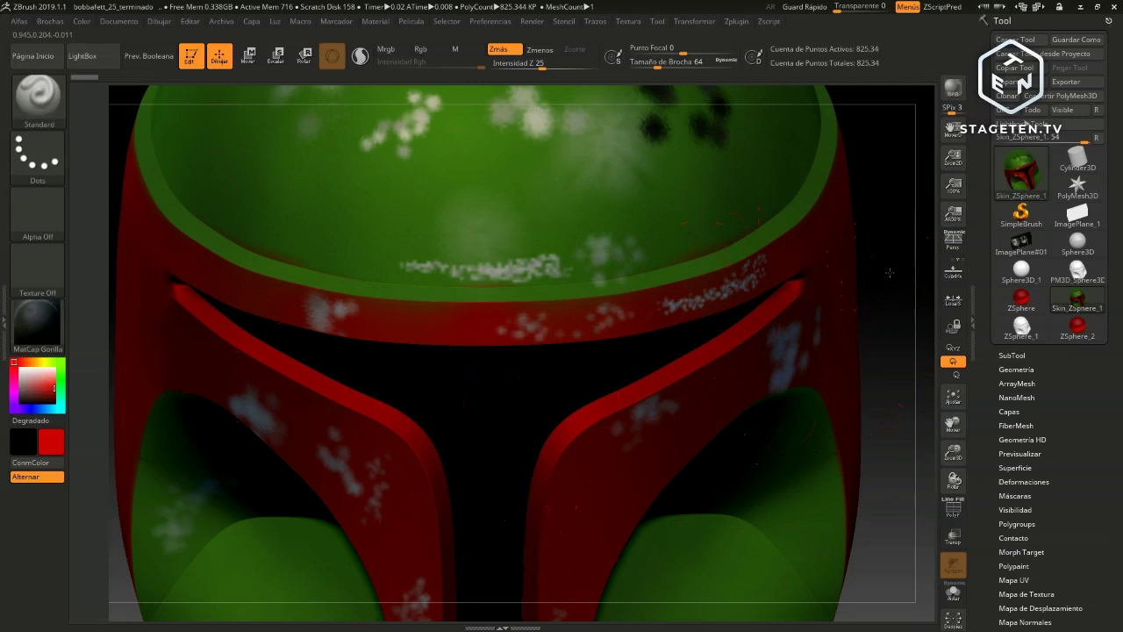
key(f)
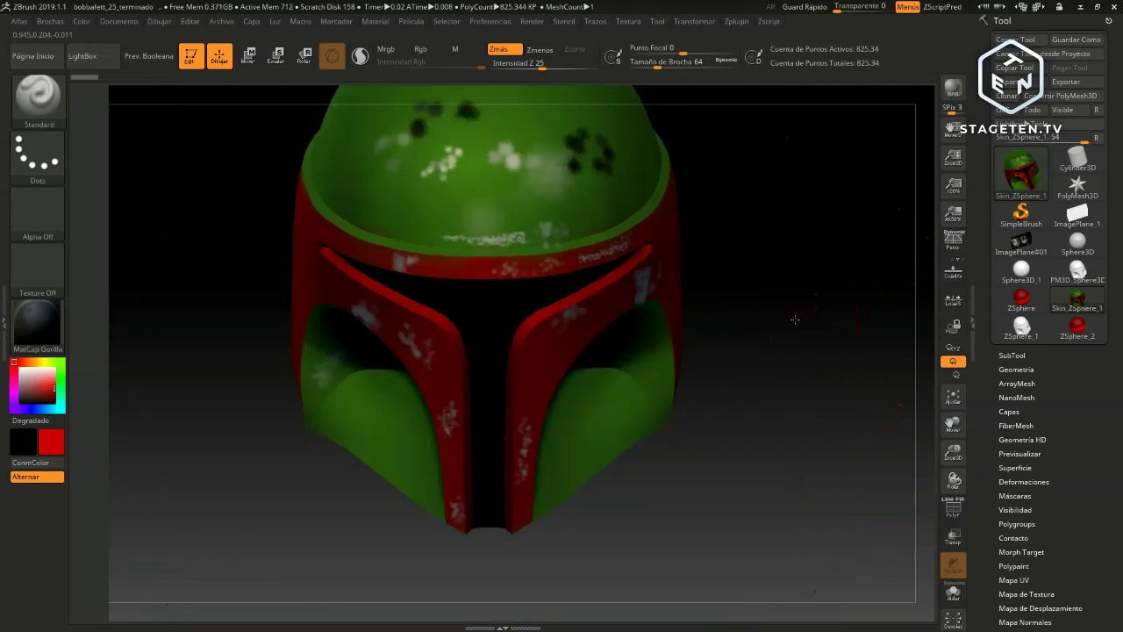
mouse_move(795, 319)
mouse_down()
mouse_move(811, 373)
mouse_move(802, 334)
mouse_move(801, 411)
mouse_move(751, 395)
mouse_move(804, 397)
mouse_up()
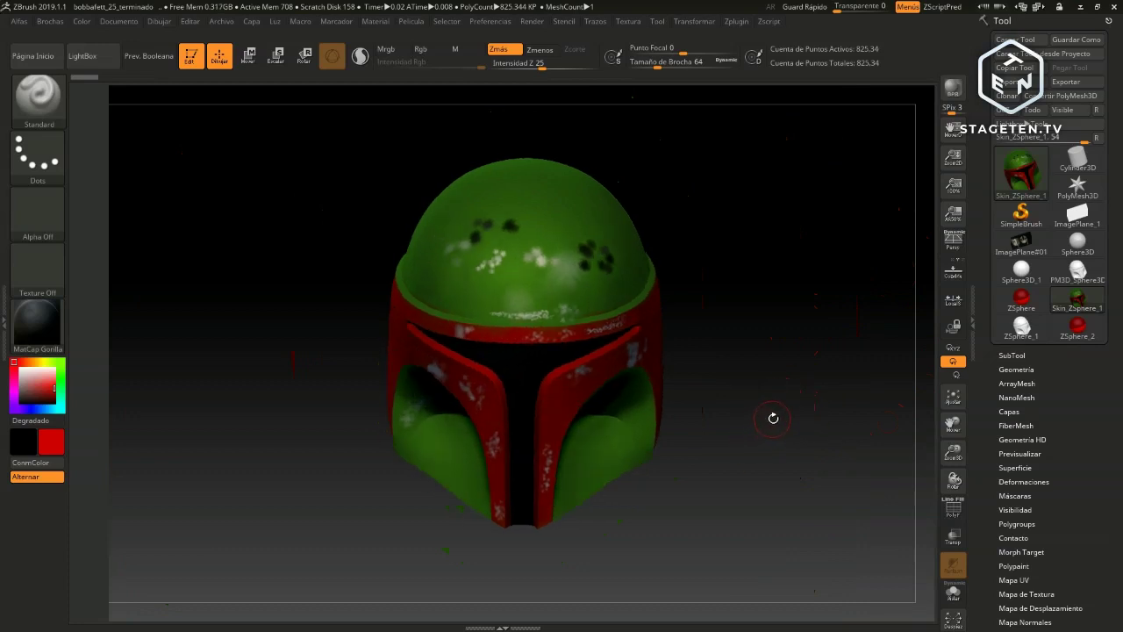
alt+drag(778, 407, 742, 476)
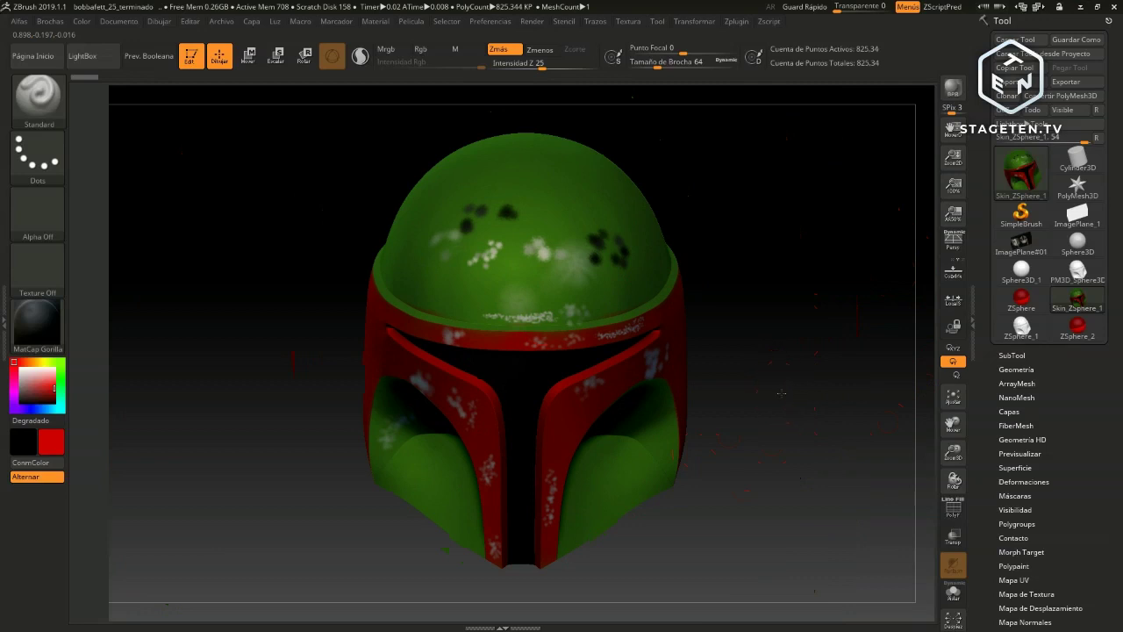
drag(780, 392, 789, 407)
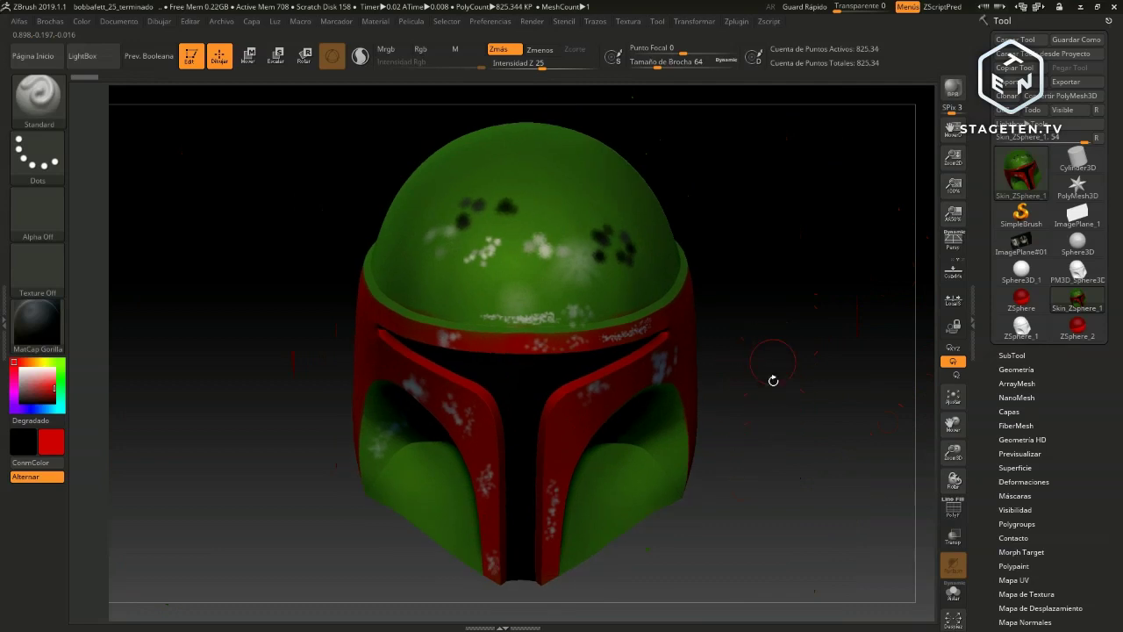
drag(768, 420, 762, 399)
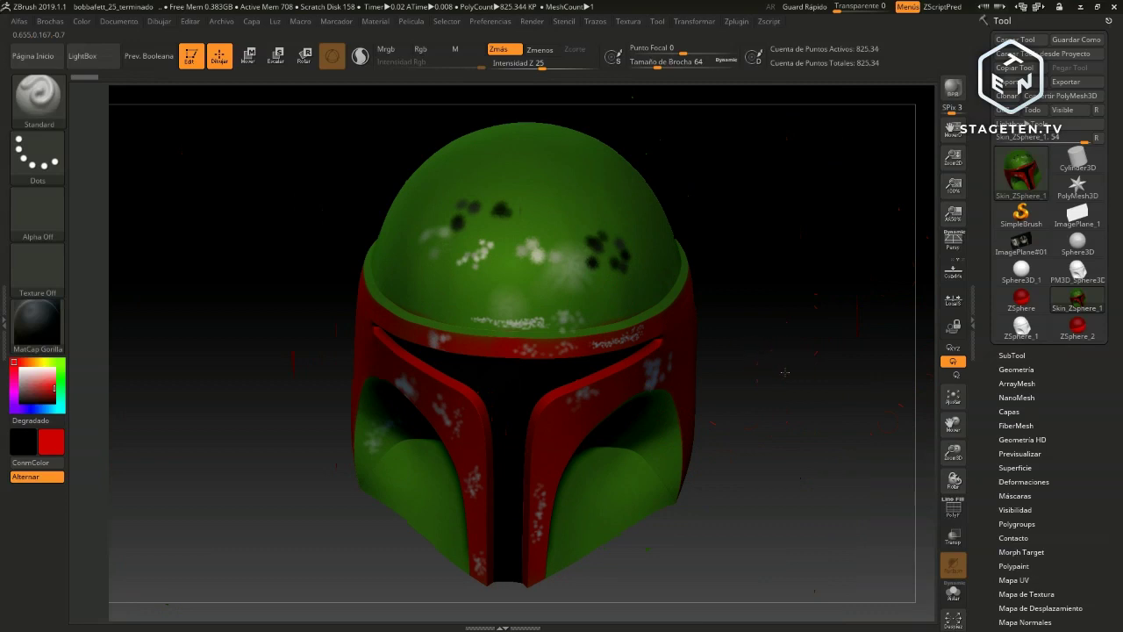
mouse_move(784, 372)
mouse_down()
mouse_move(825, 356)
mouse_move(818, 340)
mouse_move(464, 232)
mouse_up()
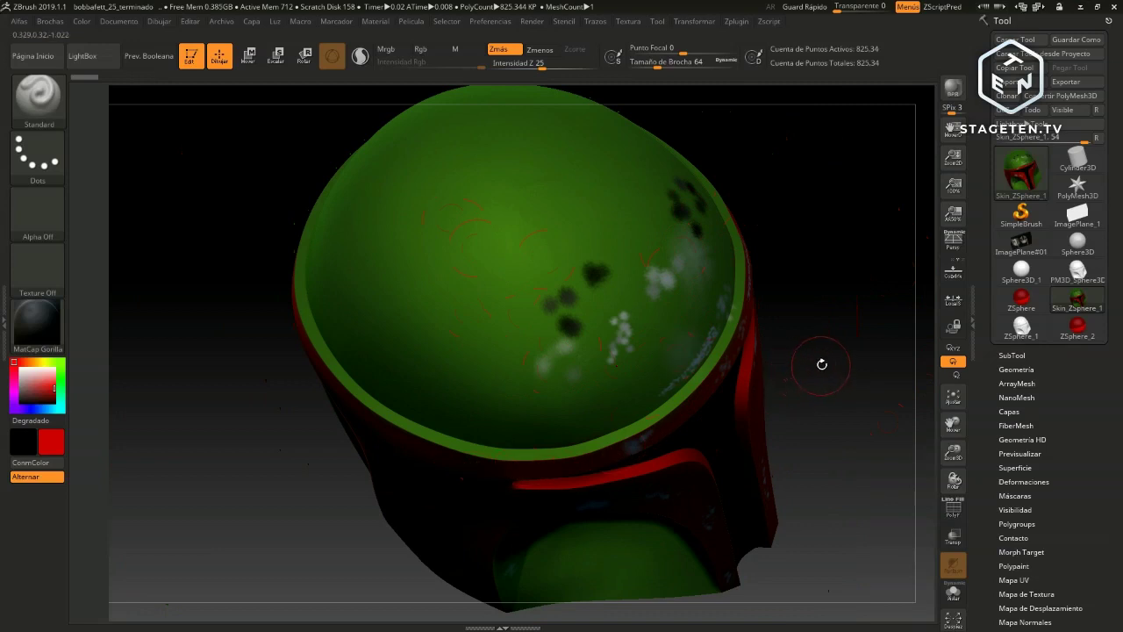
mouse_move(819, 363)
alt+mouse_down()
mouse_move(834, 394)
mouse_move(798, 366)
mouse_move(791, 399)
alt+mouse_up()
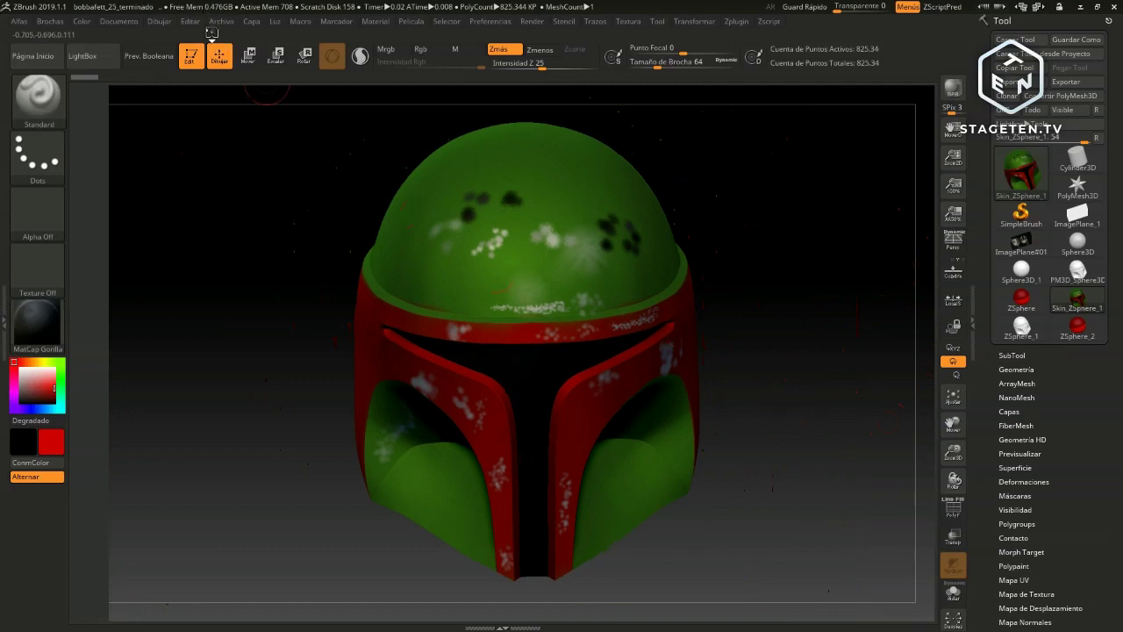
Load bobbafett_01.ZPR from LightBox, discarding changes to the current project
click(220, 23)
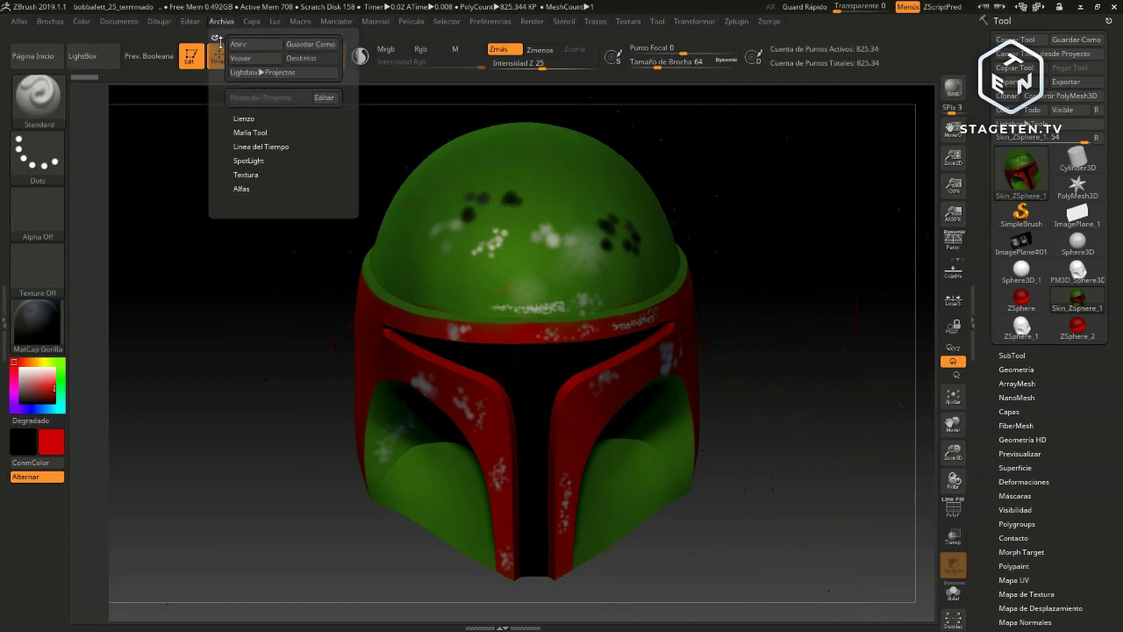
click(241, 48)
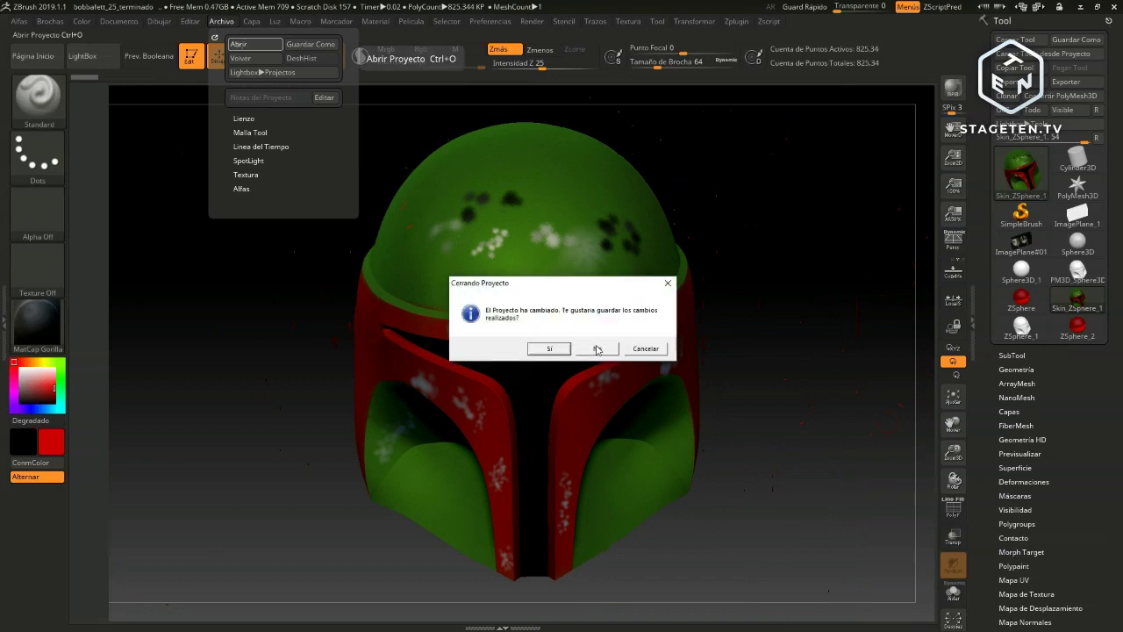
click(648, 351)
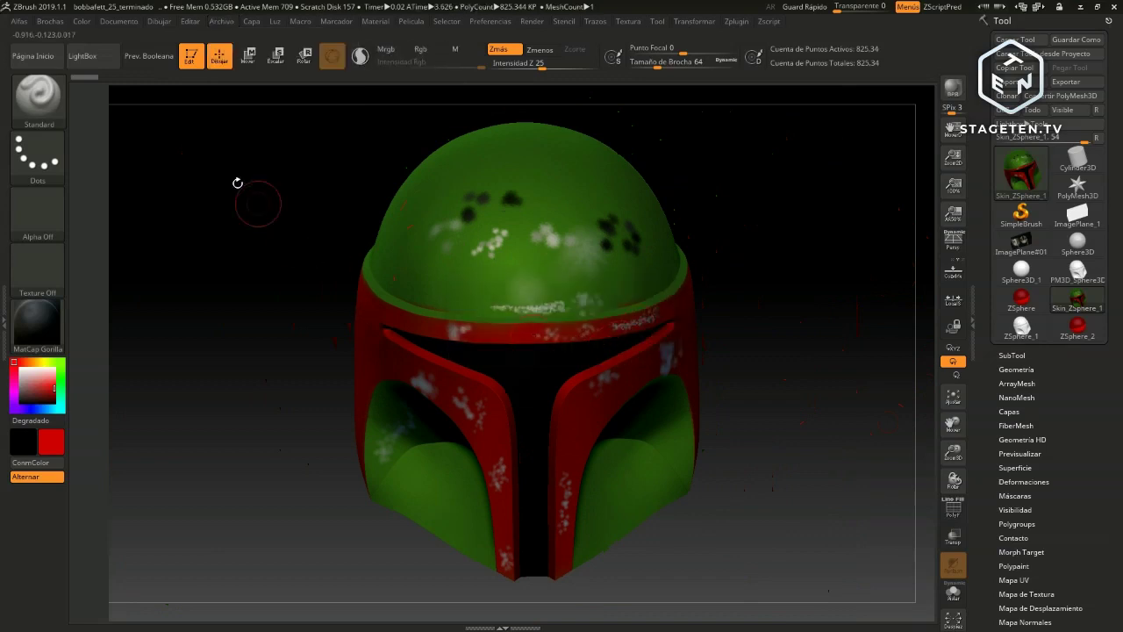
click(103, 63)
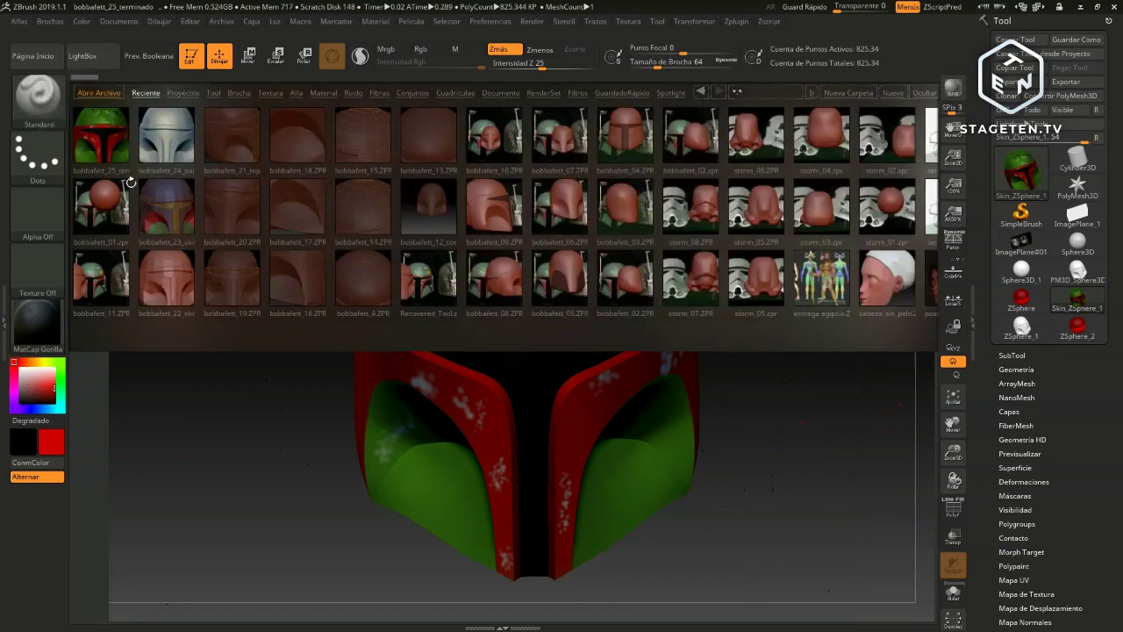
click(114, 201)
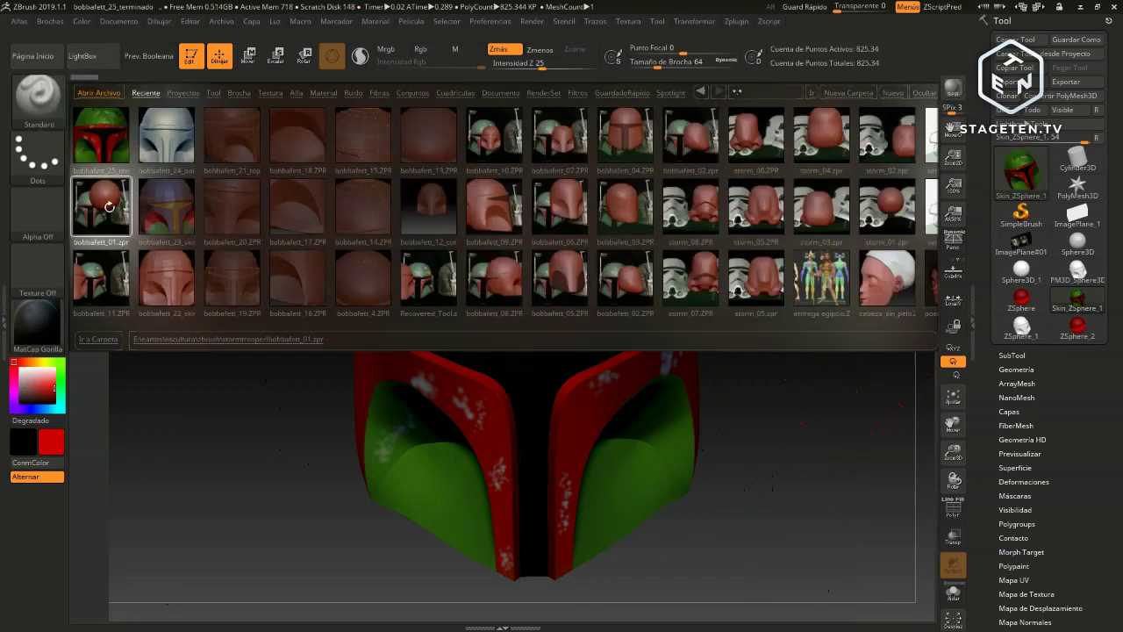
click(582, 349)
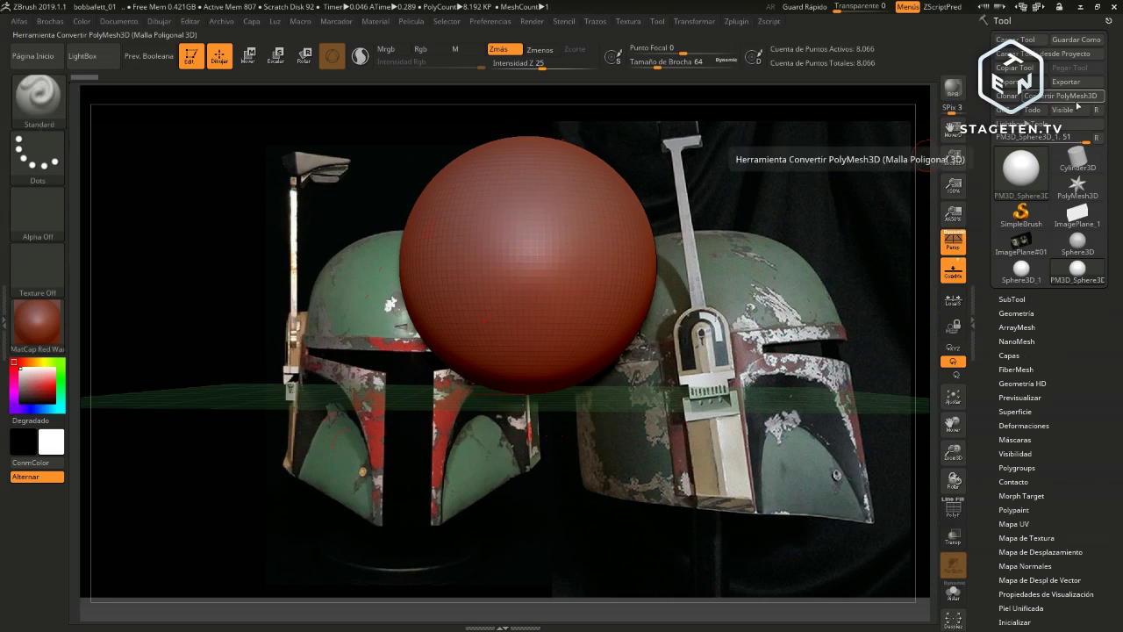
DynaMesh the sphere at resolution 48 from the Geometry panel
click(1015, 313)
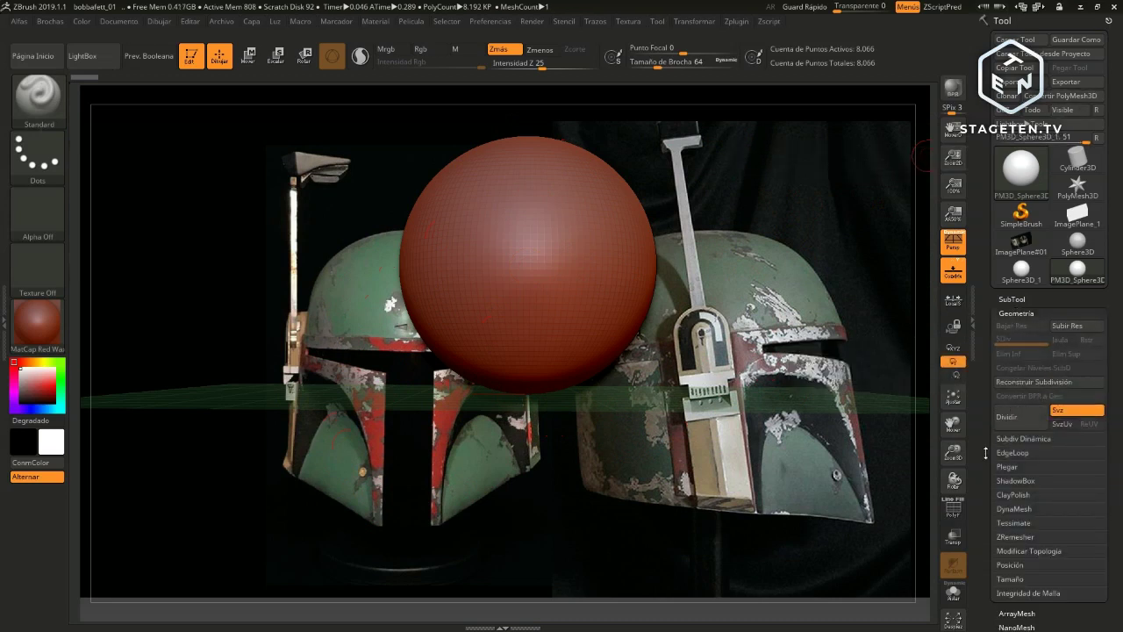
drag(984, 453, 983, 426)
click(1010, 480)
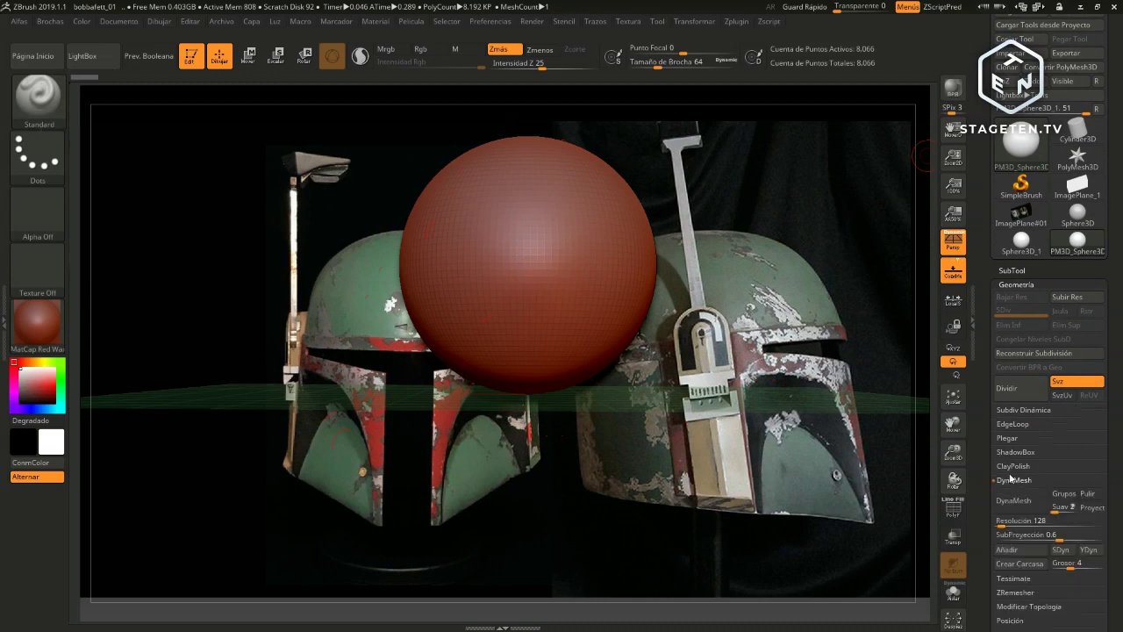
click(1032, 521)
text(1280)
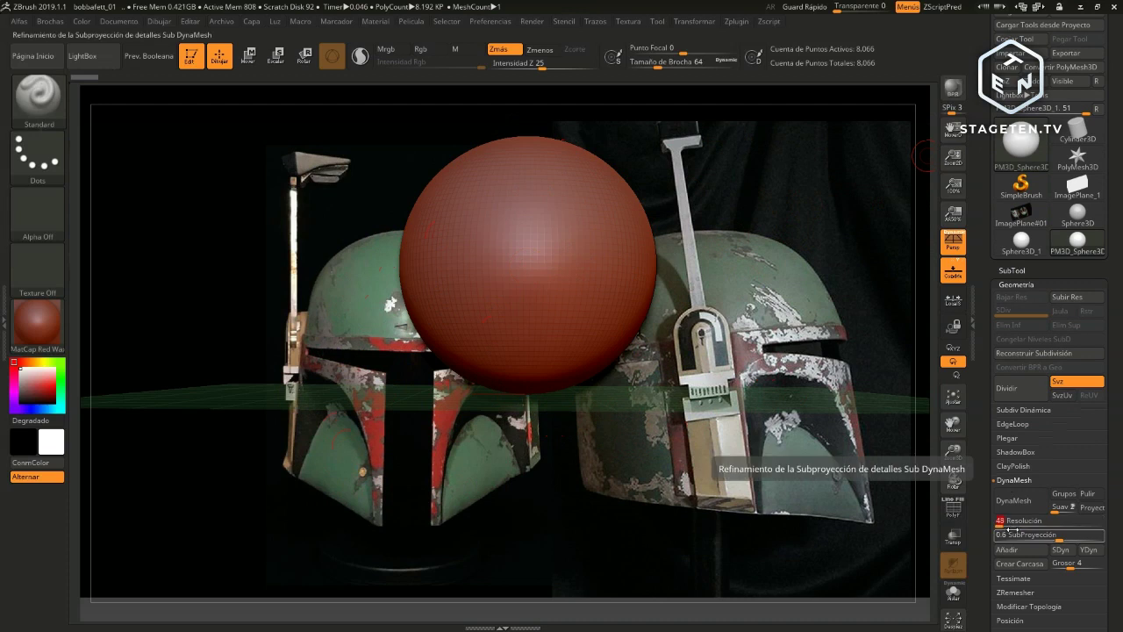
click(1015, 507)
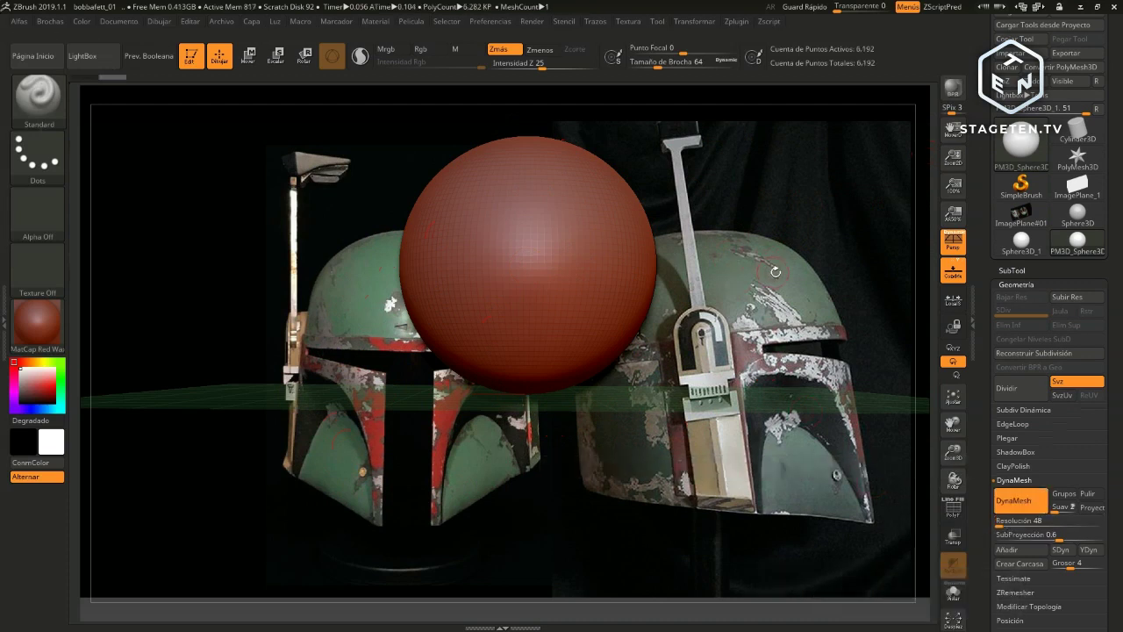
Raise the brush size from 64 to 500
drag(776, 272, 778, 278)
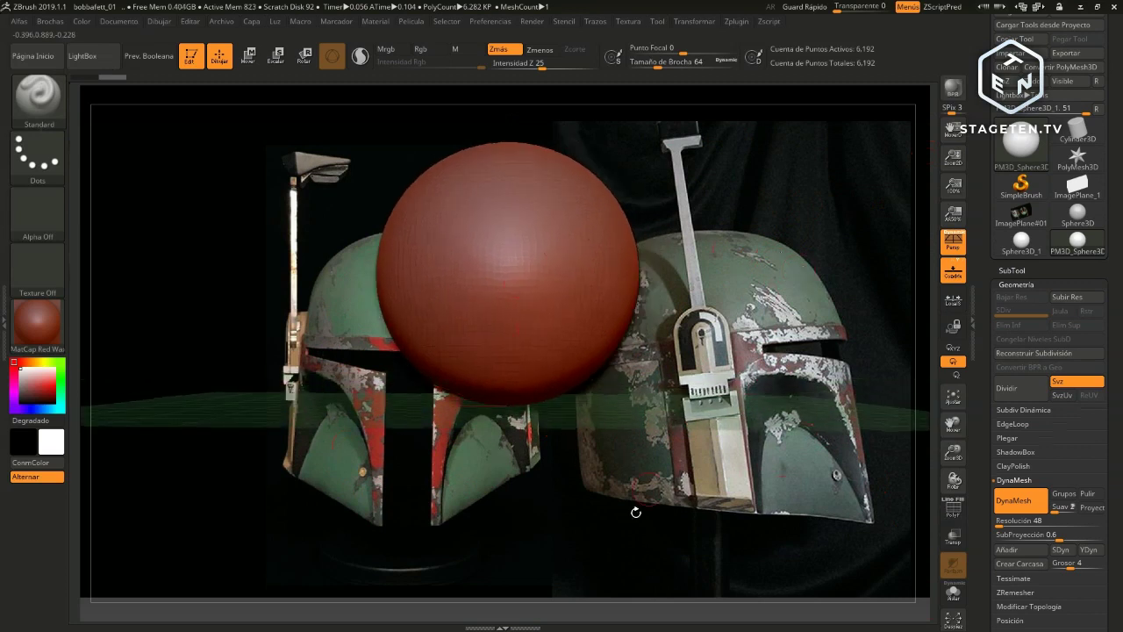
key(s)
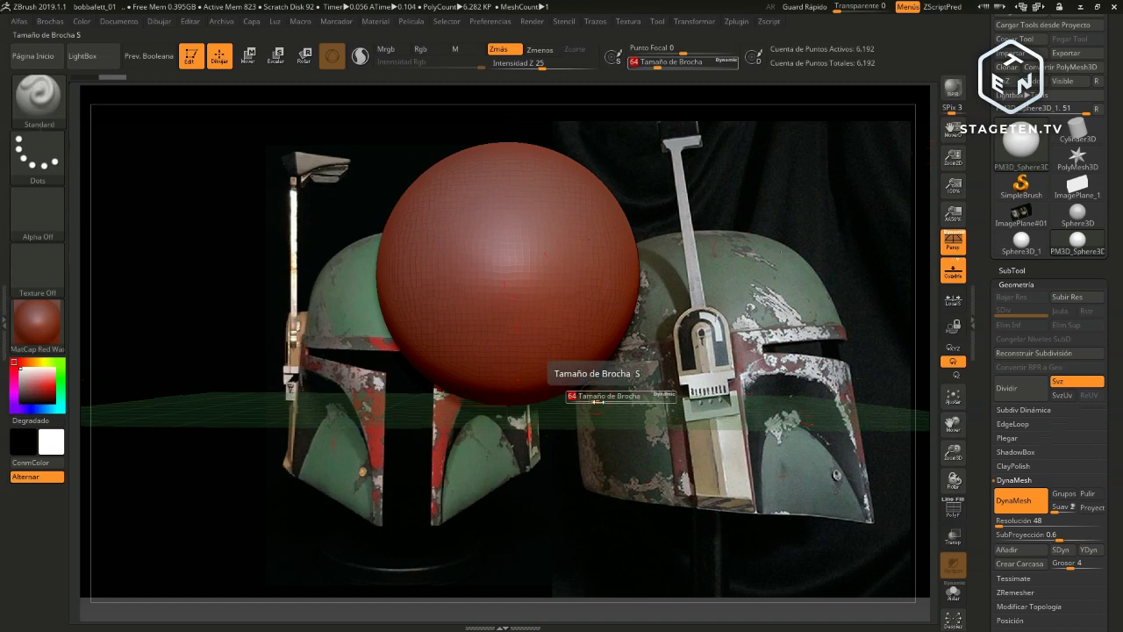
drag(589, 395, 638, 395)
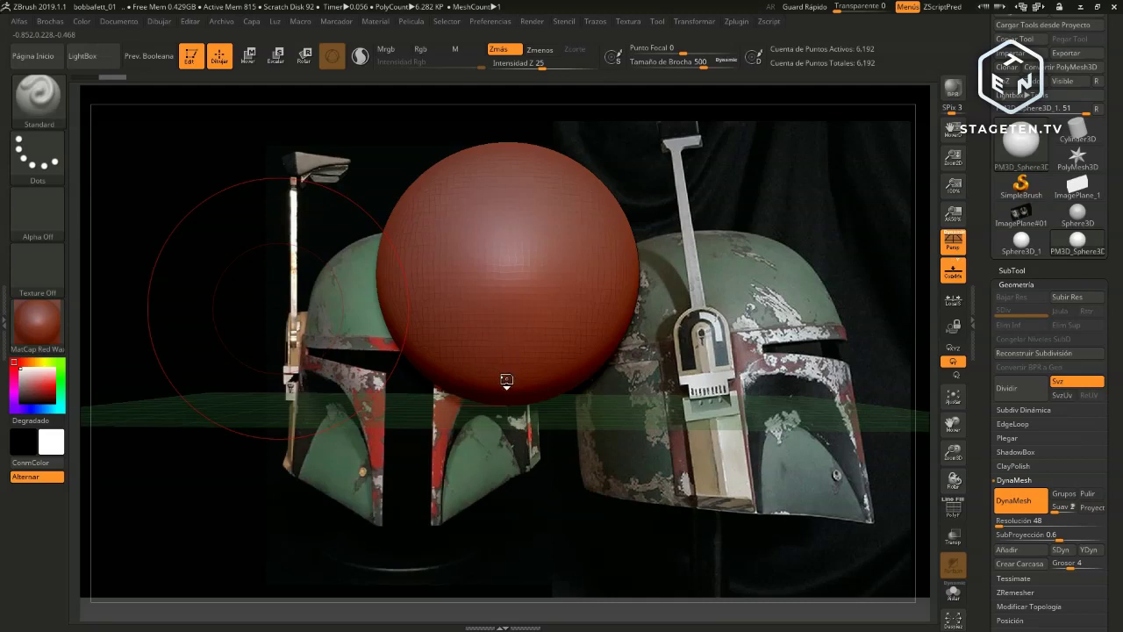
With the Move brush, stretch the sphere into an egg and widen its lower half
key(b)
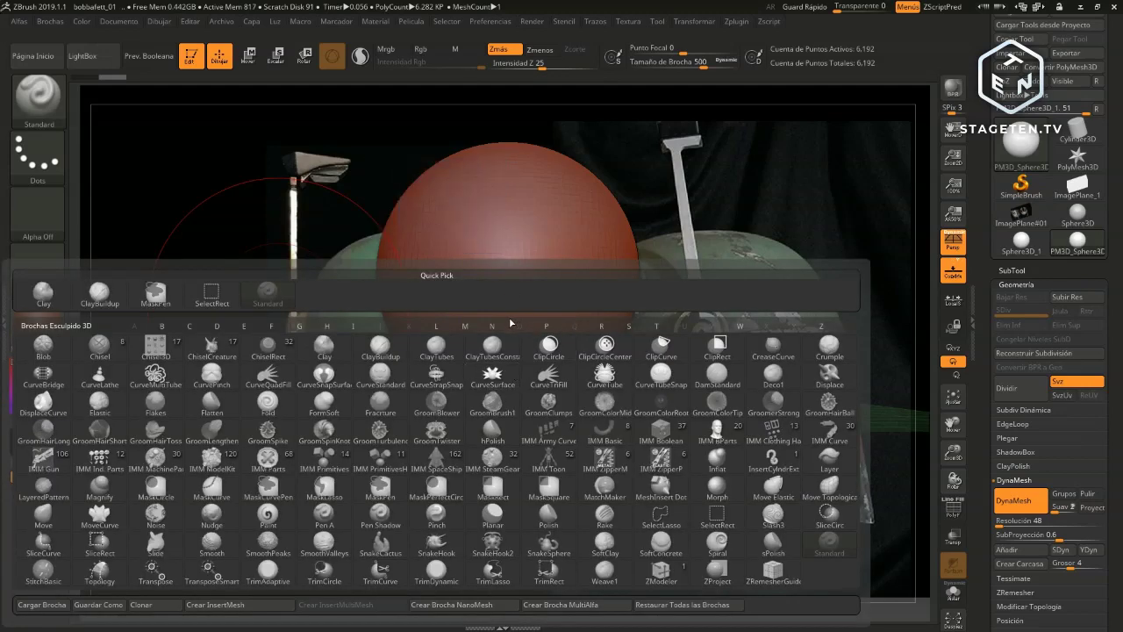
key(m)
key(v)
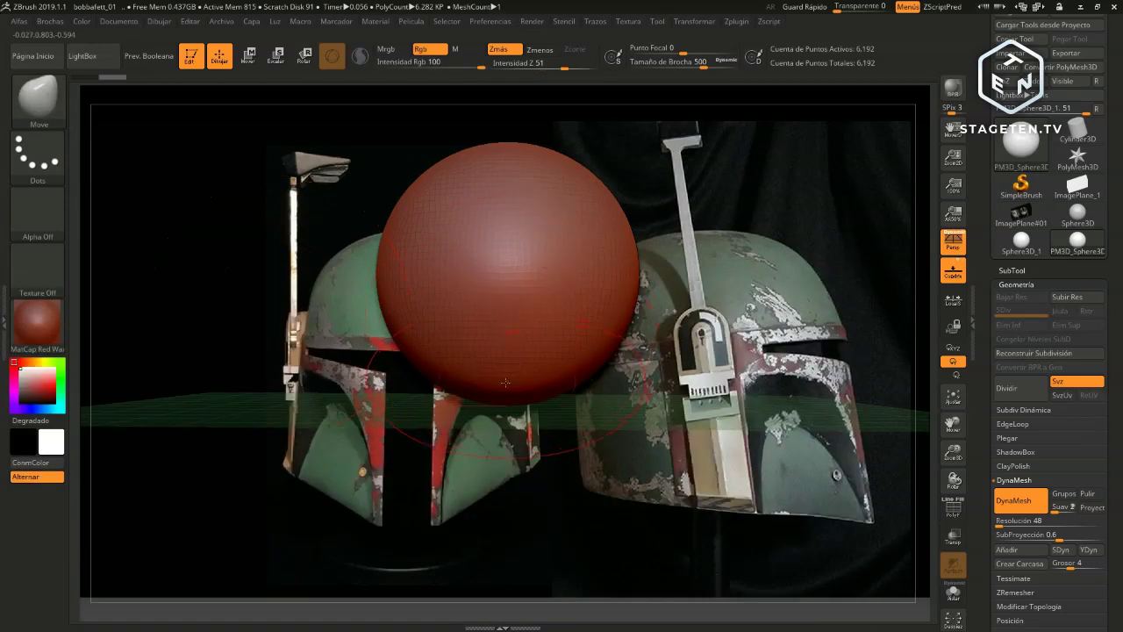
drag(506, 423, 508, 462)
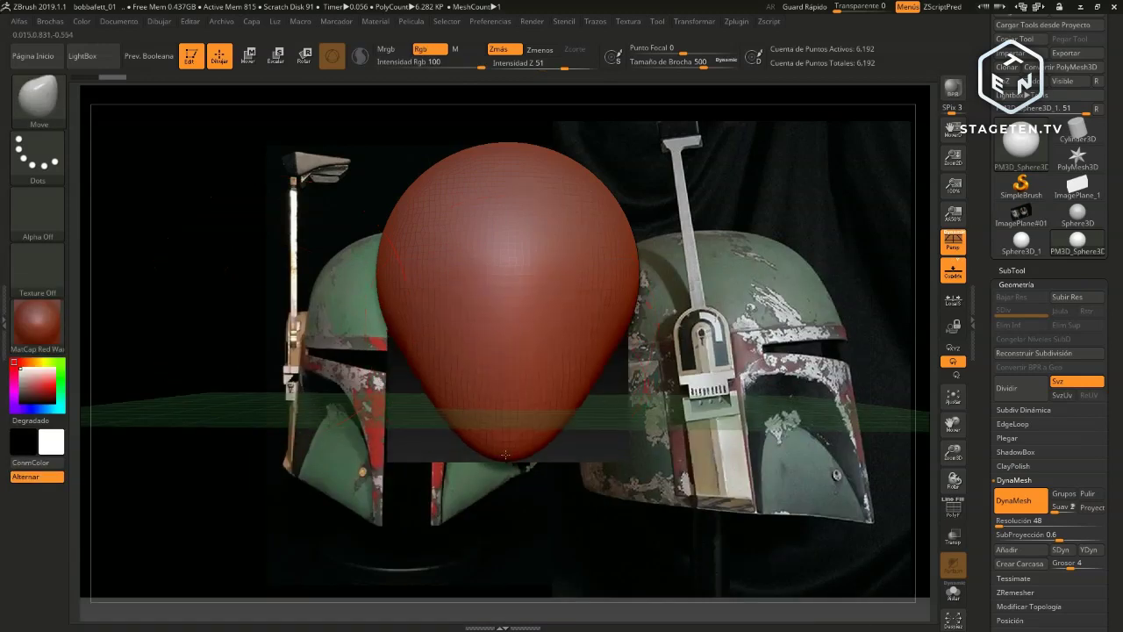
drag(609, 387, 641, 388)
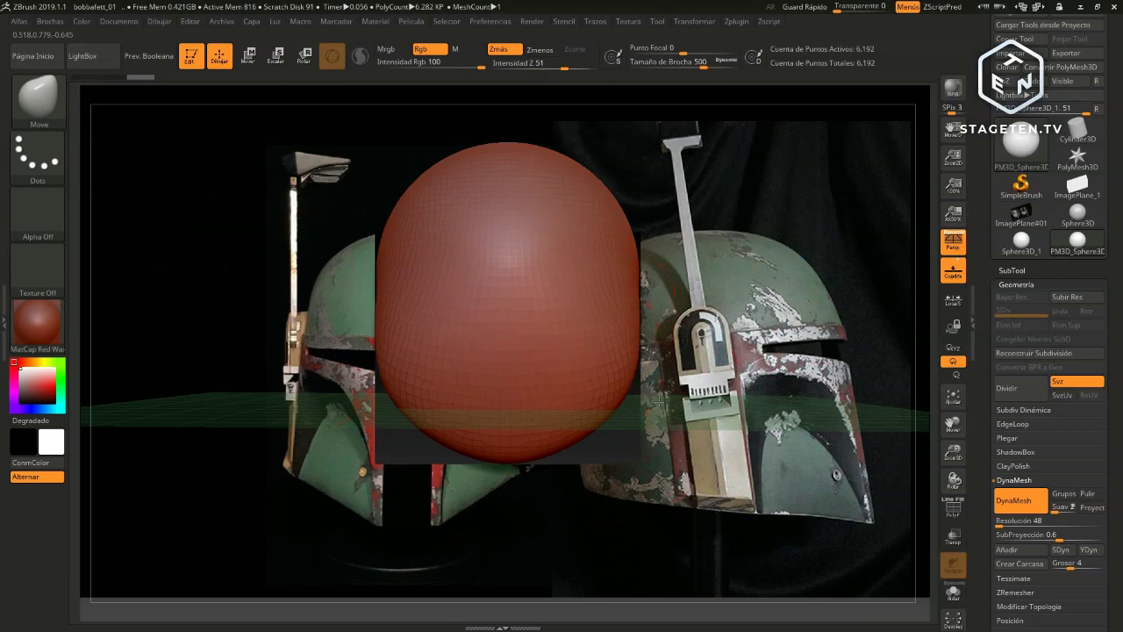
mouse_move(762, 314)
mouse_down()
mouse_move(667, 290)
mouse_move(668, 320)
mouse_up()
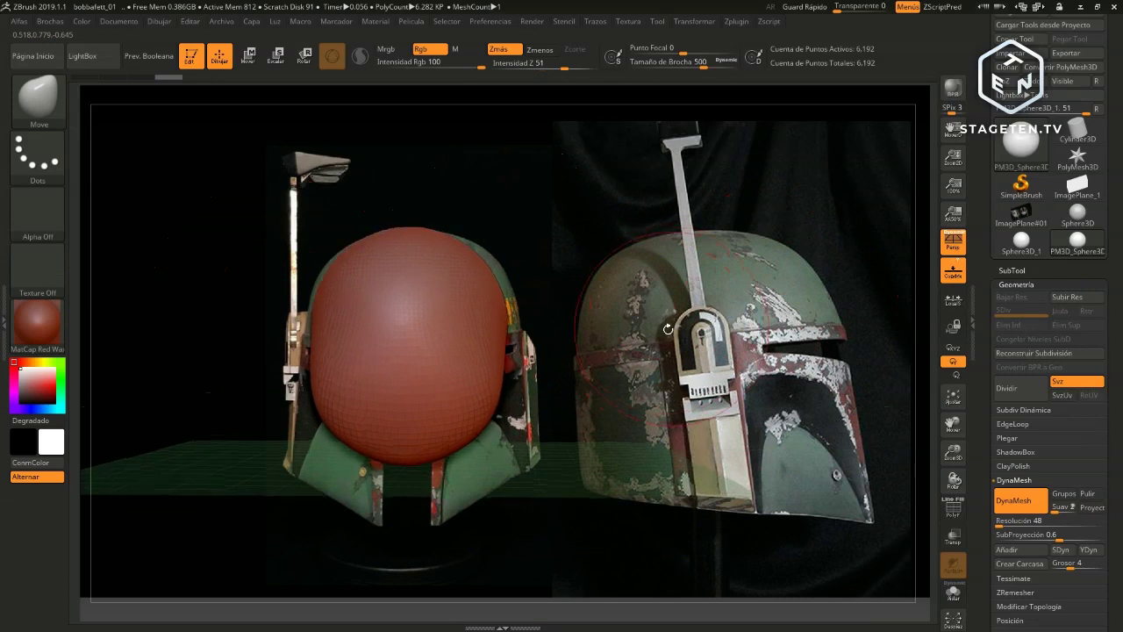
Flatten the top slightly and push the sides outward, dismissing the undo-memory warning
drag(399, 231, 400, 242)
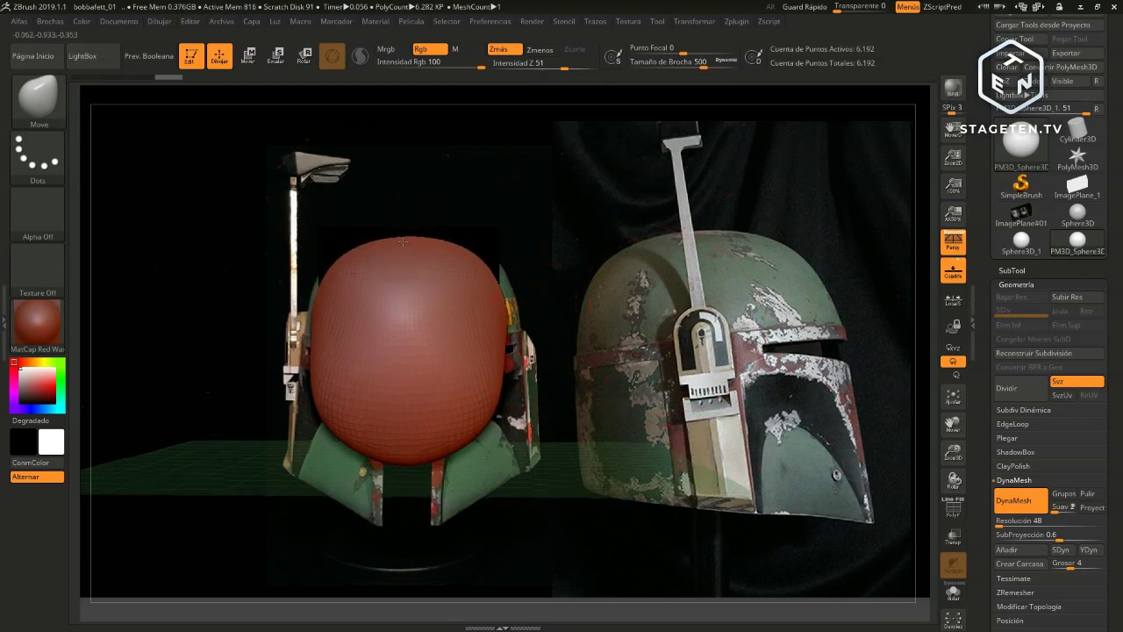
drag(510, 302, 516, 307)
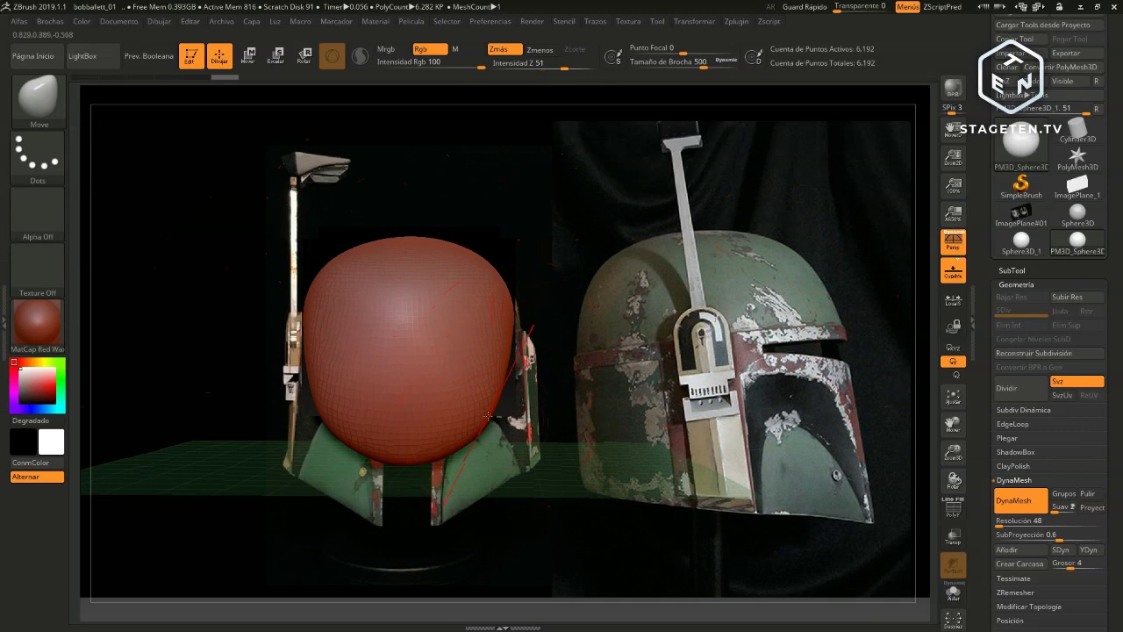
drag(368, 421, 359, 449)
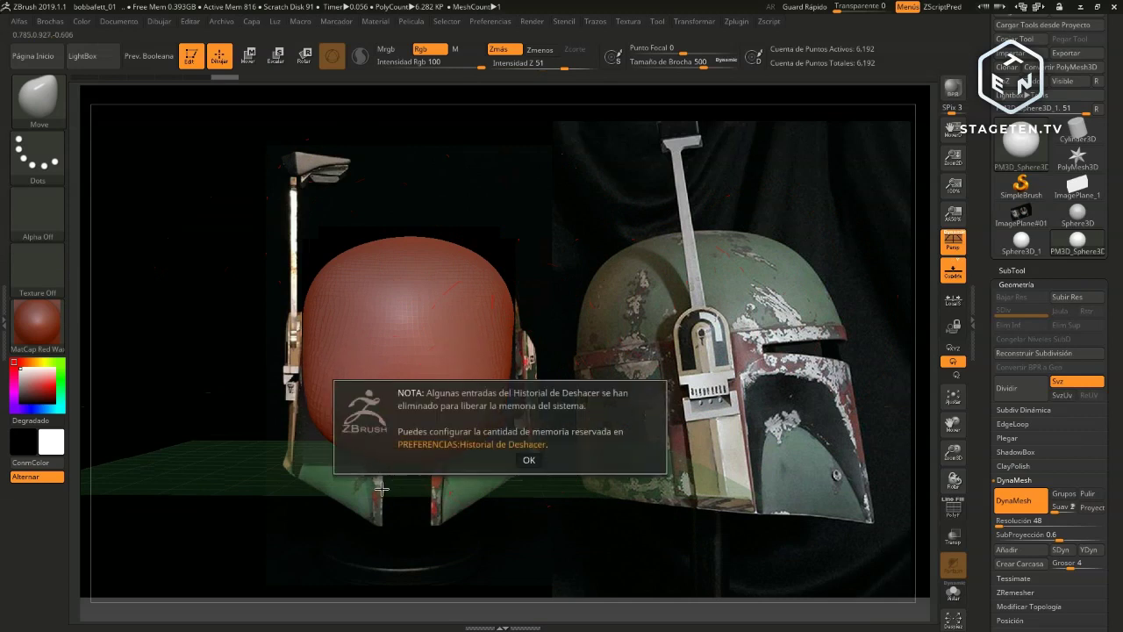
click(533, 461)
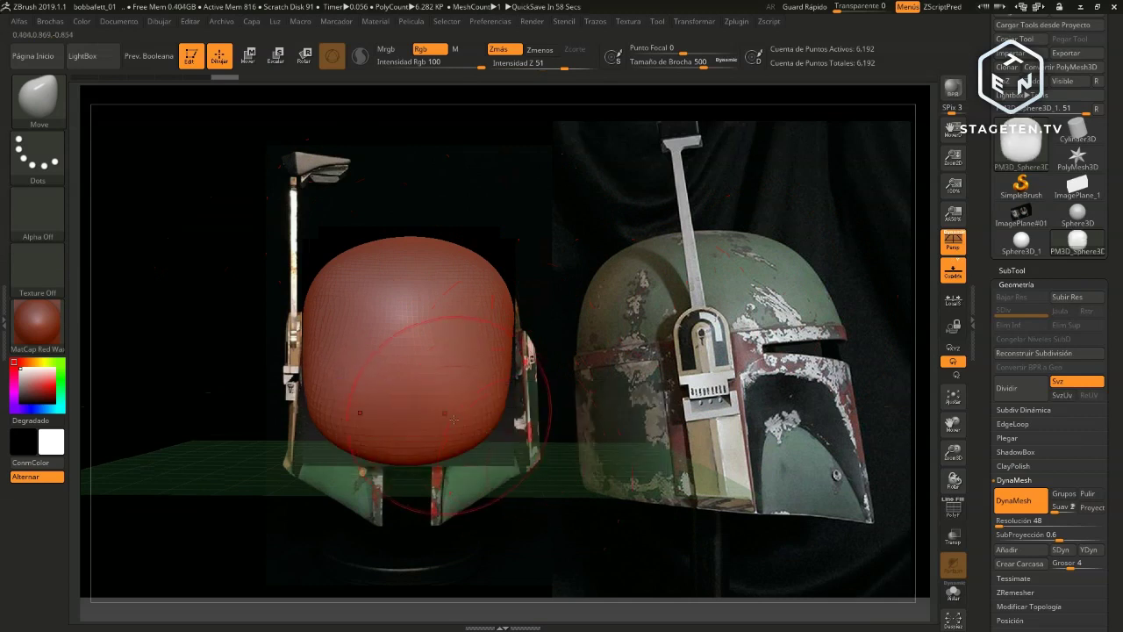
Widen the bottom and pull it into a rounded chin with bulging lower sides
drag(430, 465, 515, 494)
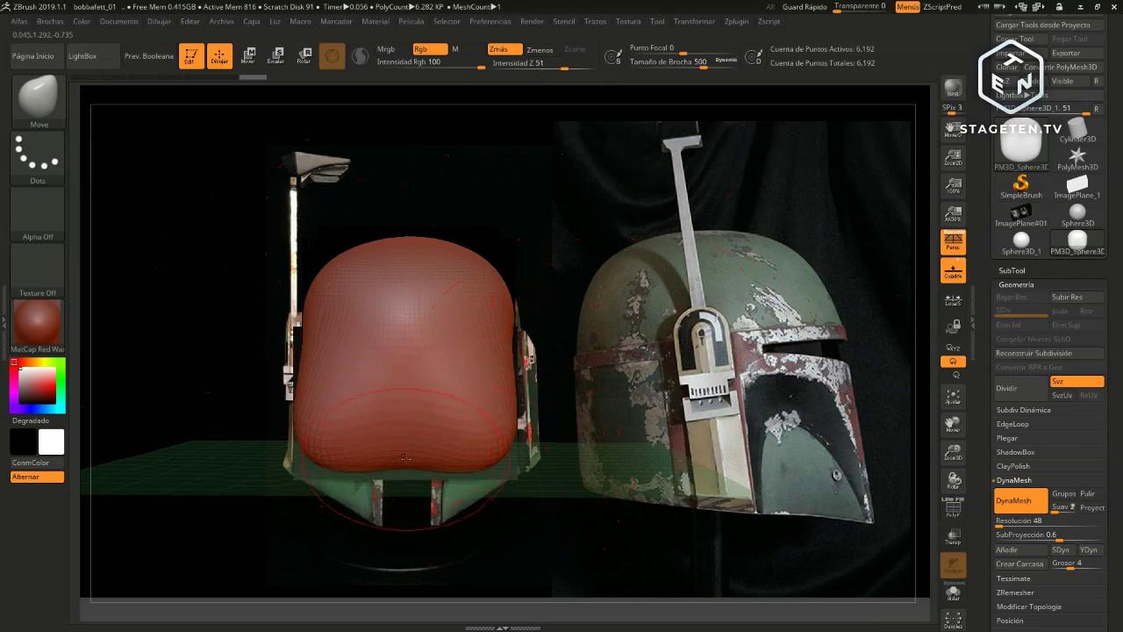
drag(406, 469, 405, 513)
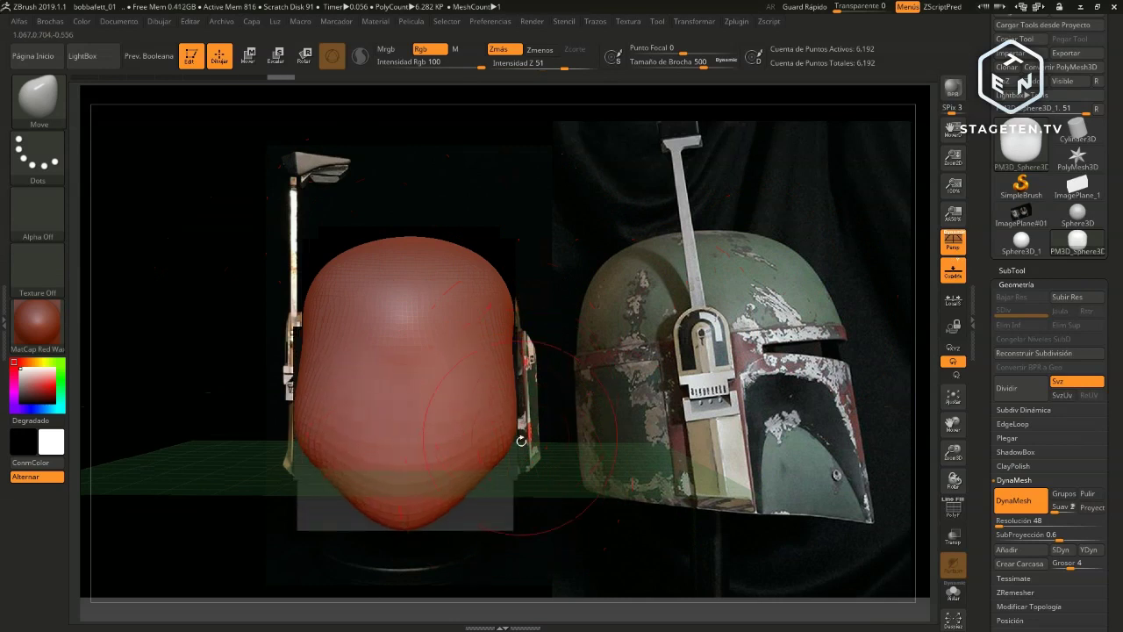
drag(516, 412, 527, 460)
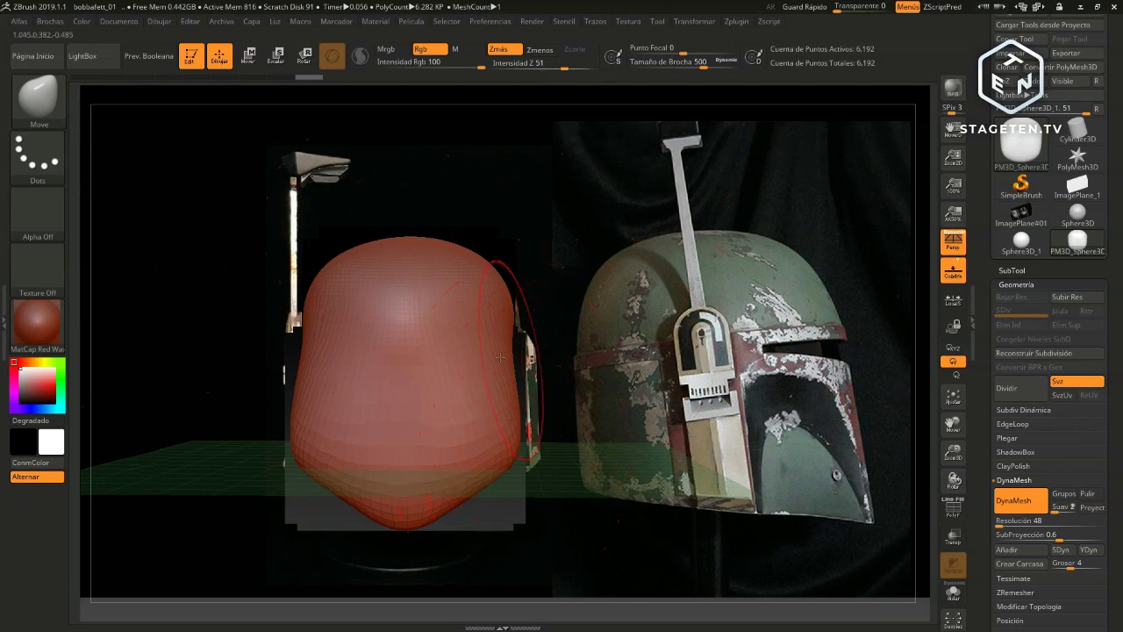
drag(500, 357, 521, 352)
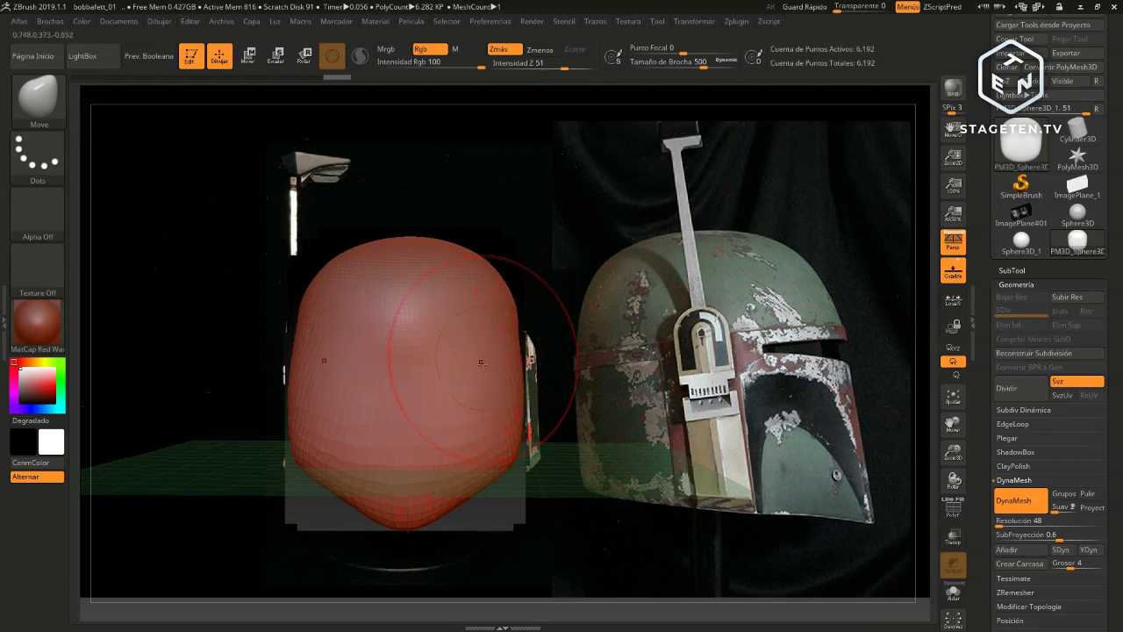
drag(523, 443, 527, 454)
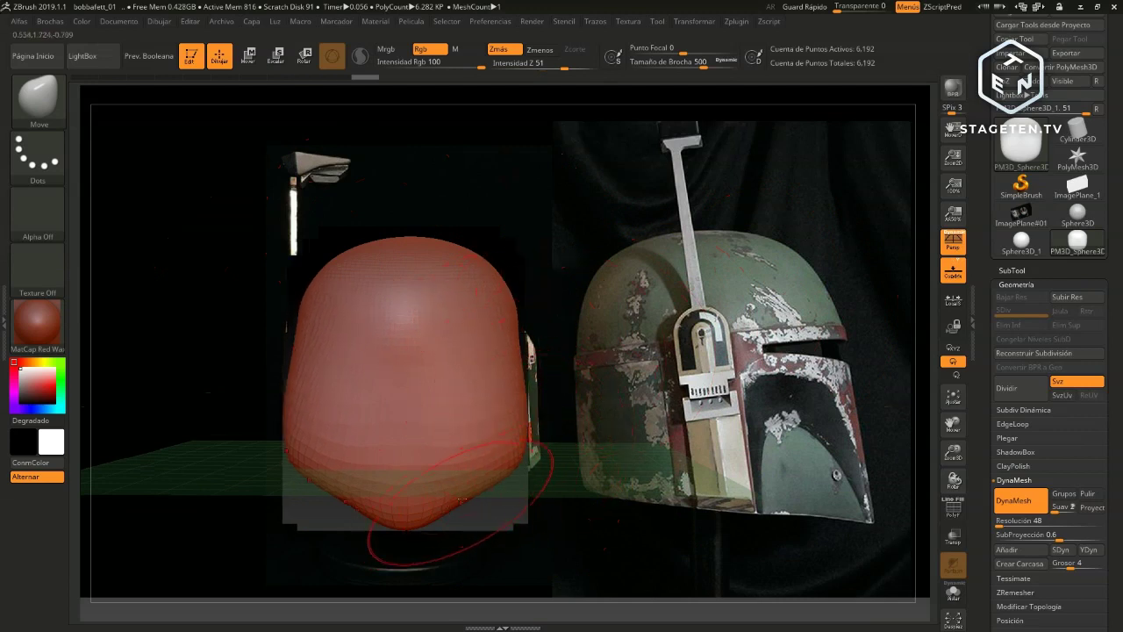
drag(404, 525, 405, 531)
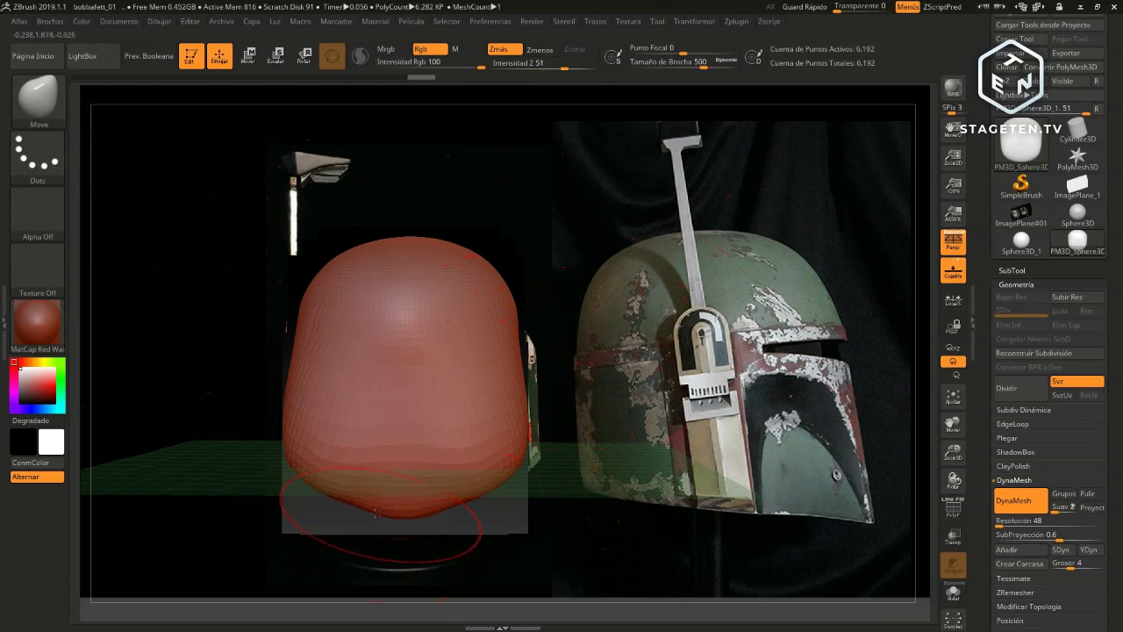
From the underside, pull the bottom down and round it out further
drag(614, 422, 630, 393)
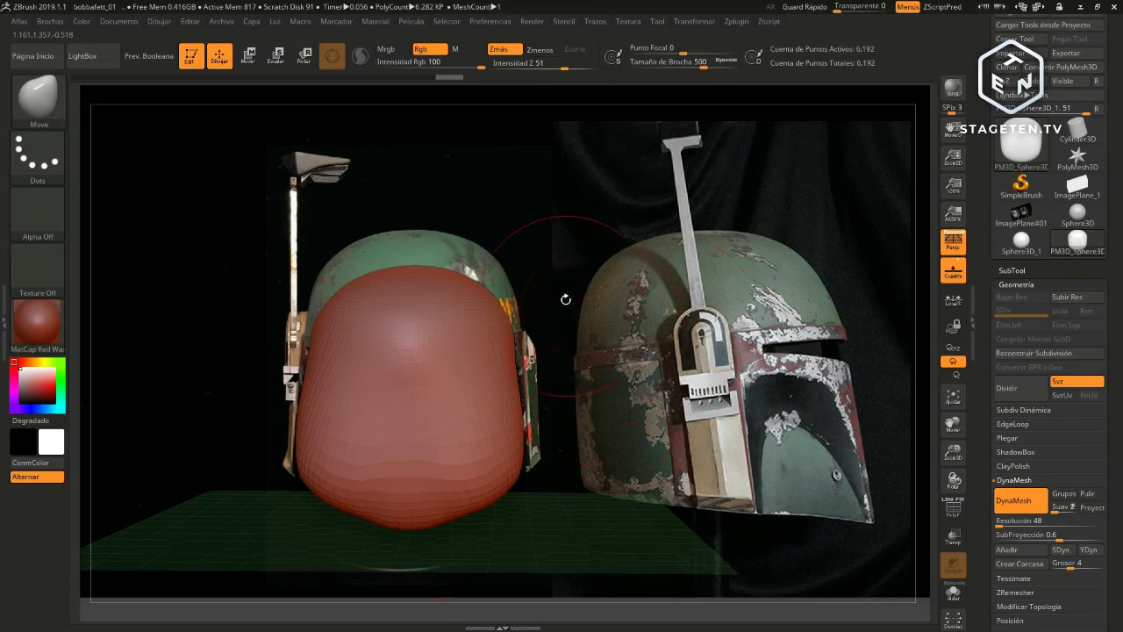
mouse_move(672, 367)
mouse_down()
mouse_move(677, 347)
mouse_move(684, 360)
mouse_up()
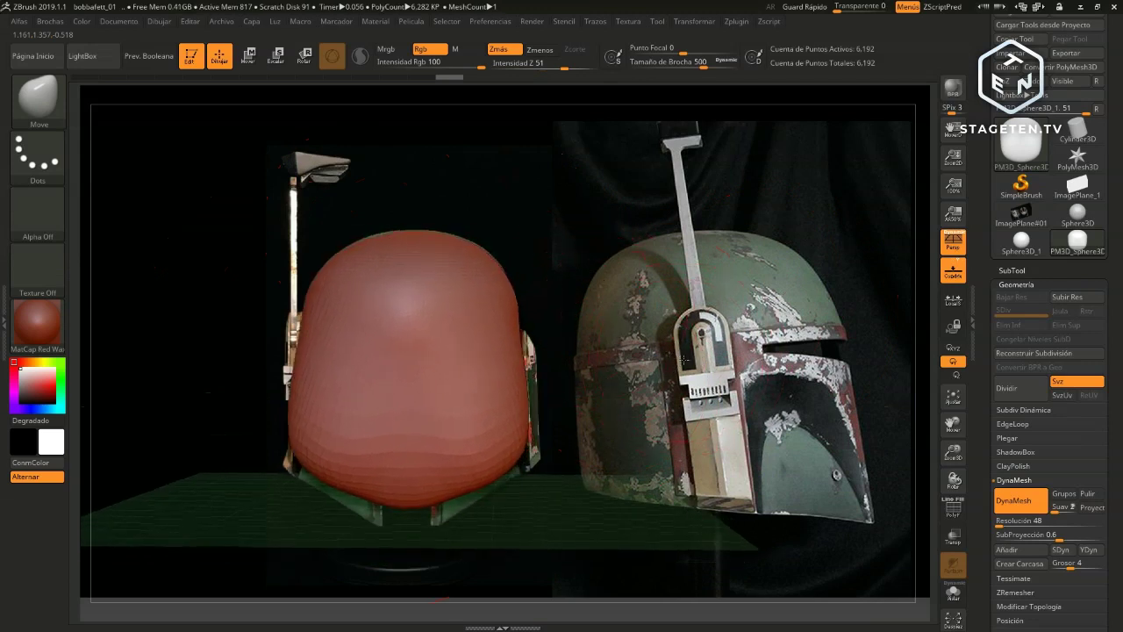
drag(479, 483, 422, 520)
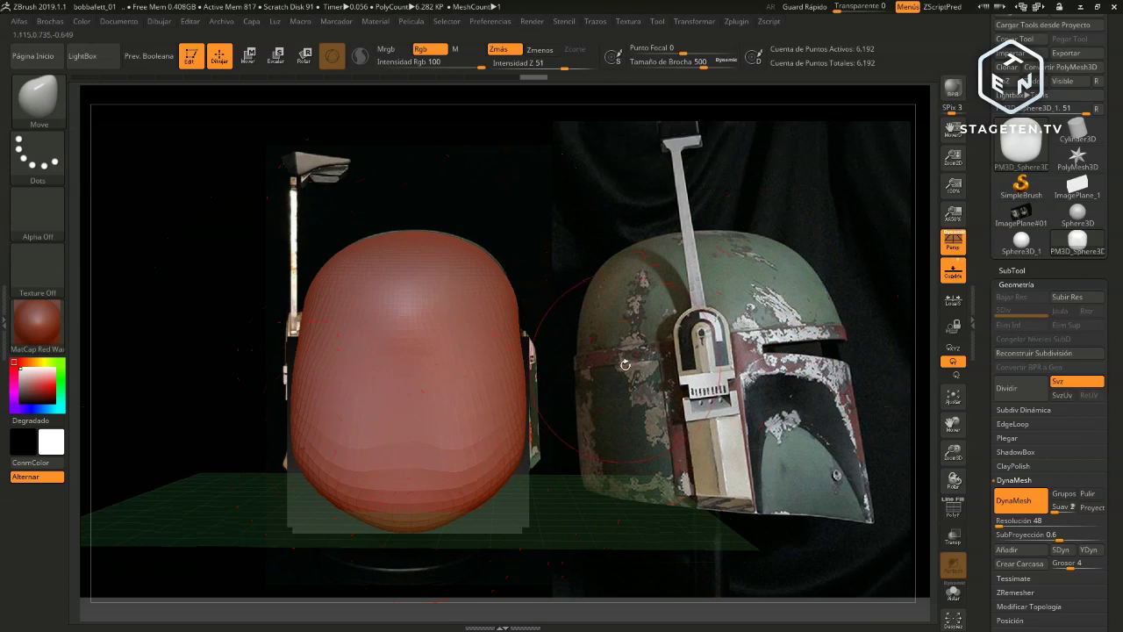
drag(623, 351, 628, 362)
drag(522, 459, 521, 459)
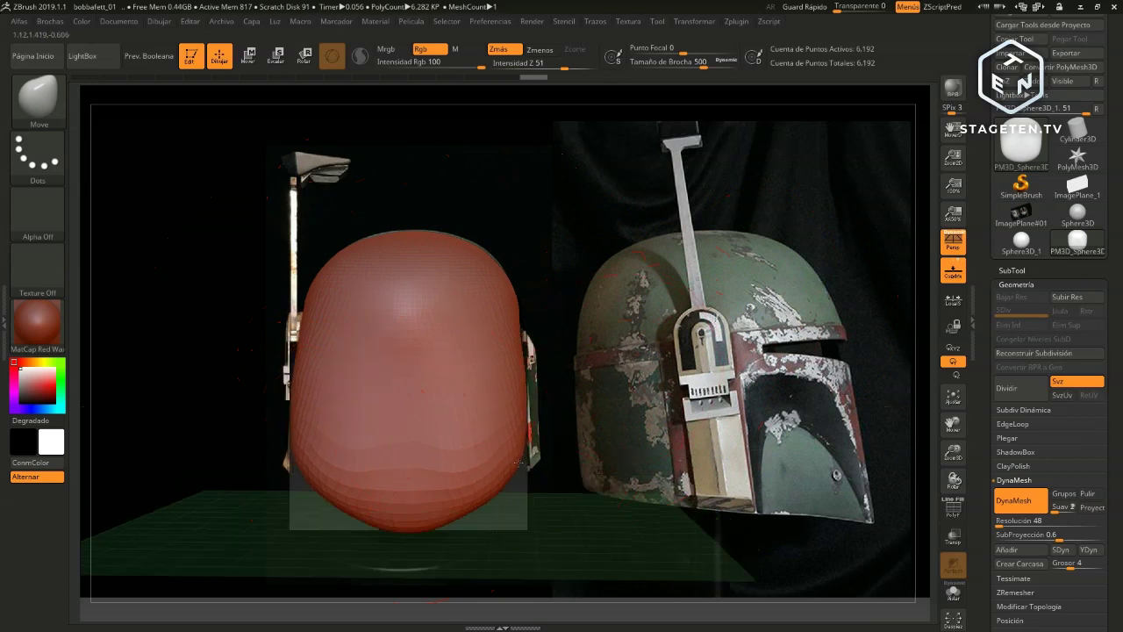
mouse_move(539, 400)
mouse_down()
mouse_move(522, 330)
mouse_move(269, 345)
mouse_up()
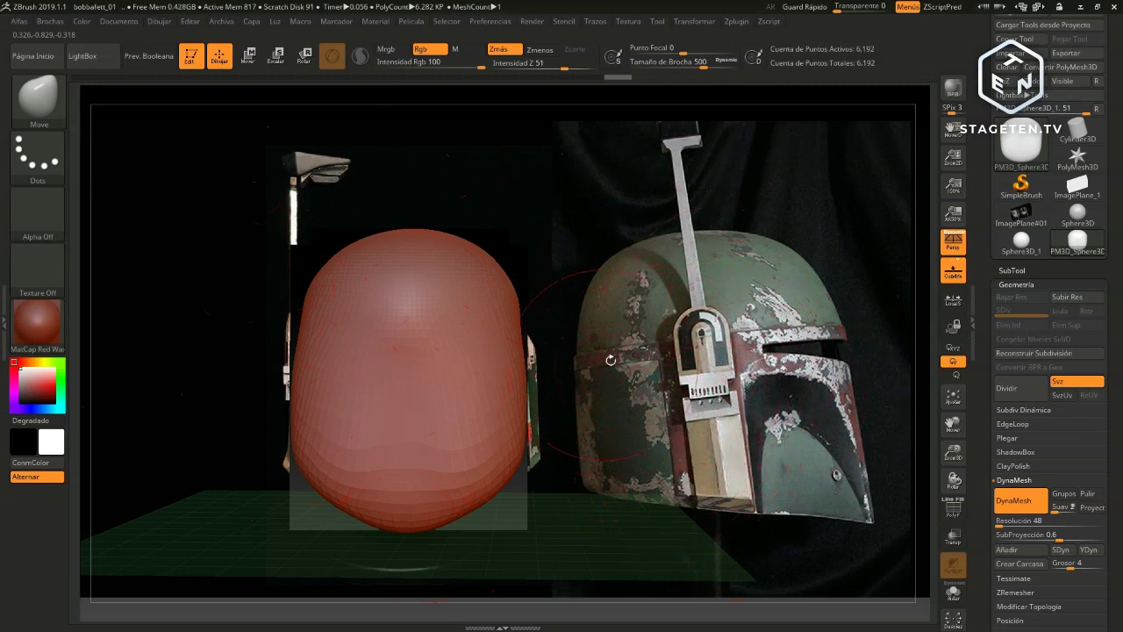
drag(611, 360, 629, 362)
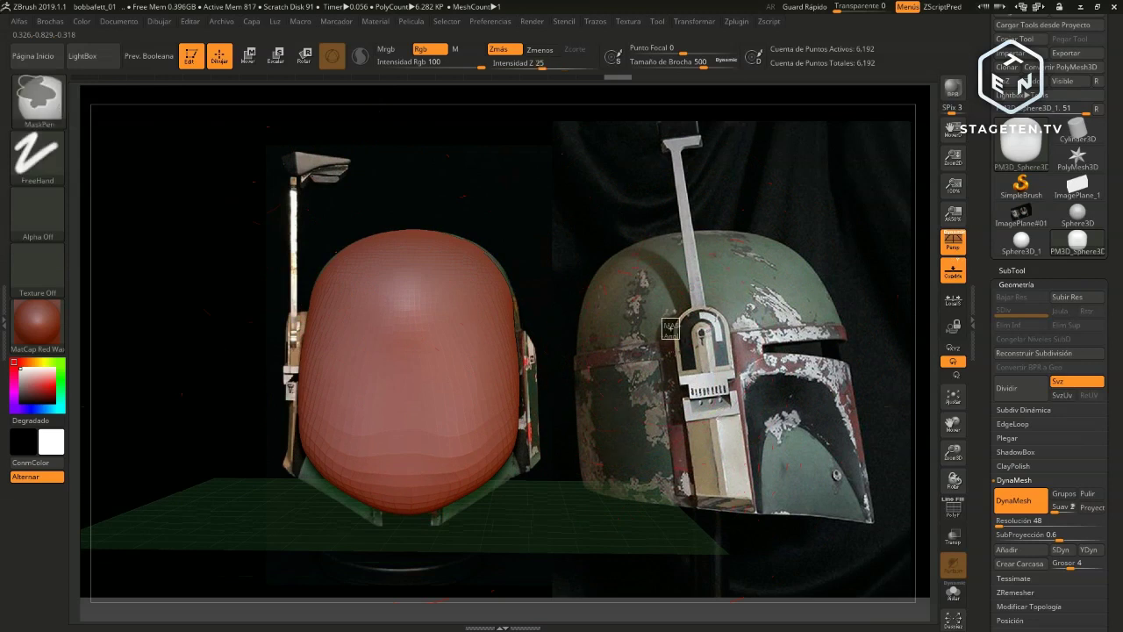
DynaMesh the dome into denser geometry and snap to a straight front view
ctrl+drag(673, 330, 668, 360)
drag(599, 365, 662, 384)
shift+drag(590, 373, 579, 386)
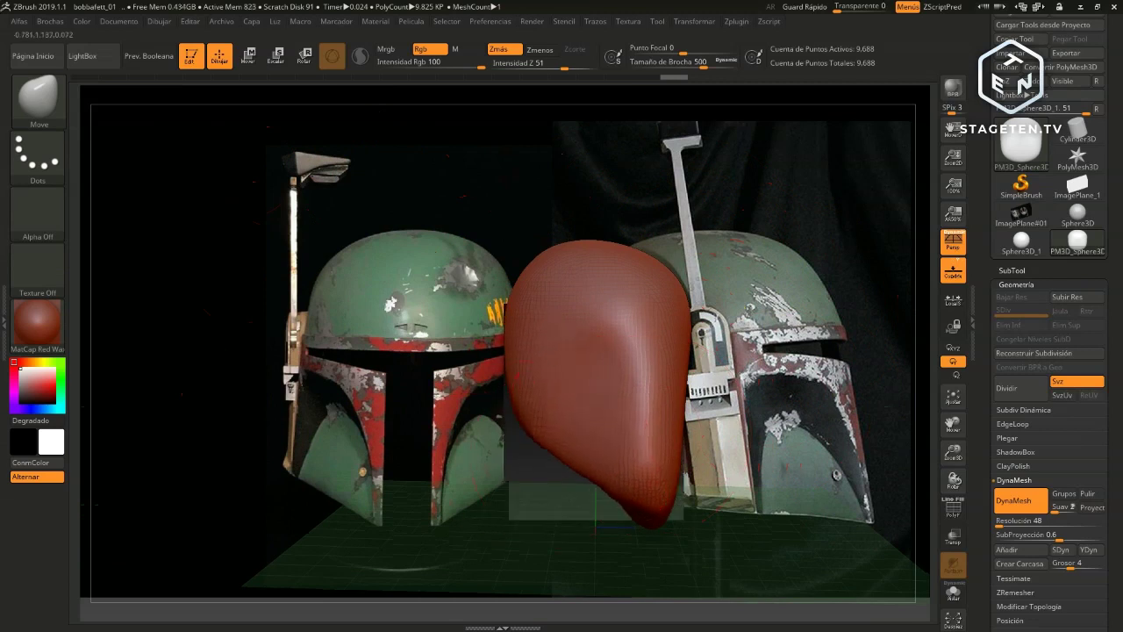
Pull the upper and lower left side outward, checking the bulge from several angles
drag(537, 428, 517, 491)
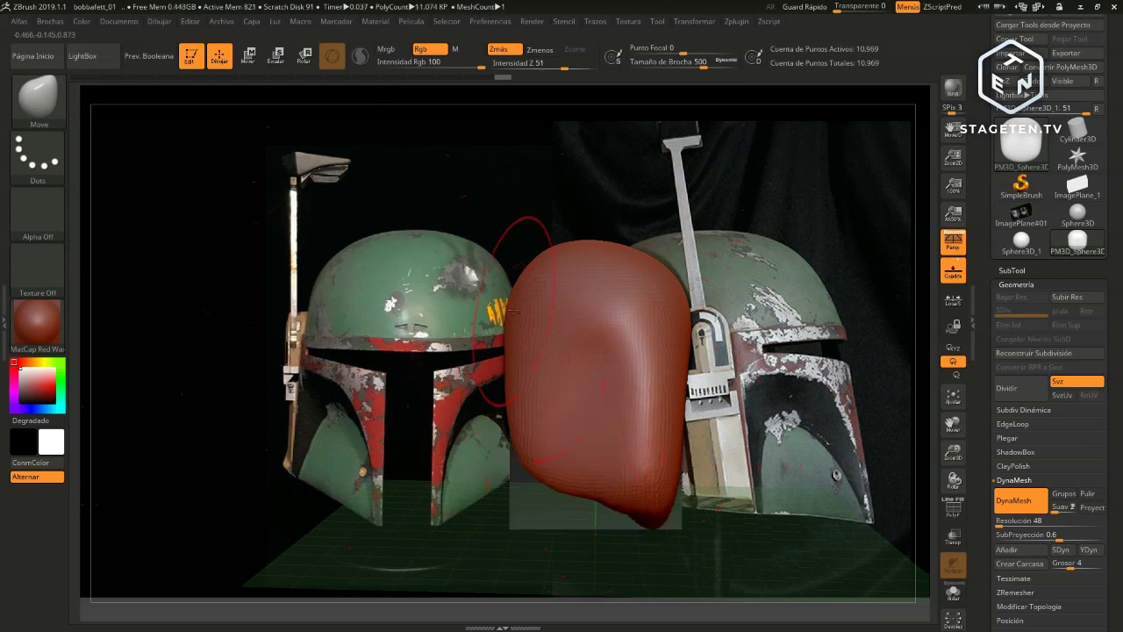
drag(522, 316, 492, 307)
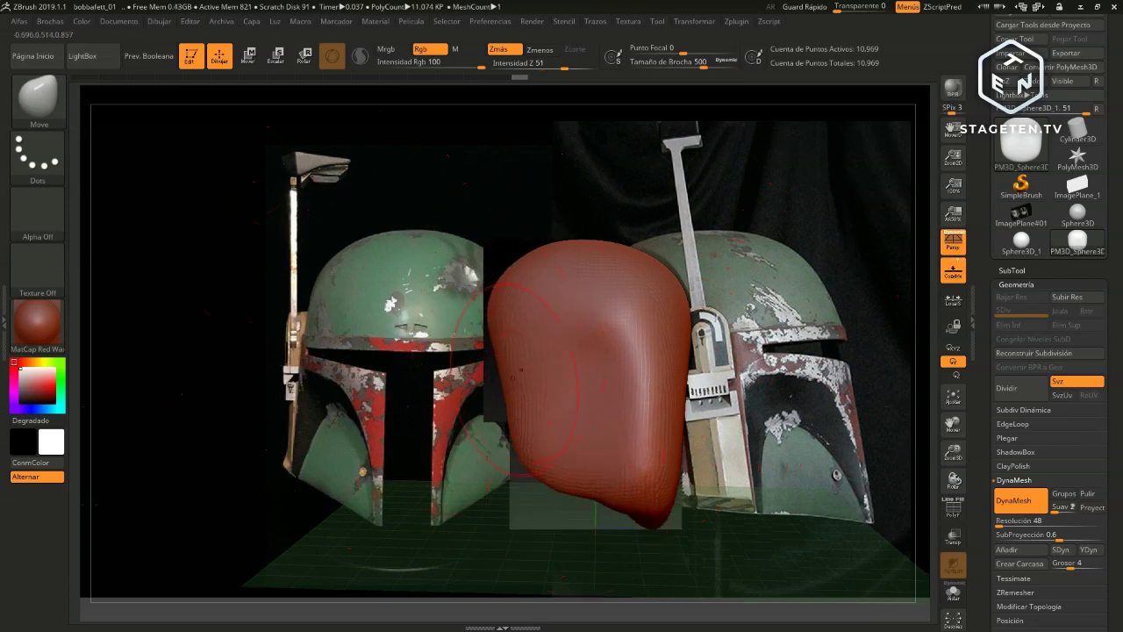
drag(677, 482, 585, 521)
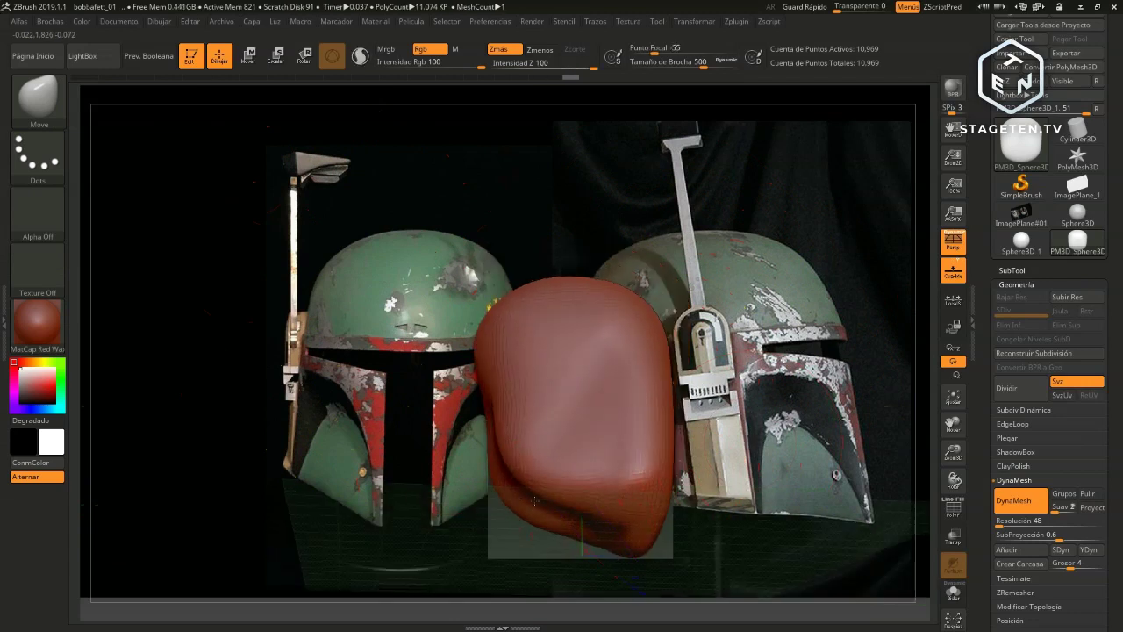
mouse_move(614, 456)
mouse_down()
mouse_move(509, 520)
mouse_move(495, 495)
mouse_move(716, 434)
mouse_up()
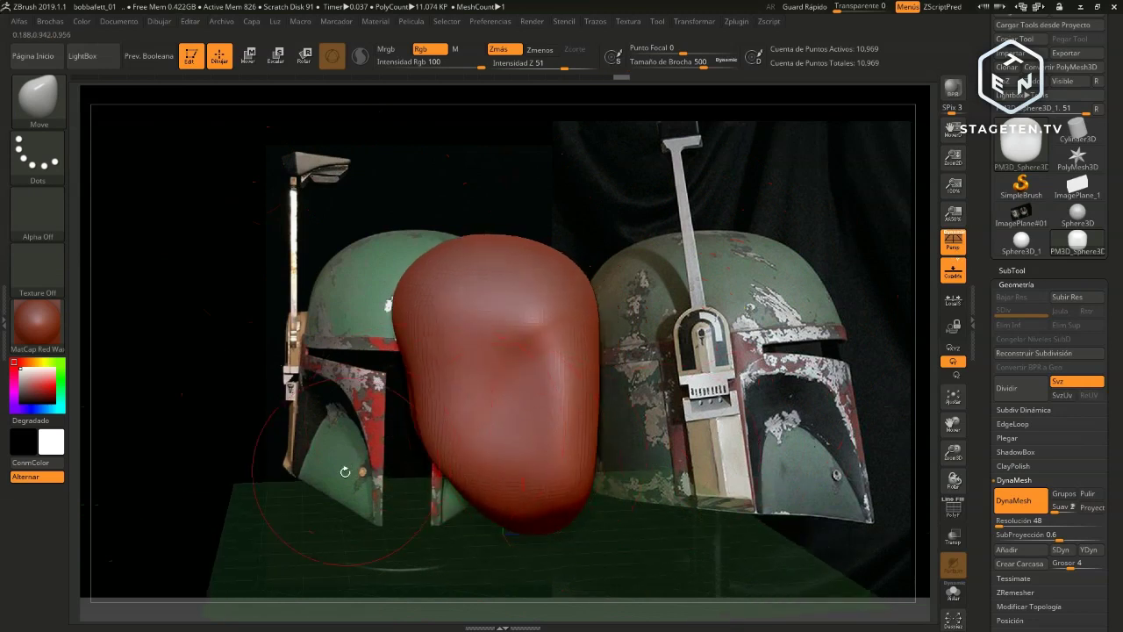
drag(345, 472, 405, 422)
mouse_move(340, 471)
mouse_down()
mouse_move(333, 453)
mouse_move(497, 440)
mouse_move(488, 434)
mouse_up()
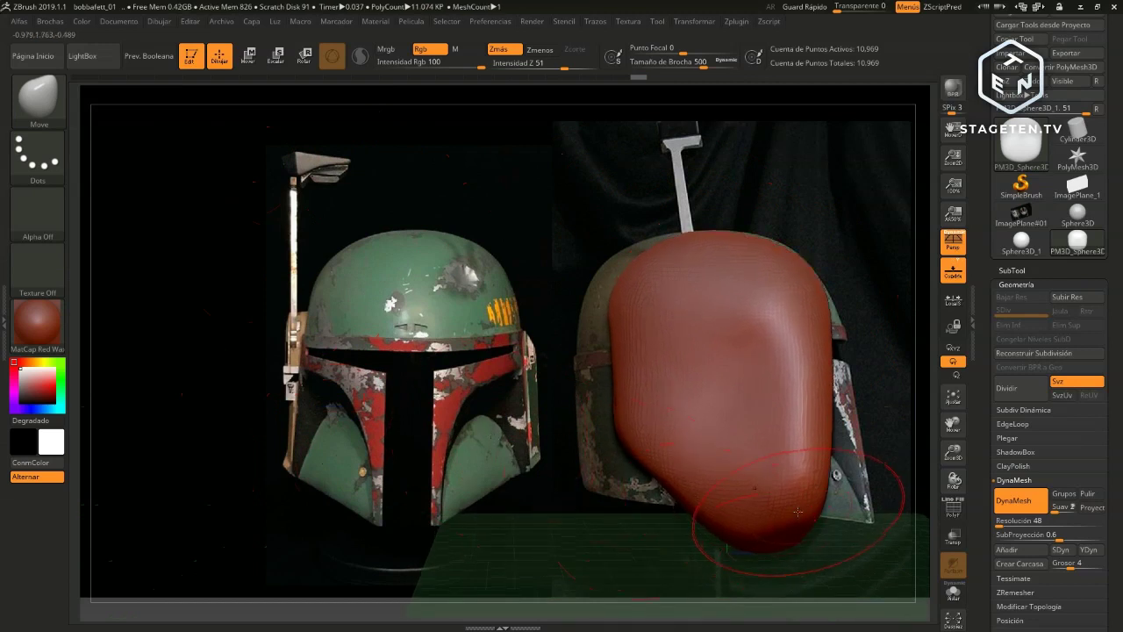
Pull the left edge out to the side-view helmet outline, then DynaMesh to 13,626 points
drag(864, 479, 825, 511)
mouse_move(829, 438)
mouse_down()
mouse_move(837, 347)
mouse_move(856, 412)
mouse_up()
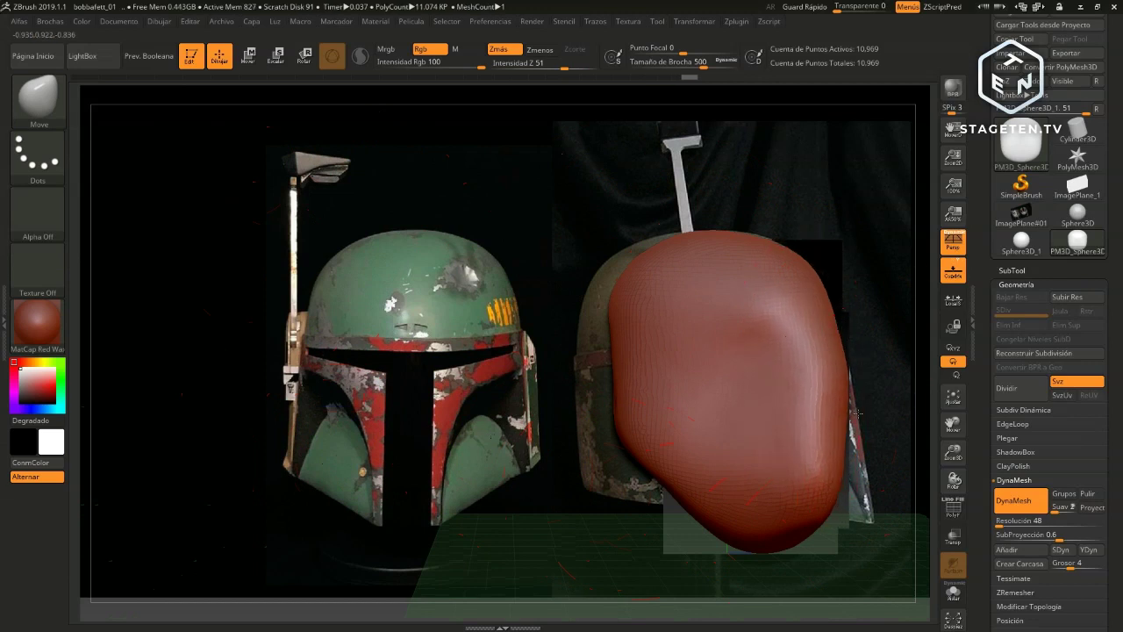
mouse_move(843, 472)
mouse_down()
mouse_move(852, 481)
mouse_move(787, 559)
mouse_move(758, 517)
mouse_up()
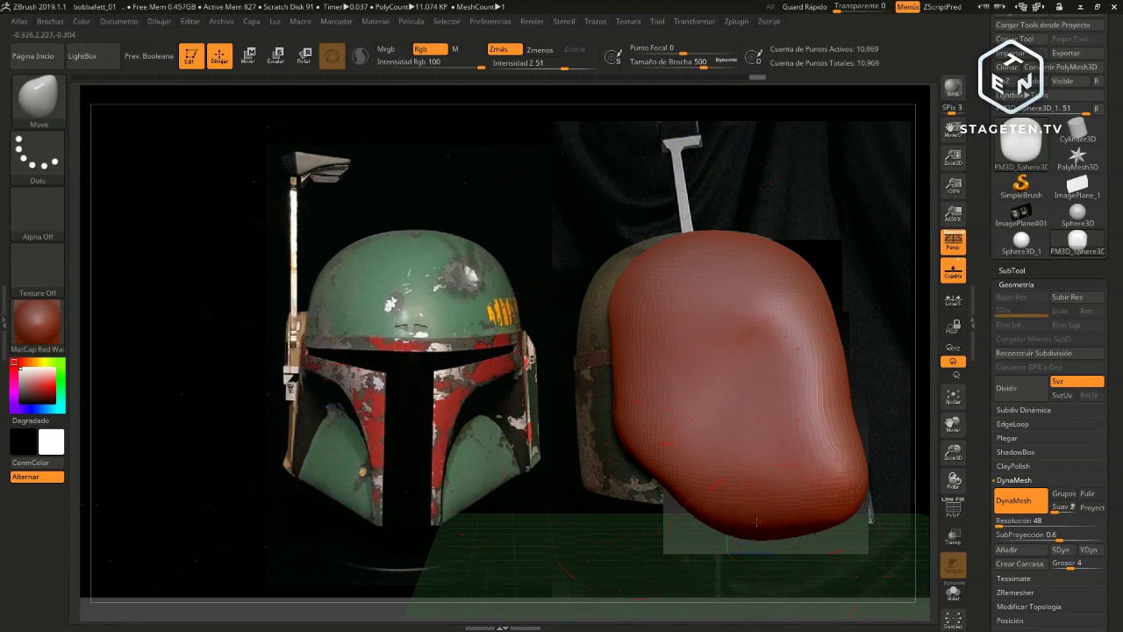
drag(634, 299, 622, 286)
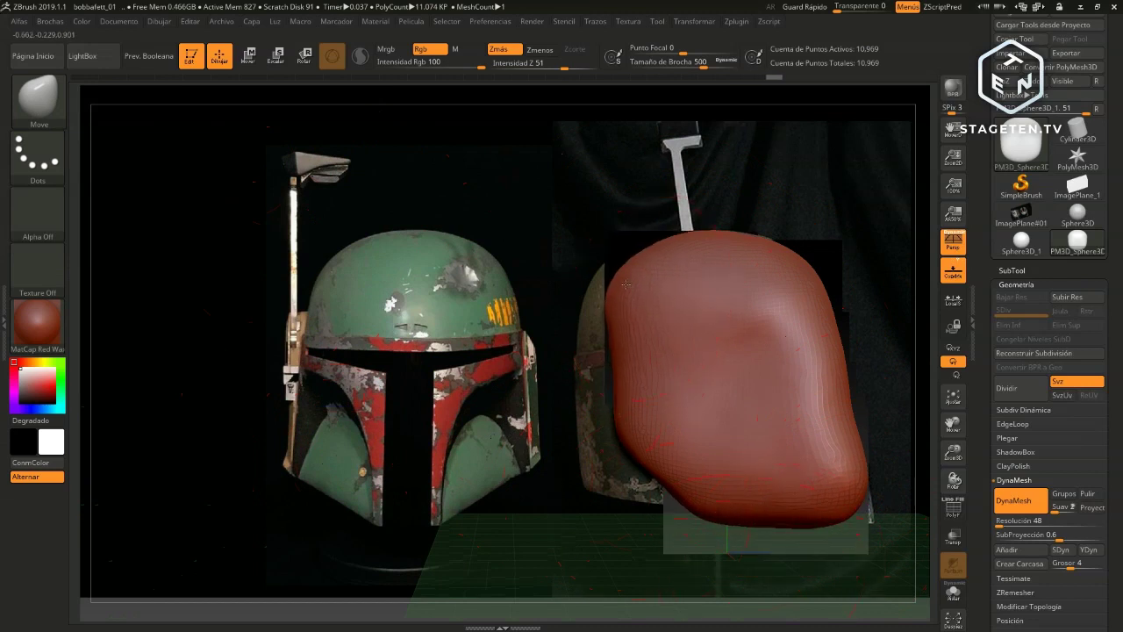
drag(616, 370, 596, 368)
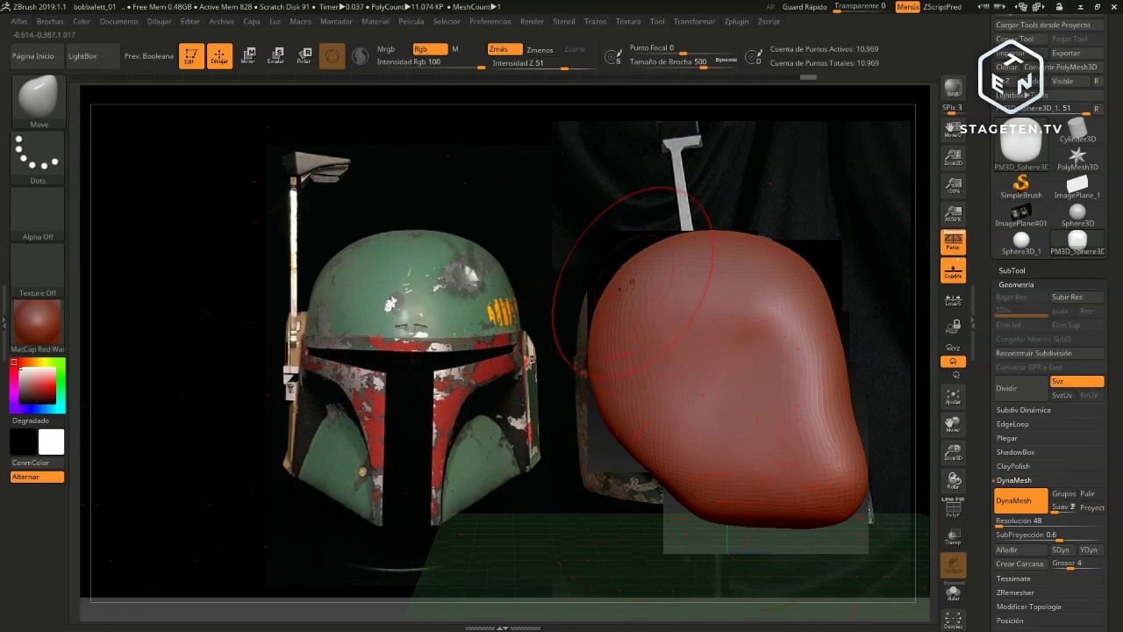
drag(649, 263, 615, 272)
drag(600, 325, 586, 323)
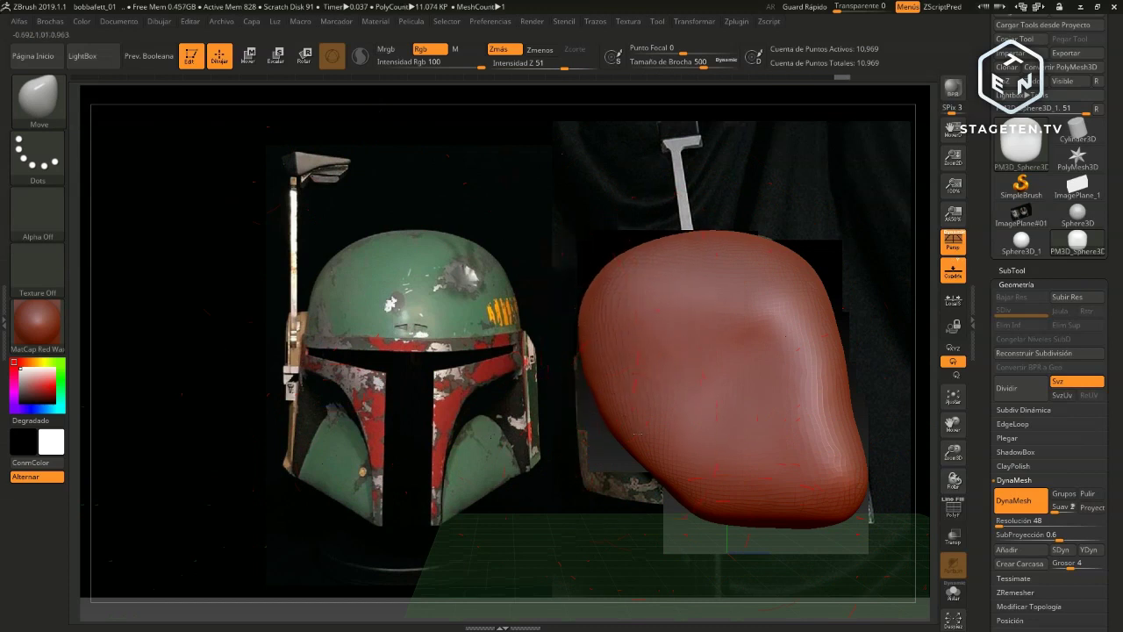
drag(614, 439, 600, 443)
right_drag(660, 495, 693, 487)
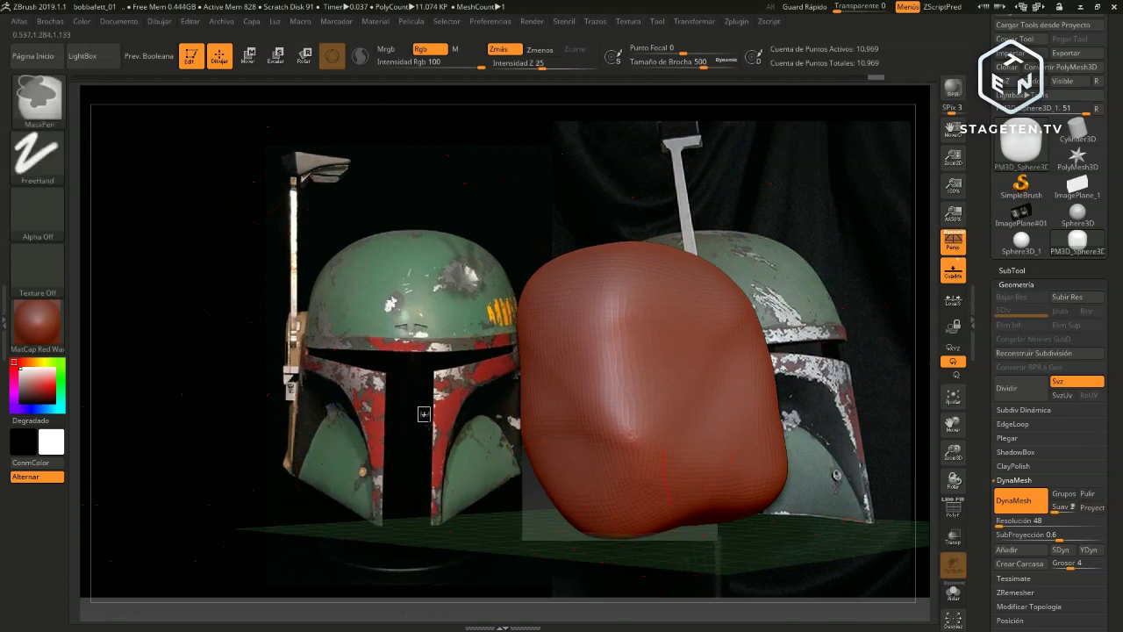
ctrl+drag(421, 412, 423, 420)
Reshape the head over the side-view helmet, pushing its lower corners and left side outward
key(shift)
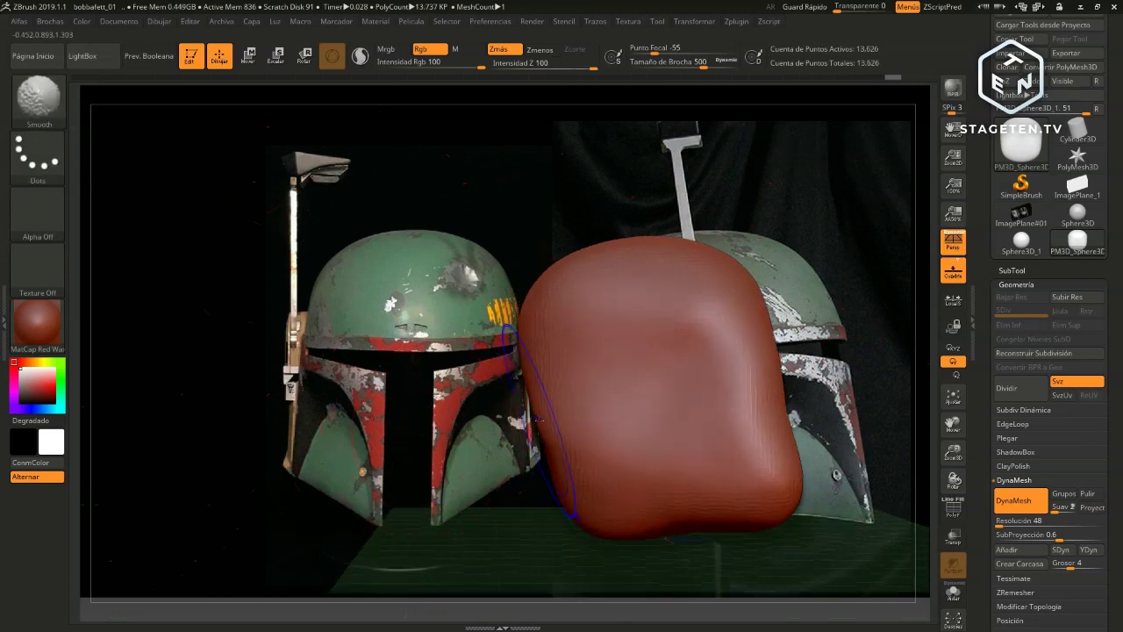
drag(526, 377, 584, 377)
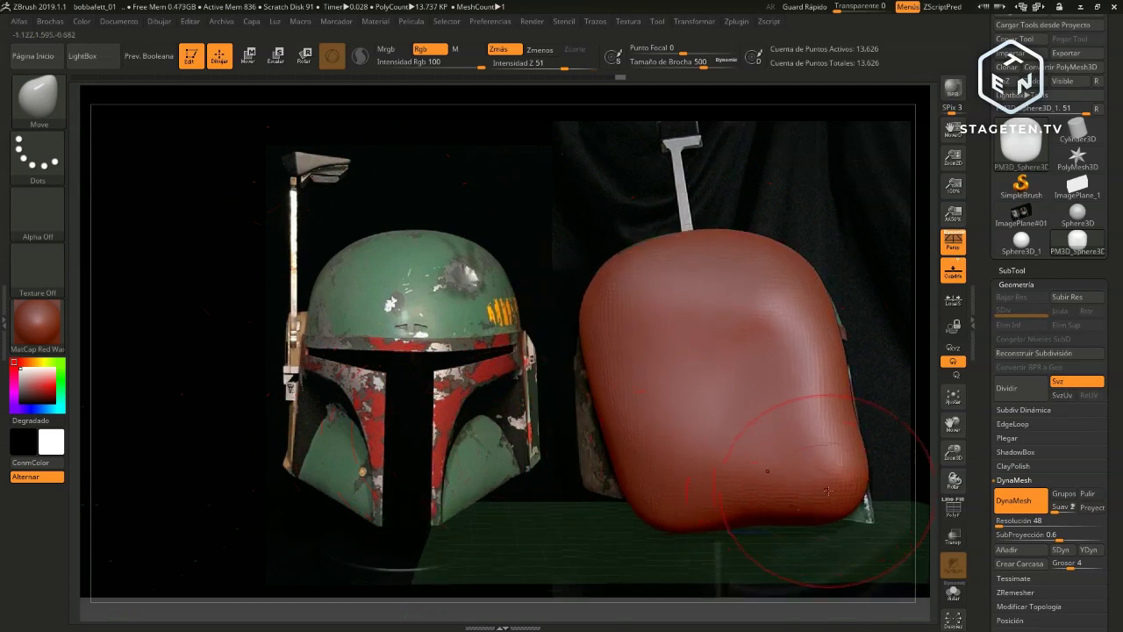
drag(843, 495, 872, 521)
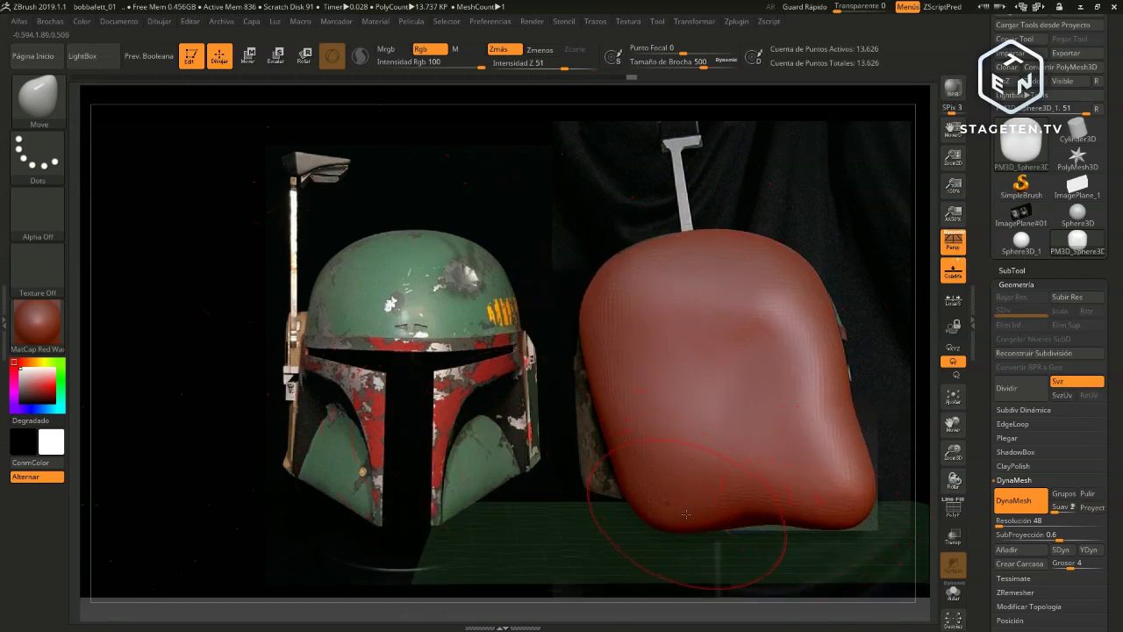
drag(685, 513, 666, 494)
mouse_move(596, 423)
mouse_down()
mouse_move(571, 419)
mouse_move(570, 290)
mouse_up()
drag(570, 438, 658, 527)
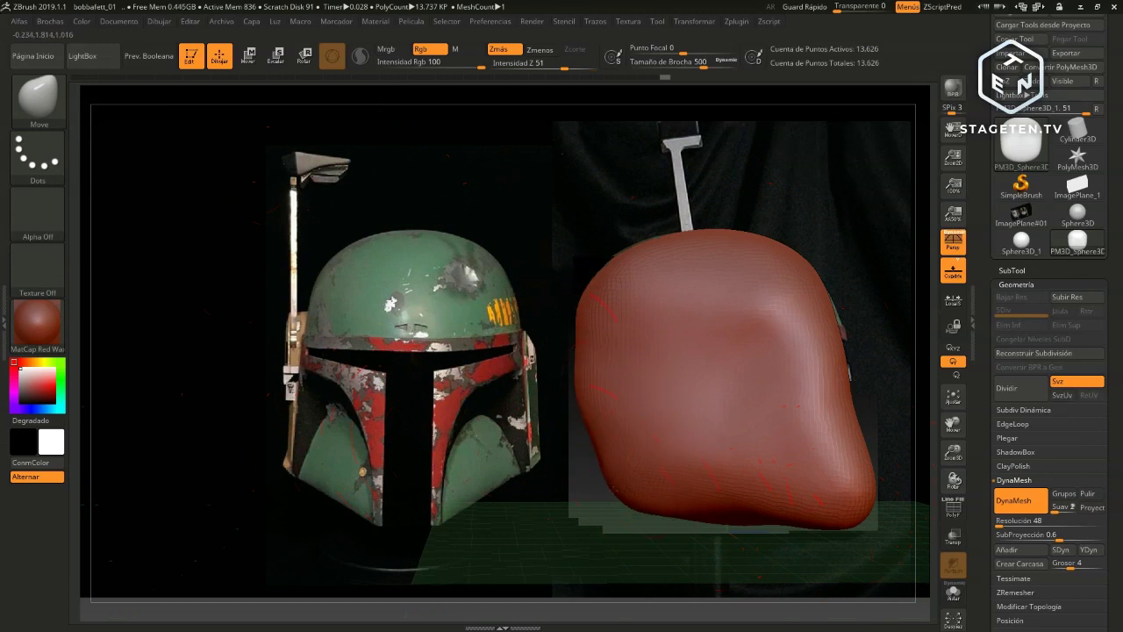
drag(614, 474, 601, 500)
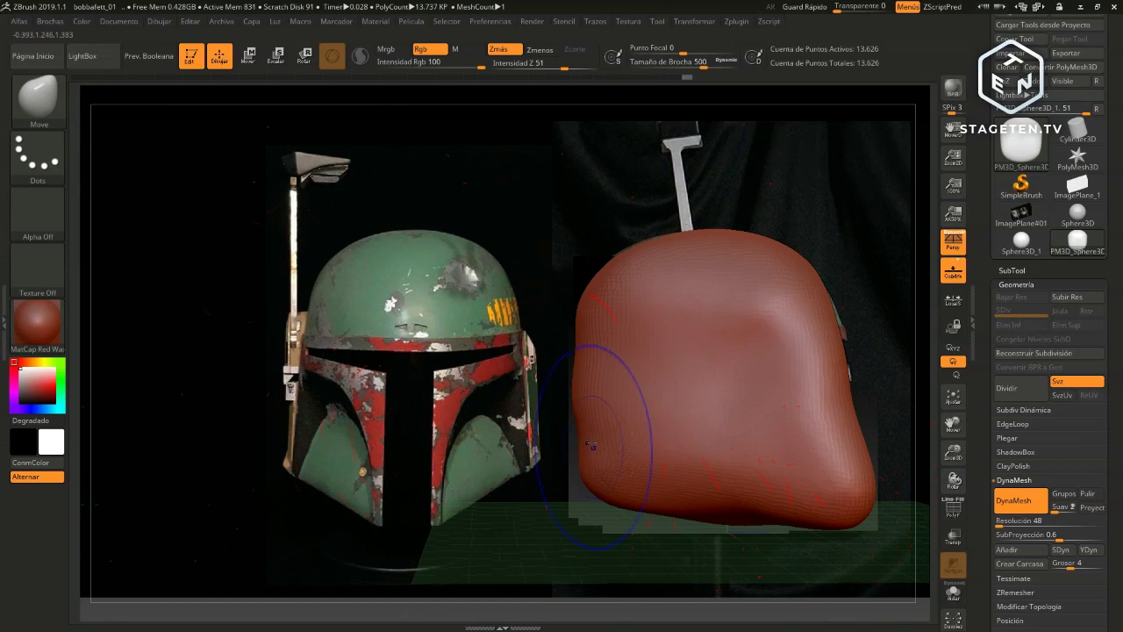
shift+drag(606, 439, 584, 473)
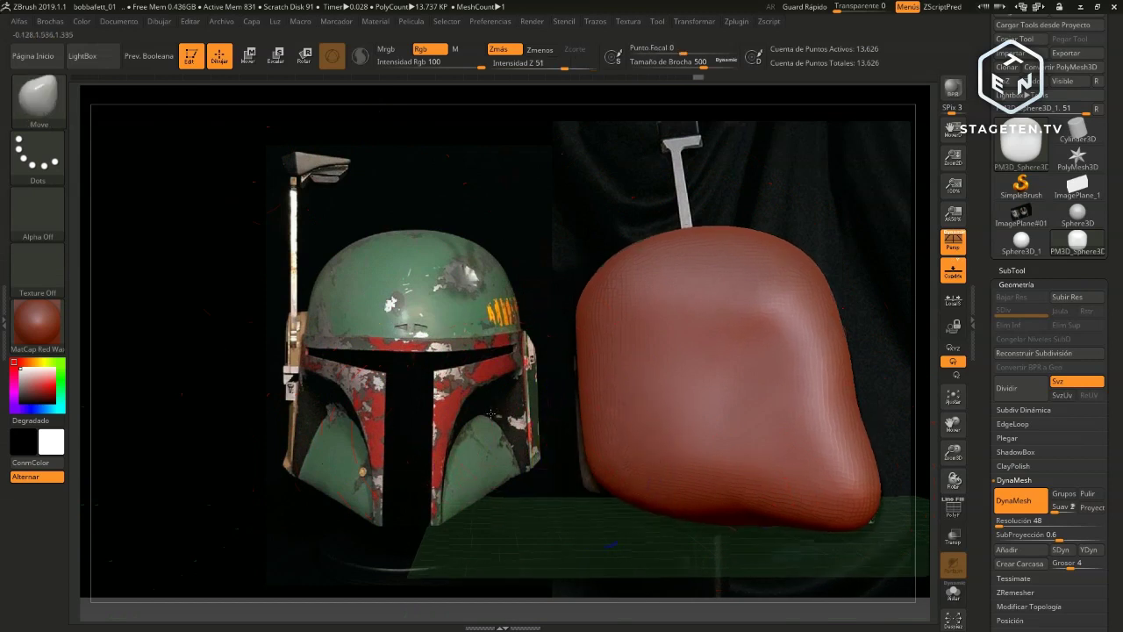
DynaMesh the head, then smooth its right edge and upper-right surface
ctrl+drag(492, 415, 490, 413)
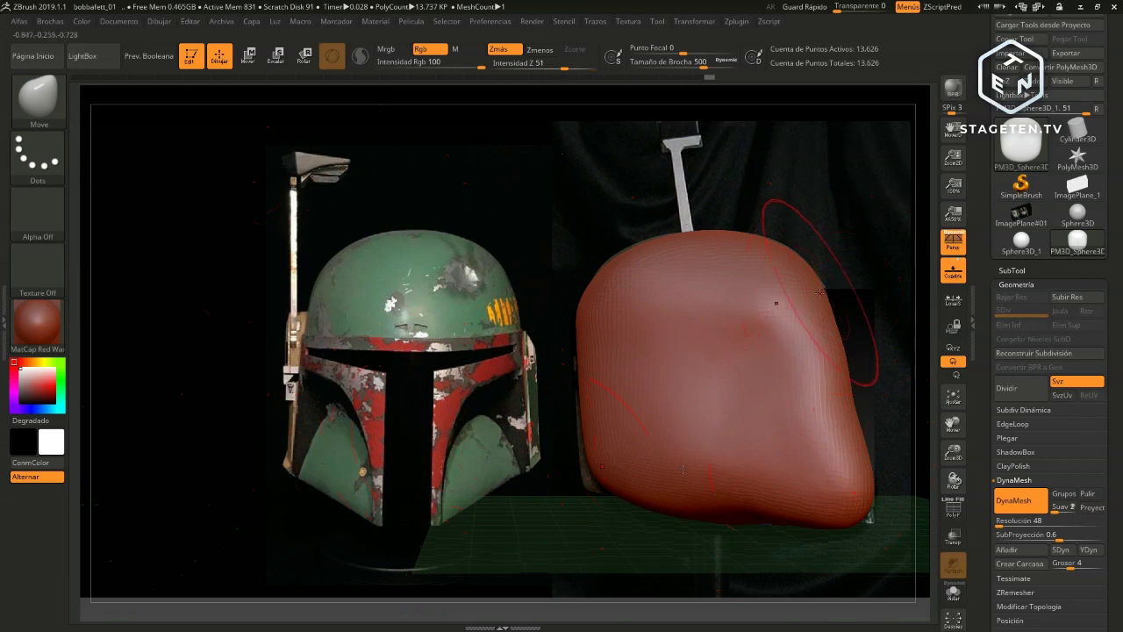
key(shift)
shift+drag(860, 439, 860, 422)
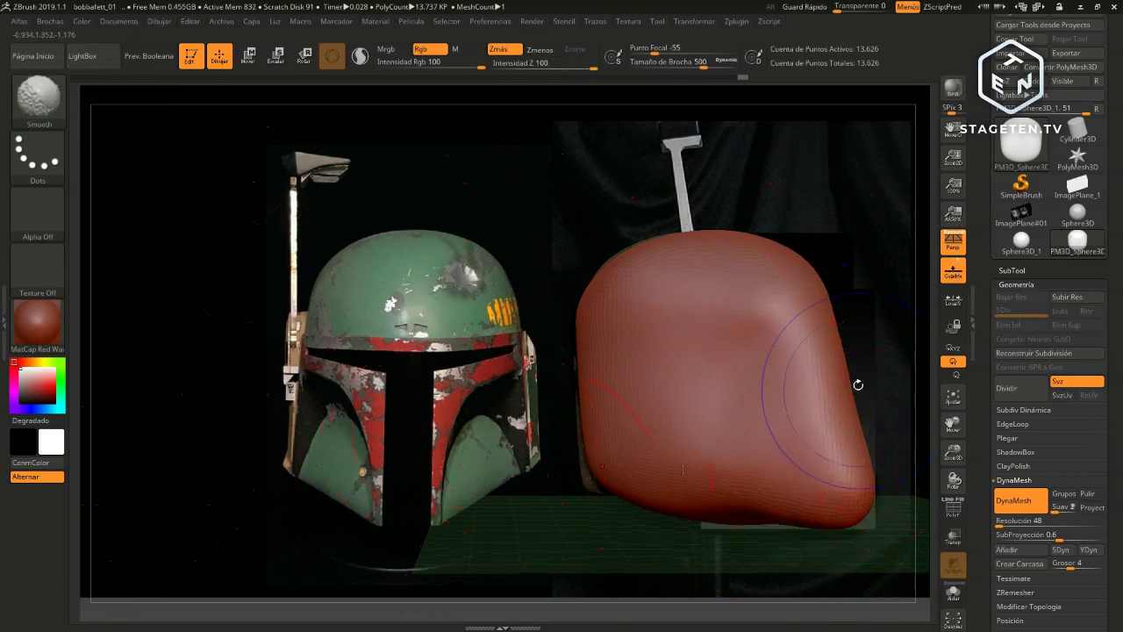
mouse_move(858, 383)
shift+mouse_down()
mouse_move(842, 333)
mouse_move(893, 537)
shift+mouse_up()
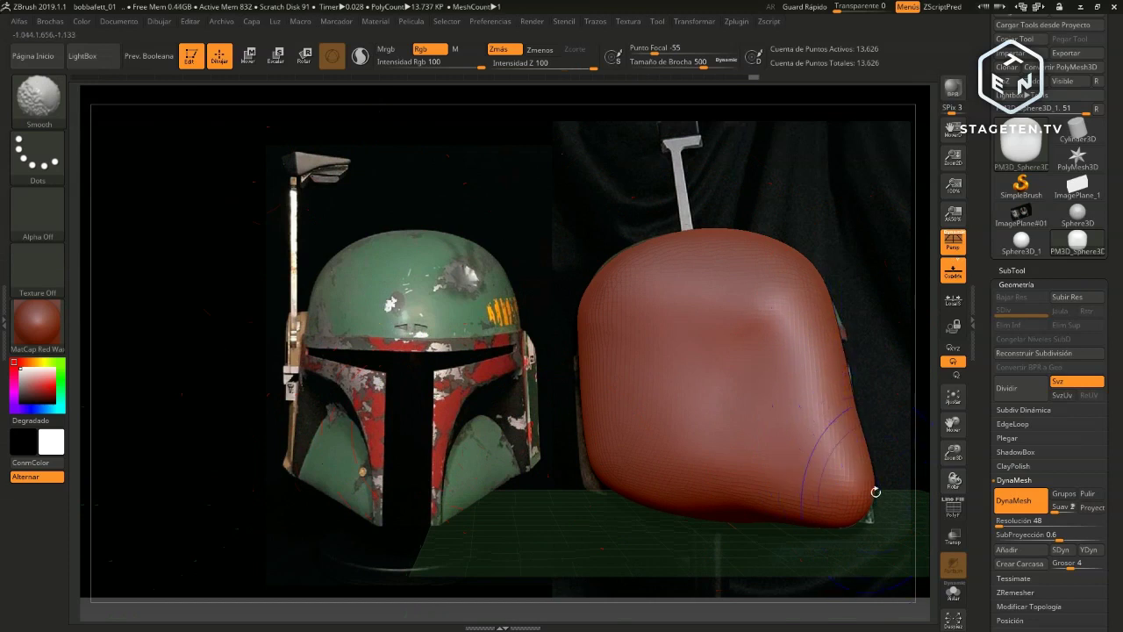
shift+drag(875, 493, 866, 514)
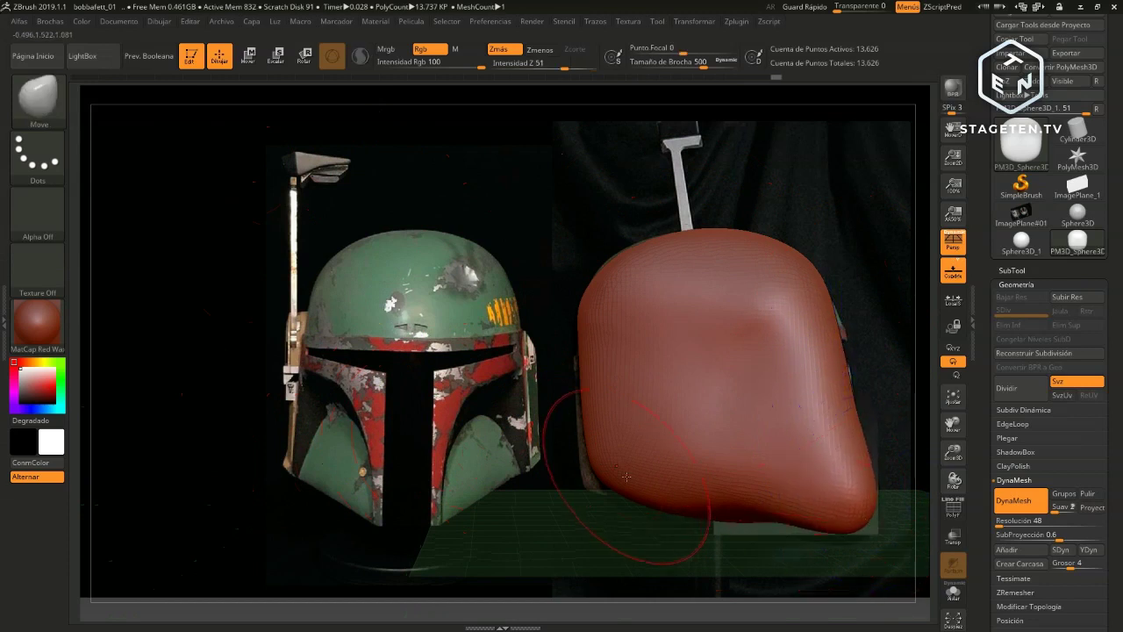
Undo back through the history to the earlier, taller head shape
key(ctrl+z)
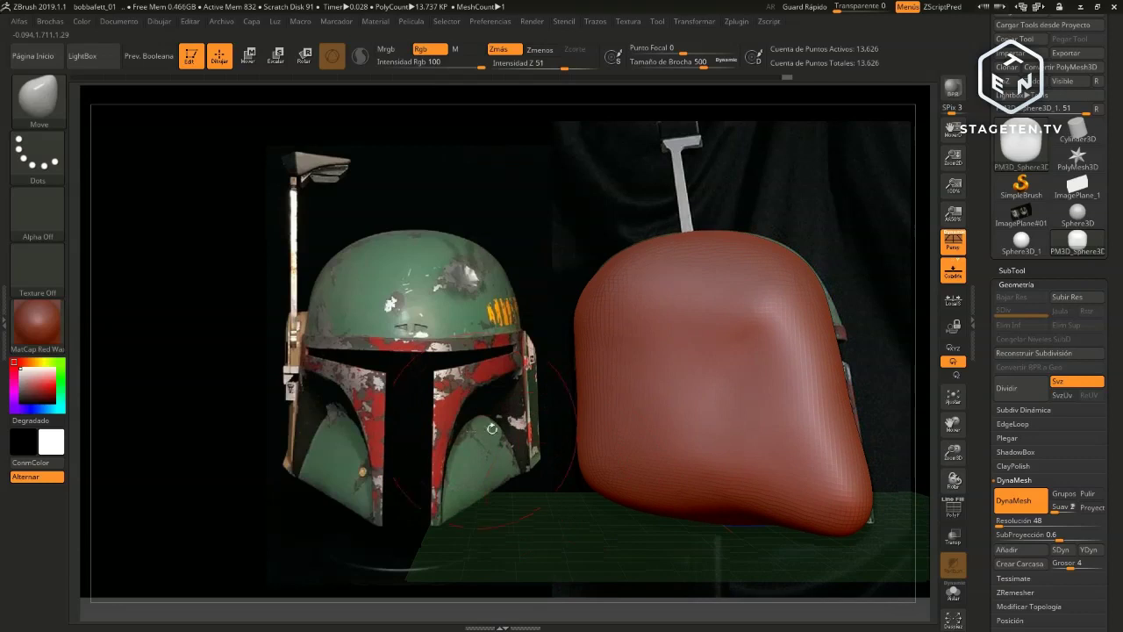
key(ctrl+z)
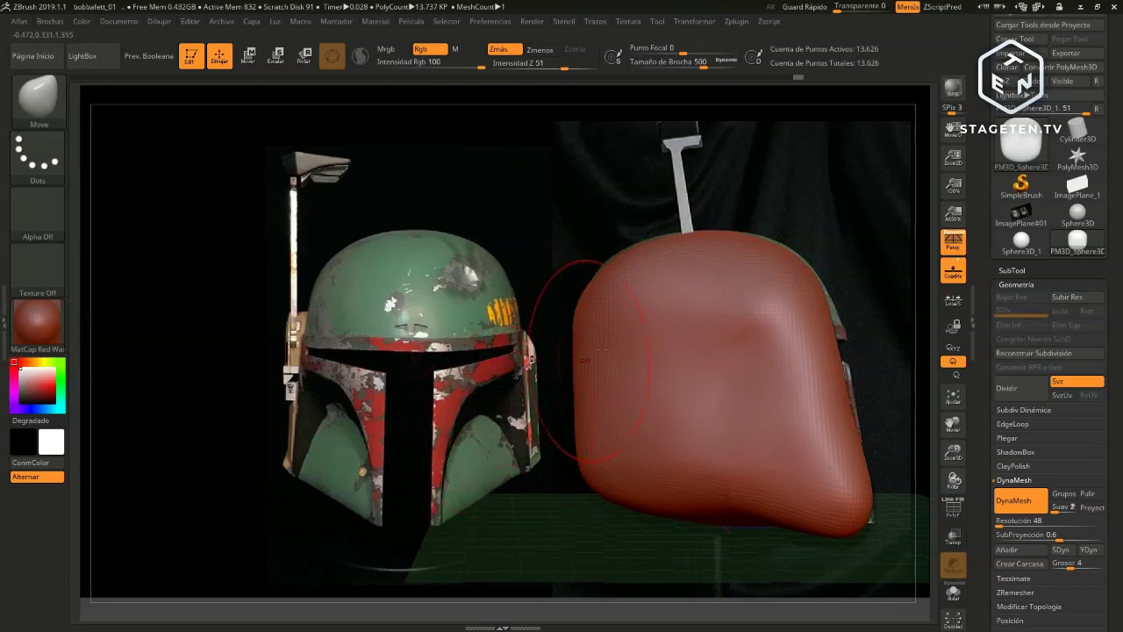
key(shift)
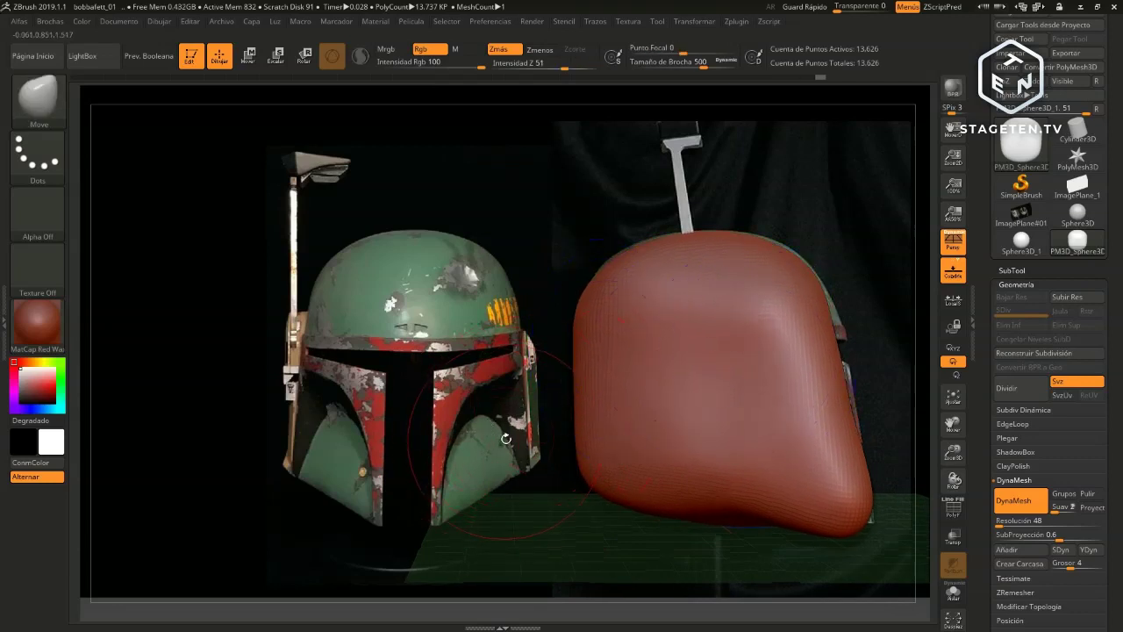
key(ctrl+z)
key(ctrl+z)
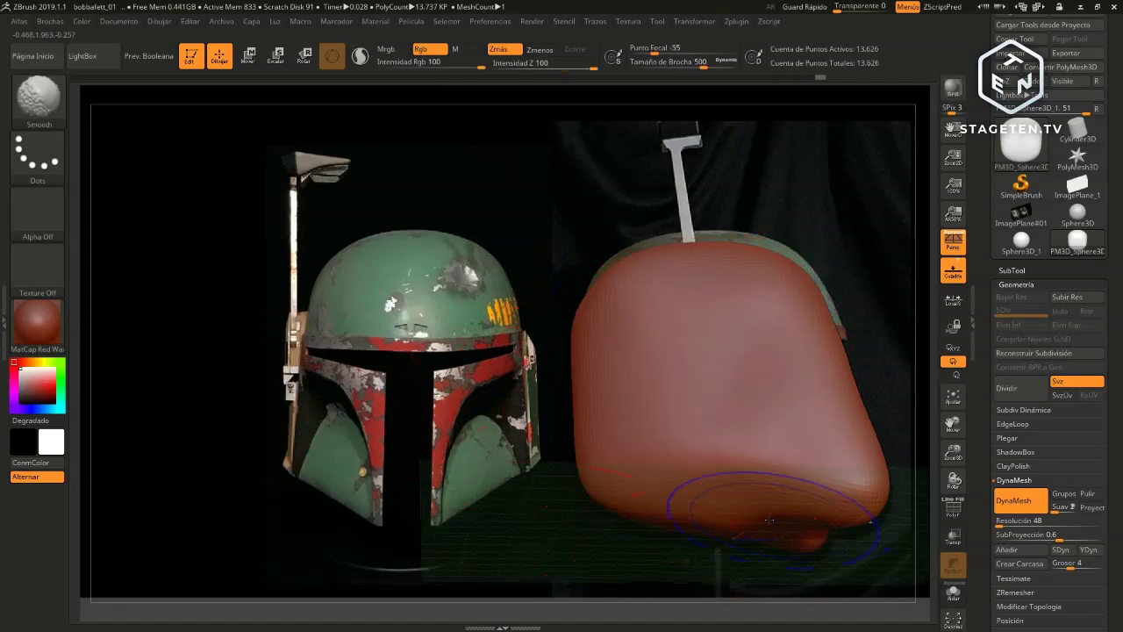
key(ctrl+z)
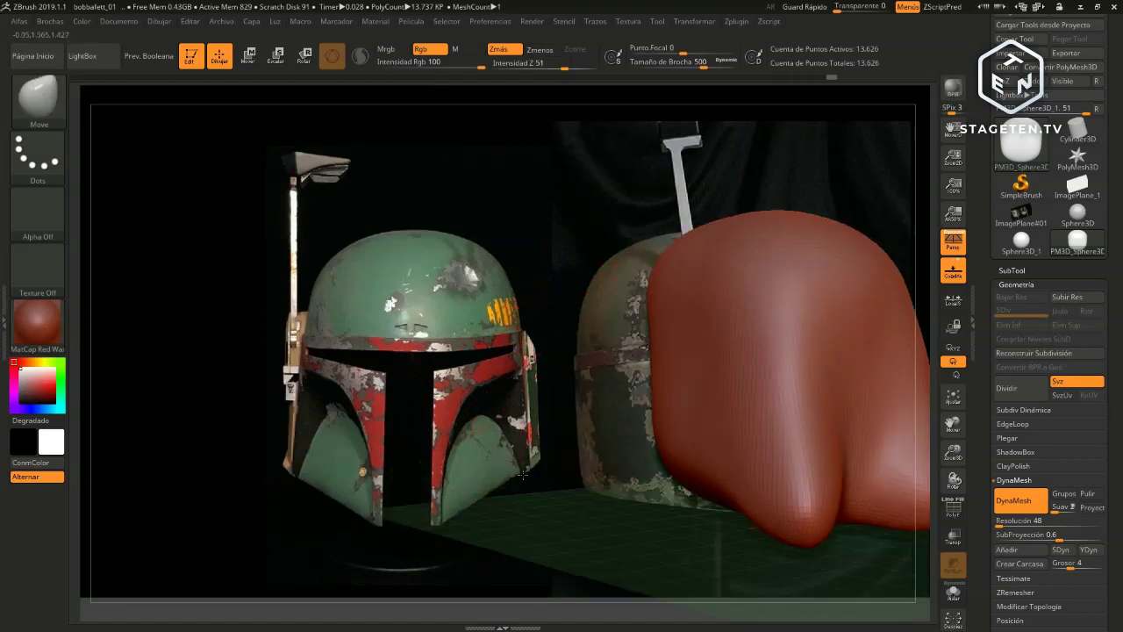
key(ctrl+z)
key(ctrl+z)
key(ctrl+z)
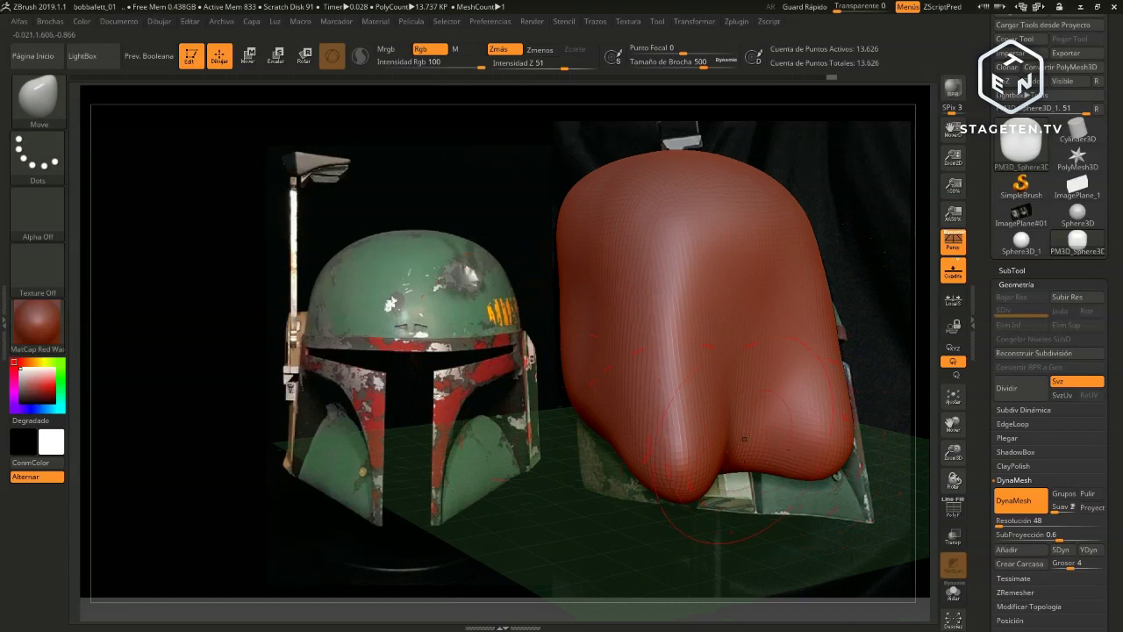
Merge the two bottom lobes into one rounded bottom
mouse_move(743, 439)
mouse_down()
mouse_move(755, 372)
mouse_move(771, 380)
mouse_up()
drag(765, 461, 735, 410)
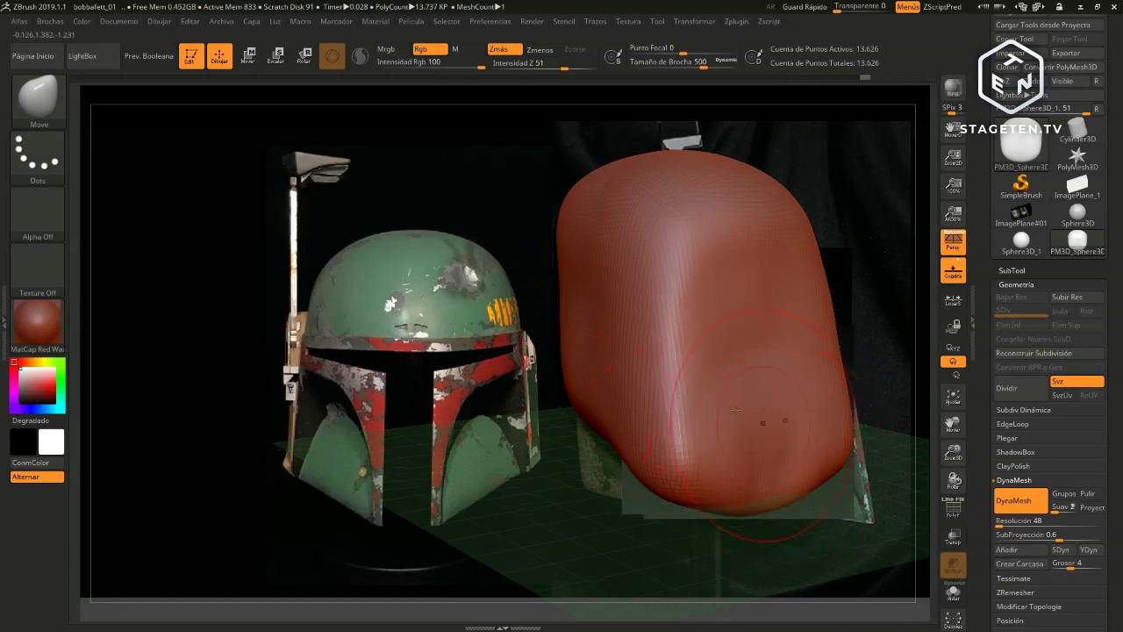
drag(505, 404, 465, 399)
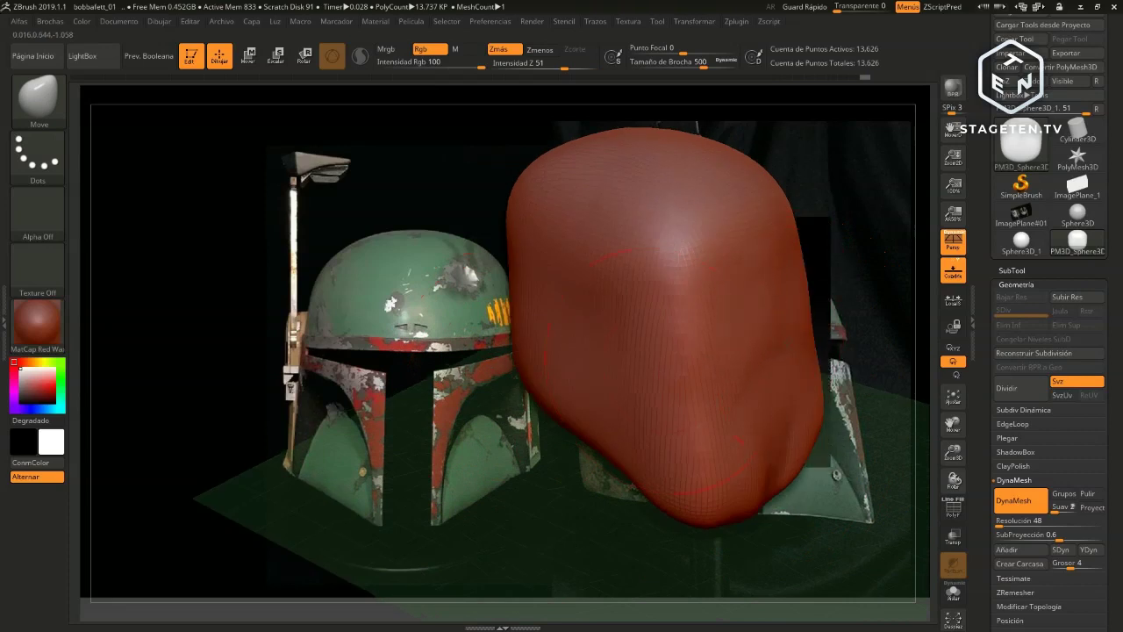
Smooth the head's right edge and lower edges over the right helmet reference
shift+drag(779, 465, 774, 476)
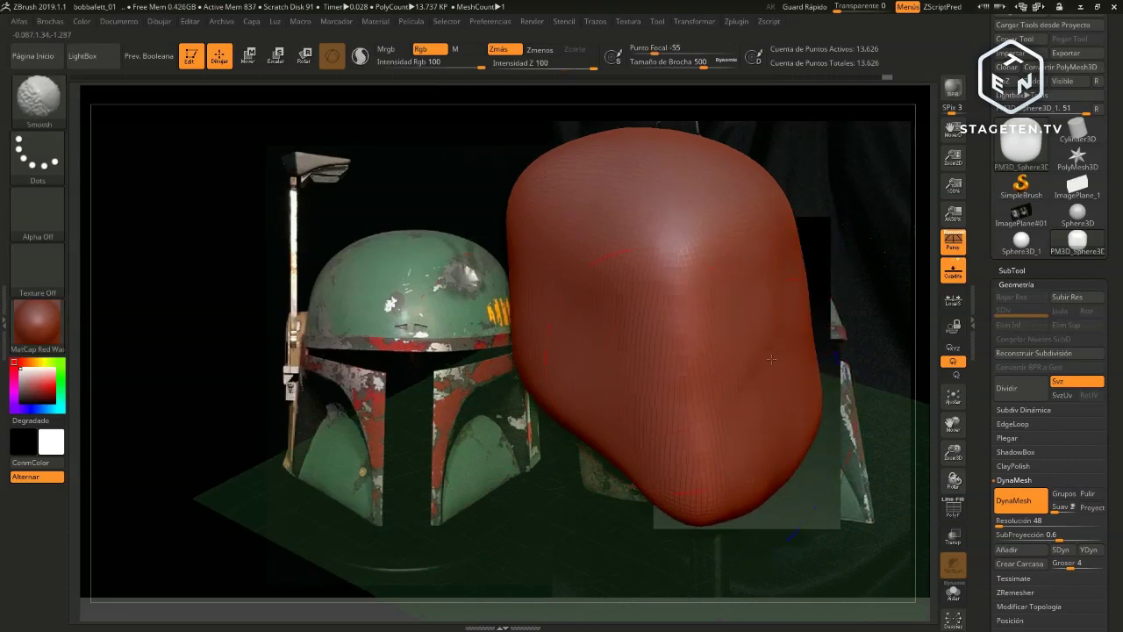
shift+drag(770, 358, 800, 264)
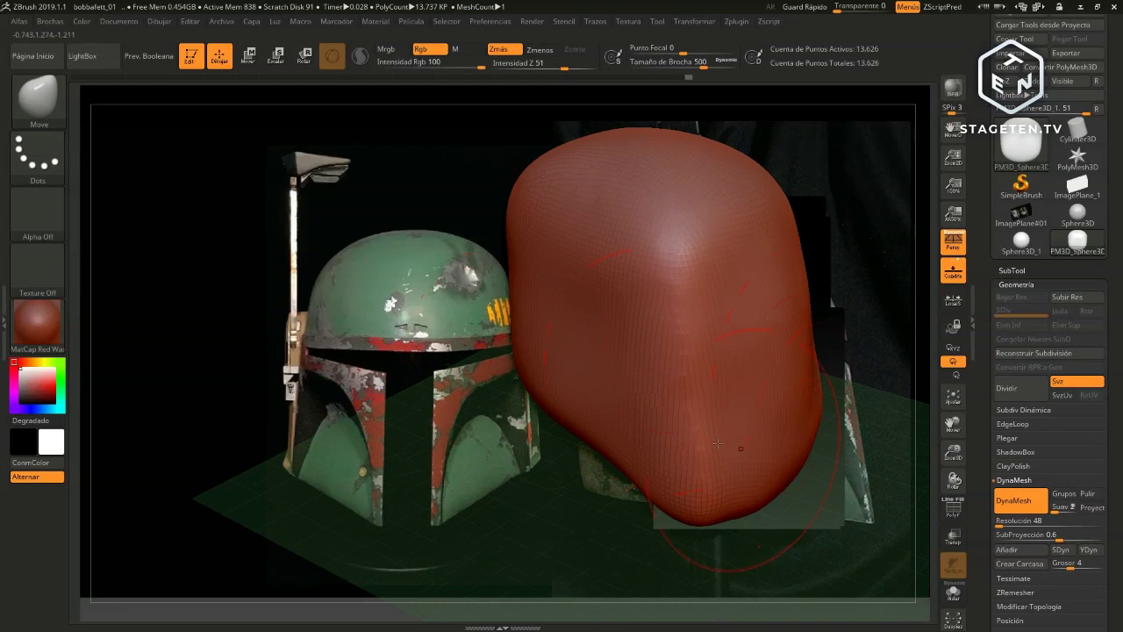
shift+drag(792, 435, 683, 318)
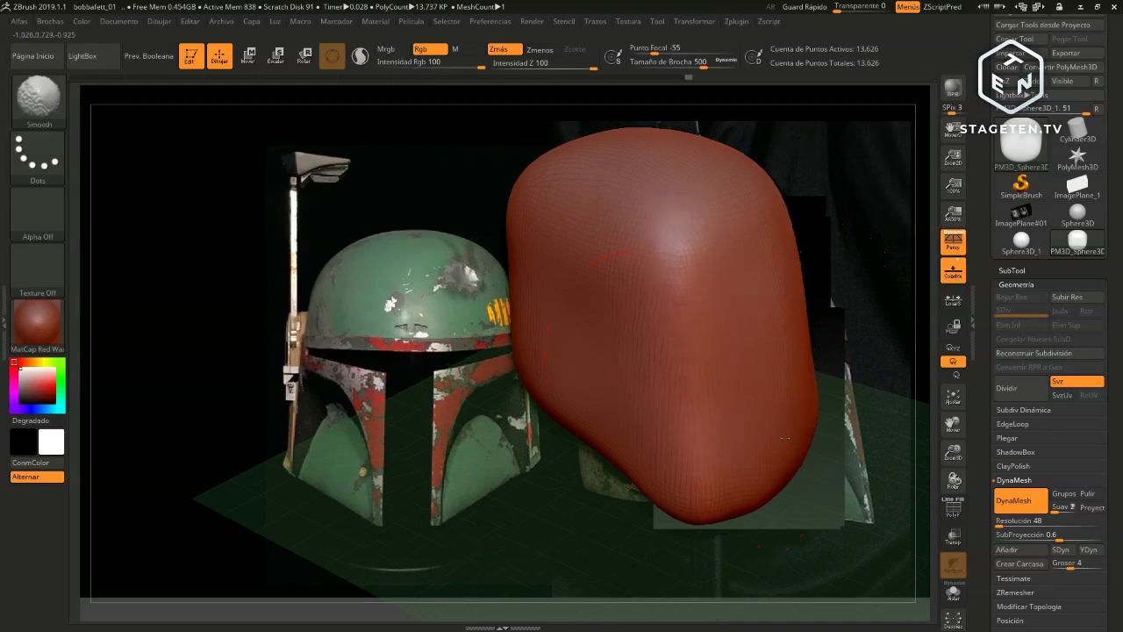
shift+drag(701, 519, 799, 448)
drag(419, 459, 361, 358)
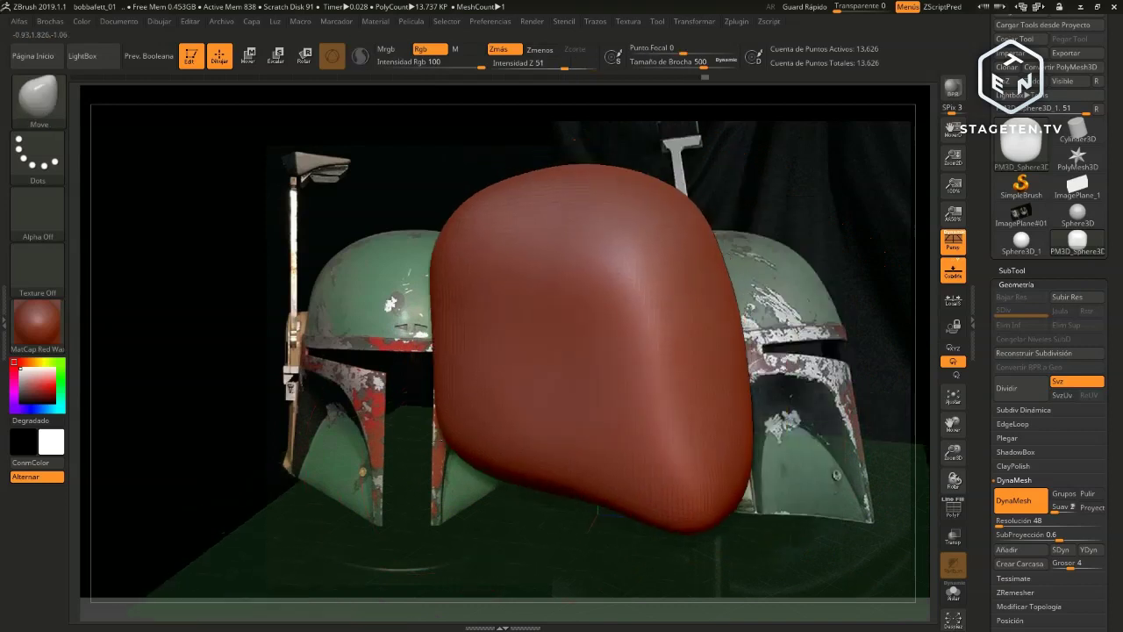
shift+drag(675, 424, 662, 365)
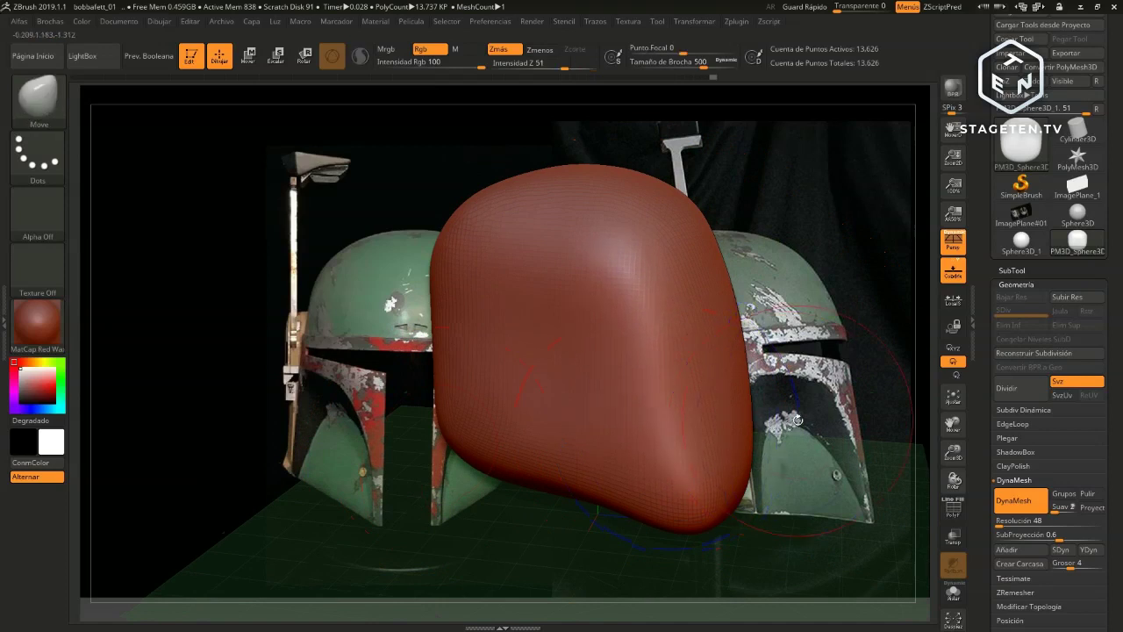
drag(796, 421, 800, 411)
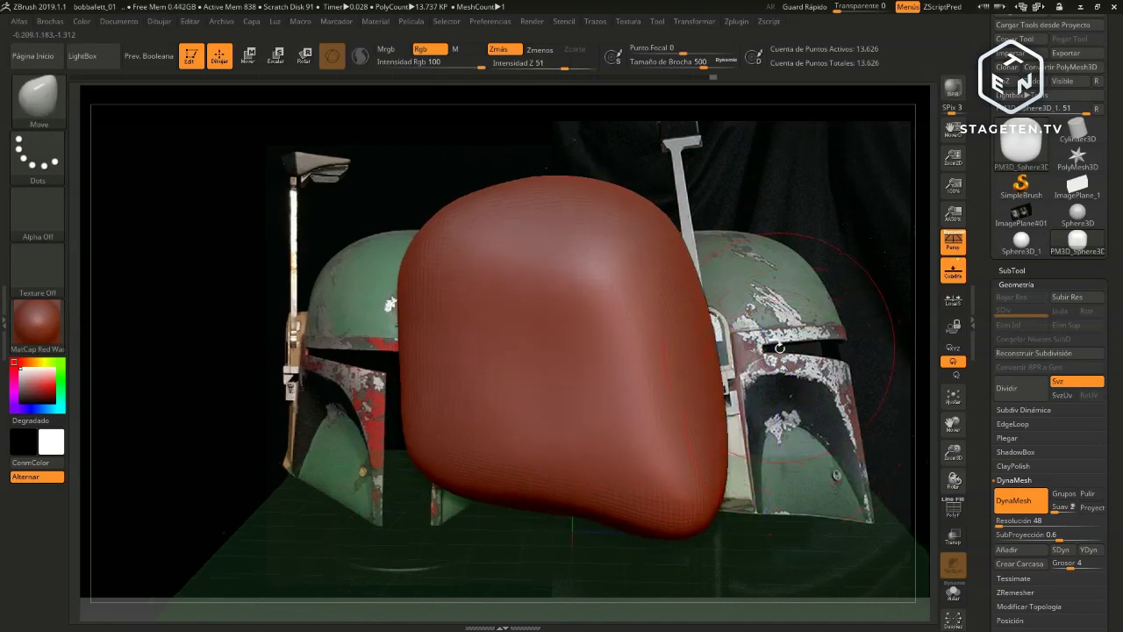
mouse_move(779, 349)
mouse_down()
mouse_move(530, 404)
mouse_move(514, 435)
mouse_move(544, 412)
mouse_move(498, 427)
mouse_move(541, 396)
mouse_move(816, 362)
mouse_move(664, 368)
mouse_move(628, 485)
mouse_up()
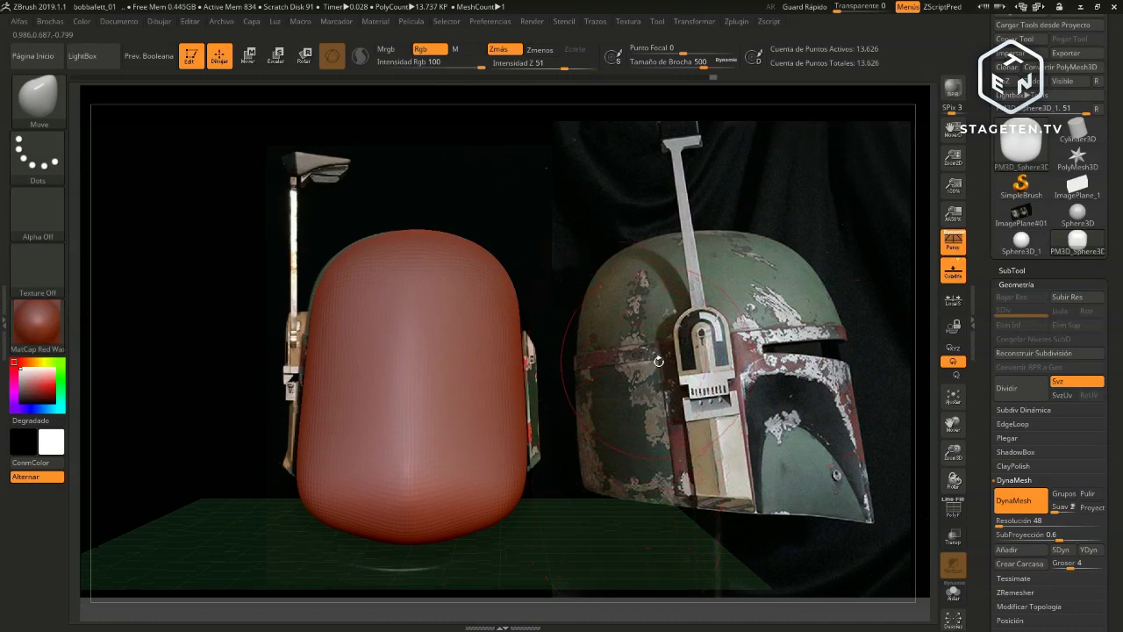
DynaMesh the head to 13,770 points and check its sides and bottom against the references
ctrl+drag(658, 360, 662, 379)
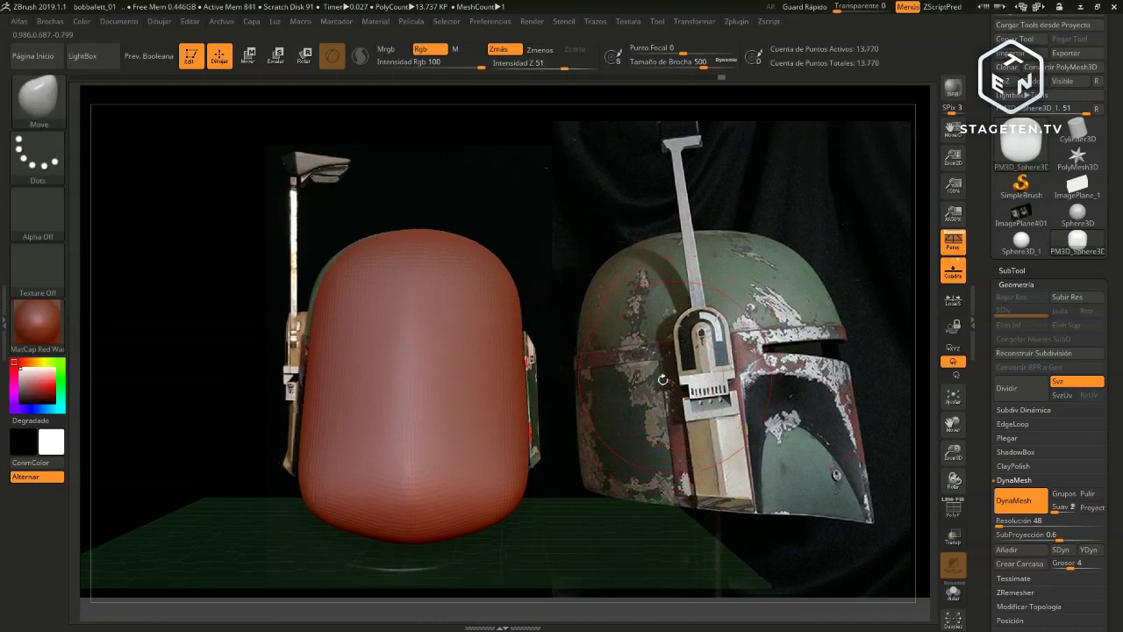
drag(714, 323, 697, 373)
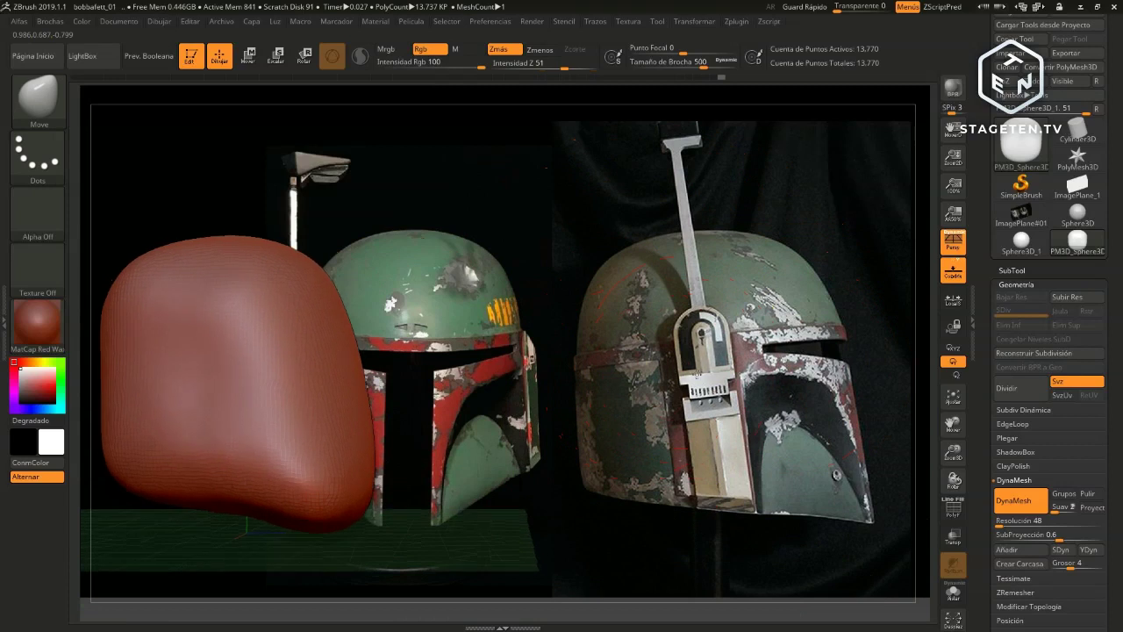
drag(567, 365, 698, 440)
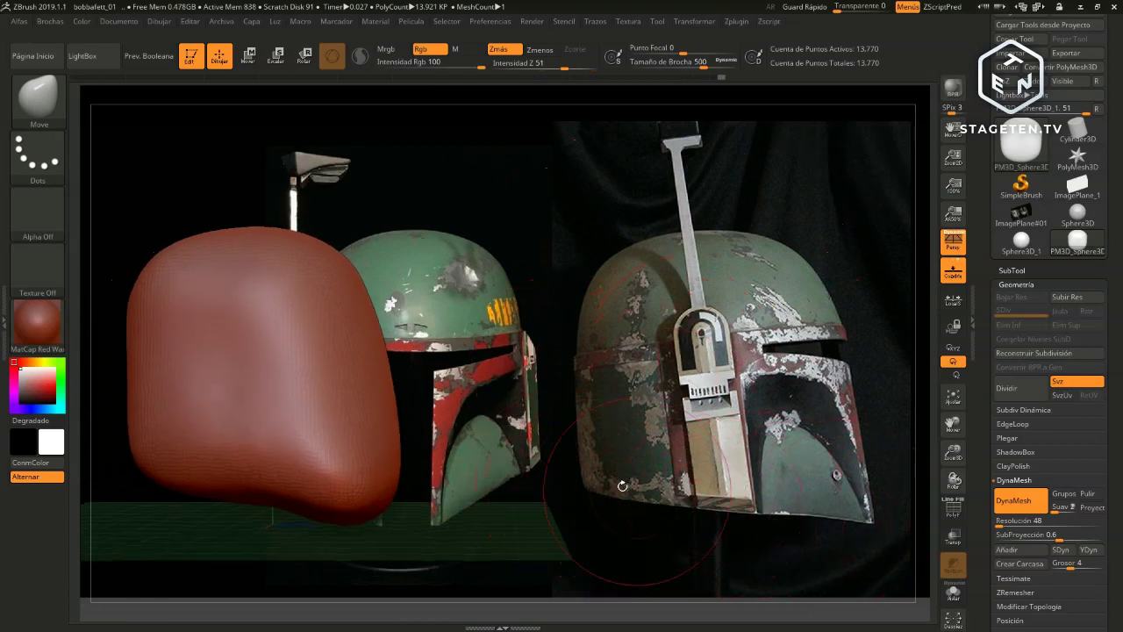
drag(606, 491, 303, 497)
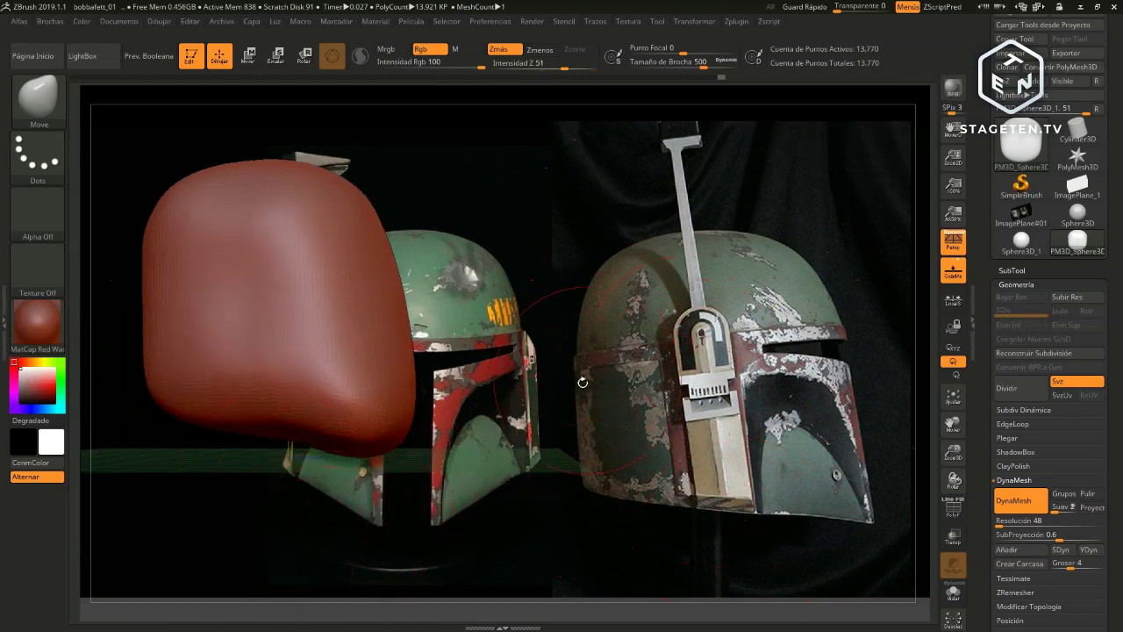
mouse_move(581, 382)
mouse_down()
mouse_move(588, 369)
mouse_move(742, 389)
mouse_up()
drag(648, 350, 826, 489)
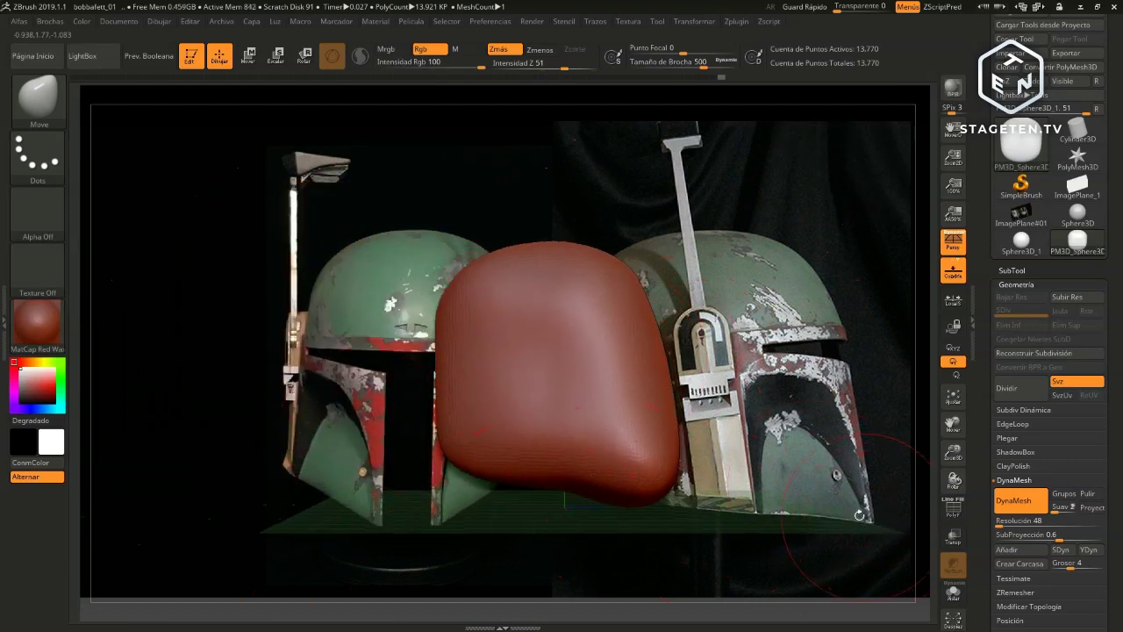
drag(599, 485, 703, 501)
key(ctrl+shift)
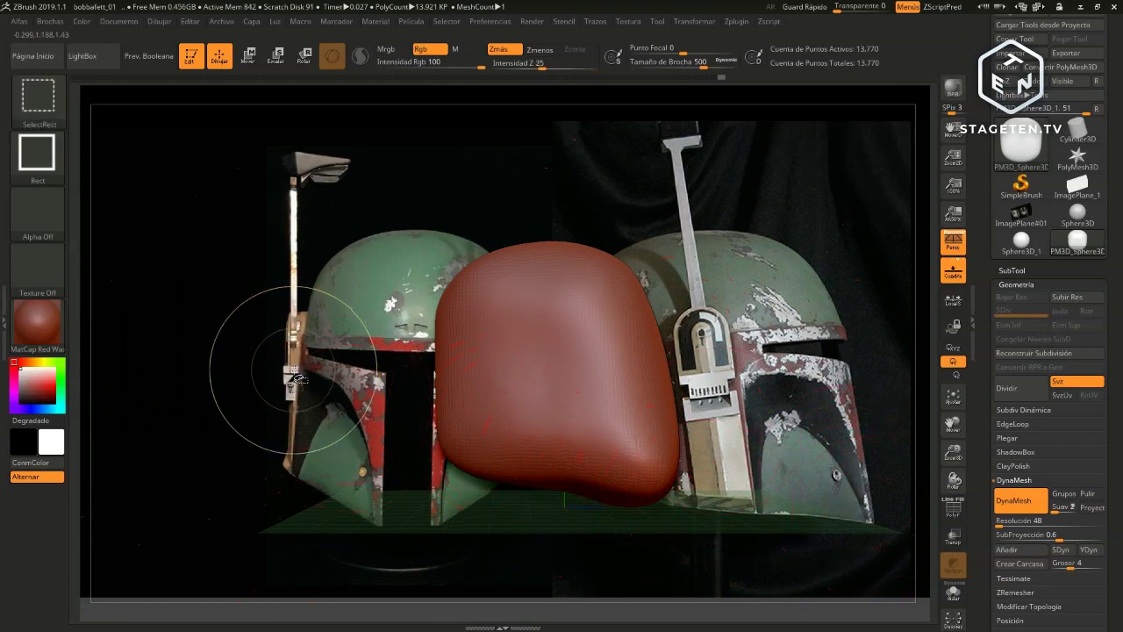
click(37, 112)
click(38, 112)
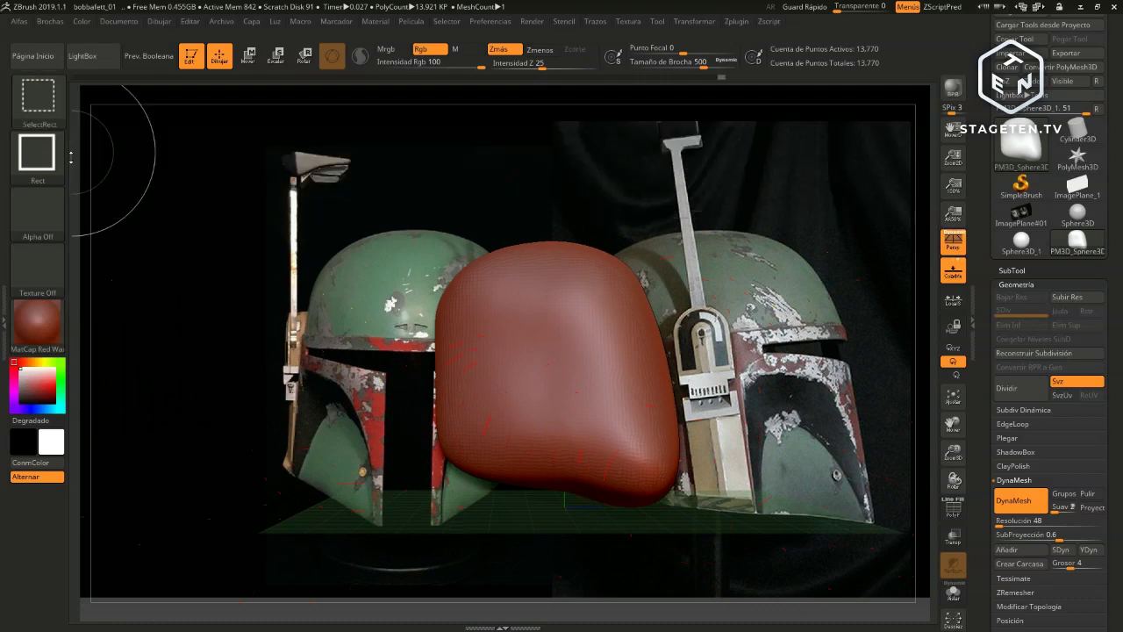
click(41, 115)
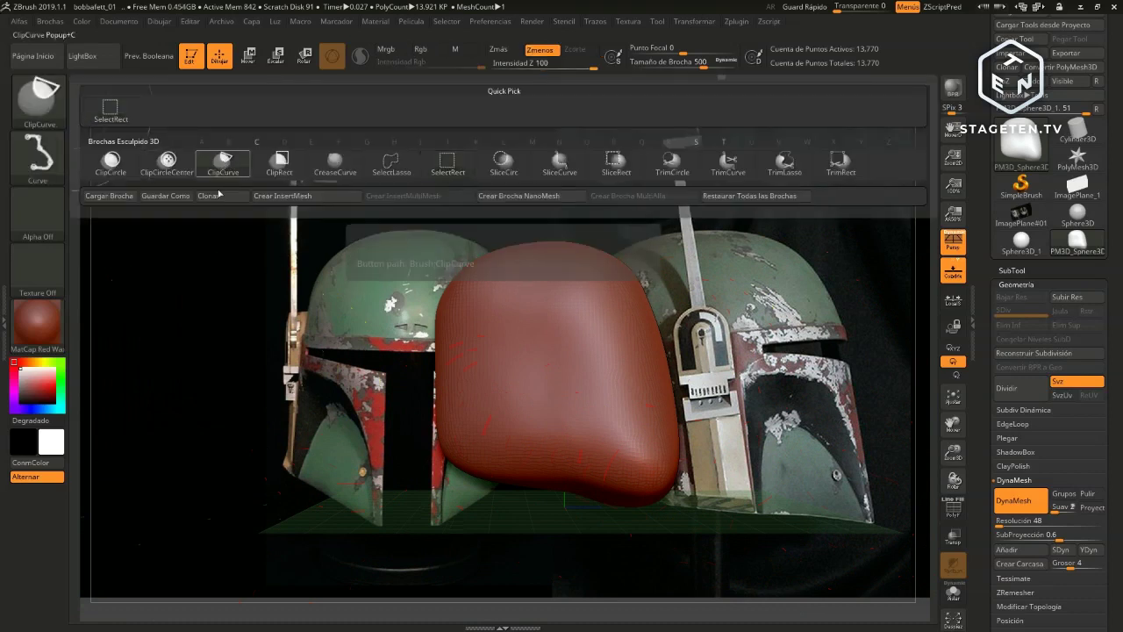
click(225, 162)
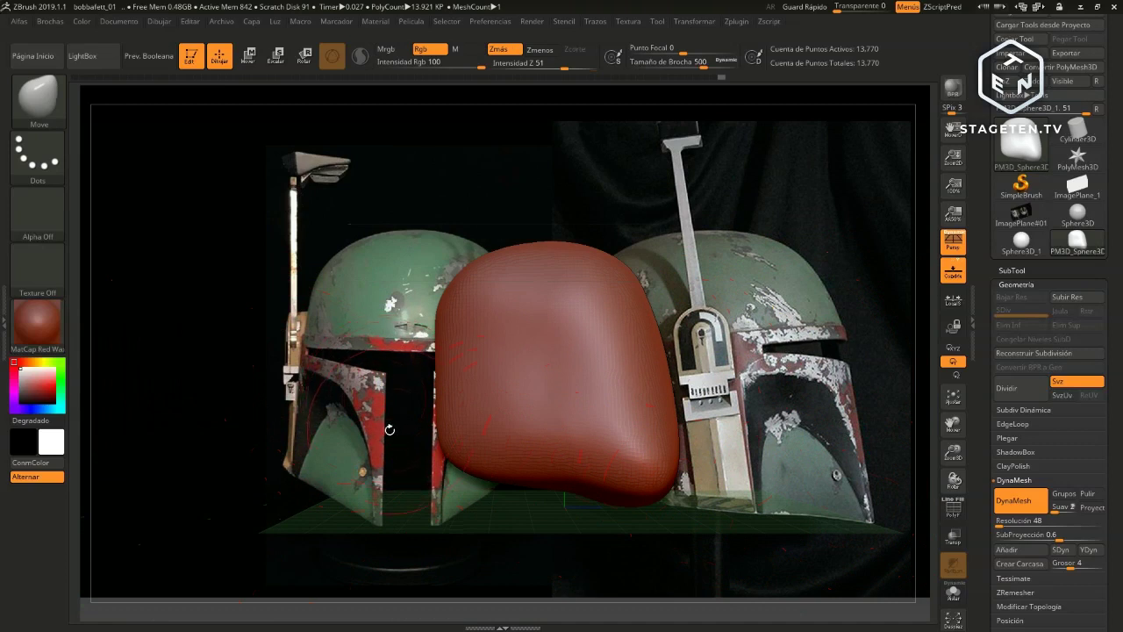
key(ctrl+shift)
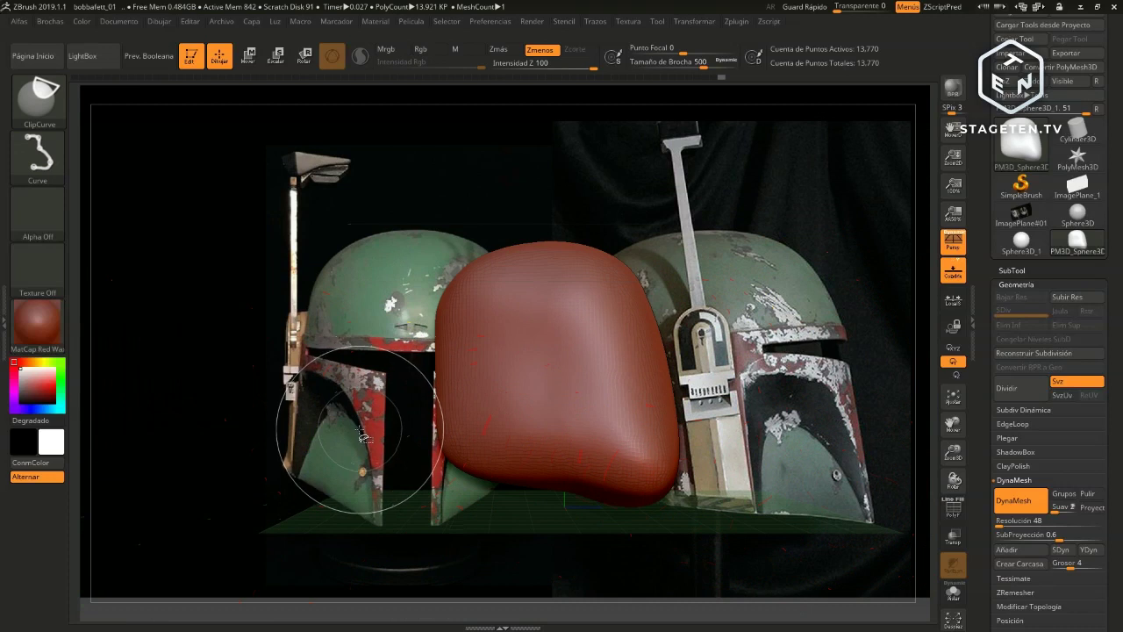
ctrl+shift+drag(353, 430, 753, 498)
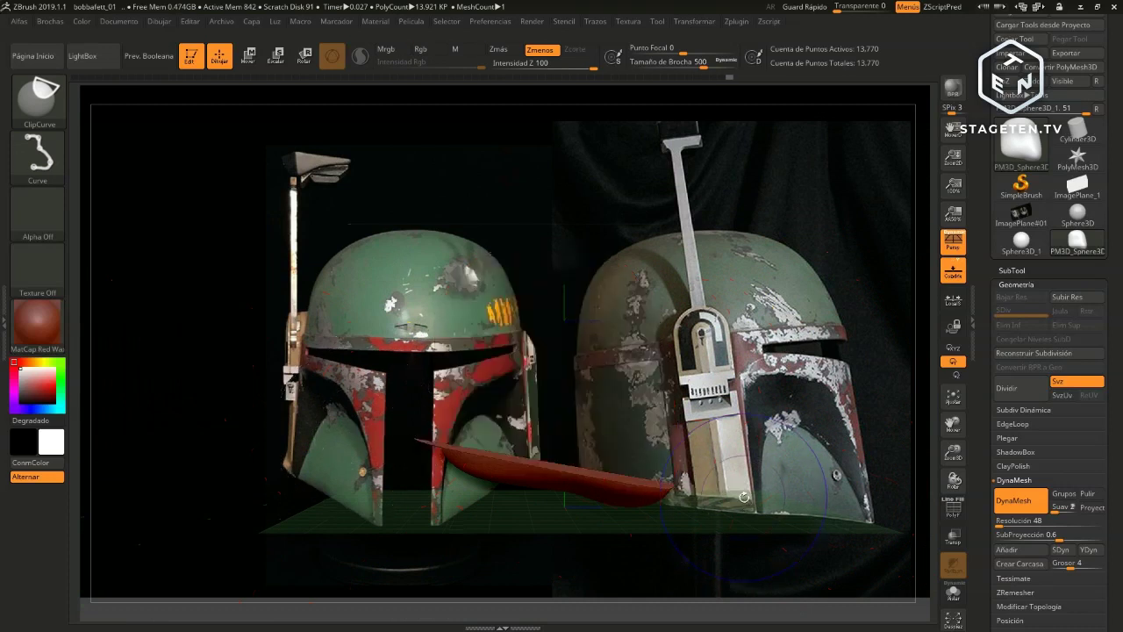
key(ctrl+z)
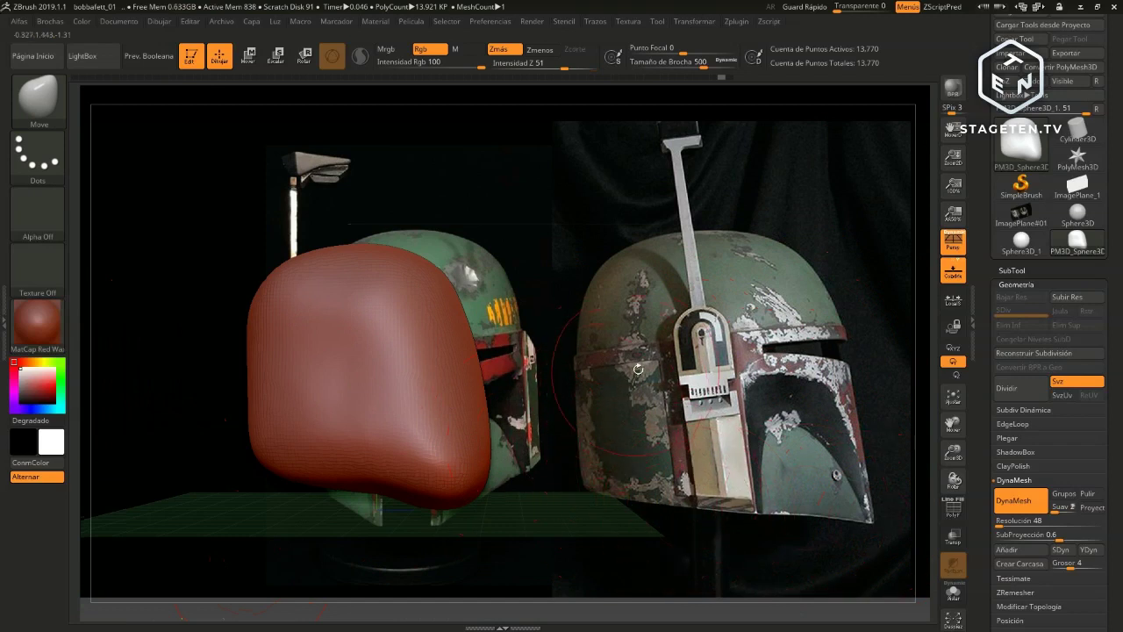
Clip the mesh with a ClipCurve along the side reference's base, then DynaMesh it
shift+drag(624, 391, 650, 378)
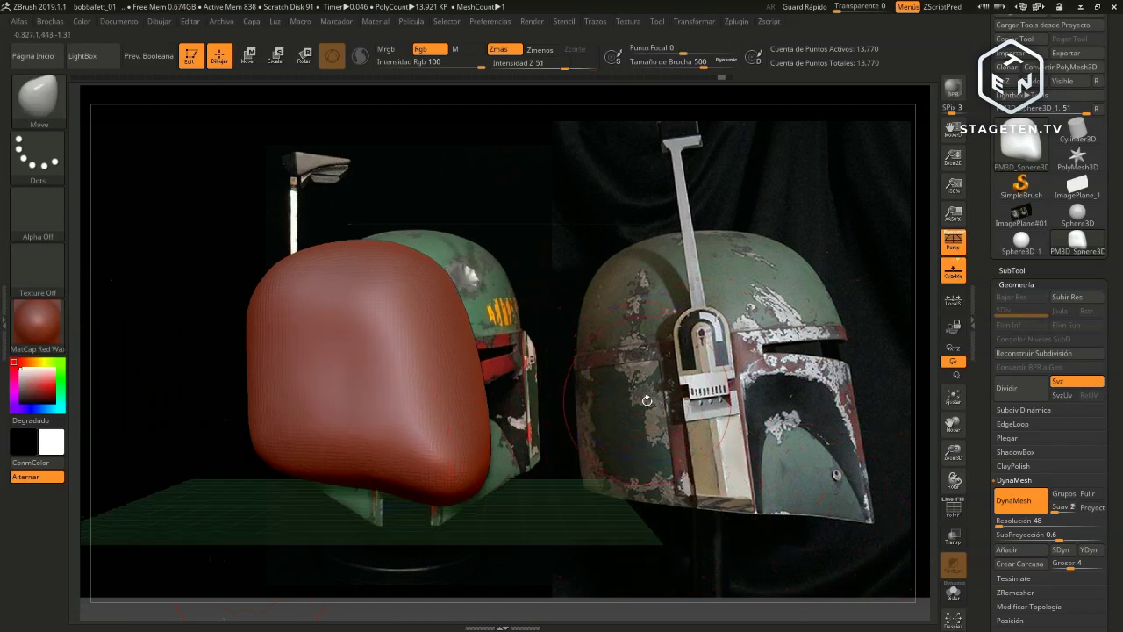
key(ctrl+shift)
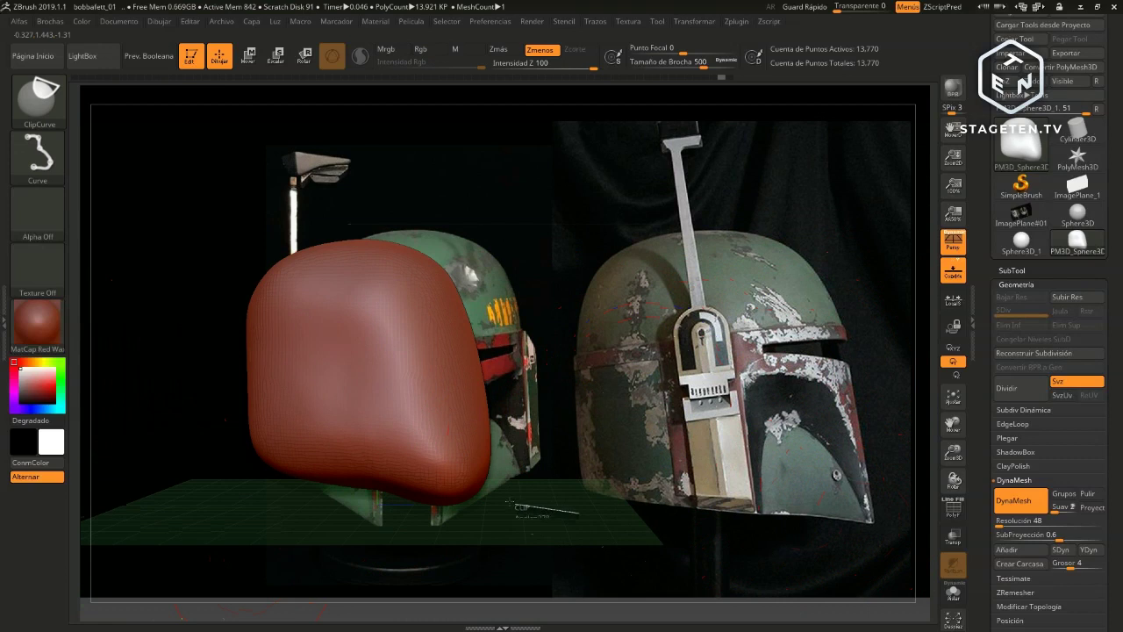
ctrl+shift+drag(508, 503, 404, 471)
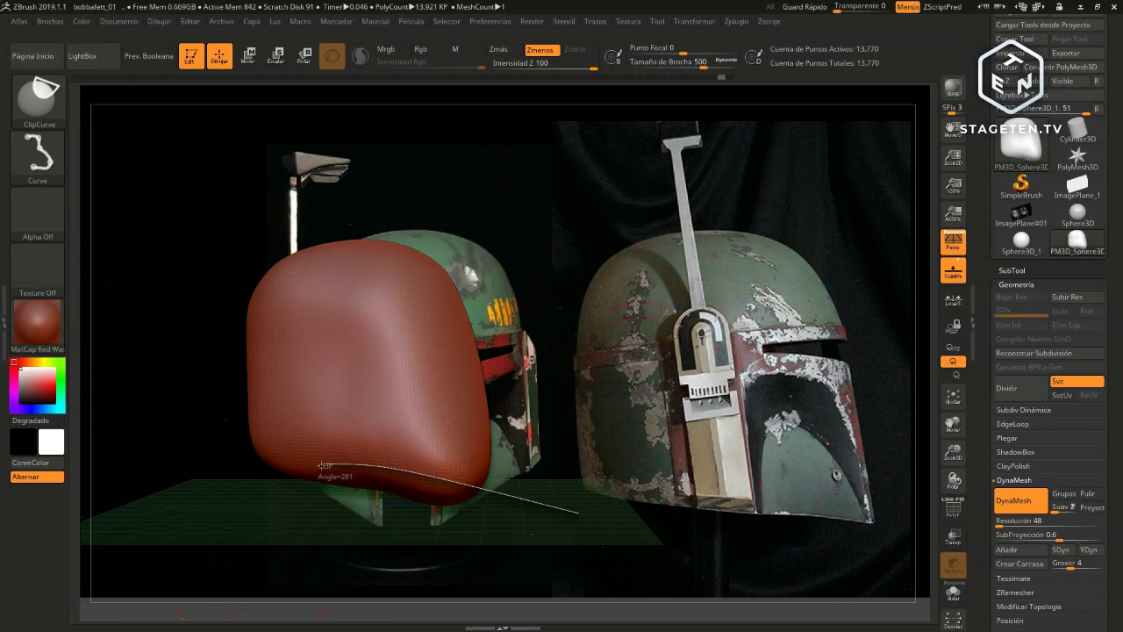
ctrl+shift+drag(321, 465, 243, 458)
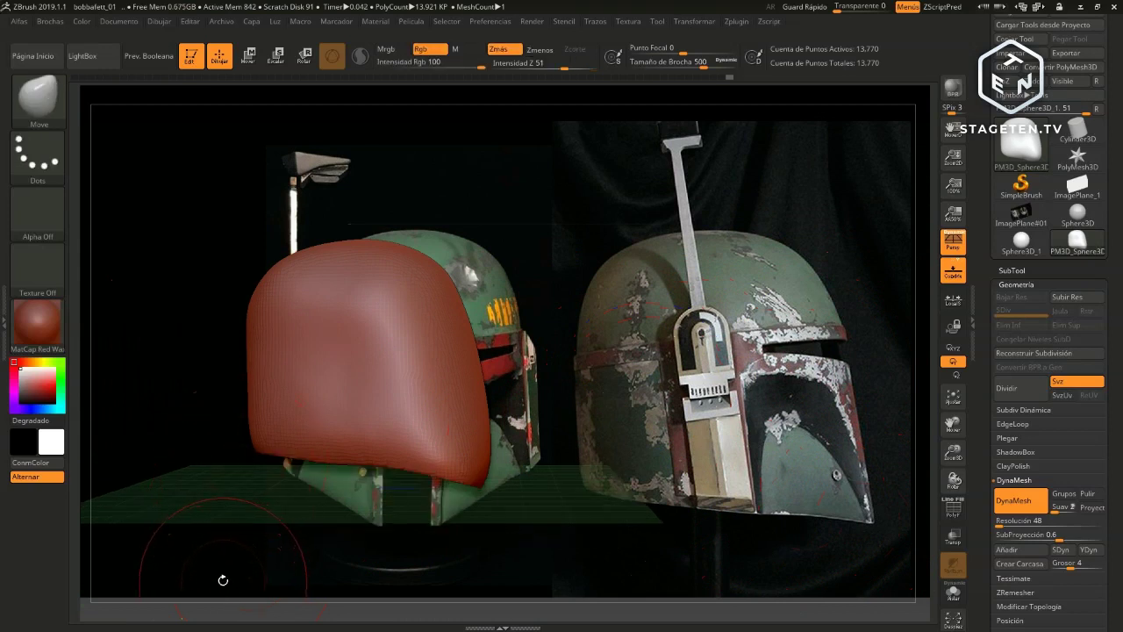
ctrl+drag(223, 580, 230, 574)
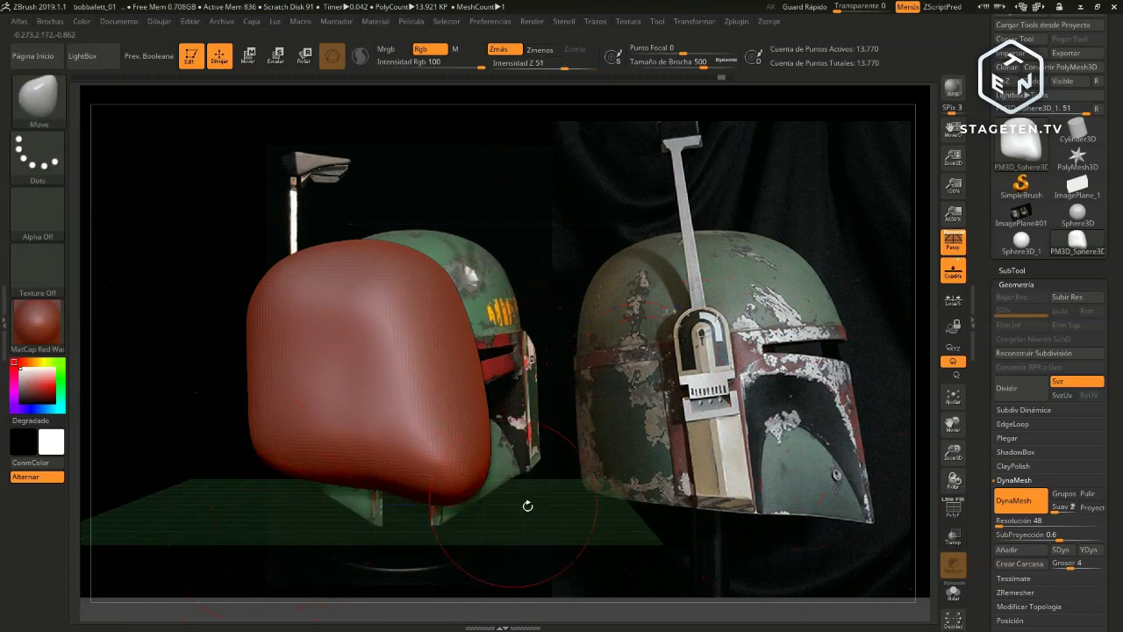
Clip the underside again with a second ClipCurve line to leave a flat bottom
key(ctrl+shift)
mouse_move(576, 496)
ctrl+shift+mouse_down()
mouse_move(437, 494)
mouse_move(409, 480)
ctrl+shift+mouse_up()
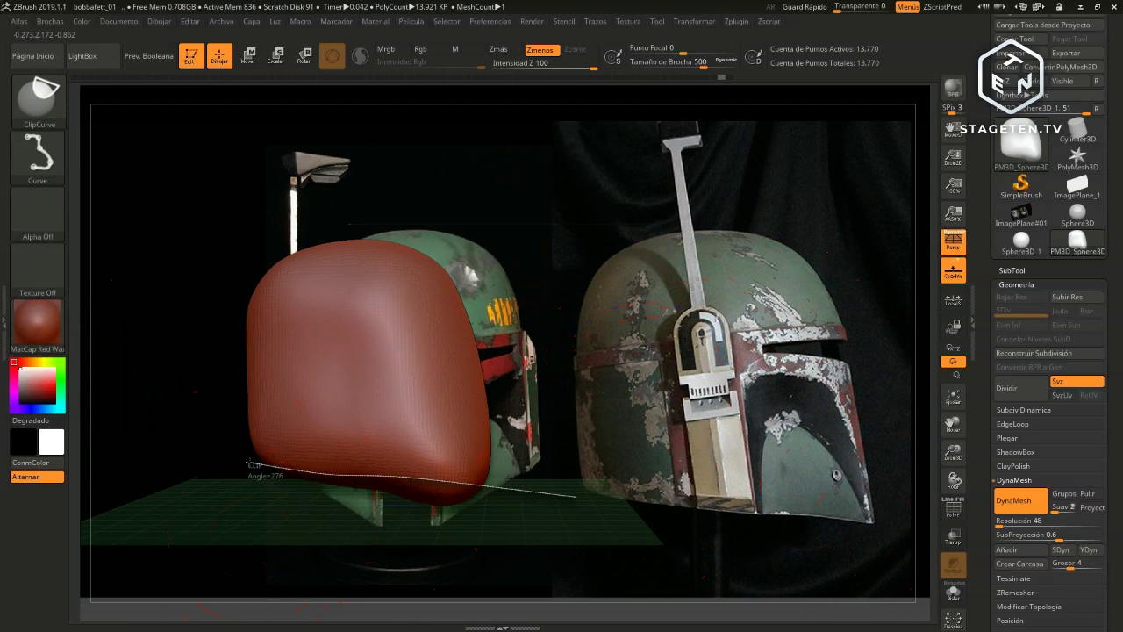
ctrl+shift+drag(248, 460, 223, 468)
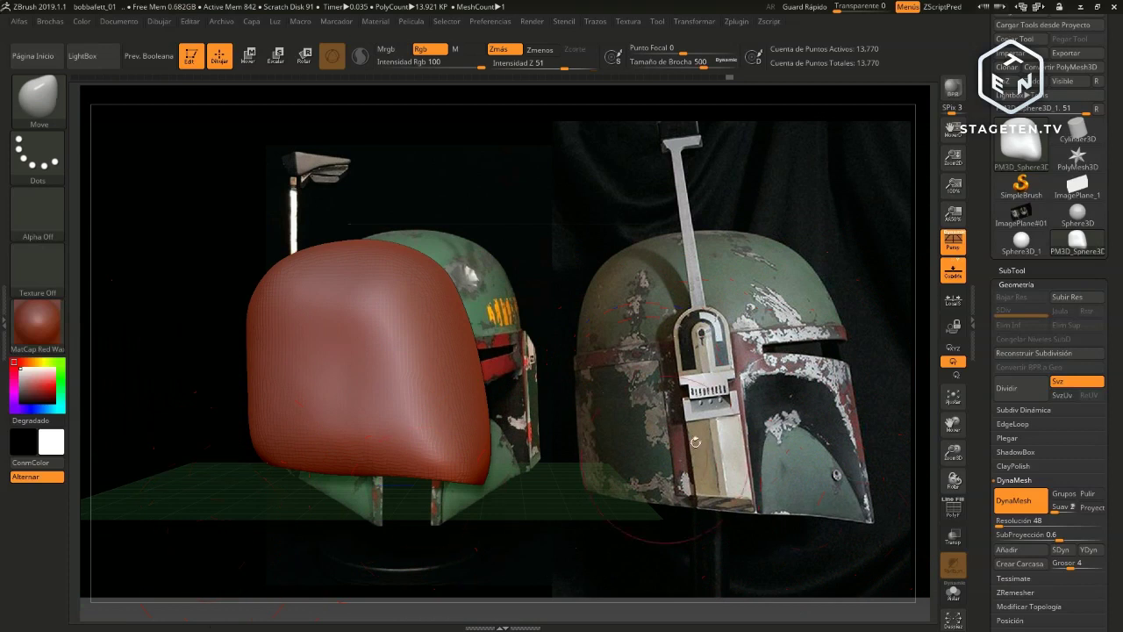
drag(709, 411, 579, 413)
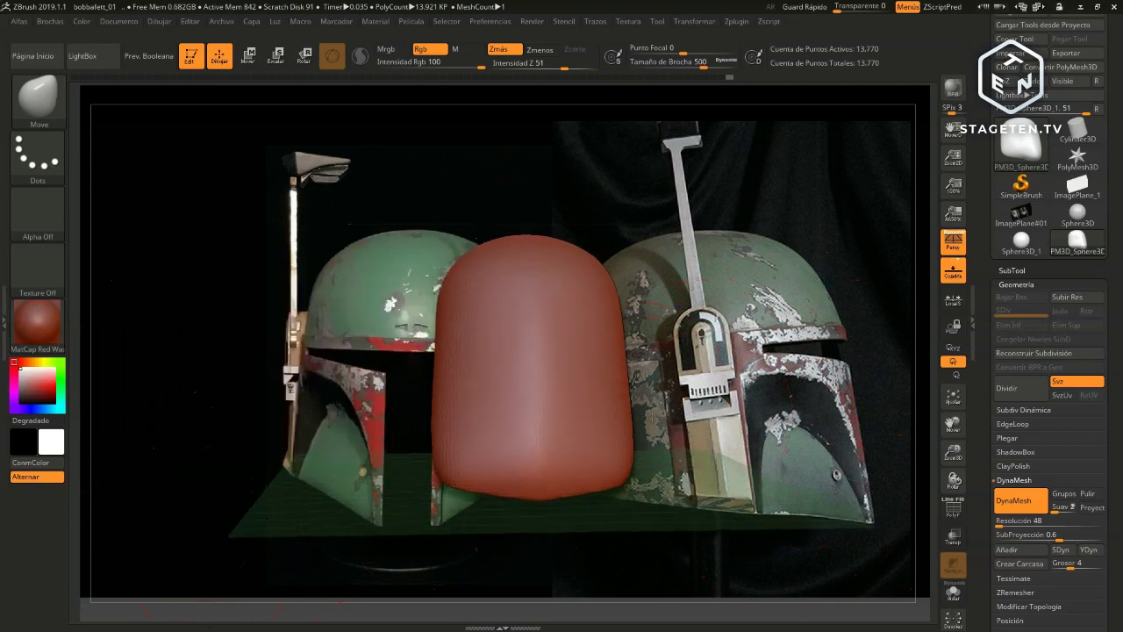
Clip one lower corner of the red mesh at an upward angle with ClipCurve strokes
mouse_move(709, 410)
mouse_down()
mouse_move(666, 412)
mouse_move(446, 483)
mouse_up()
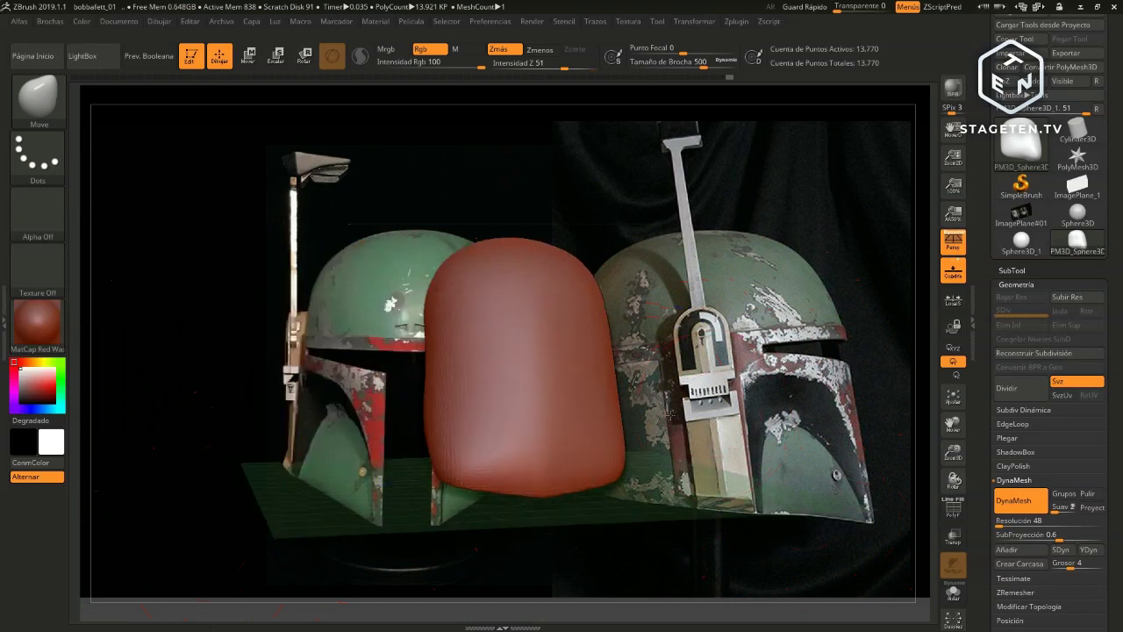
key(ctrl+shift)
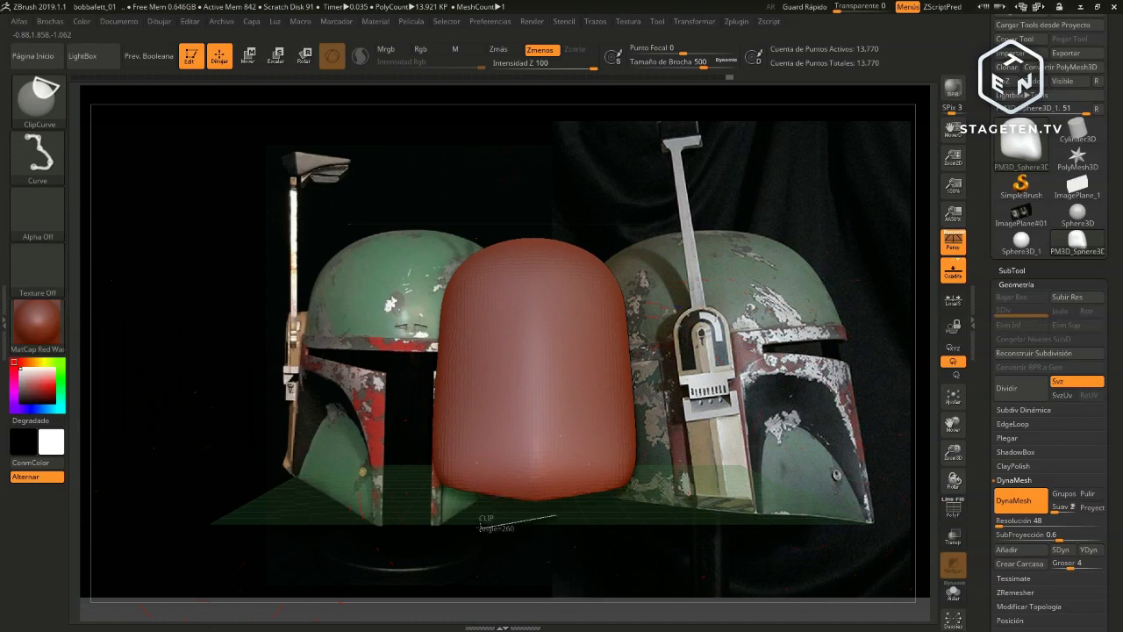
ctrl+shift+drag(554, 514, 476, 533)
key(ctrl+shift)
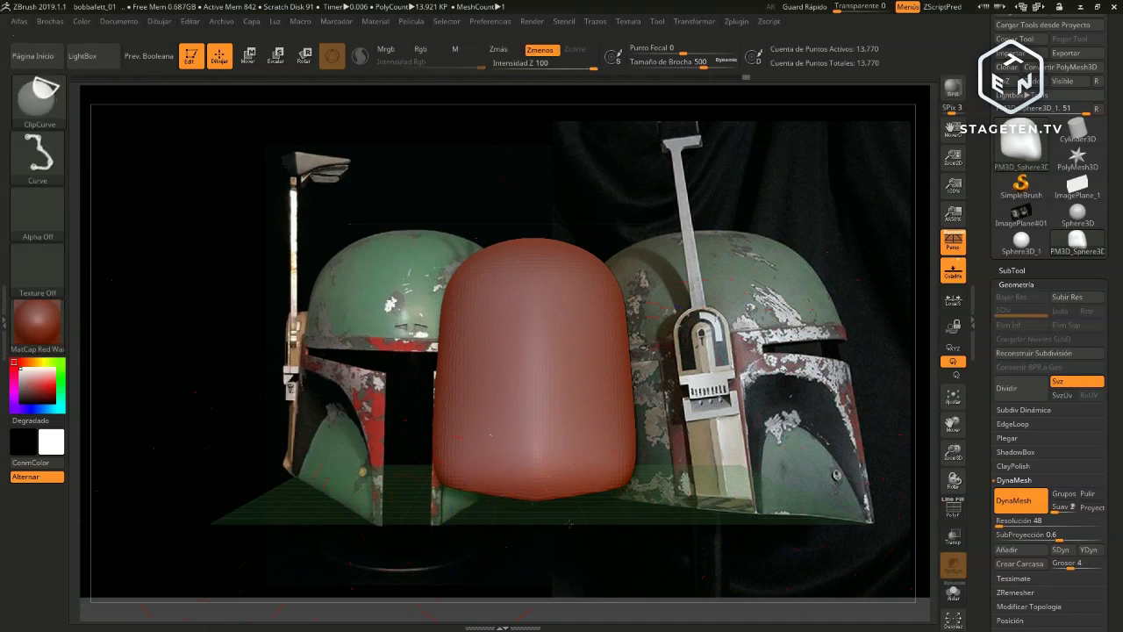
ctrl+shift+drag(572, 524, 480, 475)
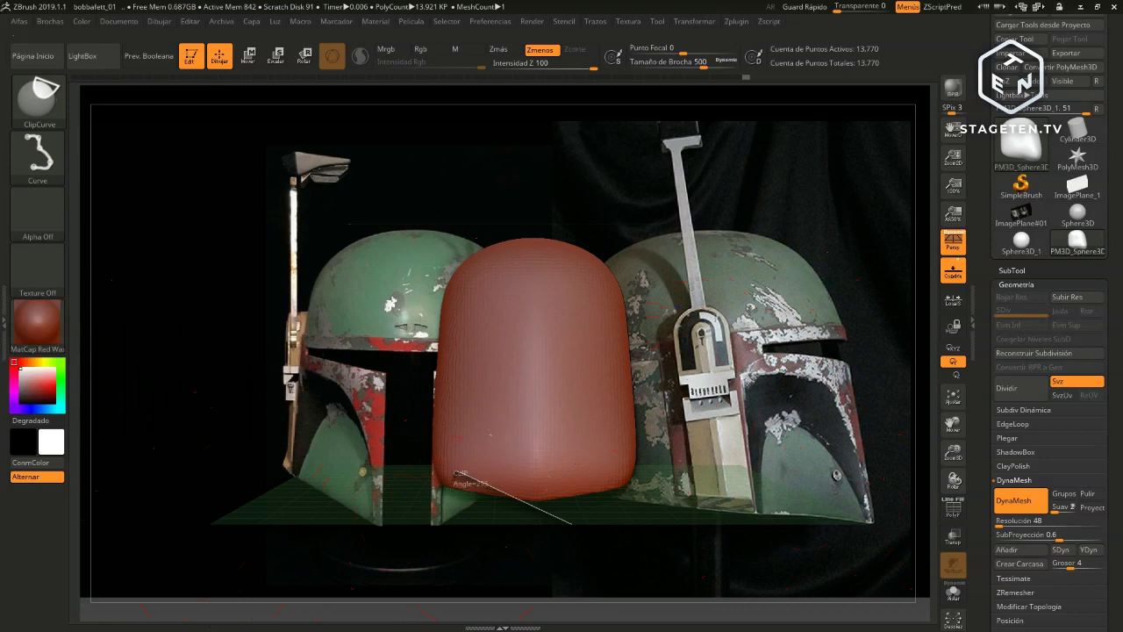
ctrl+shift+drag(412, 457, 404, 472)
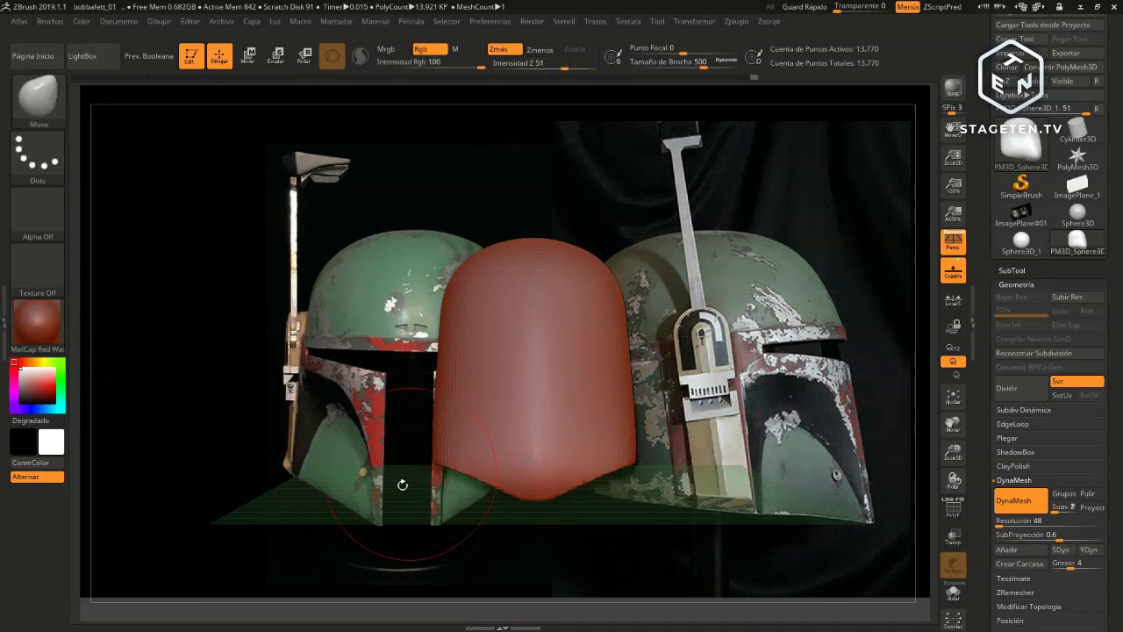
Clip the opposite lower corner at an angle so the bottom tapers into a V
drag(763, 392, 649, 412)
key(ctrl)
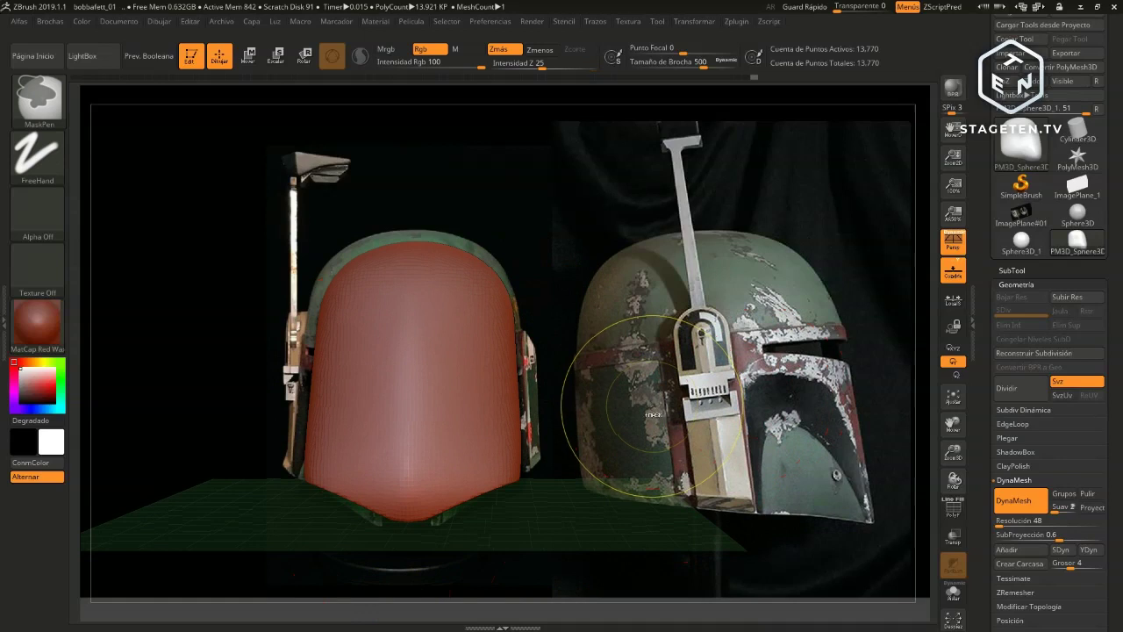
mouse_move(649, 412)
mouse_down()
mouse_move(524, 497)
mouse_move(430, 430)
mouse_up()
key(ctrl+shift)
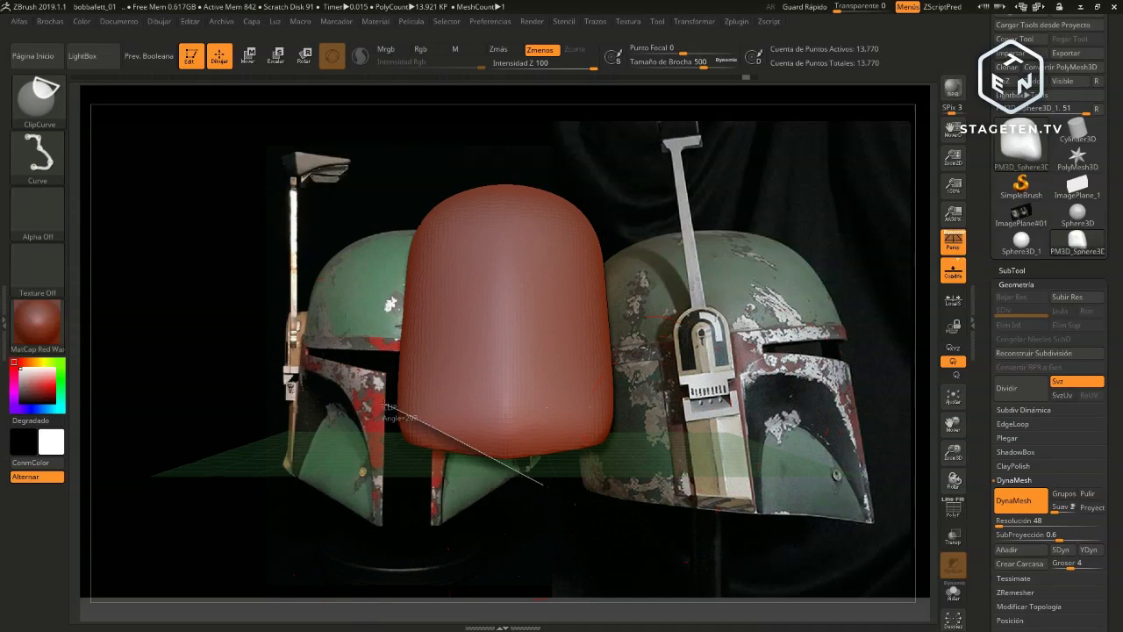
ctrl+shift+drag(379, 402, 381, 404)
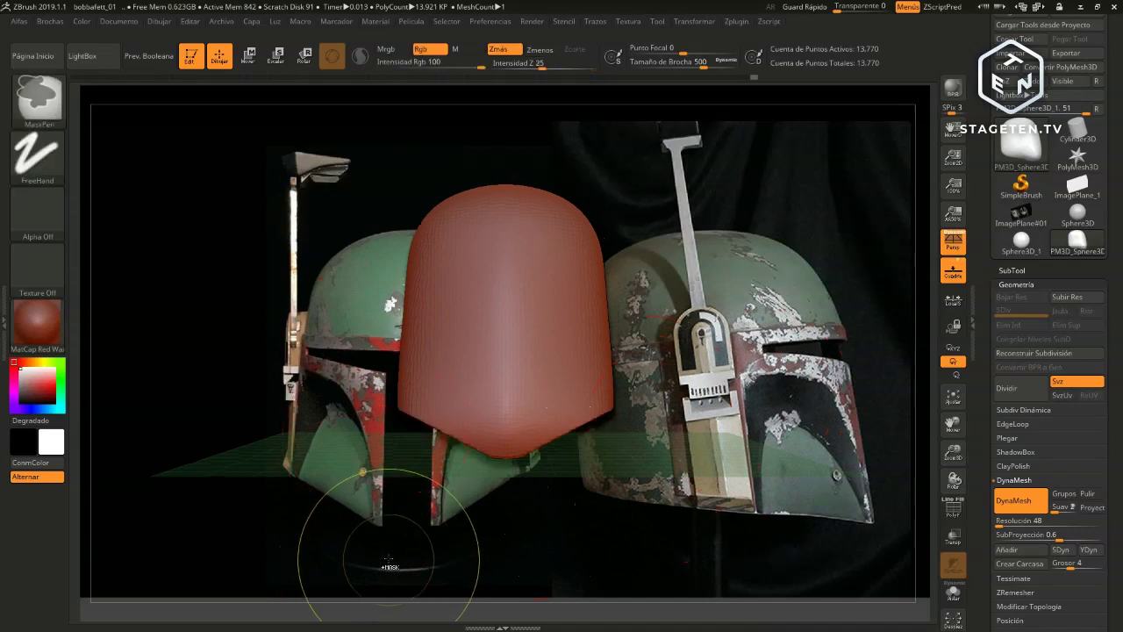
key(ctrl+shift)
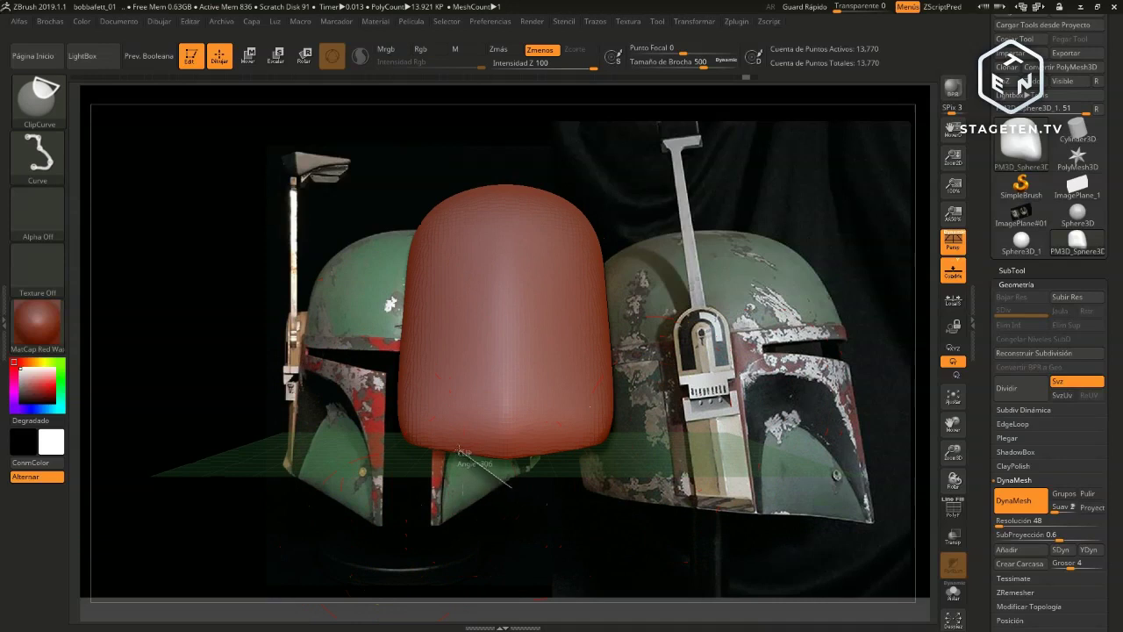
mouse_move(459, 450)
ctrl+shift+mouse_down()
mouse_move(450, 435)
mouse_move(384, 410)
ctrl+shift+mouse_up()
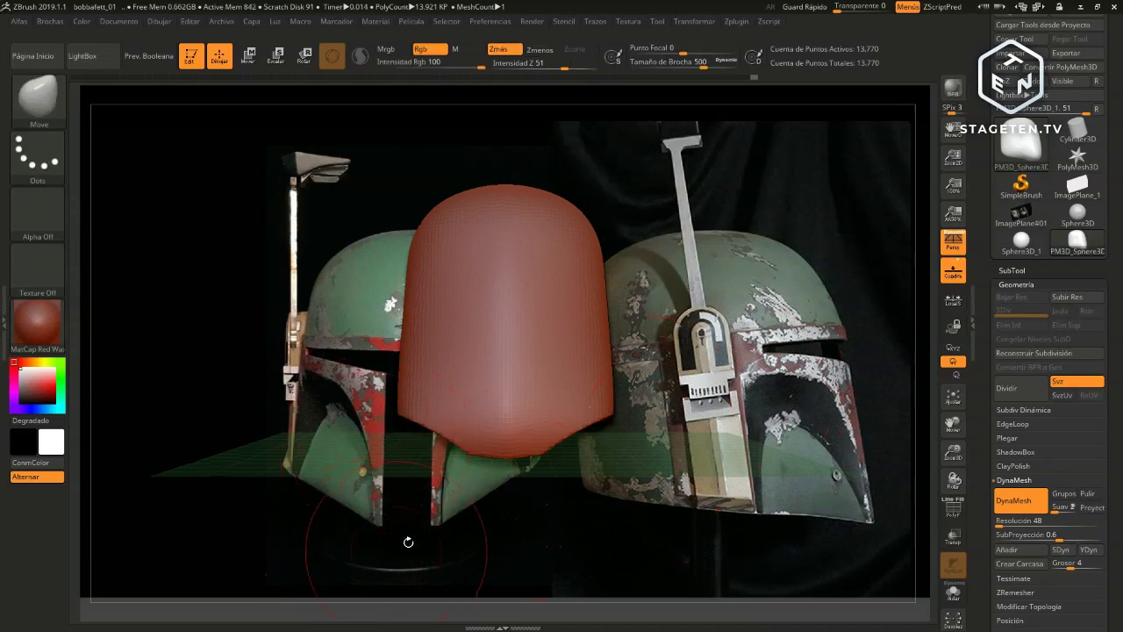
Re-trim the shell's base with a ClipCurve stroke along its bottom edge
drag(693, 391, 621, 435)
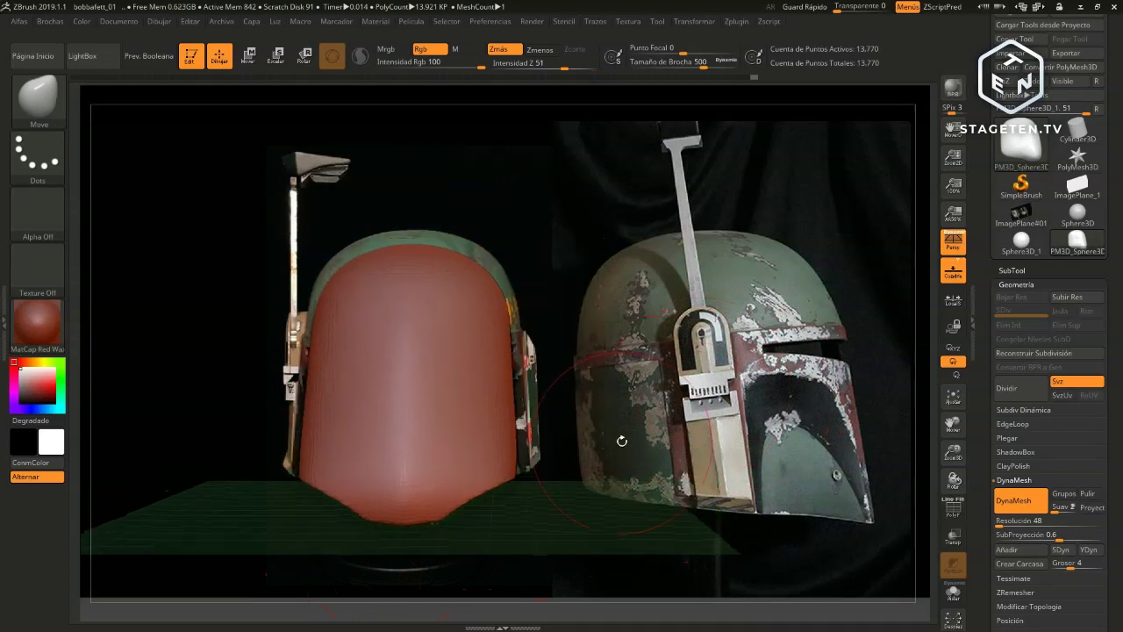
mouse_move(620, 435)
mouse_down()
mouse_move(671, 412)
mouse_move(709, 410)
mouse_move(667, 421)
mouse_up()
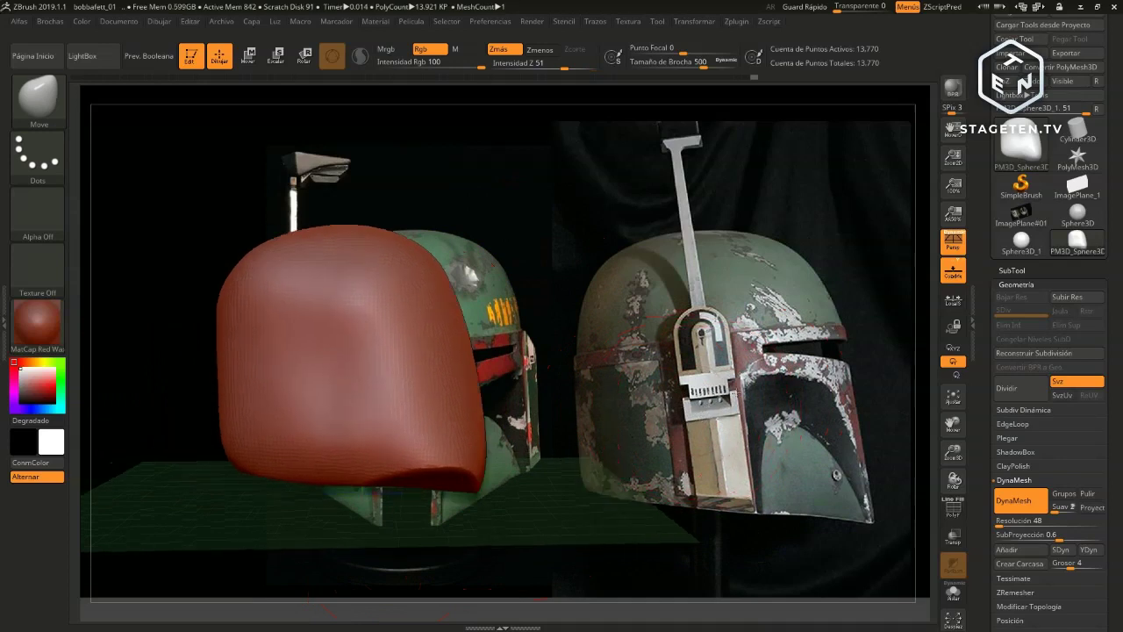
key(ctrl+shift)
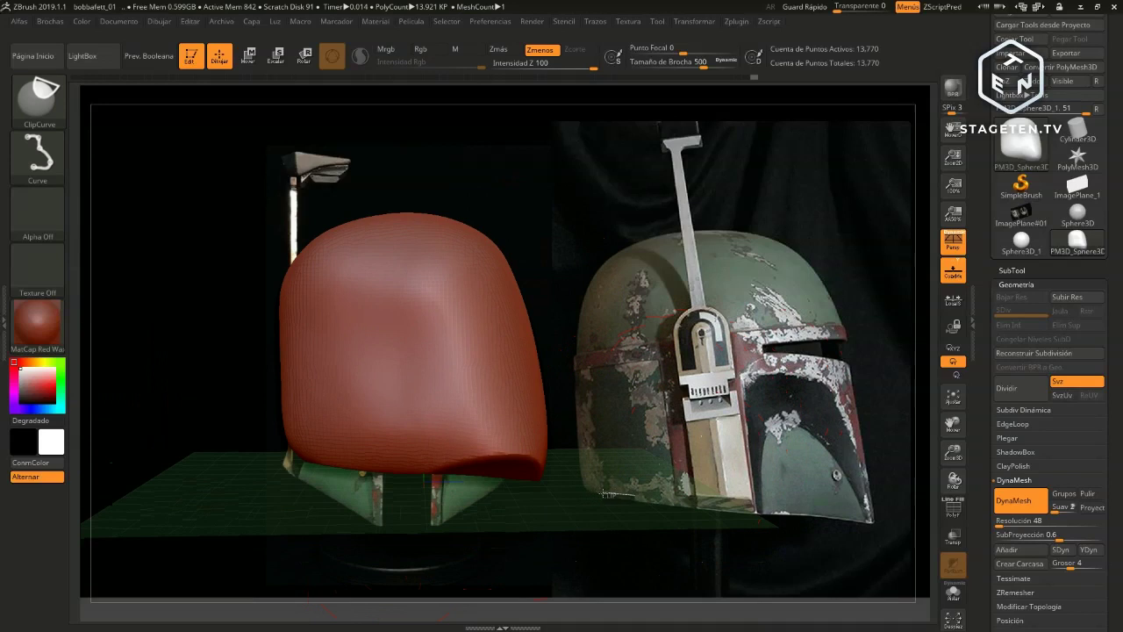
ctrl+shift+drag(502, 450, 251, 430)
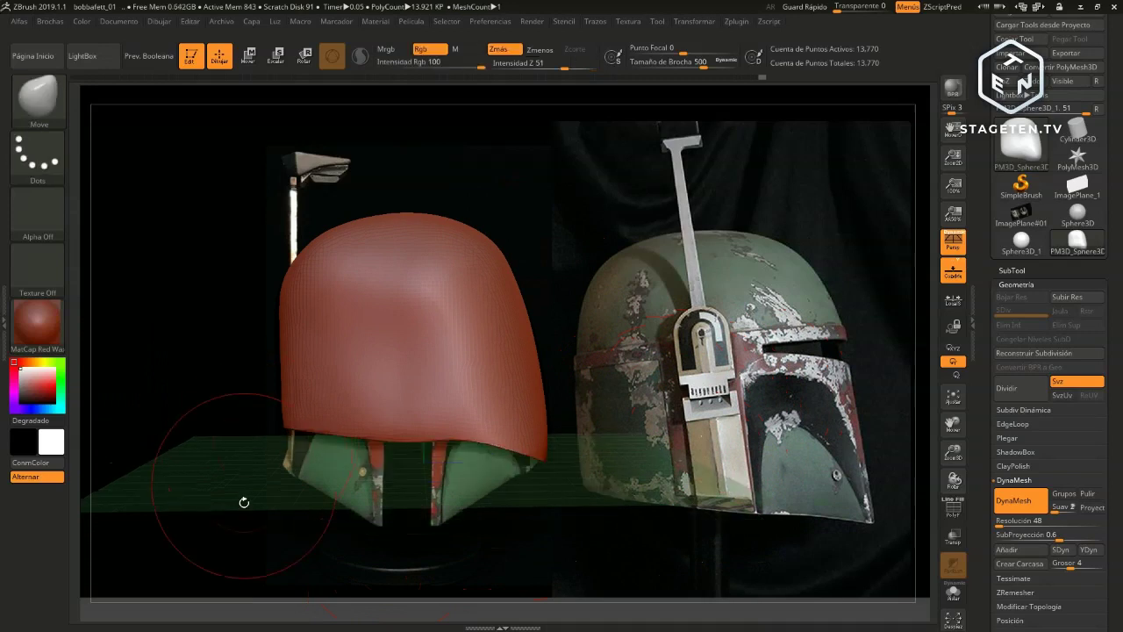
Pull the shell's lower edge and side silhouette with the Move brush to match the front and side references
drag(667, 395, 645, 406)
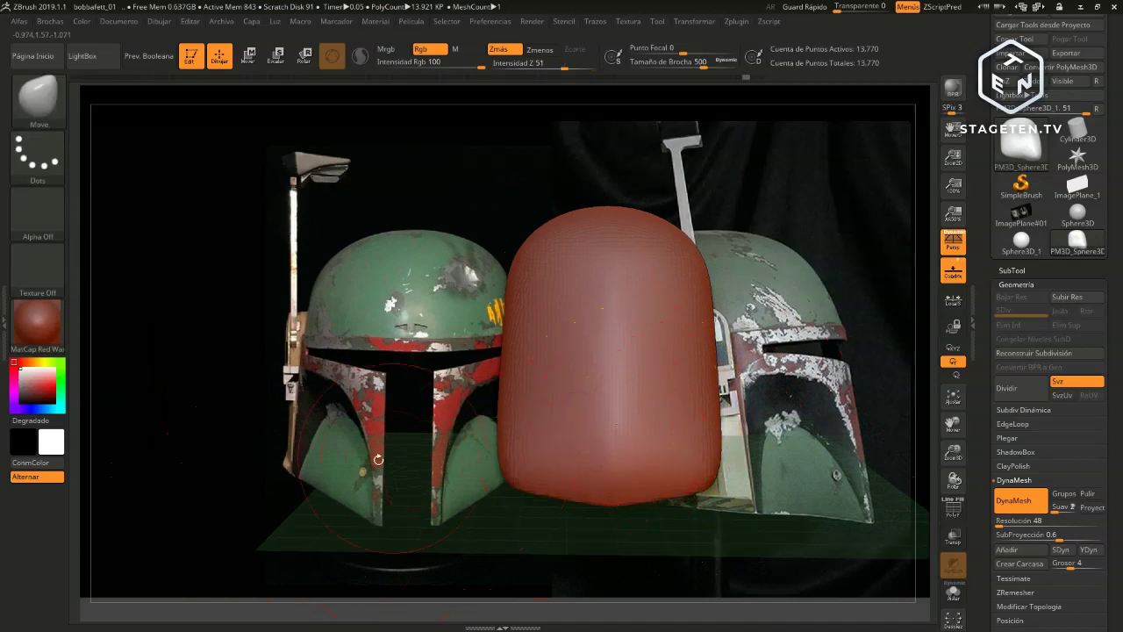
drag(645, 405, 422, 454)
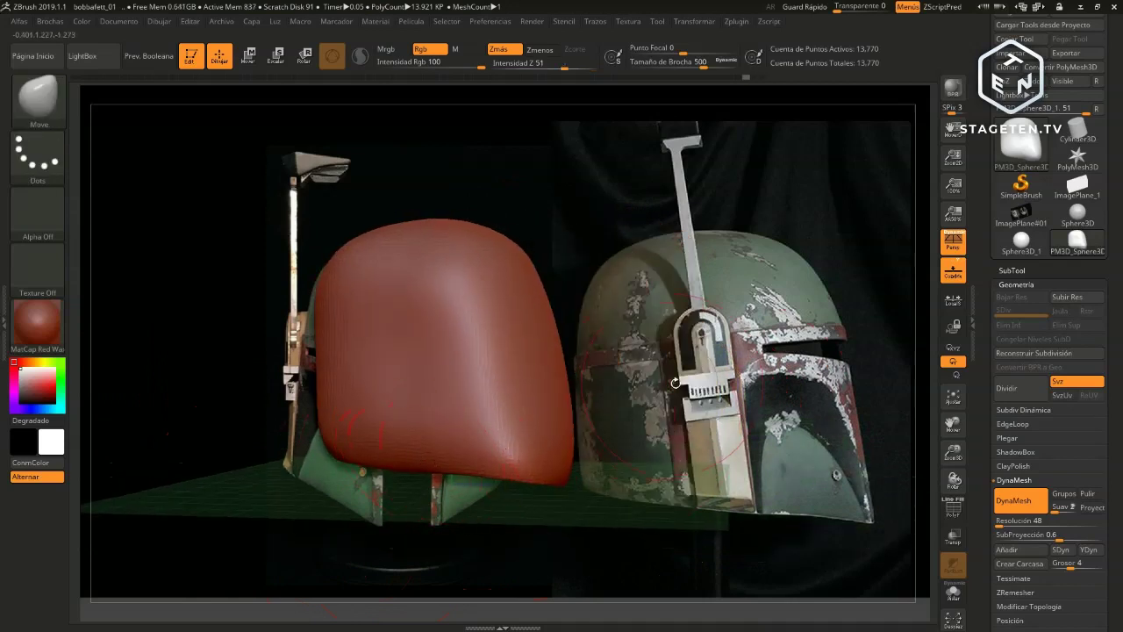
mouse_move(674, 386)
shift+mouse_down()
mouse_move(687, 375)
mouse_move(664, 405)
shift+mouse_up()
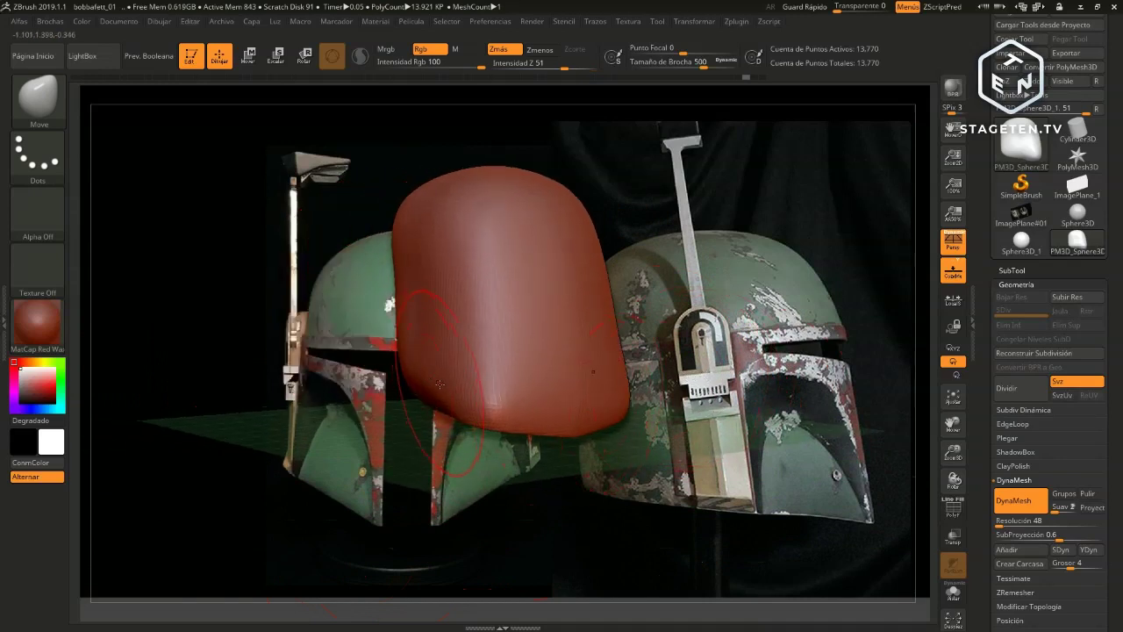
ctrl+shift+drag(387, 408, 579, 439)
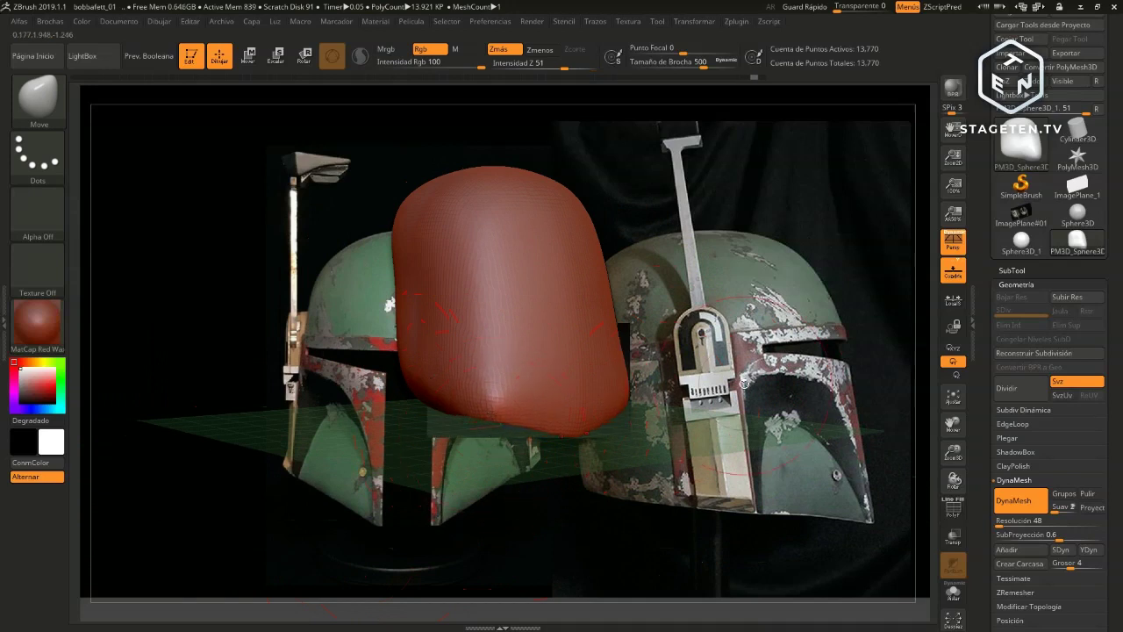
shift+drag(490, 412, 702, 402)
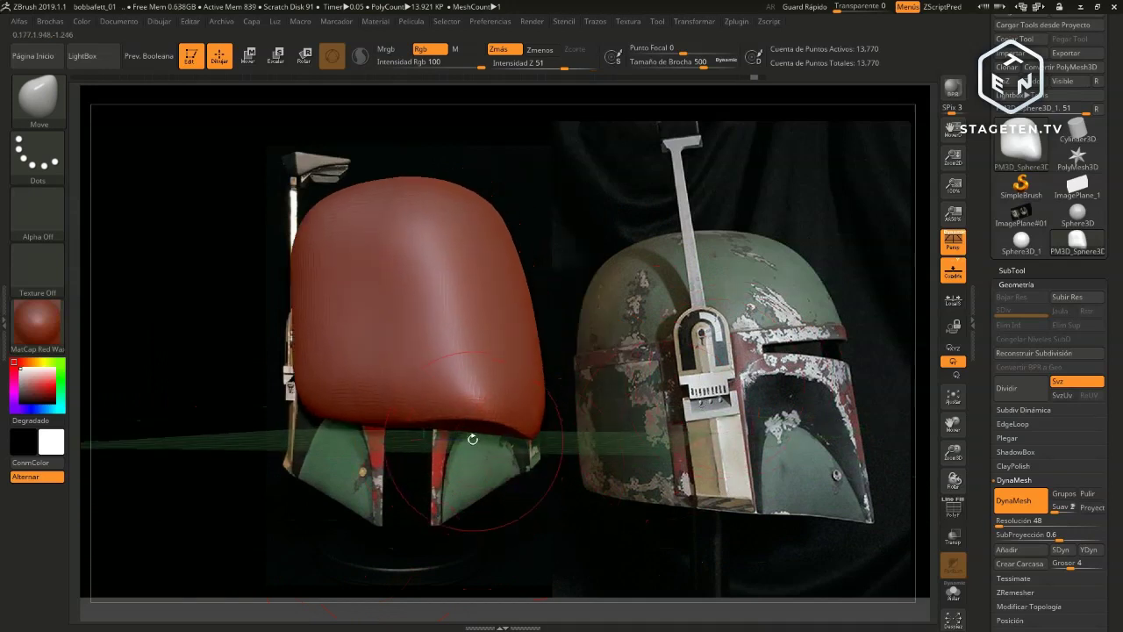
drag(472, 432, 472, 430)
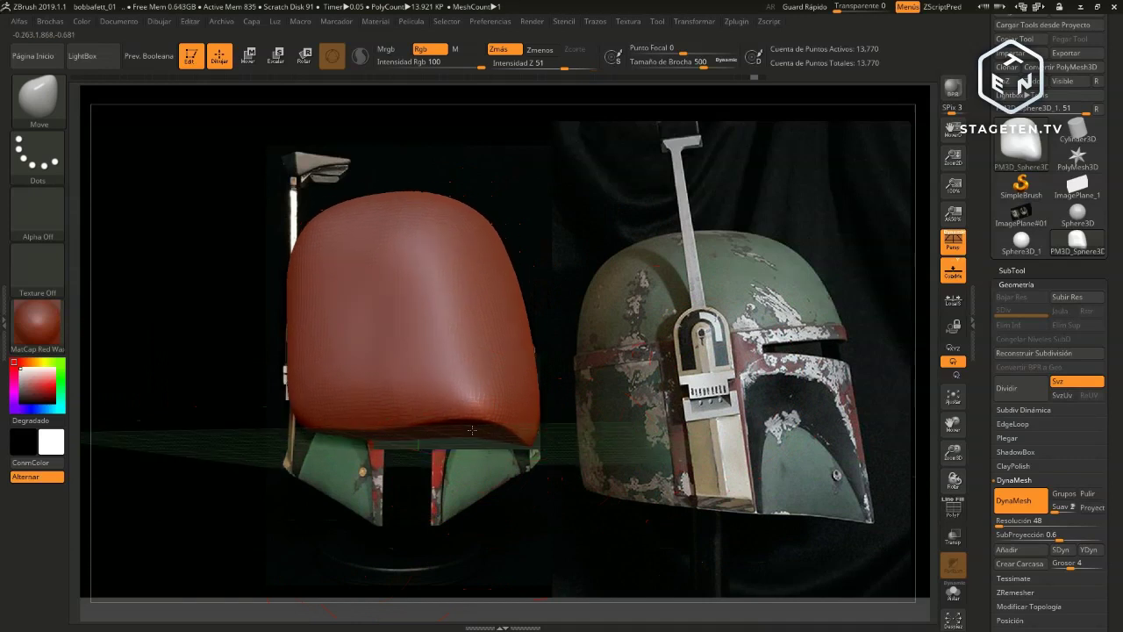
drag(656, 389, 491, 448)
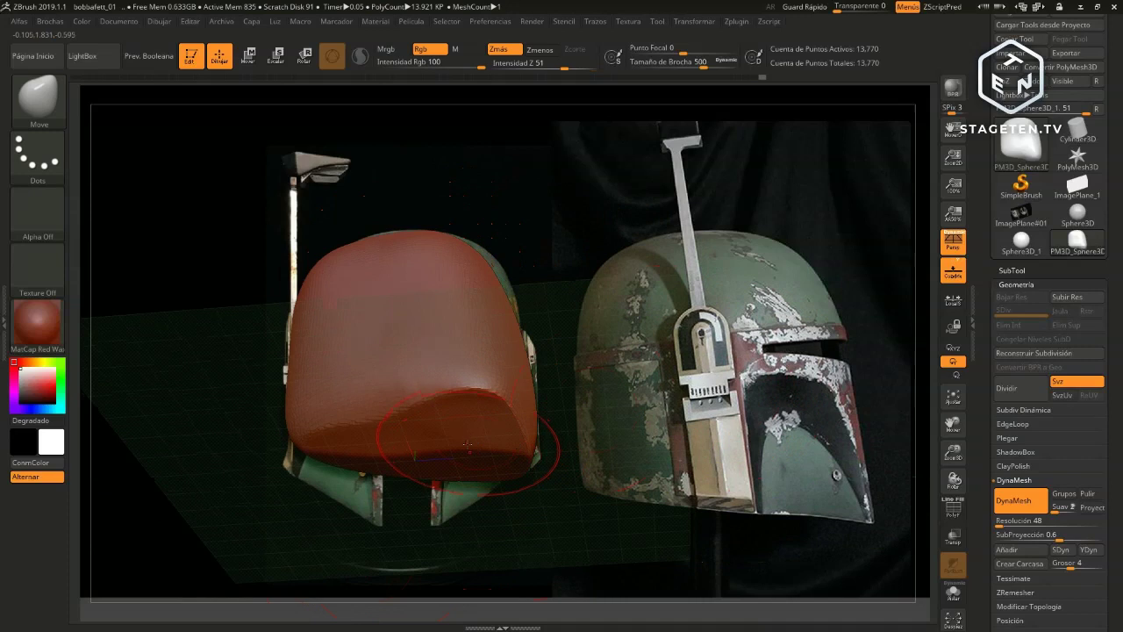
Smooth the shell's lumpy lower edge with the Shift Smooth brush, then compare it to the green and side helmet references
key(shift)
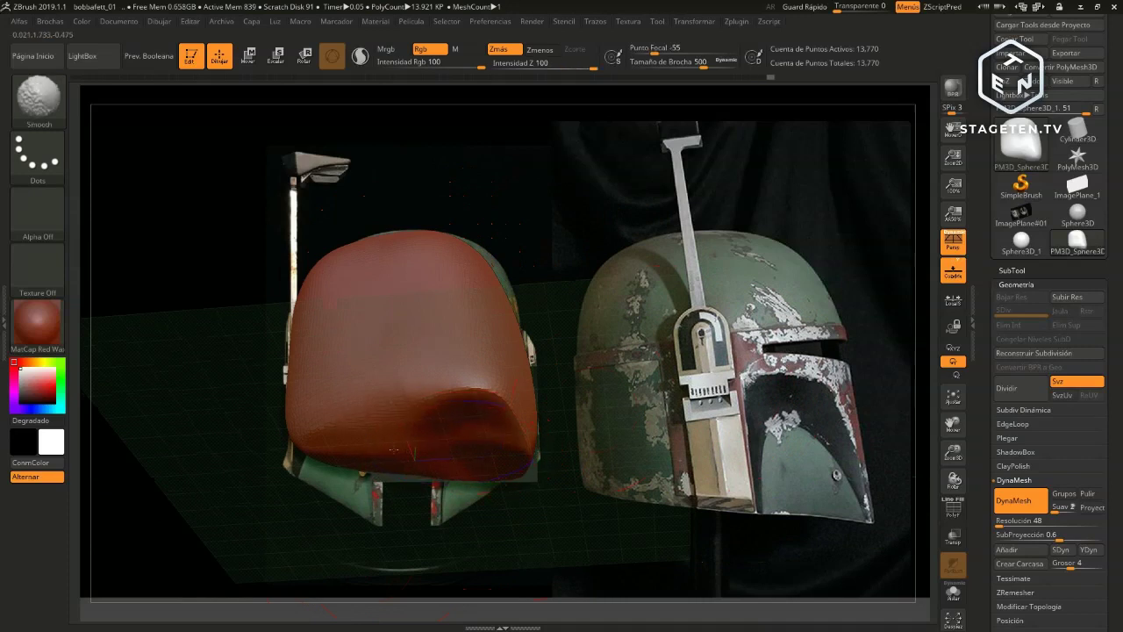
shift+drag(392, 450, 413, 445)
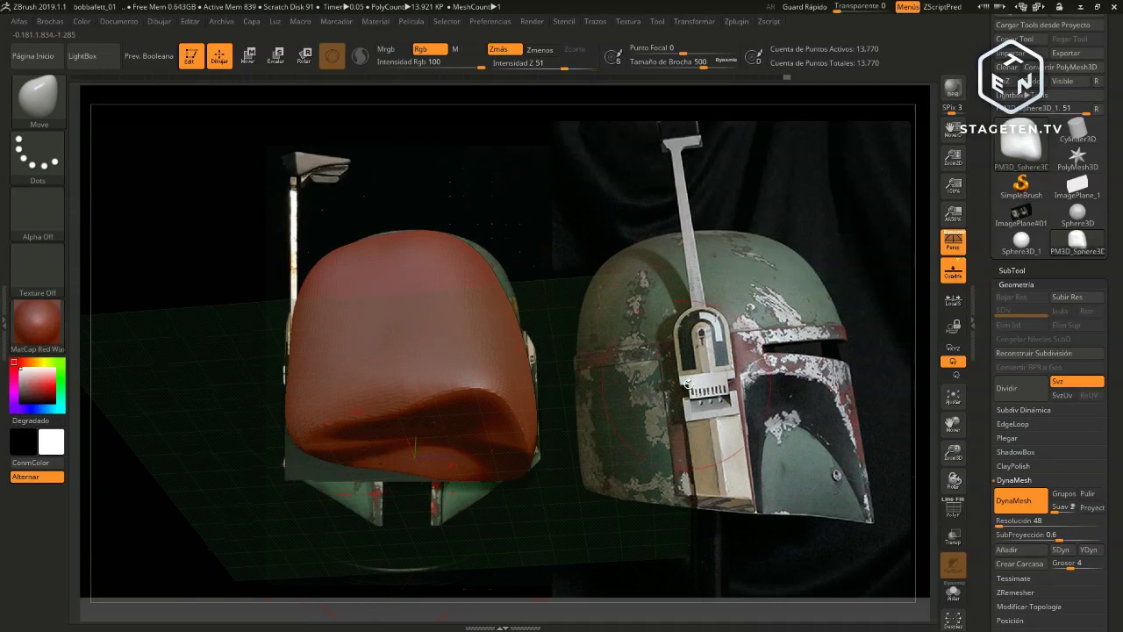
mouse_move(687, 383)
mouse_down()
mouse_move(437, 427)
mouse_move(395, 461)
mouse_up()
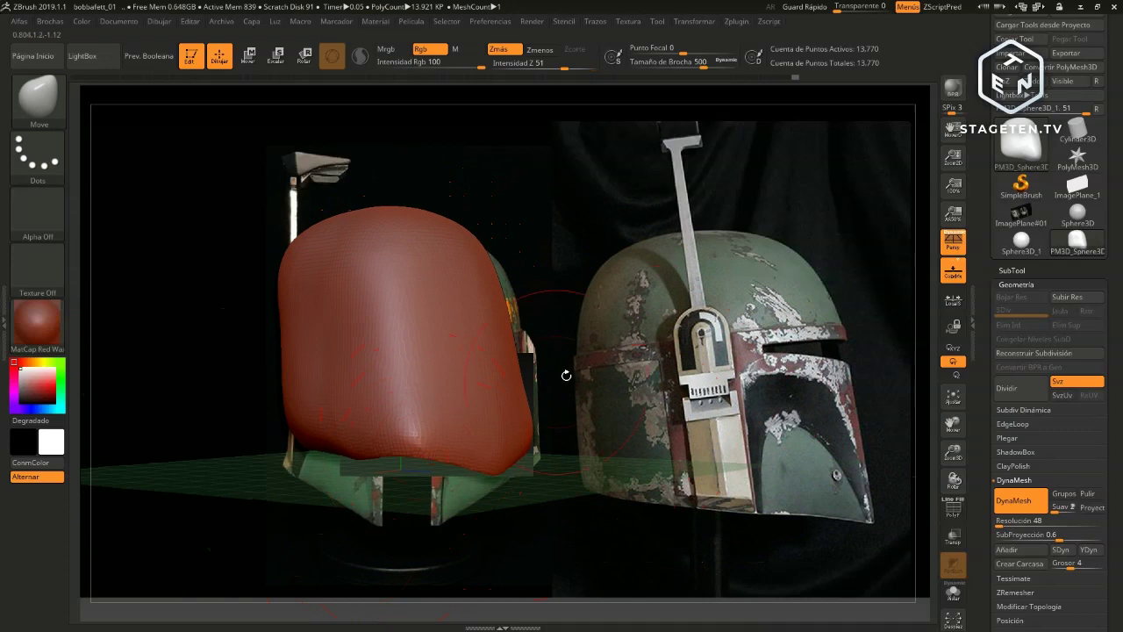
mouse_move(566, 376)
mouse_down()
mouse_move(327, 456)
mouse_move(344, 447)
mouse_move(373, 502)
mouse_up()
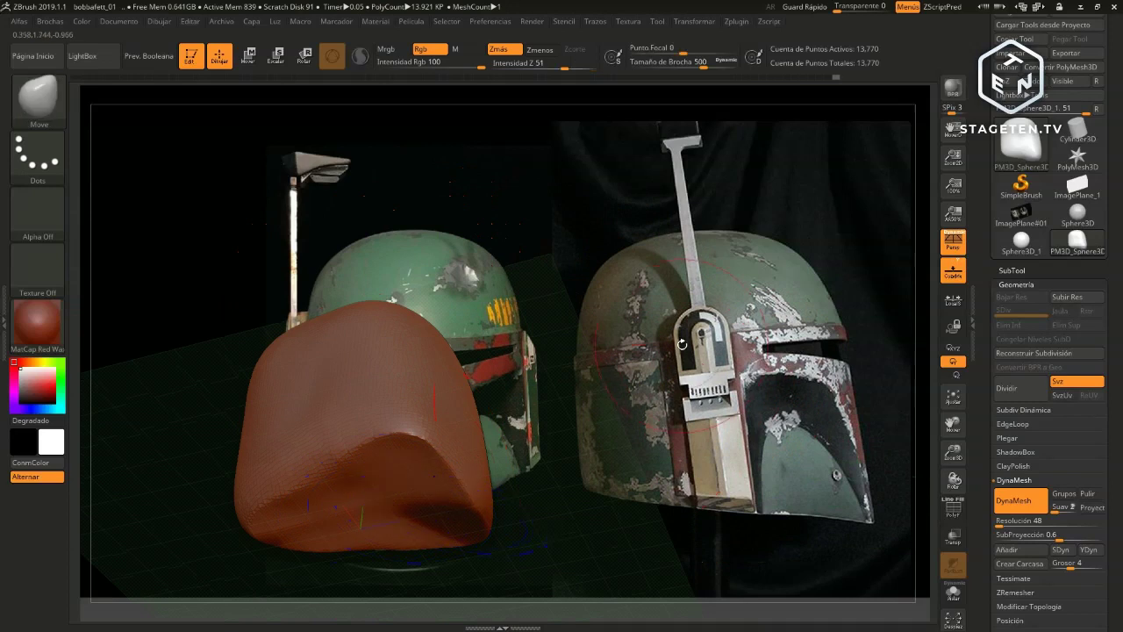
drag(723, 423, 694, 419)
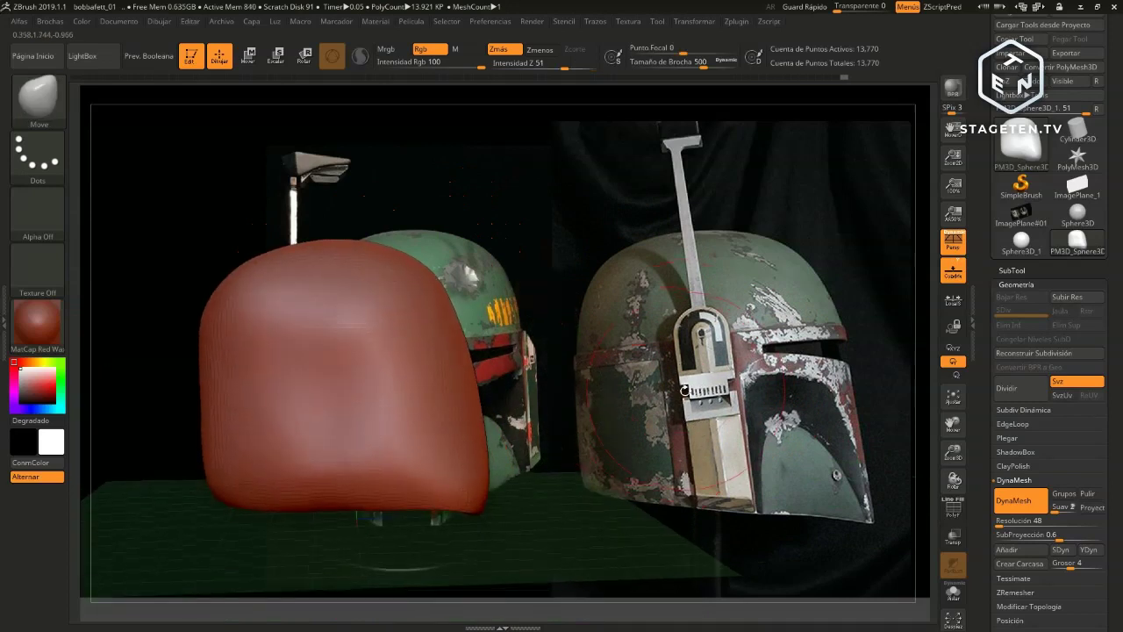
drag(684, 390, 719, 376)
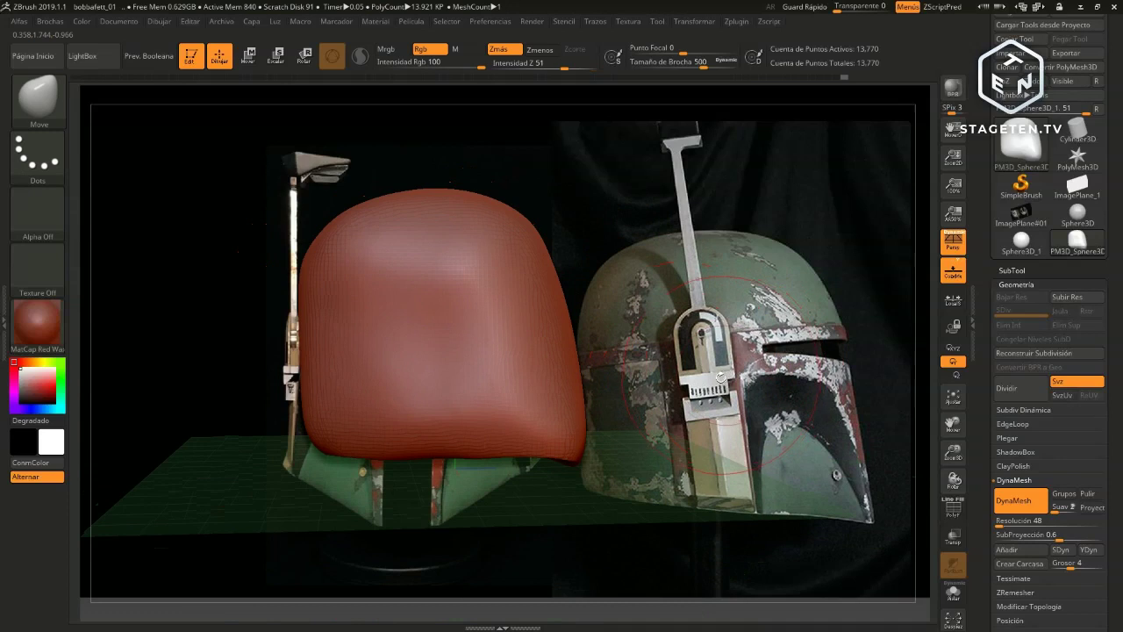
Slice the shell's bottom flat with a ClipCurve stroke and check the cut against the front reference
key(ctrl+shift)
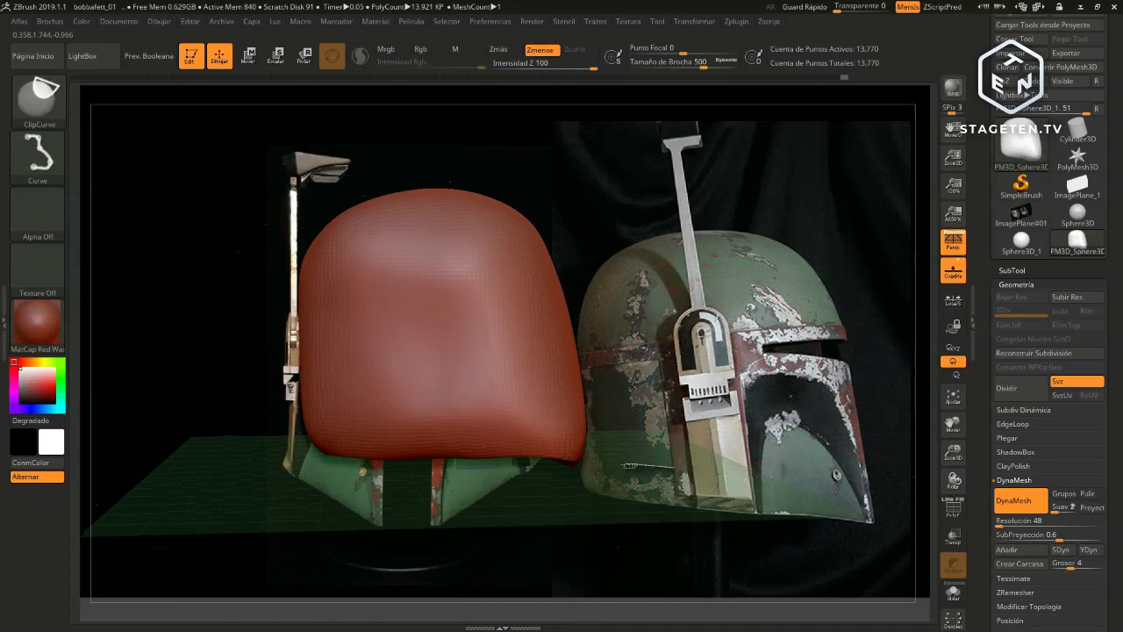
ctrl+shift+drag(611, 463, 290, 420)
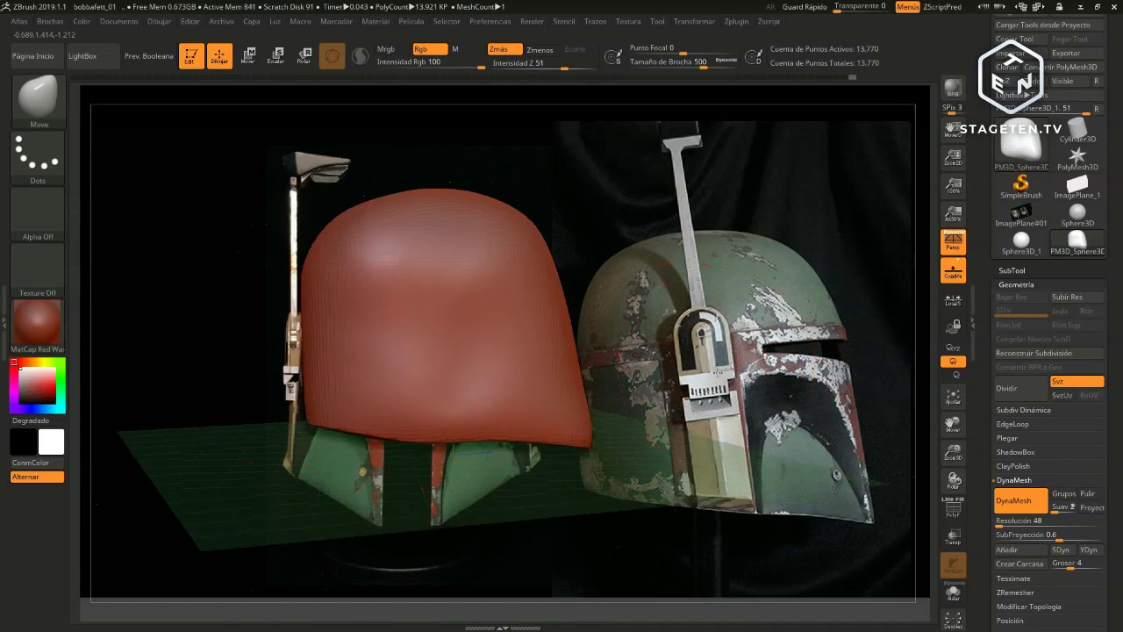
mouse_move(718, 373)
shift+mouse_down()
mouse_move(677, 380)
mouse_move(548, 458)
shift+mouse_up()
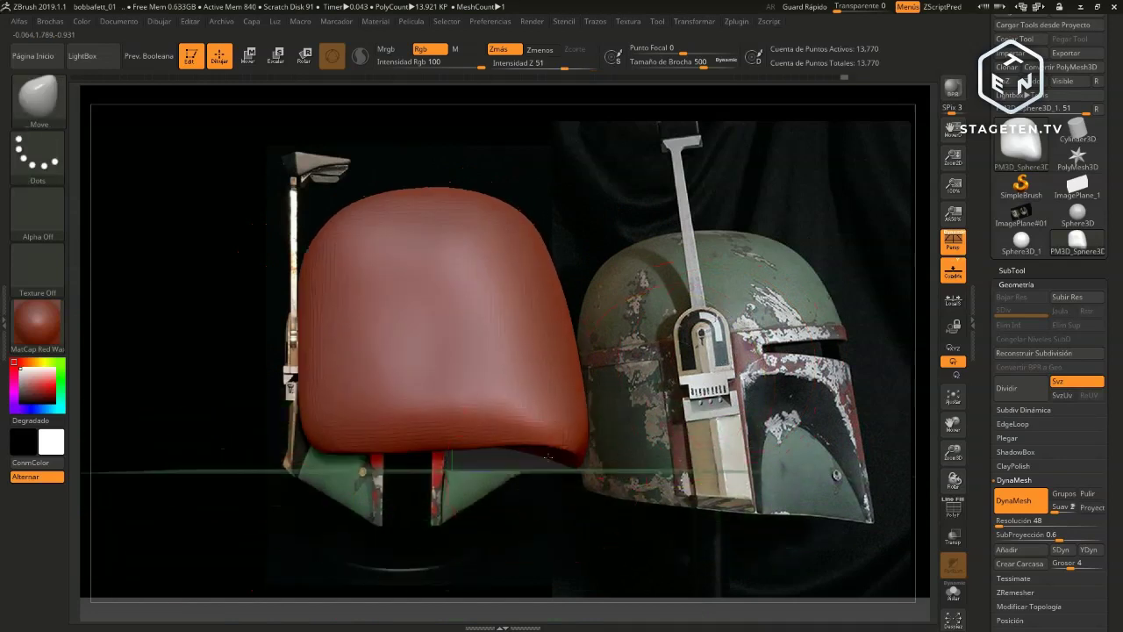
drag(527, 412, 510, 453)
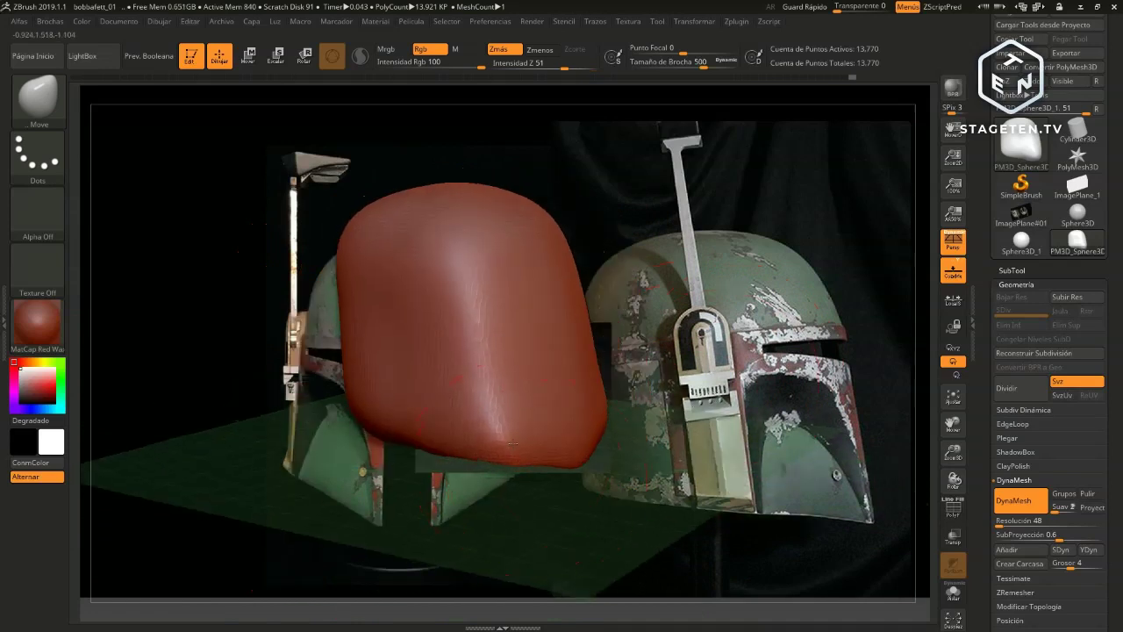
drag(699, 401, 709, 304)
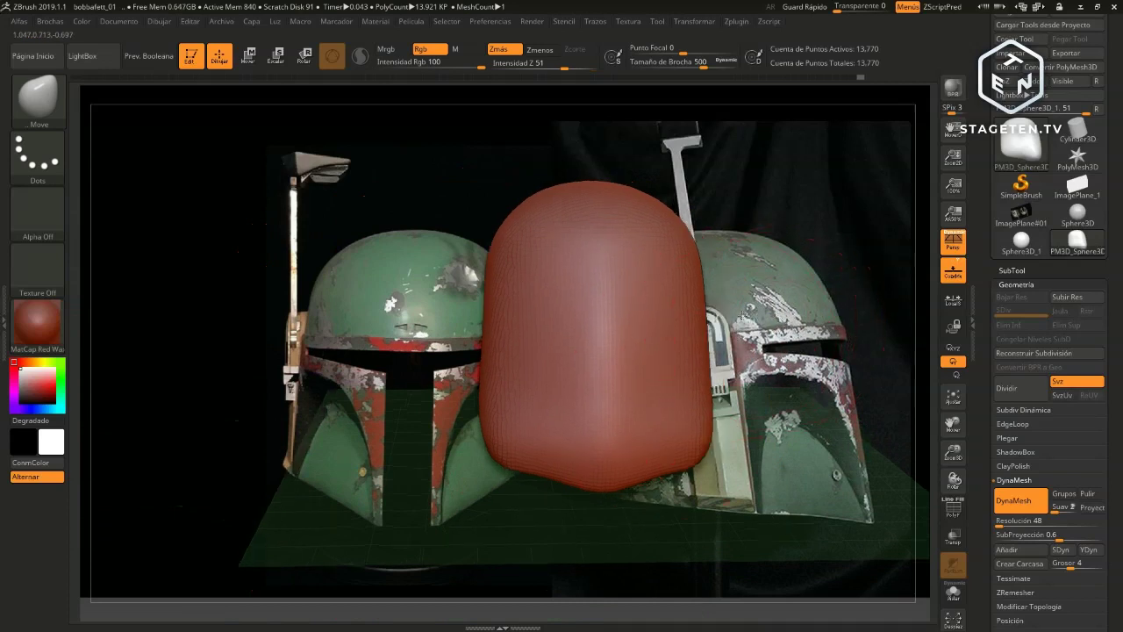
mouse_move(780, 335)
mouse_down()
mouse_move(685, 314)
mouse_move(664, 356)
mouse_move(526, 465)
mouse_up()
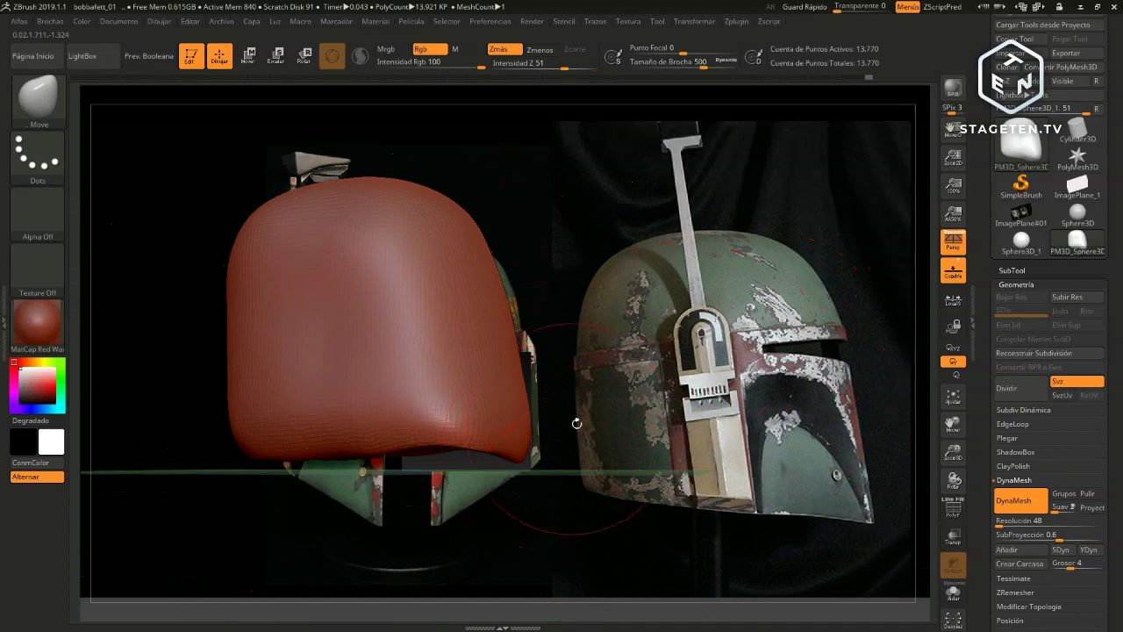
Pull the shell's top upward with the Move brush to match the helmet dome
drag(572, 396, 527, 351)
drag(402, 270, 406, 250)
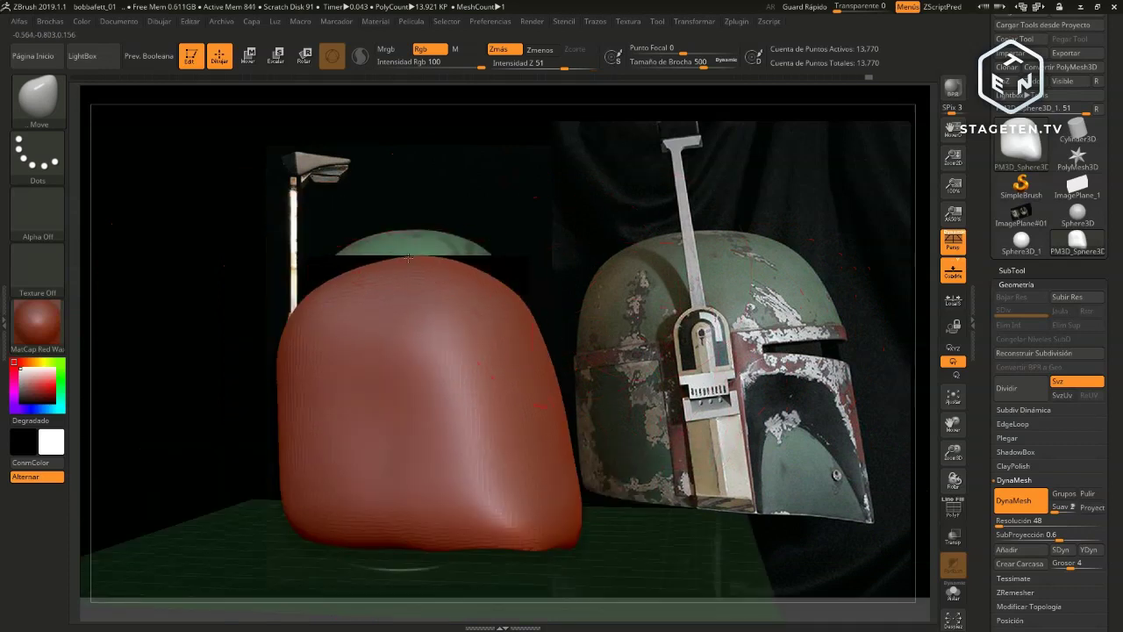
drag(472, 278, 484, 265)
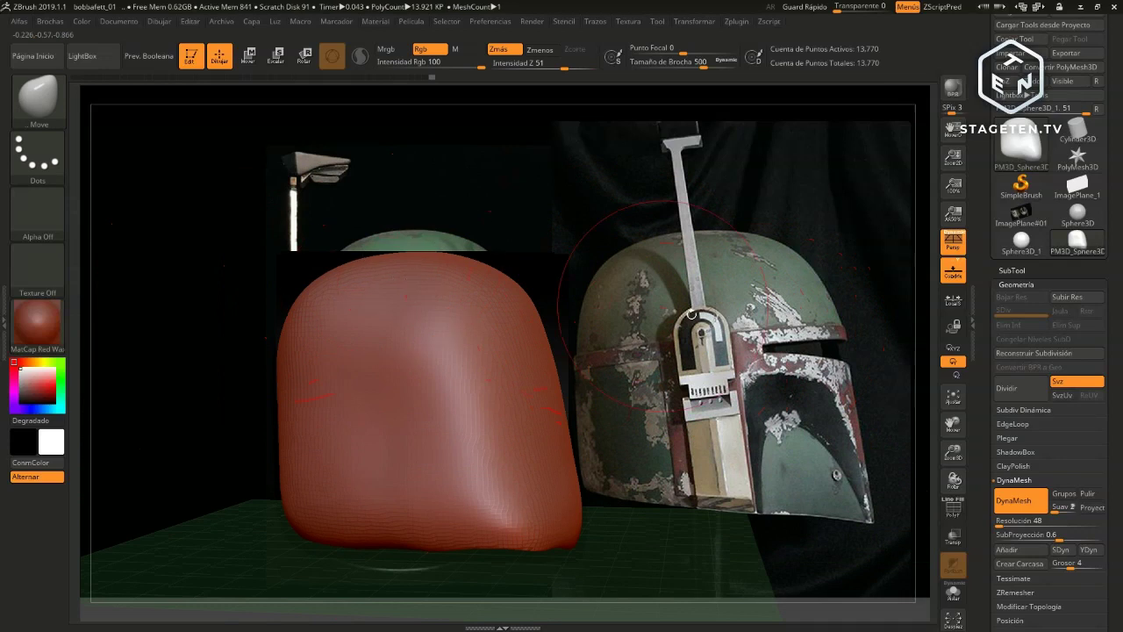
mouse_move(733, 332)
mouse_down()
mouse_move(718, 305)
mouse_move(702, 316)
mouse_up()
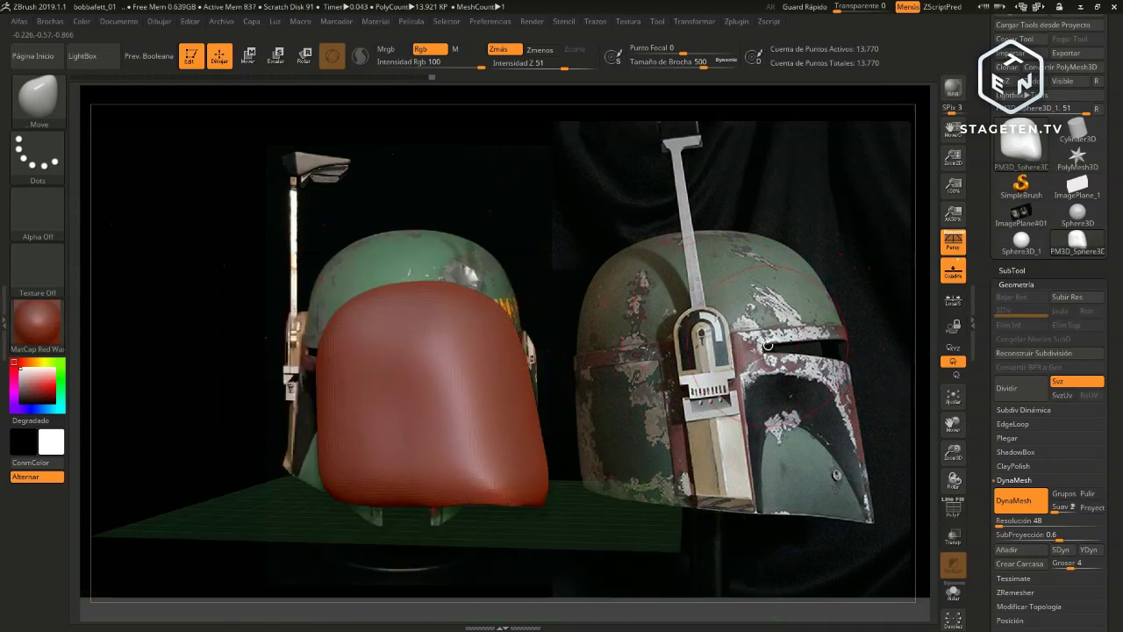
Open the bobbafett_03 project via Archivo > Abrir, choosing not to save current changes
click(221, 21)
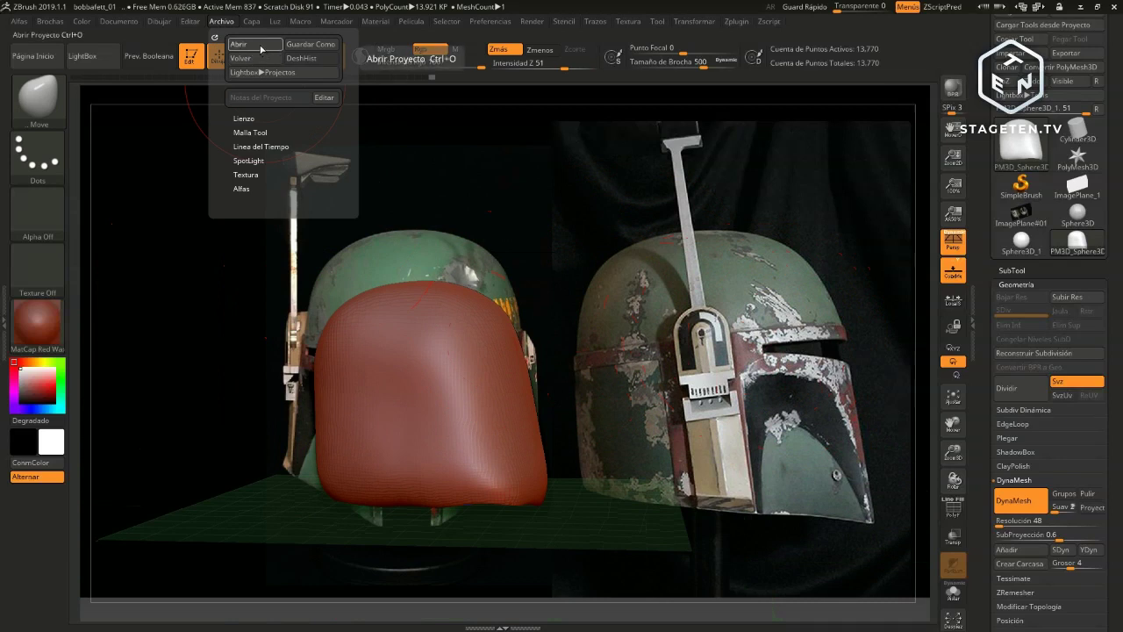
click(261, 48)
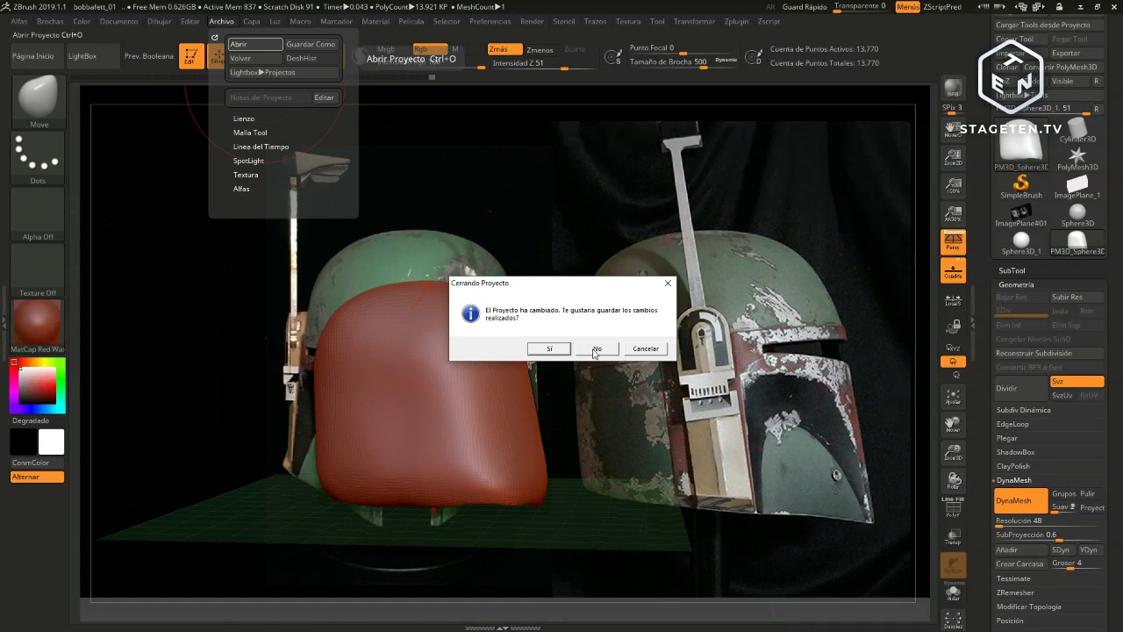
click(595, 349)
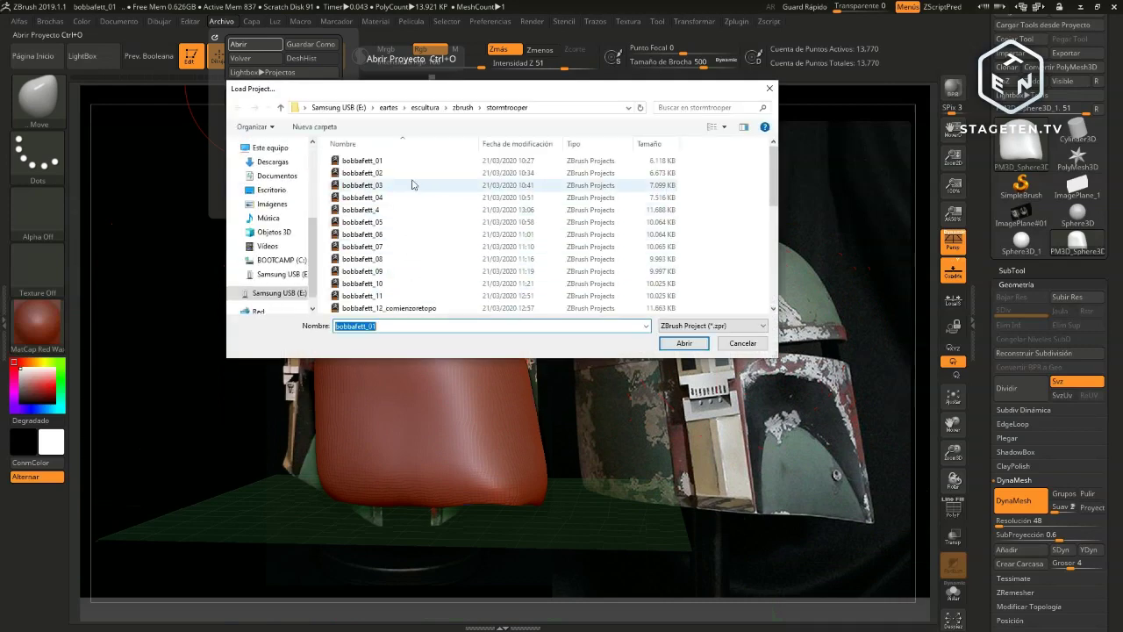
click(391, 185)
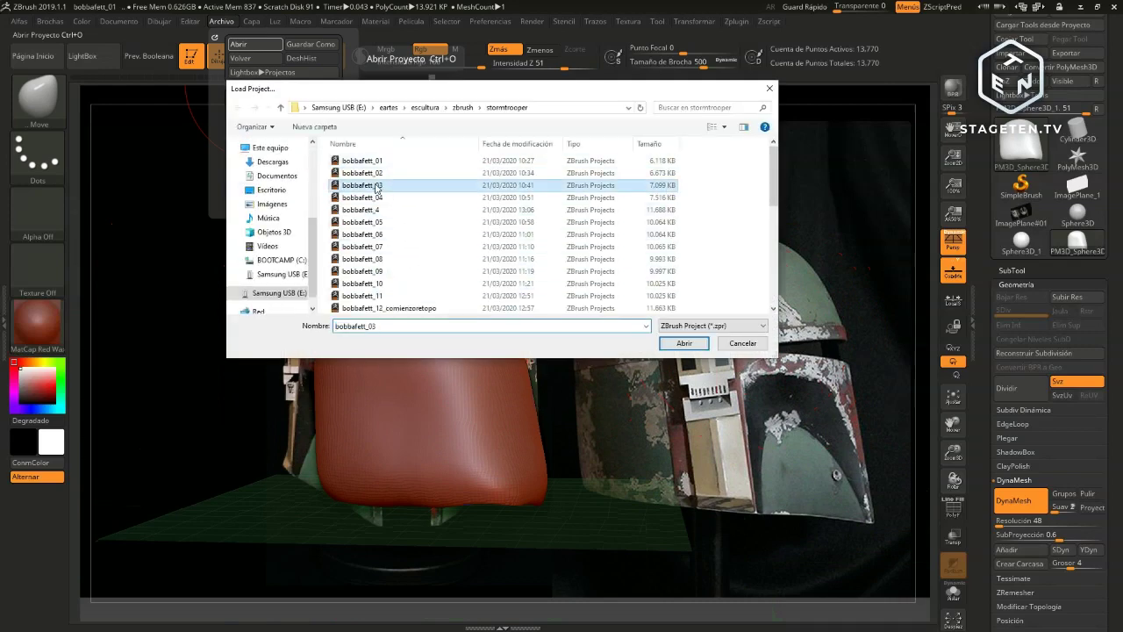
click(684, 344)
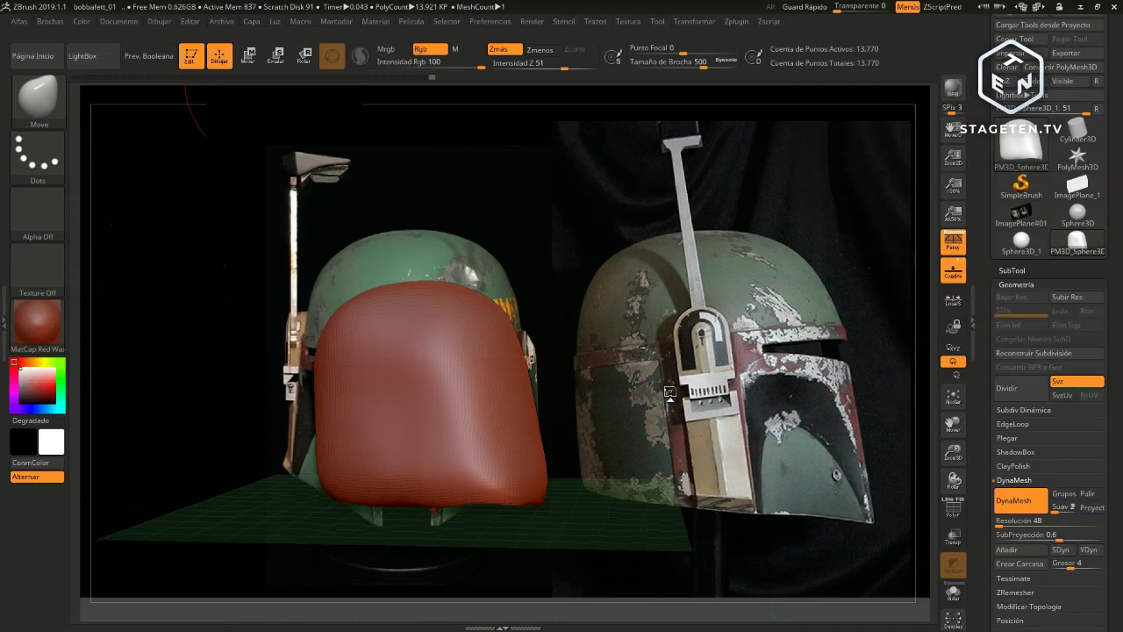
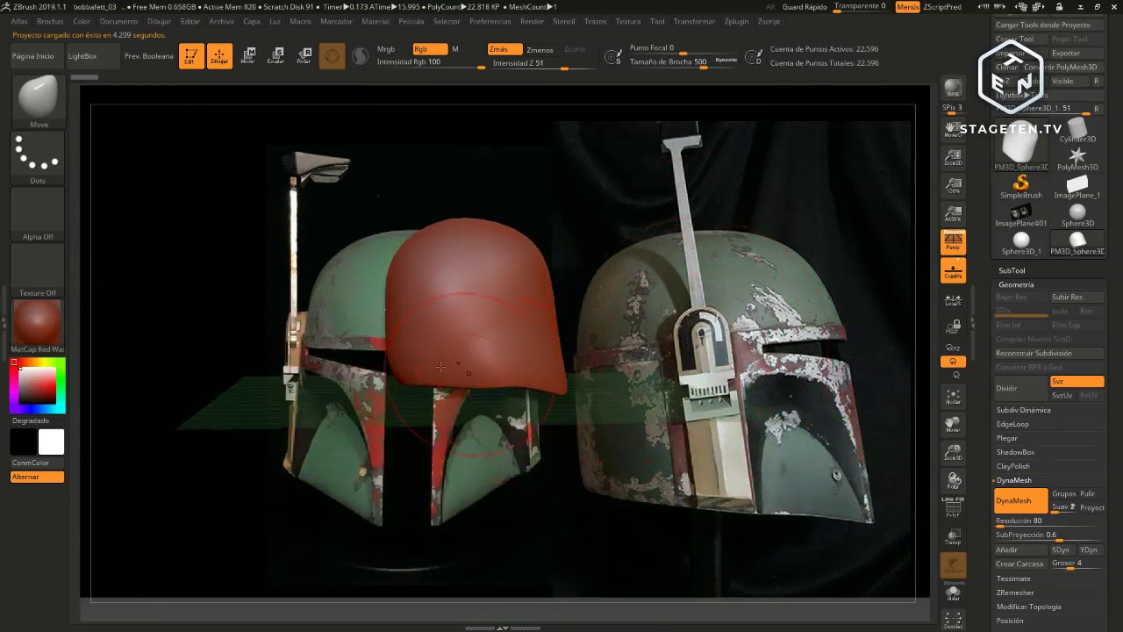
Revert the dome to its rounder shape and line it up over the left reference helmet
key(ctrl+shift)
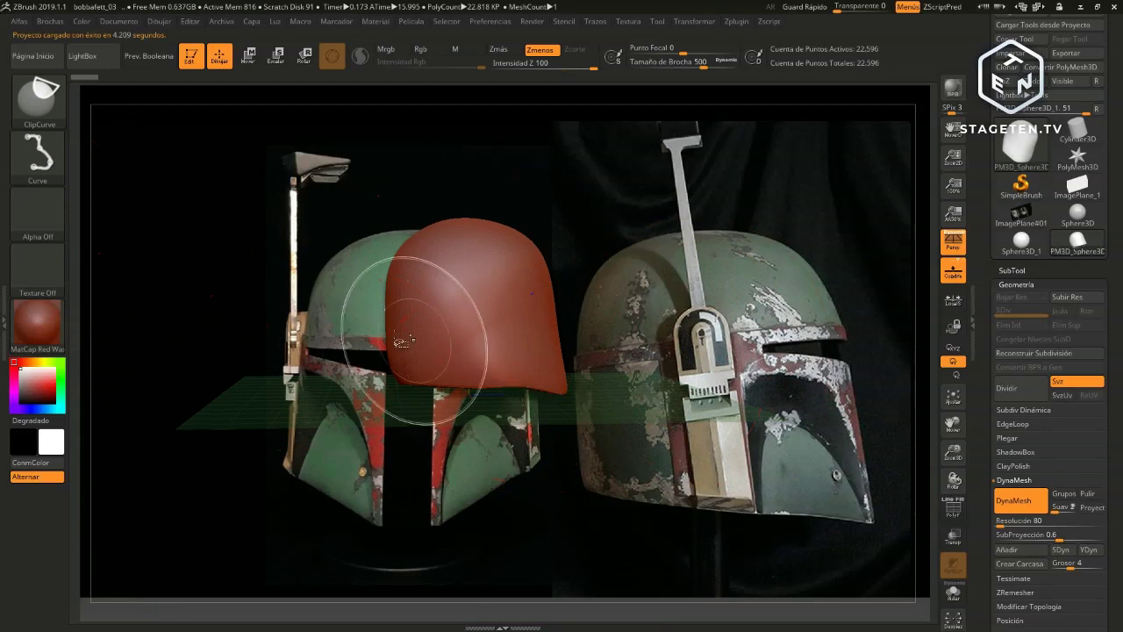
key(ctrl+z)
key(ctrl+z)
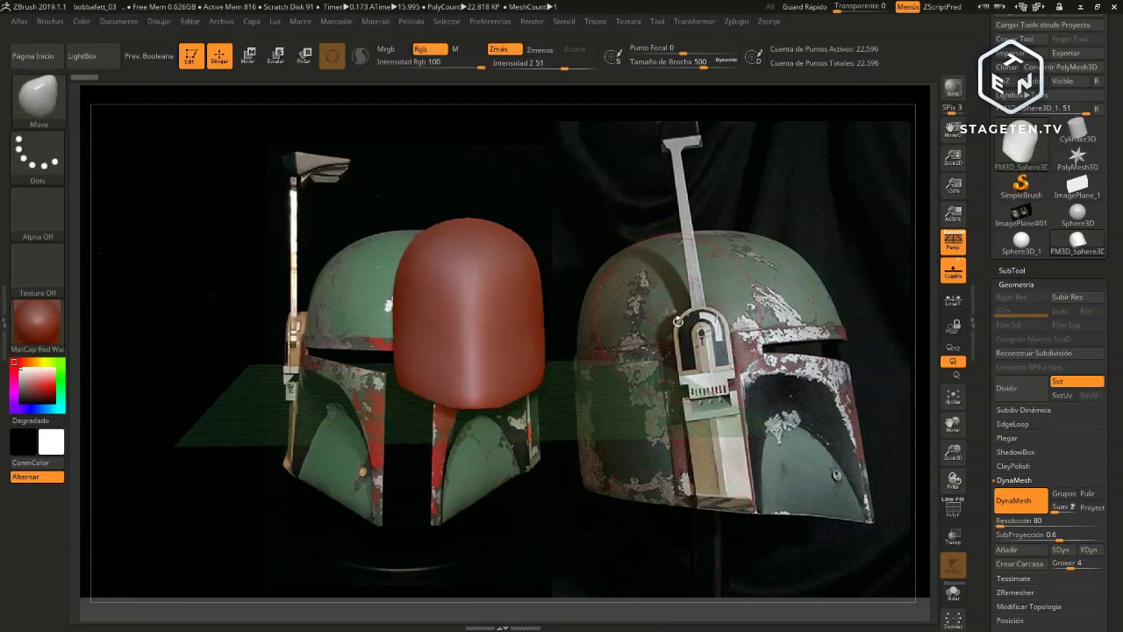
key(ctrl+z)
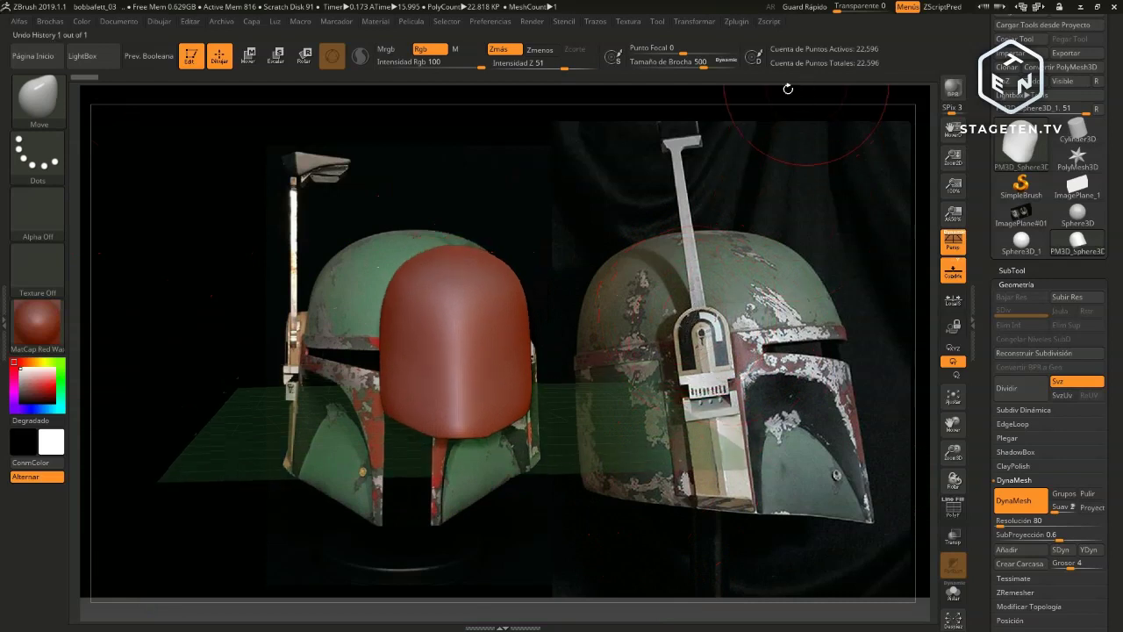
click(1019, 520)
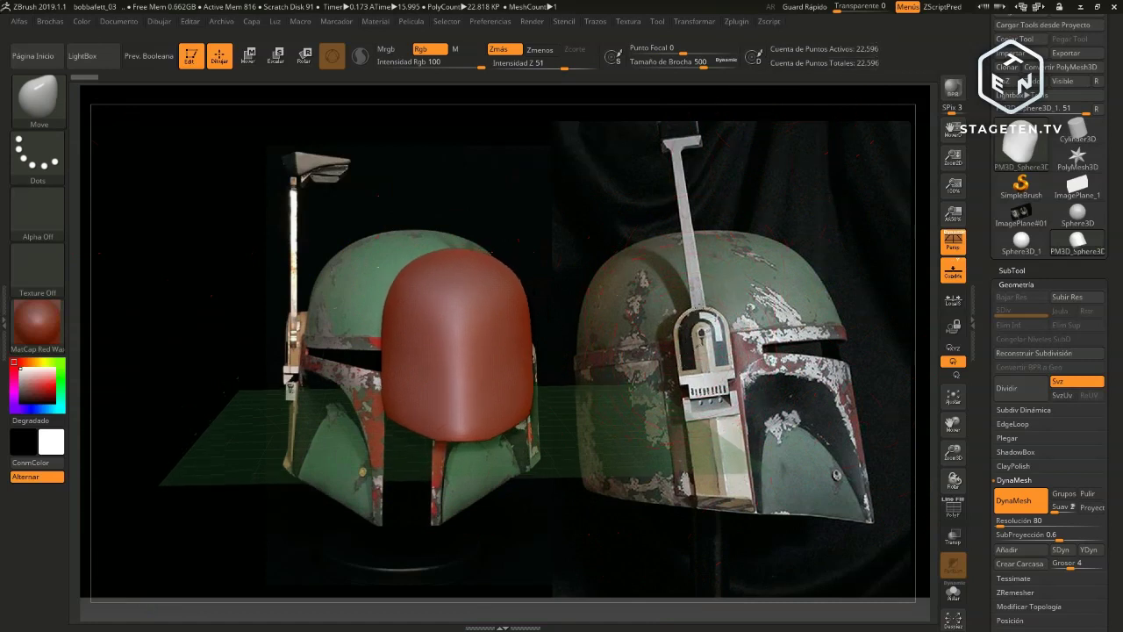
ctrl+right_drag(778, 312, 778, 263)
right_drag(825, 345, 793, 345)
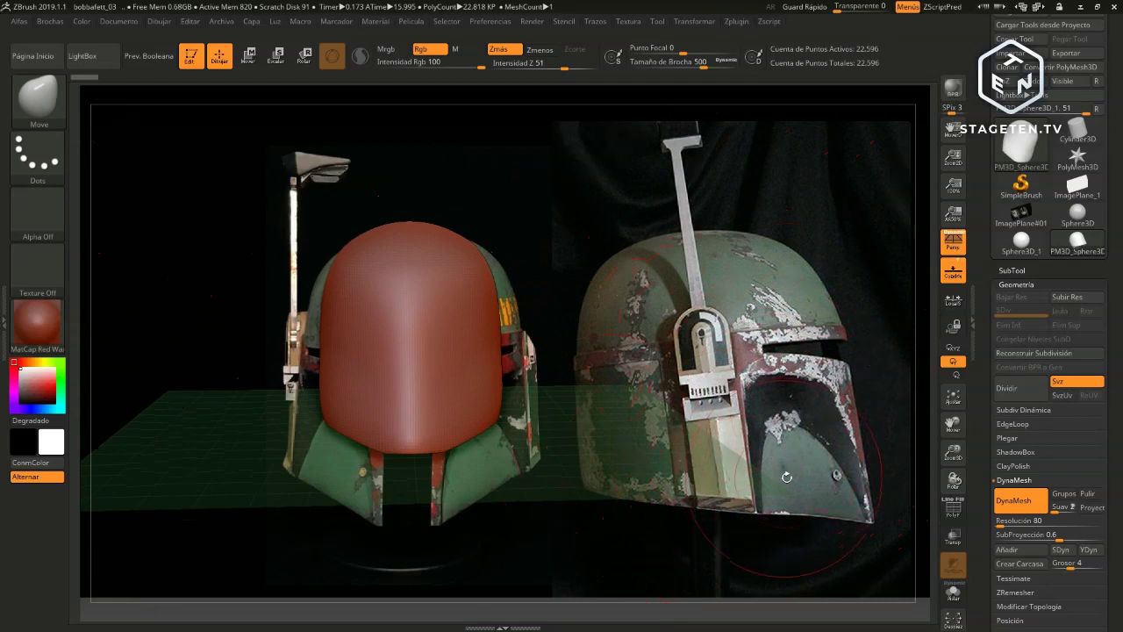
Push the dome's lower part down and outward into a fuller, bulkier helmet shell
drag(327, 395, 337, 415)
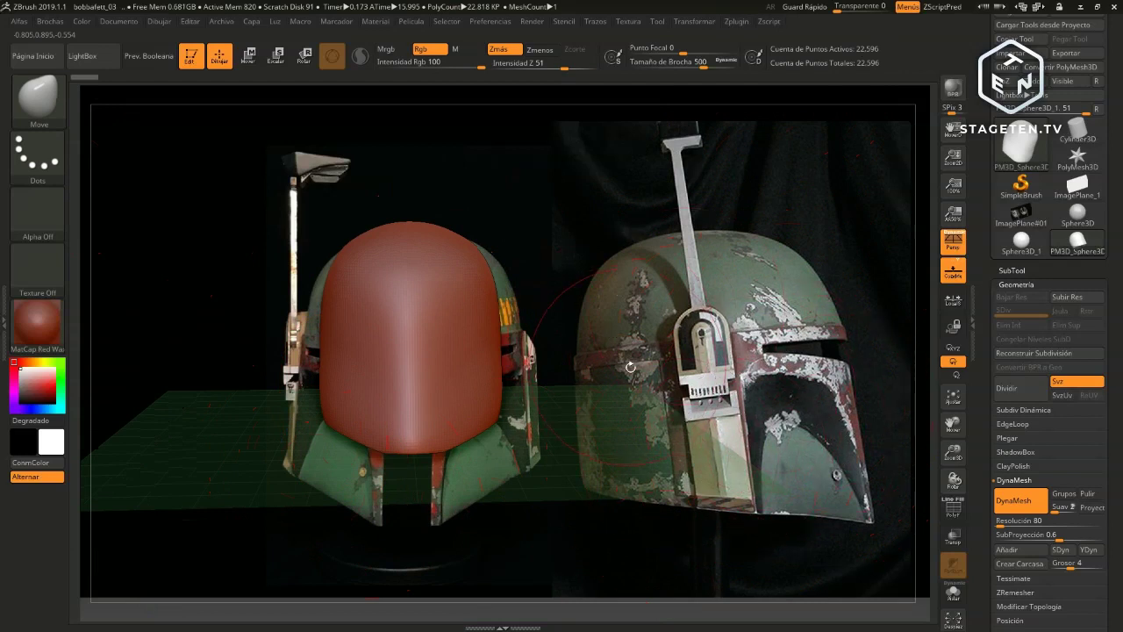
drag(518, 351, 539, 389)
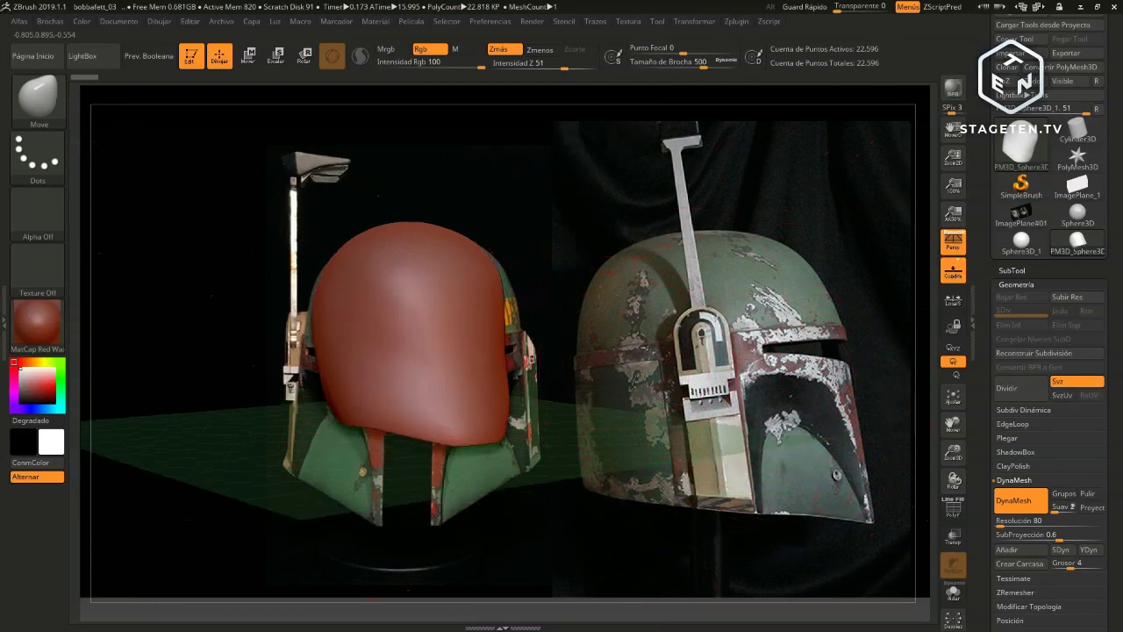
key(ctrl+z)
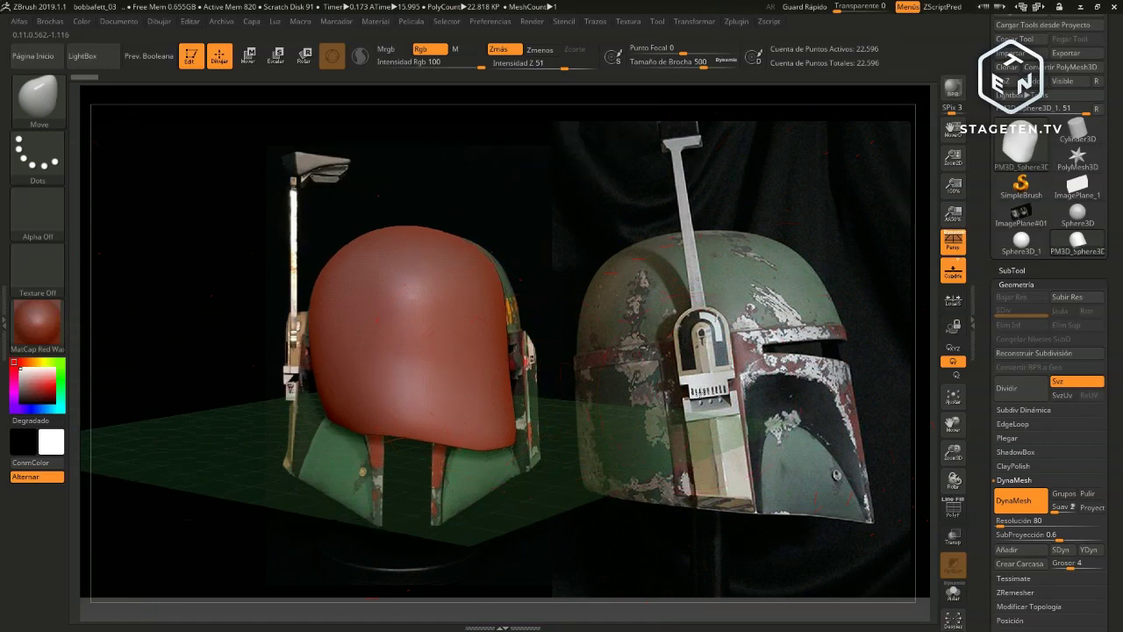
key(ctrl+z)
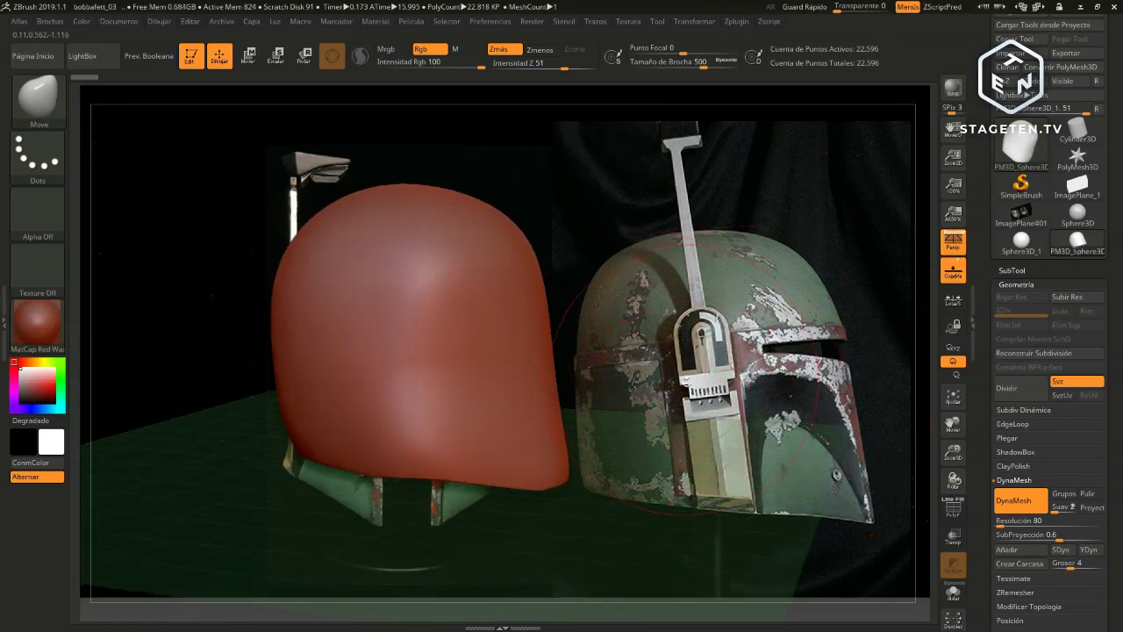
key(ctrl+z)
key(ctrl+z)
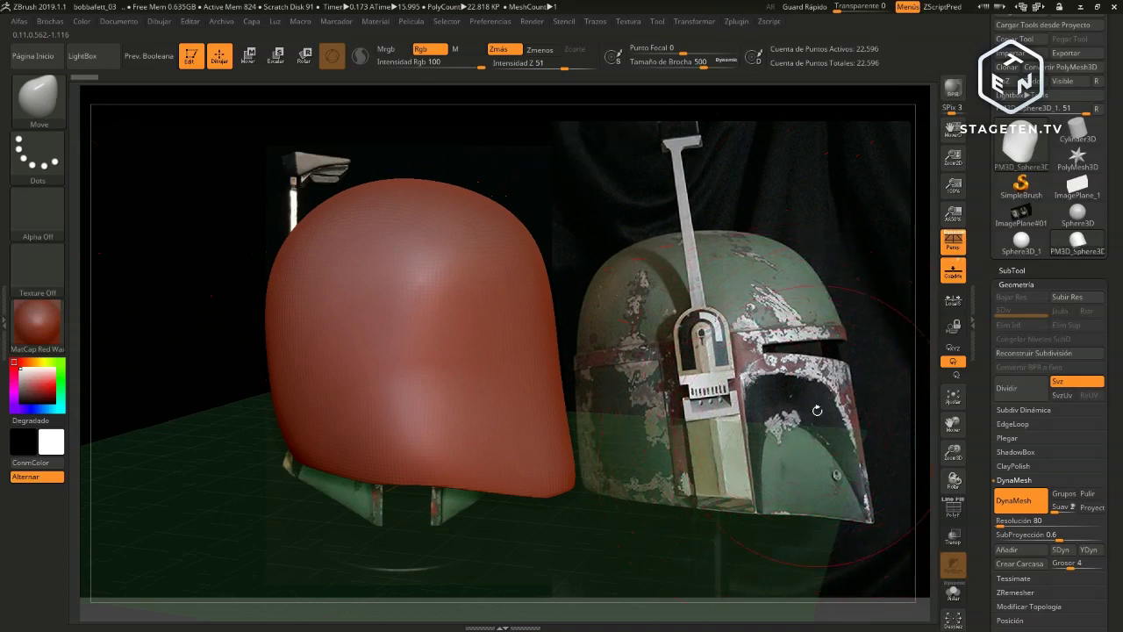
key(ctrl+z)
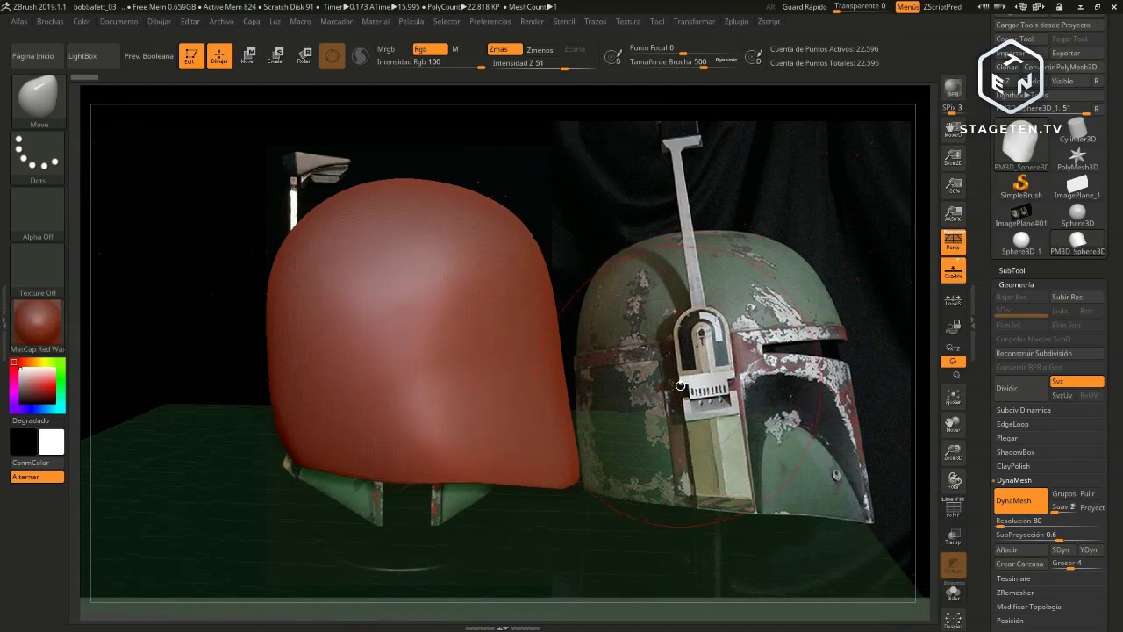
key(ctrl)
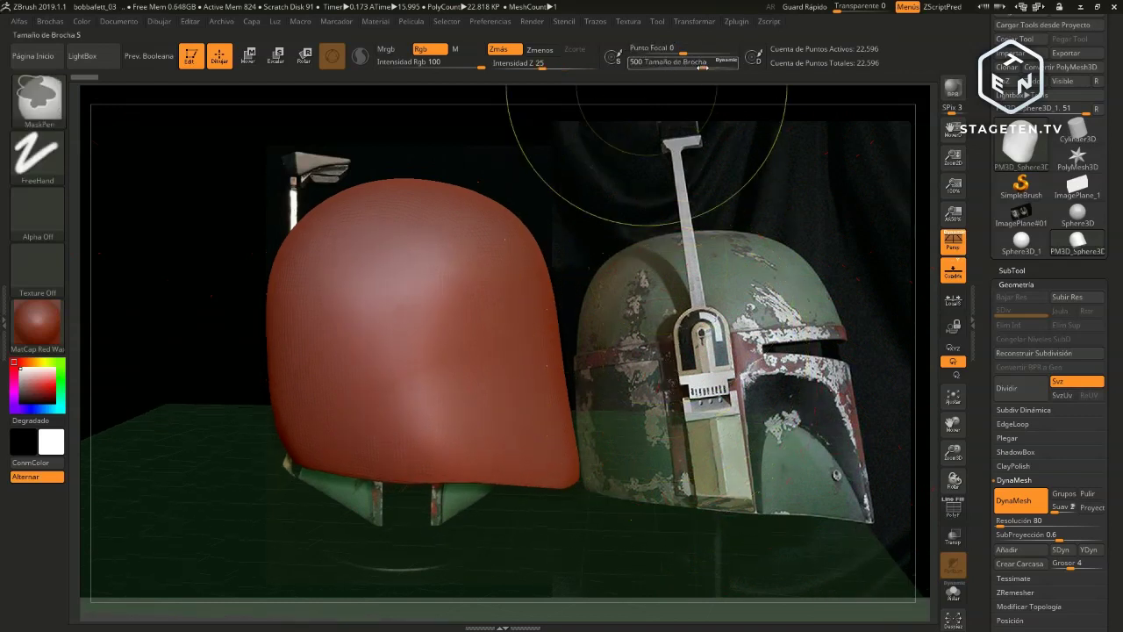
Shrink the brush and paint a trial mask line up the helmet's side and across the front
mouse_move(702, 66)
mouse_down()
mouse_move(663, 67)
mouse_move(653, 54)
mouse_move(641, 53)
mouse_move(643, 66)
mouse_up()
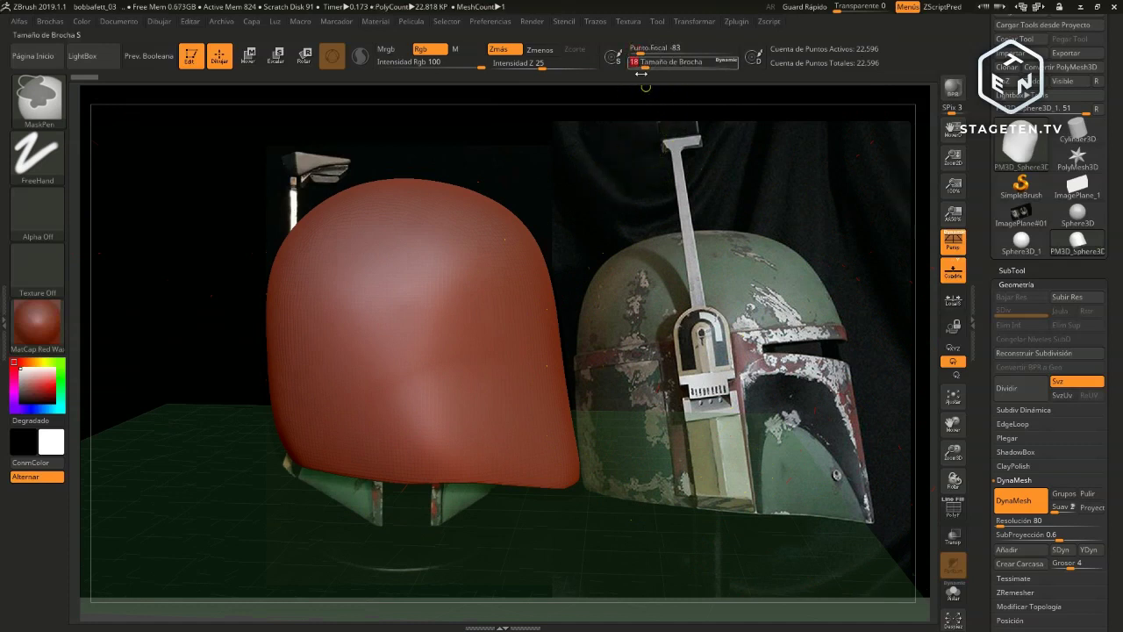
click(600, 24)
click(637, 242)
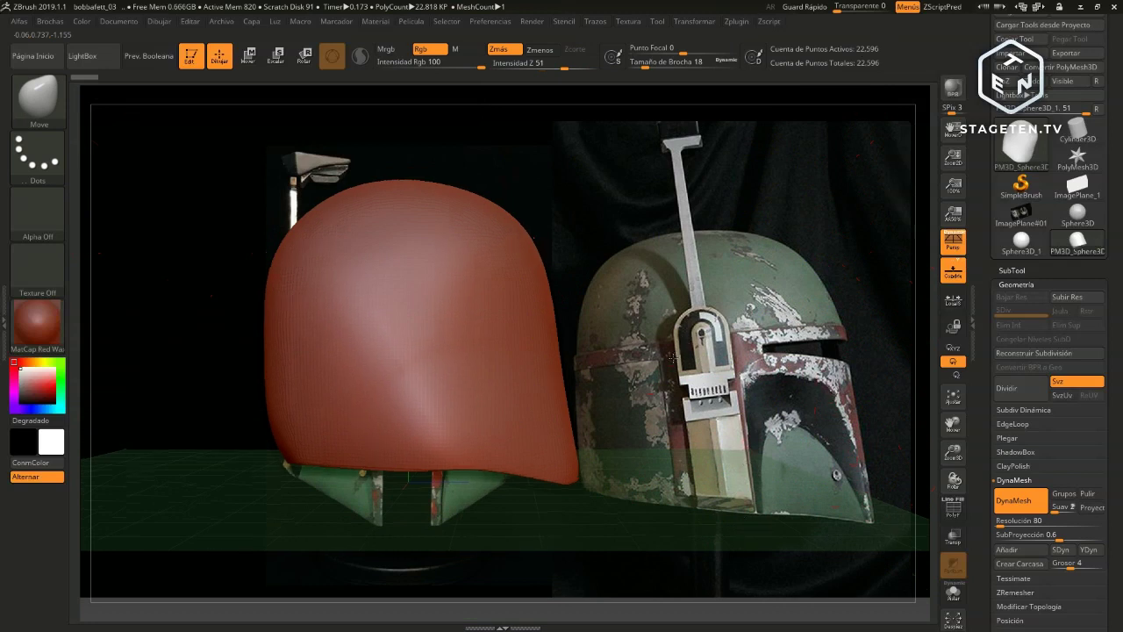
drag(675, 356, 518, 443)
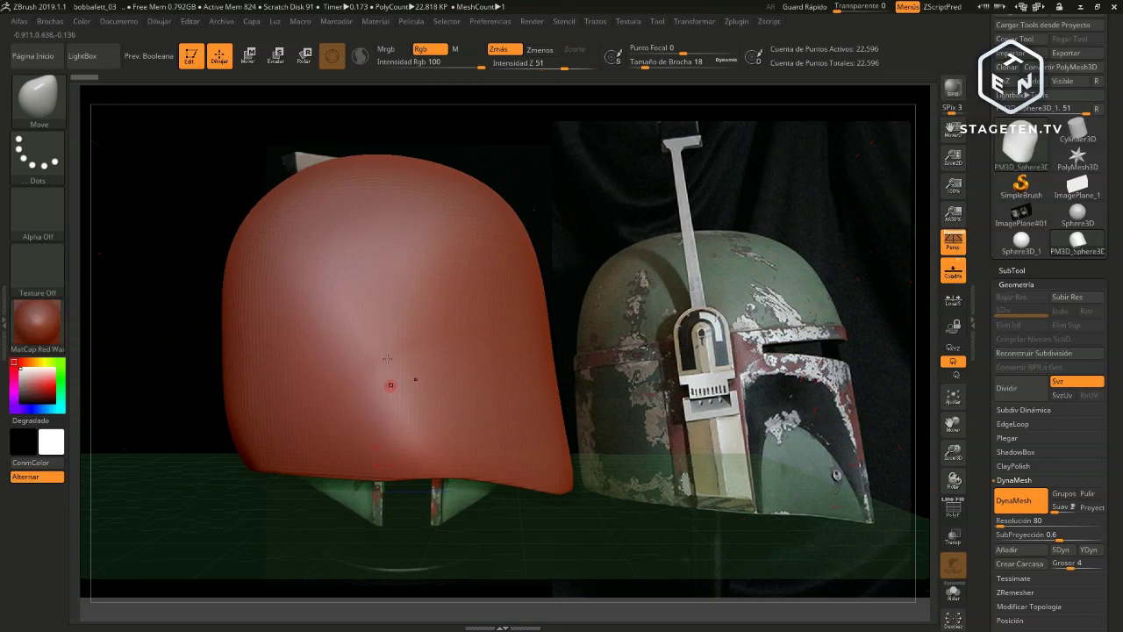
key(ctrl)
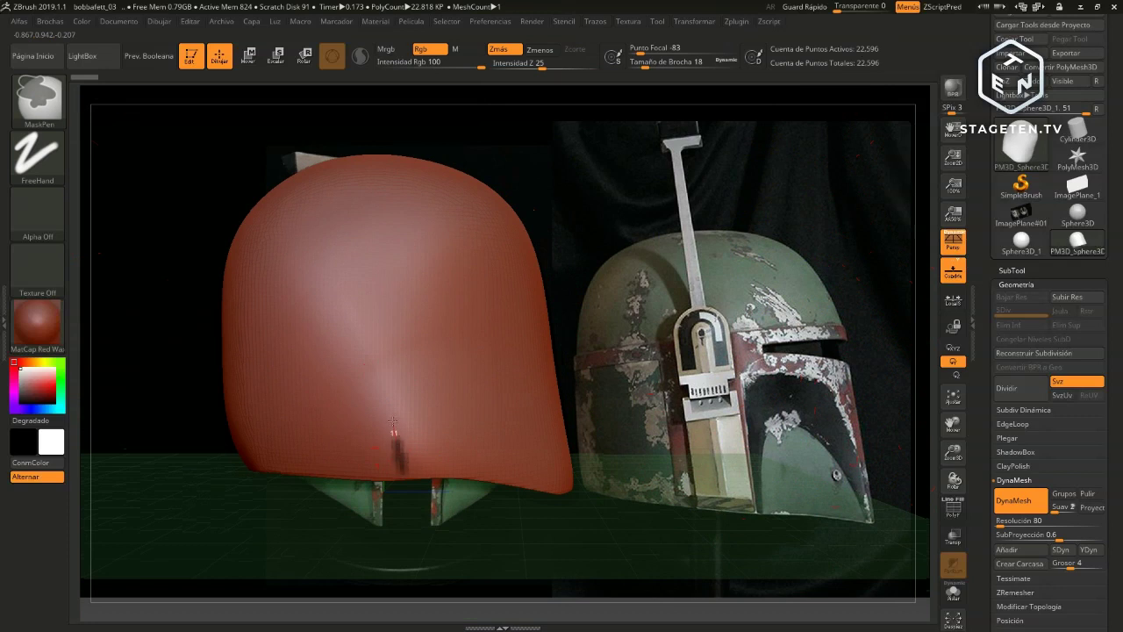
ctrl+drag(389, 409, 385, 388)
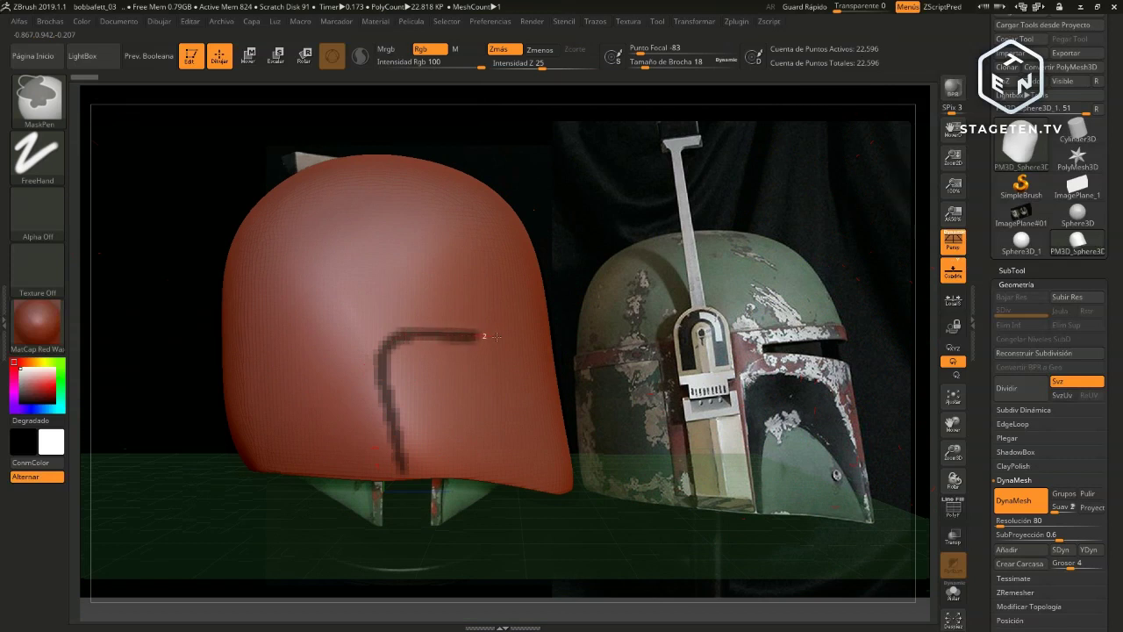
ctrl+drag(496, 336, 520, 348)
ctrl+drag(544, 424, 550, 451)
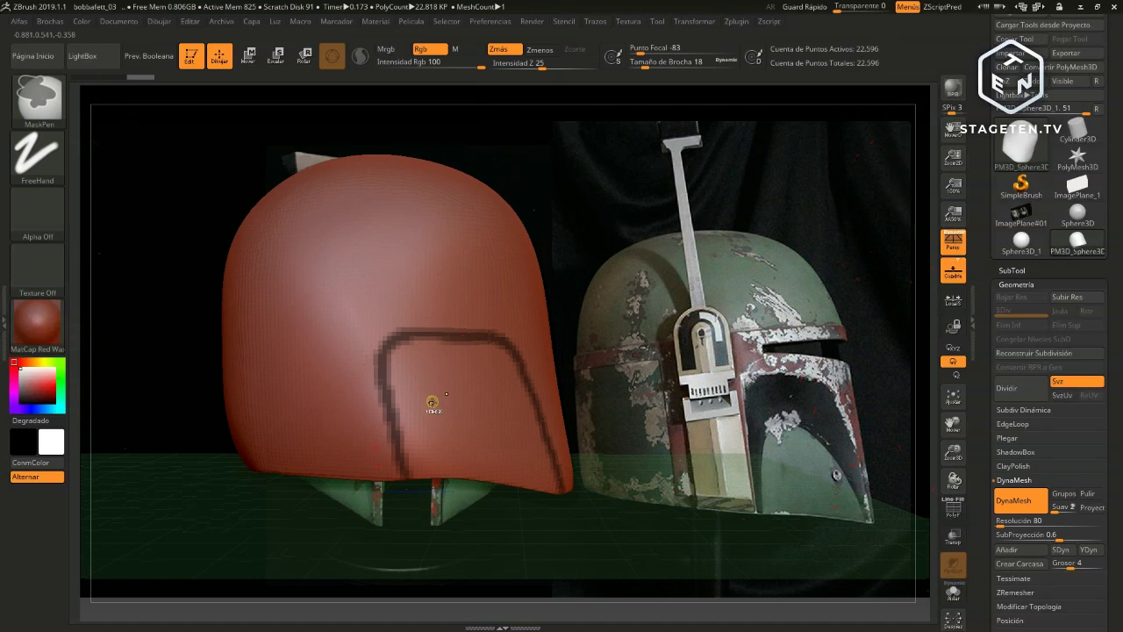
Switch LazyMouse off and clear the trial mask from the helmet
click(595, 21)
click(624, 254)
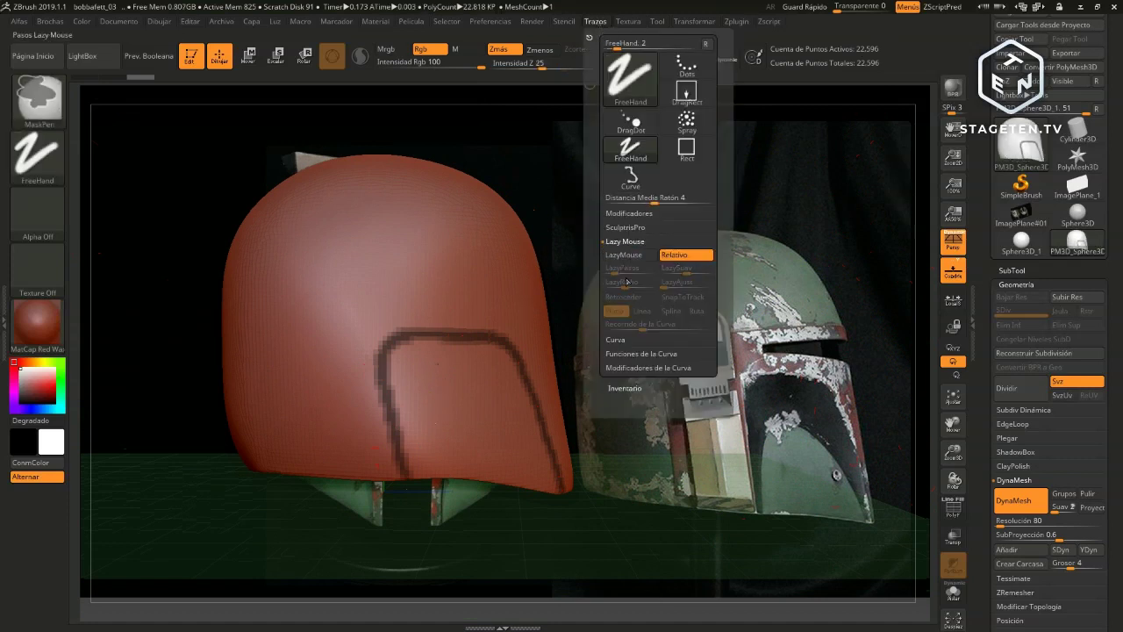
alt+drag(665, 329, 419, 351)
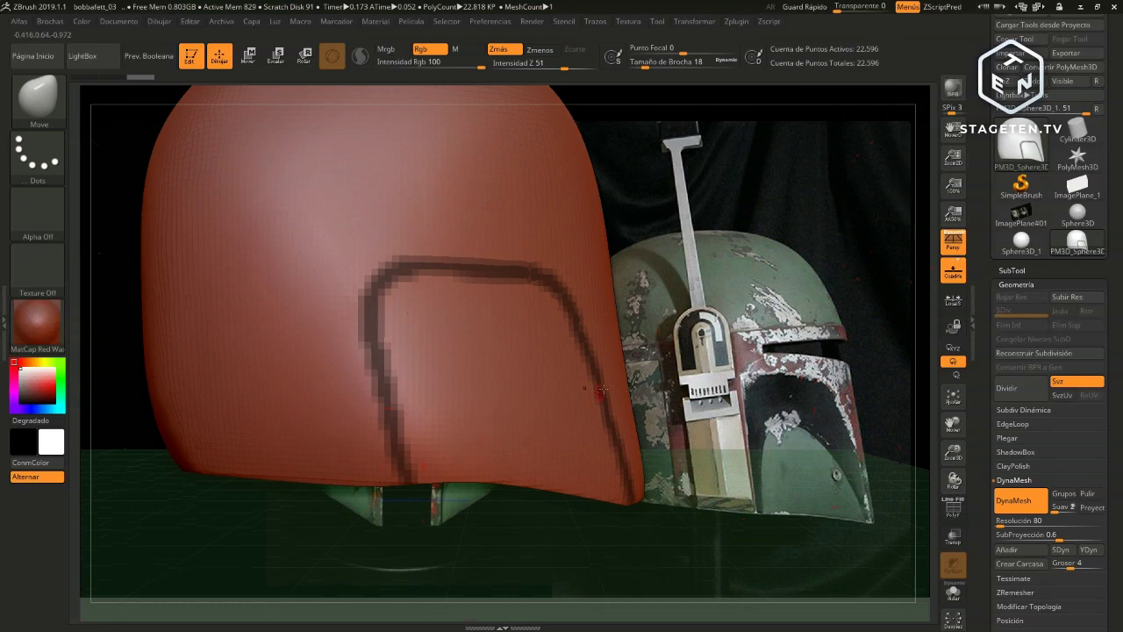
ctrl+drag(725, 307, 736, 300)
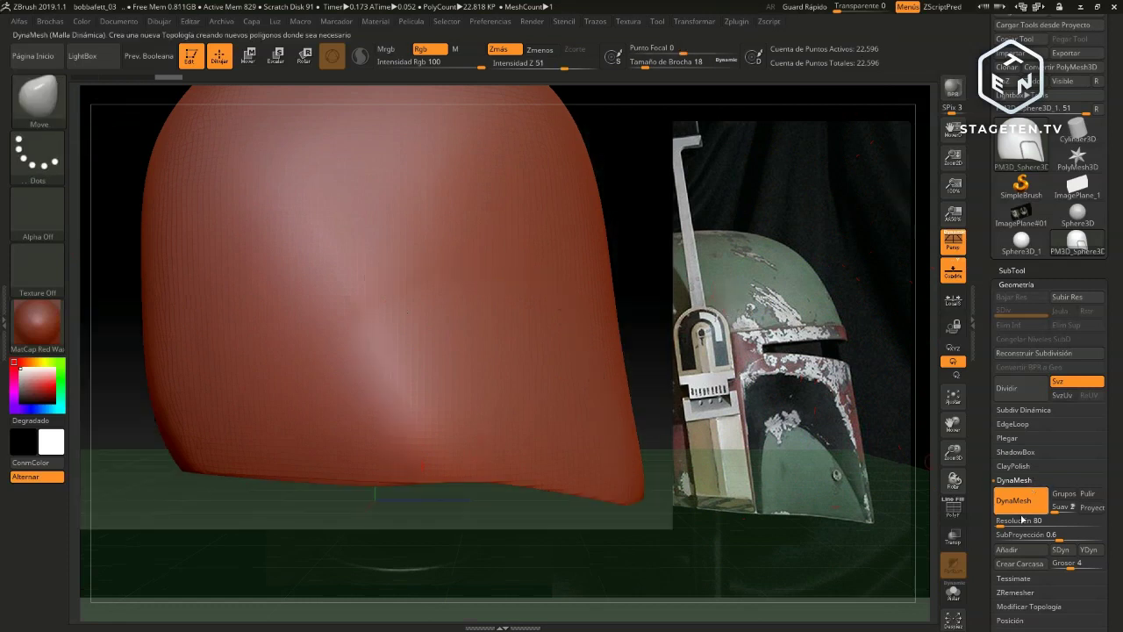
Set DynaMesh Resolution to 176 and remesh the helmet to roughly 106,000 points
click(1001, 521)
text(192)
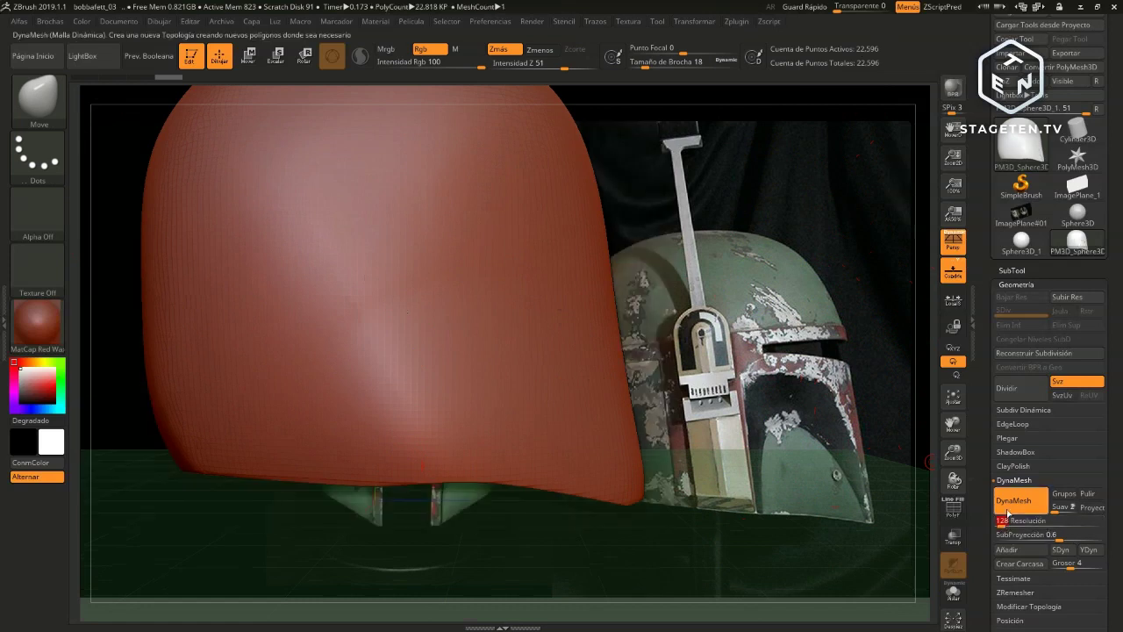
key(ctrl)
ctrl+drag(766, 336, 780, 370)
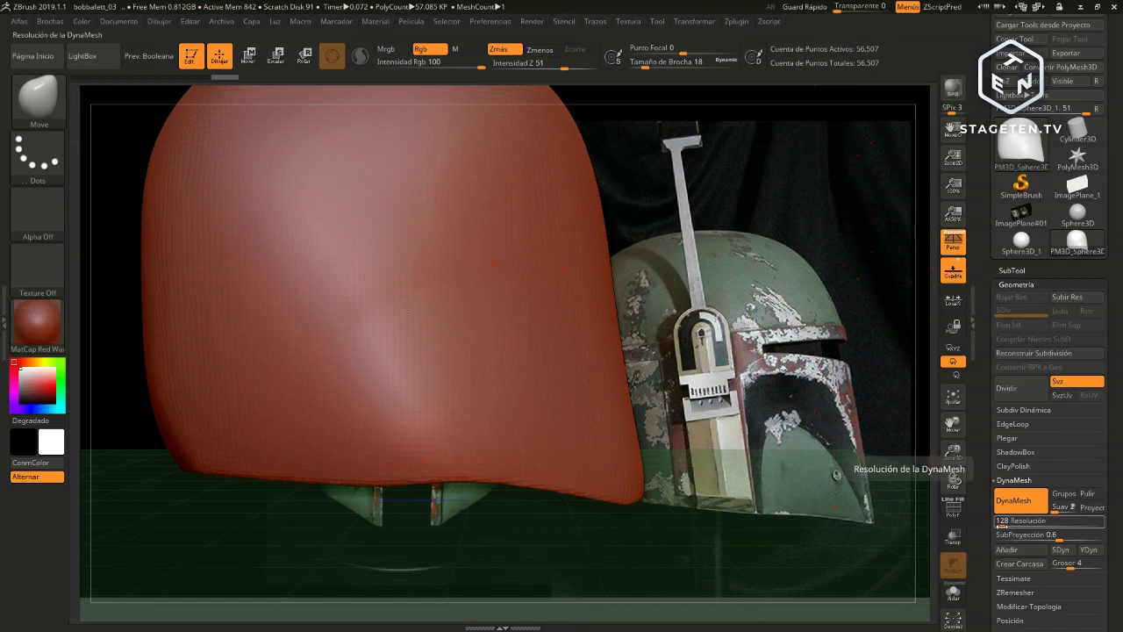
click(1001, 520)
key(Return)
key(ctrl)
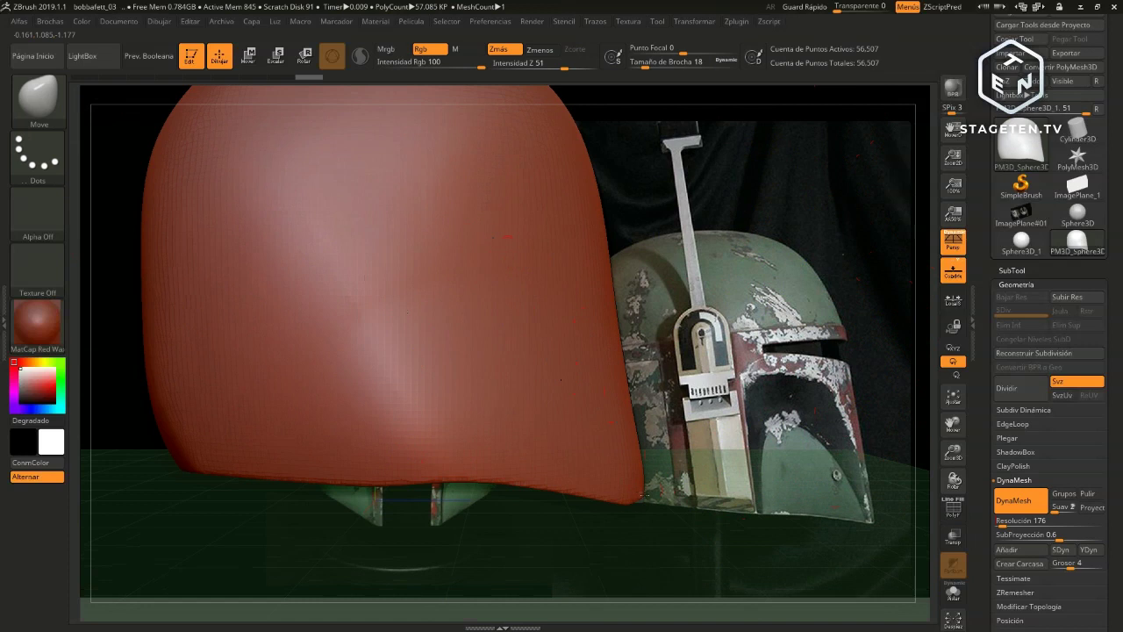
key(ctrl)
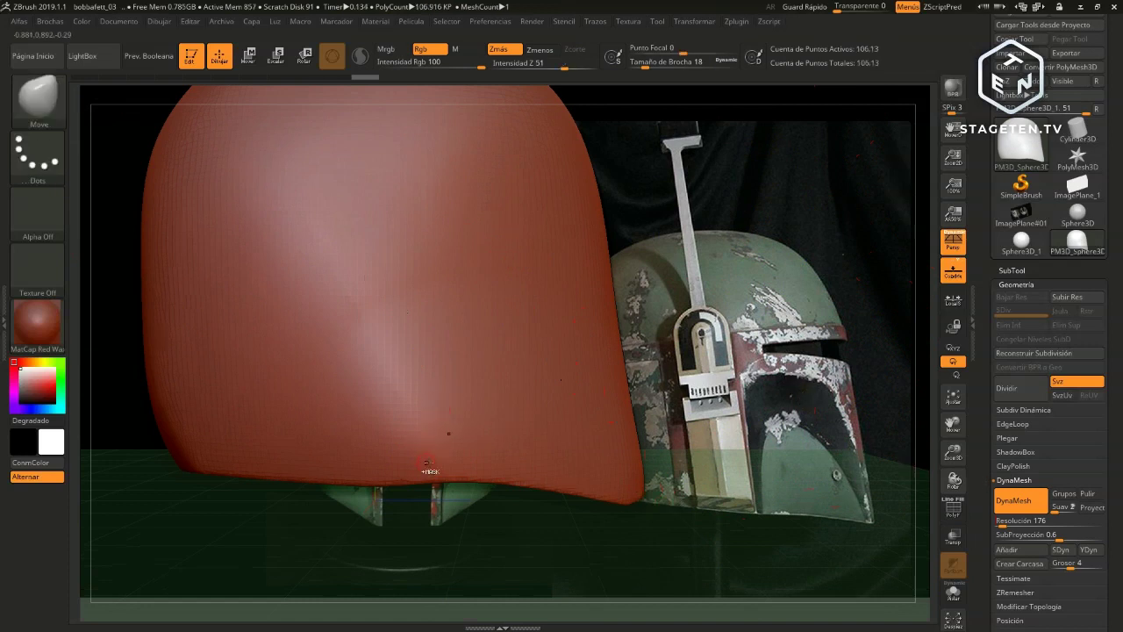
key(ctrl)
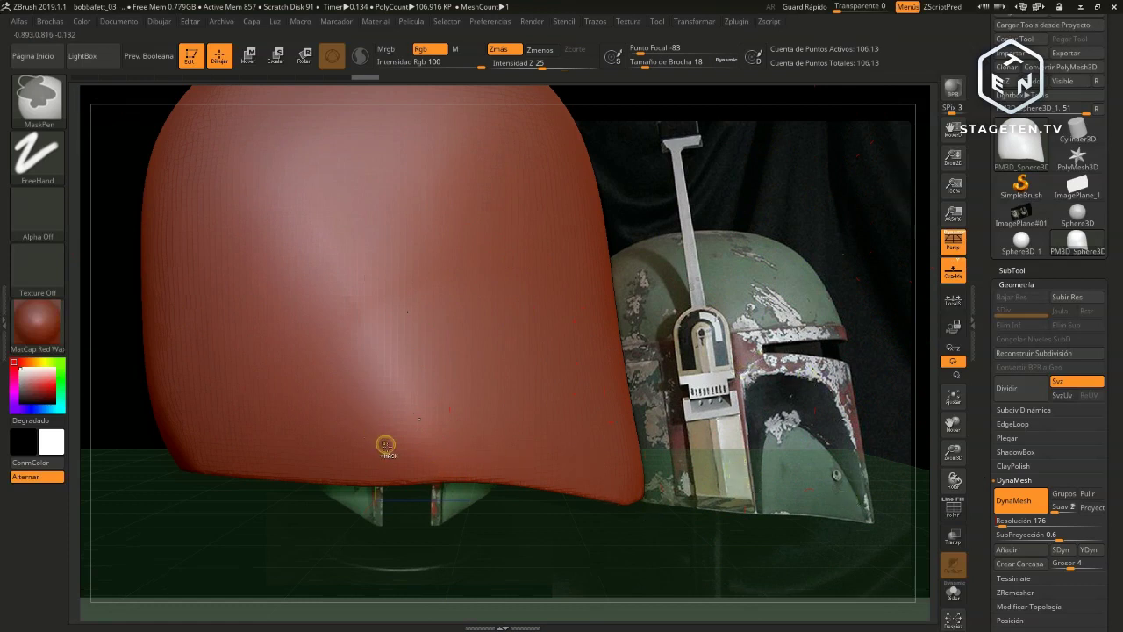
Try several mask strokes up from the helmet's bottom edge, undoing each one
ctrl+drag(420, 475, 400, 425)
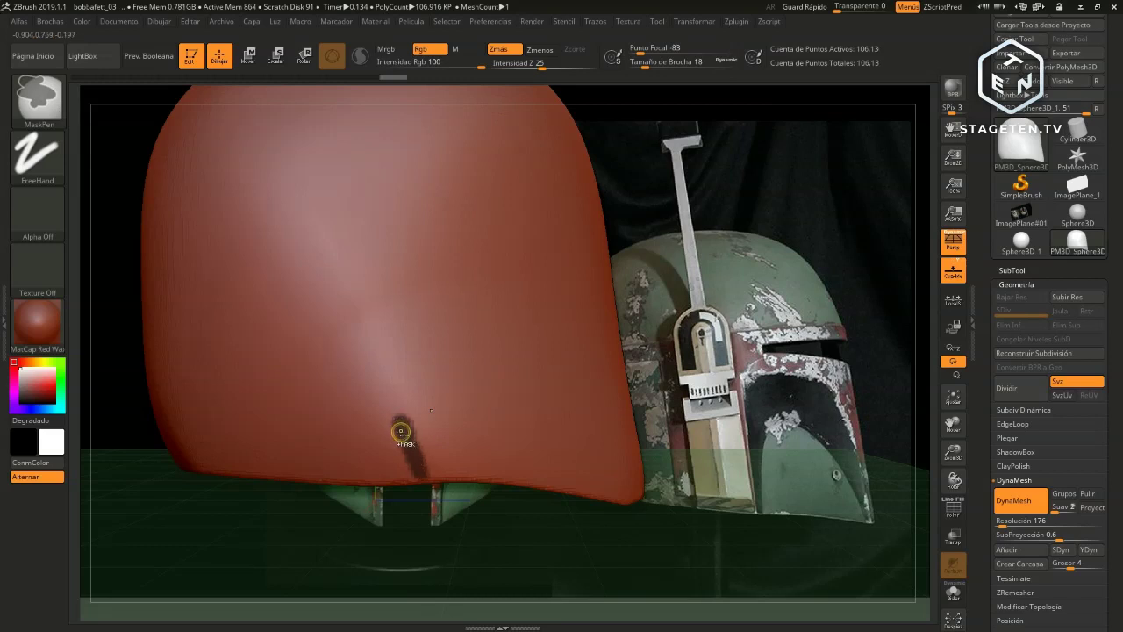
key(ctrl+z)
ctrl+drag(419, 471, 398, 388)
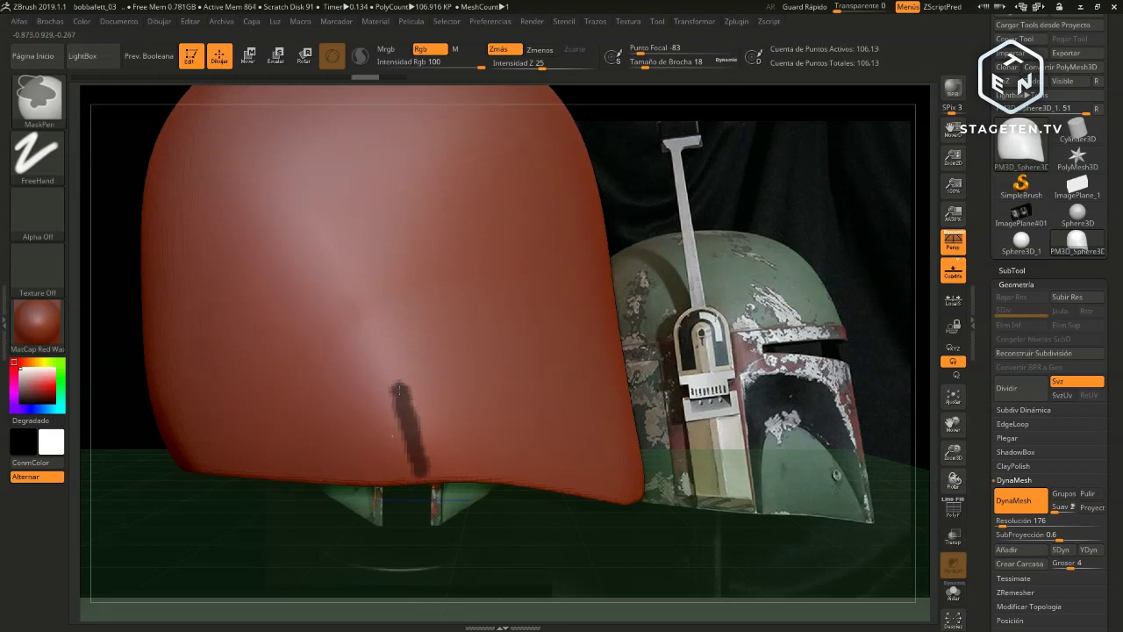
key(ctrl+z)
mouse_move(422, 474)
ctrl+mouse_down()
mouse_move(408, 303)
mouse_move(520, 287)
ctrl+mouse_up()
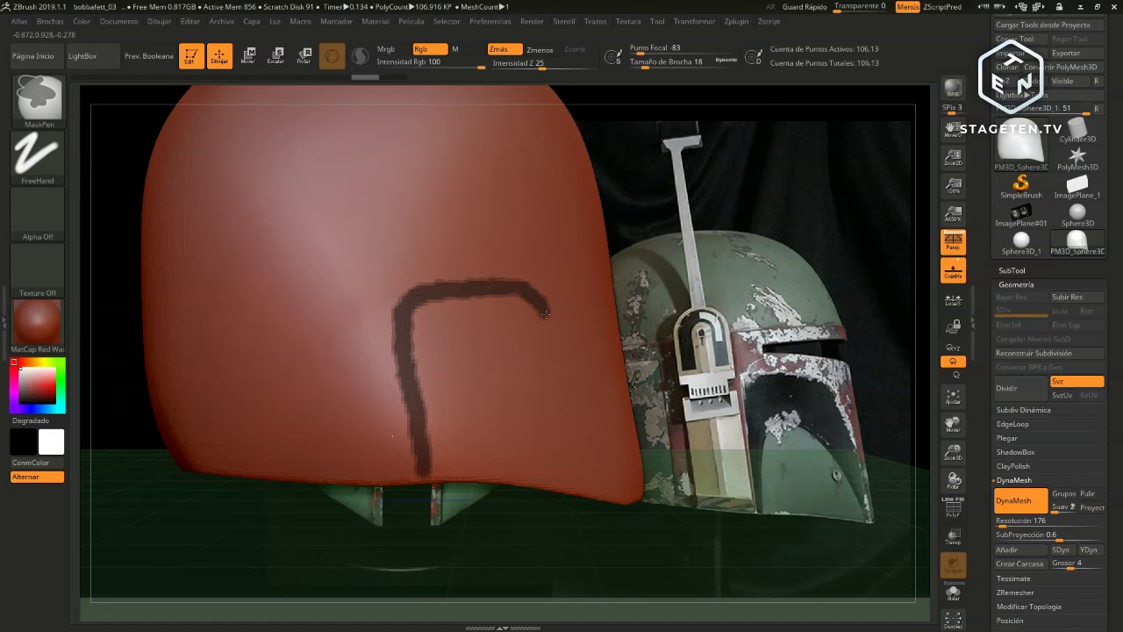
key(ctrl+z)
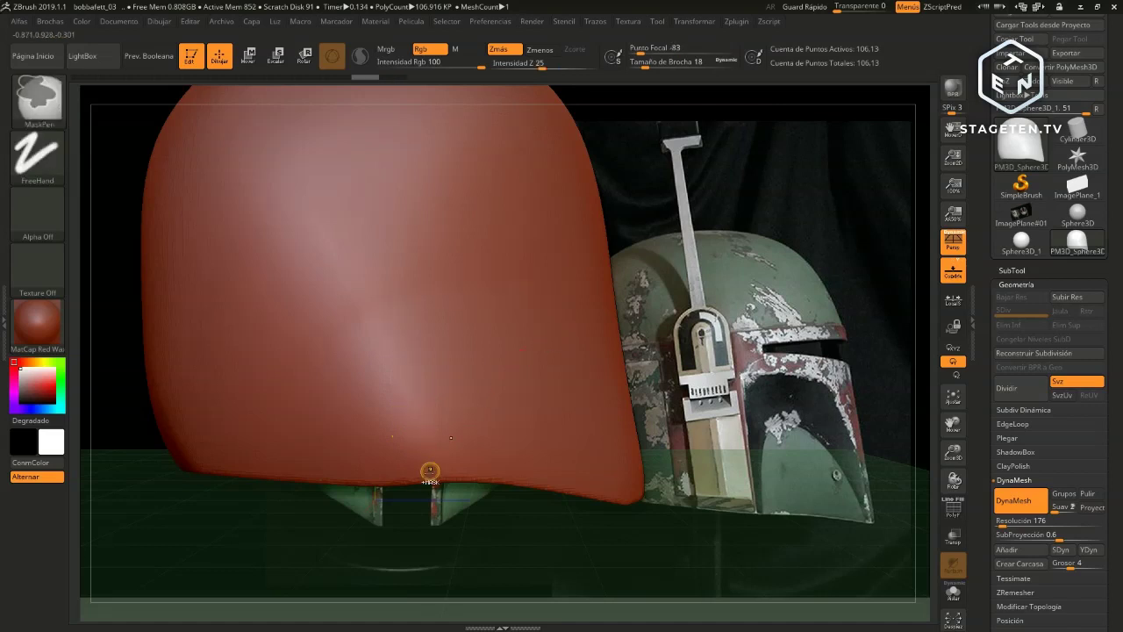
ctrl+drag(424, 467, 404, 321)
key(ctrl+z)
Enable LazyMouse and paint a smooth arch-shaped mask line across the helmet side
click(596, 21)
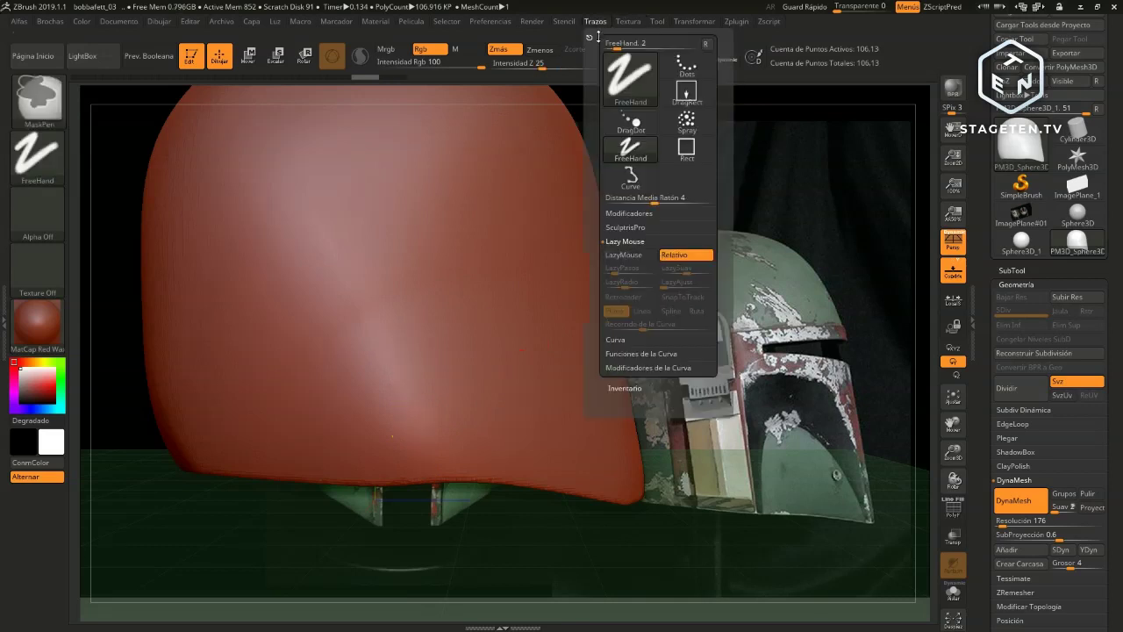
click(624, 254)
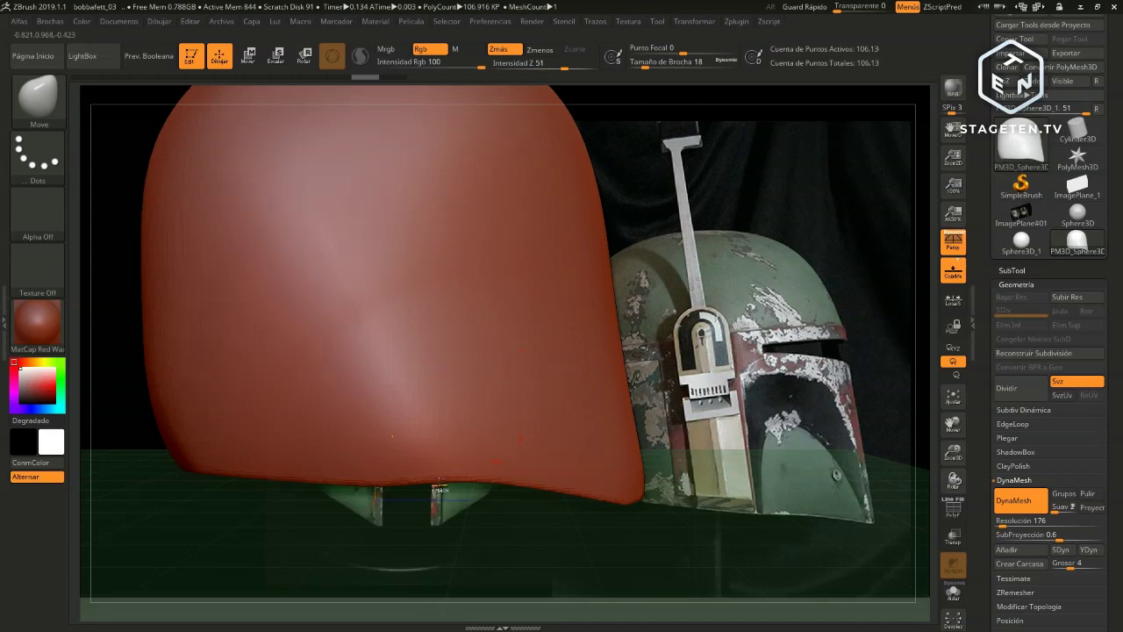
key(ctrl)
mouse_move(420, 454)
ctrl+mouse_down()
mouse_move(405, 348)
mouse_move(480, 295)
mouse_move(604, 388)
ctrl+mouse_up()
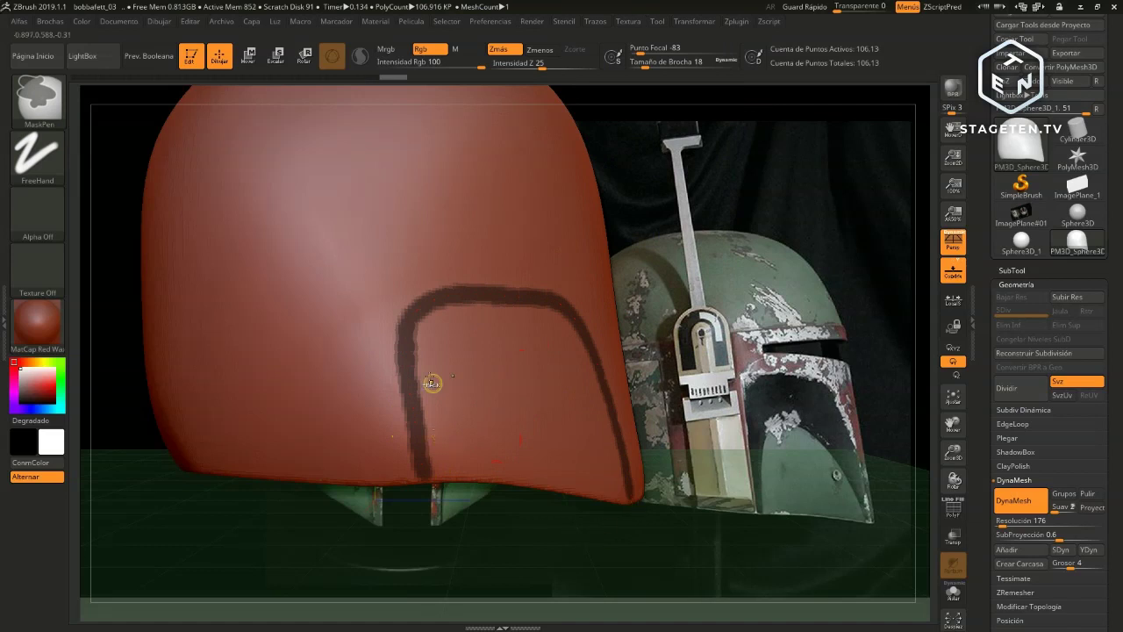
key(ctrl)
Turn LazyMouse off and set the brush Draw Size to 41
click(596, 21)
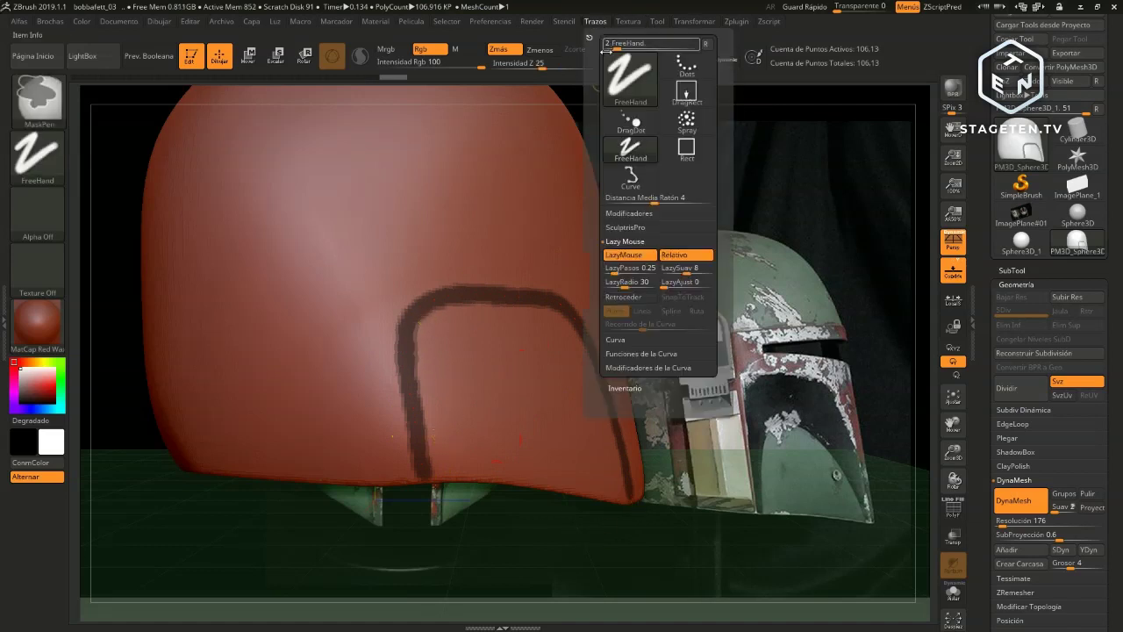
click(629, 254)
click(624, 255)
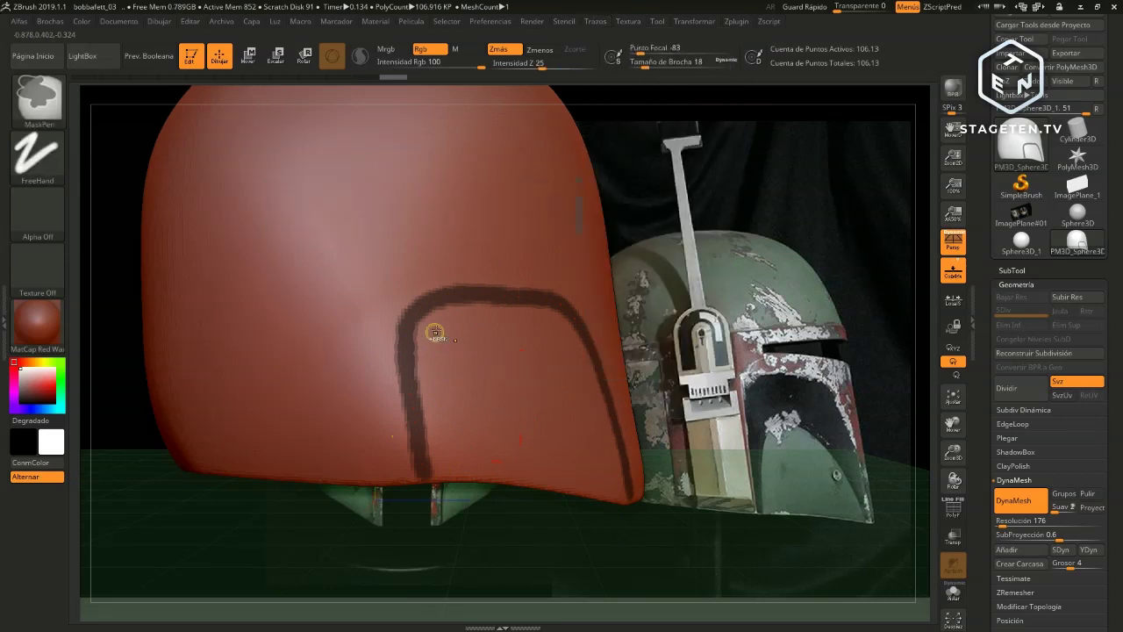
text(s41)
key(Return)
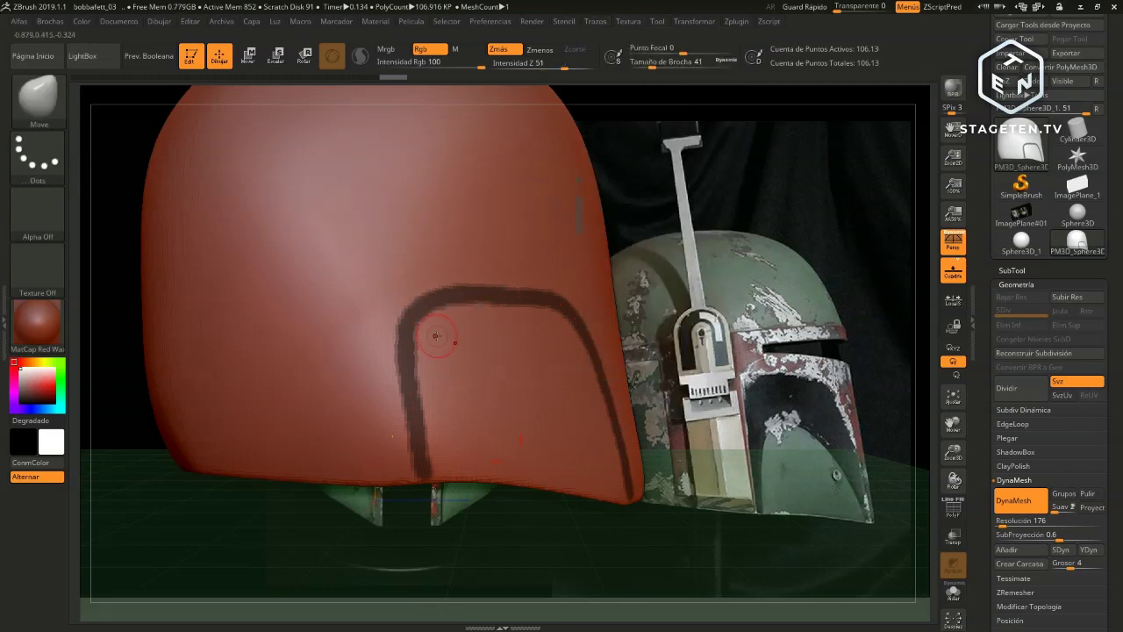
Fill the arch-shaped cheek panel outline solidly with mask, checking it from above
ctrl+click(445, 331)
mouse_move(444, 323)
ctrl+mouse_down()
mouse_move(577, 349)
mouse_move(600, 400)
ctrl+mouse_up()
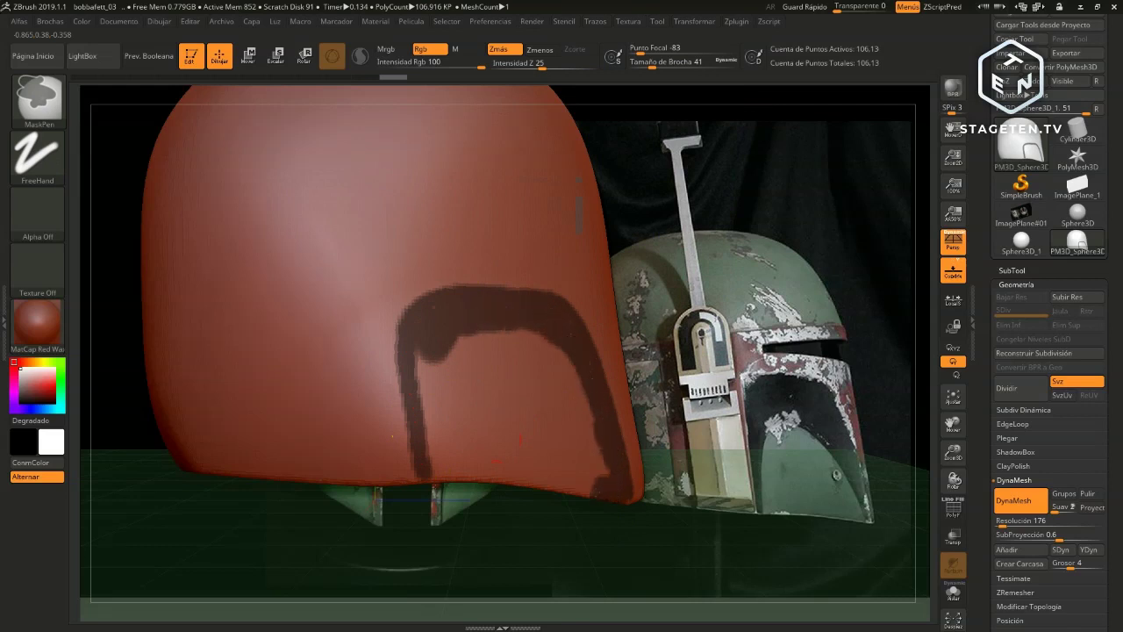
mouse_move(605, 483)
ctrl+mouse_down()
mouse_move(478, 474)
mouse_move(539, 472)
ctrl+mouse_up()
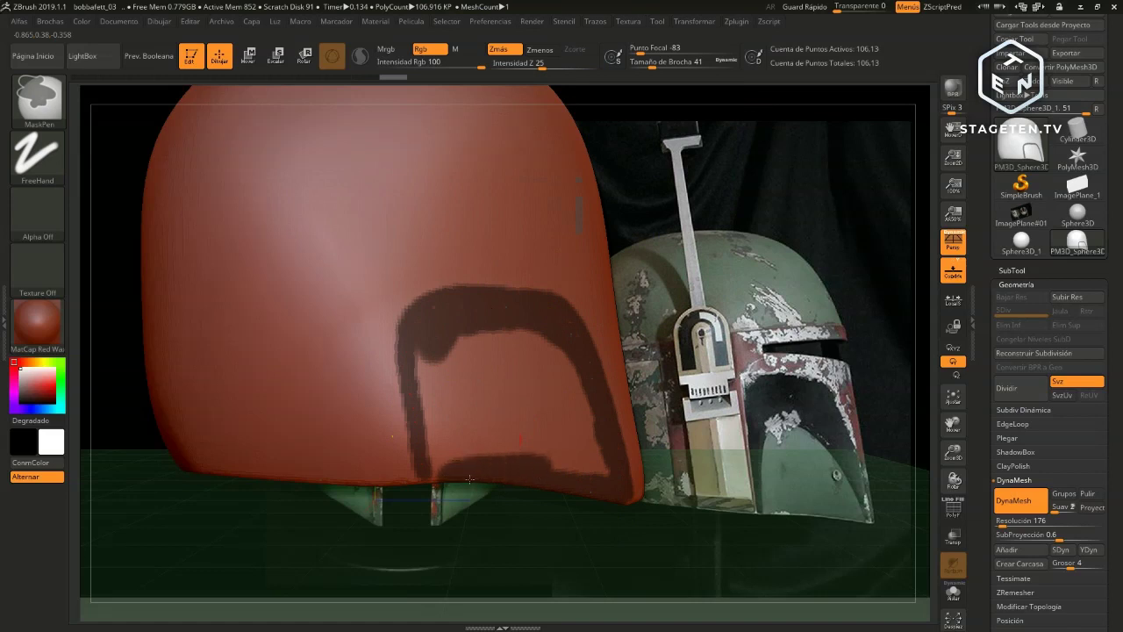
mouse_move(430, 344)
ctrl+mouse_down()
mouse_move(437, 457)
mouse_move(529, 458)
mouse_move(587, 475)
mouse_move(560, 358)
mouse_move(479, 339)
ctrl+mouse_up()
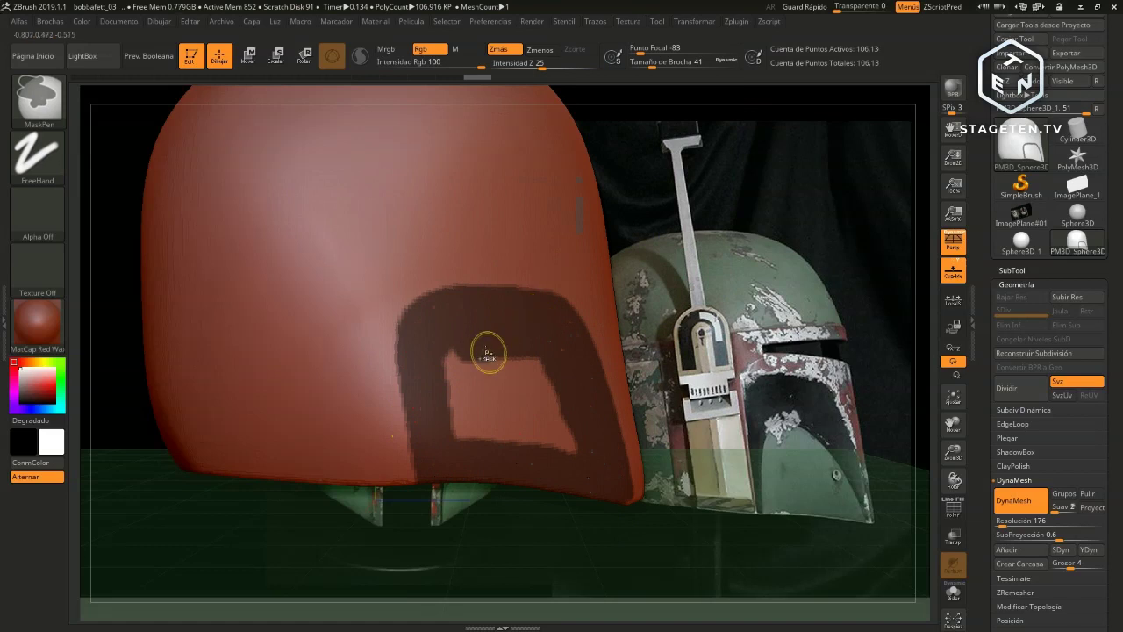
mouse_move(465, 356)
ctrl+mouse_down()
mouse_move(470, 430)
mouse_move(496, 364)
mouse_move(568, 443)
ctrl+mouse_up()
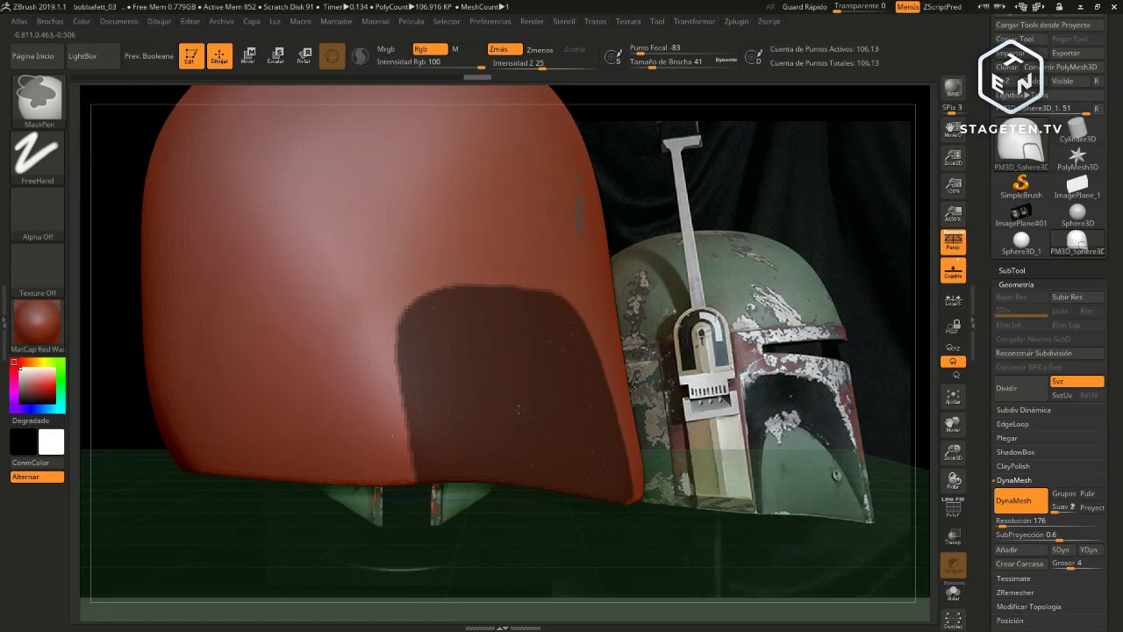
mouse_move(518, 408)
mouse_down()
mouse_move(750, 346)
mouse_move(608, 576)
mouse_up()
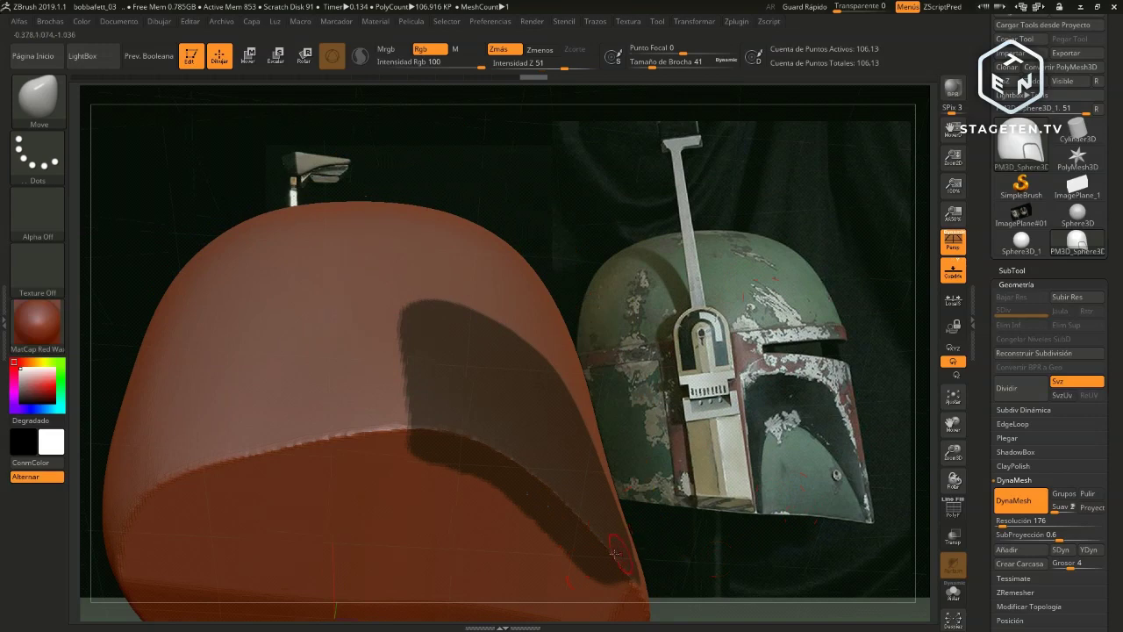
mouse_move(811, 310)
mouse_down()
mouse_move(730, 433)
mouse_move(736, 396)
mouse_move(633, 575)
mouse_up()
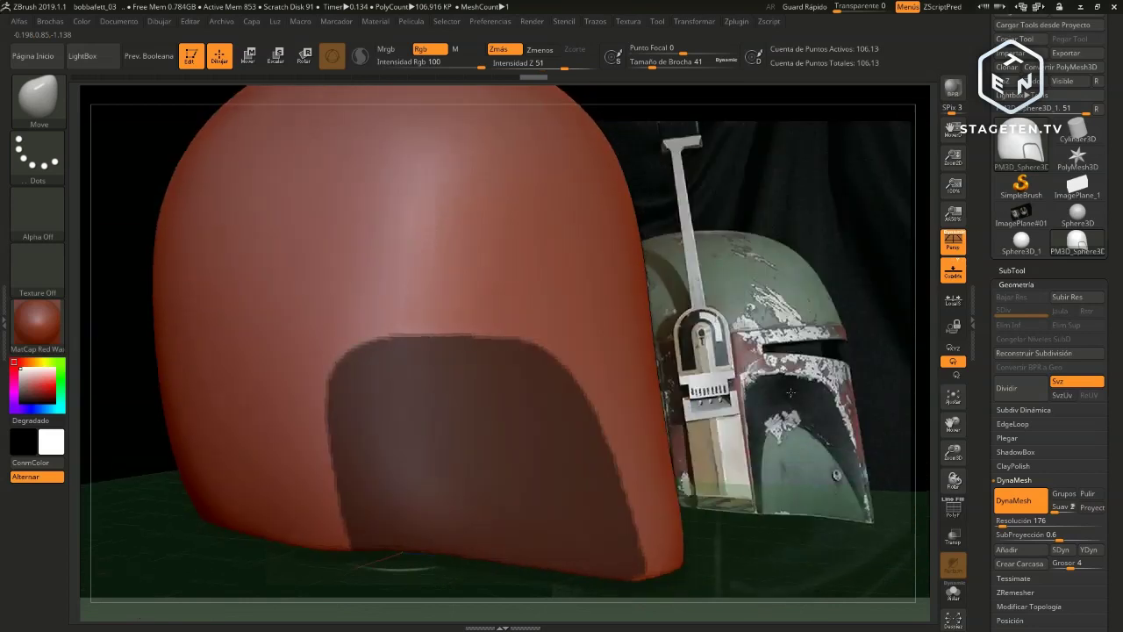
Invert the mask so only the cheek panel stays editable
key(ctrl)
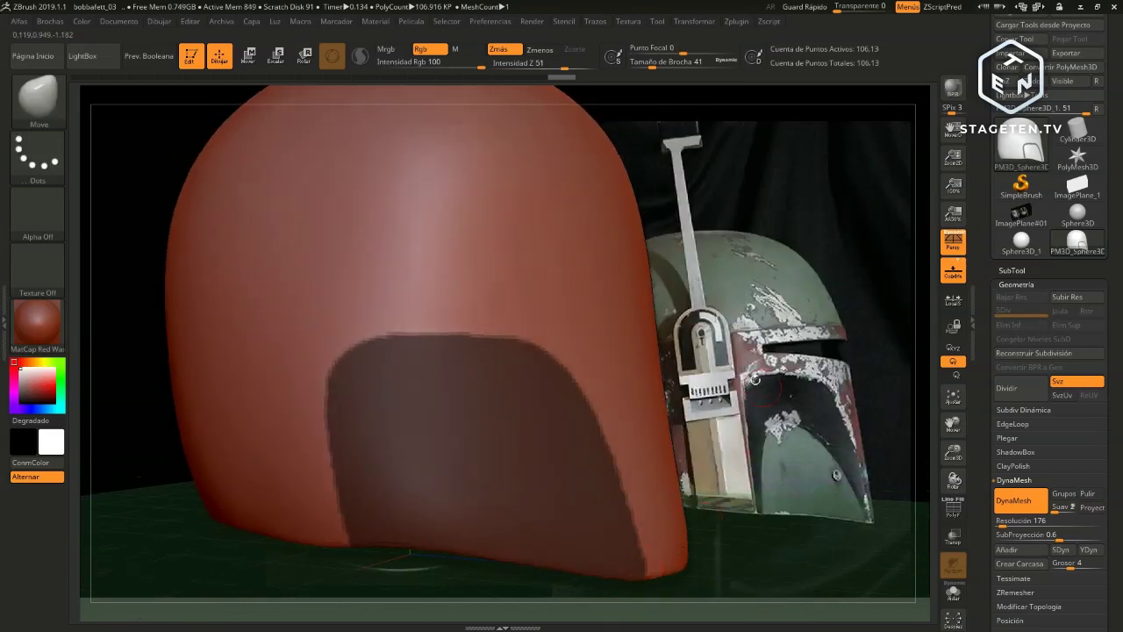
drag(767, 398, 777, 408)
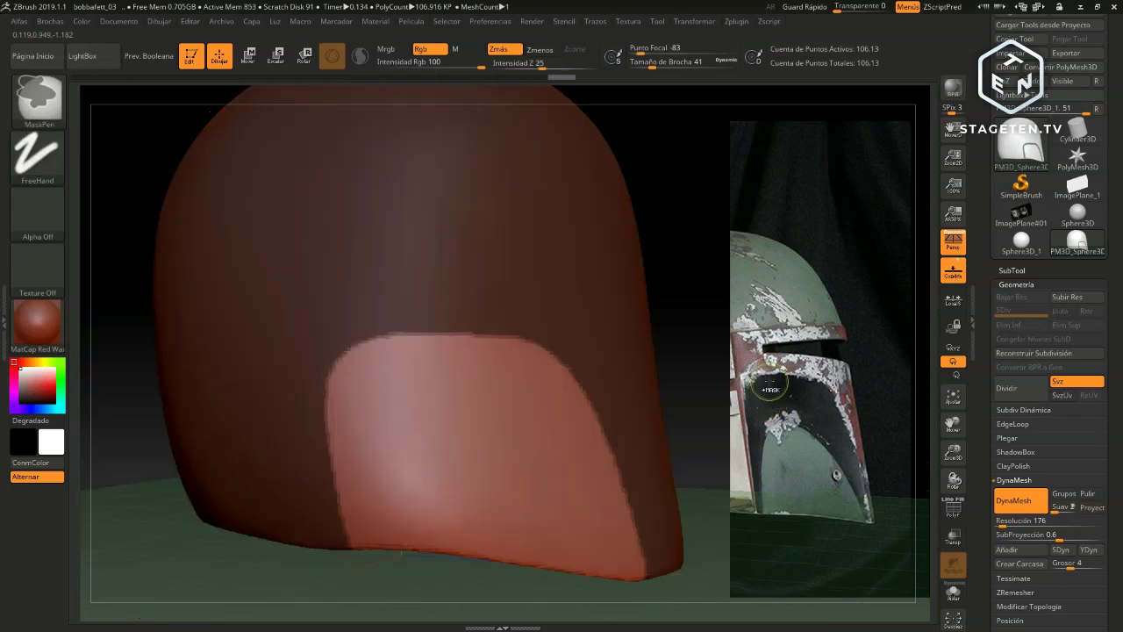
ctrl+click(757, 399)
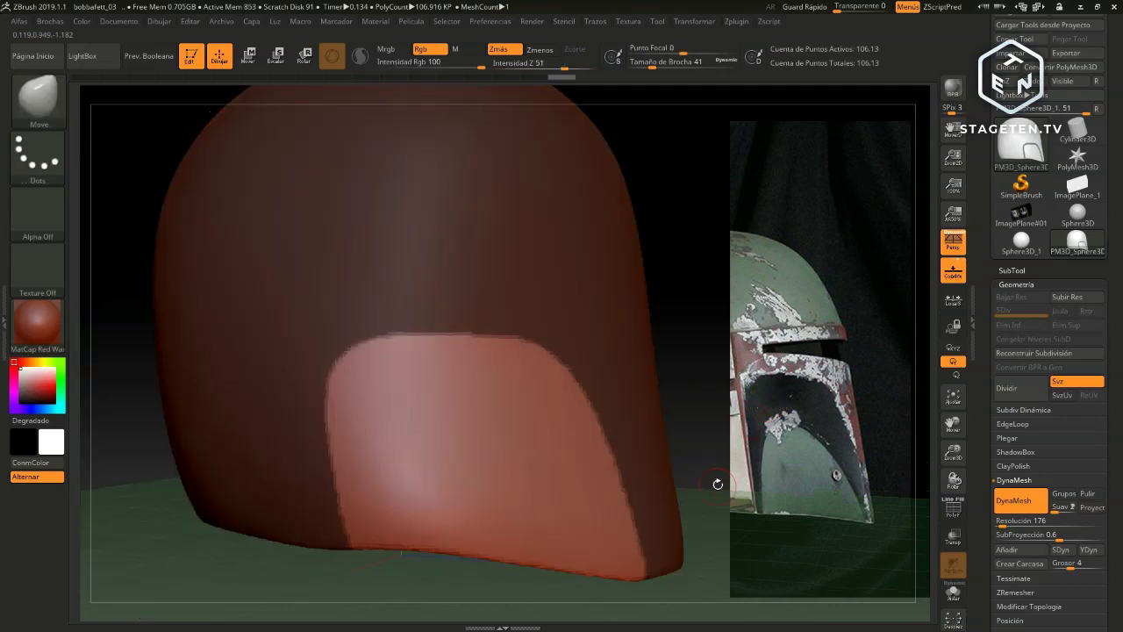
click(38, 101)
Select ClayBuildup with Draw Size 101 and Focal Shift -35
click(177, 114)
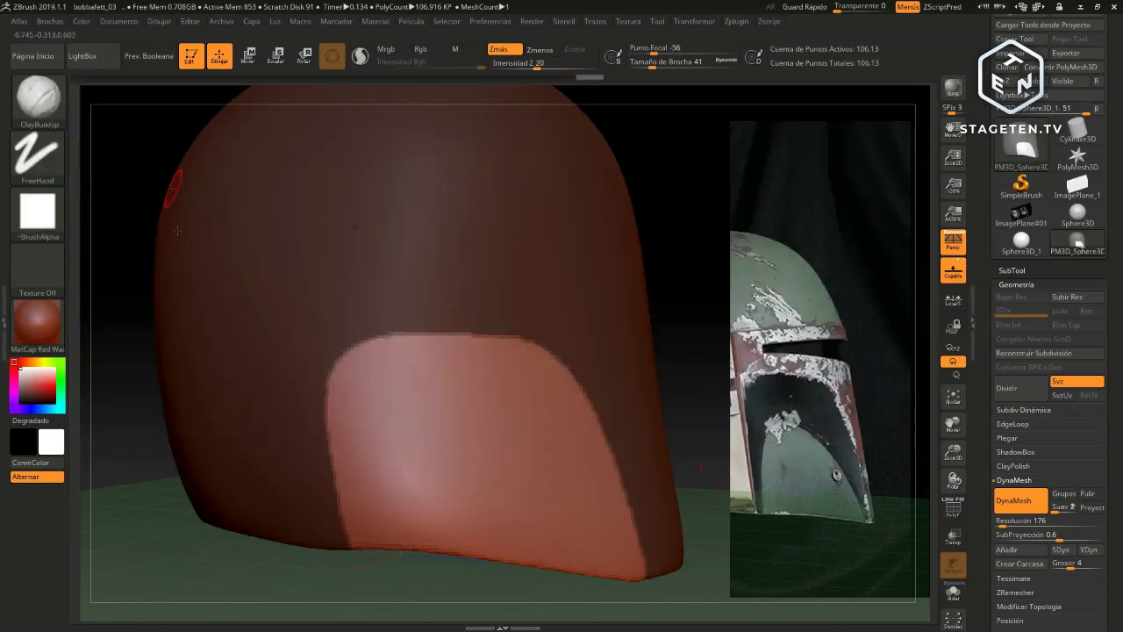
key(s)
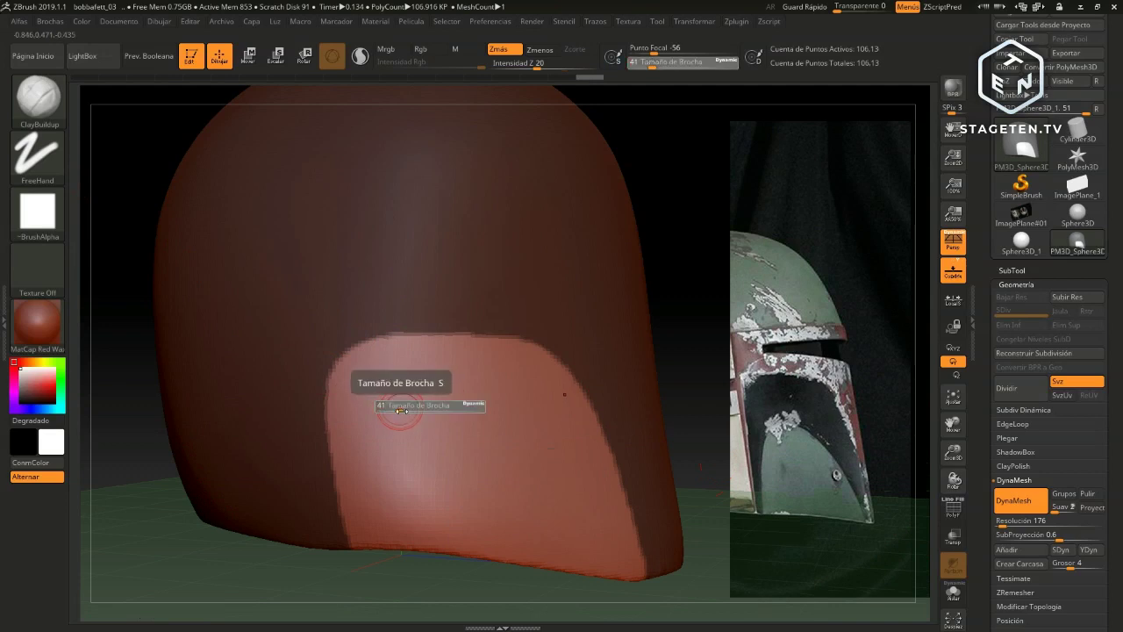
drag(401, 404, 415, 403)
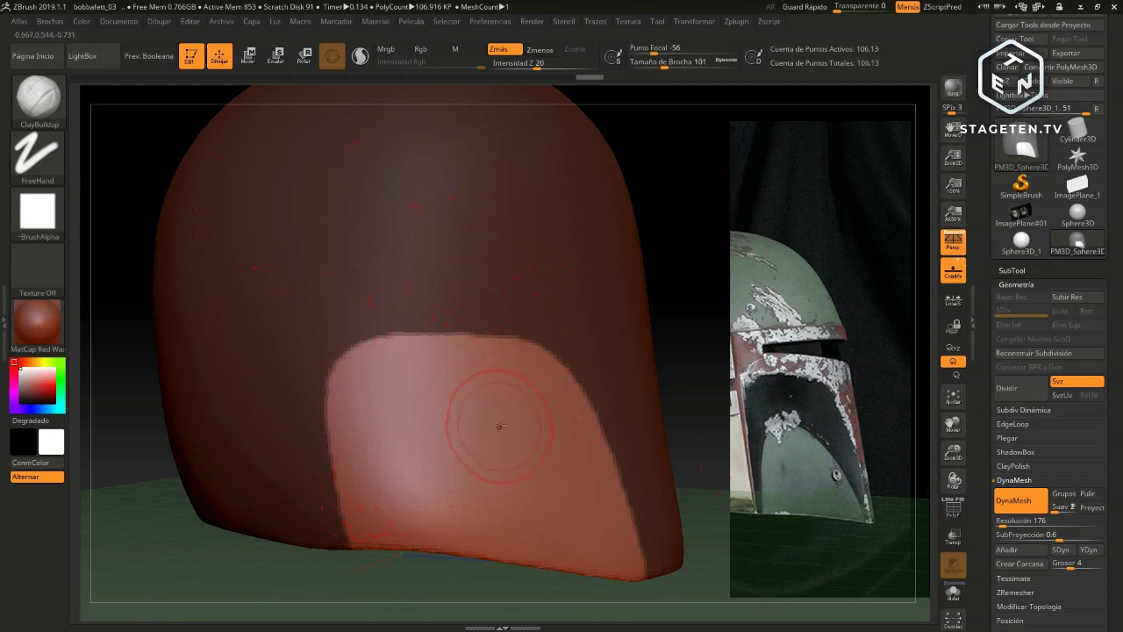
drag(654, 54, 667, 54)
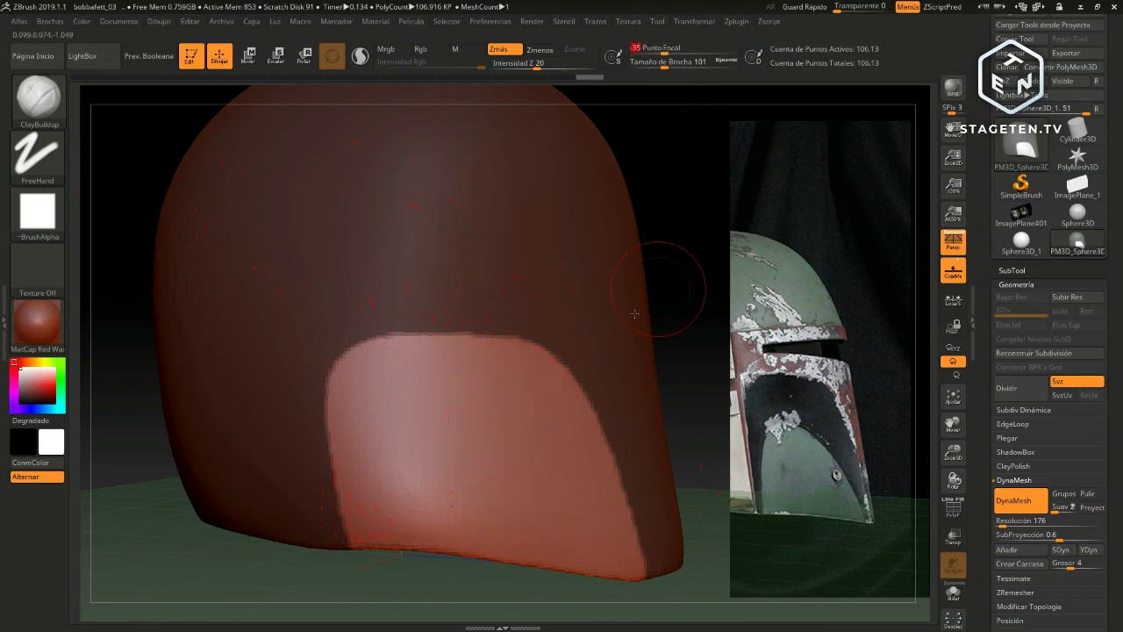
drag(442, 407, 444, 404)
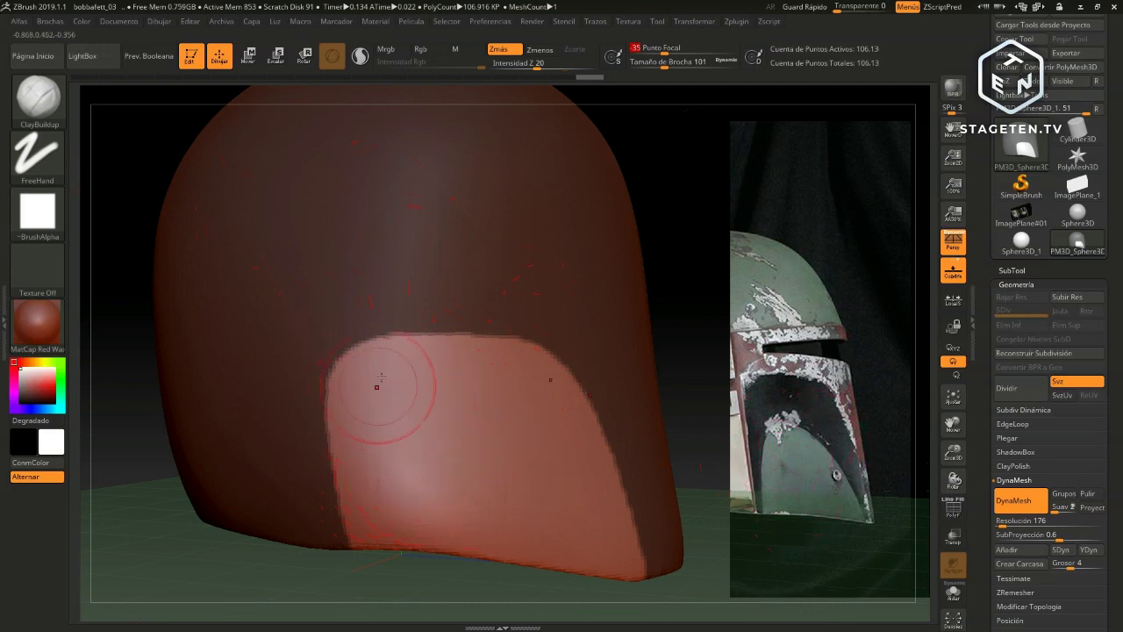
Sculpt clay over the unmasked side panel, smoothing away stray groove marks
mouse_move(372, 375)
mouse_down()
mouse_move(365, 398)
mouse_move(394, 414)
mouse_up()
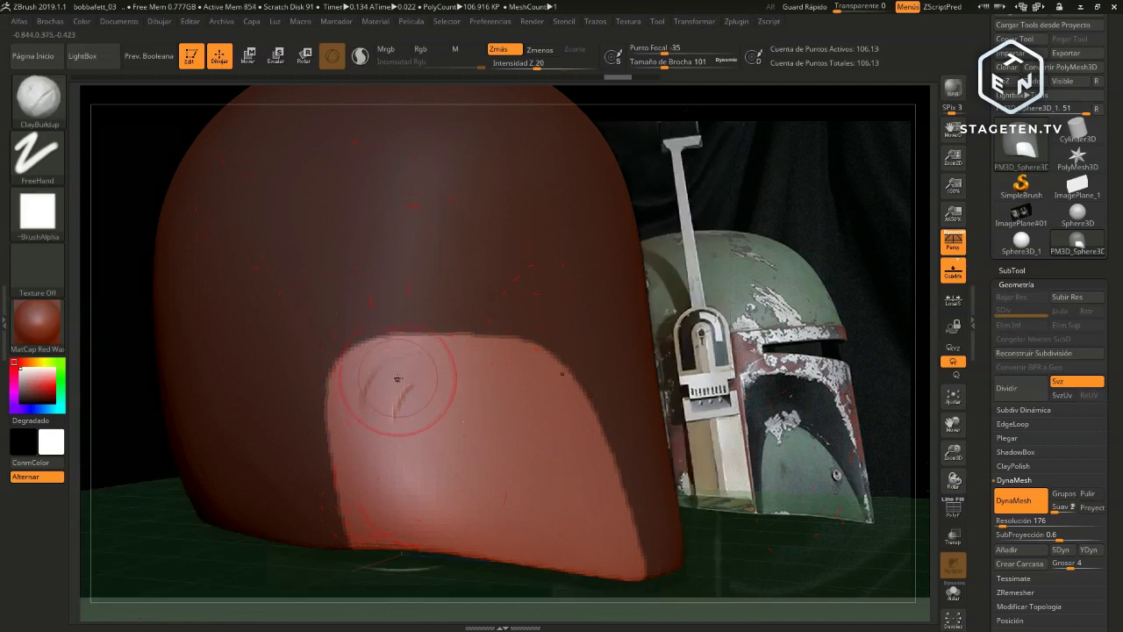
key(ctrl)
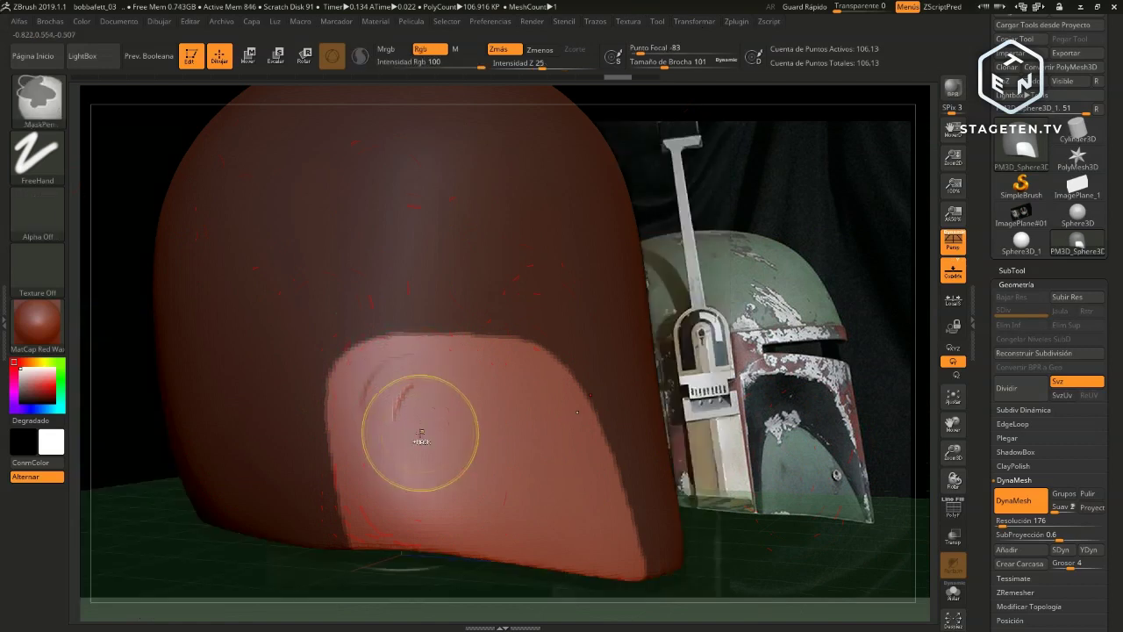
key(ctrl)
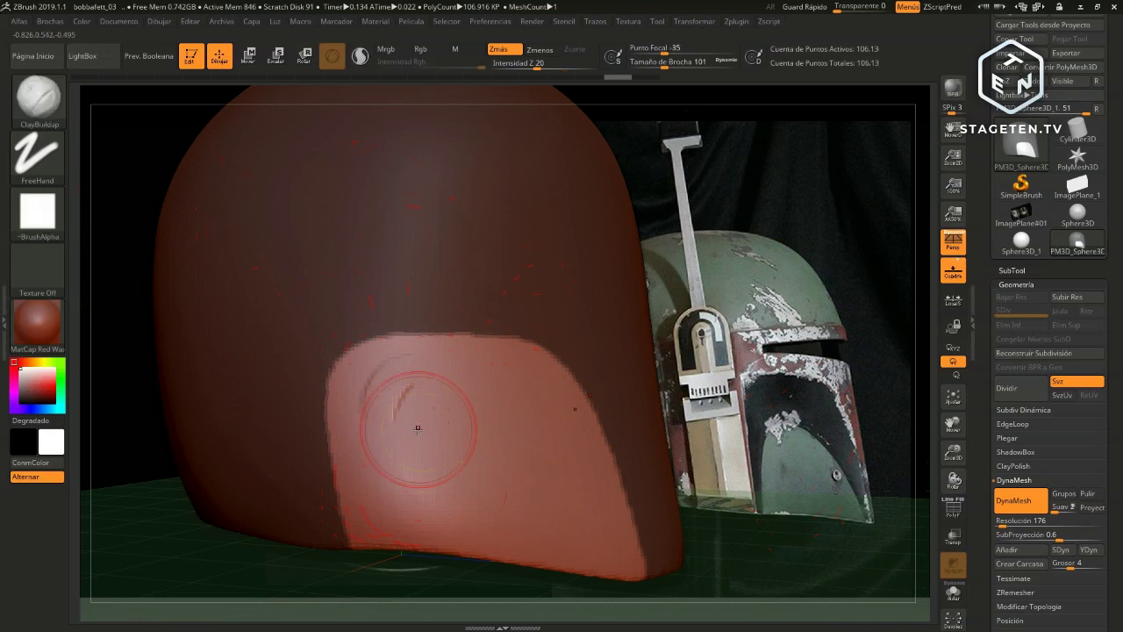
shift+drag(401, 422, 420, 421)
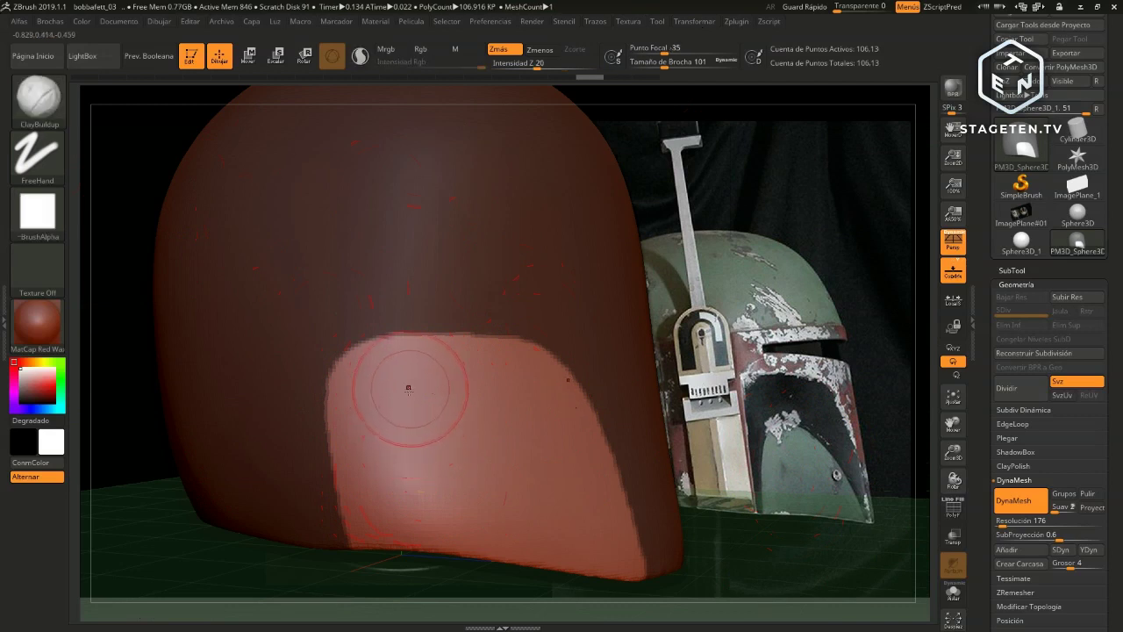
mouse_move(409, 371)
mouse_down()
mouse_move(386, 386)
mouse_move(356, 376)
mouse_move(444, 358)
mouse_move(482, 368)
mouse_move(465, 413)
mouse_move(421, 430)
mouse_move(386, 465)
mouse_move(377, 507)
mouse_move(360, 430)
mouse_move(355, 518)
mouse_move(342, 421)
mouse_move(379, 525)
mouse_move(412, 491)
mouse_move(452, 517)
mouse_move(483, 456)
mouse_move(522, 450)
mouse_move(565, 474)
mouse_move(594, 538)
mouse_up()
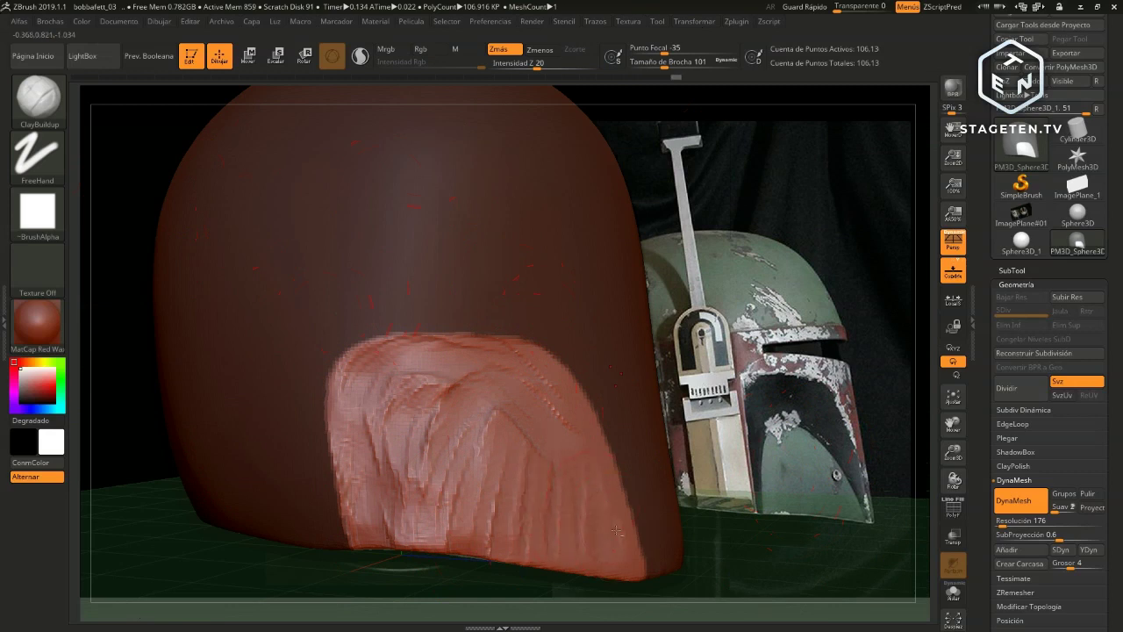
Layer clay across the panel's middle, lower right and inner arch, then smooth it
mouse_move(579, 484)
mouse_down()
mouse_move(518, 456)
mouse_move(439, 478)
mouse_move(412, 438)
mouse_move(467, 426)
mouse_move(408, 518)
mouse_move(508, 422)
mouse_move(549, 518)
mouse_move(415, 418)
mouse_move(408, 509)
mouse_move(504, 412)
mouse_move(535, 456)
mouse_move(450, 362)
mouse_move(399, 404)
mouse_move(421, 359)
mouse_move(561, 448)
mouse_move(580, 503)
mouse_move(465, 500)
mouse_move(517, 517)
mouse_move(421, 439)
mouse_move(427, 512)
mouse_move(522, 492)
mouse_move(399, 526)
mouse_move(400, 412)
mouse_move(364, 421)
mouse_move(421, 351)
mouse_move(535, 386)
mouse_move(584, 448)
mouse_move(617, 566)
mouse_up()
mouse_move(538, 524)
mouse_down()
mouse_move(575, 553)
mouse_move(618, 561)
mouse_move(456, 434)
mouse_move(397, 467)
mouse_move(495, 470)
mouse_up()
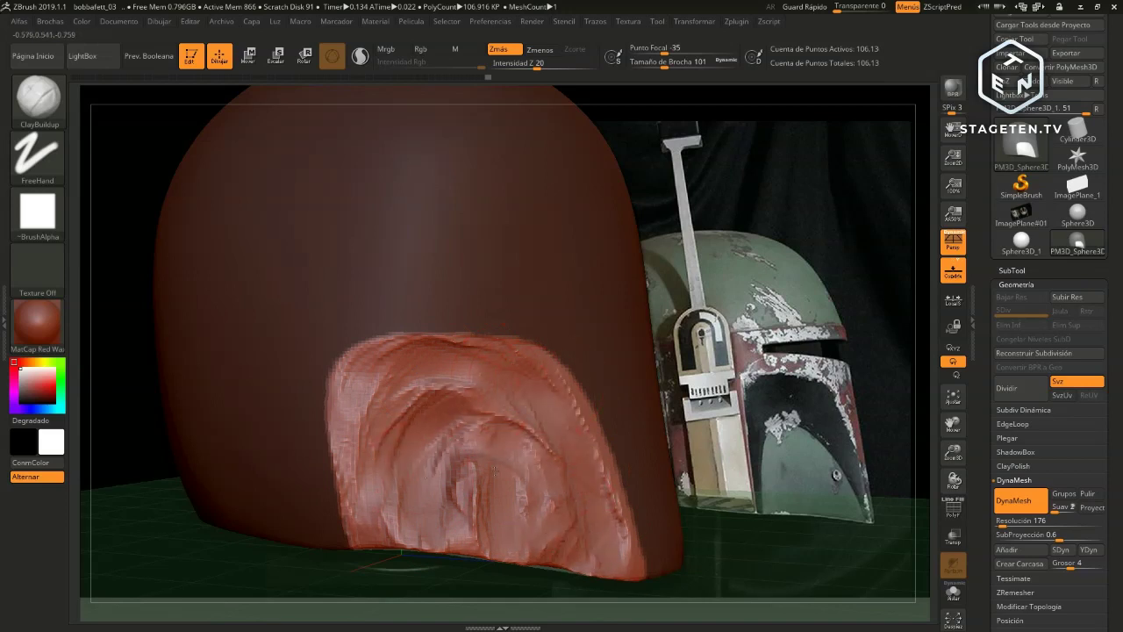
mouse_move(476, 430)
mouse_down()
mouse_move(456, 491)
mouse_move(496, 438)
mouse_move(553, 430)
mouse_move(526, 381)
mouse_move(474, 373)
mouse_move(395, 391)
mouse_move(386, 509)
mouse_move(449, 417)
mouse_move(526, 421)
mouse_move(562, 509)
mouse_move(465, 531)
mouse_move(373, 522)
mouse_move(386, 491)
mouse_up()
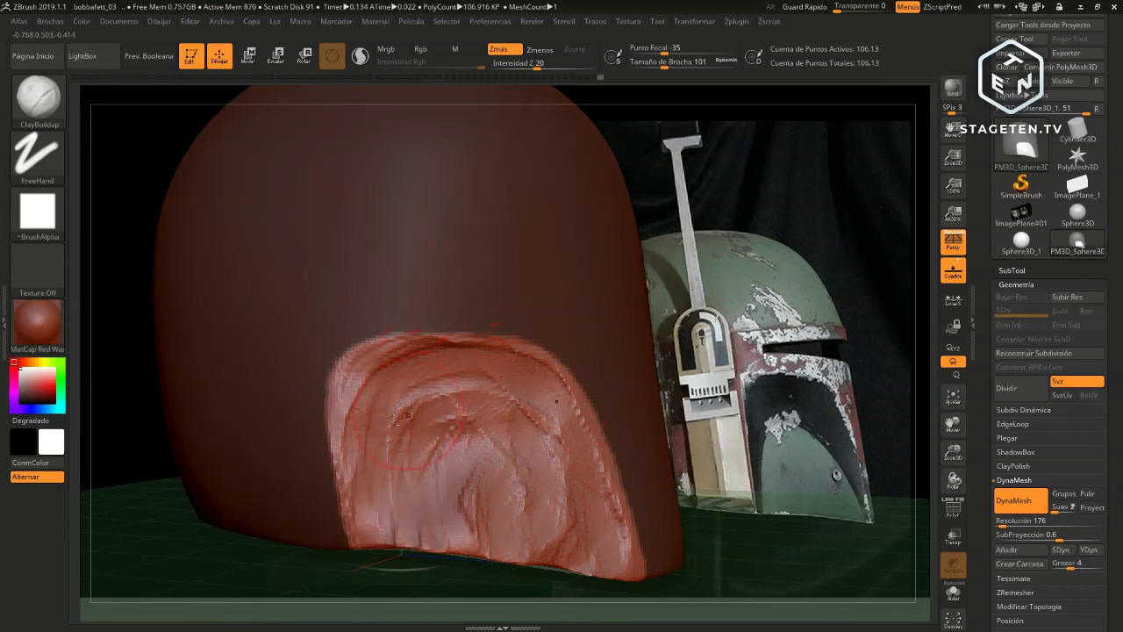
mouse_move(408, 415)
mouse_down()
mouse_move(474, 399)
mouse_move(518, 408)
mouse_move(604, 531)
mouse_up()
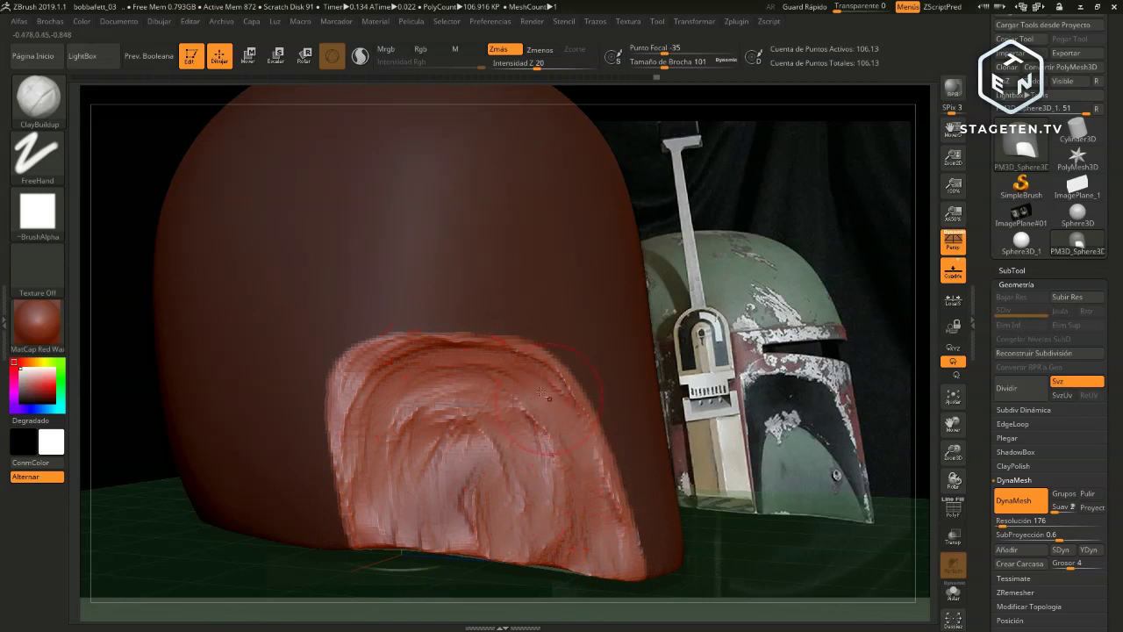
mouse_move(519, 376)
mouse_down()
mouse_move(391, 387)
mouse_move(356, 430)
mouse_move(482, 442)
mouse_up()
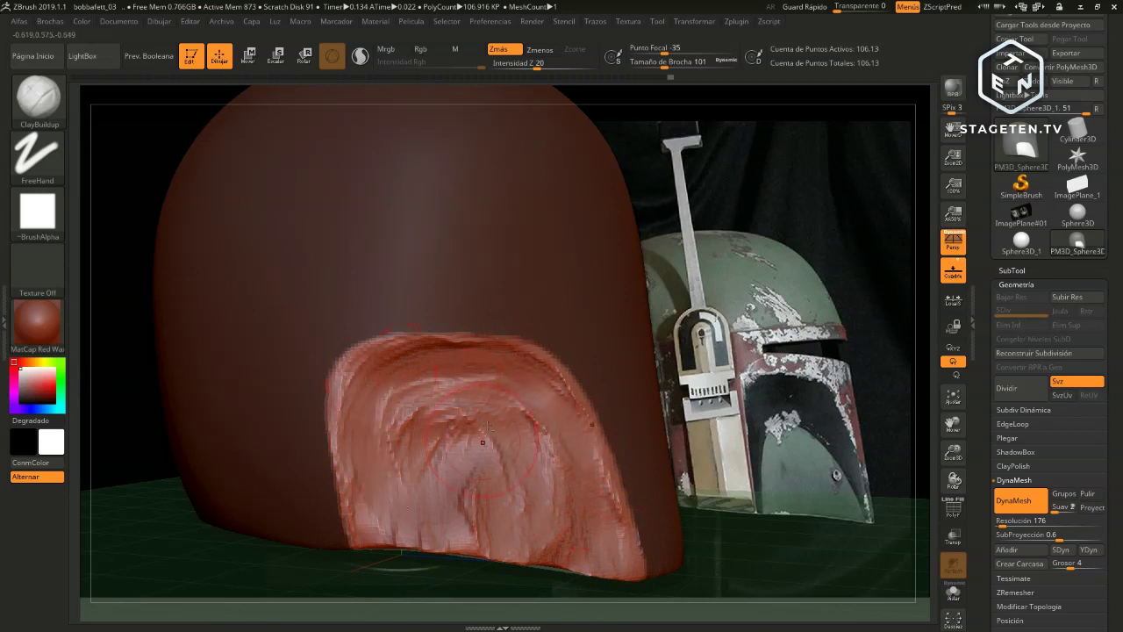
mouse_move(481, 505)
shift+mouse_down()
mouse_move(451, 427)
mouse_move(403, 390)
mouse_move(526, 390)
mouse_move(606, 518)
mouse_move(542, 540)
mouse_move(470, 527)
shift+mouse_up()
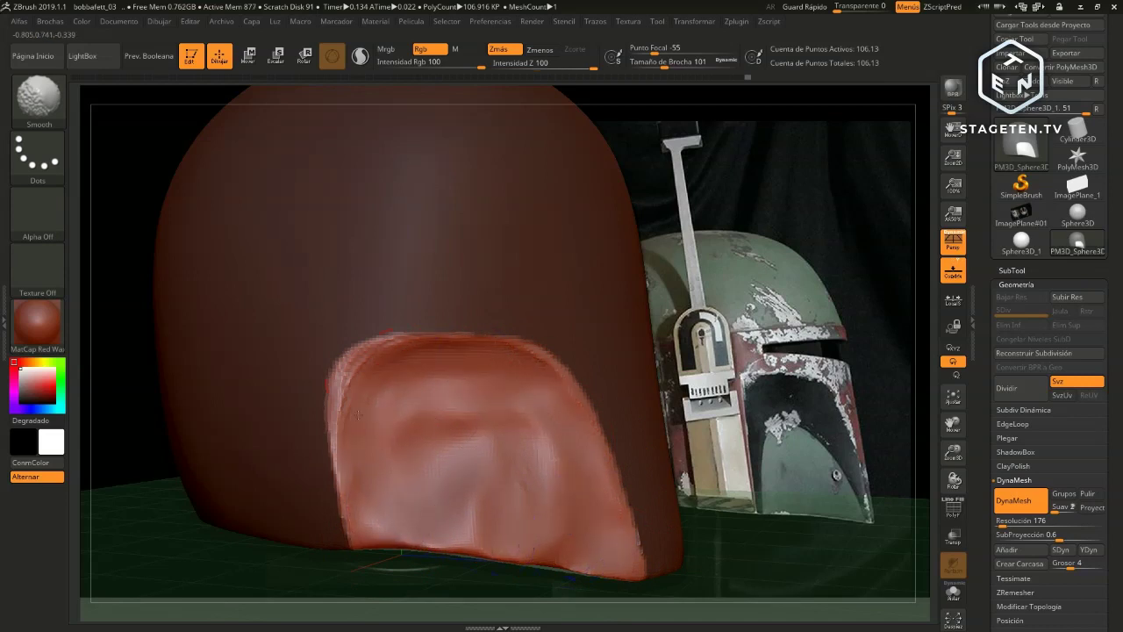
Smooth the panel's upper left and build up clay along its bottom edge
mouse_move(358, 414)
shift+mouse_down()
mouse_move(459, 371)
mouse_move(430, 440)
shift+mouse_up()
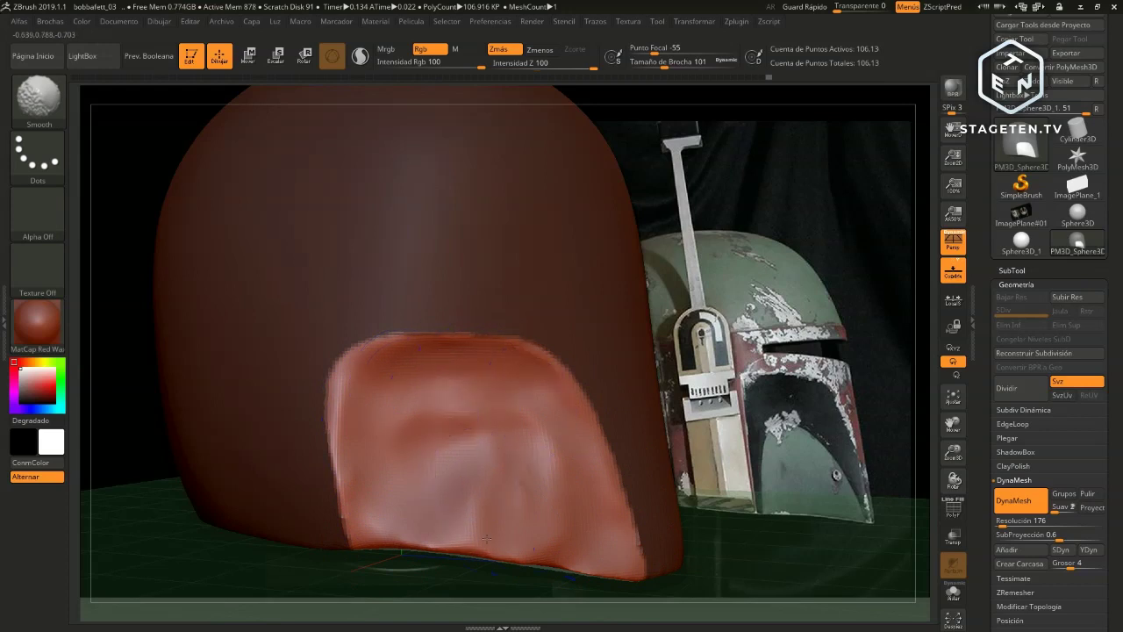
shift+drag(486, 537, 344, 544)
mouse_move(474, 541)
mouse_down()
mouse_move(561, 561)
mouse_move(412, 544)
mouse_up()
drag(498, 539, 606, 568)
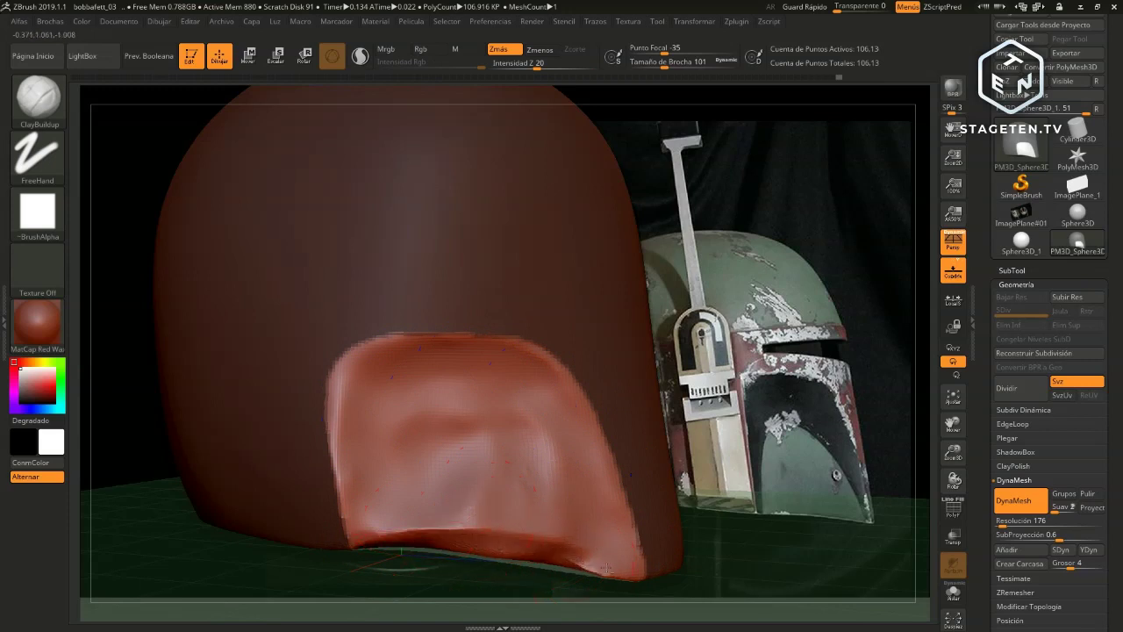
mouse_move(512, 526)
mouse_down()
mouse_move(386, 536)
mouse_move(467, 514)
mouse_move(491, 529)
mouse_move(459, 491)
mouse_move(404, 515)
mouse_up()
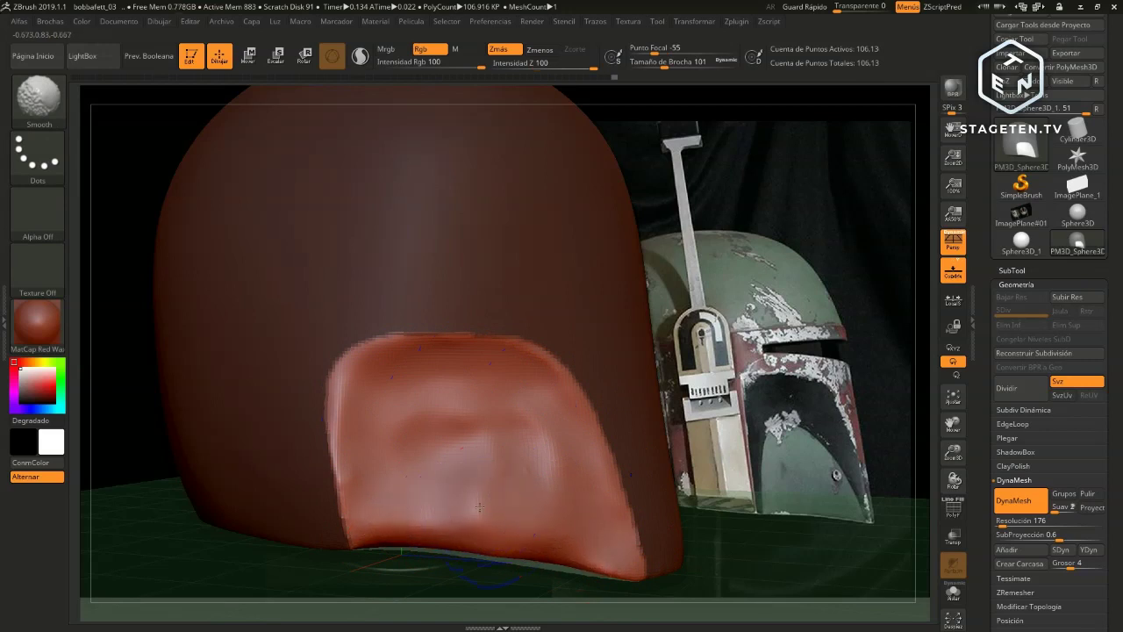
Add arc-shaped, vertical and diagonal clay ridges throughout the cheek panel
drag(465, 450, 419, 513)
mouse_move(412, 448)
mouse_down()
mouse_move(518, 465)
mouse_move(450, 472)
mouse_up()
mouse_move(430, 423)
mouse_down()
mouse_move(405, 531)
mouse_move(445, 509)
mouse_up()
mouse_move(435, 443)
mouse_down()
mouse_move(544, 450)
mouse_move(555, 537)
mouse_up()
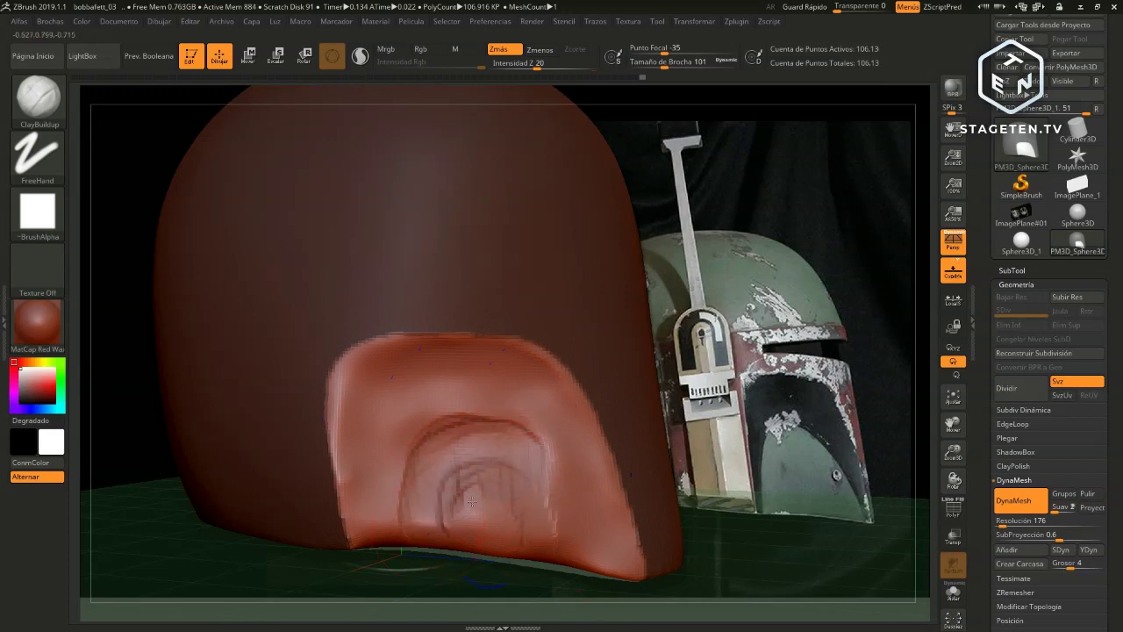
drag(491, 487, 457, 544)
mouse_move(443, 446)
mouse_down()
mouse_move(397, 501)
mouse_move(416, 531)
mouse_up()
drag(406, 442, 497, 419)
mouse_move(500, 465)
mouse_down()
mouse_move(481, 517)
mouse_move(544, 544)
mouse_up()
drag(497, 430, 554, 519)
drag(524, 444, 561, 500)
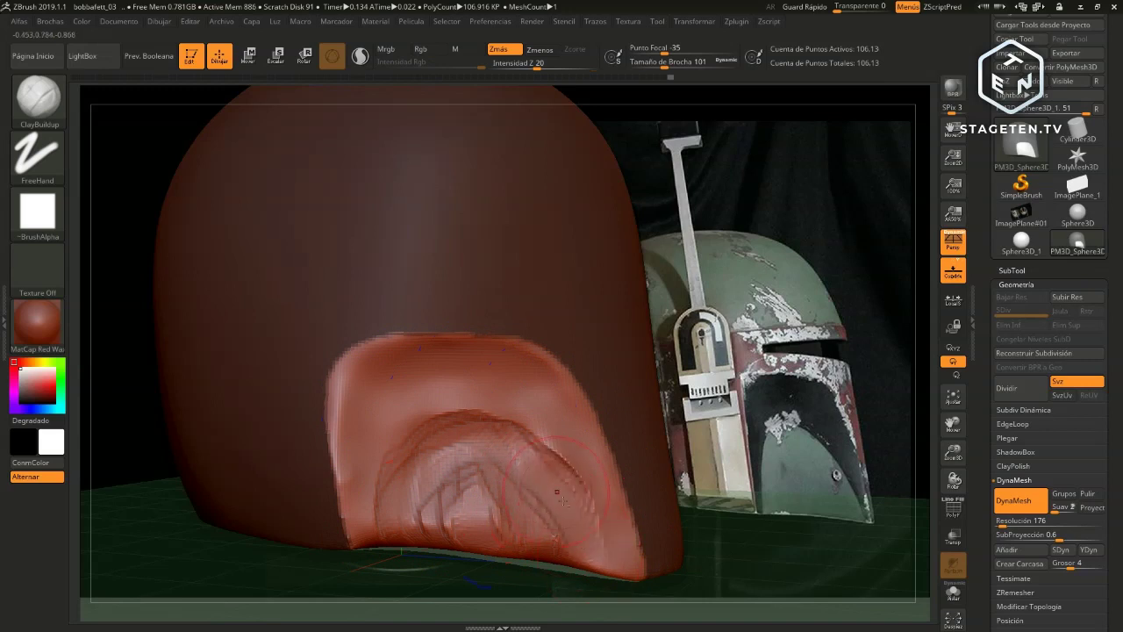
mouse_move(486, 444)
mouse_down()
mouse_move(390, 429)
mouse_move(386, 490)
mouse_move(429, 540)
mouse_up()
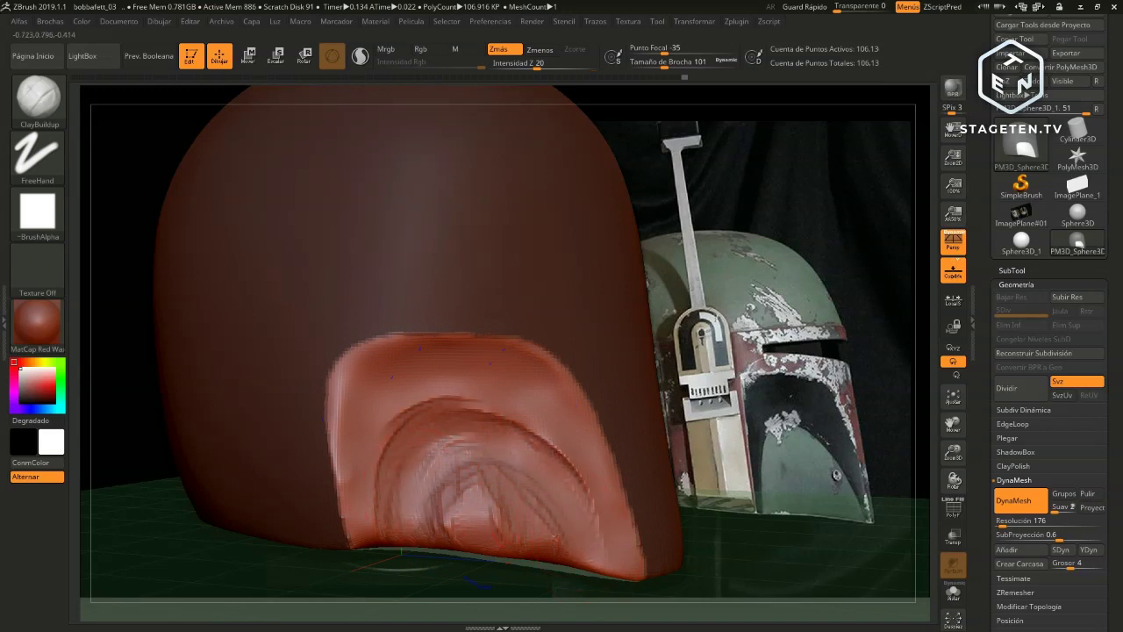
drag(412, 438, 504, 473)
mouse_move(491, 487)
mouse_down()
mouse_move(498, 522)
mouse_move(527, 483)
mouse_move(561, 544)
mouse_up()
Smooth the new ridges across the panel into soft contours
shift+drag(439, 526, 465, 478)
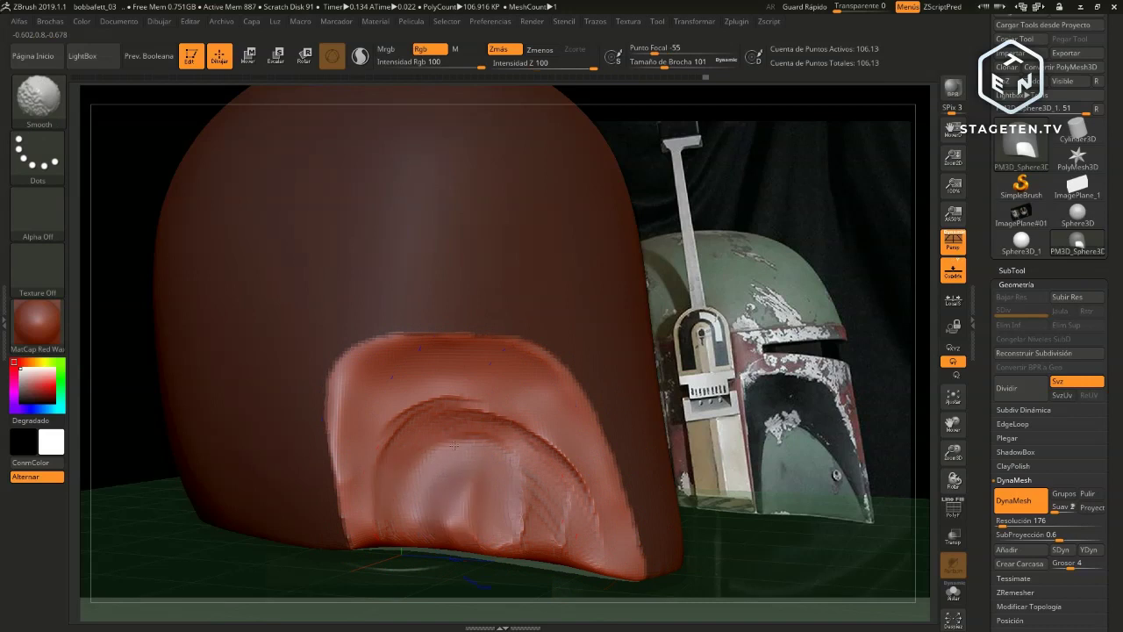
mouse_move(395, 412)
shift+mouse_down()
mouse_move(558, 510)
mouse_move(544, 540)
shift+mouse_up()
mouse_move(428, 533)
shift+mouse_down()
mouse_move(401, 501)
mouse_move(426, 426)
shift+mouse_up()
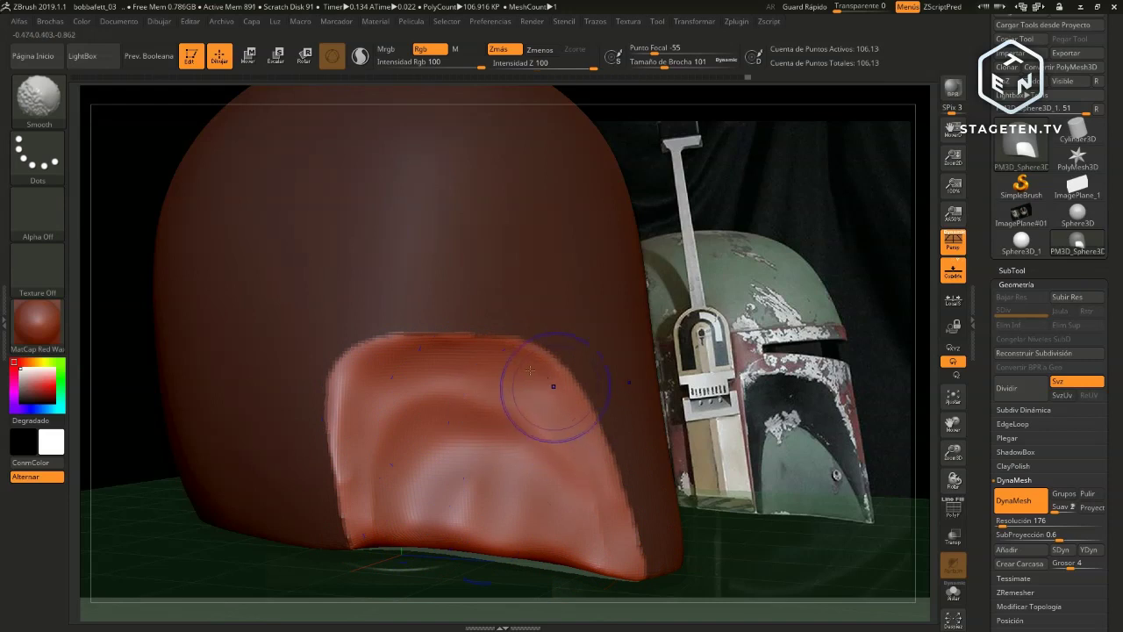
shift+drag(371, 444, 416, 451)
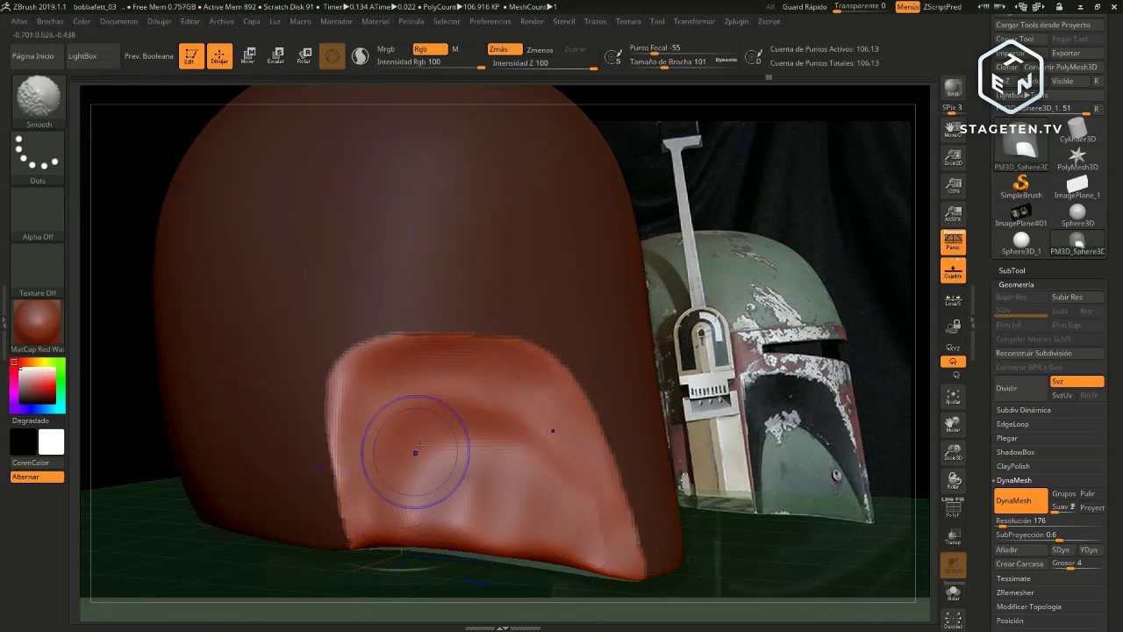
mouse_move(498, 468)
shift+mouse_down()
mouse_move(581, 534)
mouse_move(557, 534)
shift+mouse_up()
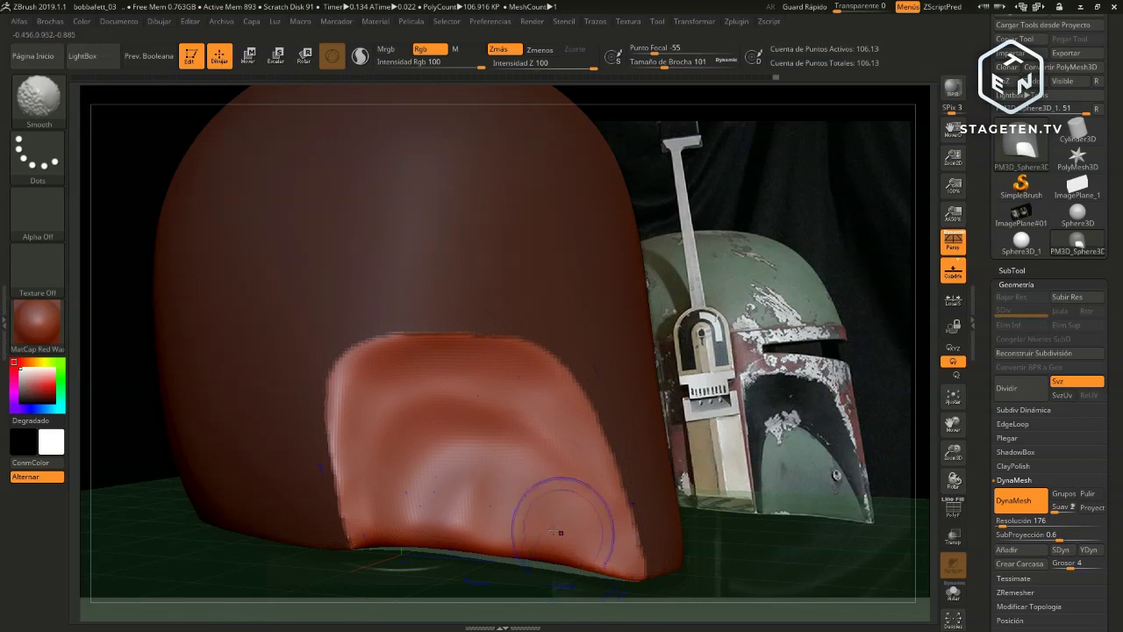
mouse_move(434, 519)
shift+mouse_down()
mouse_move(443, 436)
mouse_move(494, 418)
mouse_move(551, 451)
shift+mouse_up()
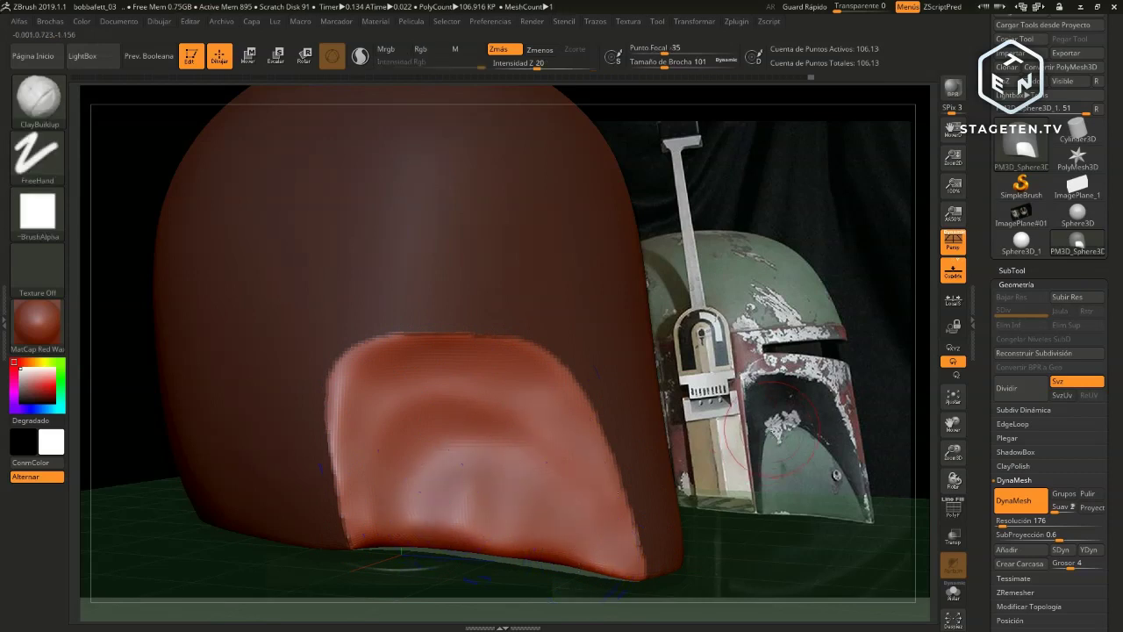
mouse_move(734, 456)
right_down()
mouse_move(739, 435)
mouse_move(733, 449)
right_up()
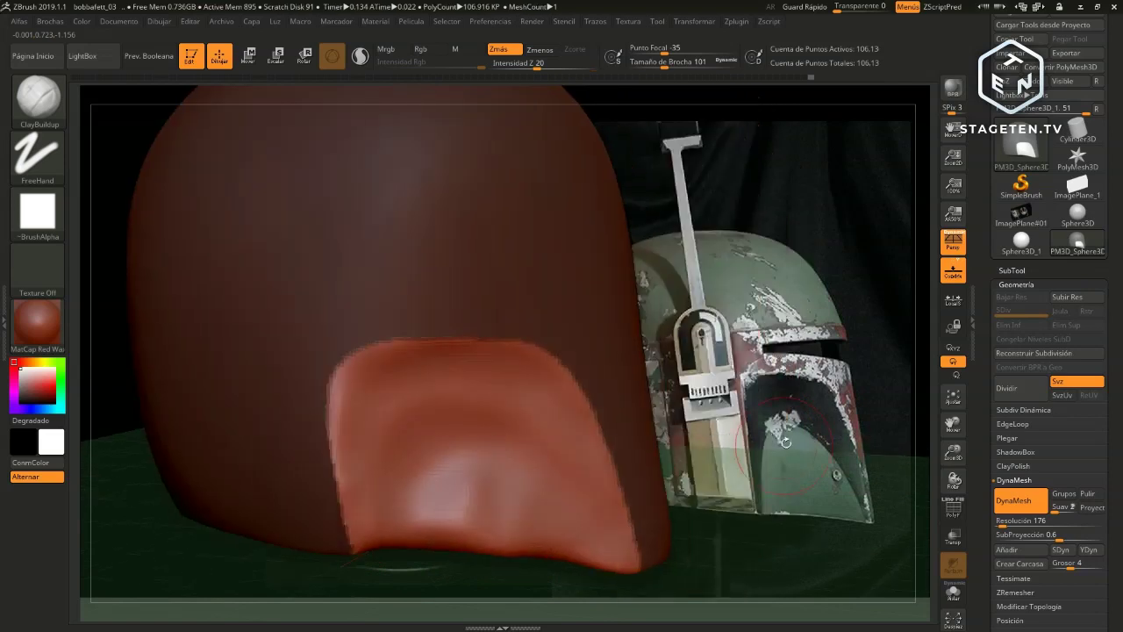
mouse_move(470, 516)
shift+mouse_down()
mouse_move(475, 487)
mouse_move(456, 491)
mouse_move(492, 517)
shift+mouse_up()
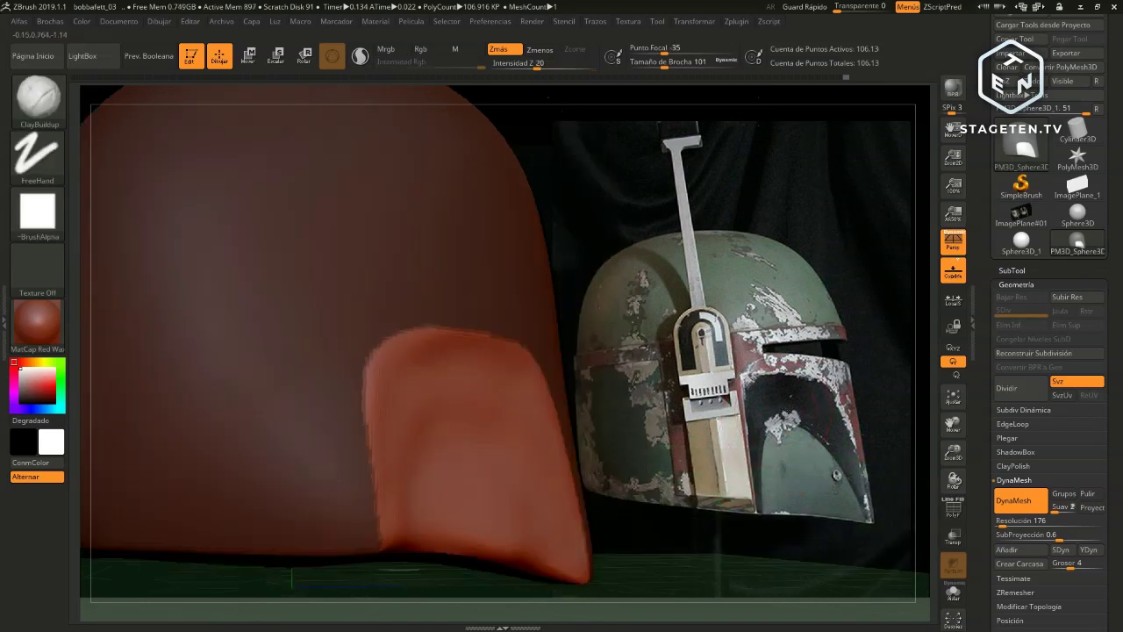
mouse_move(781, 413)
mouse_down()
mouse_move(785, 458)
mouse_move(714, 482)
mouse_up()
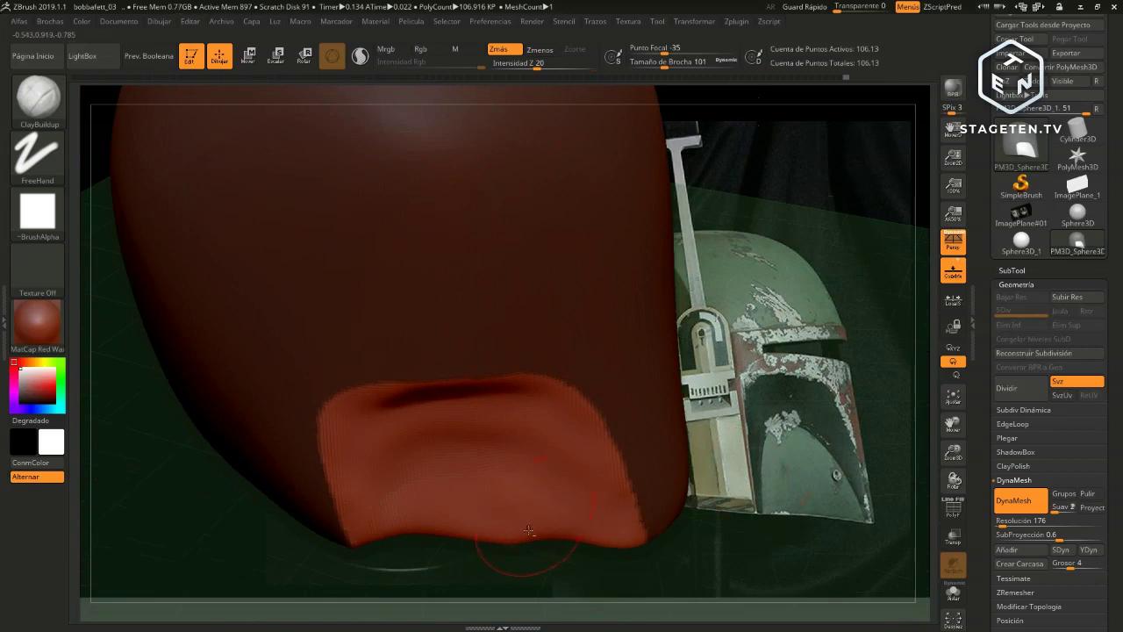
Reshape the cheek panel's lower edge and soften the crease beneath it
mouse_move(528, 530)
mouse_down()
mouse_move(456, 537)
mouse_move(606, 518)
mouse_up()
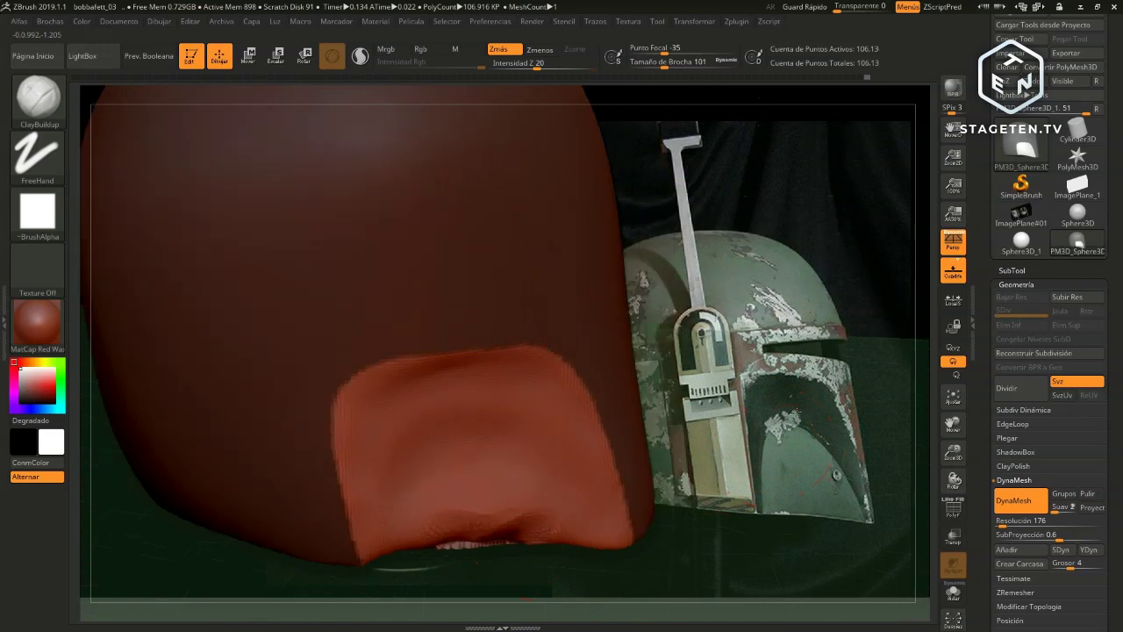
right_drag(780, 441, 497, 544)
key(shift)
shift+drag(497, 544, 492, 546)
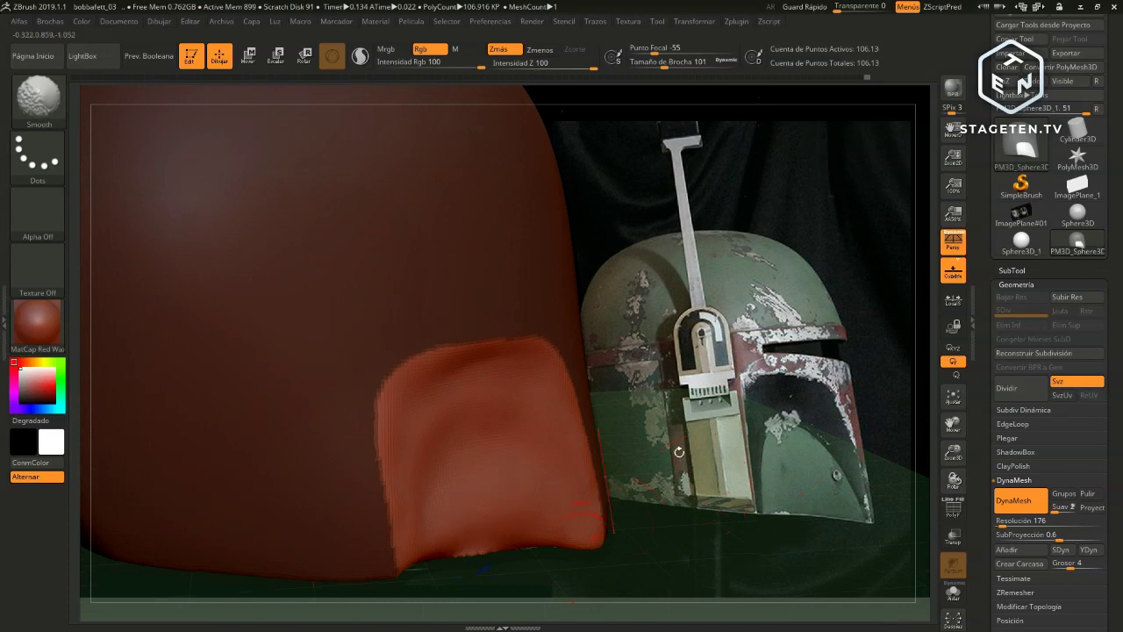
Carve and deepen a recess under the cheek panel, then smooth its folds
right_drag(479, 535, 491, 526)
mouse_move(526, 544)
mouse_down()
mouse_move(510, 501)
mouse_move(473, 478)
mouse_move(429, 478)
mouse_up()
mouse_move(439, 438)
mouse_down()
mouse_move(491, 540)
mouse_move(509, 548)
mouse_up()
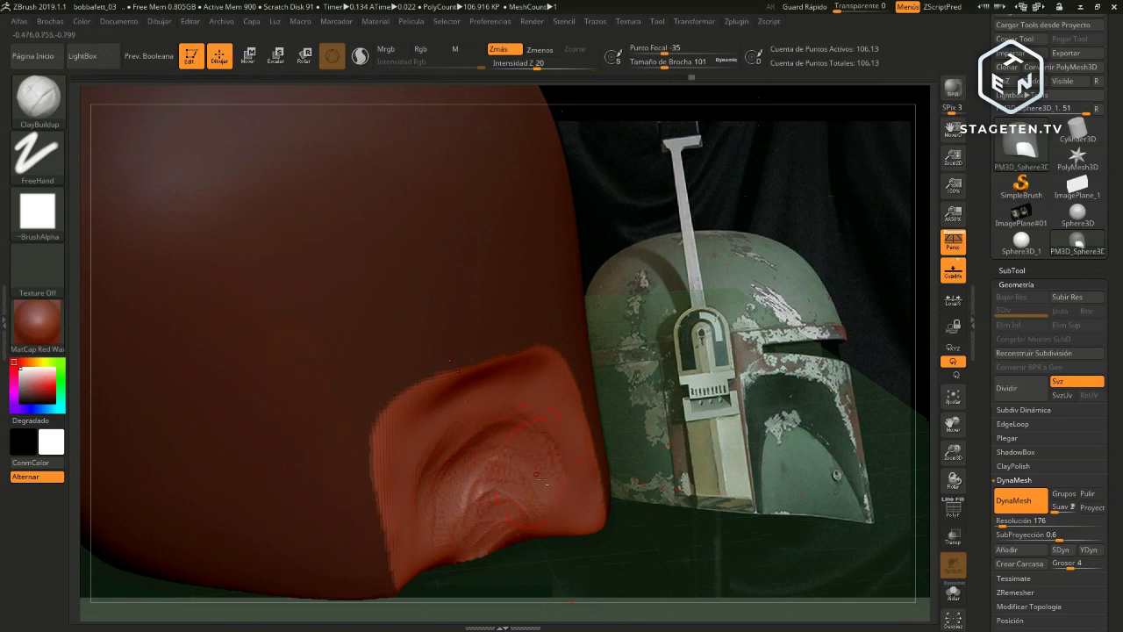
mouse_move(545, 481)
mouse_down()
mouse_move(514, 518)
mouse_move(443, 447)
mouse_move(441, 547)
mouse_up()
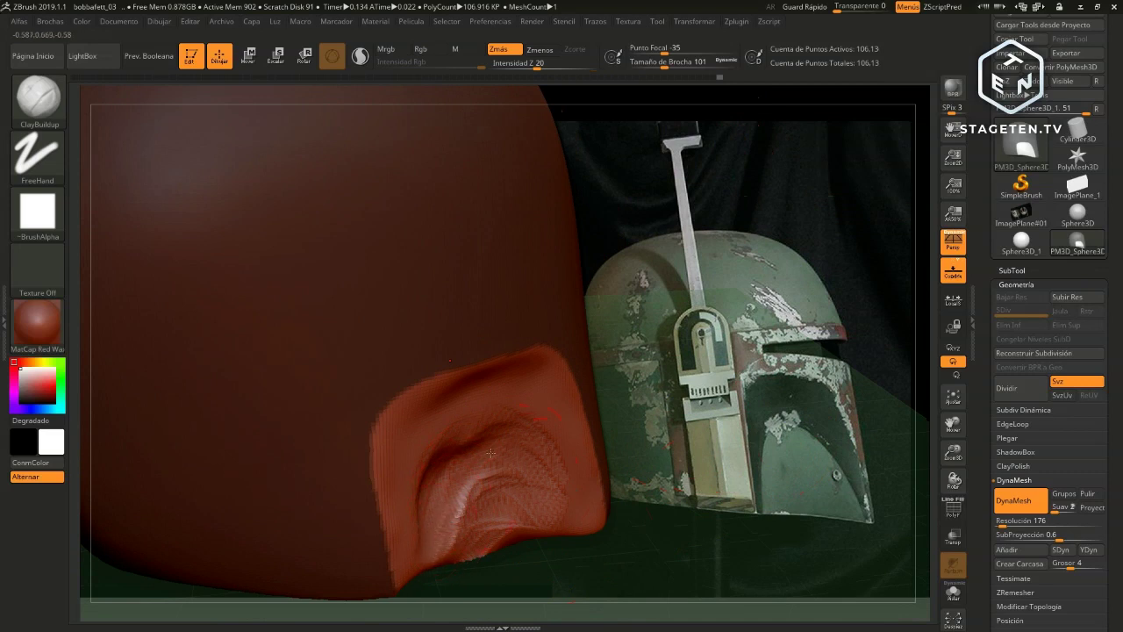
mouse_move(490, 453)
mouse_down()
mouse_move(479, 509)
mouse_move(508, 494)
mouse_move(411, 507)
mouse_move(474, 435)
mouse_up()
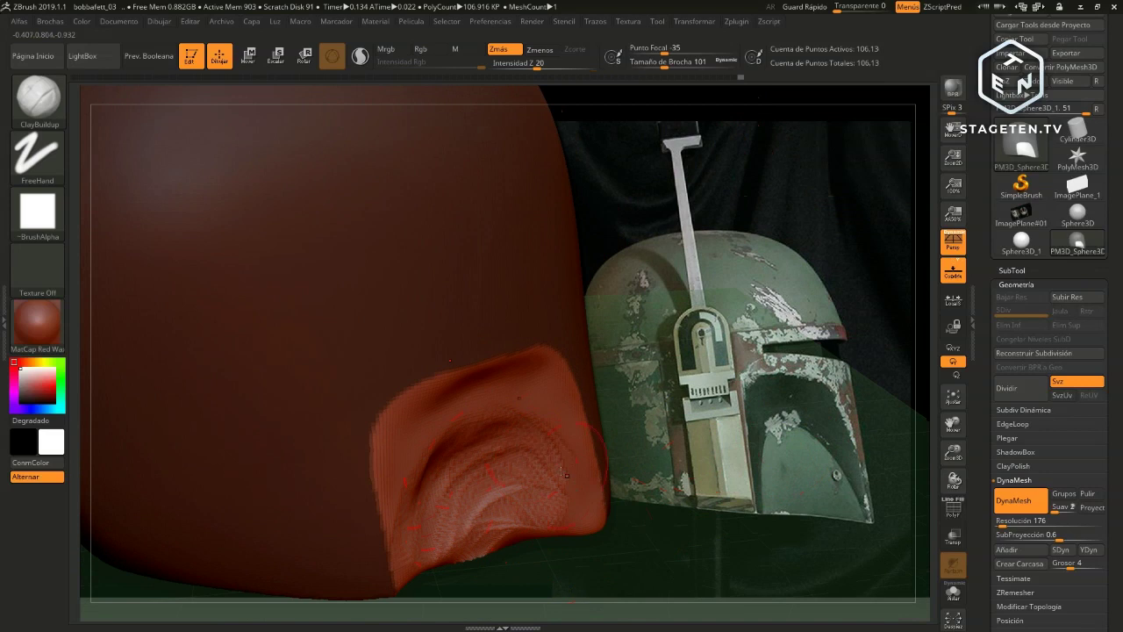
drag(491, 513, 509, 535)
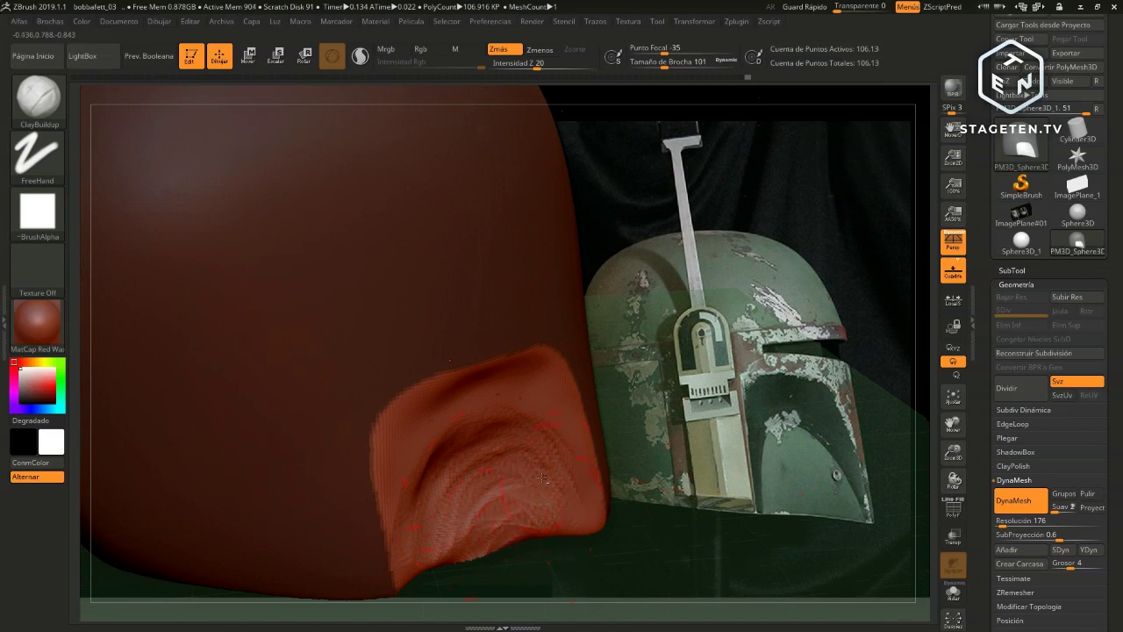
shift+drag(438, 478, 450, 451)
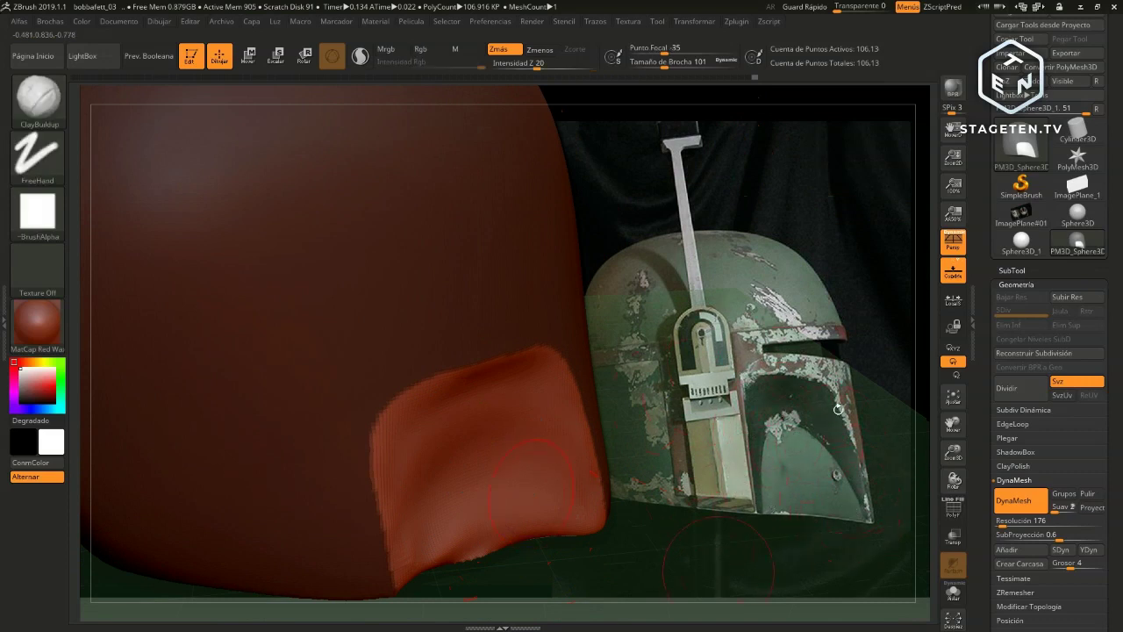
mouse_move(744, 401)
mouse_down()
mouse_move(781, 421)
mouse_move(813, 410)
mouse_move(741, 412)
mouse_up()
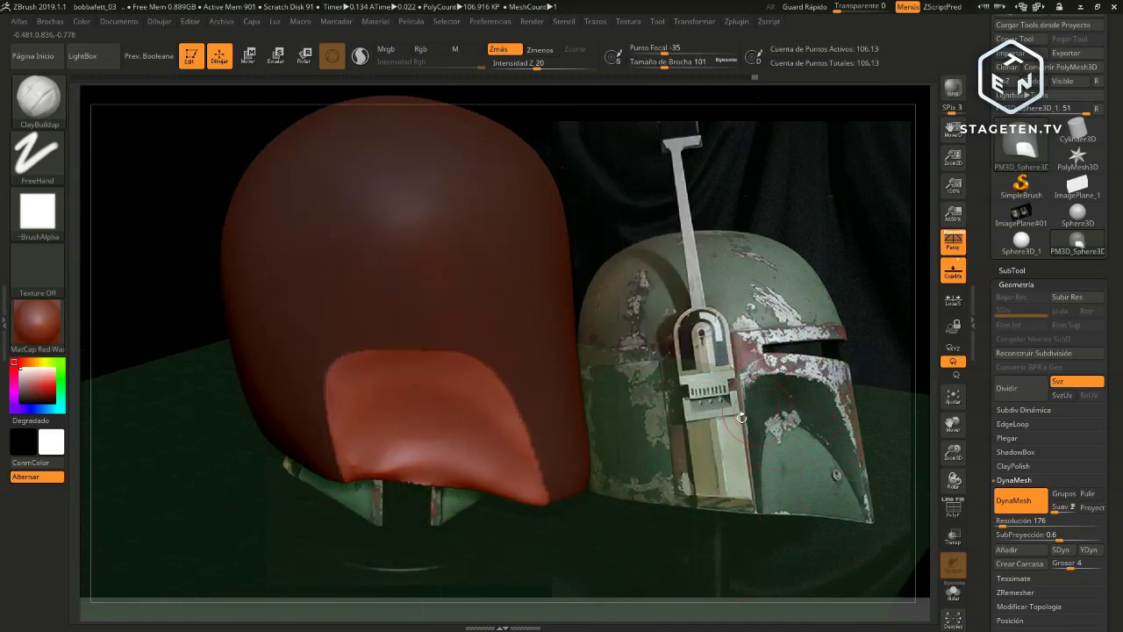
Filter the brush palette to T brushes and pick TrimDynamic
click(45, 110)
key(t)
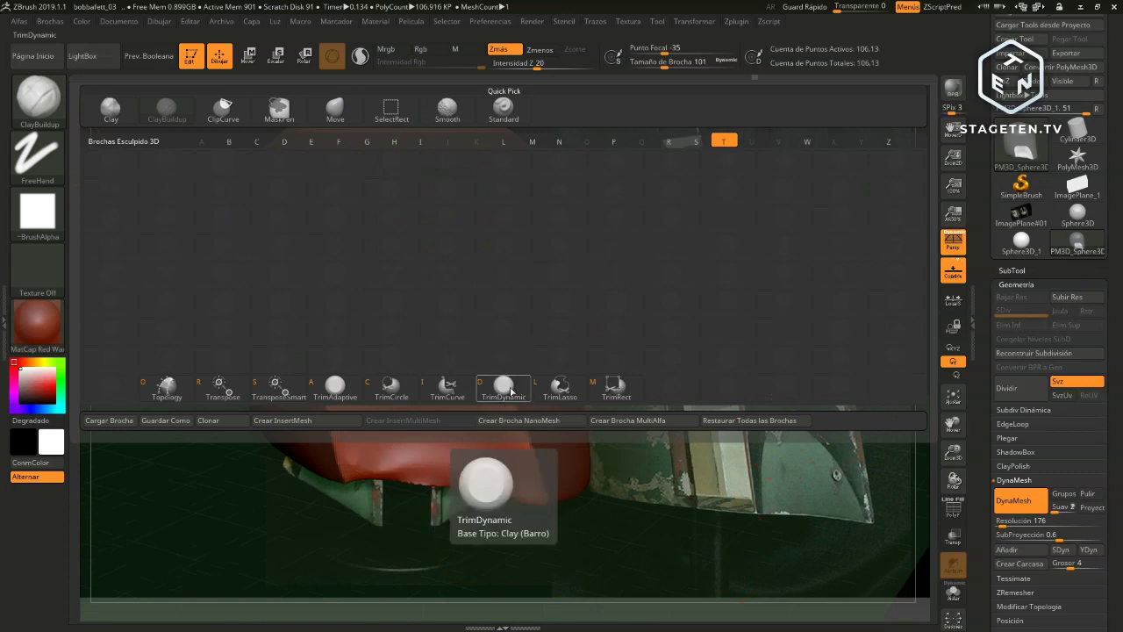
click(506, 389)
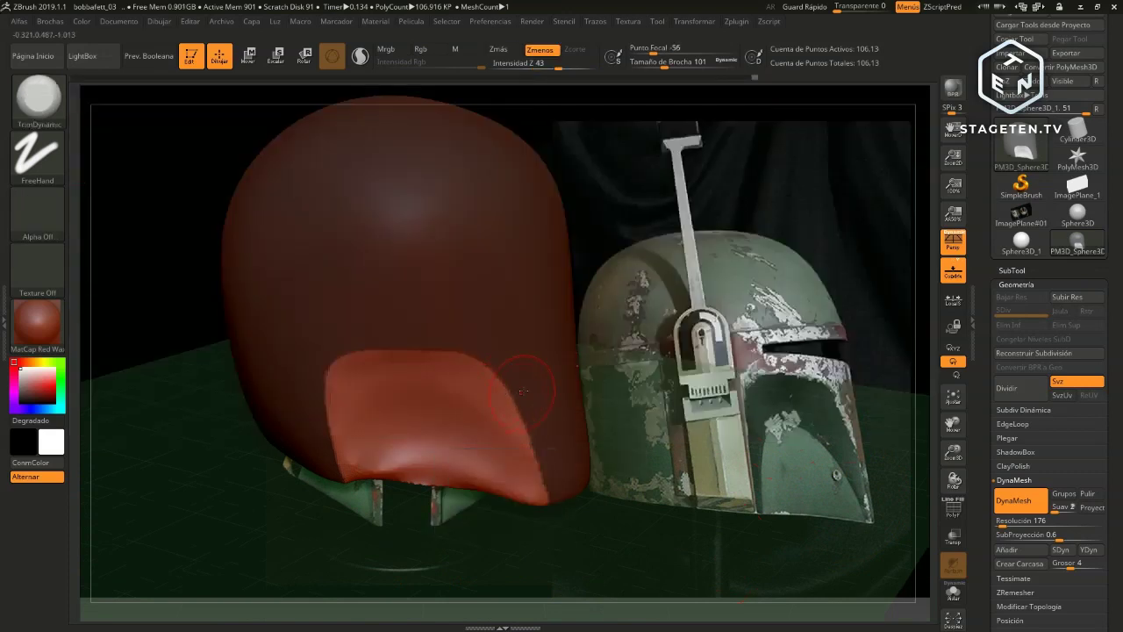
Flatten the cheek panel with TrimDynamic strokes, then smooth the crease on its inner surface
ctrl+right_drag(506, 389, 748, 496)
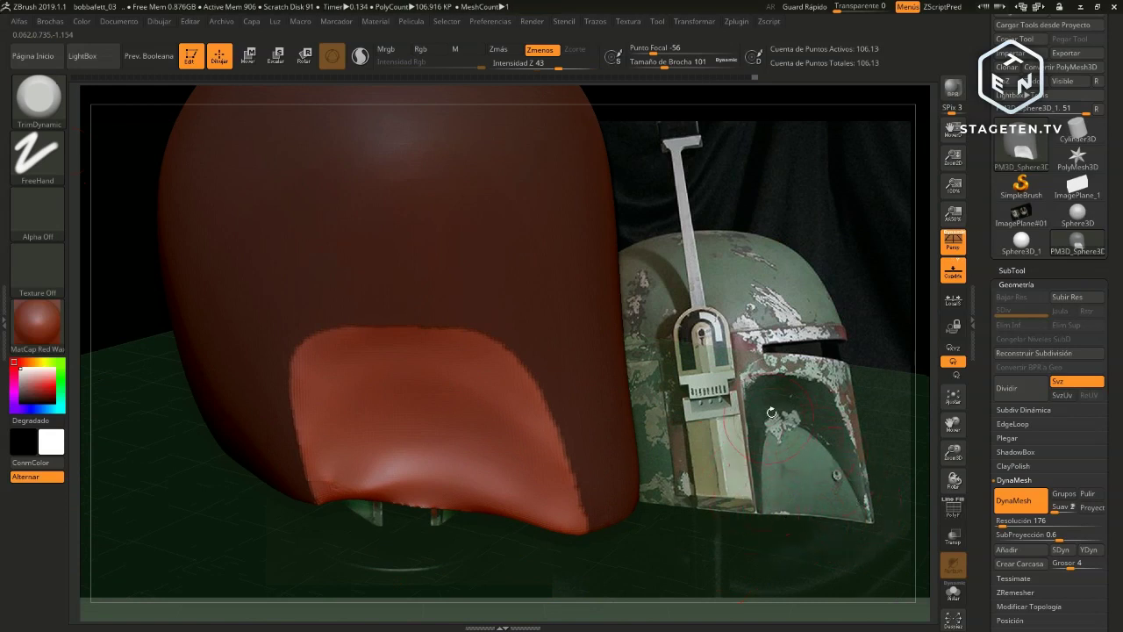
ctrl+right_drag(734, 421, 475, 488)
mouse_move(474, 489)
mouse_down()
mouse_move(463, 456)
mouse_move(397, 440)
mouse_move(514, 503)
mouse_up()
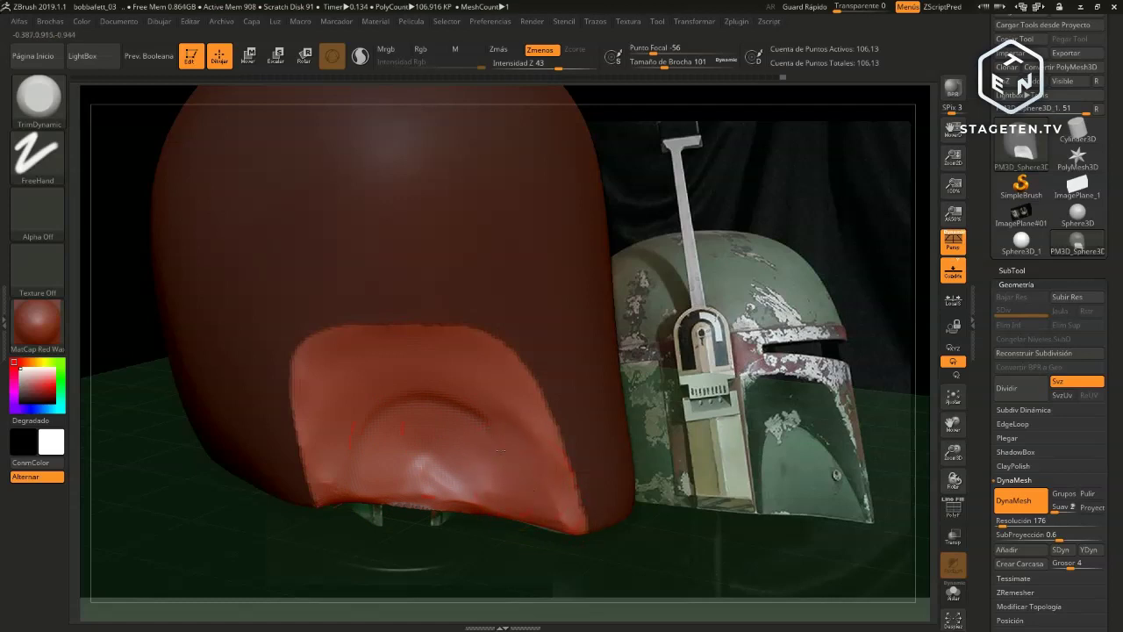
drag(508, 455, 371, 465)
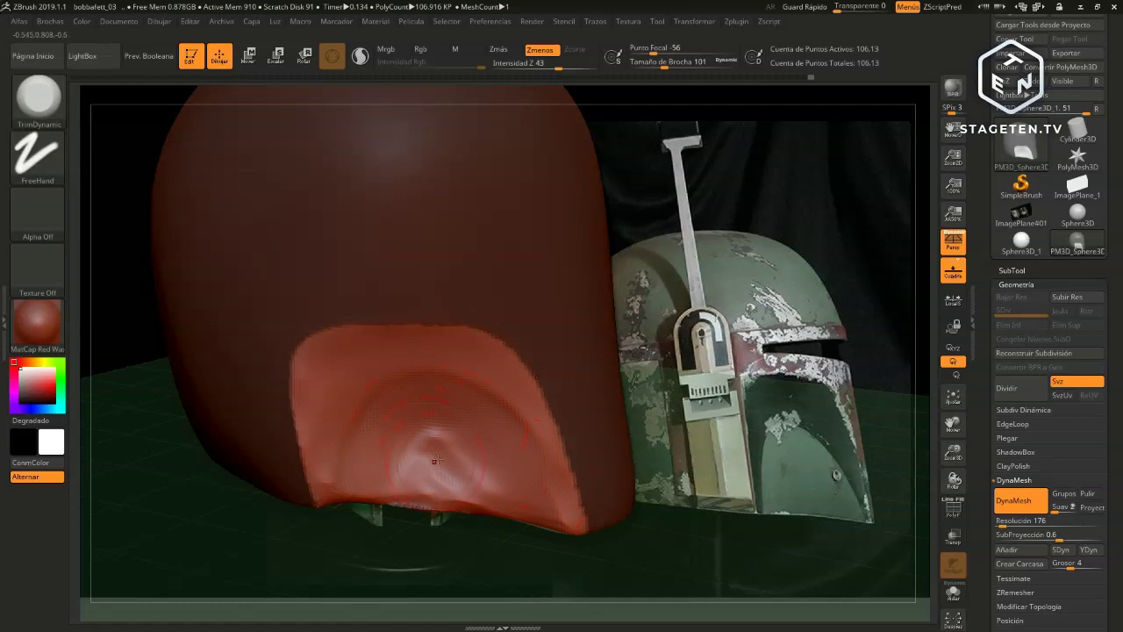
drag(371, 465, 439, 465)
key(shift)
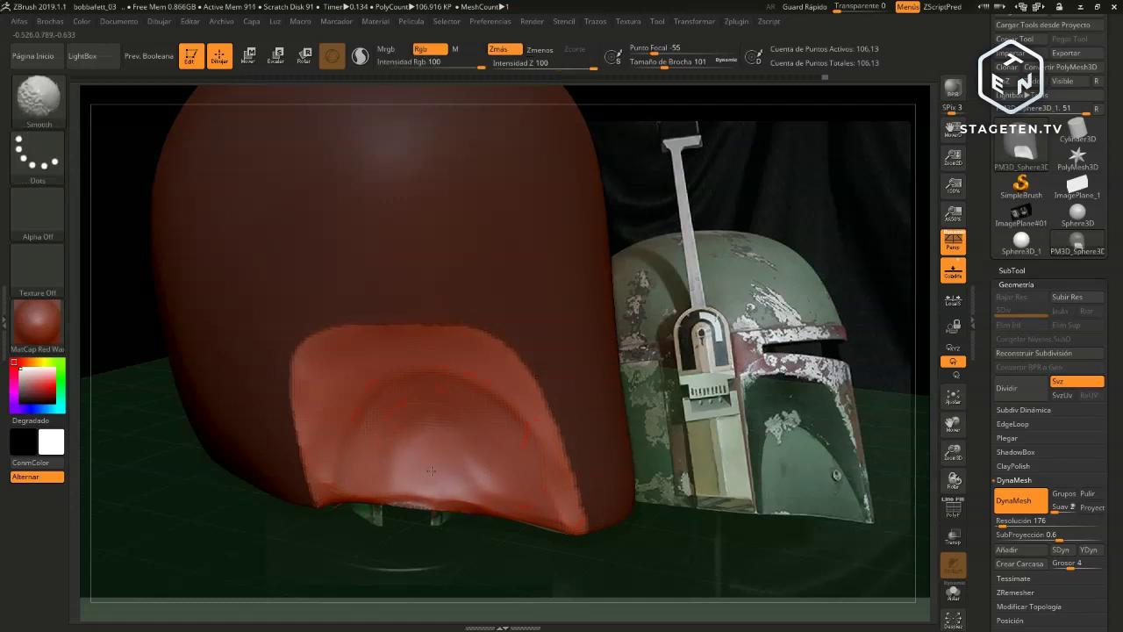
key(alt)
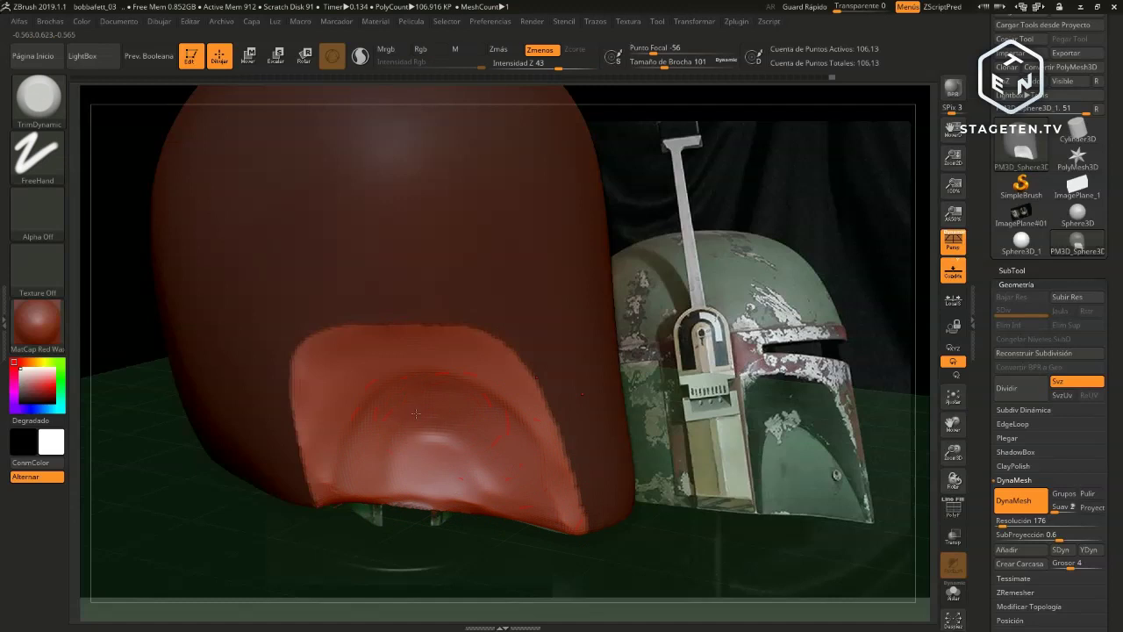
drag(392, 455, 407, 483)
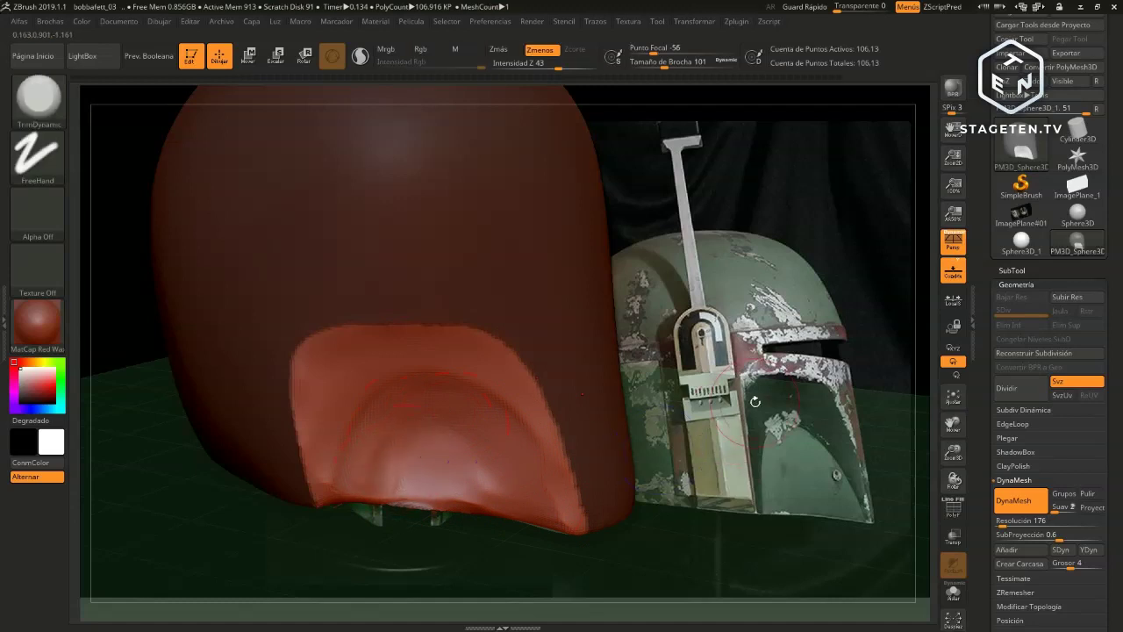
From a side view, Shift-smooth the inner cavity and reshape the opening's inner surface
mouse_move(756, 401)
mouse_down()
mouse_move(797, 387)
mouse_move(472, 458)
mouse_move(415, 437)
mouse_up()
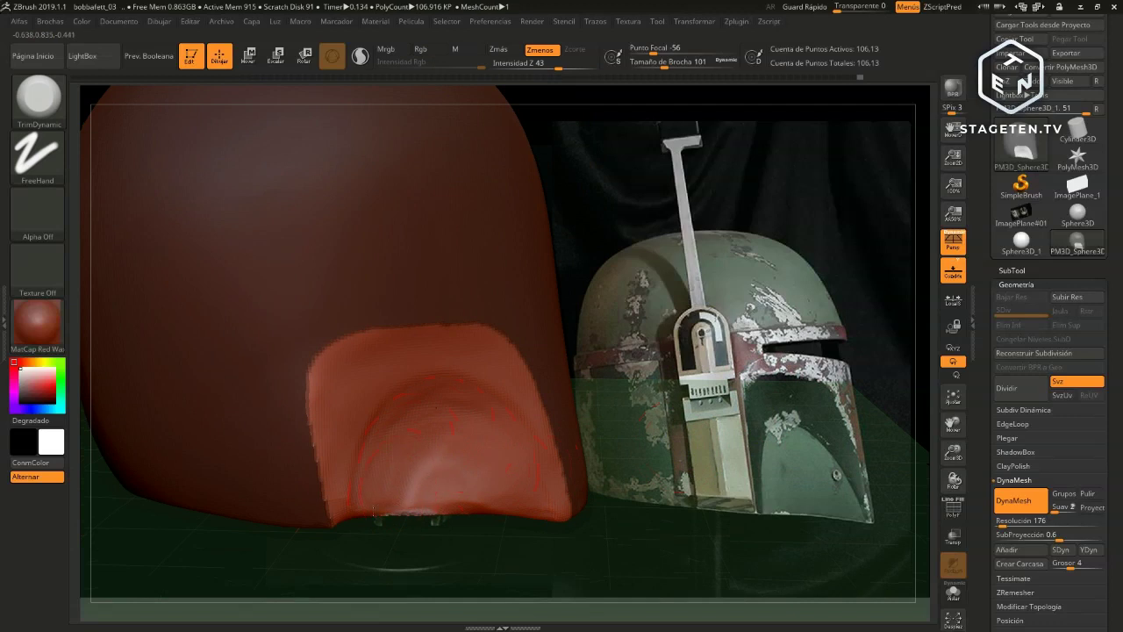
key(shift)
mouse_move(392, 458)
shift+mouse_down()
mouse_move(469, 425)
mouse_move(429, 481)
shift+mouse_up()
drag(694, 429, 395, 527)
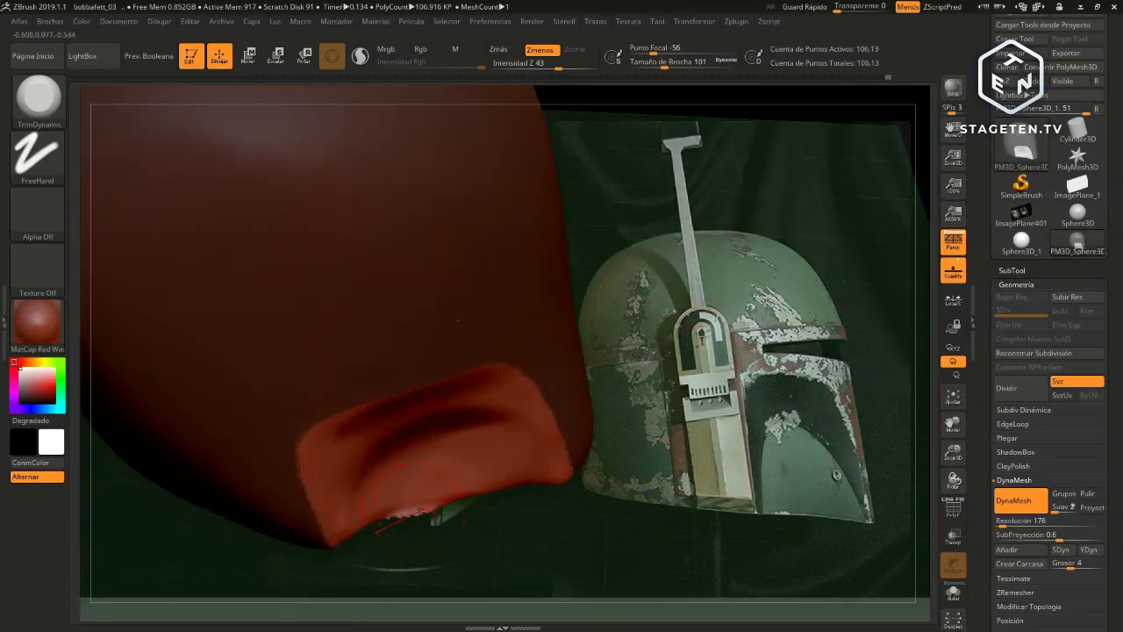
key(shift)
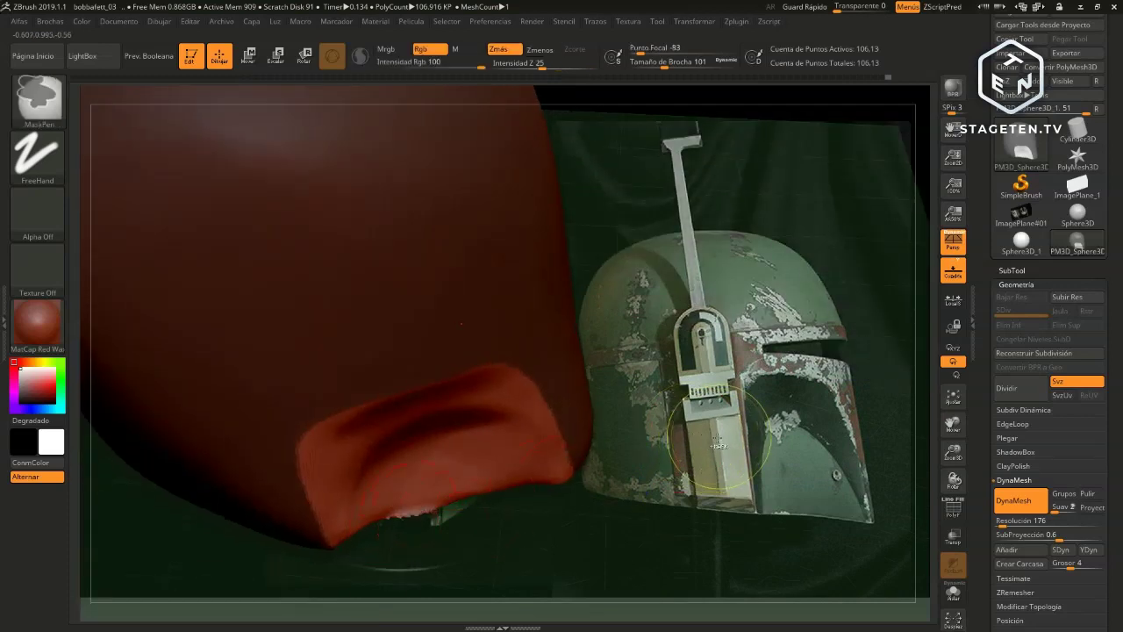
drag(728, 436, 727, 281)
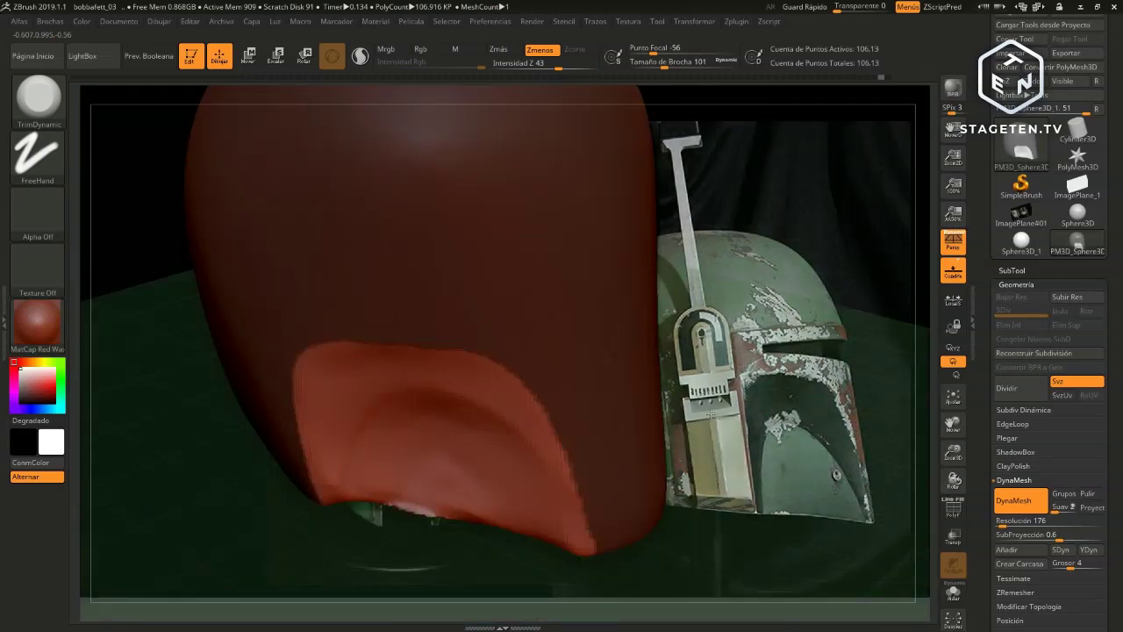
key(shift)
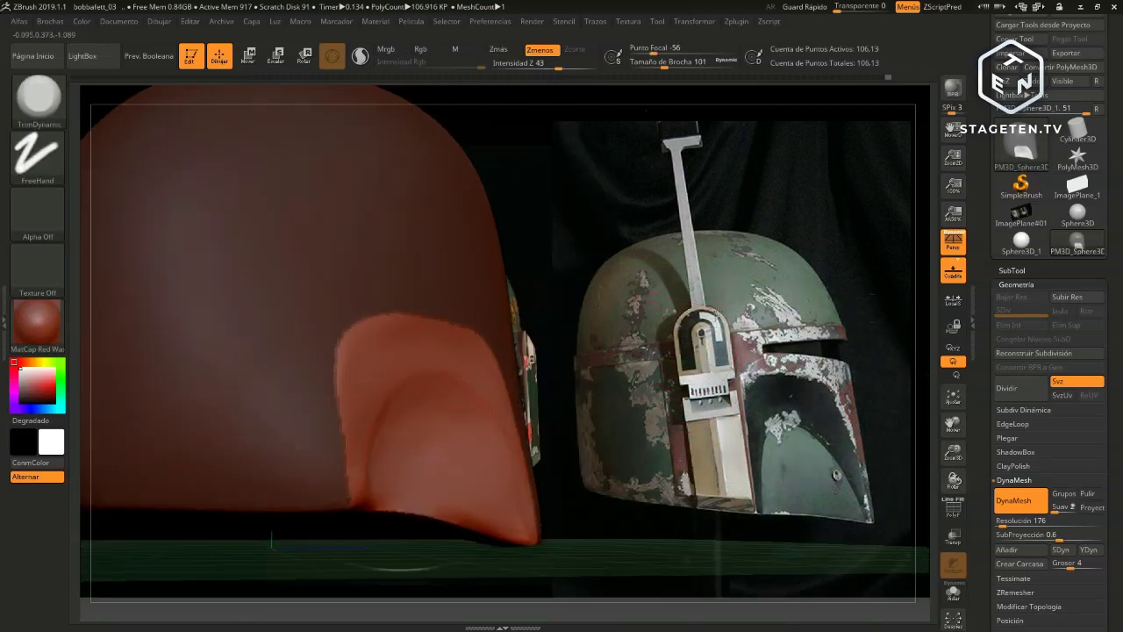
key(shift)
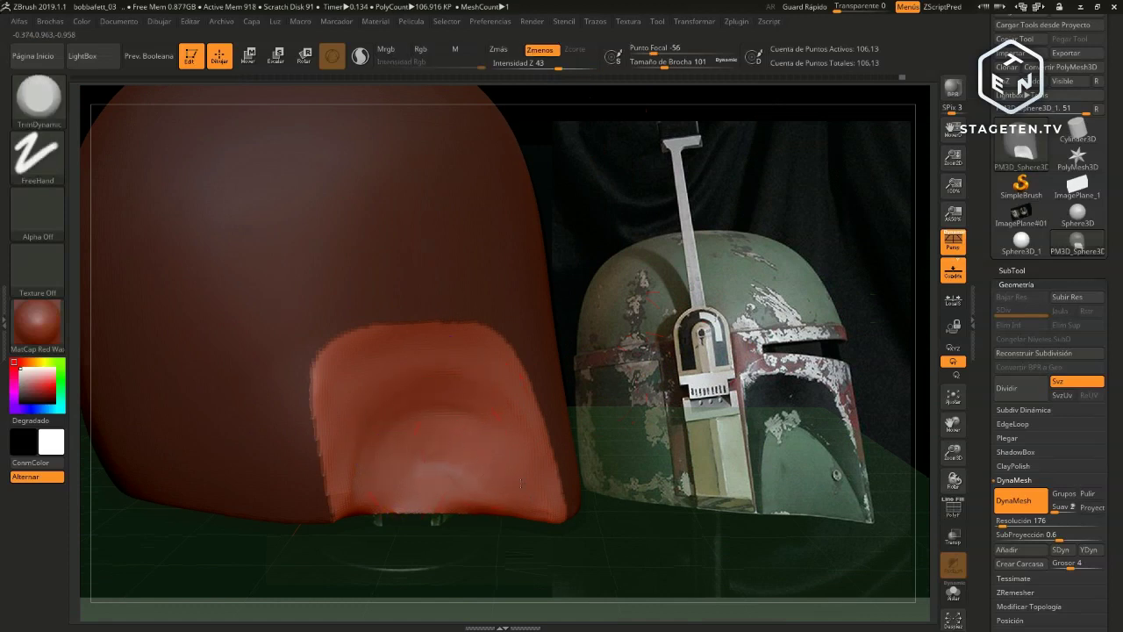
mouse_move(521, 483)
mouse_down()
mouse_move(471, 441)
mouse_move(413, 453)
mouse_move(381, 501)
mouse_up()
Lower Draw Size to 68, smooth the lower inner surface, and rotate to check the recess
key(s)
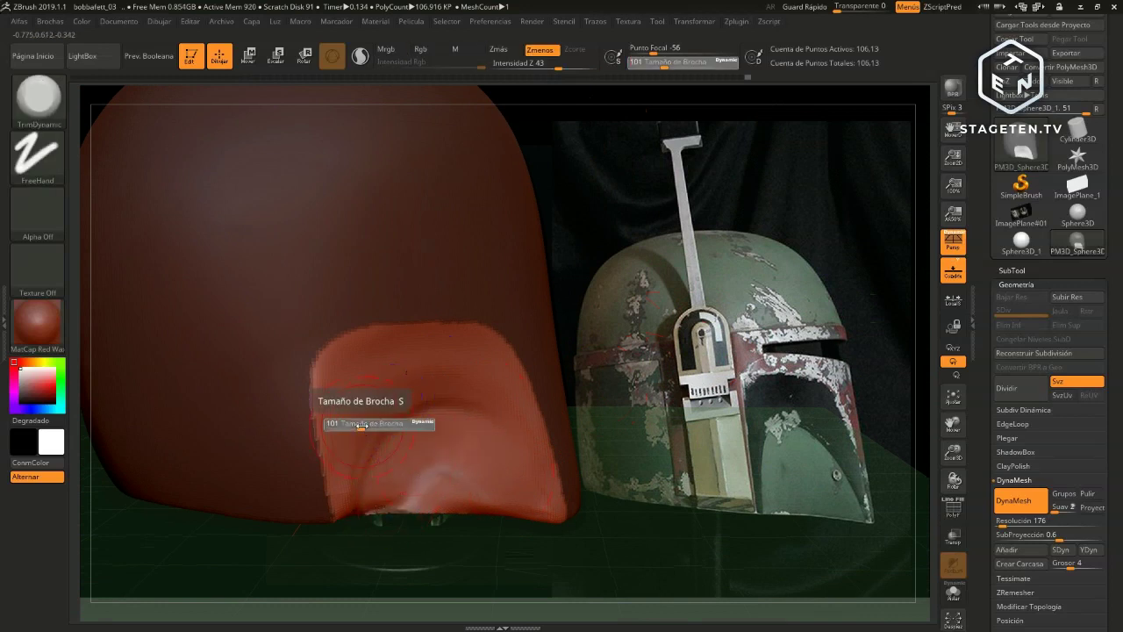
shift+drag(364, 419, 351, 447)
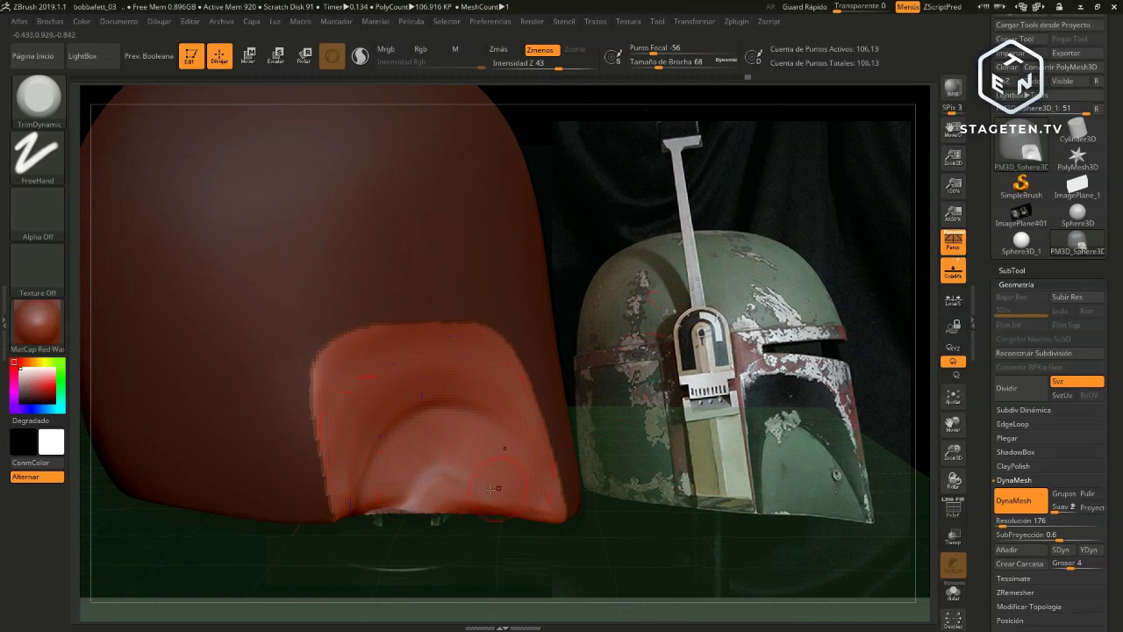
shift+drag(482, 491, 450, 491)
drag(470, 489, 425, 457)
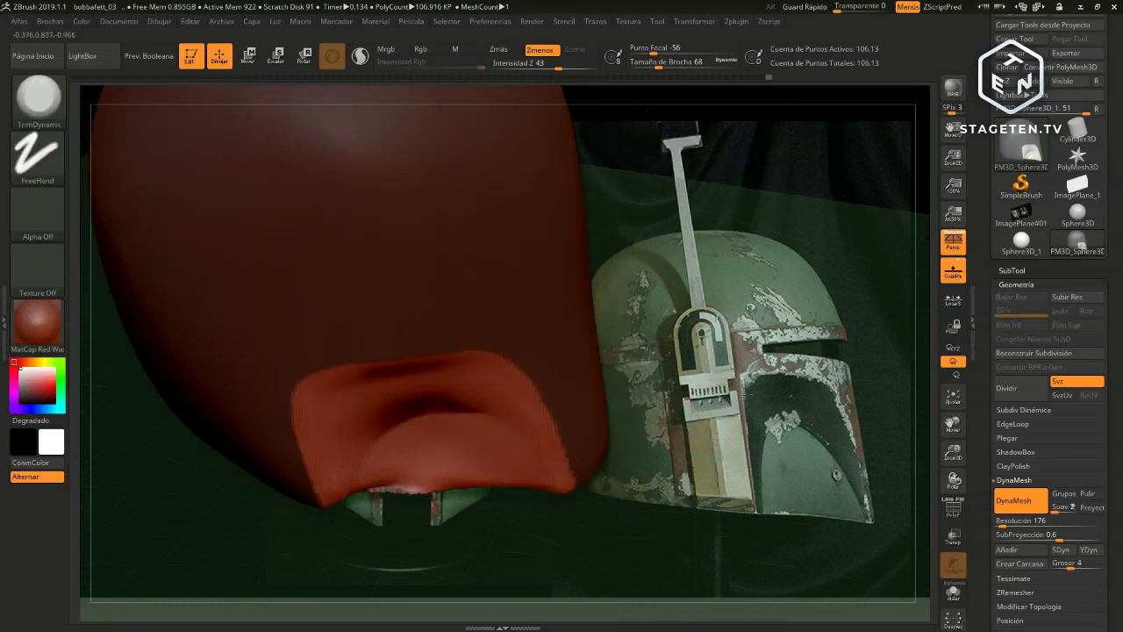
drag(718, 407, 718, 407)
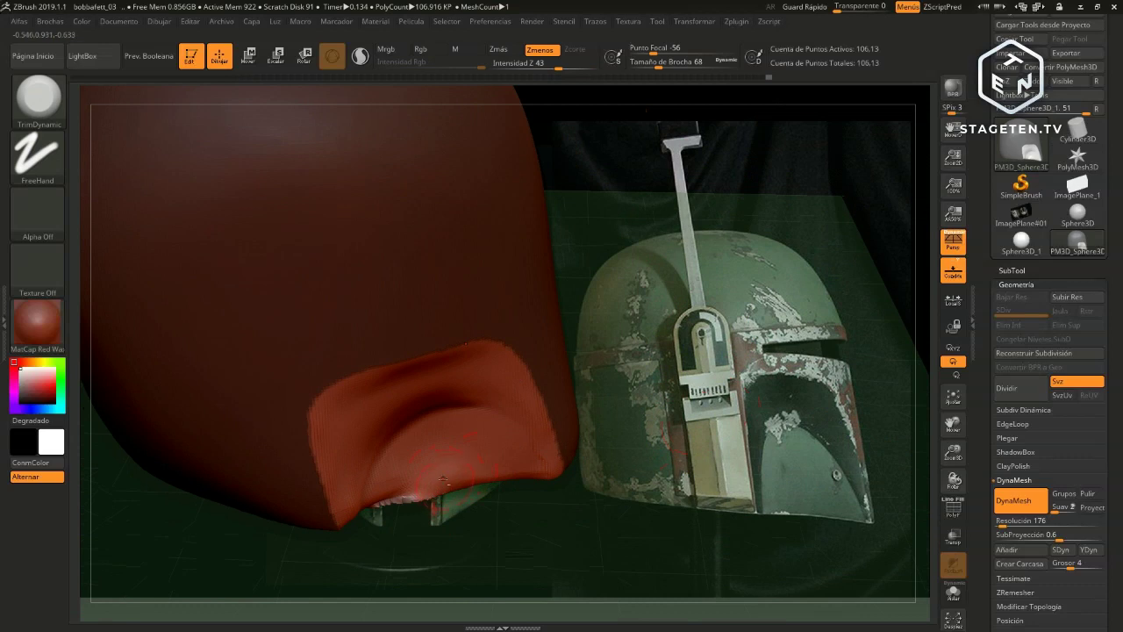
mouse_move(413, 500)
mouse_down()
mouse_move(487, 515)
mouse_move(355, 501)
mouse_move(369, 505)
mouse_up()
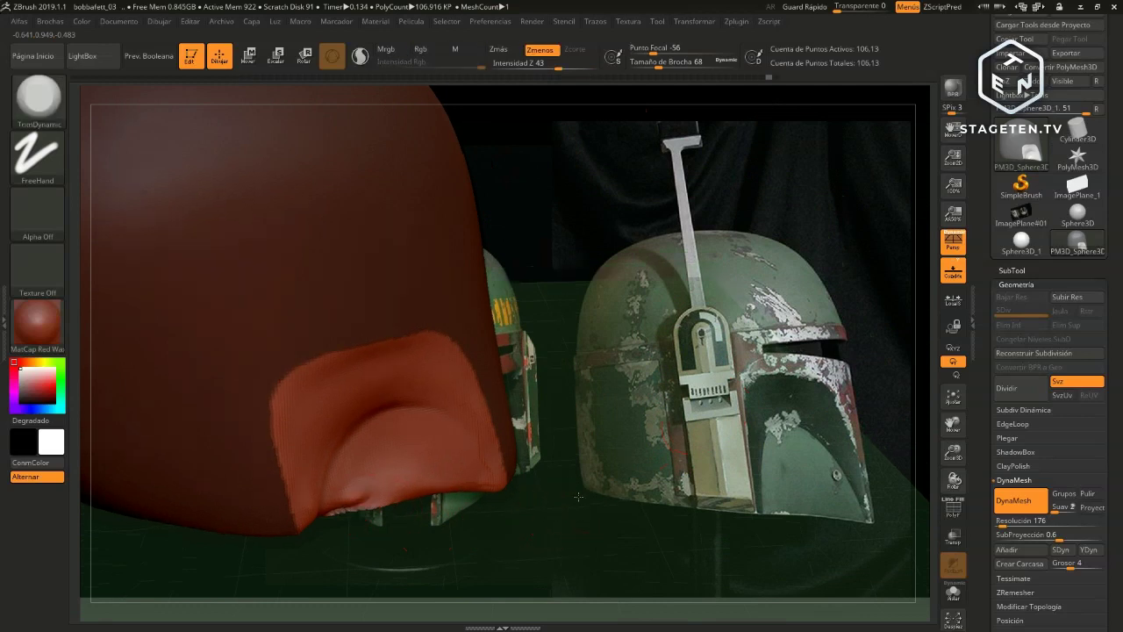
drag(545, 522, 362, 505)
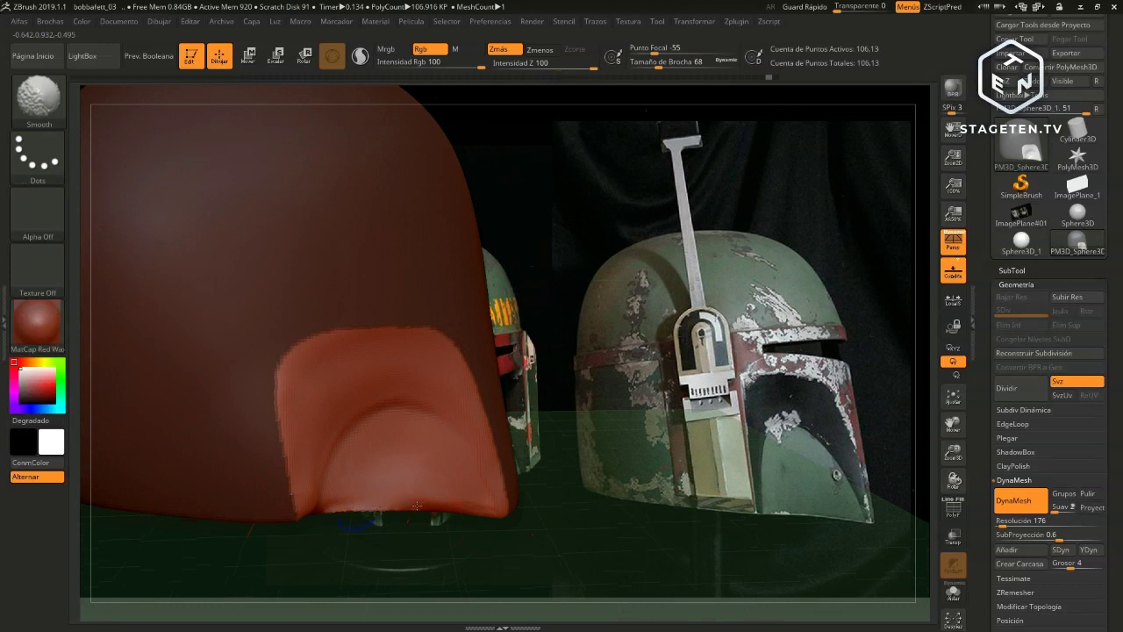
Face the front opening and smooth the lower rim and lower corner of its inner surface
drag(726, 426, 754, 420)
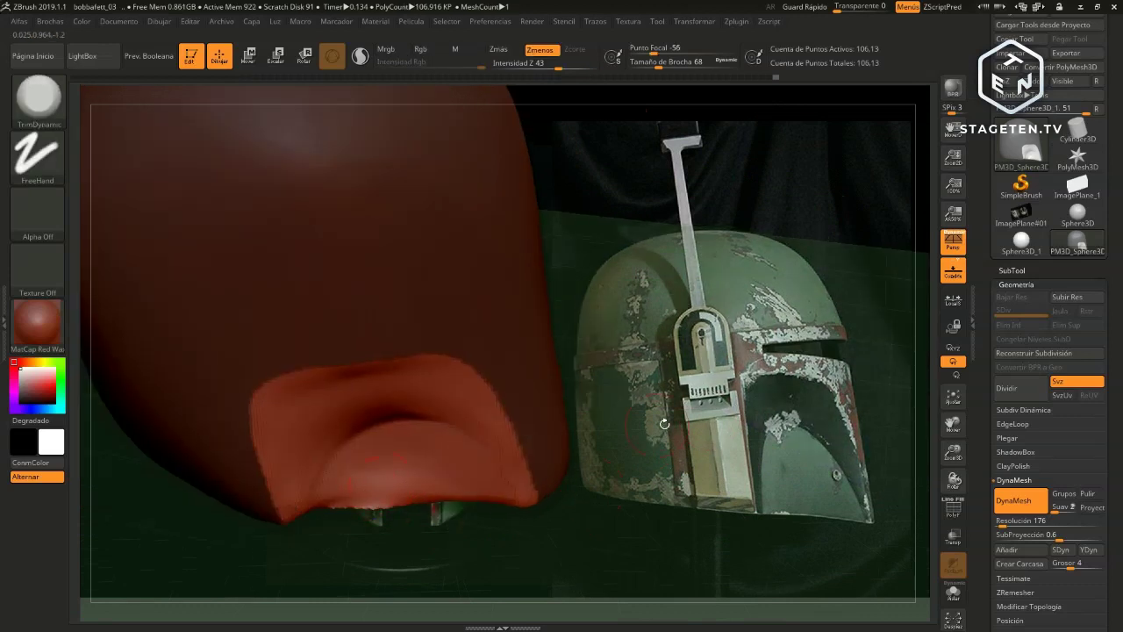
drag(665, 424, 460, 501)
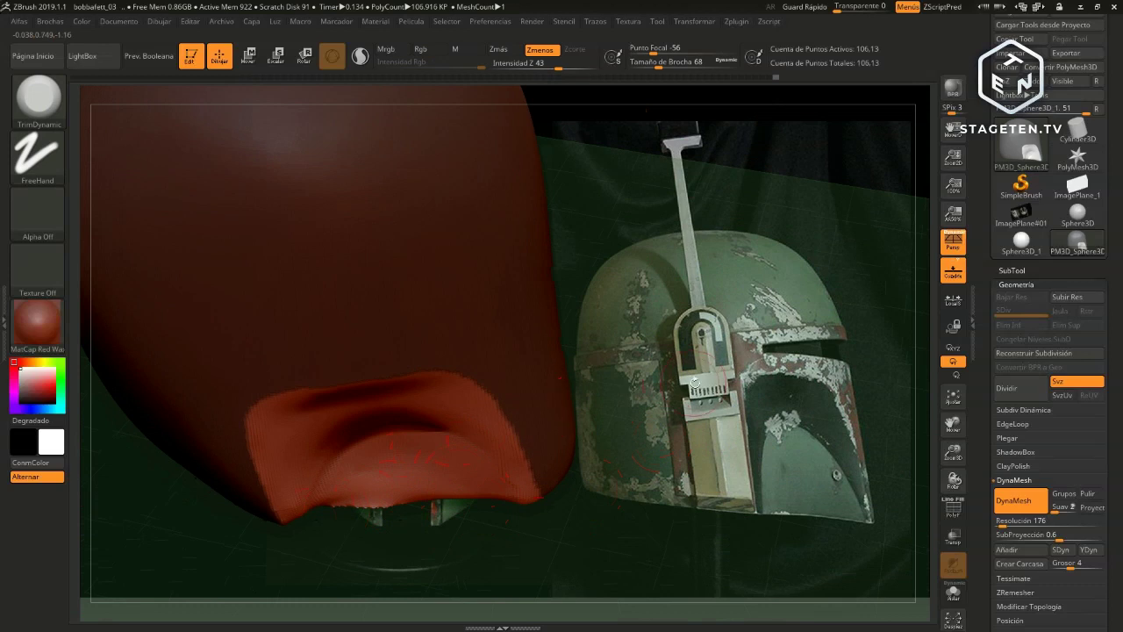
mouse_move(690, 383)
mouse_down()
mouse_move(666, 340)
mouse_move(389, 454)
mouse_up()
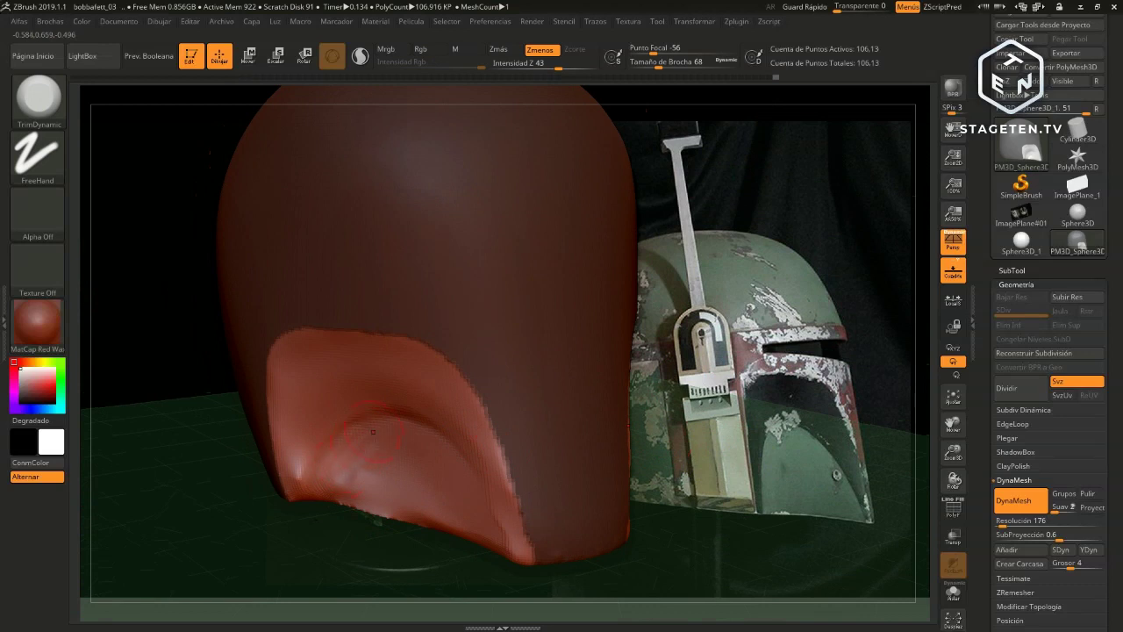
key(shift)
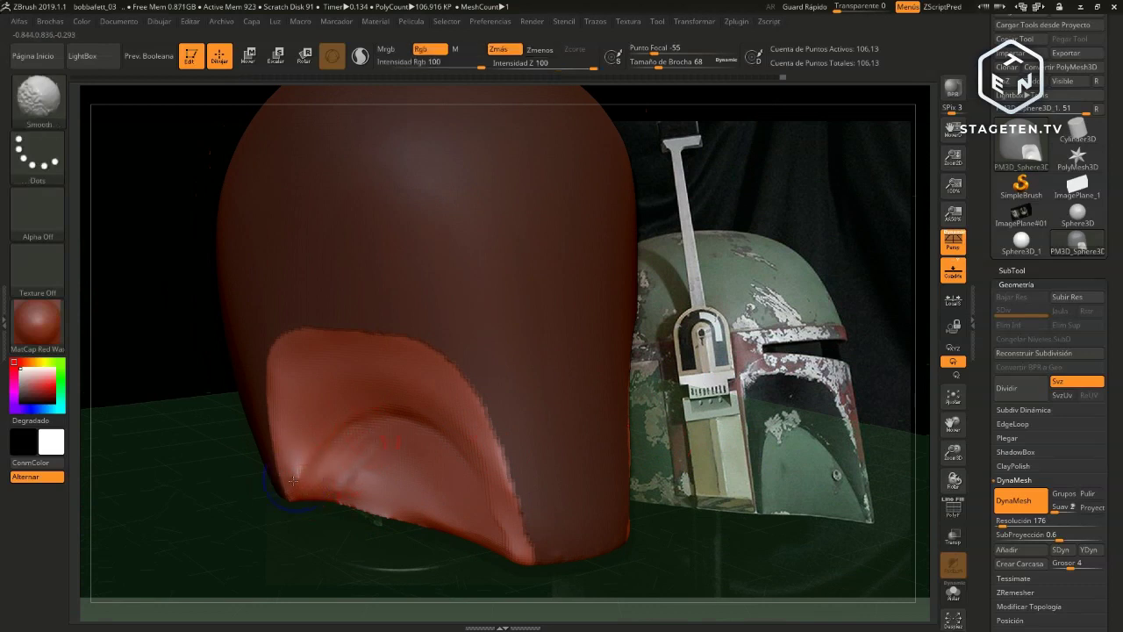
key(alt)
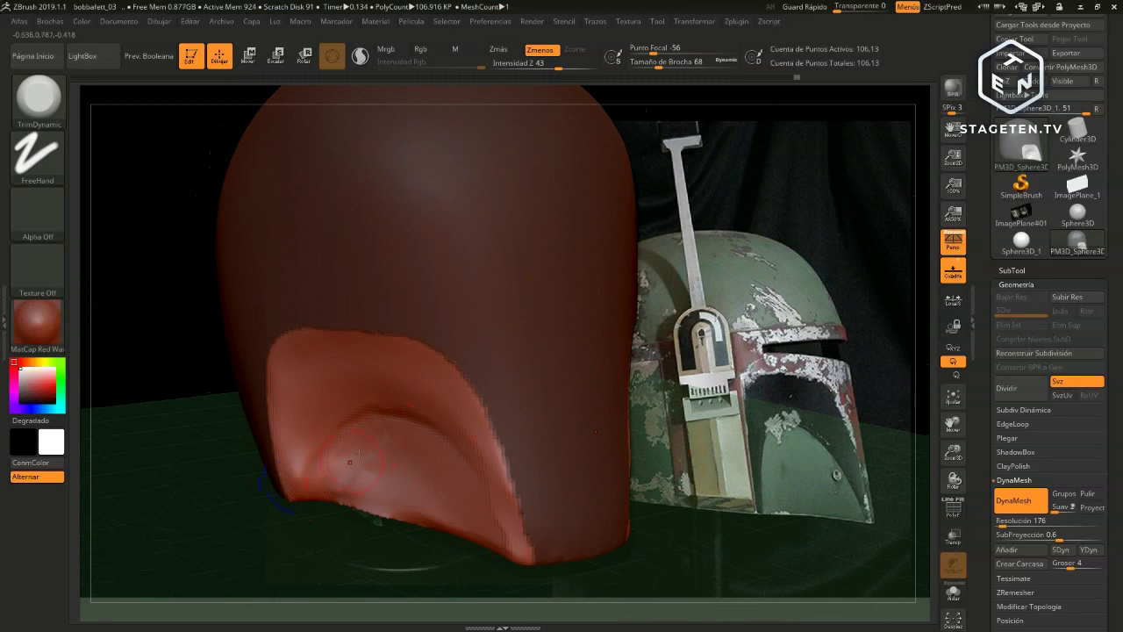
drag(396, 431, 373, 430)
shift+drag(337, 485, 351, 469)
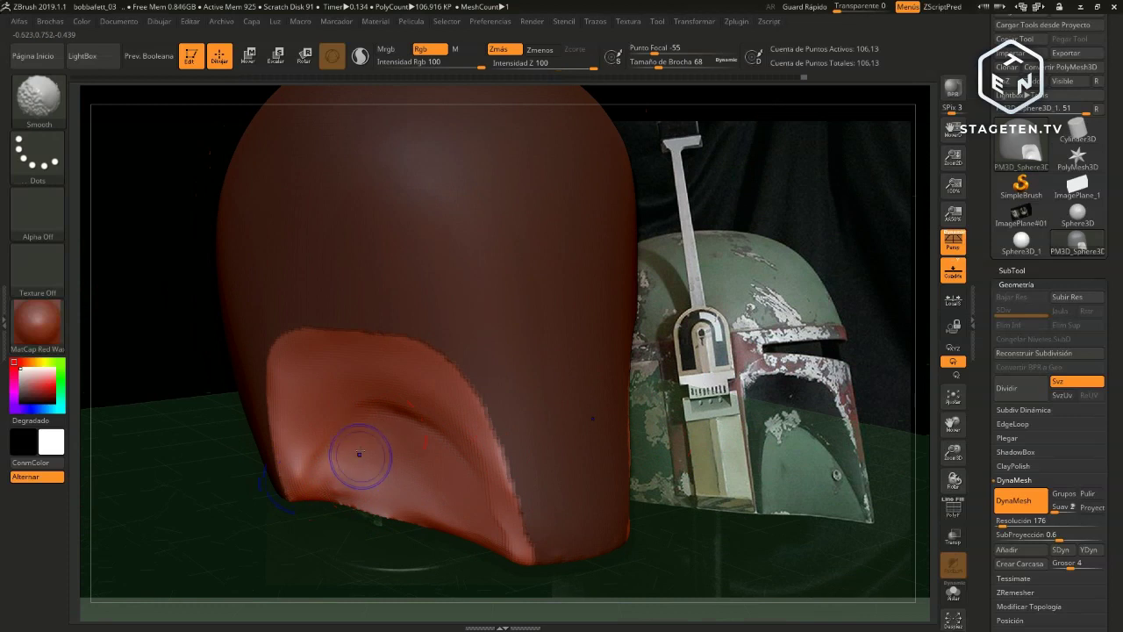
key(alt)
shift+drag(325, 472, 326, 471)
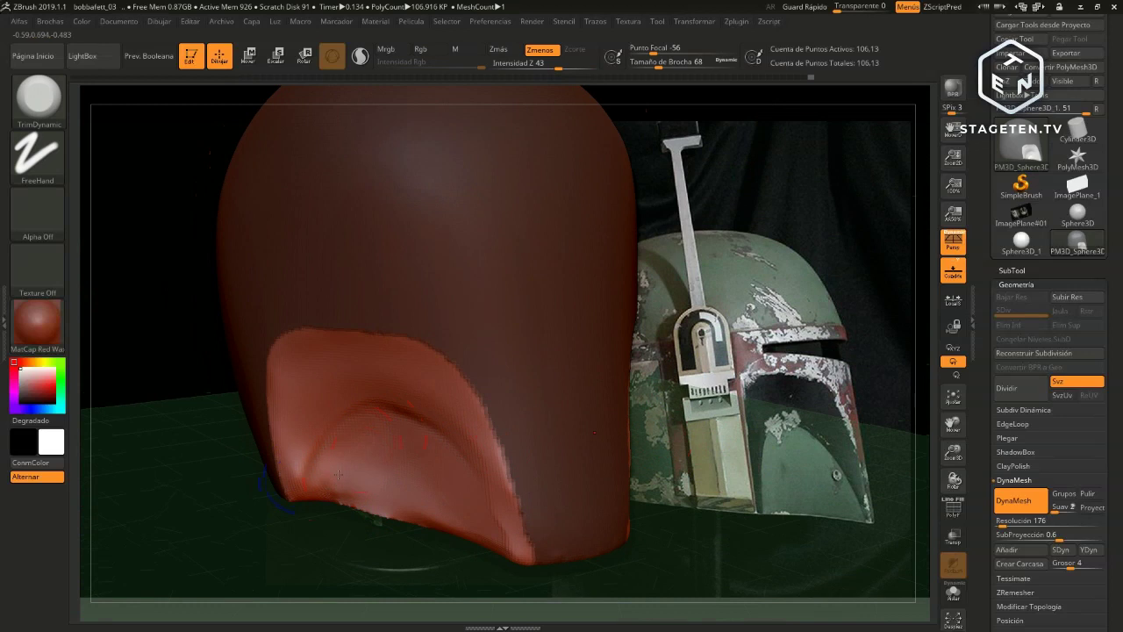
Rotate around the dome and make another Shift-smooth pass on the lower inner surface
right_drag(426, 496, 474, 495)
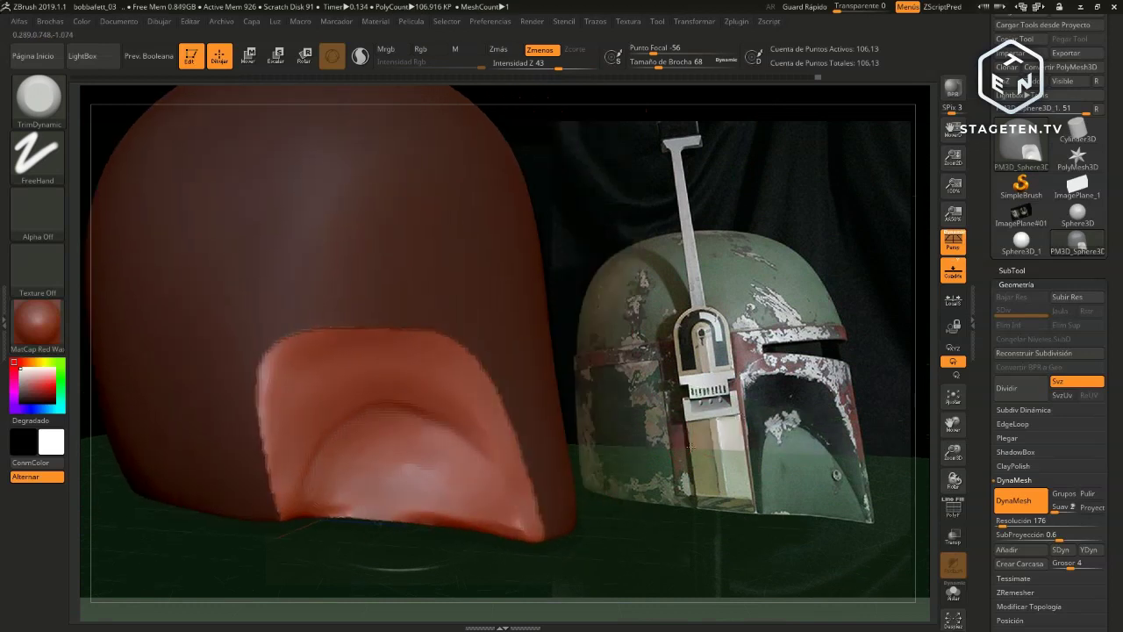
click(481, 479)
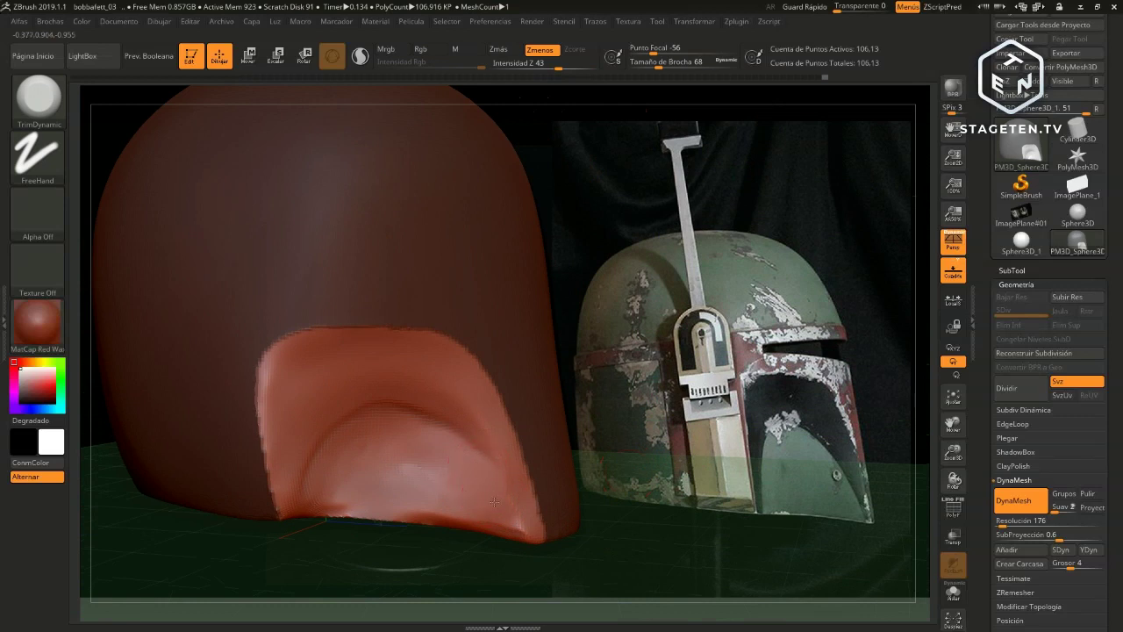
click(507, 510)
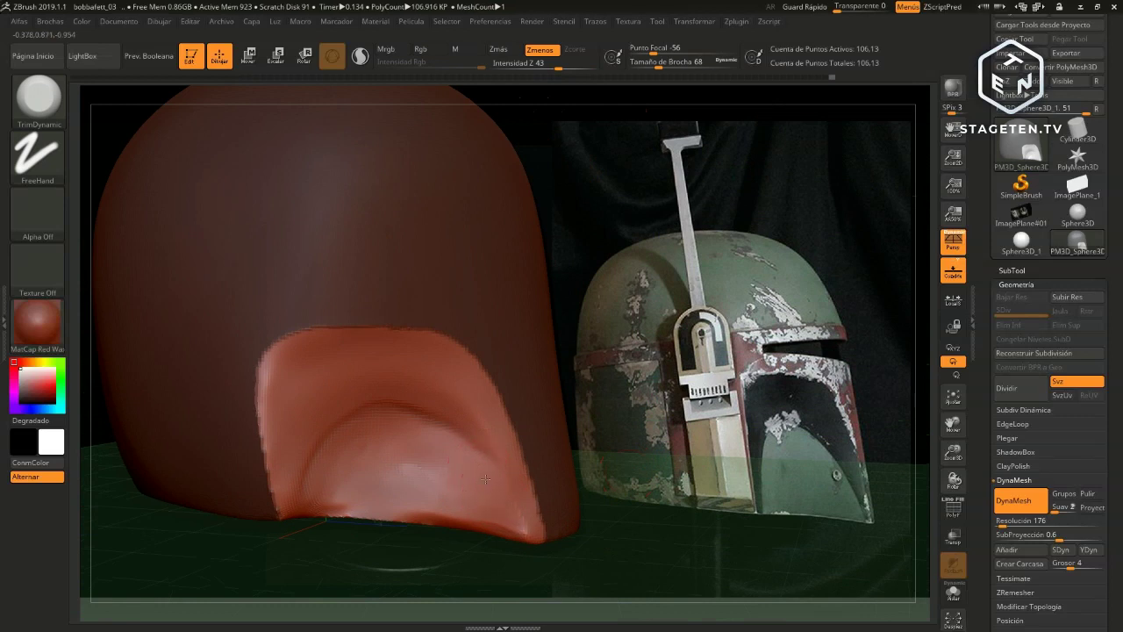
drag(427, 532, 426, 526)
key(shift)
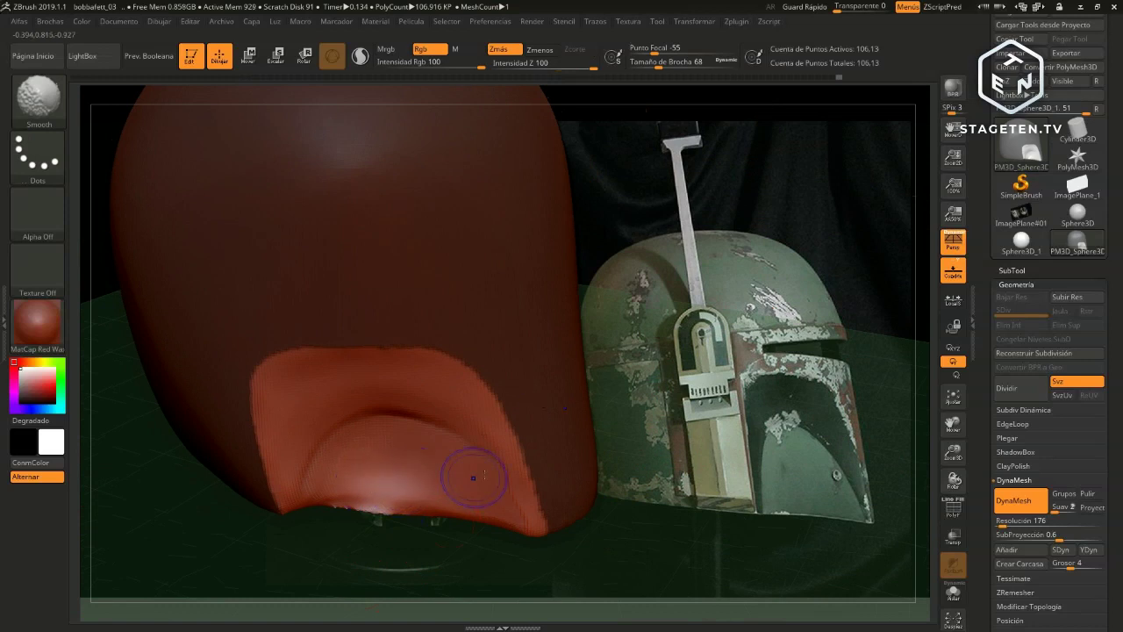
drag(646, 384, 665, 361)
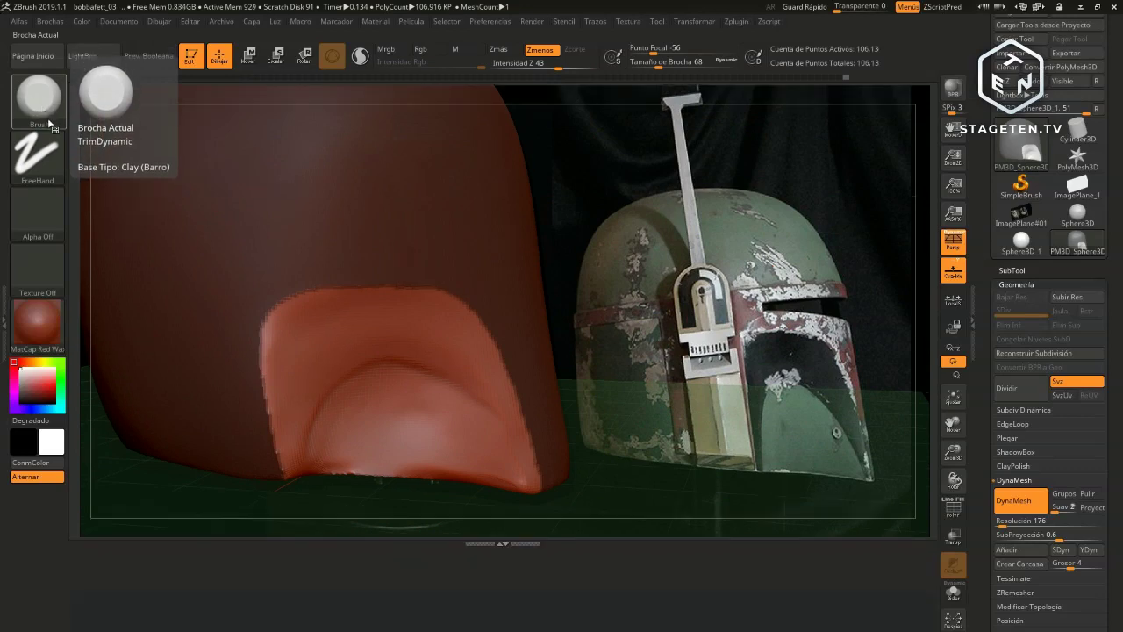
Select hPolish from the brush palette and rotate and zoom the helmet toward its opening
click(46, 121)
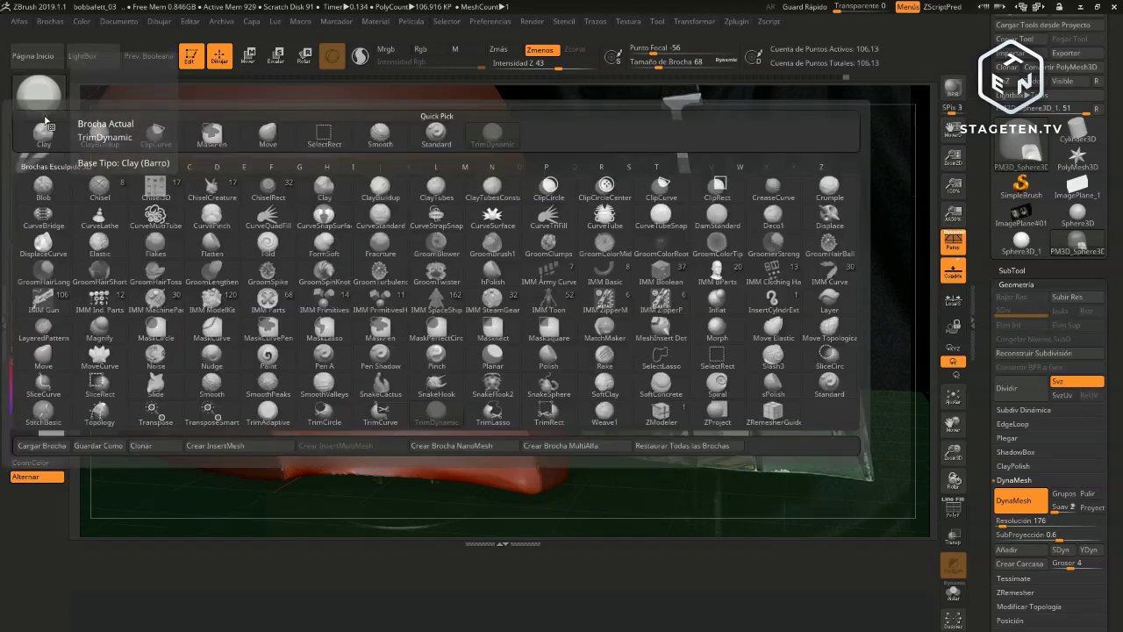
click(492, 272)
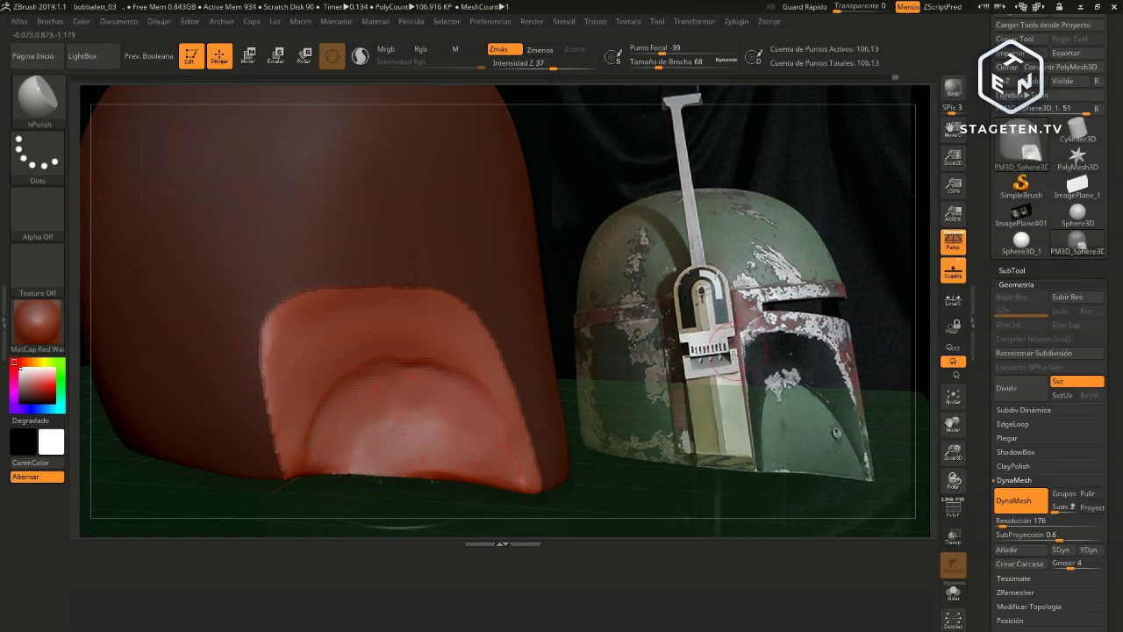
mouse_move(722, 330)
mouse_down()
mouse_move(717, 394)
mouse_move(478, 384)
mouse_up()
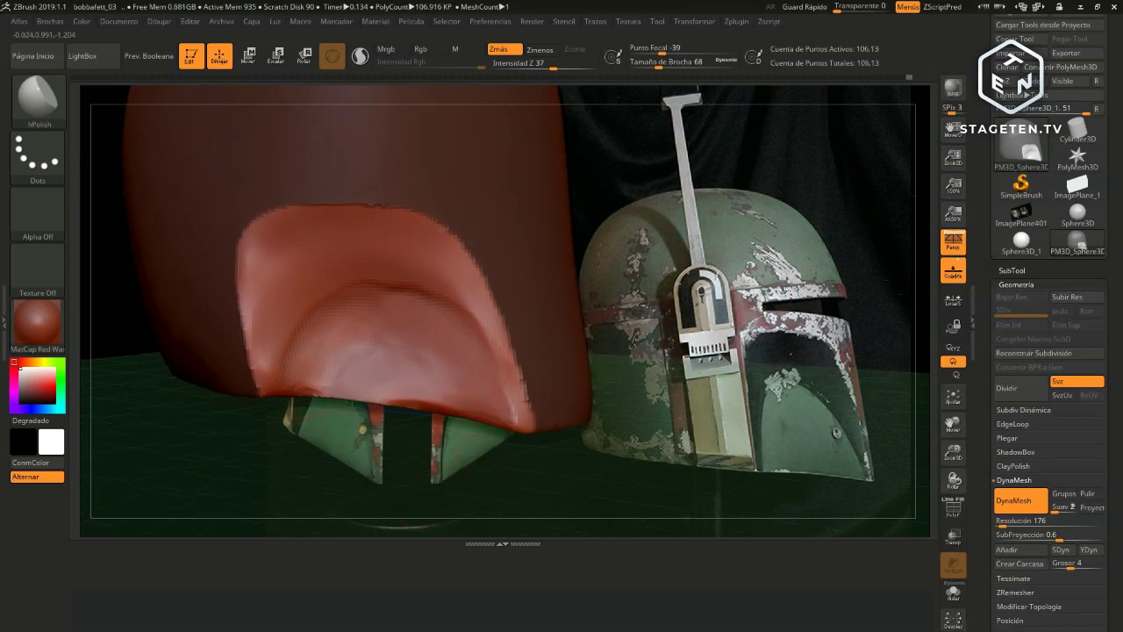
mouse_move(482, 368)
mouse_down()
mouse_move(526, 369)
mouse_move(752, 316)
mouse_up()
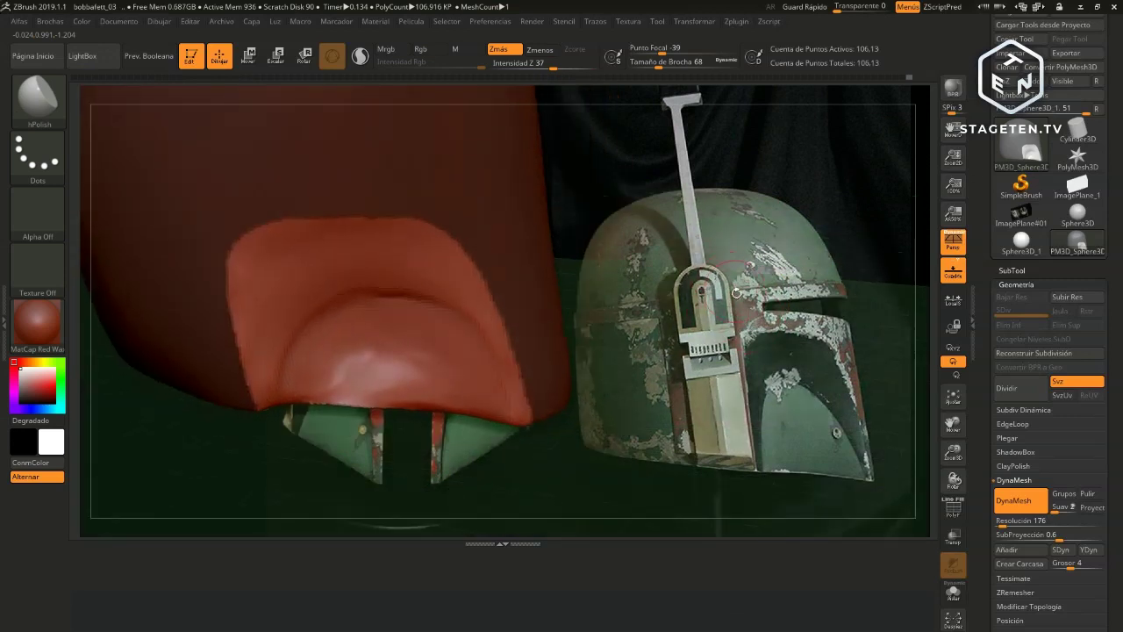
At brush size 25, mask the opening's lower inner surface, bottom edge and inner pink area
alt+drag(614, 491, 599, 354)
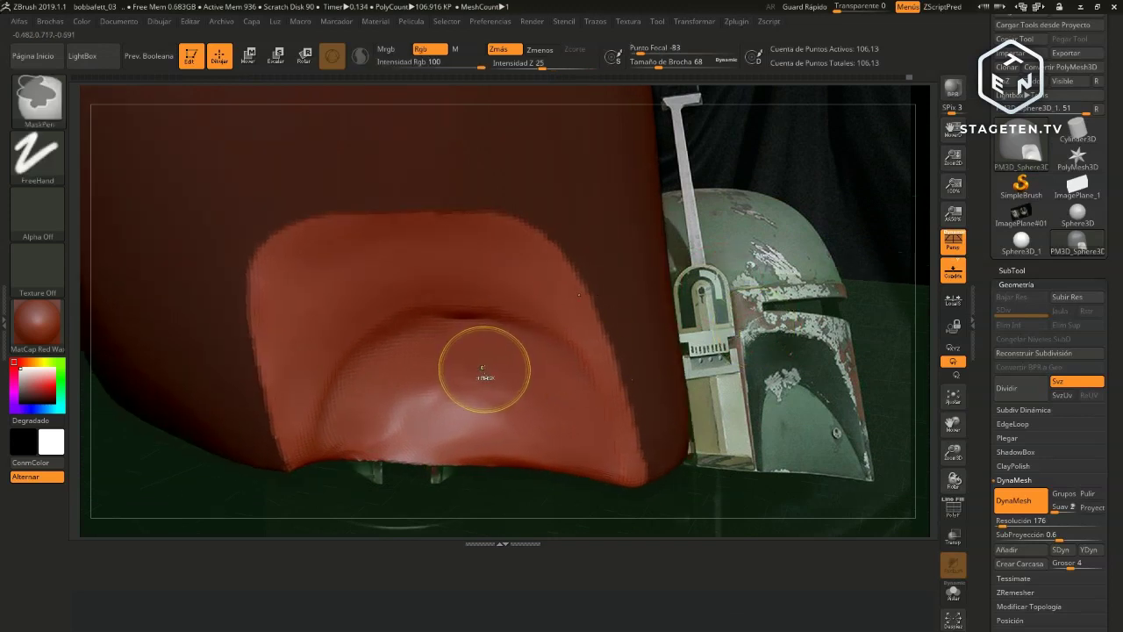
key(ctrl)
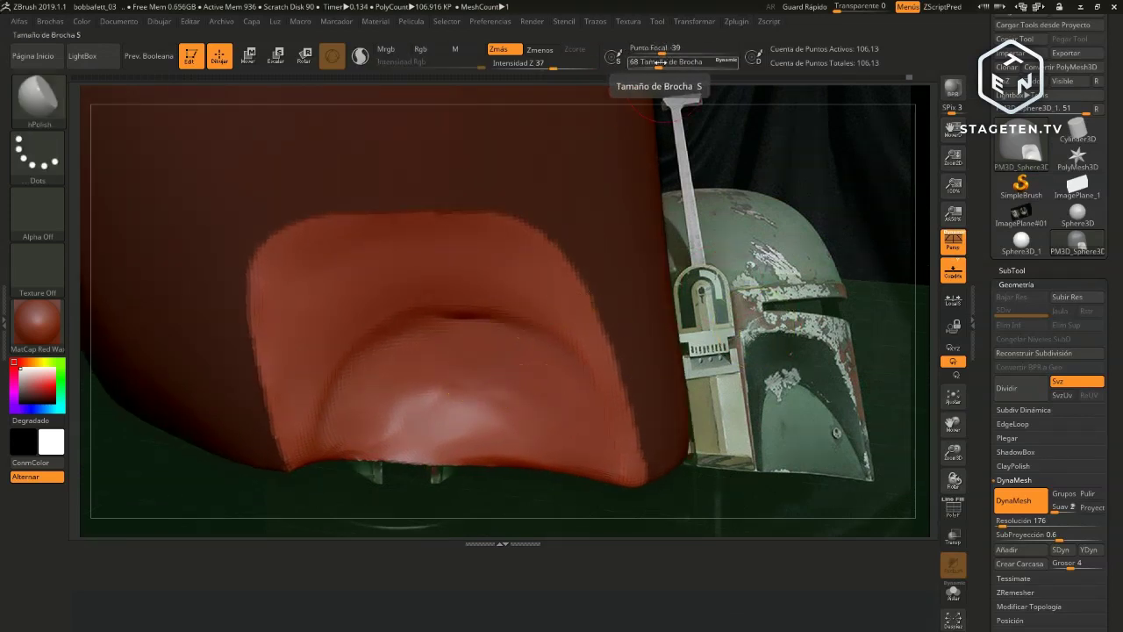
drag(656, 67, 647, 67)
key(ctrl)
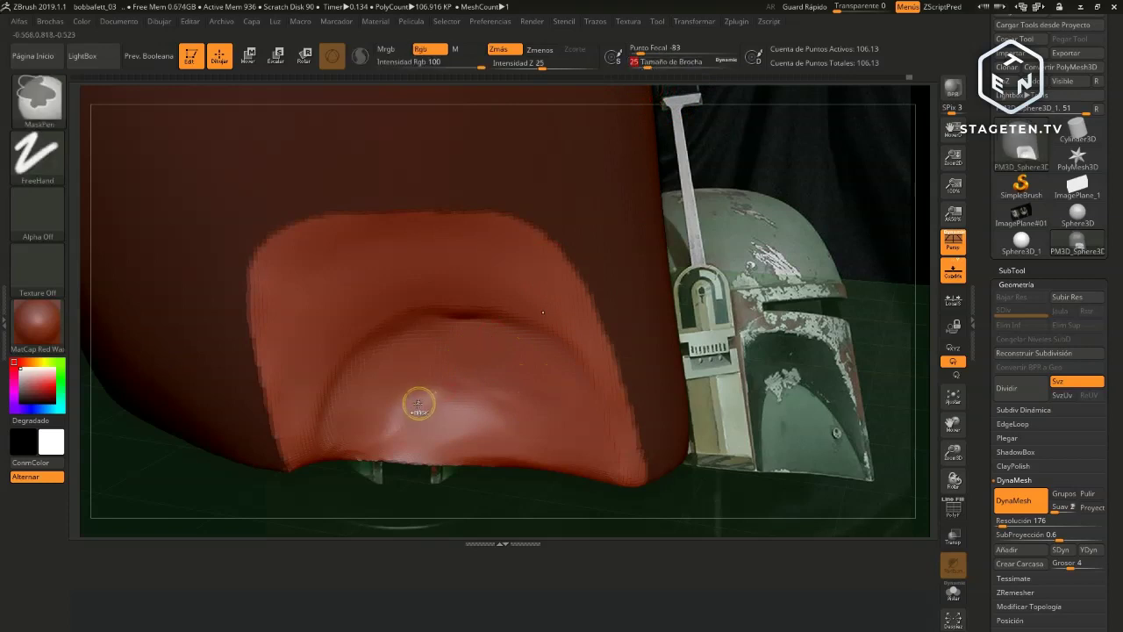
mouse_move(353, 436)
ctrl+mouse_down()
mouse_move(348, 399)
mouse_move(405, 338)
mouse_move(497, 327)
mouse_move(557, 358)
mouse_move(579, 472)
ctrl+mouse_up()
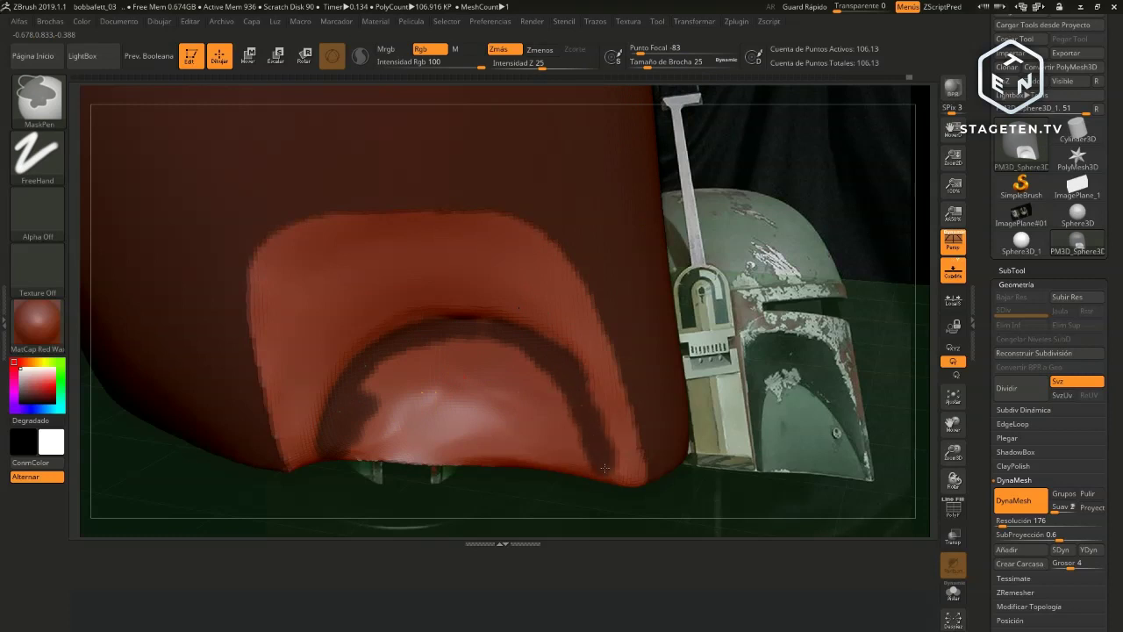
mouse_move(503, 467)
ctrl+mouse_down()
mouse_move(374, 416)
mouse_move(386, 356)
mouse_move(492, 344)
mouse_move(515, 353)
ctrl+mouse_up()
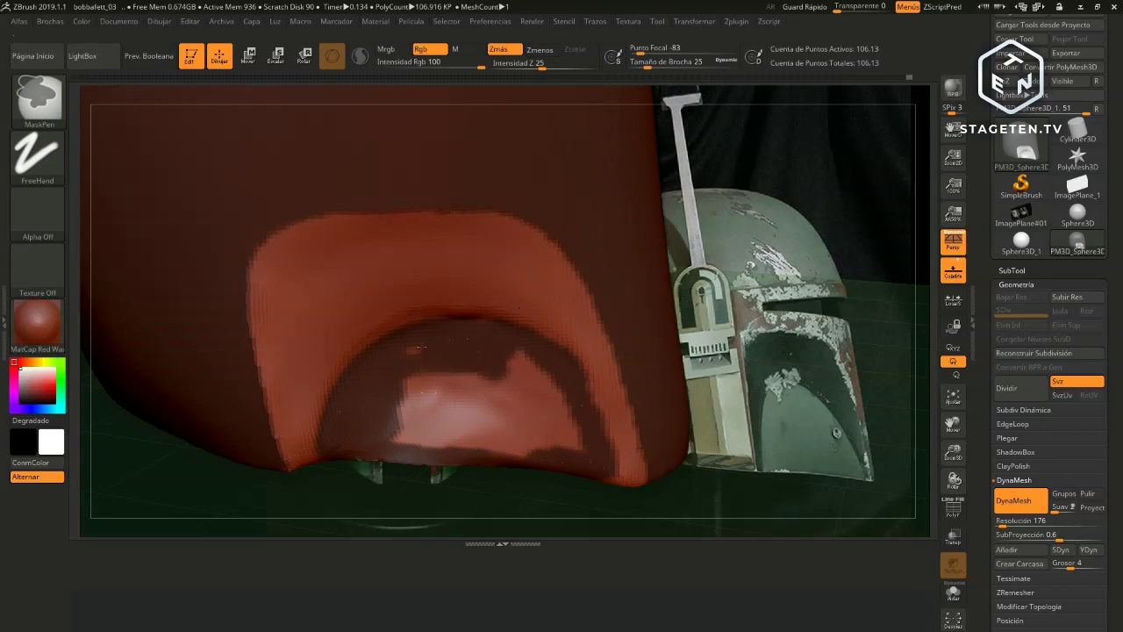
mouse_move(421, 377)
ctrl+mouse_down()
mouse_move(425, 421)
mouse_move(474, 404)
mouse_move(523, 452)
mouse_move(562, 430)
mouse_move(541, 373)
mouse_move(511, 375)
mouse_move(474, 421)
mouse_move(493, 391)
ctrl+mouse_up()
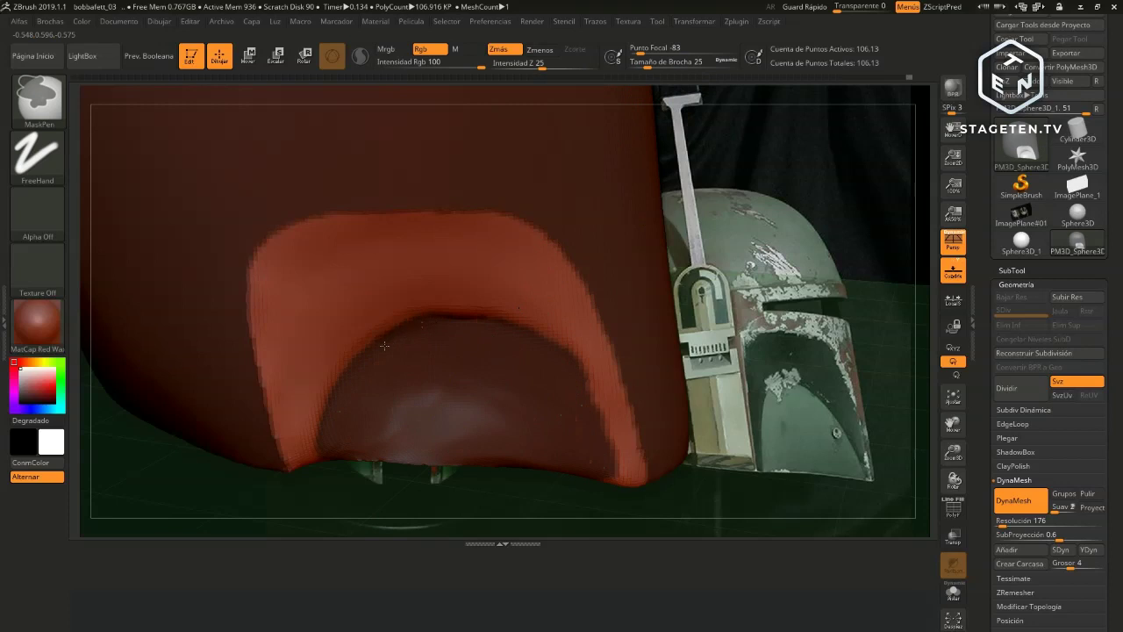
mouse_move(800, 342)
mouse_down()
mouse_move(812, 257)
mouse_move(778, 369)
mouse_up()
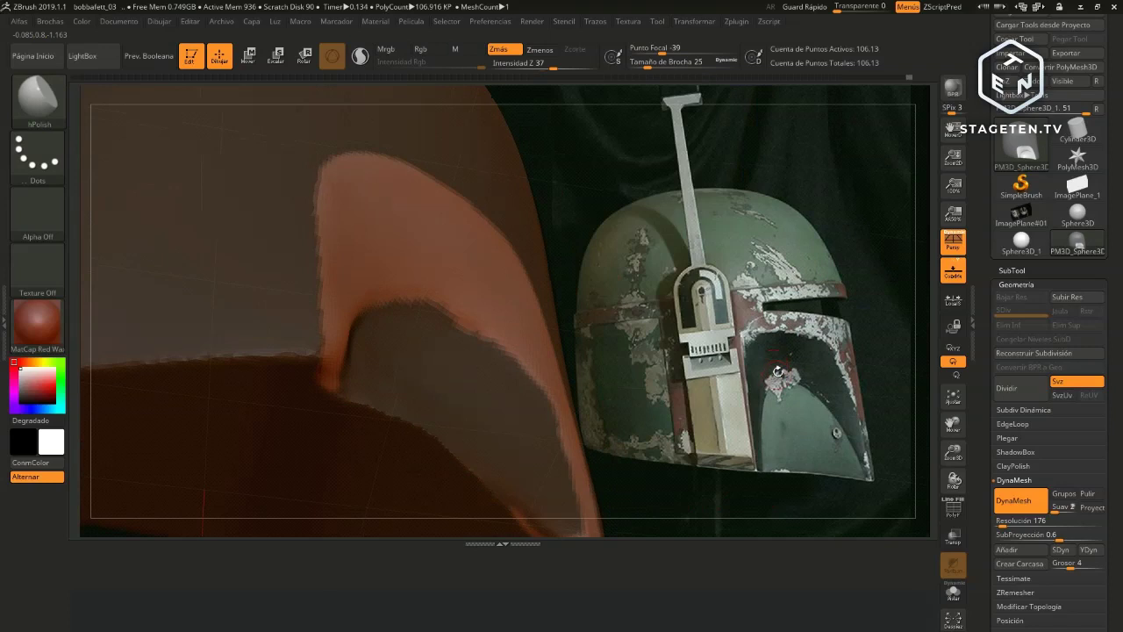
Set brush size to 90 and polish inside the face opening, clearing specks along the lower interior
key(ctrl)
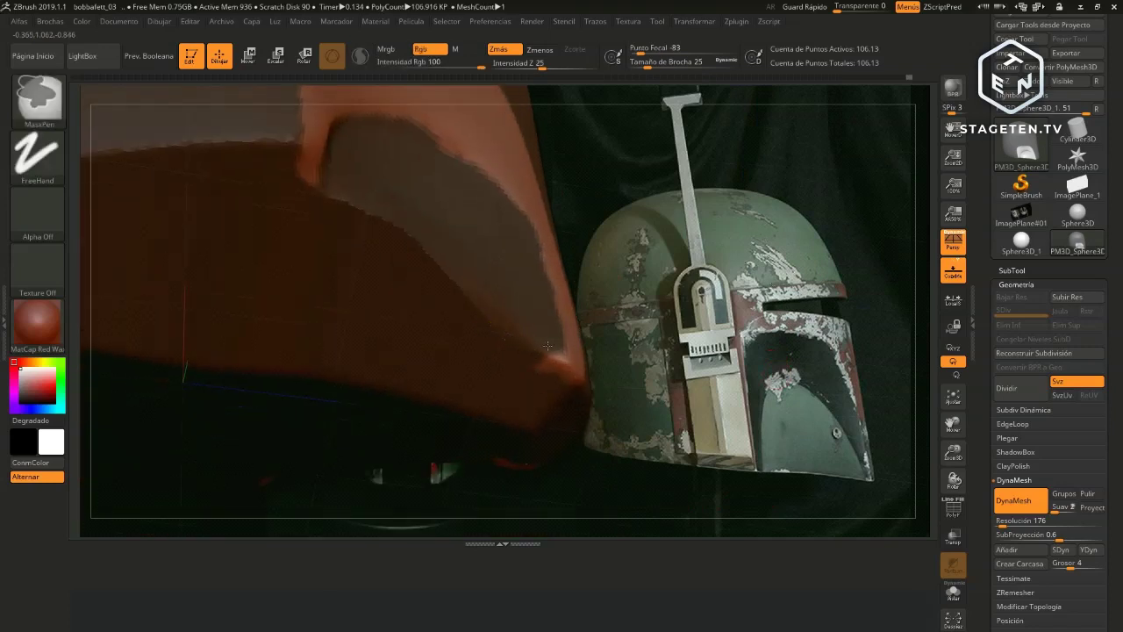
drag(491, 445, 446, 269)
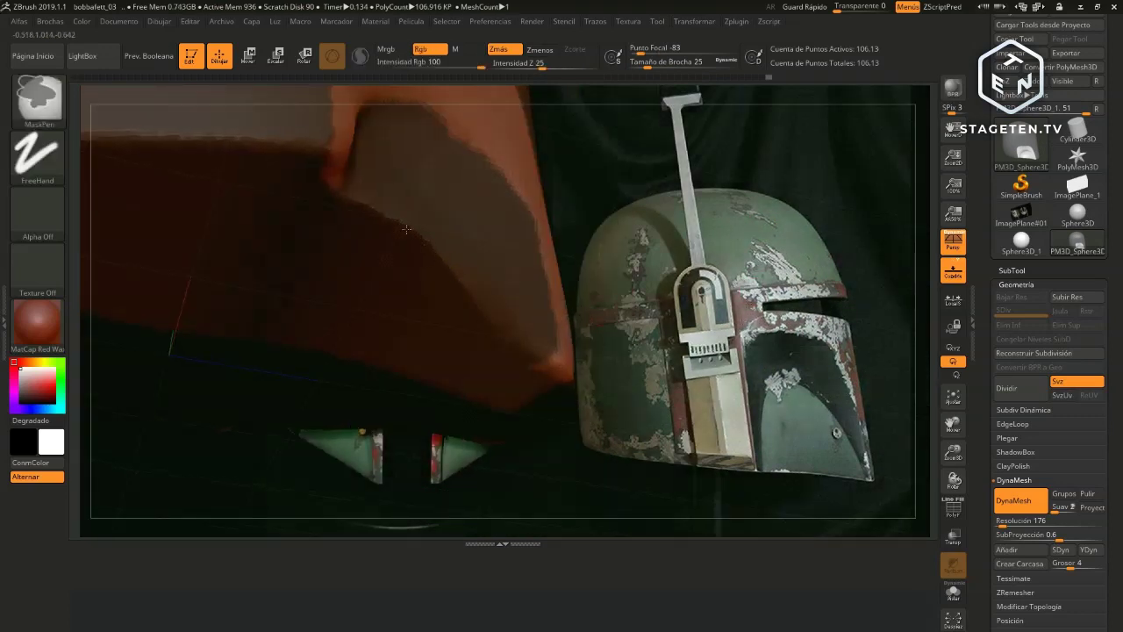
drag(393, 221, 746, 318)
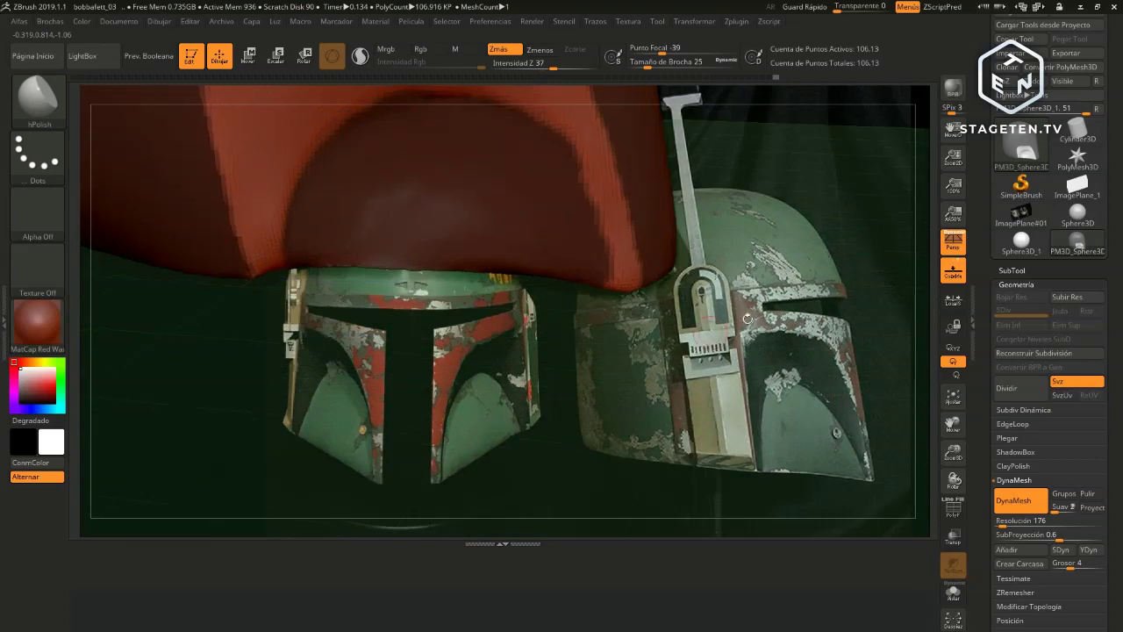
drag(761, 258, 799, 263)
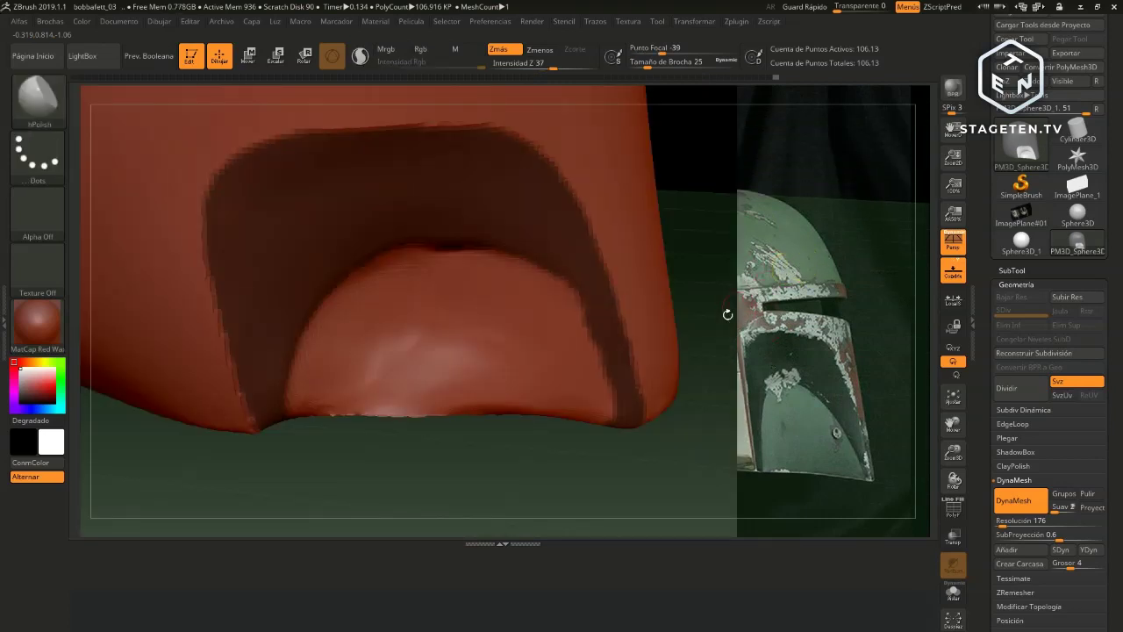
text(s)
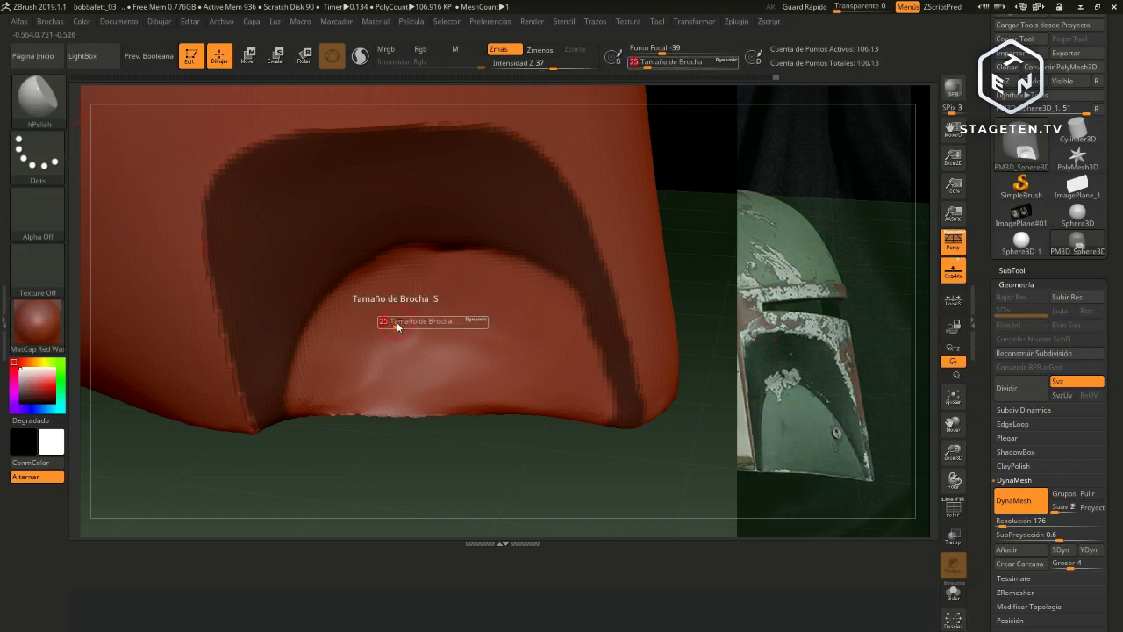
text(90)
key(Return)
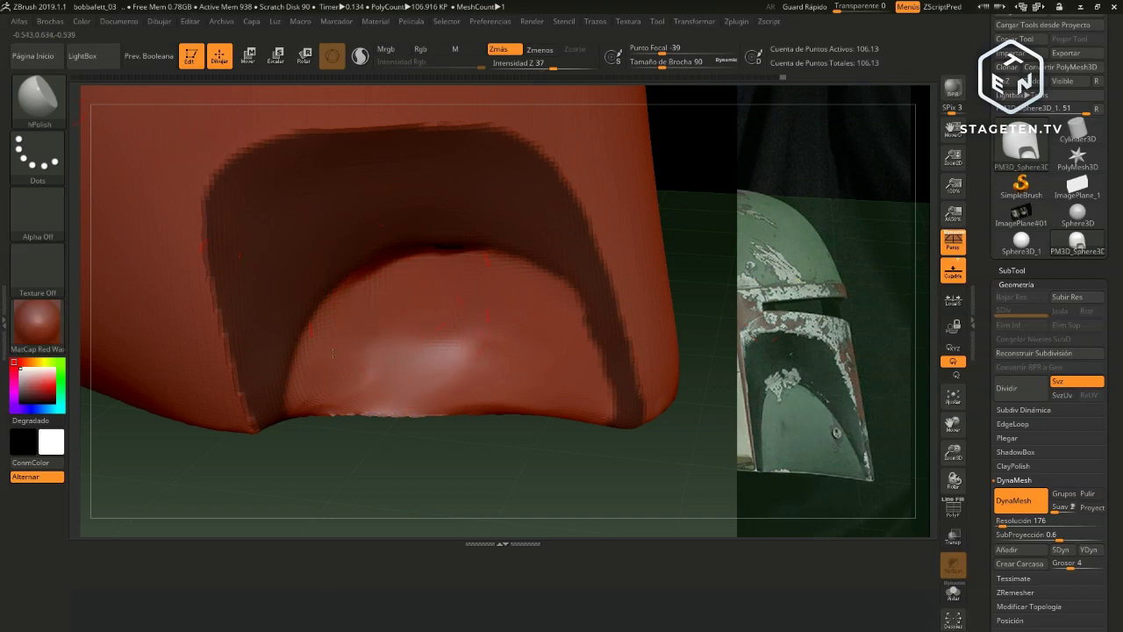
mouse_move(350, 331)
mouse_down()
mouse_move(563, 401)
mouse_move(419, 258)
mouse_up()
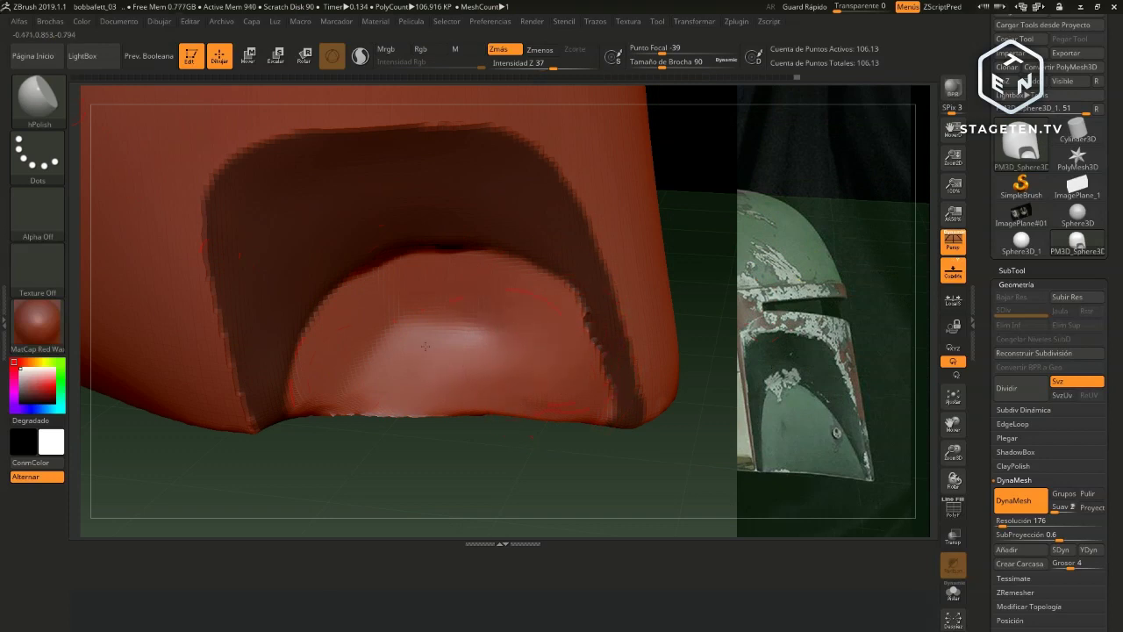
mouse_move(424, 345)
mouse_down()
mouse_move(382, 332)
mouse_move(362, 379)
mouse_move(453, 349)
mouse_move(444, 350)
mouse_up()
mouse_move(412, 413)
shift+mouse_down()
mouse_move(369, 404)
mouse_move(532, 413)
shift+mouse_up()
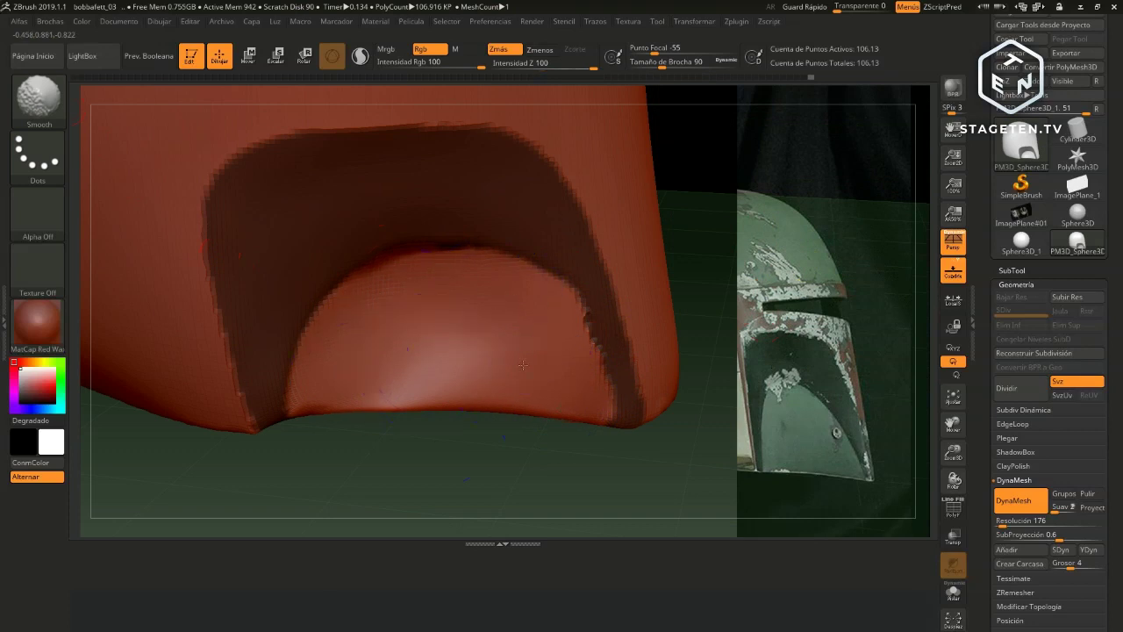
Orbit to the side and polish the cheek area and chin surface
mouse_move(709, 336)
mouse_down()
mouse_move(863, 290)
mouse_move(580, 361)
mouse_up()
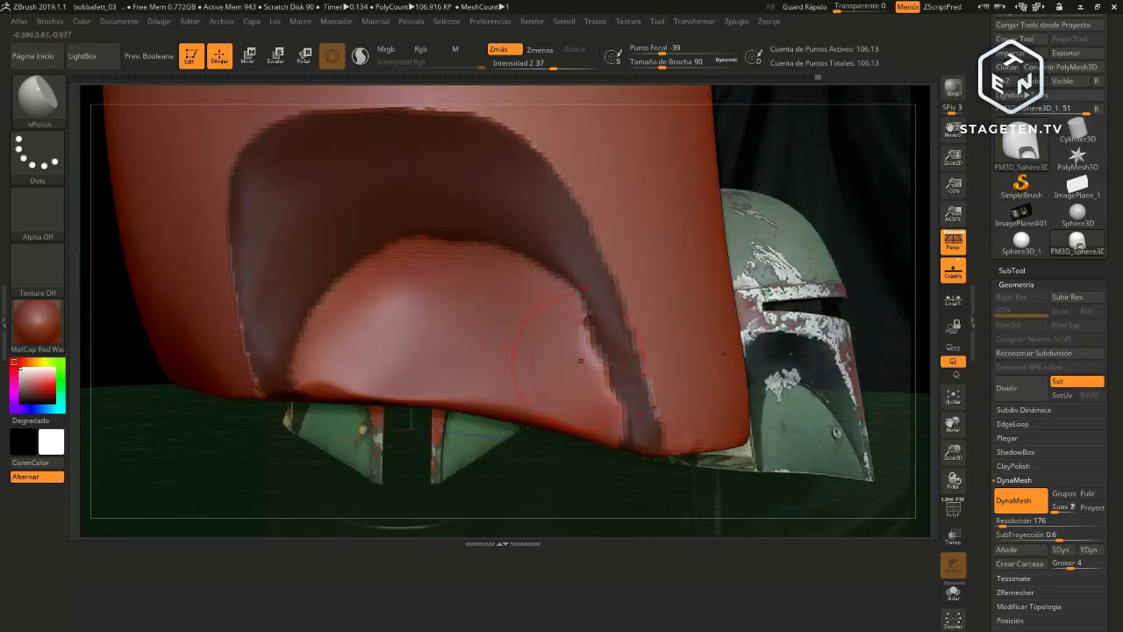
shift+drag(591, 351, 576, 376)
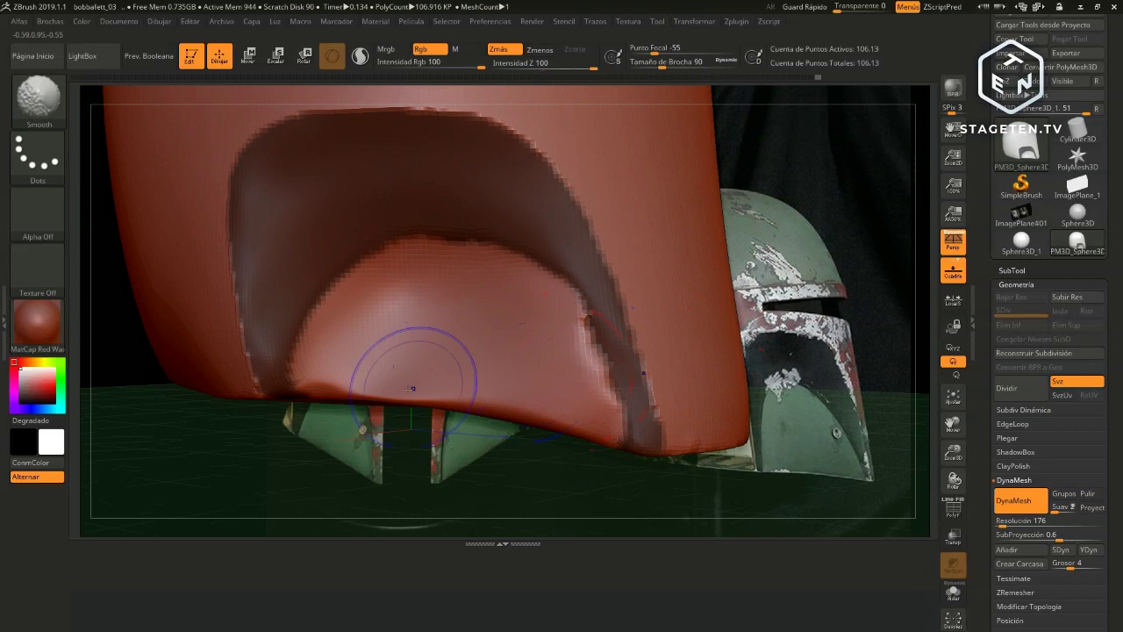
mouse_move(375, 376)
shift+mouse_down()
mouse_move(364, 363)
mouse_move(356, 382)
shift+mouse_up()
click(334, 389)
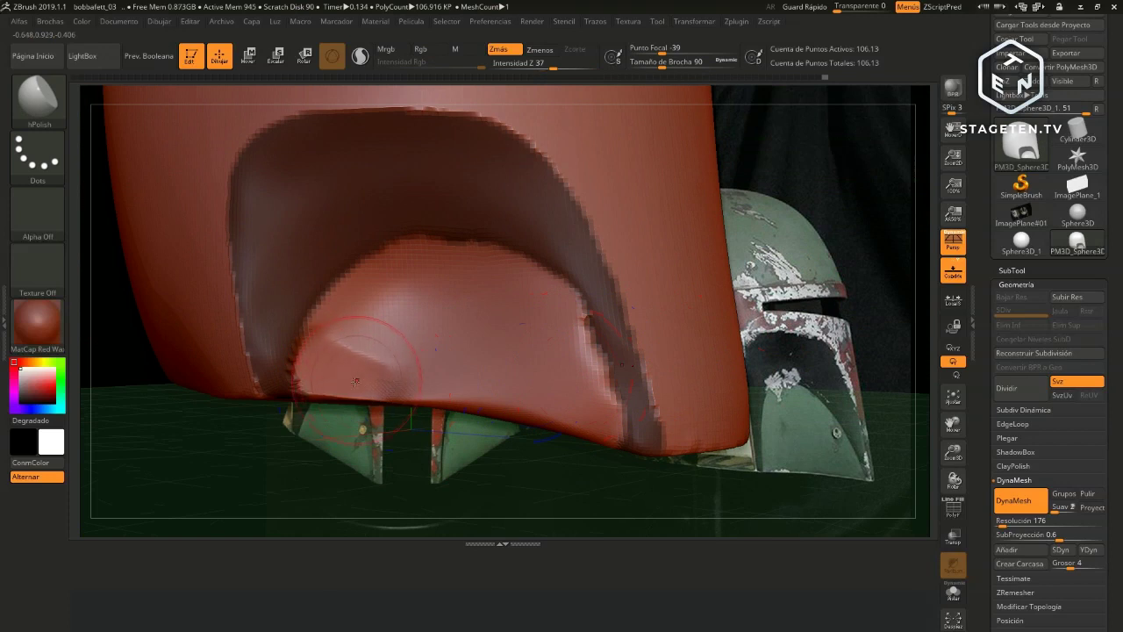
drag(438, 386, 577, 421)
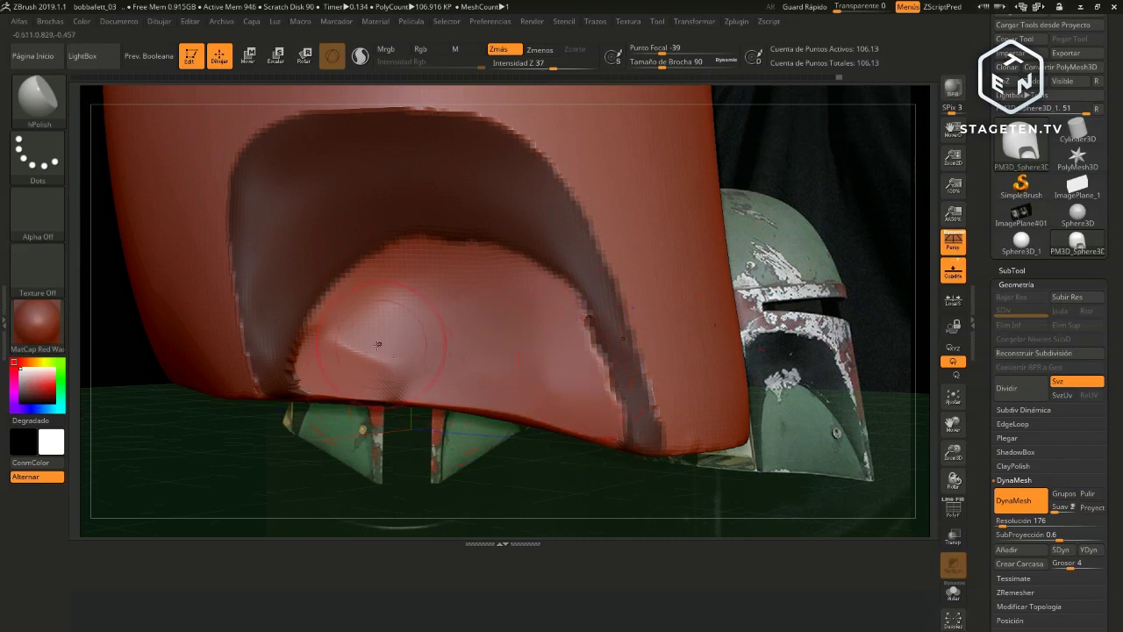
Smooth the opening's lower rim at size 68, then its edge at size 29
key(s)
key(shift)
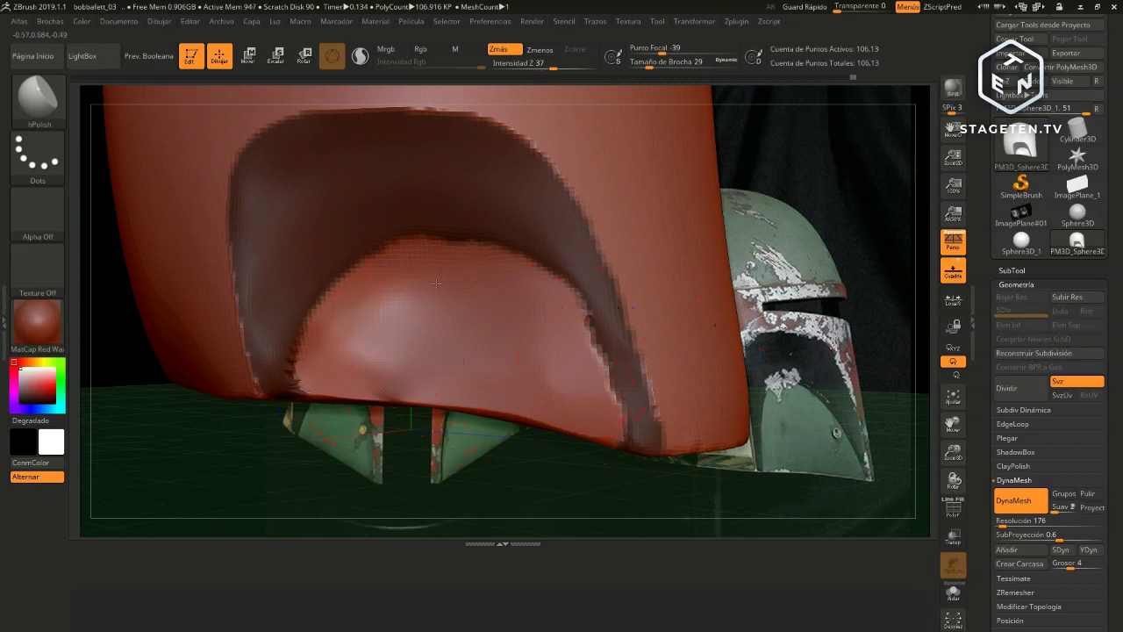
key(s)
drag(390, 336, 404, 334)
key(shift)
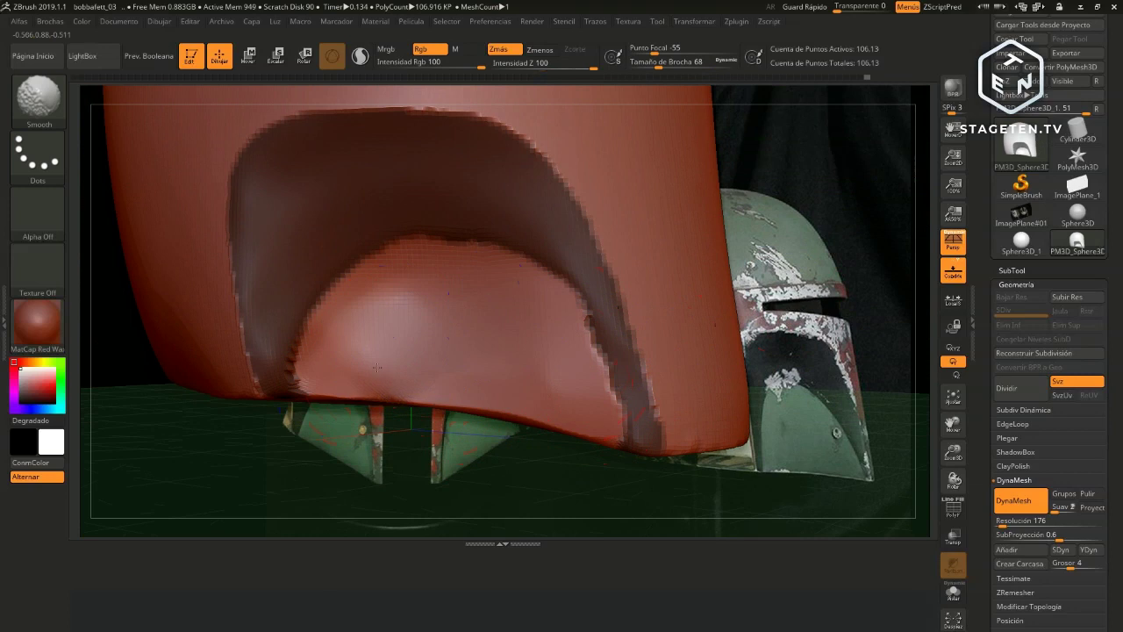
alt+drag(604, 386, 561, 333)
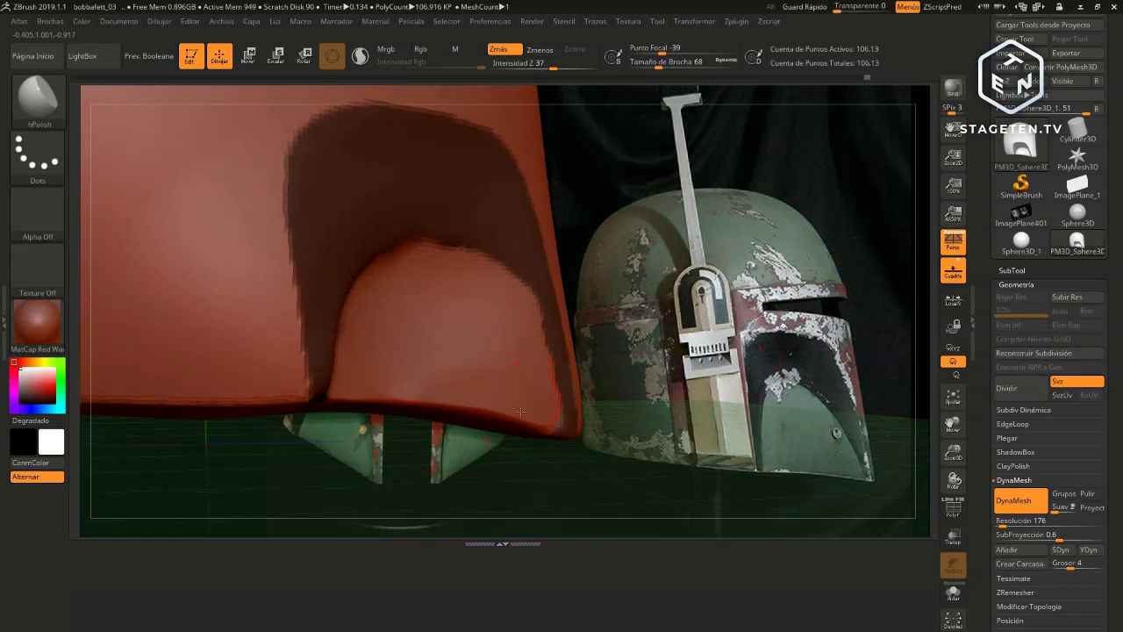
key(shift)
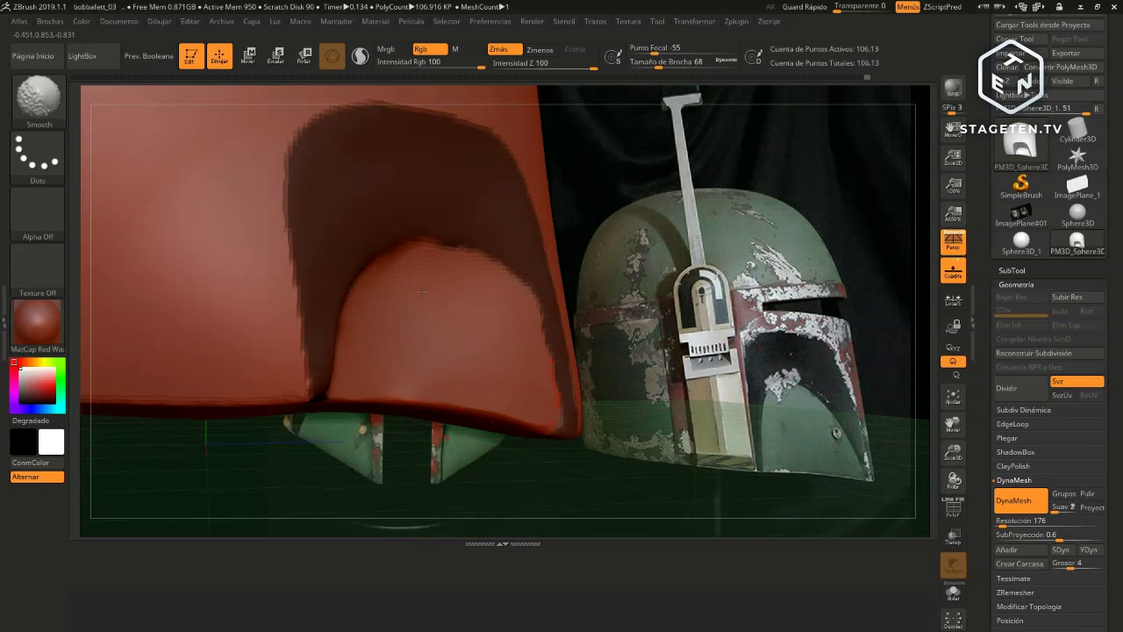
mouse_move(429, 273)
mouse_down()
mouse_move(492, 276)
mouse_move(703, 336)
mouse_move(677, 307)
mouse_move(381, 385)
mouse_up()
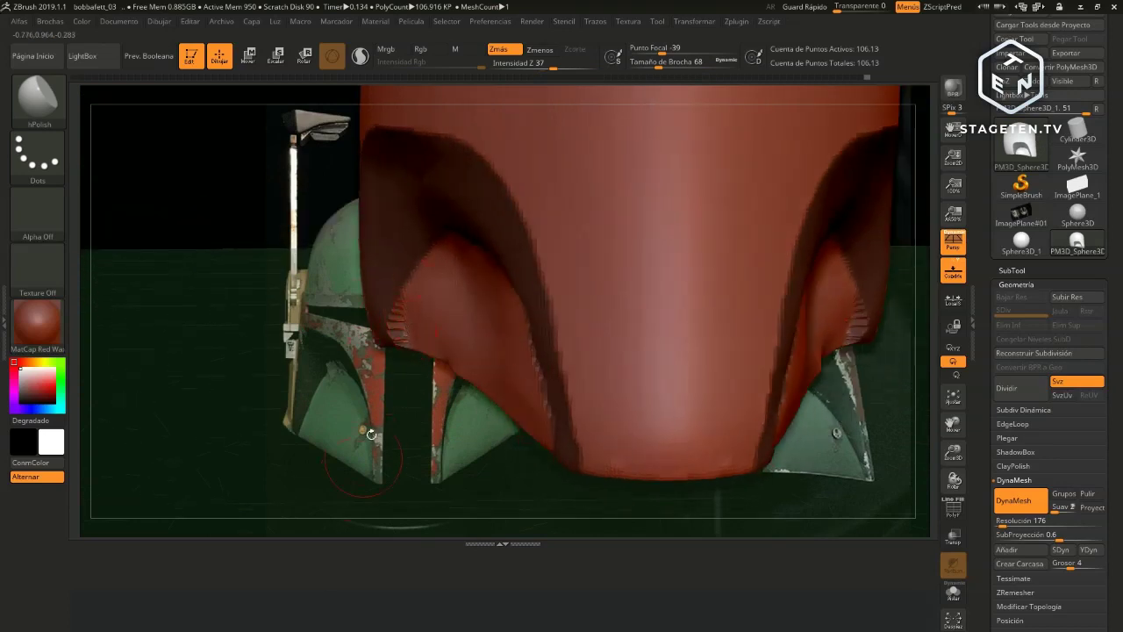
key(s)
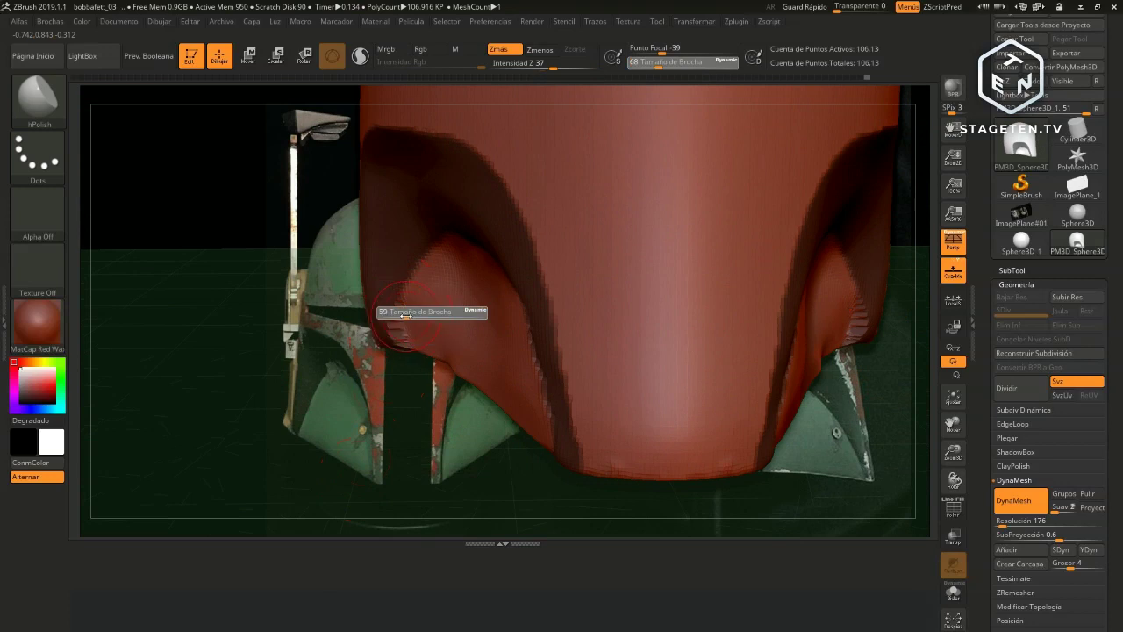
click(400, 316)
shift+drag(400, 316, 399, 328)
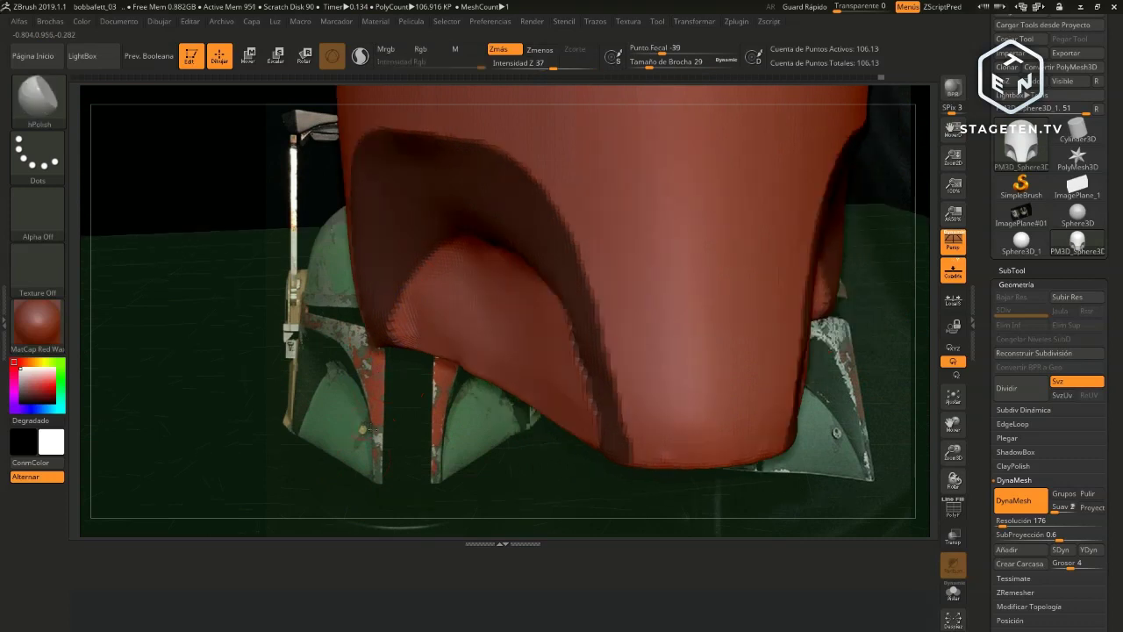
Undo the last stroke, raise brush size back to 68, and orbit to inspect the hollow underside
drag(357, 434, 421, 311)
key(s)
click(421, 312)
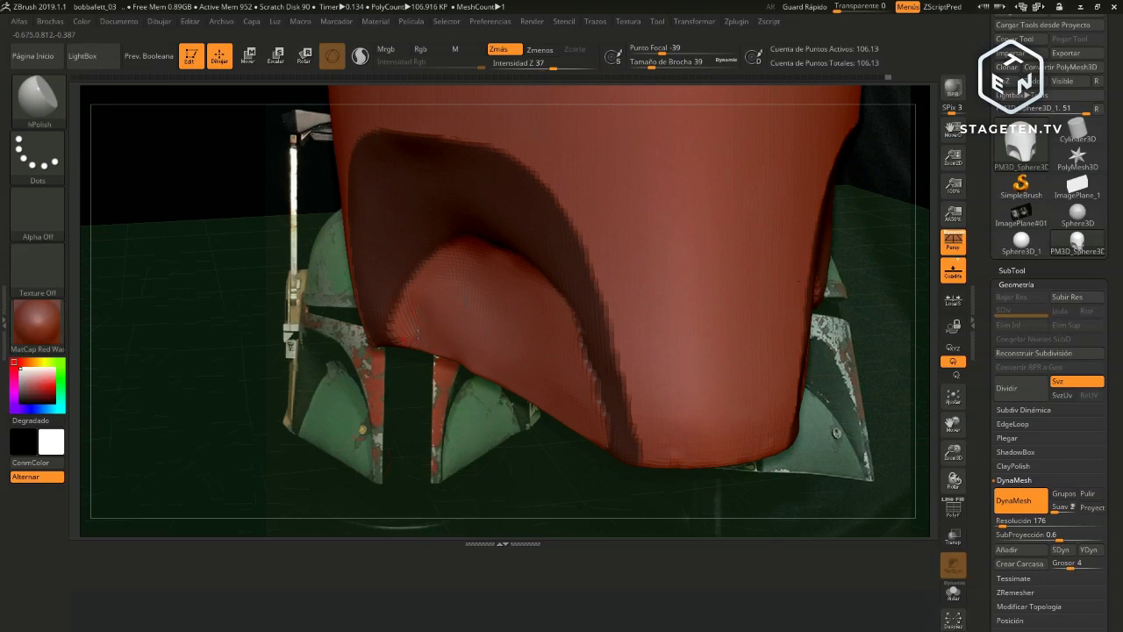
key(ctrl+z)
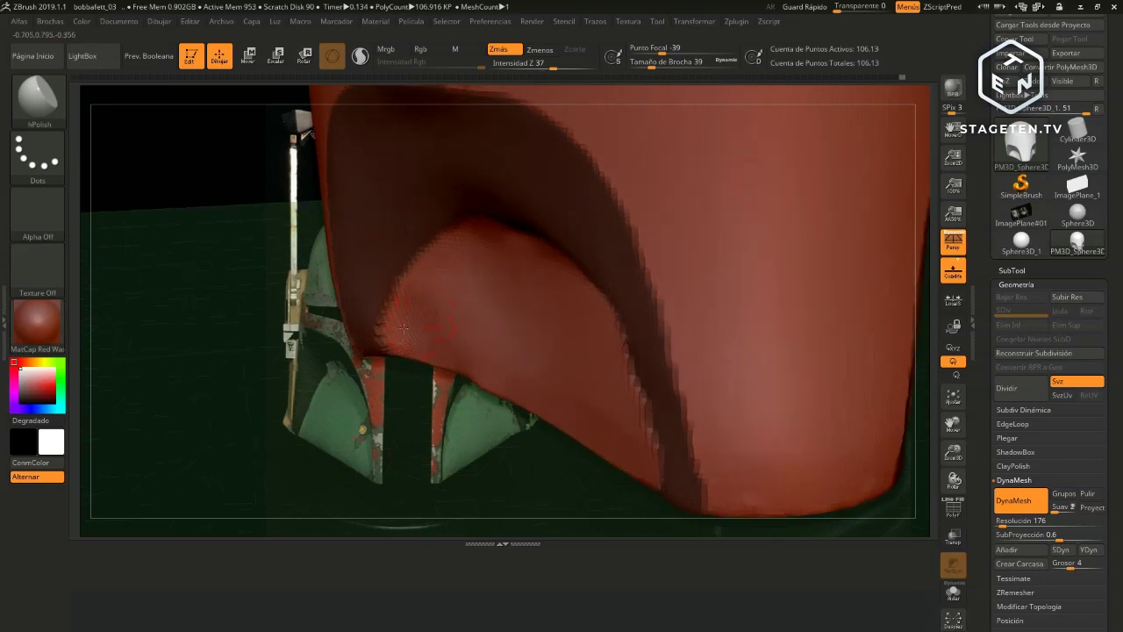
drag(343, 490, 472, 357)
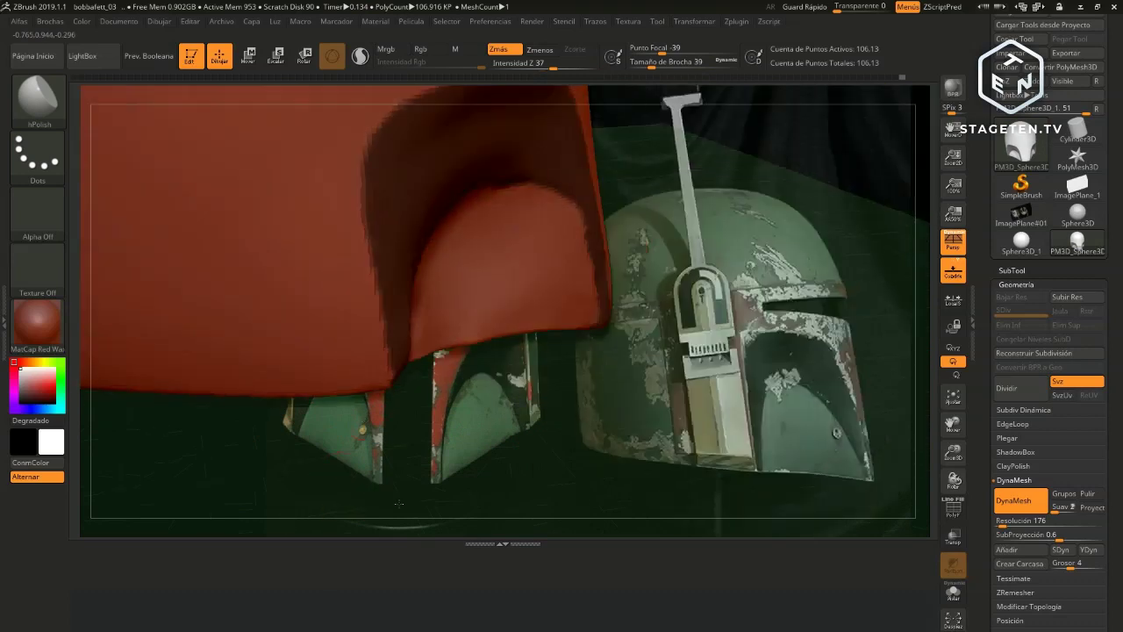
key(s)
drag(482, 268, 510, 268)
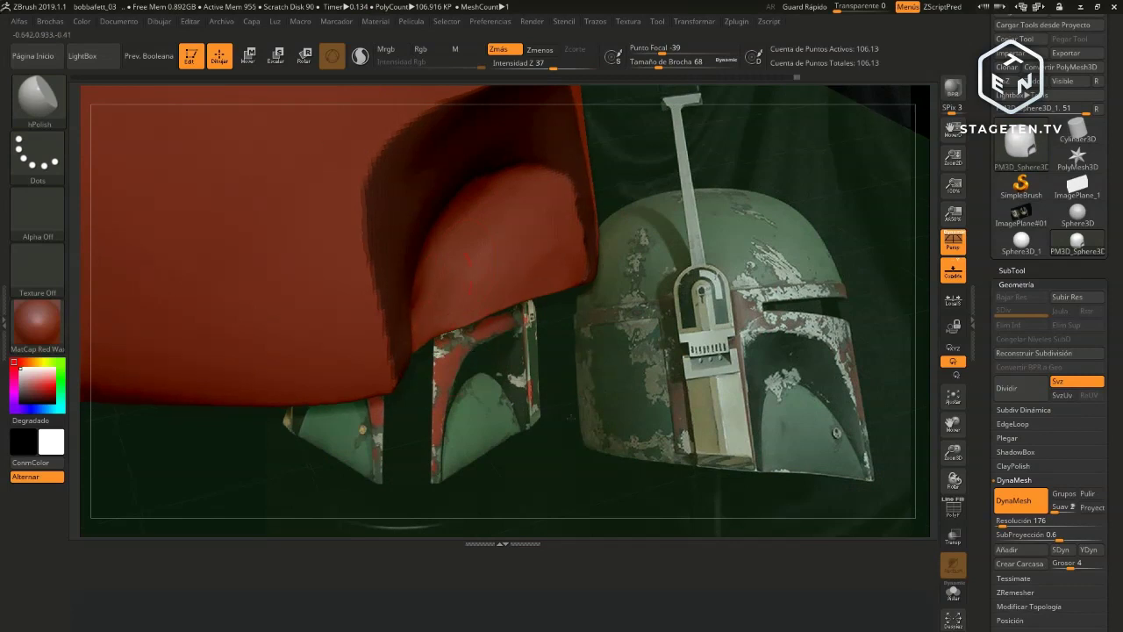
right_drag(440, 292, 409, 326)
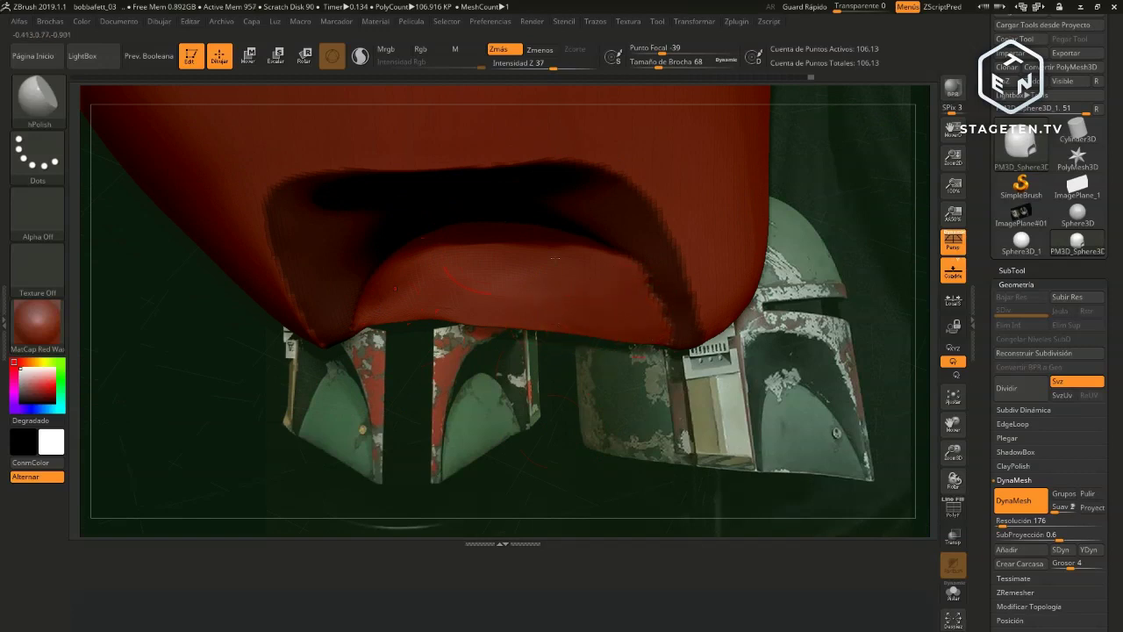
mouse_move(466, 431)
right_down()
mouse_move(524, 376)
mouse_move(679, 331)
right_up()
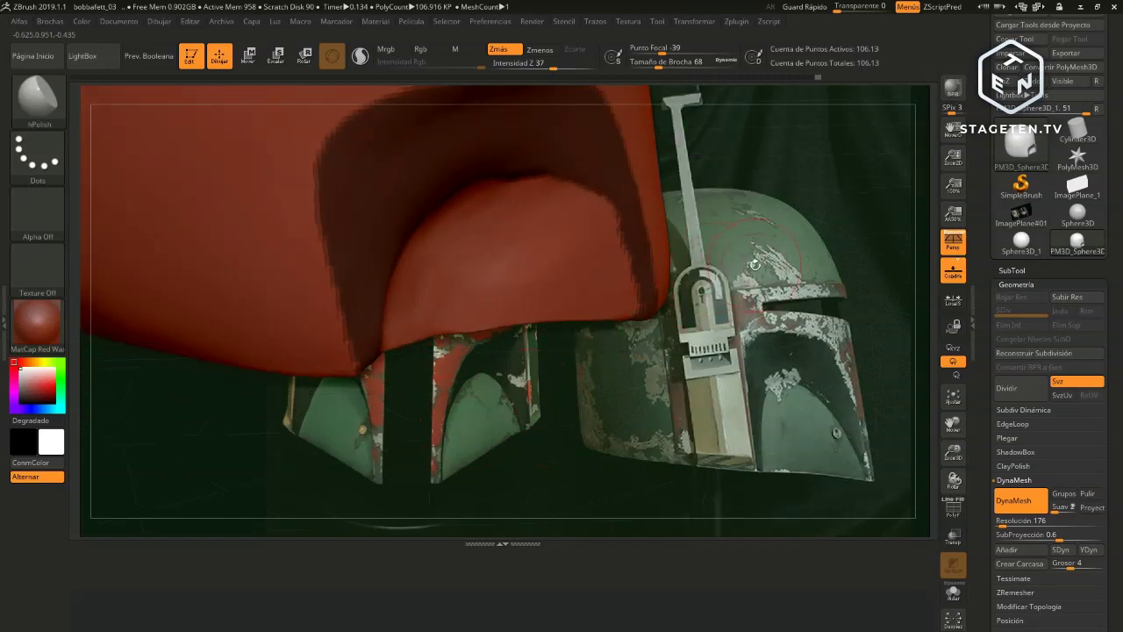
key(ctrl)
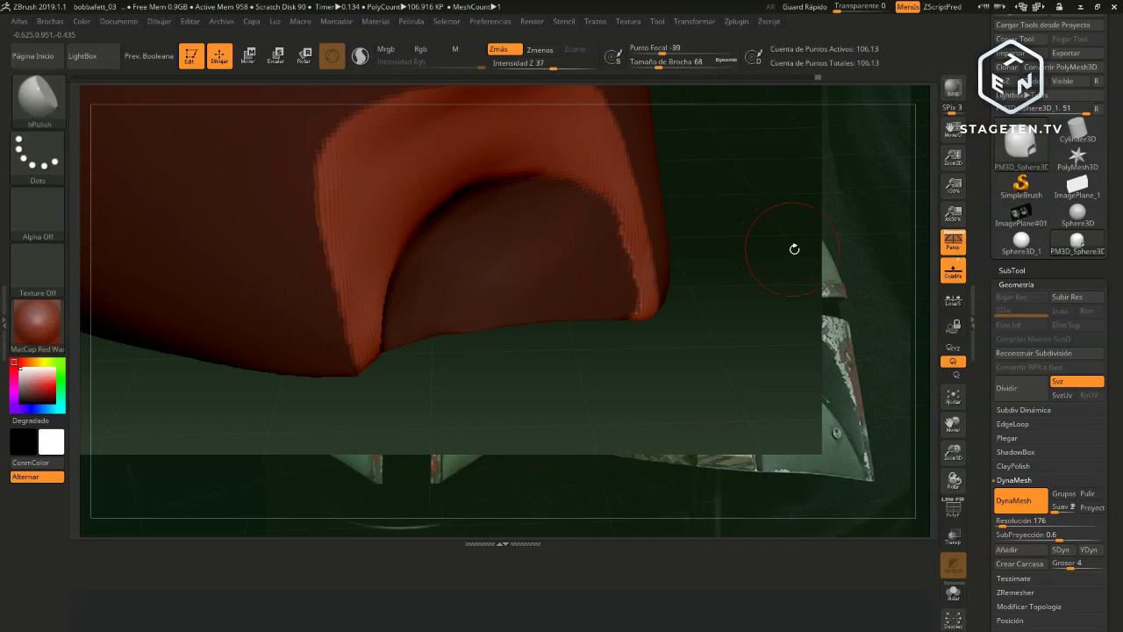
drag(842, 359, 753, 393)
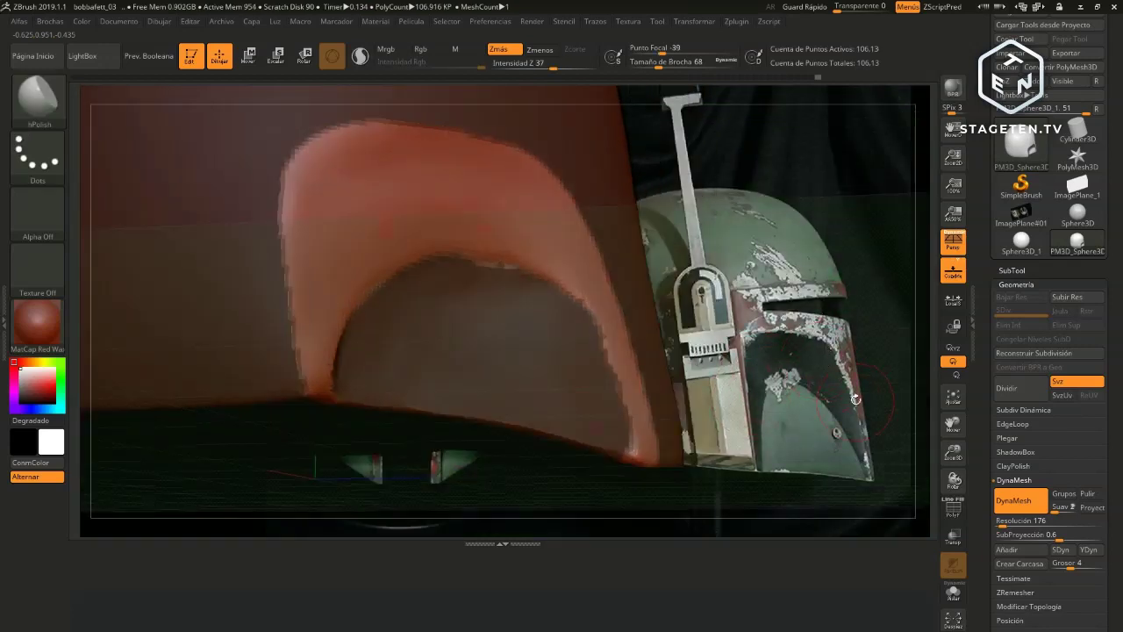
mouse_move(787, 240)
mouse_down()
mouse_move(804, 214)
mouse_move(763, 249)
mouse_move(803, 254)
mouse_up()
key(s)
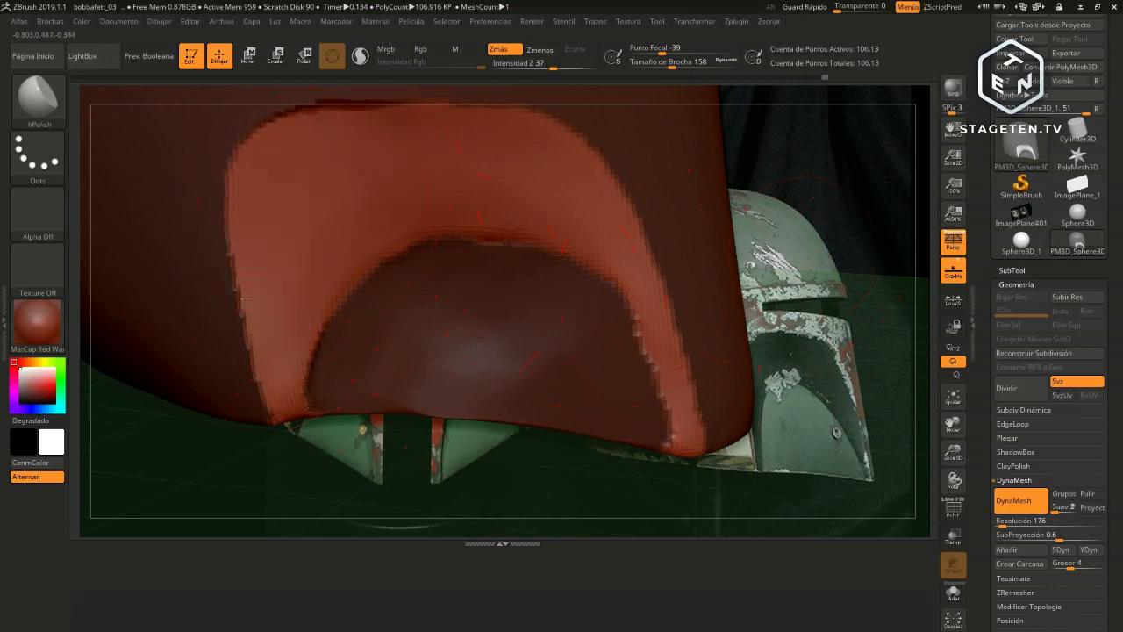
Polish the top edges of the opening and cheek recess with the brush reduced to 112
mouse_move(860, 117)
mouse_down()
mouse_move(693, 98)
mouse_move(289, 235)
mouse_up()
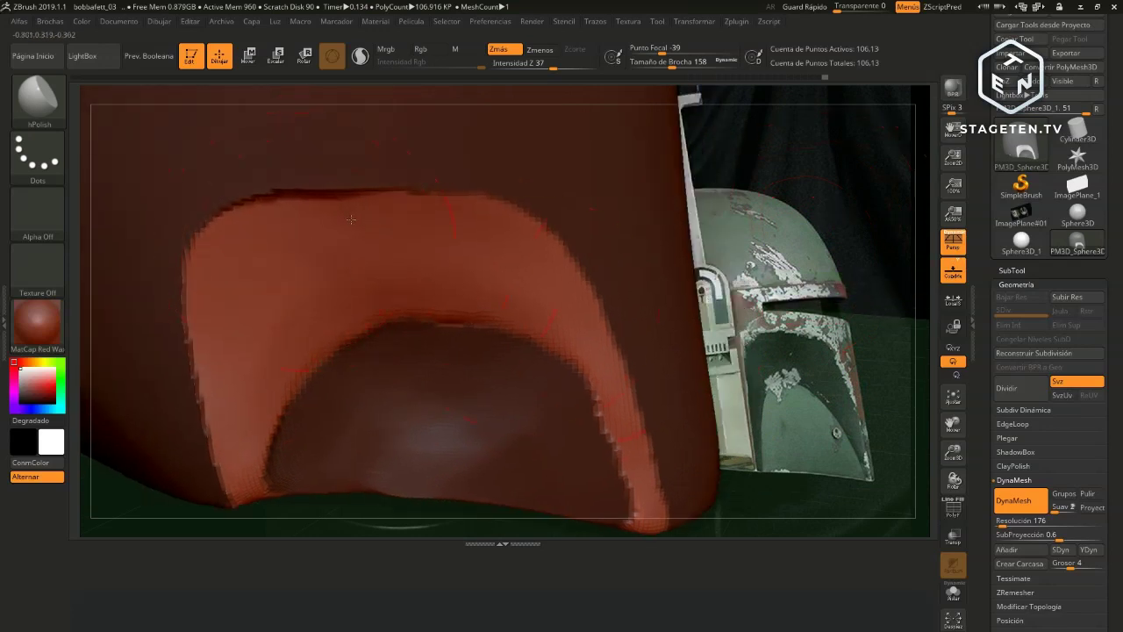
mouse_move(351, 219)
mouse_down()
mouse_move(451, 221)
mouse_move(600, 337)
mouse_up()
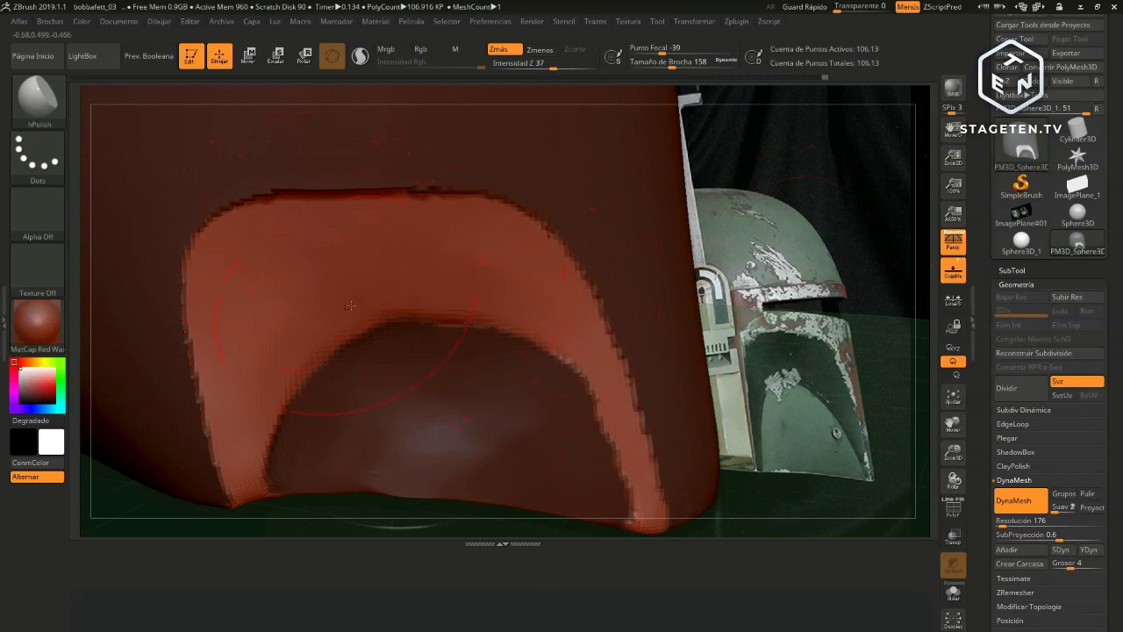
drag(698, 226, 790, 220)
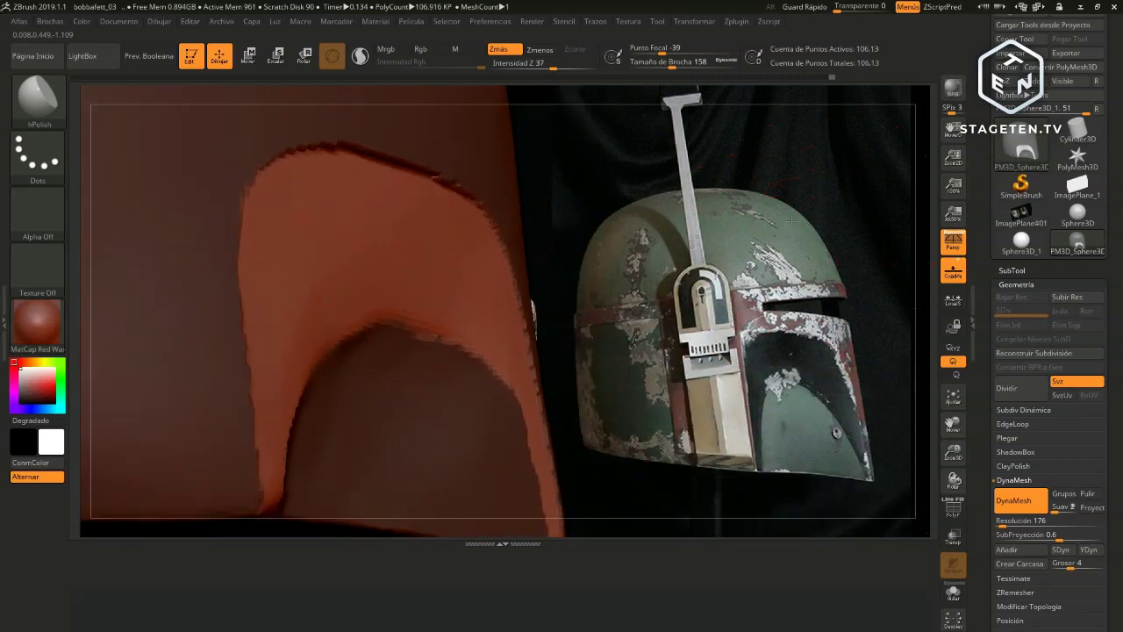
key(s)
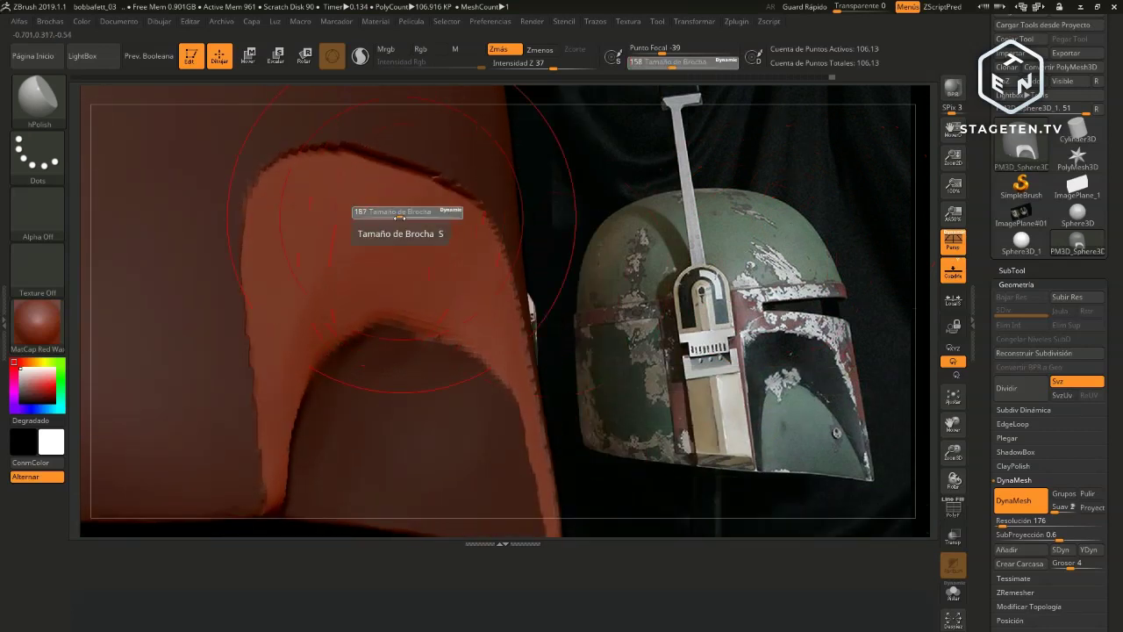
drag(400, 216, 380, 216)
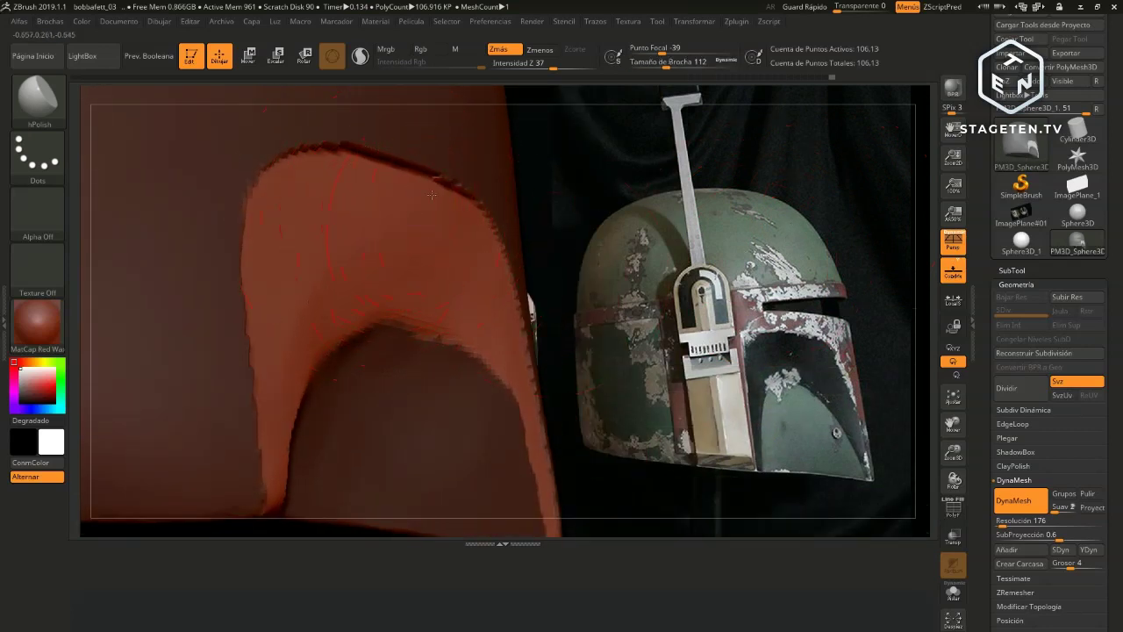
drag(407, 177, 295, 179)
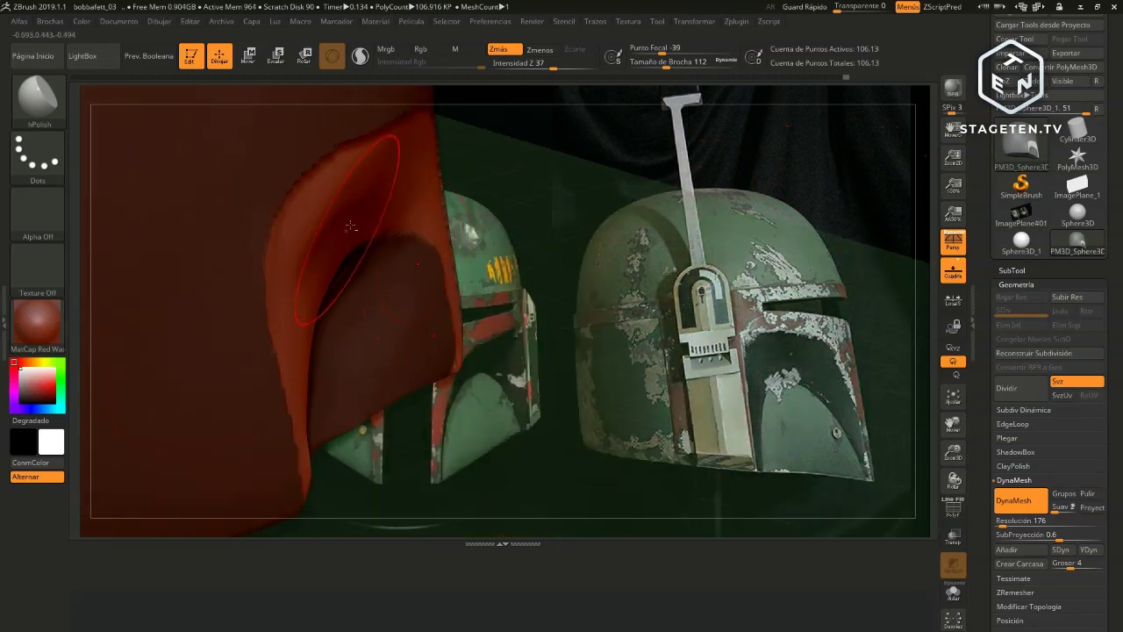
drag(323, 275, 303, 209)
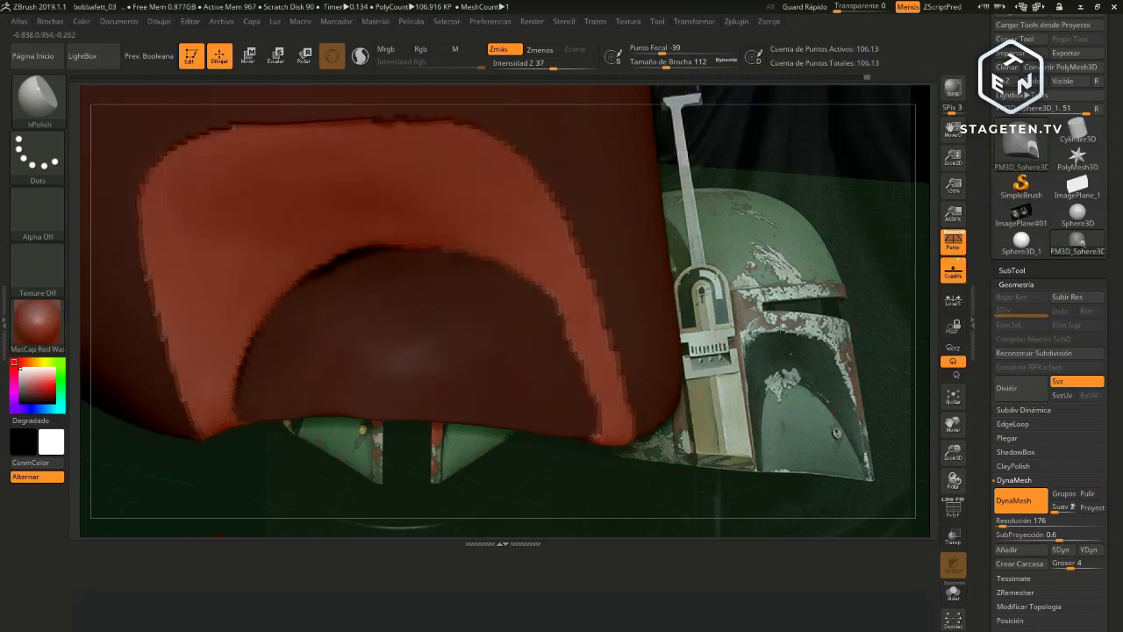
mouse_move(770, 350)
mouse_down()
mouse_move(761, 303)
mouse_move(762, 327)
mouse_move(678, 301)
mouse_up()
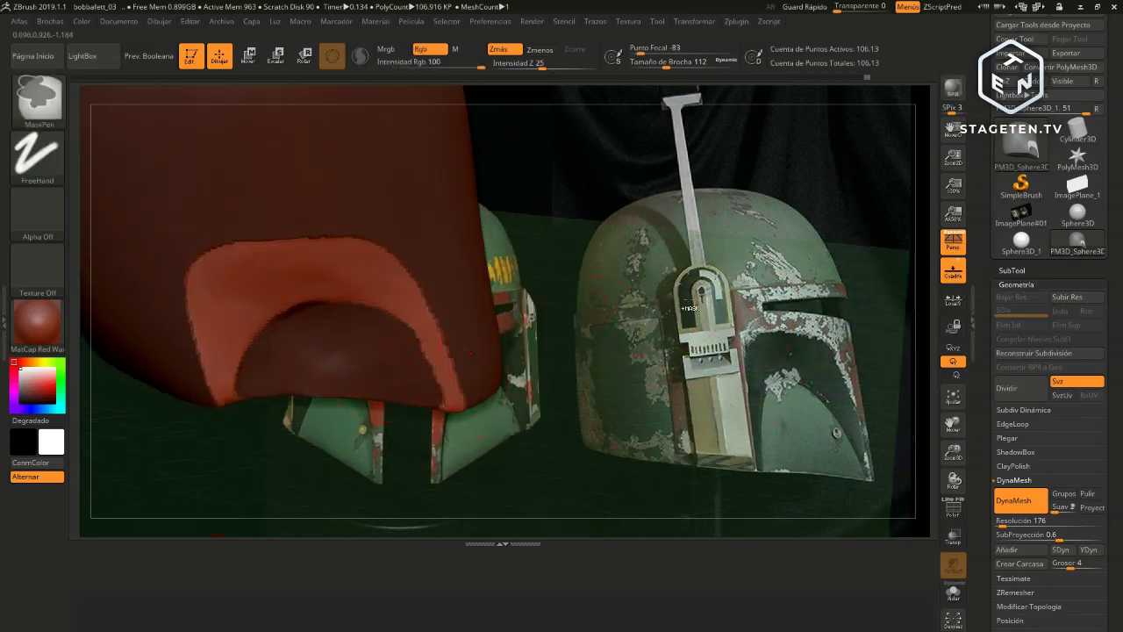
Invert and clear the mask on the helmet, then turn it so the cheek recess faces the view
alt+click(361, 362)
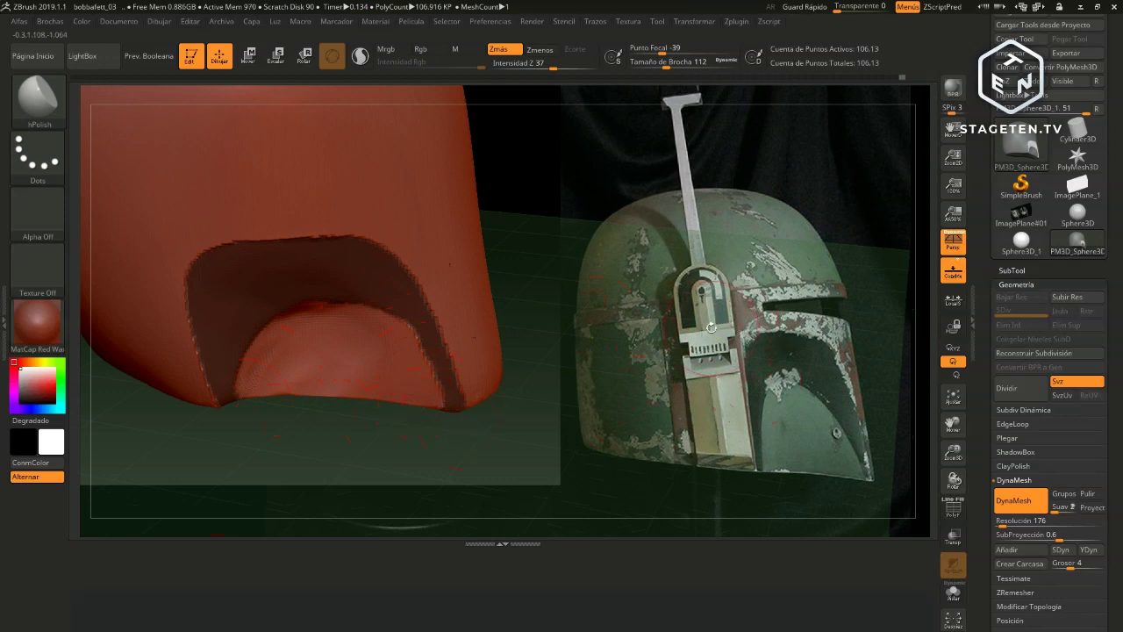
mouse_move(715, 323)
mouse_down()
mouse_move(619, 362)
mouse_move(373, 342)
mouse_up()
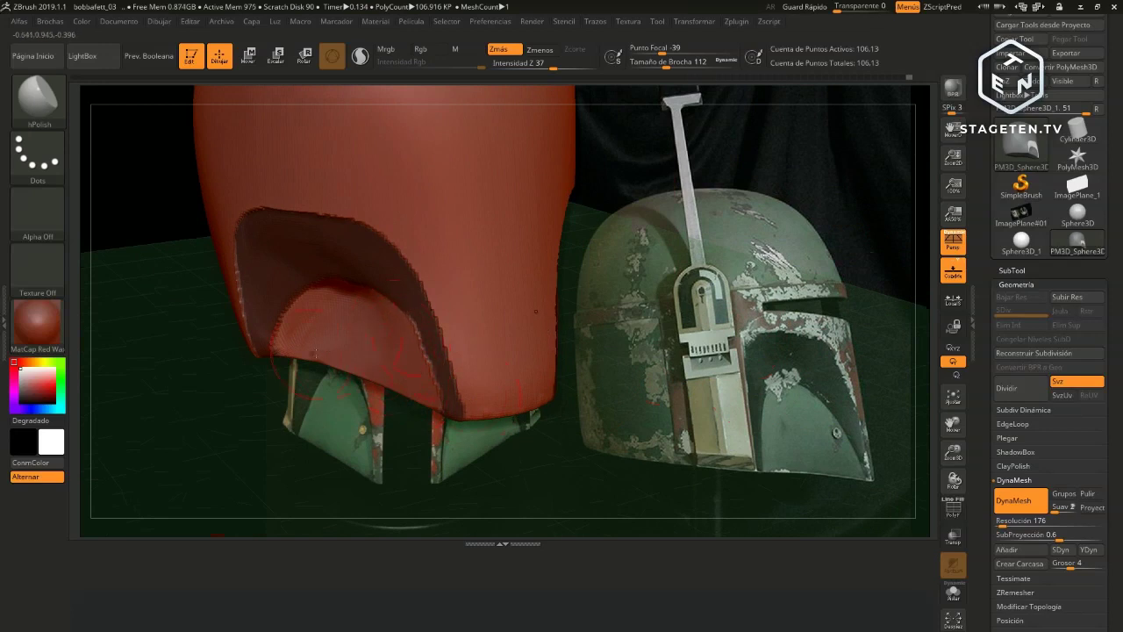
key(ctrl+z)
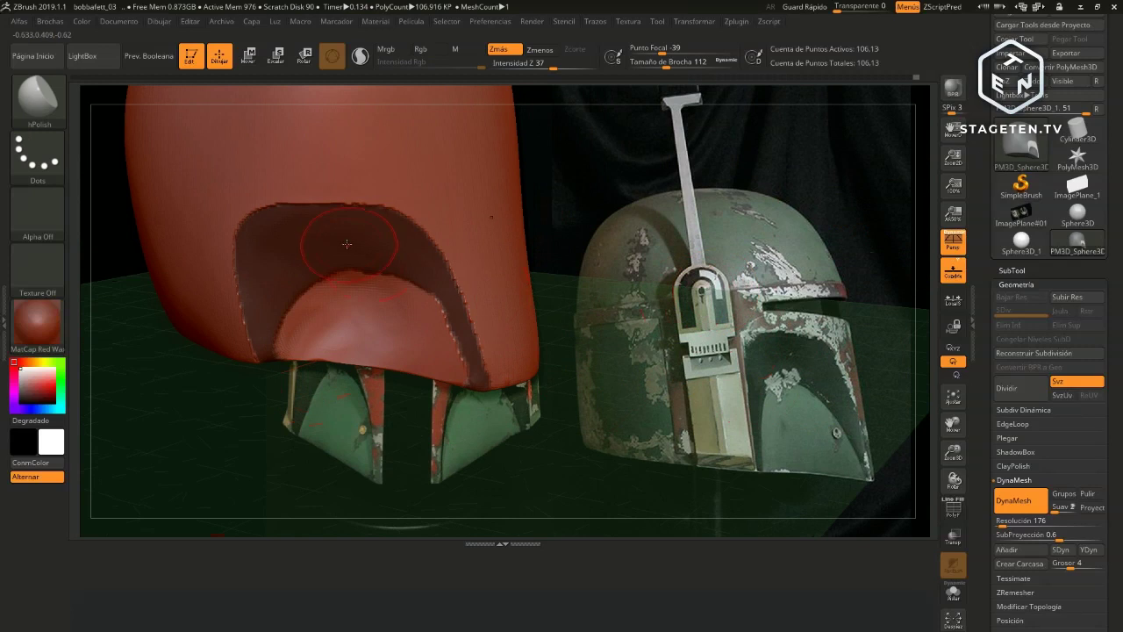
ctrl+click(697, 256)
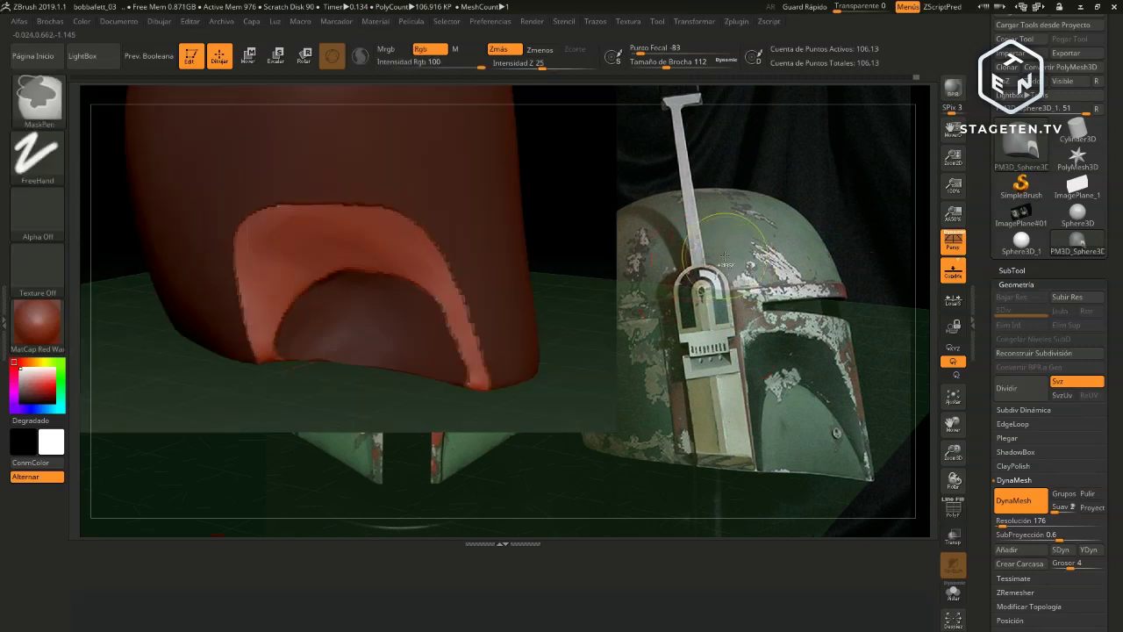
ctrl+click(753, 246)
ctrl+click(753, 244)
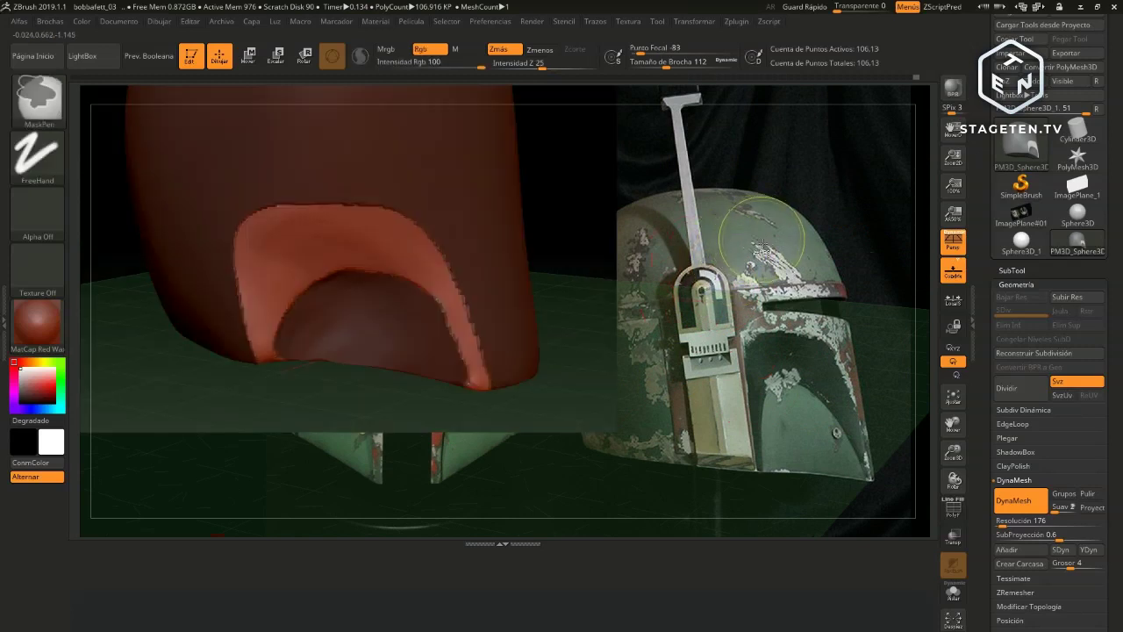
ctrl+click(752, 244)
mouse_move(752, 272)
mouse_down()
mouse_move(737, 289)
mouse_move(755, 263)
mouse_up()
drag(745, 325, 281, 369)
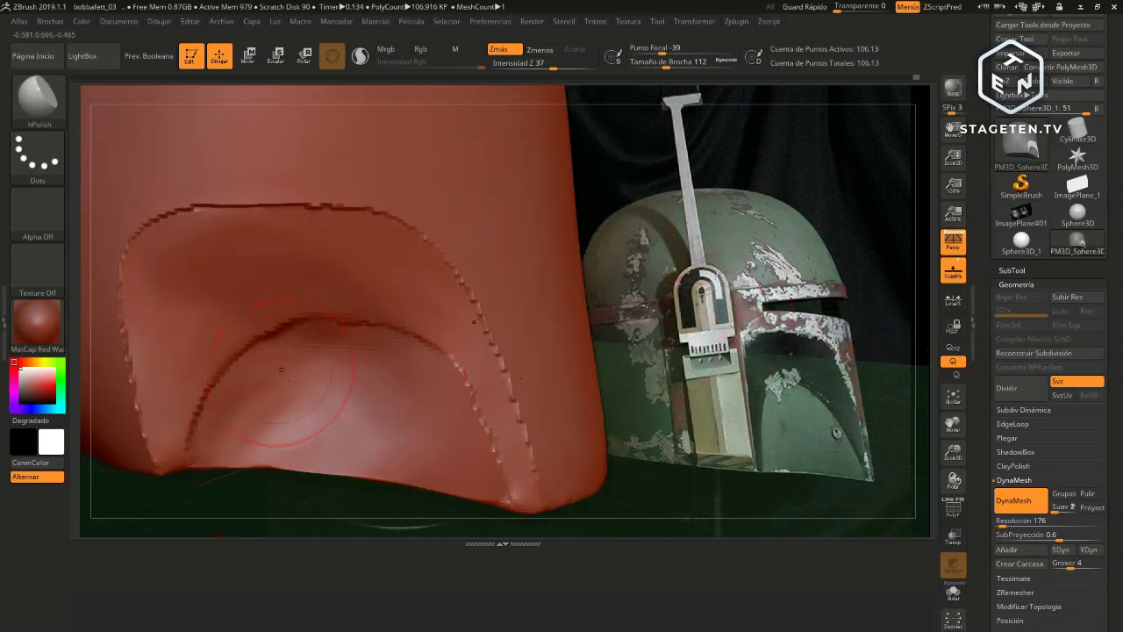
Set brush size to 49, smooth inside the cheek recess, and reduce the smoothing brush to 77
text(s)
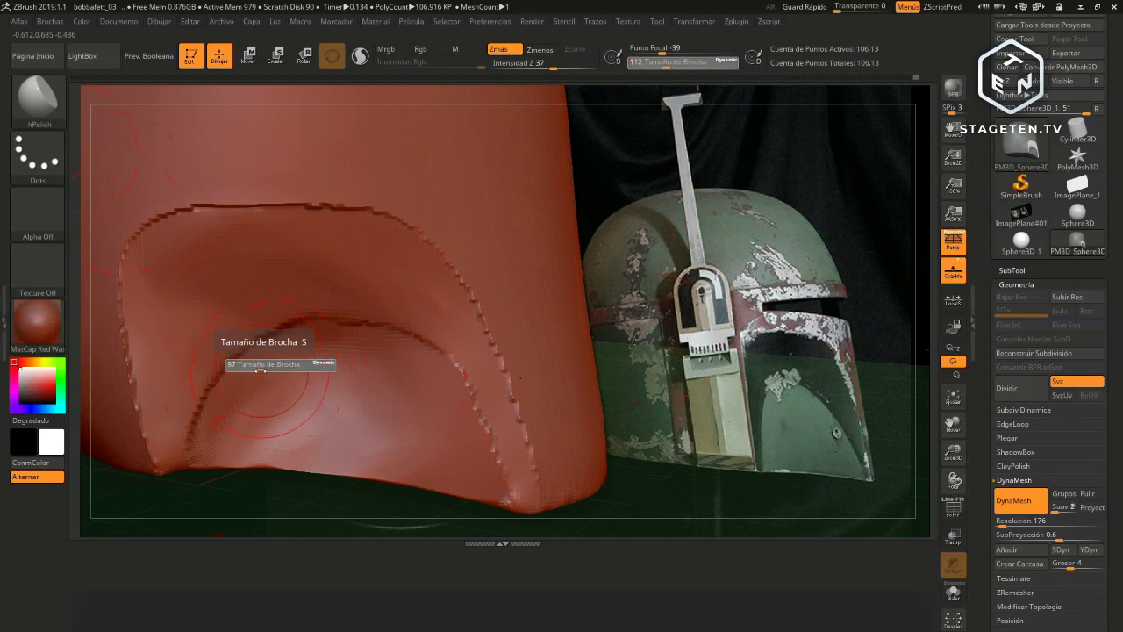
text(49)
key(Return)
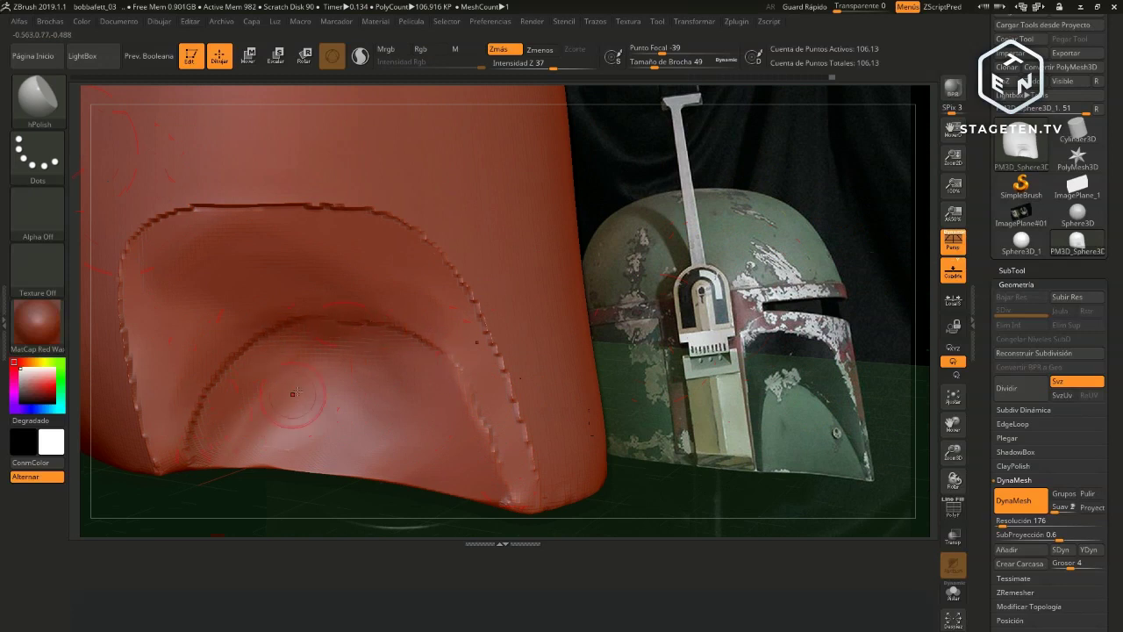
key(s)
drag(295, 388, 388, 387)
shift+drag(299, 405, 306, 426)
key(s)
drag(326, 419, 289, 420)
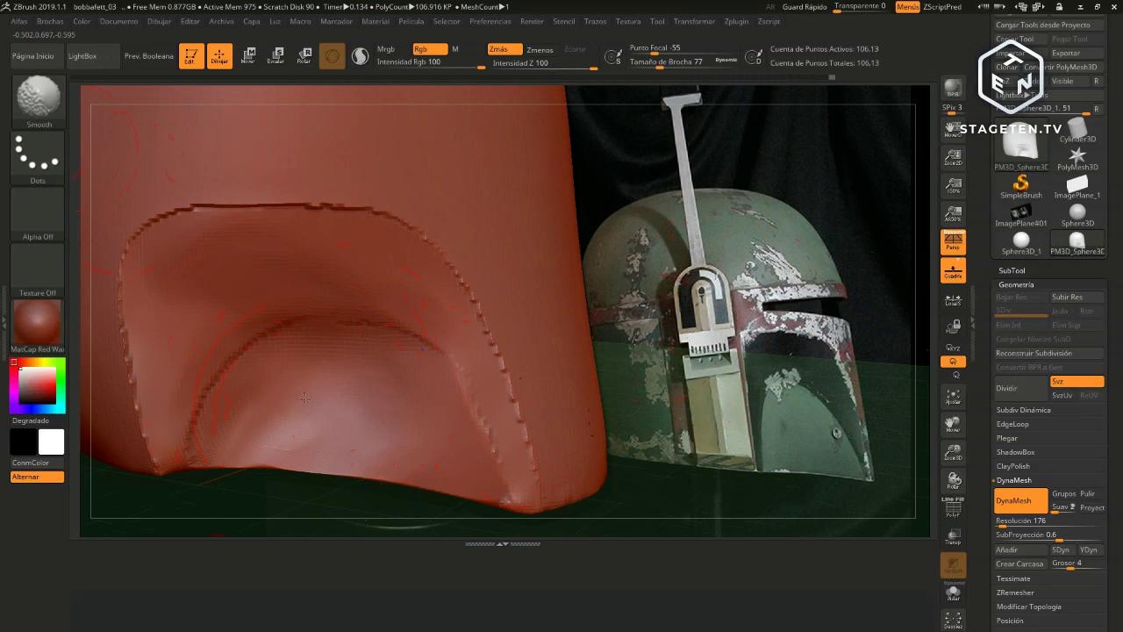
Back on hPolish at size 46, smooth the recess's left and upper seams, then DynaMesh the helmet
key(b)
key(h)
key(p)
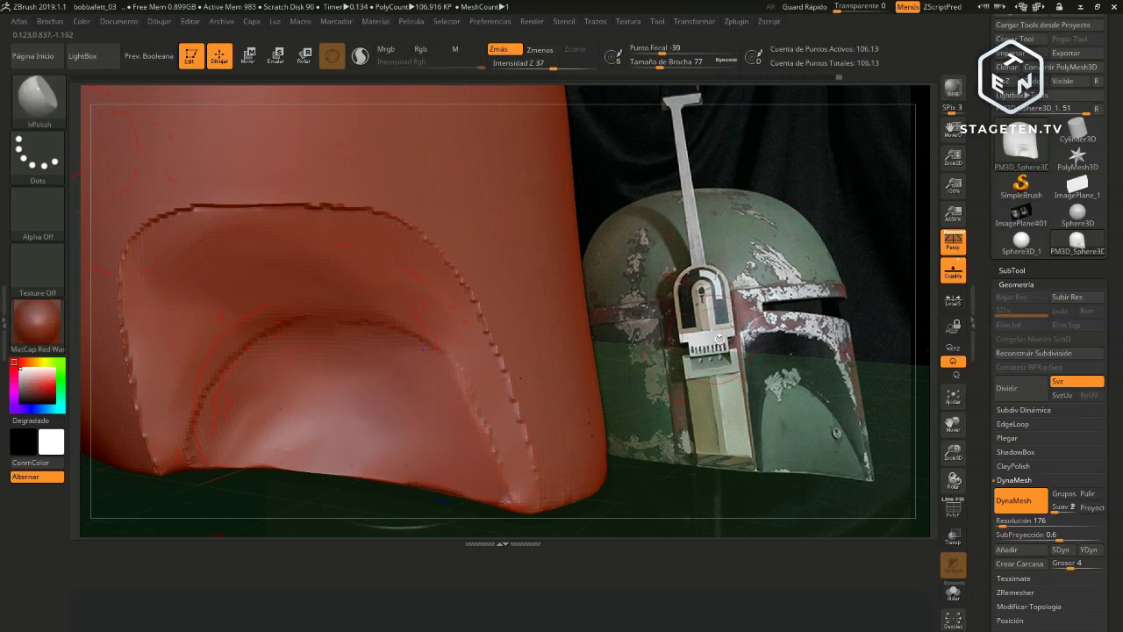
mouse_move(717, 345)
mouse_down()
mouse_move(702, 421)
mouse_move(628, 340)
mouse_up()
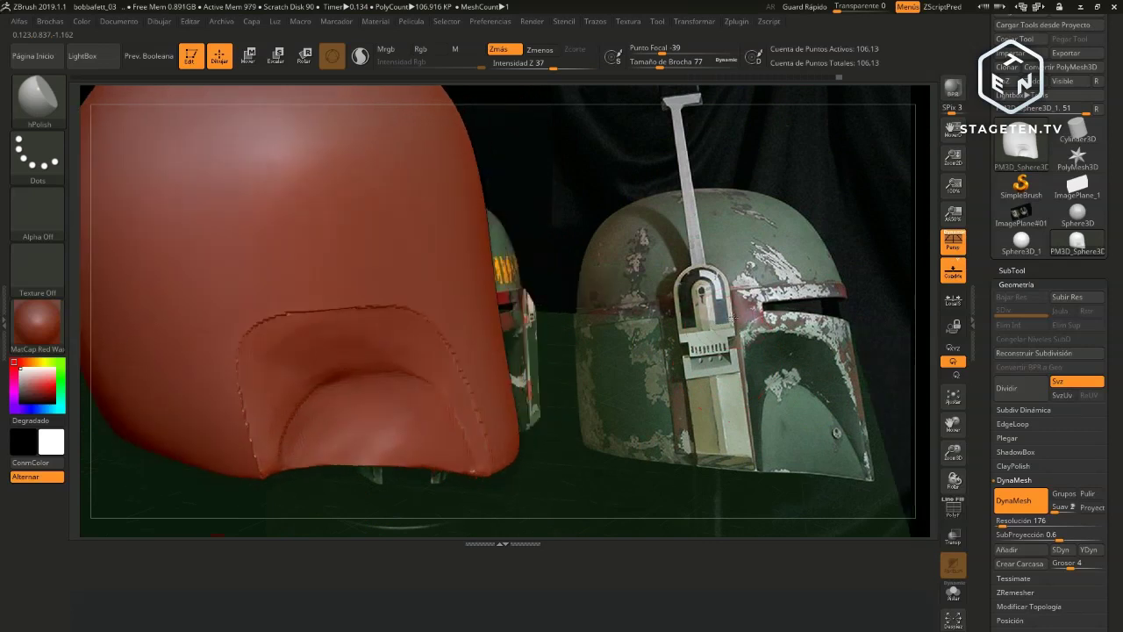
key(s)
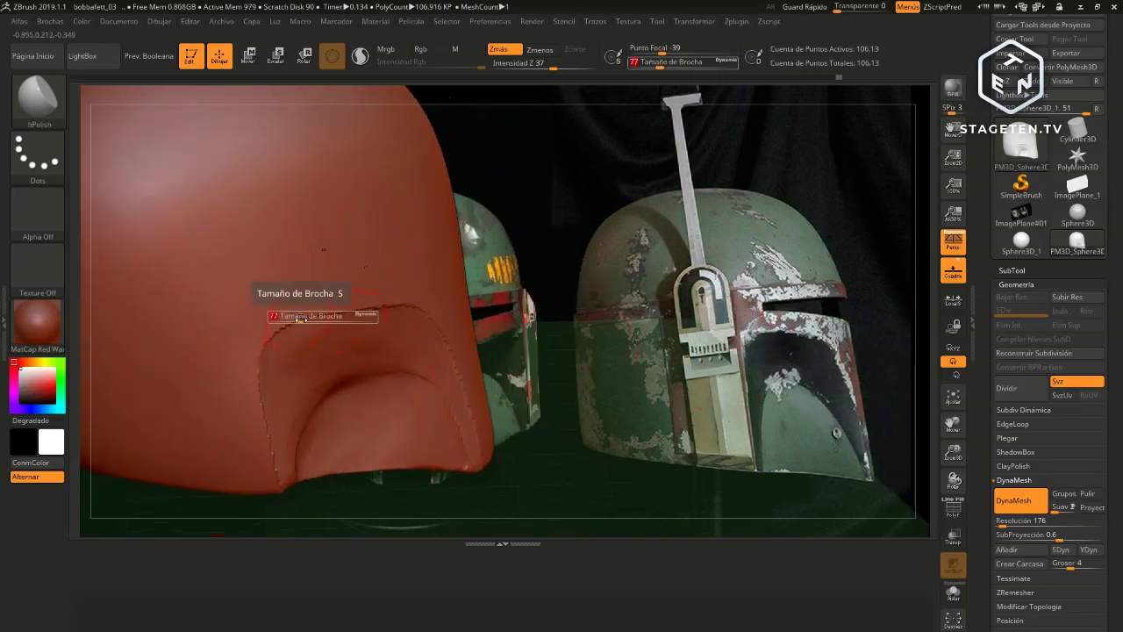
click(298, 318)
shift+drag(264, 333, 281, 481)
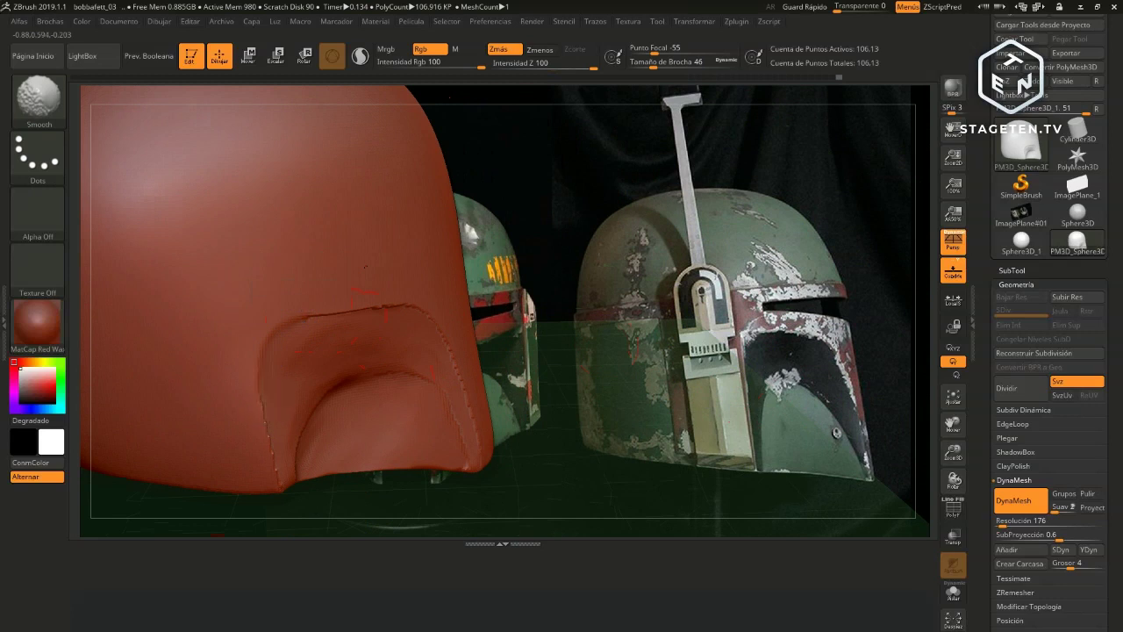
mouse_move(326, 318)
shift+mouse_down()
mouse_move(414, 301)
mouse_move(481, 461)
shift+mouse_up()
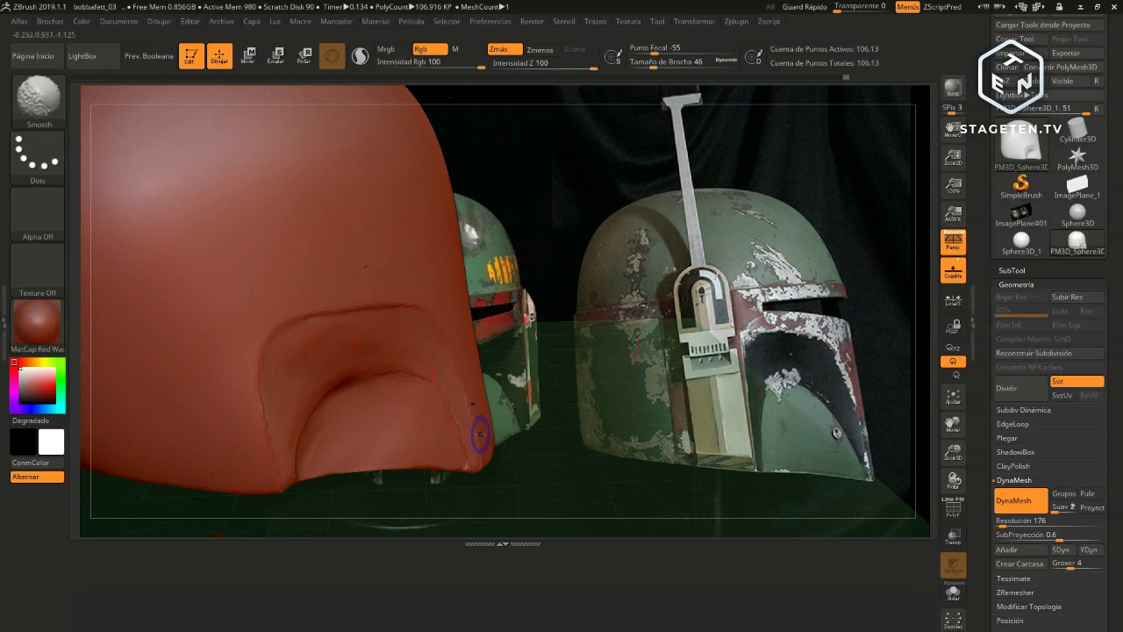
mouse_move(649, 384)
mouse_down()
mouse_move(680, 382)
mouse_move(557, 377)
mouse_up()
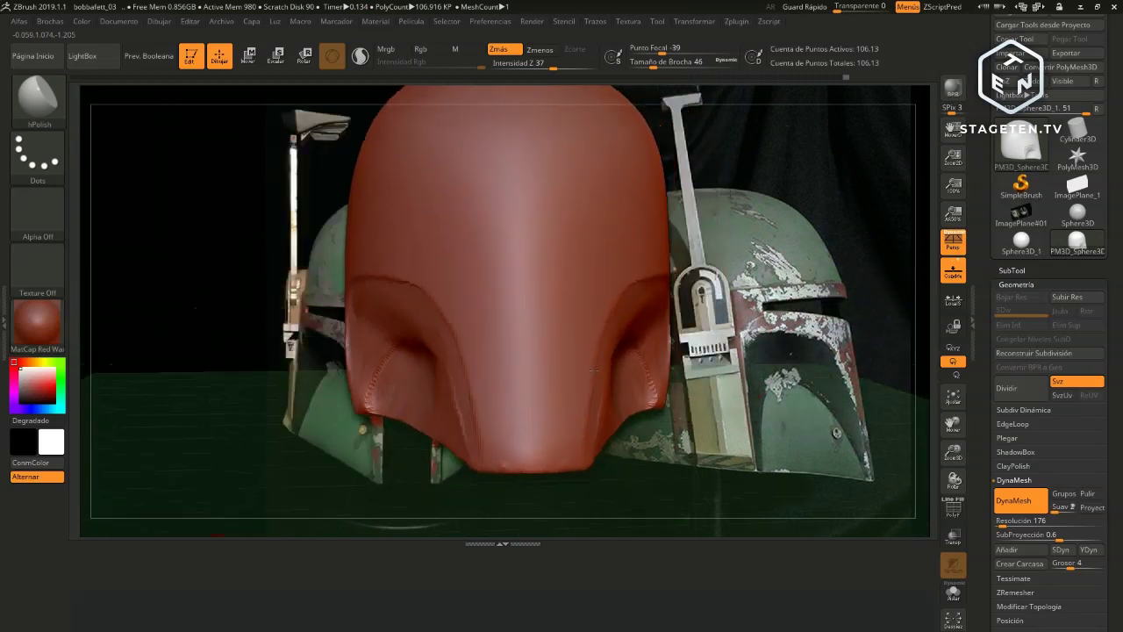
mouse_move(772, 329)
ctrl+mouse_down()
mouse_move(768, 304)
mouse_move(806, 299)
ctrl+mouse_up()
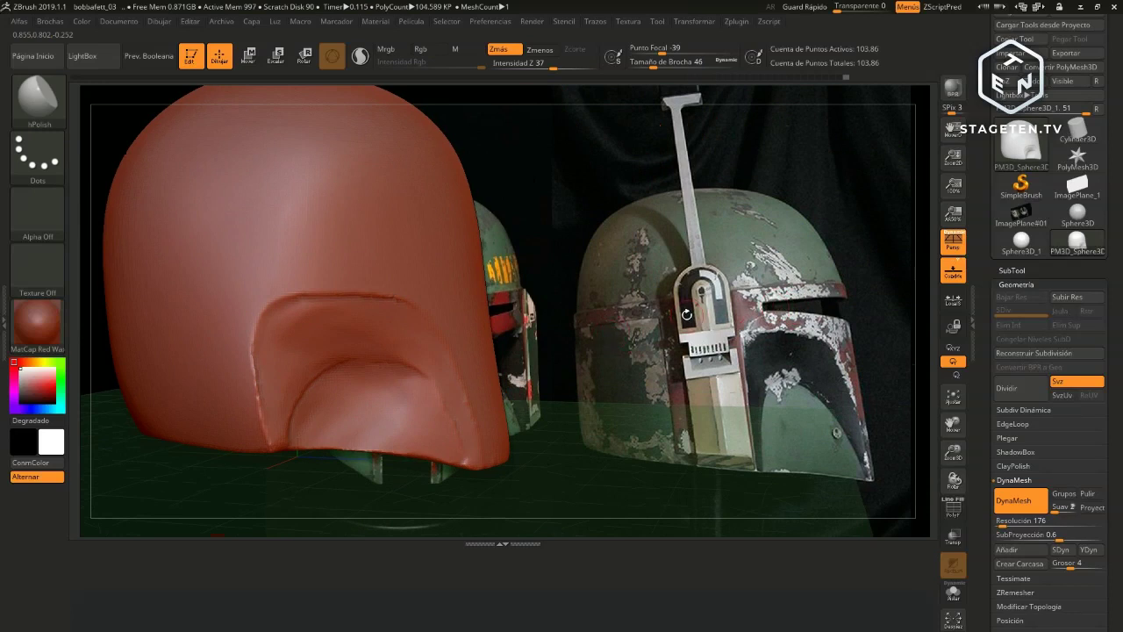
DynaMesh the helmet again, turn toward its front, and raise the brush size to 62
mouse_move(683, 310)
ctrl+mouse_down()
mouse_move(703, 323)
mouse_move(684, 342)
mouse_move(652, 331)
mouse_move(437, 411)
ctrl+mouse_up()
mouse_move(714, 334)
mouse_down()
mouse_move(735, 357)
mouse_move(707, 390)
mouse_up()
key(s)
drag(386, 440, 402, 443)
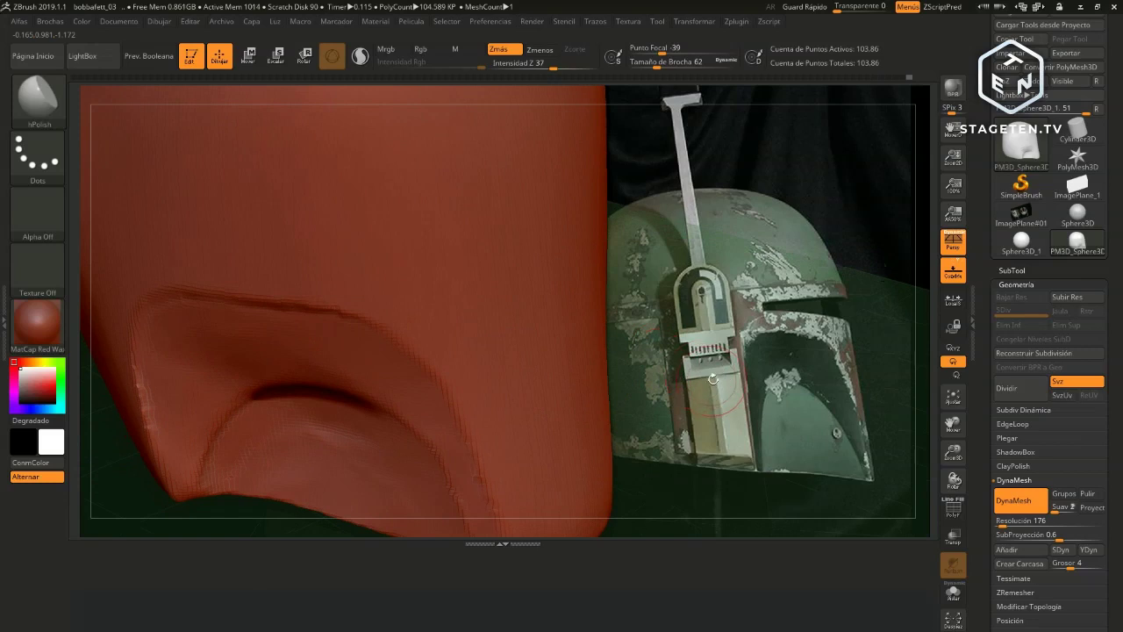
Compare the helmet against the reference photos from several angles, then set DynaMesh Resolution to 240
mouse_move(649, 376)
mouse_down()
mouse_move(581, 394)
mouse_move(671, 307)
mouse_move(559, 463)
mouse_up()
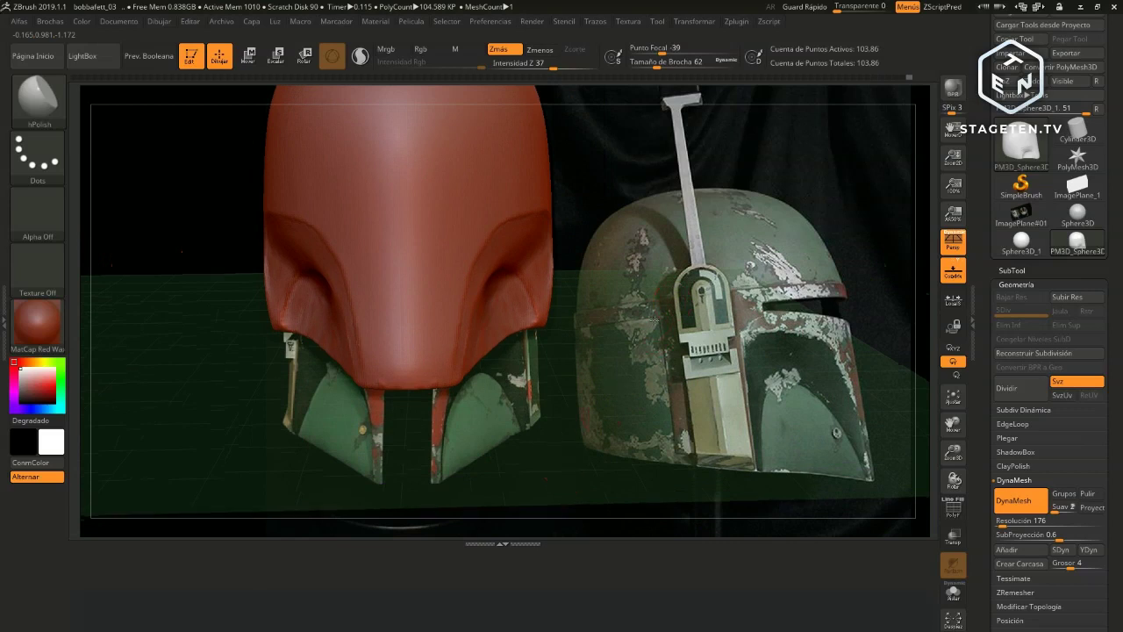
mouse_move(655, 318)
mouse_down()
mouse_move(652, 333)
mouse_move(656, 283)
mouse_move(633, 313)
mouse_move(633, 350)
mouse_up()
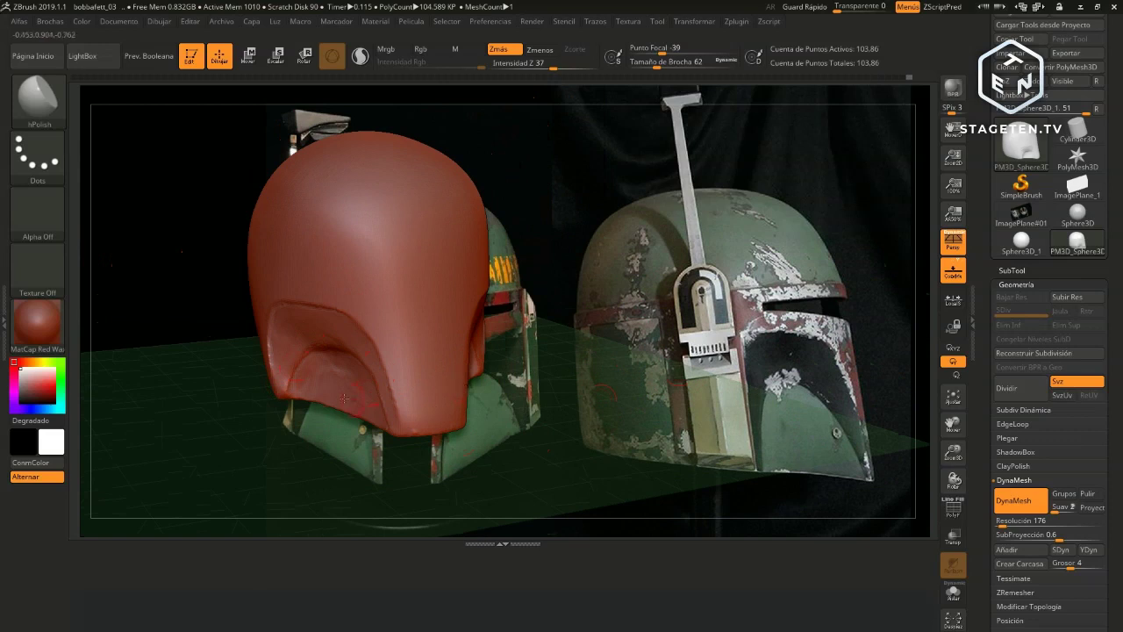
key(shift)
mouse_move(651, 311)
mouse_down()
mouse_move(631, 318)
mouse_move(669, 332)
mouse_move(690, 313)
mouse_move(675, 314)
mouse_move(684, 297)
mouse_move(652, 448)
mouse_up()
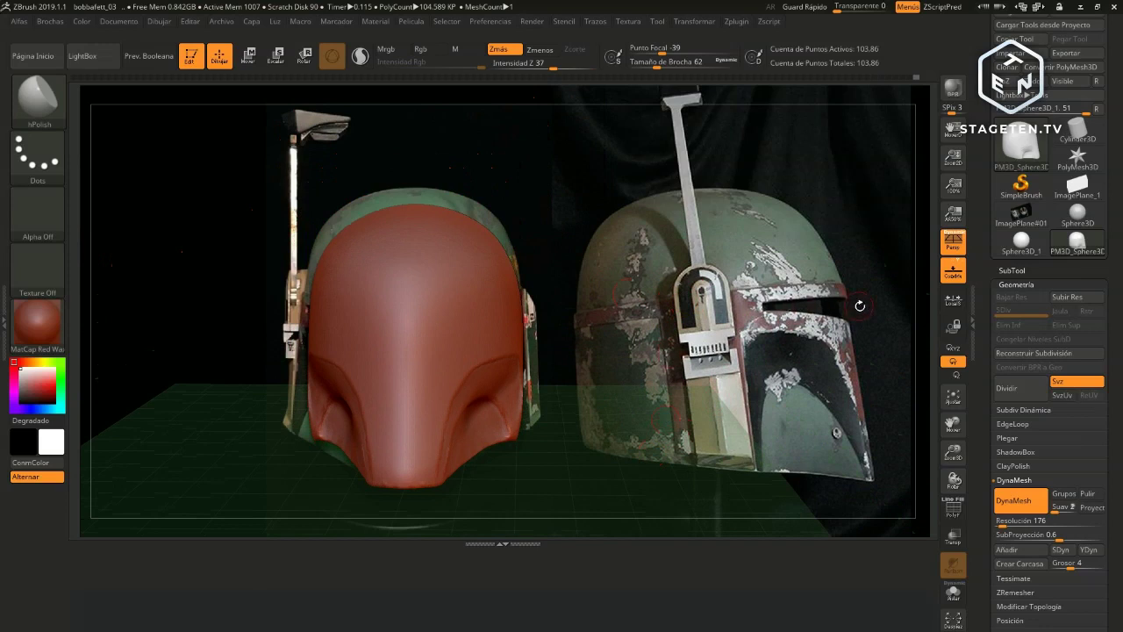
drag(682, 313, 331, 314)
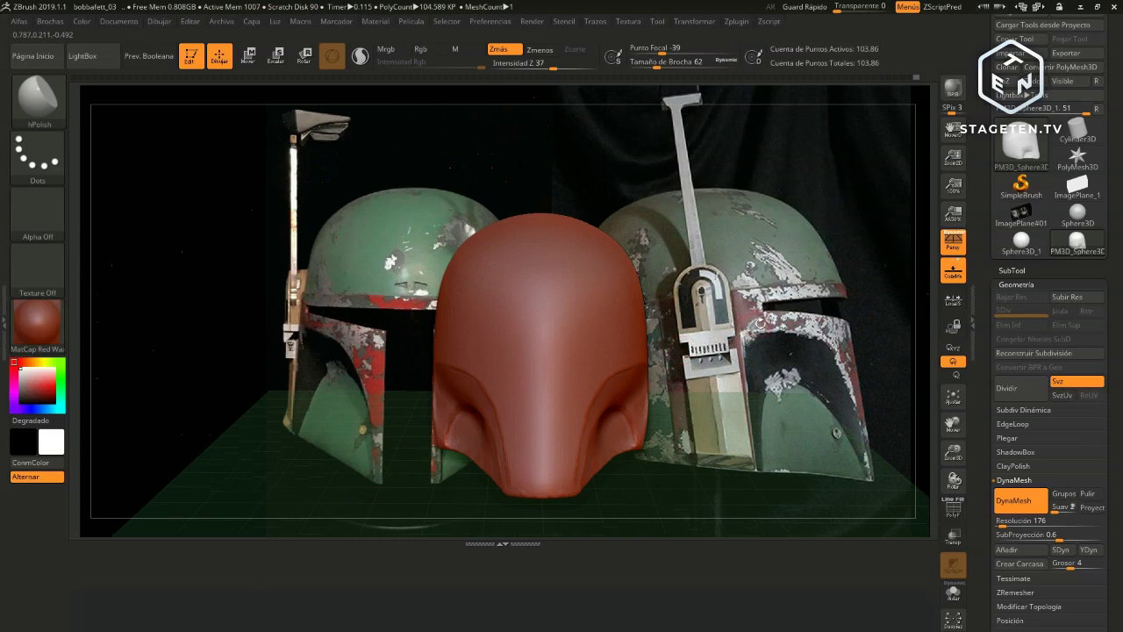
drag(349, 495, 351, 492)
mouse_move(772, 351)
mouse_down()
mouse_move(785, 344)
mouse_move(771, 353)
mouse_up()
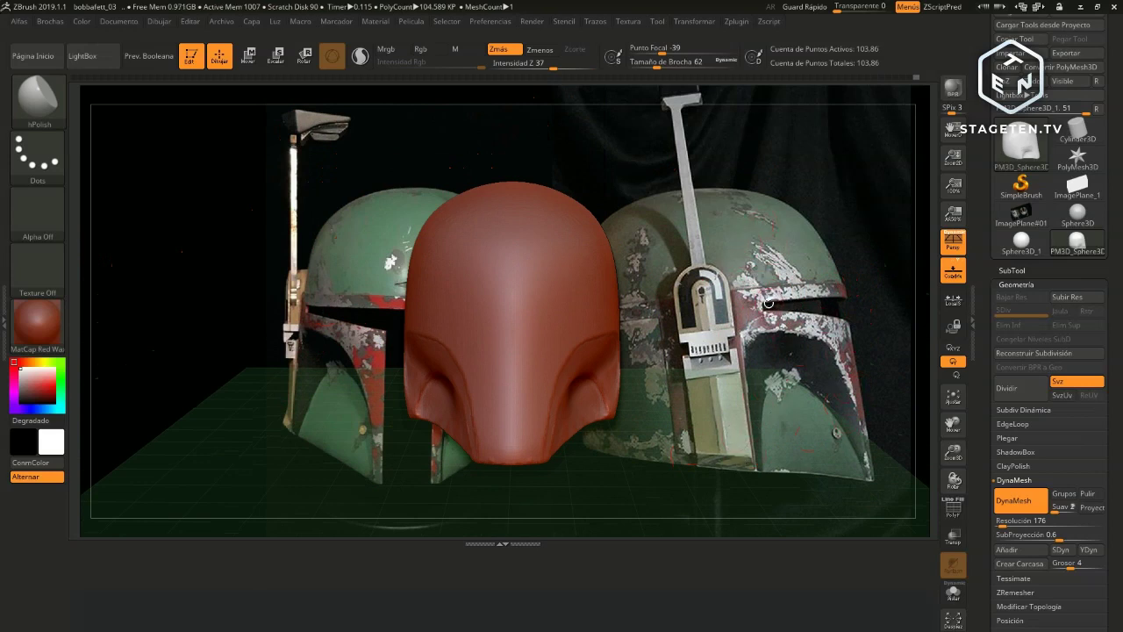
drag(772, 303, 638, 337)
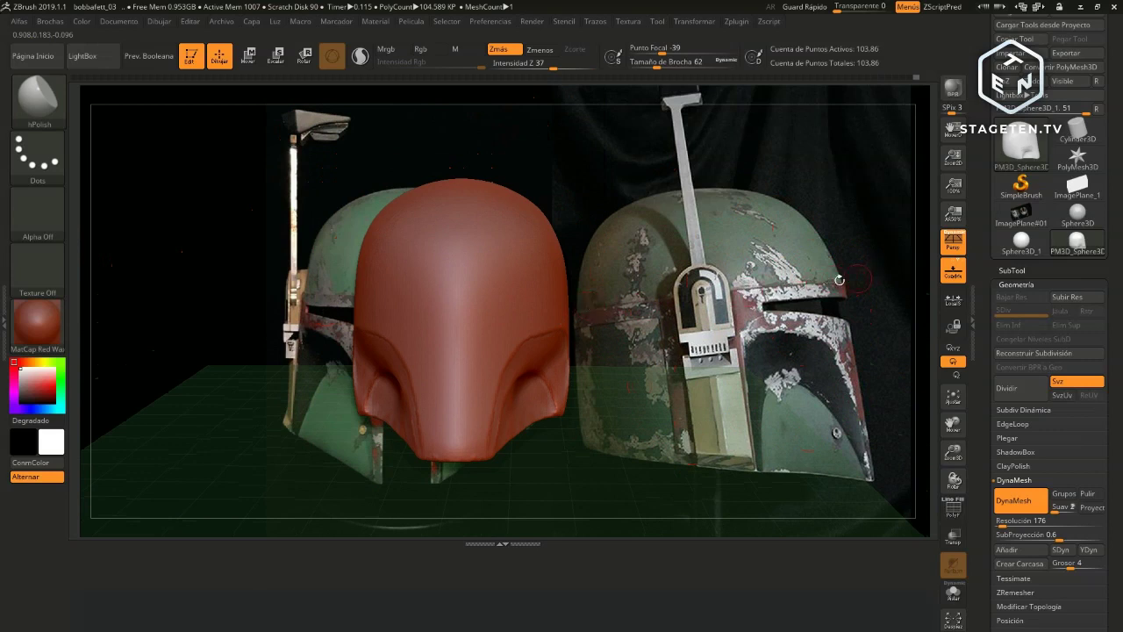
drag(689, 267, 320, 299)
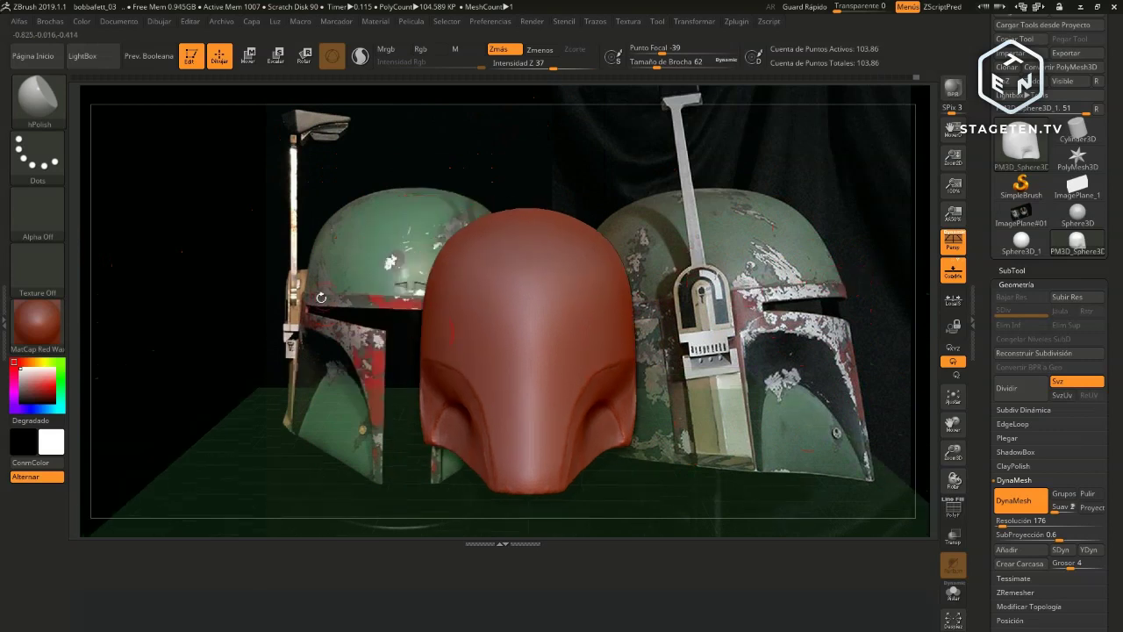
mouse_move(754, 299)
mouse_down()
mouse_move(391, 261)
mouse_move(746, 326)
mouse_move(748, 290)
mouse_up()
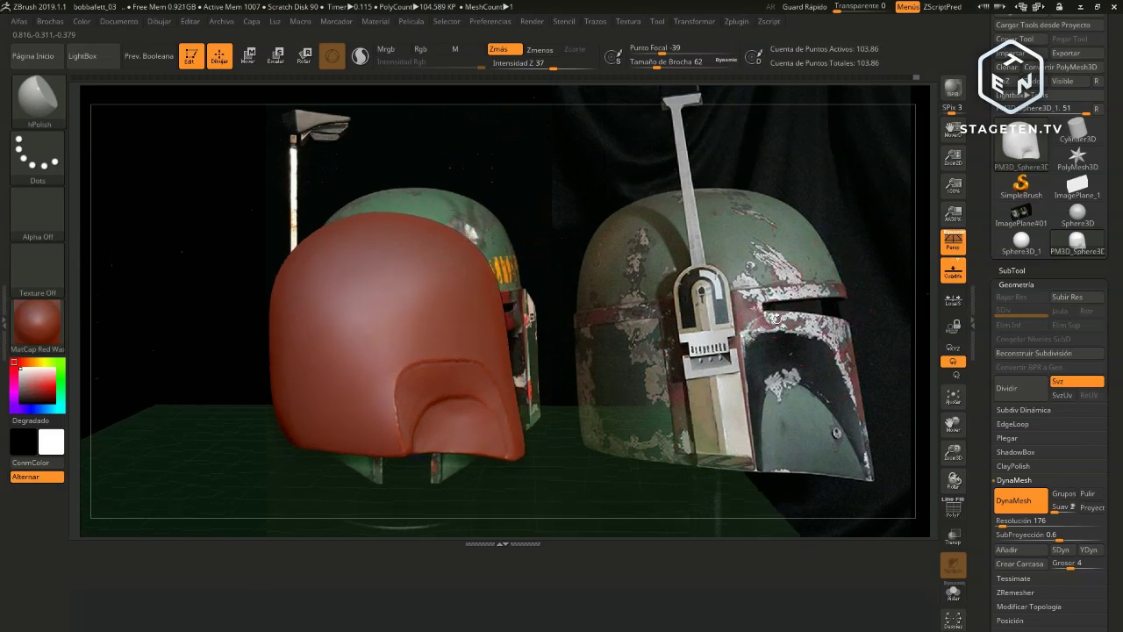
click(1002, 523)
text(240)
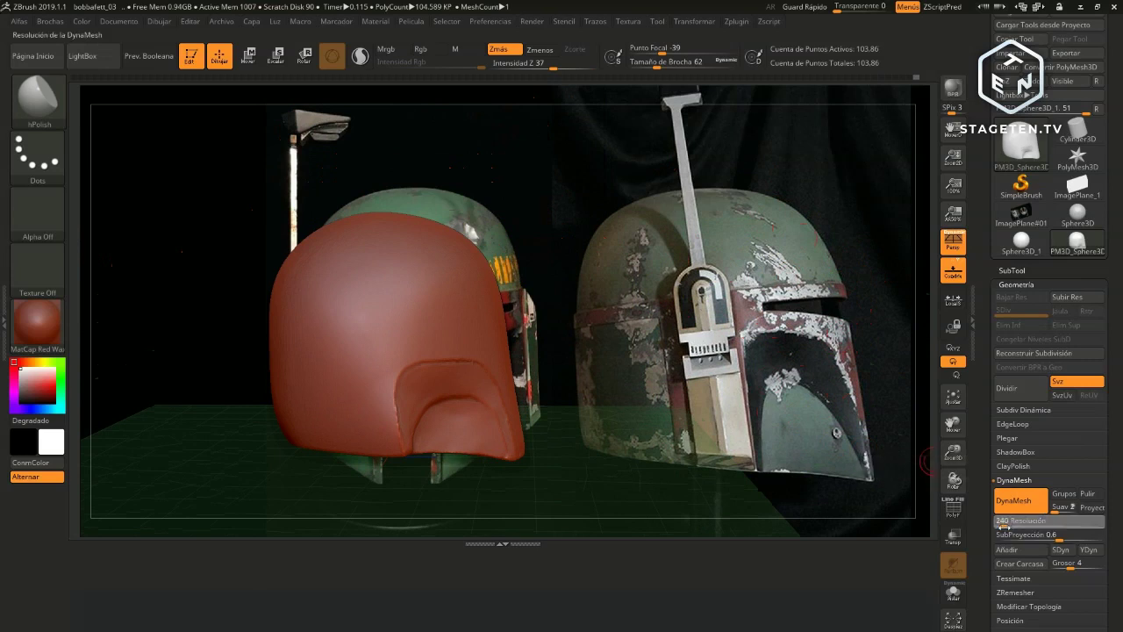
Re-DynaMesh the red helmet at resolution 240
key(Return)
ctrl+drag(778, 258, 799, 297)
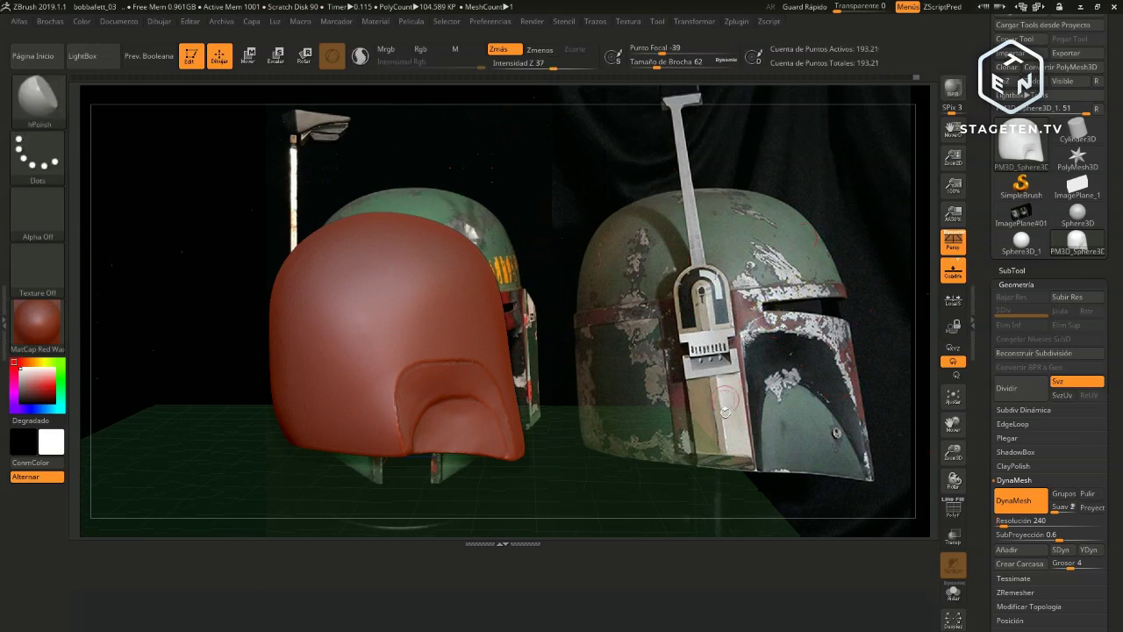
alt+drag(665, 240, 728, 295)
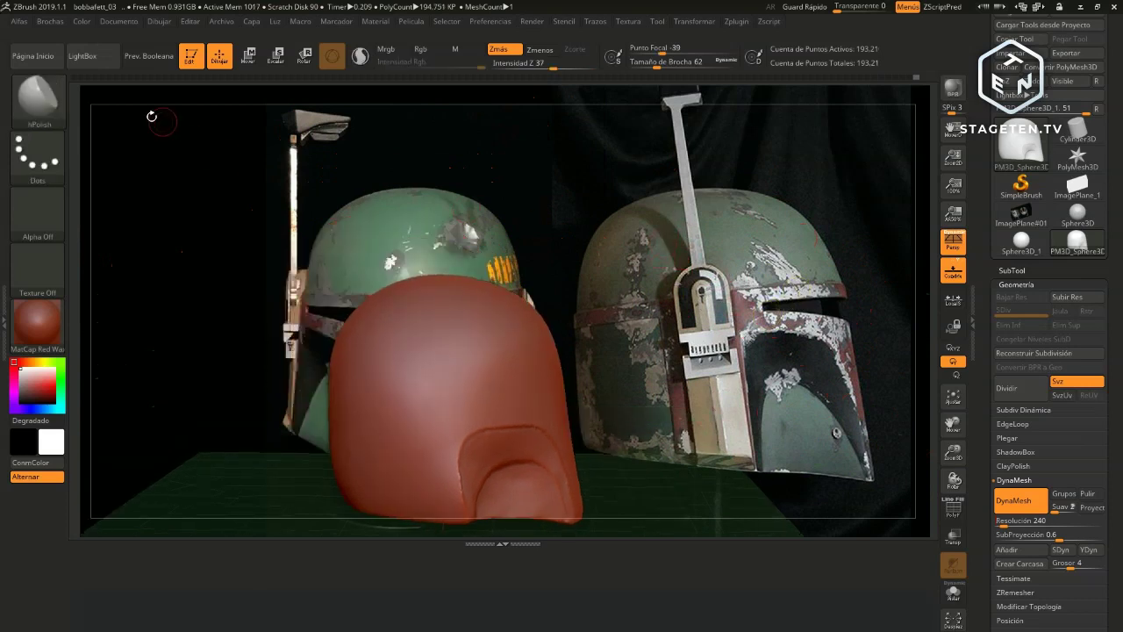
Try a MaskLasso mask across the helmet top, then clear it
key(ctrl)
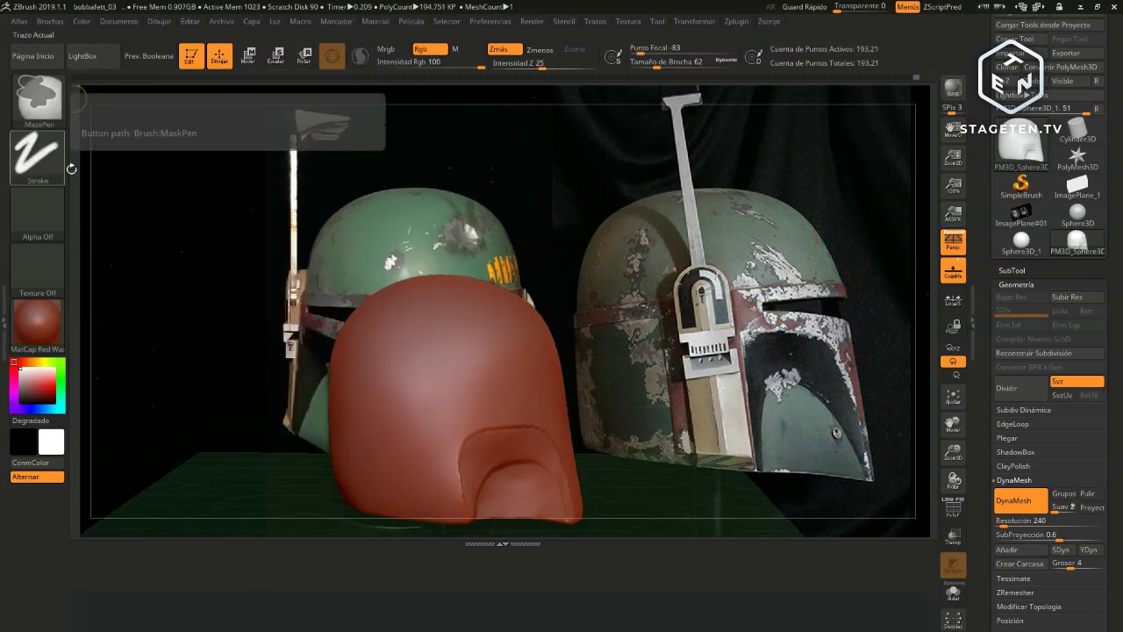
click(33, 104)
click(48, 105)
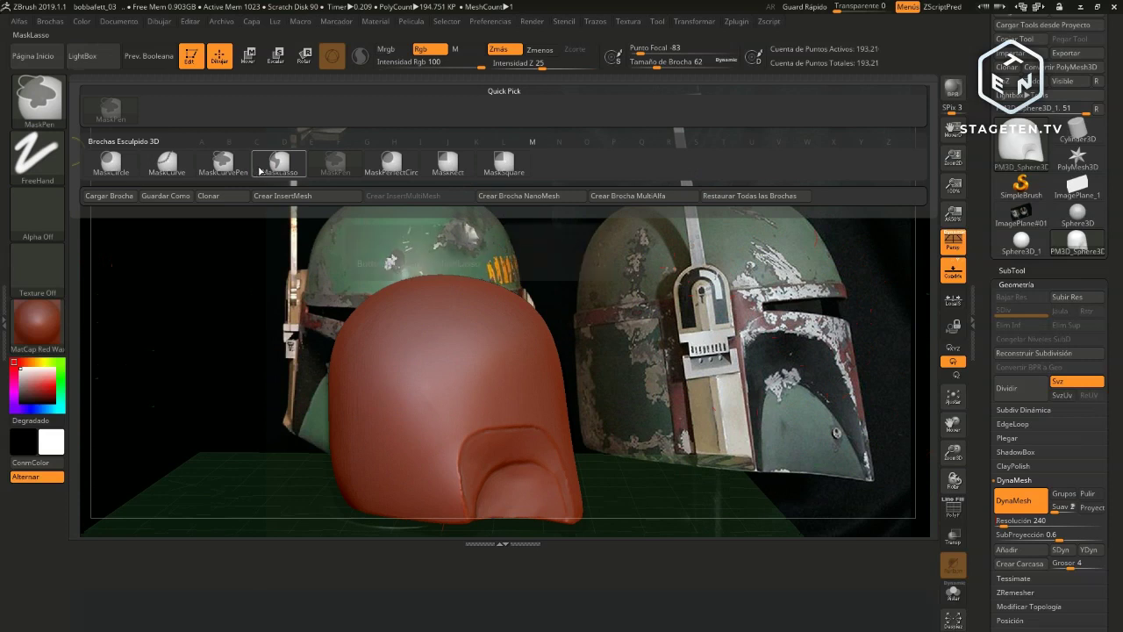
click(275, 171)
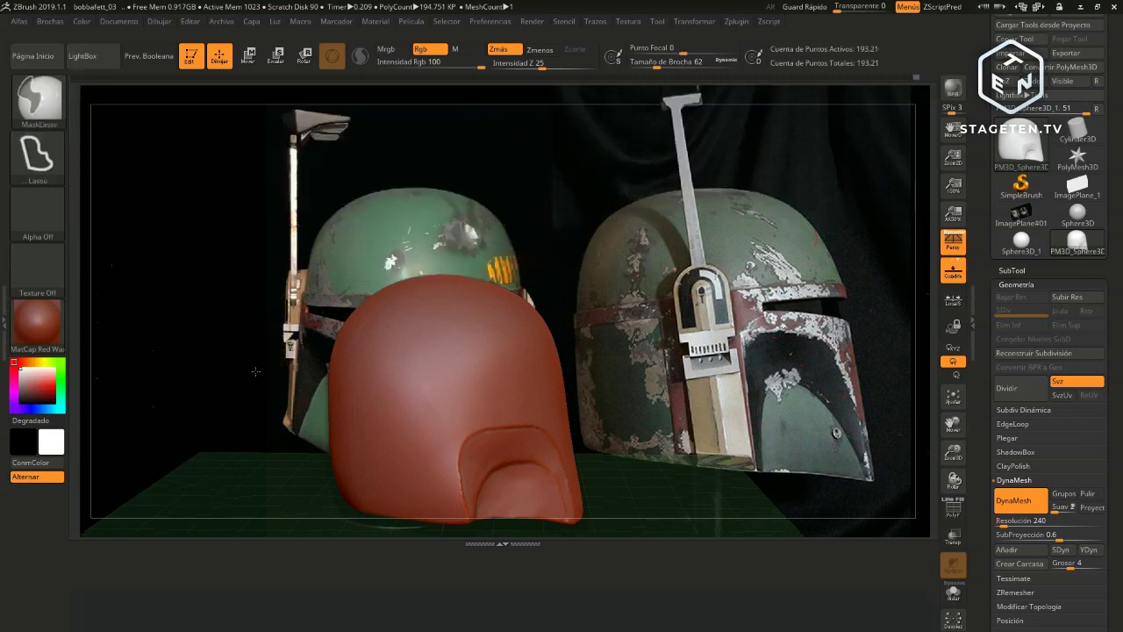
ctrl+drag(520, 321, 334, 354)
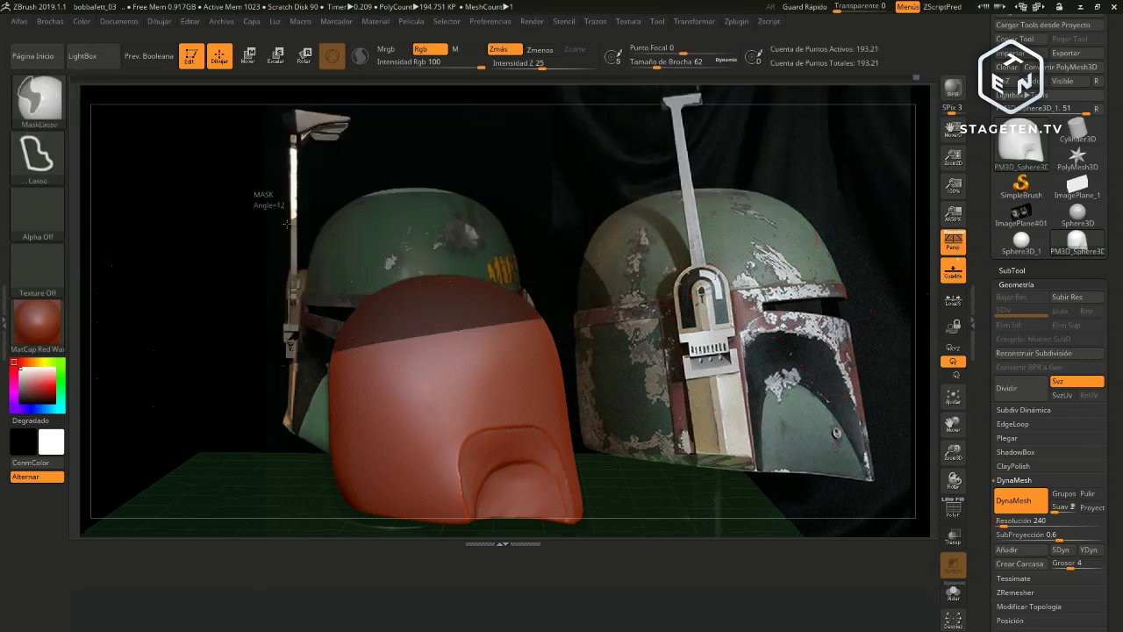
ctrl+click(162, 485)
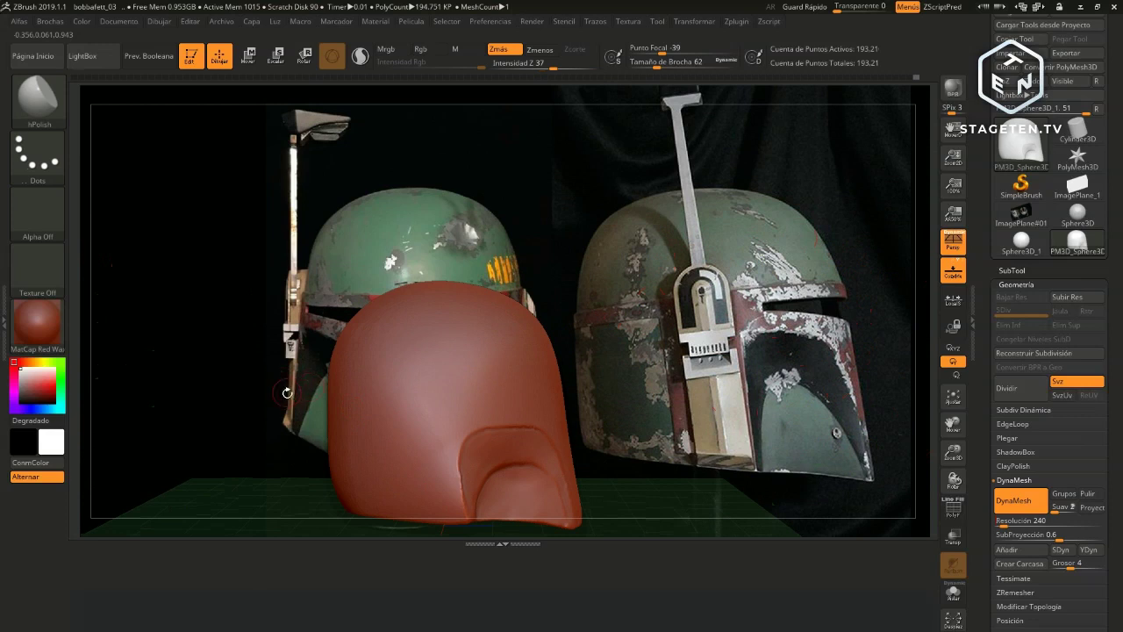
mouse_move(283, 403)
alt+mouse_down()
mouse_move(292, 357)
mouse_move(257, 379)
mouse_move(281, 377)
mouse_move(263, 299)
alt+mouse_up()
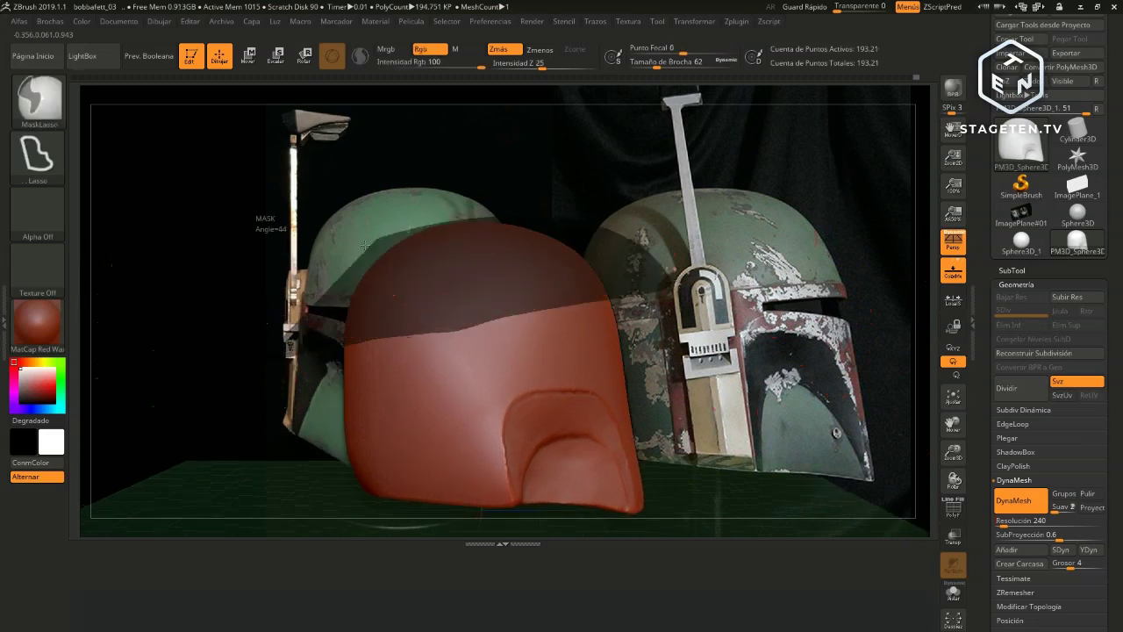
ctrl+click(326, 450)
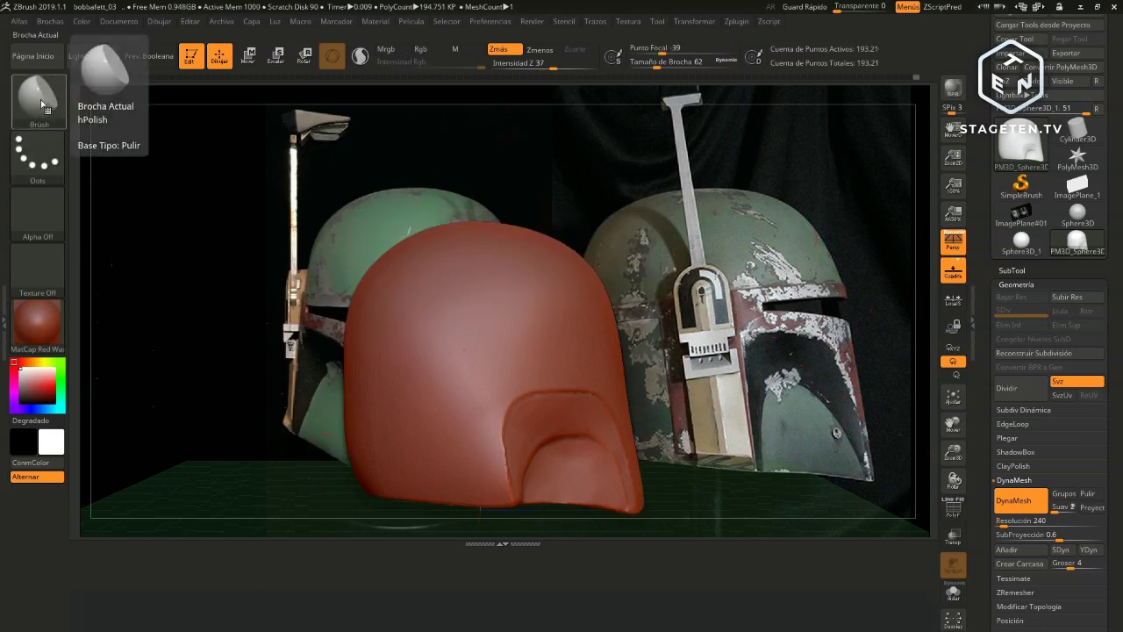
Try a MaskRect mask over the helmet, clear it, and enable Xyz rotation
ctrl+click(54, 107)
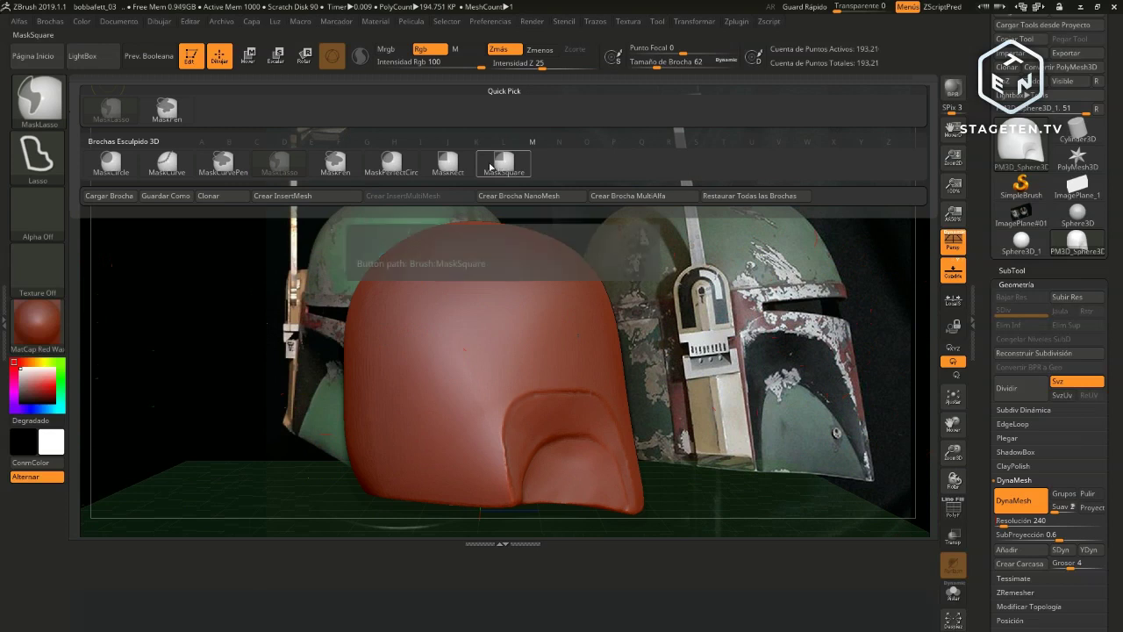
click(448, 166)
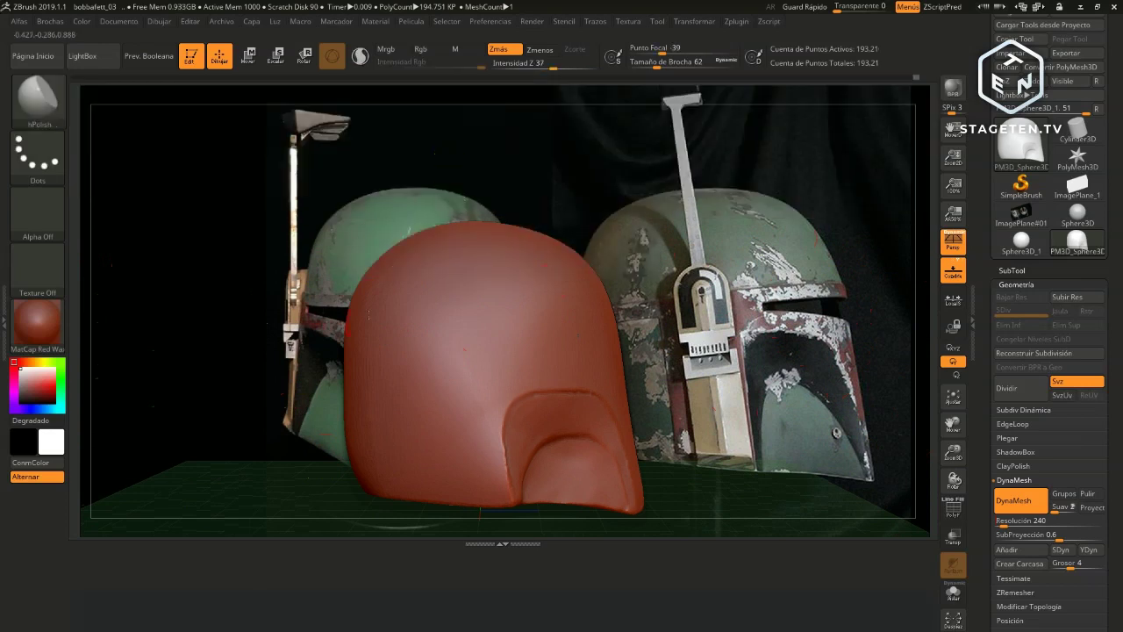
ctrl+drag(245, 202, 686, 297)
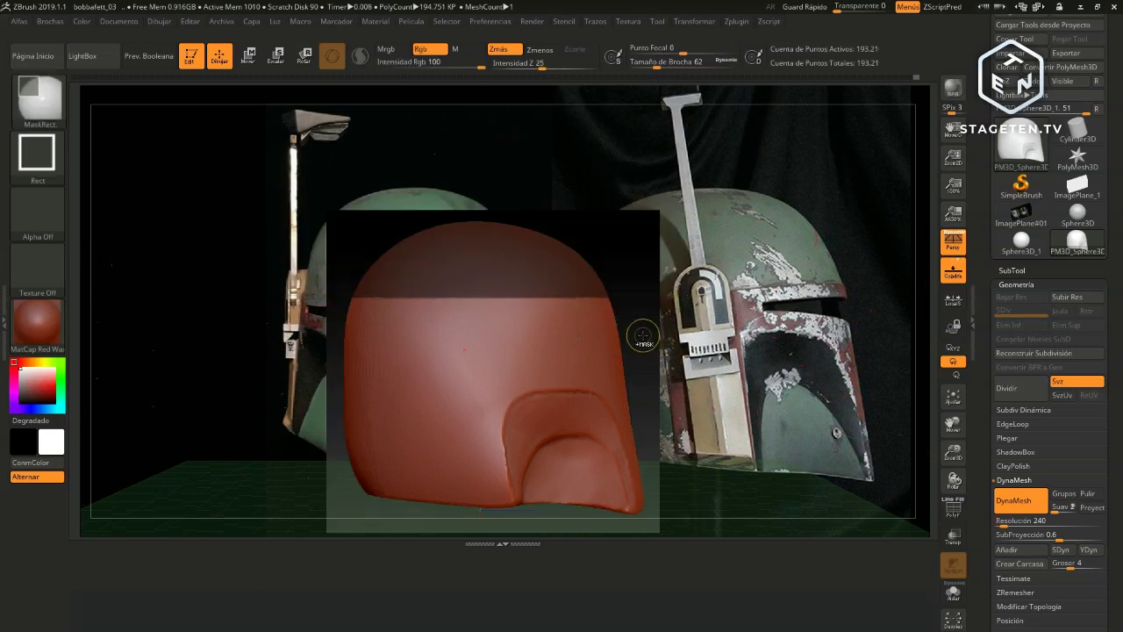
ctrl+click(645, 338)
click(952, 347)
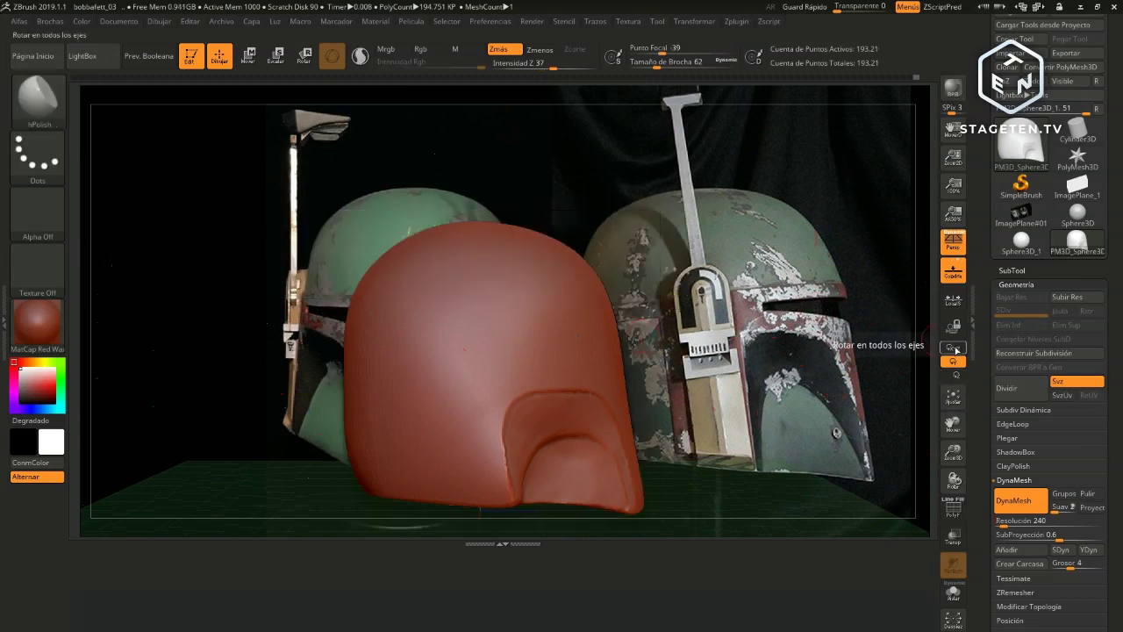
drag(794, 265, 772, 268)
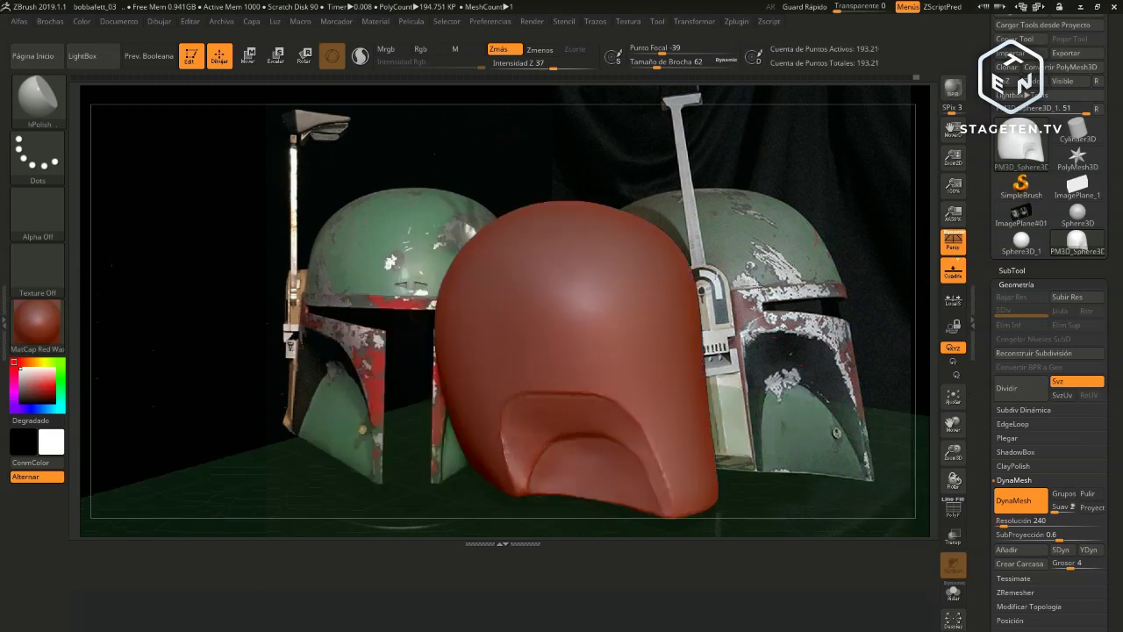
From the reference angle, rectangle-mask the dome and invert the mask onto the lower band
mouse_move(796, 266)
mouse_down()
mouse_move(671, 270)
mouse_move(652, 223)
mouse_move(804, 255)
mouse_move(895, 230)
mouse_up()
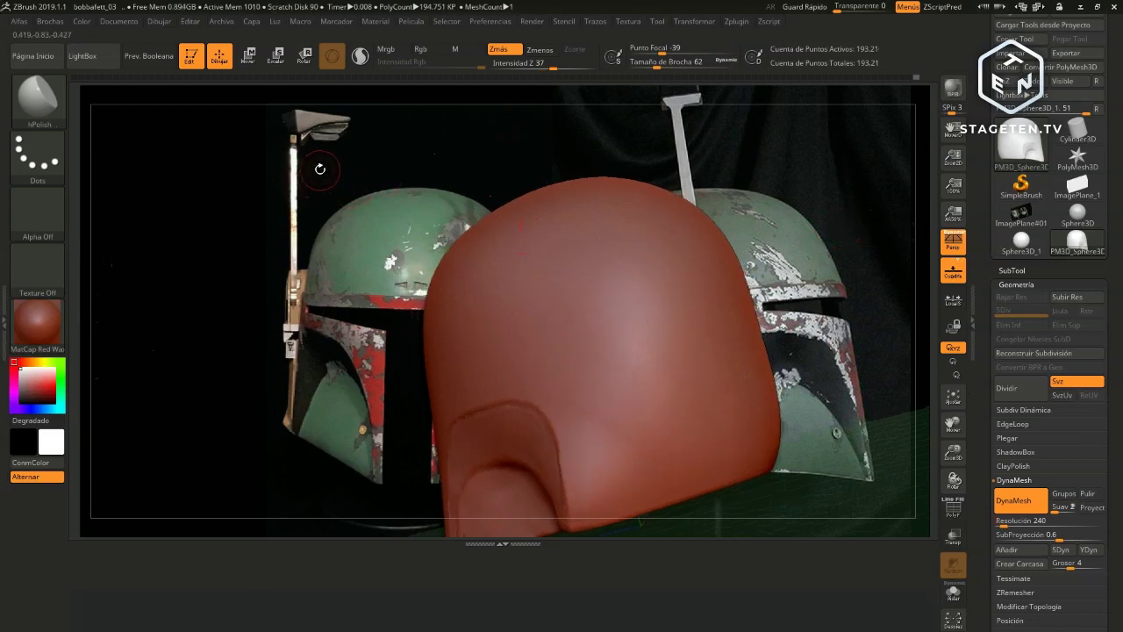
drag(315, 165, 549, 255)
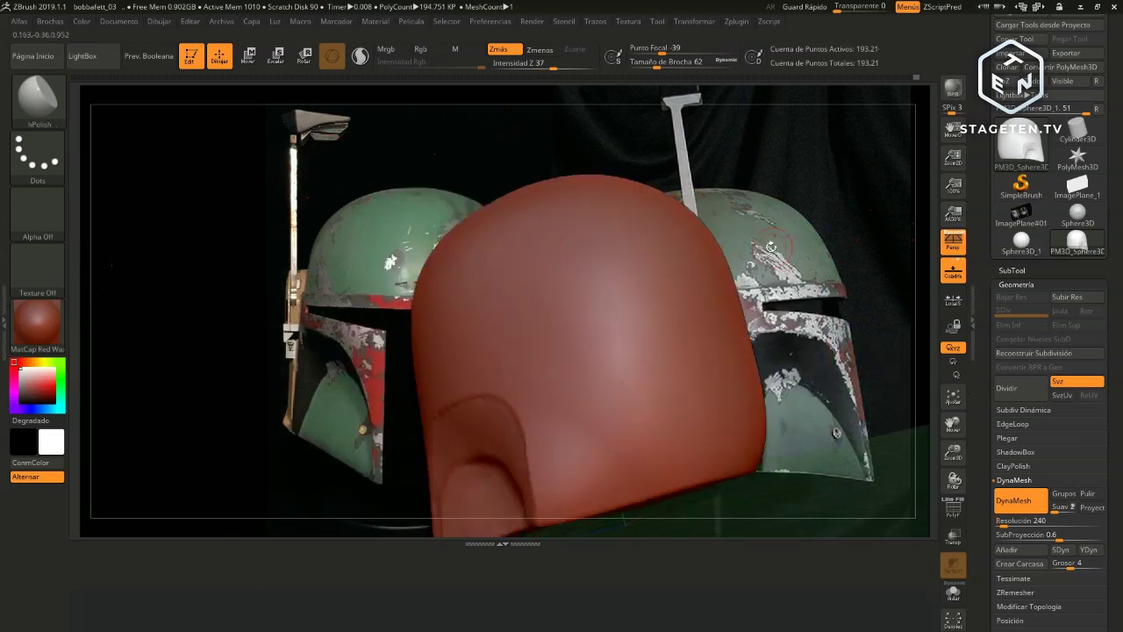
drag(784, 245, 791, 250)
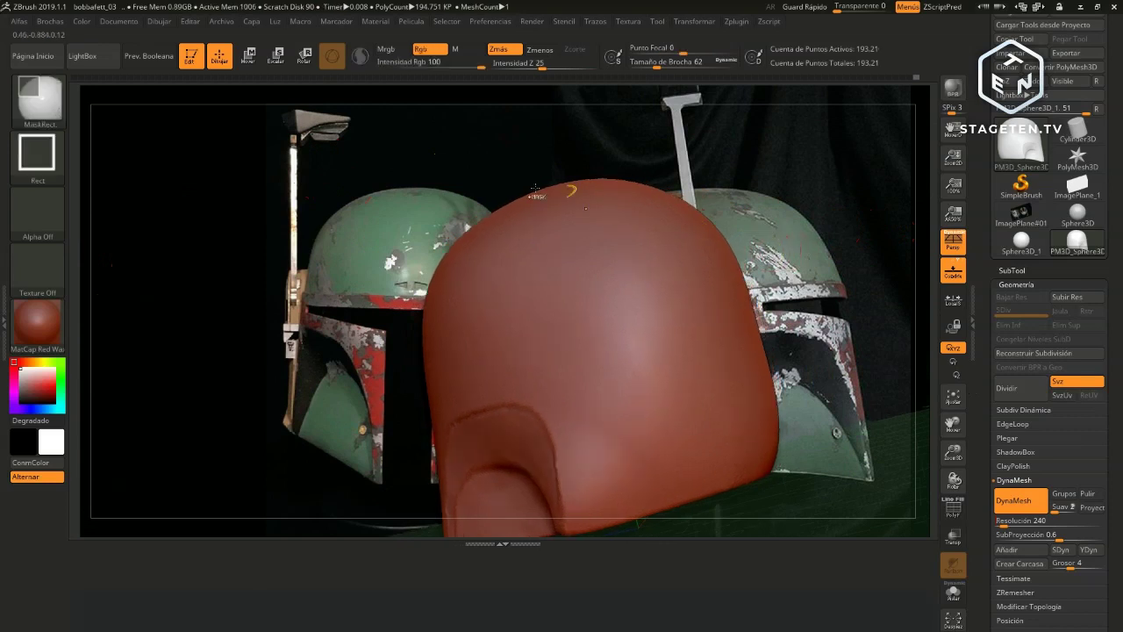
mouse_move(334, 141)
ctrl+mouse_down()
mouse_move(744, 304)
mouse_move(818, 310)
mouse_move(819, 322)
ctrl+mouse_up()
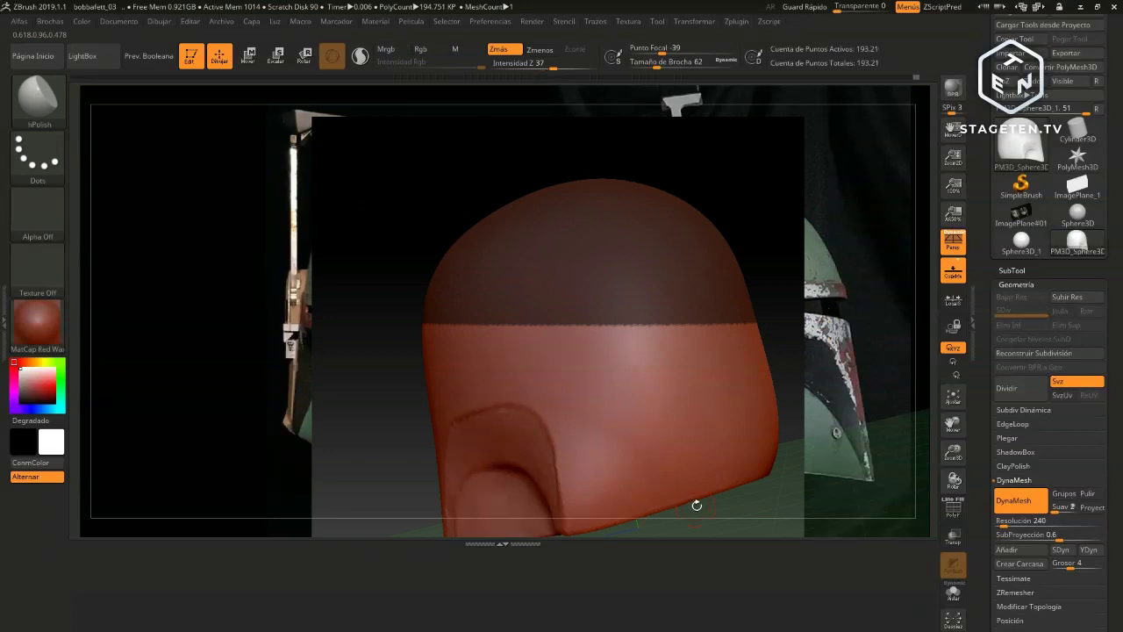
key(ctrl)
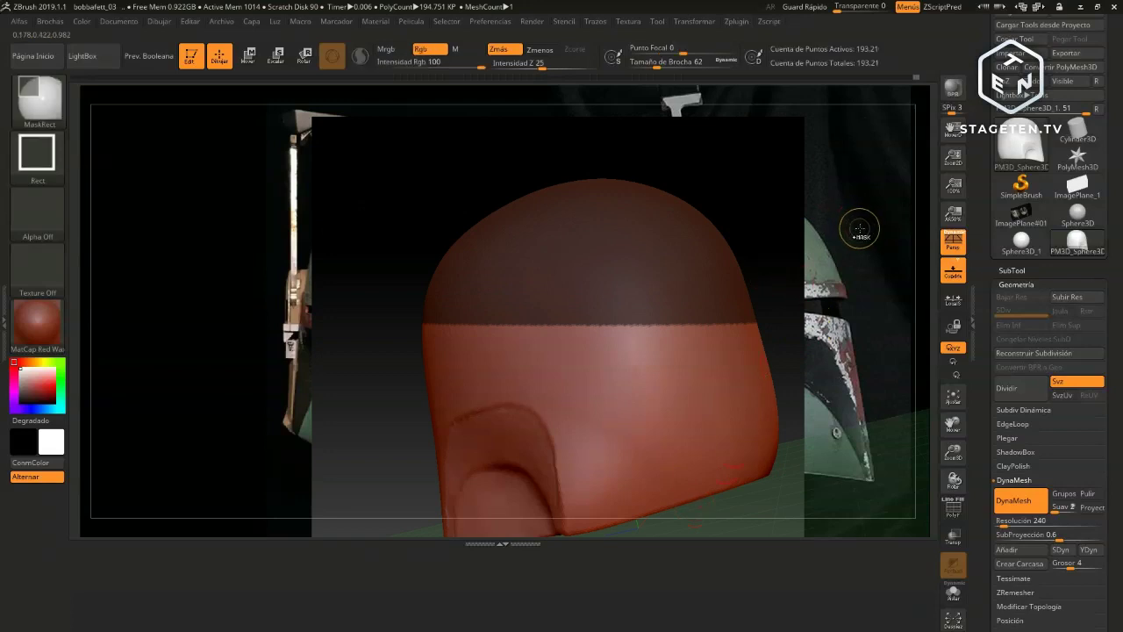
ctrl+click(860, 229)
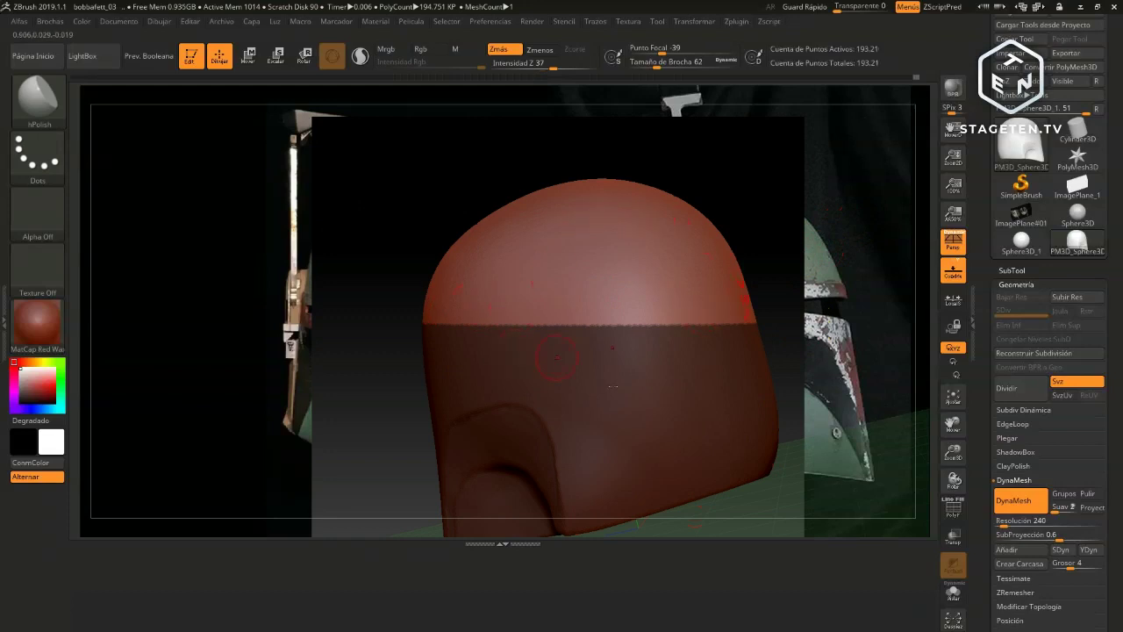
drag(981, 464, 983, 348)
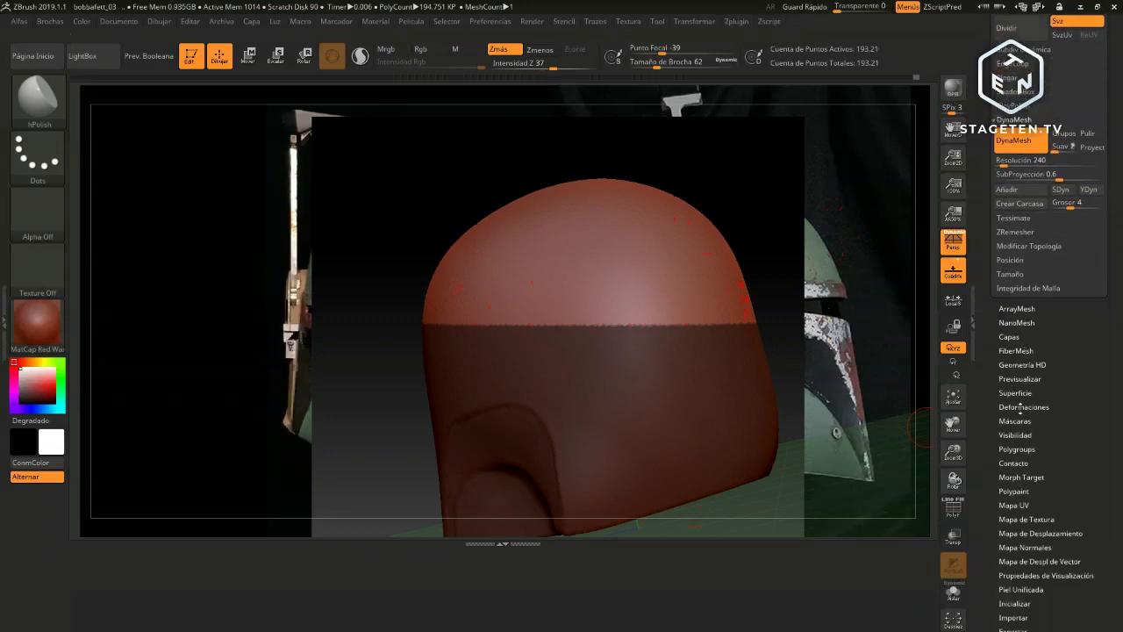
Shrink the unmasked dome along Z only with Deformation Size -8
click(1017, 407)
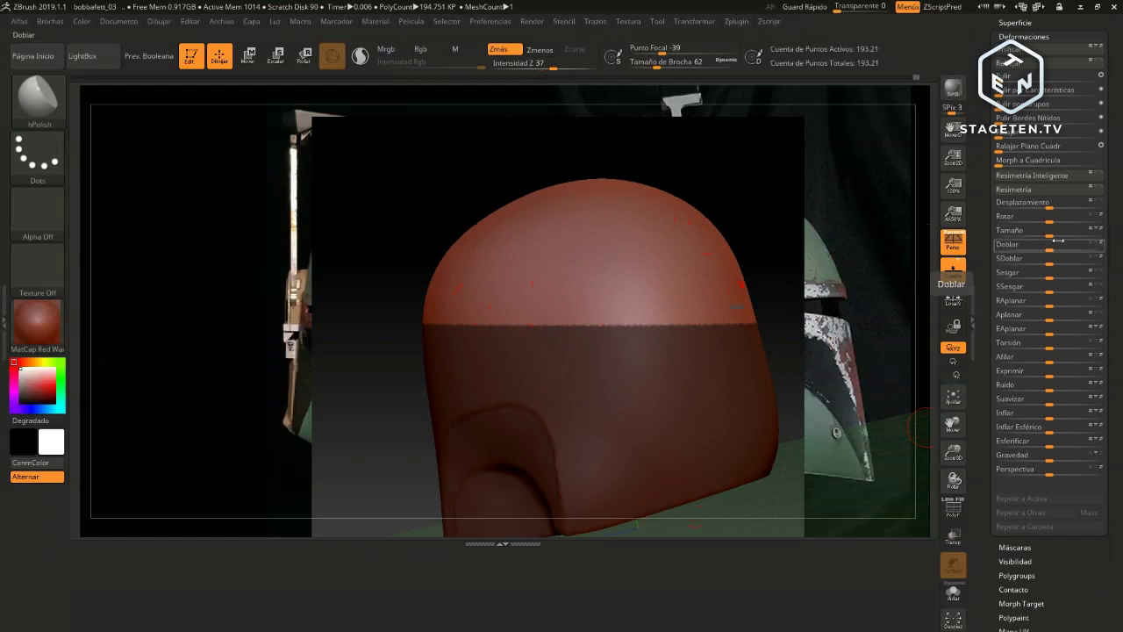
click(1050, 237)
drag(1050, 237, 1043, 237)
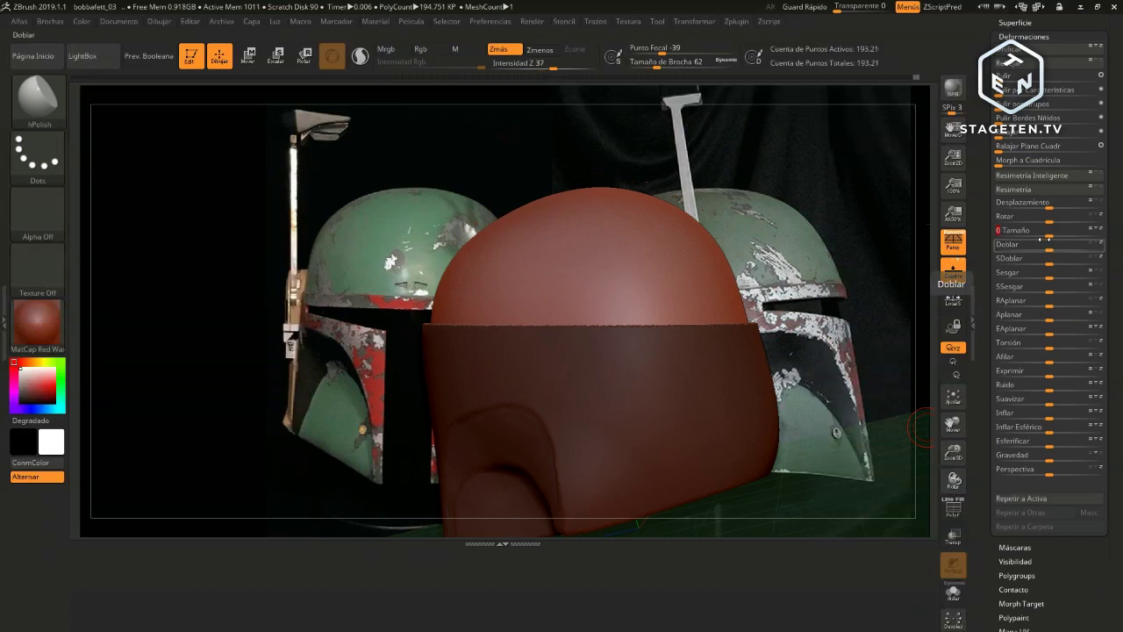
Invert the mask so the dome is masked and the lower band is free
mouse_move(880, 255)
mouse_down()
mouse_move(877, 284)
mouse_move(876, 271)
mouse_move(667, 272)
mouse_move(578, 330)
mouse_up()
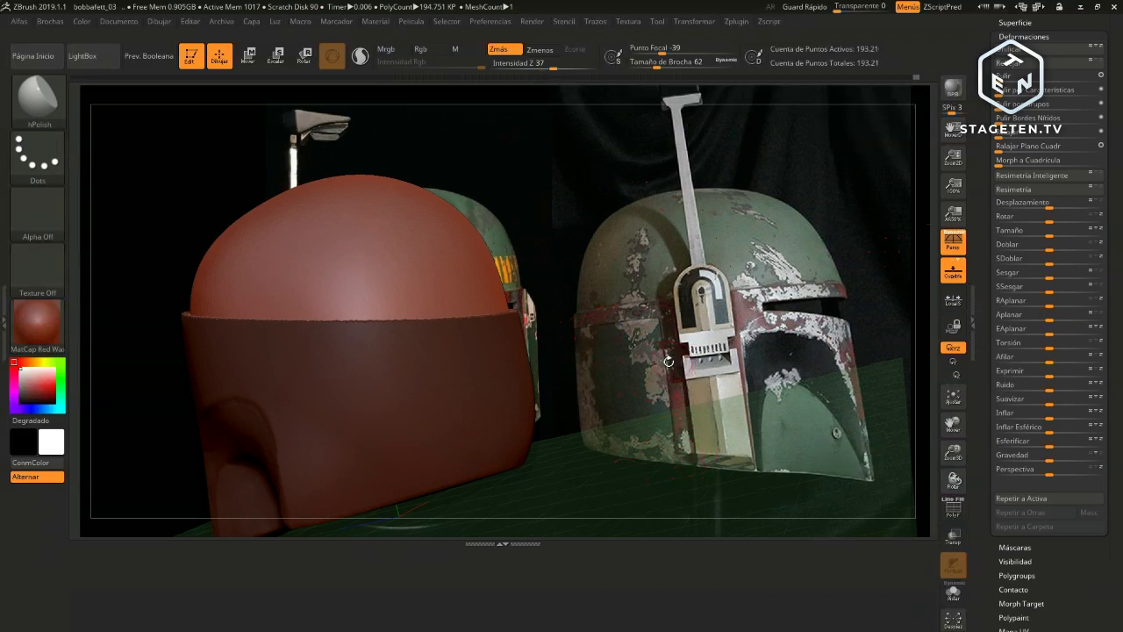
drag(579, 395, 586, 322)
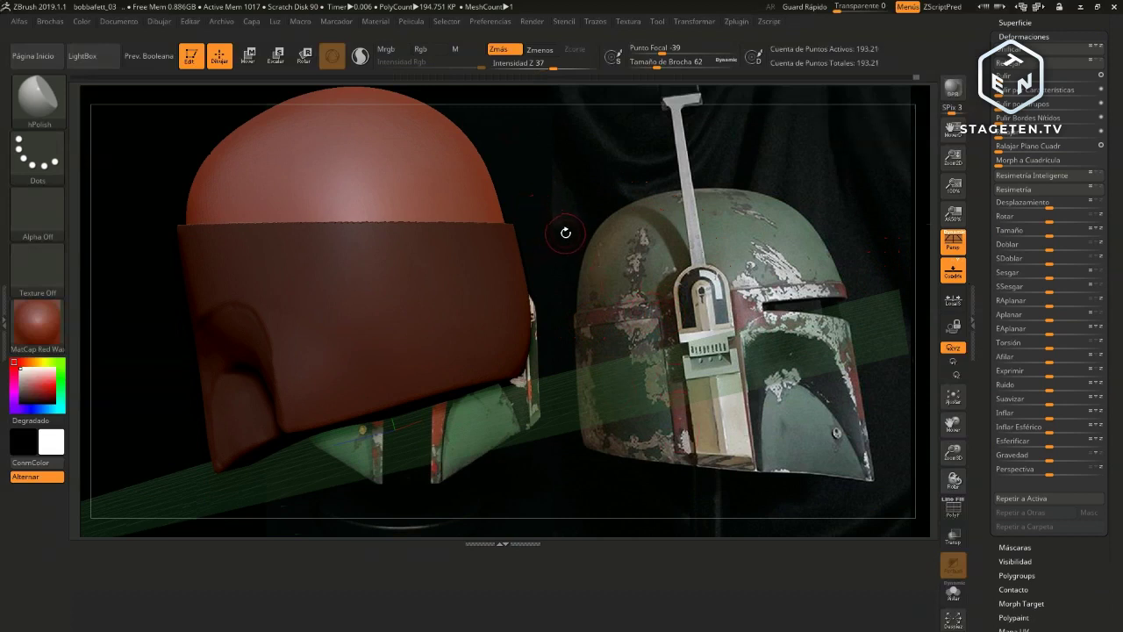
ctrl+shift+click(604, 223)
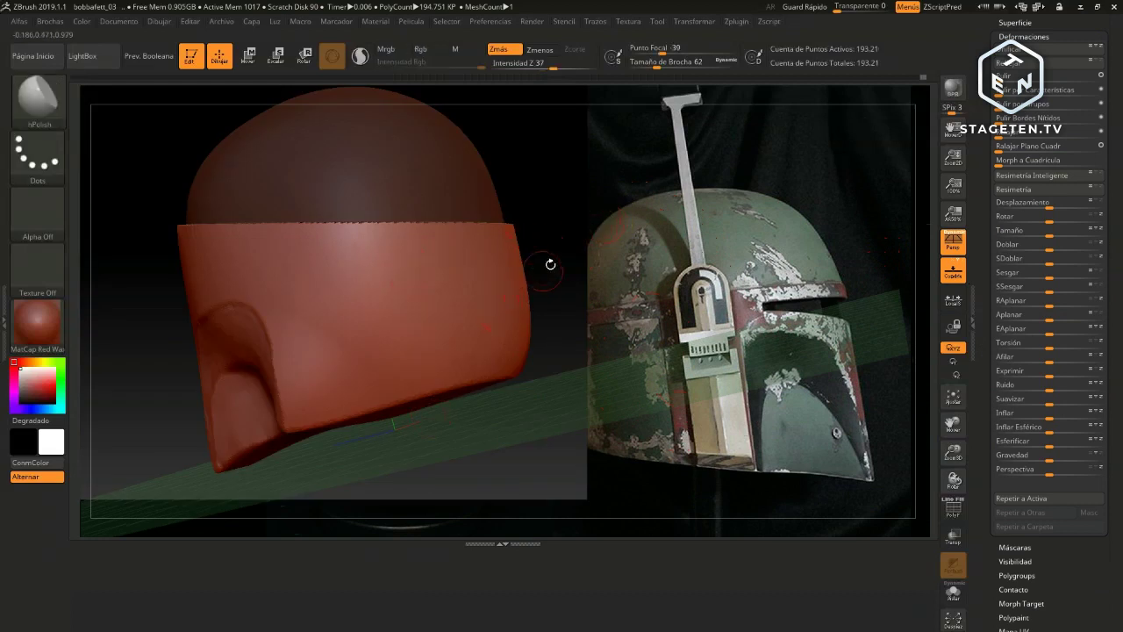
Draw rectangle masks over the helmet's visor front, undoing the last one
key(ctrl)
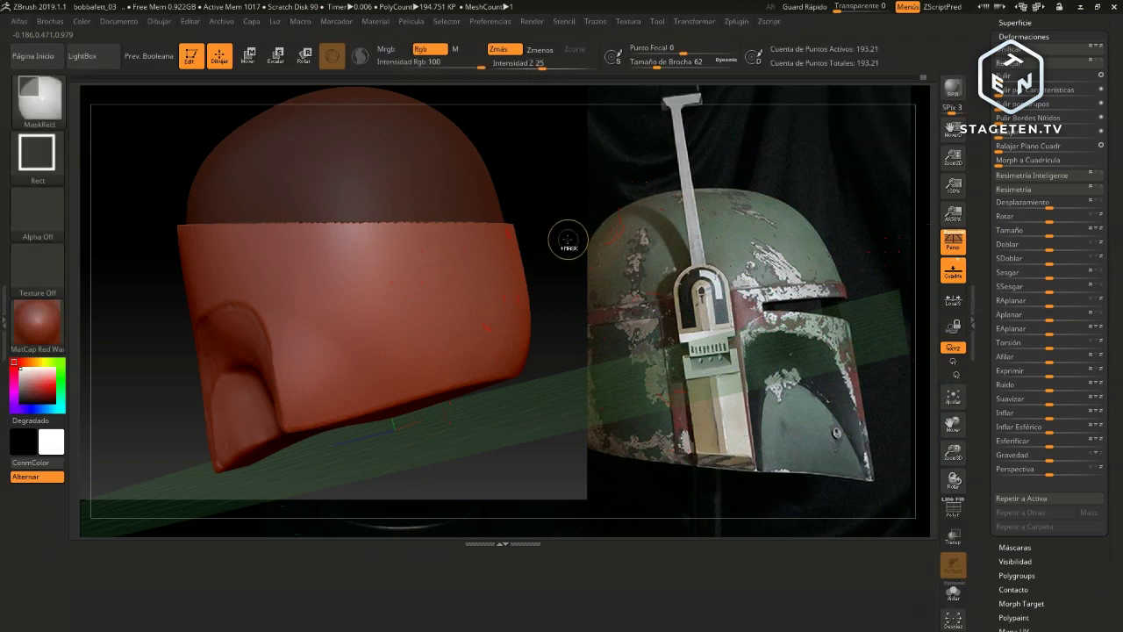
mouse_move(541, 257)
ctrl+mouse_down()
mouse_move(411, 432)
mouse_move(279, 464)
ctrl+mouse_up()
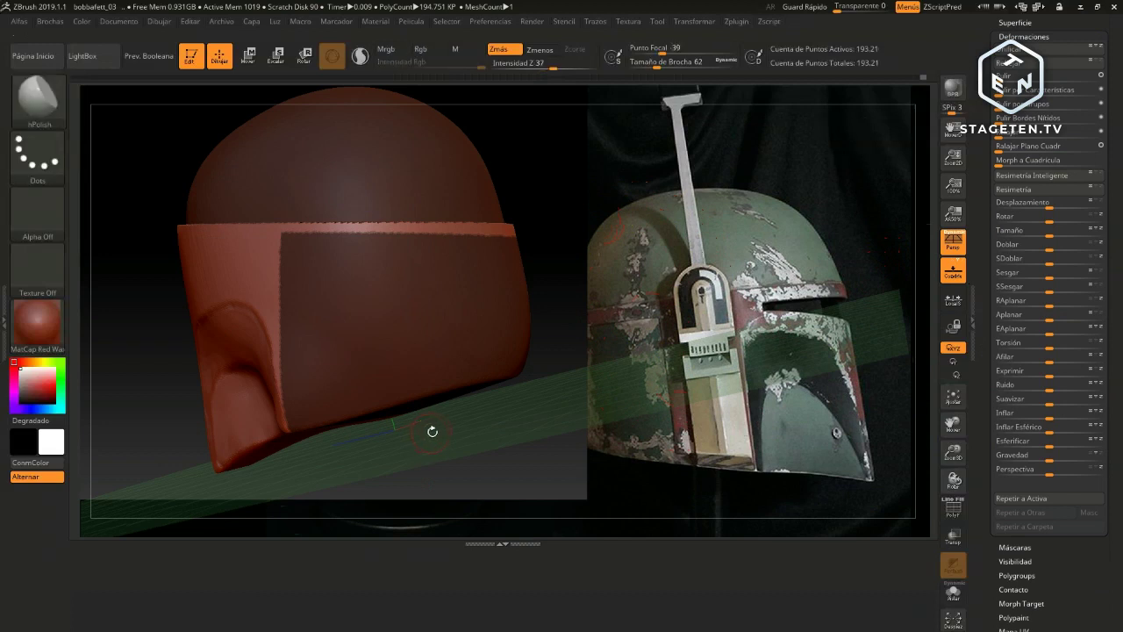
ctrl+drag(439, 431, 492, 351)
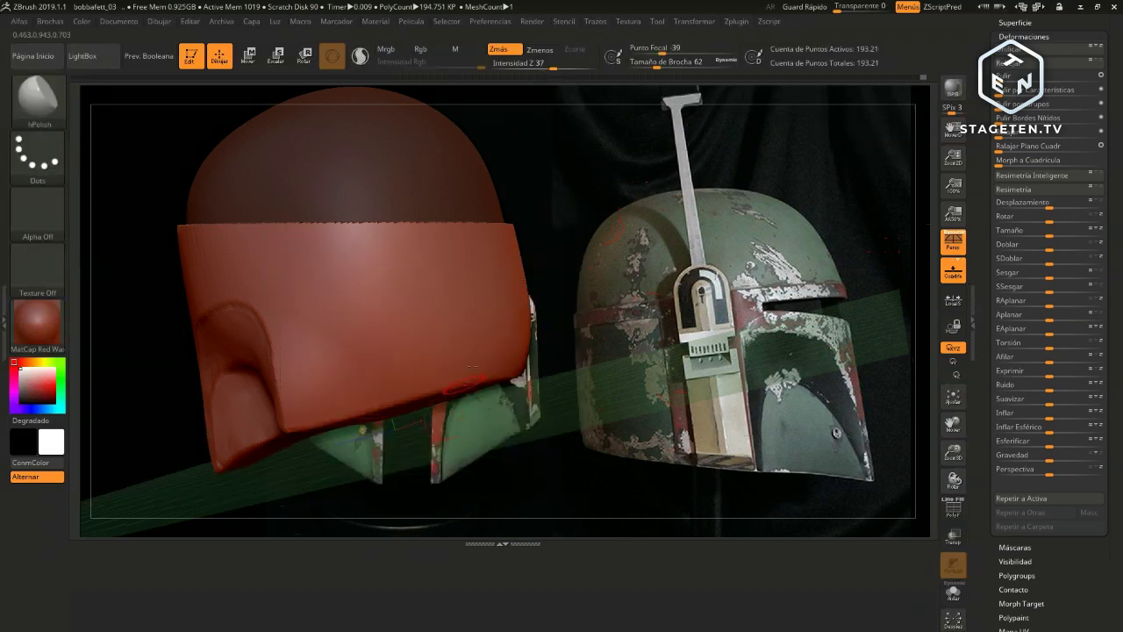
ctrl+drag(532, 257, 406, 418)
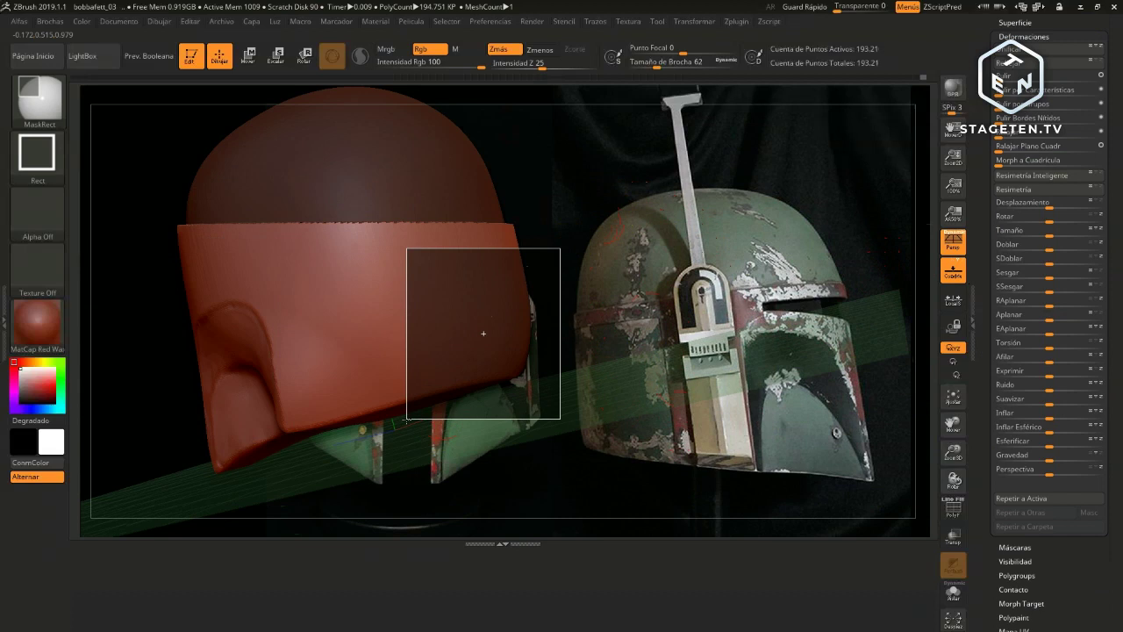
ctrl+drag(407, 419, 409, 446)
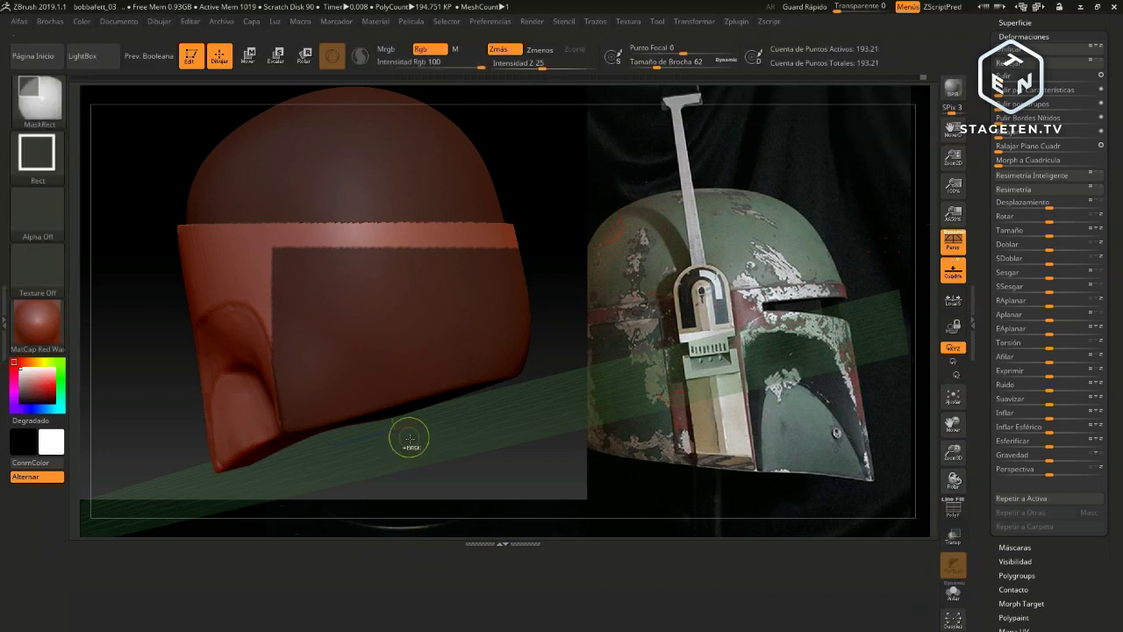
key(ctrl+z)
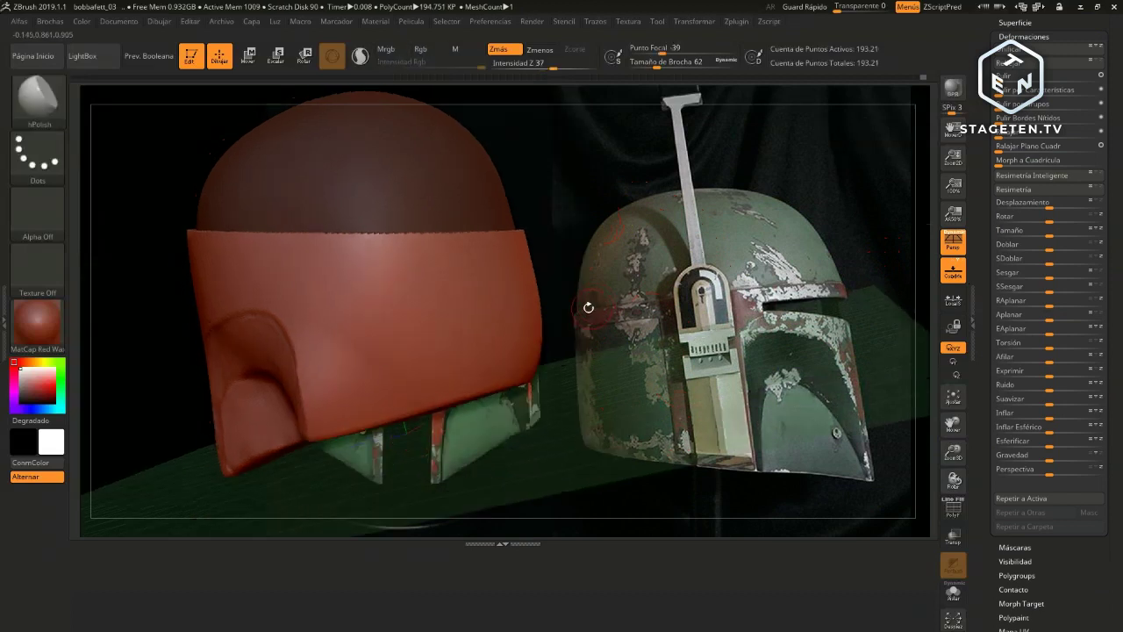
Re-mask and clear the visor front, then turn the helmet to match the reference front
key(ctrl)
ctrl+drag(569, 250, 327, 435)
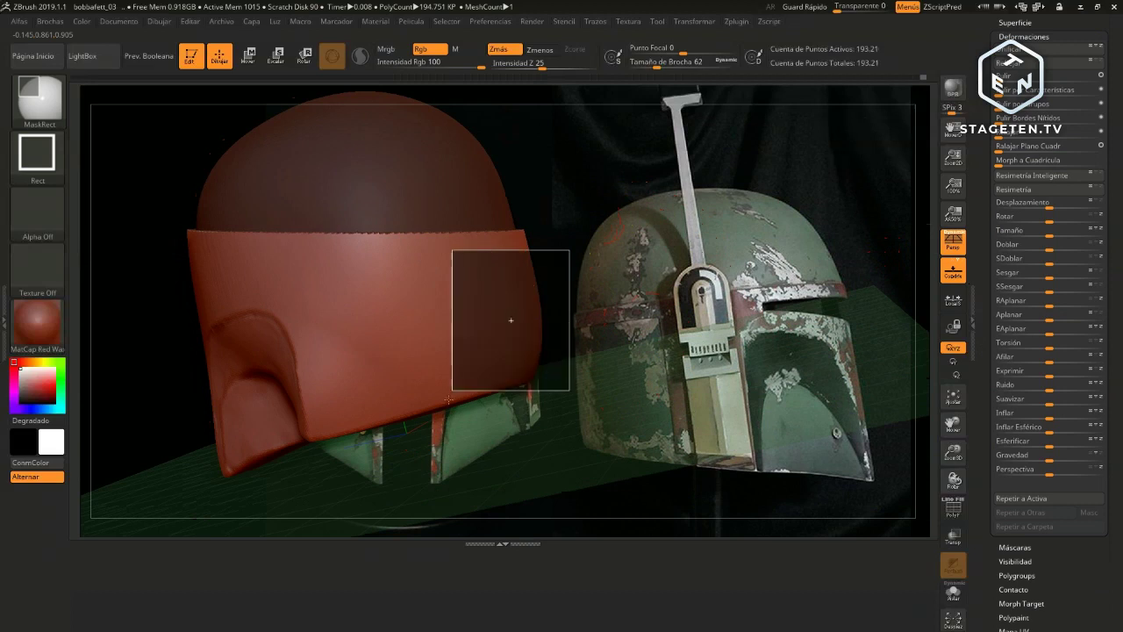
ctrl+click(457, 431)
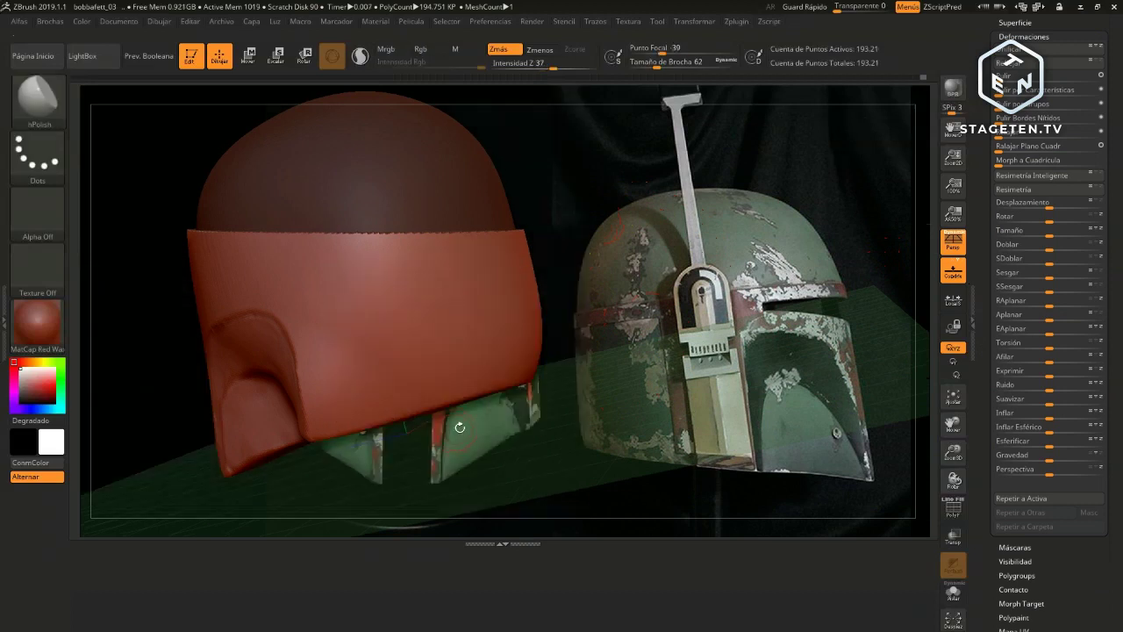
key(ctrl)
mouse_move(579, 261)
mouse_down()
mouse_move(695, 276)
mouse_move(578, 286)
mouse_up()
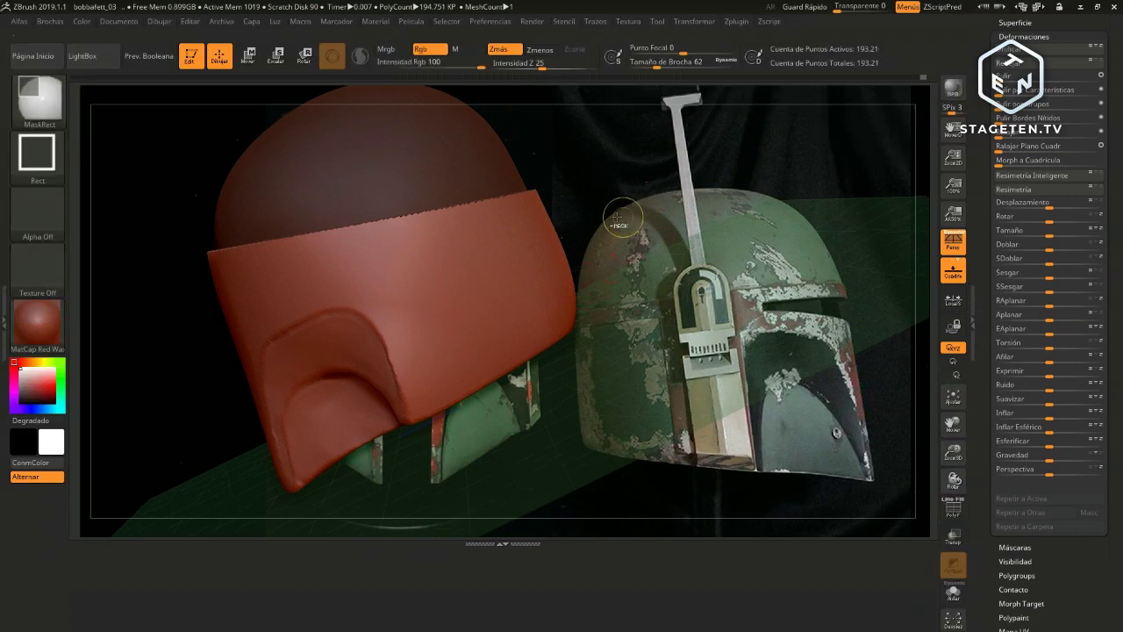
mouse_move(617, 211)
mouse_down()
mouse_move(605, 213)
mouse_move(735, 239)
mouse_move(710, 173)
mouse_move(617, 210)
mouse_move(751, 204)
mouse_move(938, 355)
mouse_up()
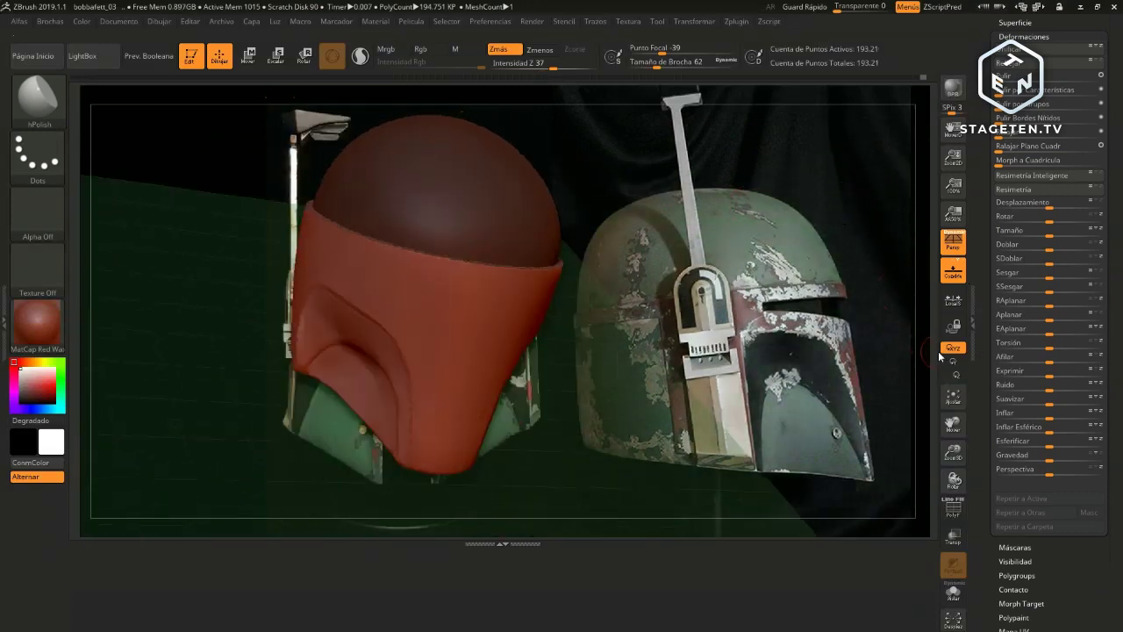
Restrict rotation to the Y axis, pick MaskLasso, and turn on LazyMouse
click(952, 360)
mouse_move(745, 338)
shift+mouse_down()
mouse_move(661, 279)
mouse_move(614, 277)
shift+mouse_up()
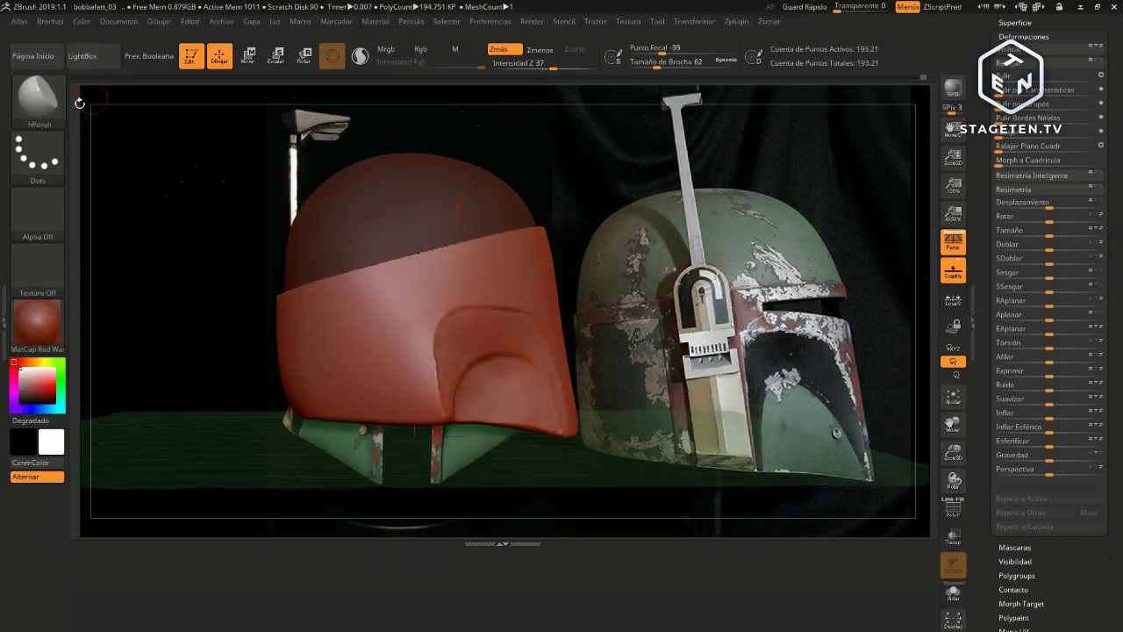
click(53, 114)
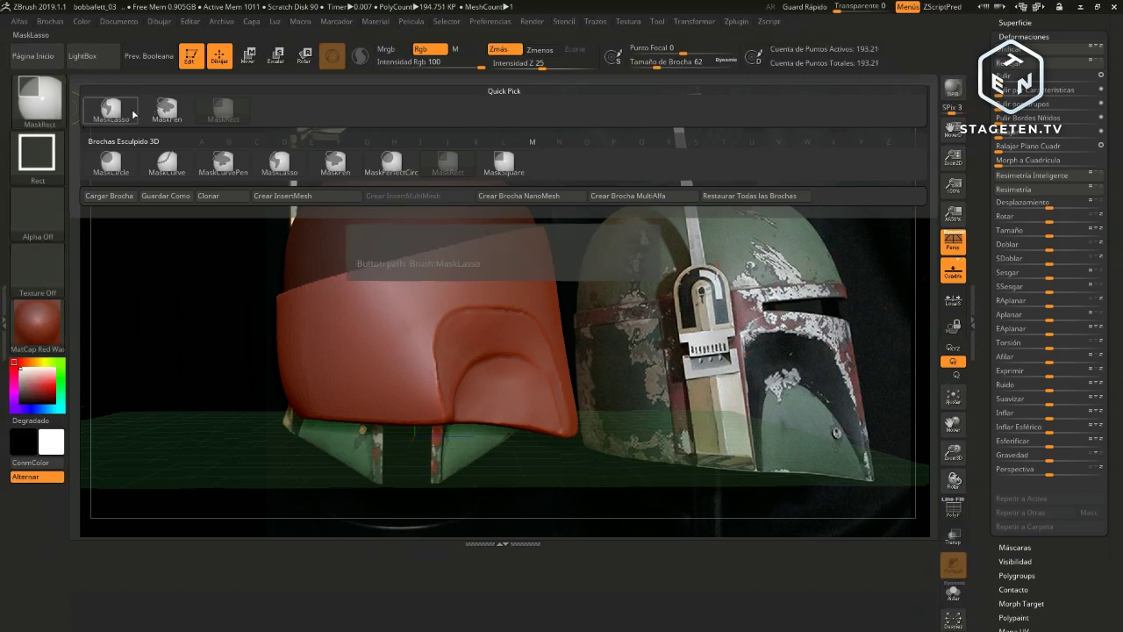
click(117, 139)
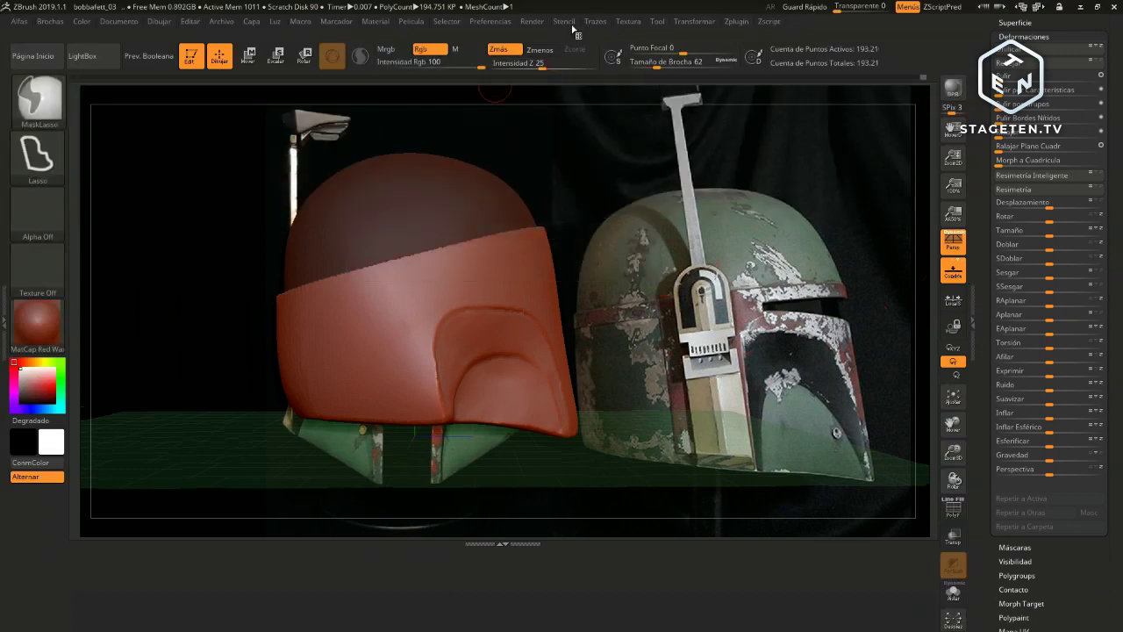
click(596, 21)
click(623, 254)
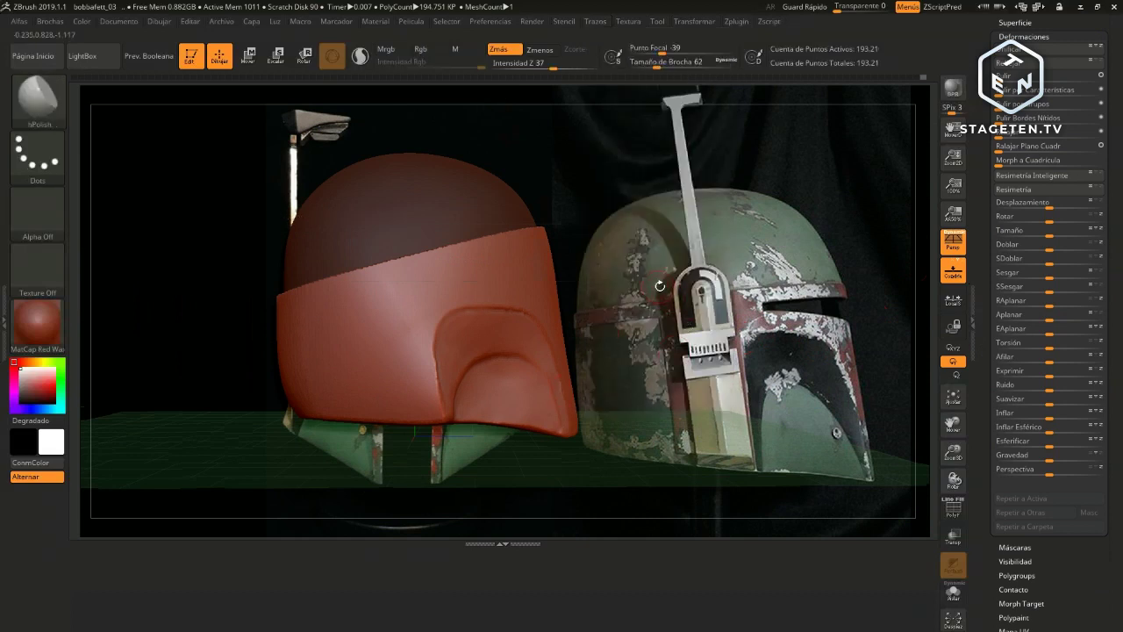
Lasso-mask the angled cheek-panel area on the side of the helmet's lower band
drag(660, 286, 754, 260)
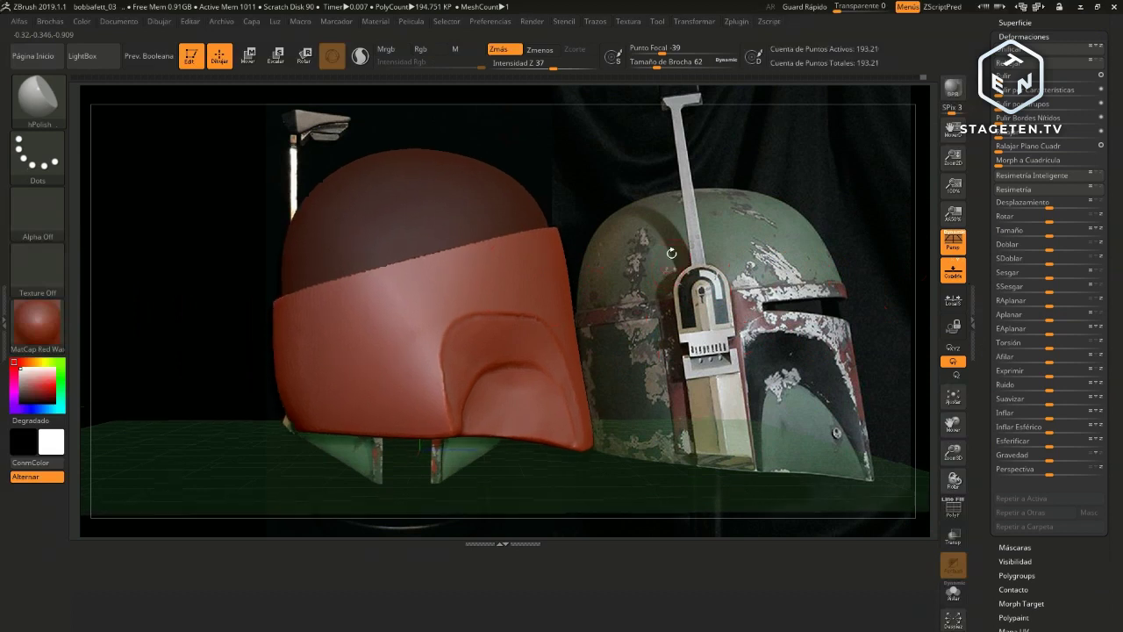
drag(667, 270, 638, 289)
key(ctrl)
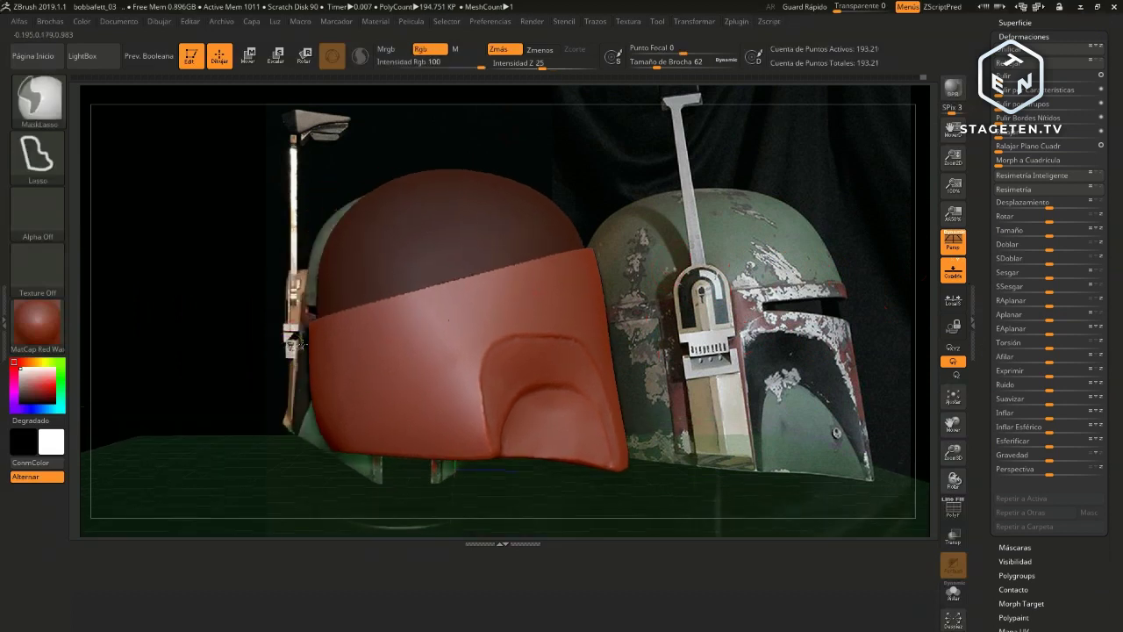
ctrl+drag(325, 338, 406, 317)
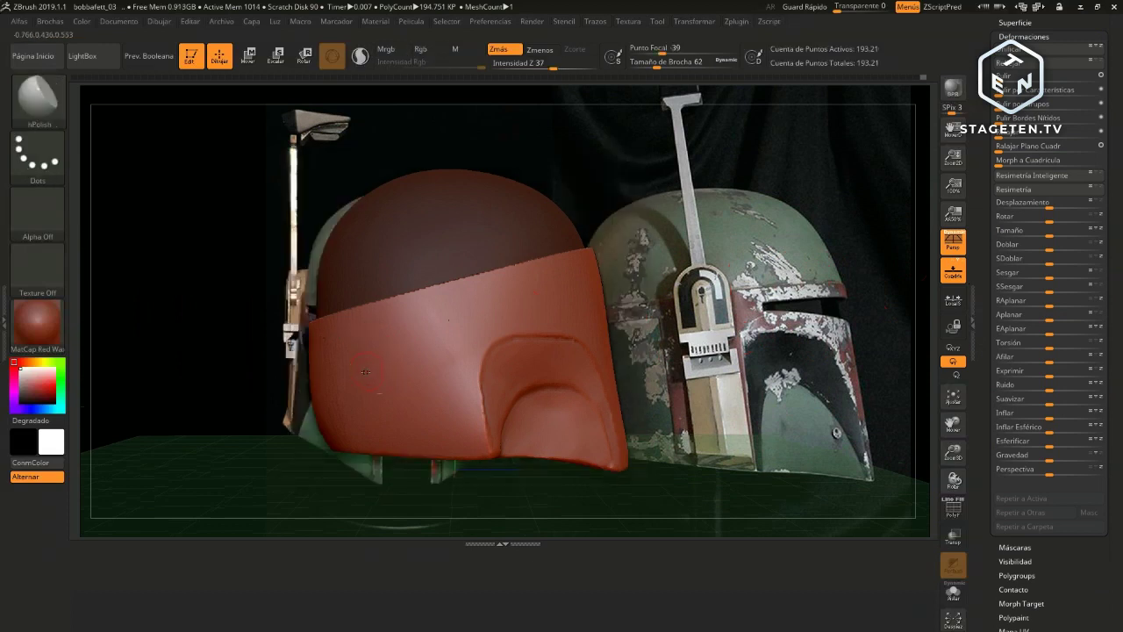
right_drag(796, 328, 372, 348)
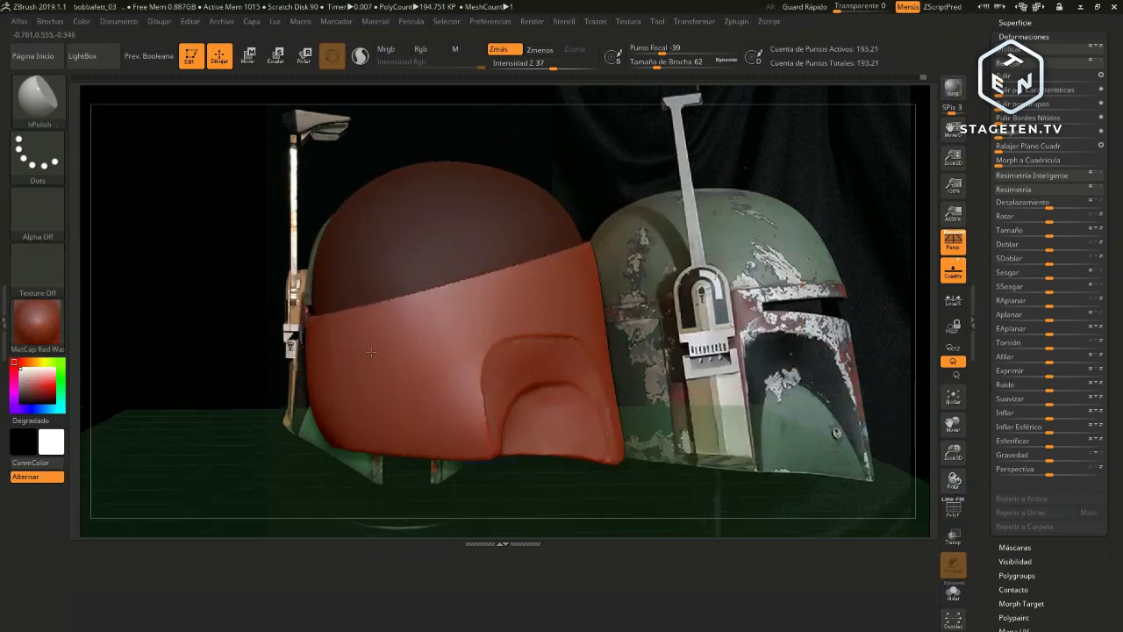
key(ctrl)
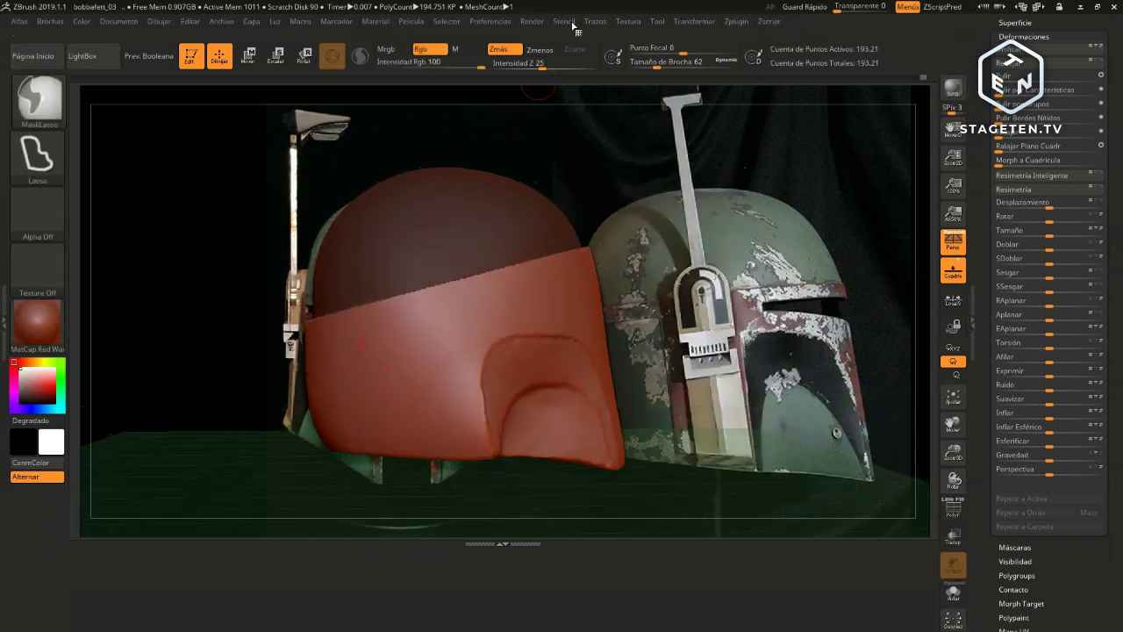
click(595, 21)
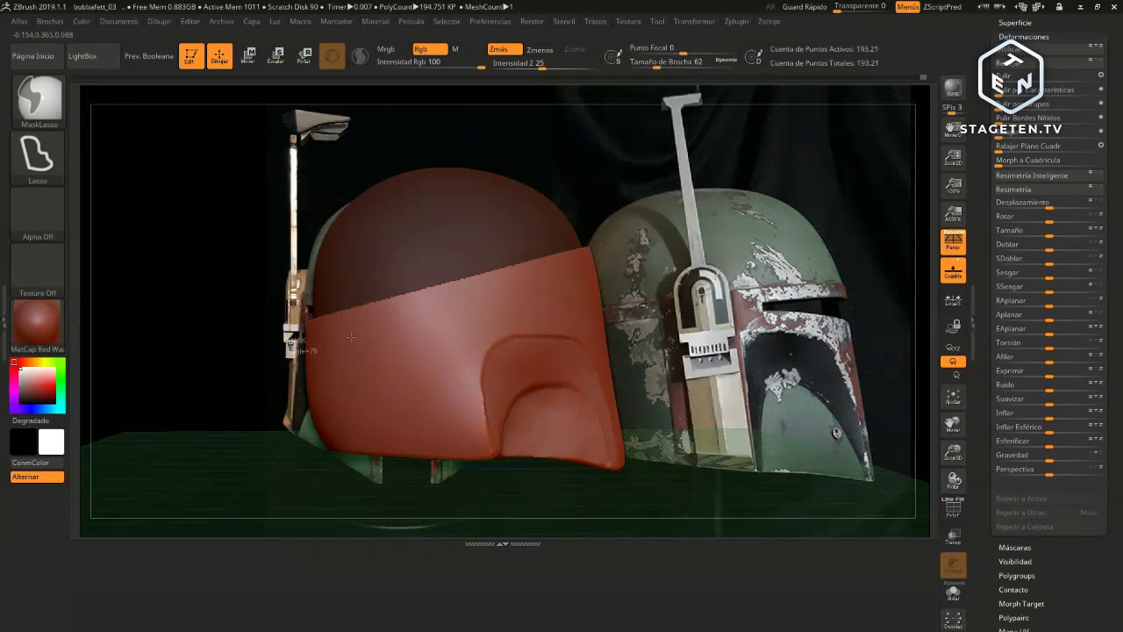
mouse_move(427, 316)
ctrl+mouse_down()
mouse_move(324, 509)
mouse_move(289, 492)
mouse_move(251, 409)
ctrl+mouse_up()
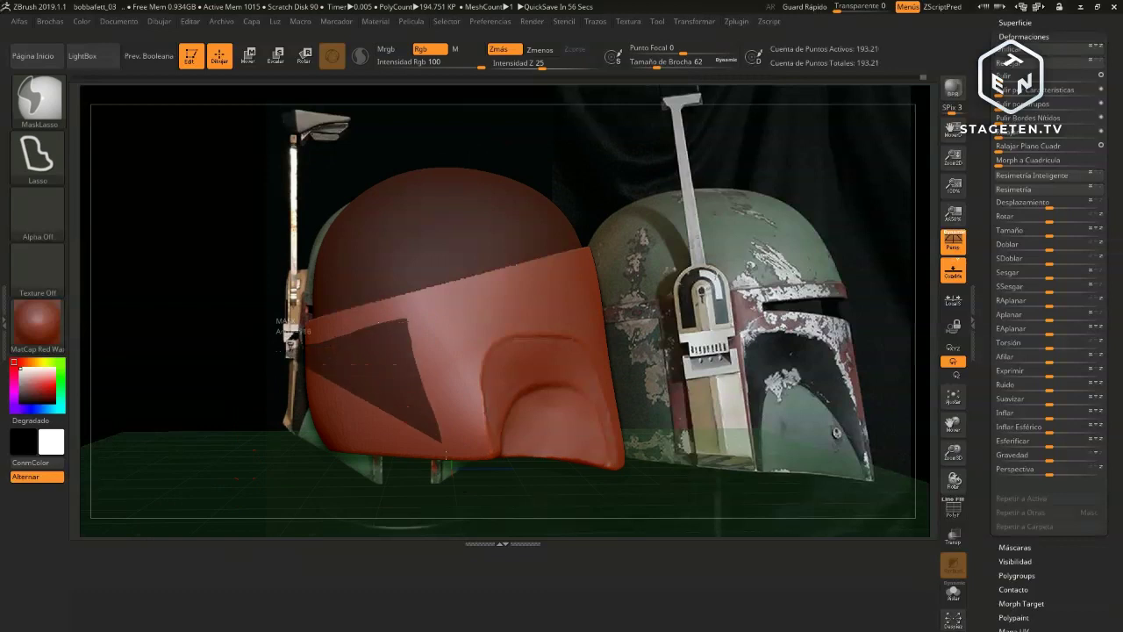
ctrl+drag(406, 317, 365, 553)
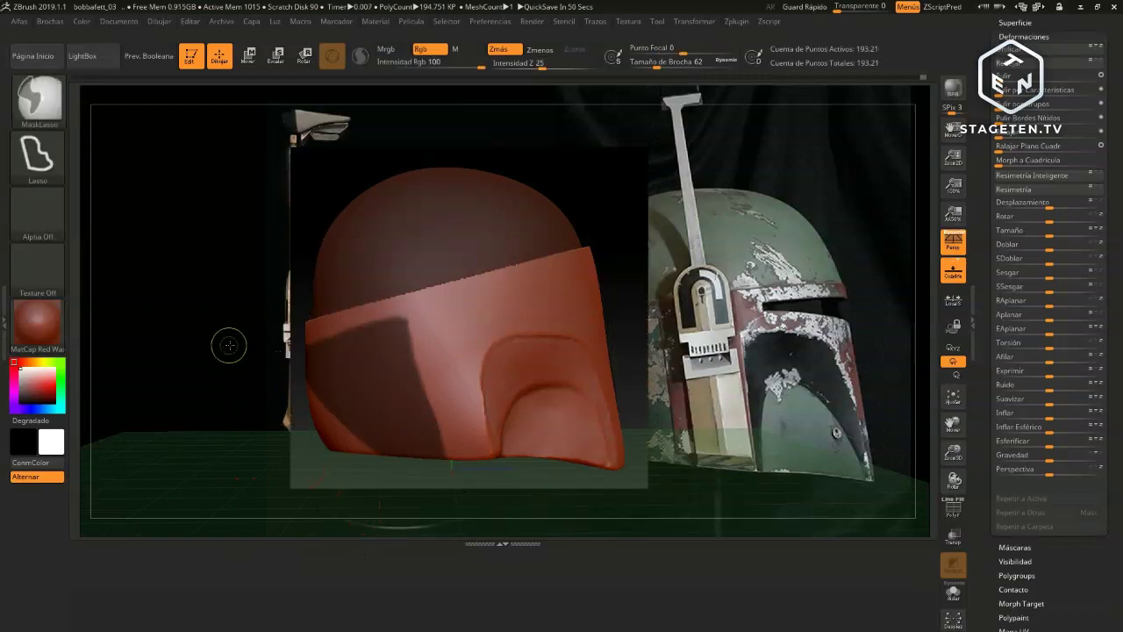
Invert and clear the existing mask off the helmet
ctrl+click(230, 350)
ctrl+click(246, 367)
ctrl+drag(245, 368, 242, 371)
ctrl+click(244, 372)
ctrl+click(241, 366)
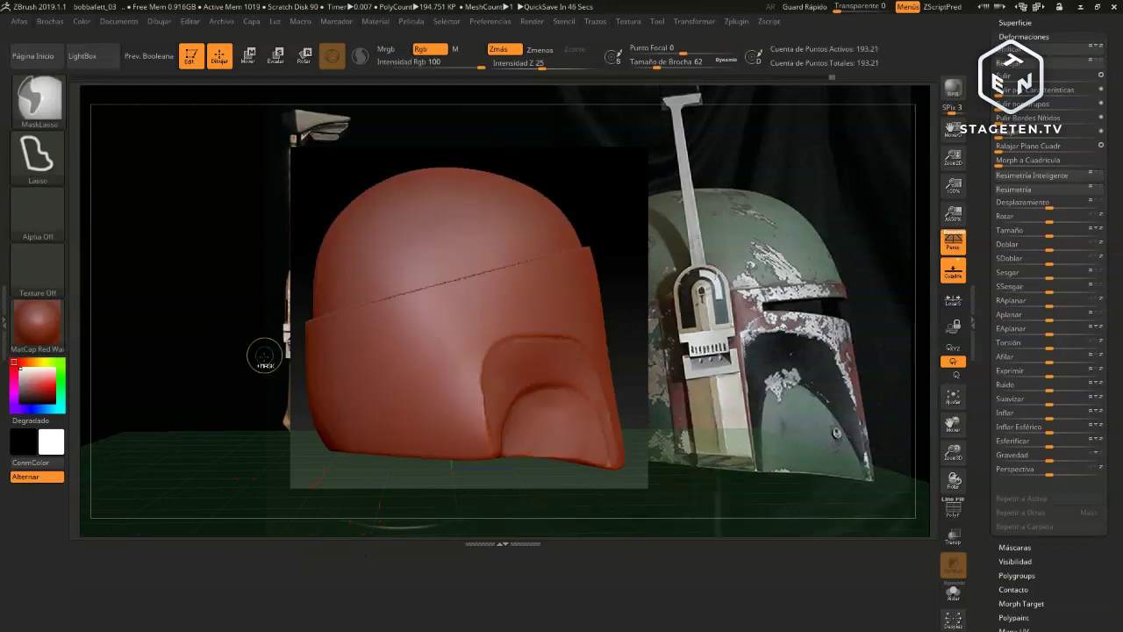
mouse_move(259, 355)
ctrl+mouse_down()
mouse_move(415, 327)
mouse_move(430, 475)
mouse_move(276, 481)
ctrl+mouse_up()
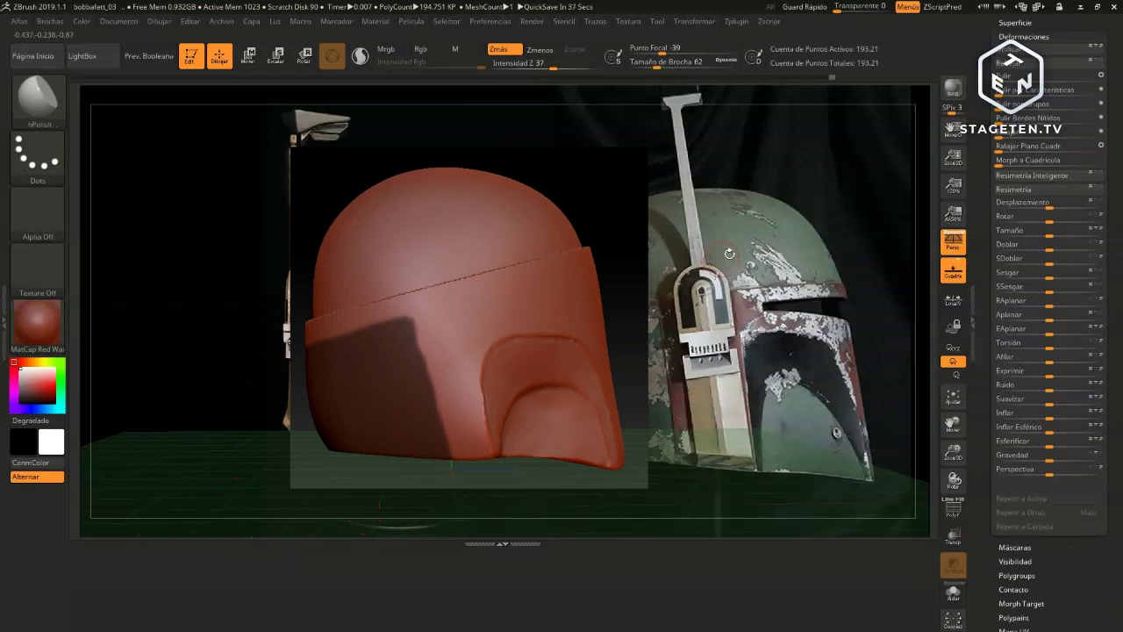
Zoom in on the helmet's lower side and switch to MaskPen FreeHand at Draw Size 27
drag(741, 245, 506, 366)
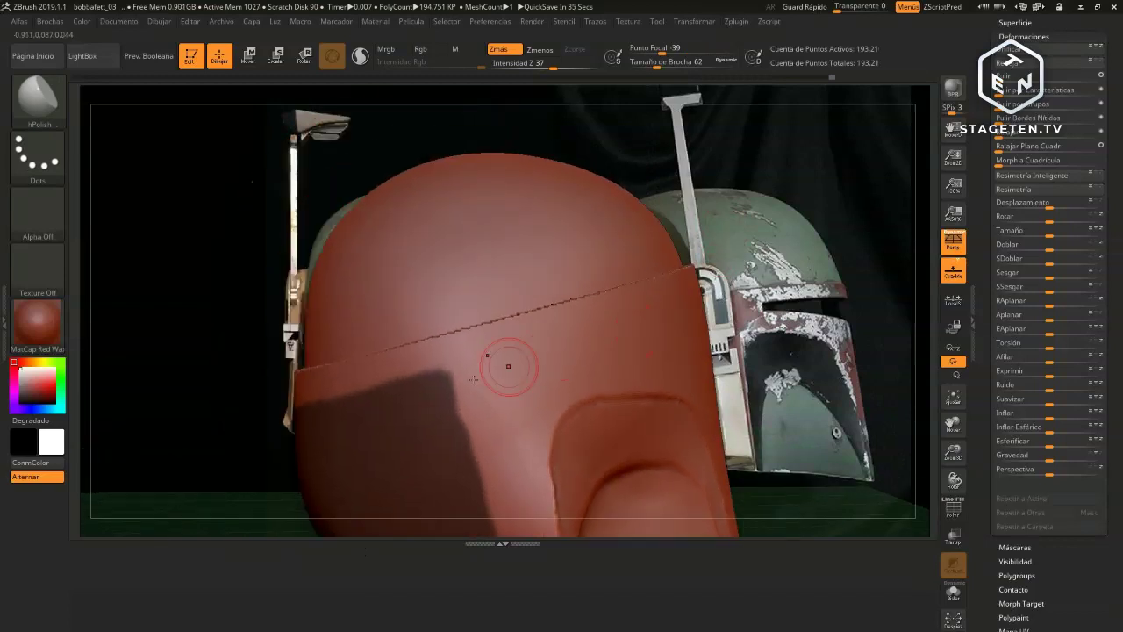
drag(757, 279, 444, 310)
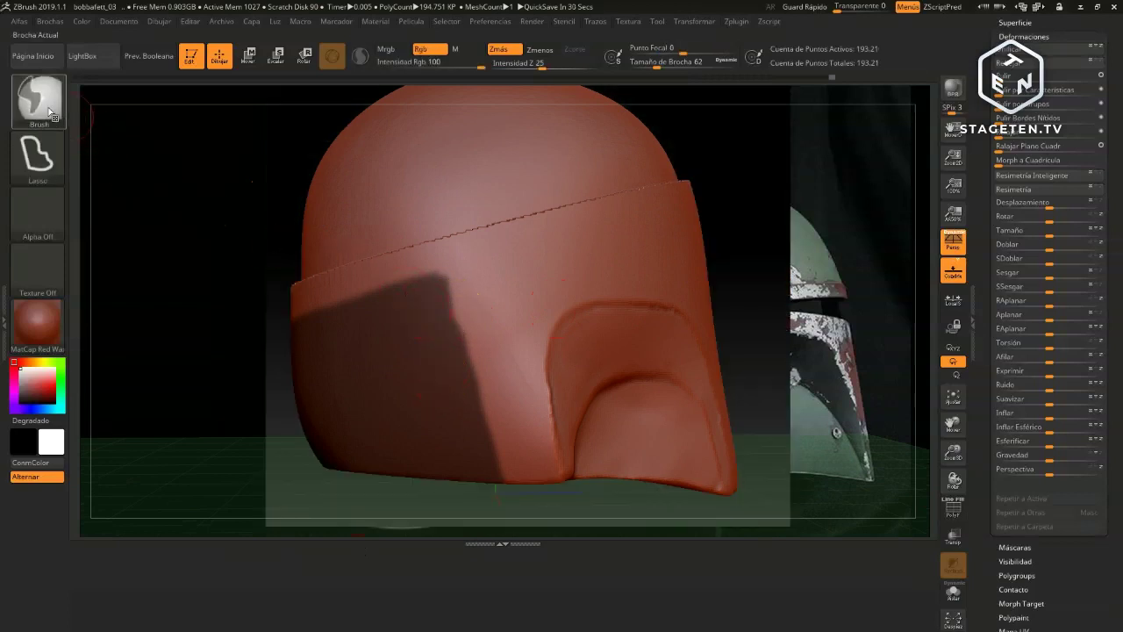
click(50, 111)
click(167, 111)
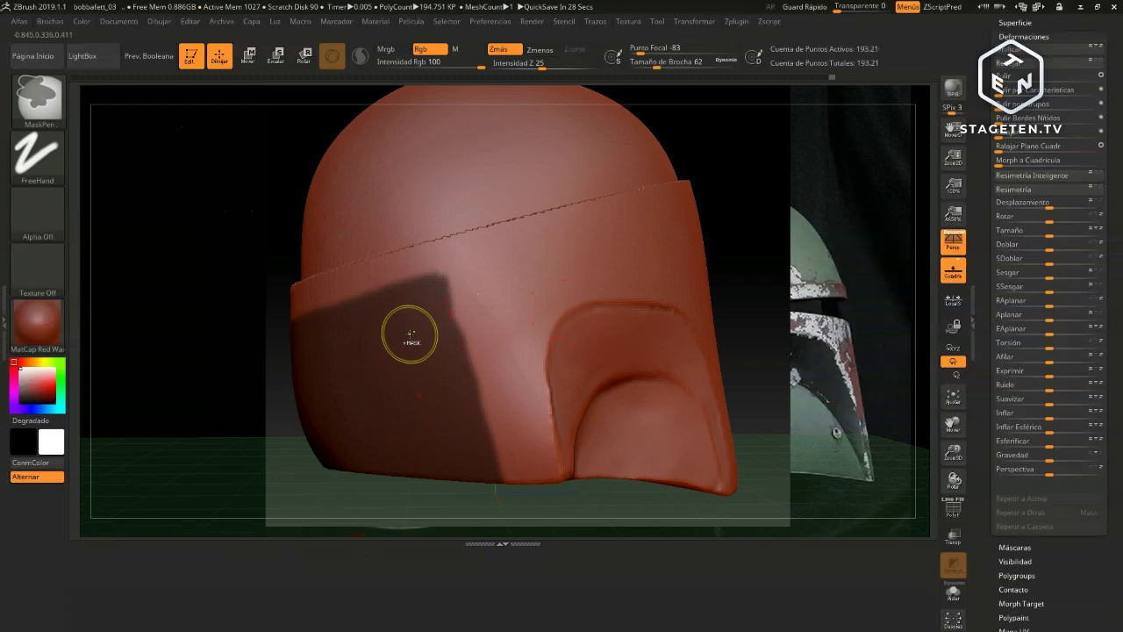
key(s)
drag(405, 328, 446, 330)
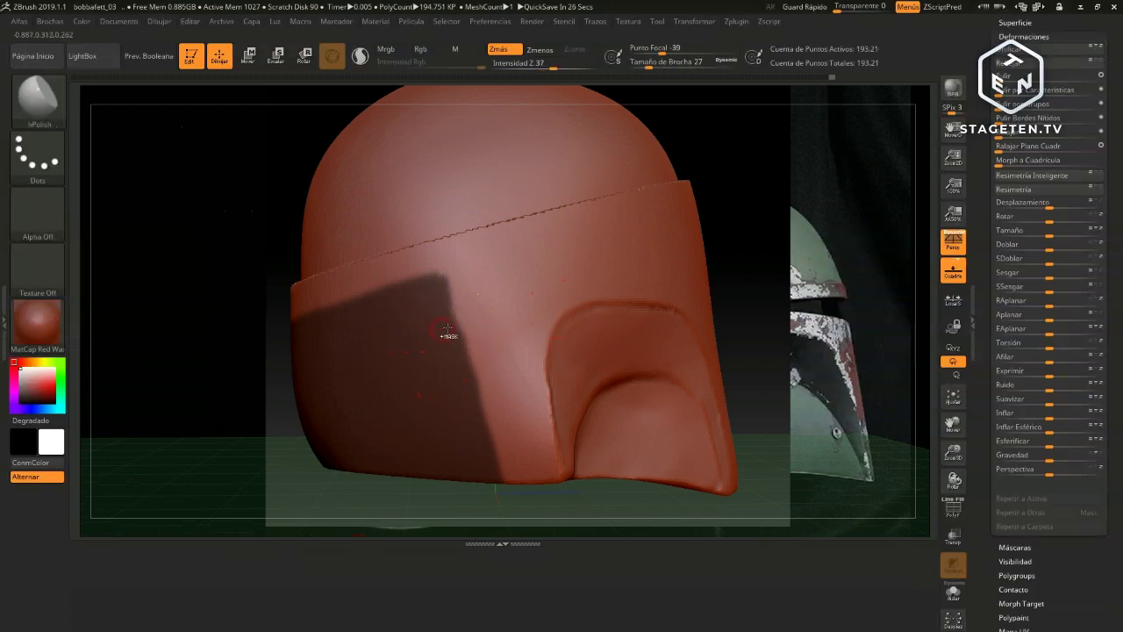
key(ctrl)
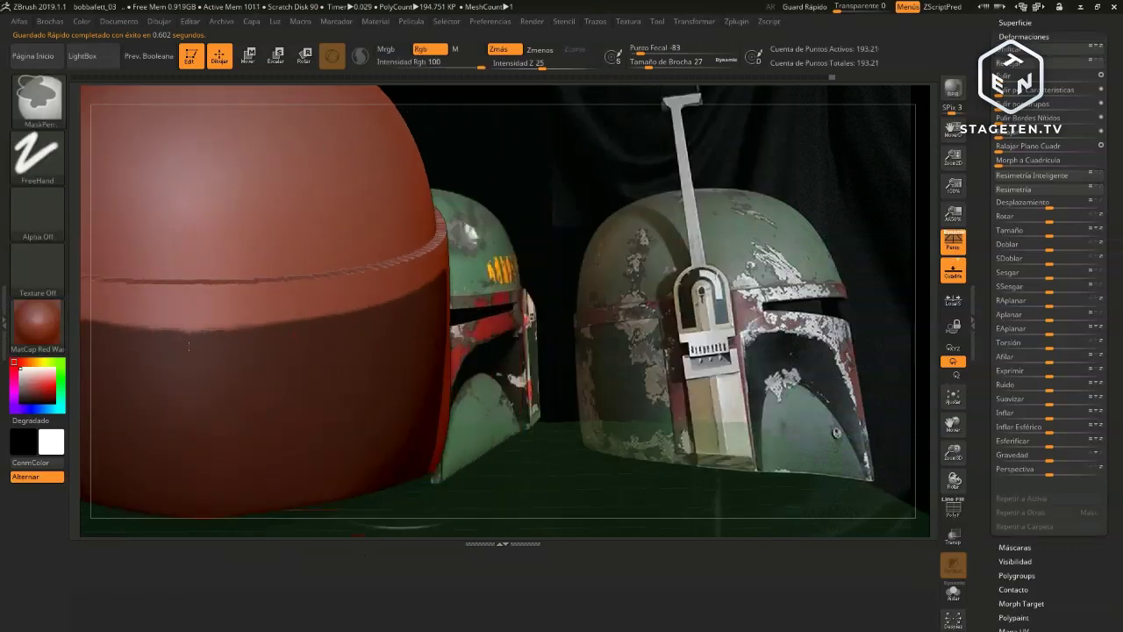
Invert the mask and shrink the unmasked area with Deformation Size to recess it
drag(649, 335, 719, 351)
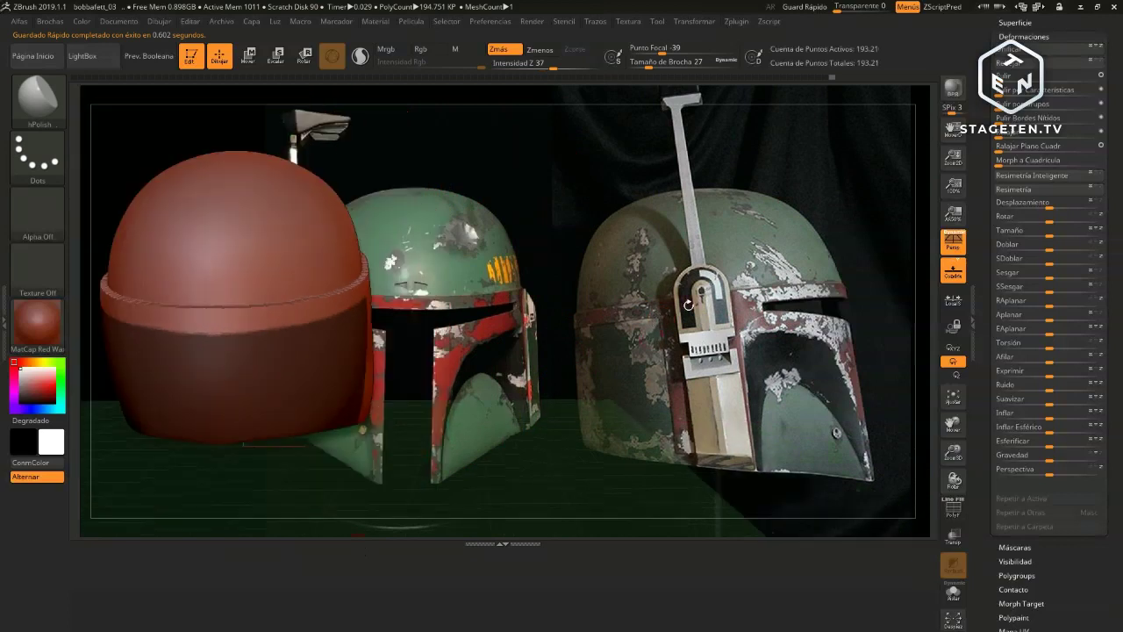
key(ctrl)
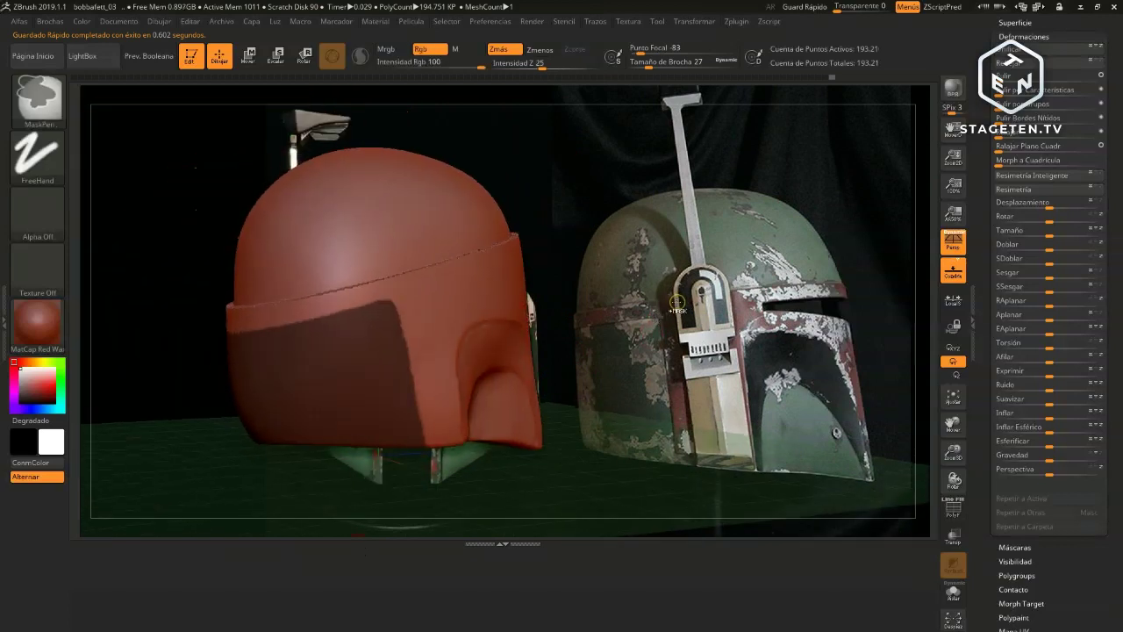
ctrl+click(677, 307)
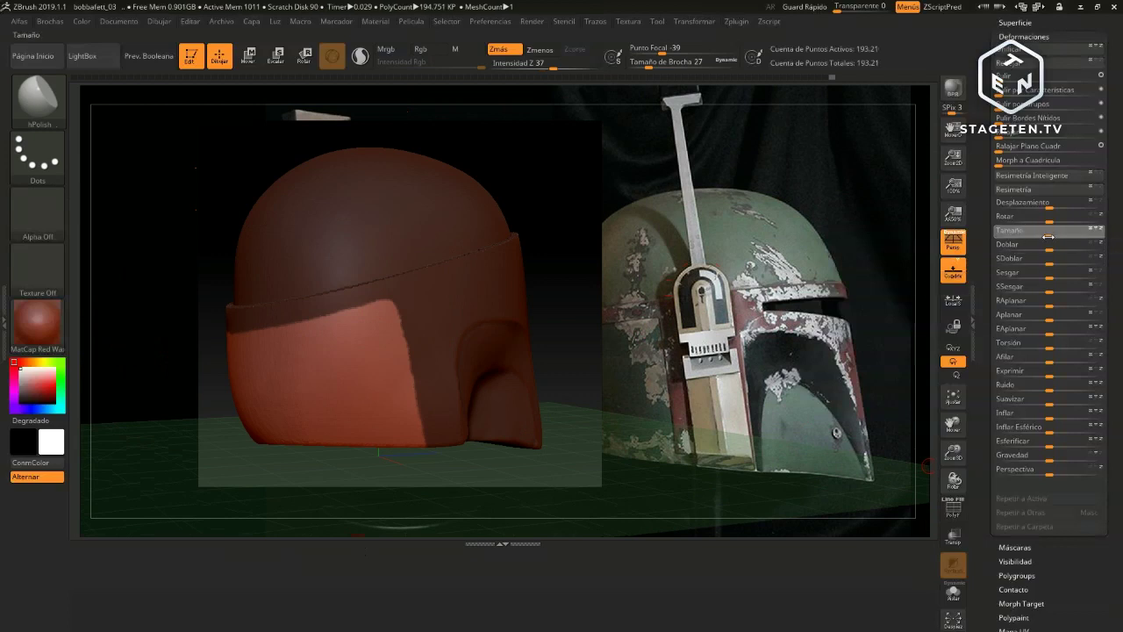
drag(1047, 237, 1040, 237)
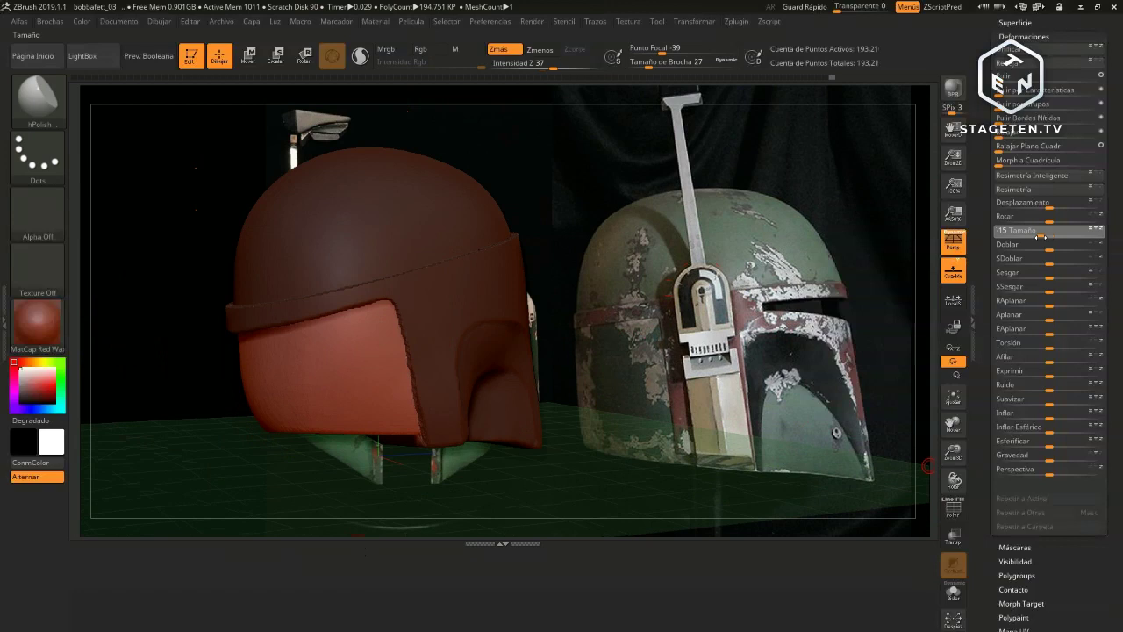
drag(1040, 237, 1039, 237)
Clear the mask and turn the helmet to a side-front view
mouse_move(772, 263)
mouse_down()
mouse_move(702, 267)
mouse_move(756, 273)
mouse_up()
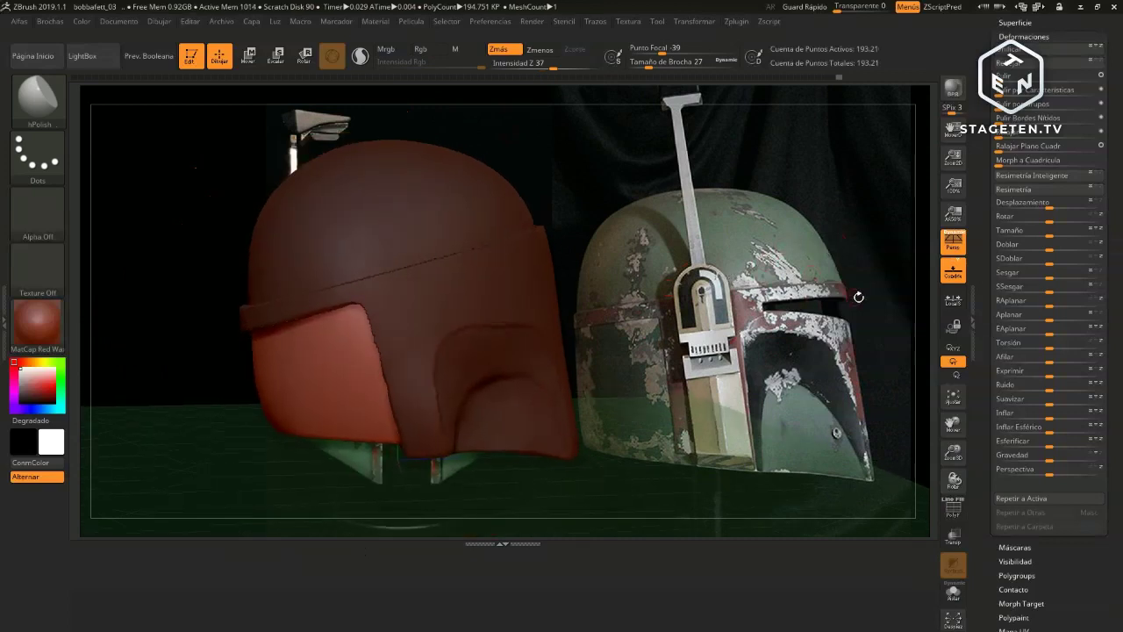
key(ctrl)
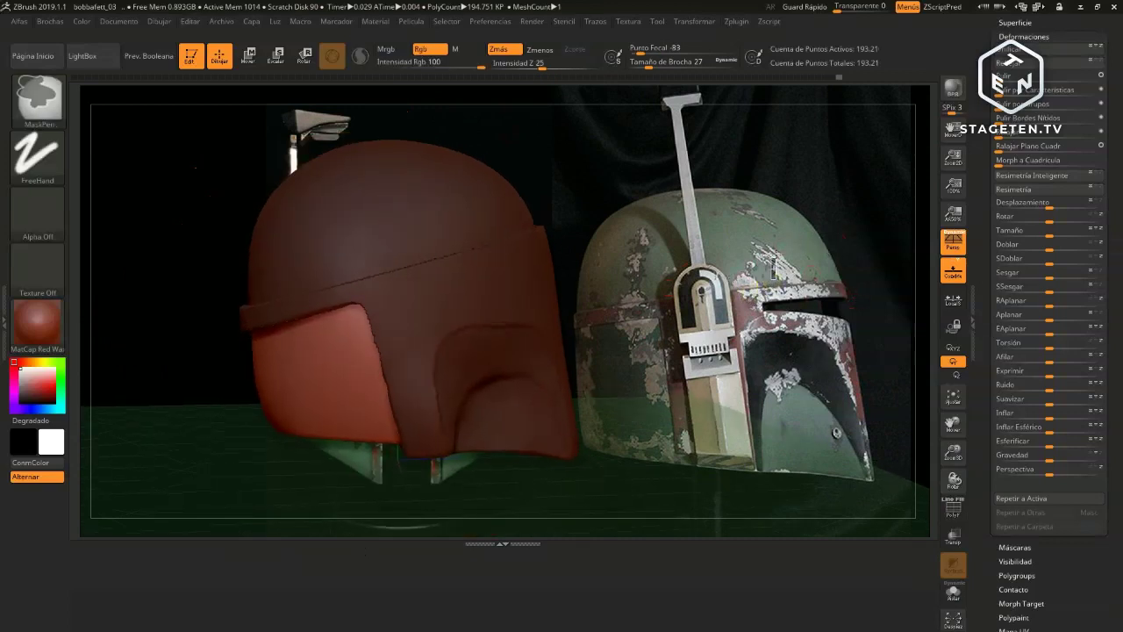
ctrl+drag(772, 260, 765, 272)
drag(765, 318, 816, 320)
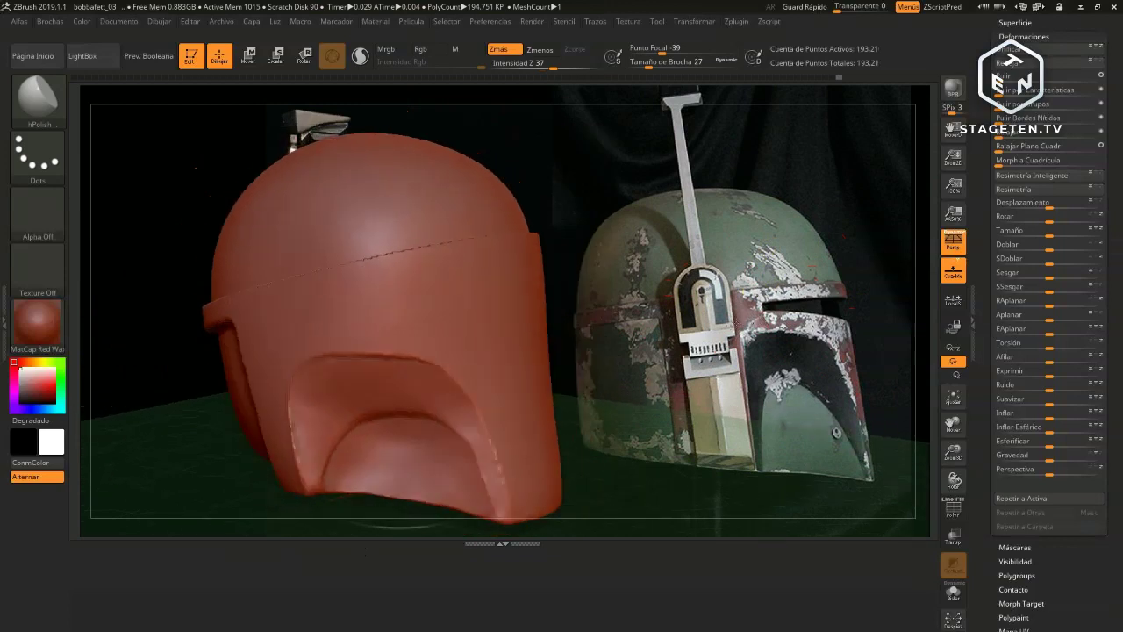
drag(667, 323, 440, 325)
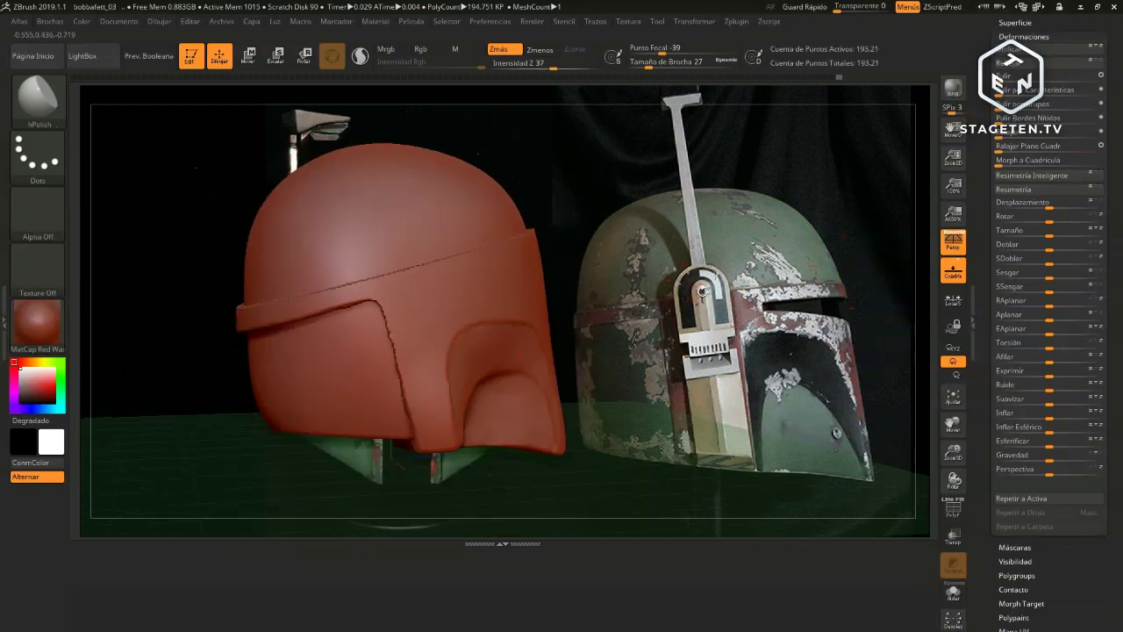
Raise hPolish Draw Size to 51 and sharpen the cheek-panel groove, then frame the helmet
mouse_move(702, 290)
alt+mouse_down()
mouse_move(702, 331)
mouse_move(737, 332)
alt+mouse_up()
key(s)
mouse_move(463, 288)
mouse_down()
mouse_move(481, 346)
mouse_move(612, 346)
mouse_up()
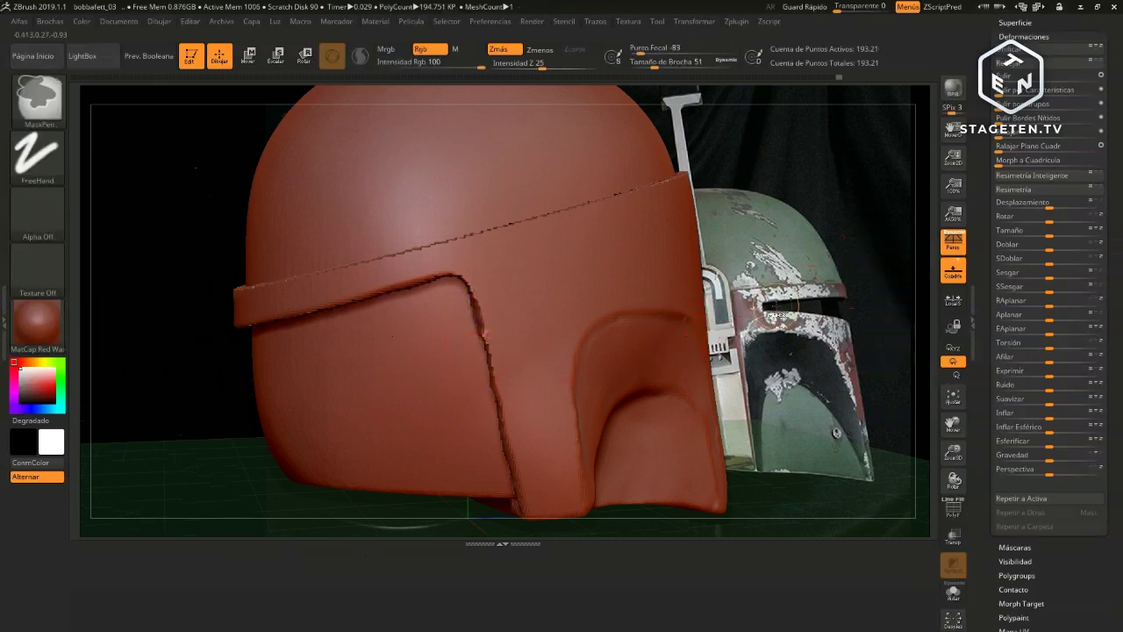
mouse_move(791, 296)
mouse_down()
mouse_move(775, 311)
mouse_move(793, 316)
mouse_move(677, 363)
mouse_up()
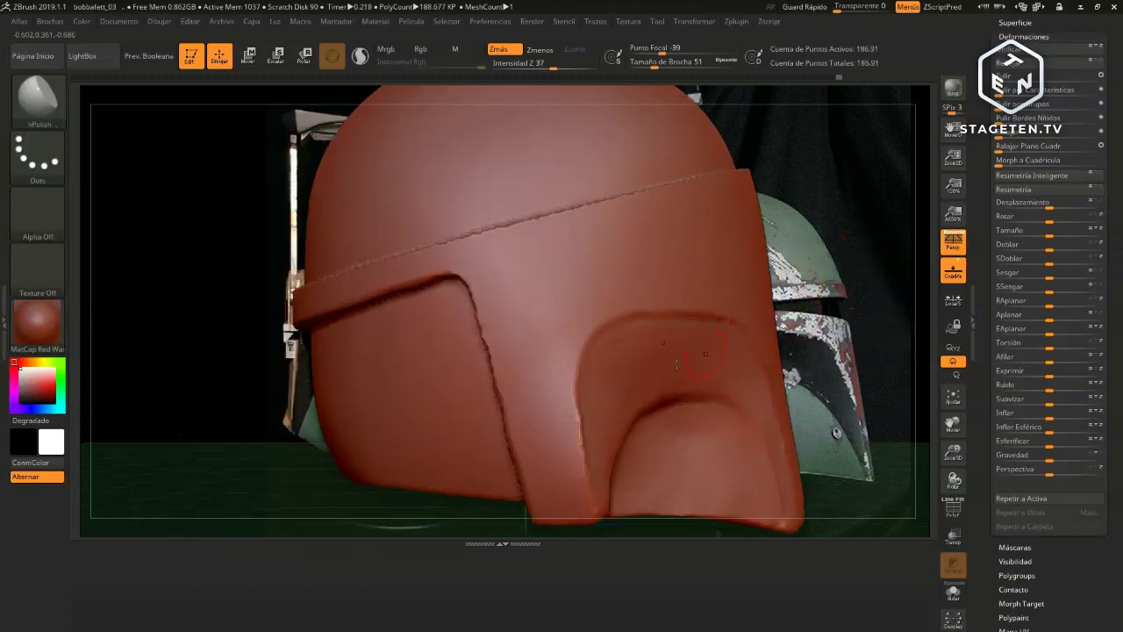
drag(505, 397, 492, 263)
drag(844, 313, 273, 344)
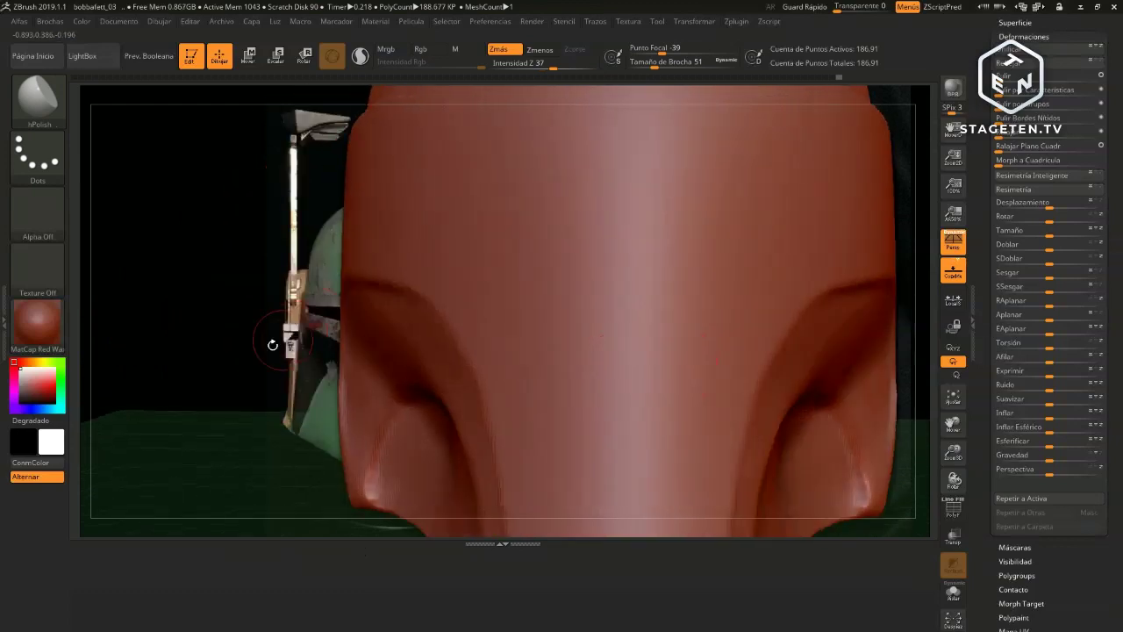
key(f)
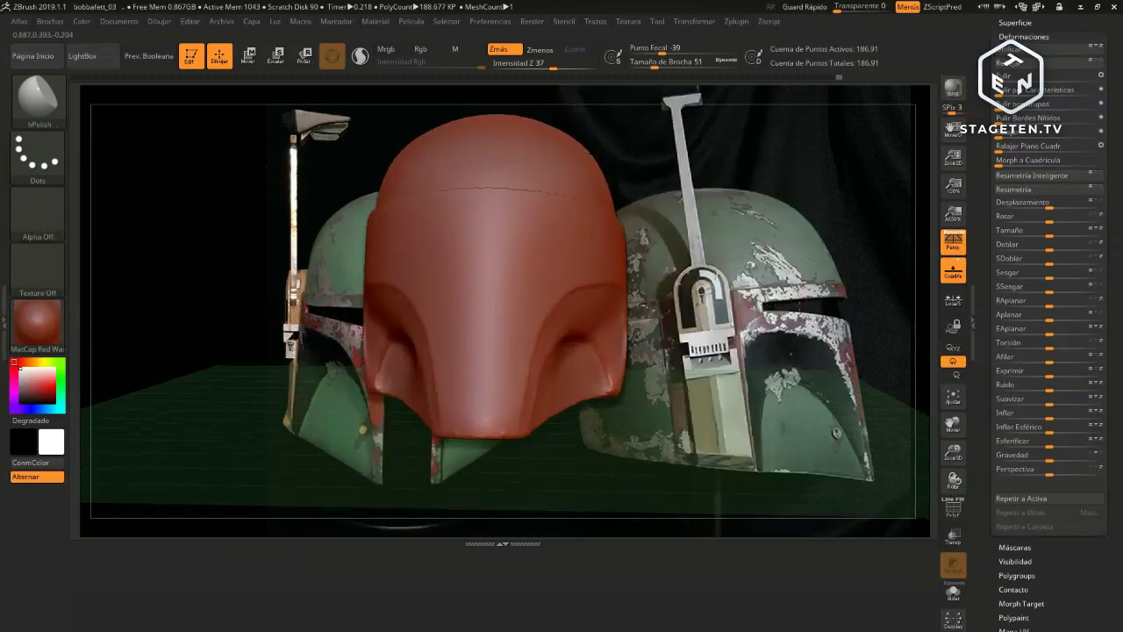
Paint a trial mask spot at the helmet's bottom centre, then clear it with Ctrl+Shift+A
alt+drag(268, 351, 404, 370)
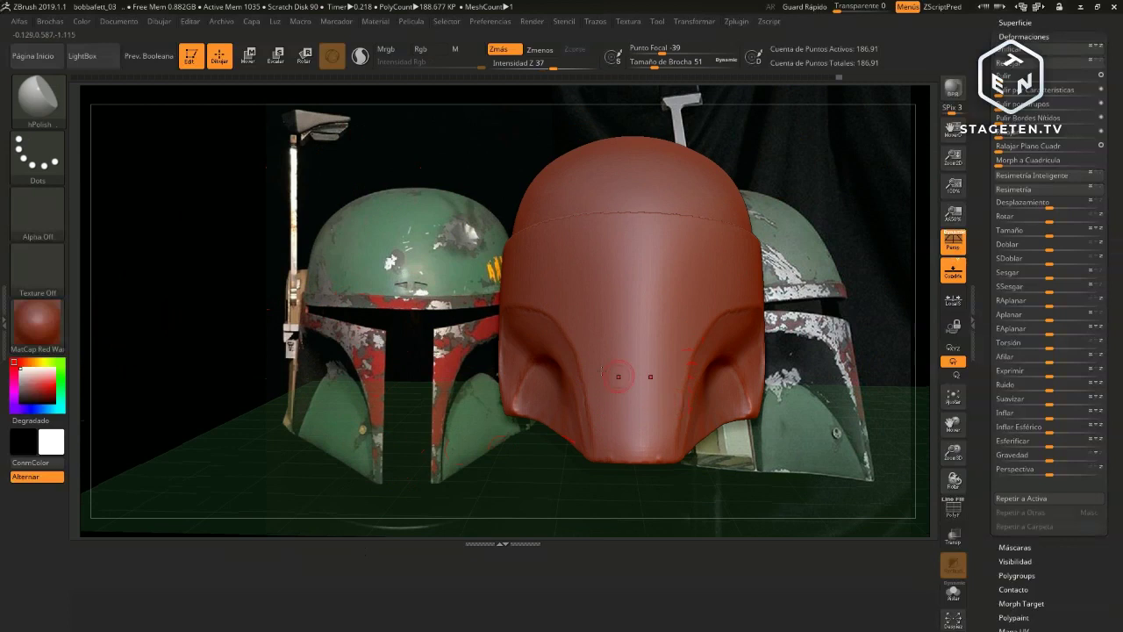
key(ctrl)
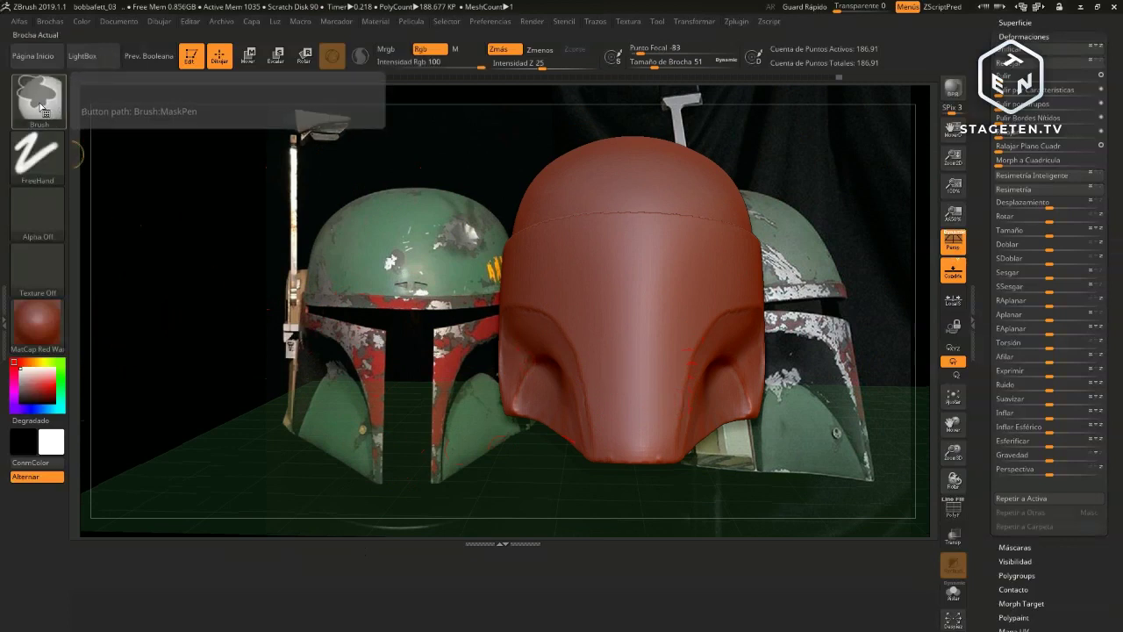
ctrl+drag(625, 441, 634, 447)
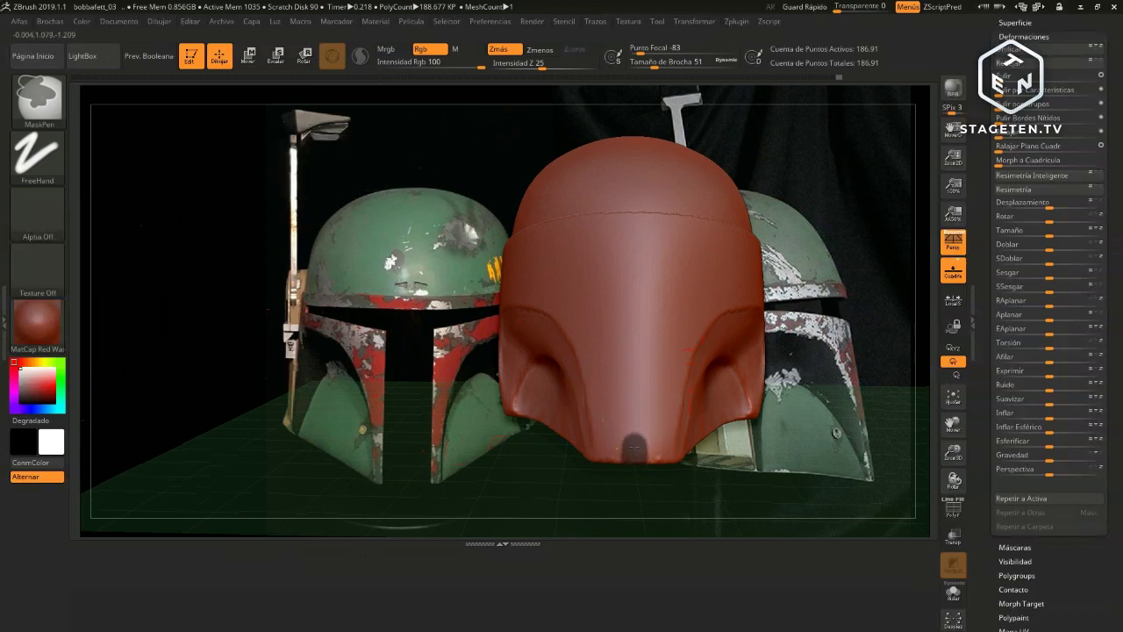
ctrl+drag(633, 439, 630, 380)
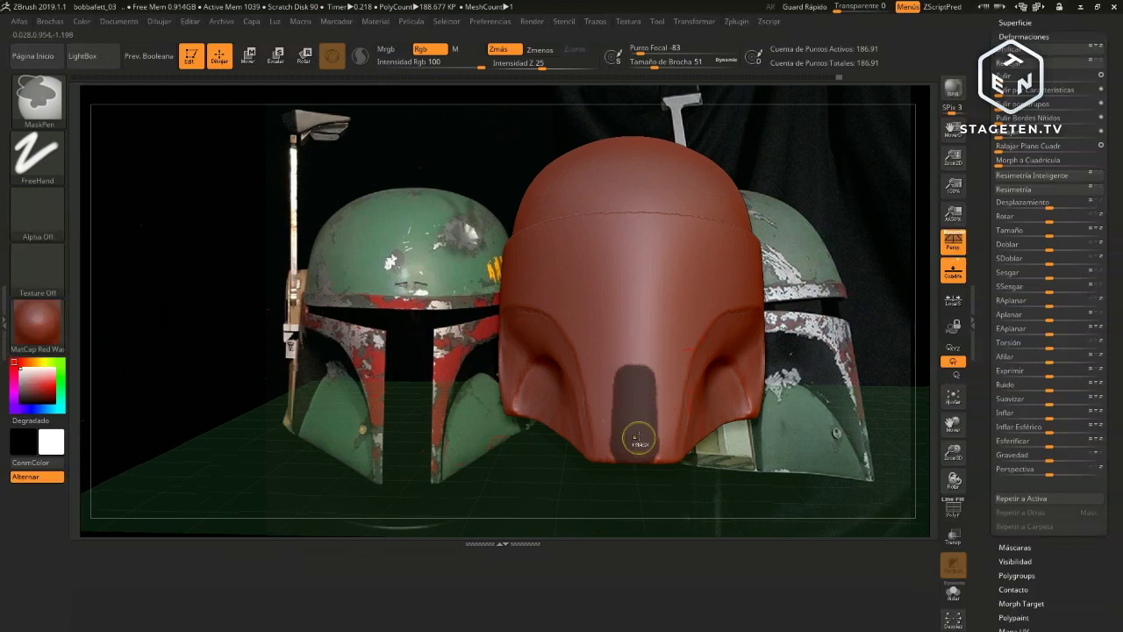
key(ctrl+shift+a)
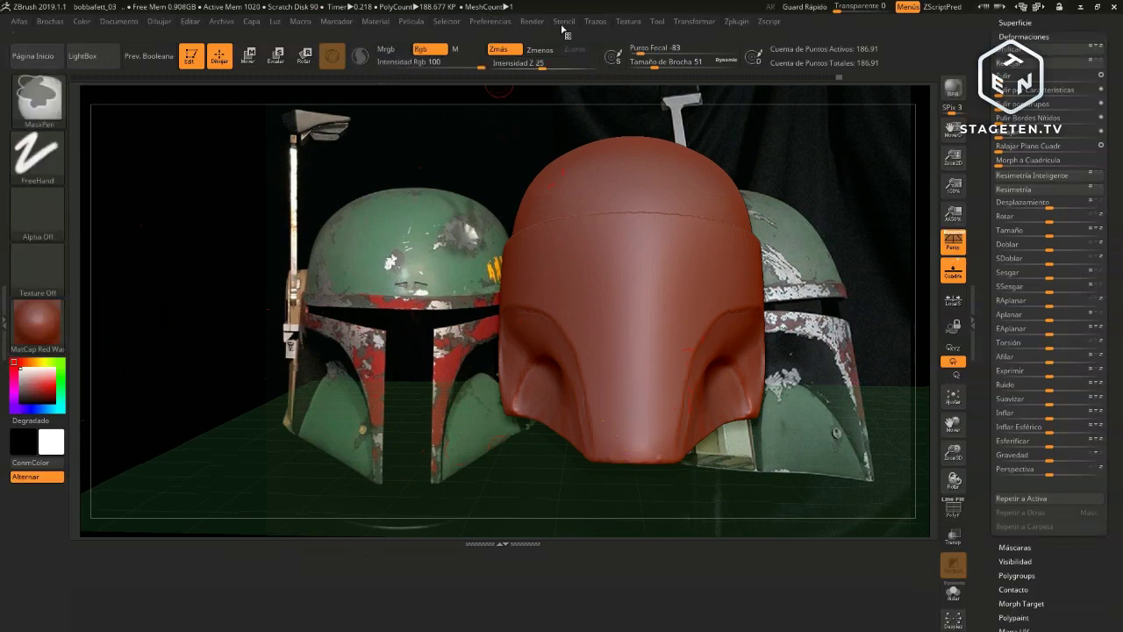
click(596, 21)
Turn on LazyMouse and paint a vertical mask stripe down the helmet's centre front
click(638, 261)
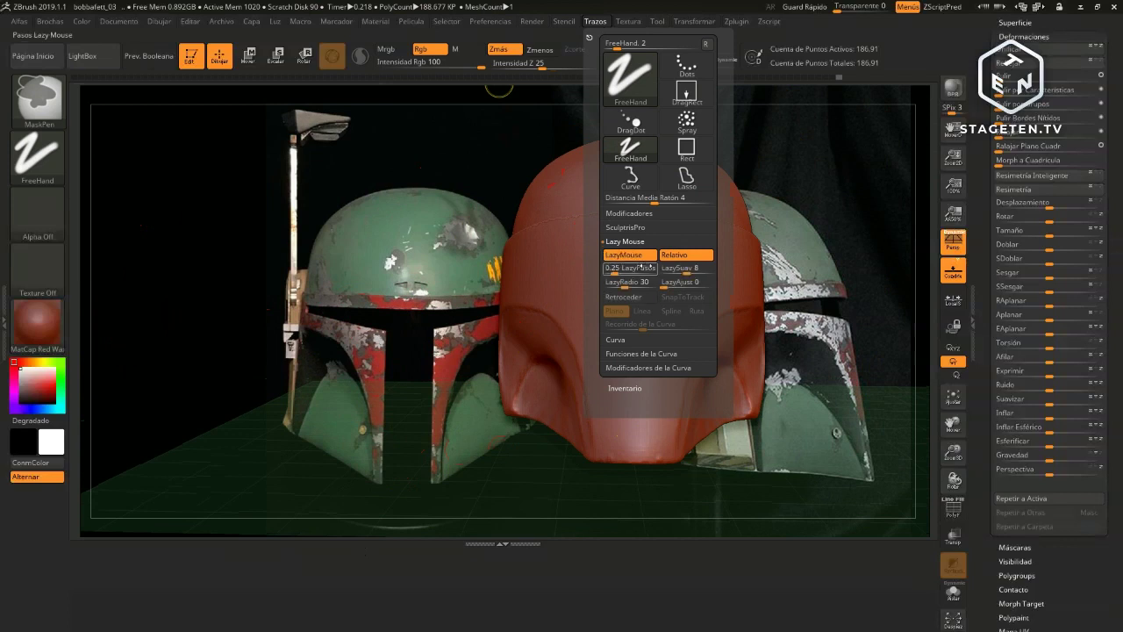
drag(826, 266, 835, 238)
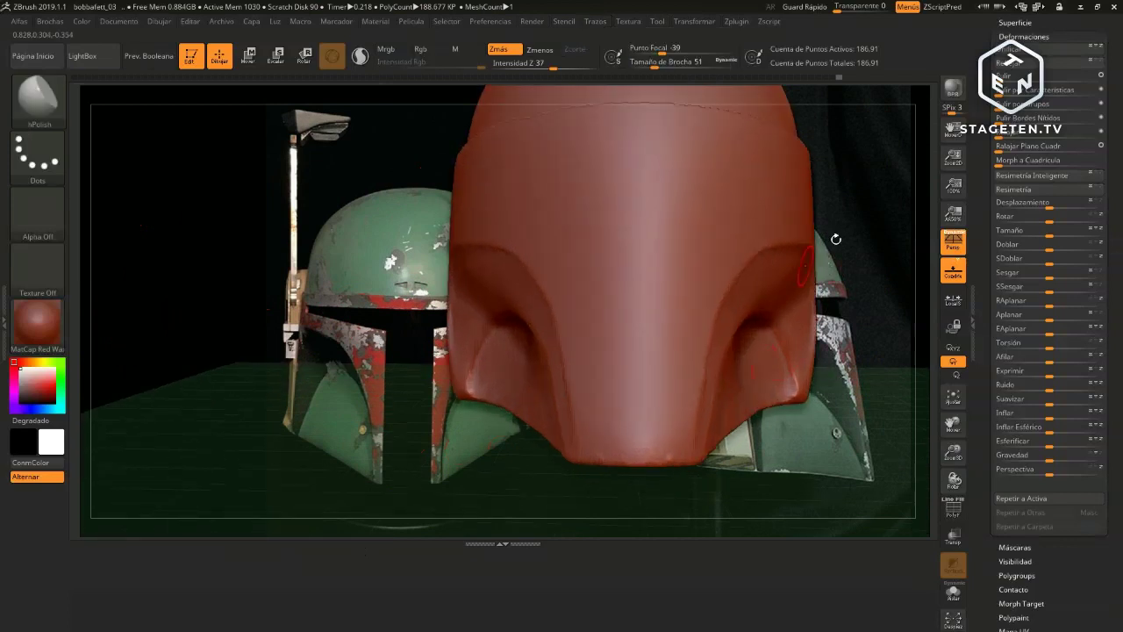
drag(847, 181, 627, 514)
key(ctrl)
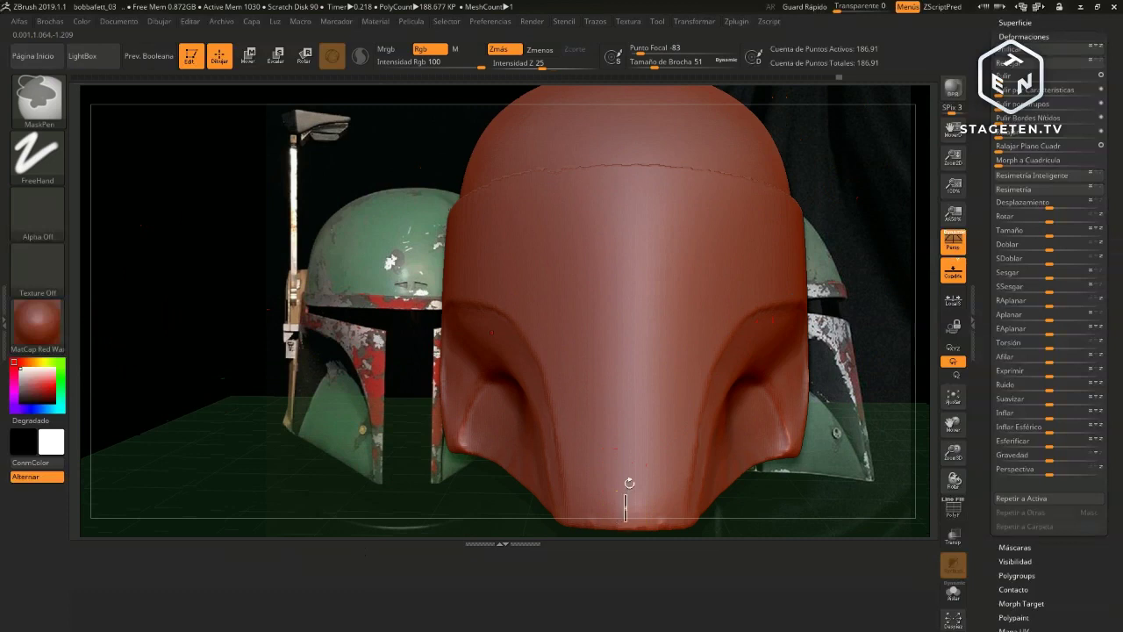
mouse_move(627, 484)
ctrl+mouse_down()
mouse_move(627, 530)
mouse_move(632, 207)
ctrl+mouse_up()
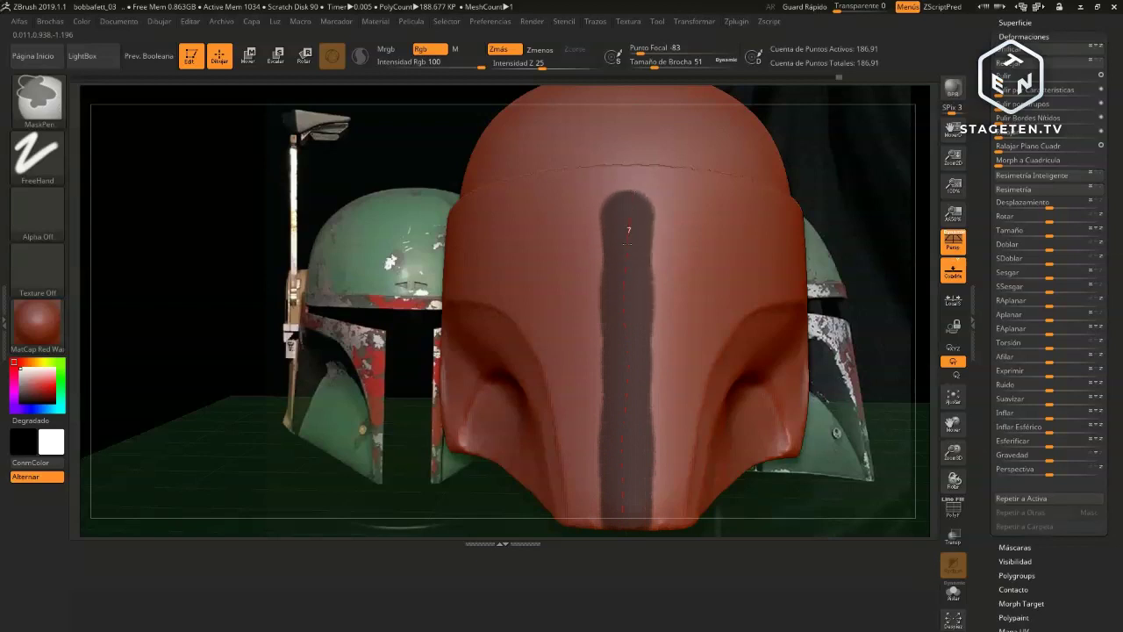
ctrl+drag(623, 277, 622, 527)
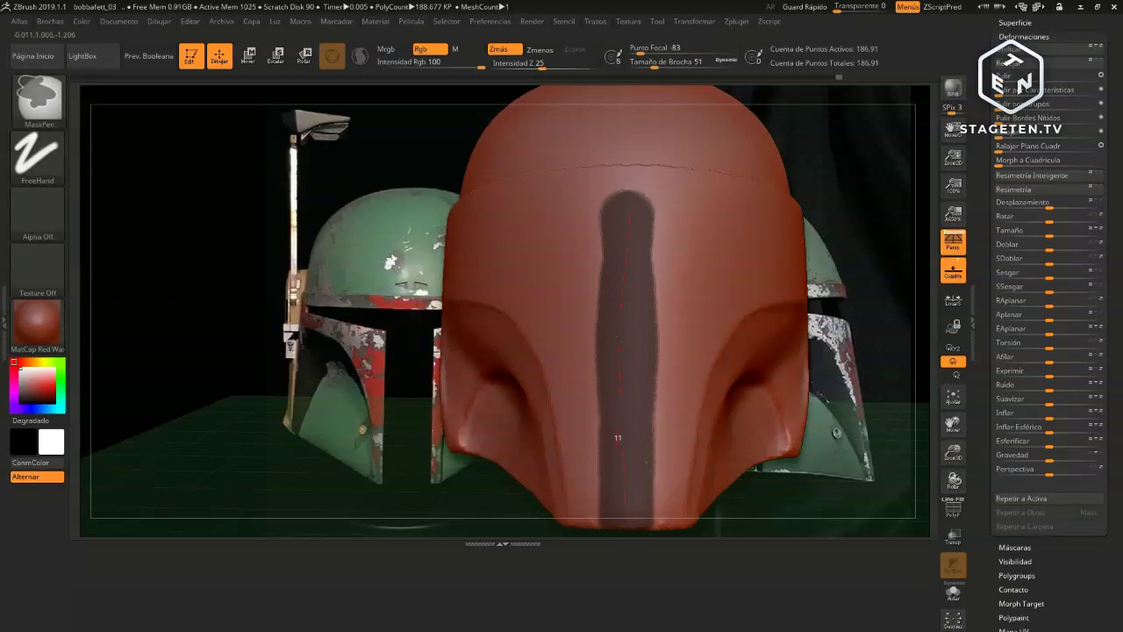
ctrl+drag(618, 412, 618, 353)
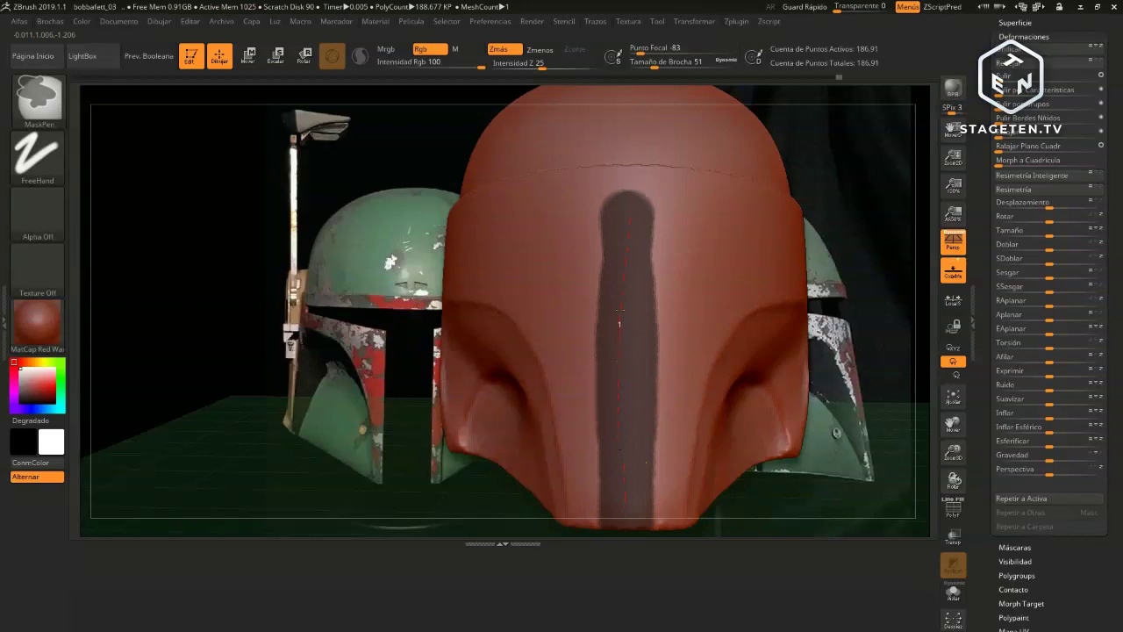
mouse_move(620, 280)
ctrl+mouse_down()
mouse_move(620, 267)
mouse_move(614, 321)
mouse_move(621, 195)
ctrl+mouse_up()
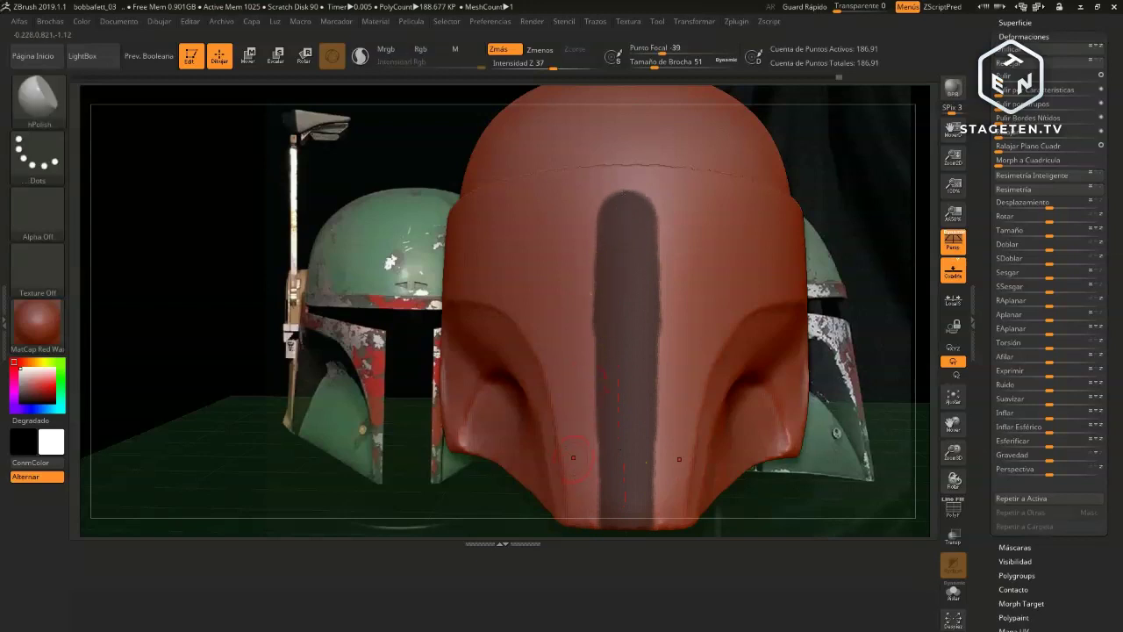
Extend the centre mask stripe down to the helmet's bottom edge
key(ctrl)
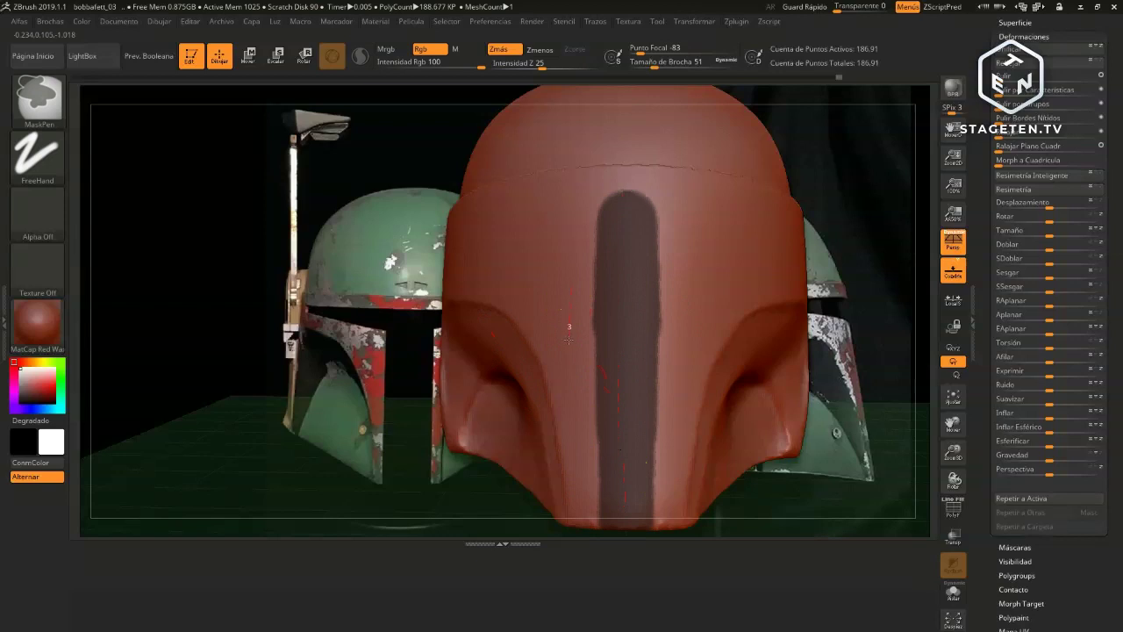
click(595, 21)
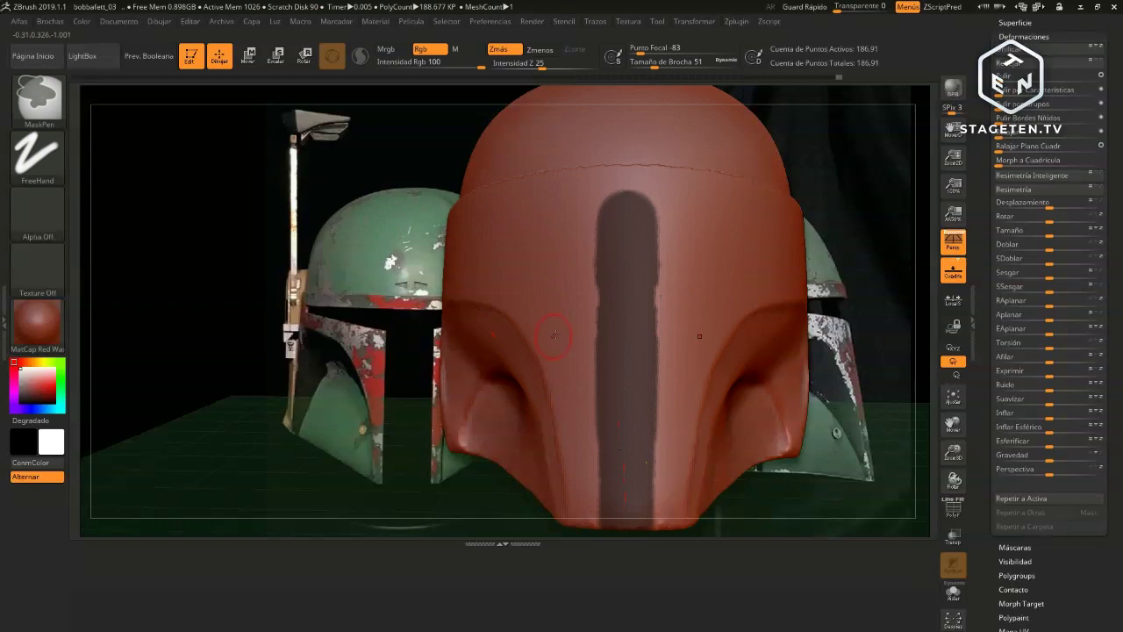
ctrl+click(558, 326)
key(ctrl)
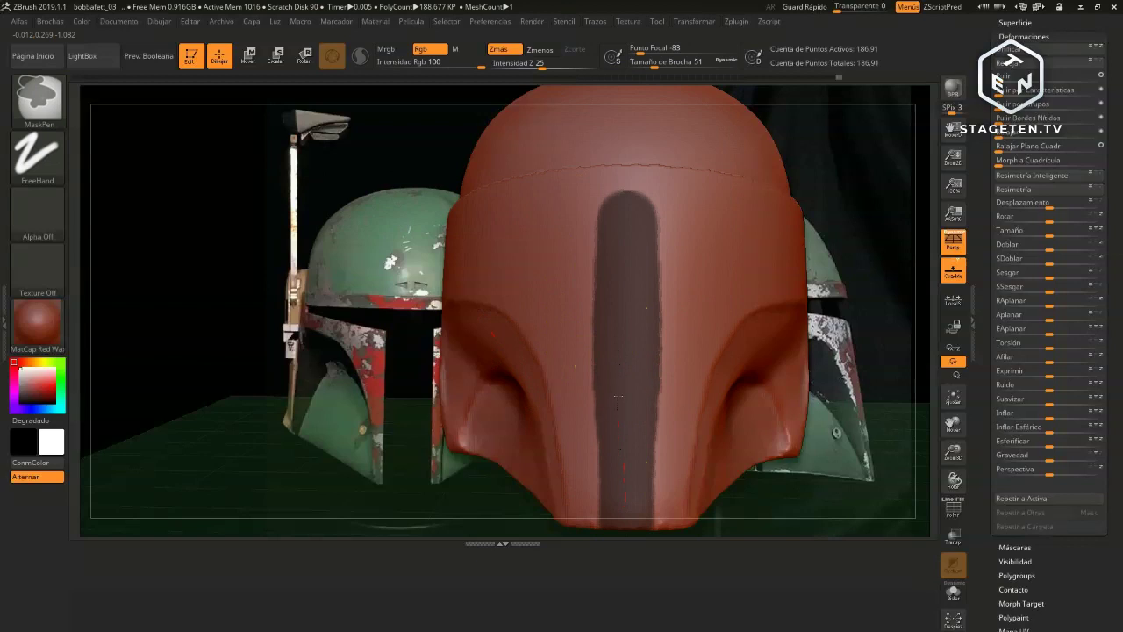
drag(625, 423, 625, 522)
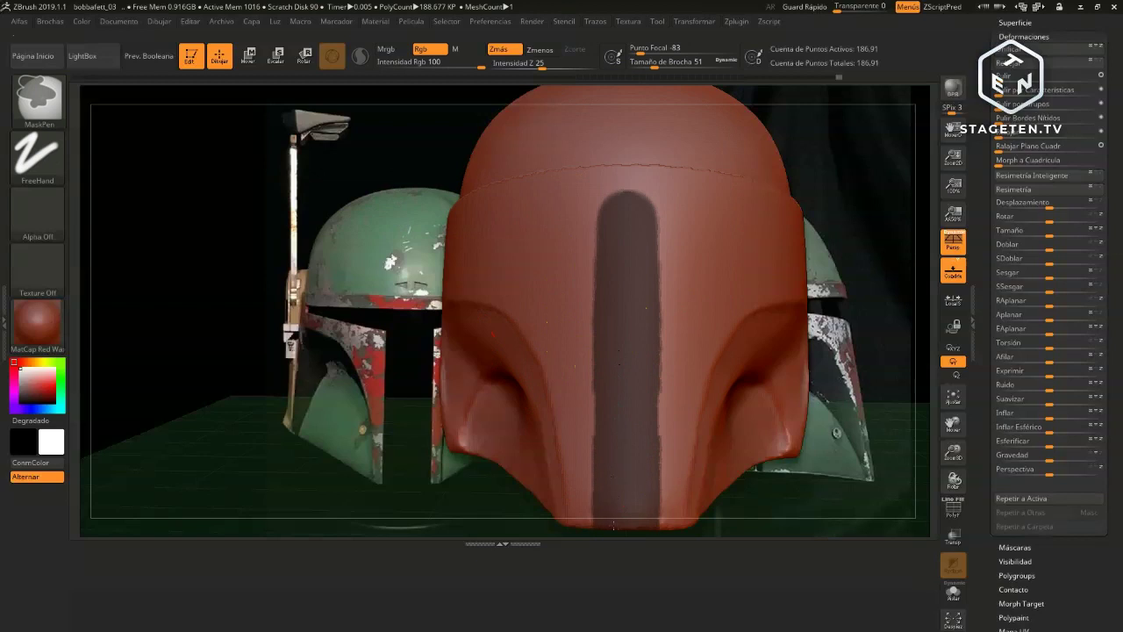
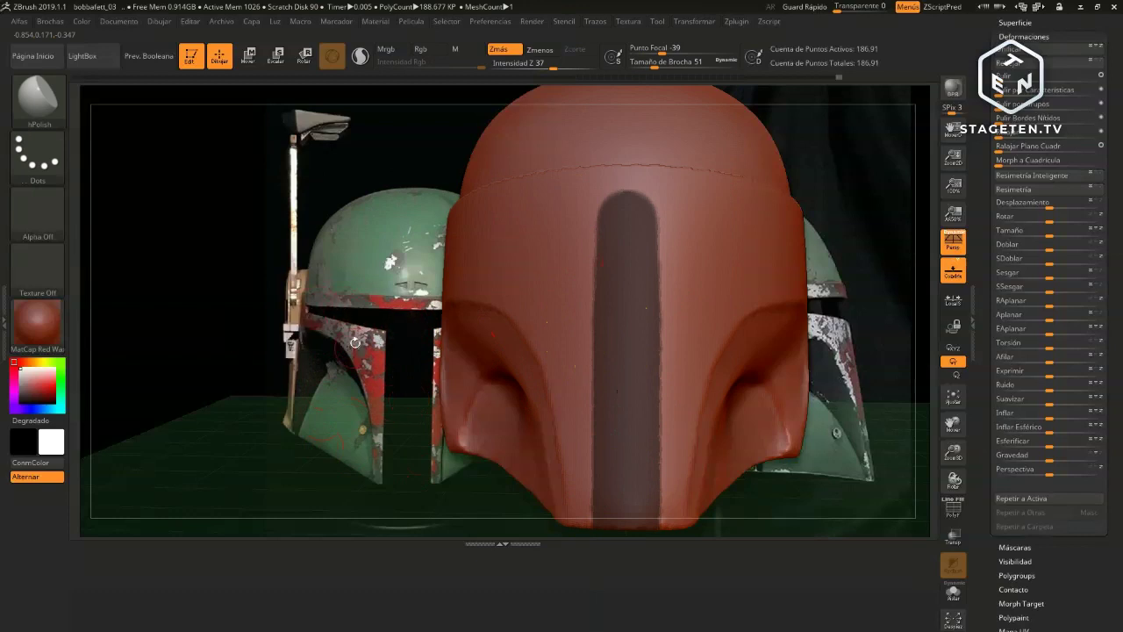
Turn the helmet to a three-quarter view, set brush size 14, and start masking the brow
drag(316, 312, 175, 321)
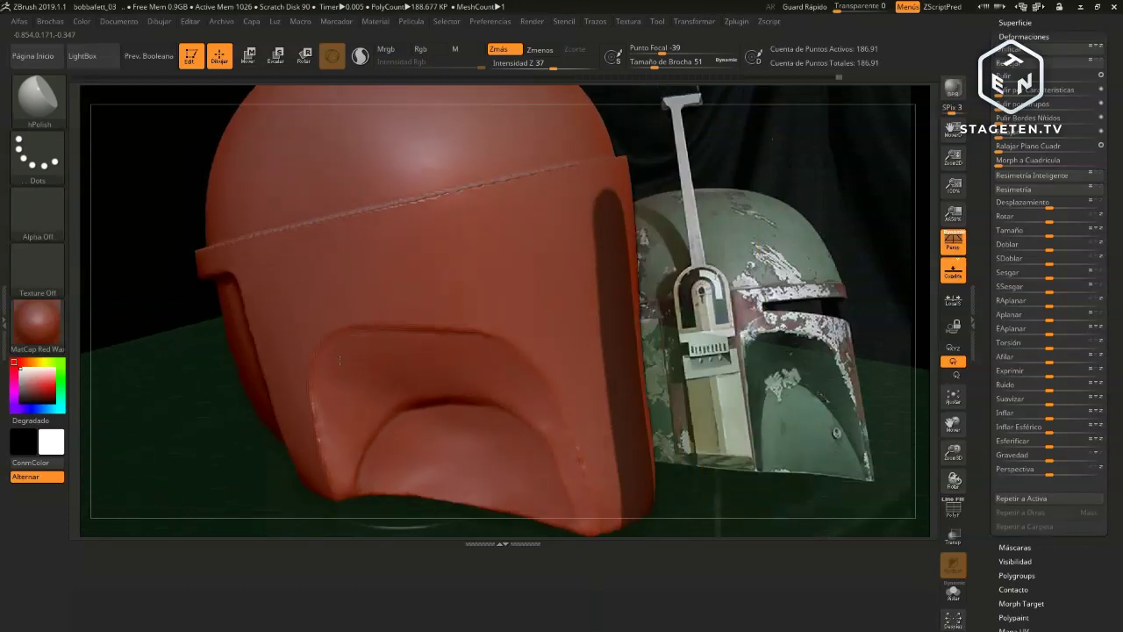
key(s)
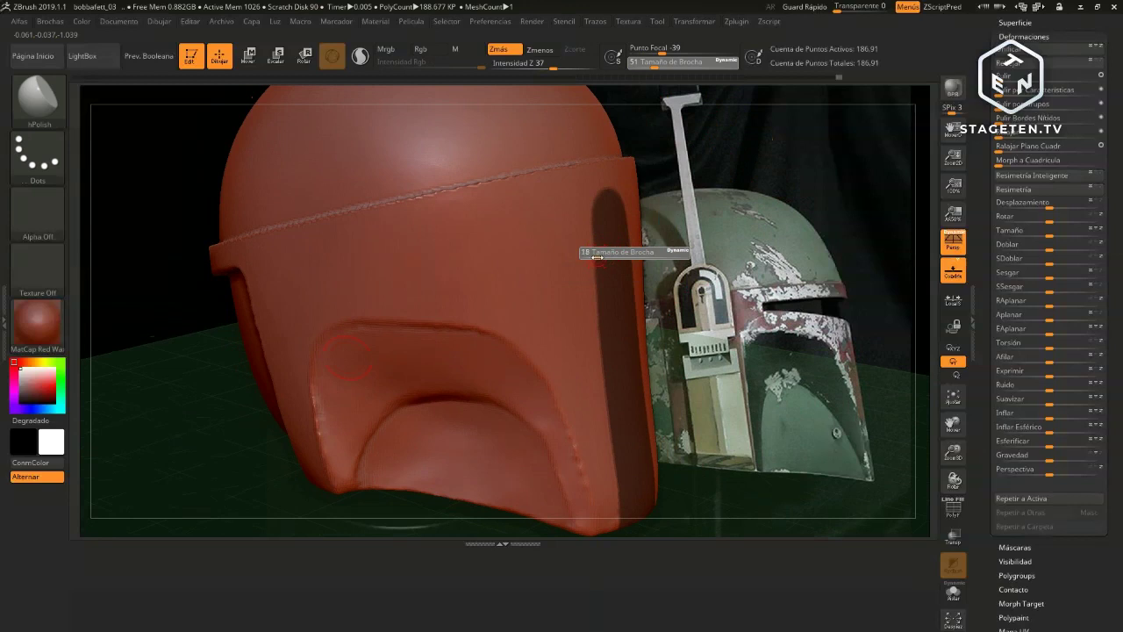
drag(606, 255, 586, 255)
drag(757, 246, 801, 255)
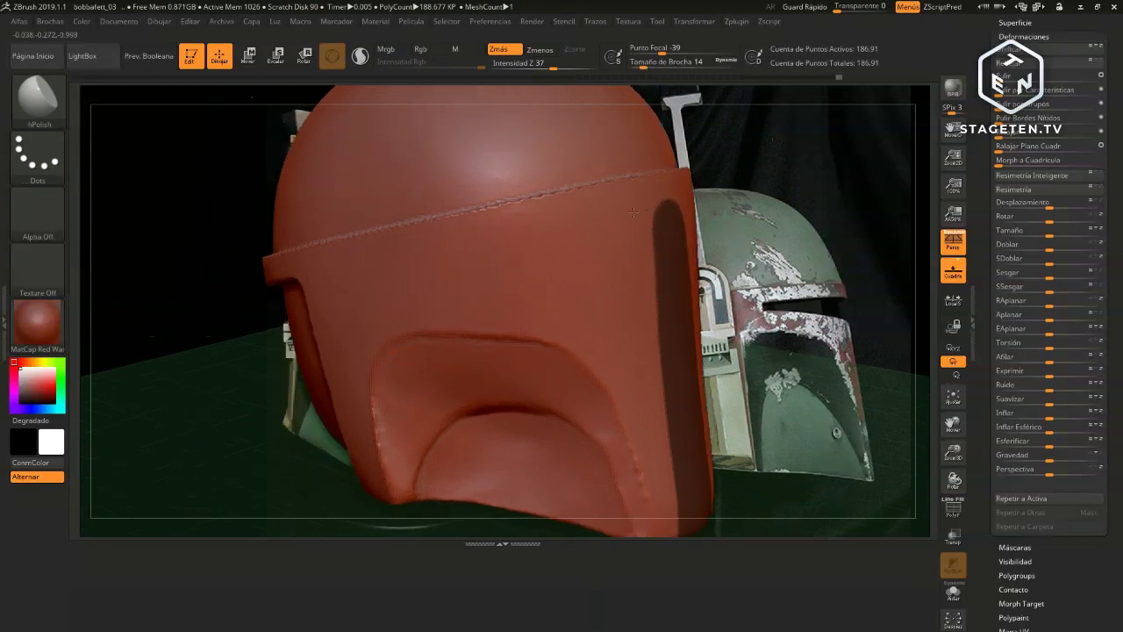
ctrl+drag(654, 219, 642, 211)
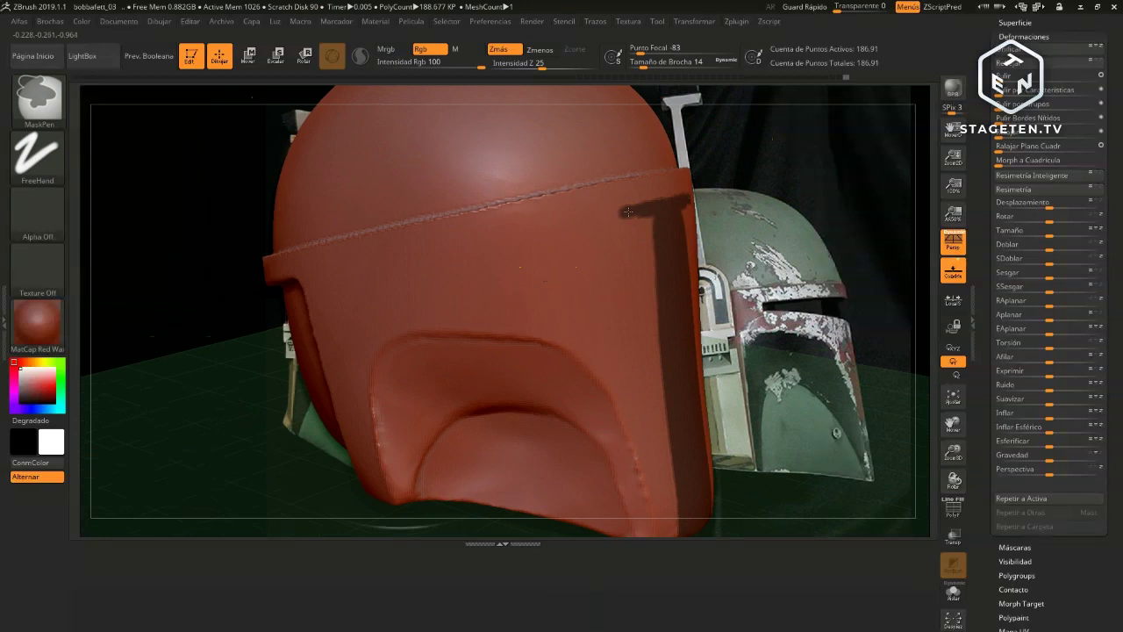
Extend the mask stroke back along the side of the brow
ctrl+drag(628, 211, 486, 244)
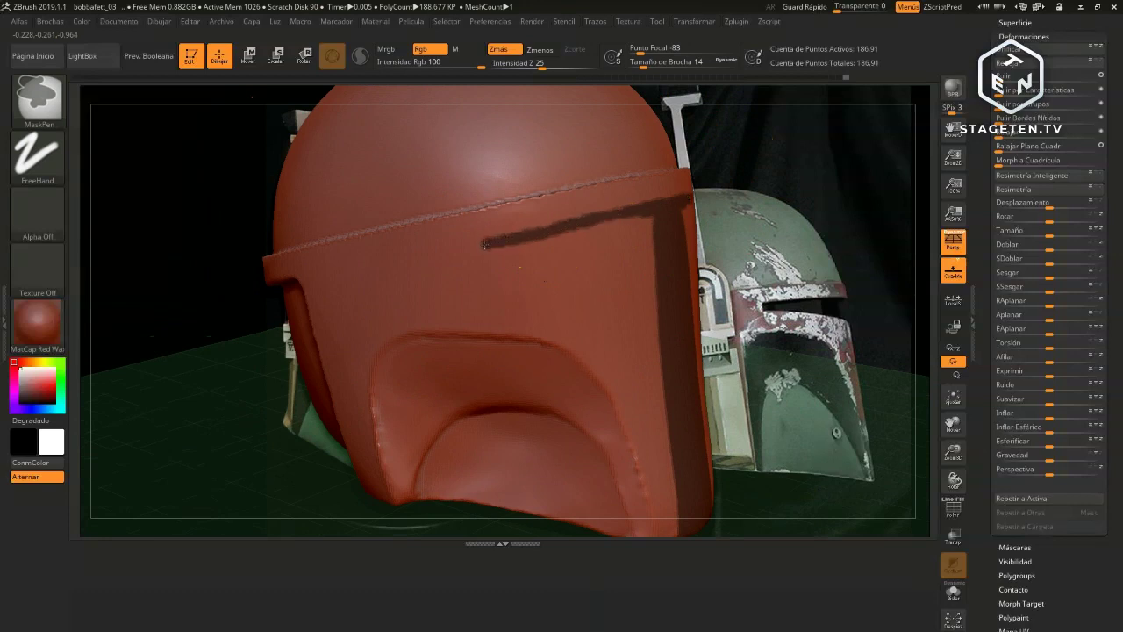
mouse_move(779, 248)
mouse_down()
mouse_move(512, 269)
mouse_move(479, 251)
mouse_move(651, 264)
mouse_up()
key(ctrl)
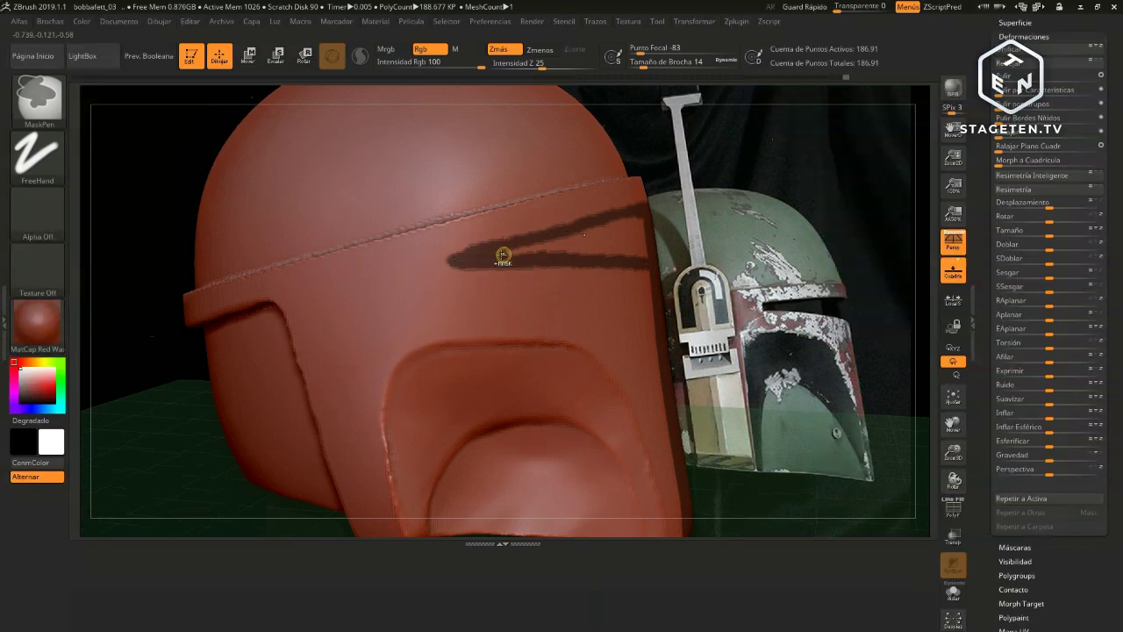
Blur the mask edges, fill out its lower right part, and round off its left tip
ctrl+click(505, 252)
mouse_move(506, 246)
ctrl+mouse_down()
mouse_move(620, 251)
mouse_move(563, 246)
mouse_move(625, 225)
mouse_move(619, 249)
mouse_move(637, 254)
ctrl+mouse_up()
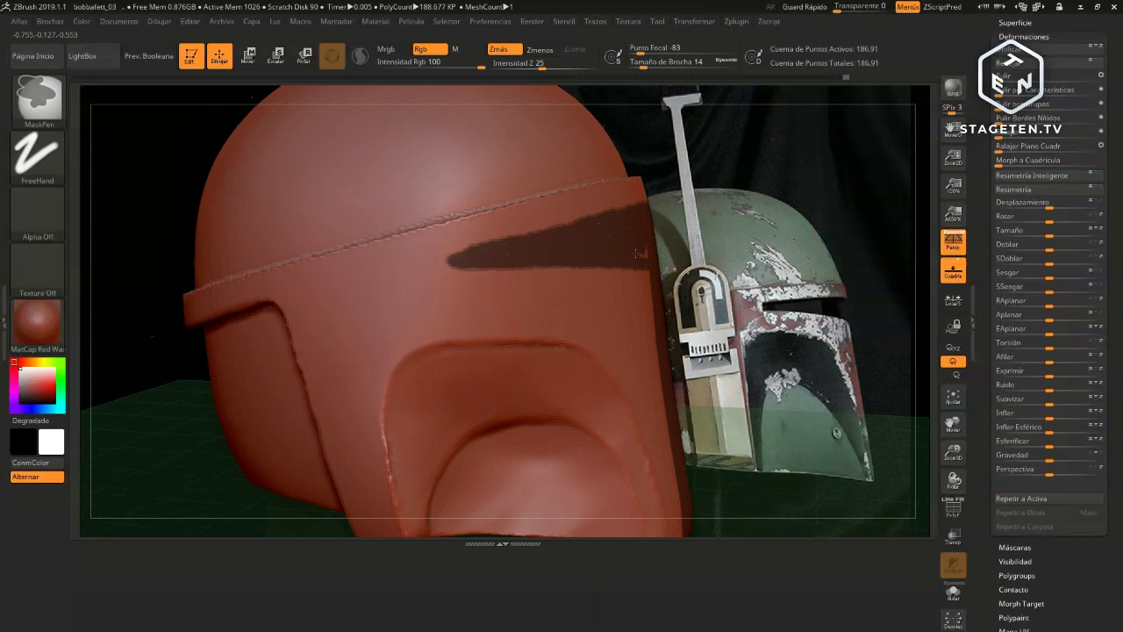
ctrl+click(450, 262)
ctrl+click(443, 264)
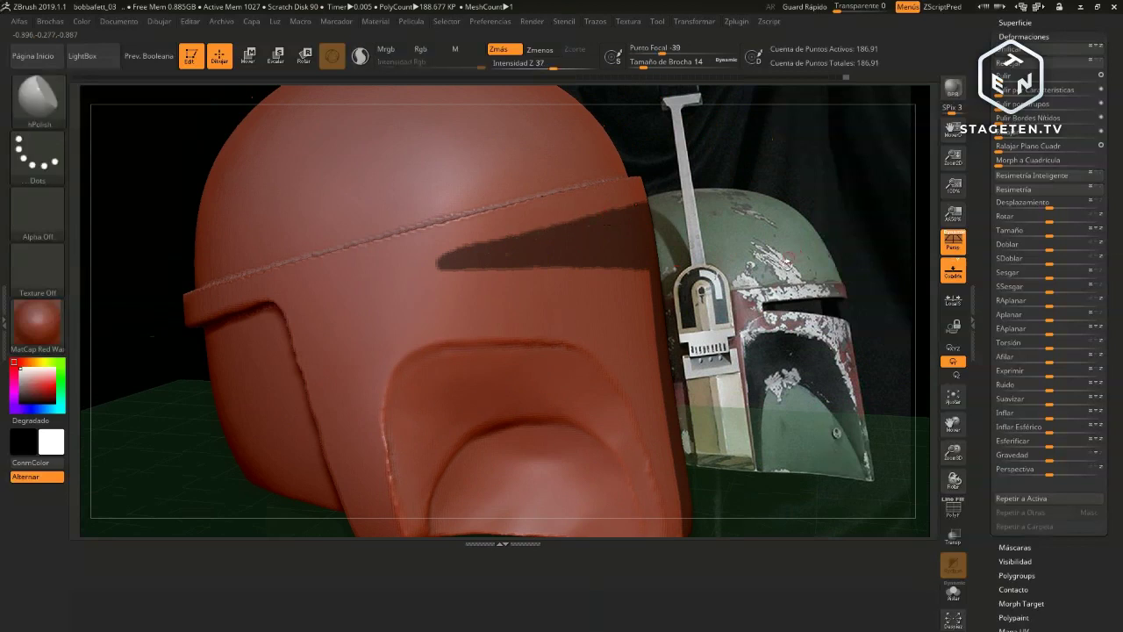
Frame the helmet, invert the mask, and shrink the unmasked visor with a Size deformation of -14
key(f)
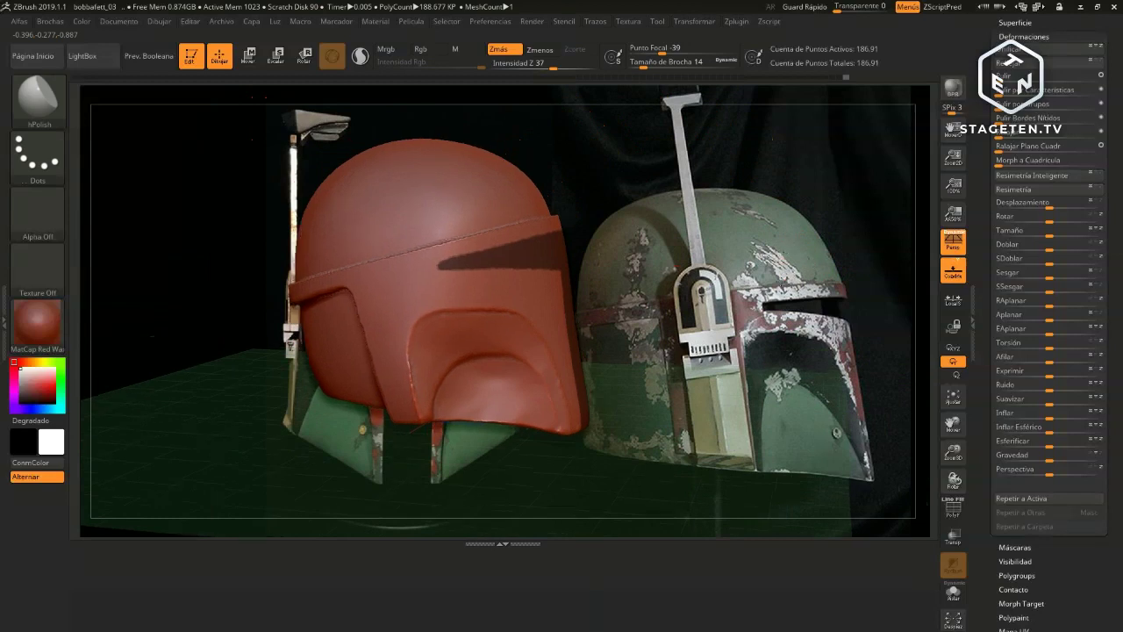
ctrl+right_drag(784, 254, 755, 334)
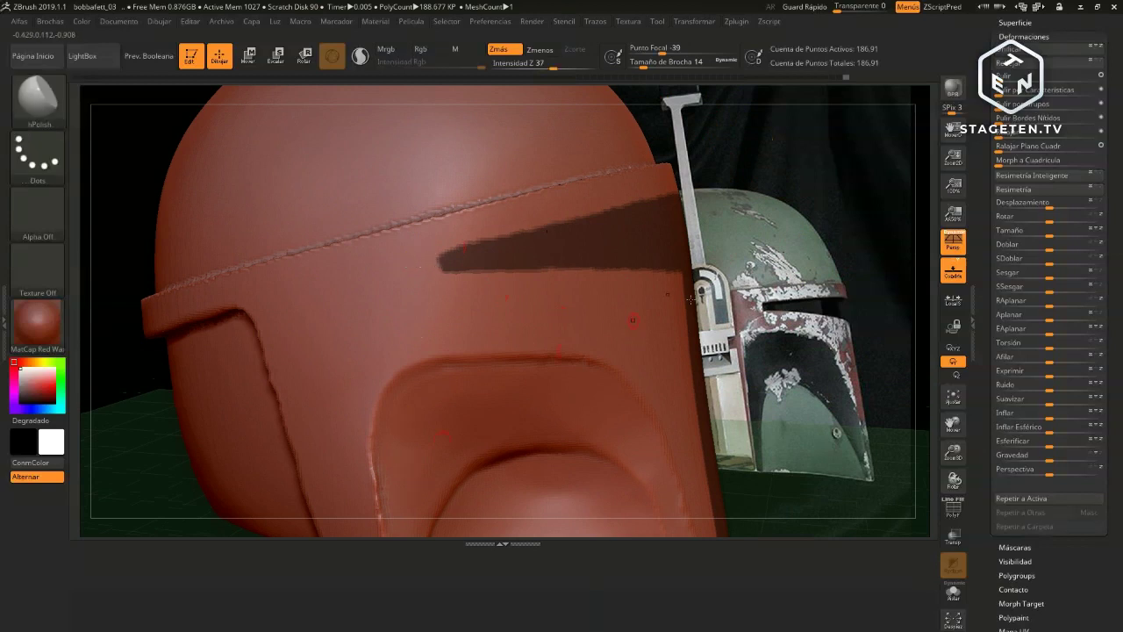
mouse_move(829, 282)
ctrl+right_down()
mouse_move(807, 324)
mouse_move(541, 254)
ctrl+right_up()
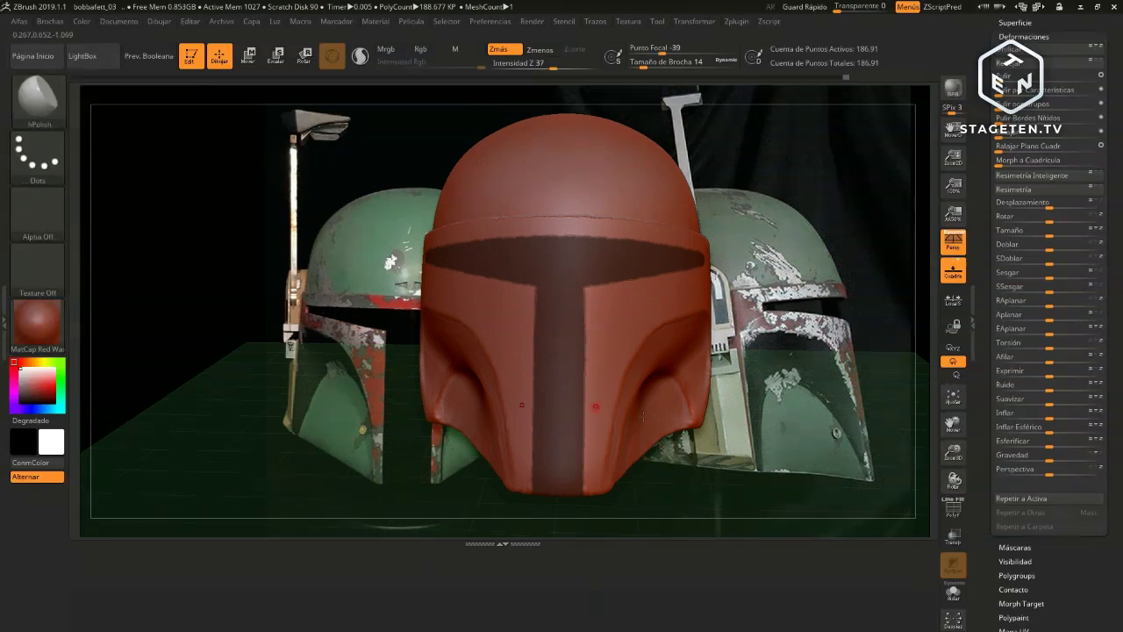
key(ctrl)
ctrl+click(829, 286)
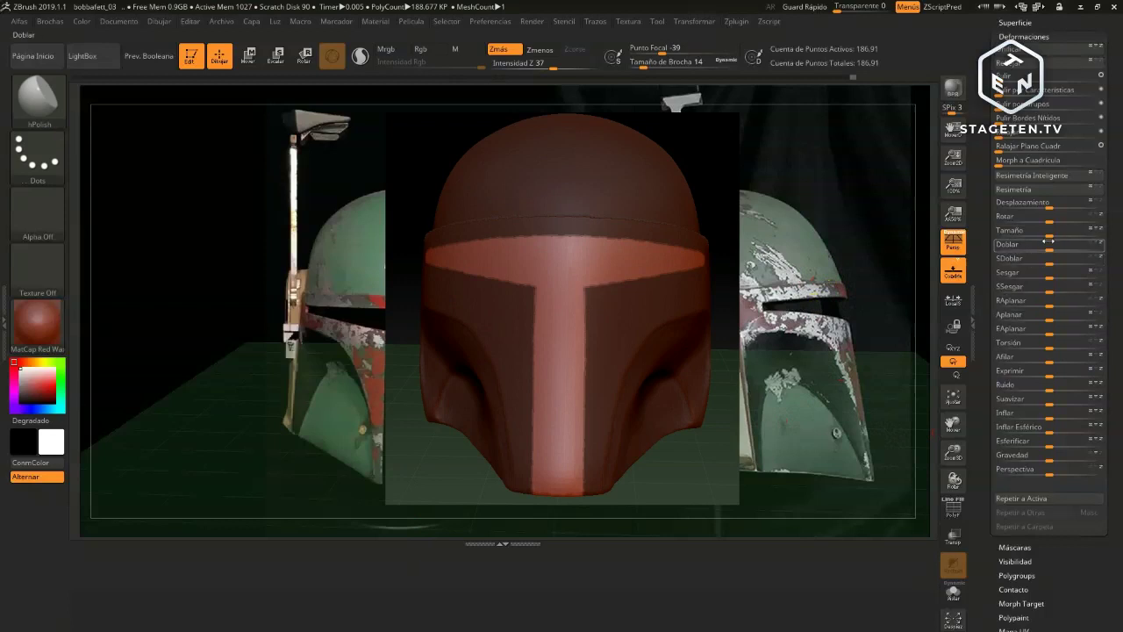
drag(1048, 236, 1042, 236)
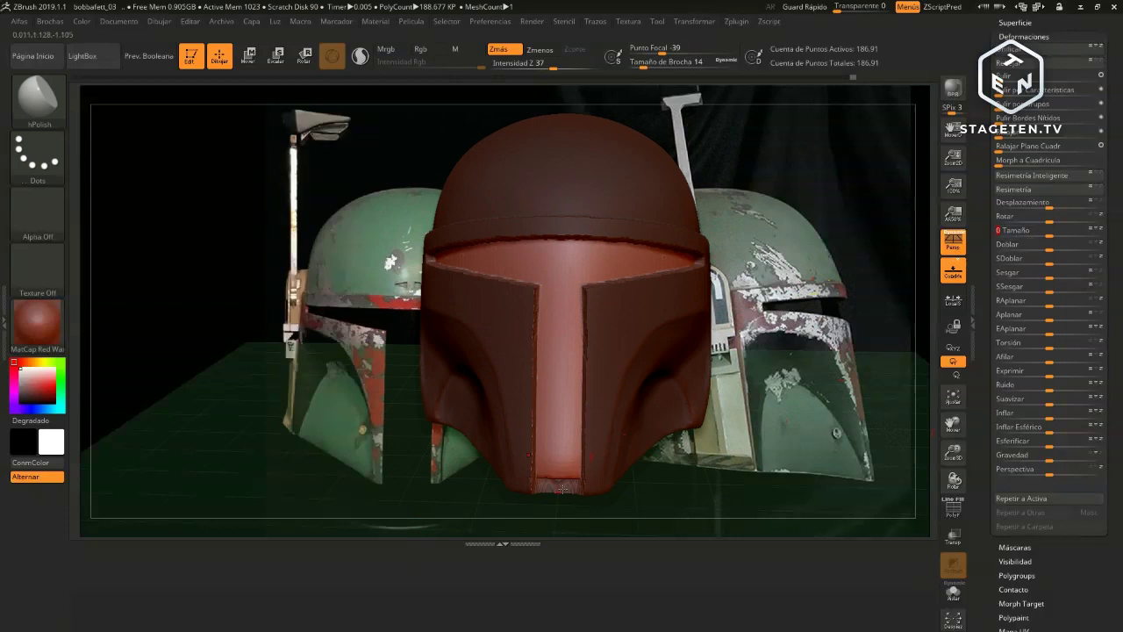
Invert the mask back and extend the masked band over the helmet's crown
ctrl+click(572, 536)
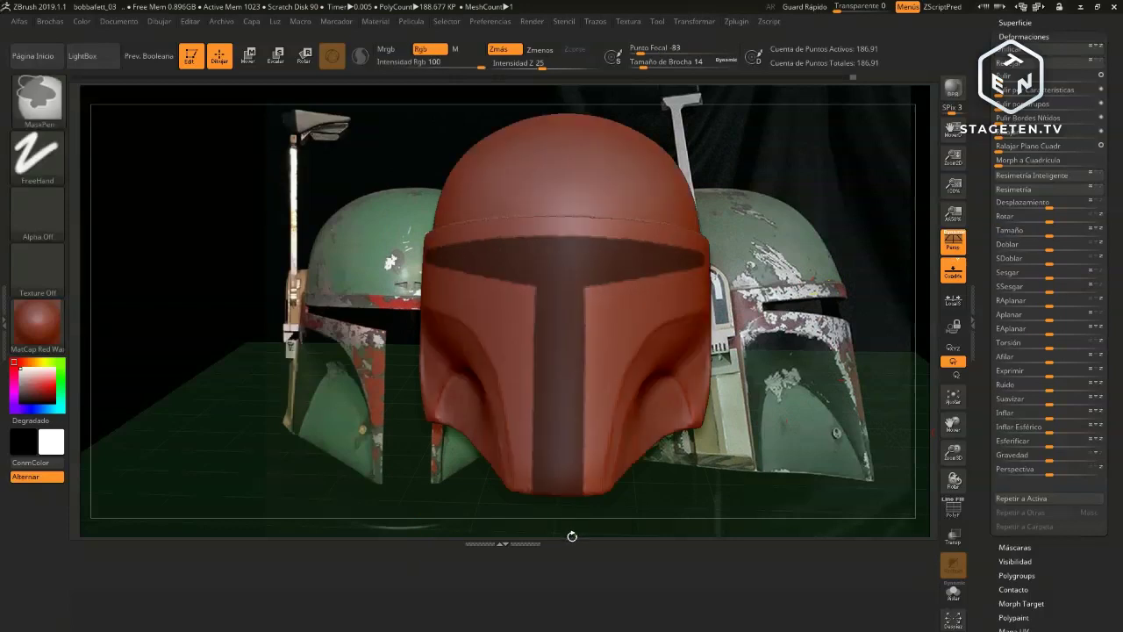
drag(572, 536, 564, 336)
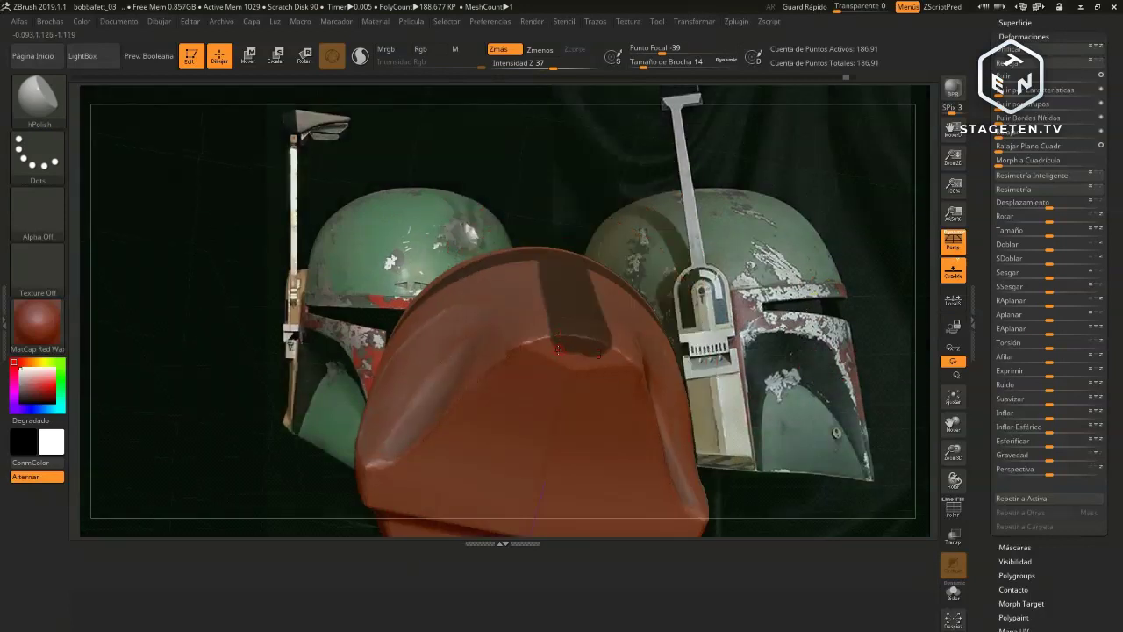
key(ctrl)
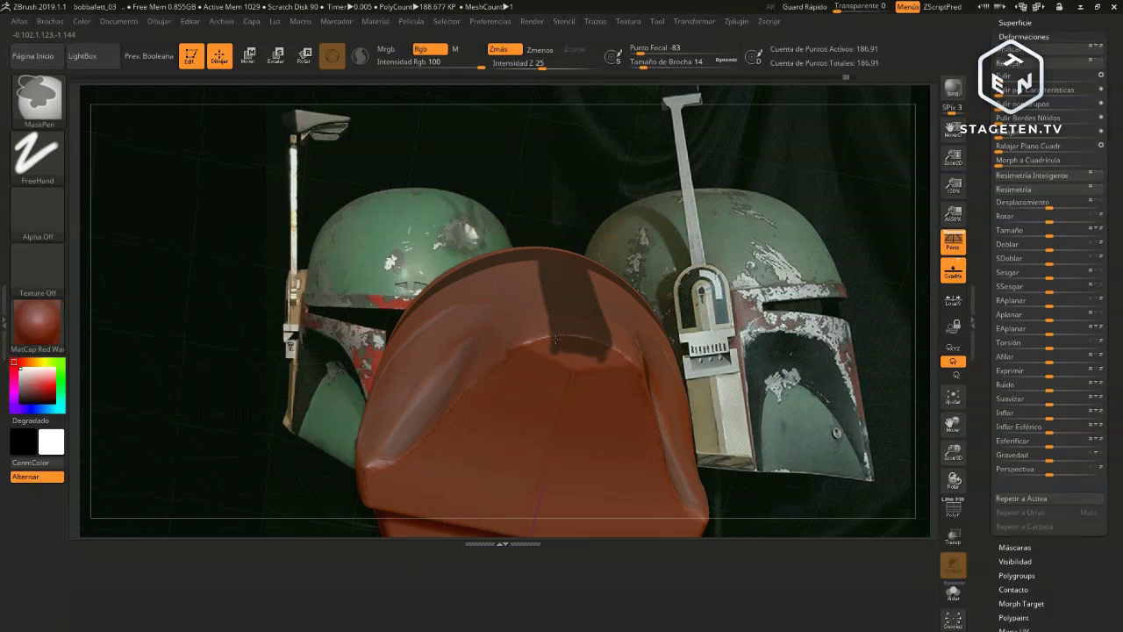
ctrl+drag(555, 355, 583, 359)
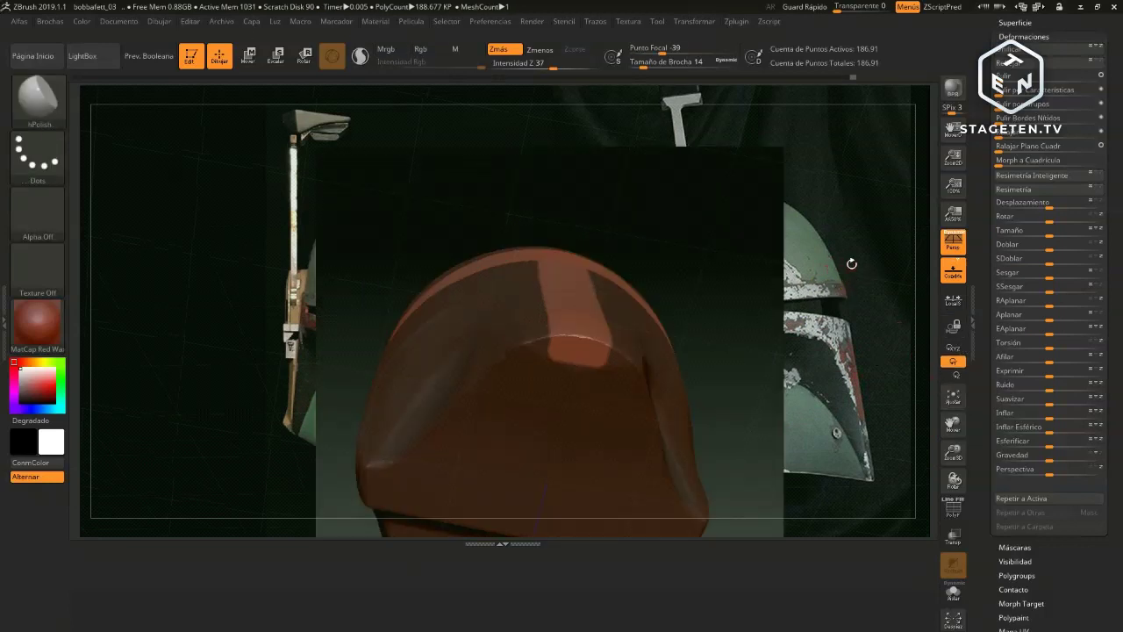
Hide the floor grid and apply a further Size deformation of -10 to the visor
drag(848, 264, 847, 359)
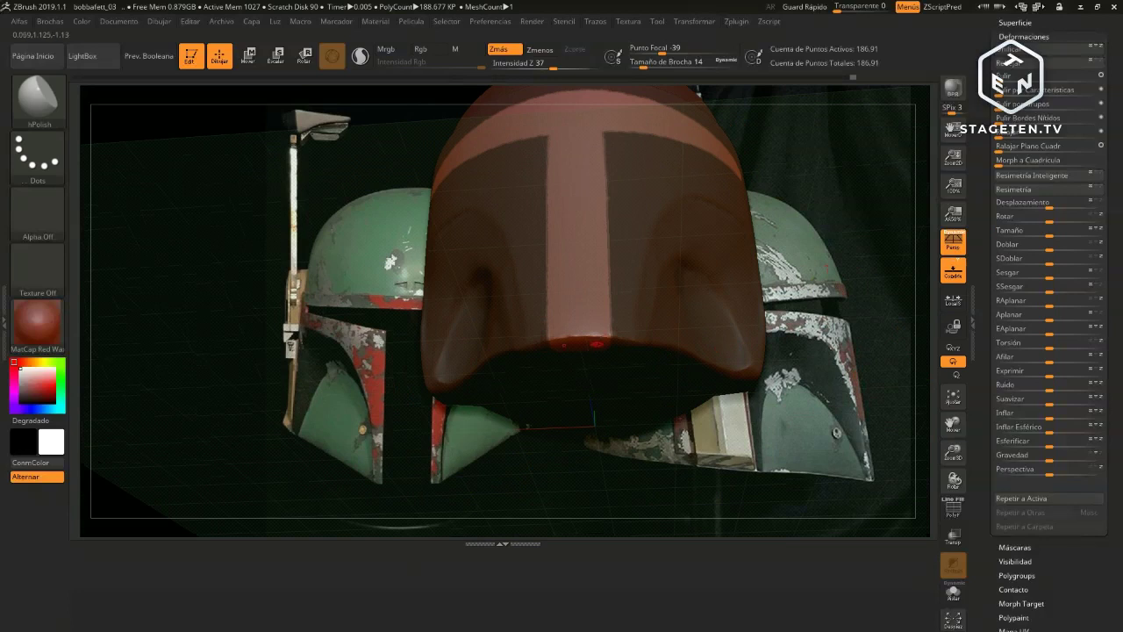
click(953, 273)
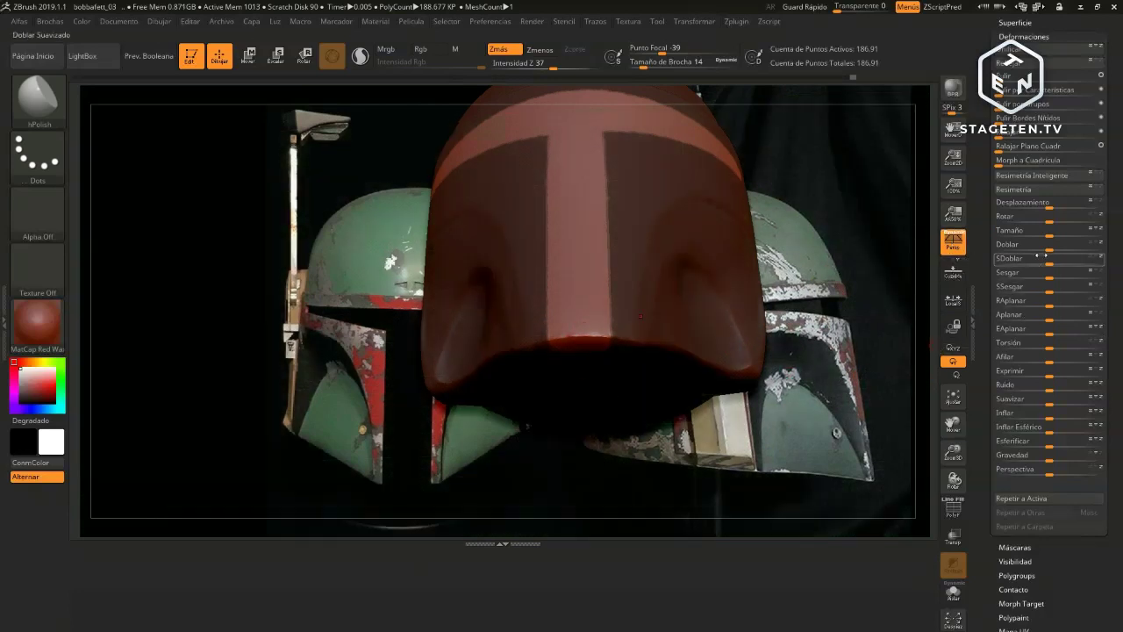
drag(1048, 237, 1042, 238)
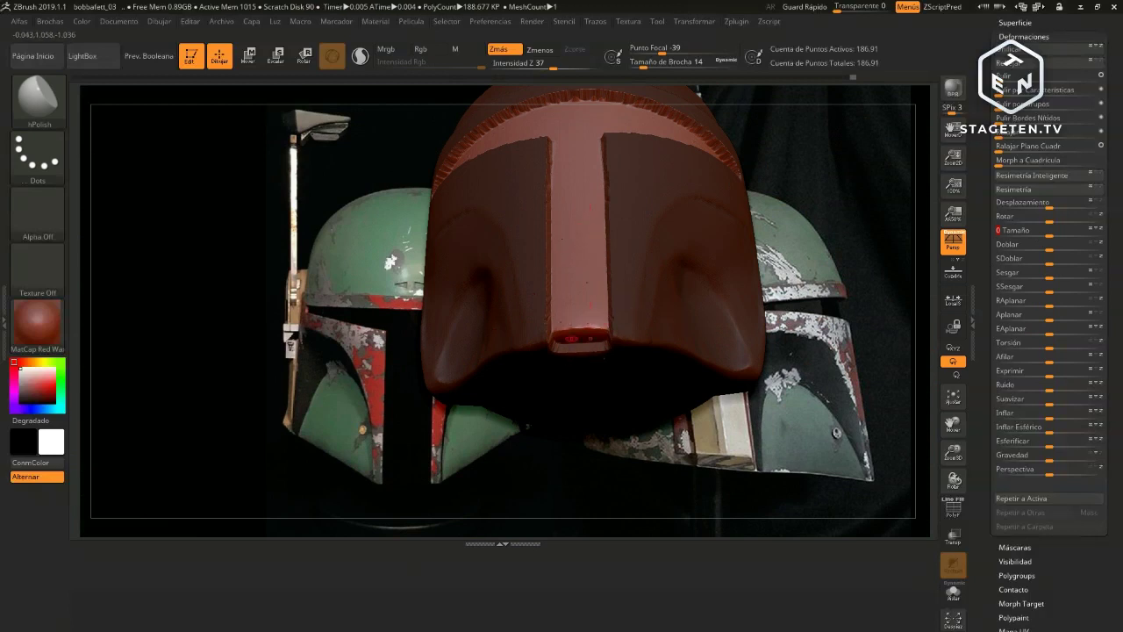
Invert the mask to free the T-shaped band and rotate the helmet back to the front
ctrl+click(582, 355)
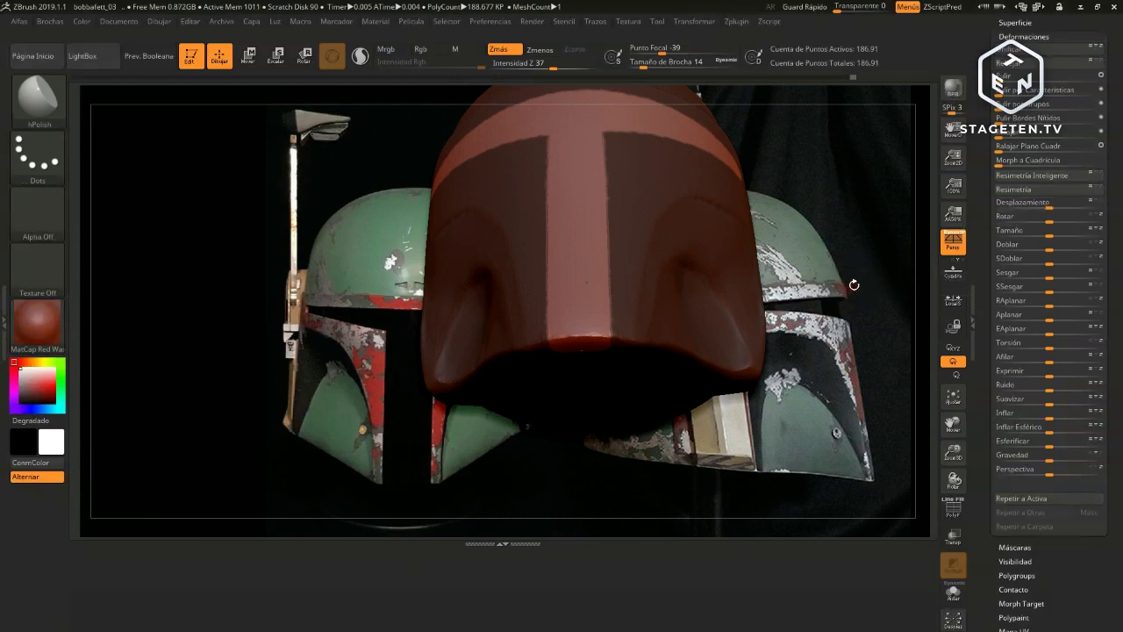
drag(851, 283, 831, 349)
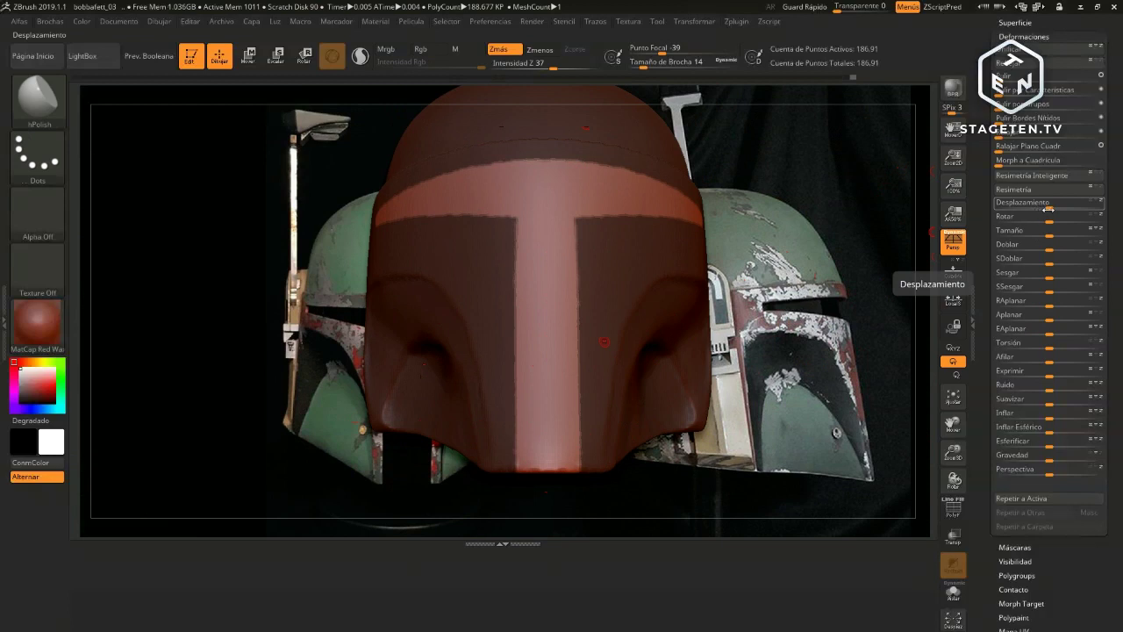
Offset the T-shaped visor band with a Displacement of about 28 and check it from the side
drag(1050, 208, 1065, 208)
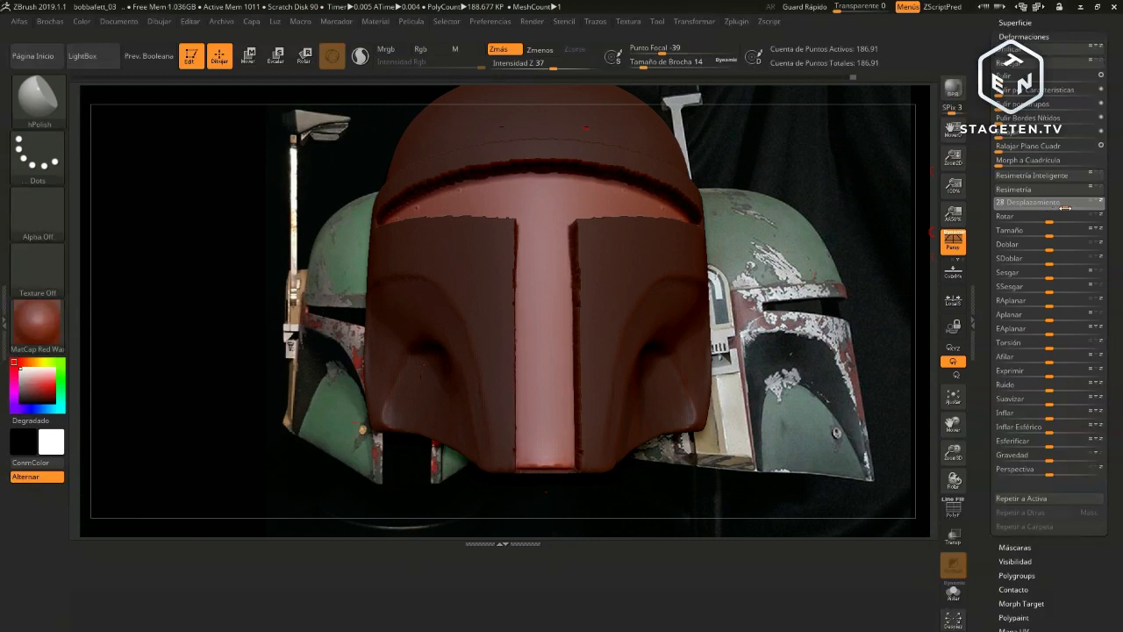
drag(1066, 208, 1065, 208)
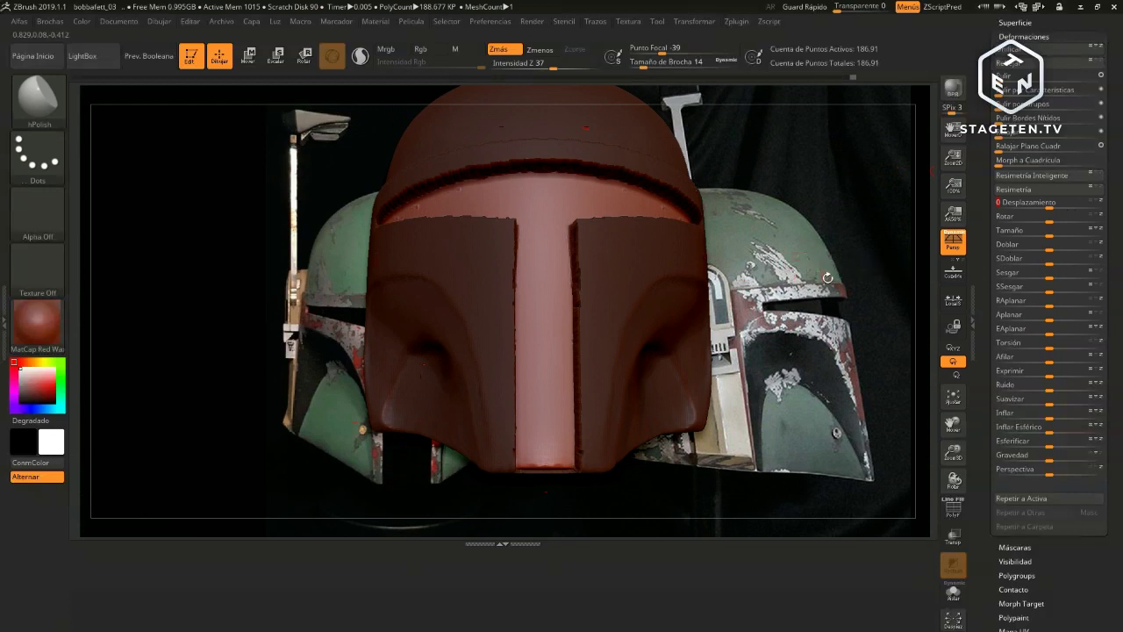
drag(825, 276, 912, 281)
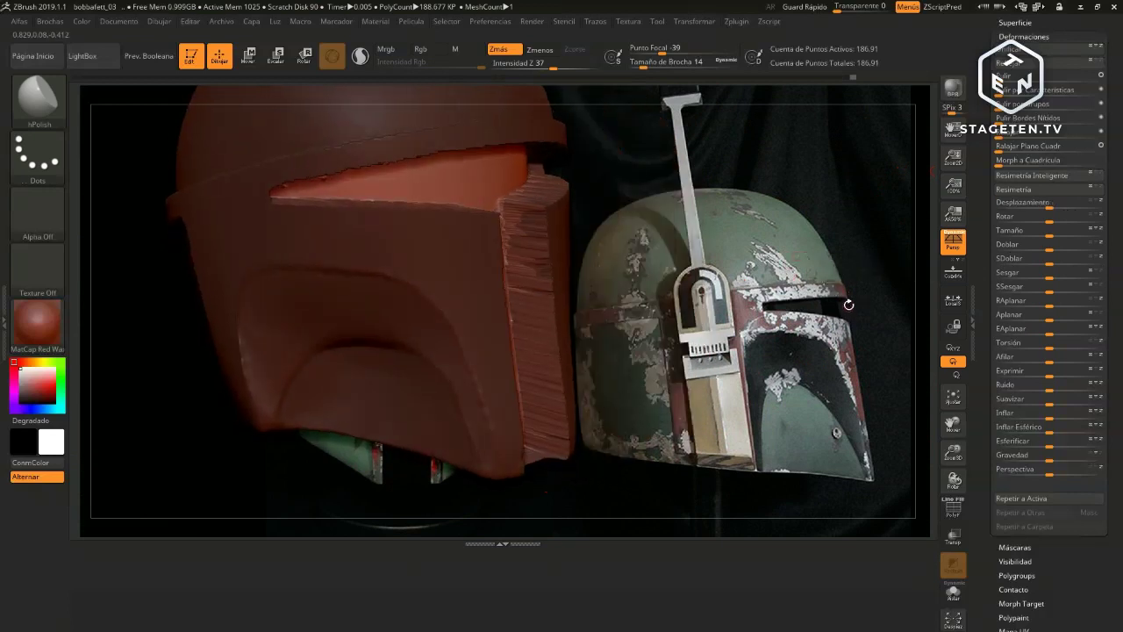
Clear the side-band mask and push the face plate out with a smaller Displacement of about 7
key(ctrl)
ctrl+drag(829, 303, 831, 309)
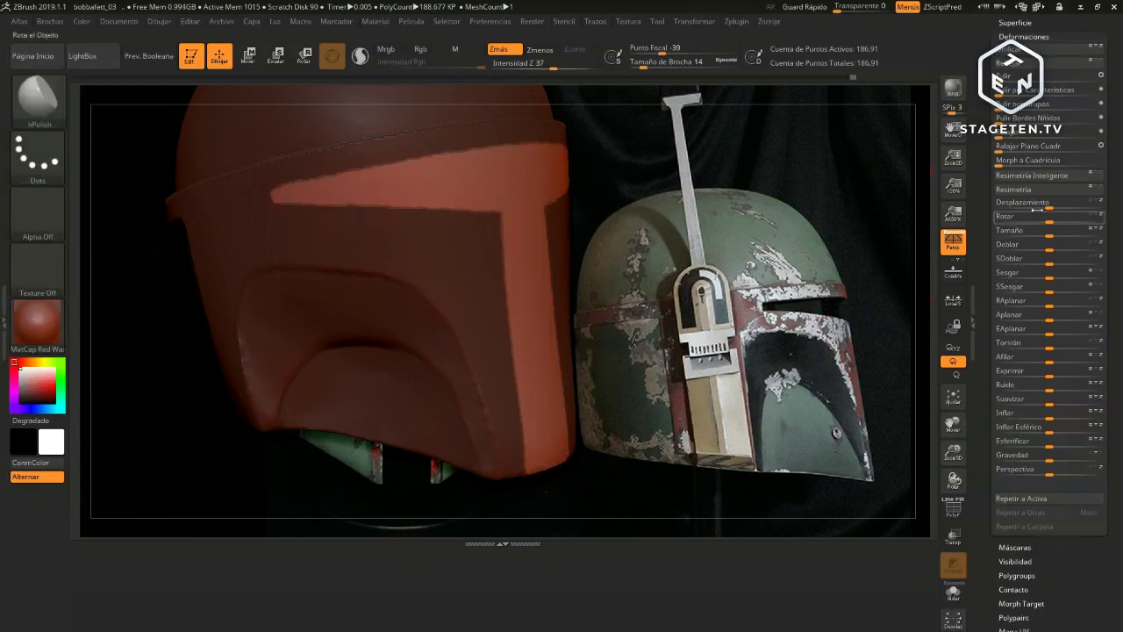
drag(1049, 208, 1054, 208)
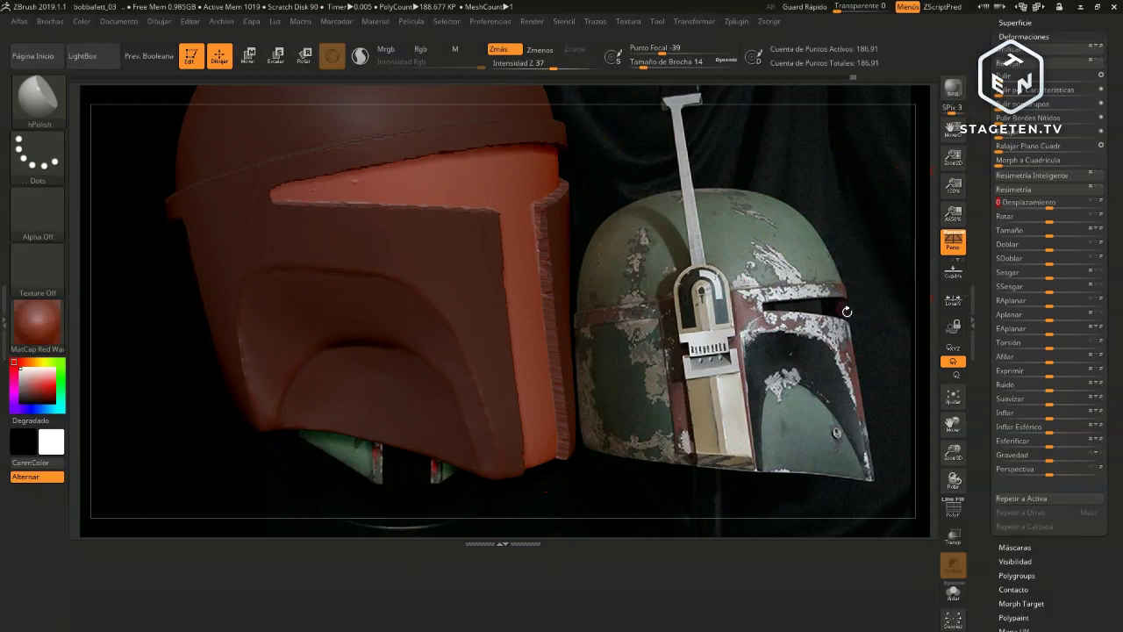
mouse_move(774, 261)
mouse_down()
mouse_move(737, 265)
mouse_move(840, 289)
mouse_move(840, 254)
mouse_move(722, 300)
mouse_up()
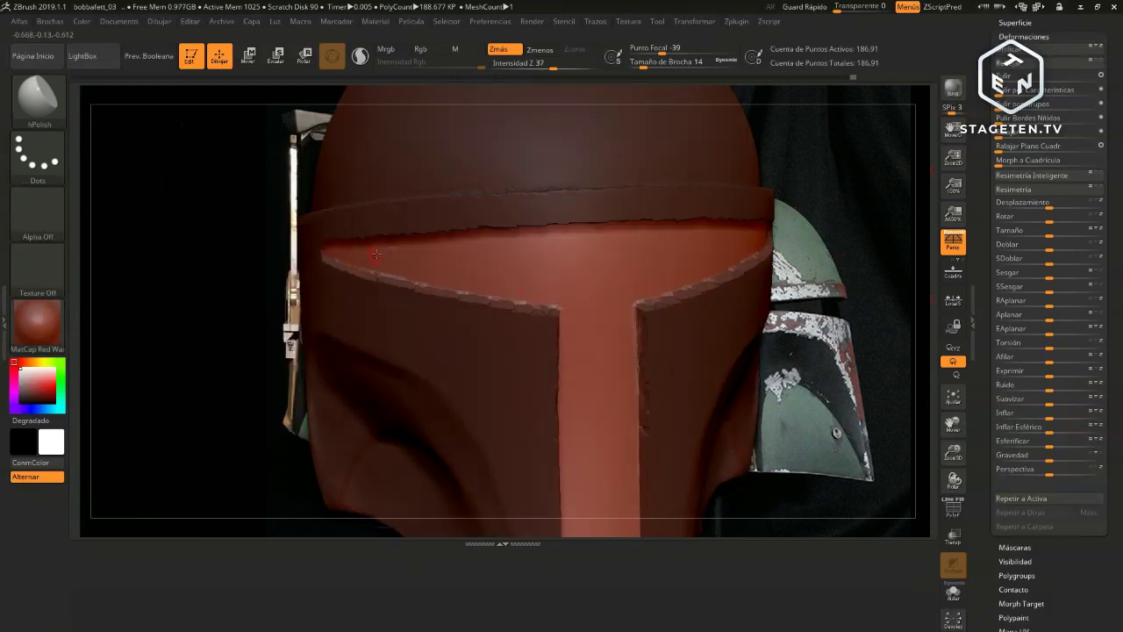
Set the smooth brush size to 16 and clear the whole mask from the helmet
key(s)
key(shift)
drag(393, 261, 682, 282)
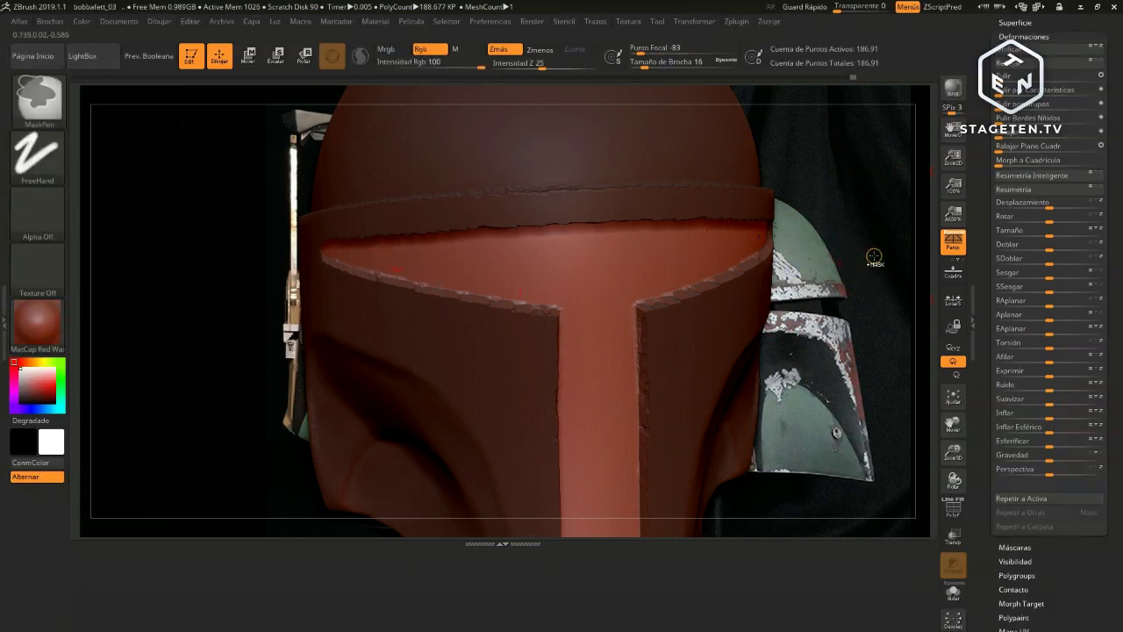
ctrl+drag(869, 261, 862, 251)
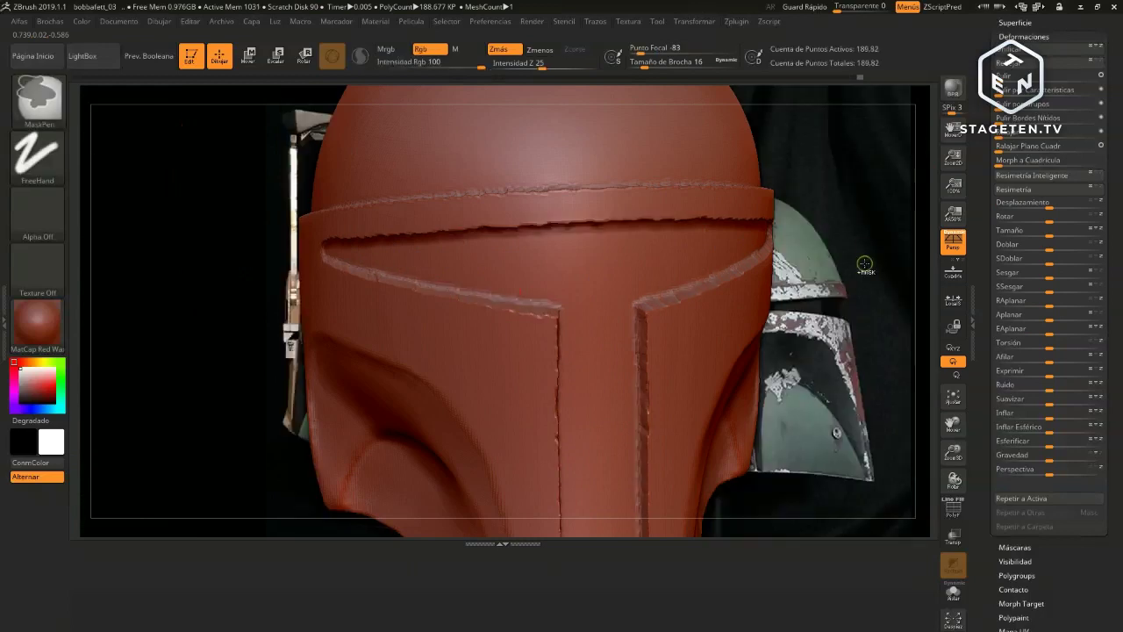
ctrl+click(862, 251)
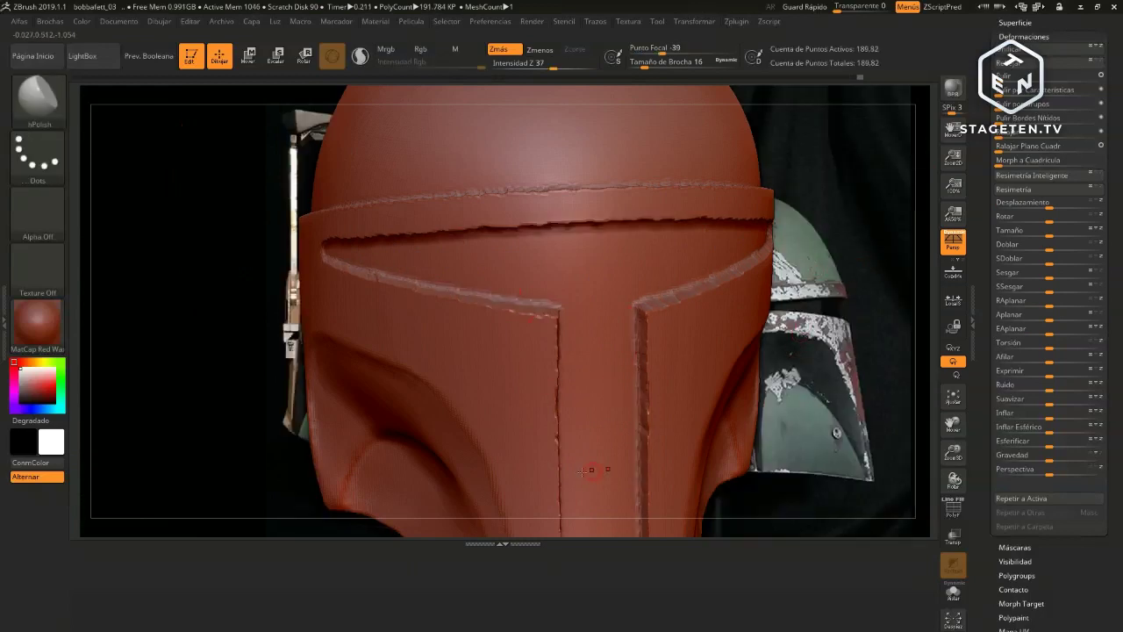
Frame the helmet and orbit it to compare its sides and underside with the references
key(f)
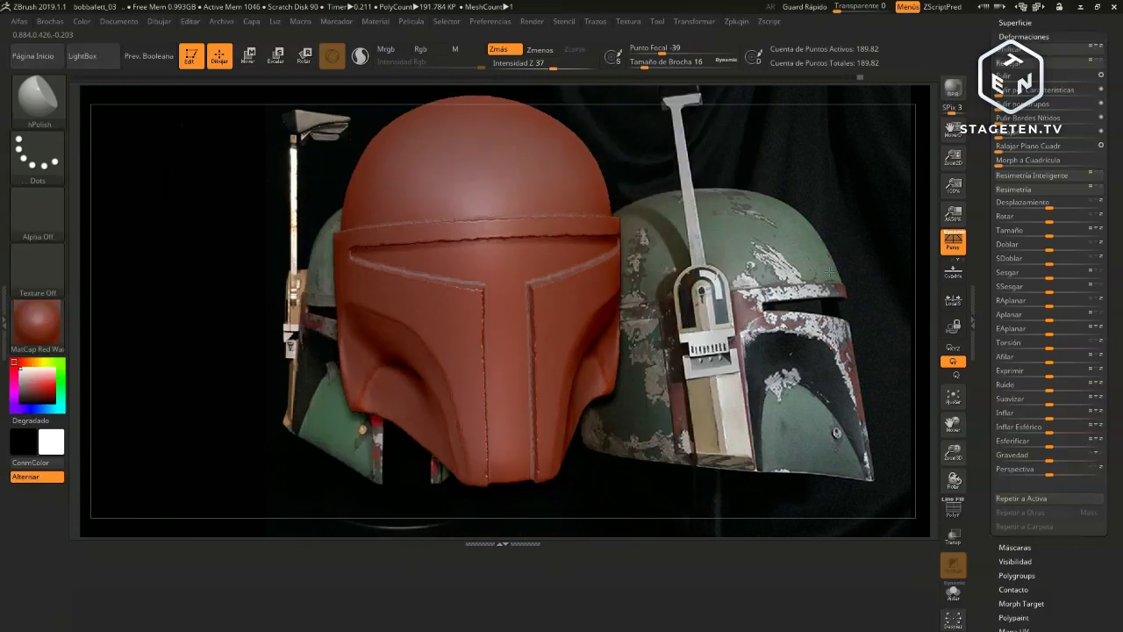
drag(715, 327, 744, 315)
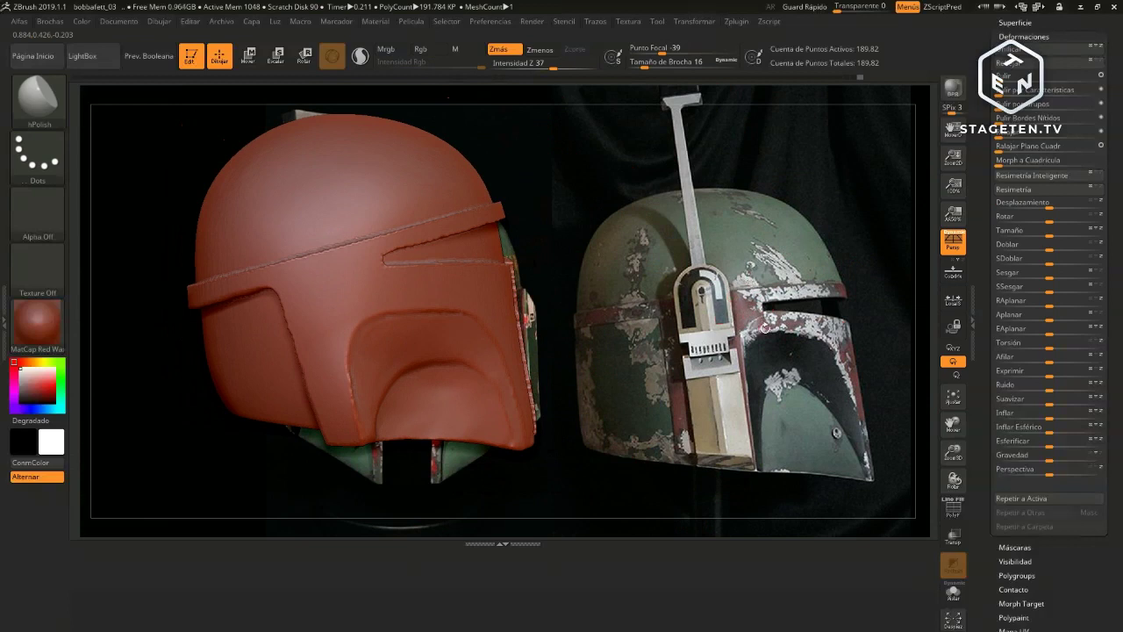
mouse_move(784, 316)
mouse_down()
mouse_move(499, 338)
mouse_move(788, 319)
mouse_move(404, 373)
mouse_up()
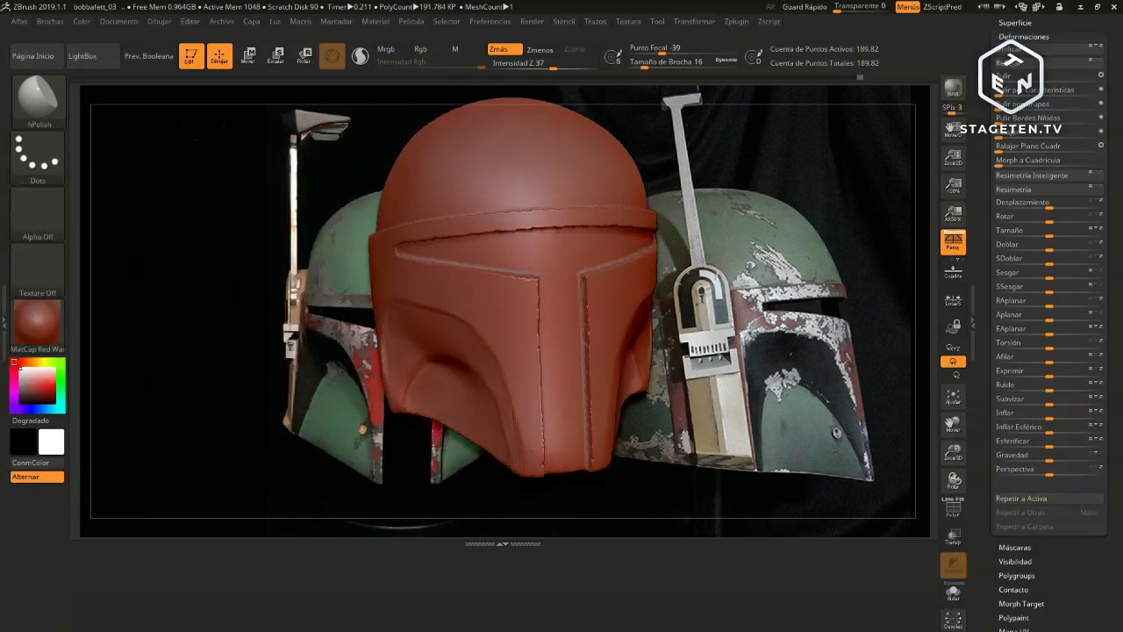
mouse_move(788, 319)
mouse_down()
mouse_move(745, 329)
mouse_move(758, 349)
mouse_up()
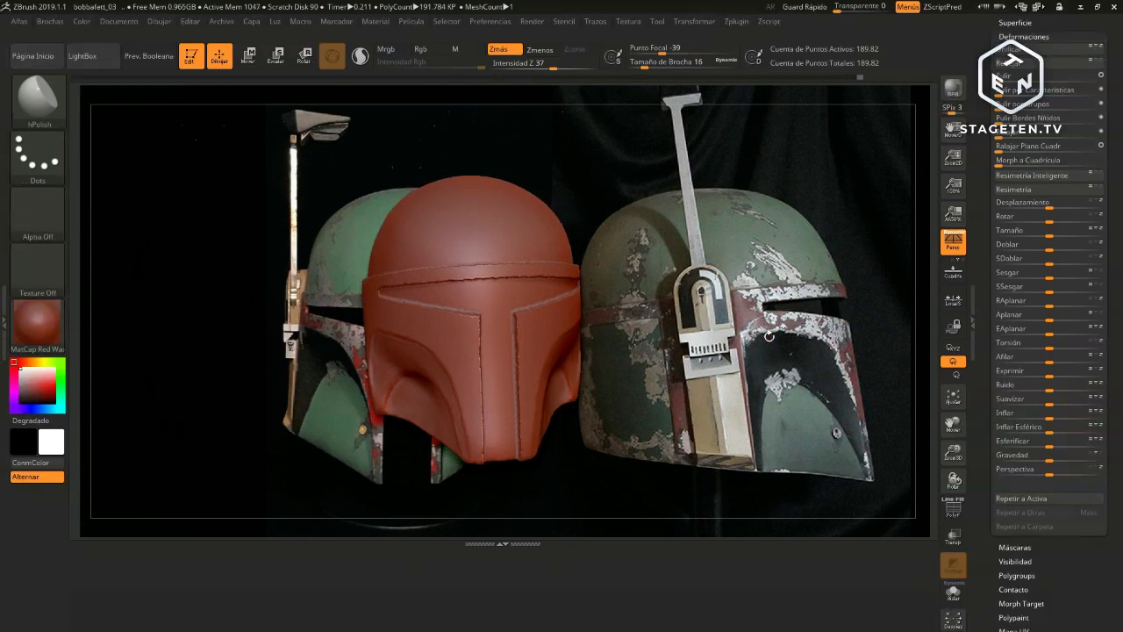
drag(765, 347, 771, 365)
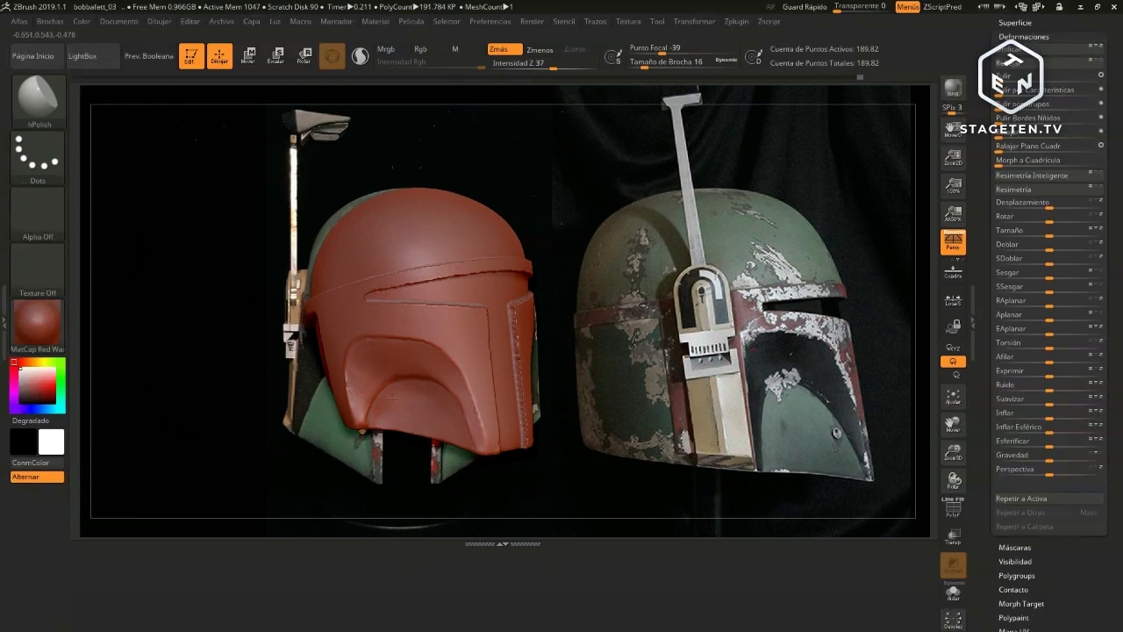
drag(750, 284, 752, 291)
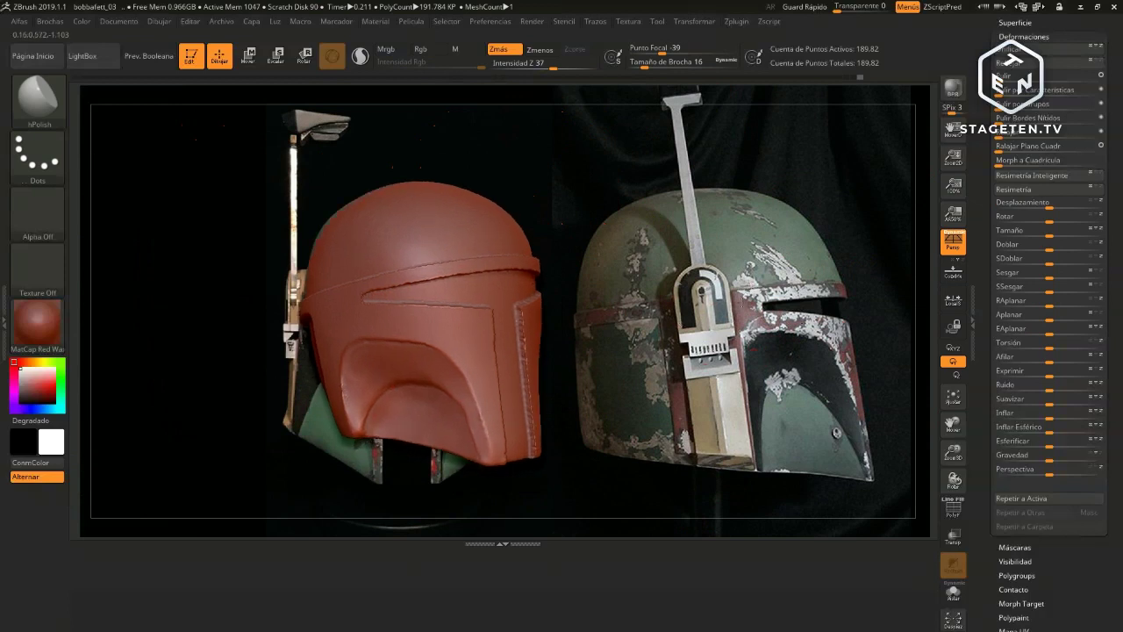
Enlarge the canvas vertically, then orbit and zoom until the helmet faces front
click(503, 544)
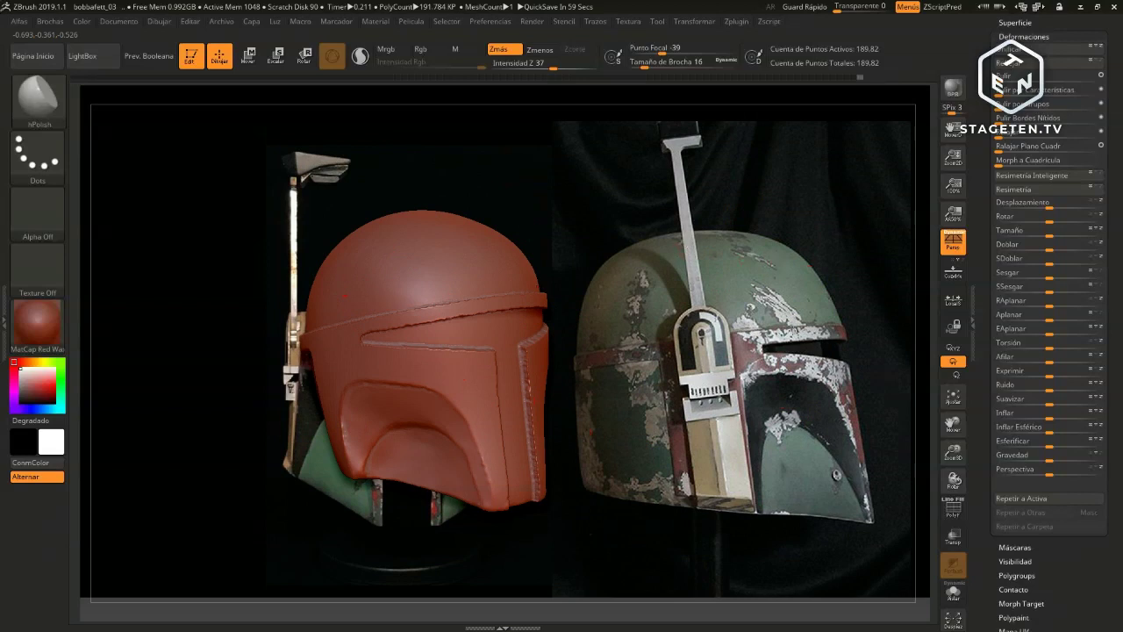
drag(345, 297, 811, 347)
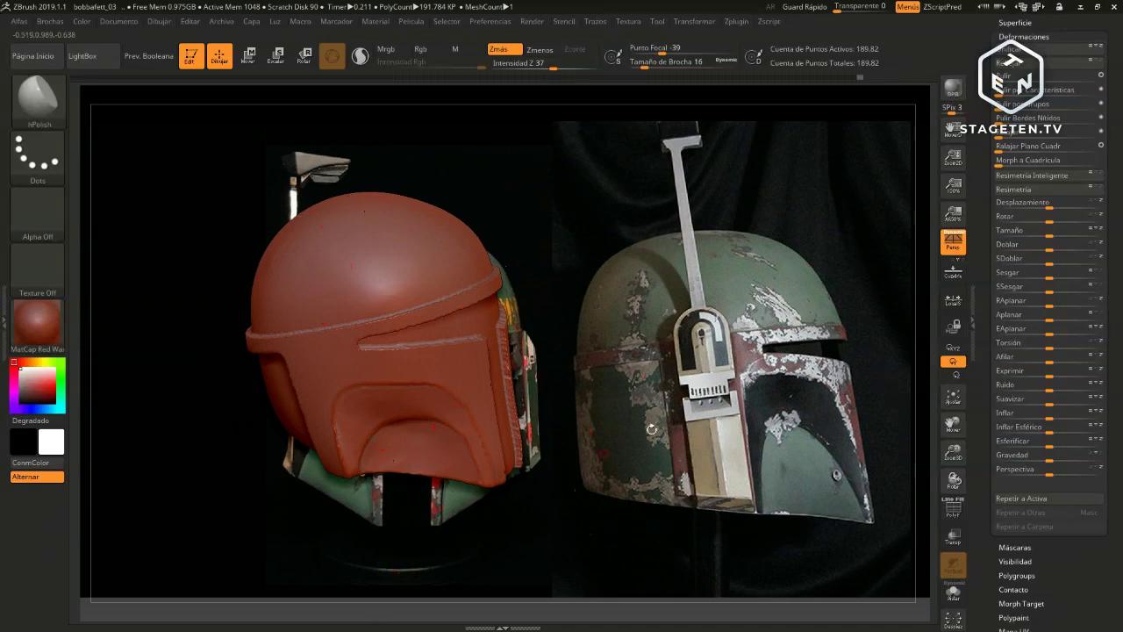
drag(760, 344, 750, 330)
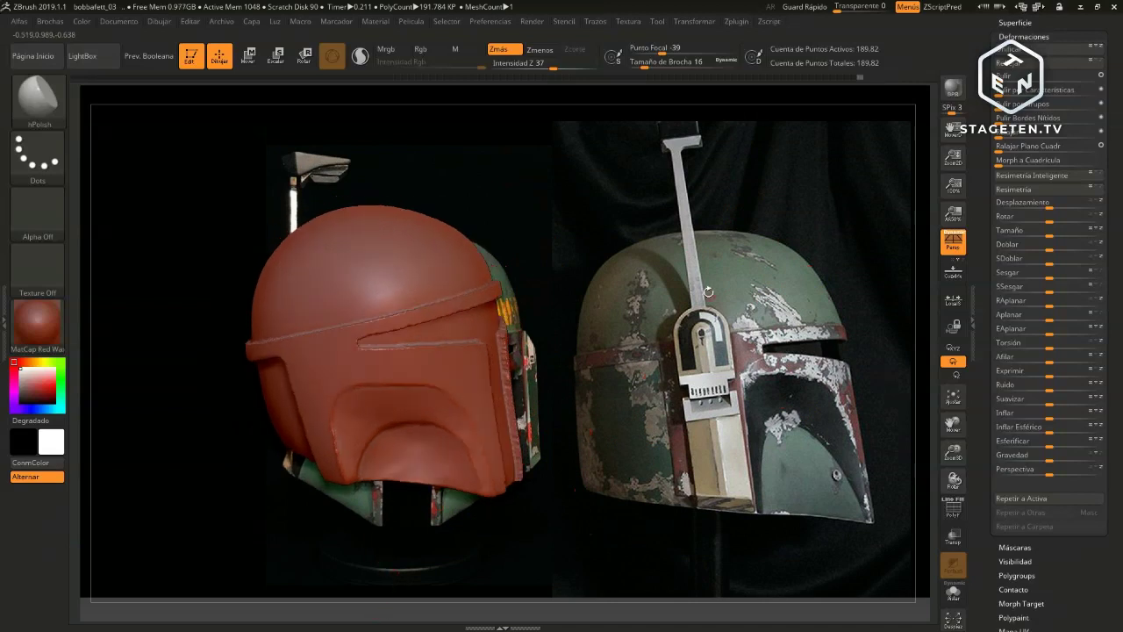
mouse_move(796, 343)
mouse_down()
mouse_move(749, 351)
mouse_move(749, 403)
mouse_up()
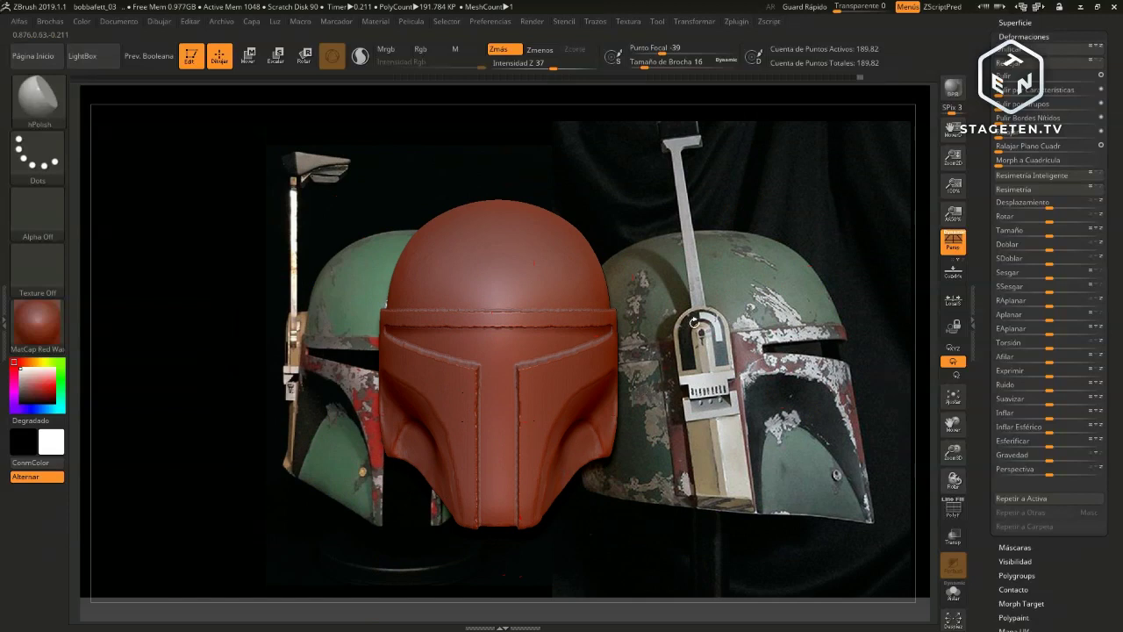
alt+drag(775, 318, 775, 328)
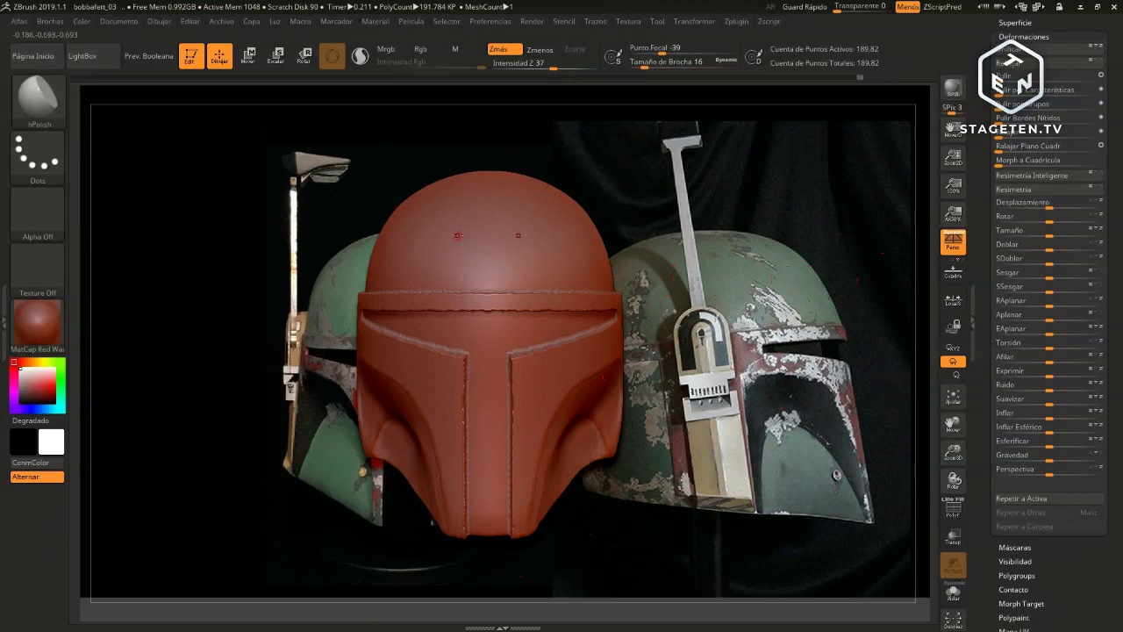
Toggle the PolyF wireframe on and off twice to check the helmet's mesh
click(954, 513)
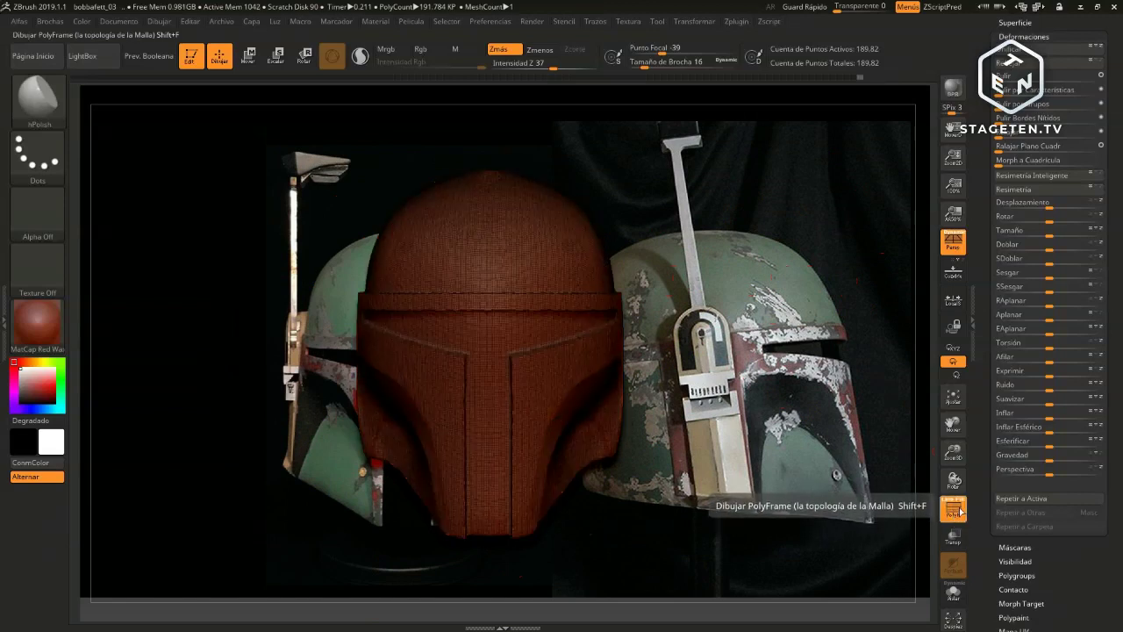
click(959, 512)
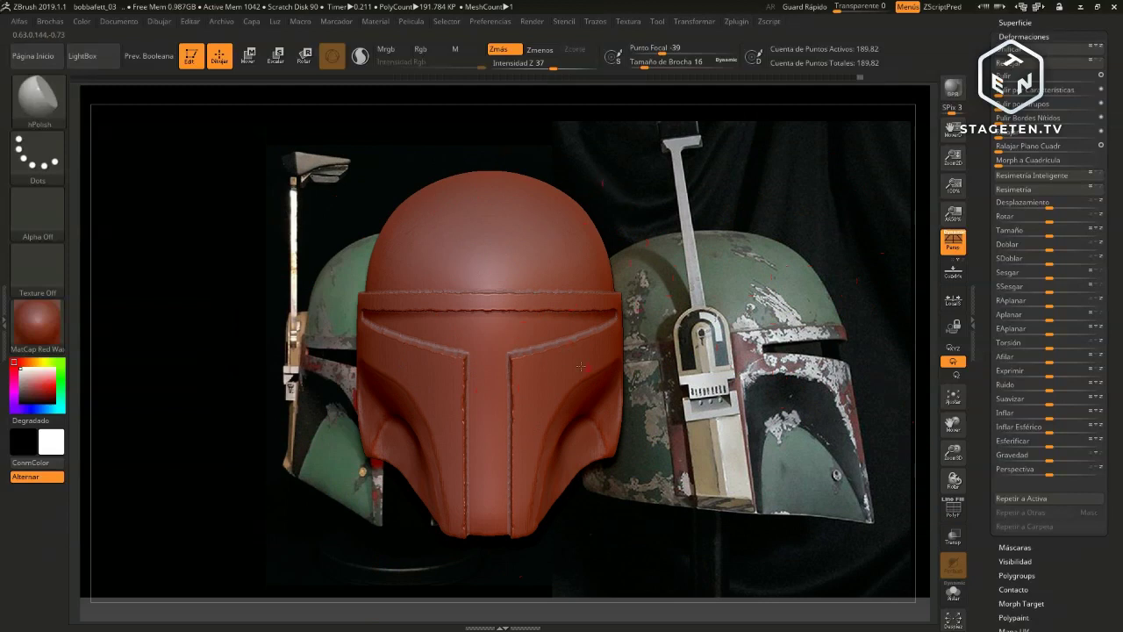
click(954, 518)
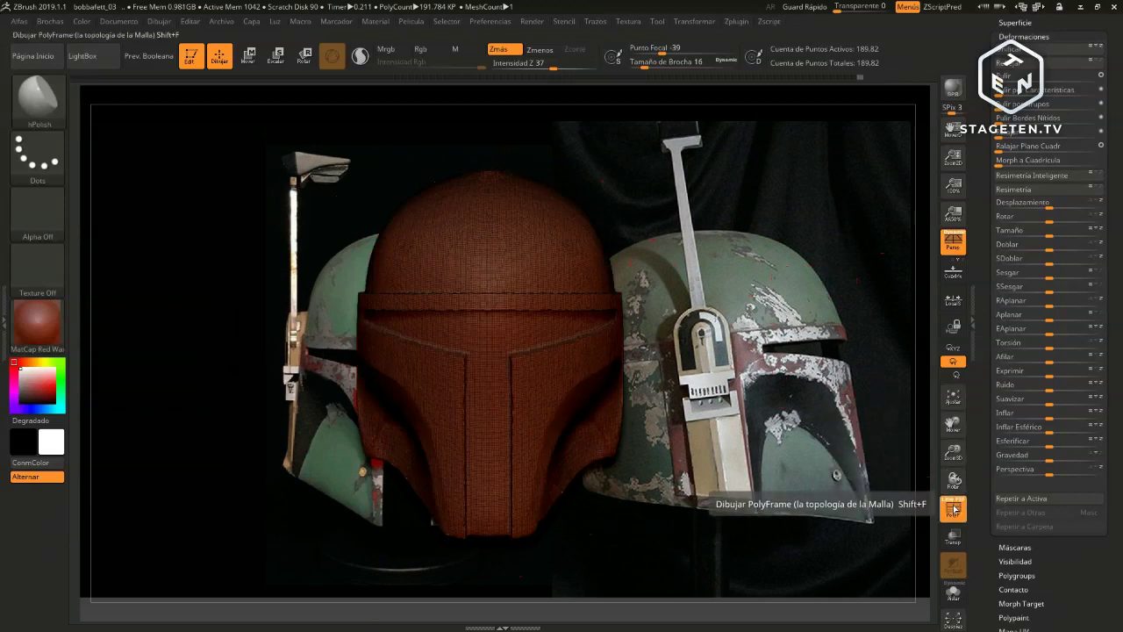
click(952, 509)
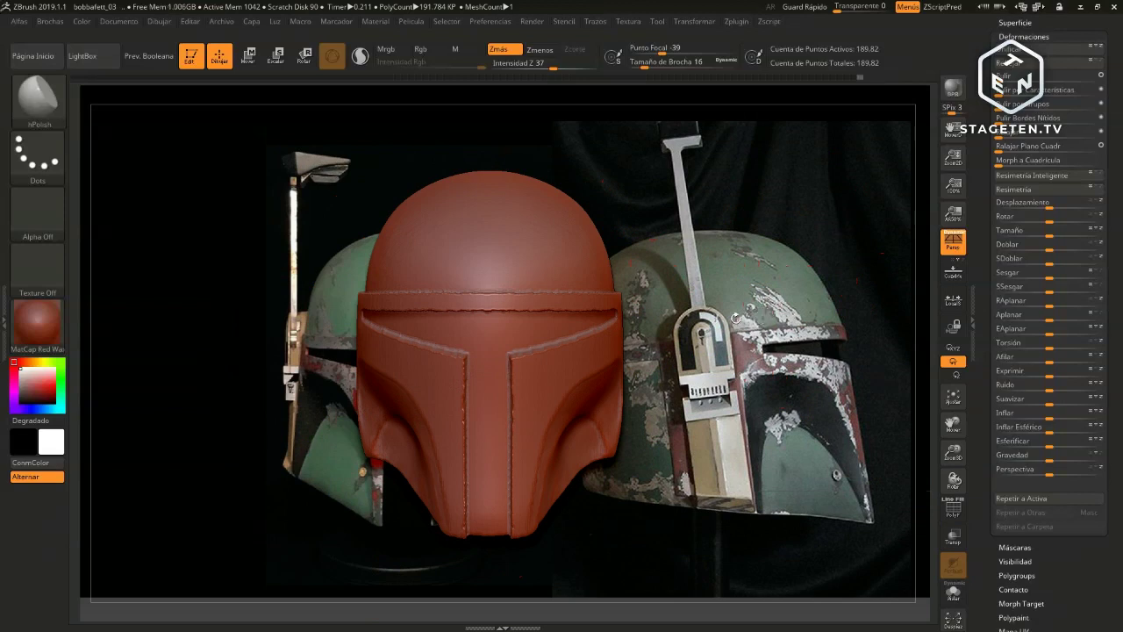
Undo four sculpt steps with Ctrl+Z to return to an earlier brim shape
key(ctrl+z)
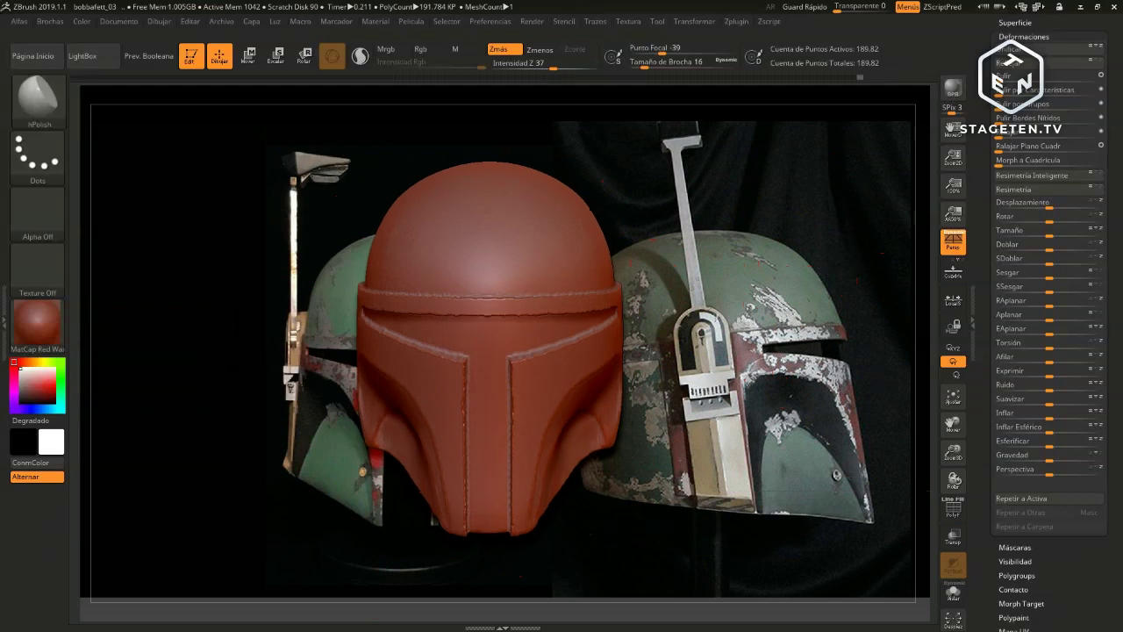
key(ctrl+z)
key(ctrl+z)
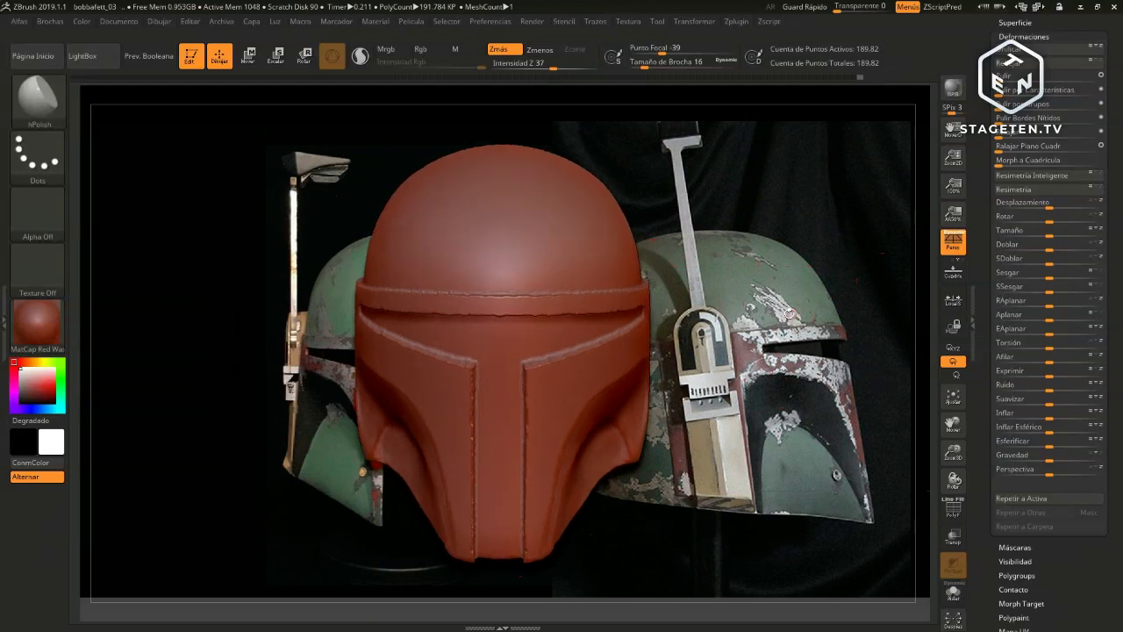
key(ctrl+z)
key(ctrl+z)
key(ctrl+z)
key(ctrl+z)
key(ctrl+z)
key(ctrl+z)
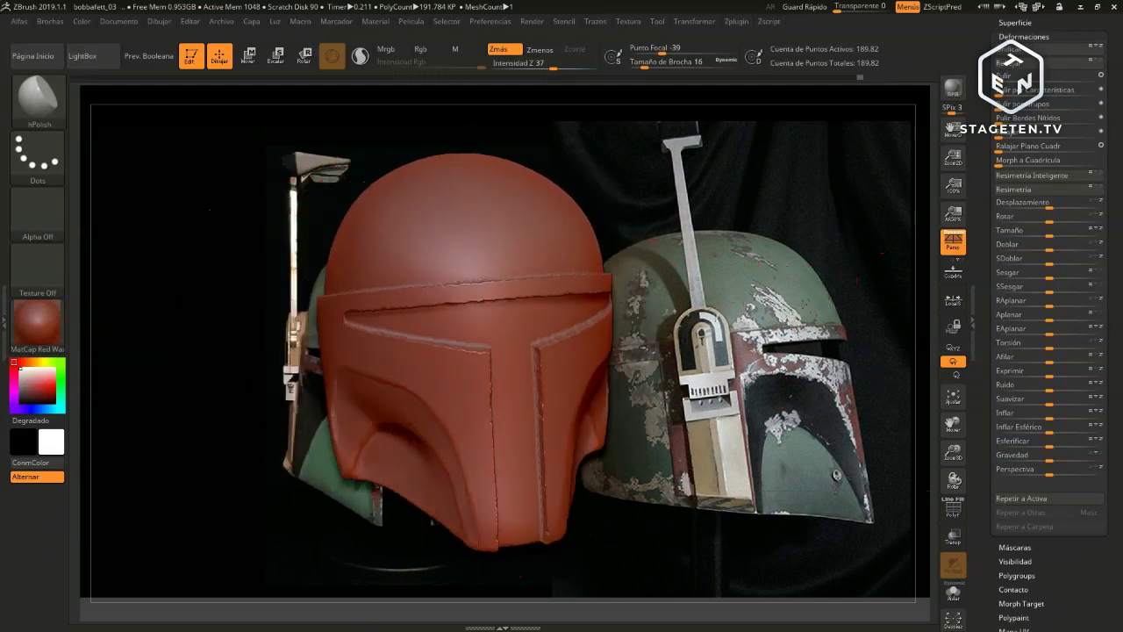
key(ctrl+z)
key(ctrl+z)
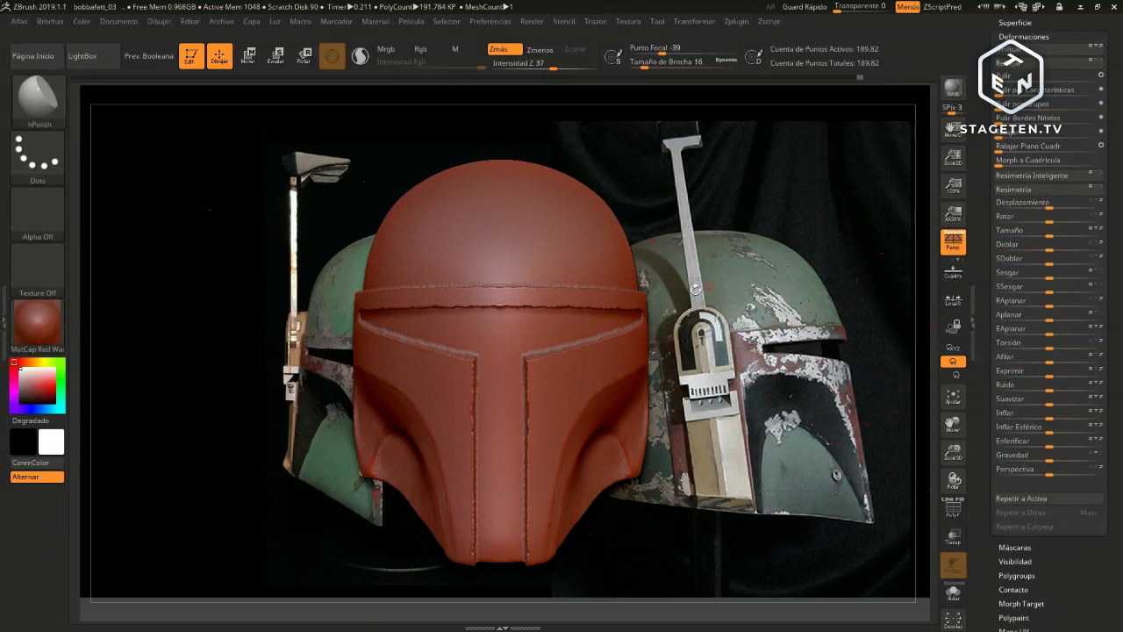
Collapse the Deformation panel and switch the tool to SimpleBrush, leaving edit mode
scroll(986, 293, up, 5)
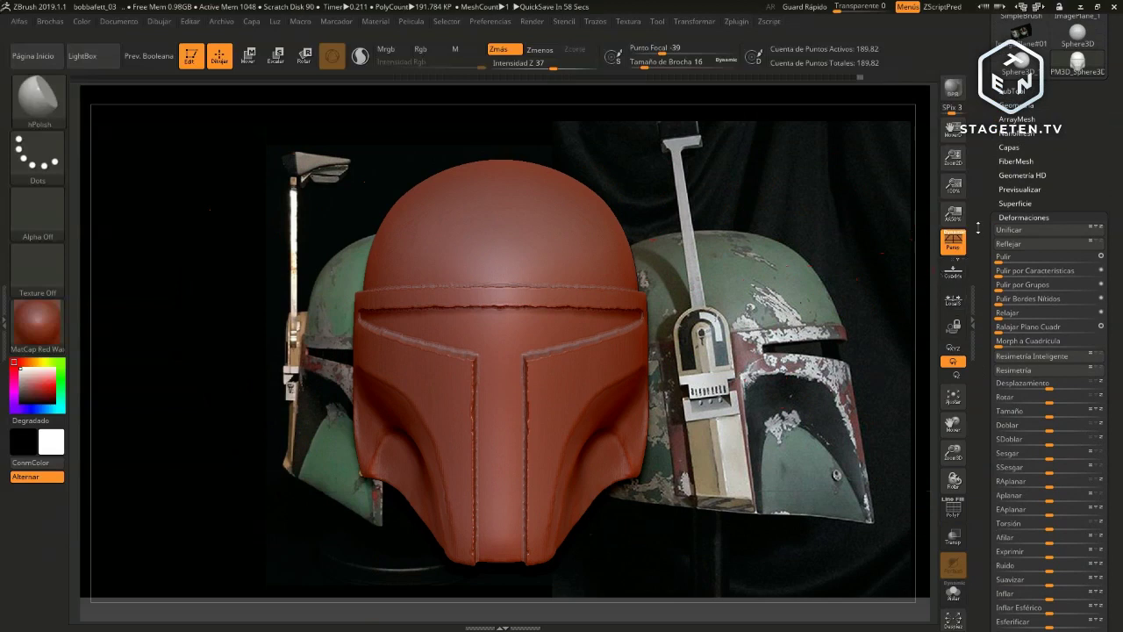
drag(983, 226, 980, 290)
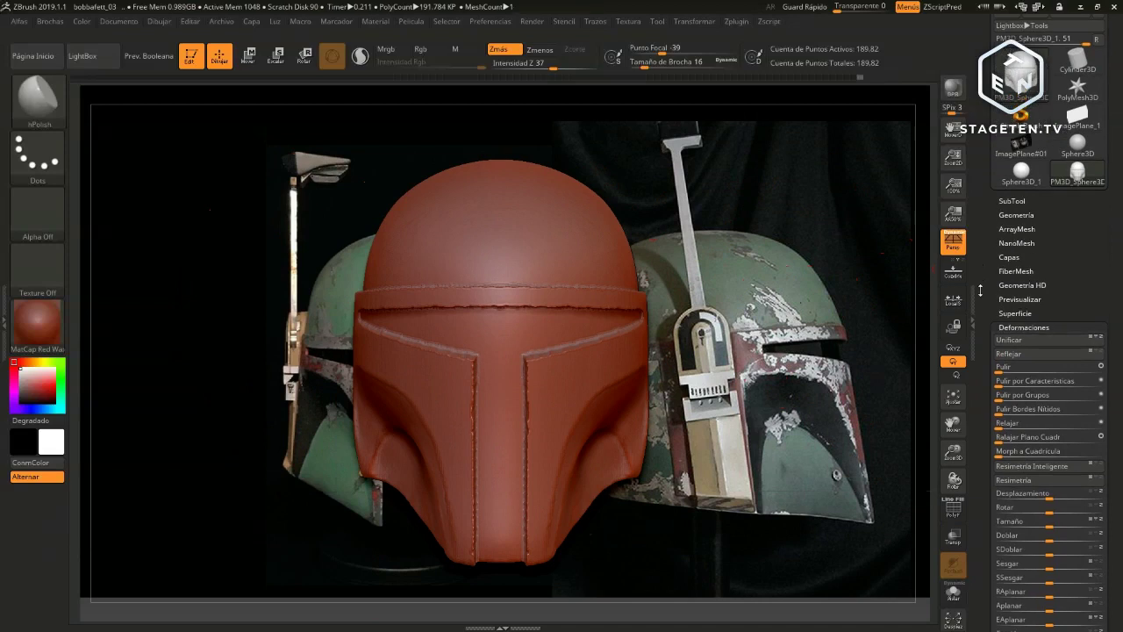
click(1018, 328)
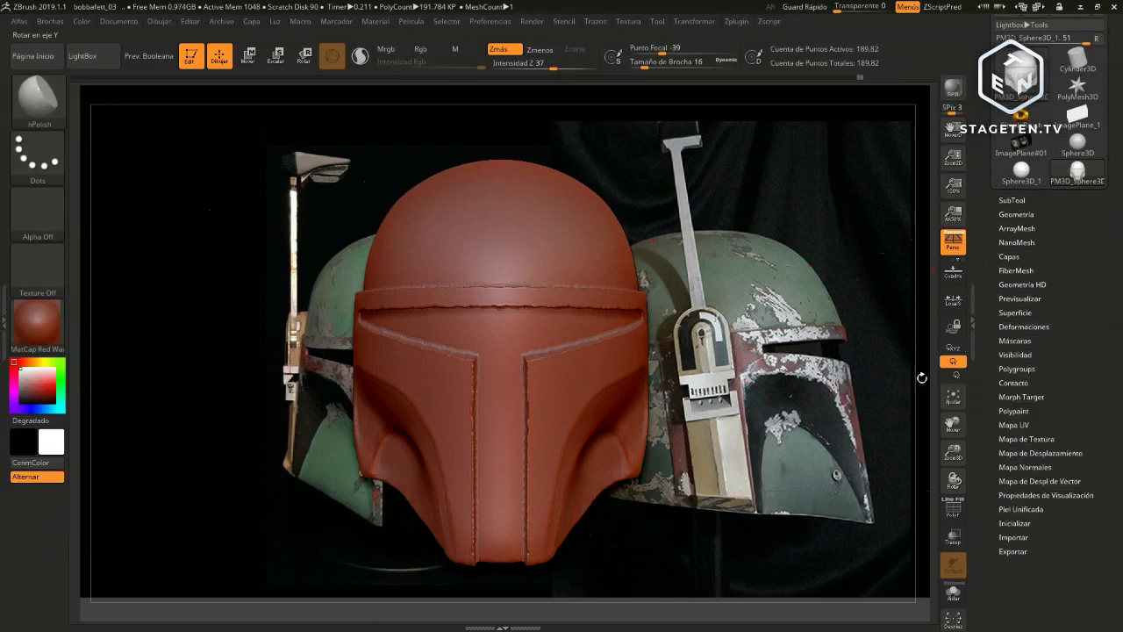
click(972, 246)
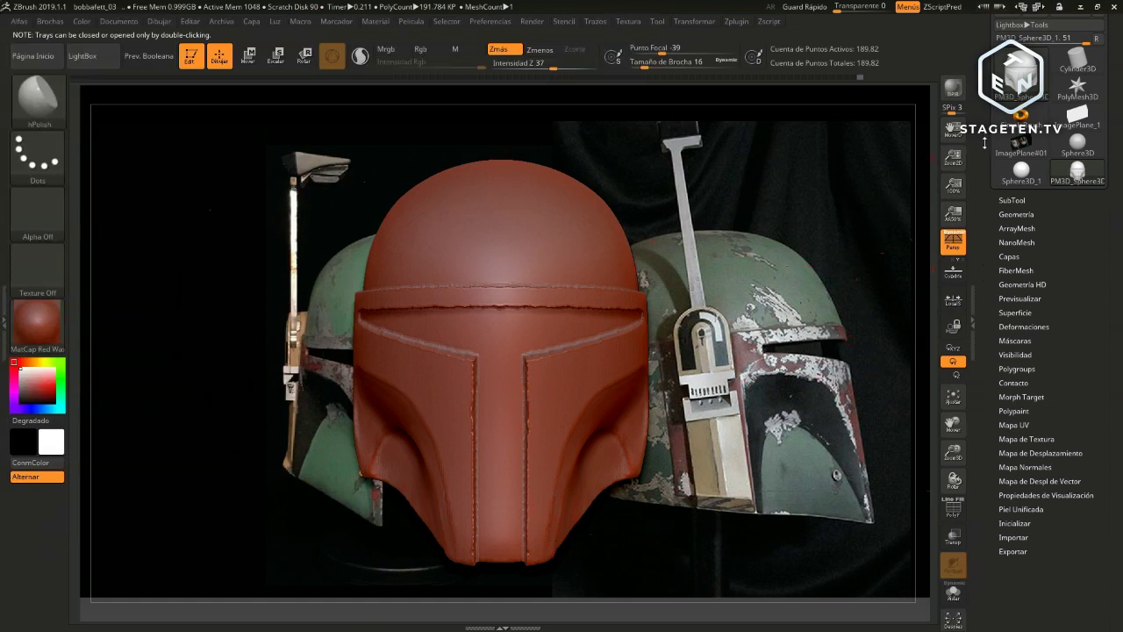
drag(984, 143, 984, 196)
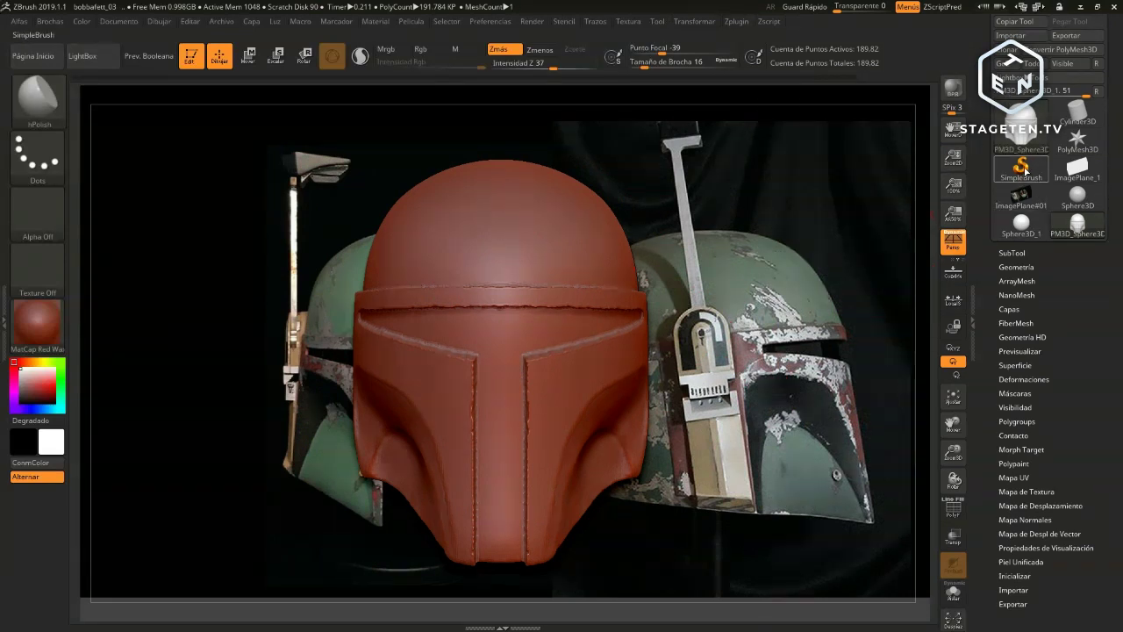
mouse_move(1022, 169)
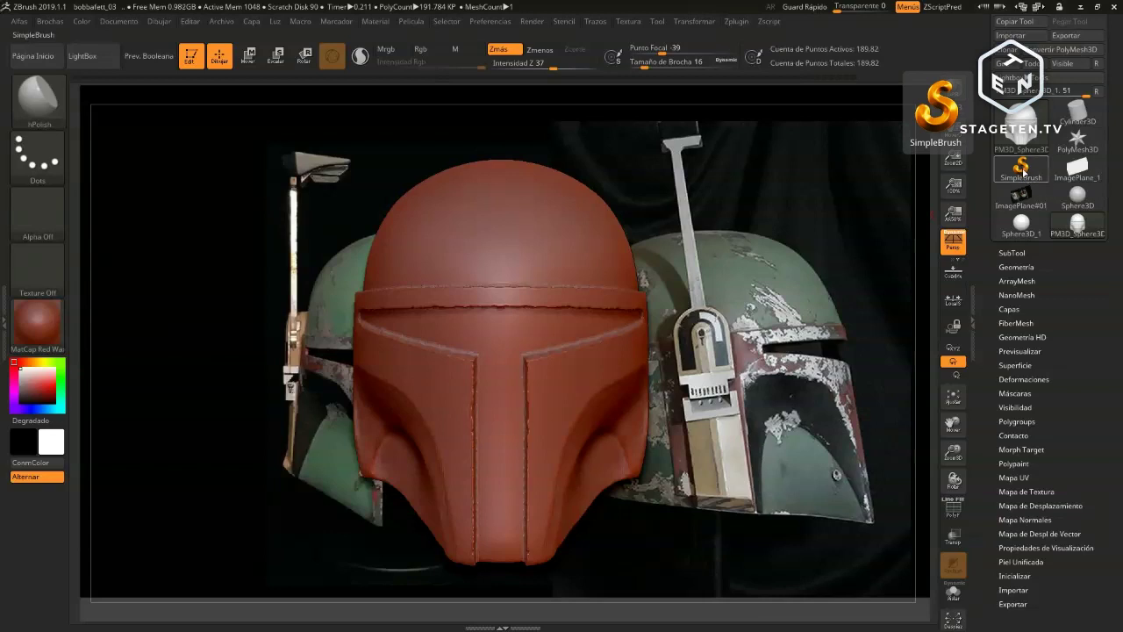
click(1021, 169)
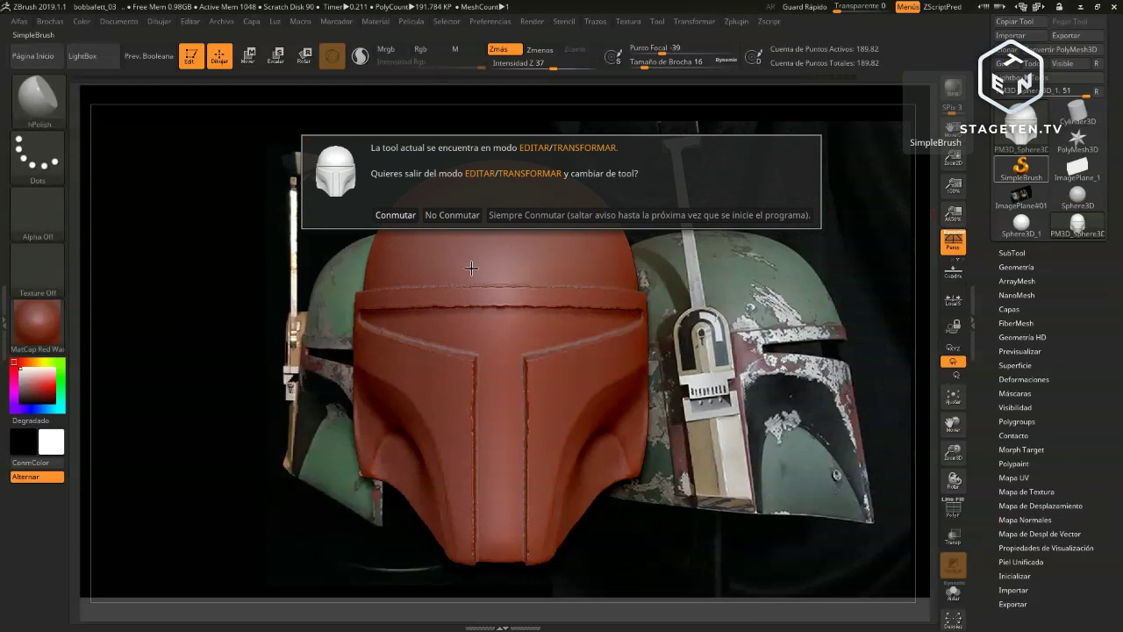
click(400, 214)
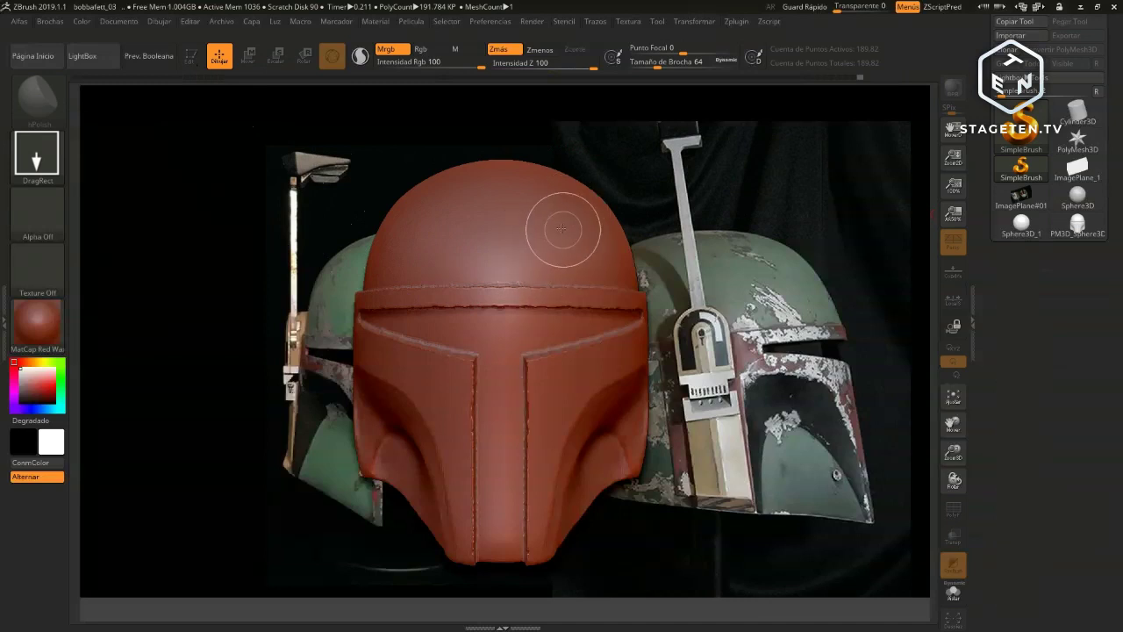
Stamp a square on the canvas, convert it with T, then clear the canvas with Ctrl+N
drag(550, 238, 599, 230)
key(t)
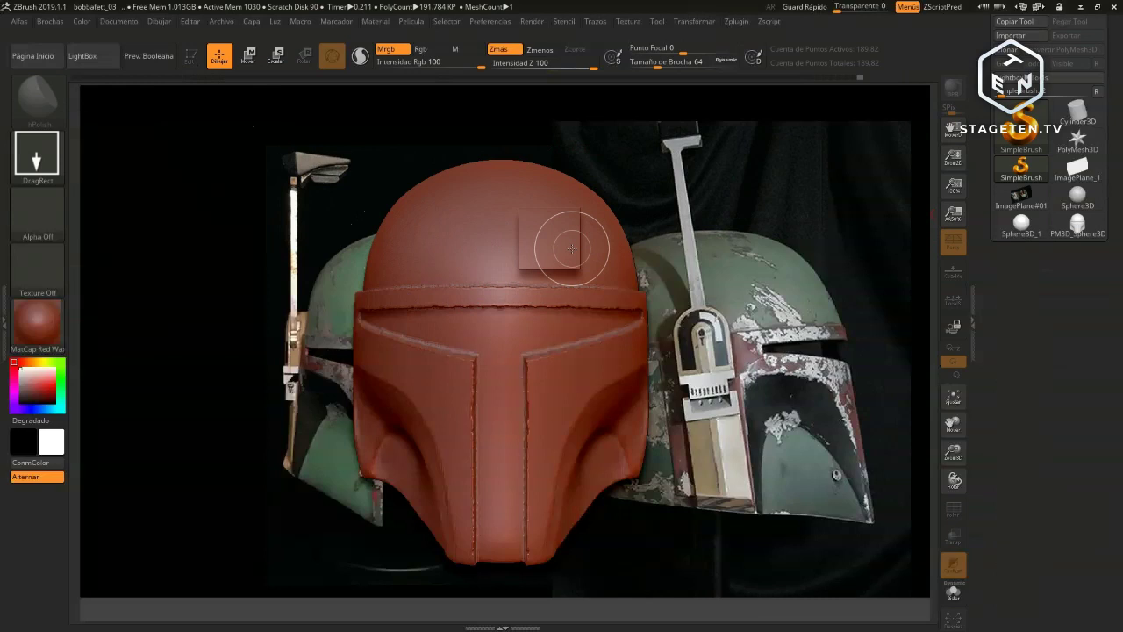
key(ctrl+n)
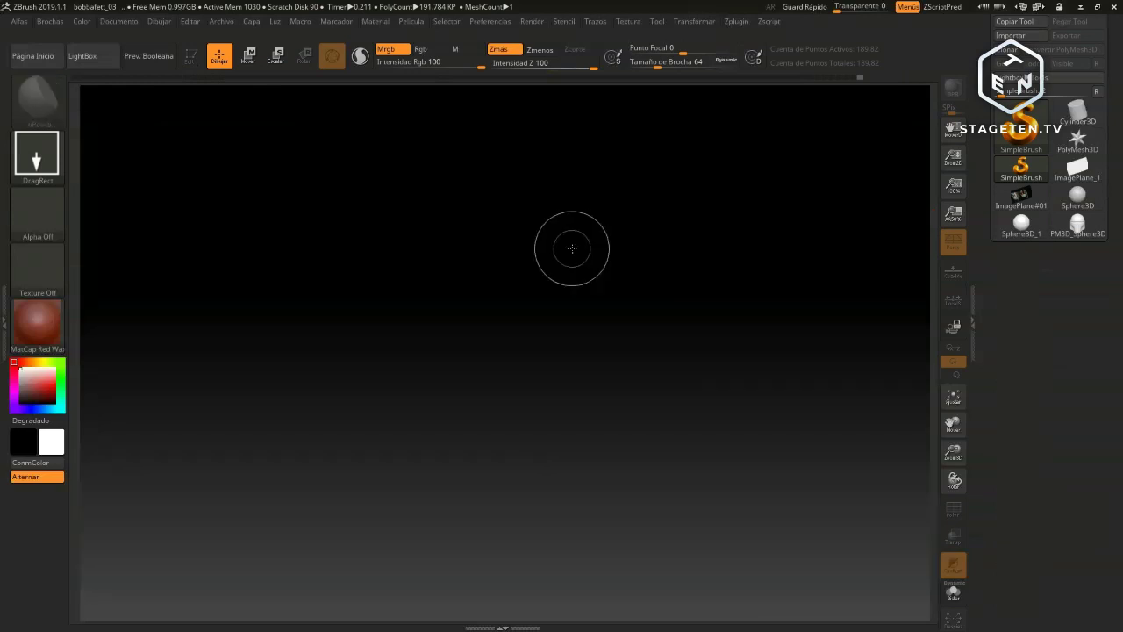
Pick the ZSphere from the tool library and draw it at the canvas centre
click(1081, 225)
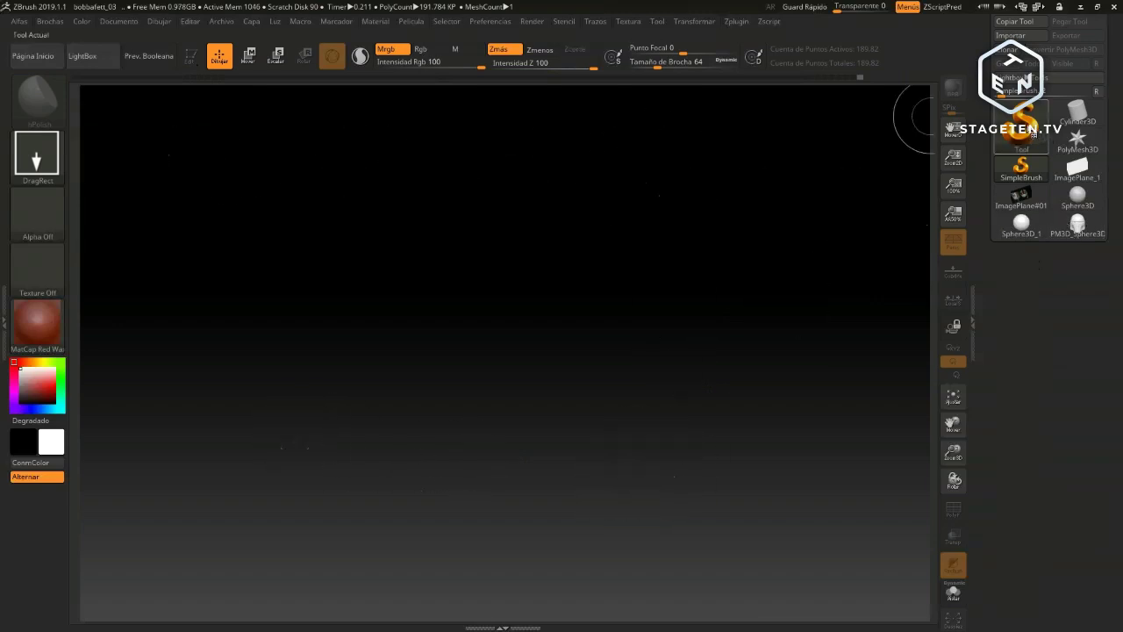
mouse_move(1020, 127)
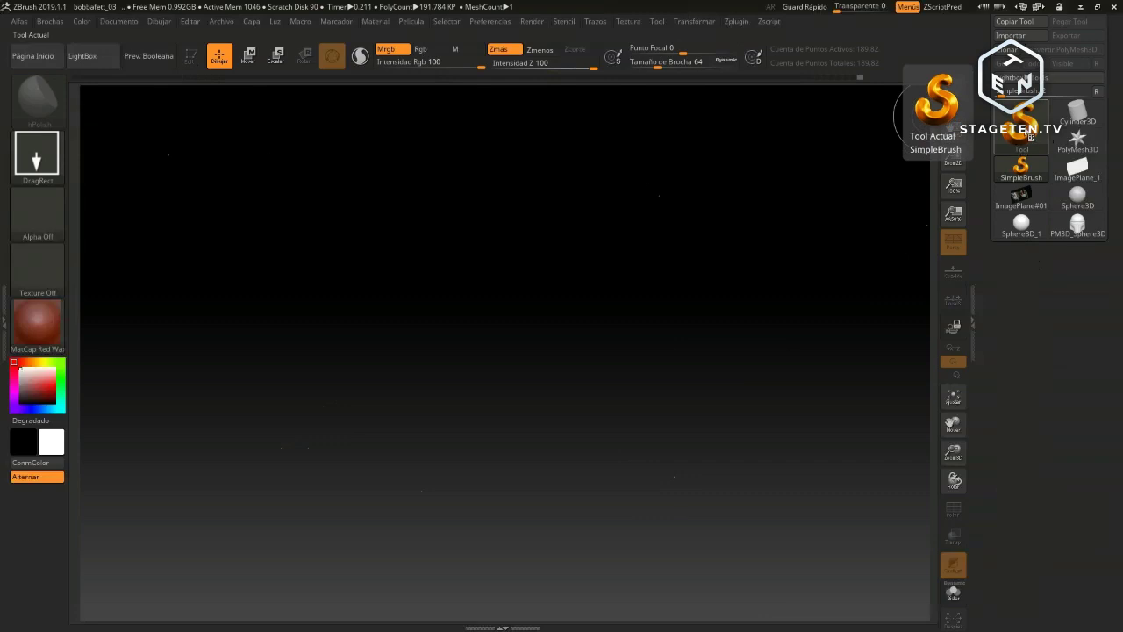
click(1021, 130)
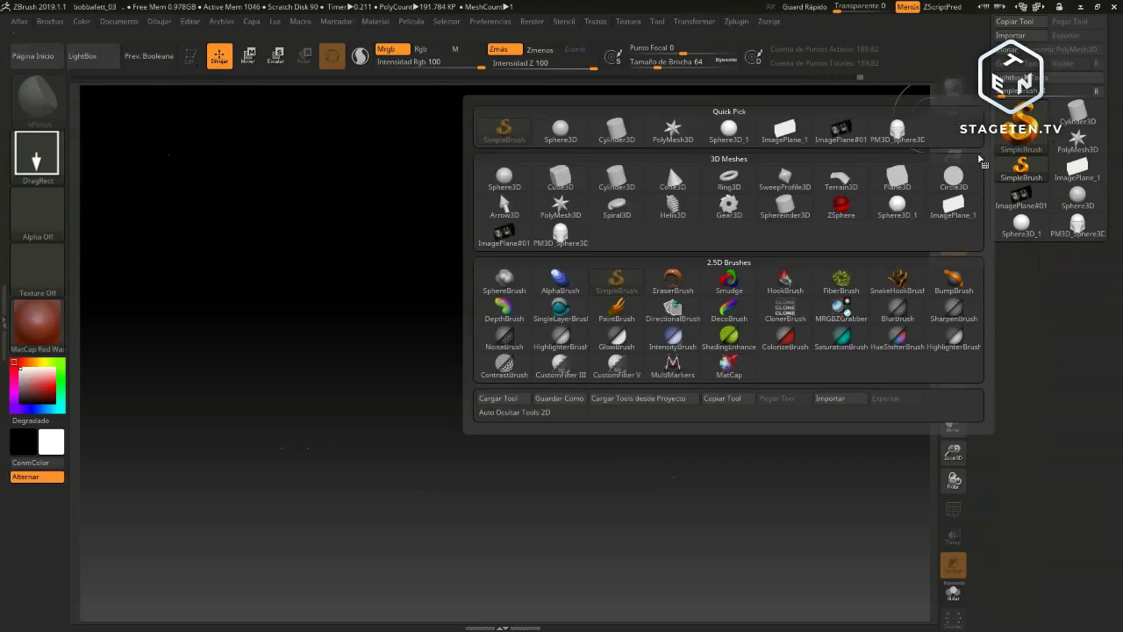
mouse_move(842, 207)
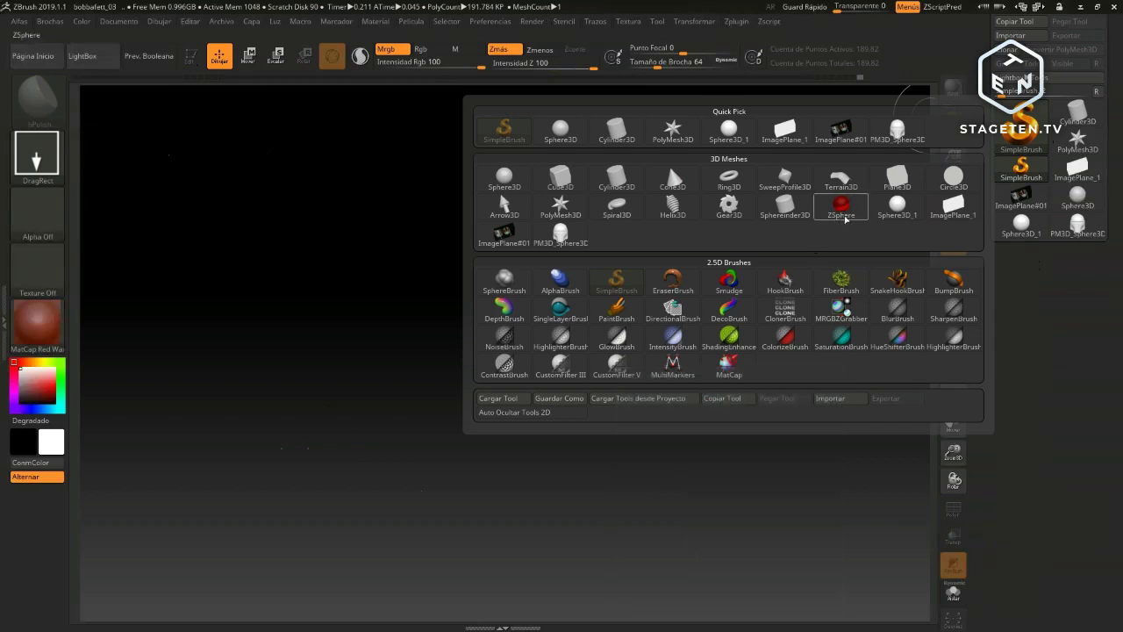
click(844, 208)
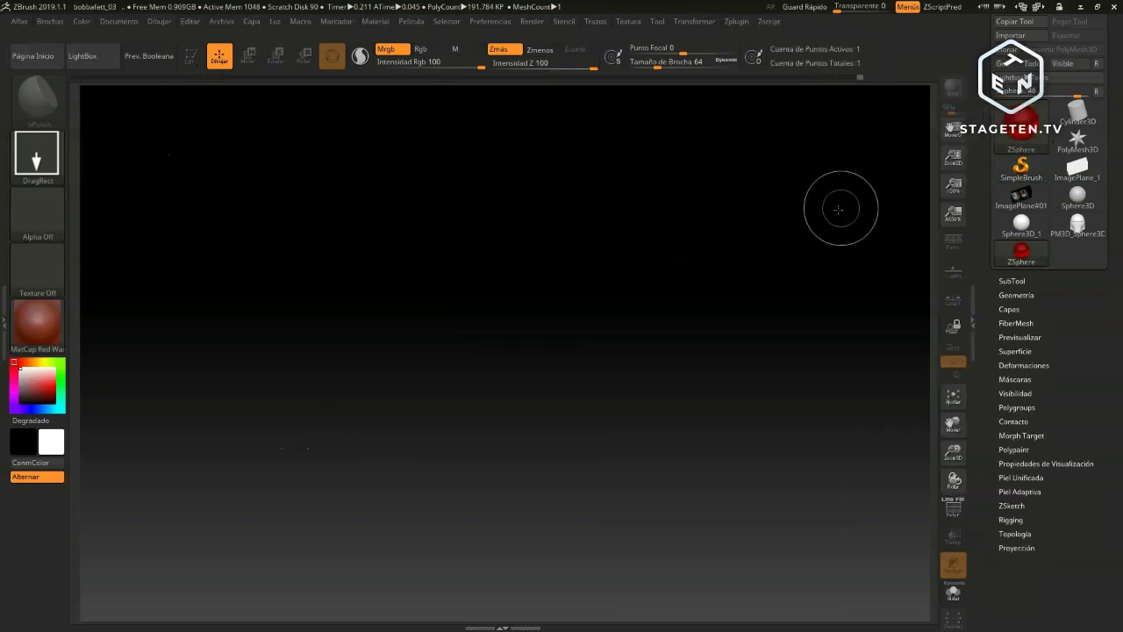
drag(522, 300, 522, 552)
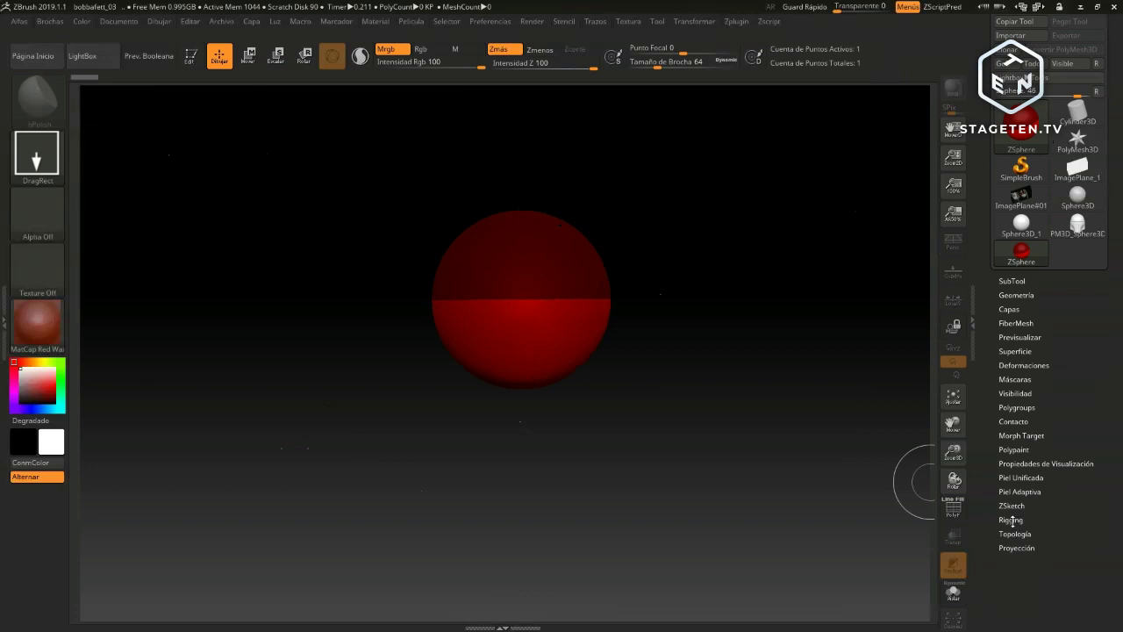
Put the ZSphere in Edit mode and open the Rigging mesh picker via Seleccionar Malla
click(1011, 519)
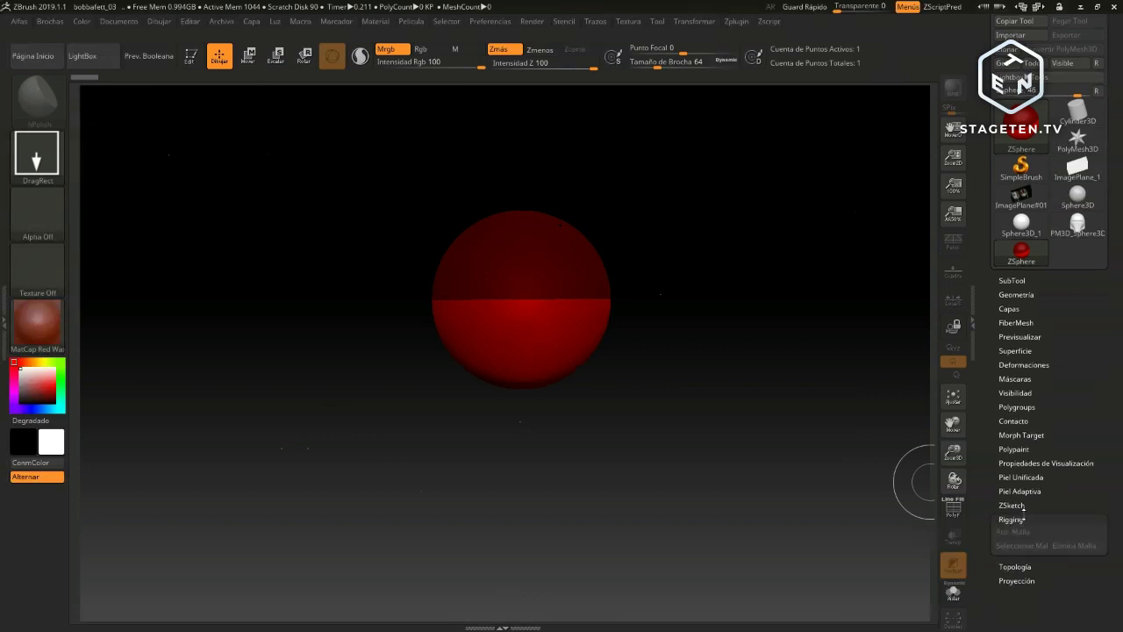
click(191, 58)
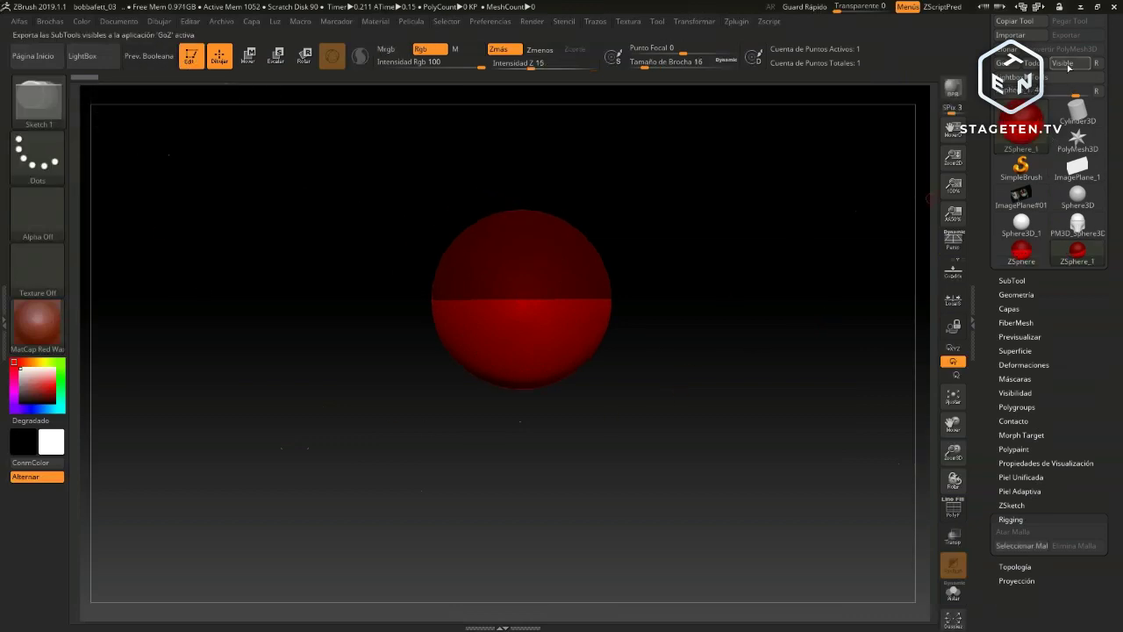
drag(984, 106, 998, 153)
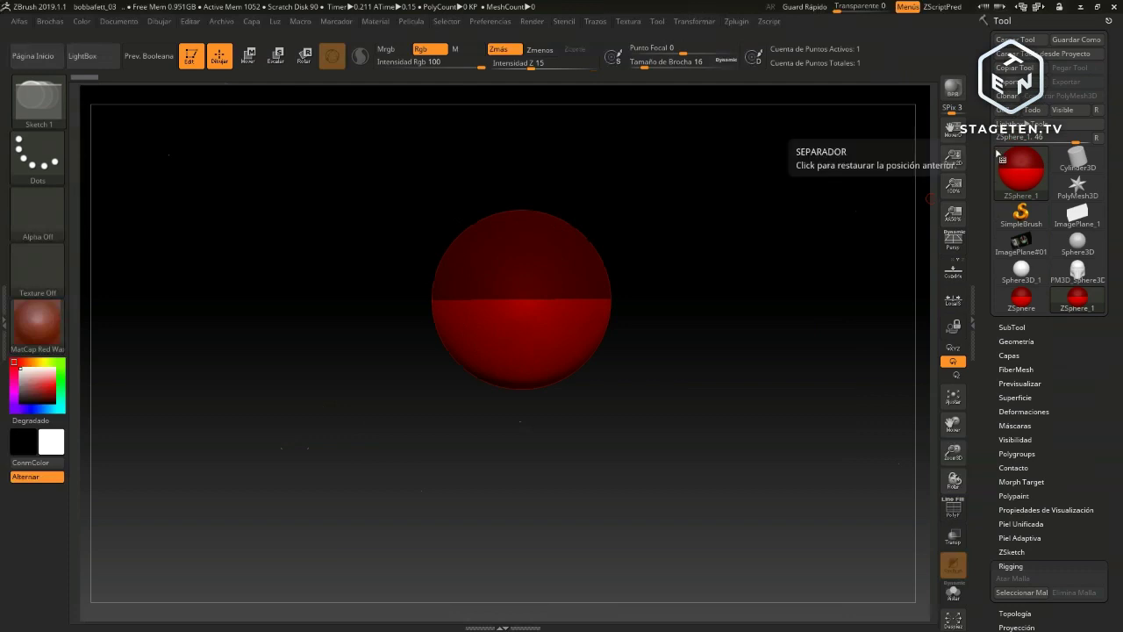
drag(984, 294, 985, 142)
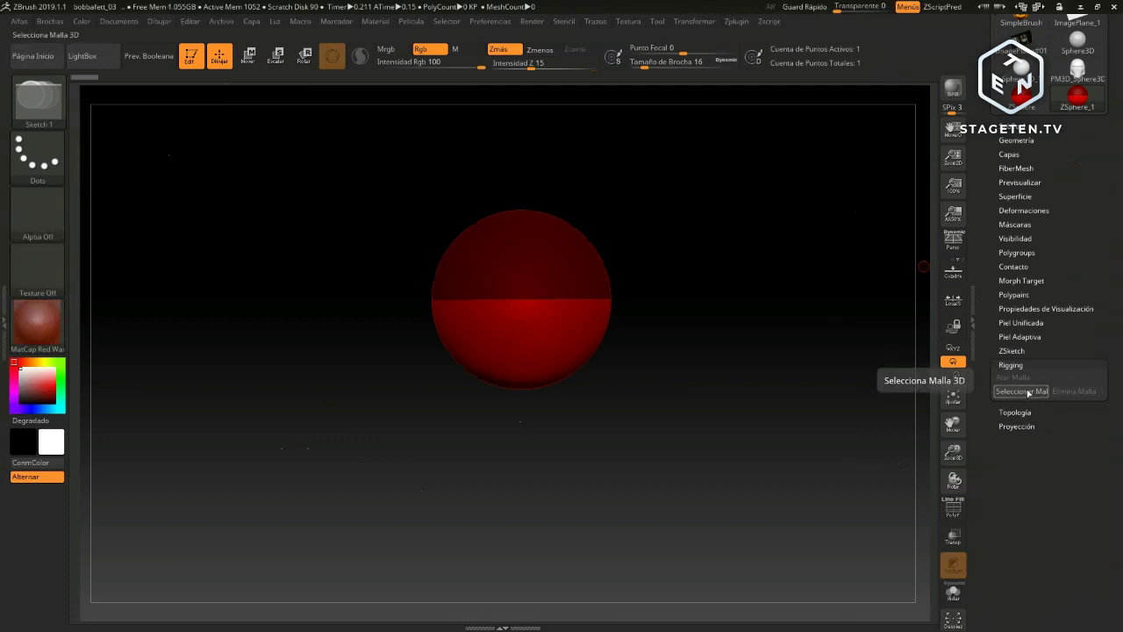
click(1031, 393)
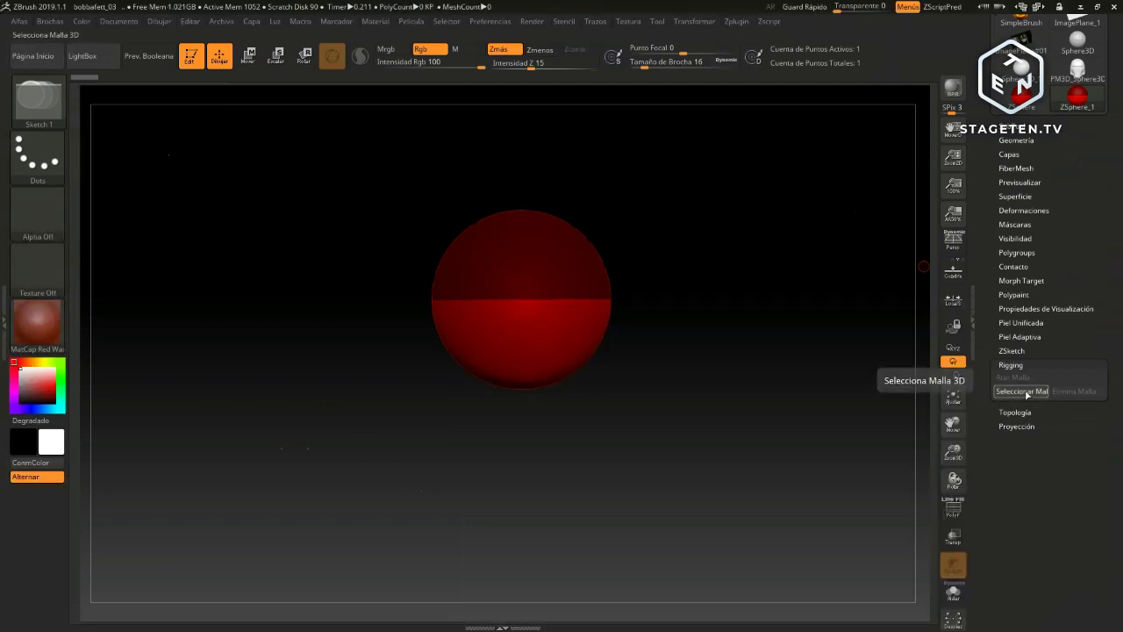
click(1025, 394)
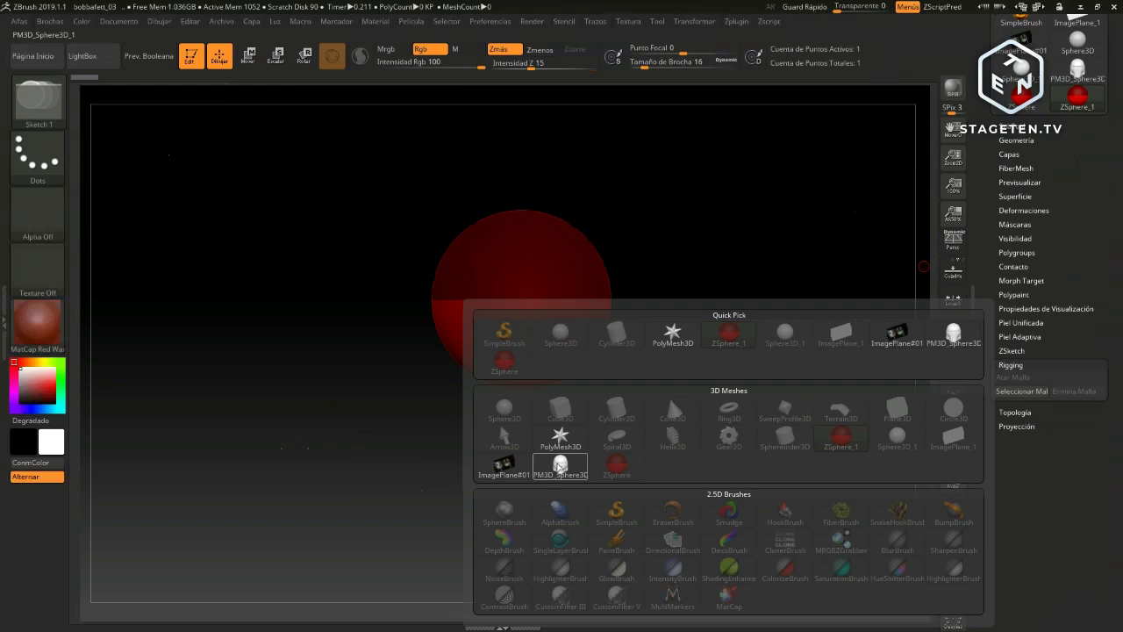
mouse_move(560, 467)
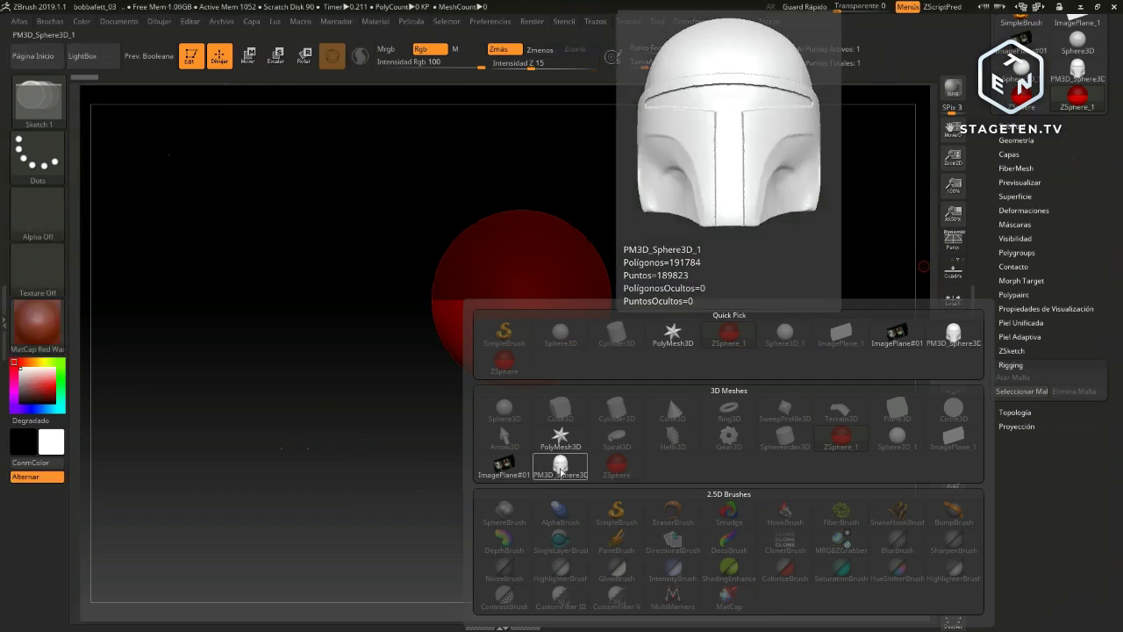
Attach PM3D_Sphere3D as the rigging mesh and enable Editar Topología in the Topology panel
click(560, 467)
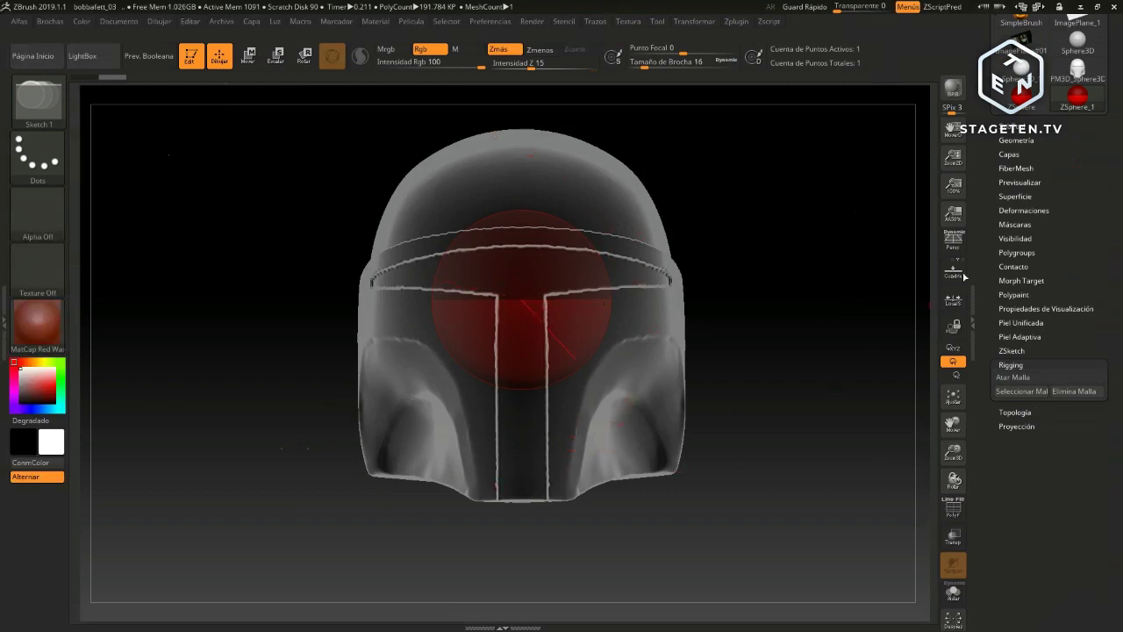
click(1015, 412)
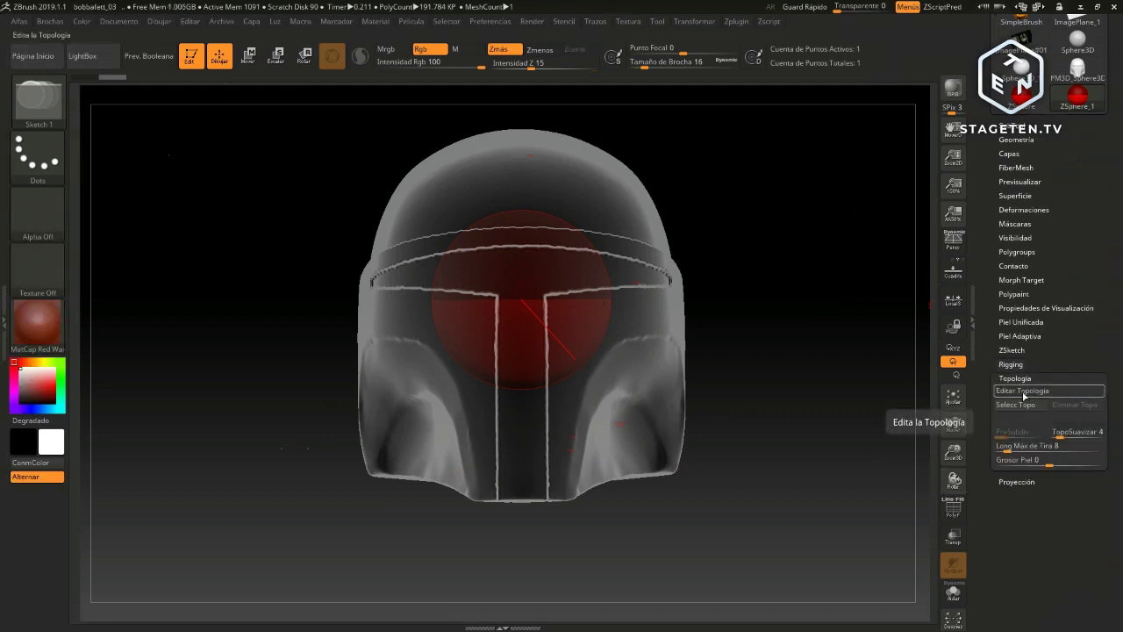
click(1023, 393)
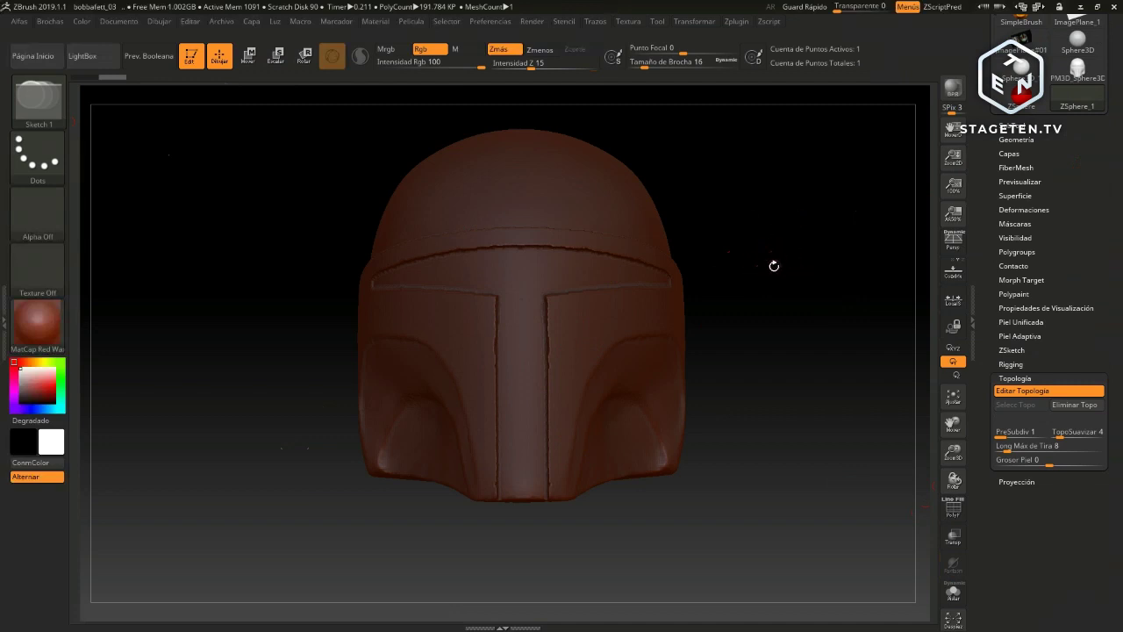
Orbit, zoom and tilt the helmet until the visor lip and brow grooves fill the view
drag(794, 249, 802, 297)
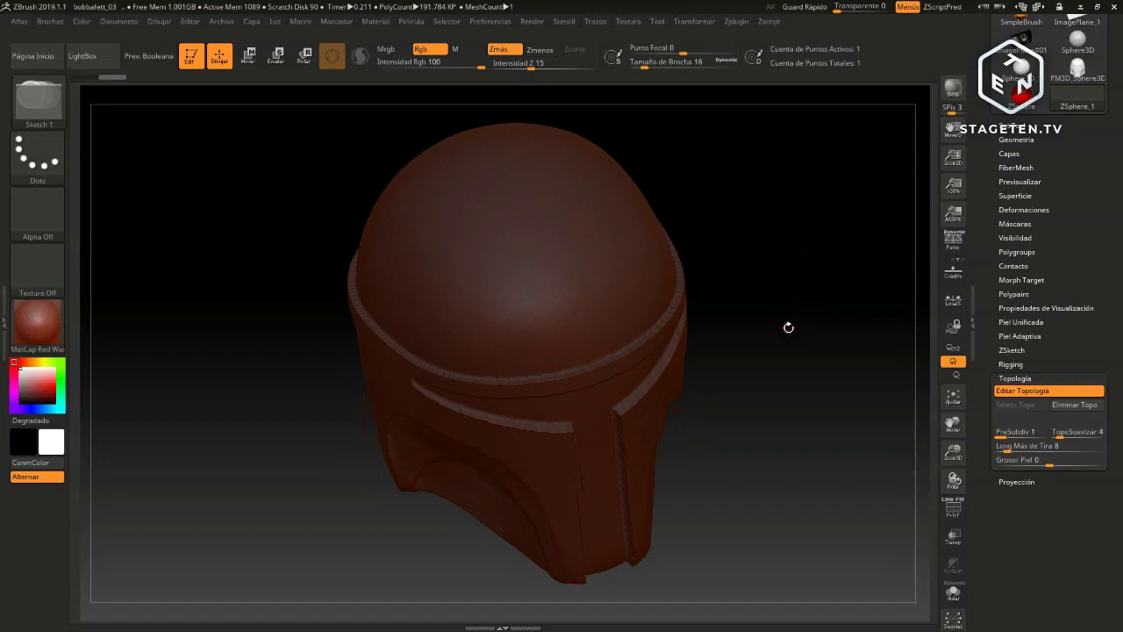
alt+drag(810, 306, 797, 325)
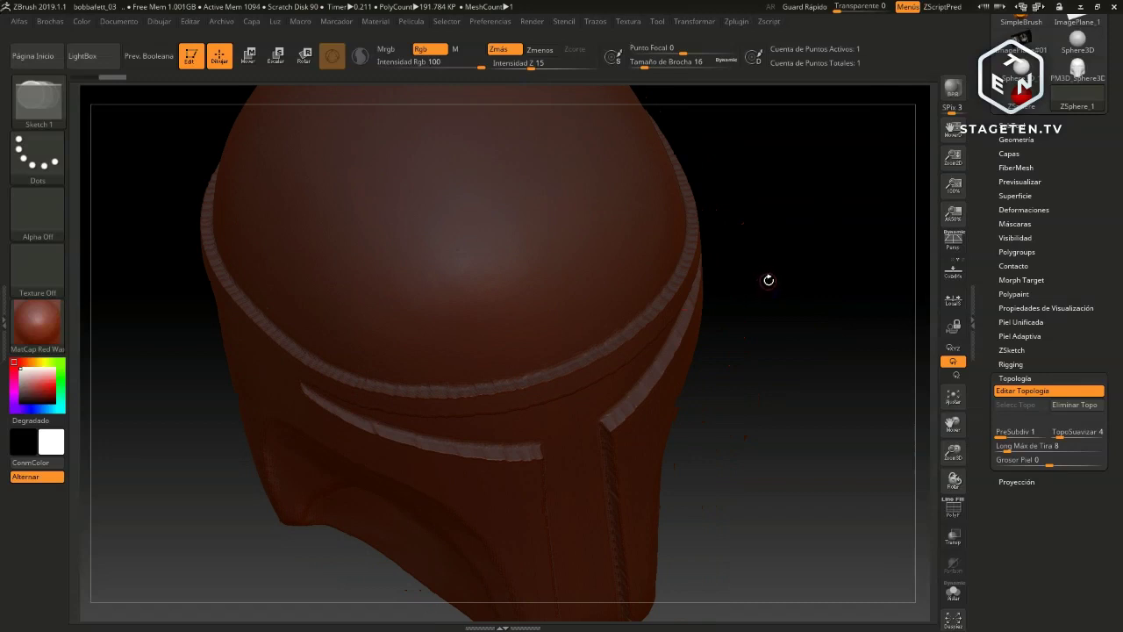
click(680, 259)
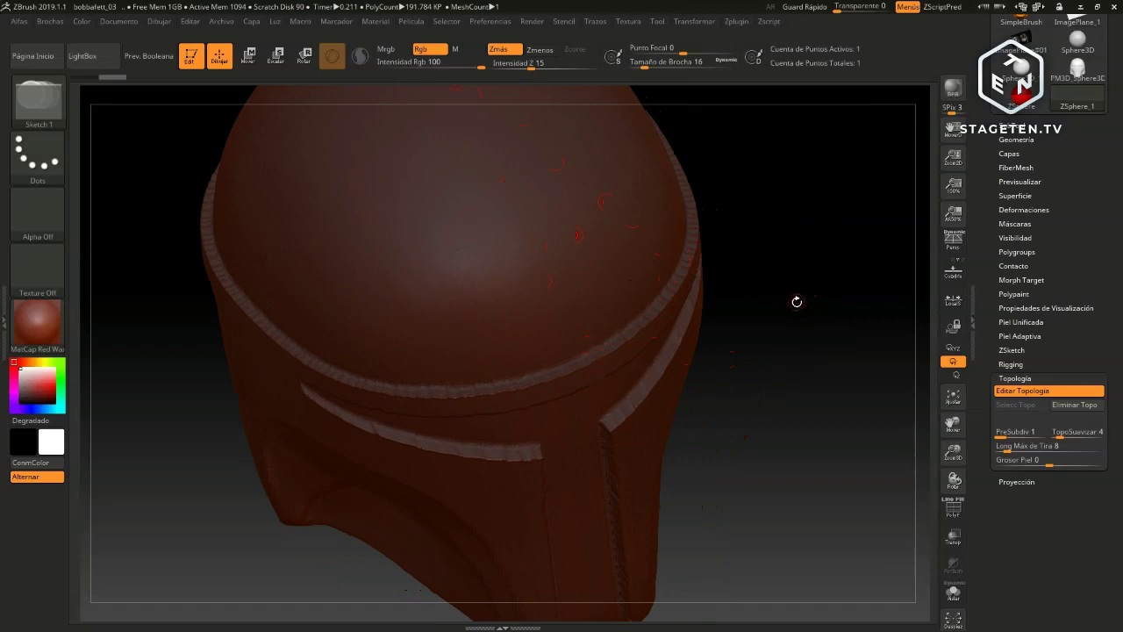
mouse_move(813, 295)
mouse_down()
mouse_move(825, 301)
mouse_move(820, 316)
mouse_up()
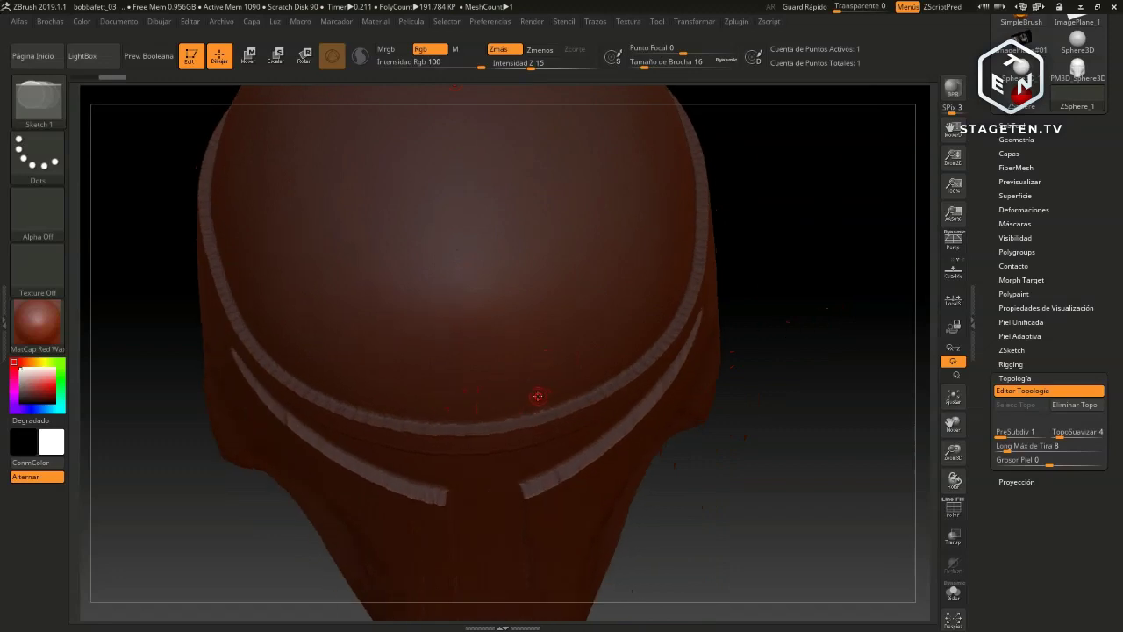
click(701, 24)
mouse_move(804, 349)
mouse_down()
mouse_move(794, 372)
mouse_move(783, 353)
mouse_up()
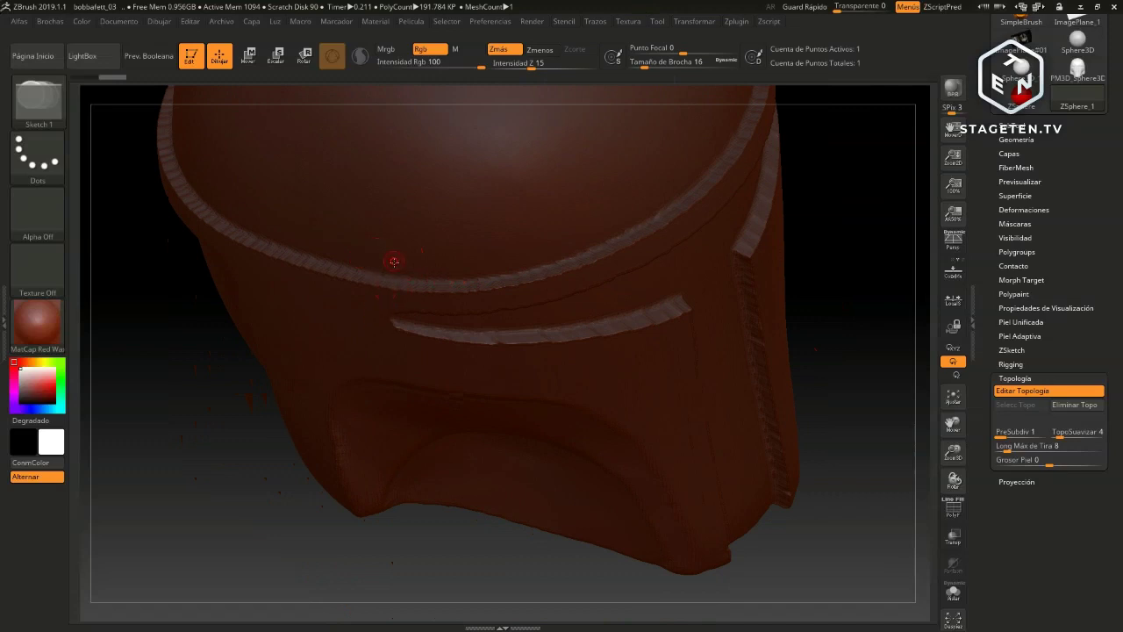
scroll(203, 441, up, 3)
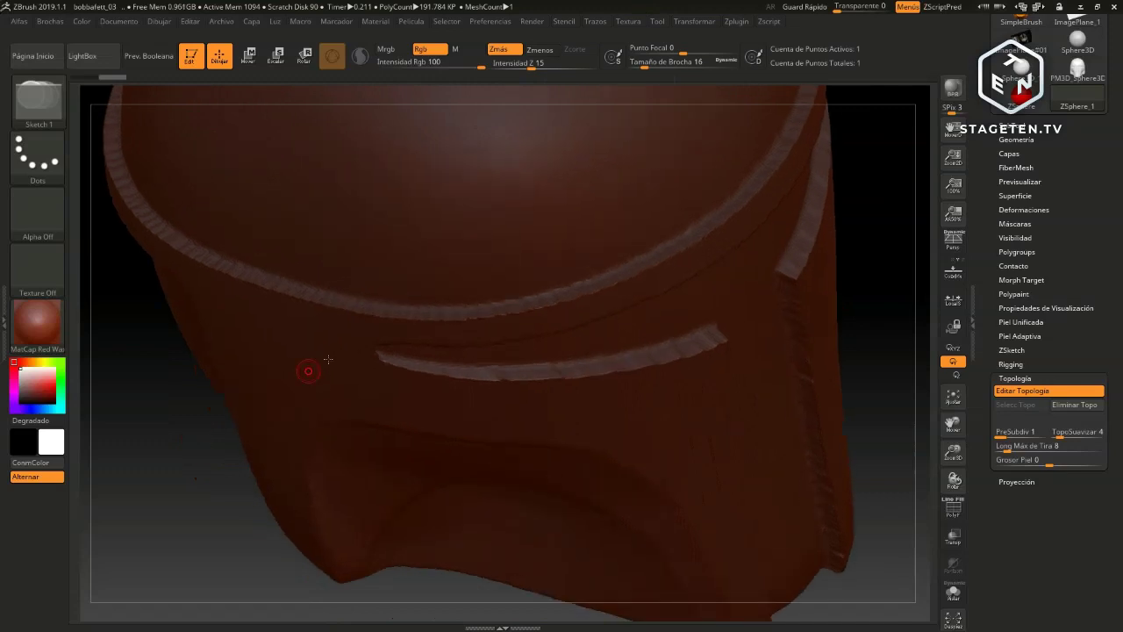
Place four points along and above the brow rim to close the first topology quad
click(383, 300)
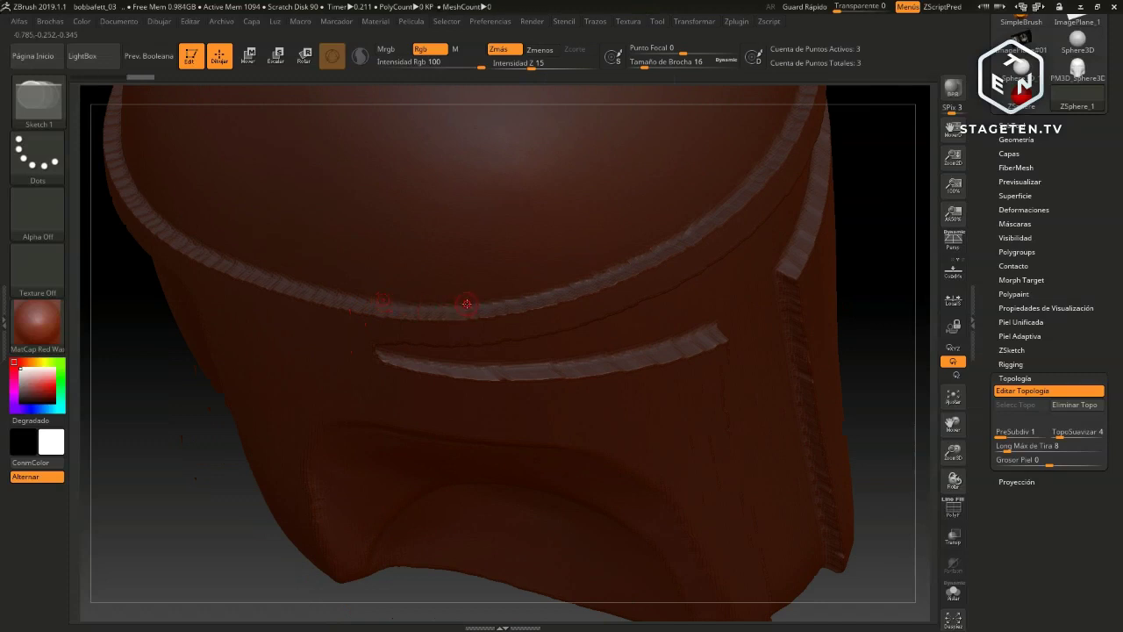
click(467, 304)
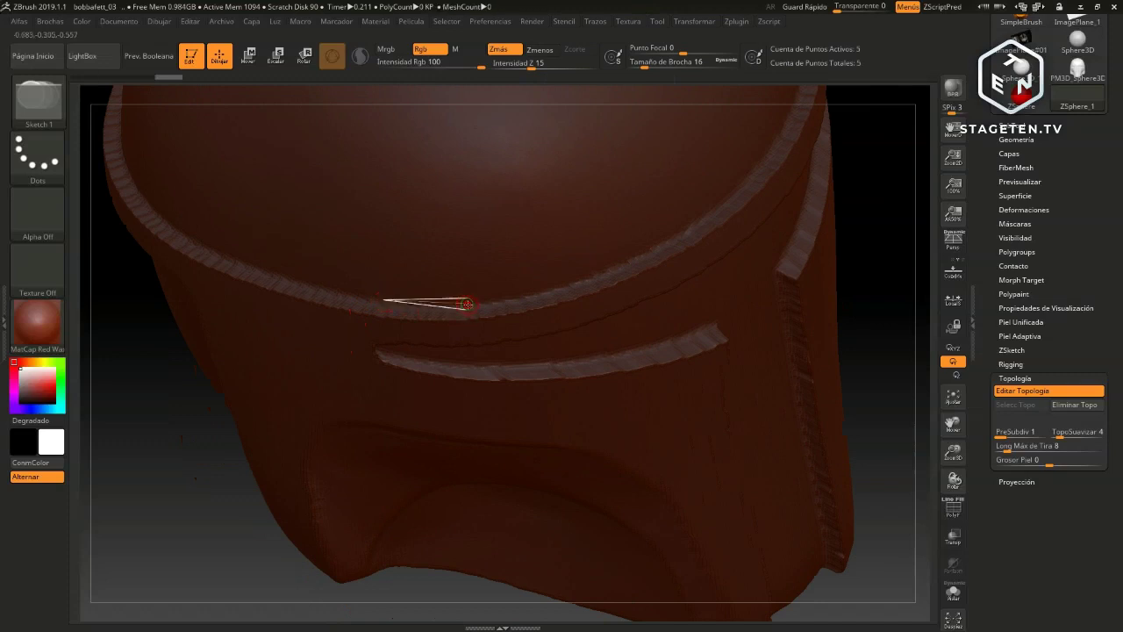
click(467, 235)
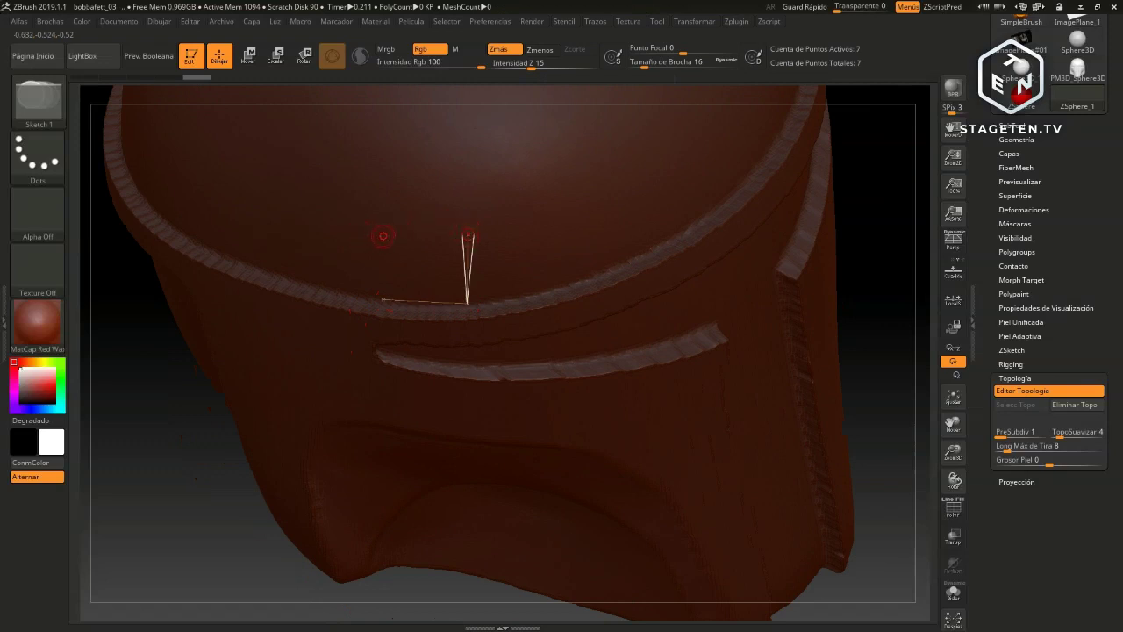
click(378, 236)
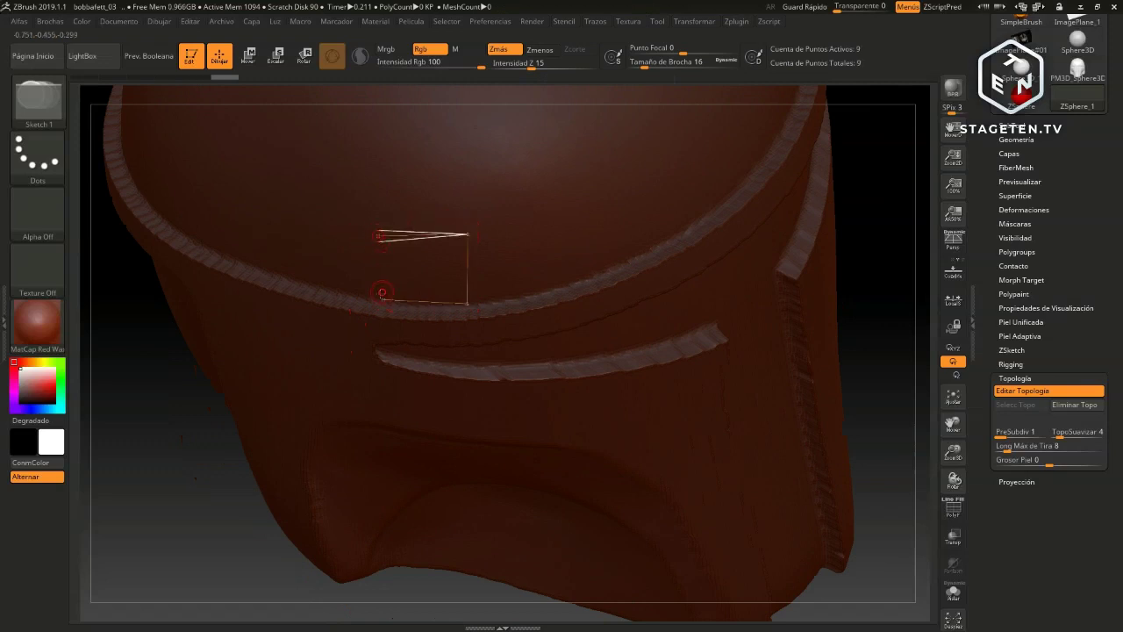
click(382, 301)
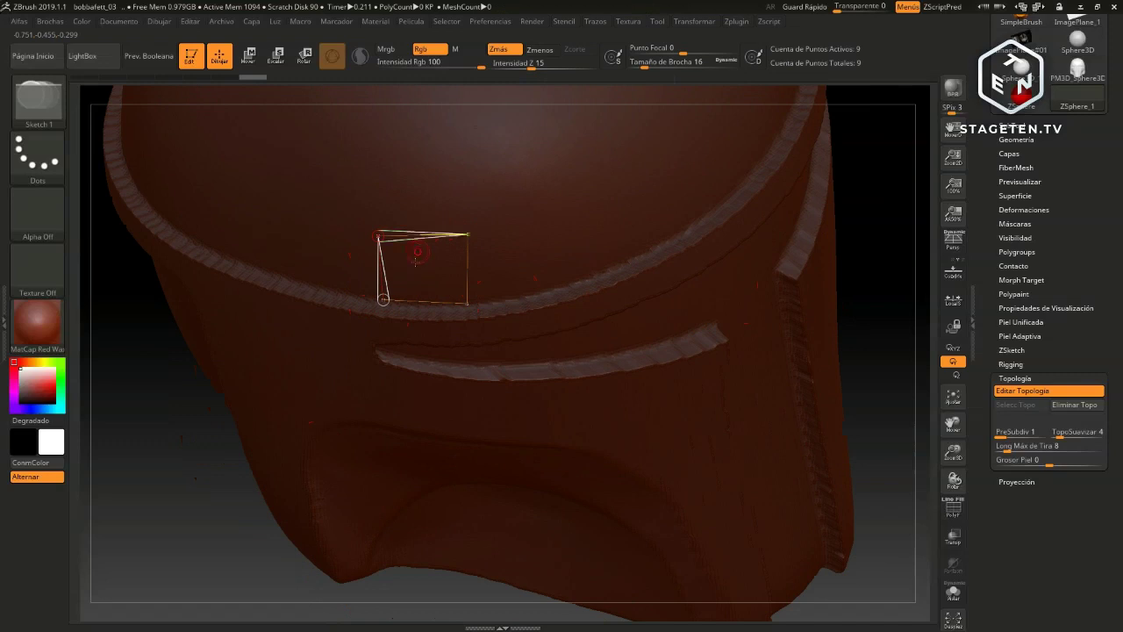
drag(159, 414, 170, 422)
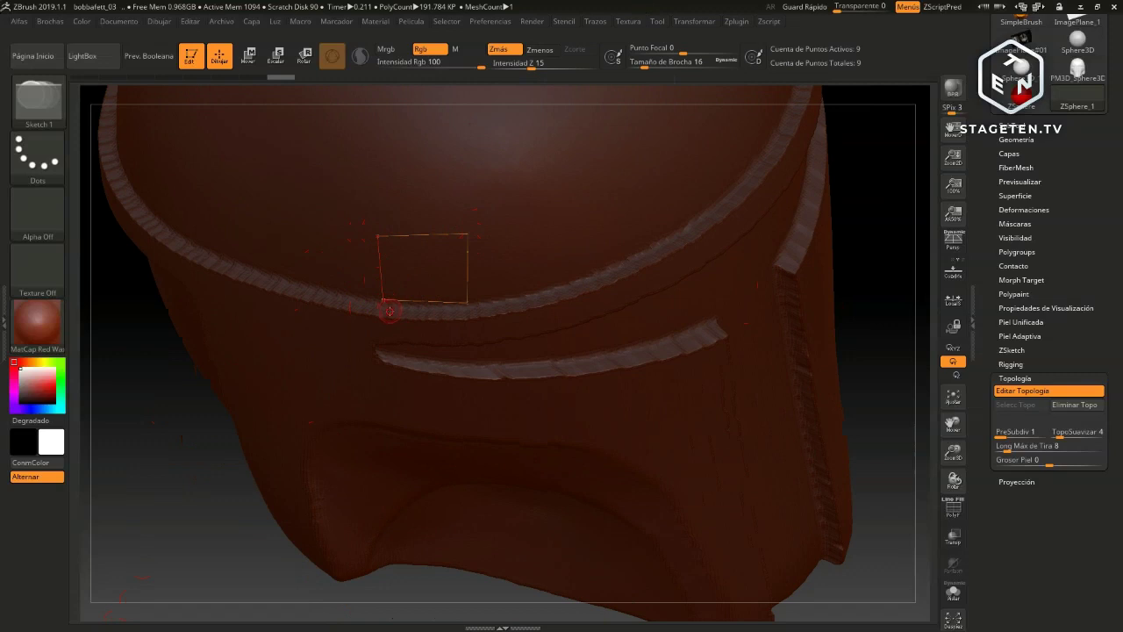
mouse_move(167, 431)
mouse_down()
mouse_move(224, 375)
mouse_move(203, 376)
mouse_move(275, 238)
mouse_up()
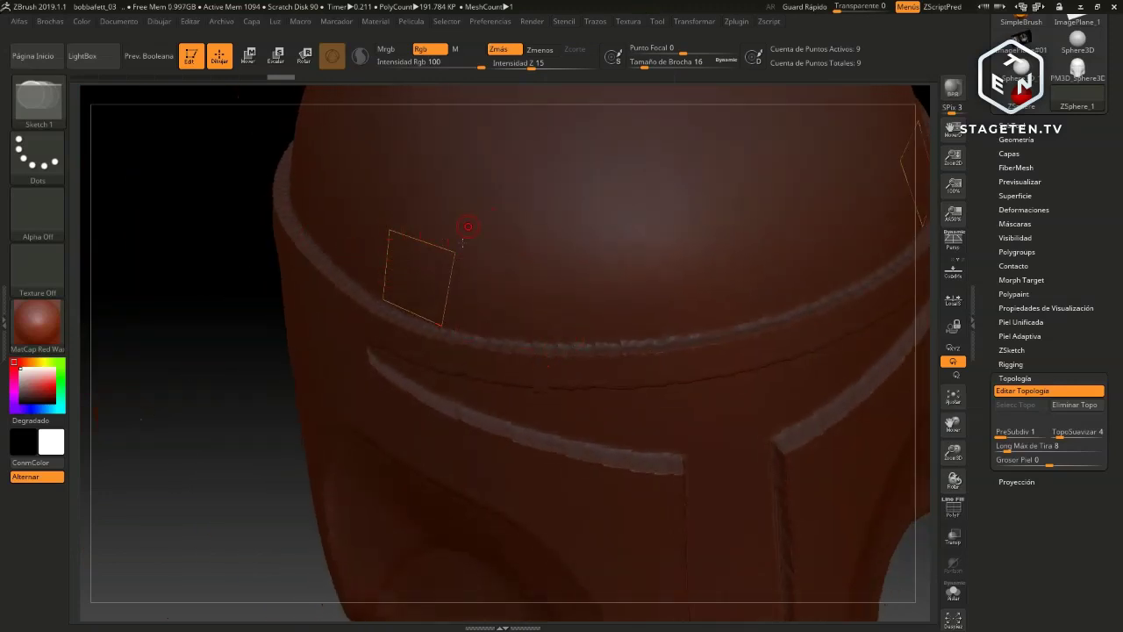
mouse_move(233, 409)
mouse_down()
mouse_move(226, 430)
mouse_move(333, 368)
mouse_up()
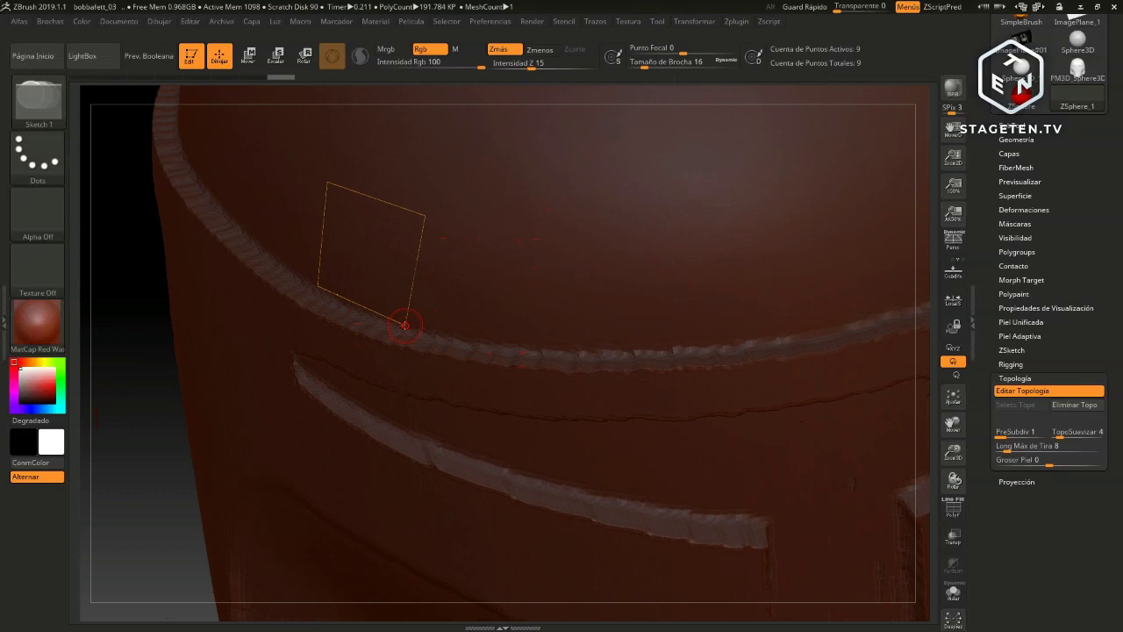
Add two more quads beside the first, extending the strip along the brow rim
click(404, 325)
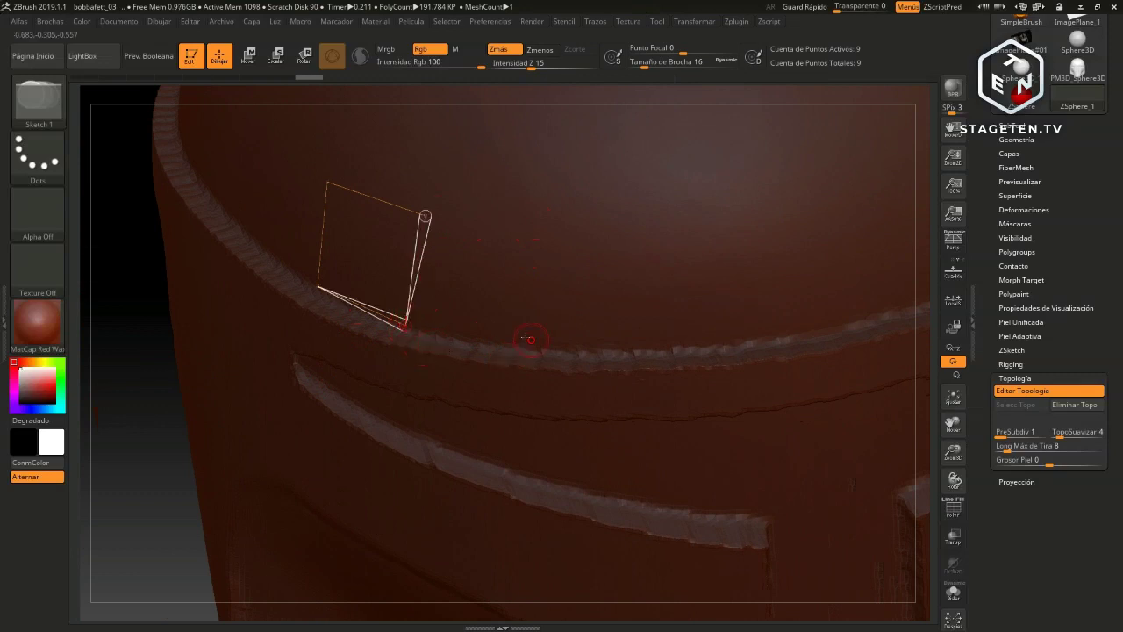
click(511, 346)
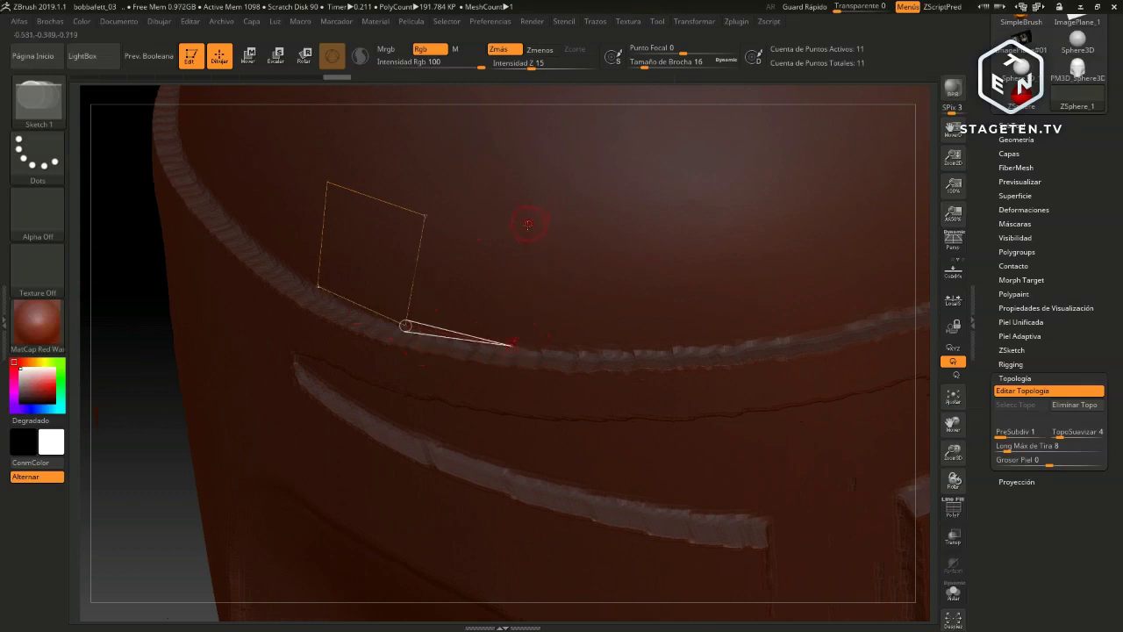
click(529, 231)
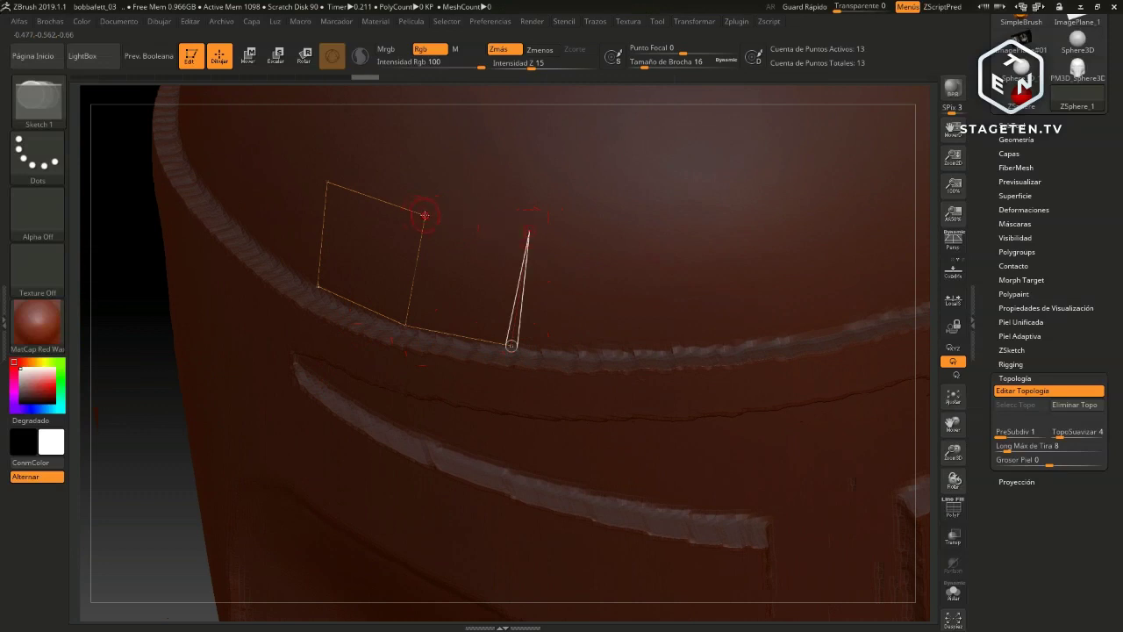
click(424, 213)
mouse_move(141, 416)
mouse_down()
mouse_move(156, 431)
mouse_move(154, 291)
mouse_move(140, 441)
mouse_move(152, 376)
mouse_up()
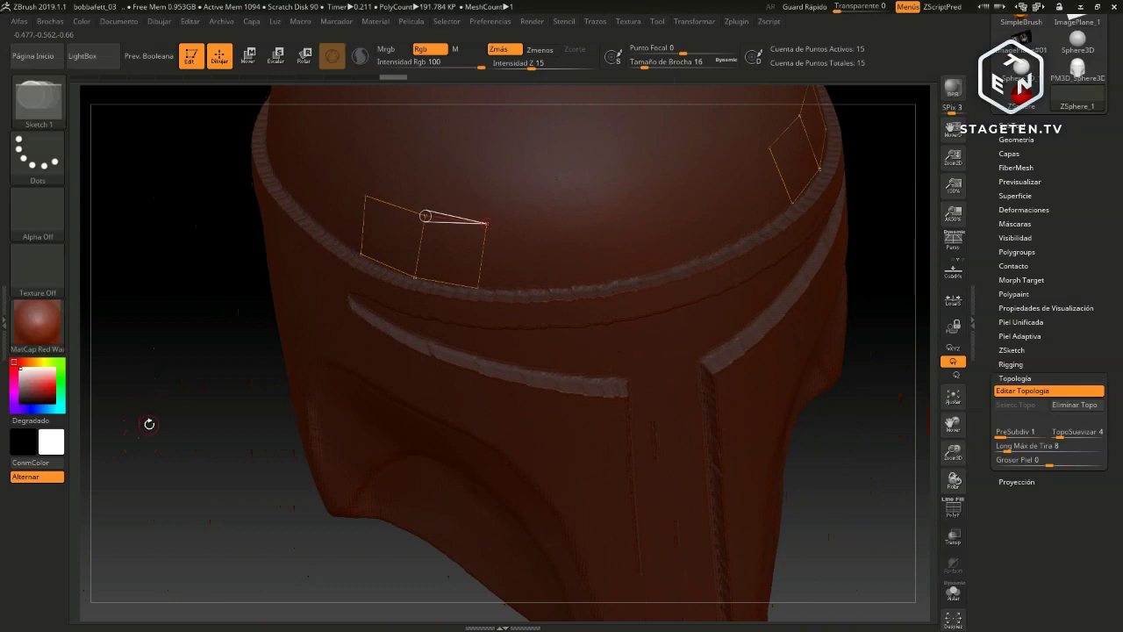
mouse_move(178, 392)
mouse_down()
mouse_move(172, 428)
mouse_move(246, 454)
mouse_up()
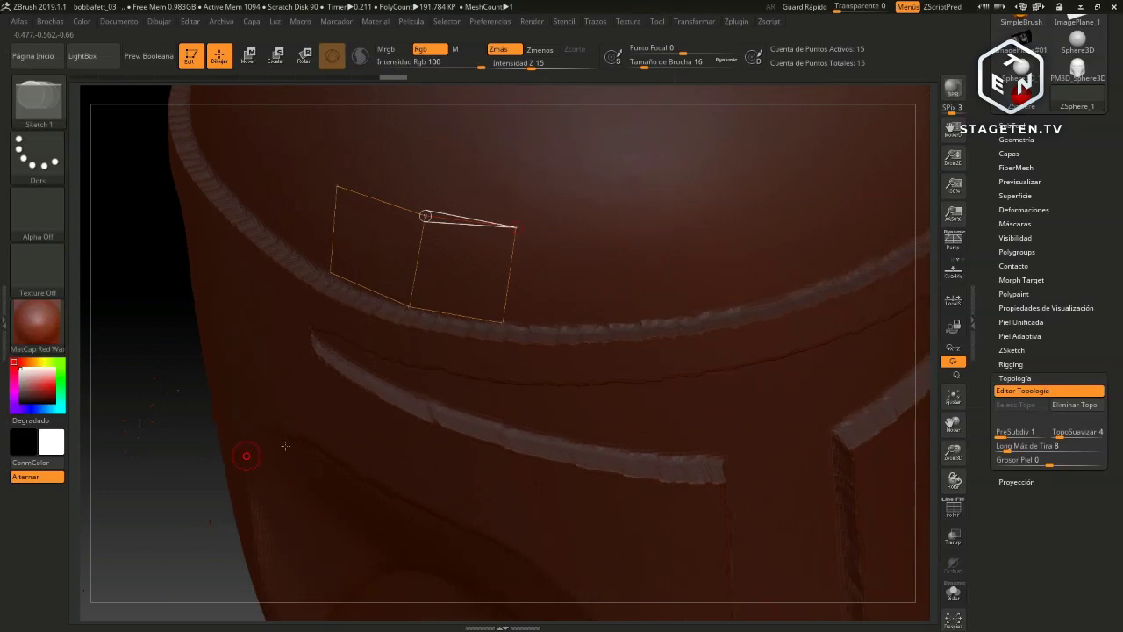
click(503, 322)
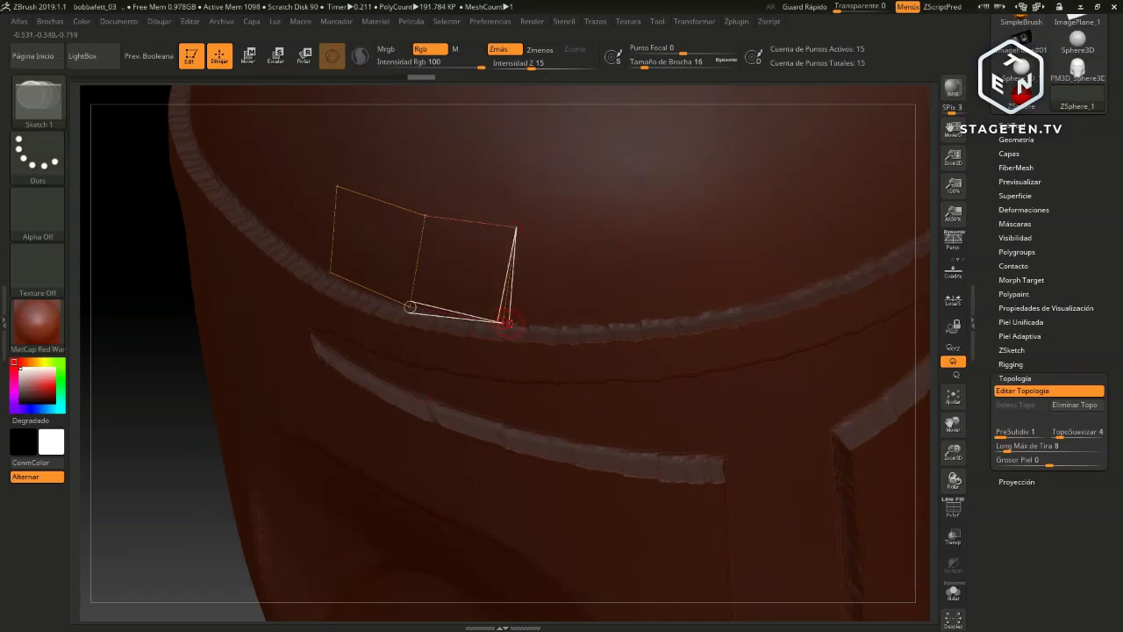
click(629, 325)
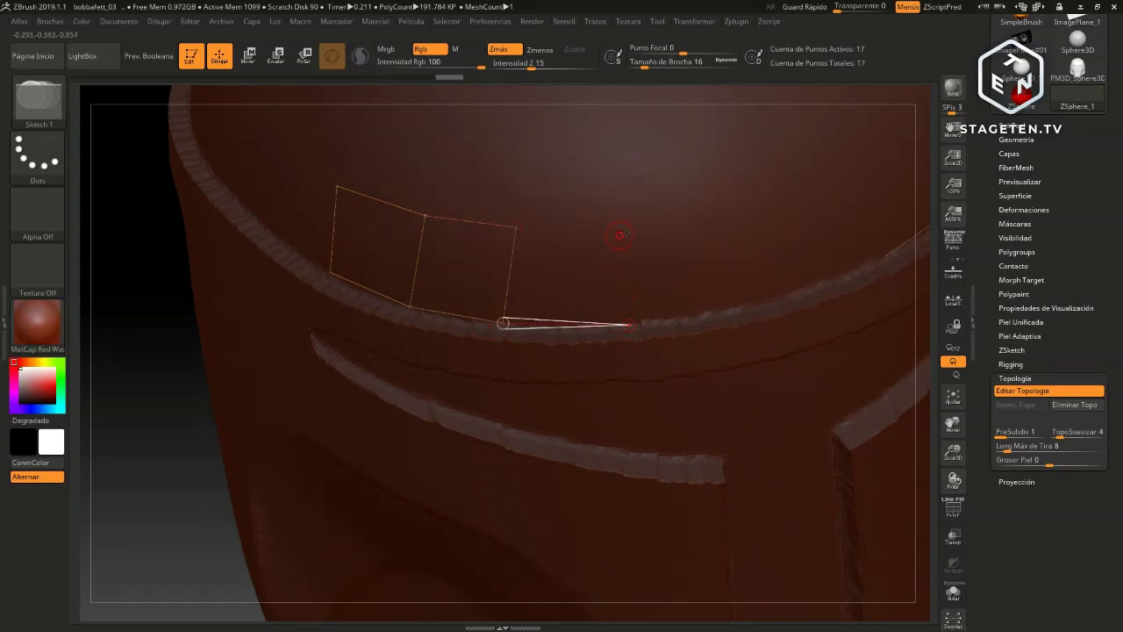
click(637, 230)
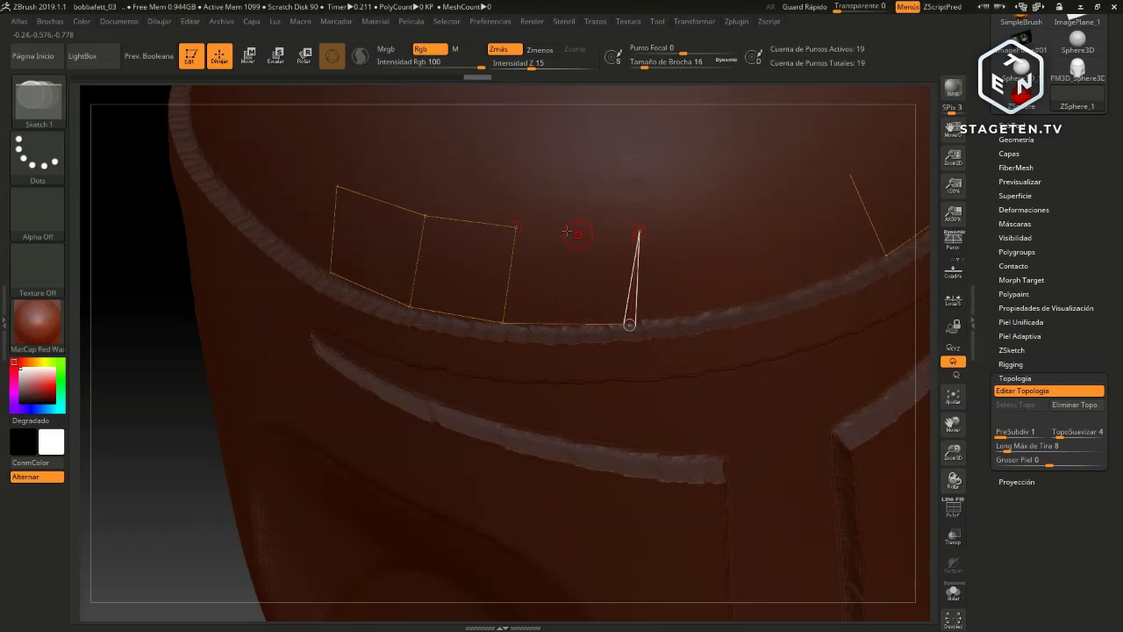
click(515, 227)
mouse_move(171, 487)
mouse_down()
mouse_move(139, 484)
mouse_move(150, 501)
mouse_up()
mouse_move(248, 462)
mouse_down()
mouse_move(235, 472)
mouse_move(255, 461)
mouse_up()
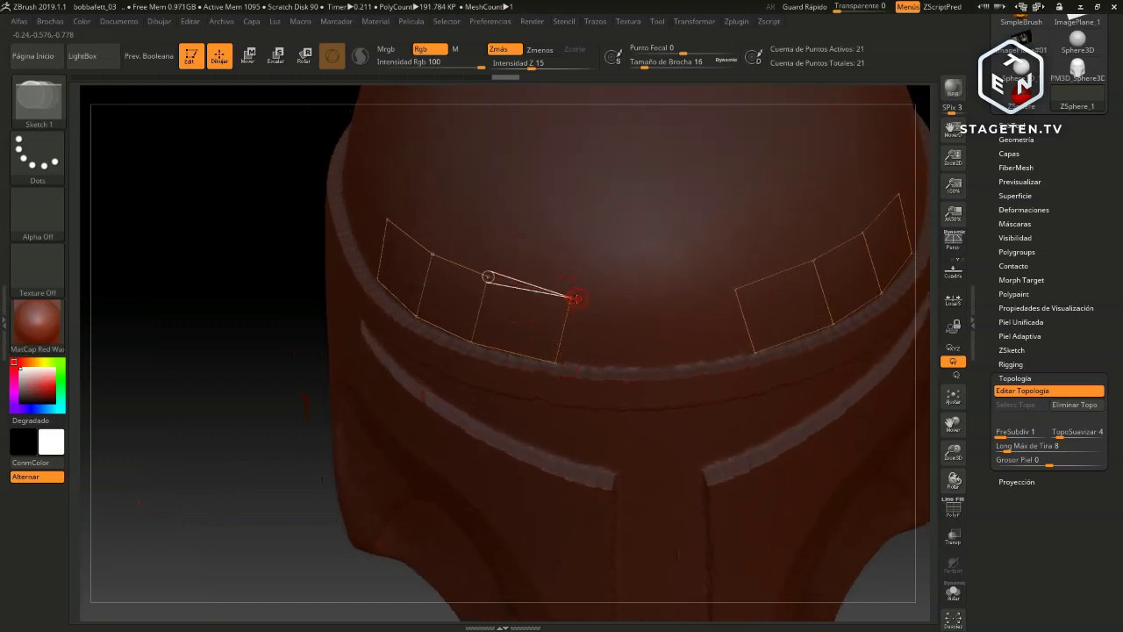
In Move mode, drag two strip corner vertices into alignment, then return to Draw
click(249, 55)
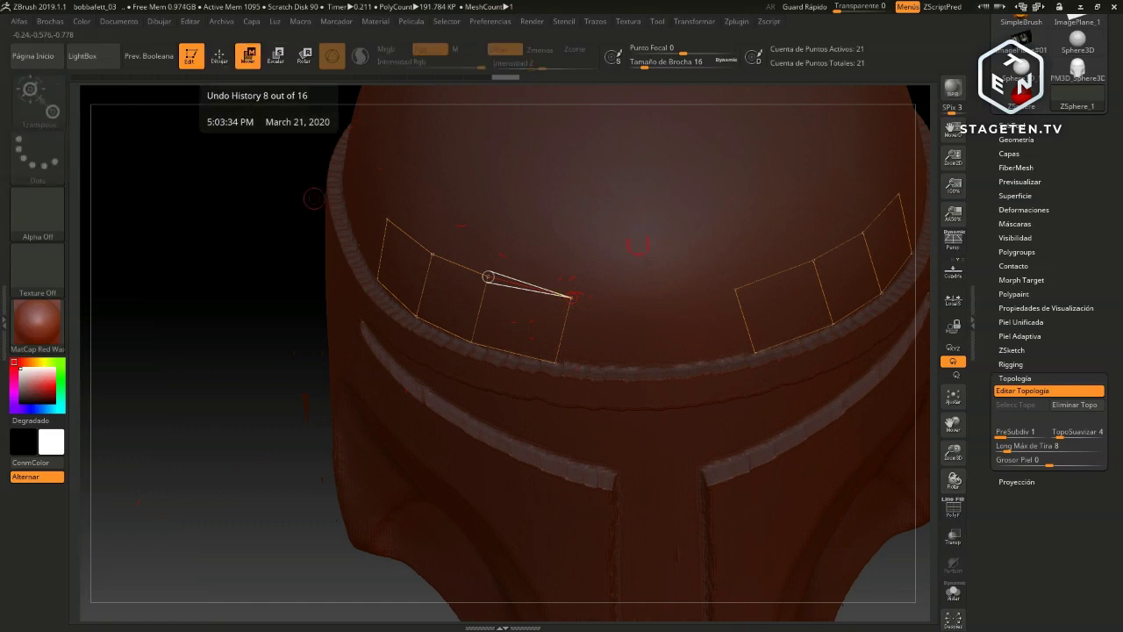
mouse_move(571, 297)
mouse_down()
mouse_move(562, 296)
mouse_move(556, 362)
mouse_up()
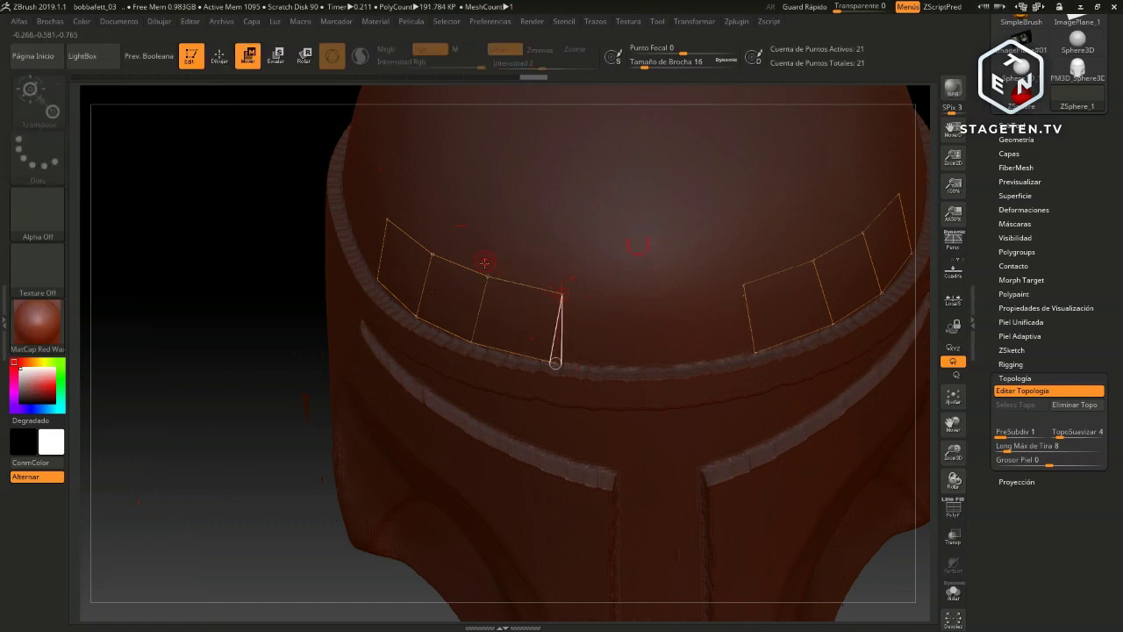
click(484, 277)
drag(484, 275, 433, 254)
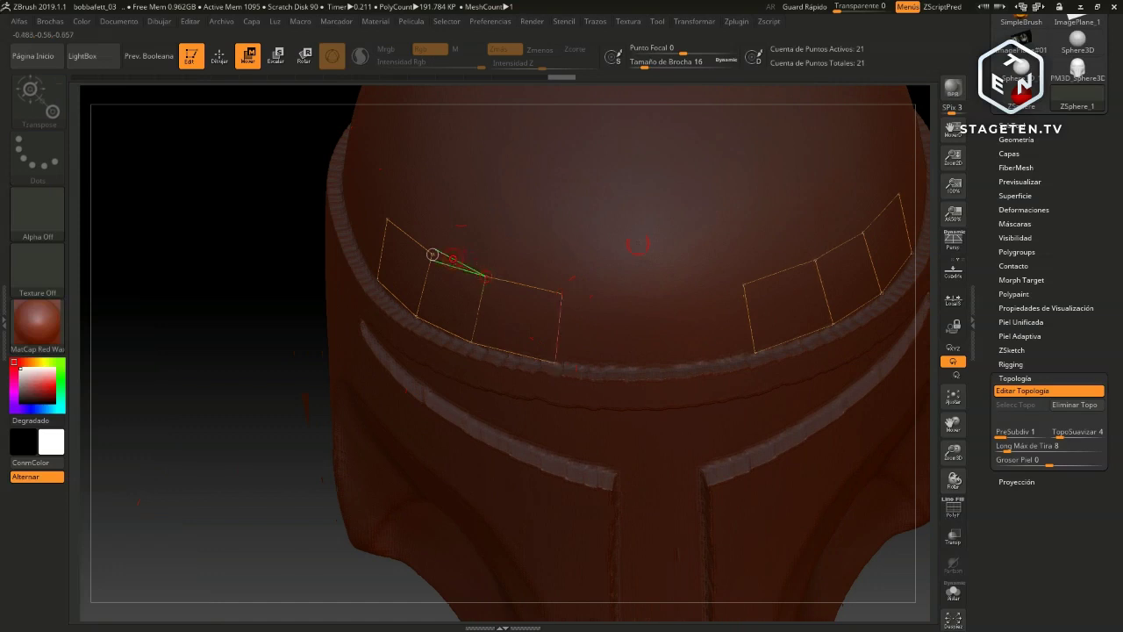
click(220, 57)
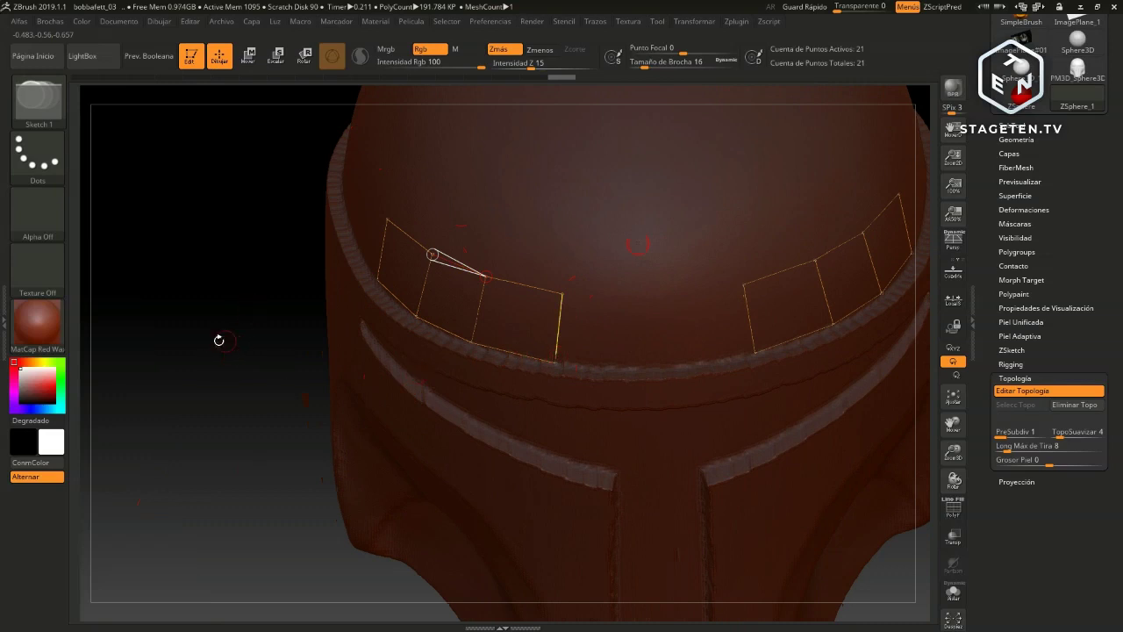
drag(206, 338, 209, 341)
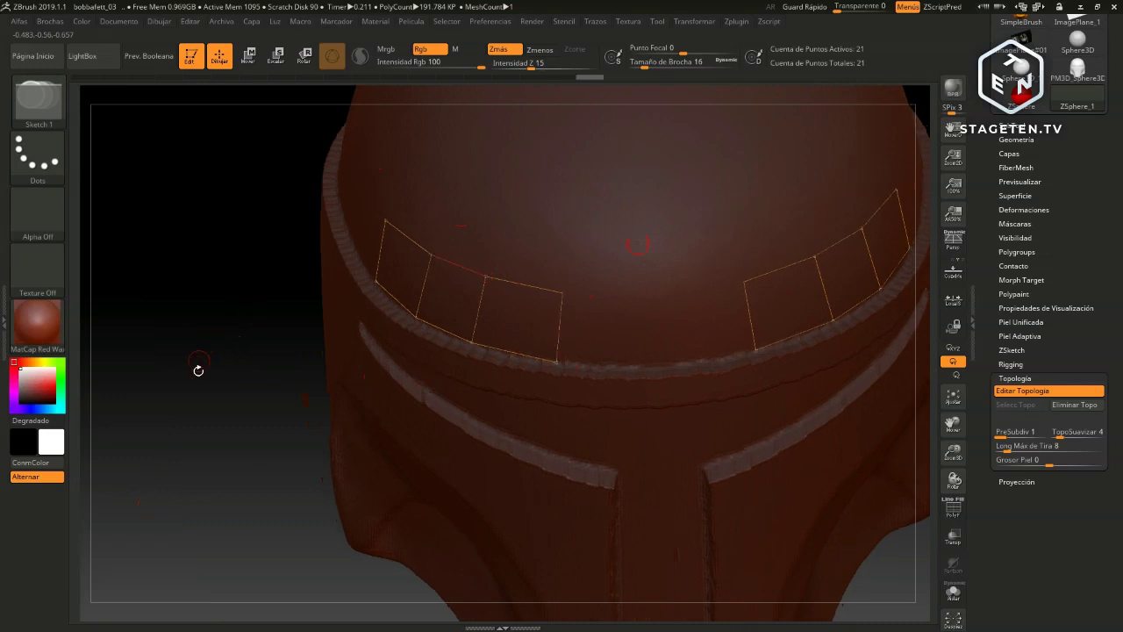
mouse_move(239, 386)
mouse_down()
mouse_move(238, 398)
mouse_move(206, 340)
mouse_up()
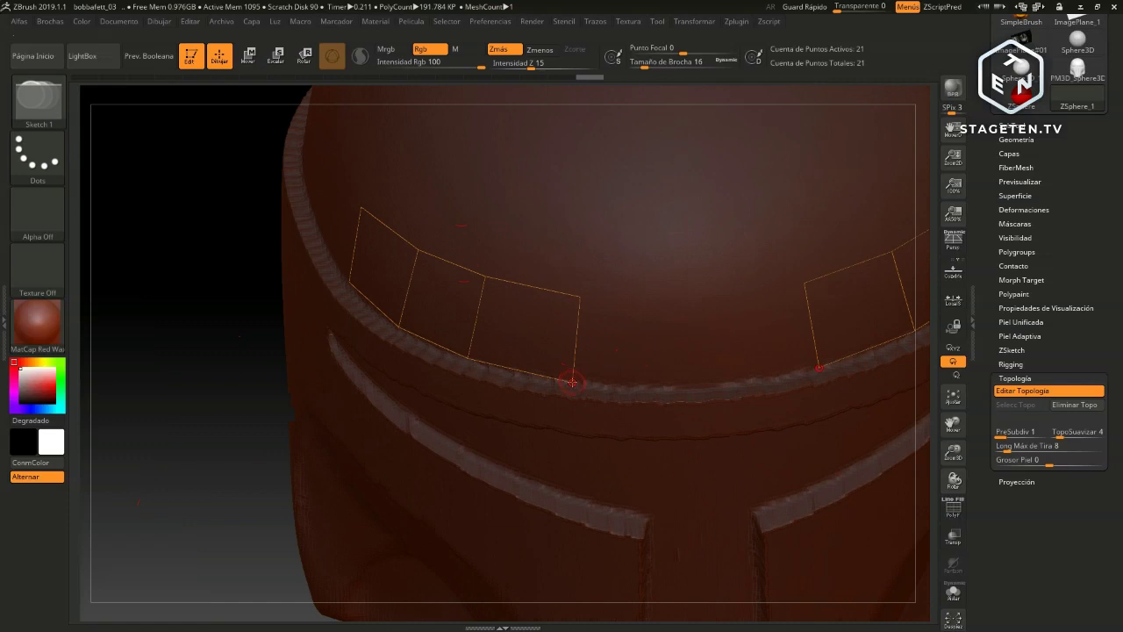
Add a narrow quad at the front brow bridging the left and right quad rows
click(572, 381)
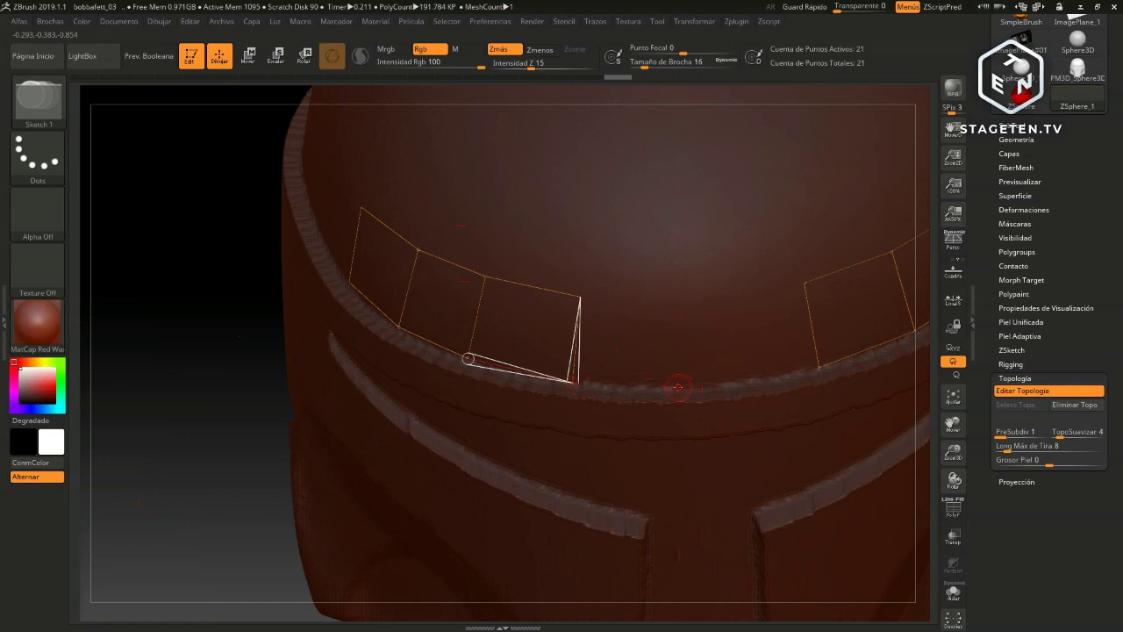
click(678, 387)
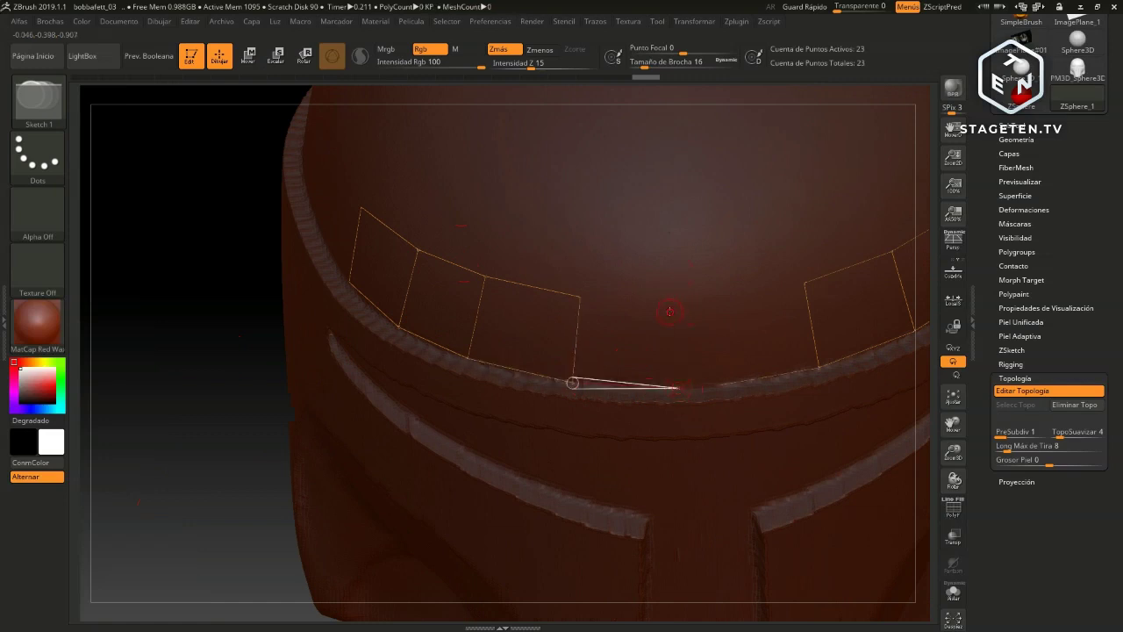
click(666, 302)
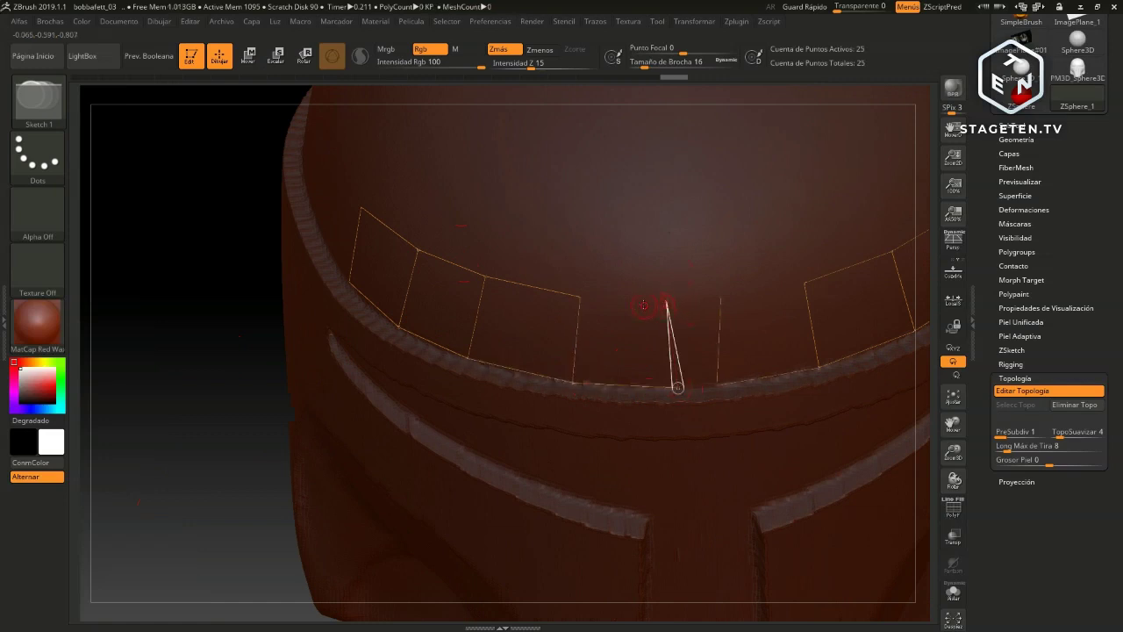
click(678, 388)
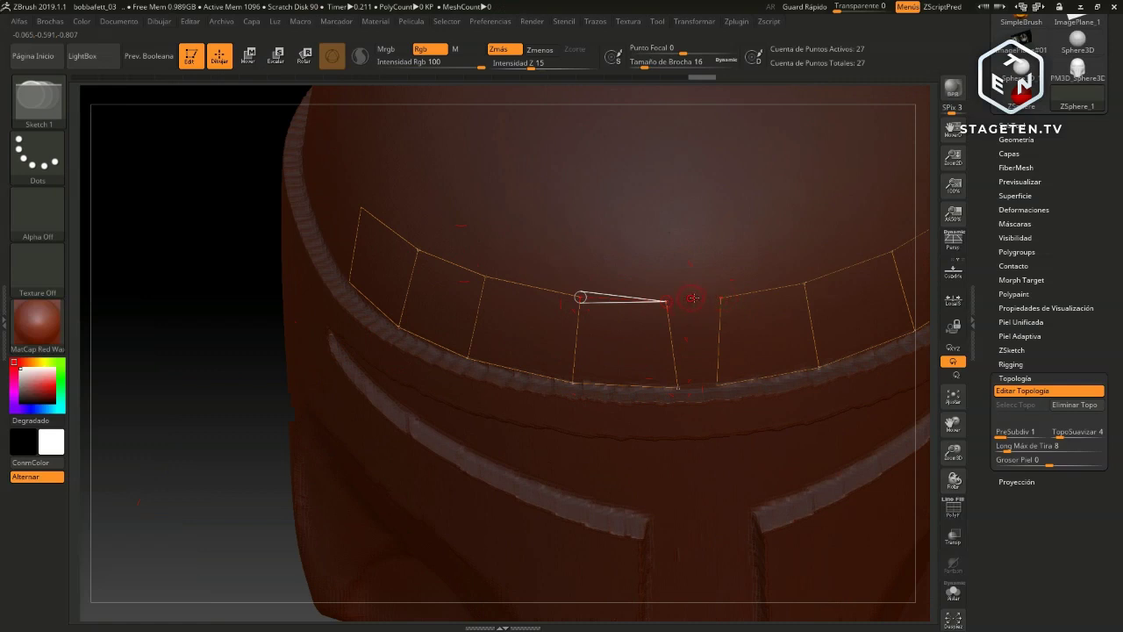
click(667, 301)
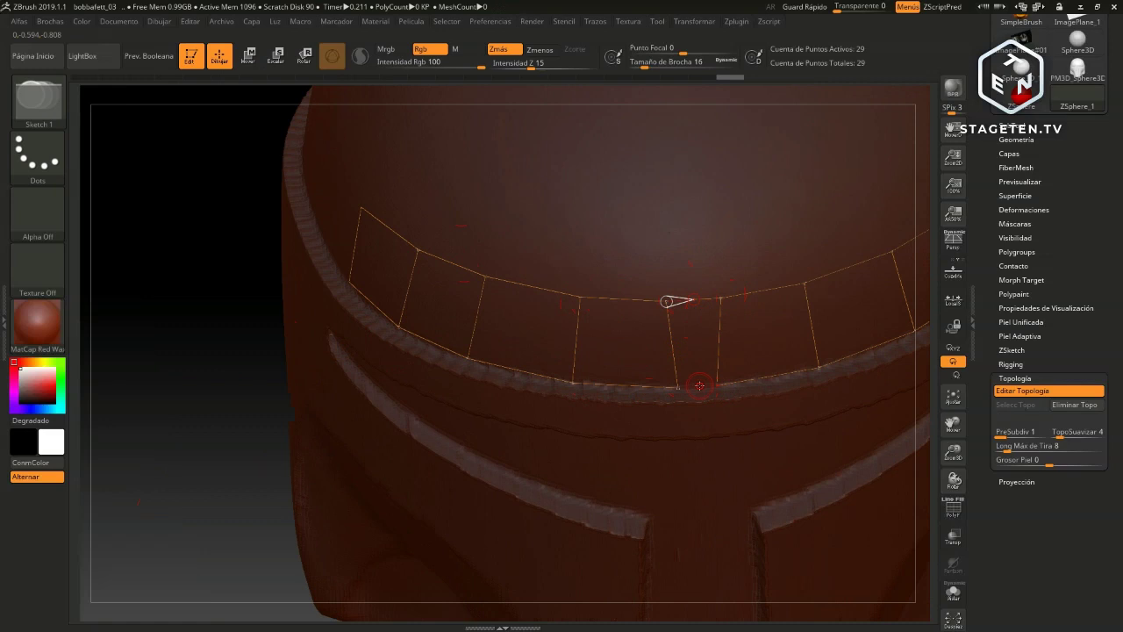
click(699, 385)
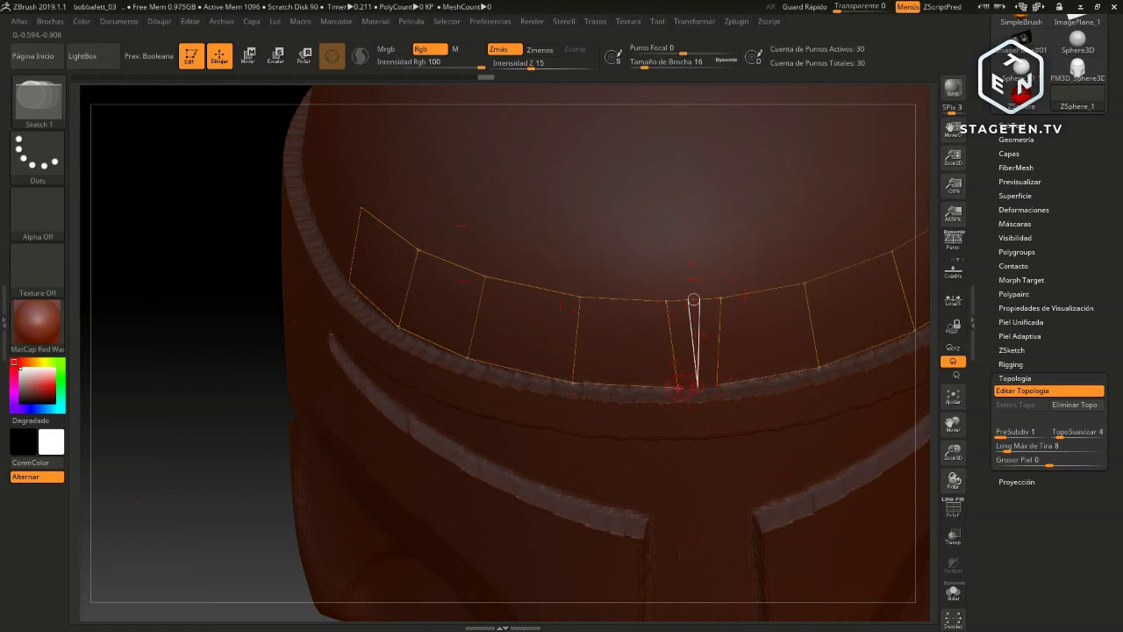
click(695, 386)
mouse_move(213, 409)
mouse_down()
mouse_move(232, 384)
mouse_move(465, 394)
mouse_up()
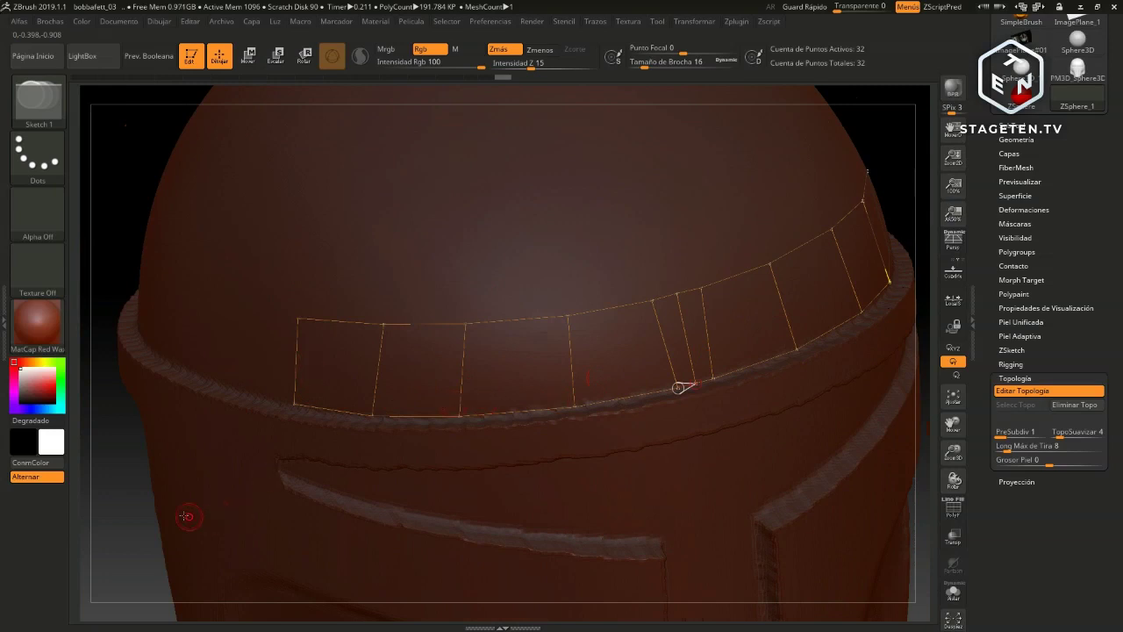
Turn the helmet to the strip's end and undo a mistaken edge from its corner vertex
drag(135, 520, 343, 455)
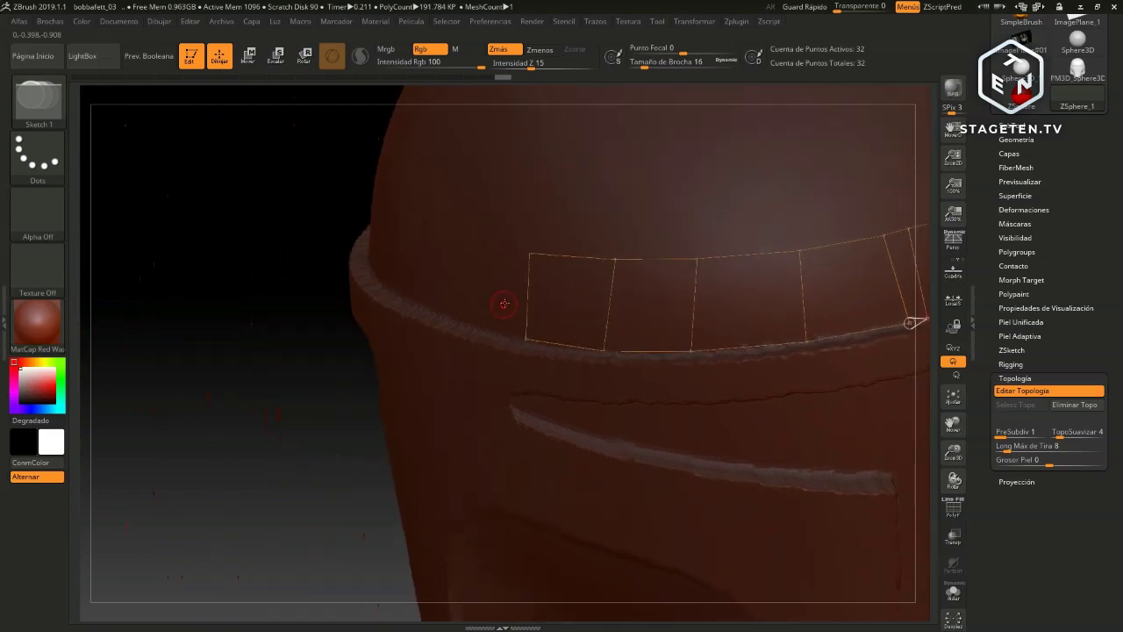
drag(263, 439, 219, 443)
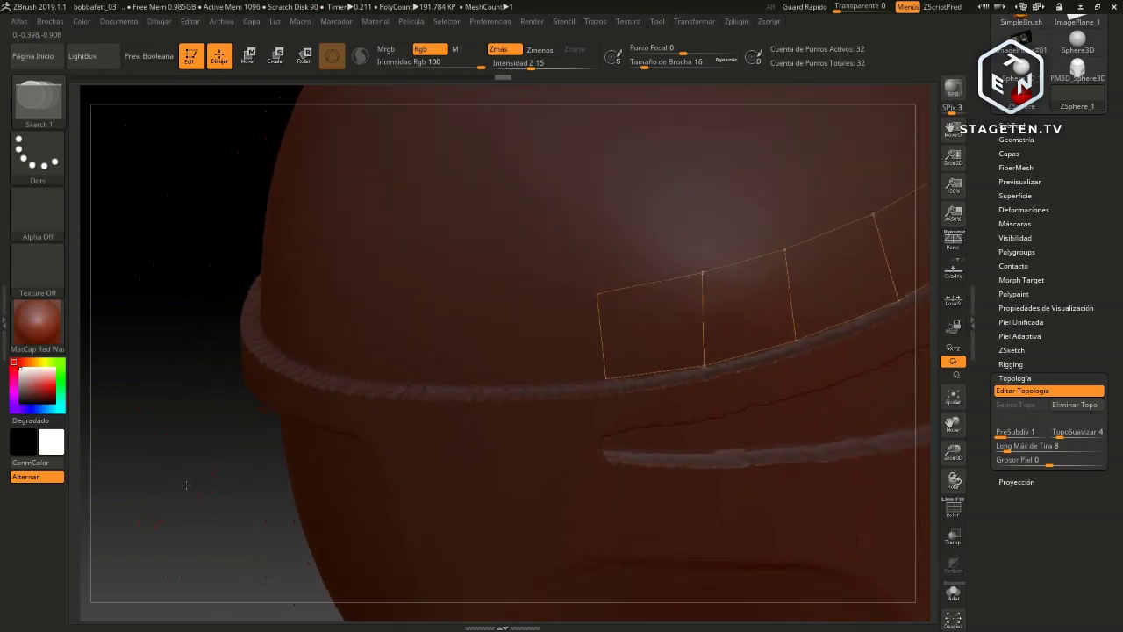
mouse_move(186, 484)
mouse_down()
mouse_move(188, 447)
mouse_move(164, 471)
mouse_up()
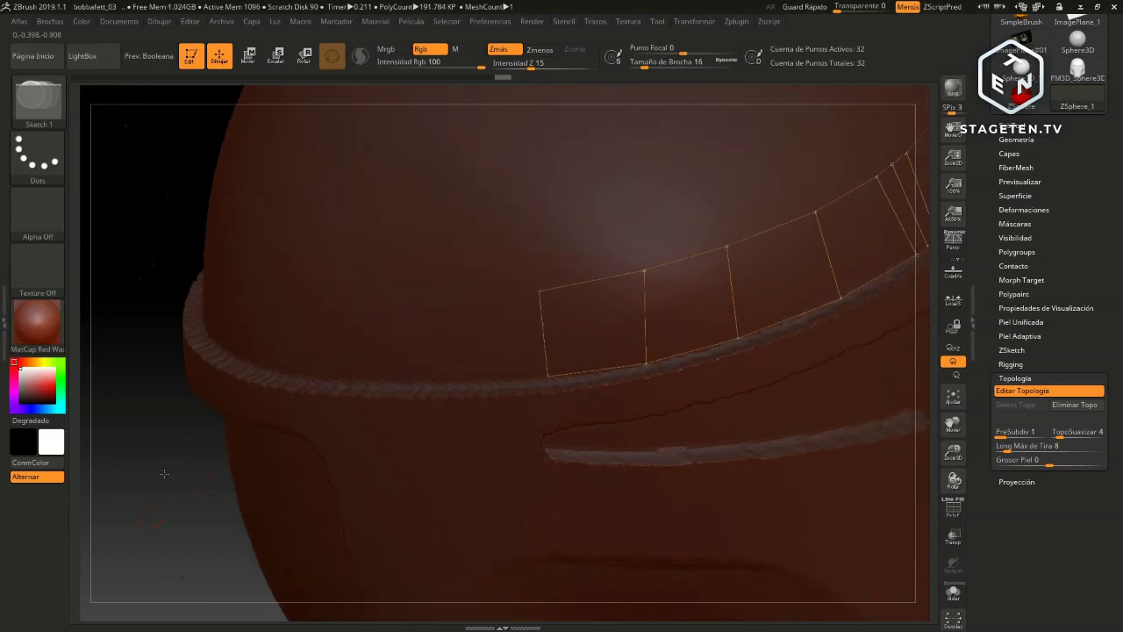
click(917, 244)
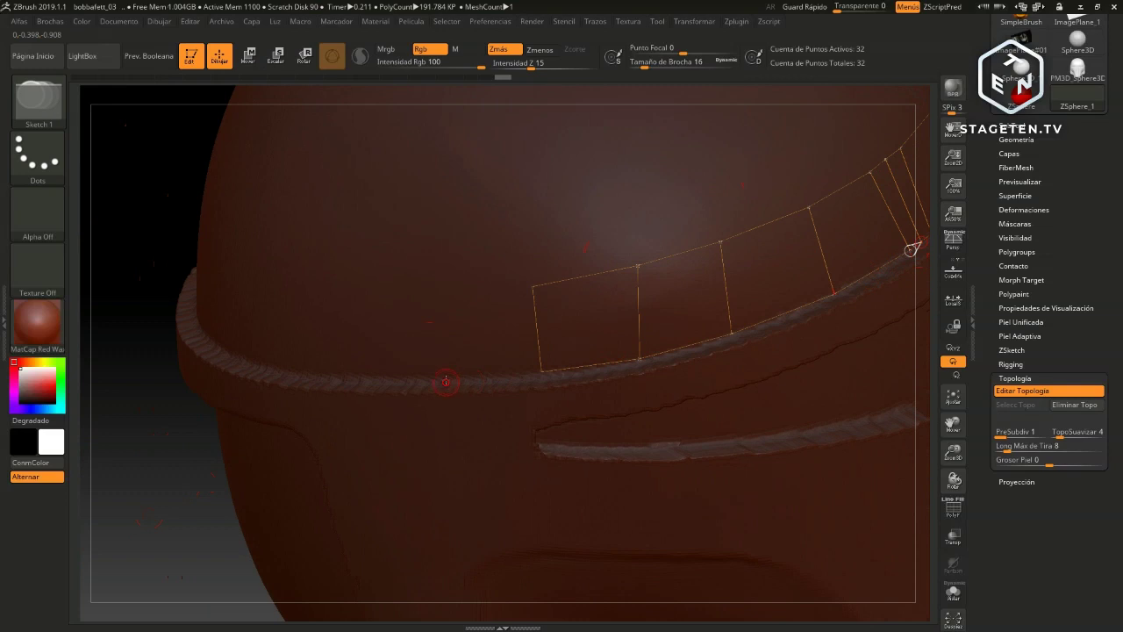
click(920, 242)
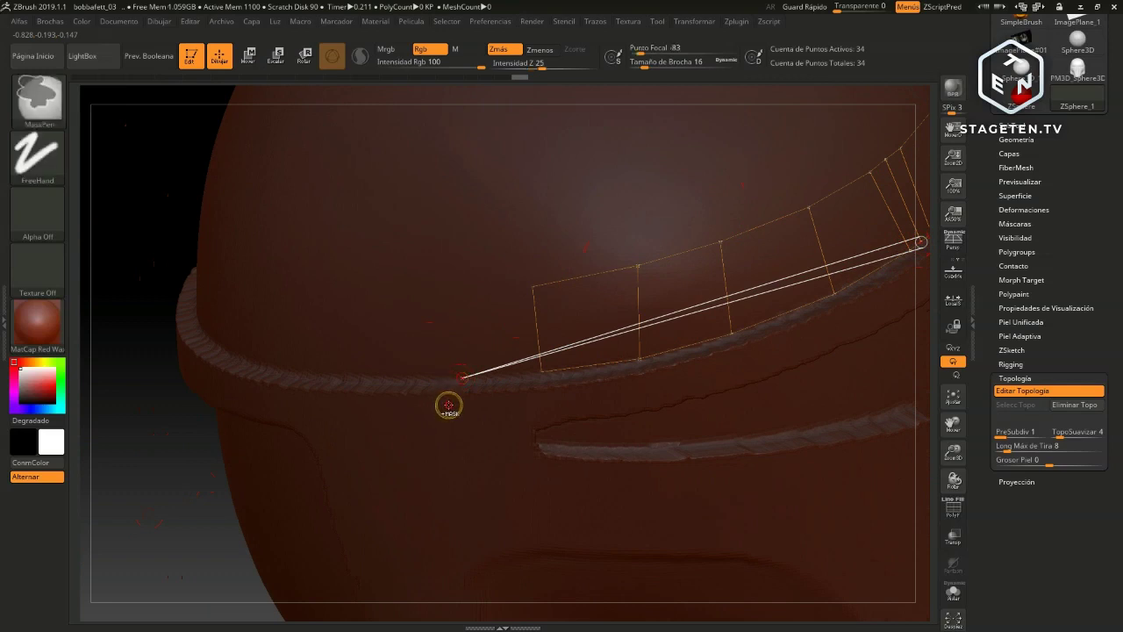
key(ctrl+z)
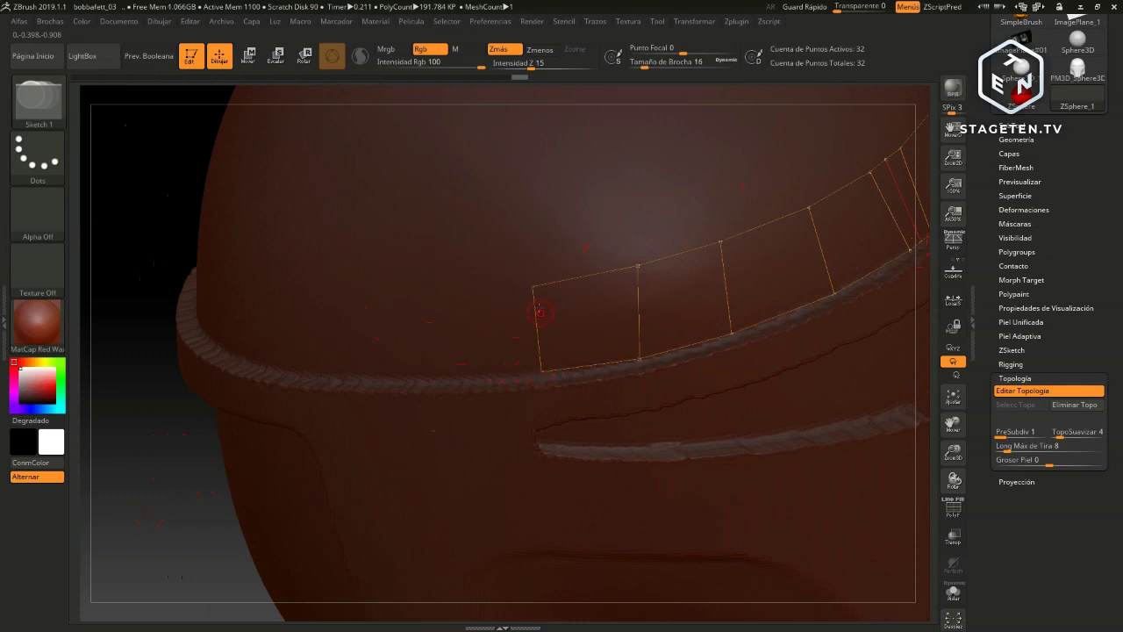
Add two quads continuing the strip along the brow rim
click(540, 370)
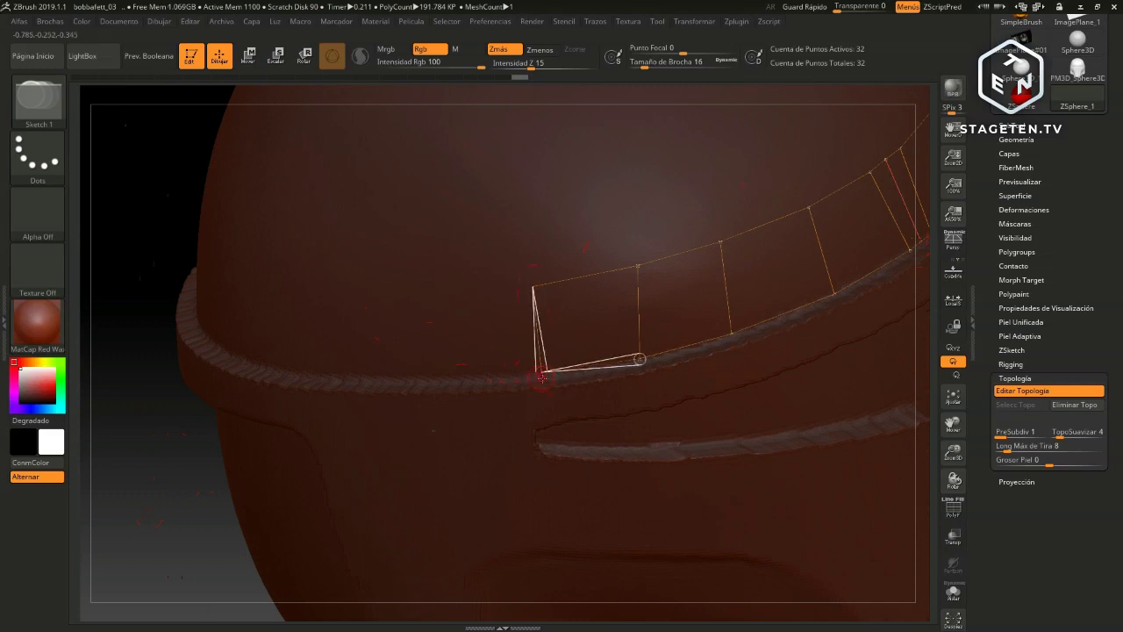
click(434, 379)
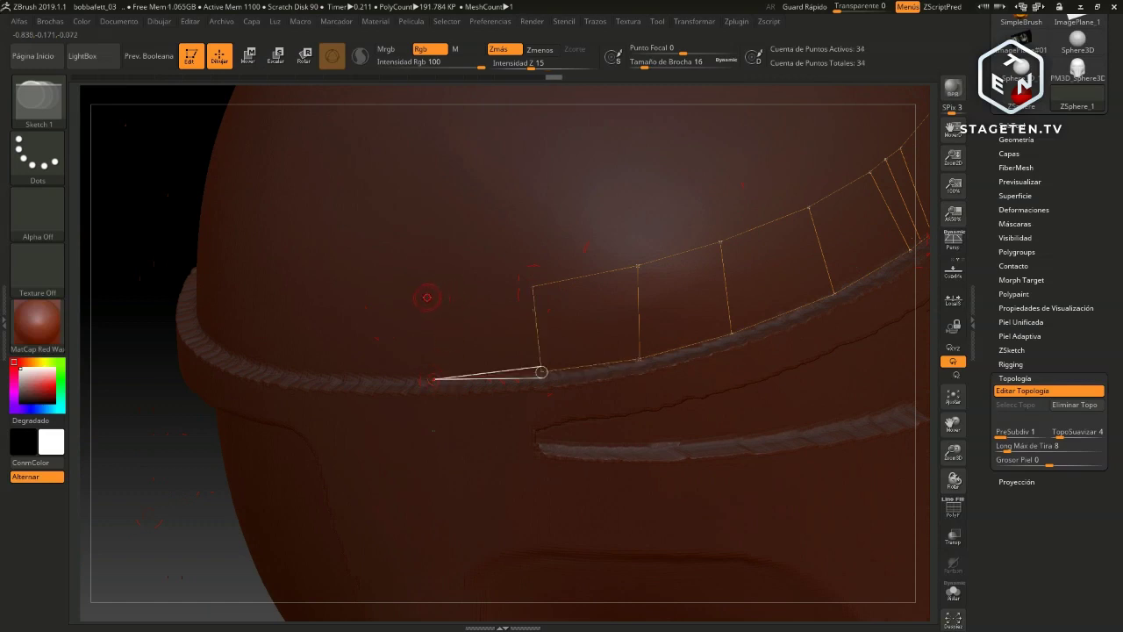
click(426, 297)
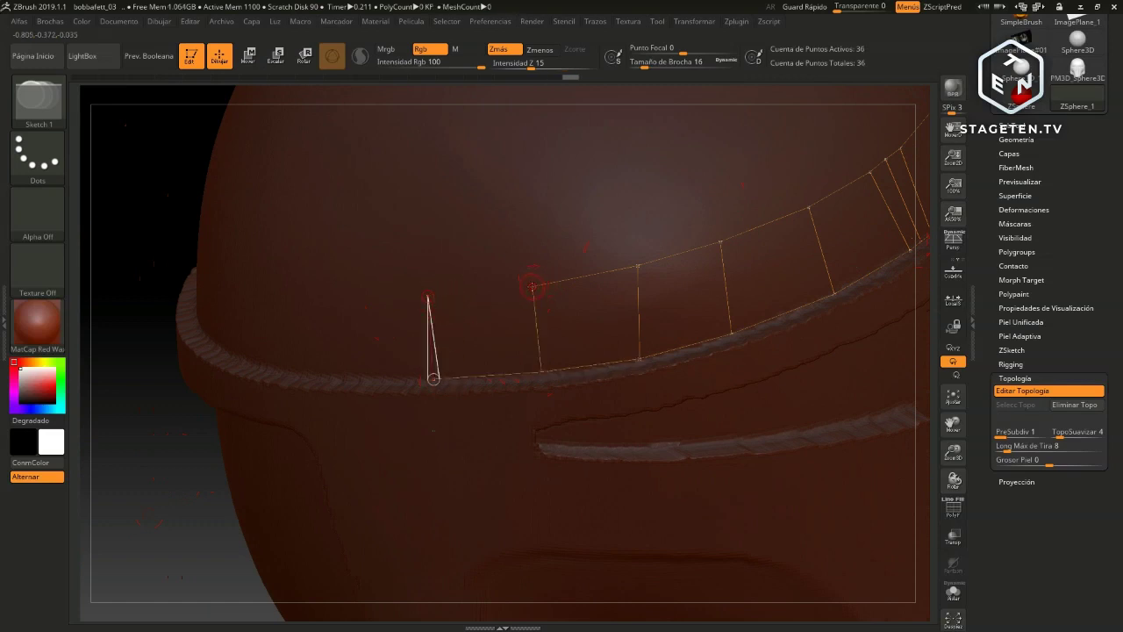
click(532, 286)
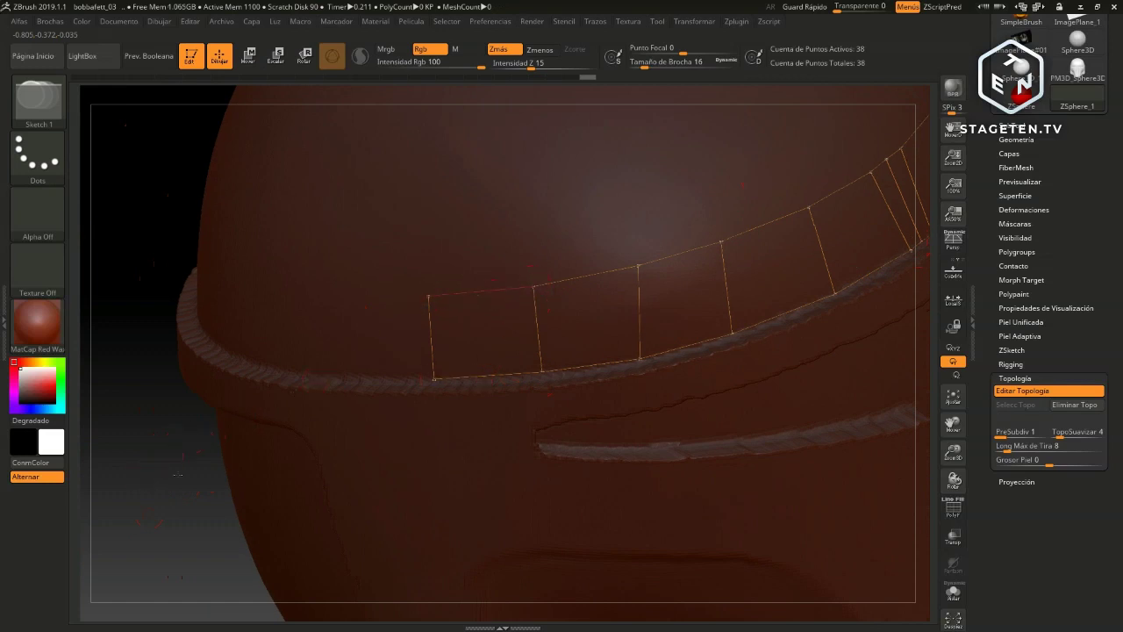
drag(188, 363, 463, 290)
click(463, 289)
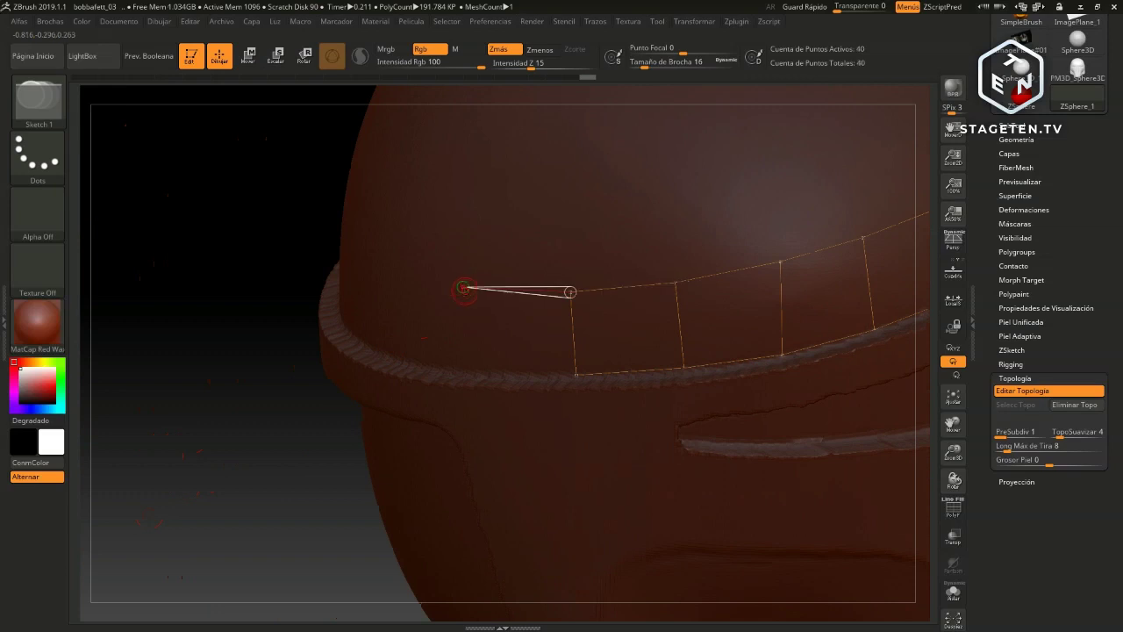
click(461, 368)
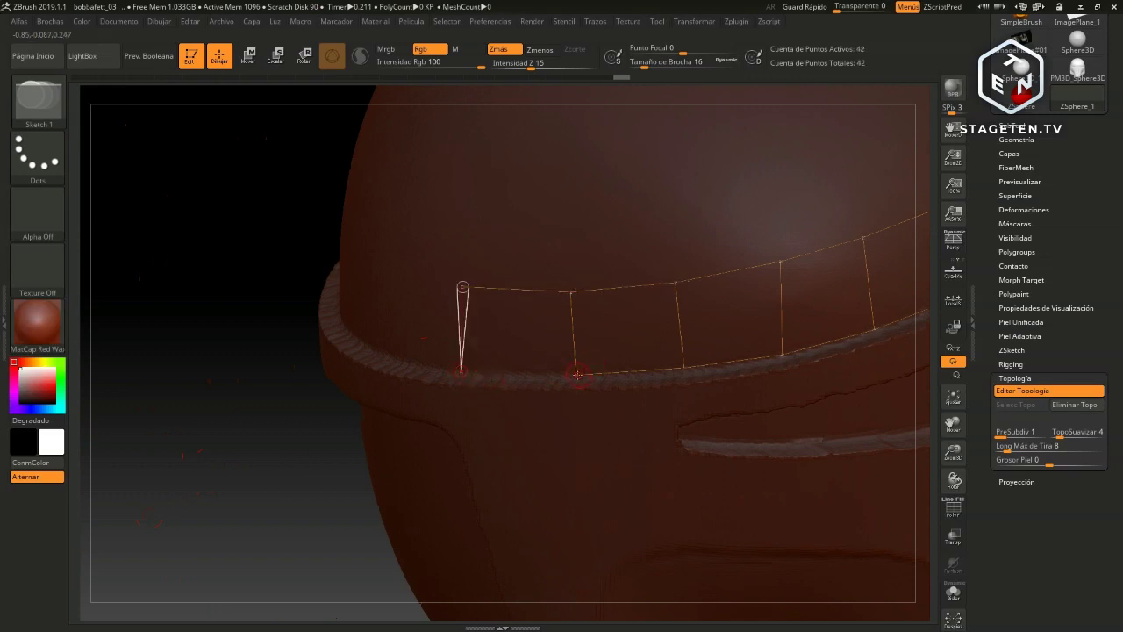
click(576, 375)
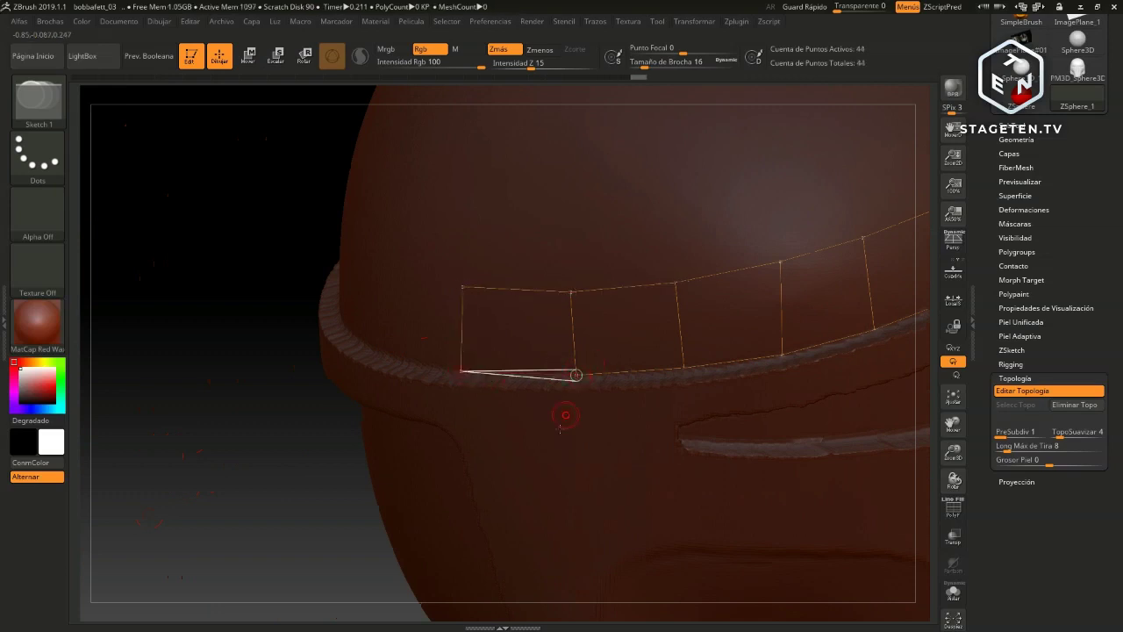
drag(218, 435, 110, 532)
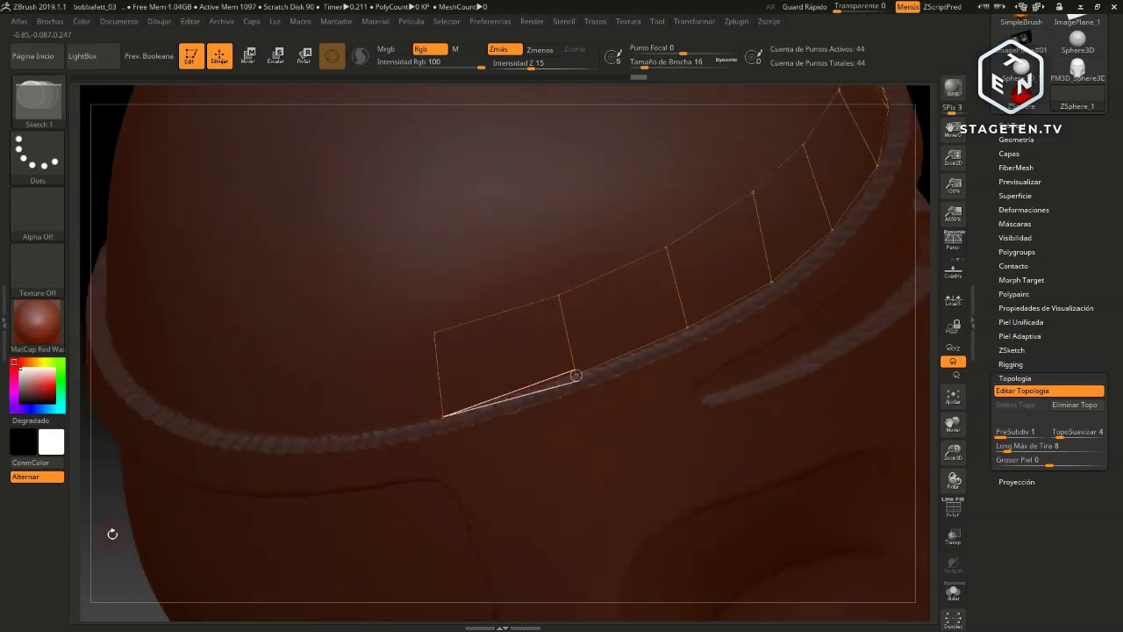
drag(218, 449, 314, 433)
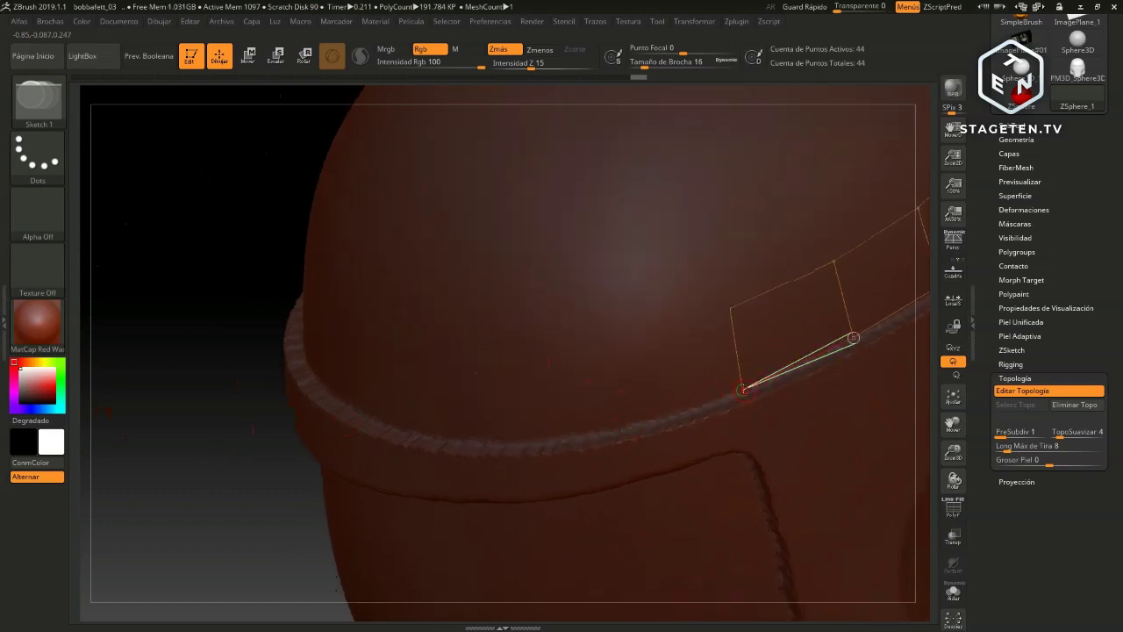
Add further quads around the brow toward the front, bringing the strip to 62 points
click(619, 430)
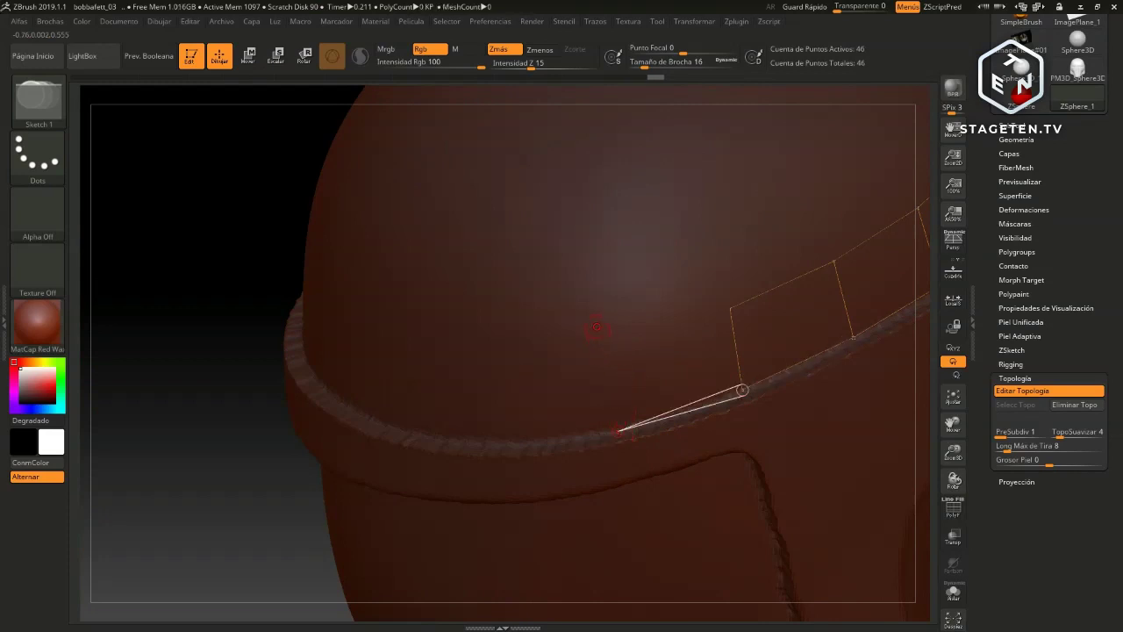
click(730, 308)
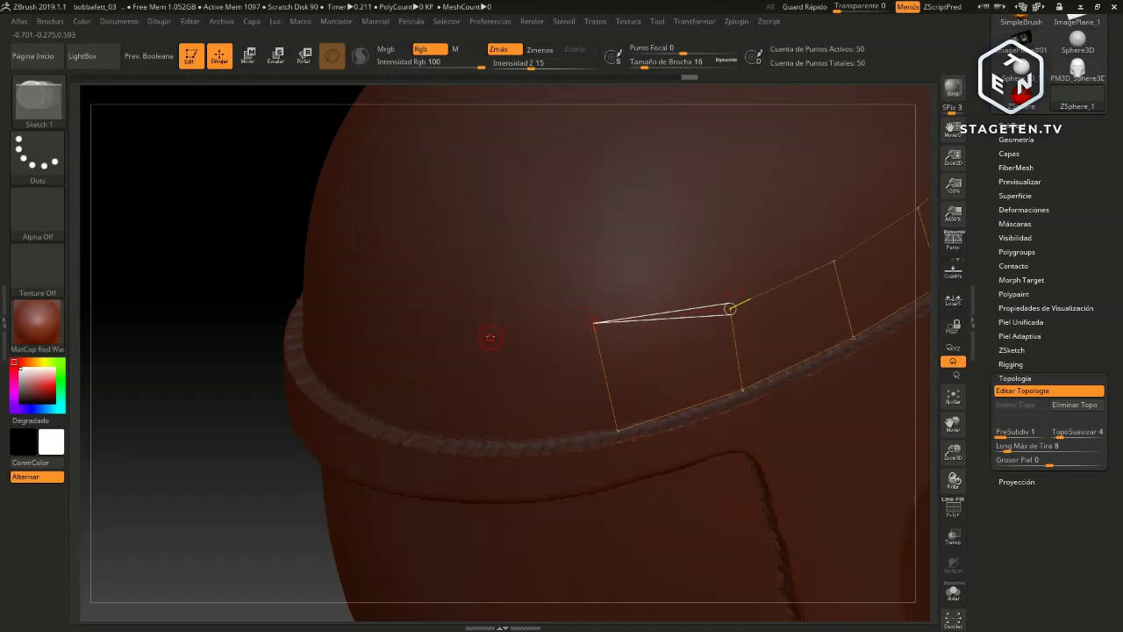
click(472, 336)
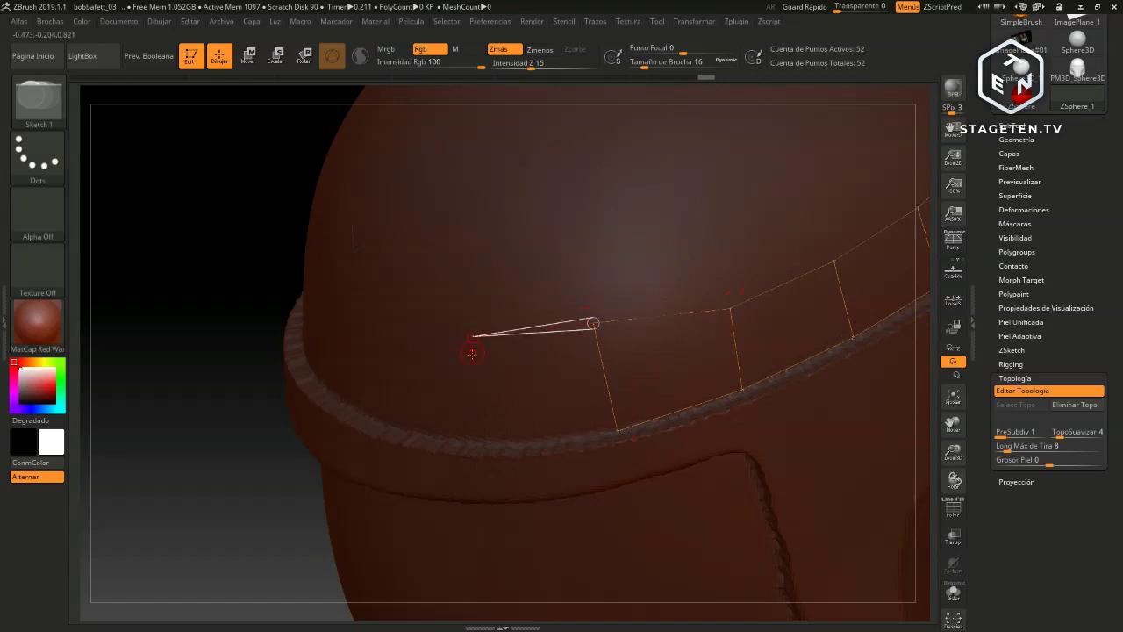
click(481, 444)
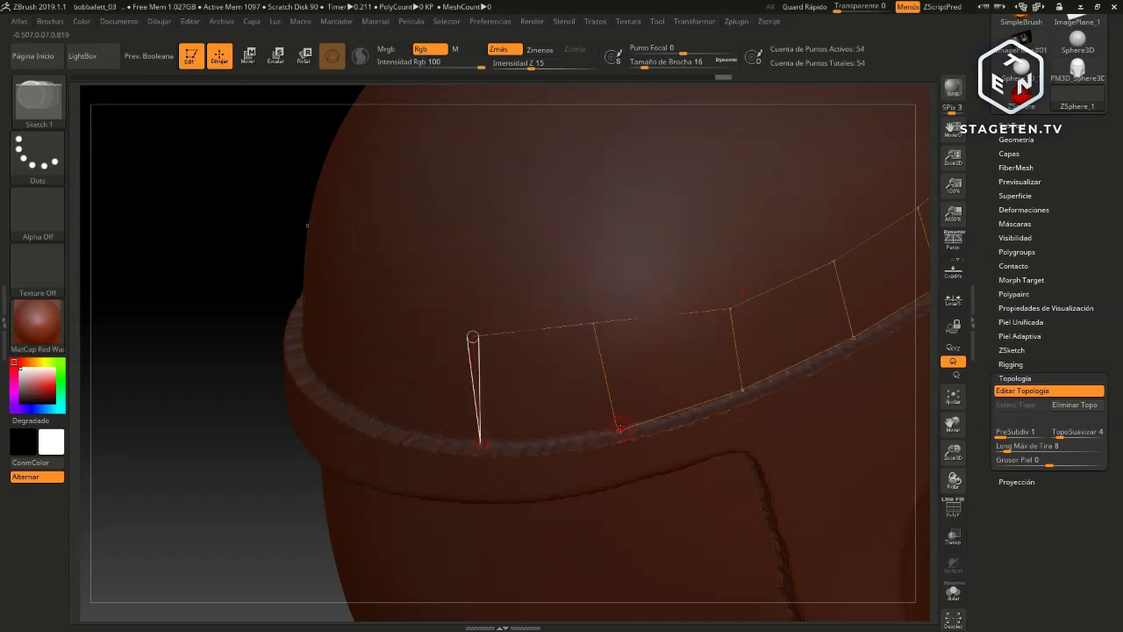
click(618, 431)
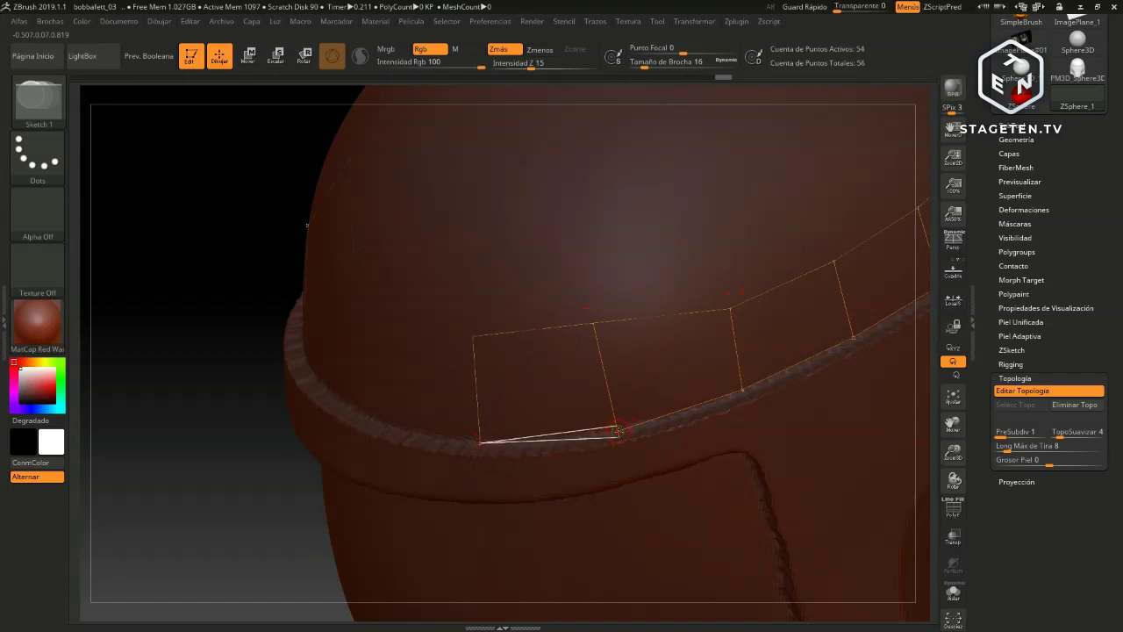
click(364, 413)
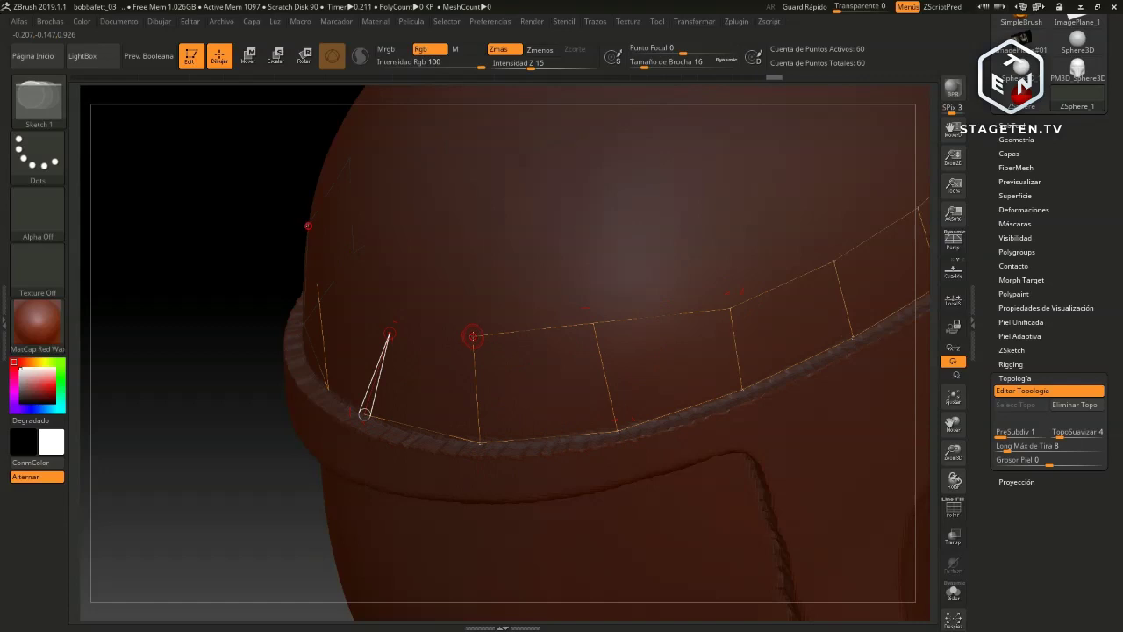
click(470, 337)
drag(208, 471, 288, 457)
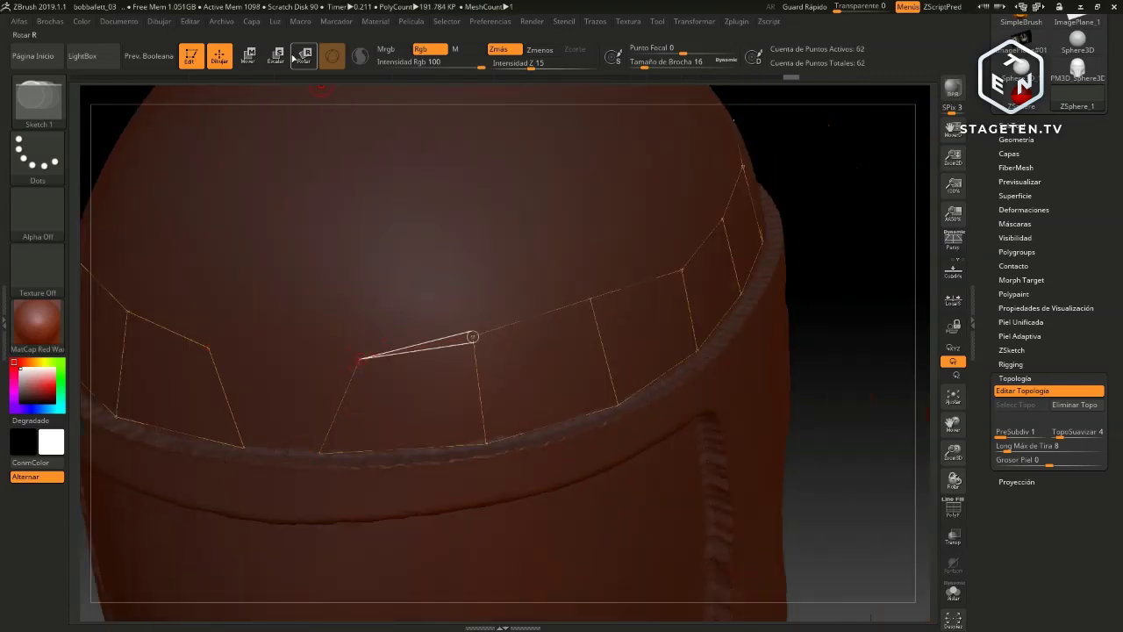
Switch to Move with W and shift the new quad's upper and lower corners into line
key(w)
drag(360, 358, 321, 355)
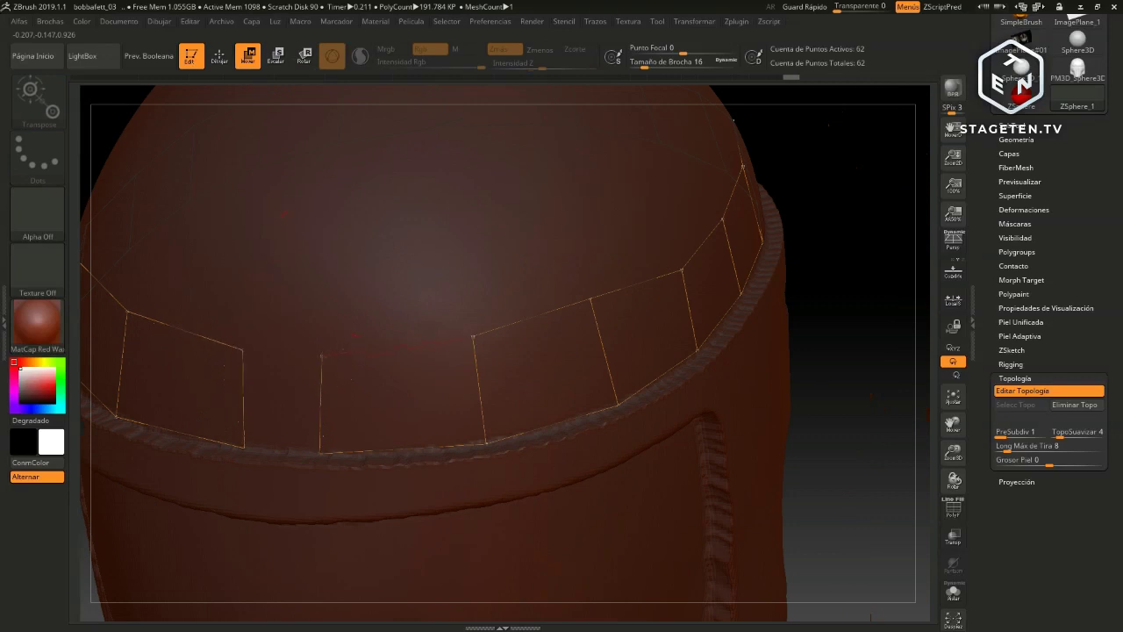
click(321, 356)
drag(318, 455, 342, 453)
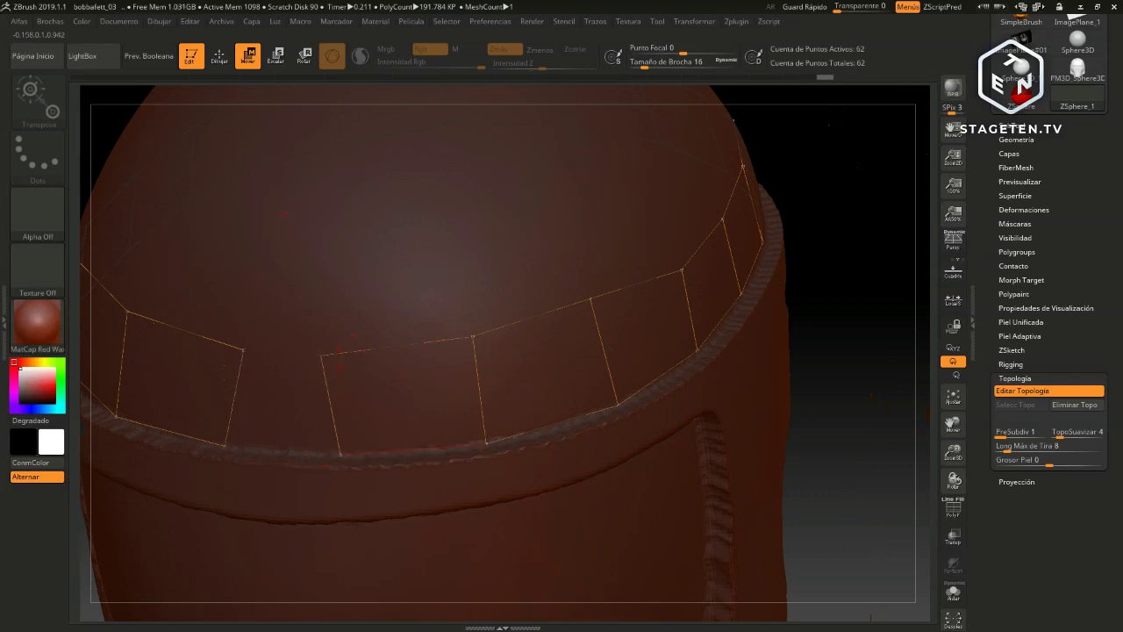
drag(323, 354, 347, 354)
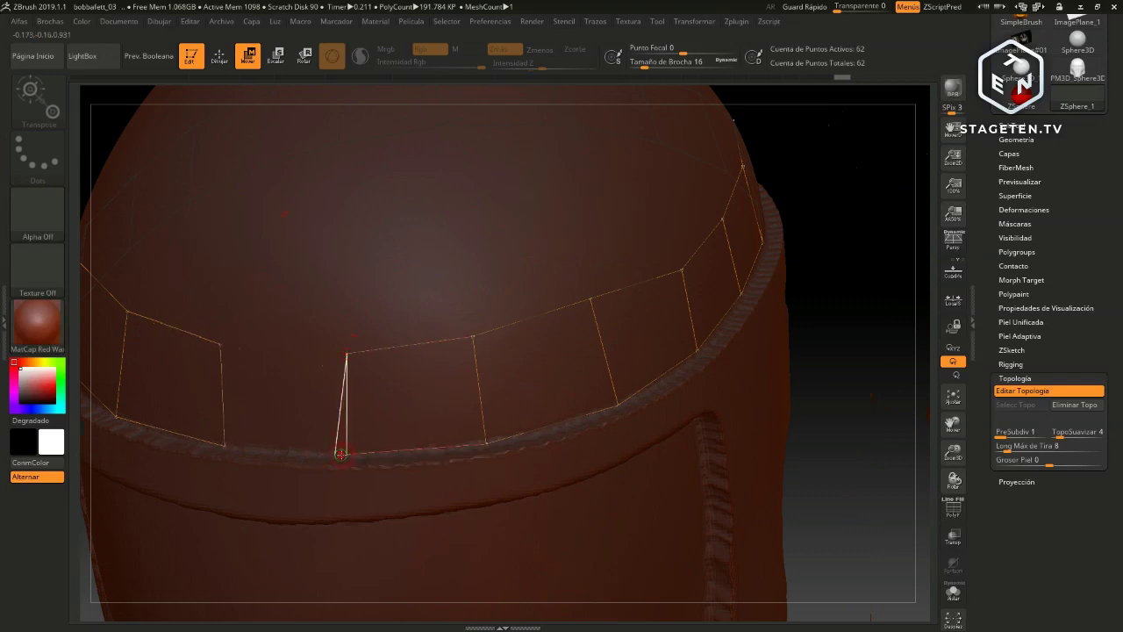
drag(342, 454, 348, 453)
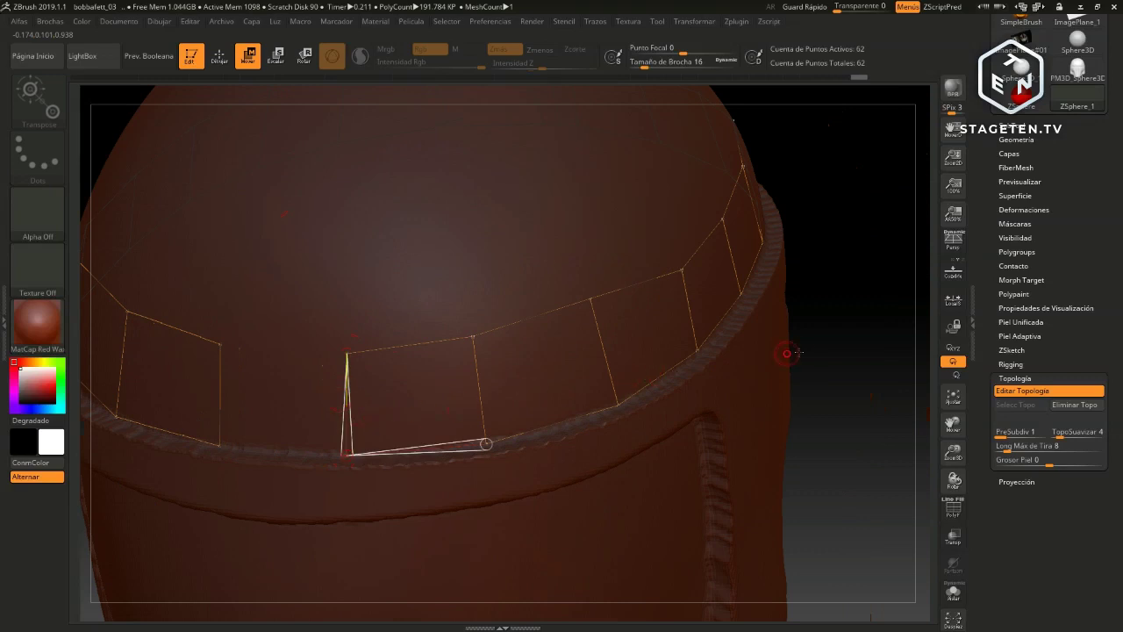
View the helmet from the front and select the right strip's end vertex for adjustment
mouse_move(840, 369)
alt+mouse_down()
mouse_move(820, 371)
mouse_move(827, 338)
alt+mouse_up()
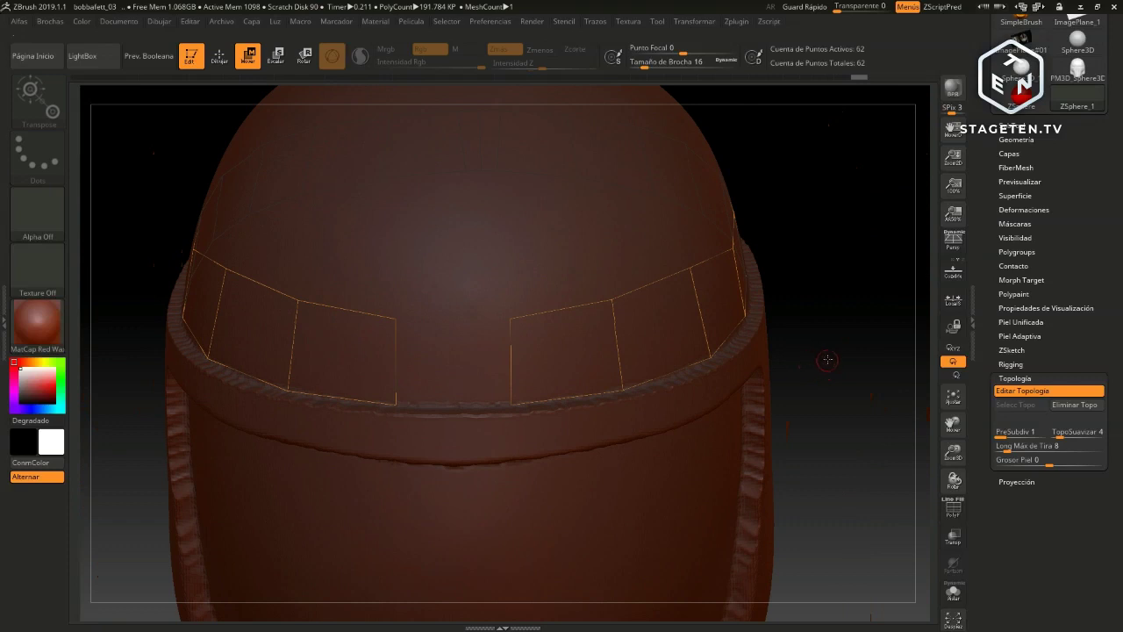
drag(841, 354, 700, 389)
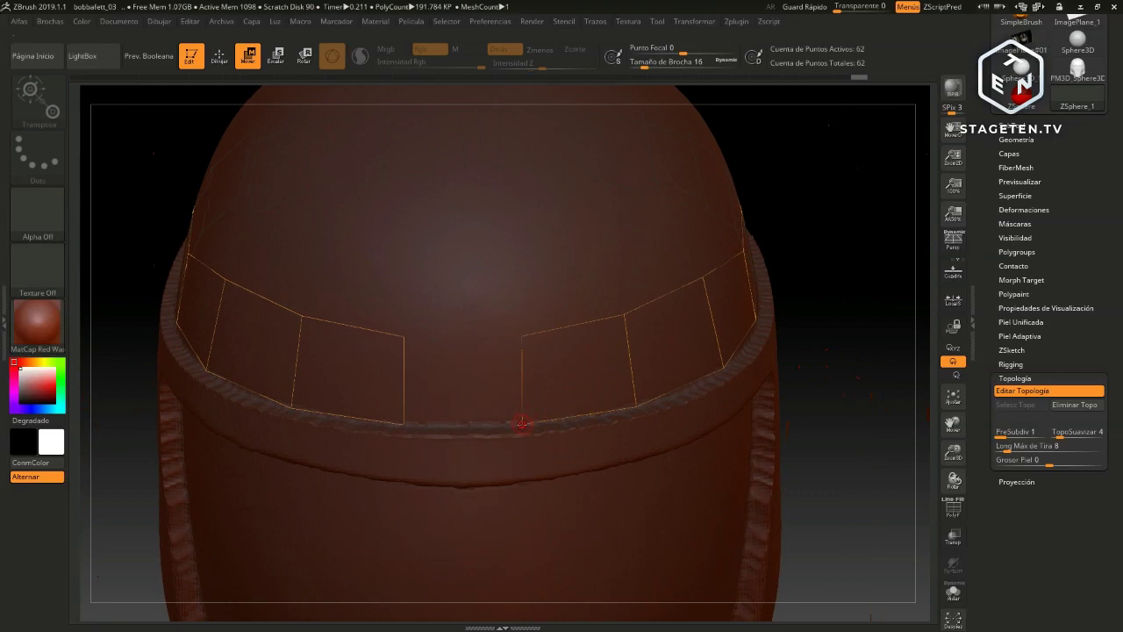
drag(849, 313, 851, 347)
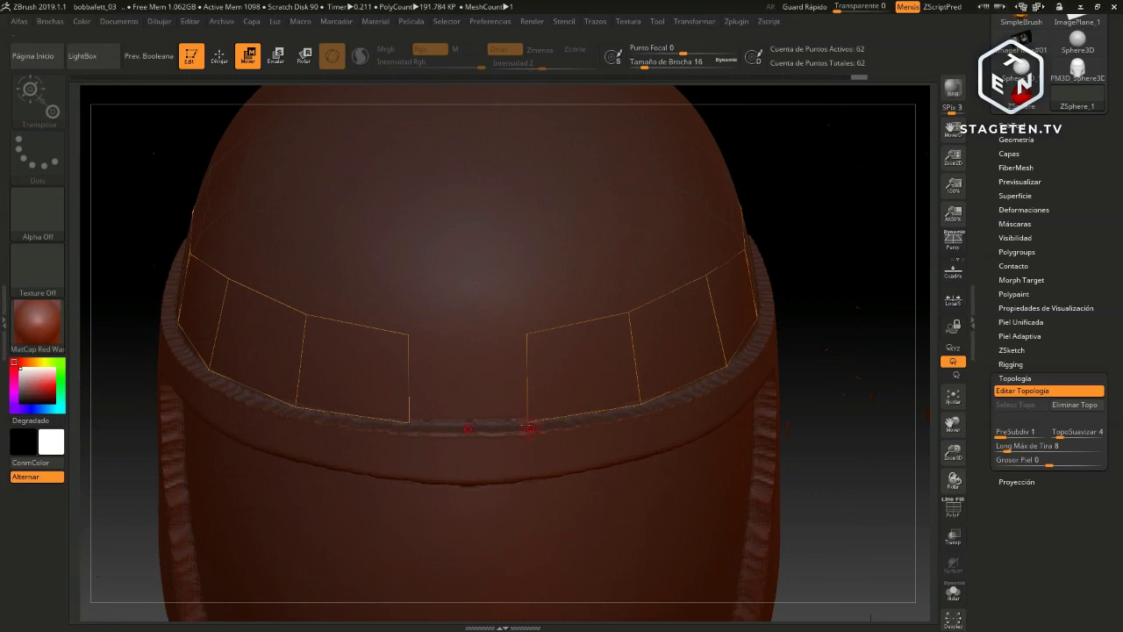
click(528, 421)
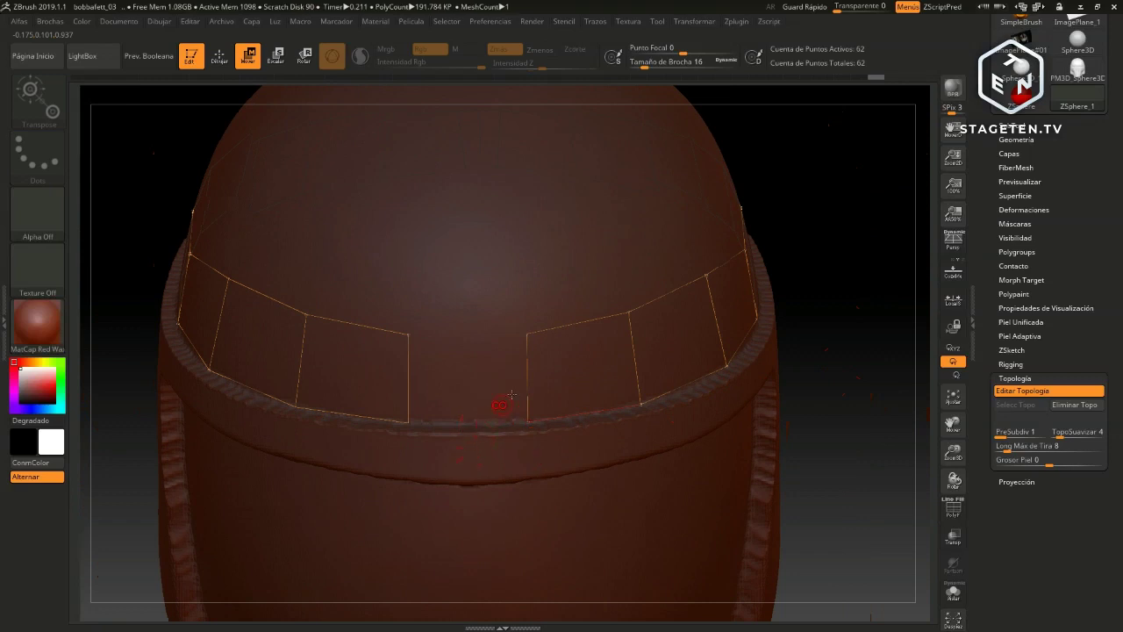
drag(842, 337, 831, 357)
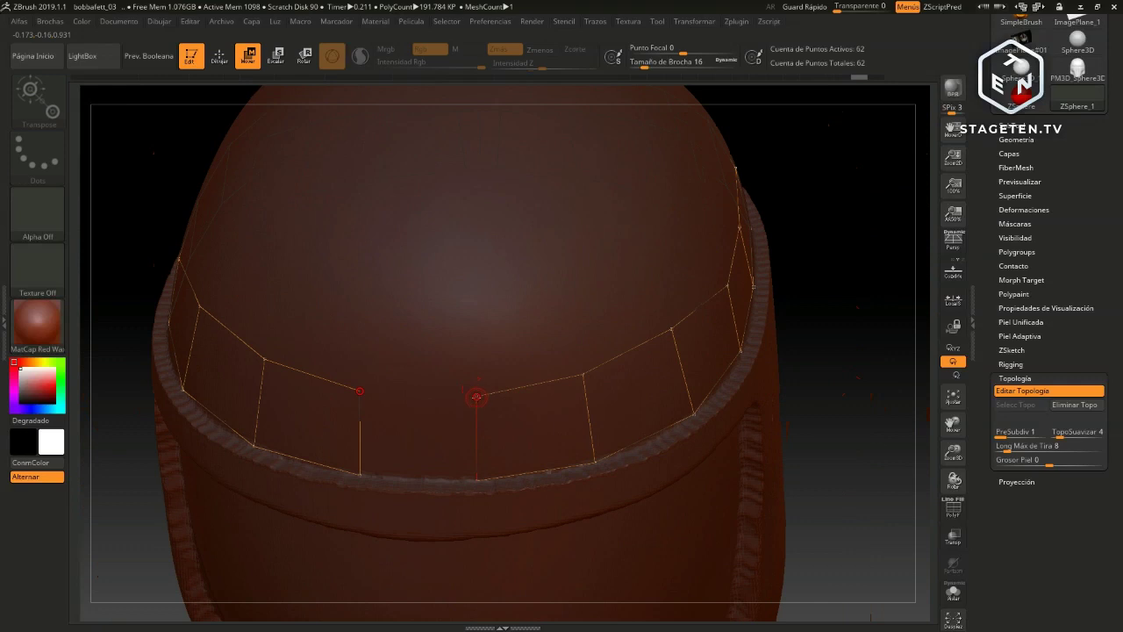
click(476, 397)
click(477, 480)
click(476, 396)
click(475, 397)
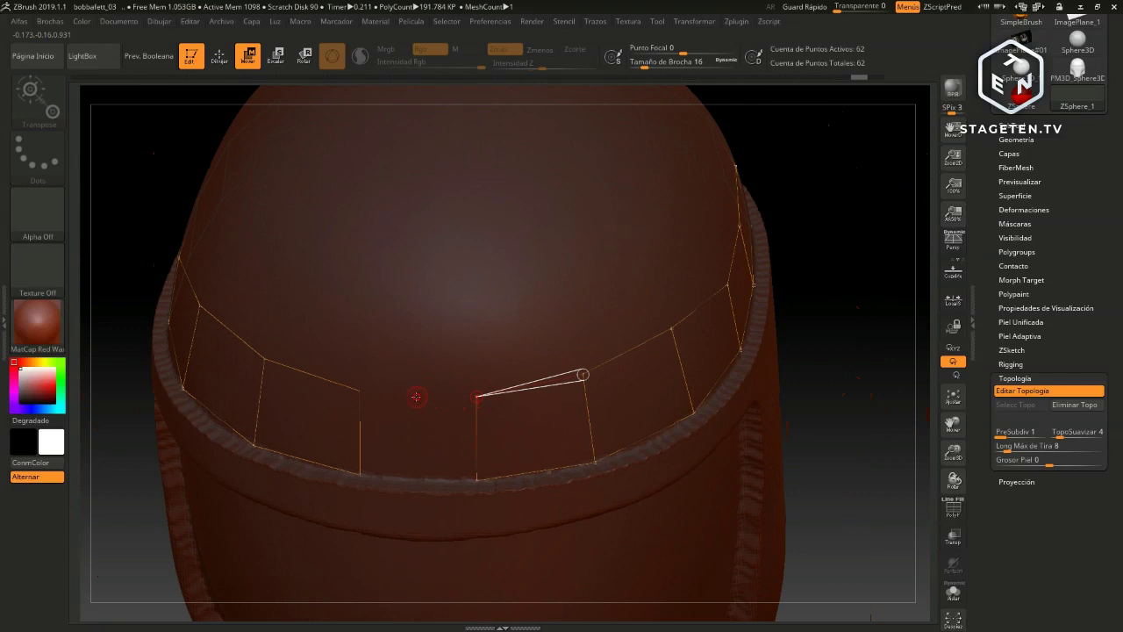
click(476, 396)
drag(825, 355, 823, 355)
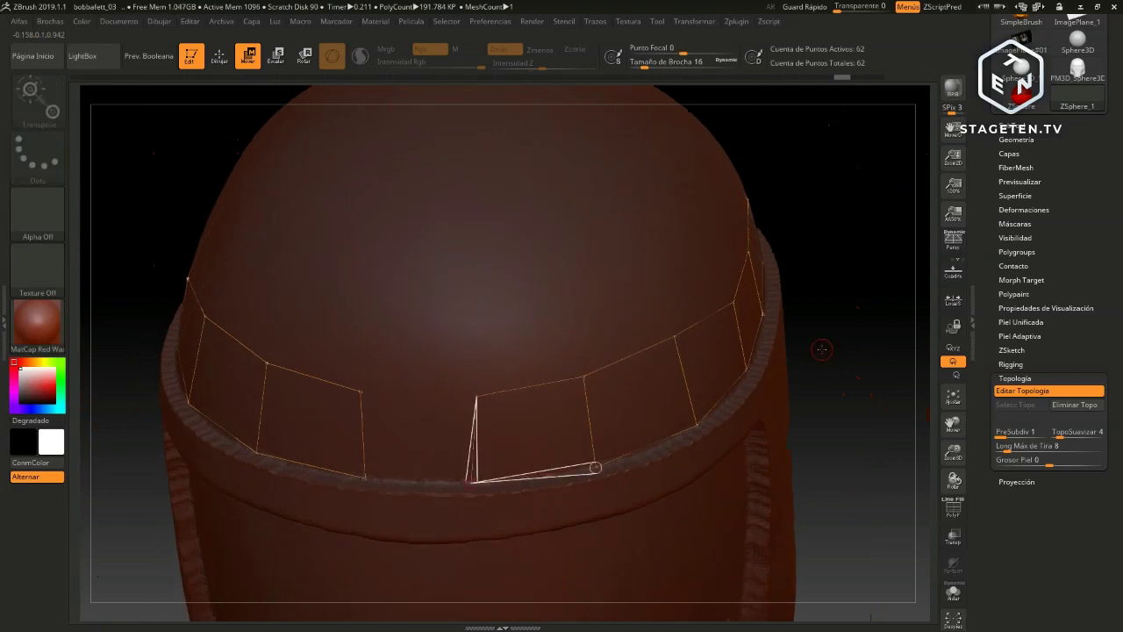
In Draw mode, add a quad bridging the front gap from the right strip's end vertex
click(219, 55)
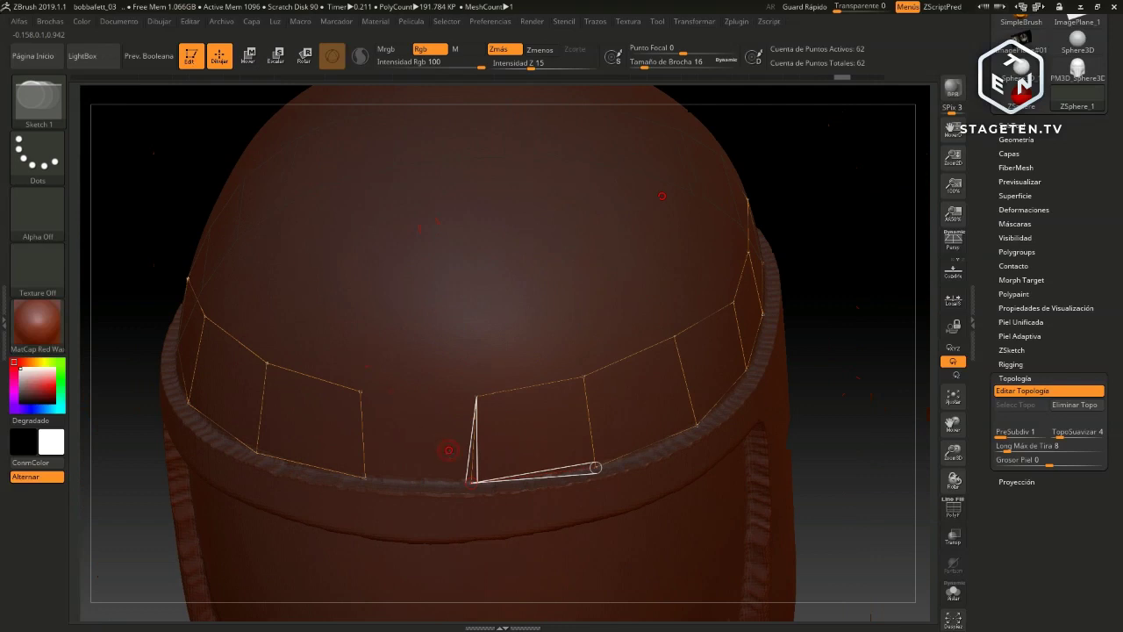
drag(822, 246, 826, 252)
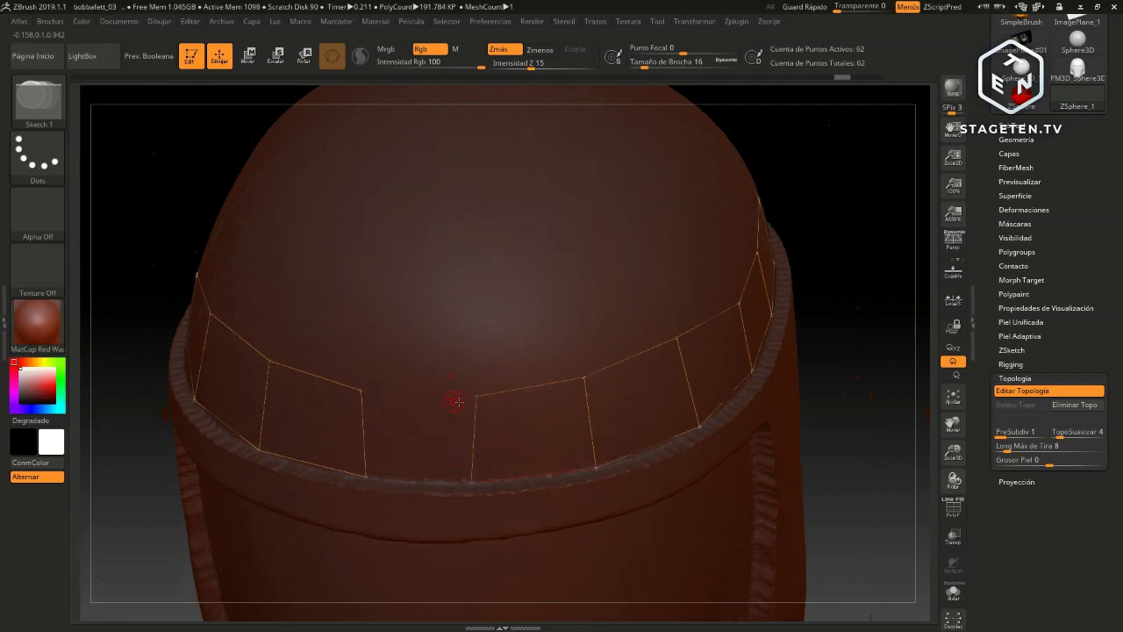
click(474, 396)
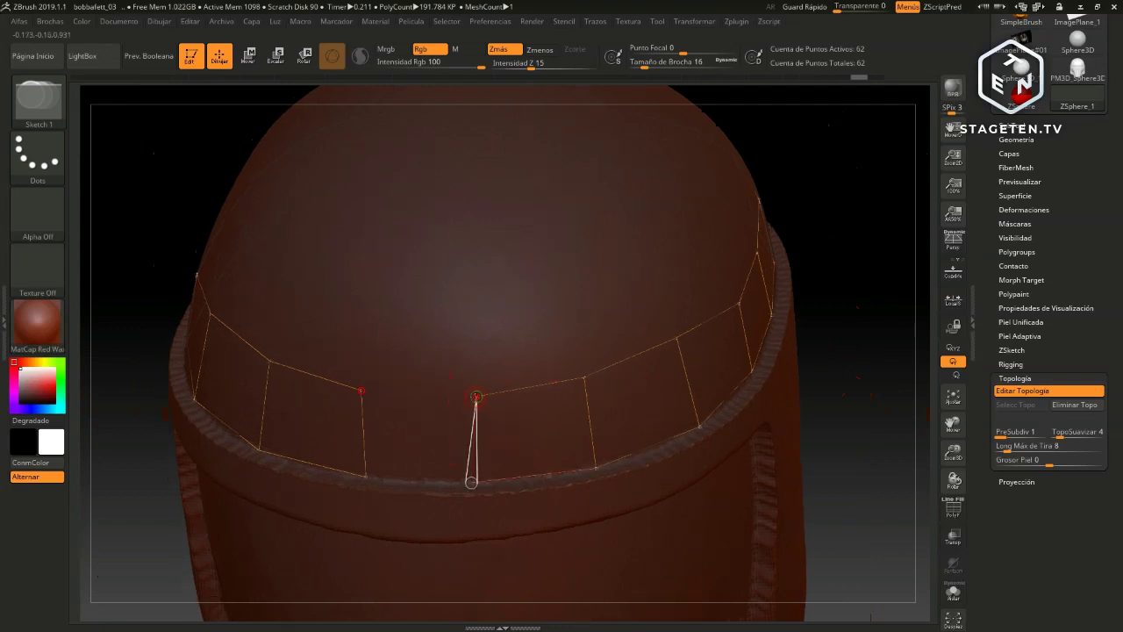
click(415, 393)
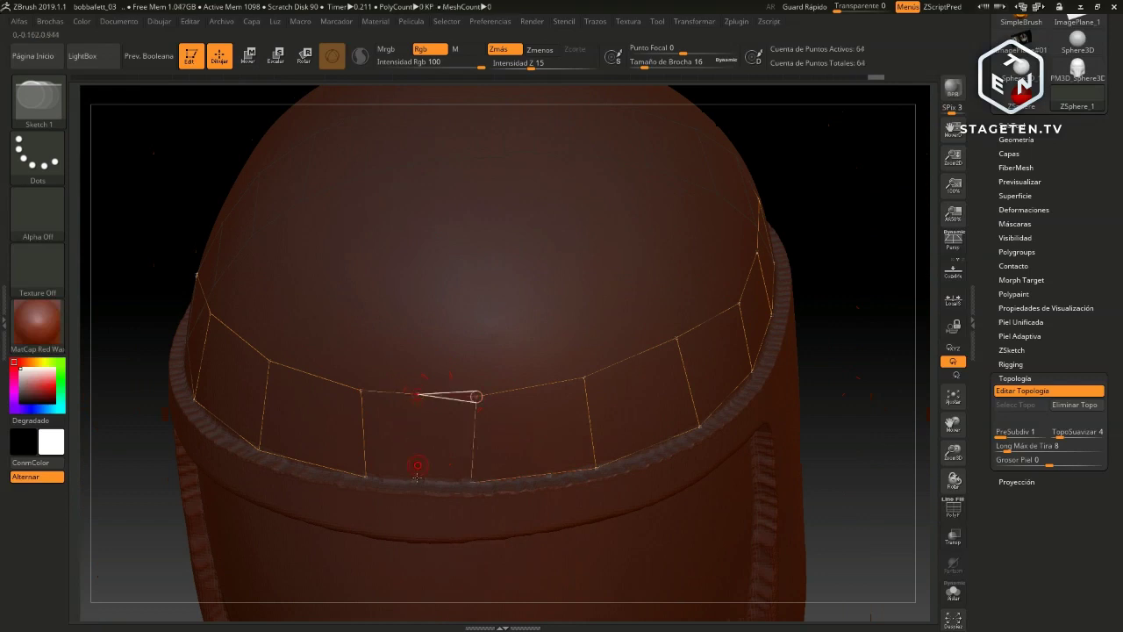
click(415, 479)
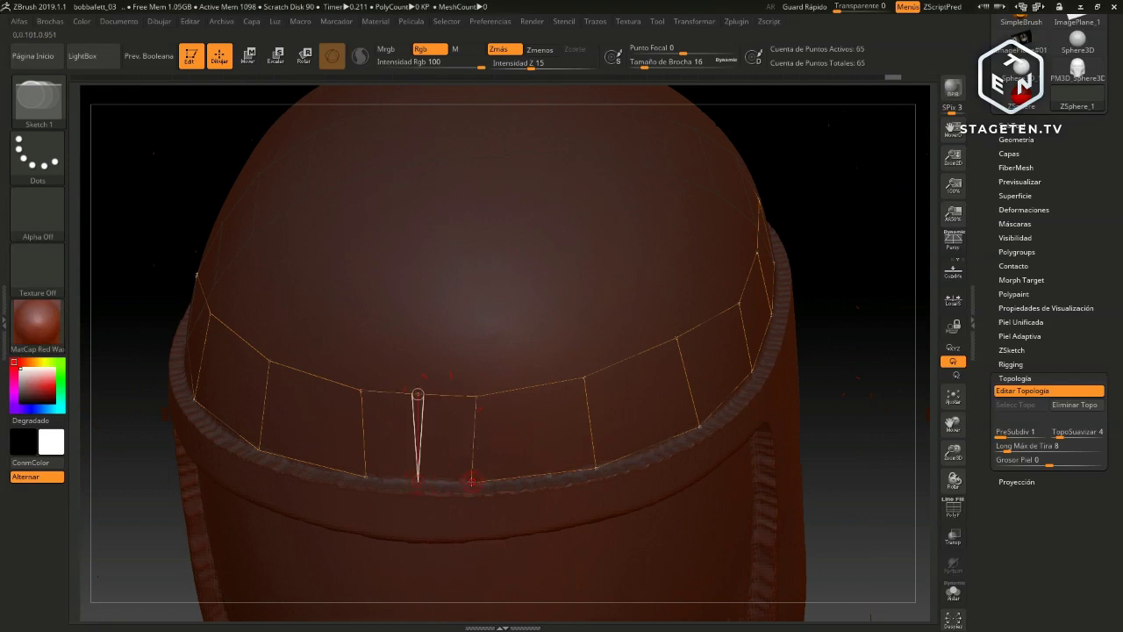
click(472, 481)
Check the cage from frontal and side angles, then fix the strip's centre vertical edge
mouse_move(843, 319)
mouse_down()
mouse_move(843, 302)
mouse_move(827, 328)
mouse_move(836, 246)
mouse_up()
mouse_move(810, 381)
mouse_down()
mouse_move(800, 388)
mouse_move(820, 386)
mouse_move(807, 384)
mouse_up()
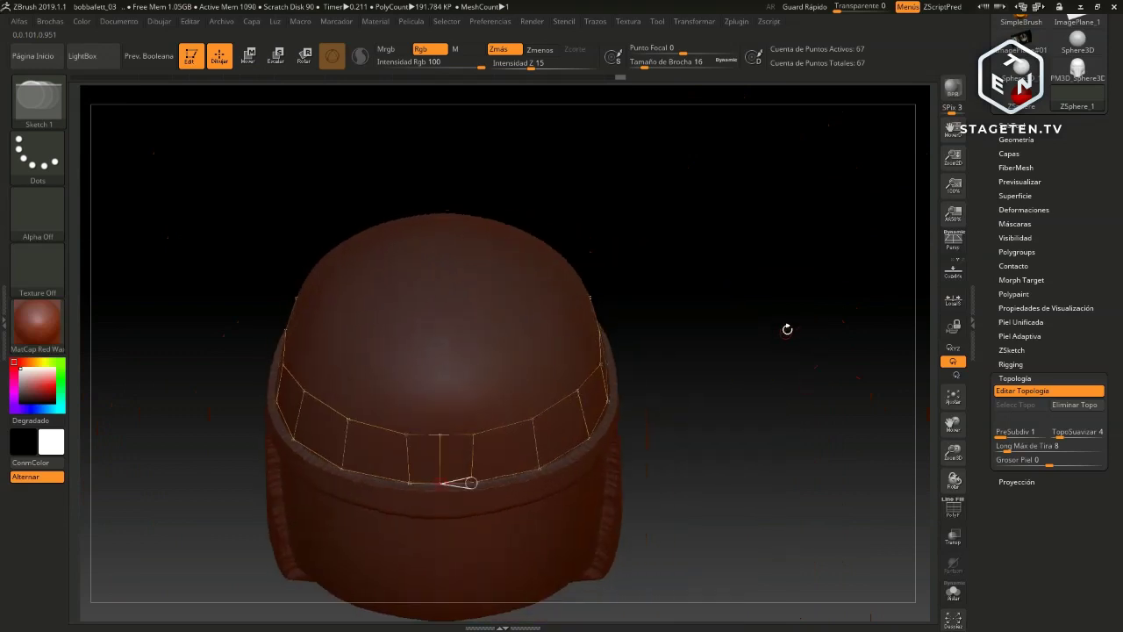
mouse_move(784, 328)
mouse_down()
mouse_move(797, 335)
mouse_move(782, 371)
mouse_up()
alt+drag(817, 336, 812, 417)
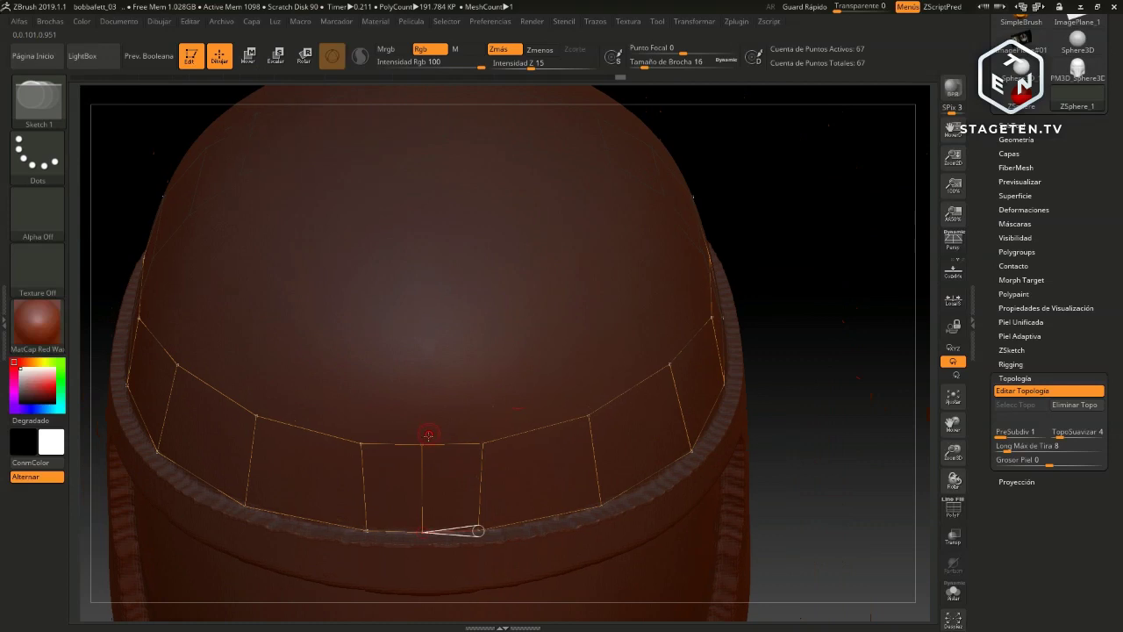
click(423, 445)
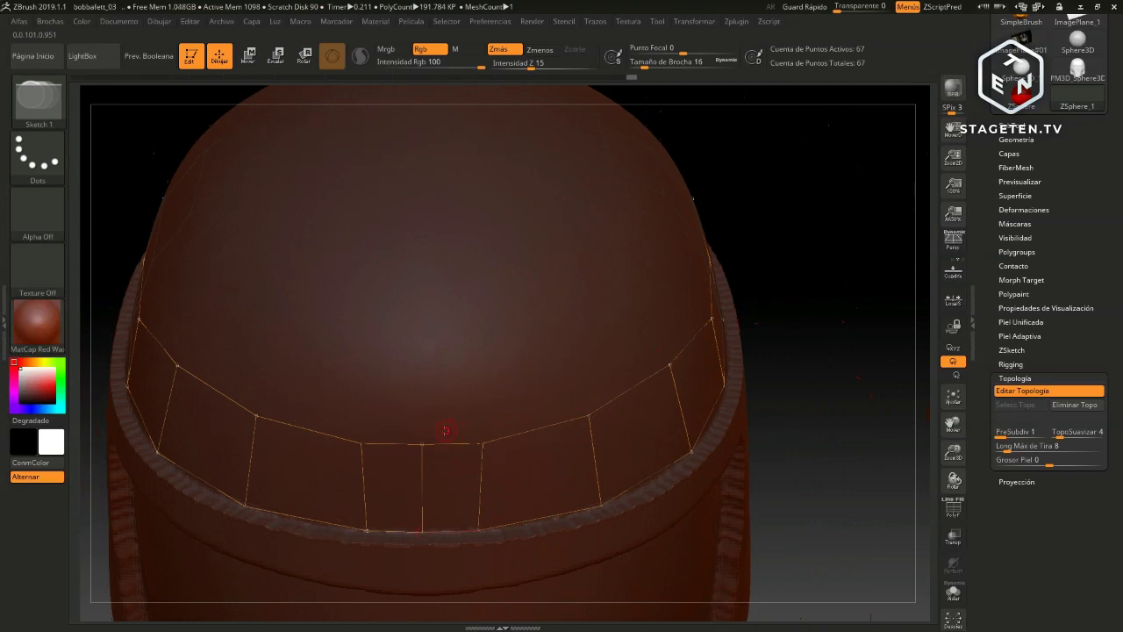
click(422, 445)
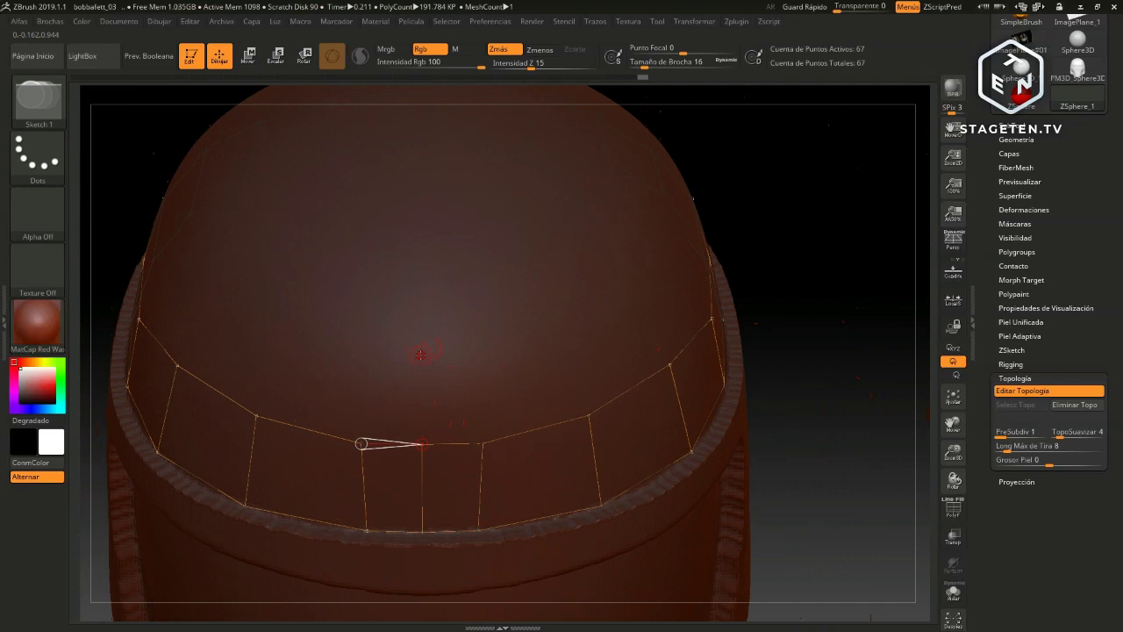
Add second-row points above the strip's centre front and toward the right, reaching 72 points
click(421, 355)
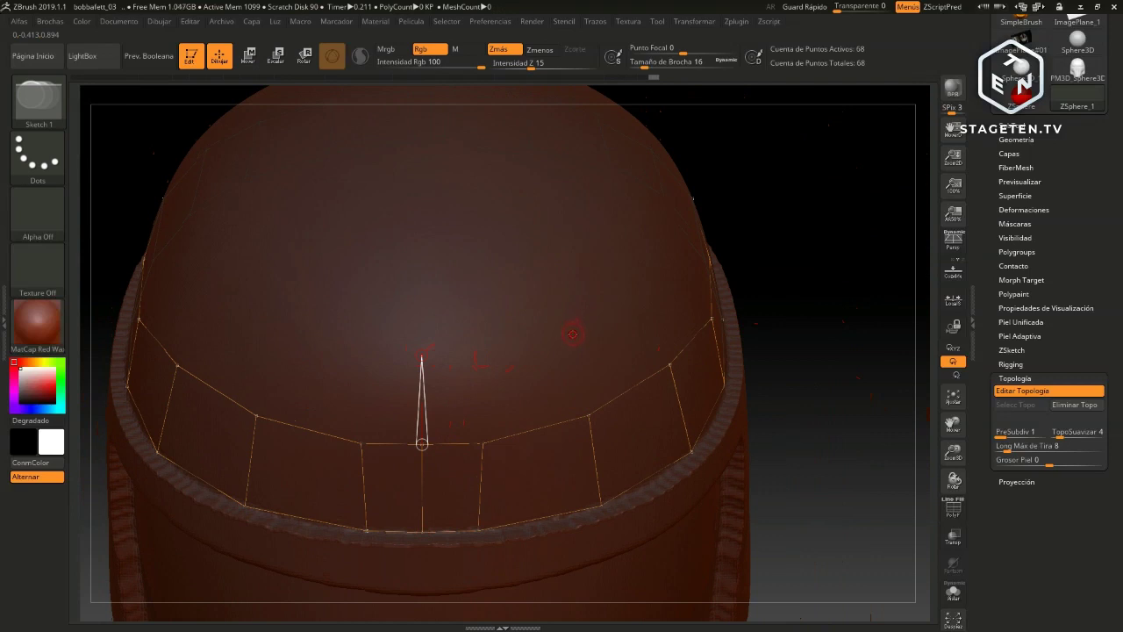
click(572, 333)
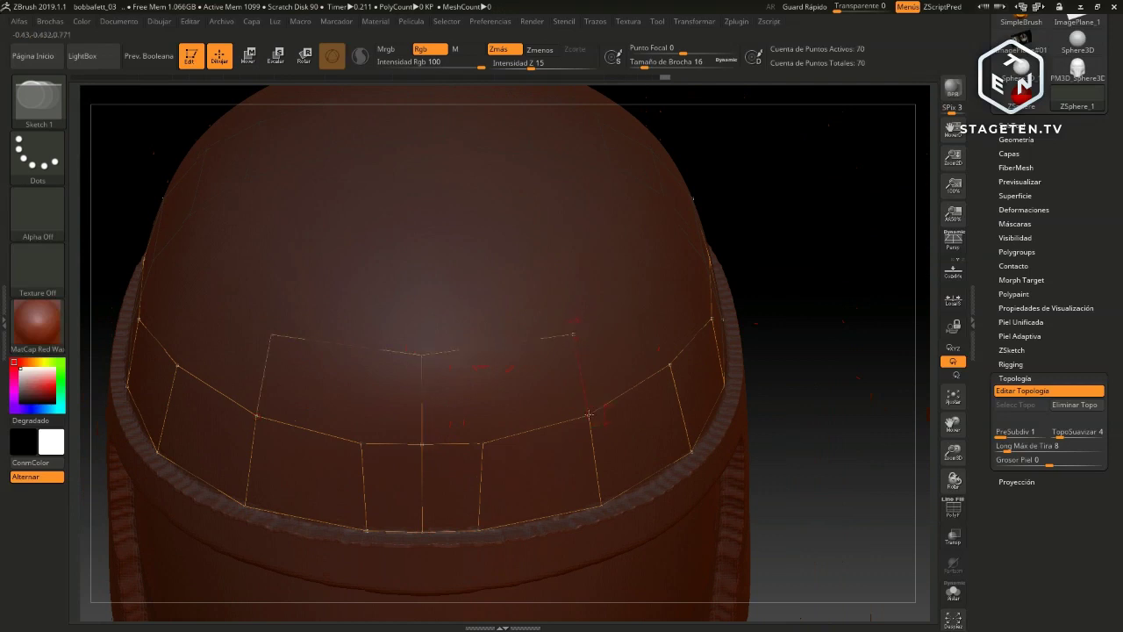
click(589, 416)
mouse_move(820, 314)
mouse_down()
mouse_move(831, 304)
mouse_move(802, 331)
mouse_up()
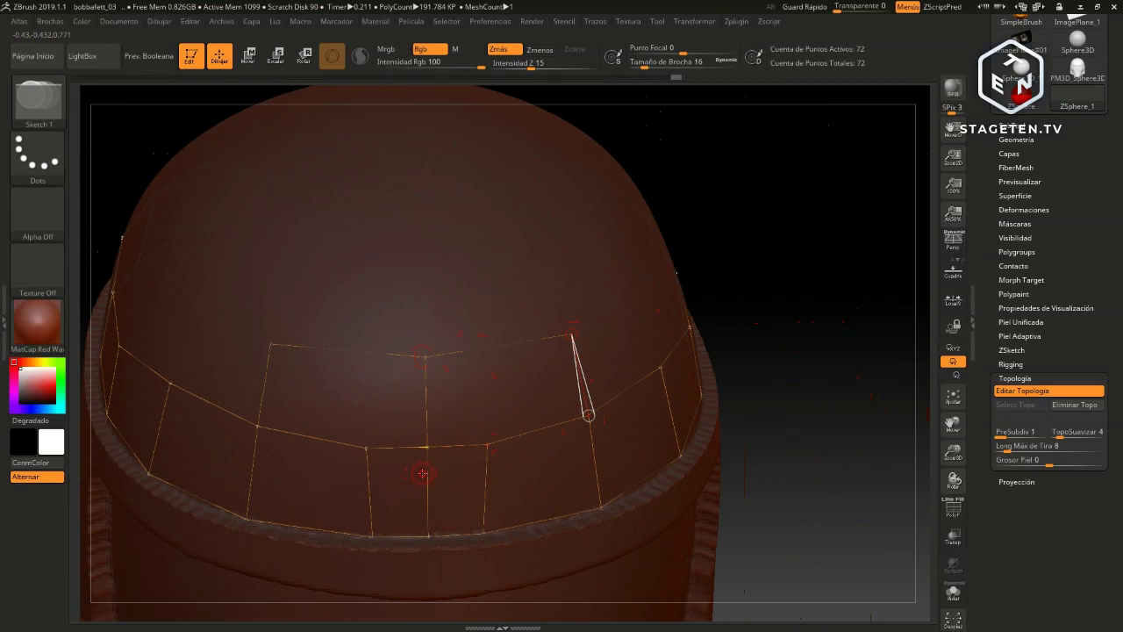
click(422, 473)
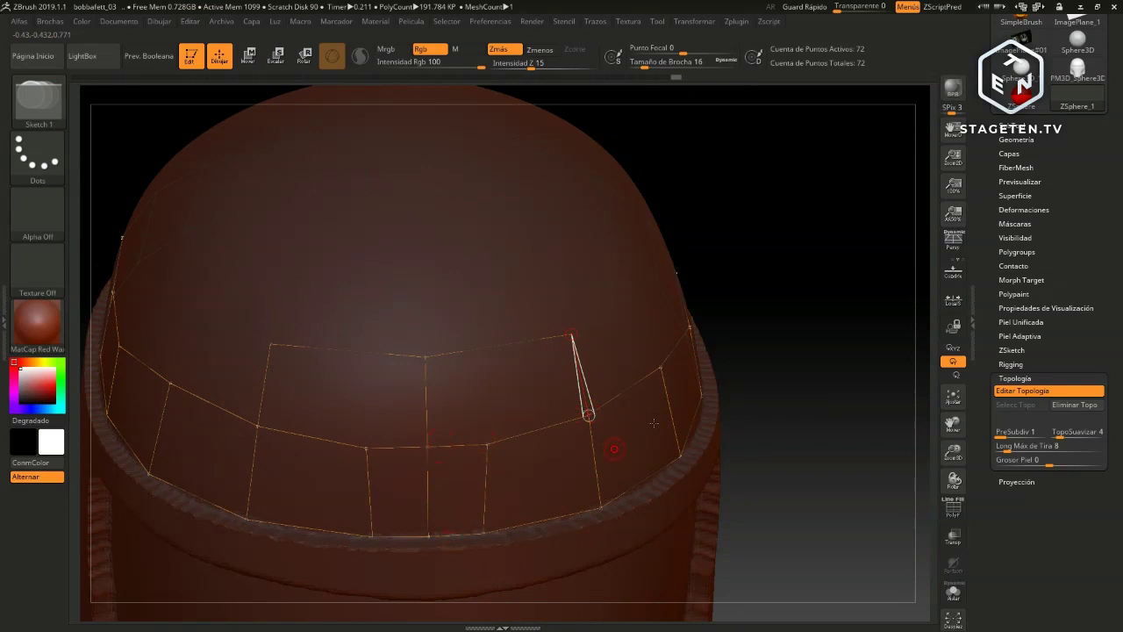
Undo the last two topology points and build the first upper-row quad above the front rim band
key(ctrl+z)
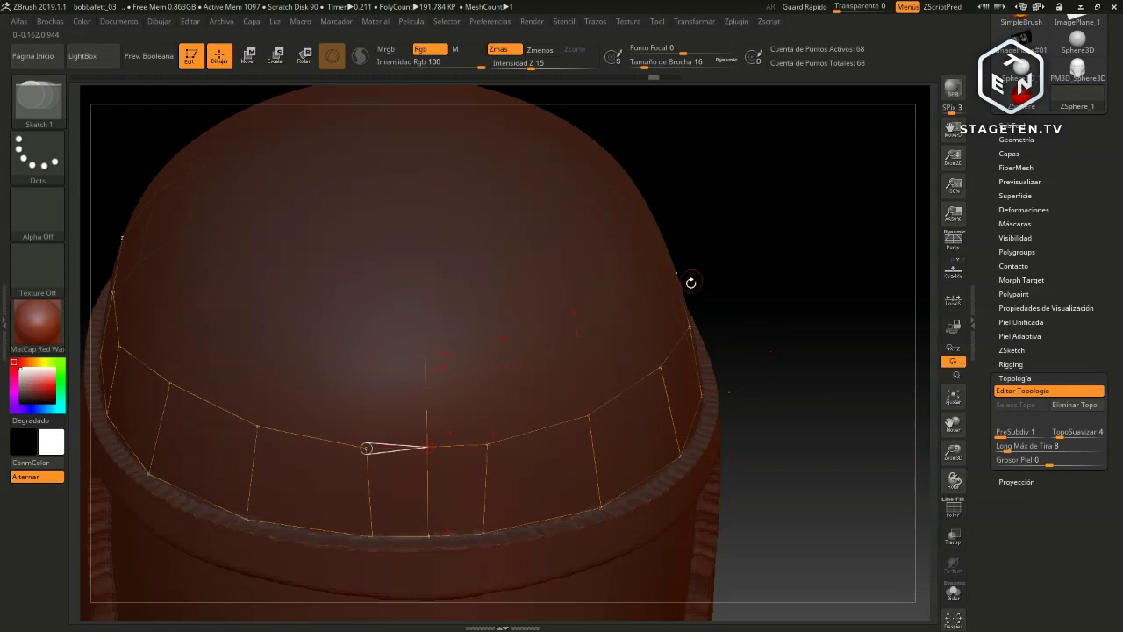
key(ctrl+z)
click(428, 447)
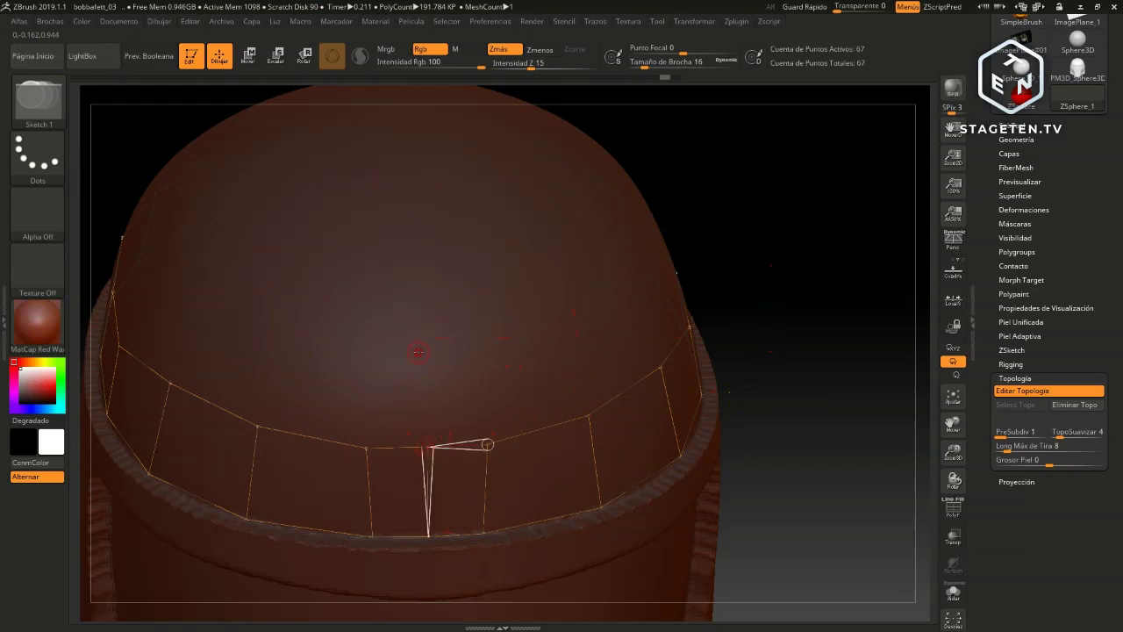
click(425, 351)
click(488, 349)
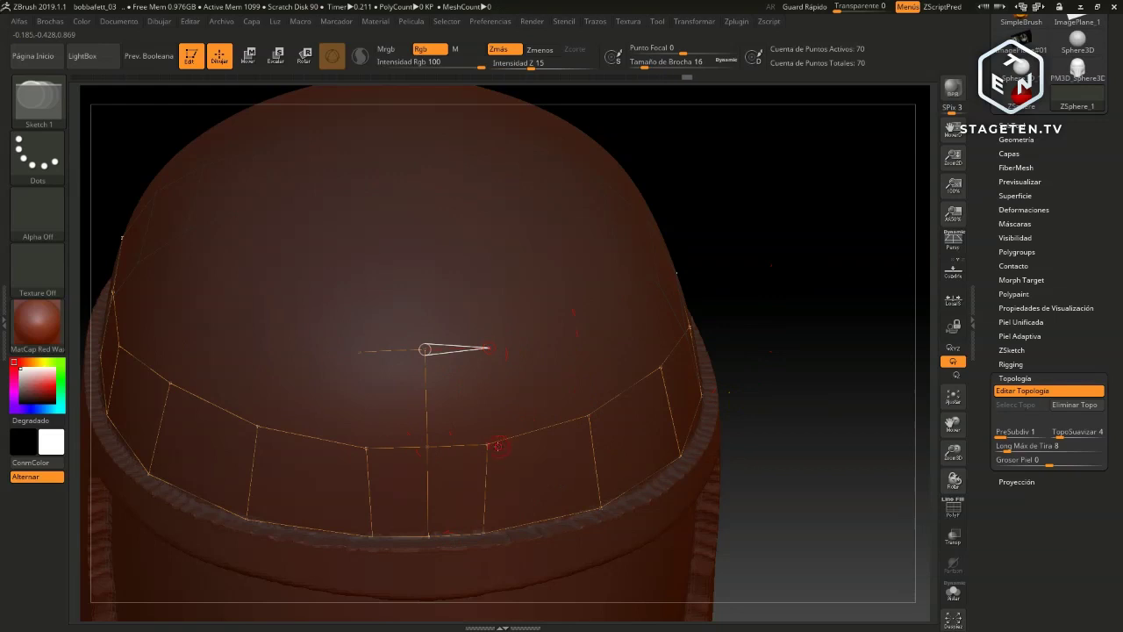
click(487, 443)
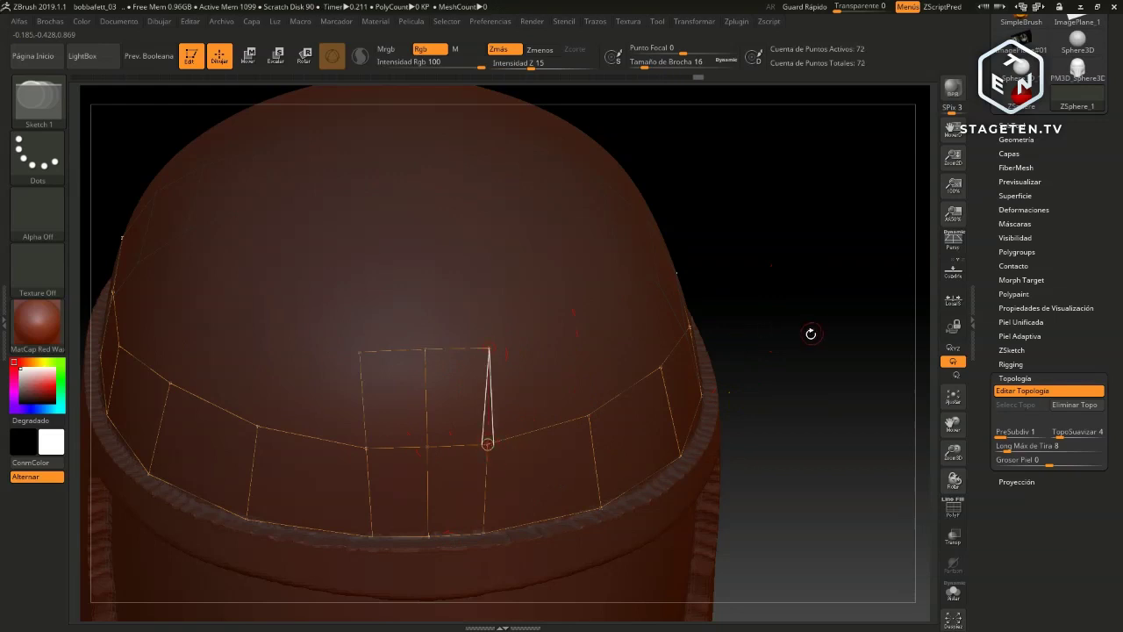
Continue the upper row of quads left and right across the dome front, linked to the band
drag(808, 334, 721, 360)
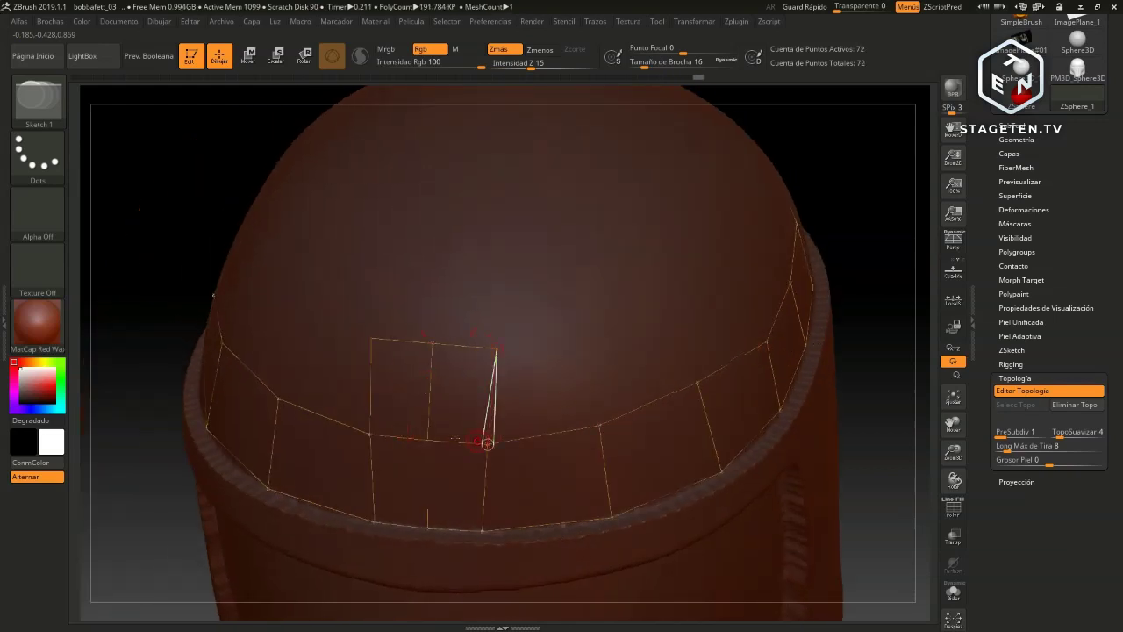
mouse_move(873, 279)
mouse_down()
mouse_move(796, 311)
mouse_move(517, 359)
mouse_up()
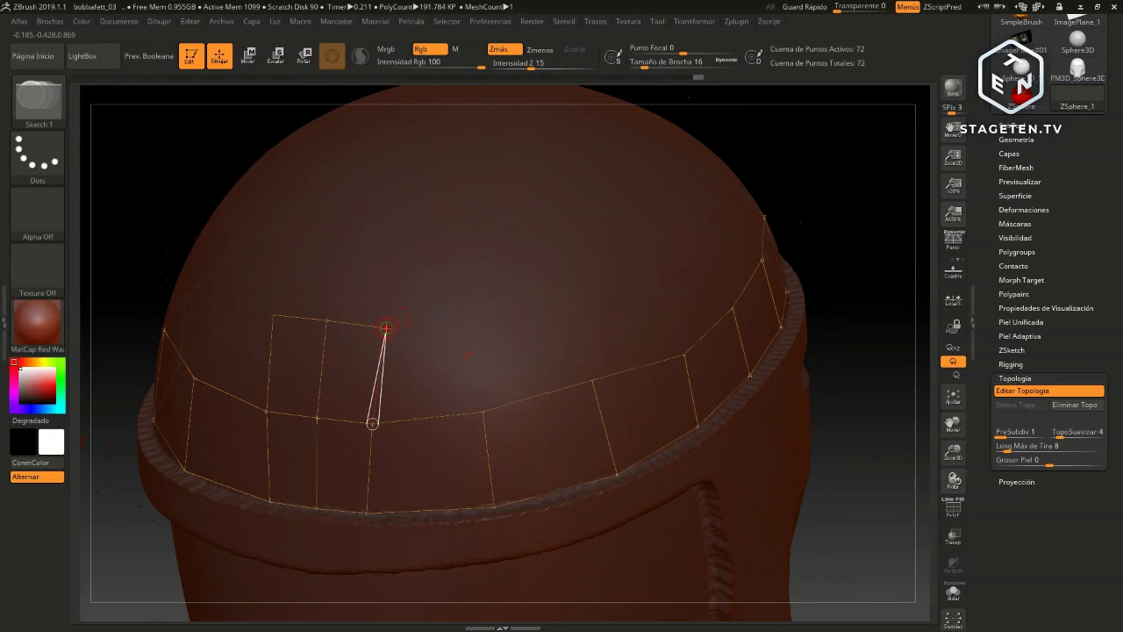
click(386, 328)
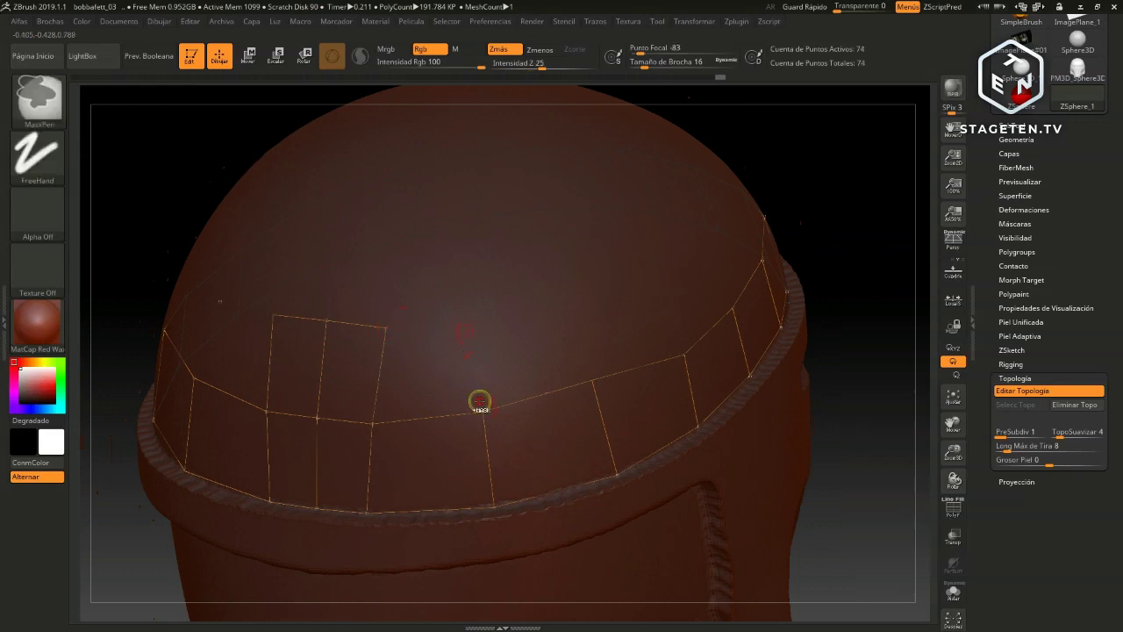
alt+click(485, 403)
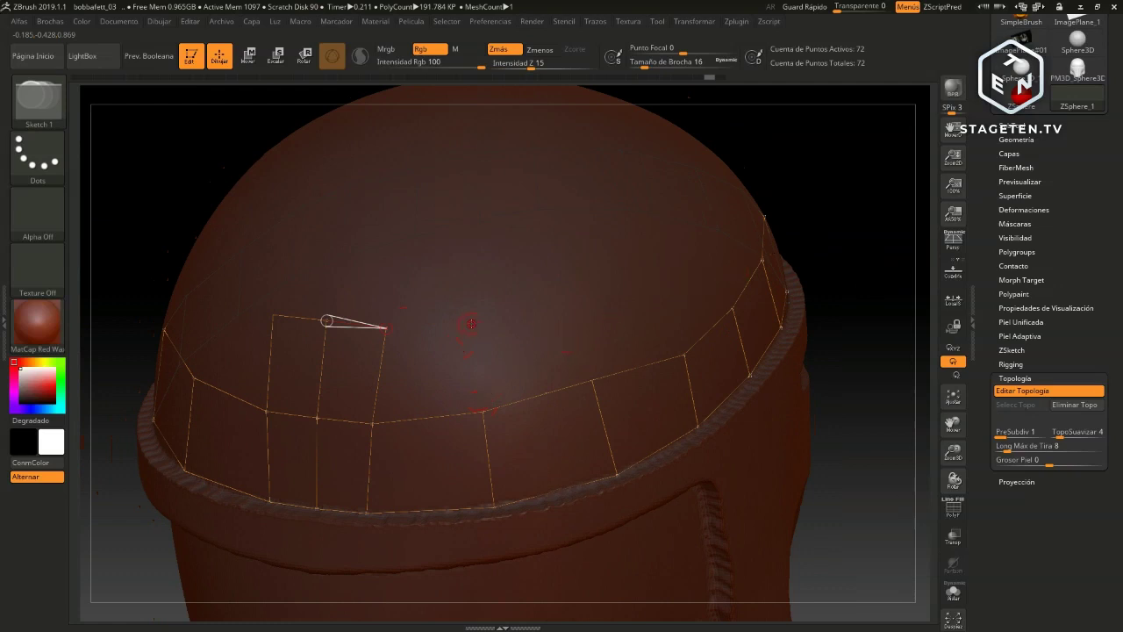
click(326, 320)
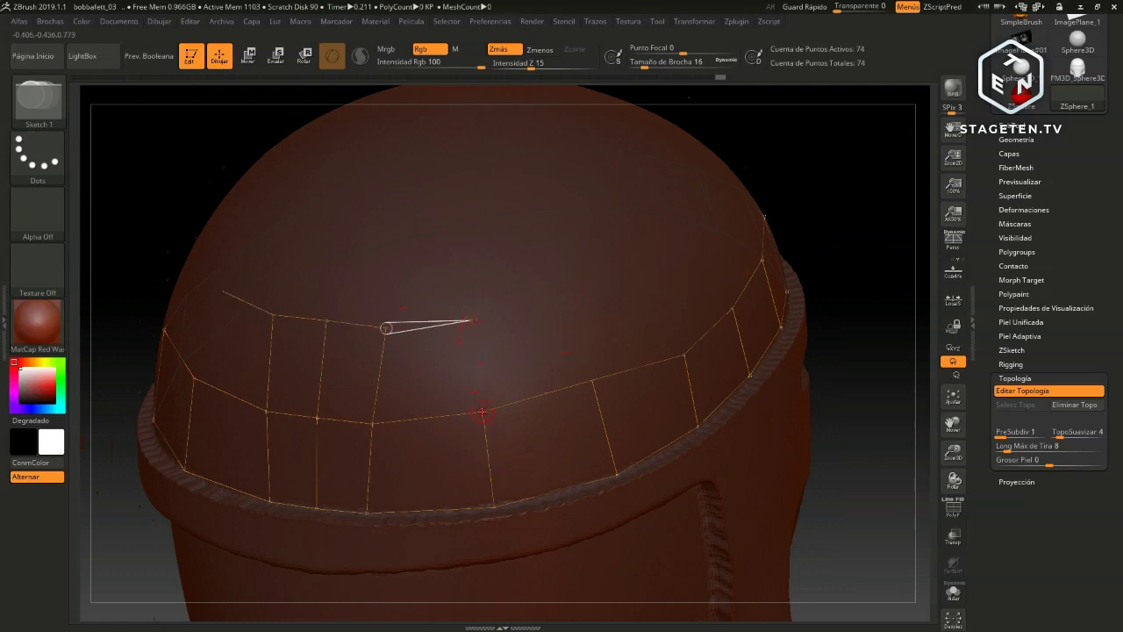
click(482, 411)
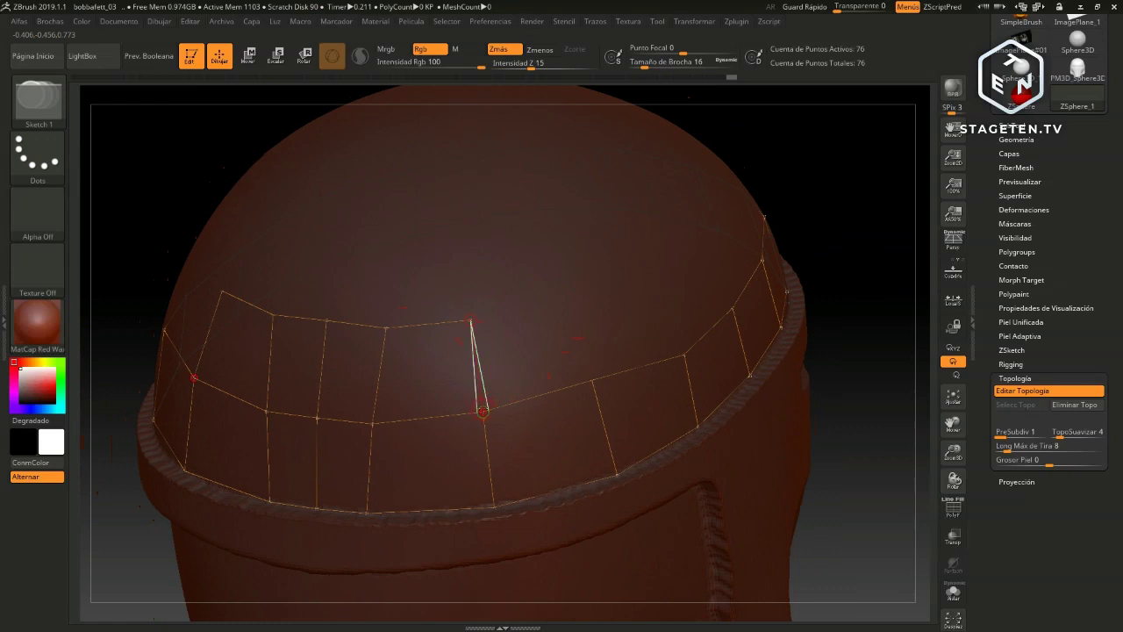
click(471, 321)
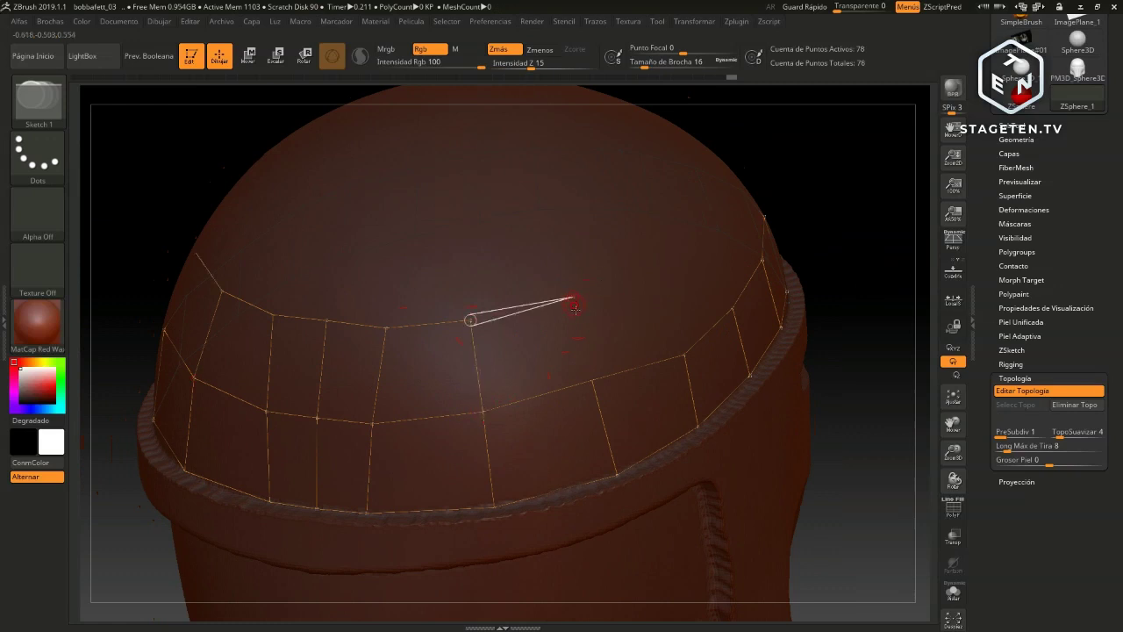
click(572, 299)
click(594, 377)
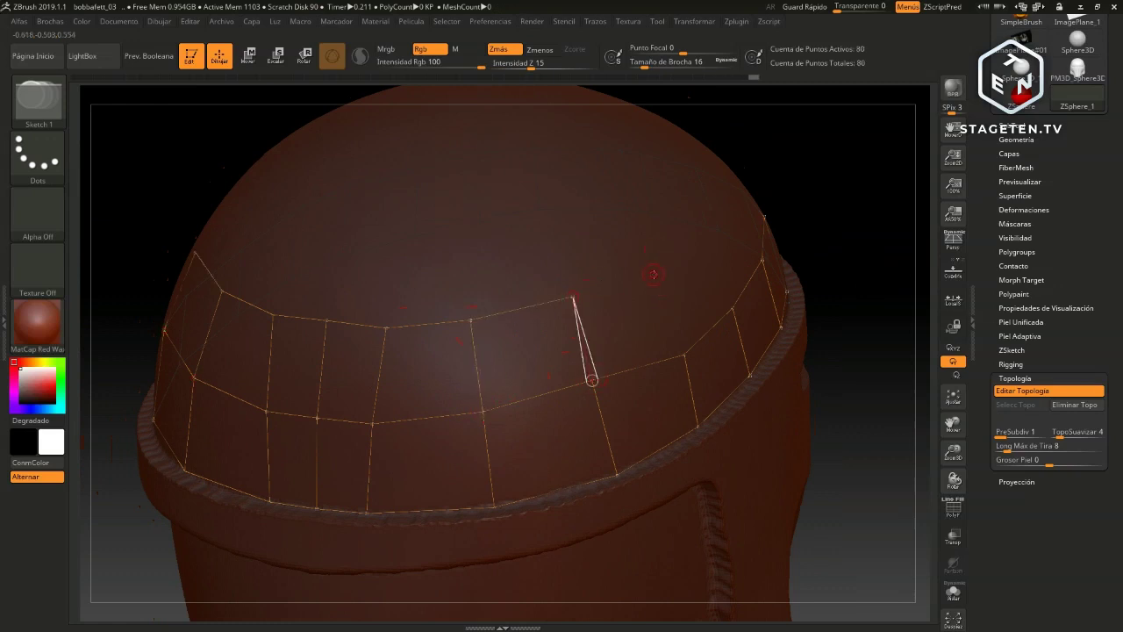
click(658, 272)
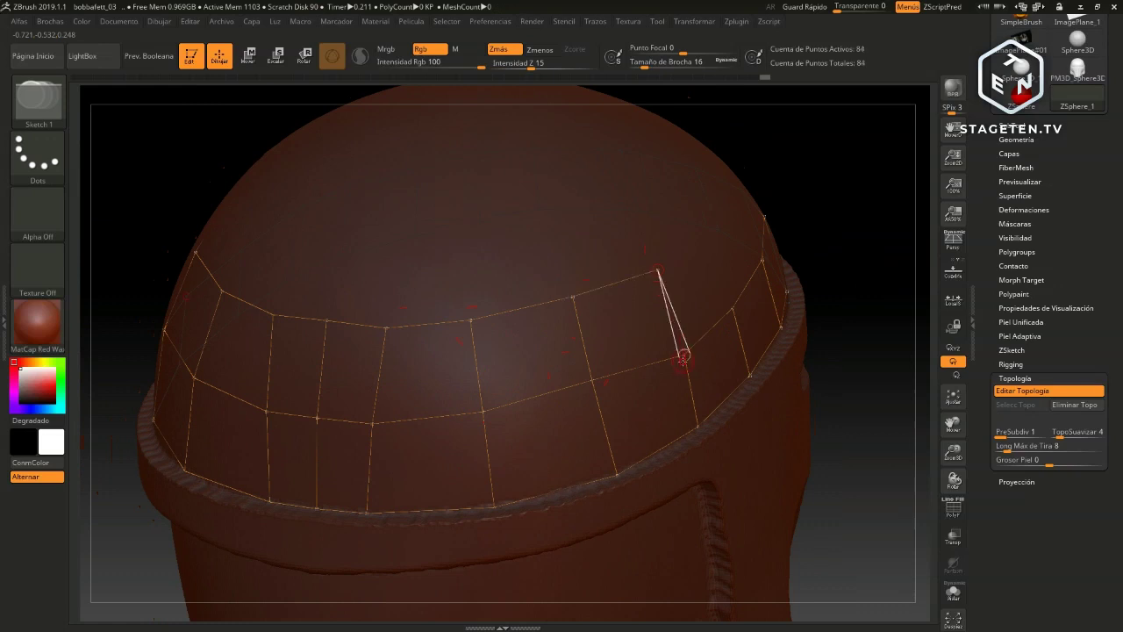
Add two more upper-row quads further around the dome's side toward the back
drag(871, 332, 523, 374)
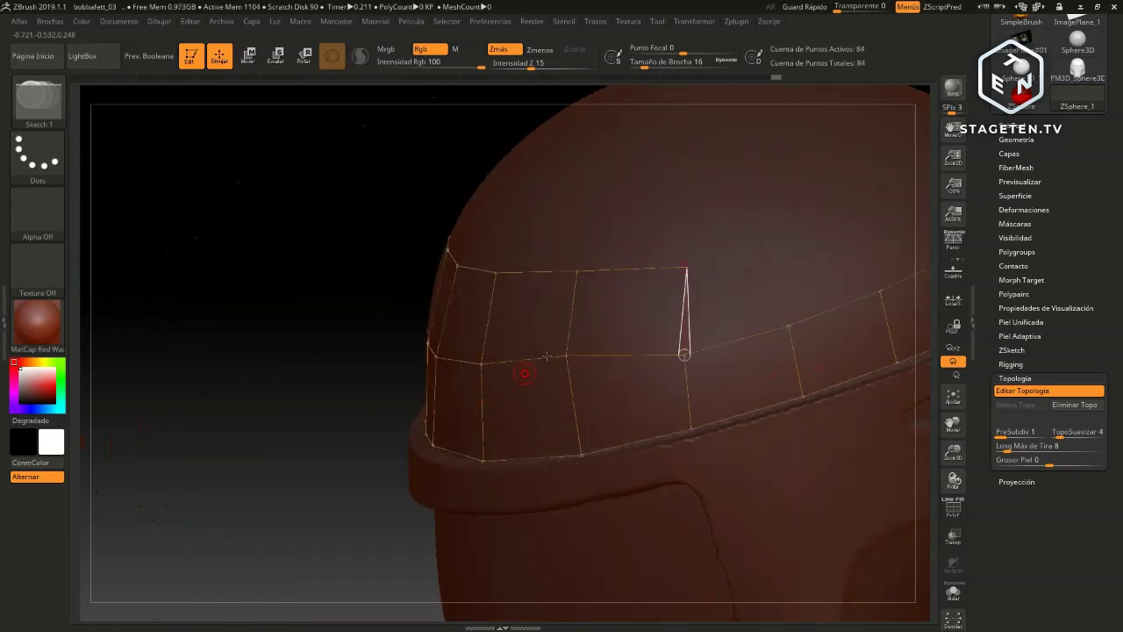
mouse_move(289, 413)
mouse_down()
mouse_move(168, 404)
mouse_move(580, 234)
mouse_up()
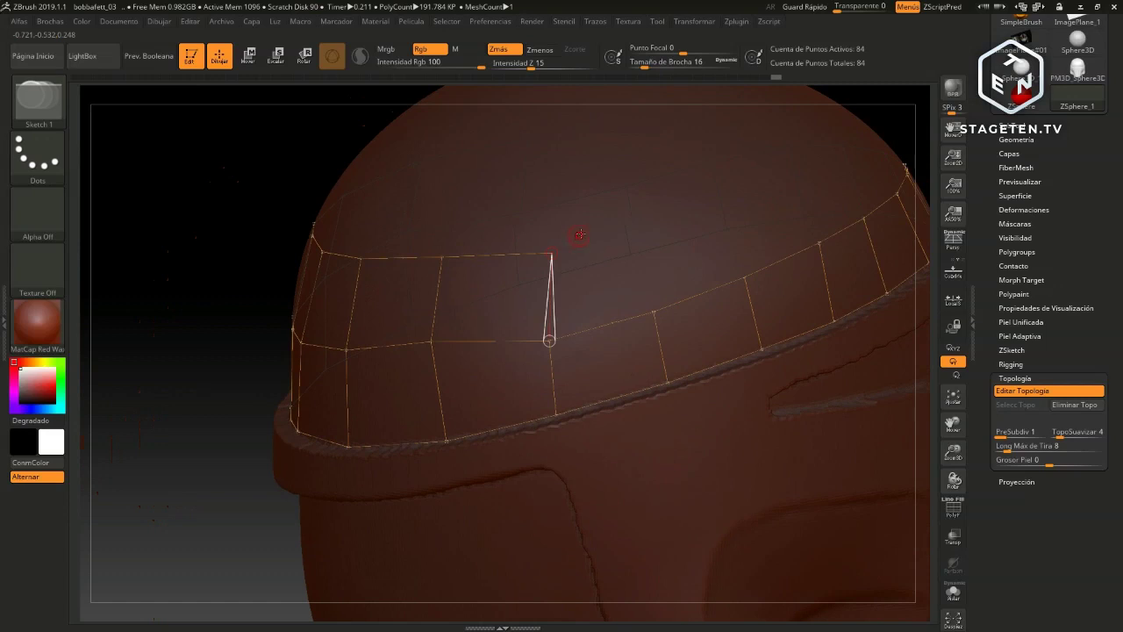
click(631, 235)
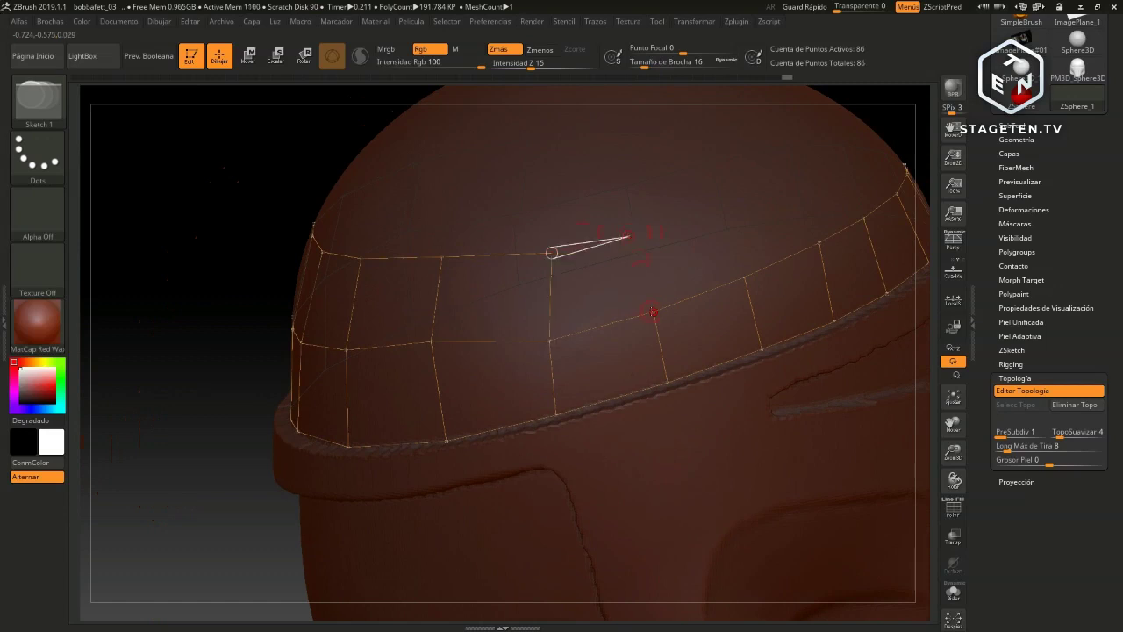
click(653, 310)
click(717, 209)
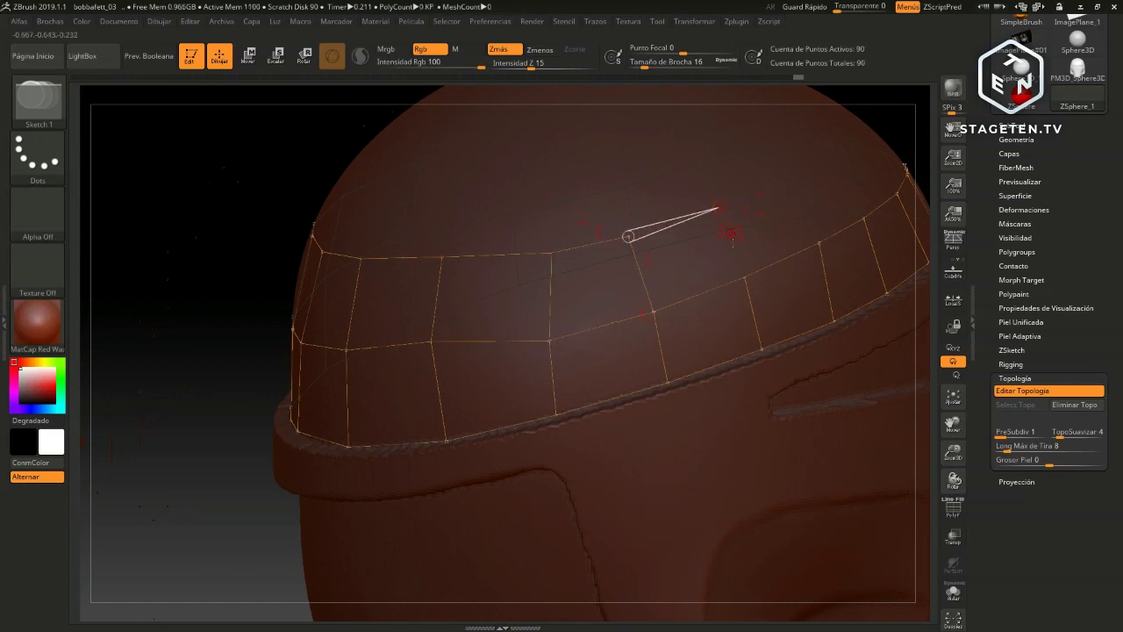
click(746, 279)
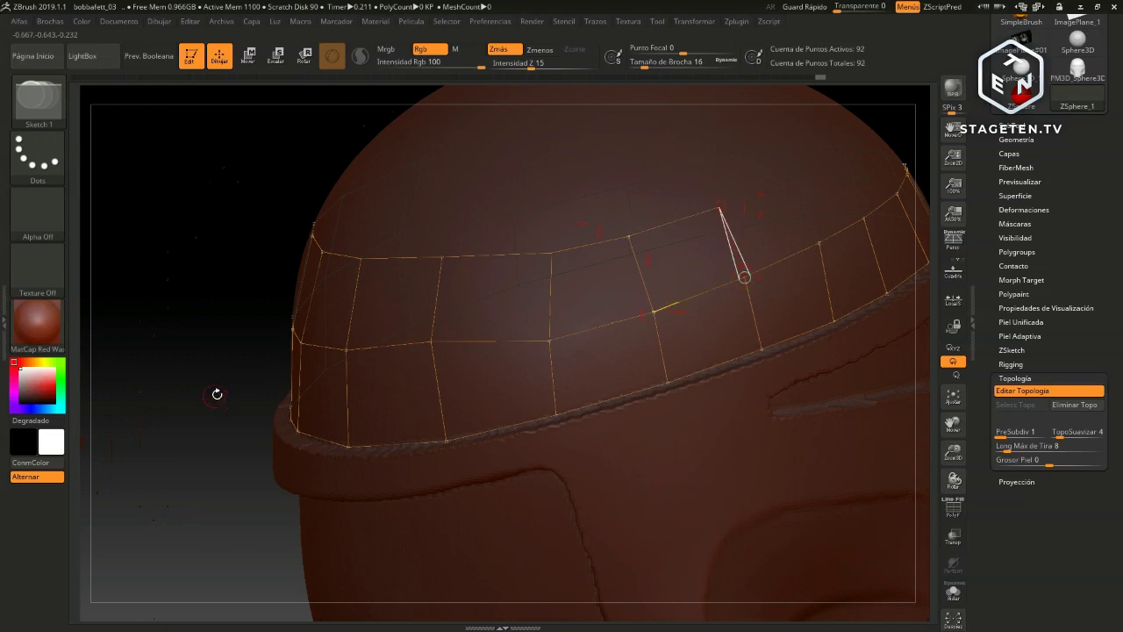
Add two upper-row quads on the other side, then delete and restore one band edge
drag(218, 394, 167, 474)
mouse_move(842, 193)
mouse_down()
mouse_move(757, 220)
mouse_move(802, 247)
mouse_move(764, 321)
mouse_move(719, 333)
mouse_up()
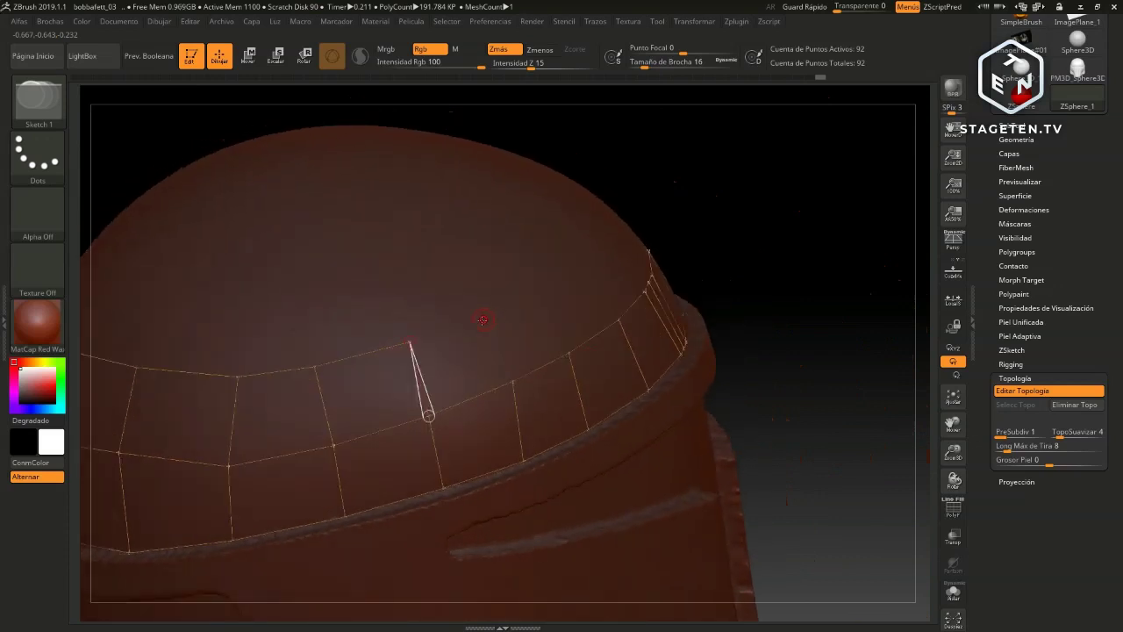
click(495, 318)
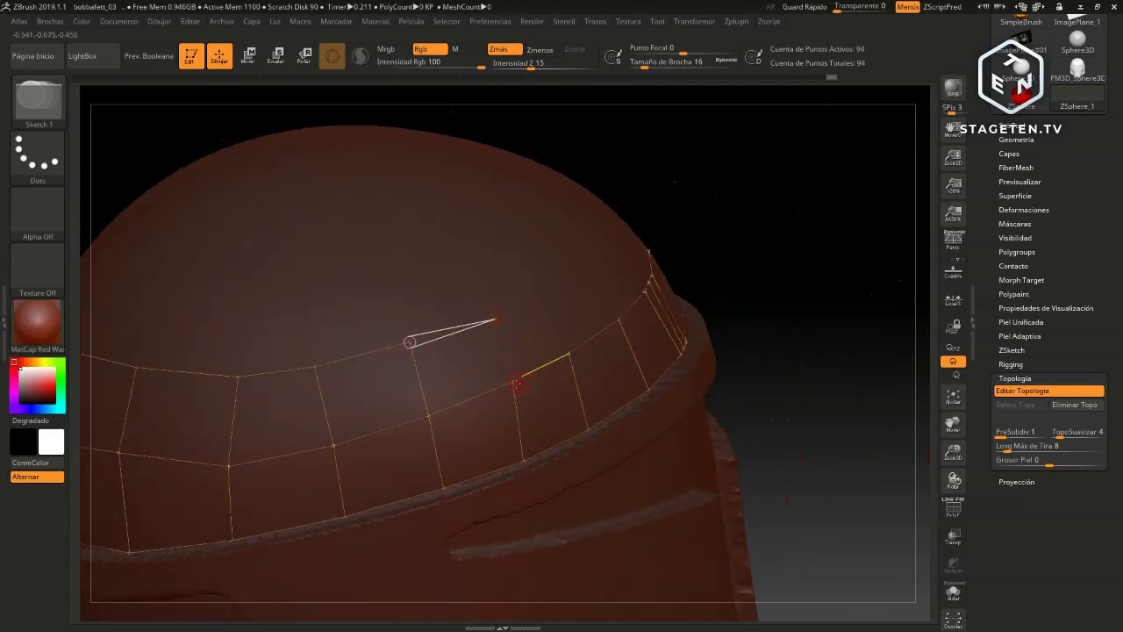
click(514, 383)
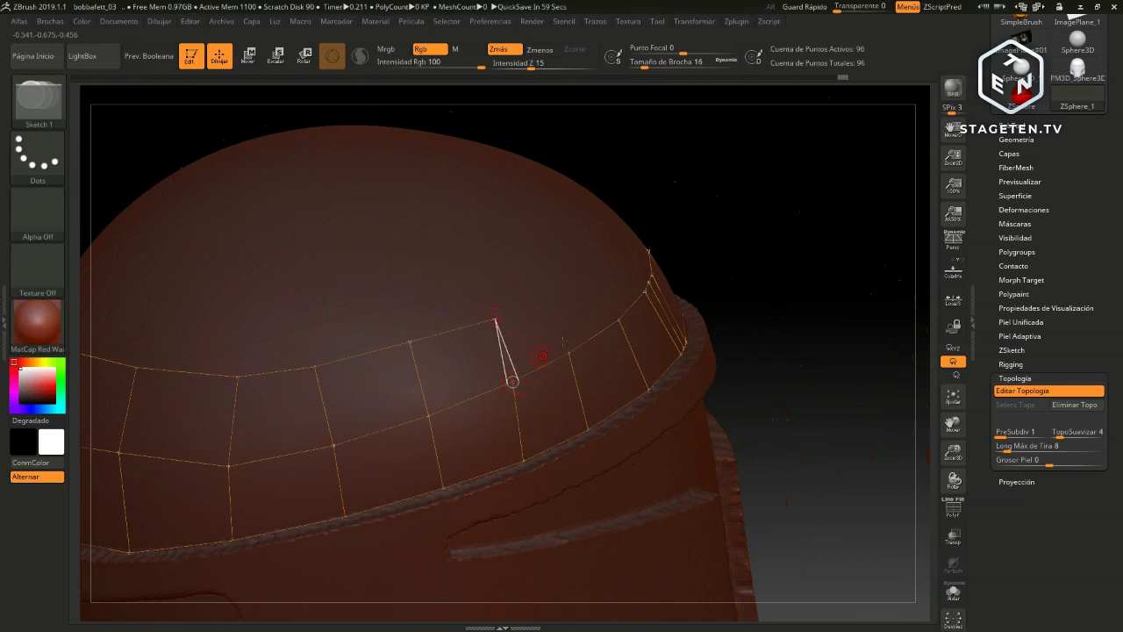
mouse_move(830, 354)
mouse_down()
mouse_move(834, 377)
mouse_move(842, 343)
mouse_move(819, 339)
mouse_up()
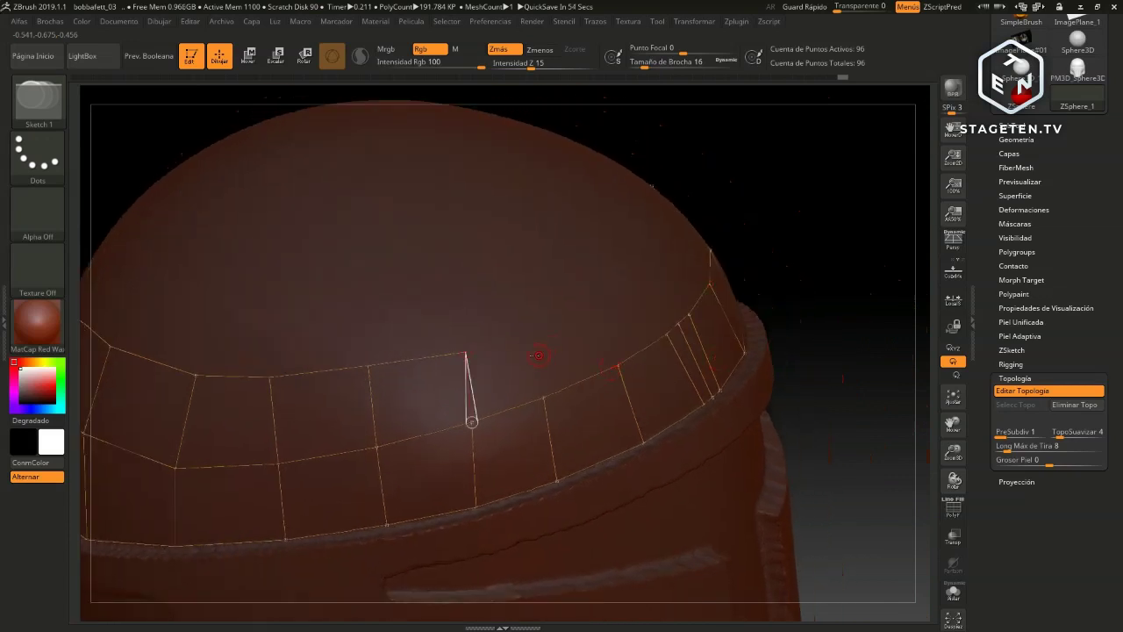
click(532, 343)
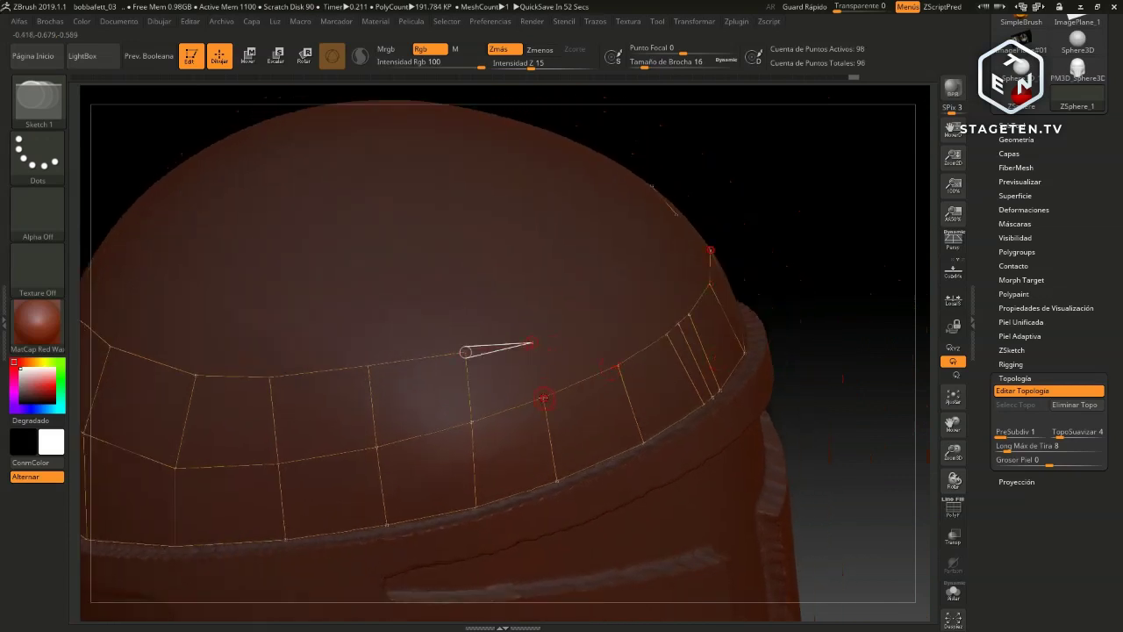
click(544, 400)
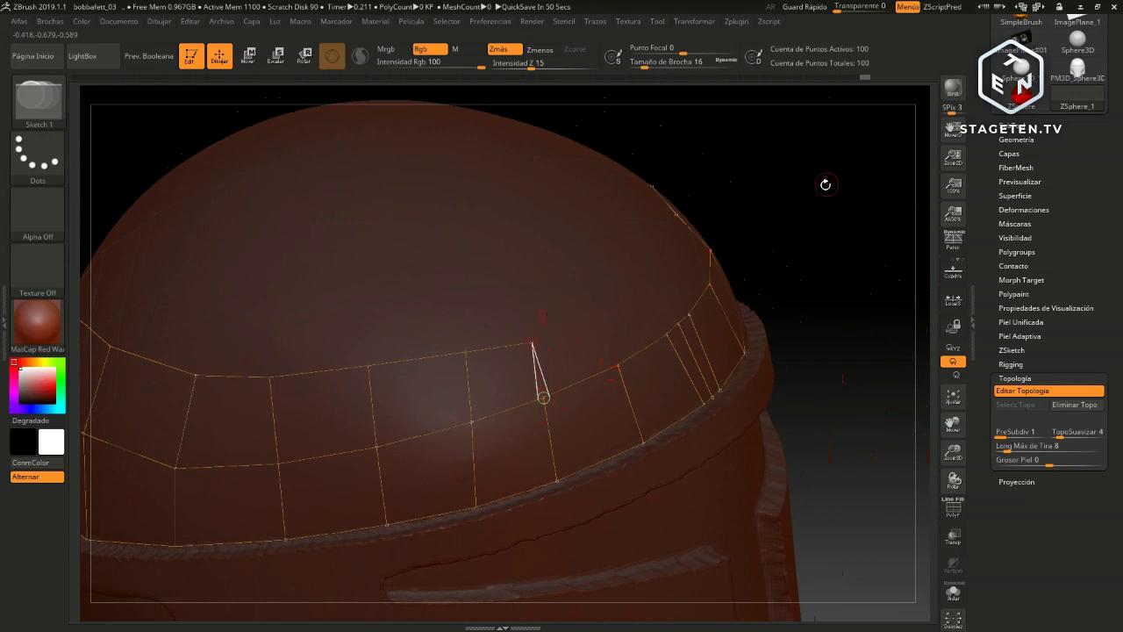
click(816, 201)
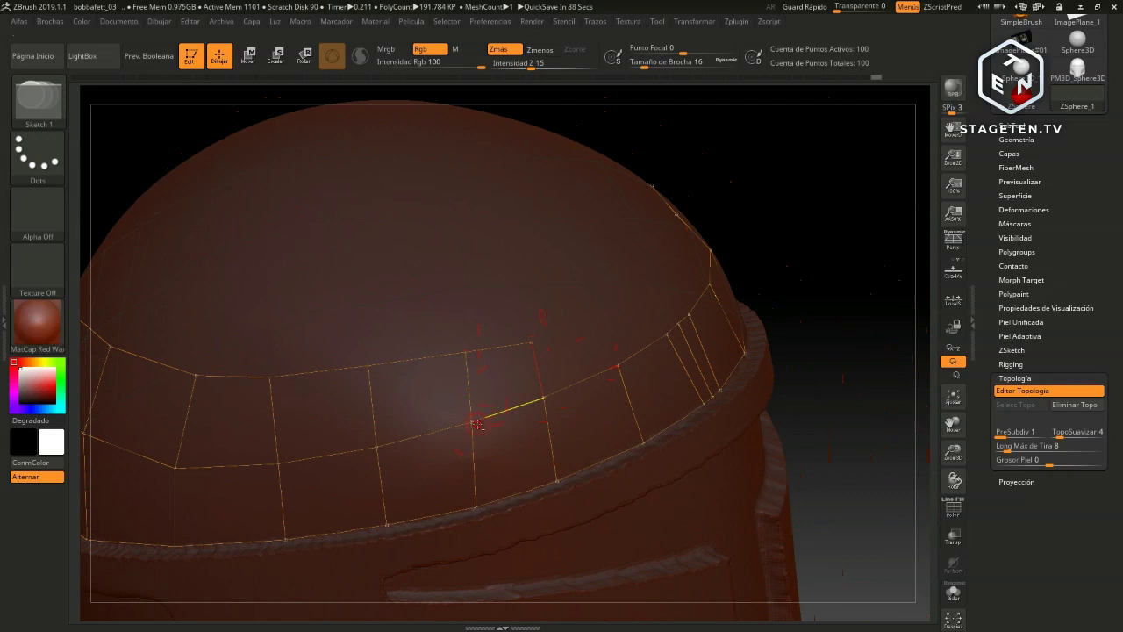
alt+click(475, 425)
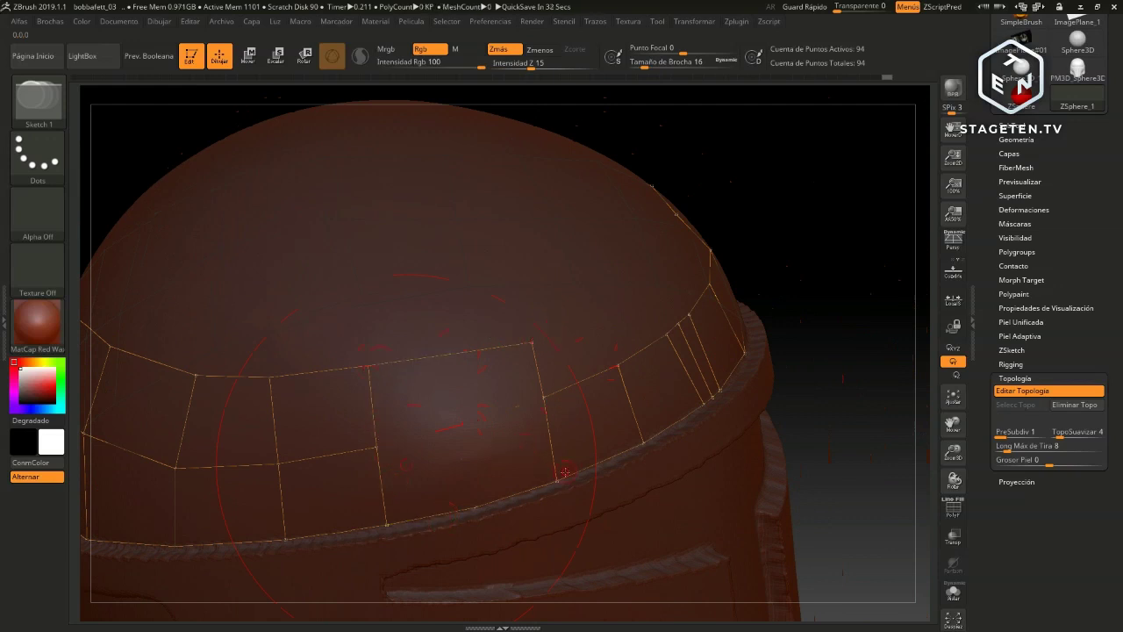
key(ctrl+z)
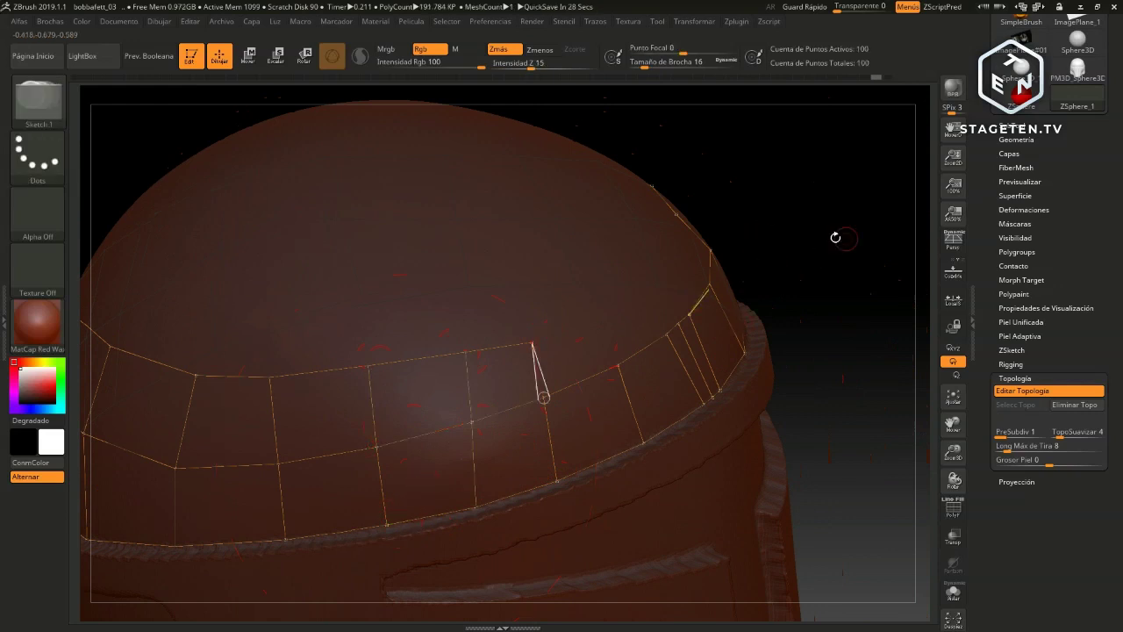
Add extra front quads to the lower band, then view the whole helmet with its topology ring
mouse_move(830, 275)
mouse_down()
mouse_move(834, 306)
mouse_move(817, 303)
mouse_move(837, 311)
mouse_move(797, 332)
mouse_move(903, 228)
mouse_up()
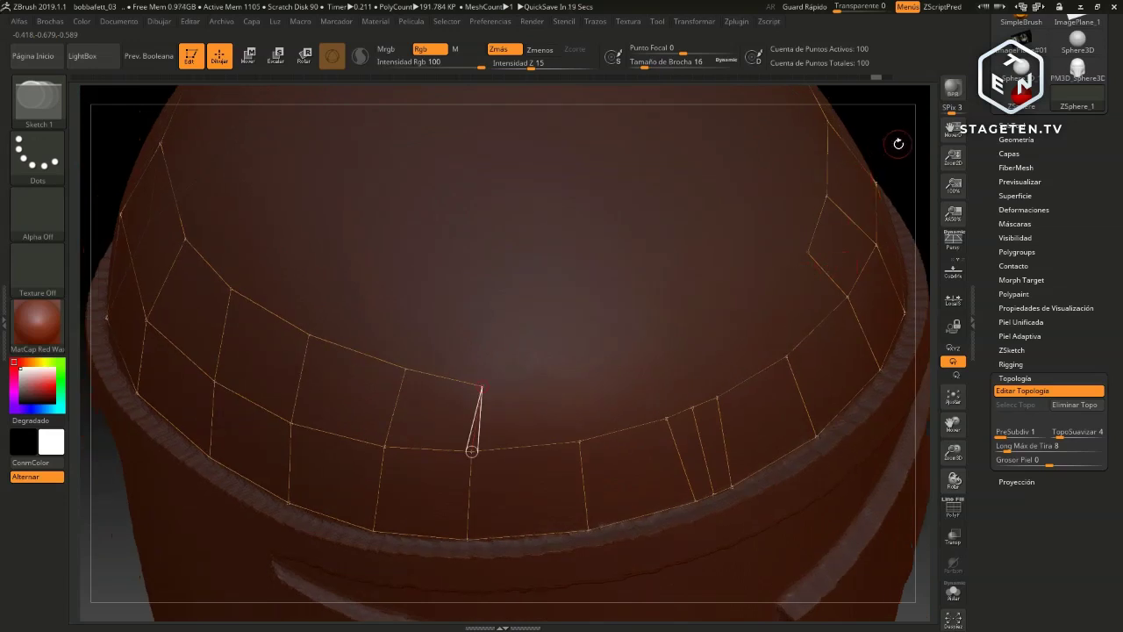
mouse_move(886, 145)
mouse_down()
mouse_move(723, 128)
mouse_move(805, 250)
mouse_move(815, 246)
mouse_up()
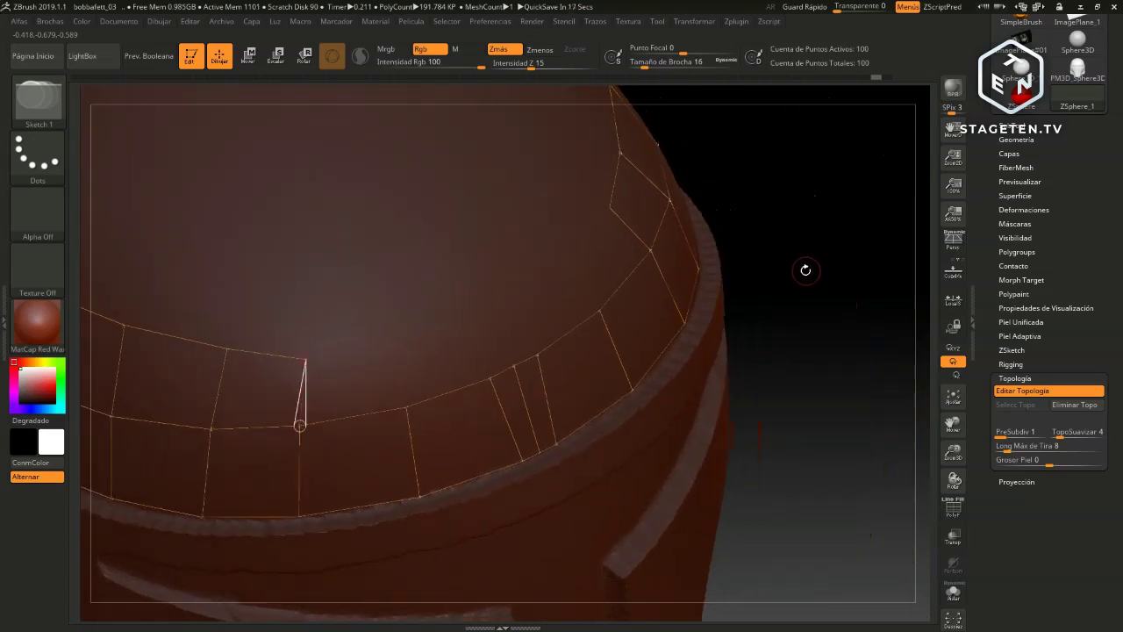
click(394, 343)
click(406, 408)
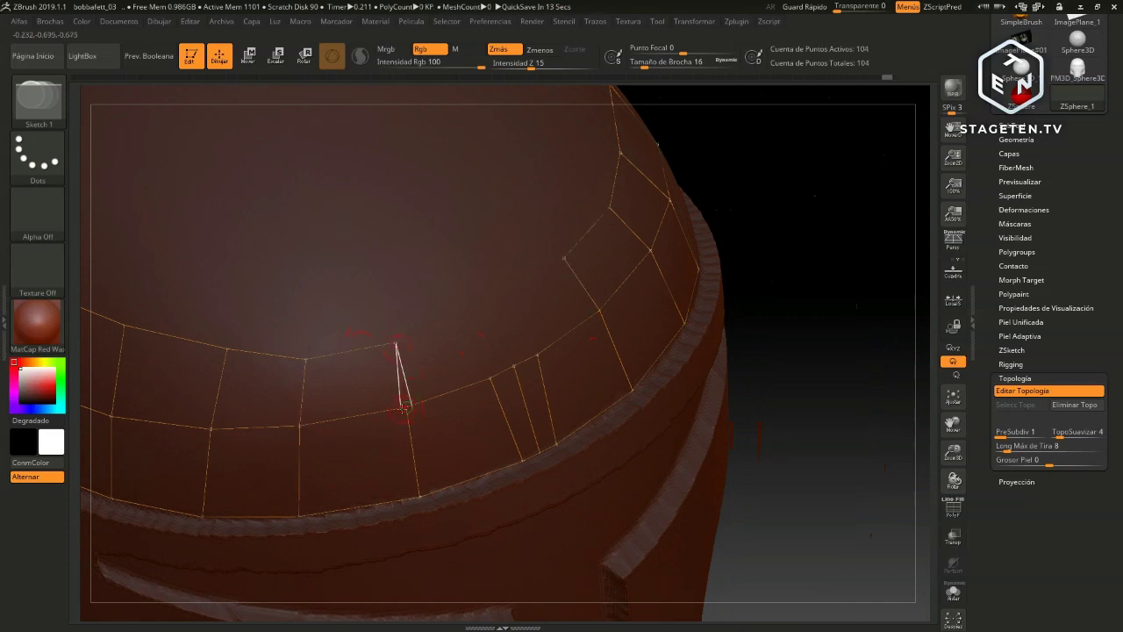
click(464, 314)
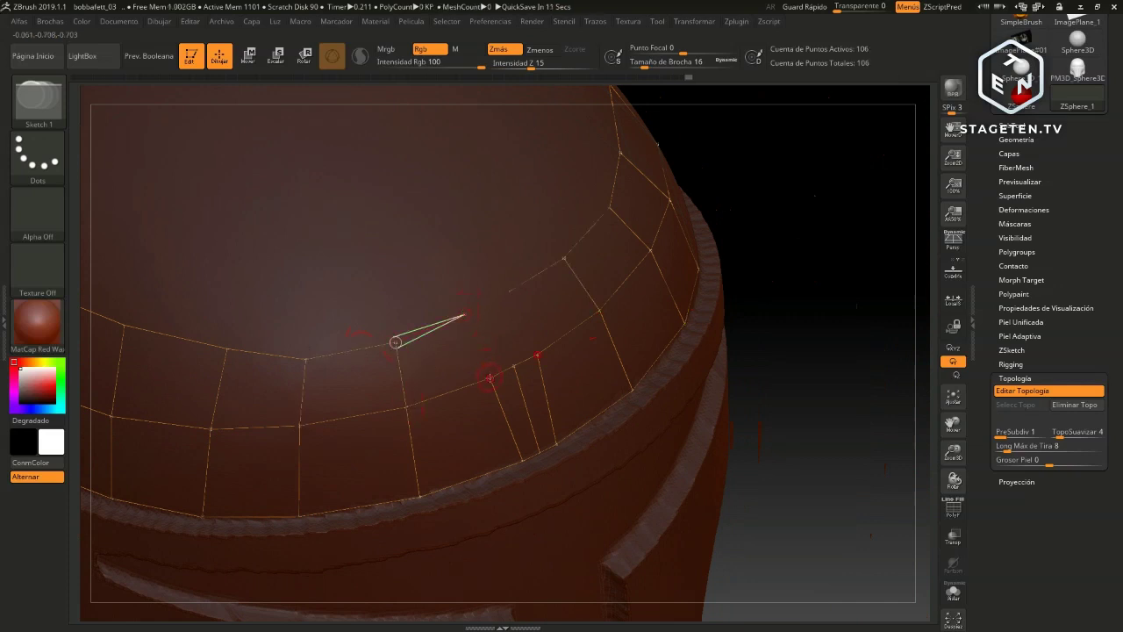
click(489, 377)
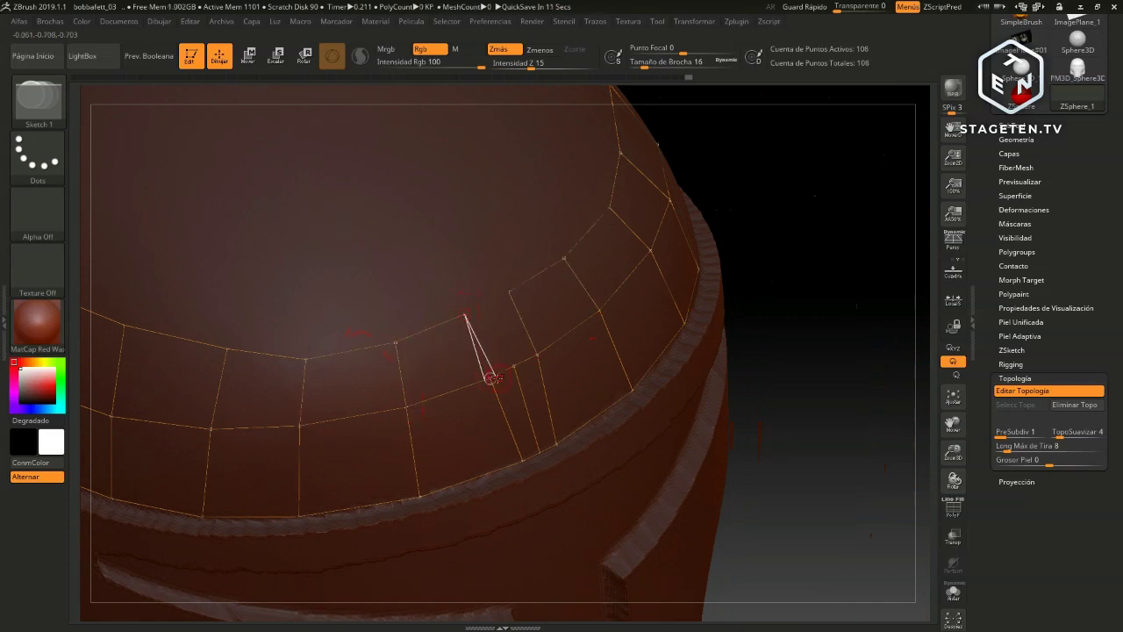
click(465, 314)
click(516, 367)
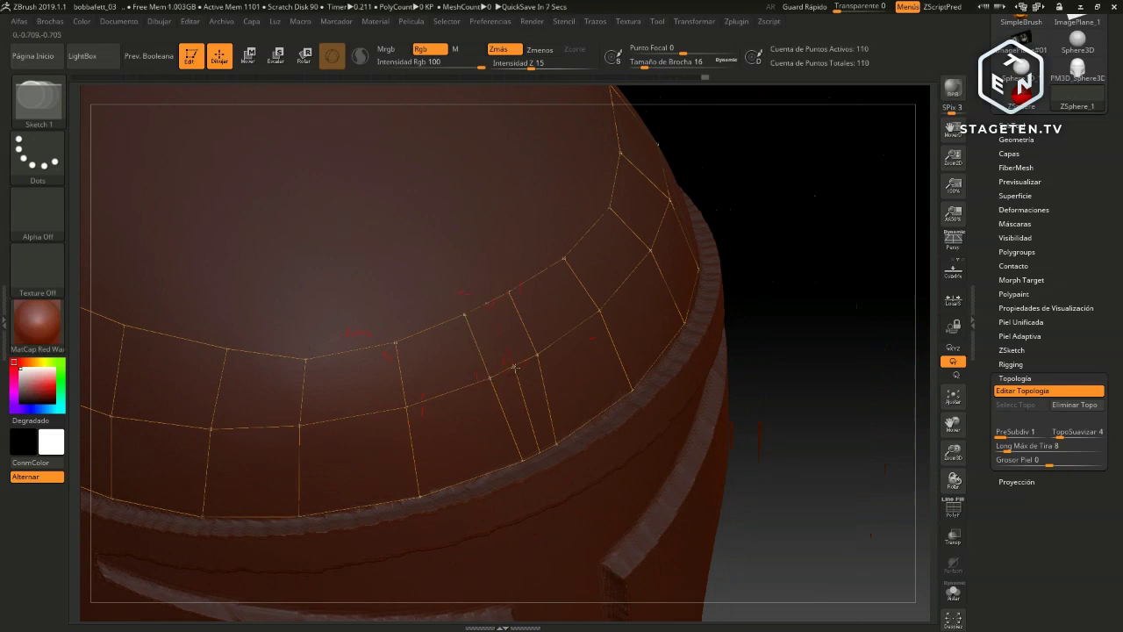
drag(792, 316, 798, 205)
mouse_move(742, 304)
mouse_down()
mouse_move(827, 358)
mouse_move(832, 324)
mouse_move(553, 291)
mouse_up()
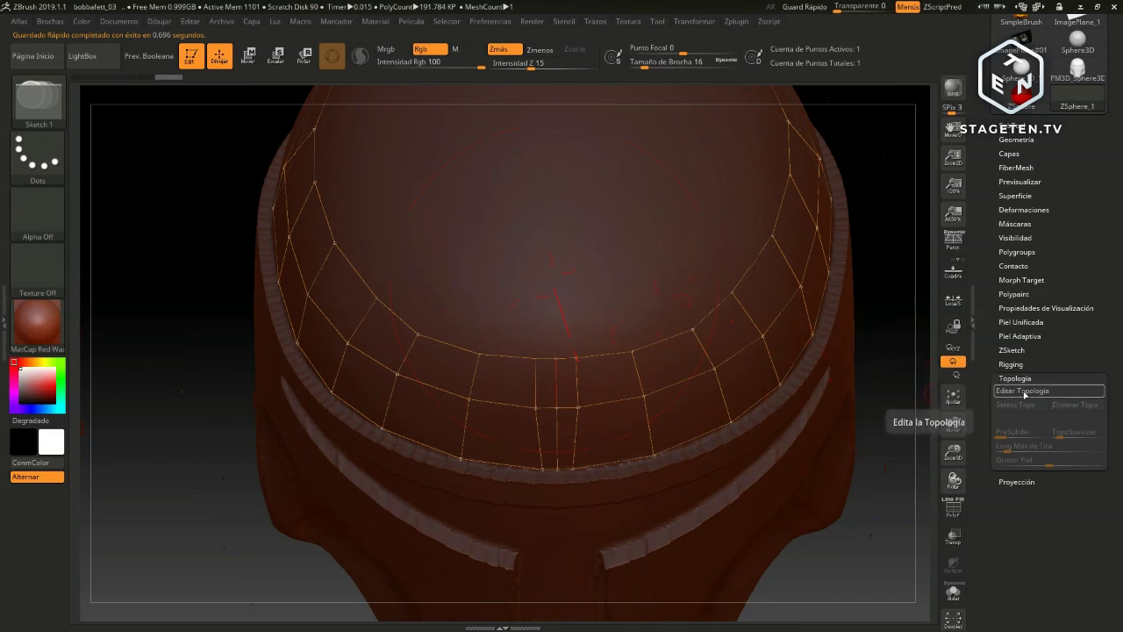
Re-enable Edit Topology and build a first dome quad at the front centre above the rim loop
click(1023, 394)
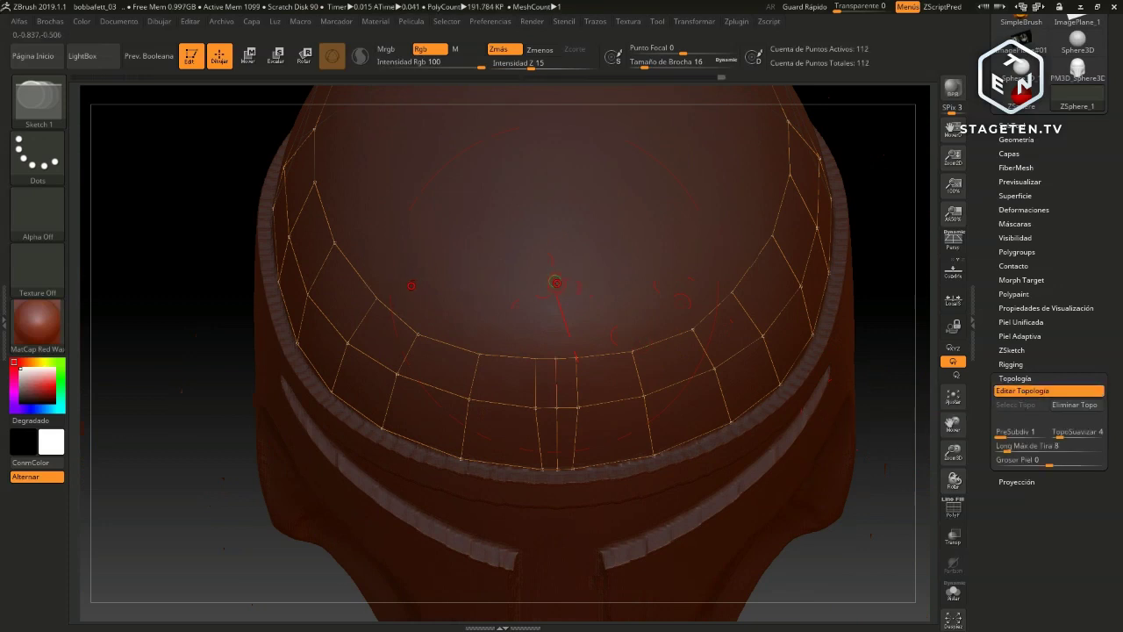
click(556, 406)
click(559, 279)
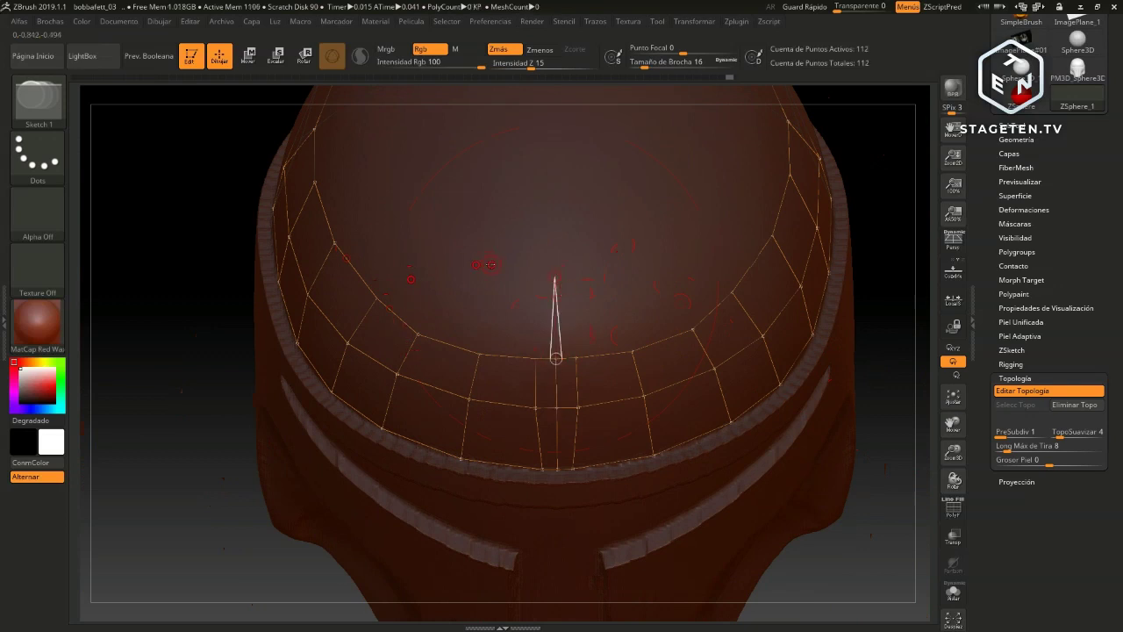
click(532, 275)
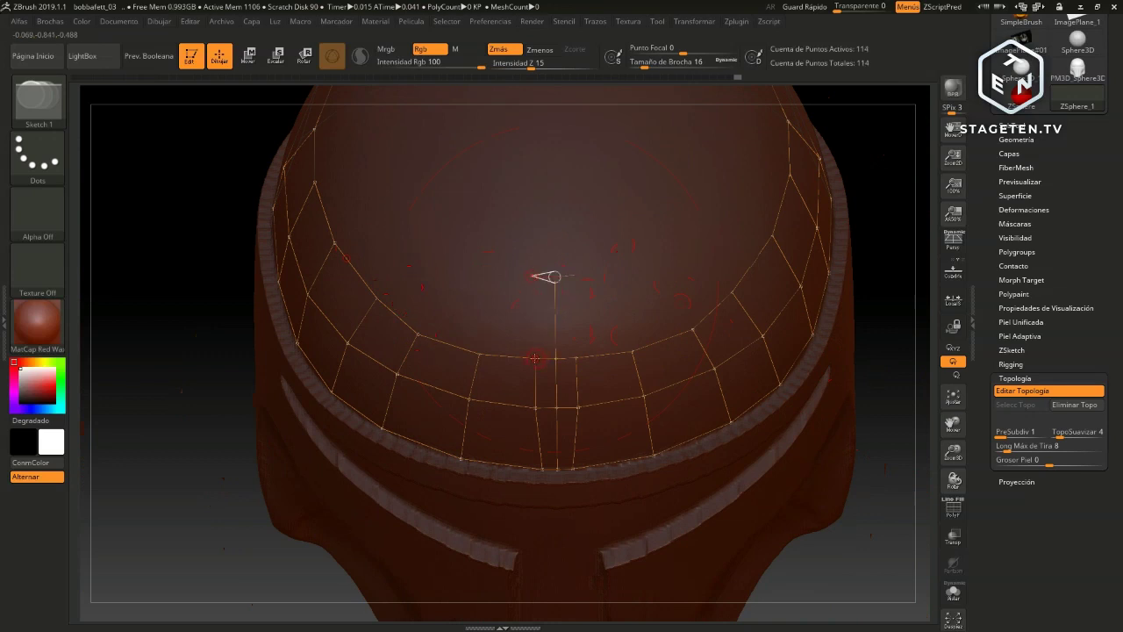
click(535, 358)
click(532, 276)
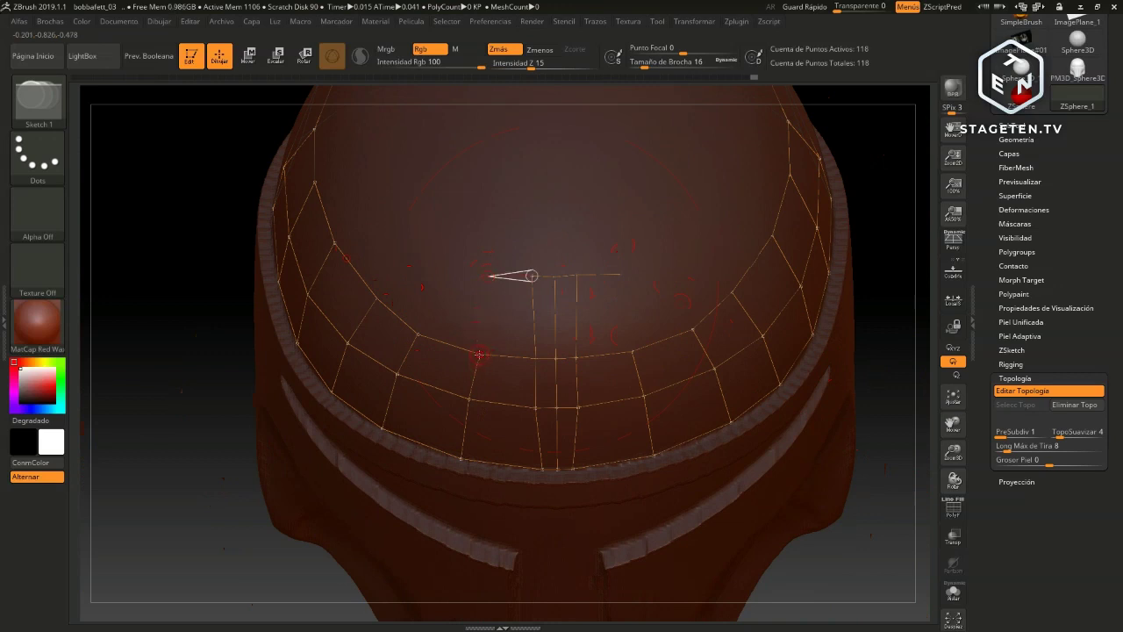
click(478, 354)
Continue the new dome row with quads along the side, each linked down to the rim loop
mouse_move(233, 401)
mouse_down()
mouse_move(238, 427)
mouse_move(404, 298)
mouse_up()
click(406, 307)
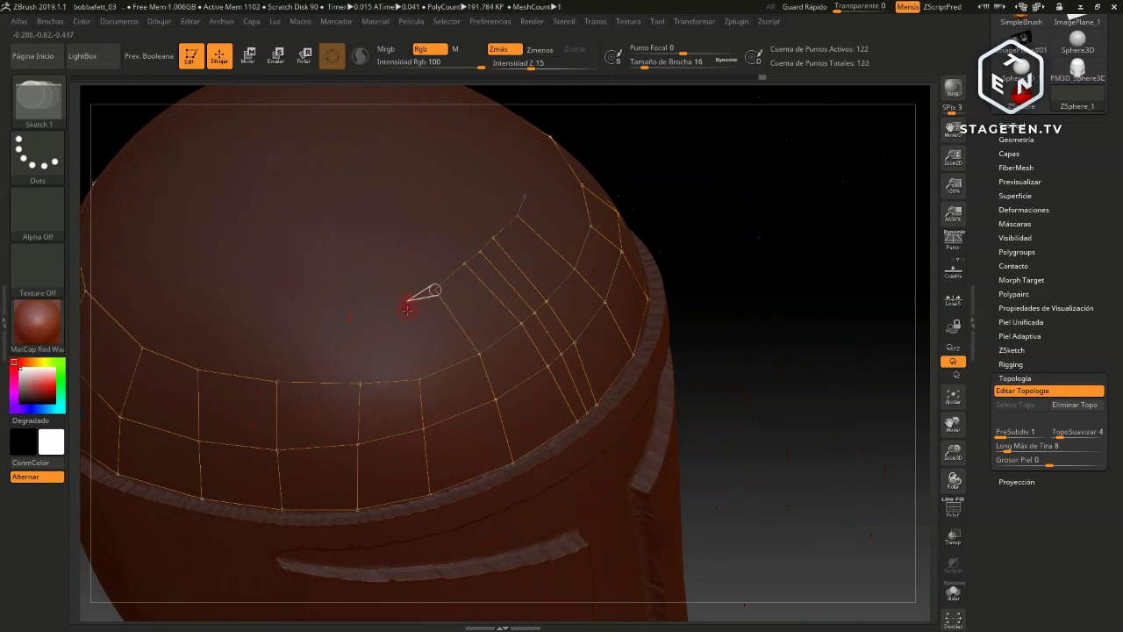
click(419, 379)
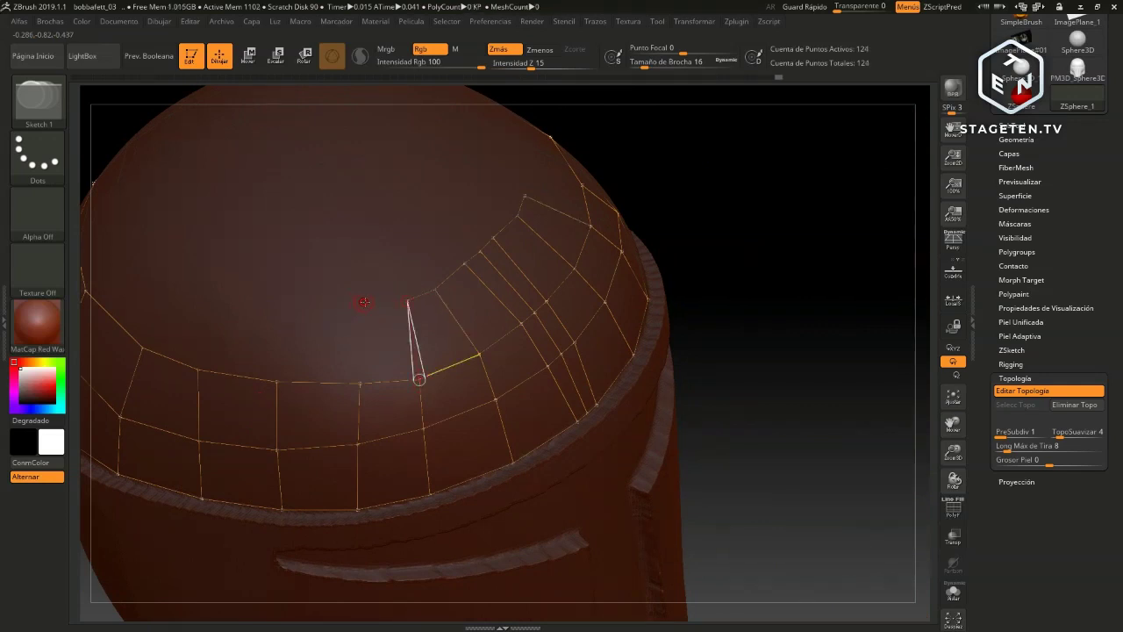
click(363, 304)
click(360, 384)
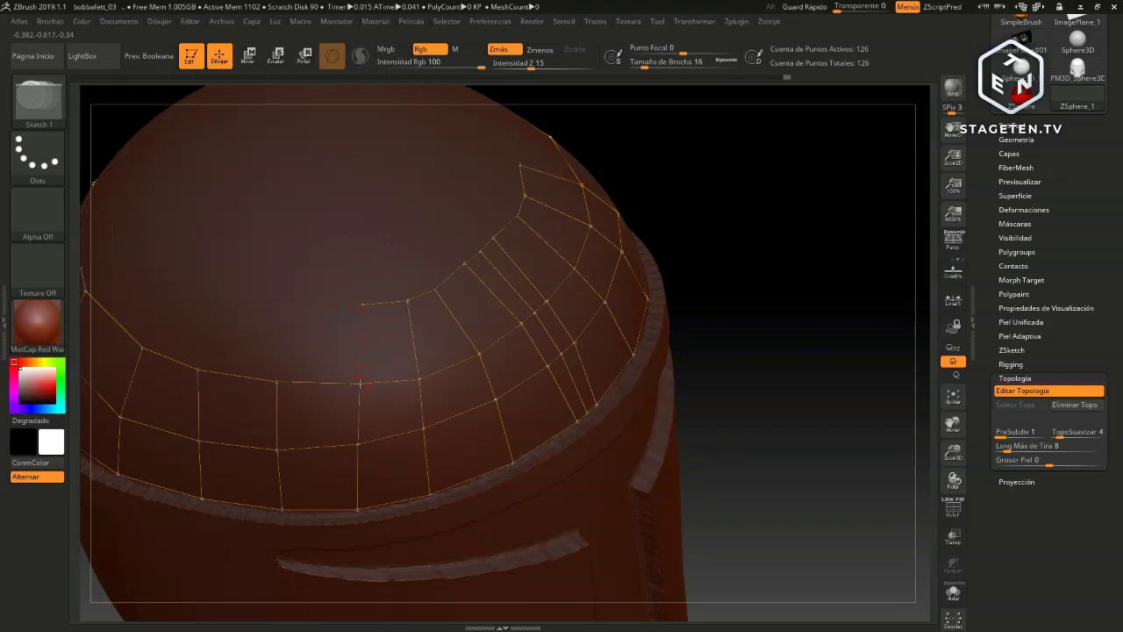
click(276, 383)
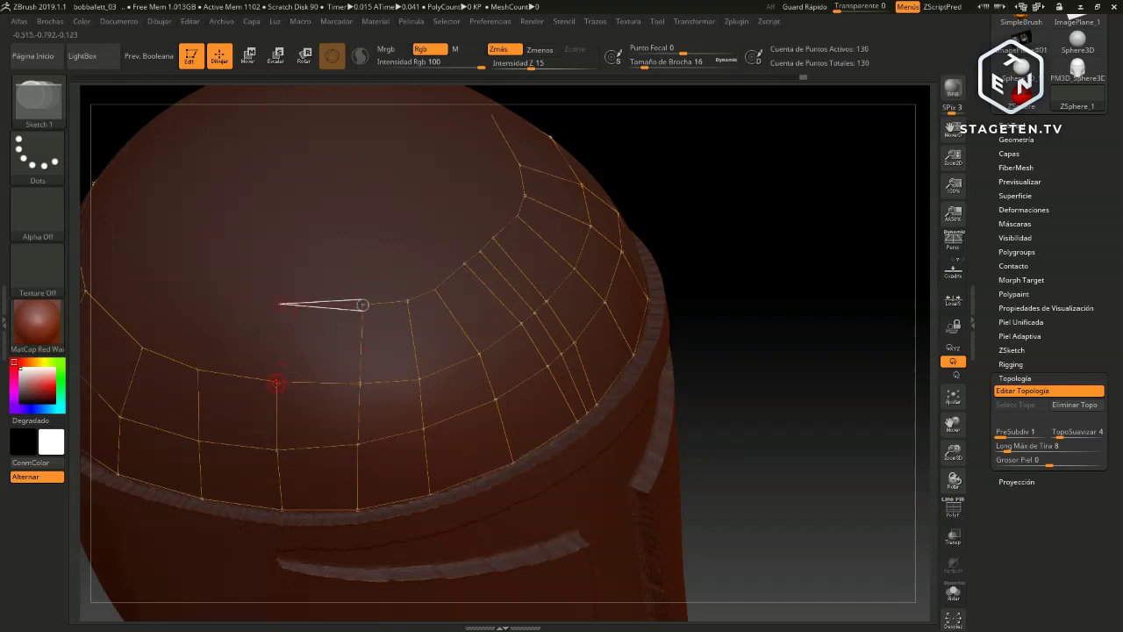
click(279, 304)
mouse_move(701, 245)
mouse_down()
mouse_move(778, 251)
mouse_move(885, 229)
mouse_move(219, 356)
mouse_move(383, 292)
mouse_up()
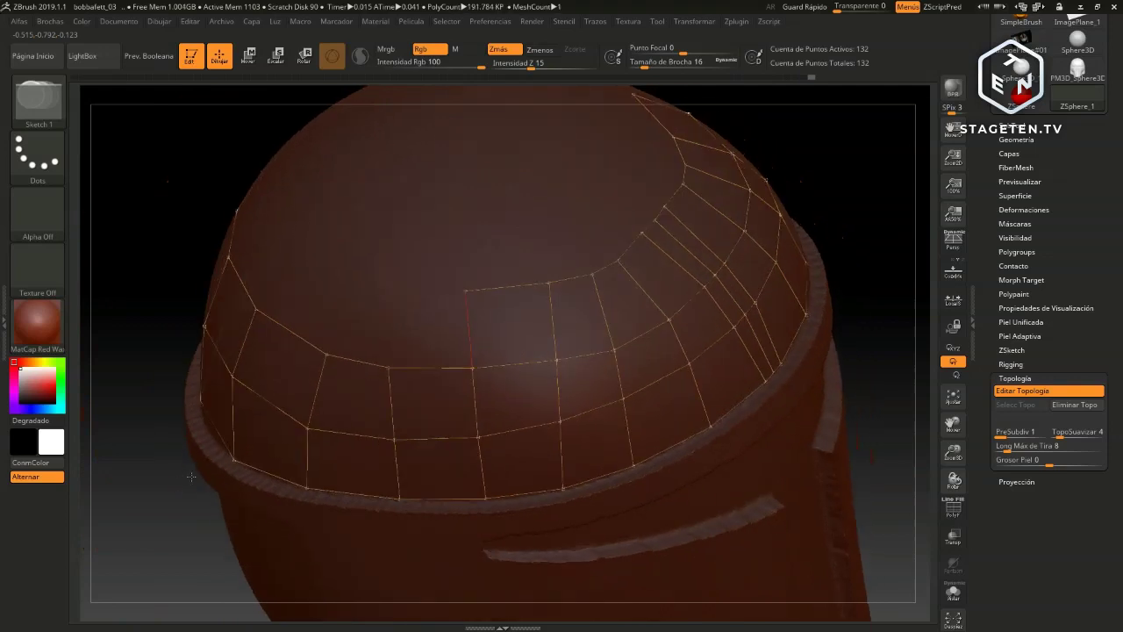
click(382, 292)
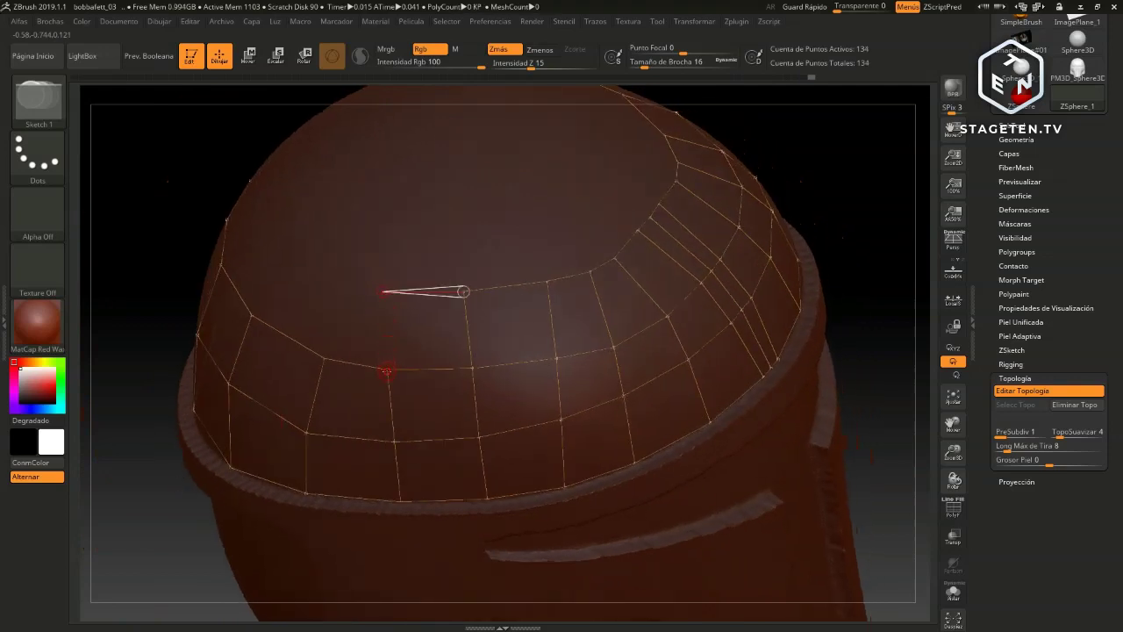
click(386, 370)
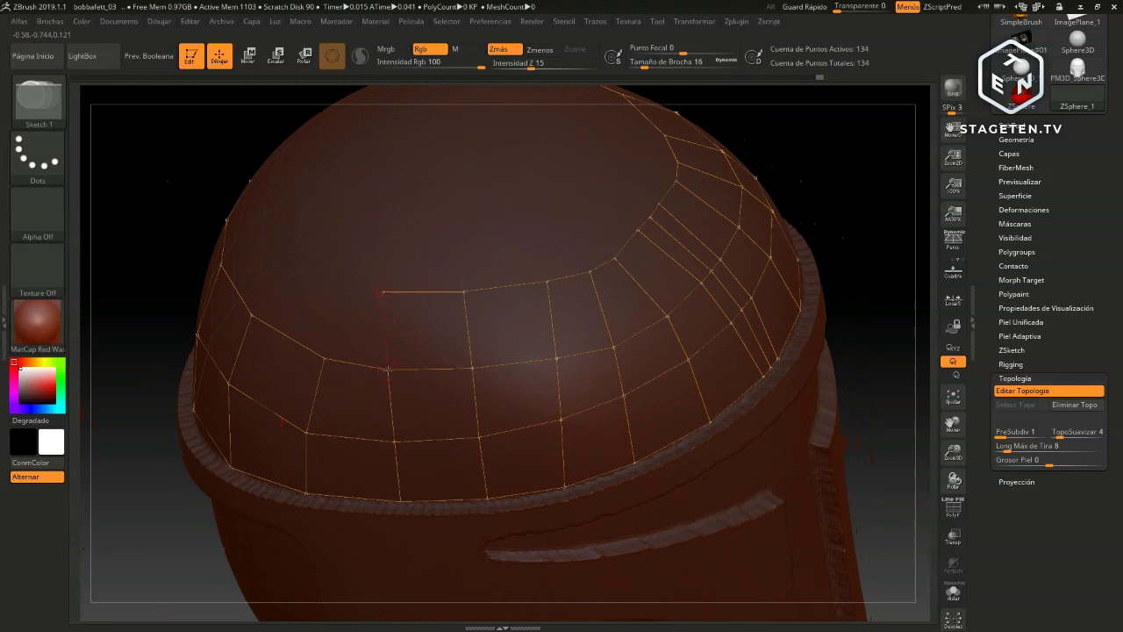
Extend the dome row around the other side with more quads to the rim loop
mouse_move(151, 539)
mouse_down()
mouse_move(220, 482)
mouse_move(552, 386)
mouse_up()
click(470, 325)
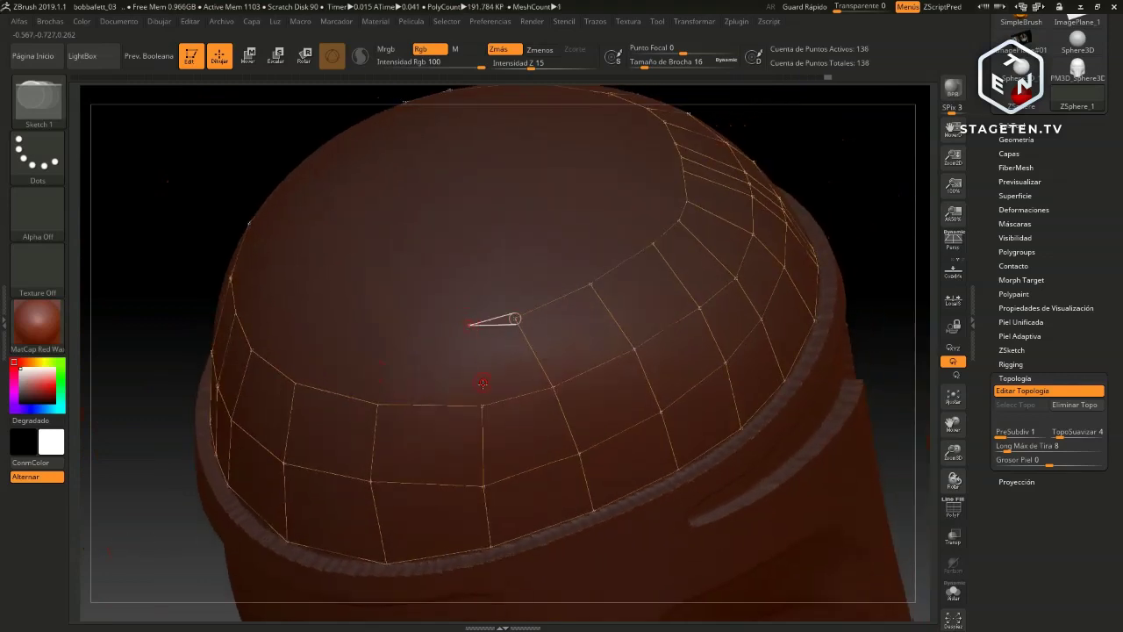
click(483, 406)
click(483, 405)
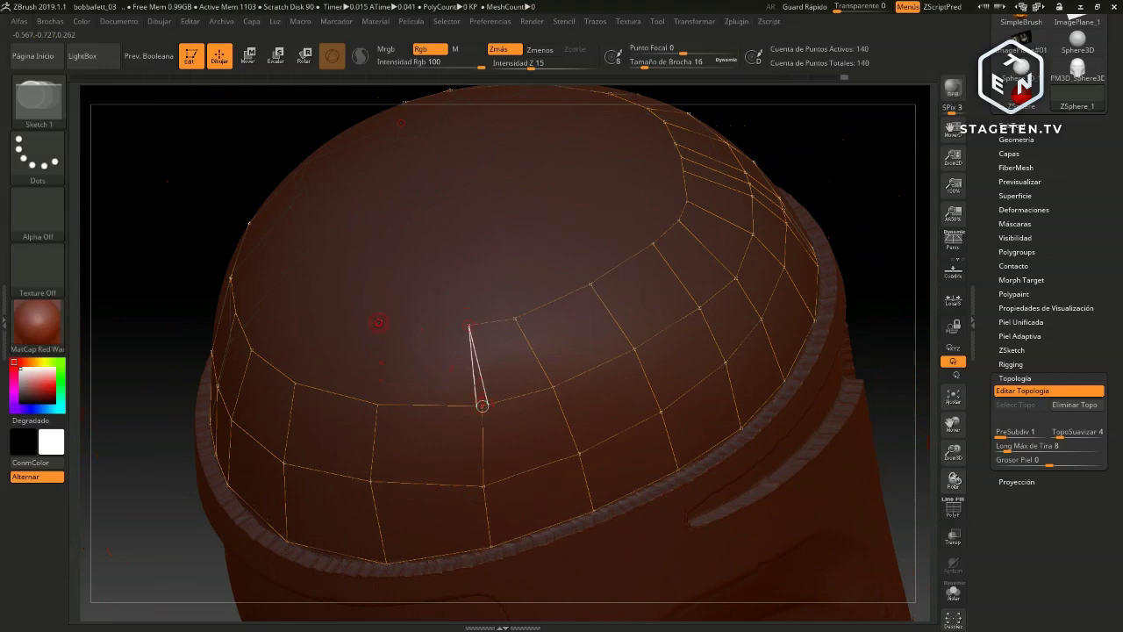
click(383, 326)
click(376, 405)
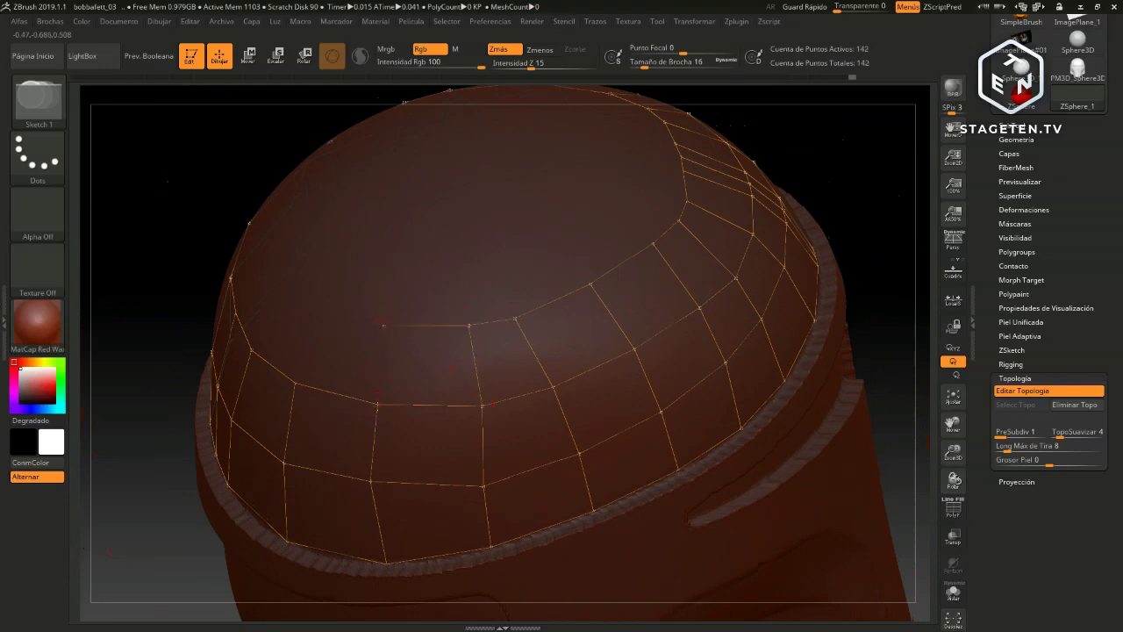
click(308, 307)
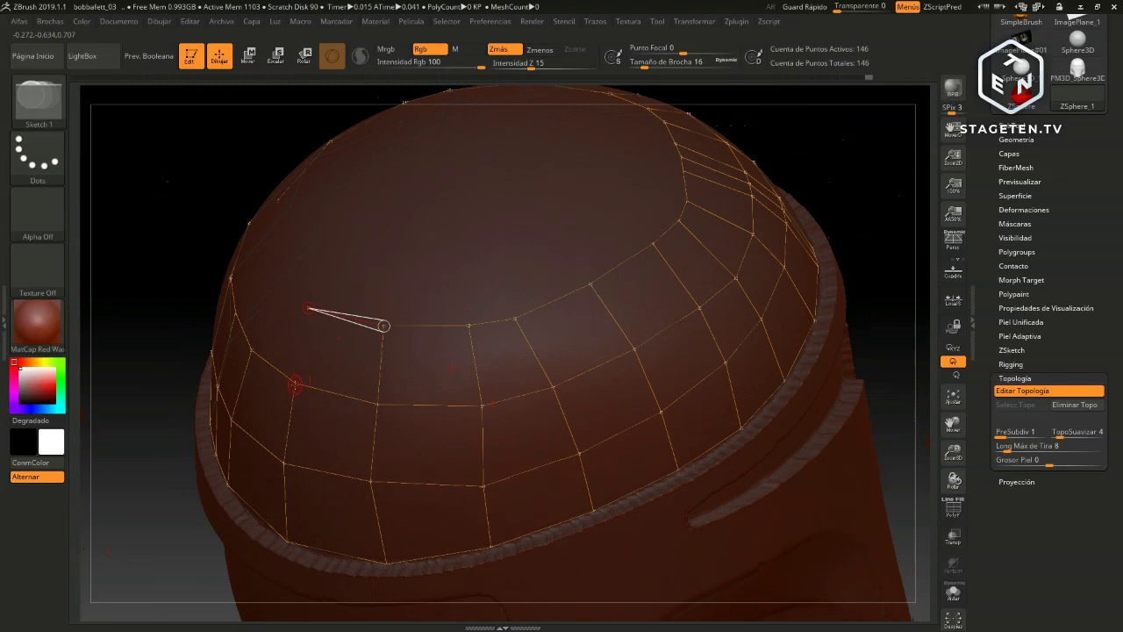
Add dome-row points on the helmet's left side, linked to the row below
drag(131, 499, 440, 328)
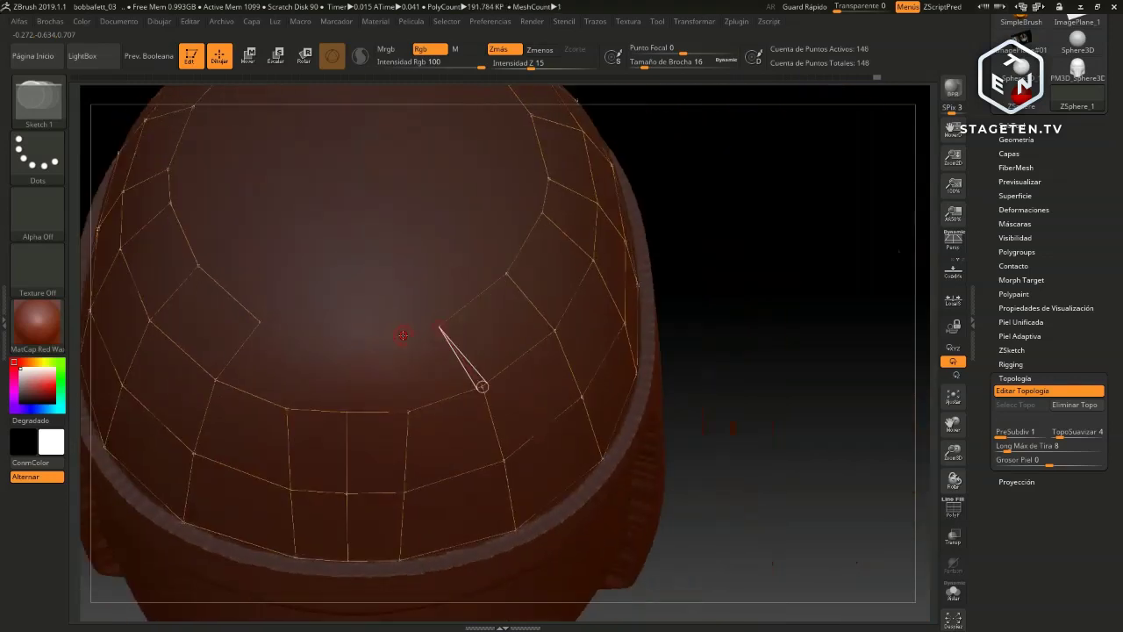
click(402, 334)
click(439, 327)
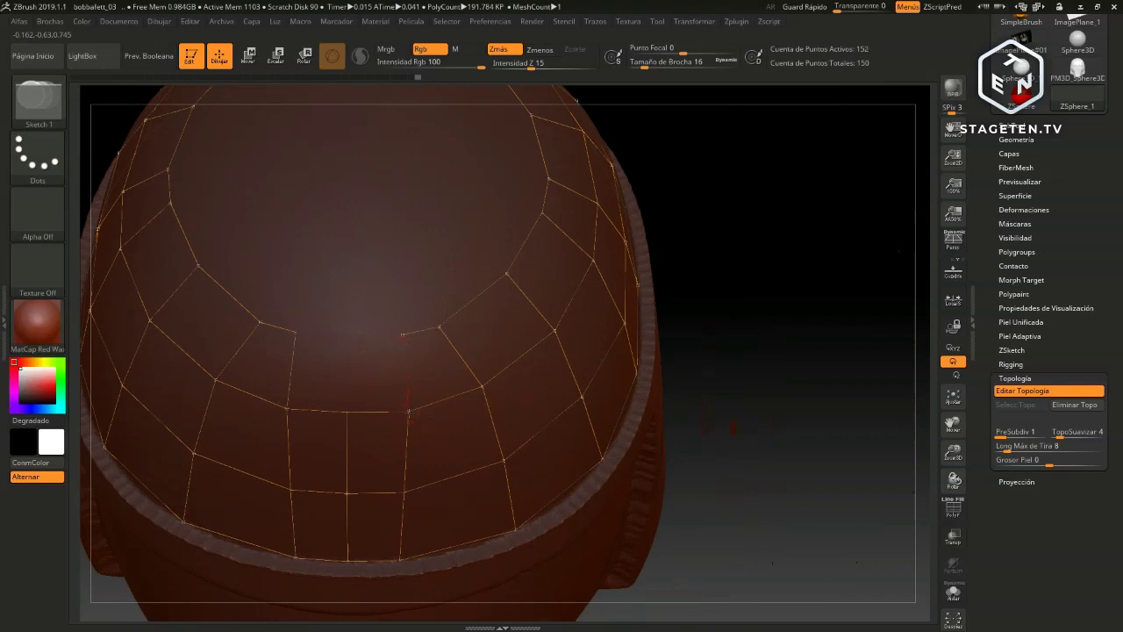
click(347, 338)
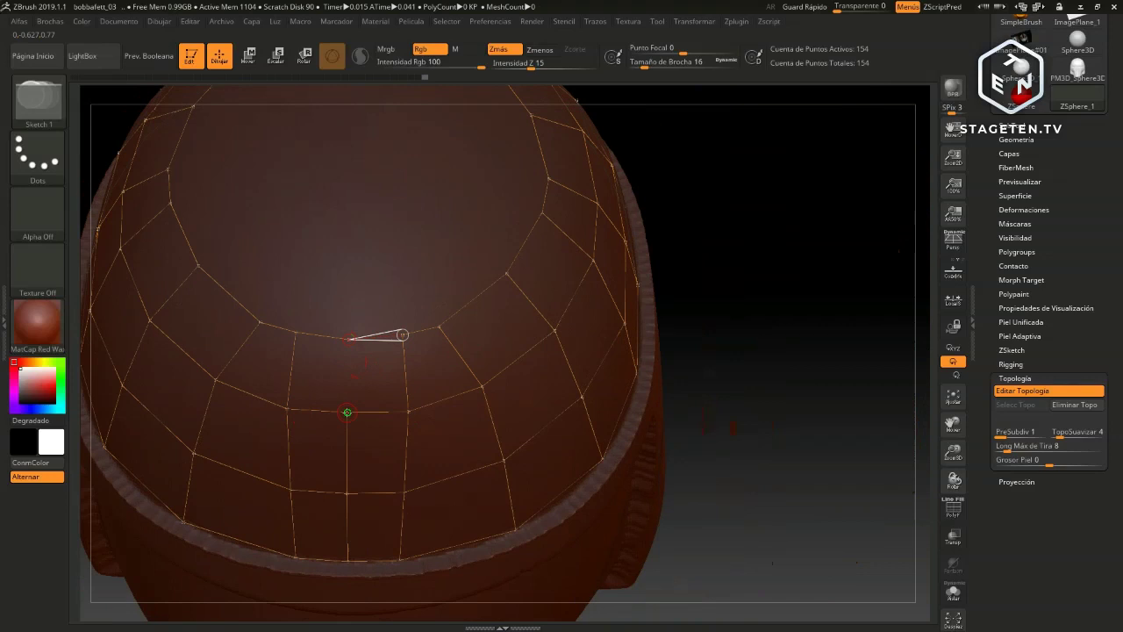
click(347, 412)
Start a higher ring near the dome's top, linking its points down to the row below
drag(777, 245, 649, 371)
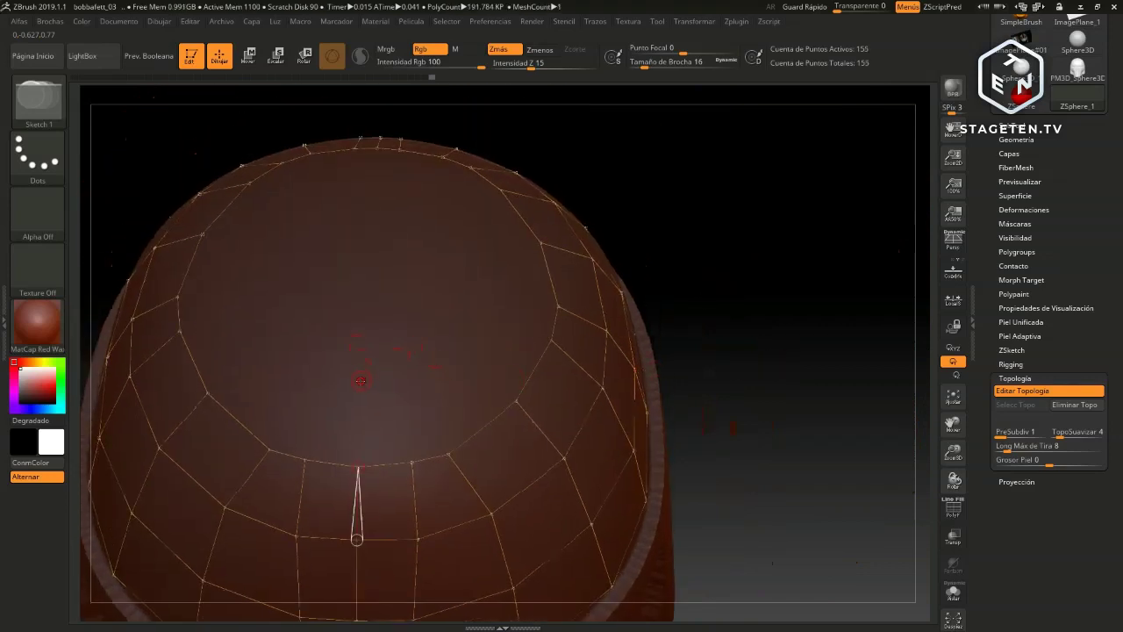
click(361, 323)
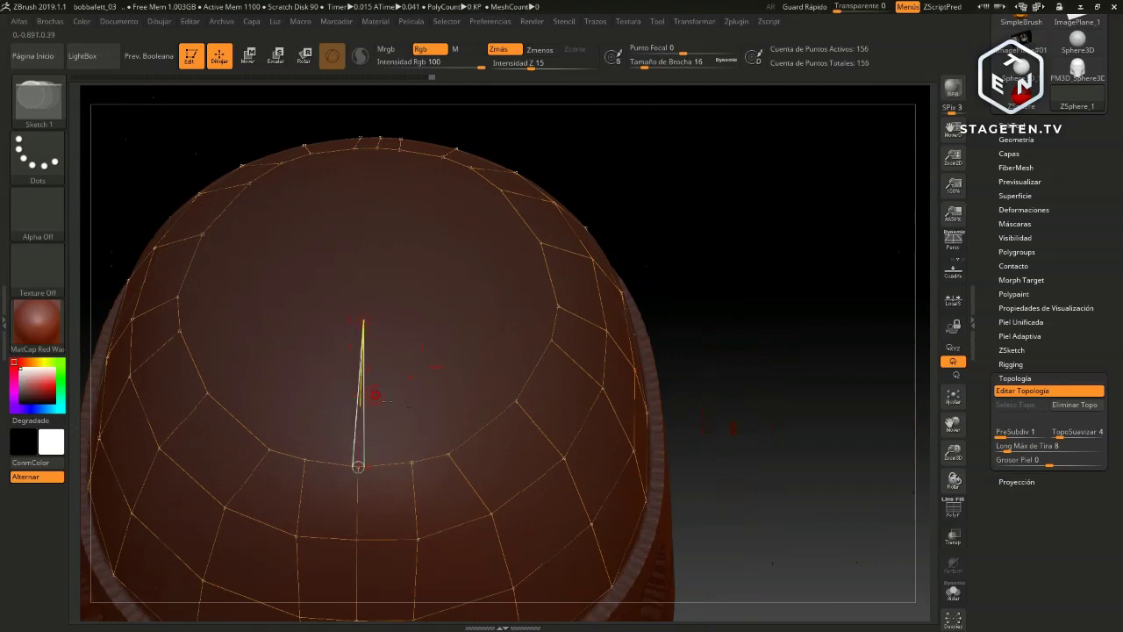
click(403, 324)
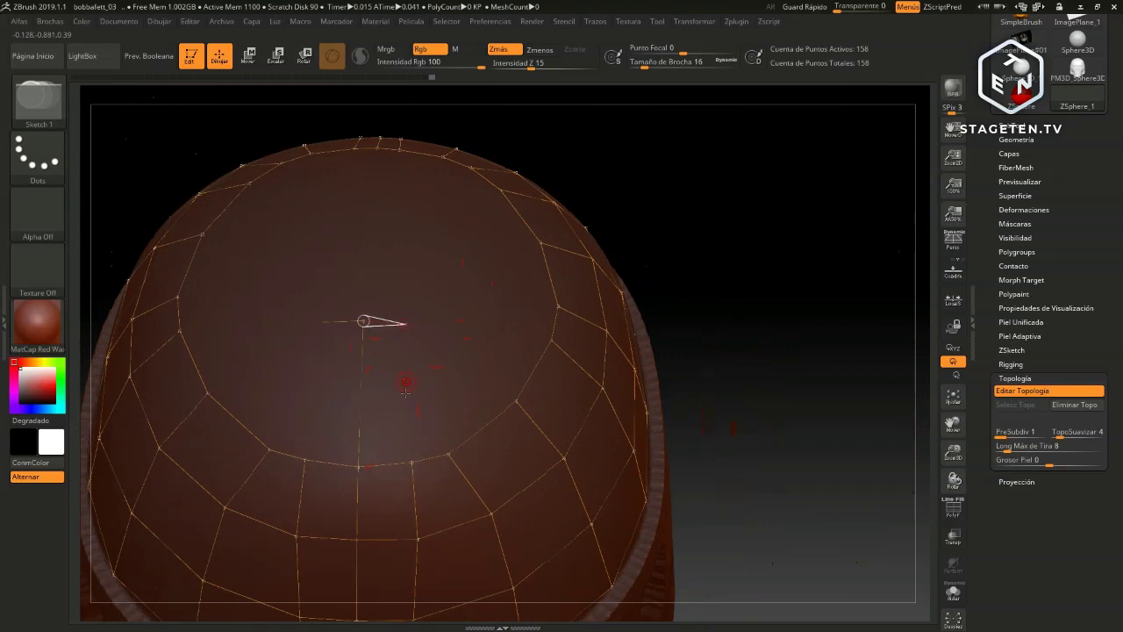
click(413, 462)
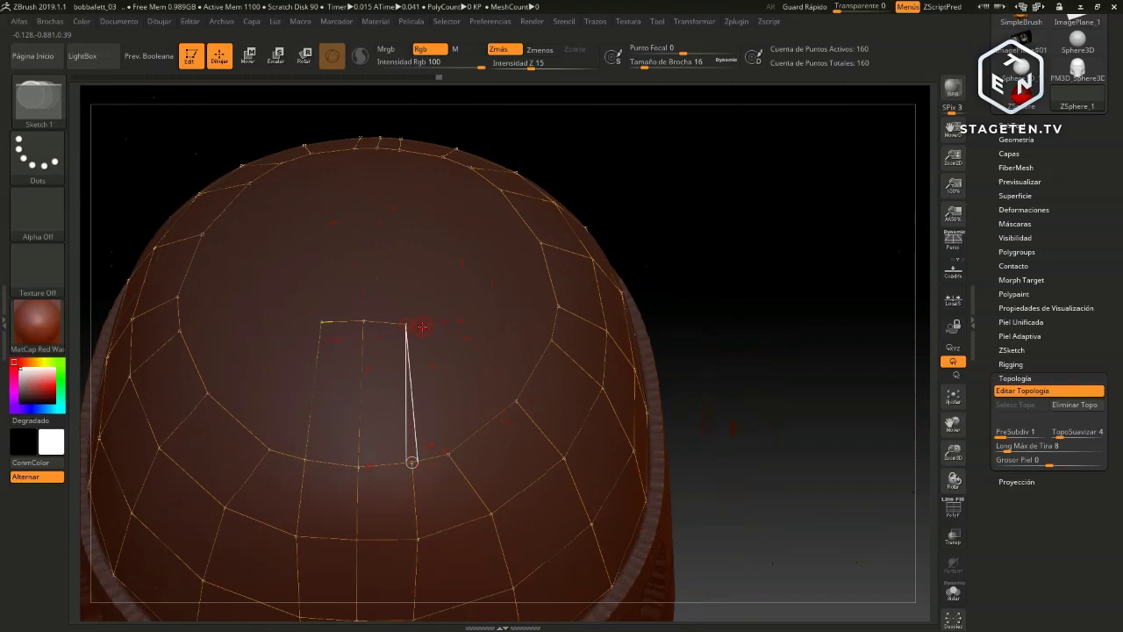
click(422, 326)
click(449, 453)
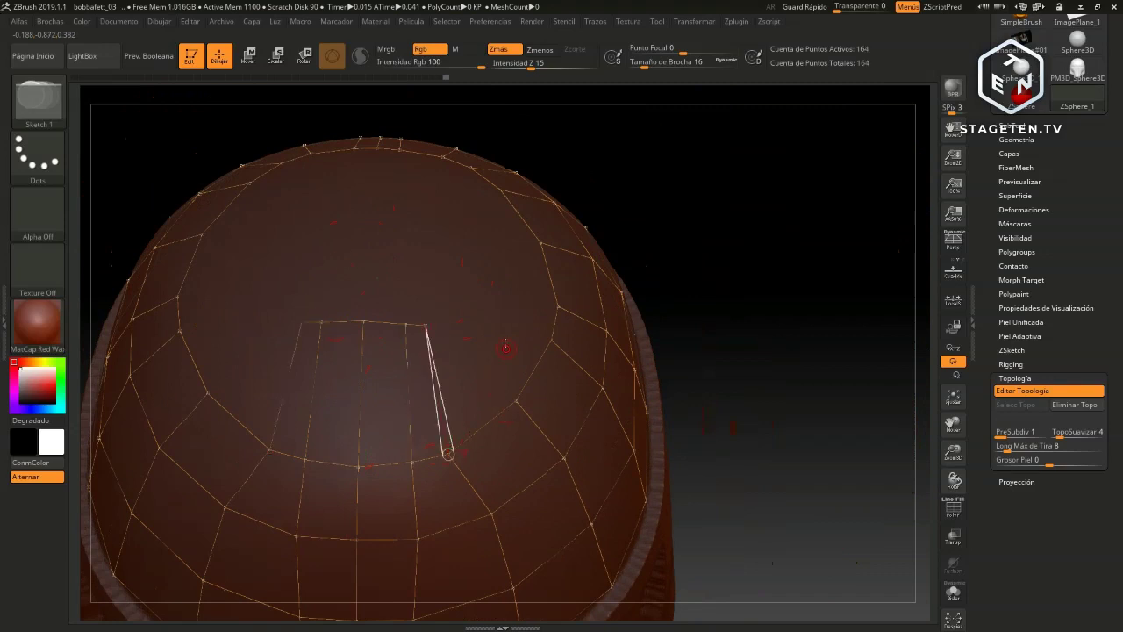
click(454, 314)
click(518, 401)
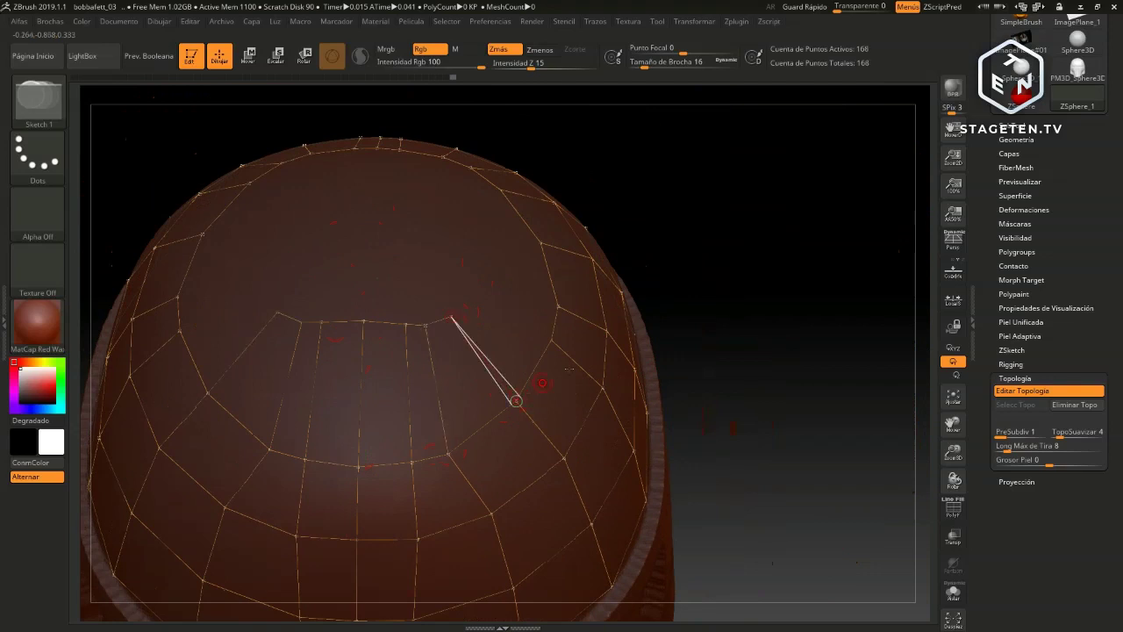
drag(747, 325, 694, 336)
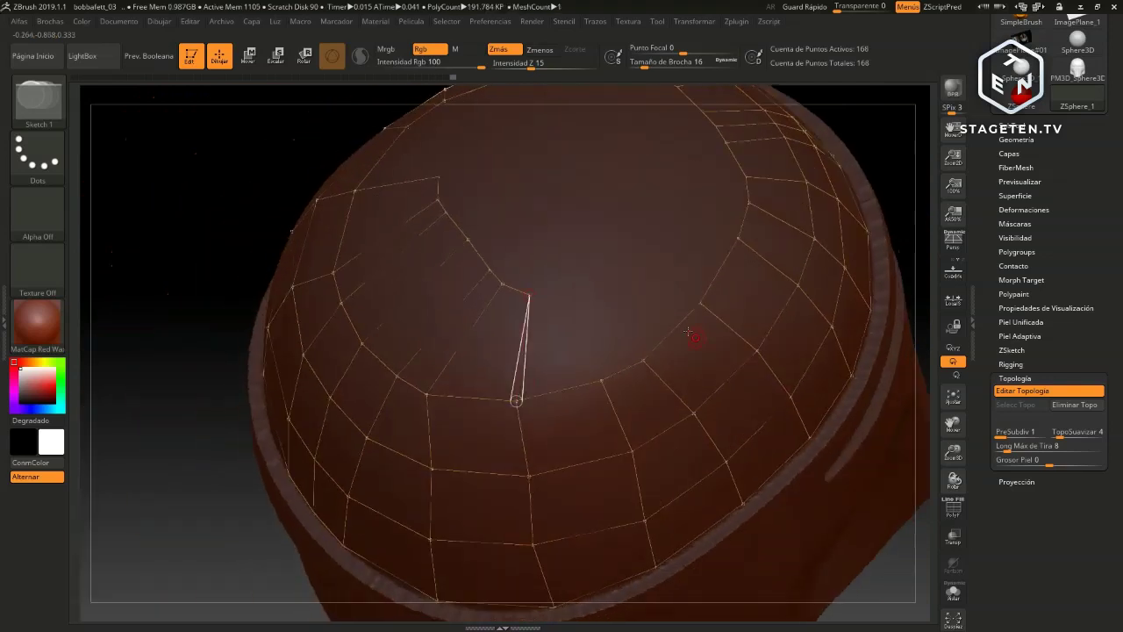
Add edges from the upper ring down to the next ring to form quads
click(566, 281)
click(602, 379)
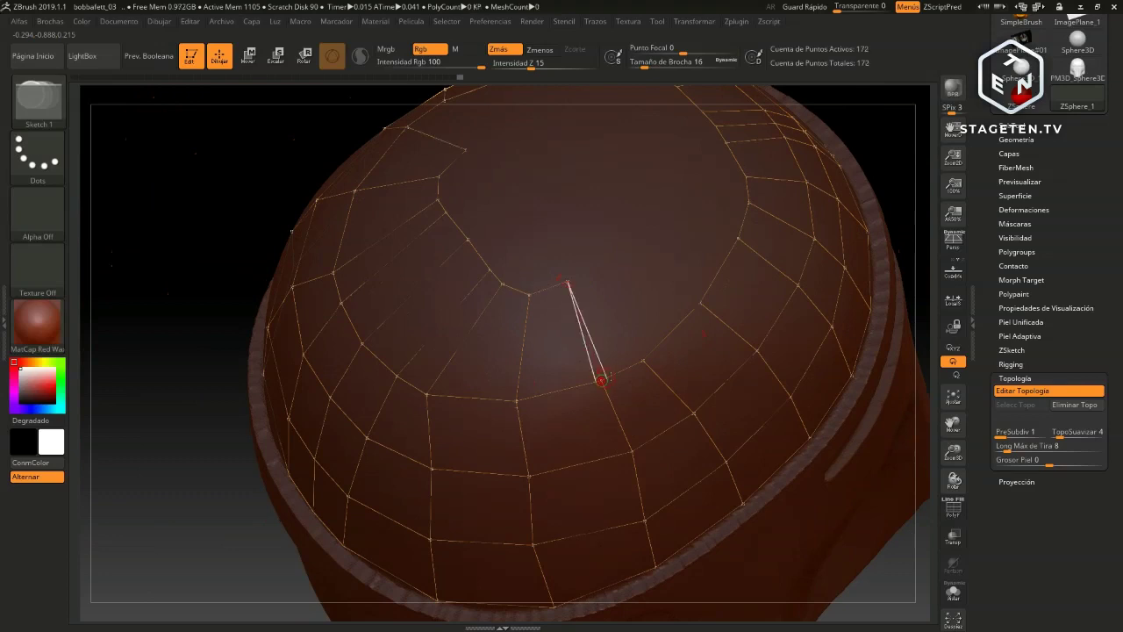
click(590, 273)
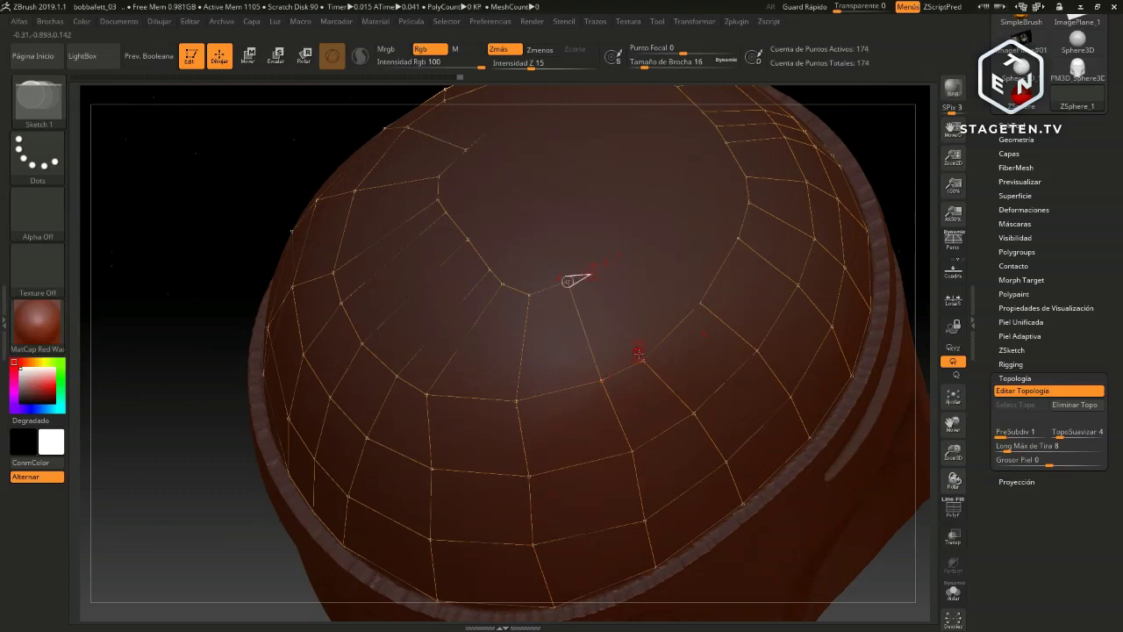
click(642, 359)
click(640, 249)
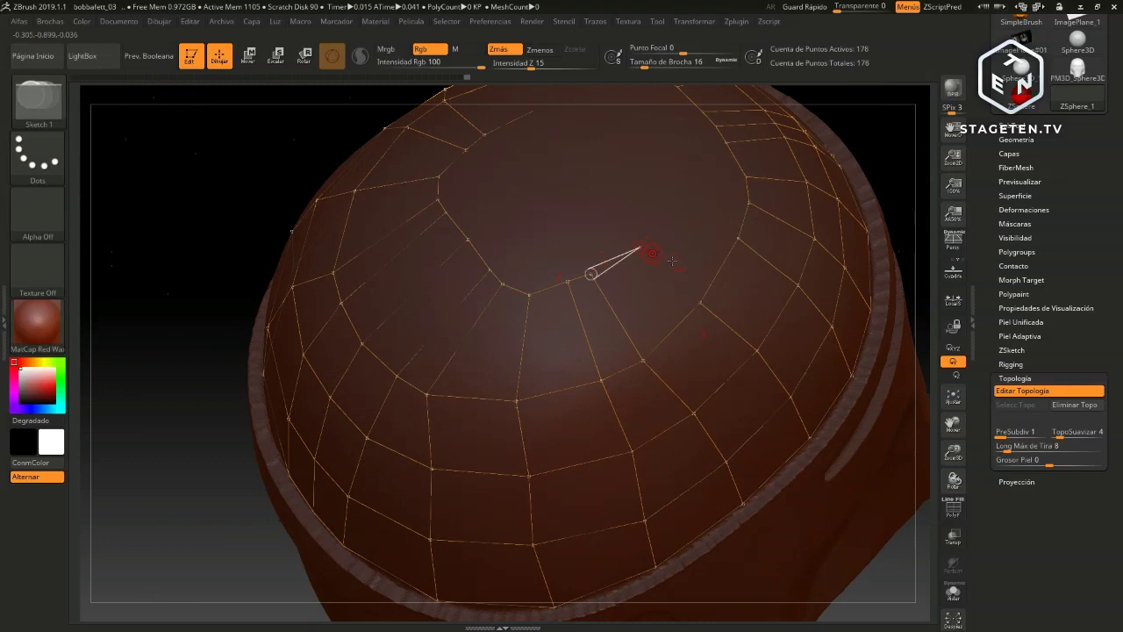
click(700, 303)
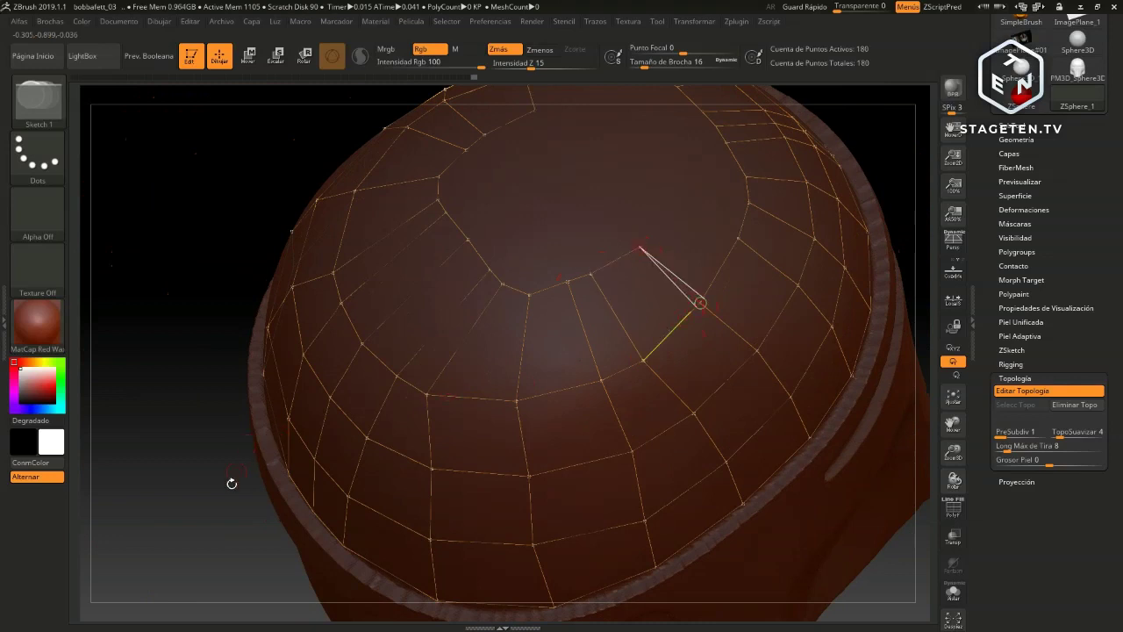
Add inner-ring vertices further around the dome, closing quads to the outer ring
drag(232, 483, 853, 184)
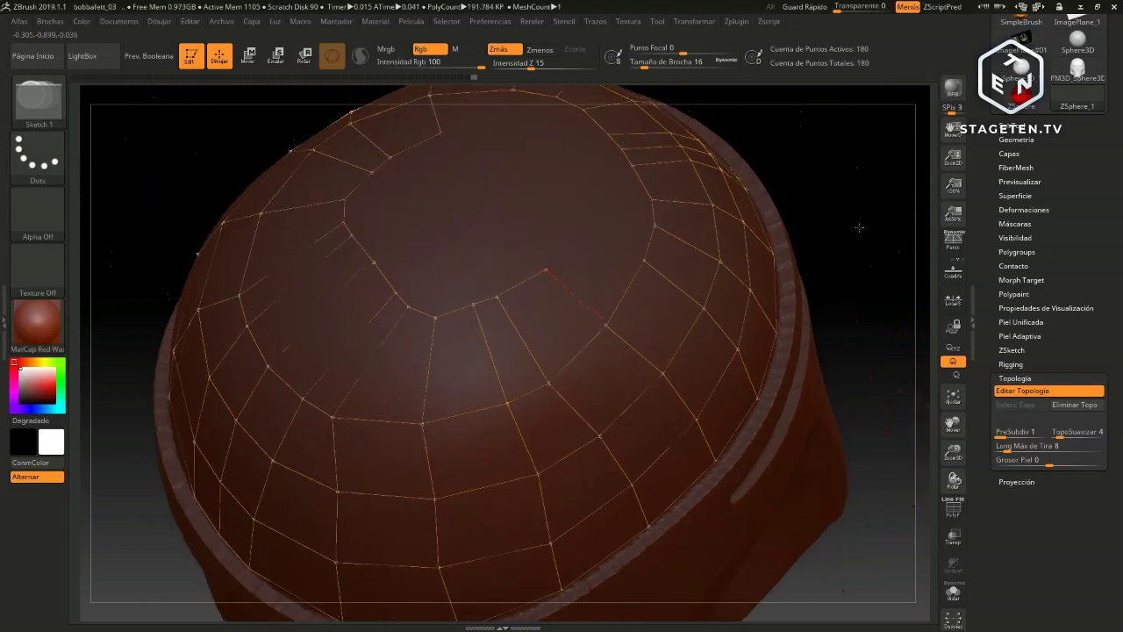
drag(875, 230, 762, 283)
click(574, 259)
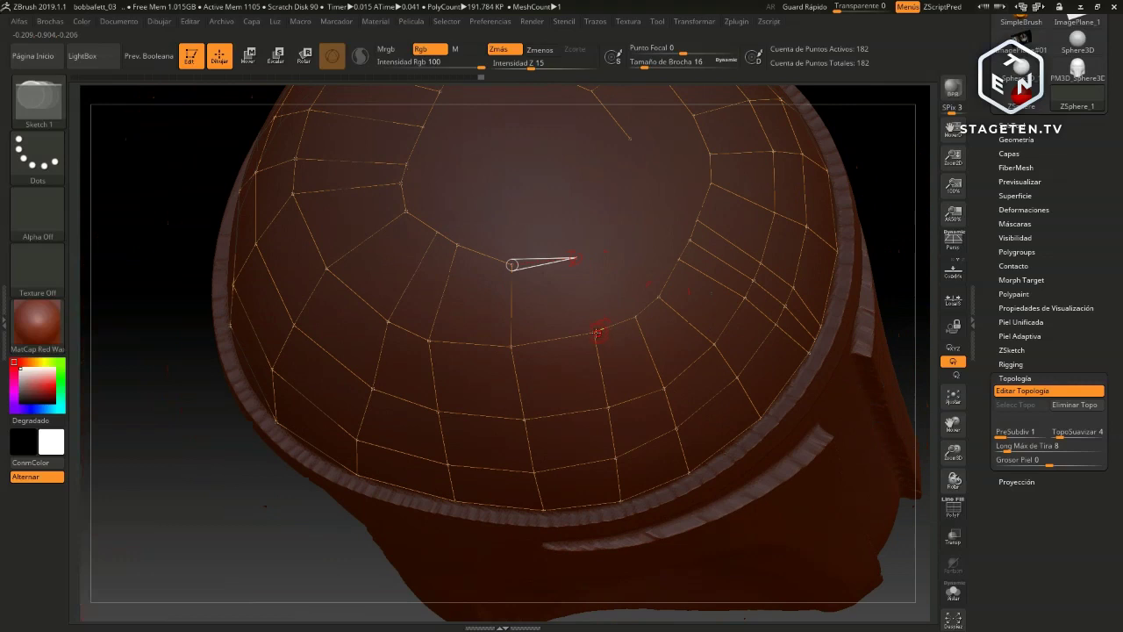
click(593, 332)
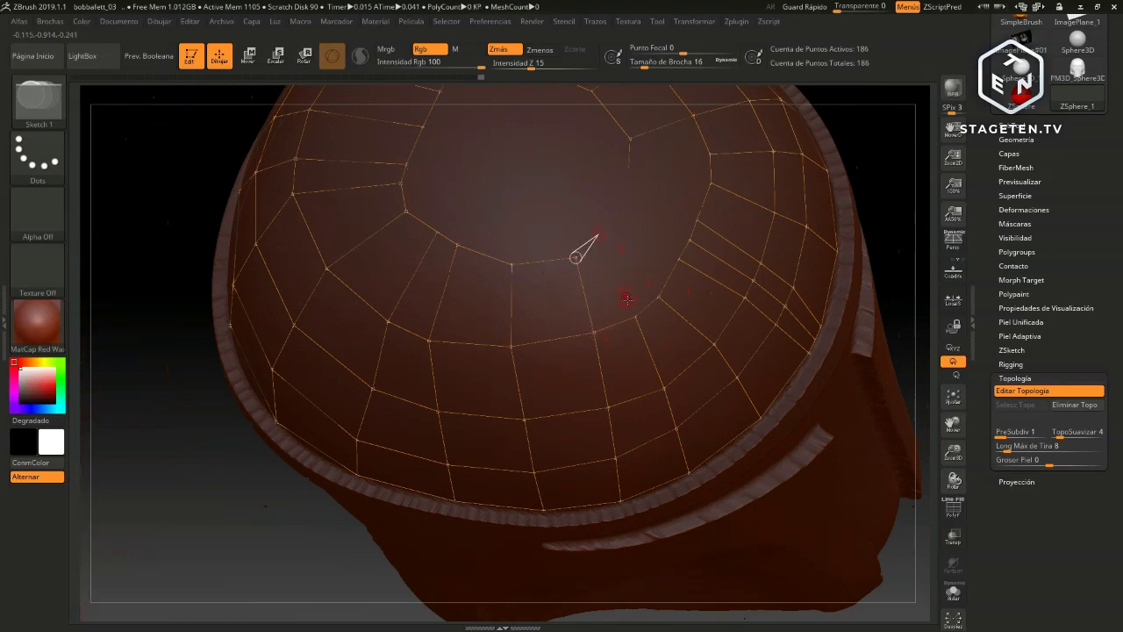
click(635, 316)
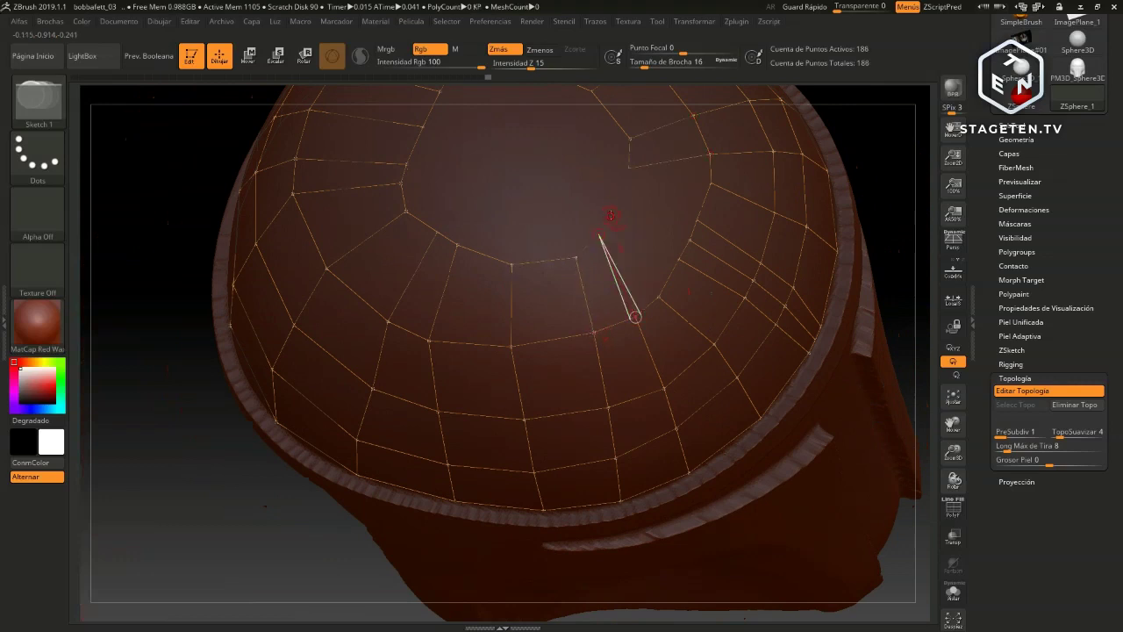
click(610, 215)
click(599, 232)
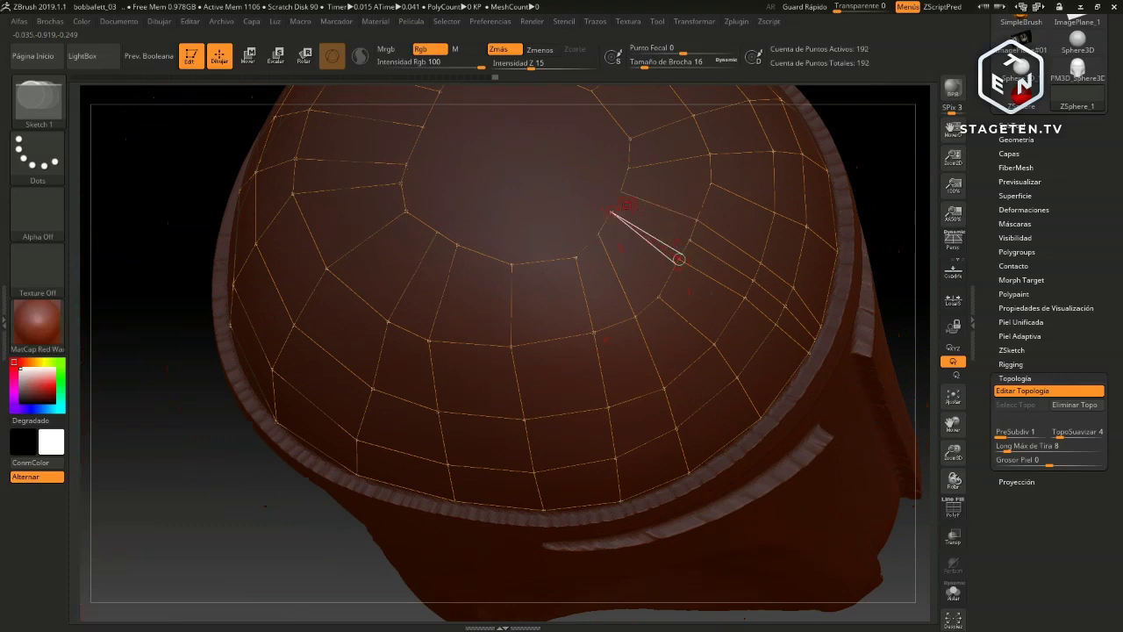
click(679, 259)
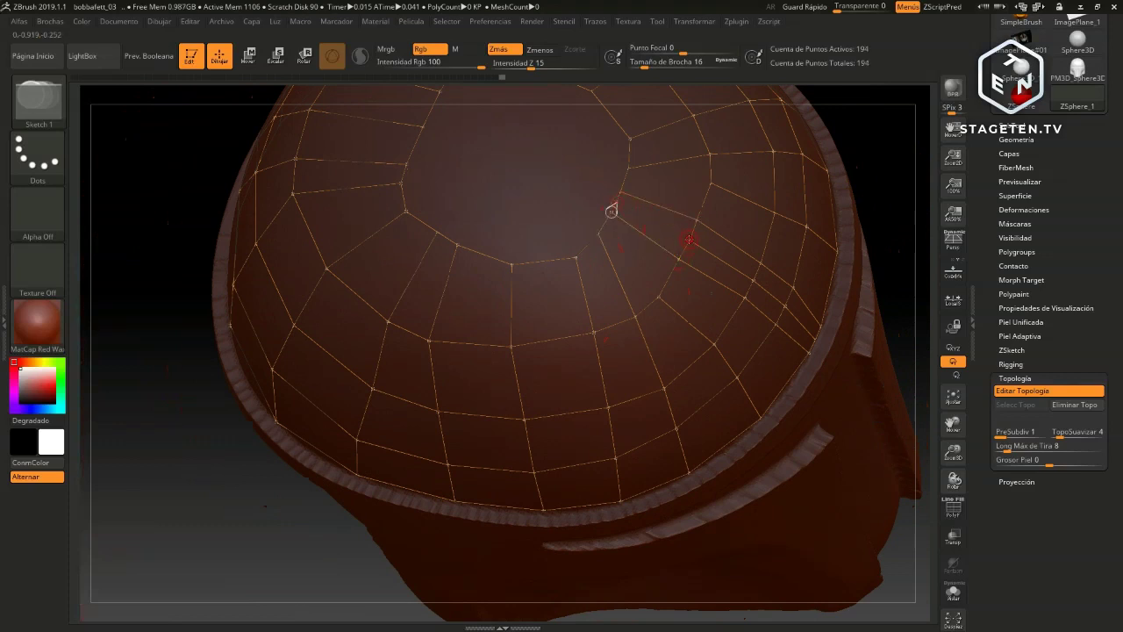
click(690, 240)
Place a centre vertex inside the crown opening and join inner-ring vertices to it
drag(225, 515, 386, 351)
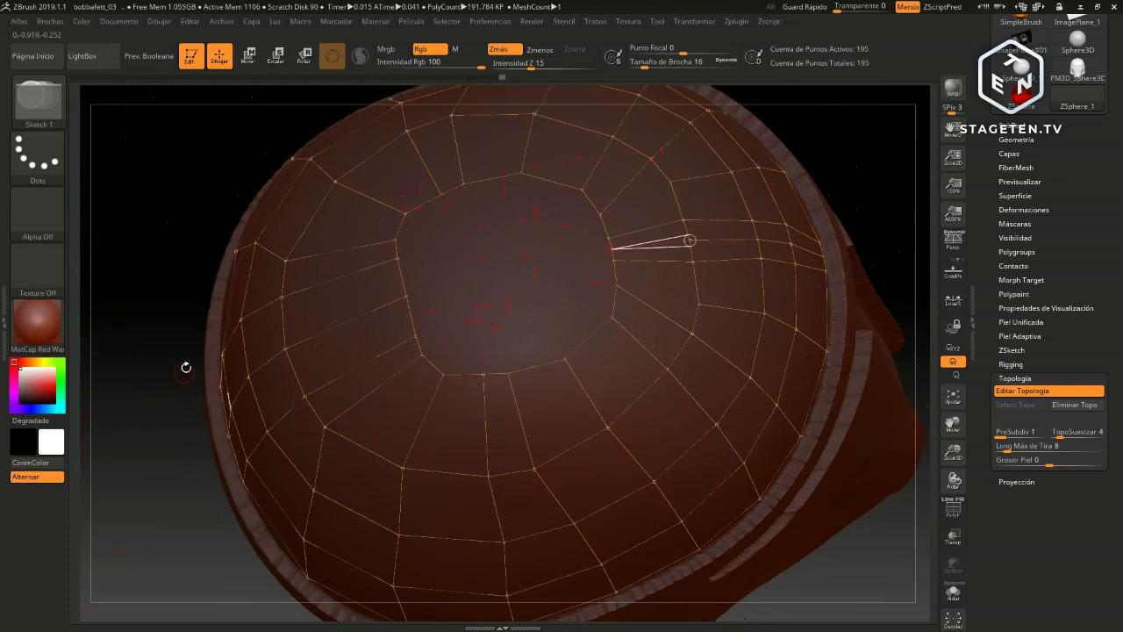
click(152, 406)
click(405, 213)
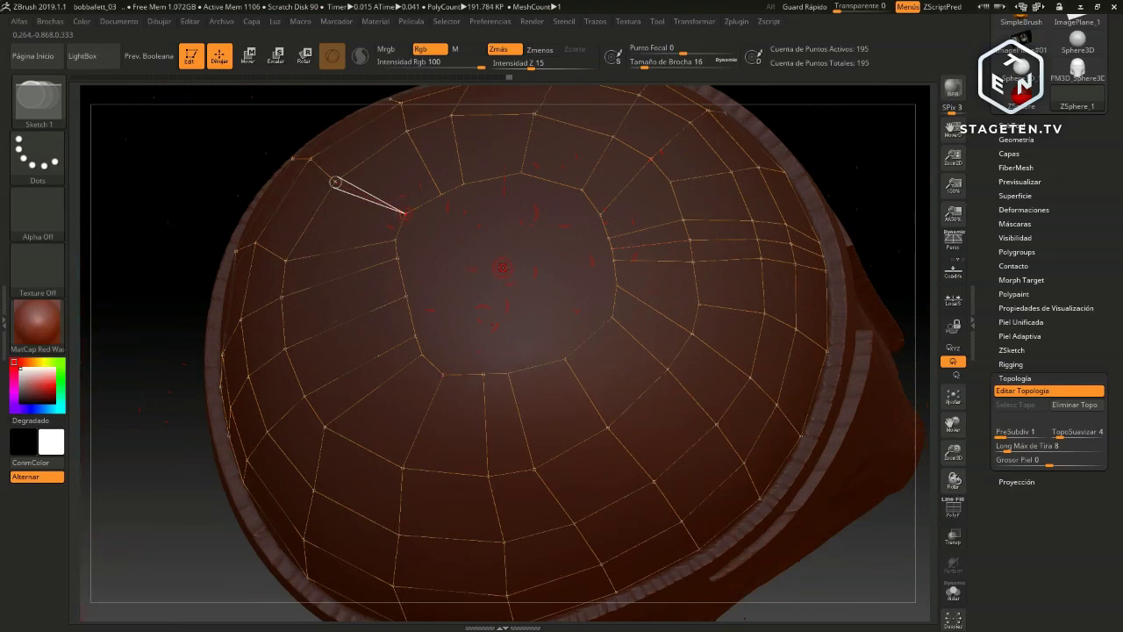
click(504, 267)
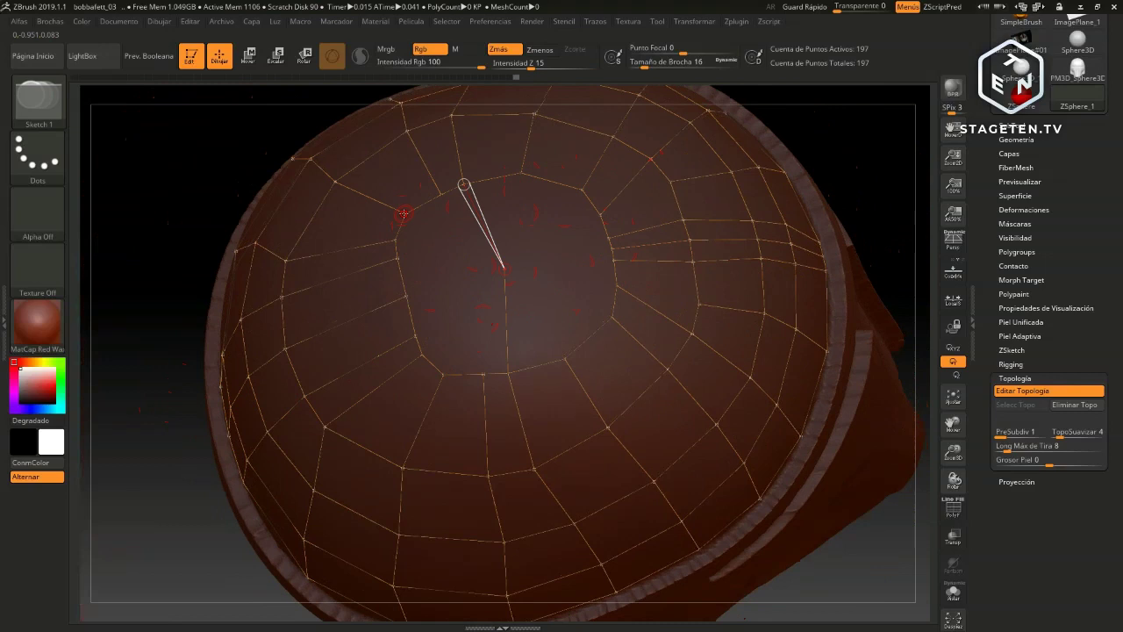
click(403, 213)
click(404, 213)
drag(841, 136, 694, 215)
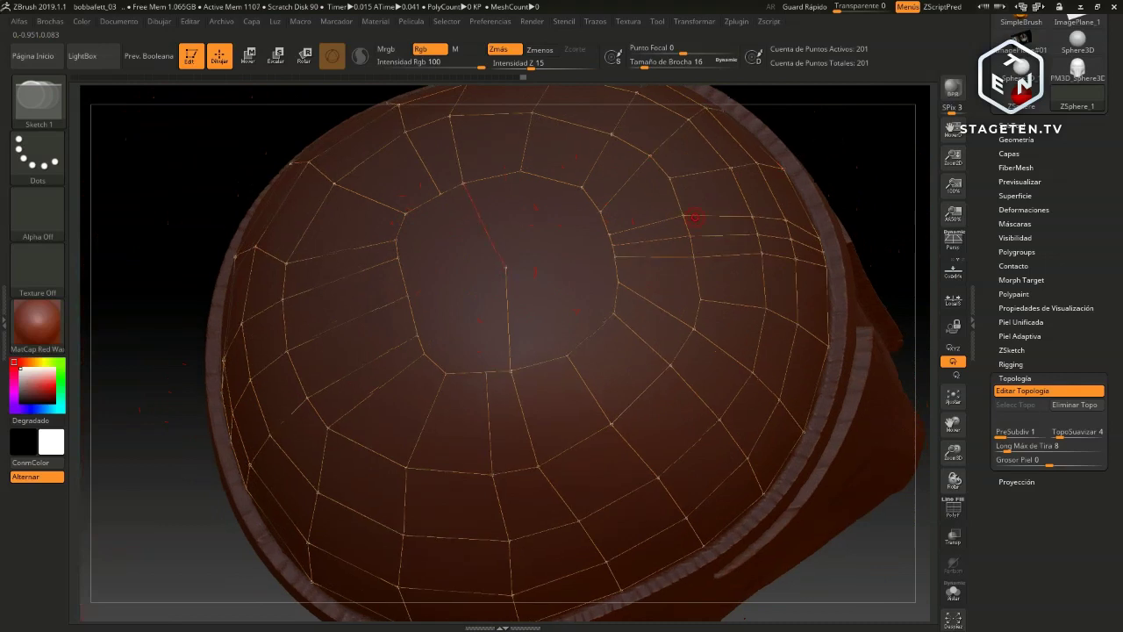
click(506, 267)
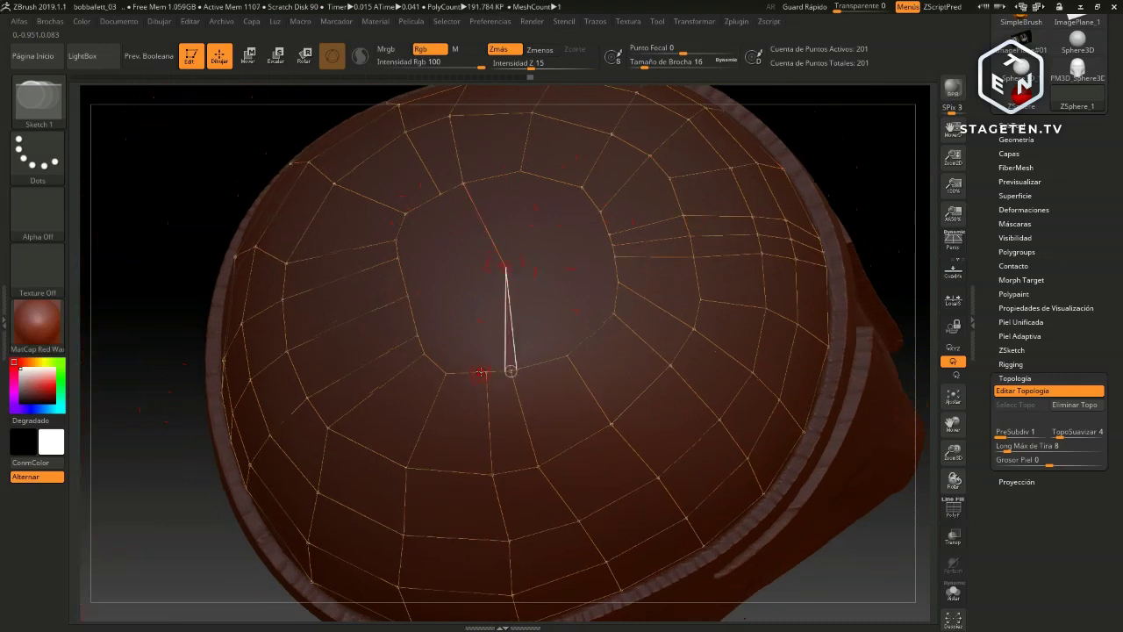
click(511, 370)
Undo recent crown edges and re-place the crown centre vertex linked to the inner ring
key(ctrl+z)
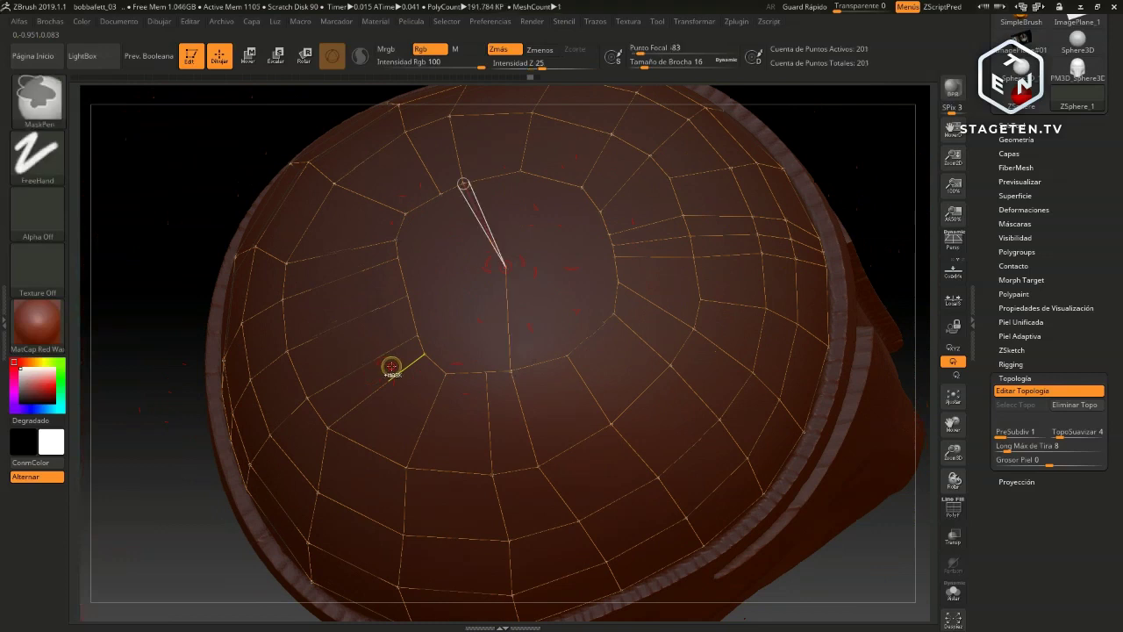
key(ctrl+z)
key(ctrl+z)
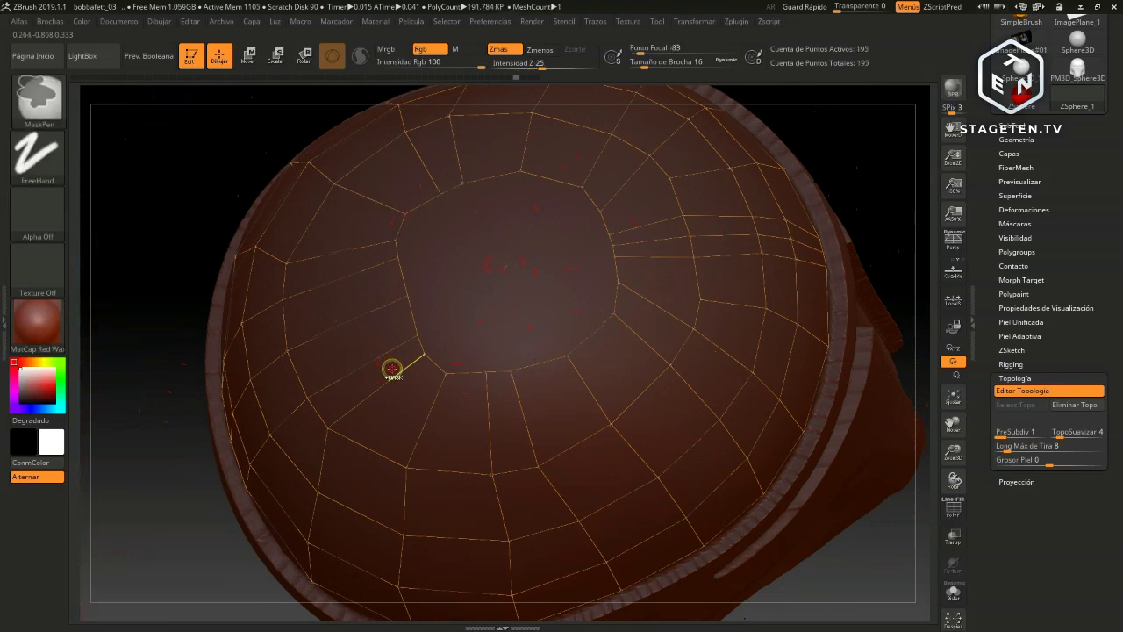
mouse_move(854, 160)
mouse_down()
mouse_move(869, 153)
mouse_move(858, 181)
mouse_move(807, 193)
mouse_up()
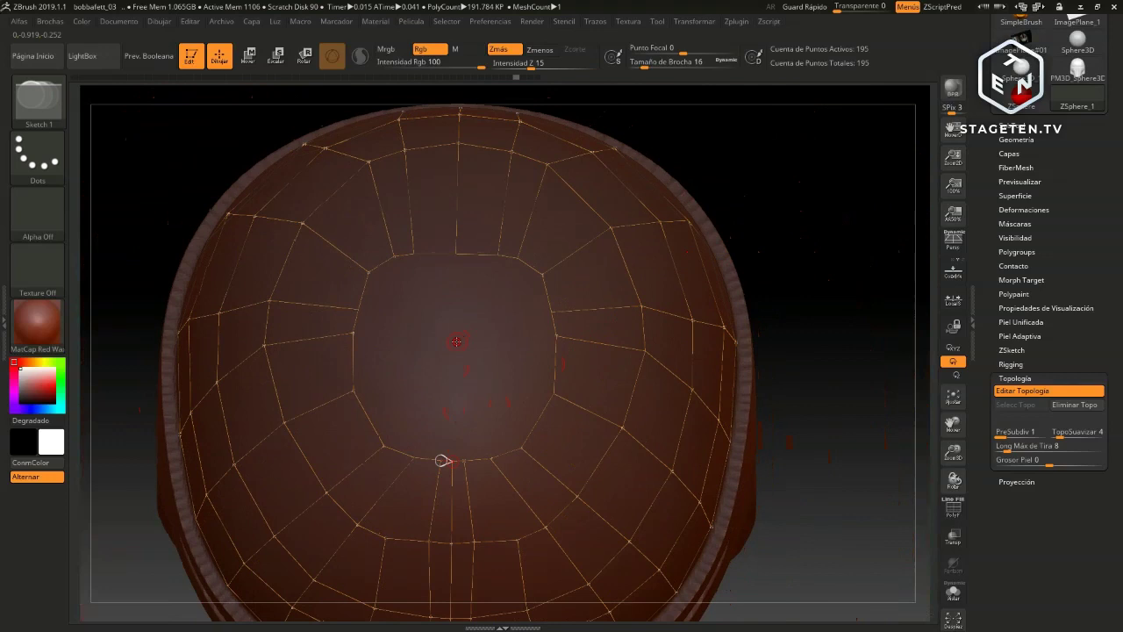
click(452, 458)
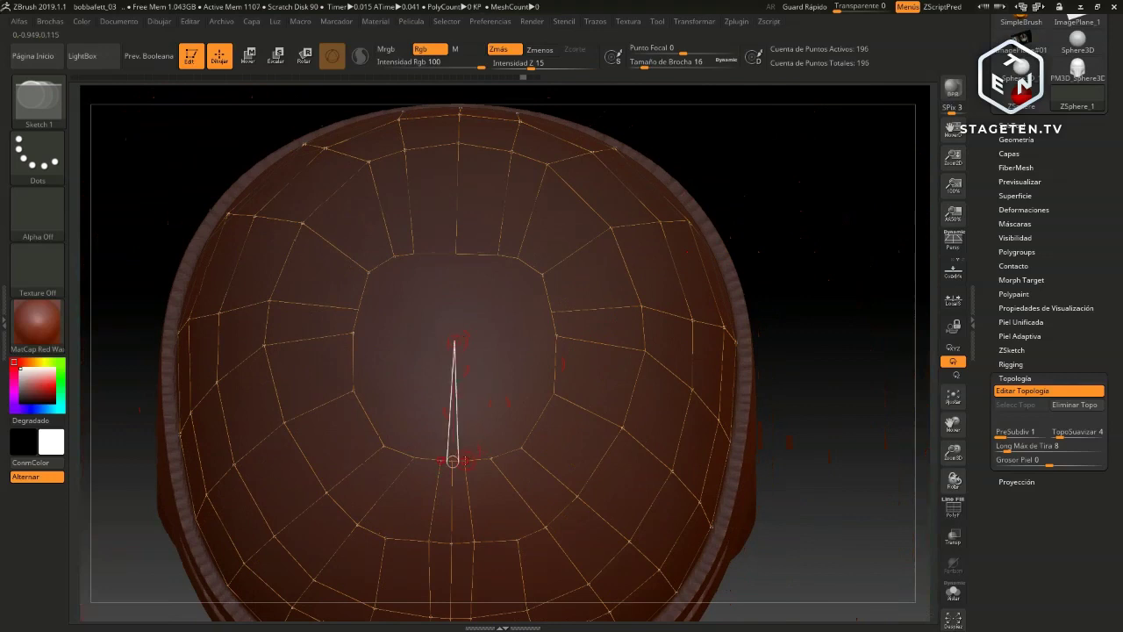
click(451, 459)
click(452, 460)
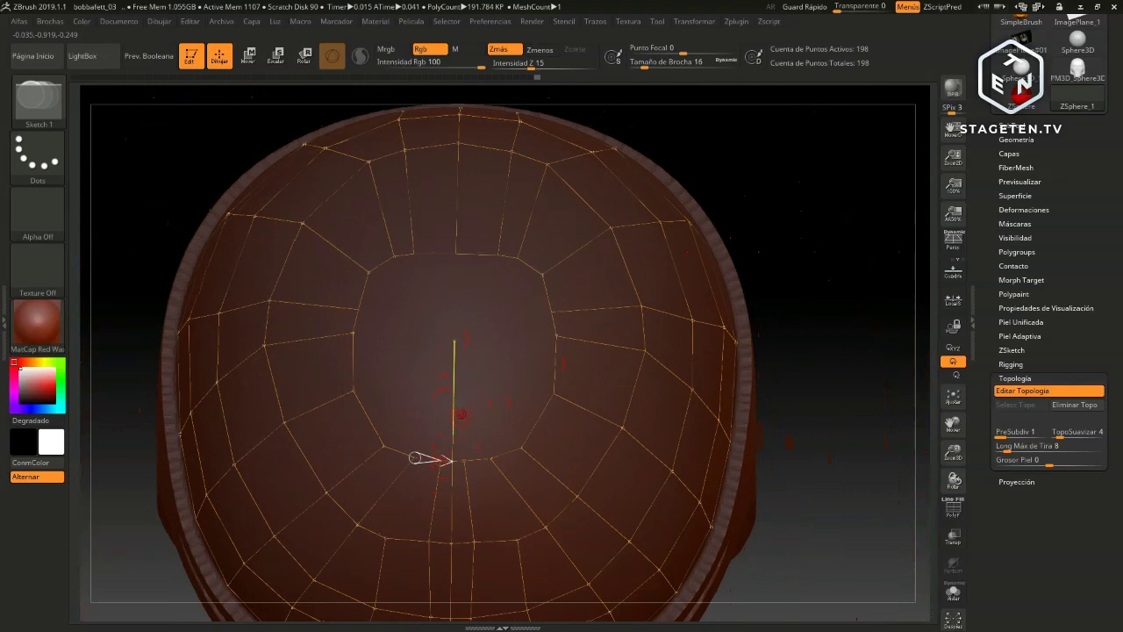
click(455, 341)
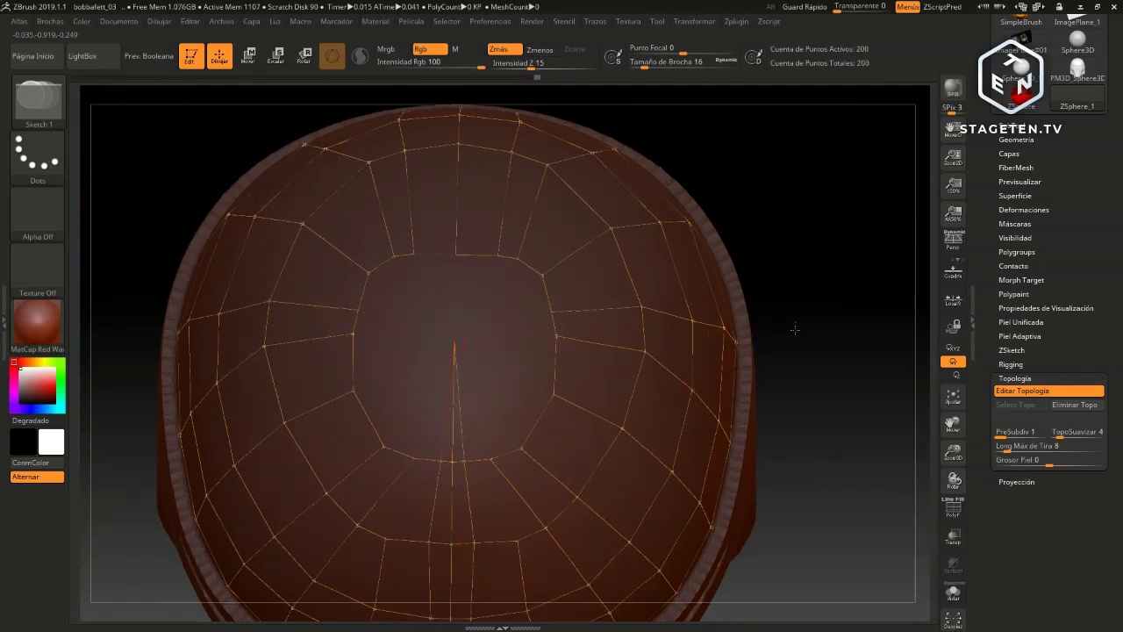
ctrl+right_drag(795, 326, 755, 425)
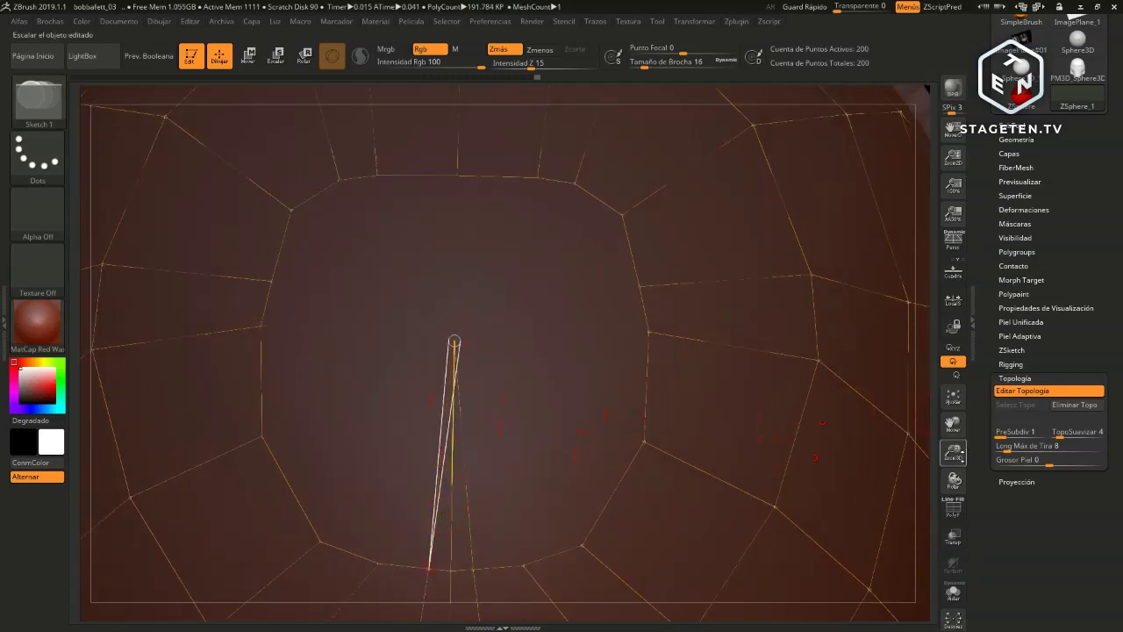
mouse_move(954, 452)
mouse_down()
mouse_move(956, 434)
mouse_move(957, 491)
mouse_up()
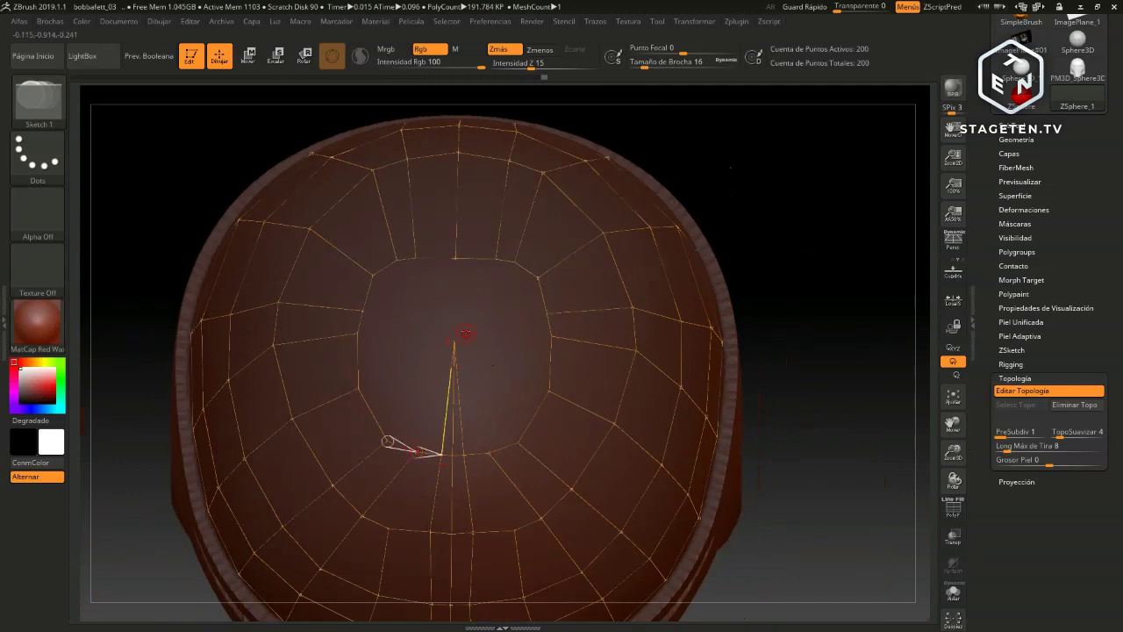
Add spoke edges joining several inner-ring vertices to the crown's centre pole
click(455, 340)
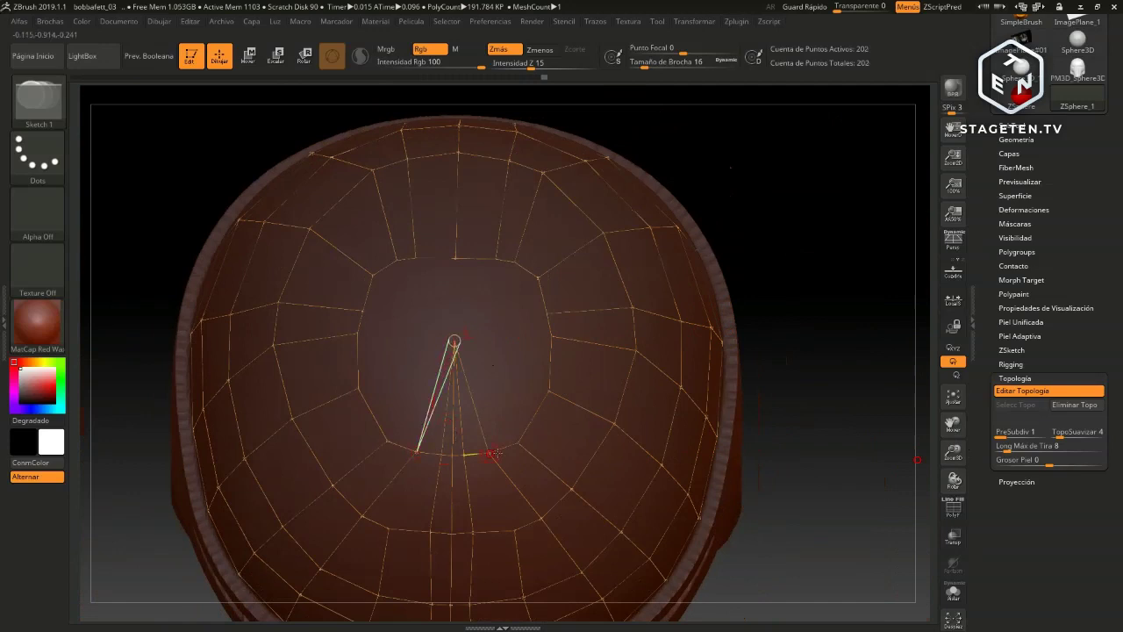
click(387, 442)
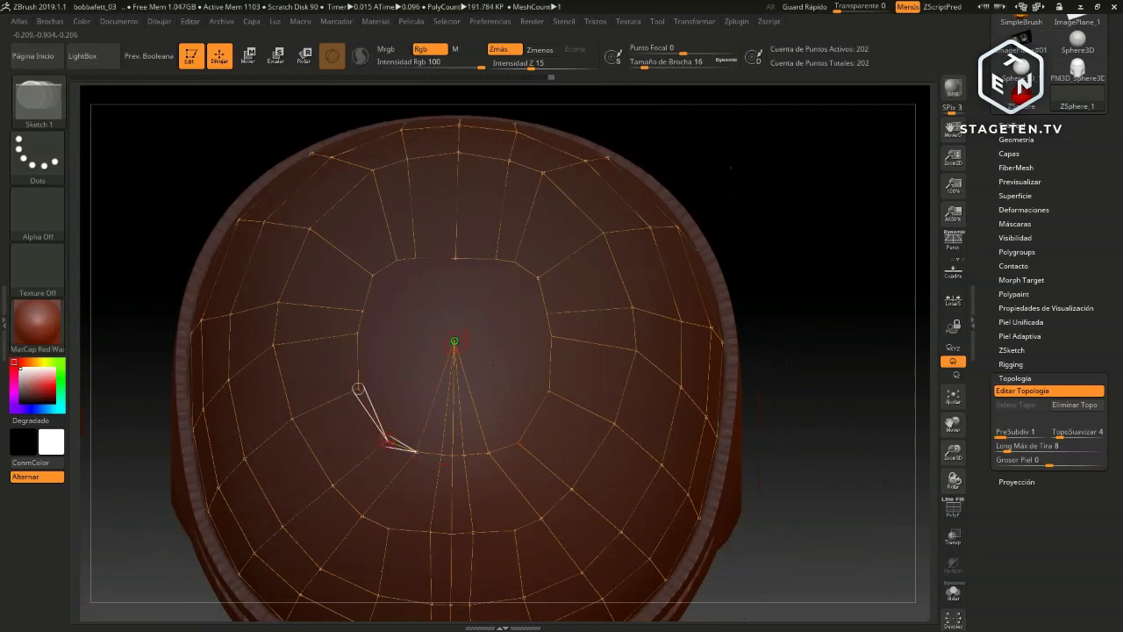
click(454, 340)
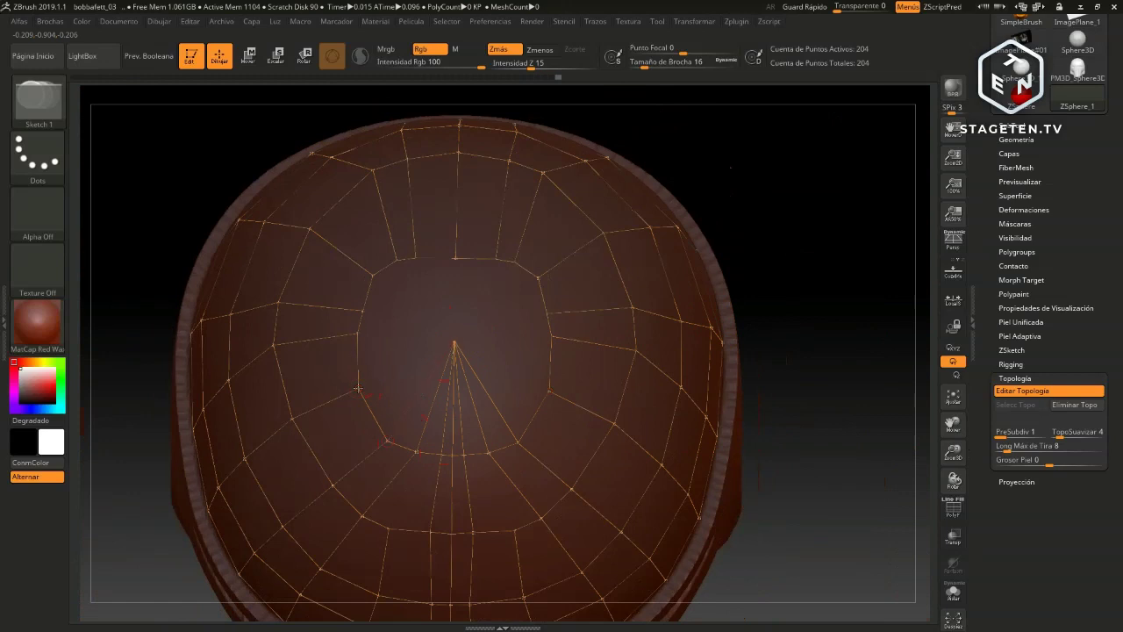
click(357, 334)
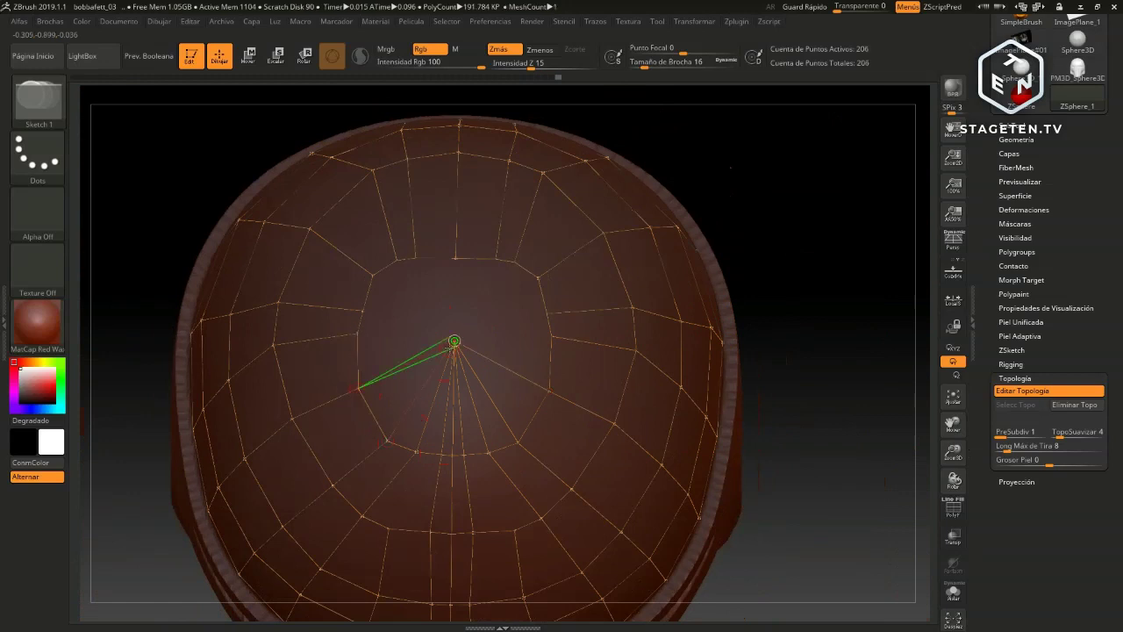
click(454, 340)
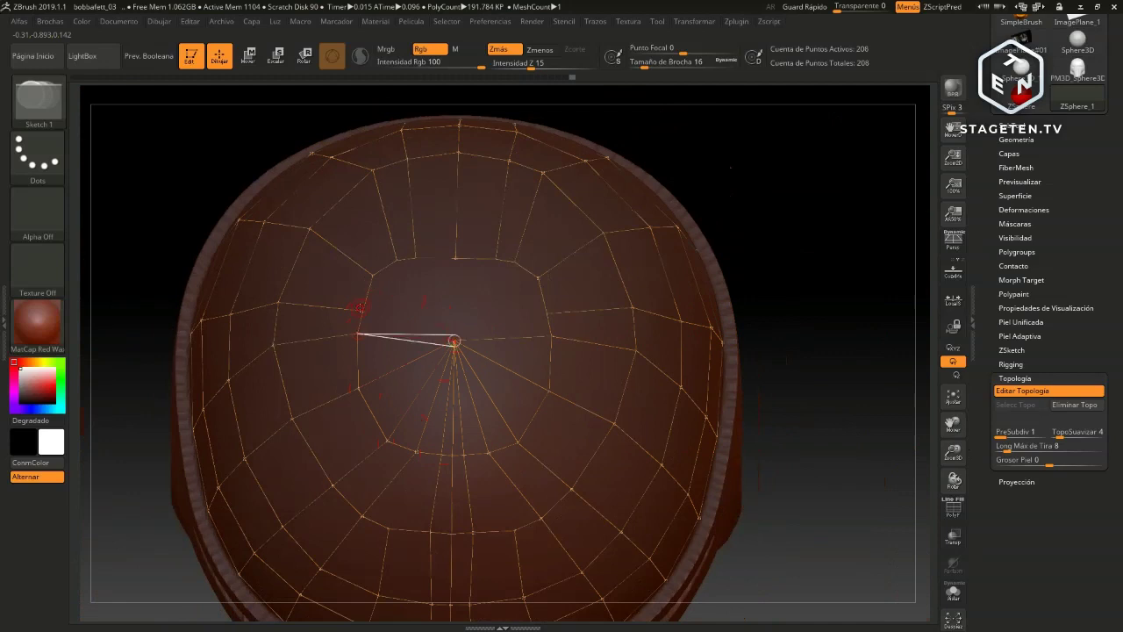
click(454, 341)
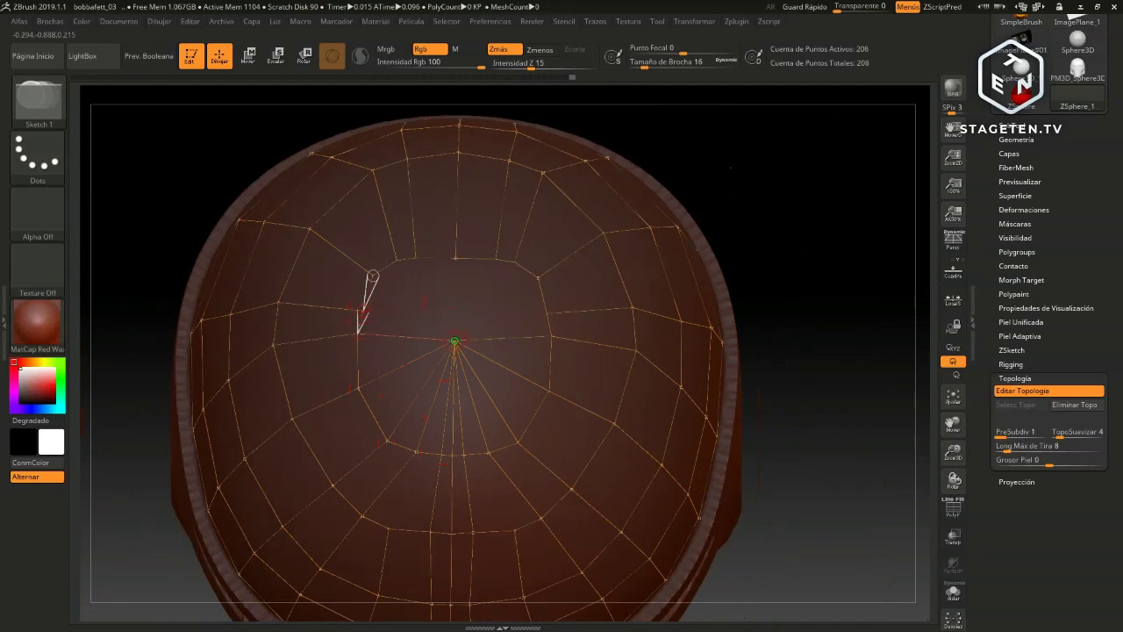
click(362, 311)
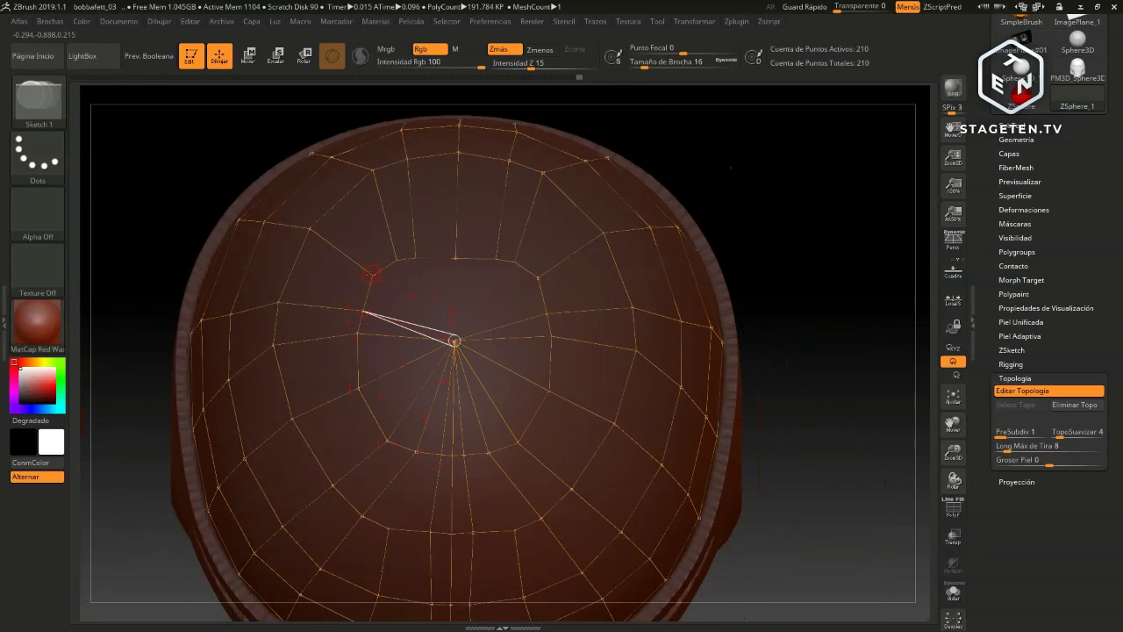
click(375, 277)
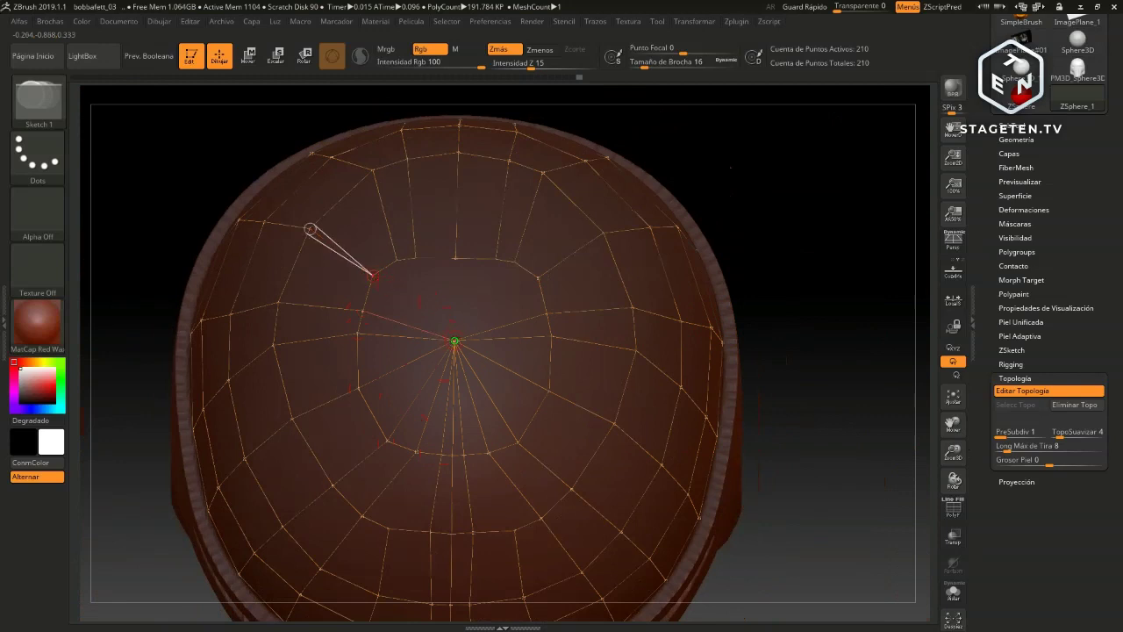
click(454, 341)
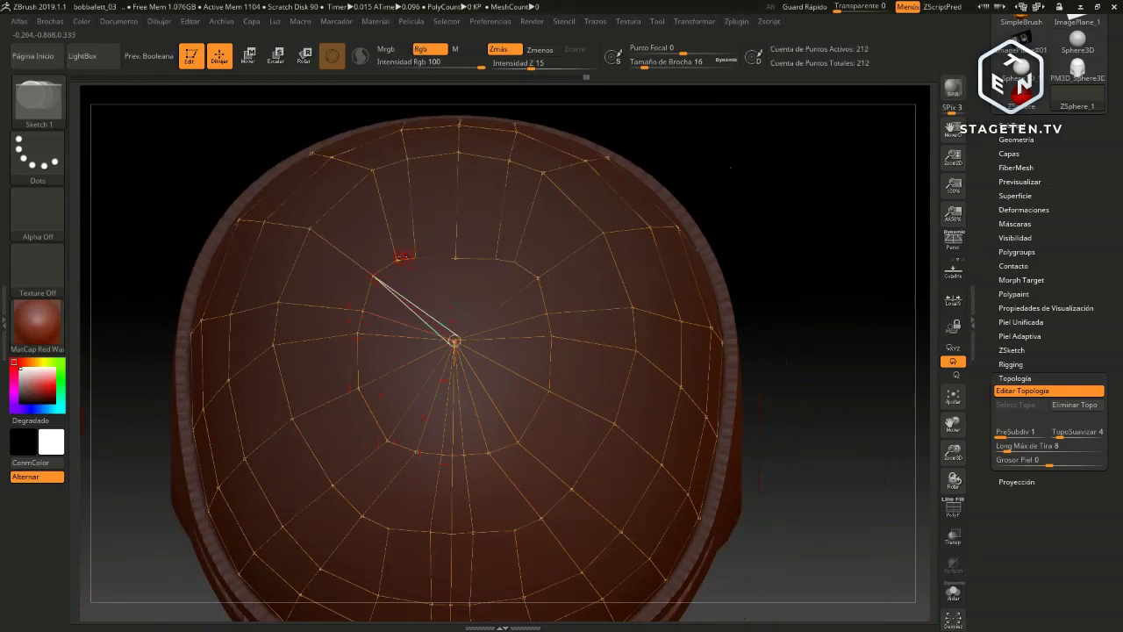
click(412, 258)
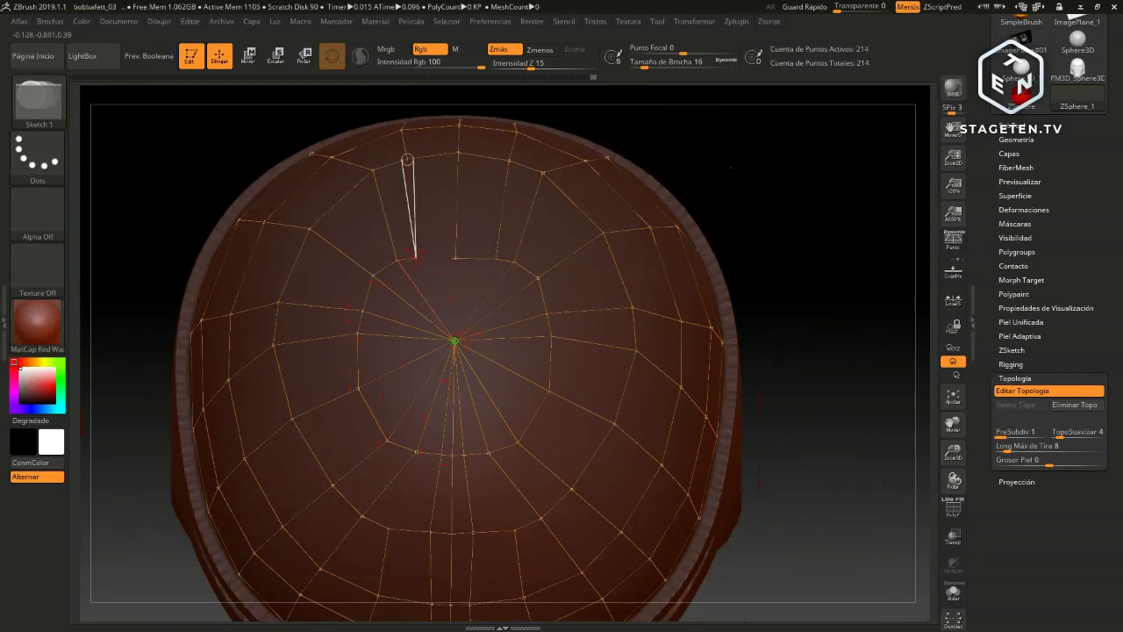
click(456, 257)
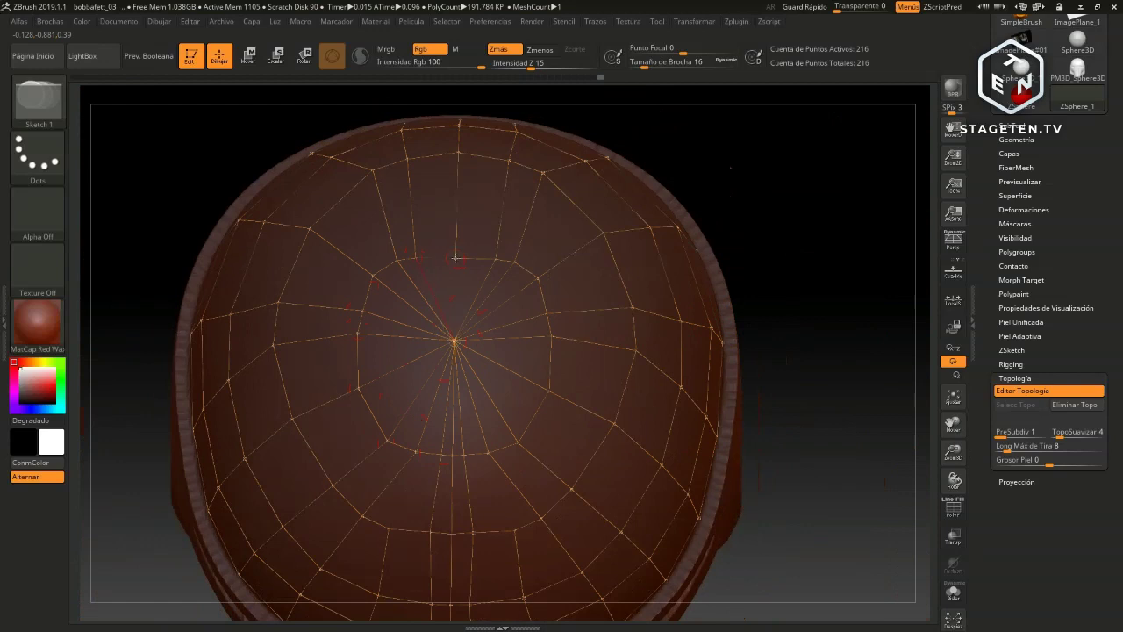
click(458, 153)
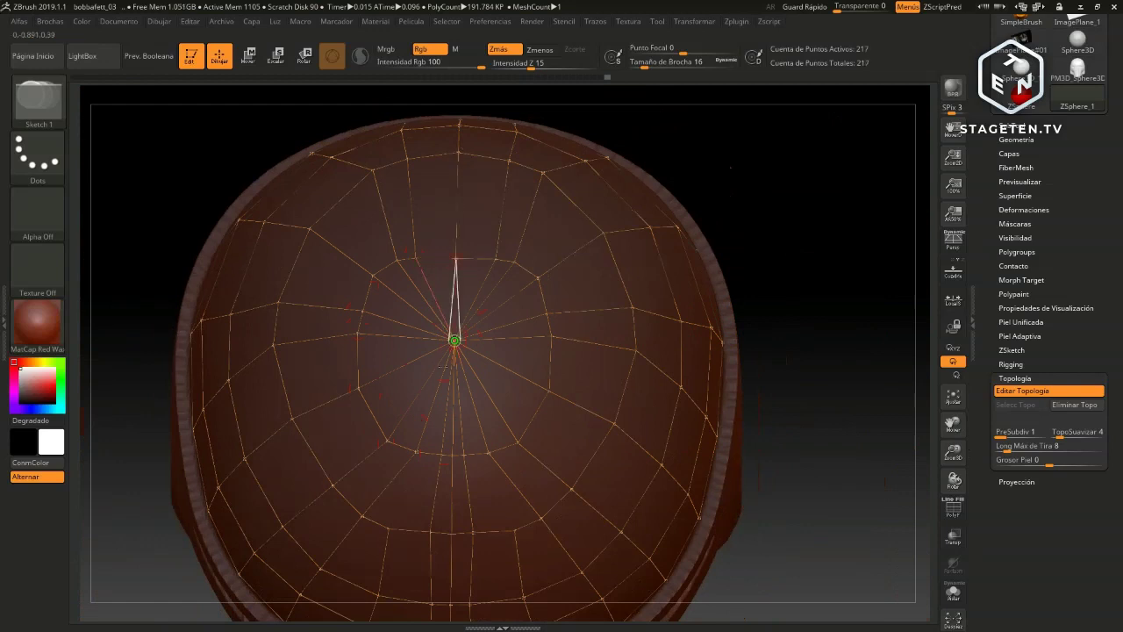
Orbit the helmet from the top-down view to a front view of the rim and lower band
drag(810, 347, 546, 305)
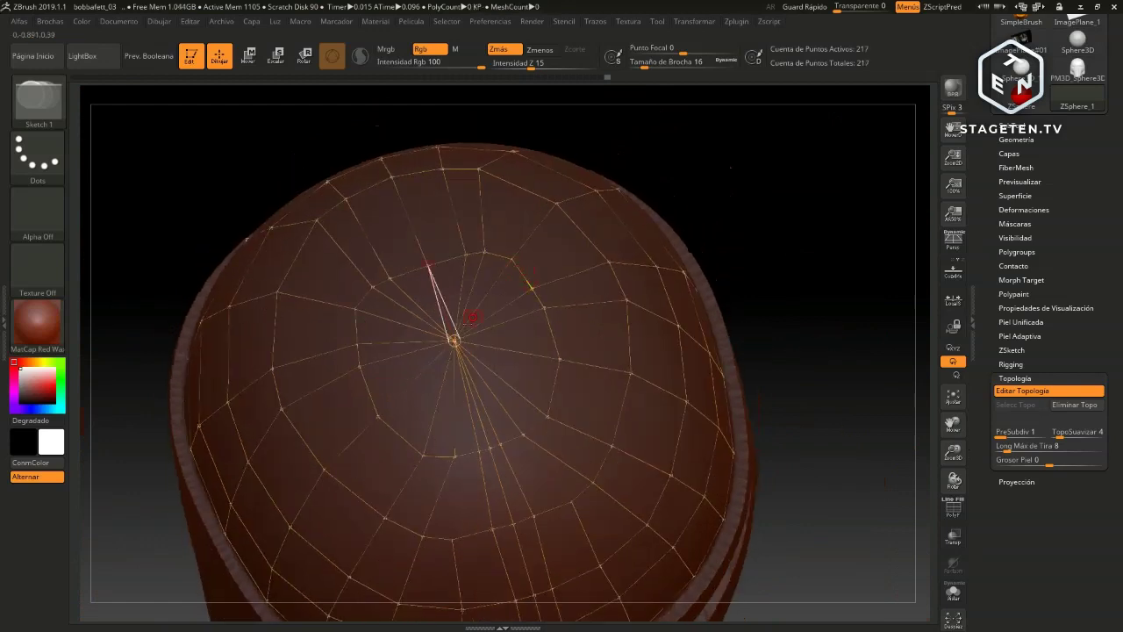
mouse_move(795, 251)
mouse_down()
mouse_move(823, 231)
mouse_move(832, 170)
mouse_move(797, 251)
mouse_move(759, 153)
mouse_move(764, 176)
mouse_move(810, 220)
mouse_move(802, 363)
mouse_up()
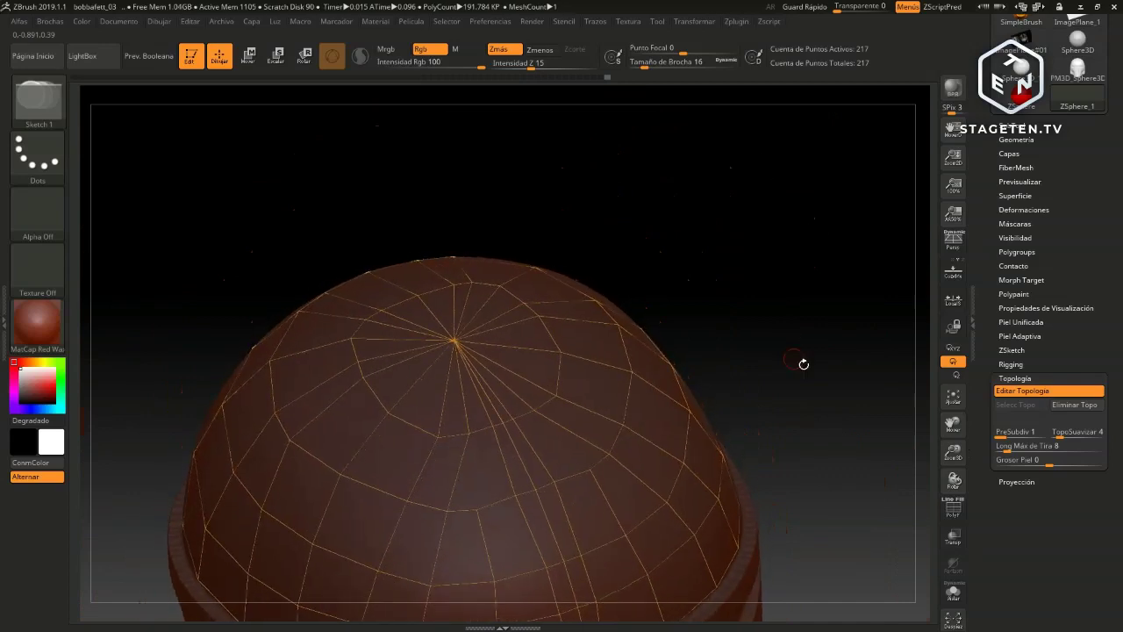
mouse_move(818, 415)
mouse_down()
mouse_move(777, 205)
mouse_move(793, 318)
mouse_up()
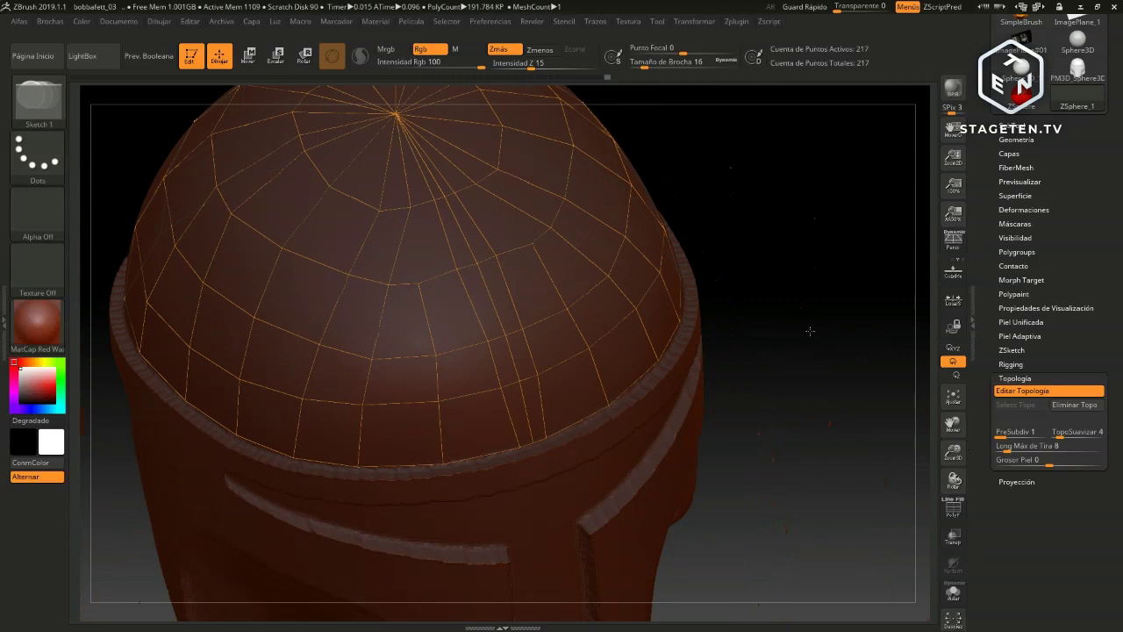
mouse_move(810, 331)
mouse_down()
mouse_move(827, 381)
mouse_move(807, 298)
mouse_move(611, 347)
mouse_up()
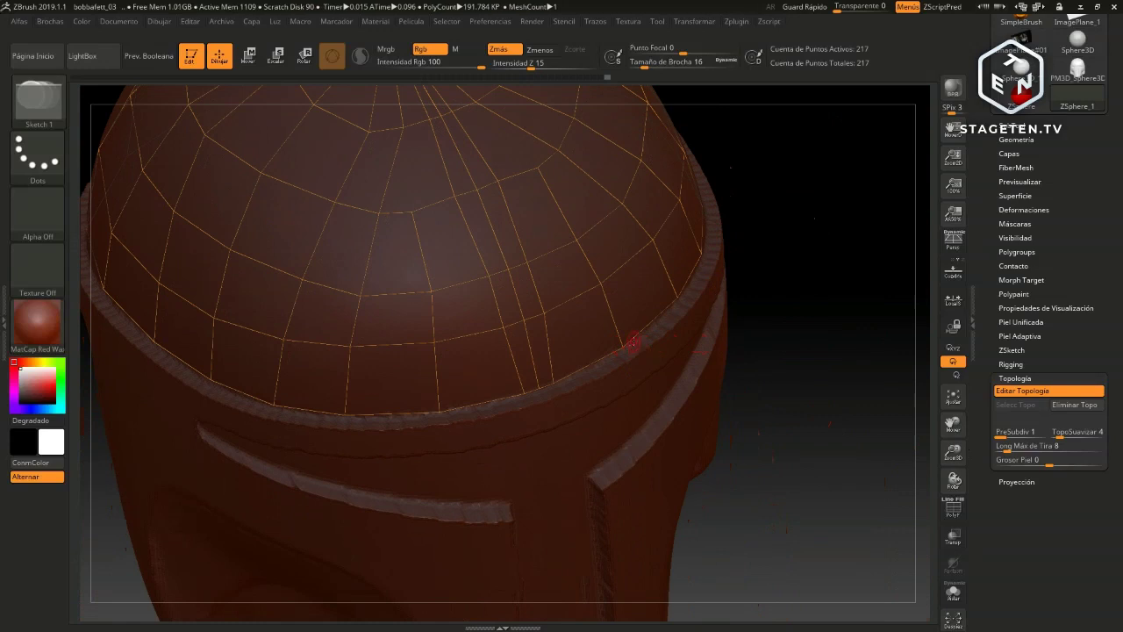
drag(830, 331, 747, 380)
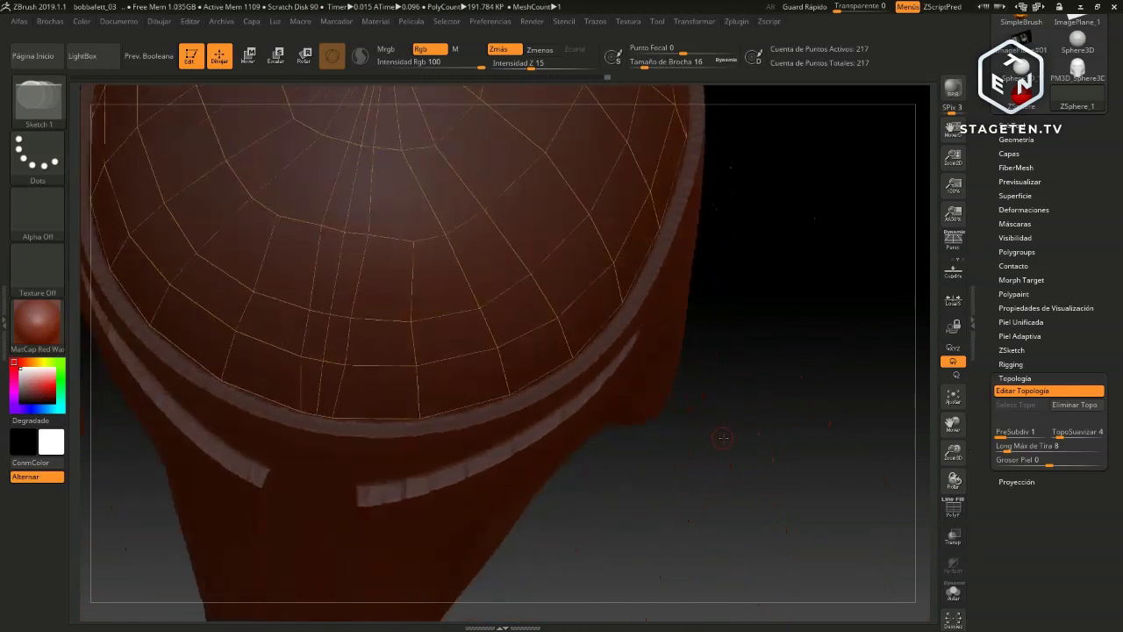
mouse_move(720, 438)
mouse_down()
mouse_move(740, 430)
mouse_move(764, 454)
mouse_move(864, 404)
mouse_move(773, 424)
mouse_up()
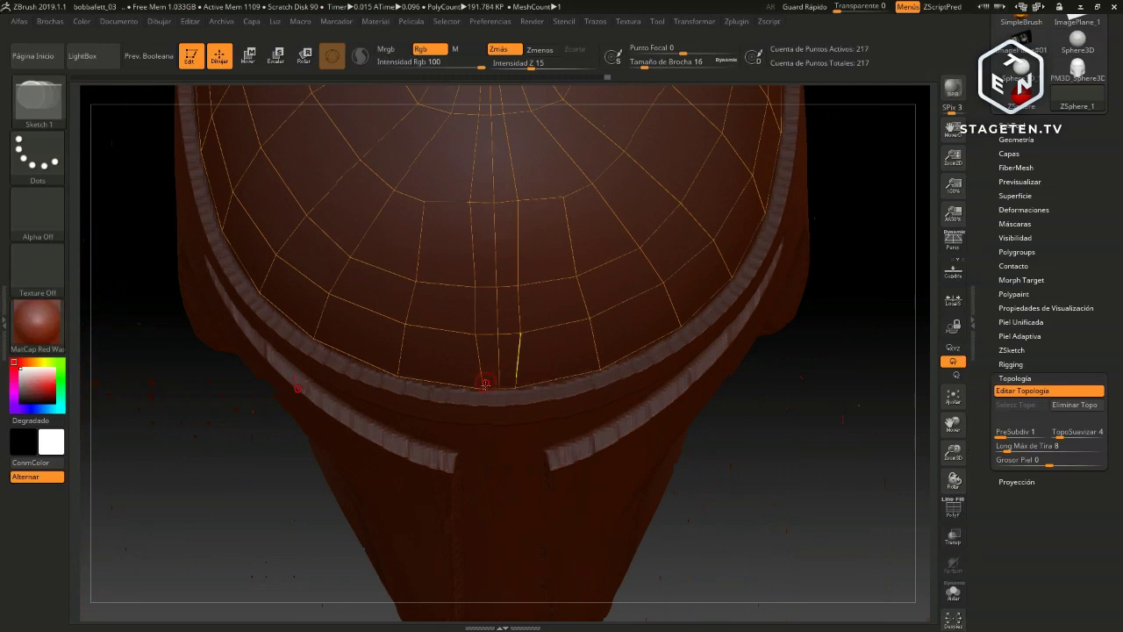
Add points from the dome's lowest vertex down onto the front rim
click(497, 389)
click(497, 388)
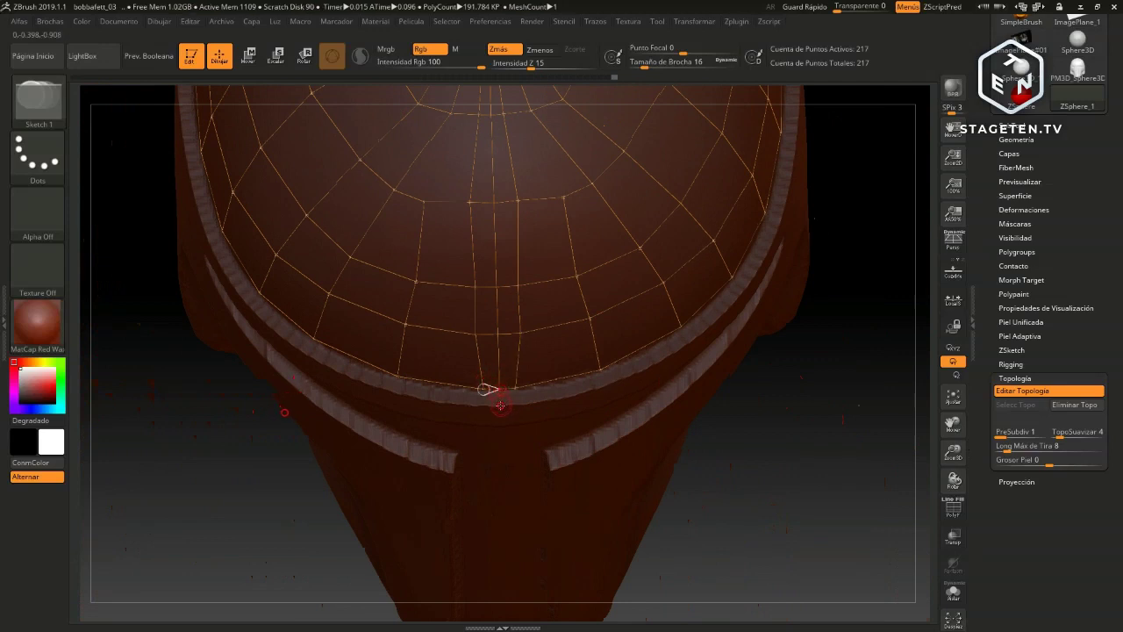
click(500, 406)
alt+drag(821, 405, 790, 507)
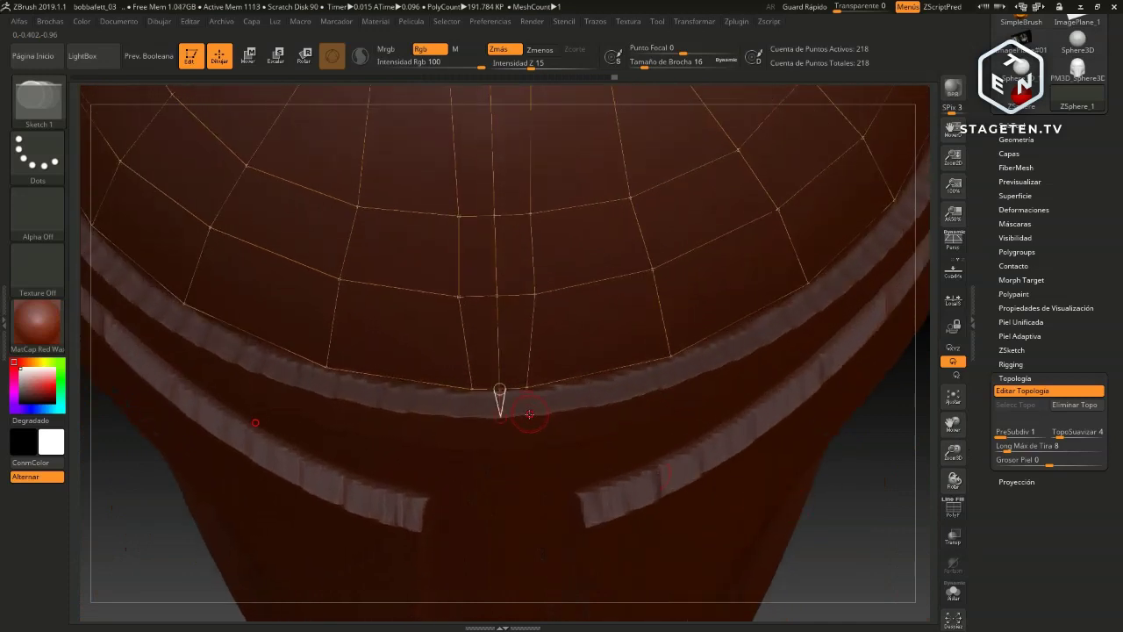
click(527, 414)
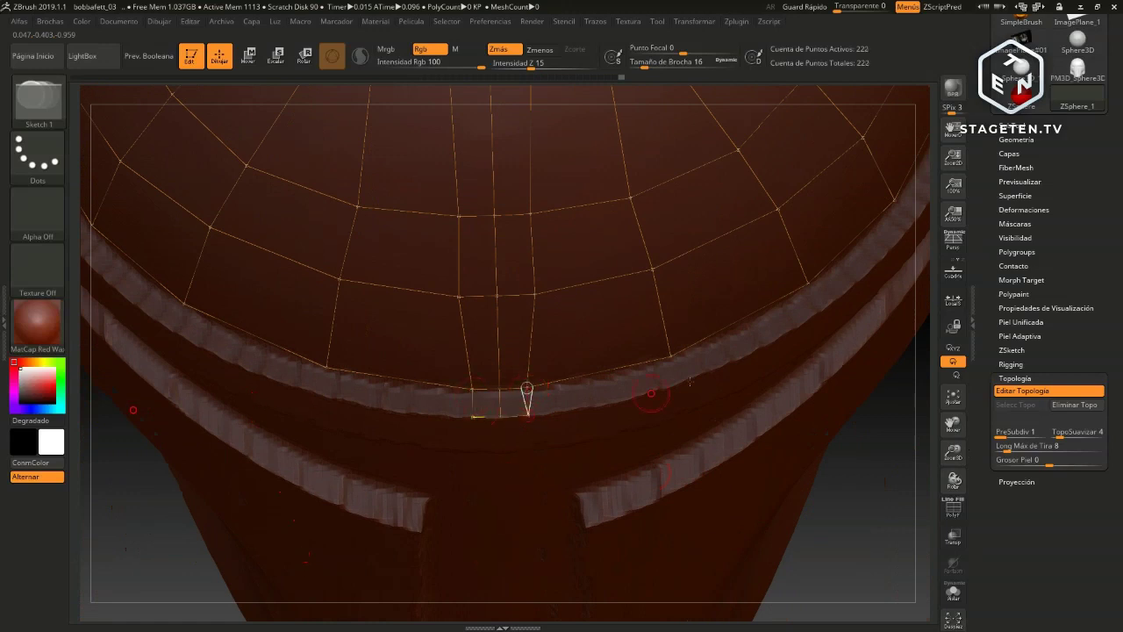
click(734, 336)
click(865, 456)
Draw a new edge leftward along the rim, connecting it up to the dome's edge
click(472, 420)
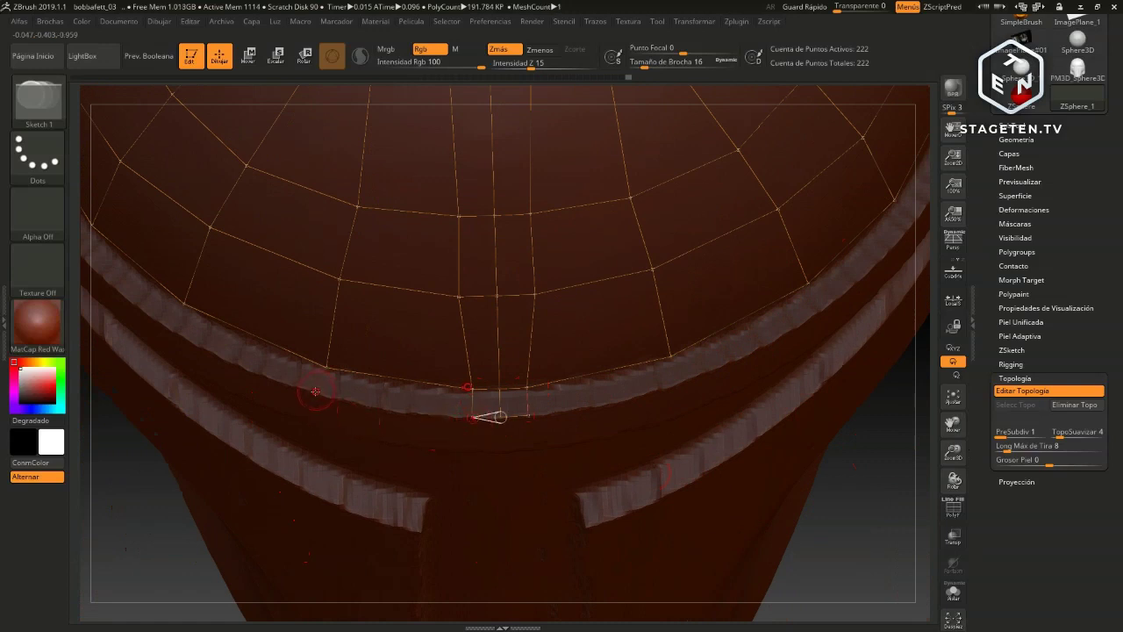
click(315, 391)
click(326, 367)
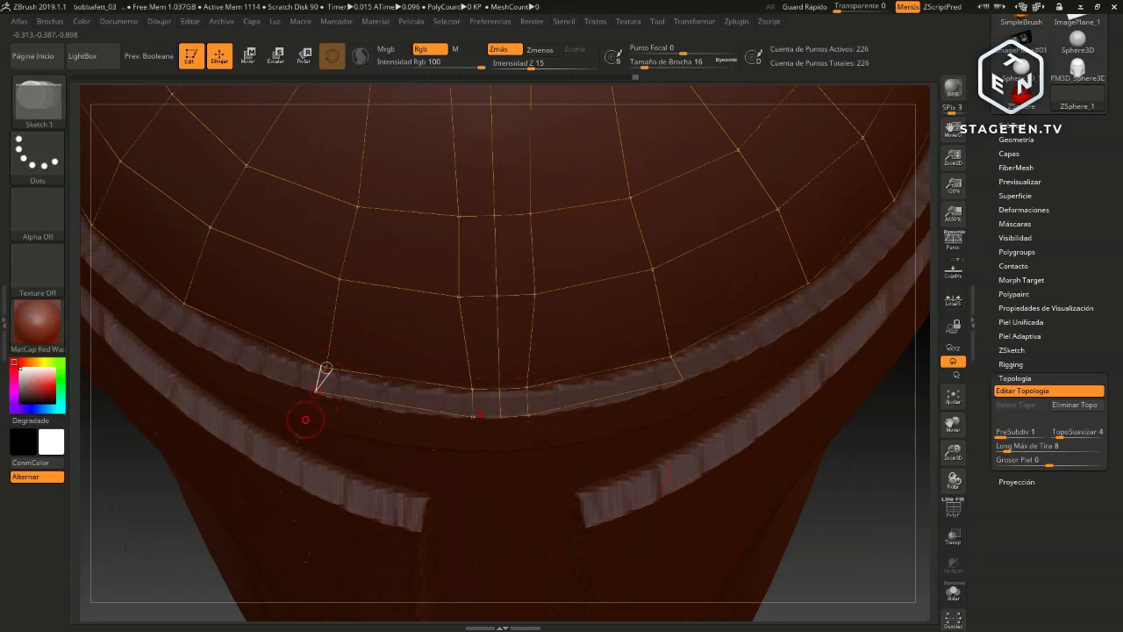
drag(135, 512, 250, 497)
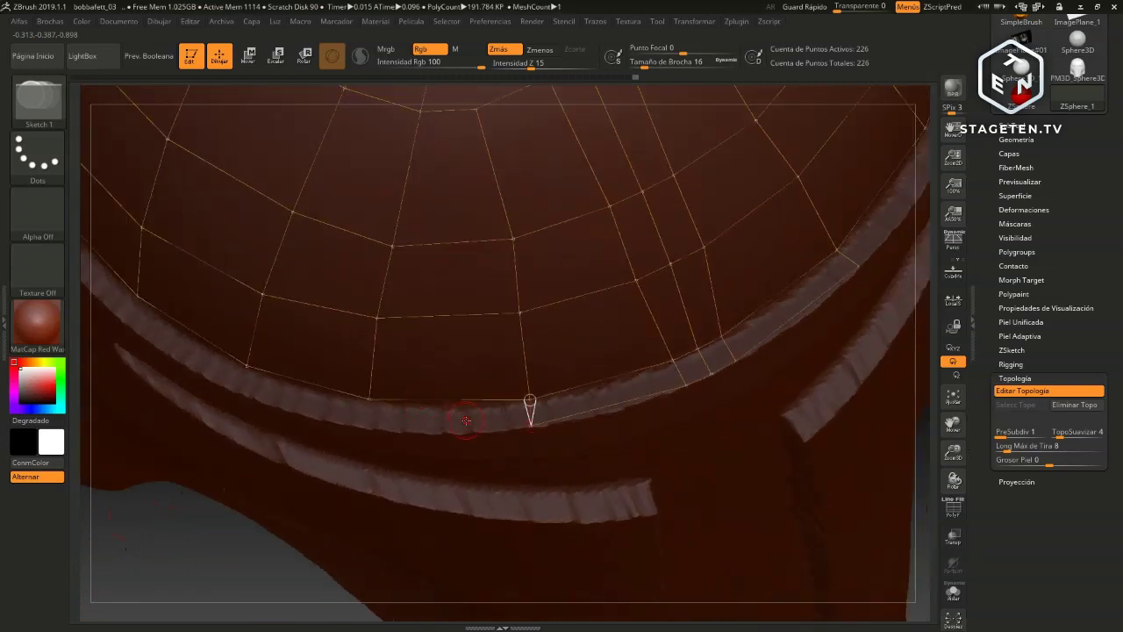
click(366, 399)
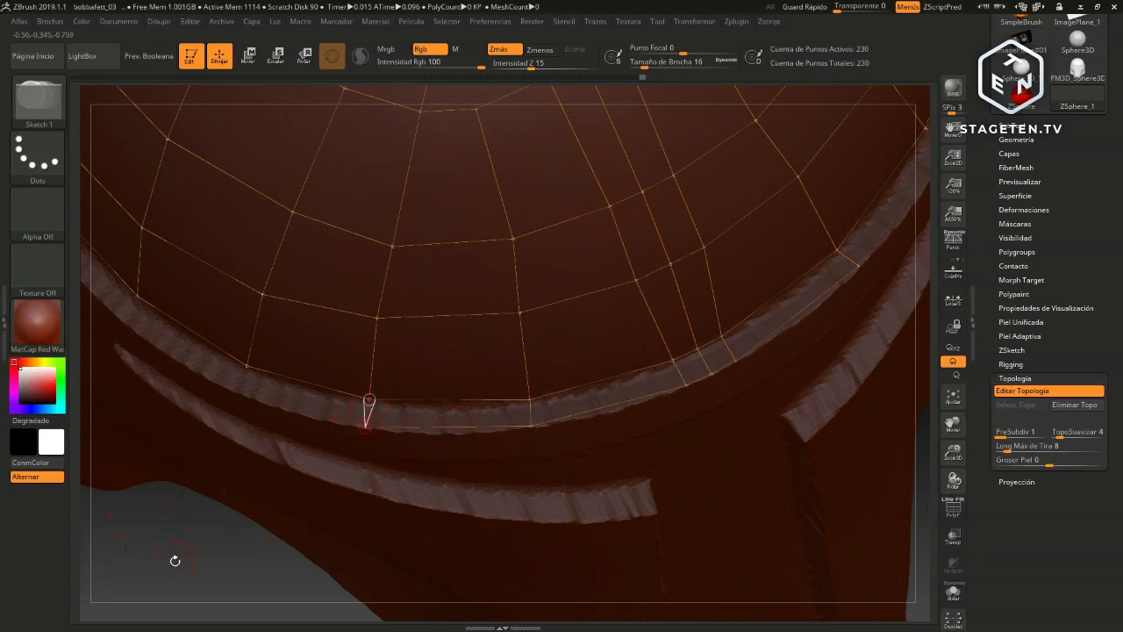
drag(175, 556, 529, 471)
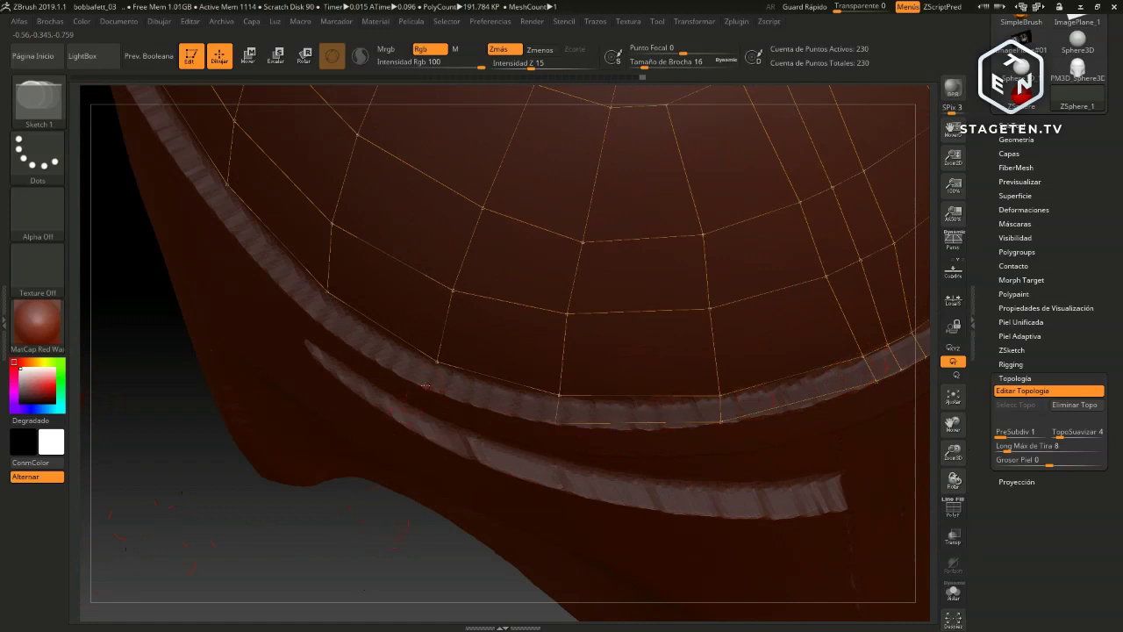
Add rim points joined to the dome edge vertices, closing the first rim-band quads
click(427, 385)
click(437, 361)
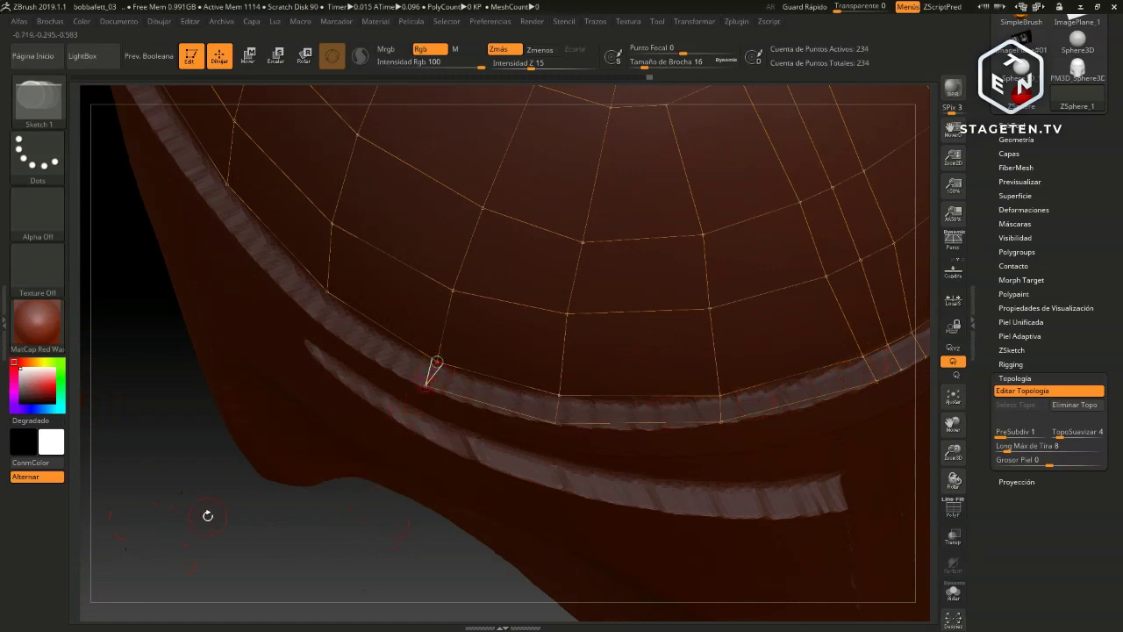
drag(208, 514, 242, 502)
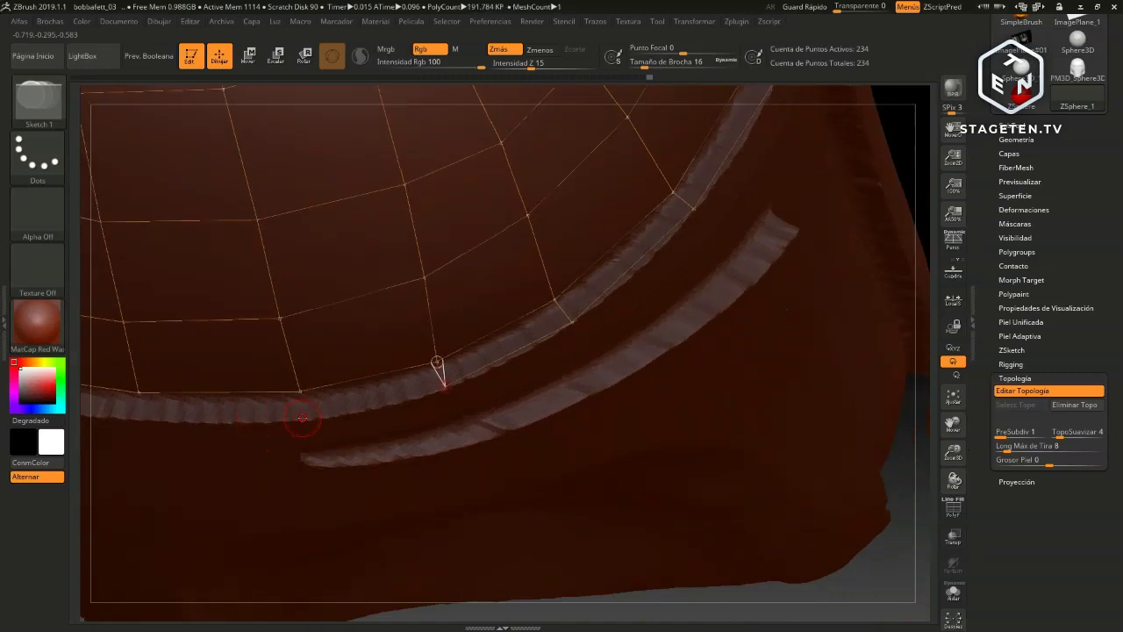
click(304, 419)
click(299, 390)
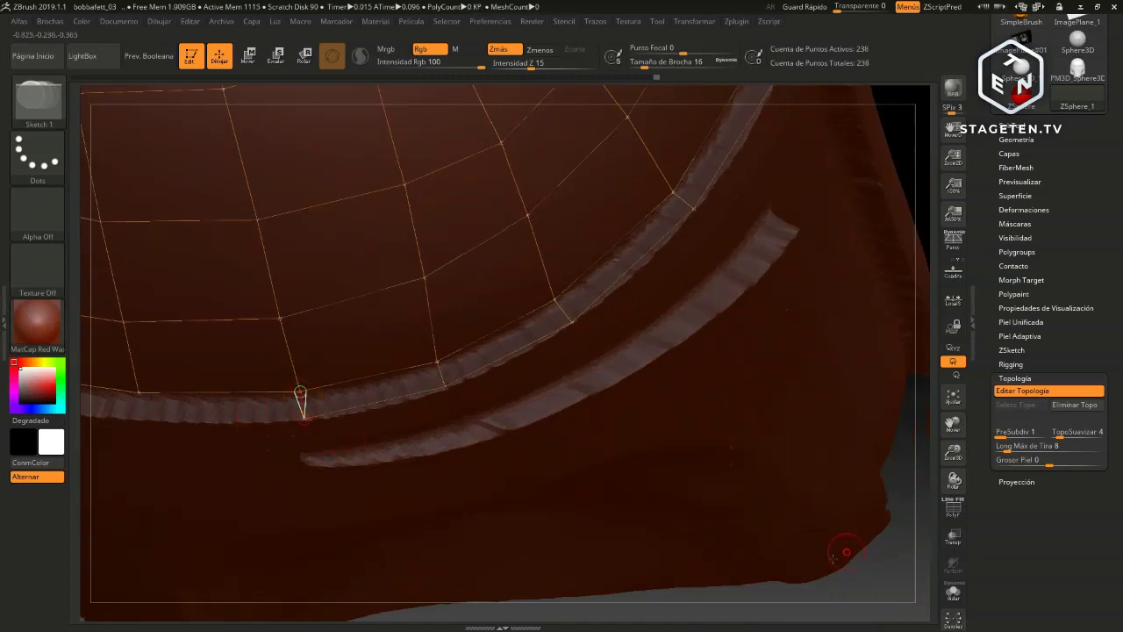
mouse_move(703, 595)
mouse_down()
mouse_move(165, 463)
mouse_move(462, 351)
mouse_up()
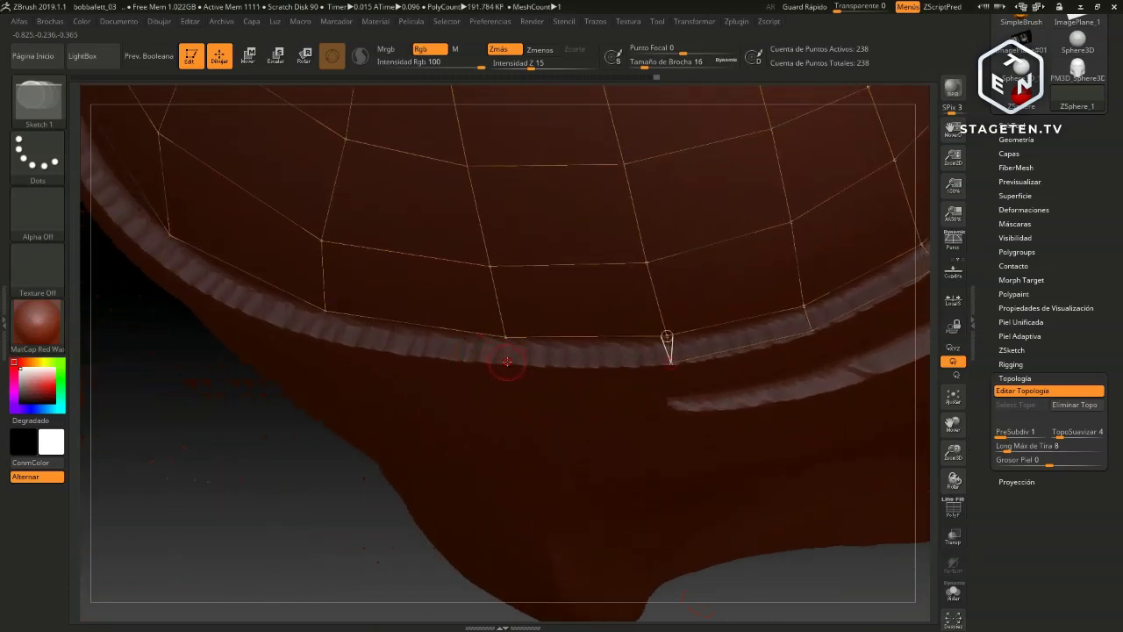
Close the next rim quads by joining new rim points to the dome vertices
click(507, 361)
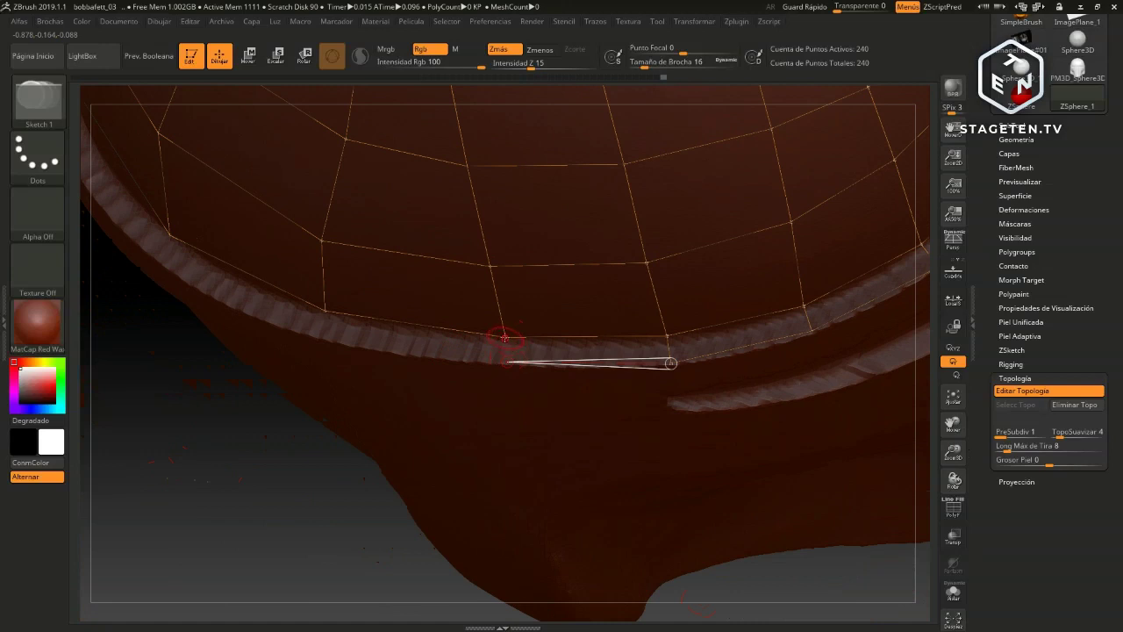
click(504, 336)
drag(463, 401, 453, 446)
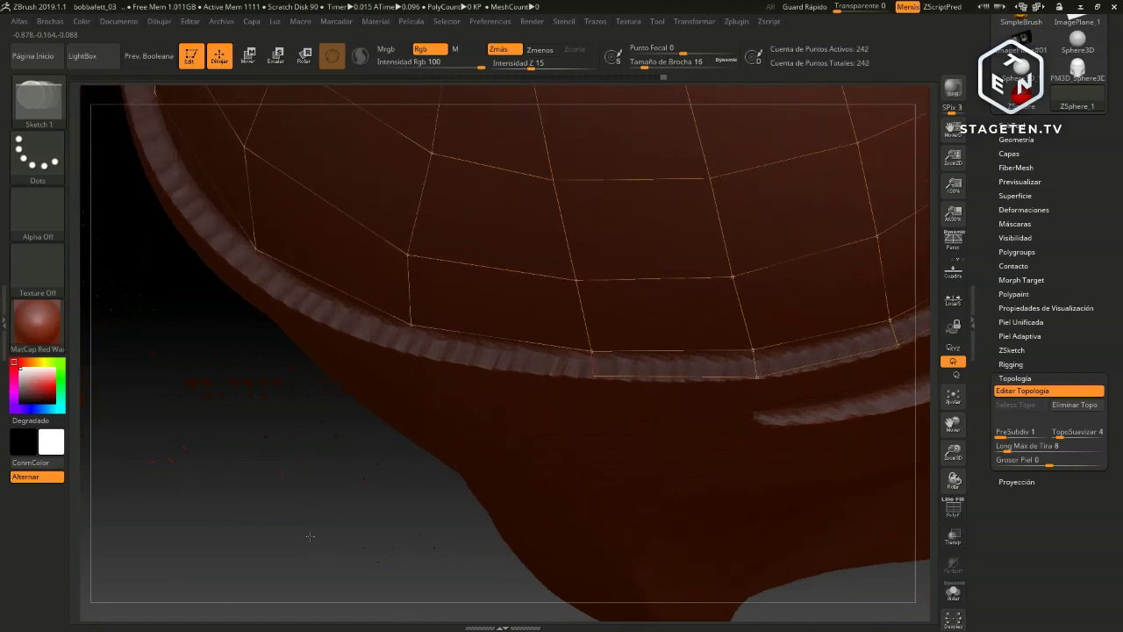
click(491, 403)
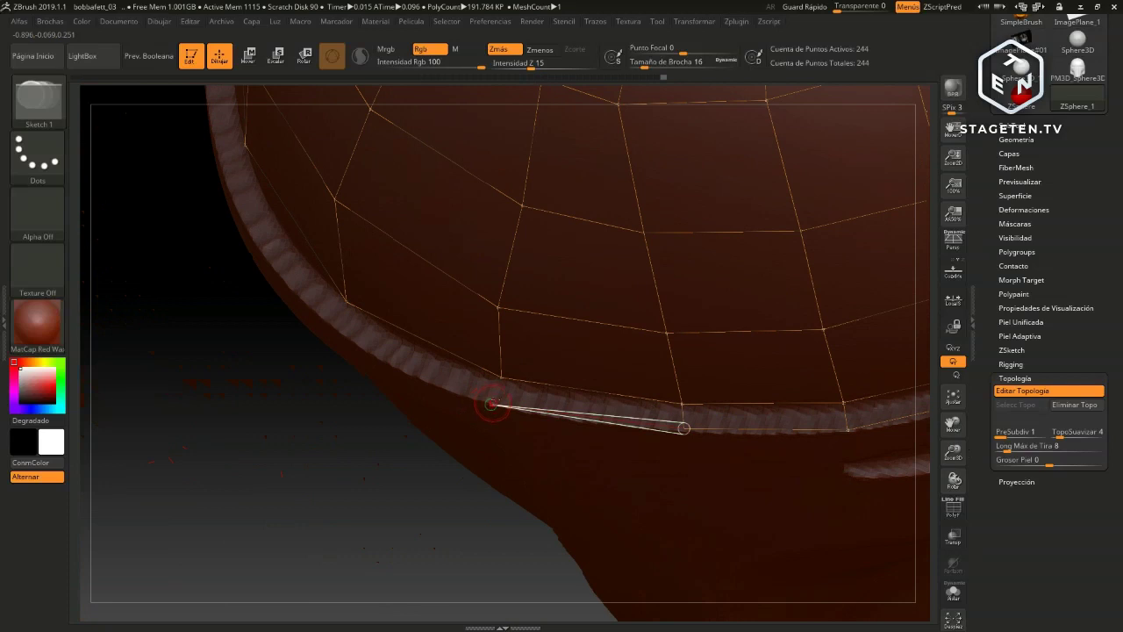
click(500, 378)
drag(262, 473, 264, 527)
drag(152, 562, 433, 372)
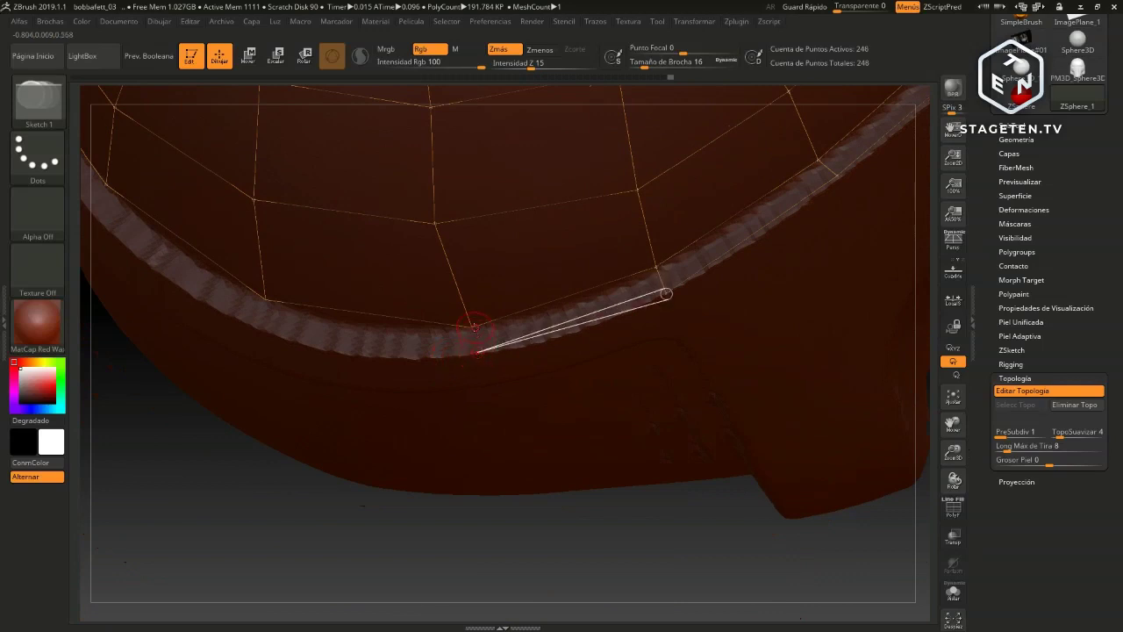
Place further topology points along the rim's lower edge around the curve
click(472, 327)
drag(181, 491, 458, 494)
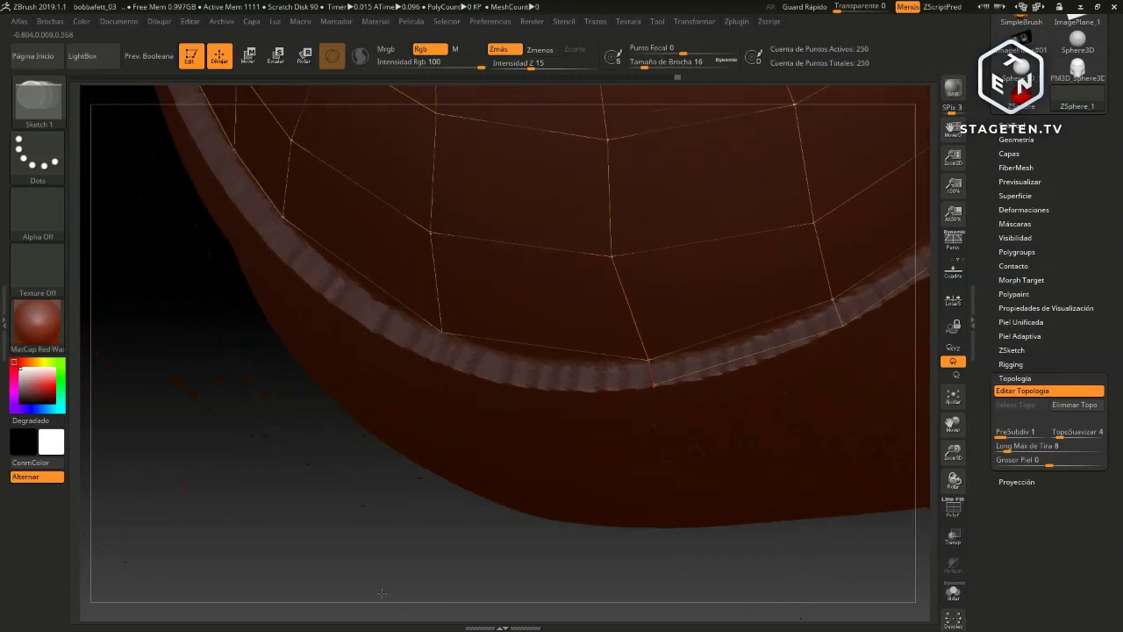
click(498, 413)
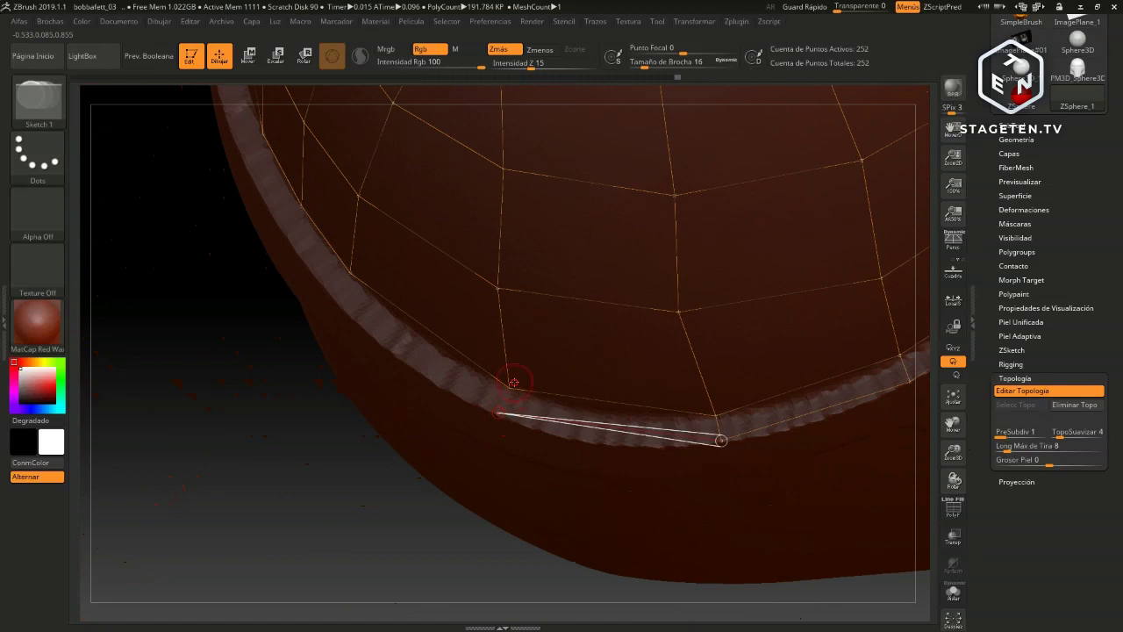
click(508, 387)
drag(225, 457, 585, 499)
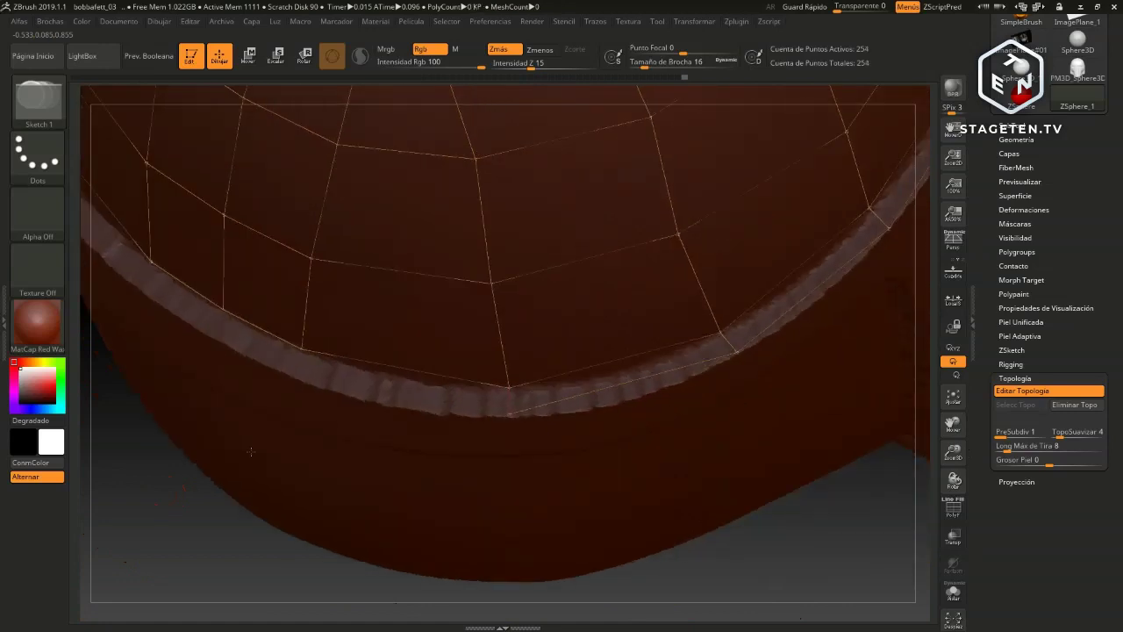
drag(751, 539, 469, 408)
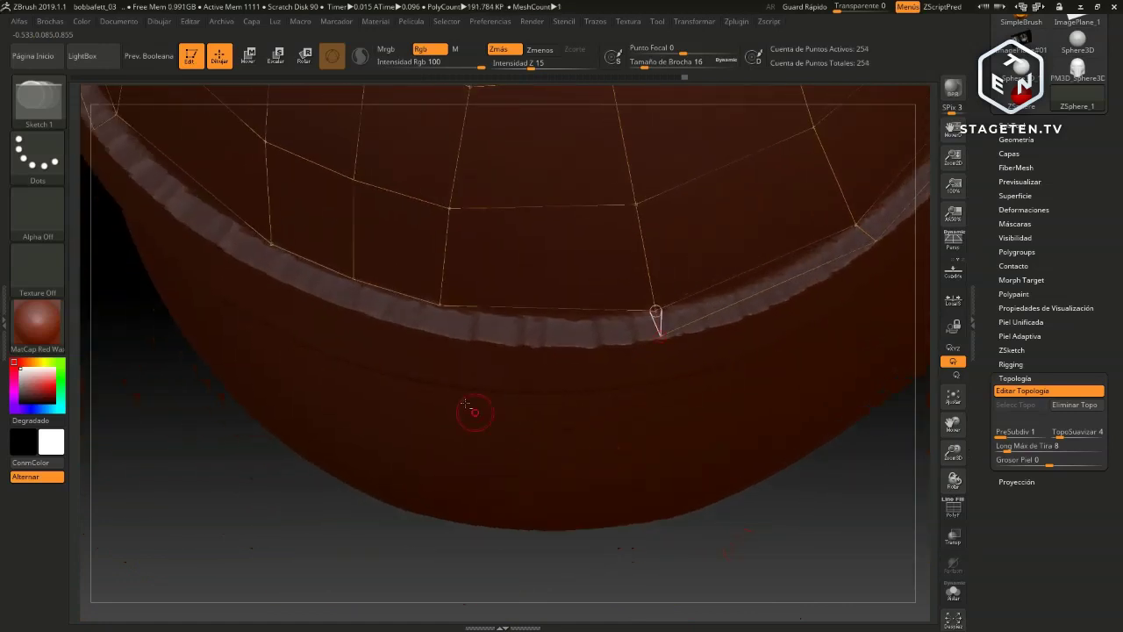
Continue the quad row across the front rim, linking new points to the rim edge
click(440, 330)
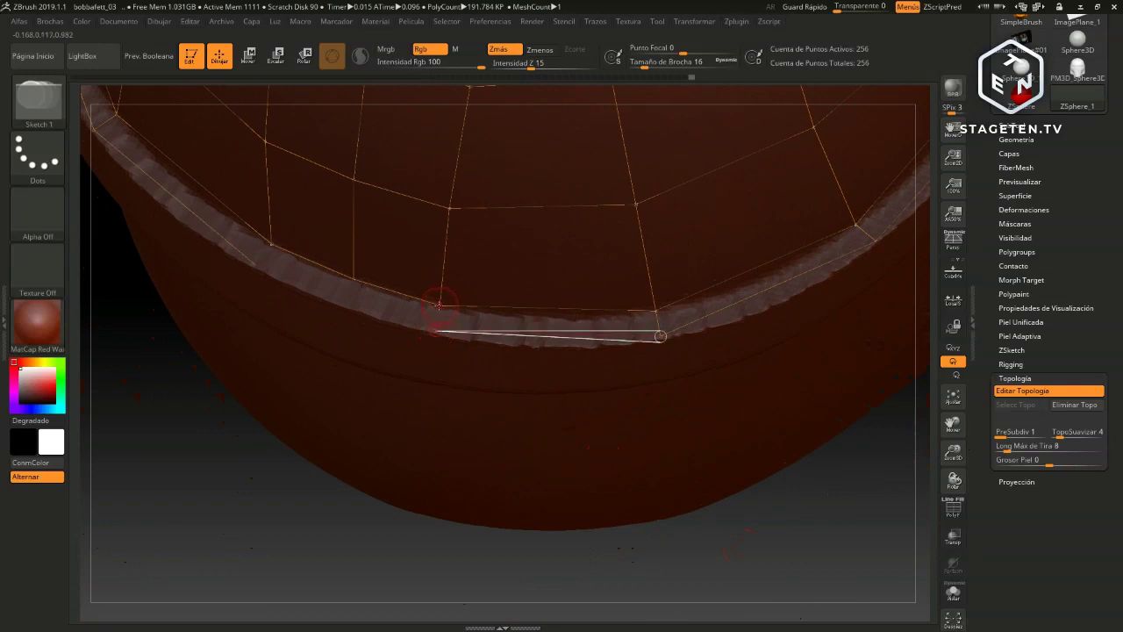
click(438, 305)
mouse_move(130, 501)
mouse_down()
mouse_move(294, 516)
mouse_move(394, 464)
mouse_up()
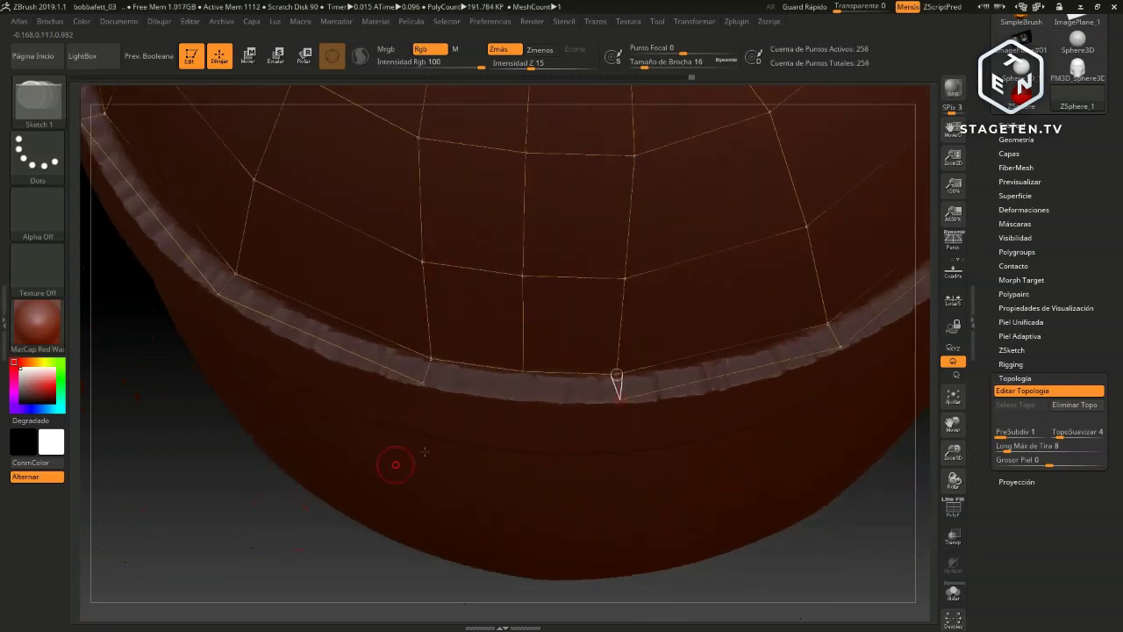
click(521, 400)
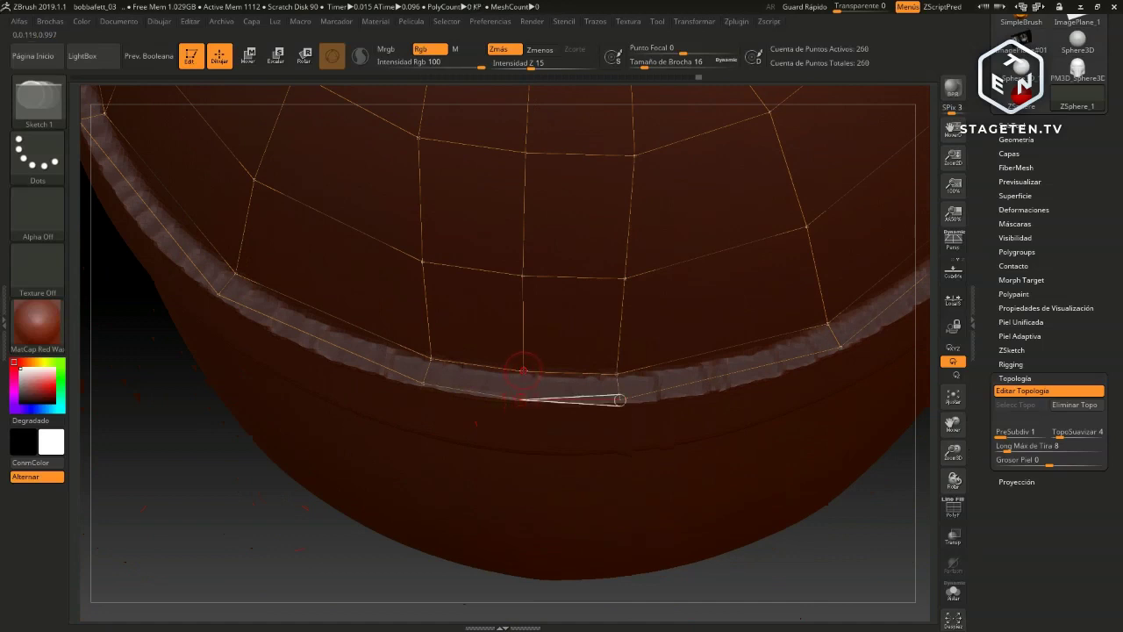
click(523, 371)
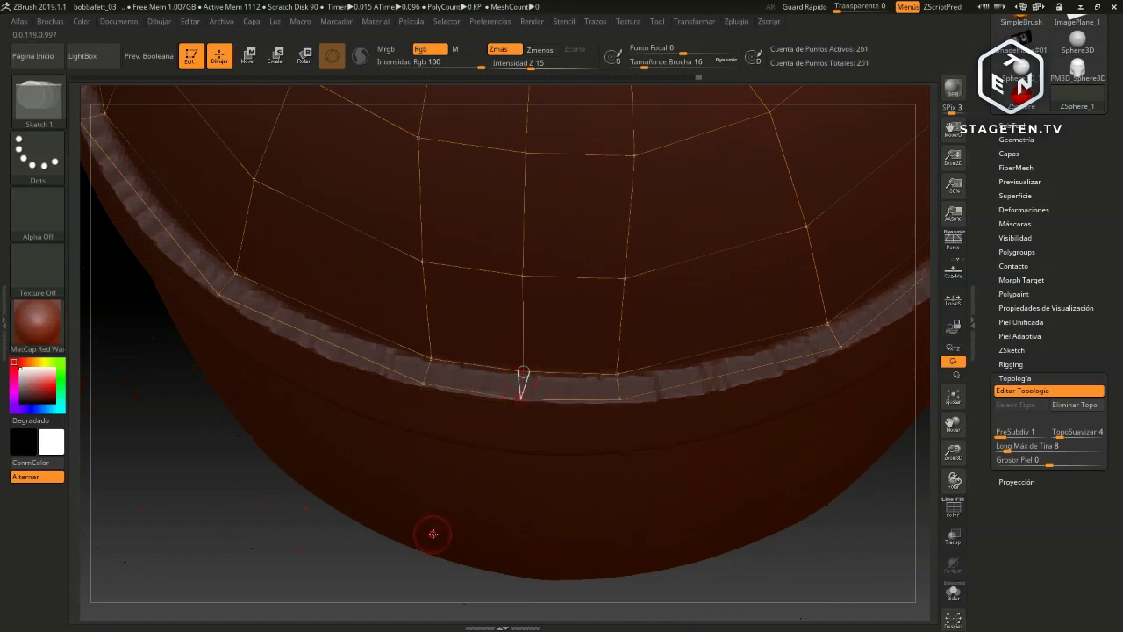
mouse_move(208, 526)
mouse_down()
mouse_move(256, 460)
mouse_move(223, 487)
mouse_move(298, 481)
mouse_up()
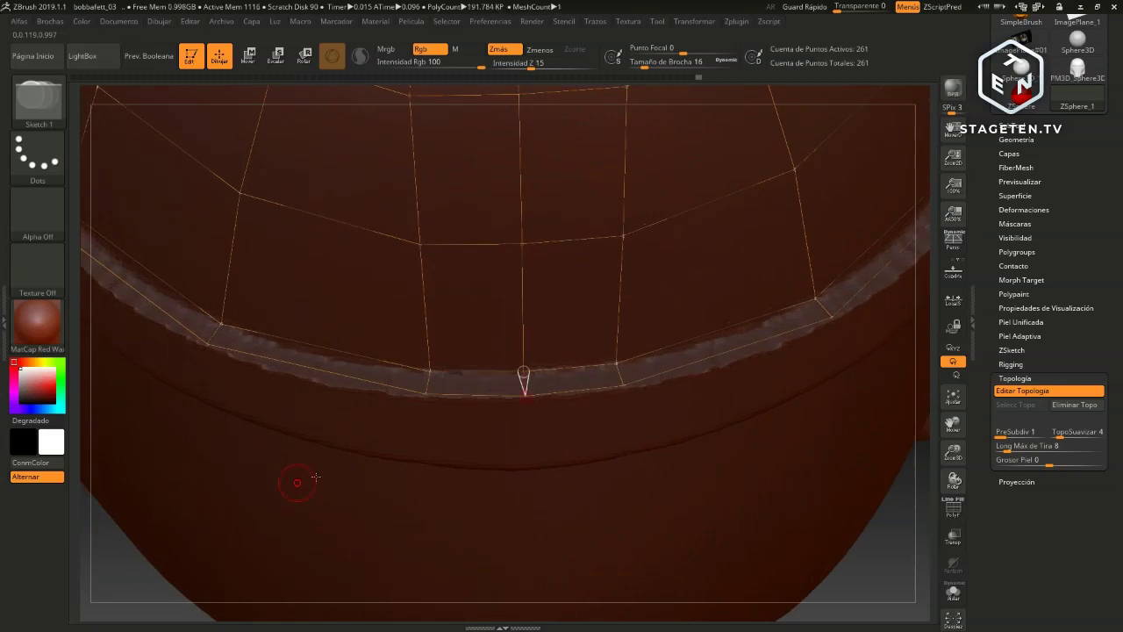
drag(892, 559, 815, 371)
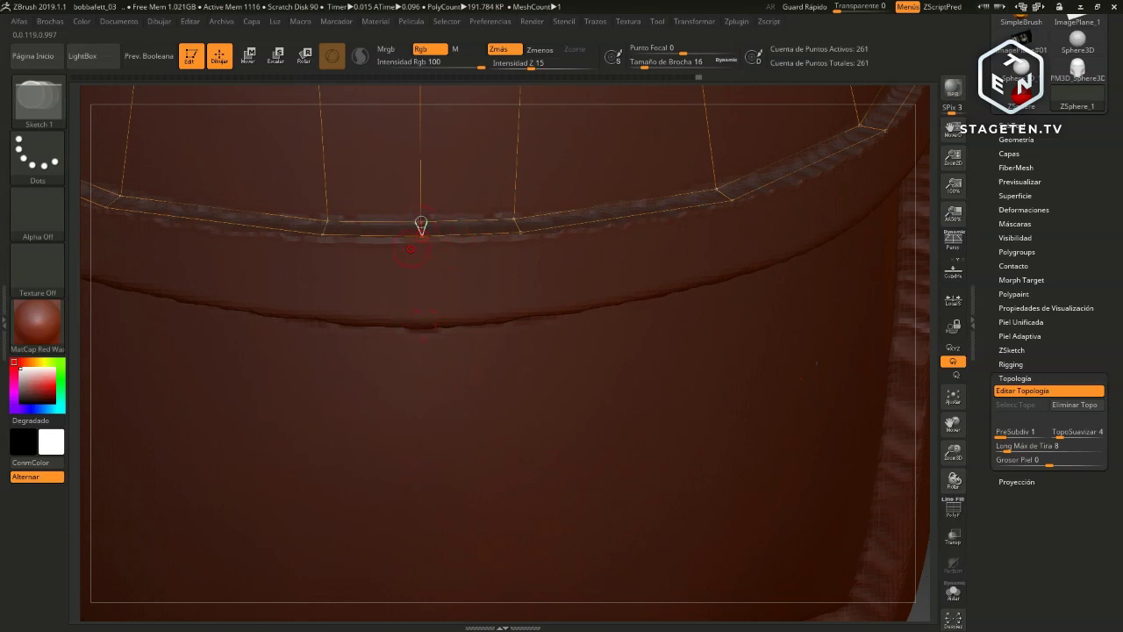
Place lower-band vertices along the crease below the rim, each linked up to a rim vertex
click(422, 319)
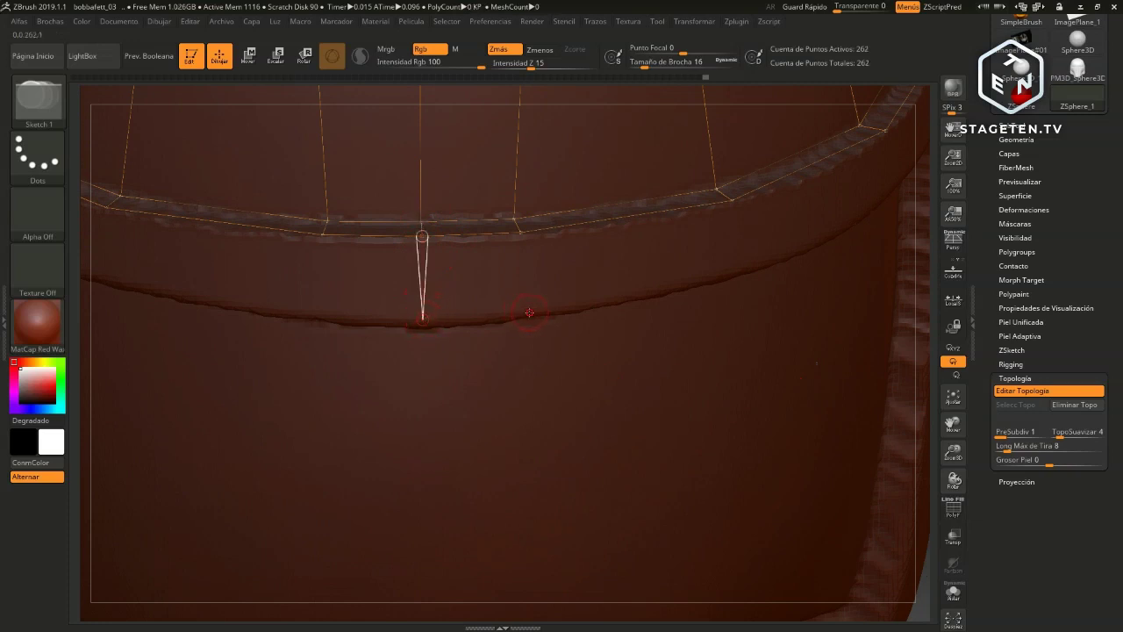
click(527, 313)
click(520, 233)
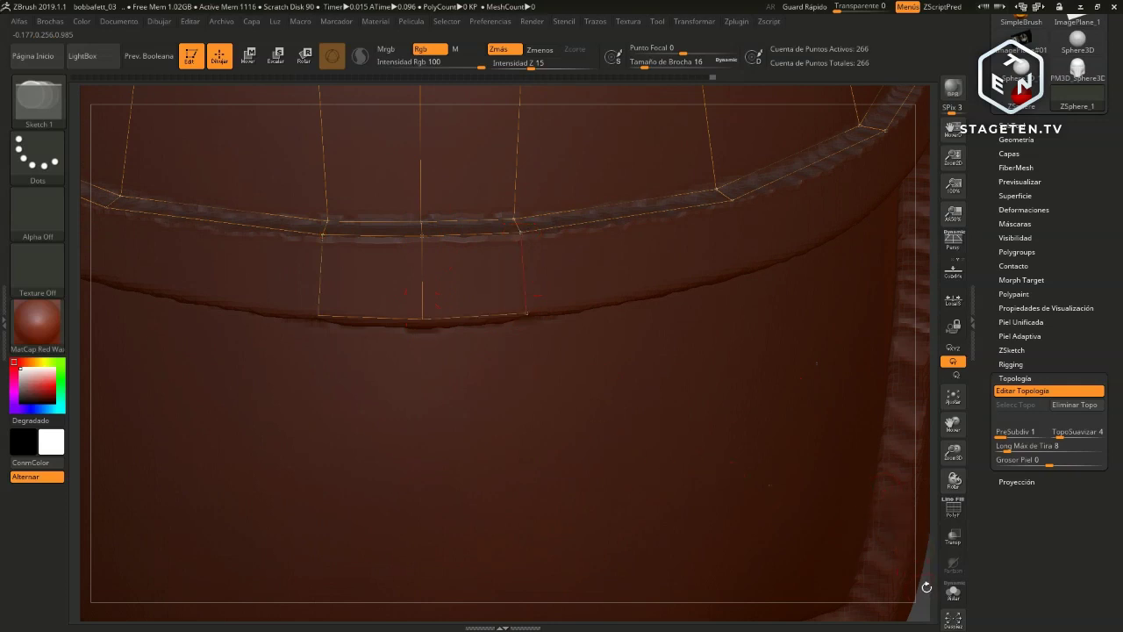
mouse_move(926, 588)
mouse_down()
mouse_move(774, 573)
mouse_move(556, 256)
mouse_up()
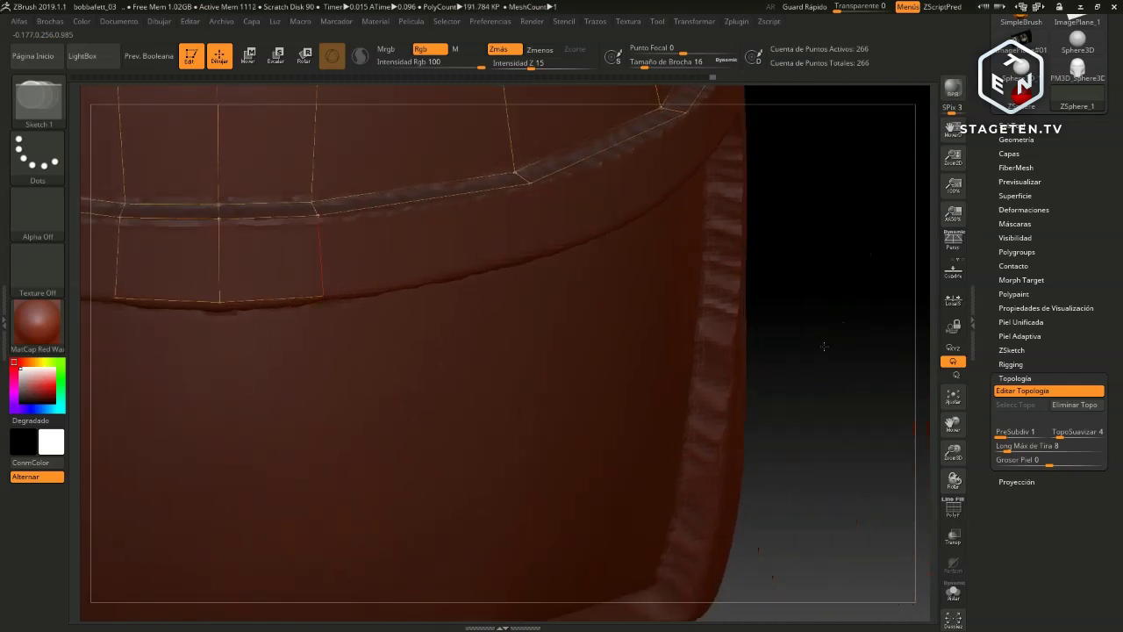
click(557, 256)
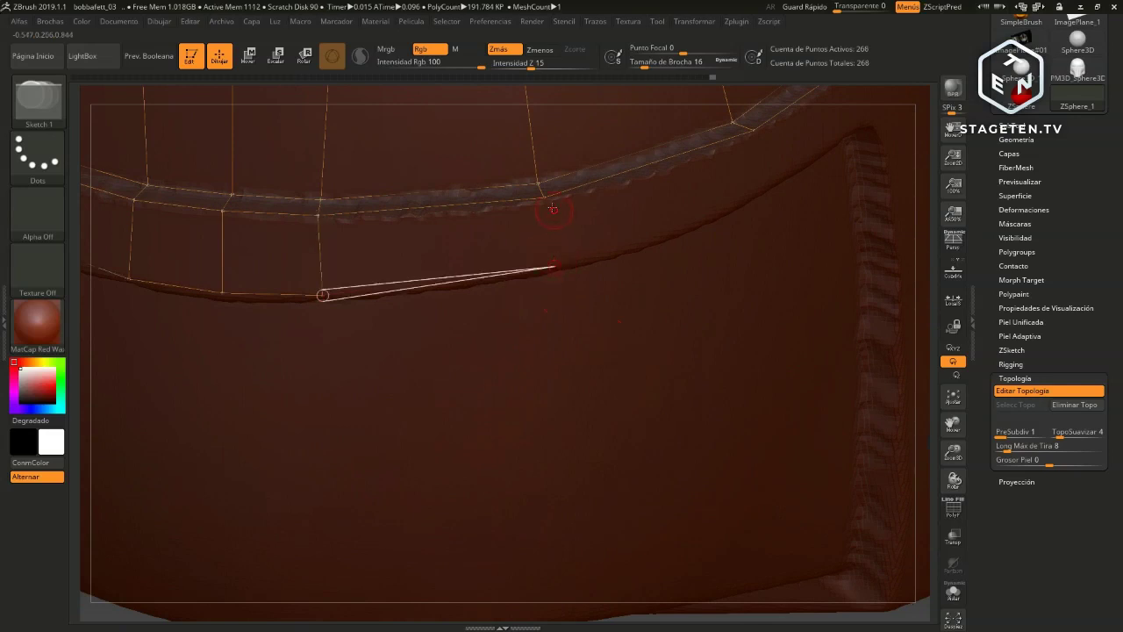
click(544, 196)
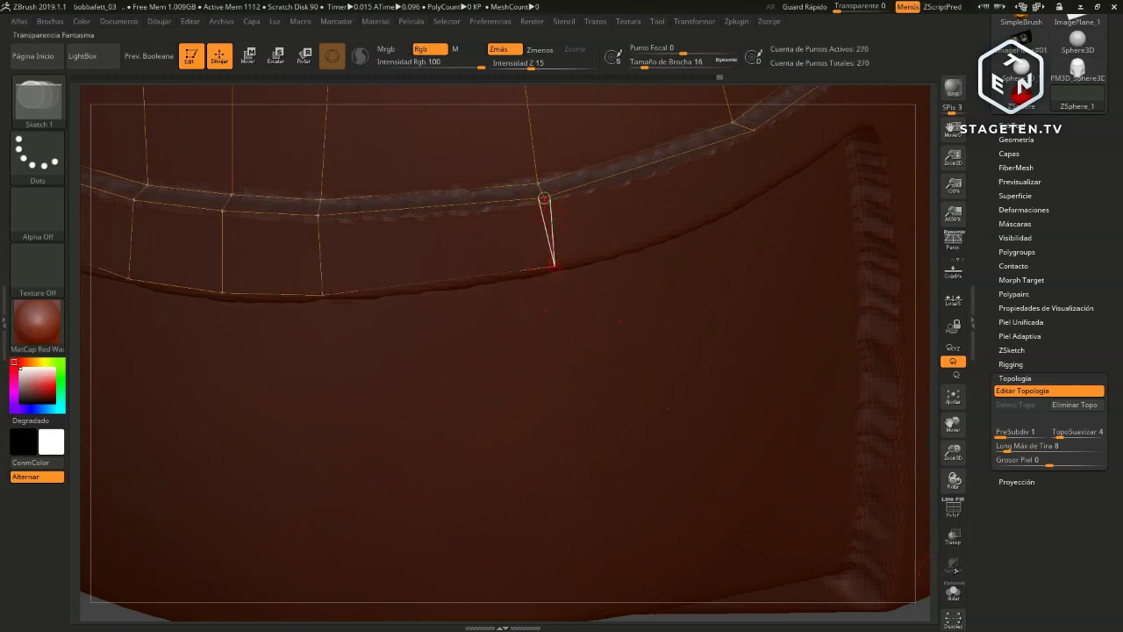
Add a crease-corner vertex near the side panel and connect it up to the rim
drag(954, 456, 811, 452)
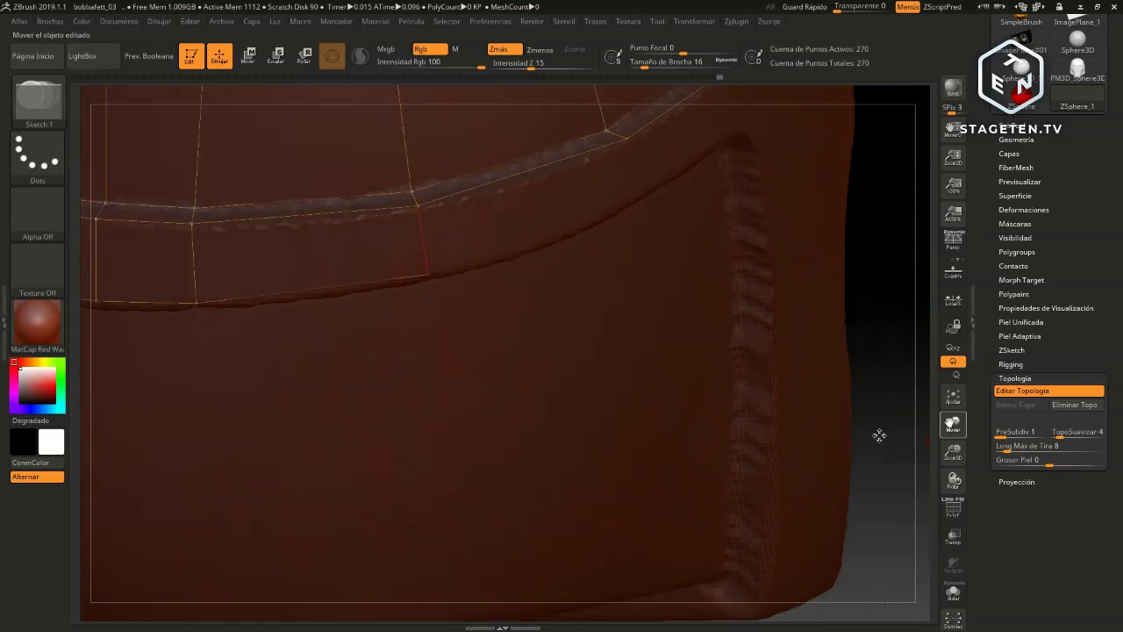
drag(815, 292, 547, 297)
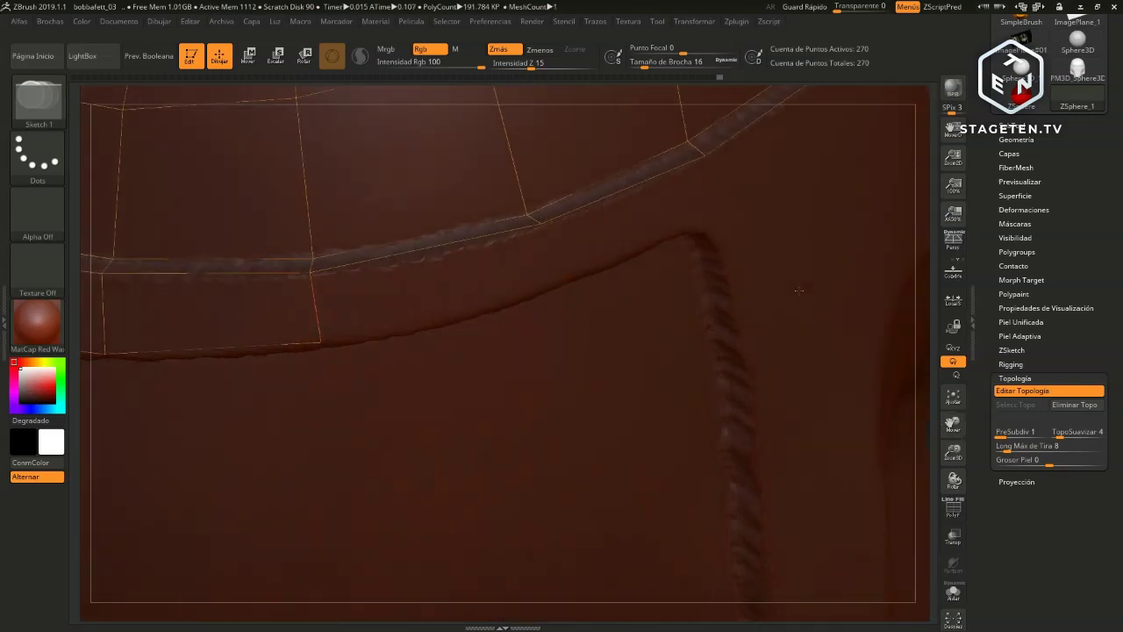
click(550, 297)
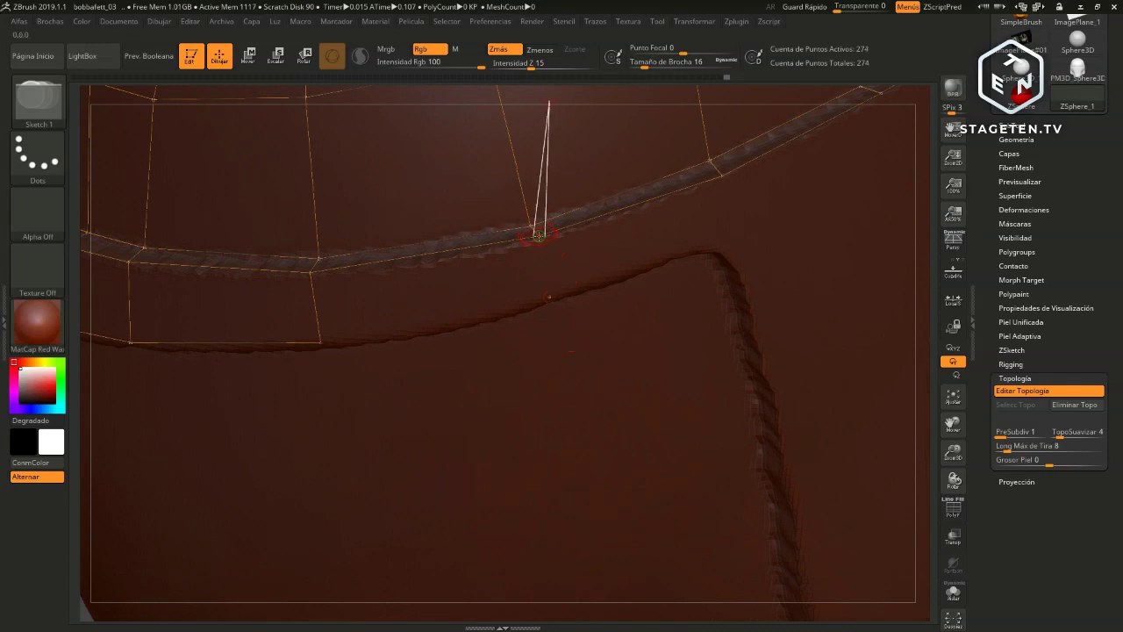
key(ctrl)
key(ctrl+z)
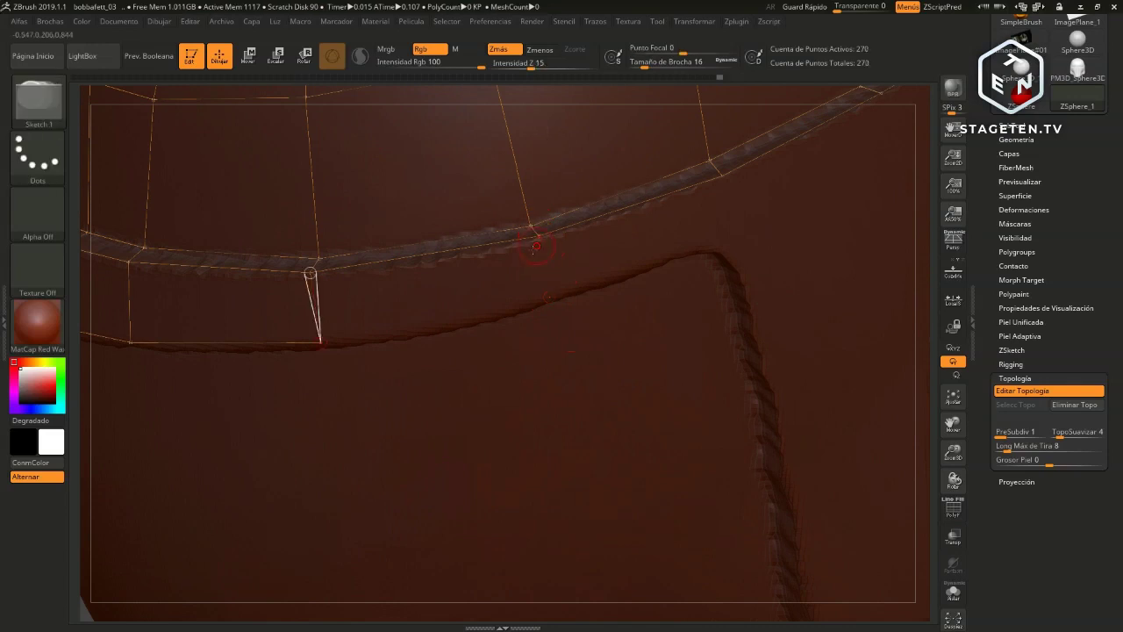
key(ctrl+shift+z)
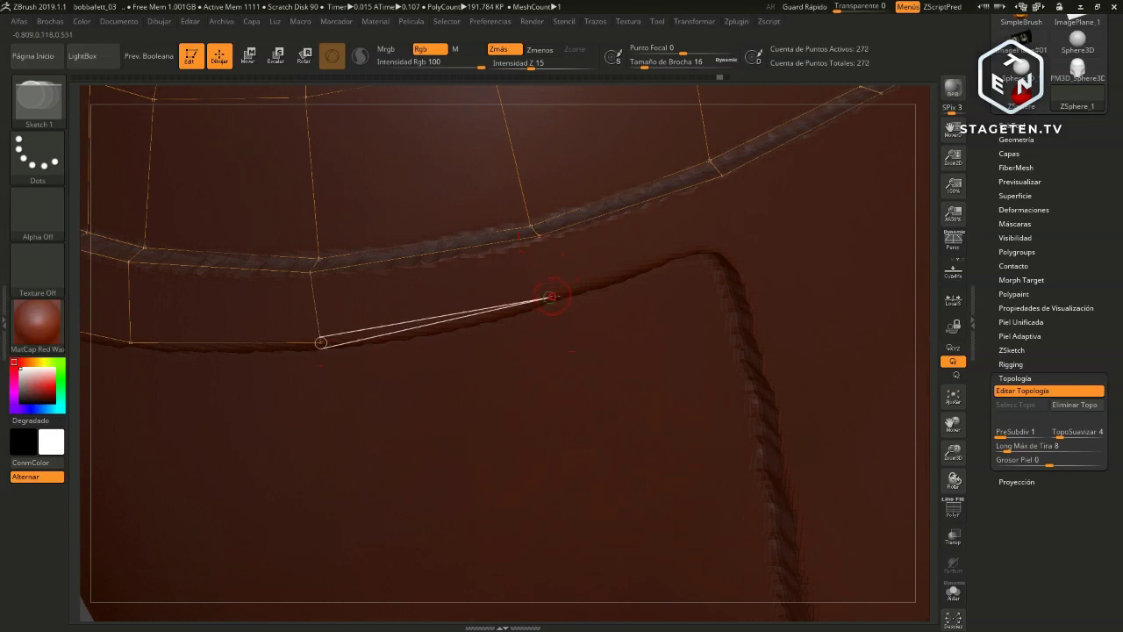
click(539, 236)
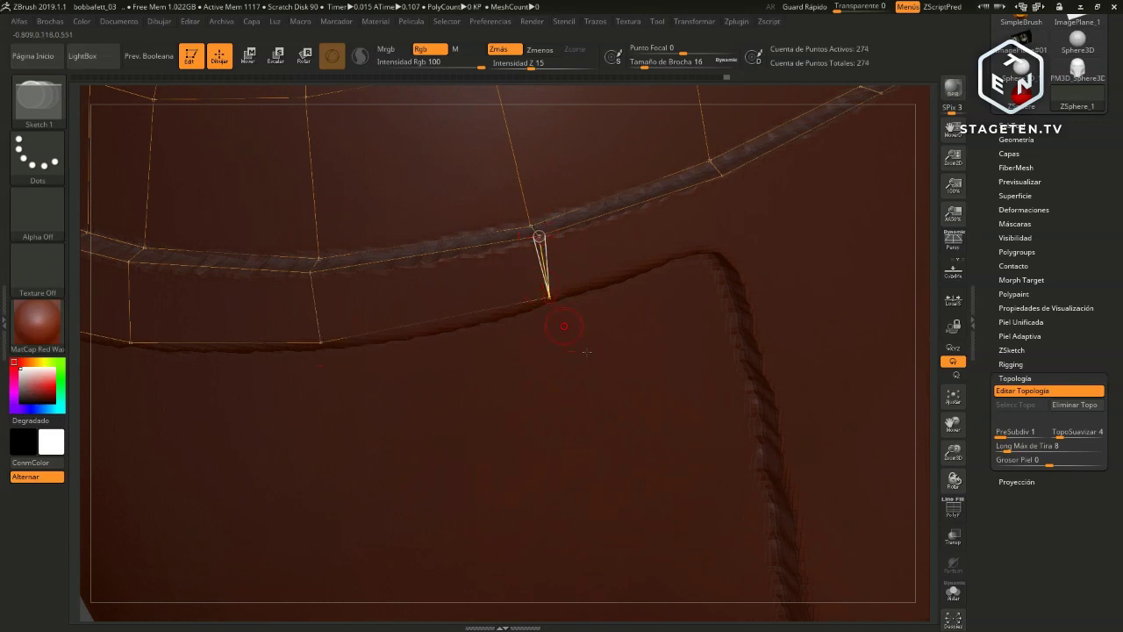
mouse_move(952, 423)
mouse_down()
mouse_move(744, 460)
mouse_move(839, 286)
mouse_up()
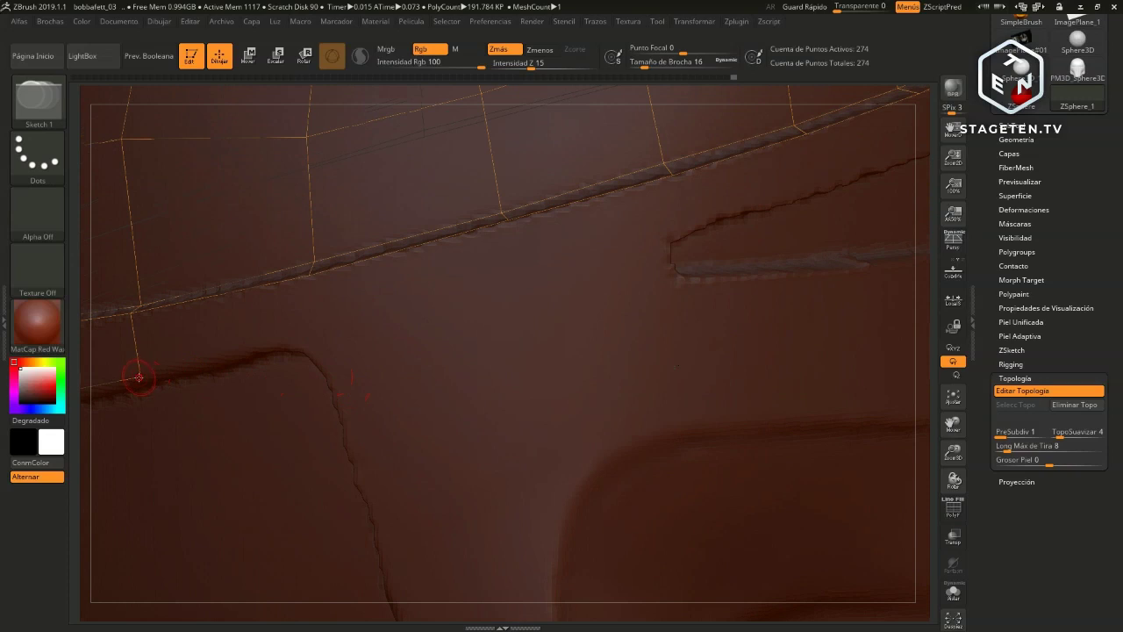
Extend the lower band with two crease vertices, each connected up to the rim
click(139, 375)
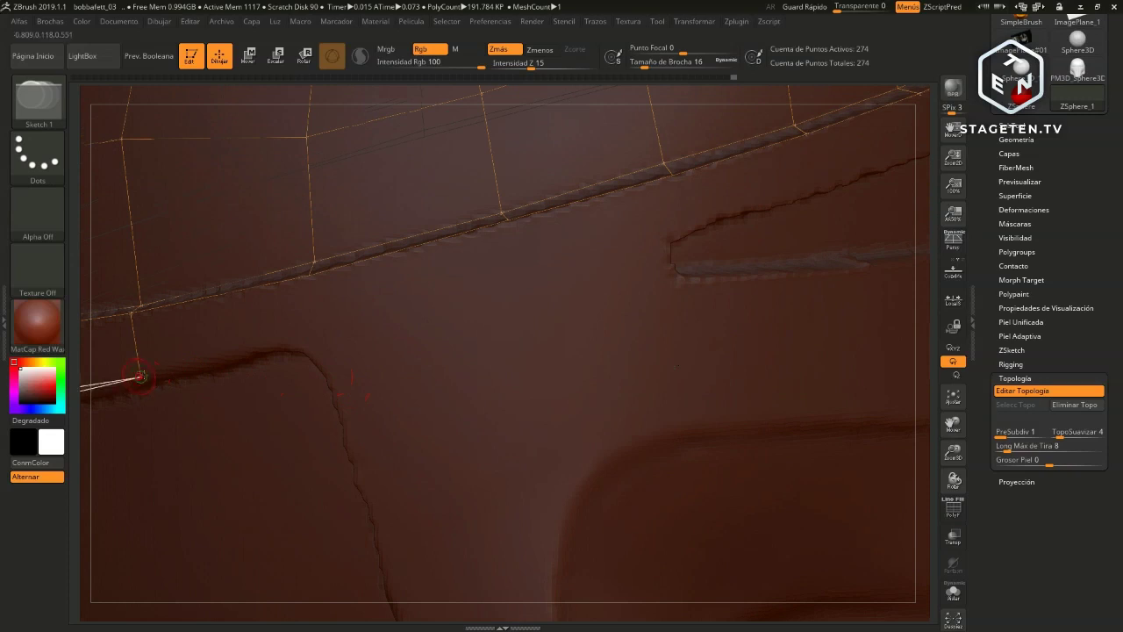
click(311, 348)
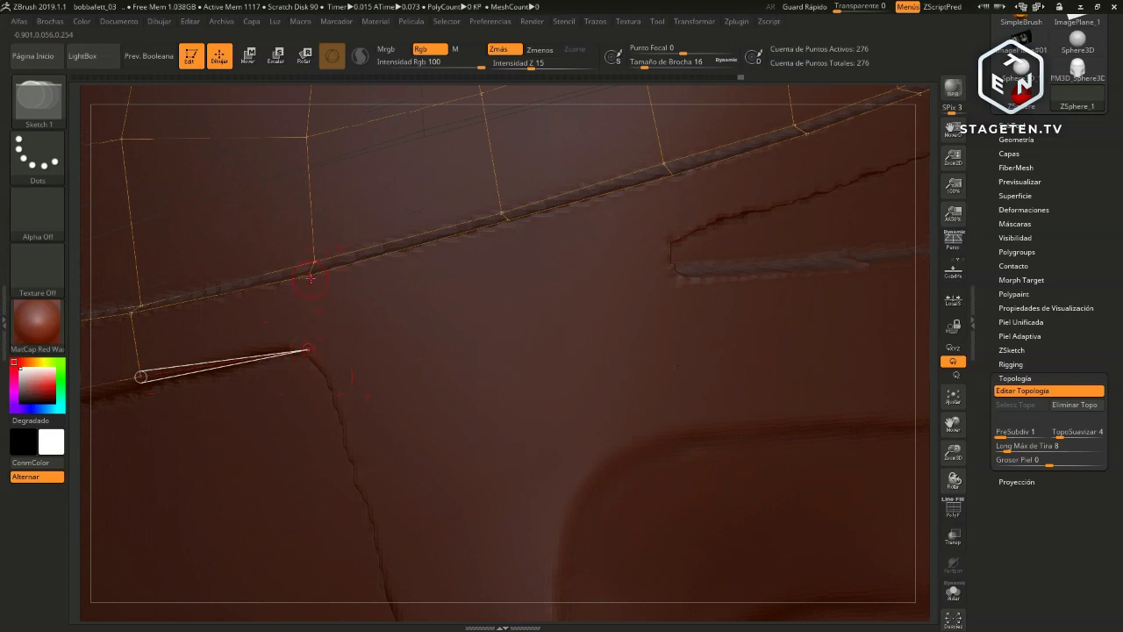
click(309, 274)
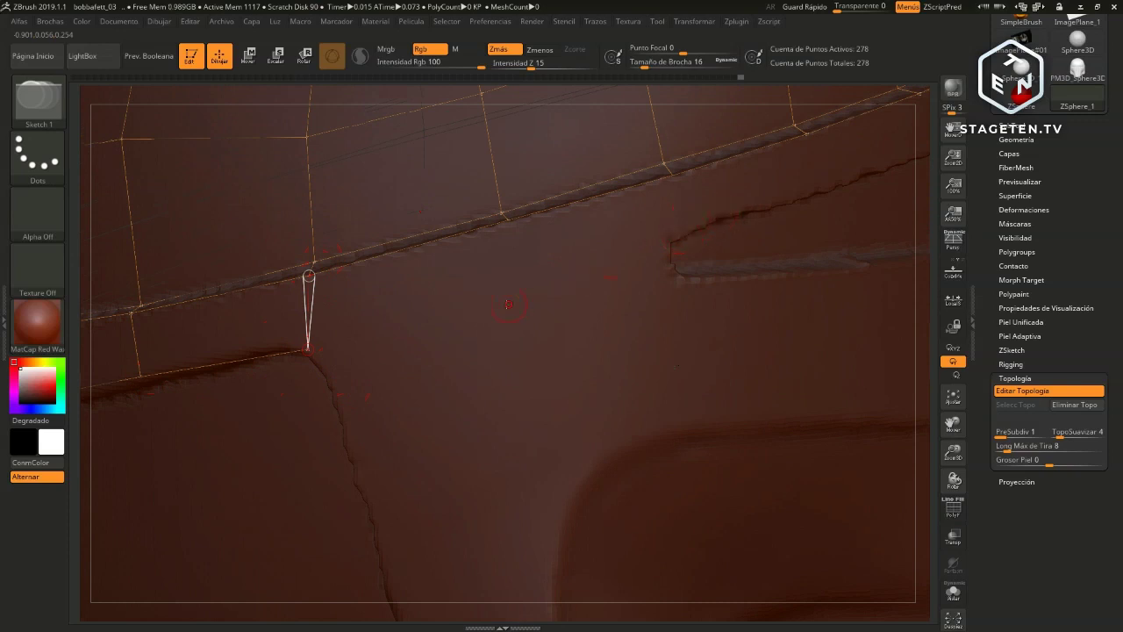
click(524, 287)
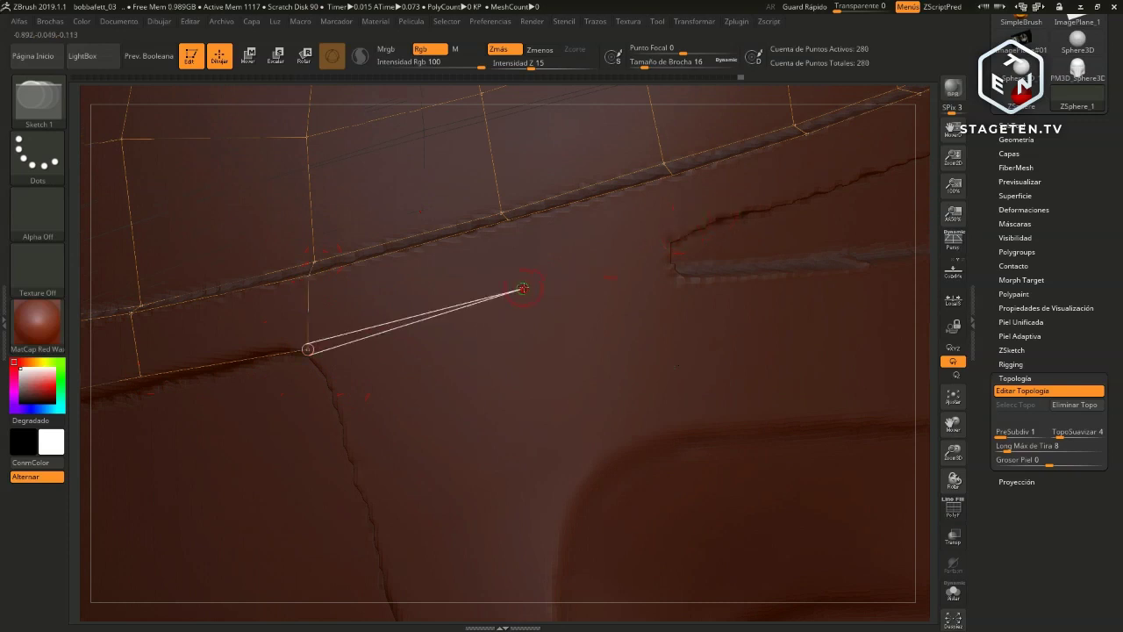
click(507, 219)
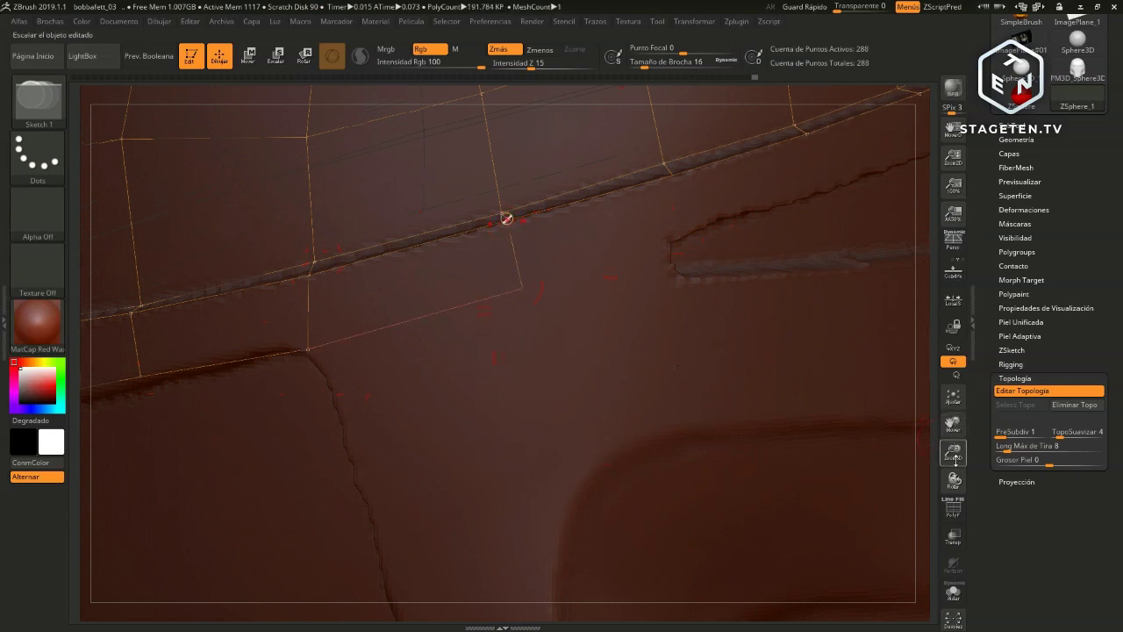
mouse_move(953, 452)
mouse_down()
mouse_move(953, 424)
mouse_move(950, 482)
mouse_up()
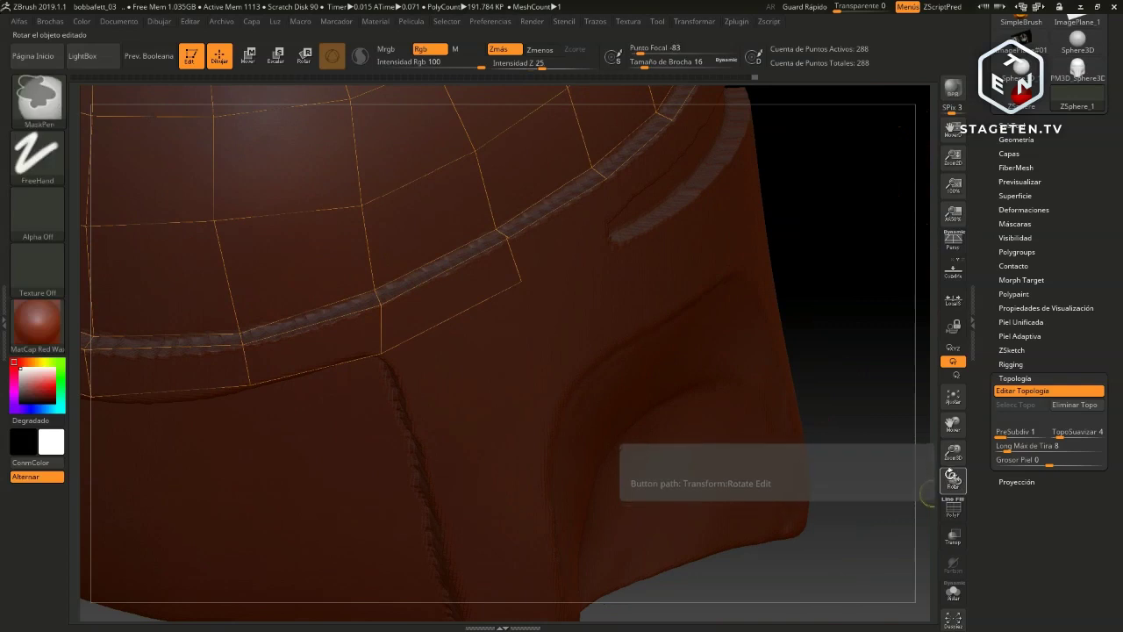
Undo the last edges and add a band point with a short rung to the rim loop
key(ctrl+z)
key(ctrl+z)
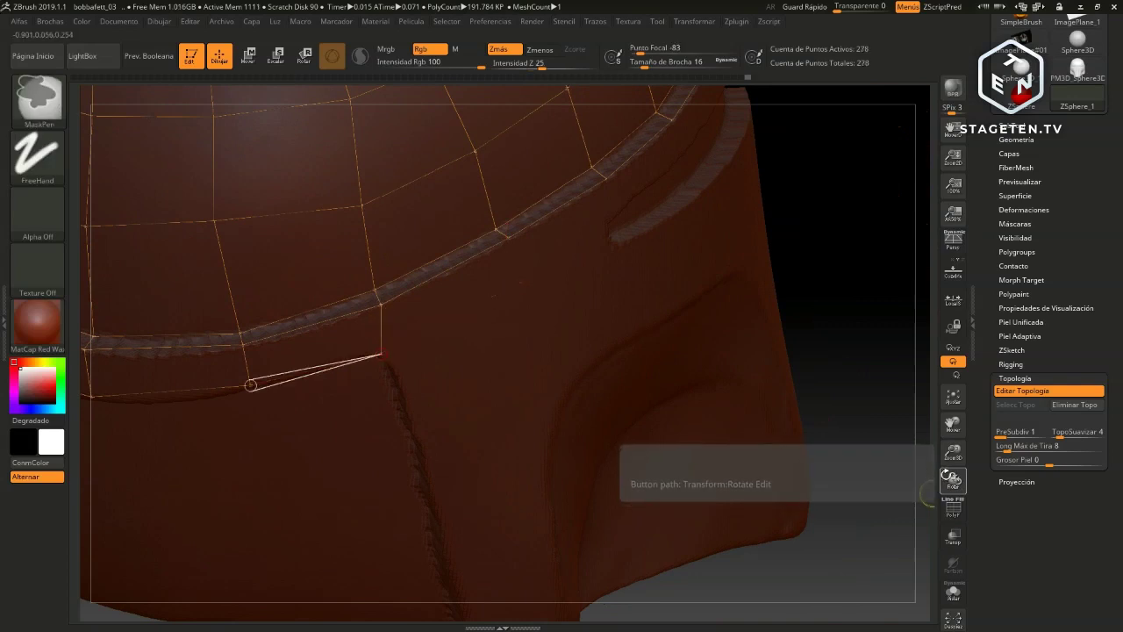
mouse_move(836, 303)
mouse_down()
mouse_move(807, 306)
mouse_move(815, 330)
mouse_up()
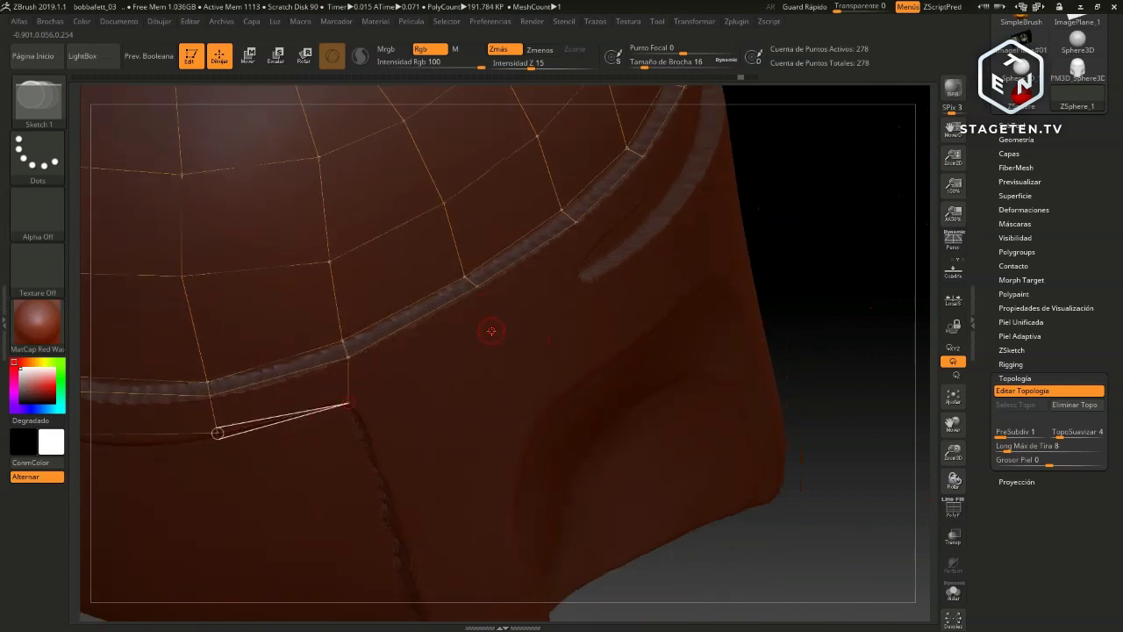
click(348, 404)
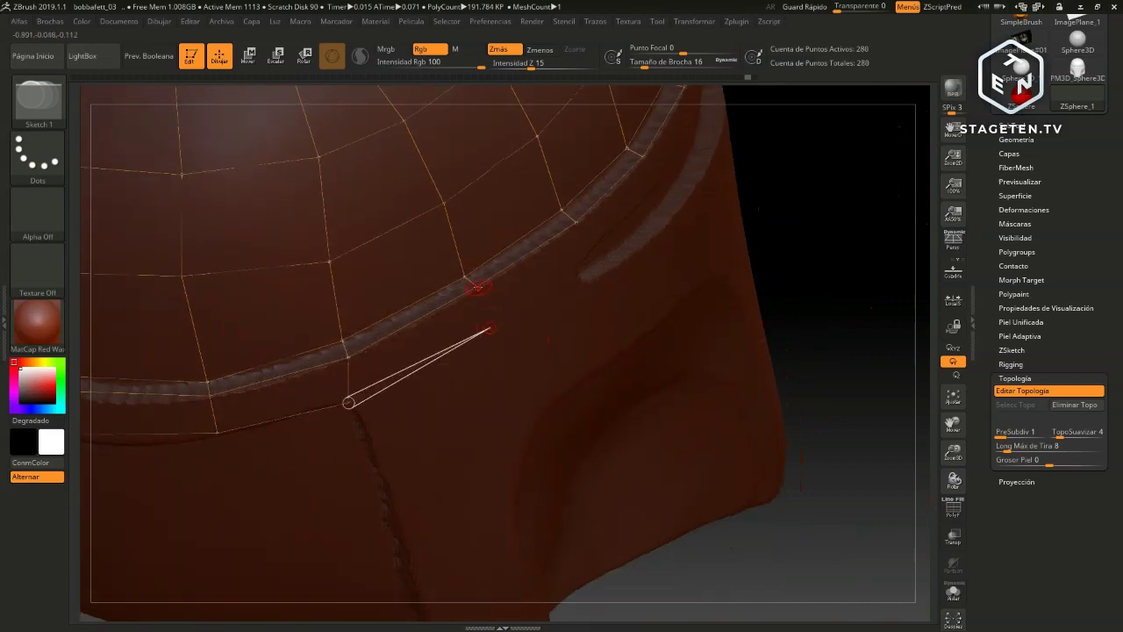
click(477, 286)
click(489, 323)
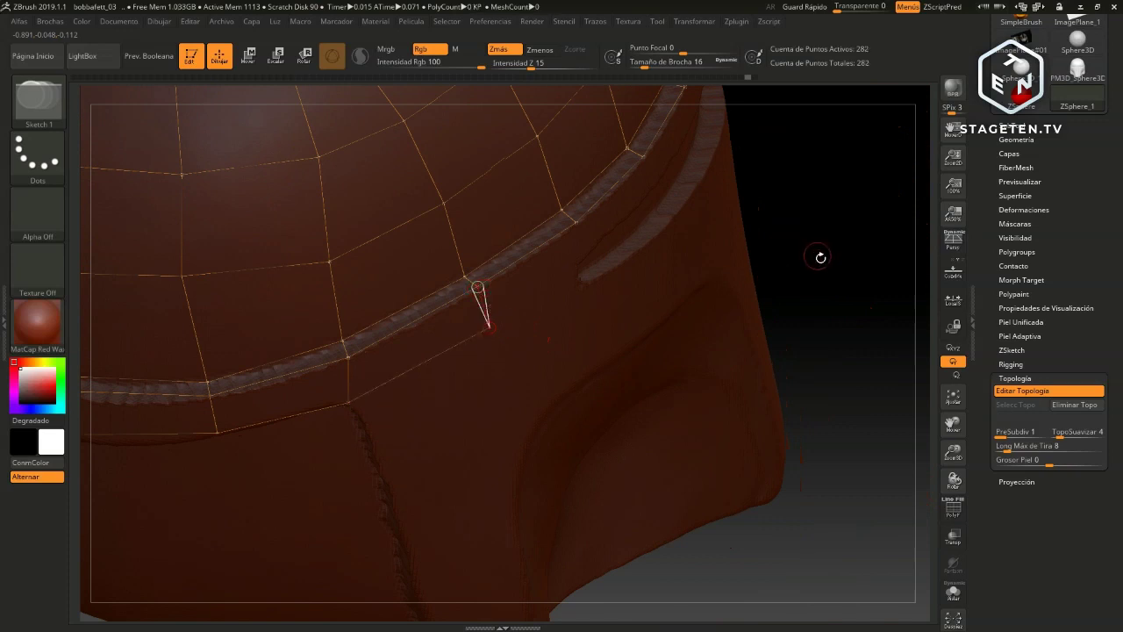
mouse_move(822, 255)
mouse_down()
mouse_move(843, 270)
mouse_move(860, 246)
mouse_move(828, 244)
mouse_move(746, 451)
mouse_move(749, 357)
mouse_move(636, 335)
mouse_up()
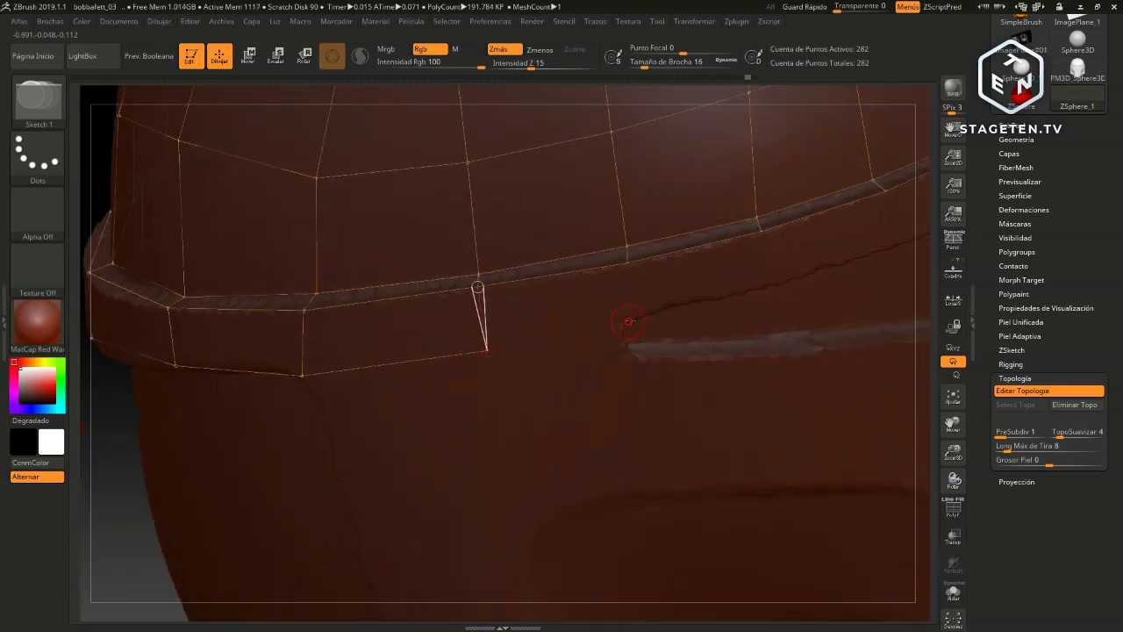
Start a new band edge below the rim and extend it to the next point
click(622, 322)
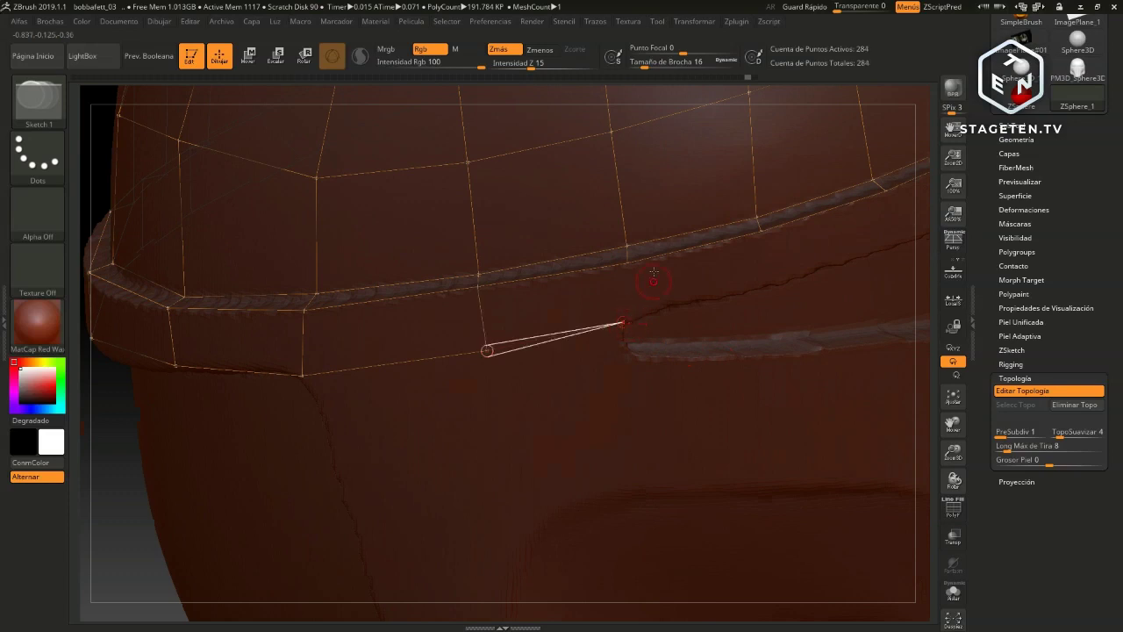
click(622, 322)
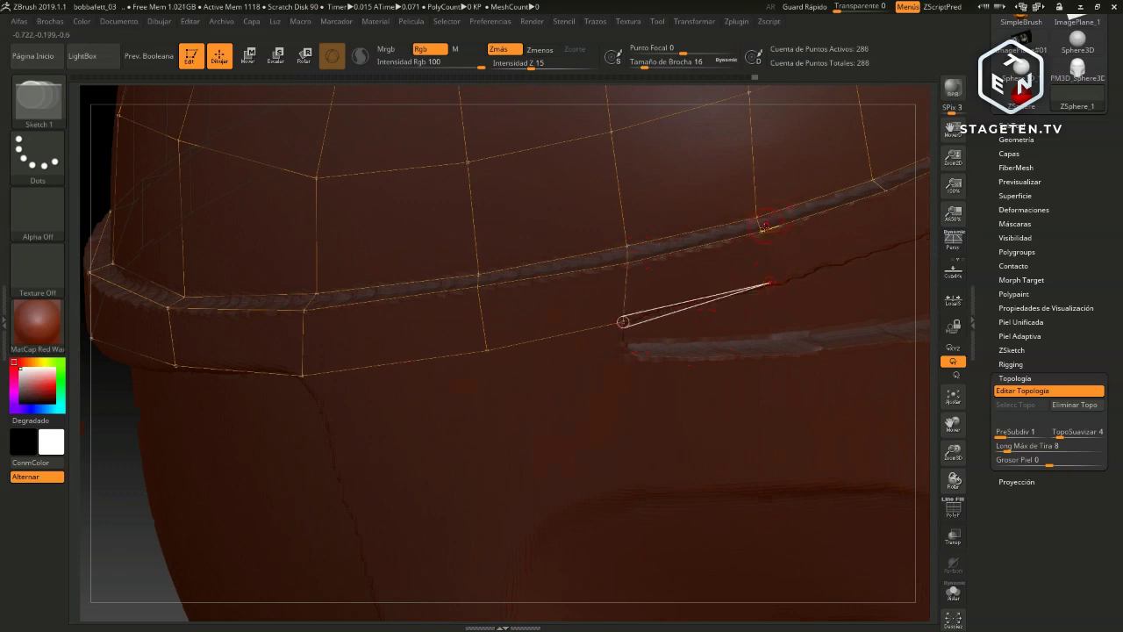
click(767, 283)
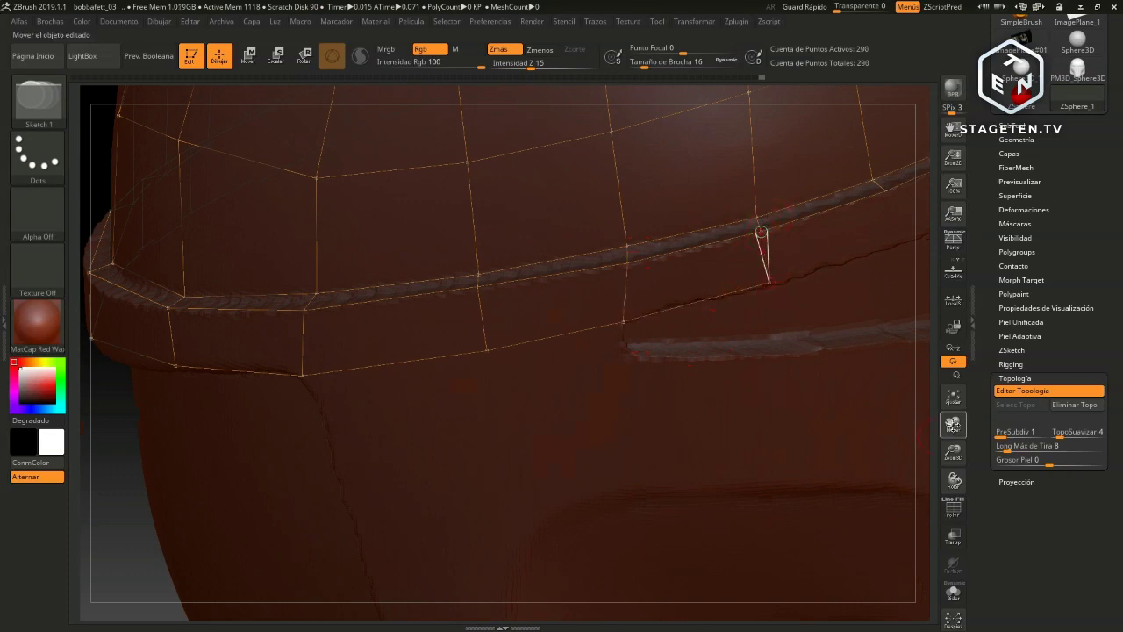
mouse_move(762, 232)
right_down()
mouse_move(903, 438)
mouse_move(817, 459)
mouse_move(781, 491)
right_up()
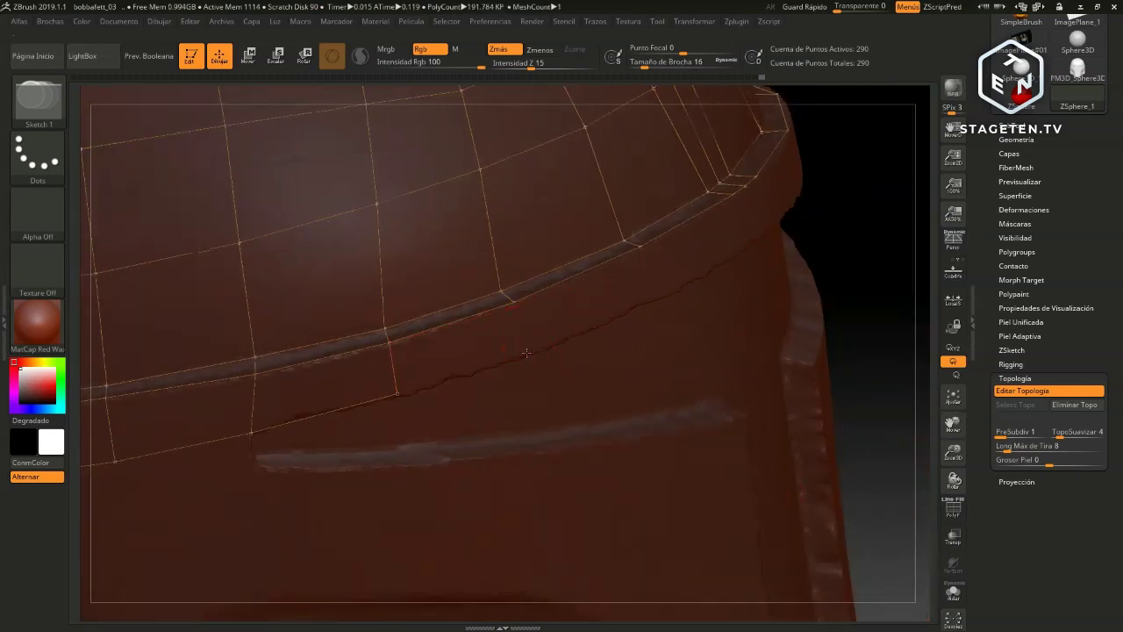
Replace a misplaced point with a band vertex linked up to the rim
click(526, 353)
key(ctrl+z)
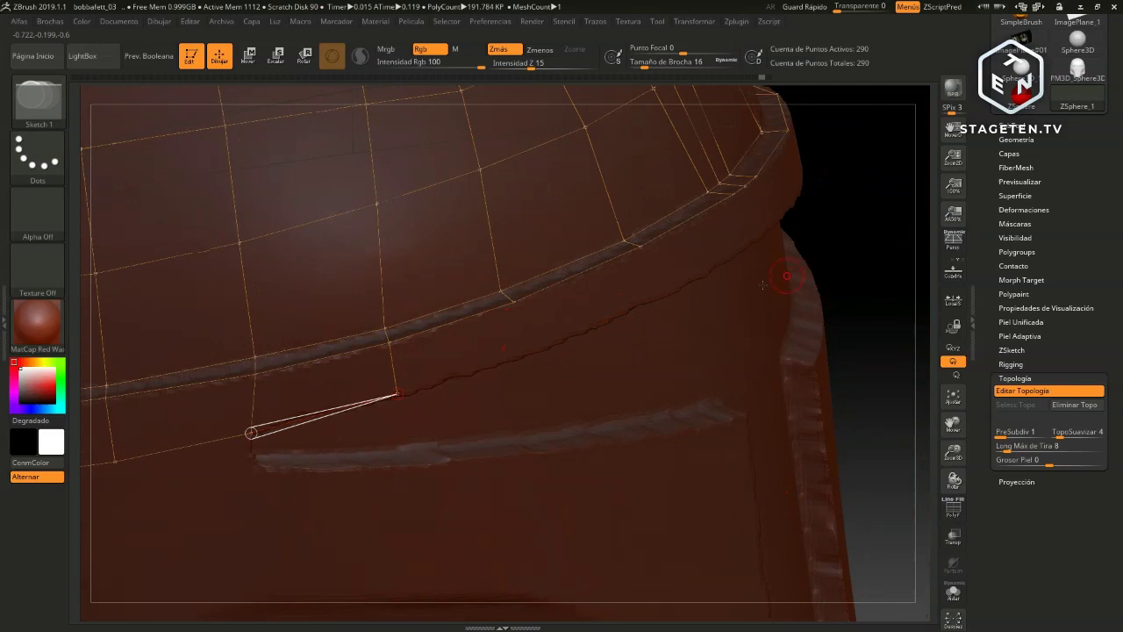
click(527, 353)
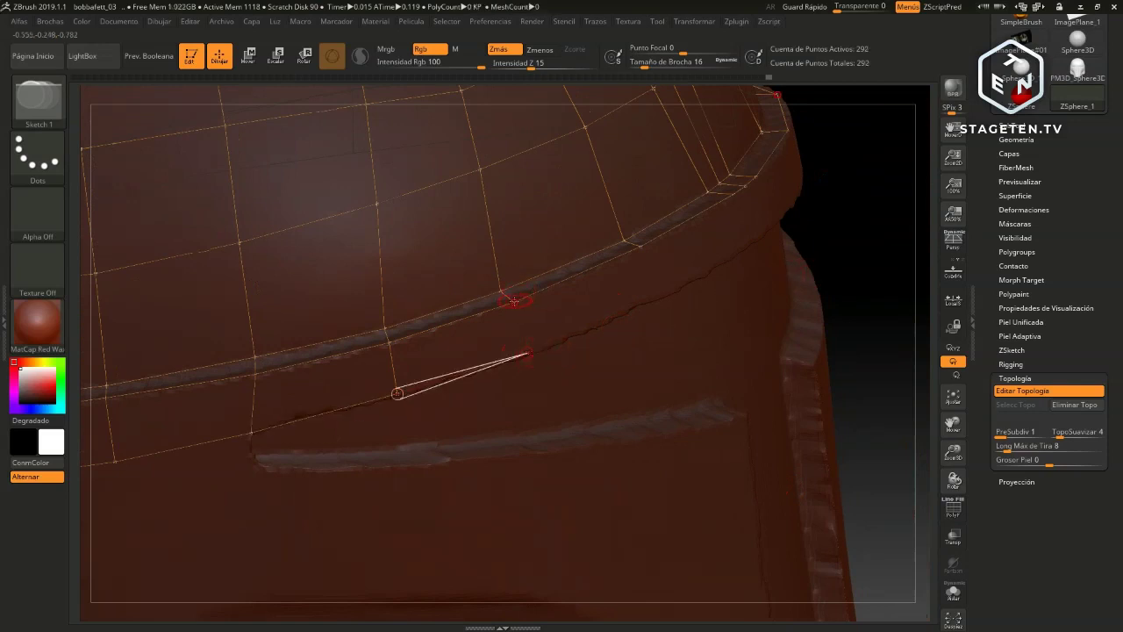
click(516, 302)
click(653, 296)
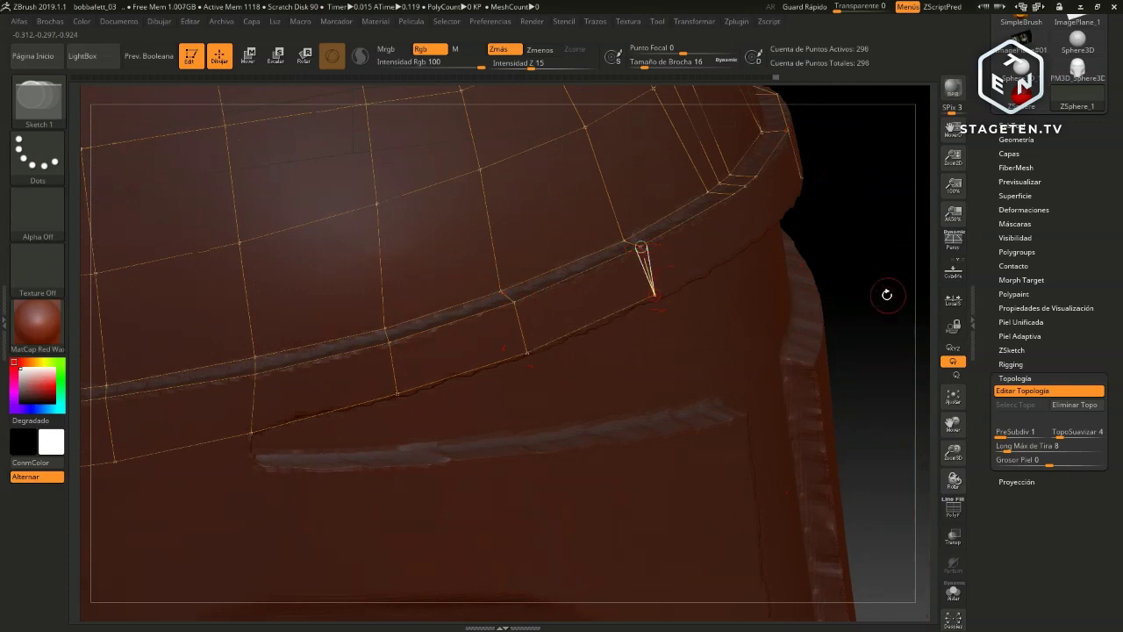
mouse_move(882, 294)
mouse_down()
mouse_move(715, 393)
mouse_move(896, 499)
mouse_up()
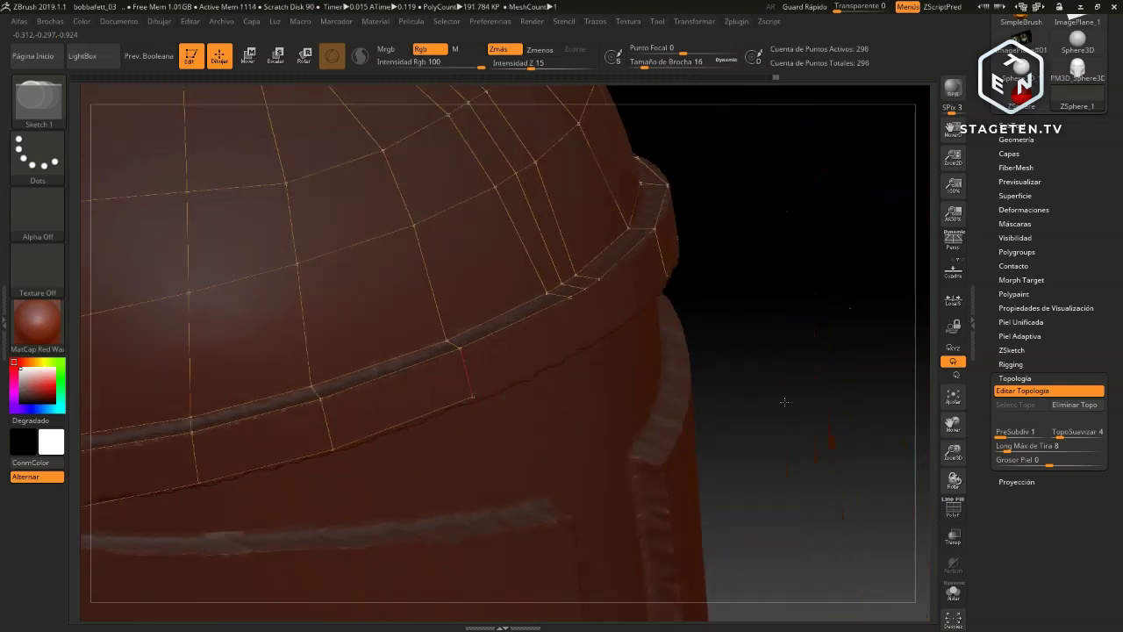
Add band points and rim-loop vertices further around the helmet's side
drag(873, 502, 498, 358)
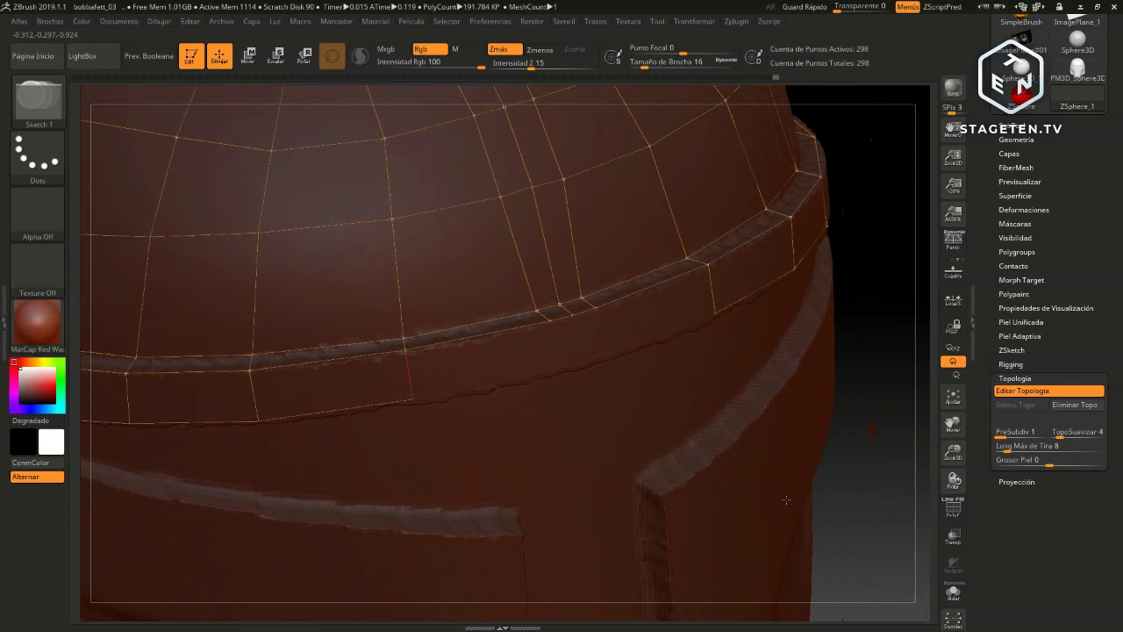
click(506, 369)
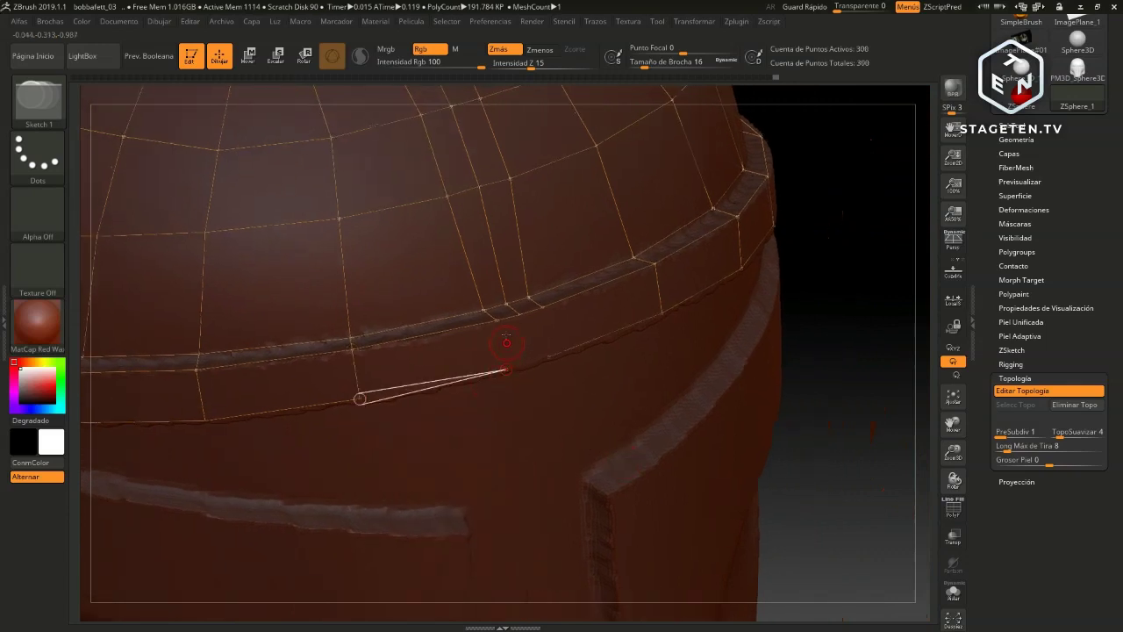
click(497, 319)
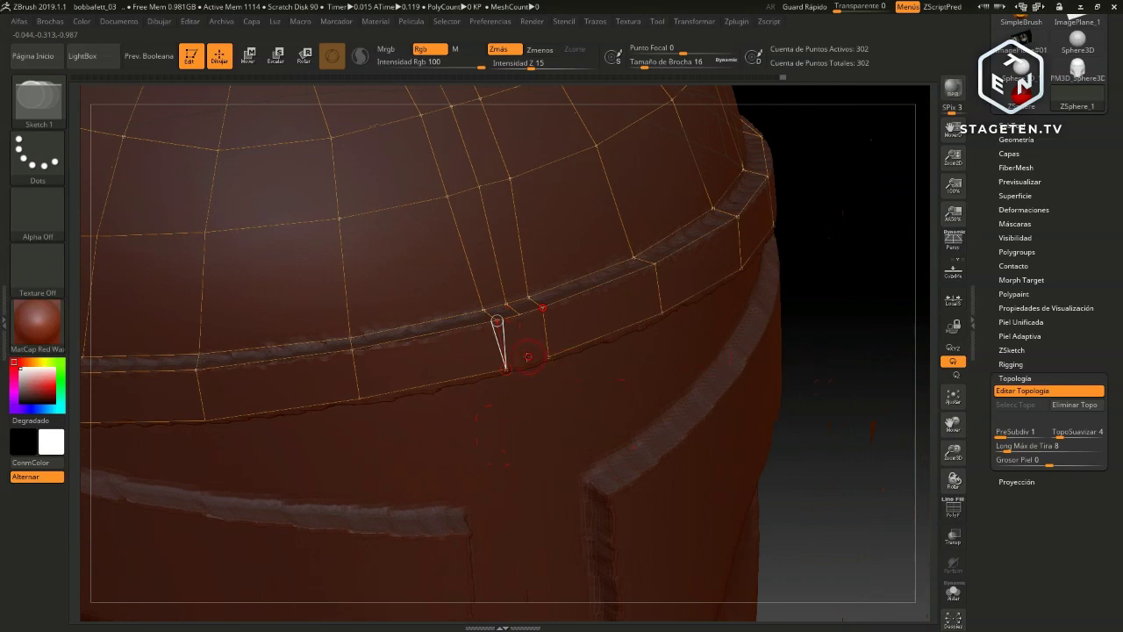
click(529, 362)
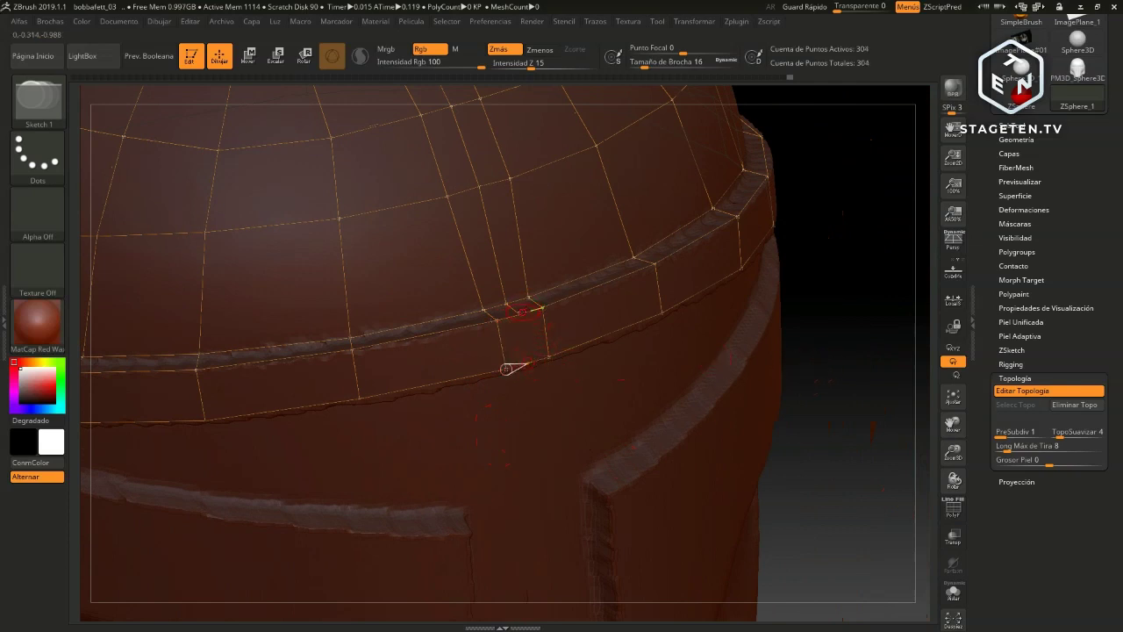
click(520, 314)
mouse_move(832, 357)
mouse_down()
mouse_move(829, 376)
mouse_move(813, 280)
mouse_move(840, 371)
mouse_up()
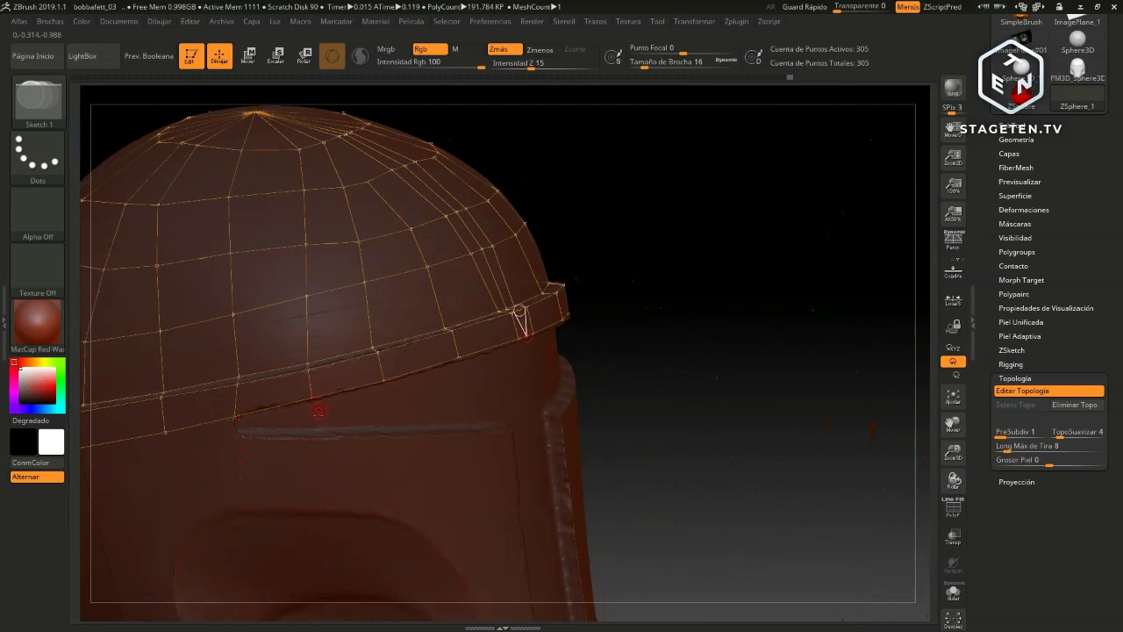
Add two band vertices below the front rim, each linked to the rim loop
mouse_move(716, 371)
mouse_down()
mouse_move(818, 321)
mouse_move(814, 336)
mouse_up()
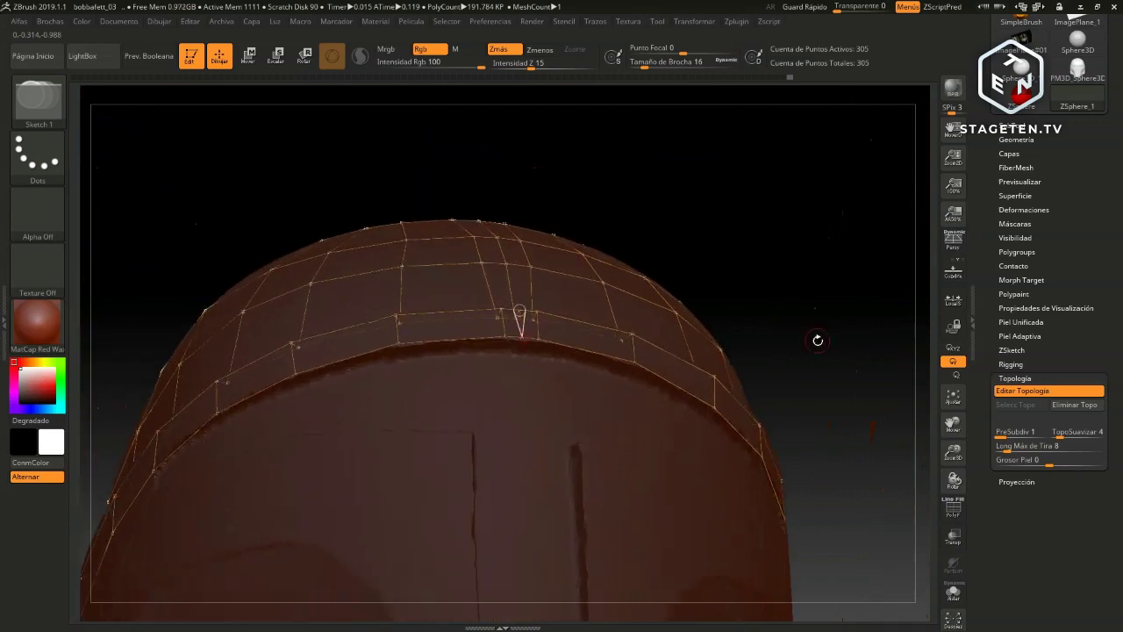
drag(828, 281, 794, 335)
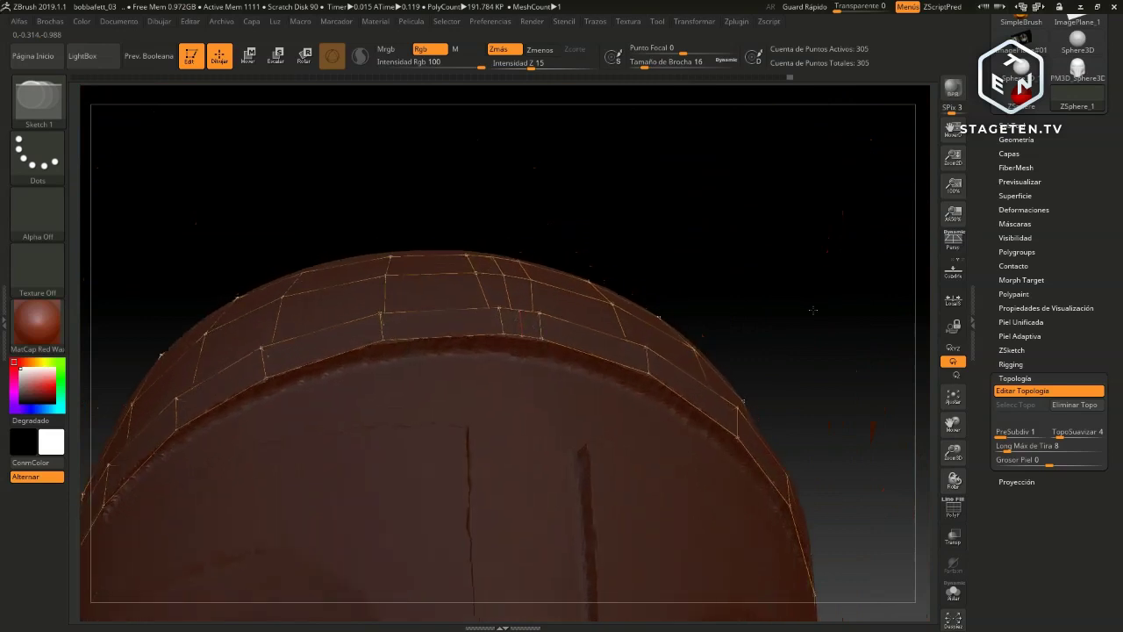
click(522, 342)
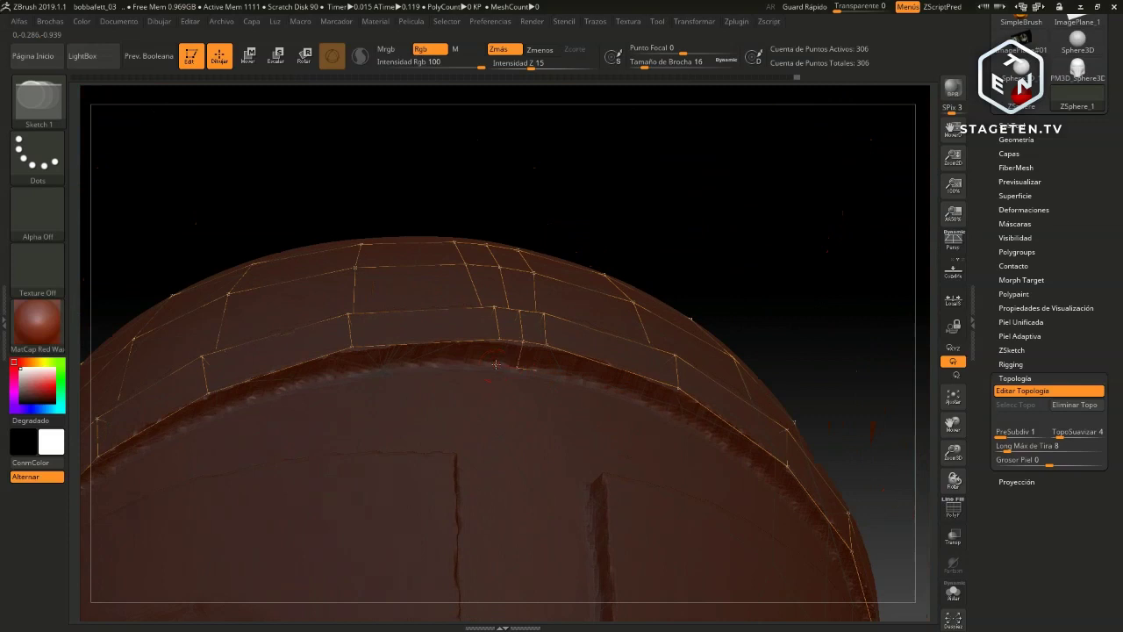
click(499, 338)
click(354, 370)
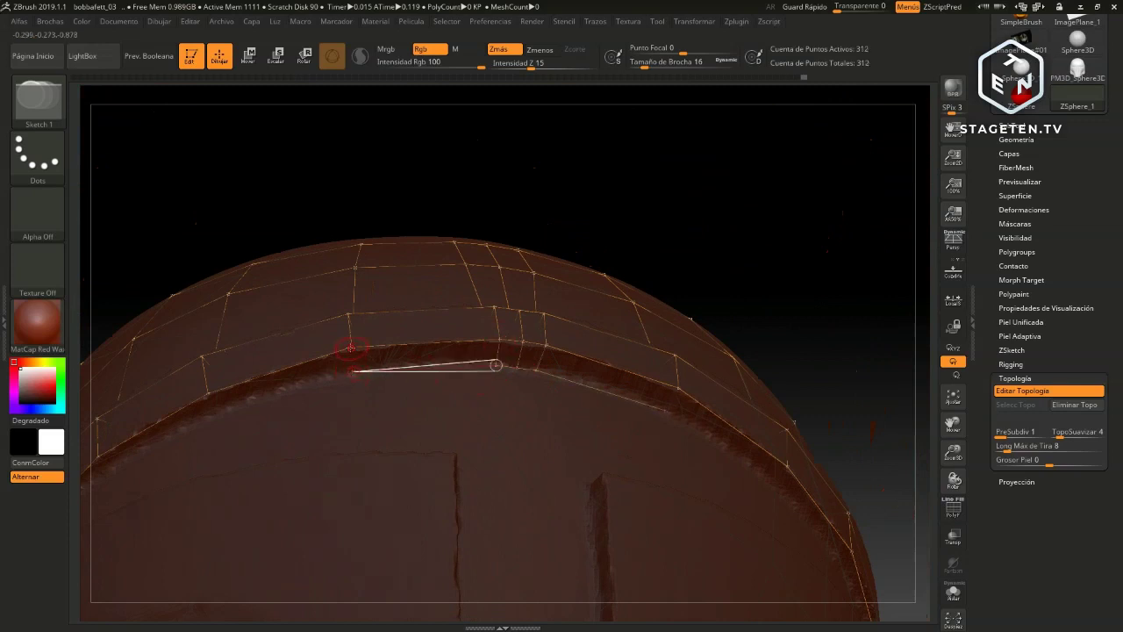
click(350, 347)
Close the next band quads along the front rim
mouse_move(491, 194)
mouse_down()
mouse_move(792, 129)
mouse_move(519, 335)
mouse_up()
click(527, 332)
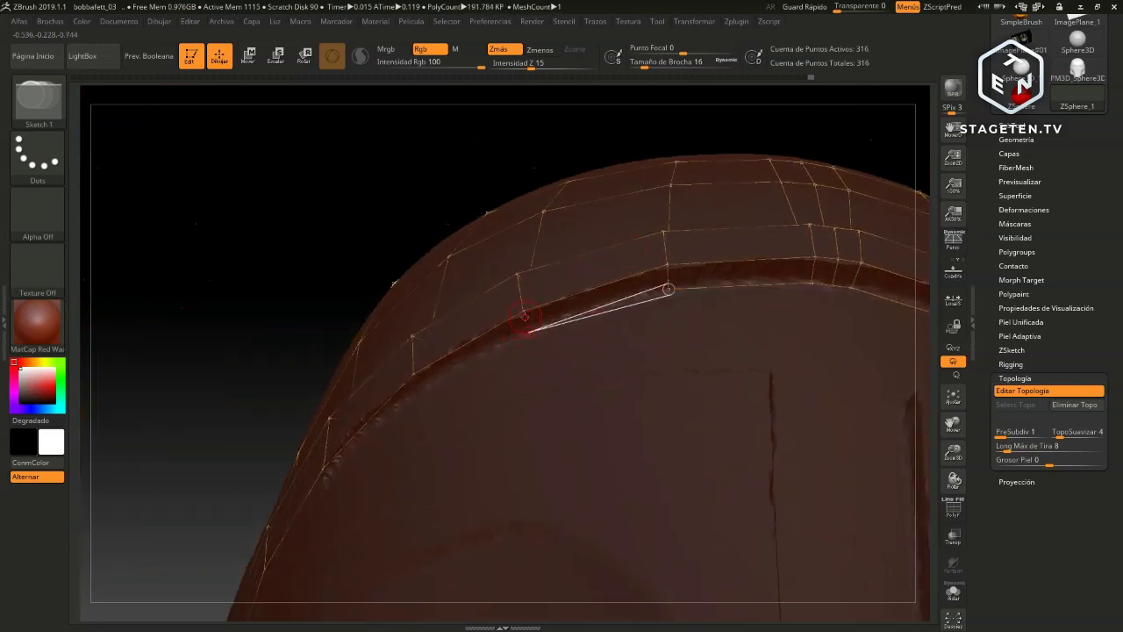
click(523, 311)
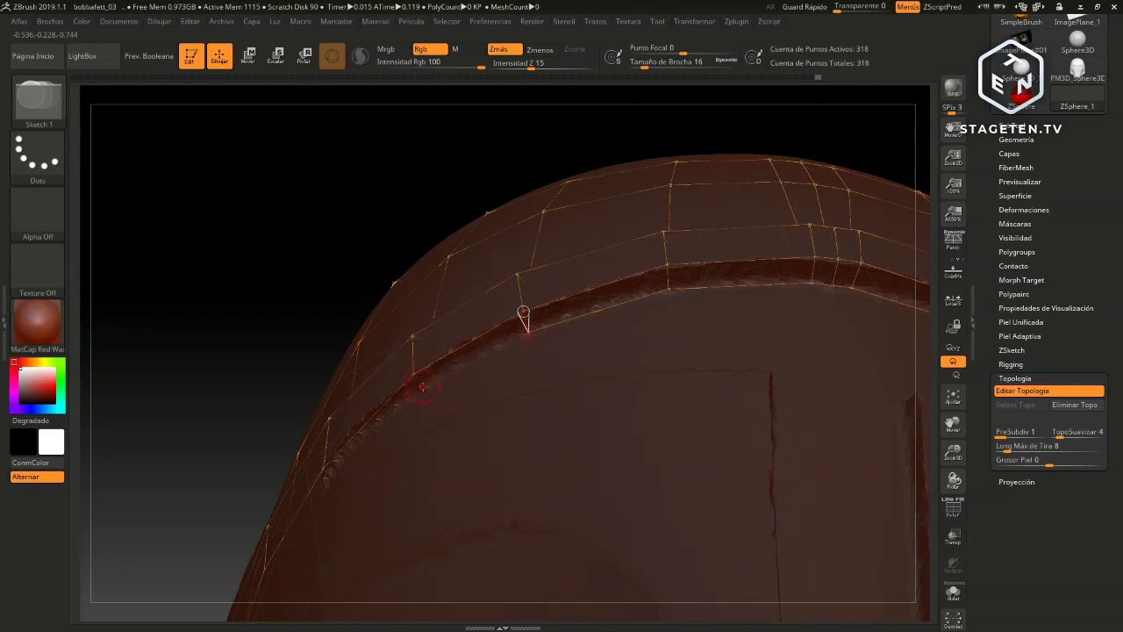
click(421, 390)
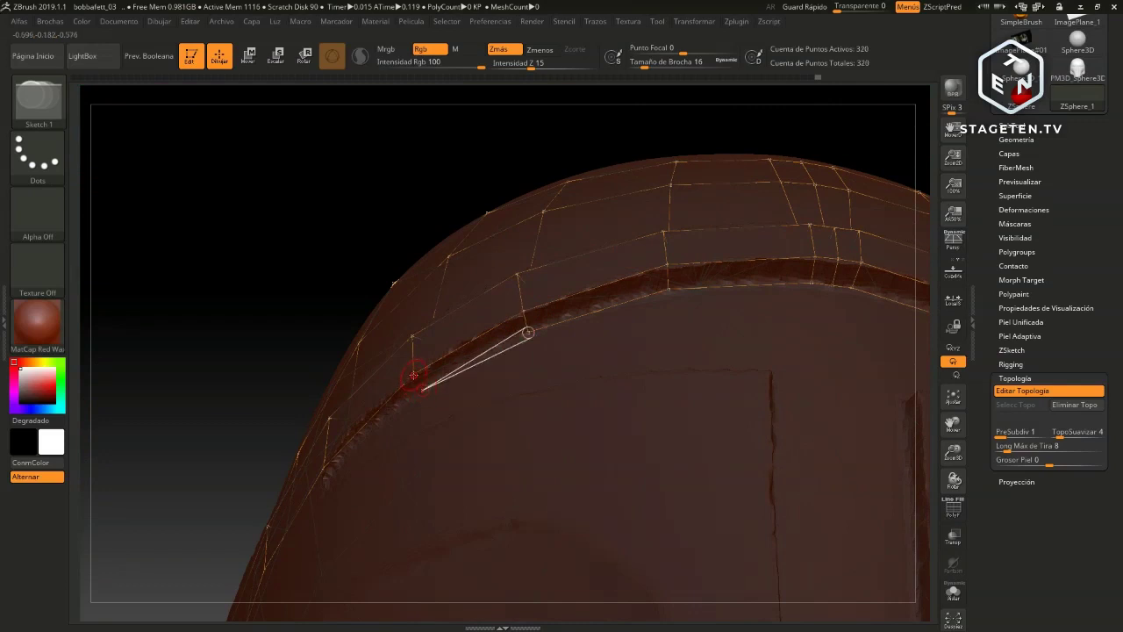
click(413, 376)
Follow the rim arc and finish another band quad toward the visor
drag(226, 394, 229, 350)
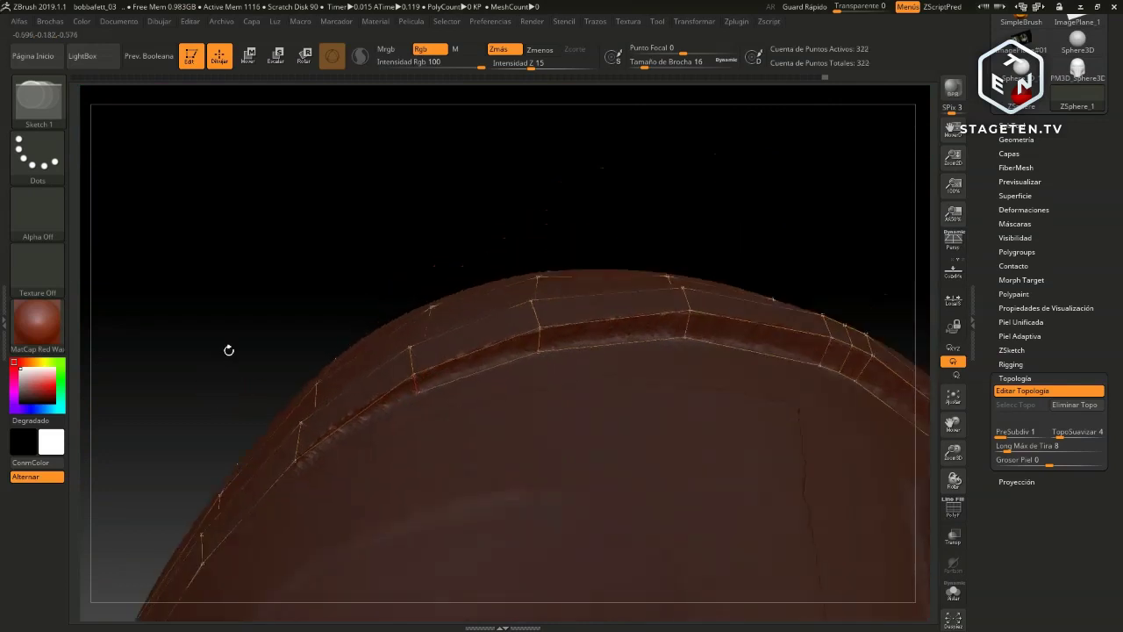
mouse_move(393, 228)
mouse_down()
mouse_move(451, 238)
mouse_move(431, 213)
mouse_move(420, 237)
mouse_move(432, 248)
mouse_up()
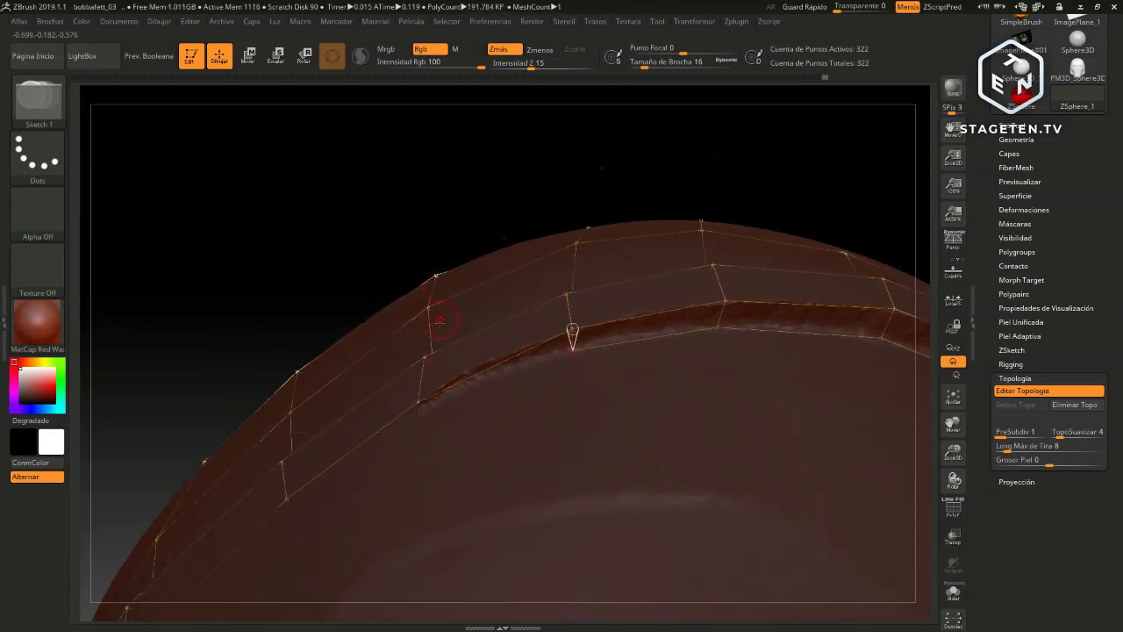
click(425, 409)
click(417, 402)
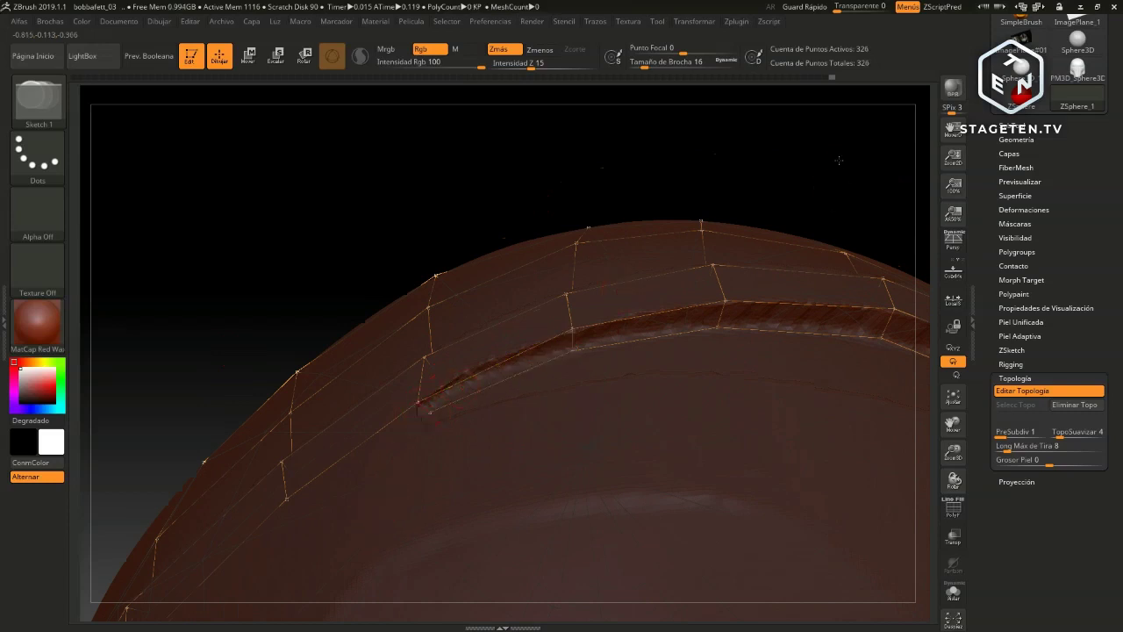
drag(851, 154, 576, 155)
mouse_move(509, 153)
mouse_down()
mouse_move(524, 168)
mouse_move(521, 248)
mouse_move(491, 280)
mouse_up()
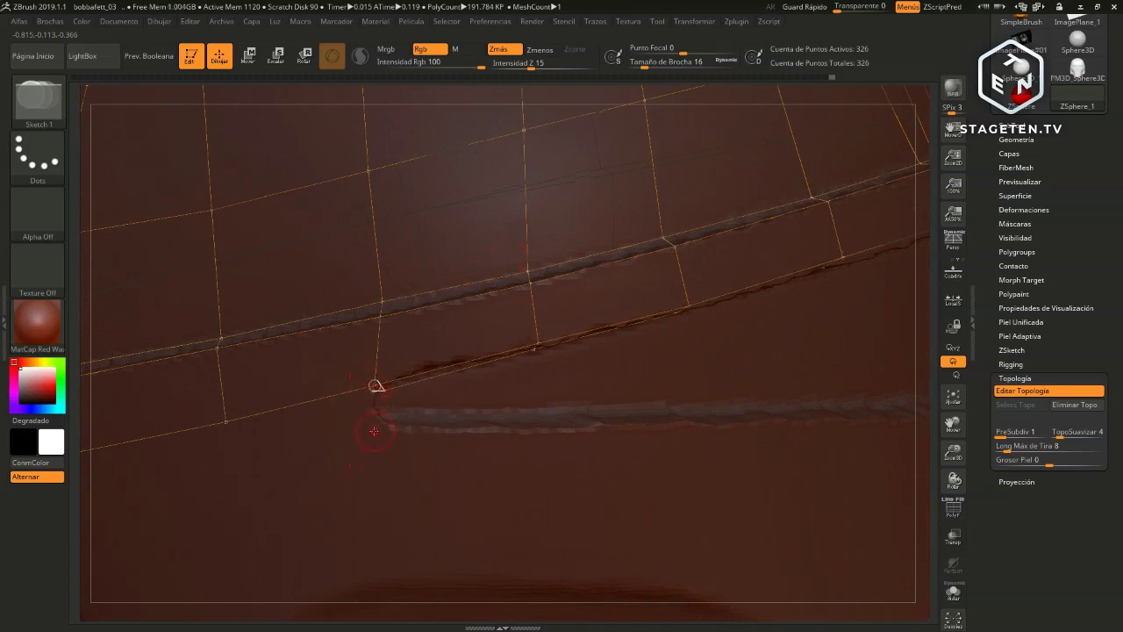
Try extending the lower band leftward, then undo those edges
click(372, 433)
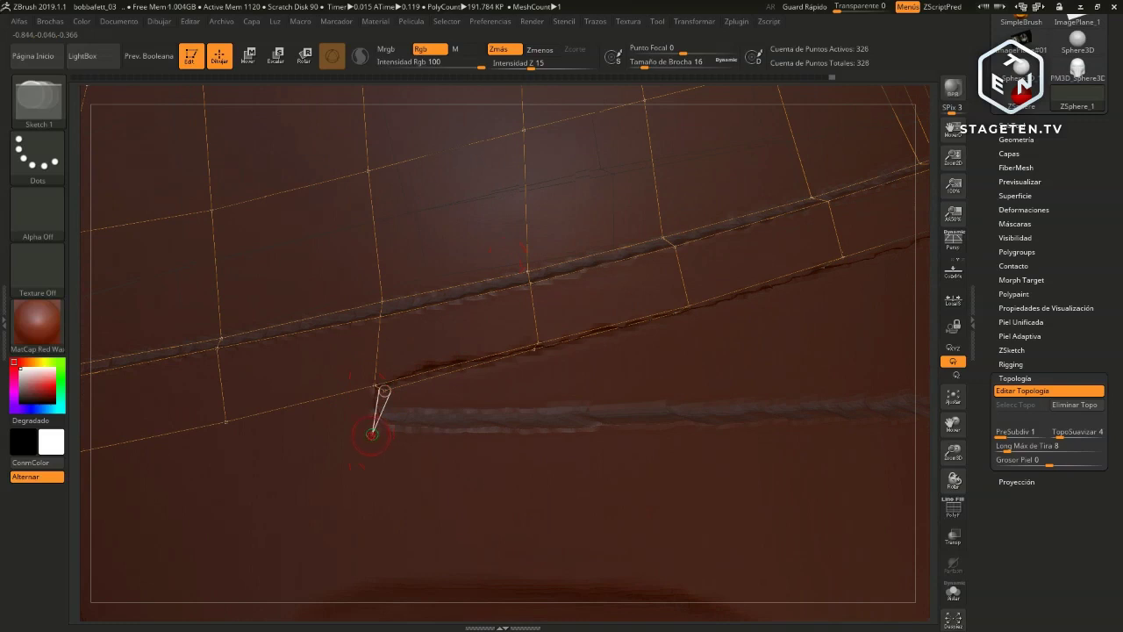
click(230, 462)
click(226, 422)
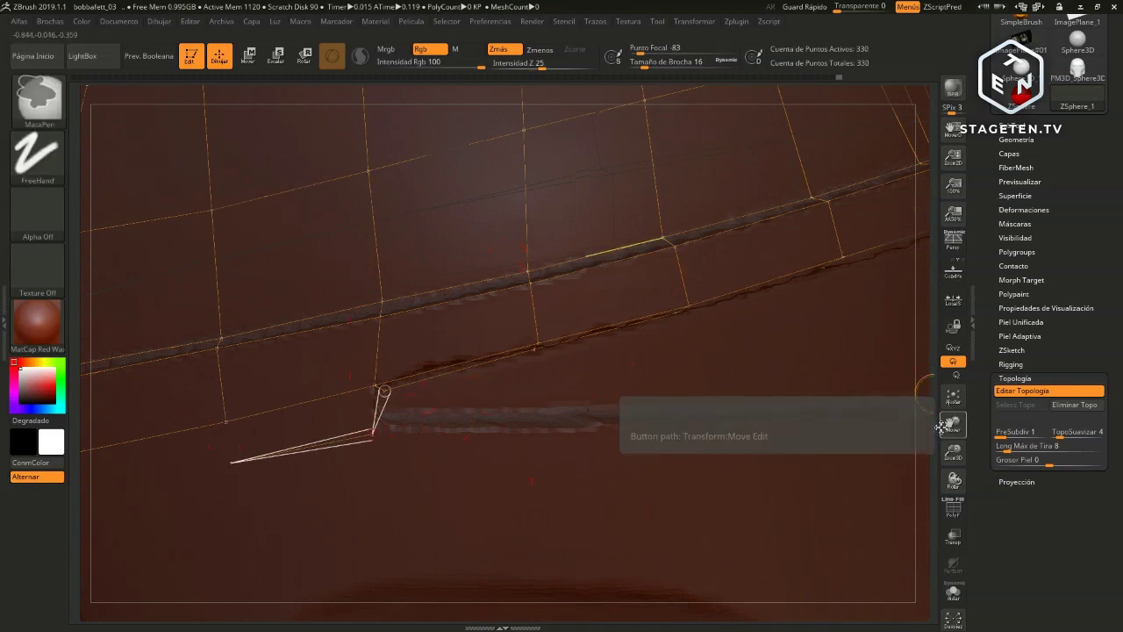
key(ctrl+z)
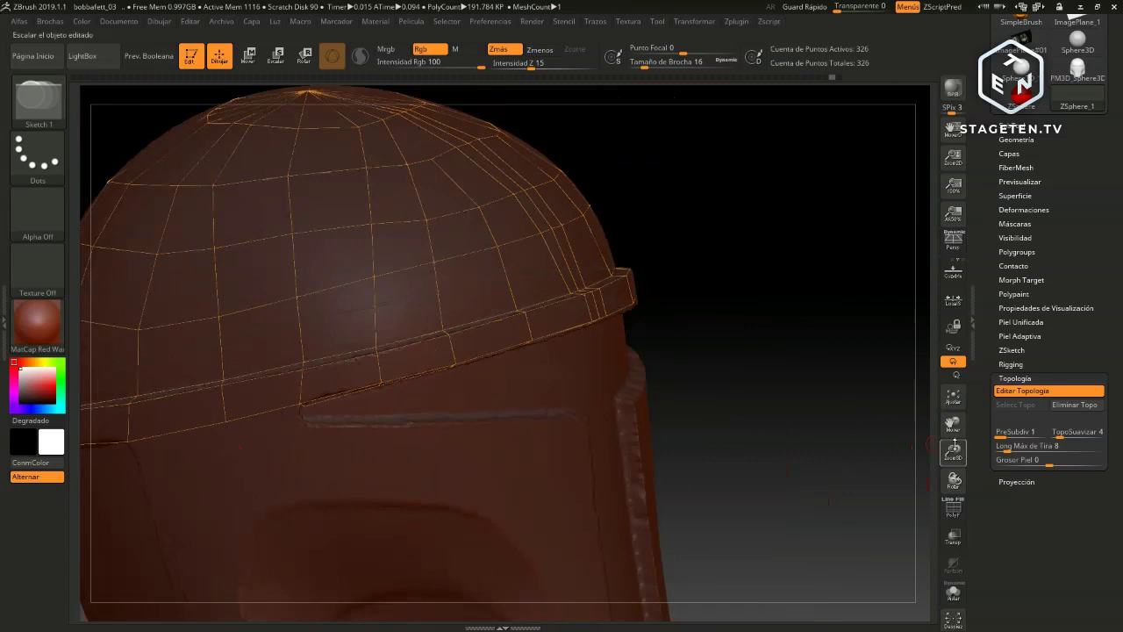
drag(953, 450, 958, 505)
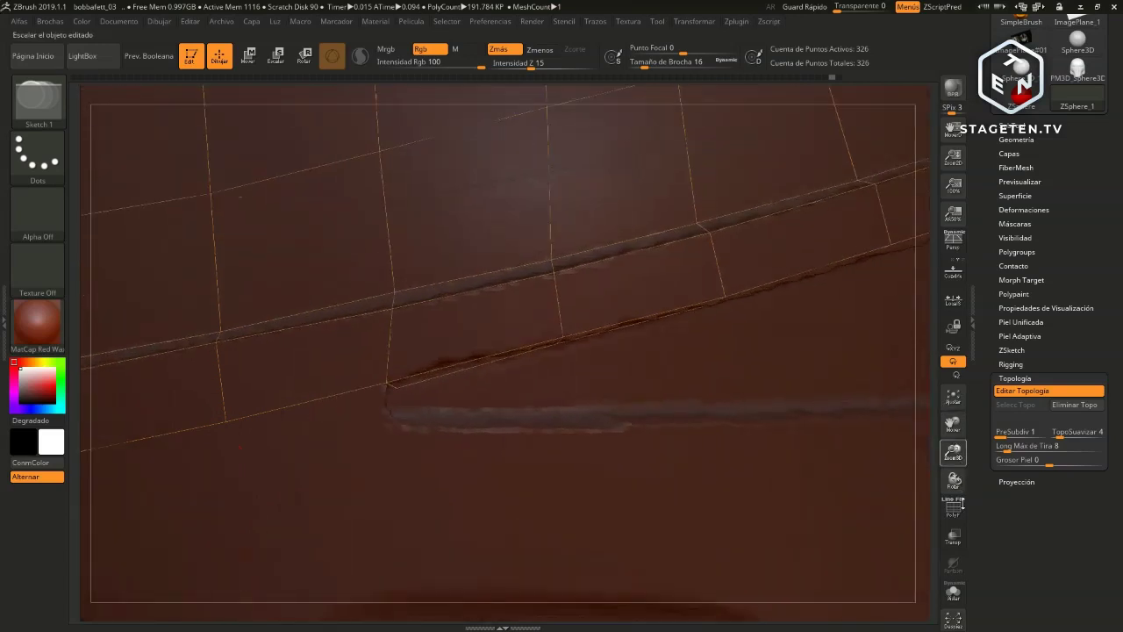
Rebuild quads from the rim vertices down to the visor's top edge
click(382, 385)
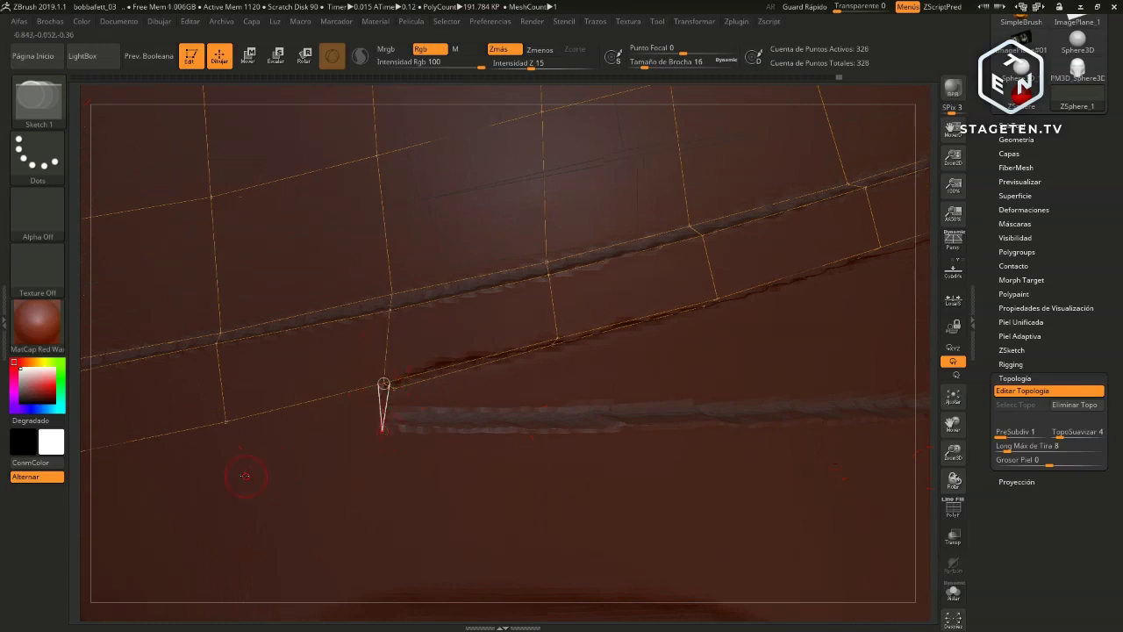
click(235, 469)
click(225, 423)
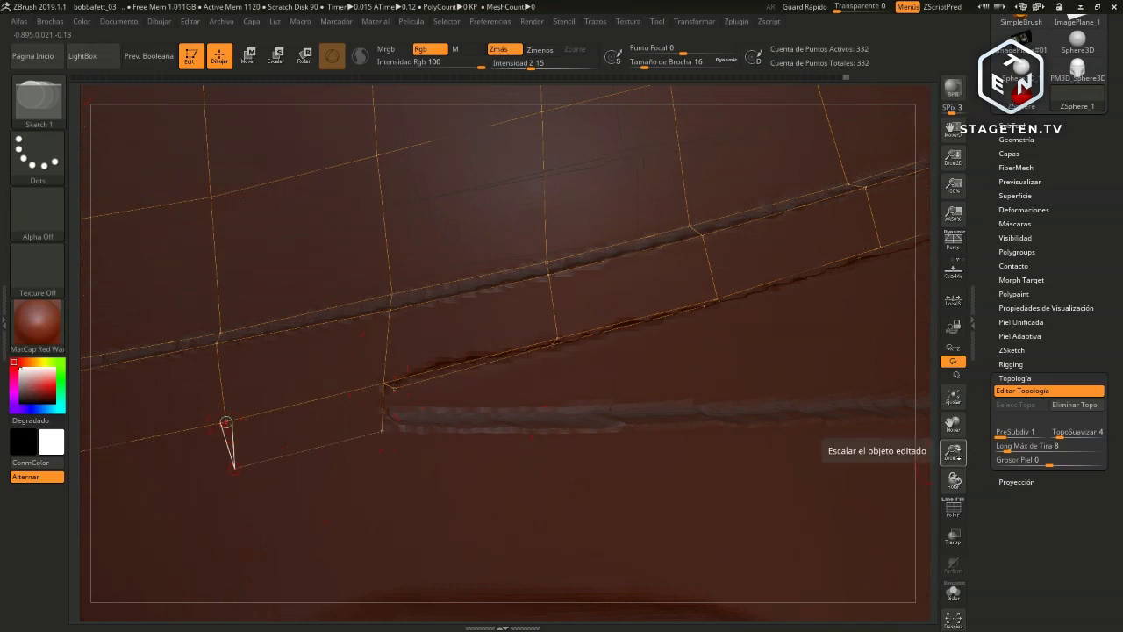
drag(953, 479, 946, 474)
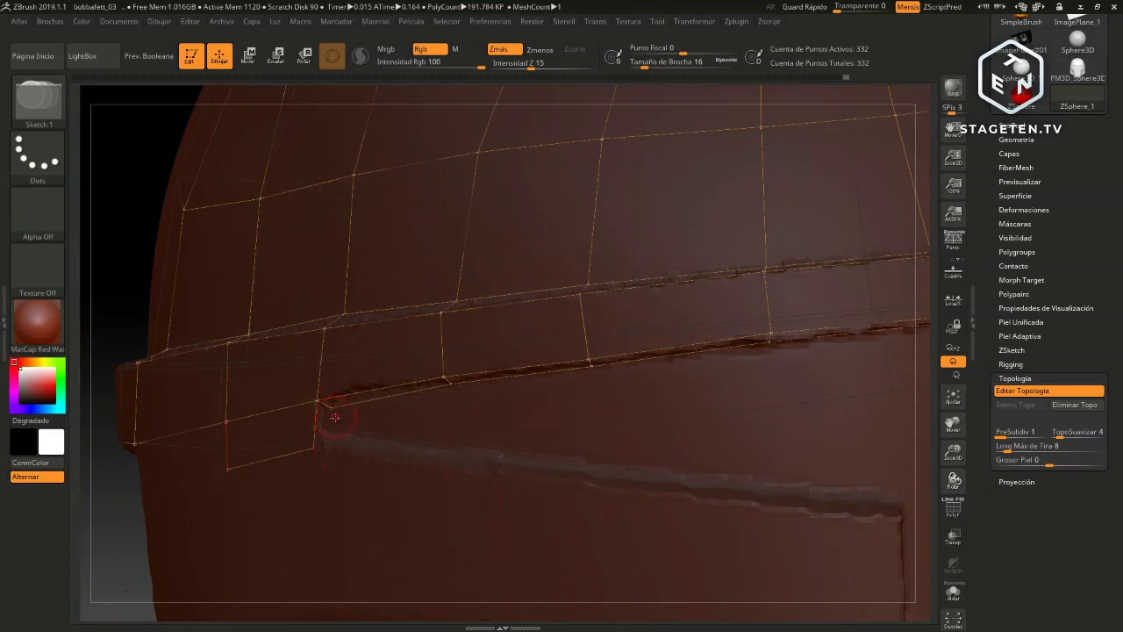
drag(108, 506, 168, 514)
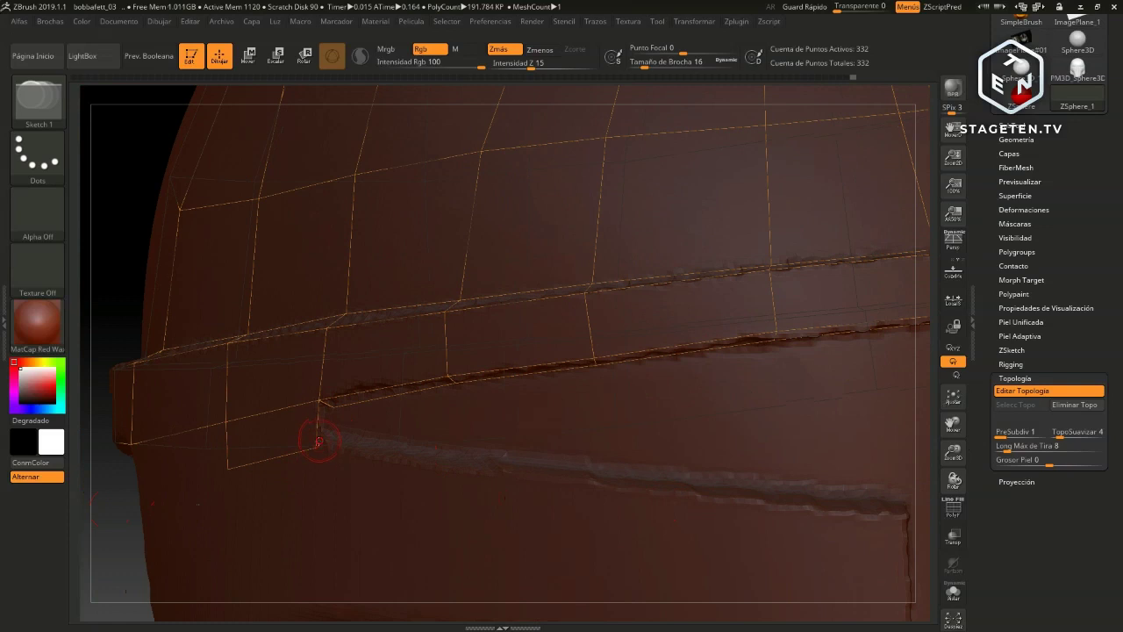
click(316, 446)
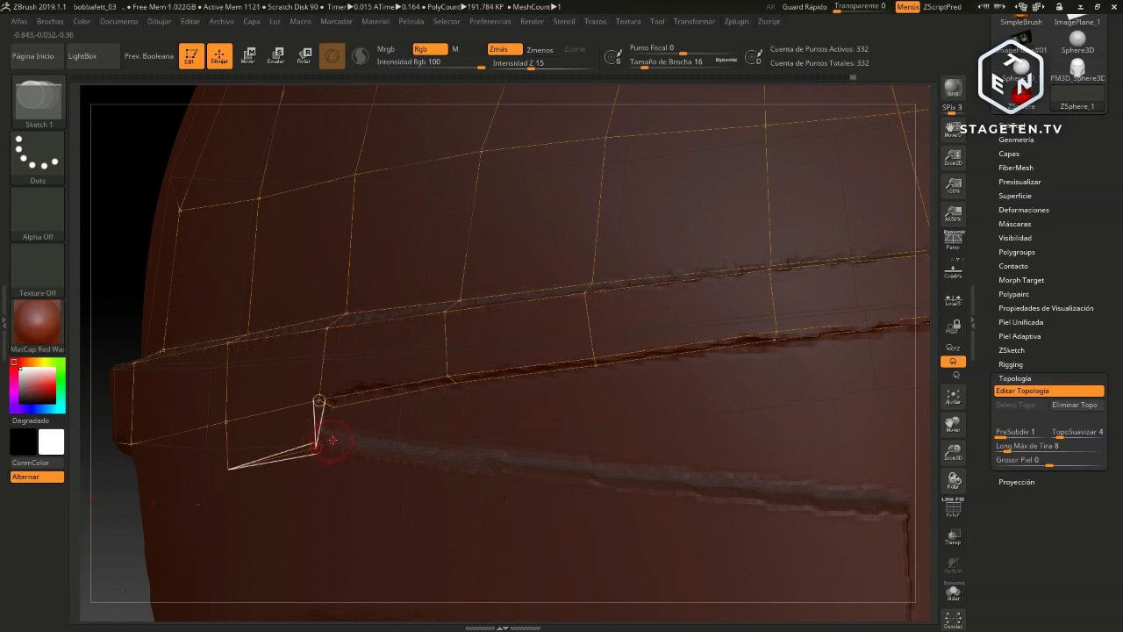
click(333, 438)
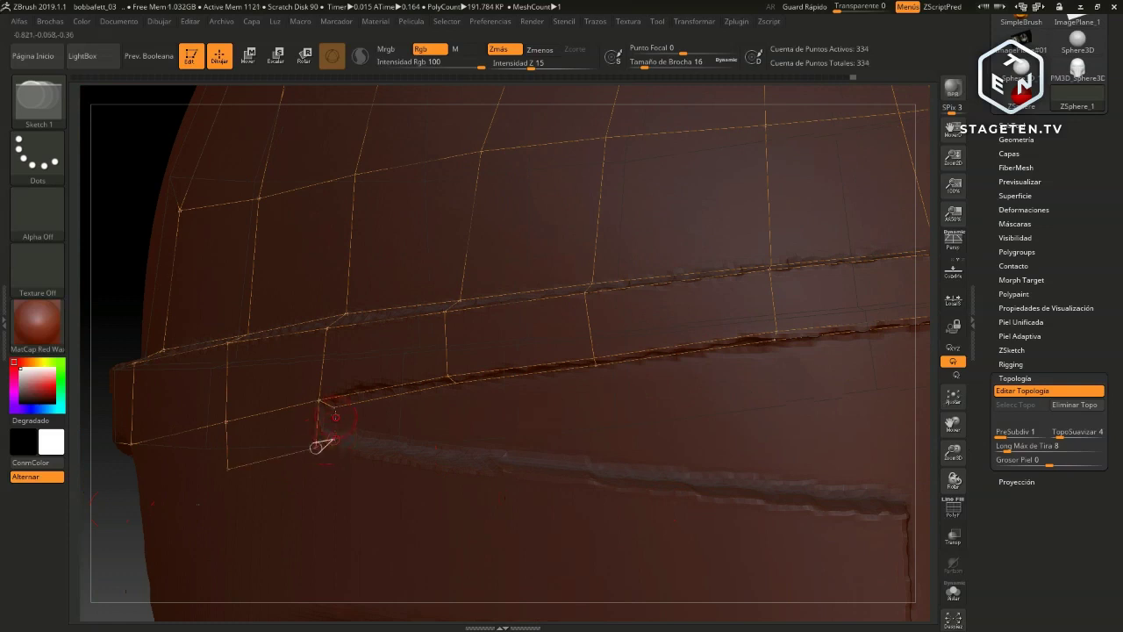
click(334, 408)
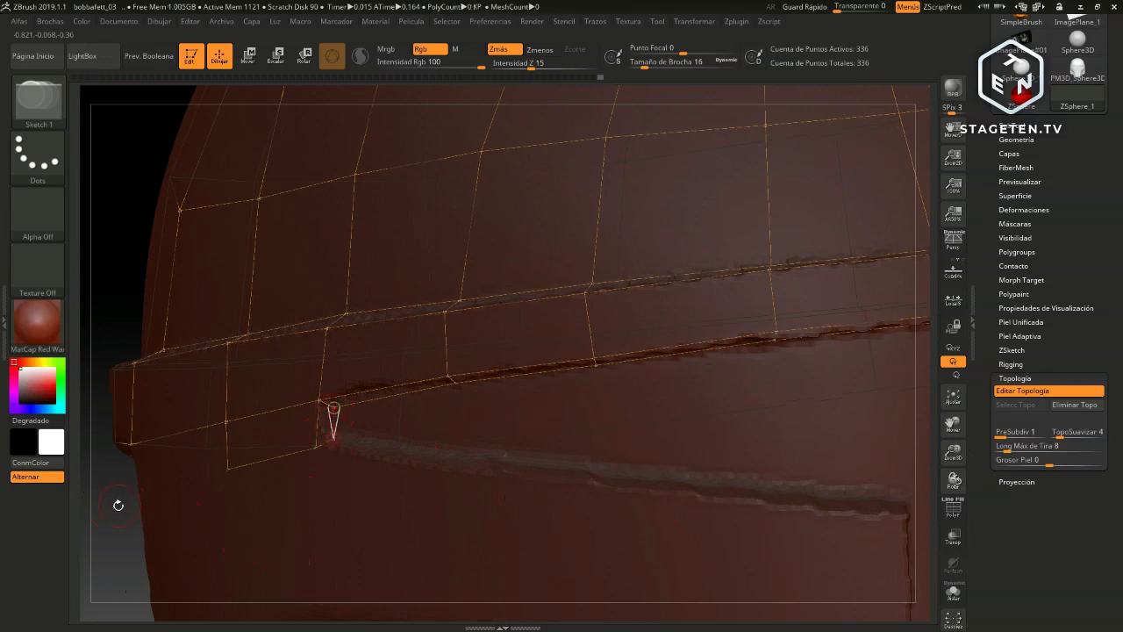
drag(115, 512, 129, 502)
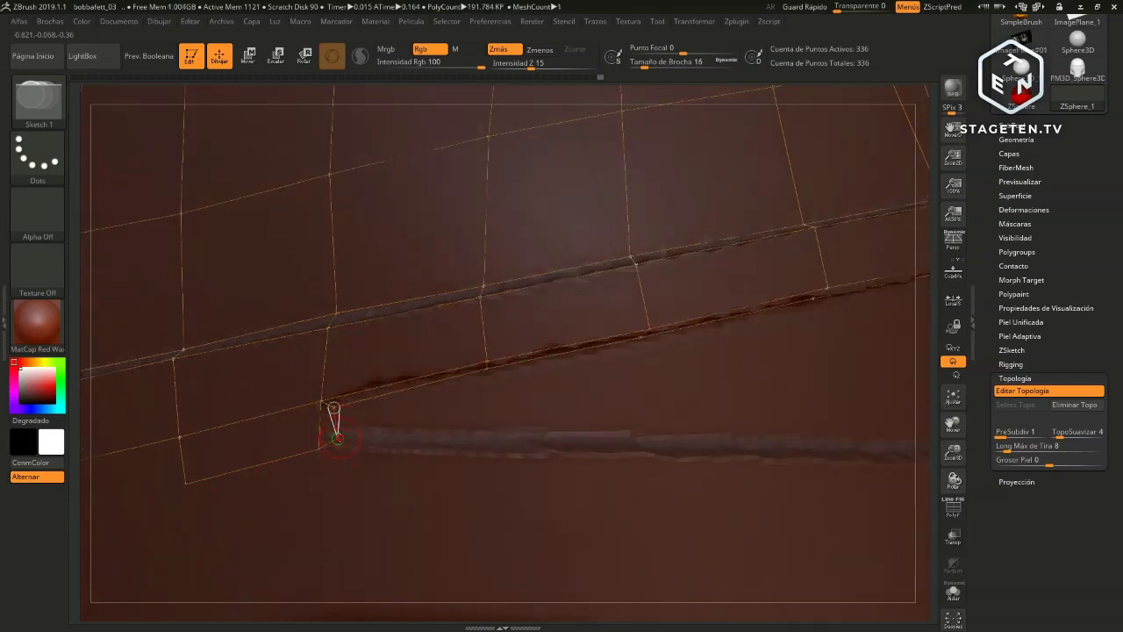
Run the band along the visor's top edge, connecting each new point up to the rim
click(486, 436)
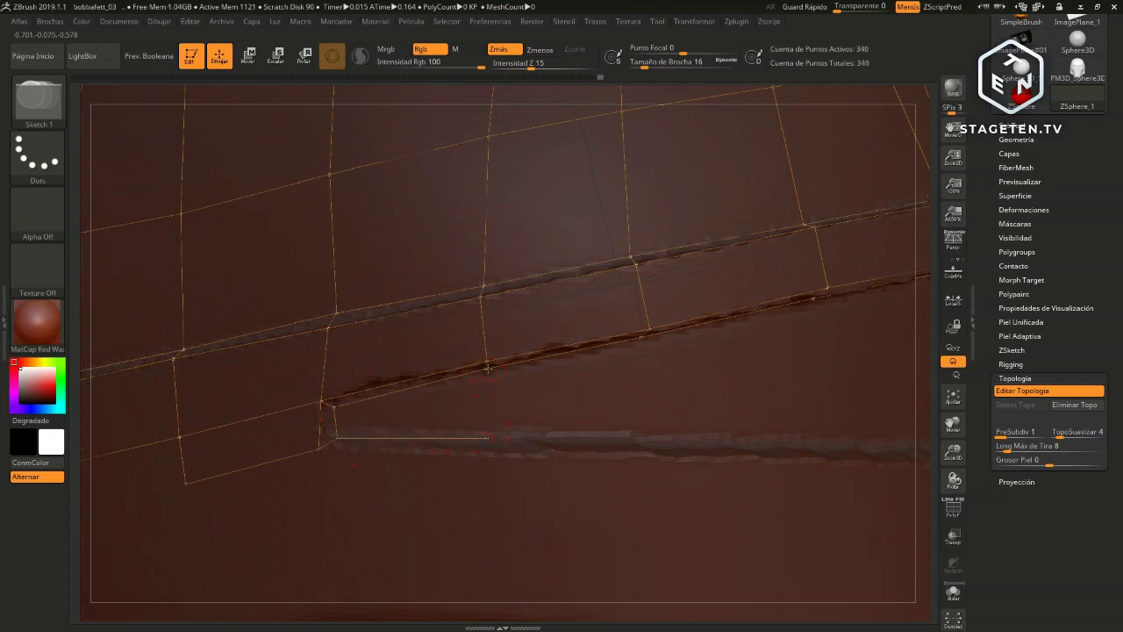
click(487, 369)
click(656, 434)
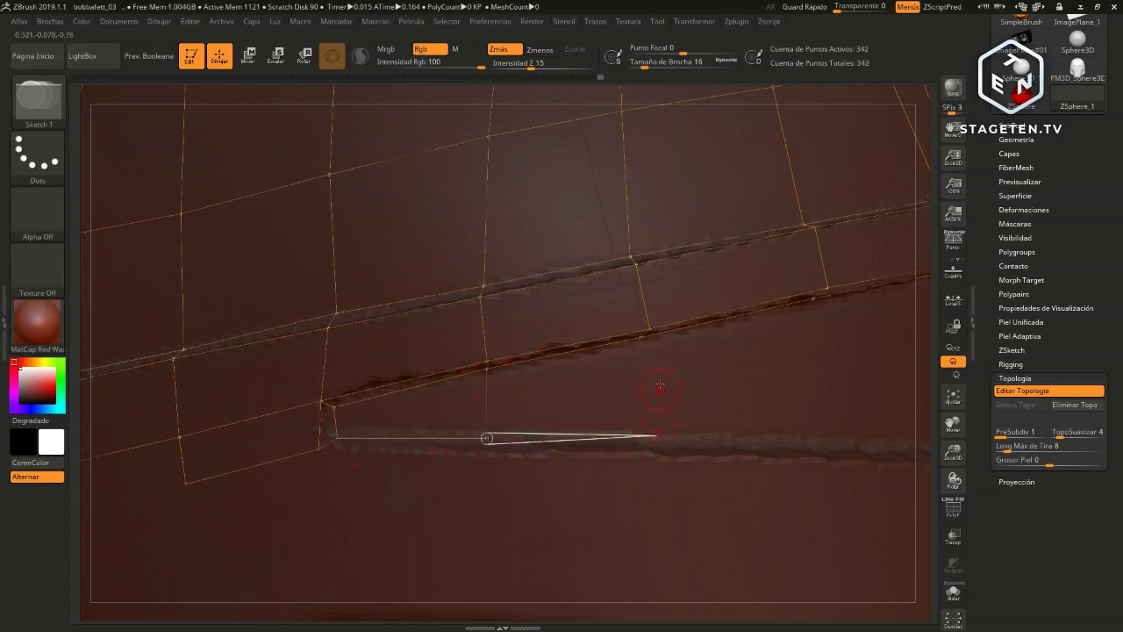
click(641, 338)
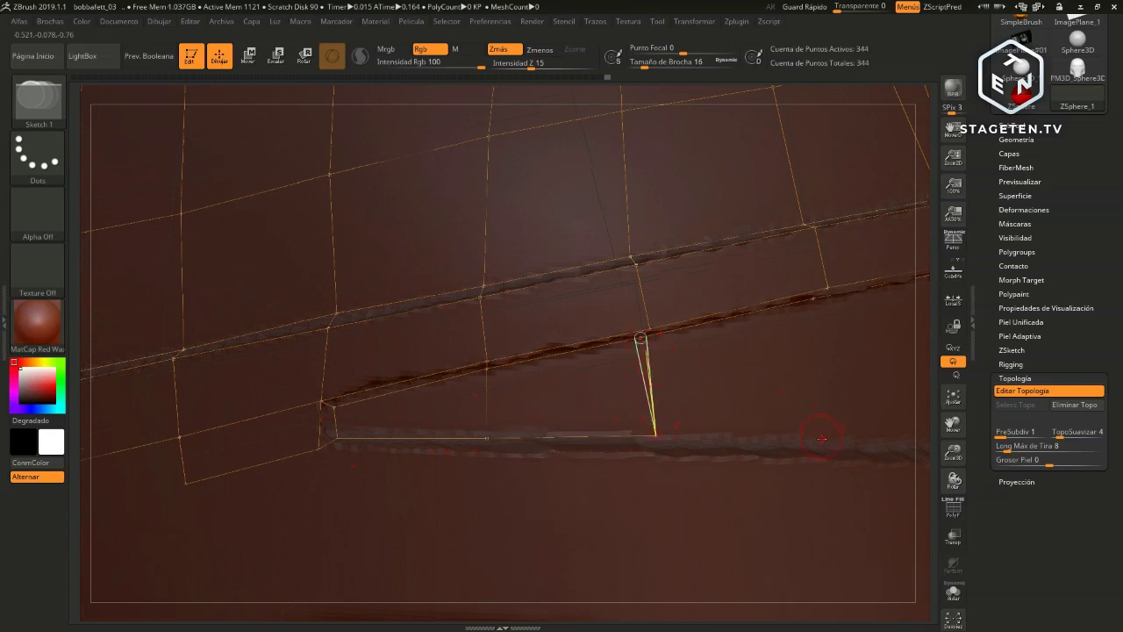
click(821, 438)
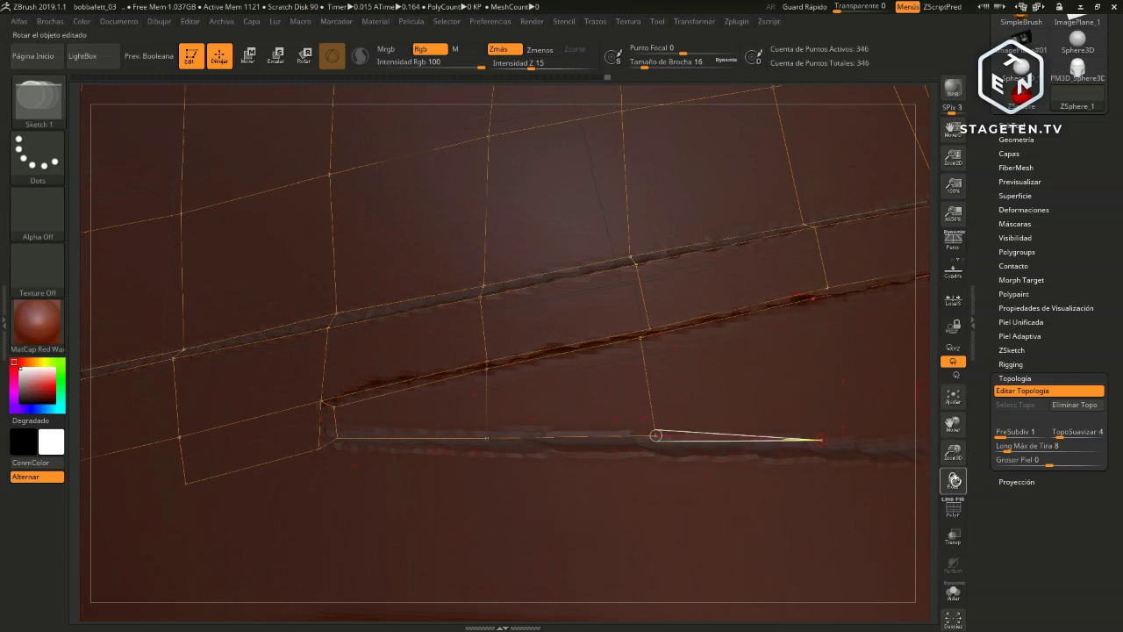
drag(954, 479, 949, 439)
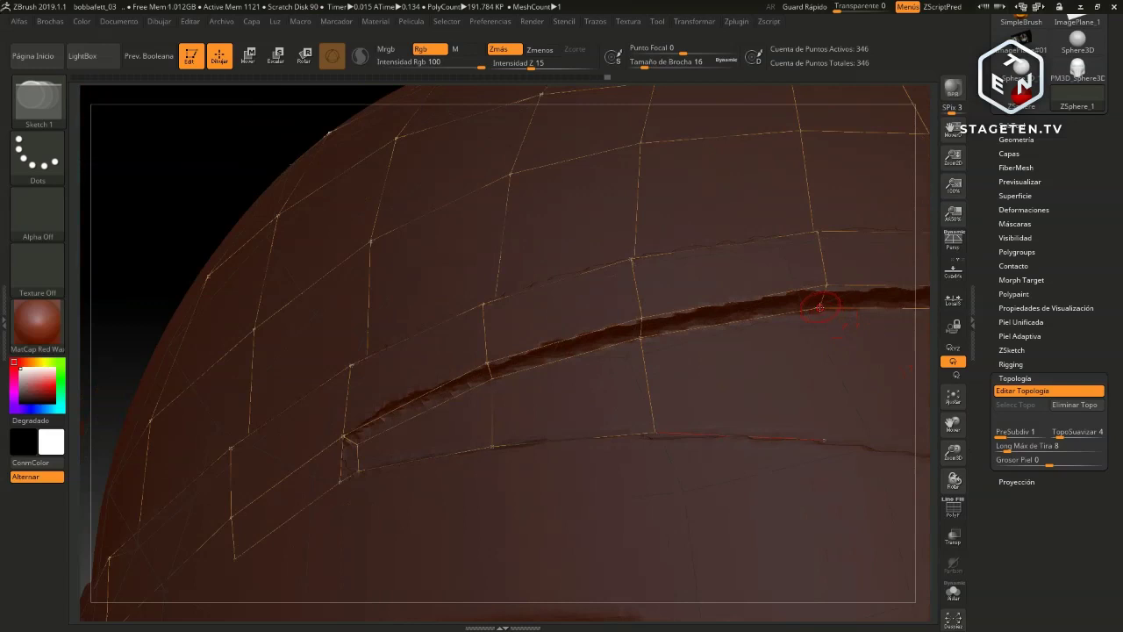
click(824, 441)
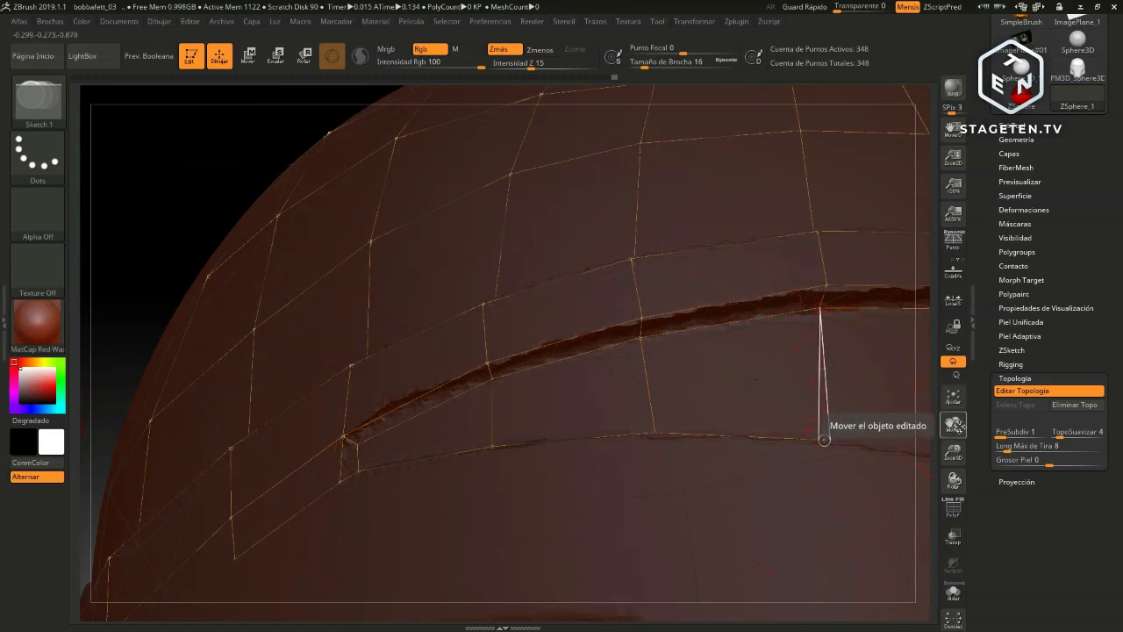
Bring the helmet front into view and add a point at the visor's central corner
mouse_move(953, 425)
mouse_down()
mouse_move(767, 421)
mouse_move(849, 393)
mouse_move(885, 226)
mouse_move(869, 300)
mouse_up()
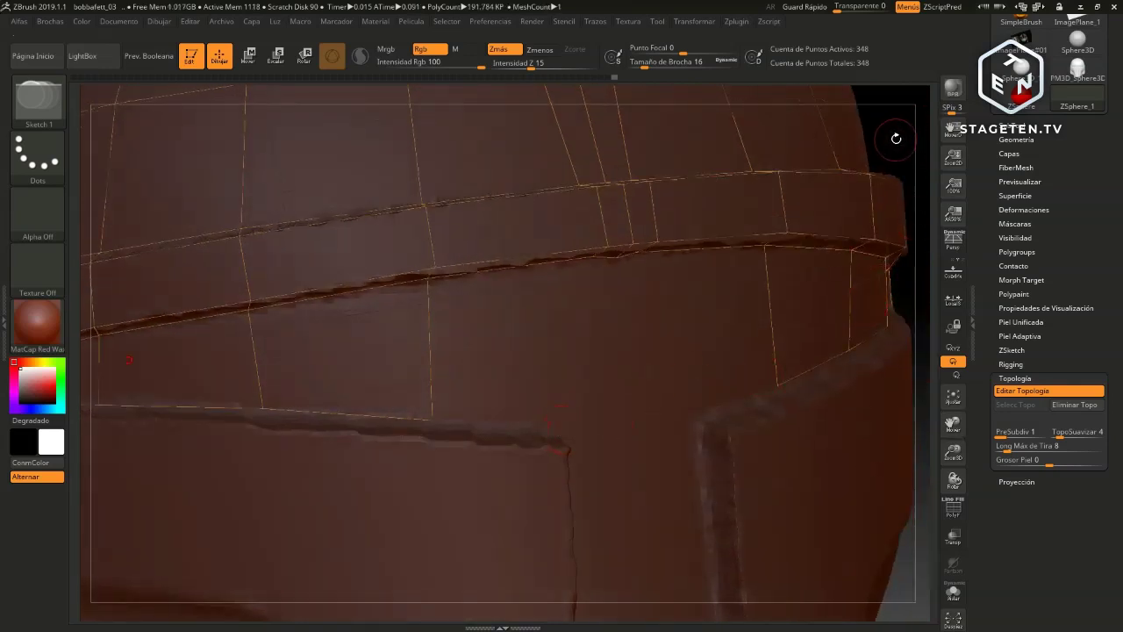
mouse_move(895, 139)
mouse_down()
mouse_move(888, 124)
mouse_move(878, 149)
mouse_up()
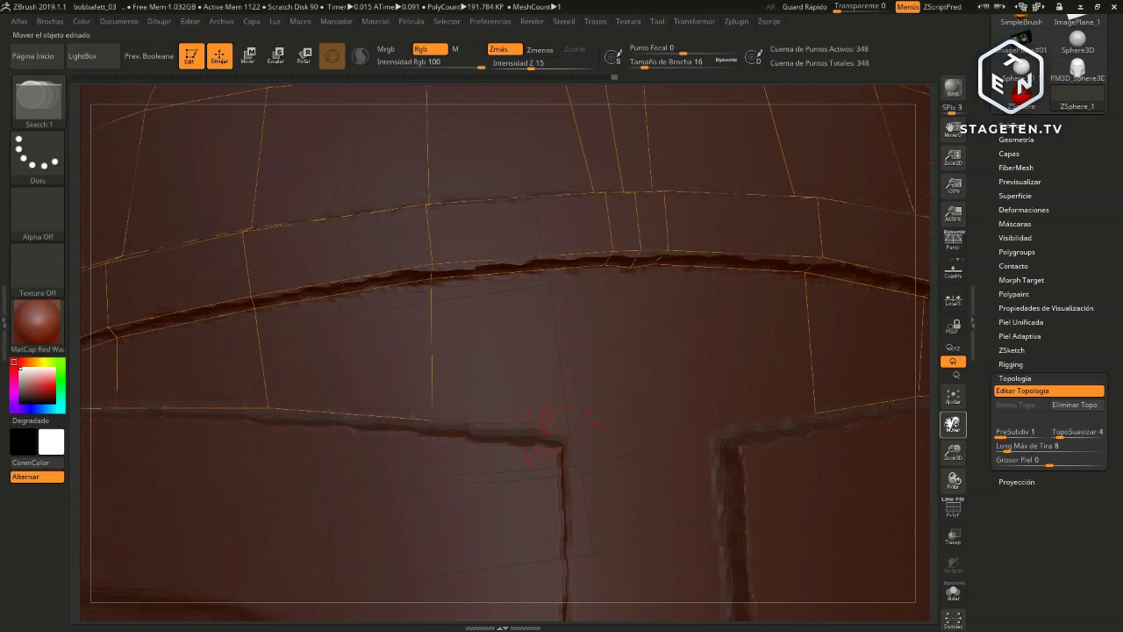
mouse_move(953, 425)
mouse_down()
mouse_move(899, 419)
mouse_move(891, 177)
mouse_move(882, 201)
mouse_up()
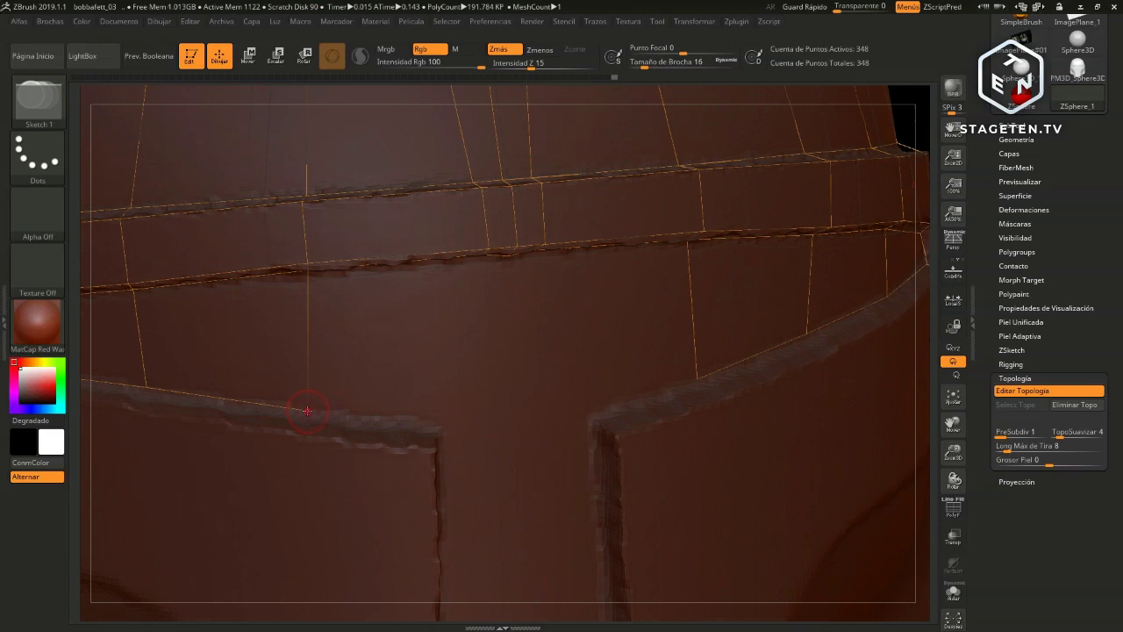
click(307, 411)
click(436, 434)
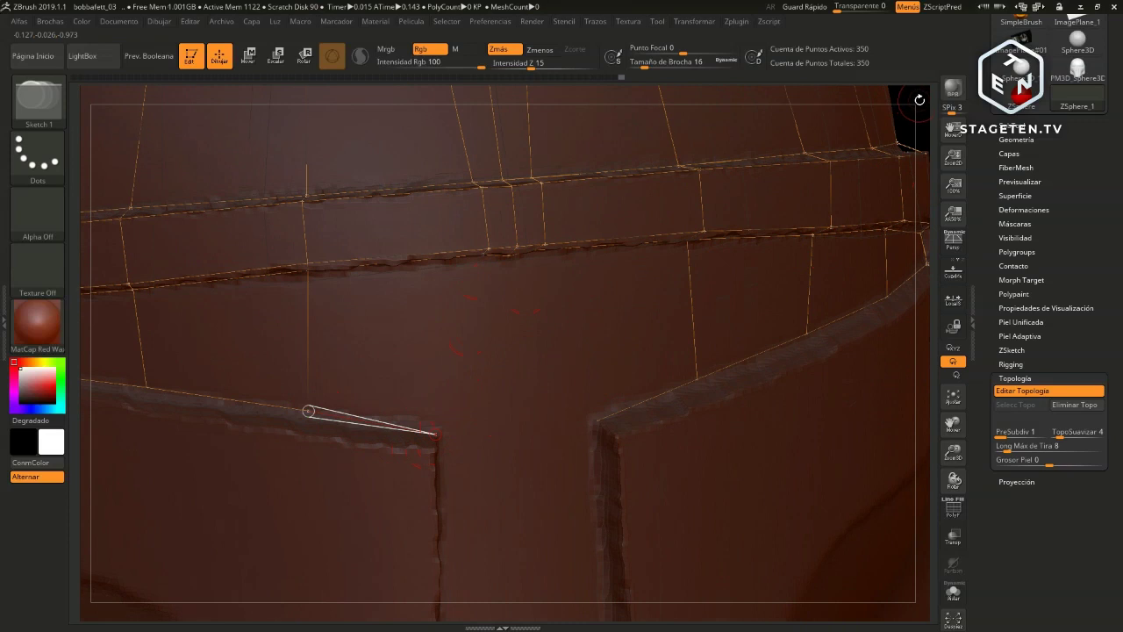
Connect both visor corner points up to the rim, closing the front-centre quads
drag(913, 101, 916, 73)
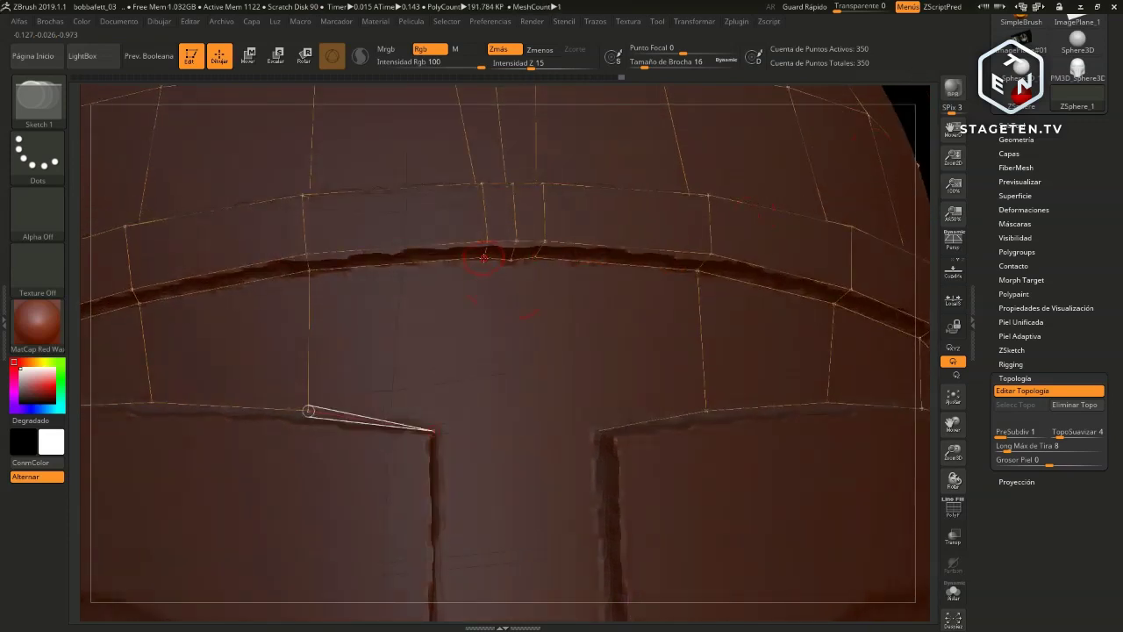
click(483, 257)
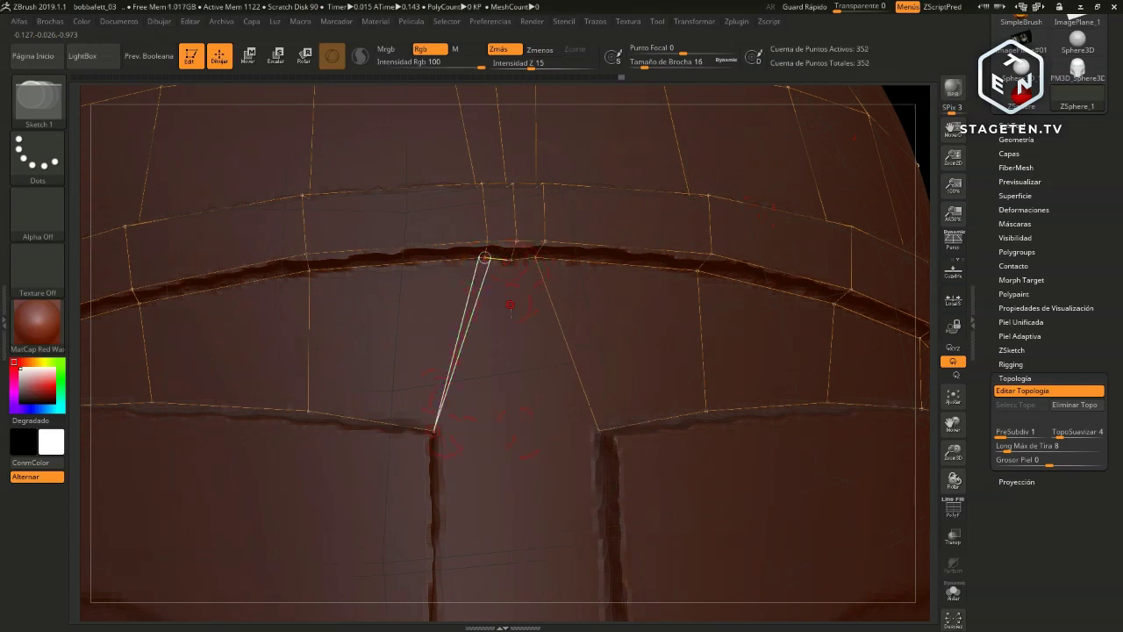
click(518, 430)
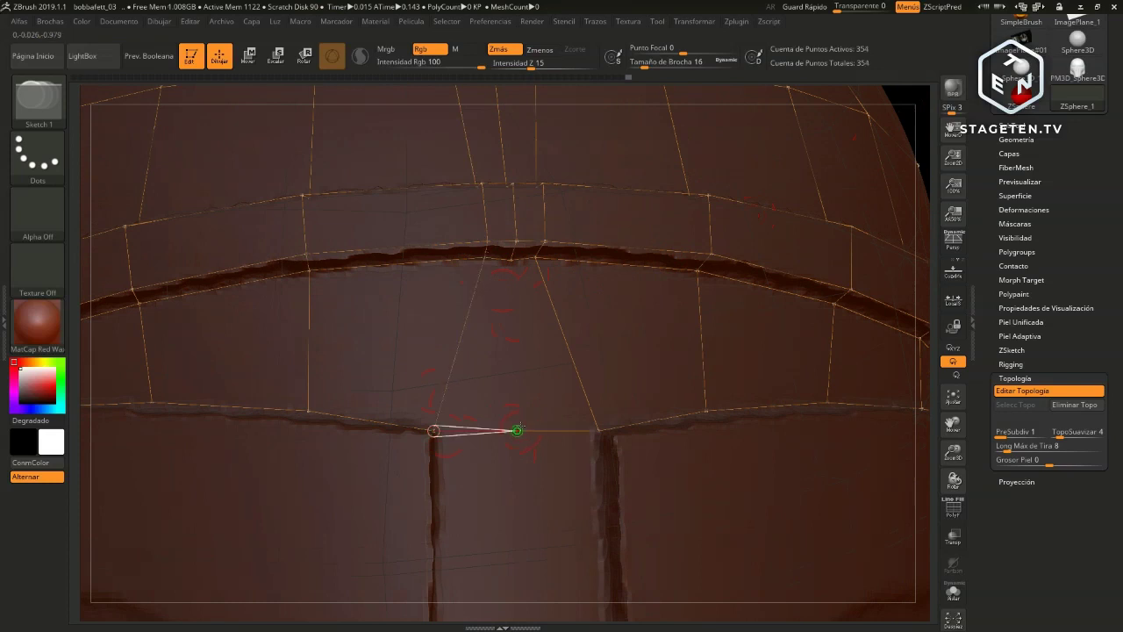
click(510, 260)
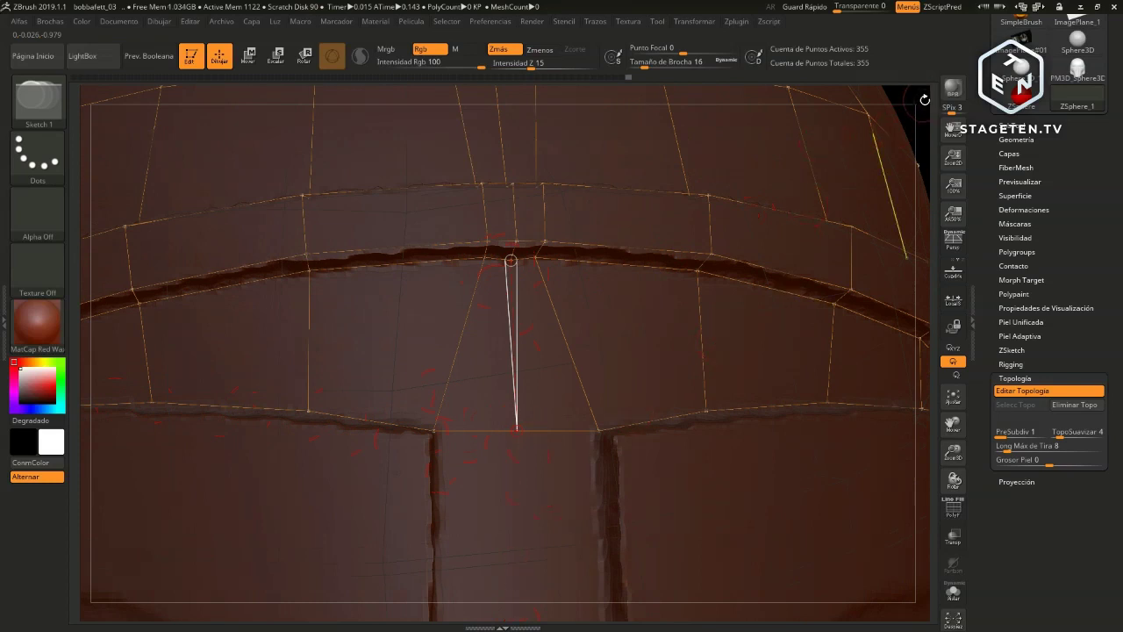
click(922, 101)
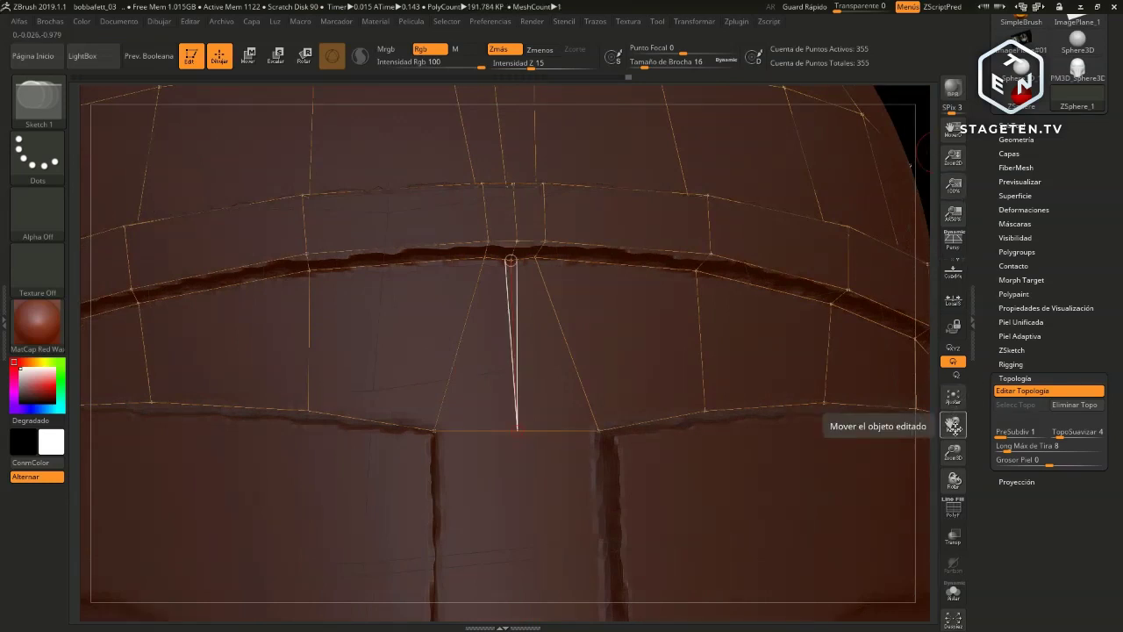
drag(954, 452, 760, 441)
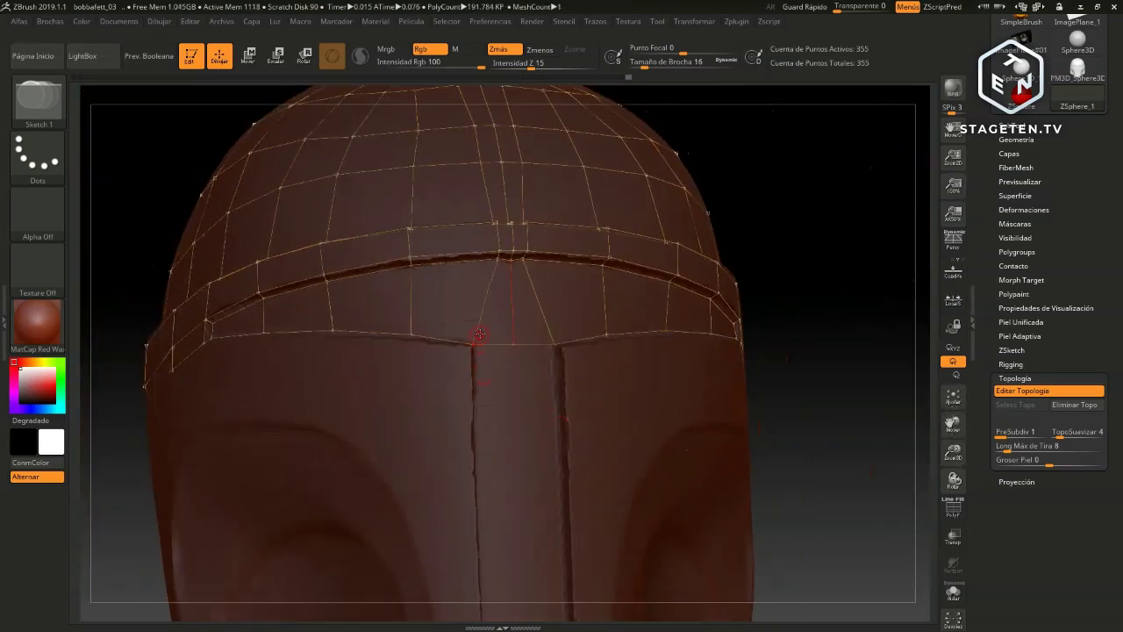
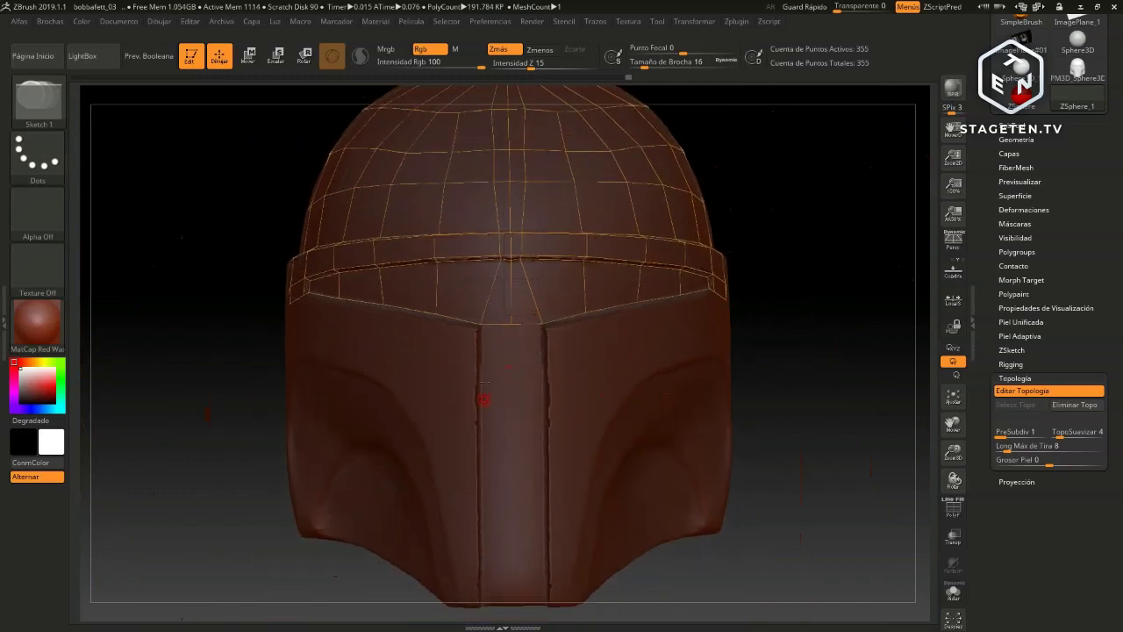
Draw trial vertical edges down the central front strip, then delete them
mouse_move(800, 352)
alt+mouse_down()
mouse_move(834, 313)
mouse_move(854, 355)
mouse_move(863, 210)
mouse_move(808, 233)
alt+mouse_up()
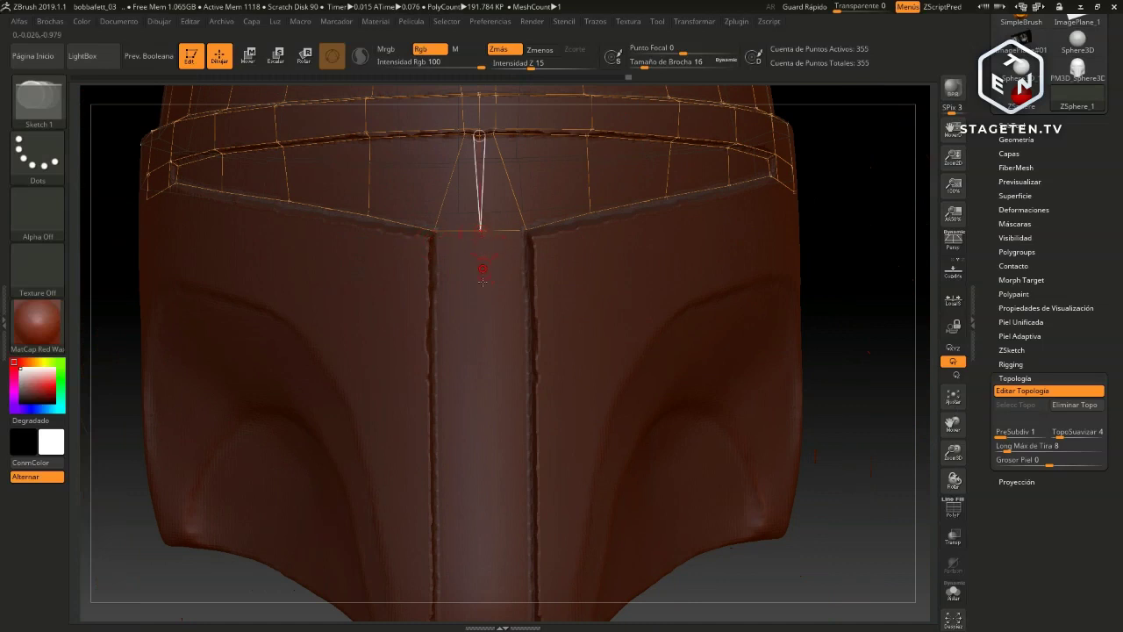
mouse_move(839, 429)
mouse_down()
mouse_move(755, 416)
mouse_move(489, 548)
mouse_up()
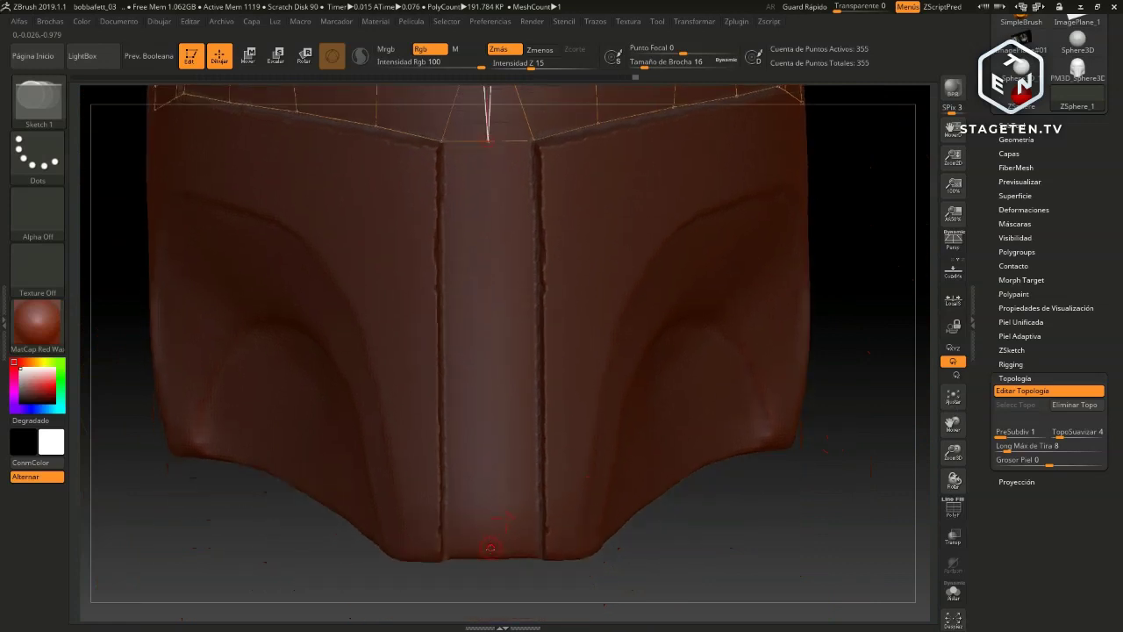
click(495, 555)
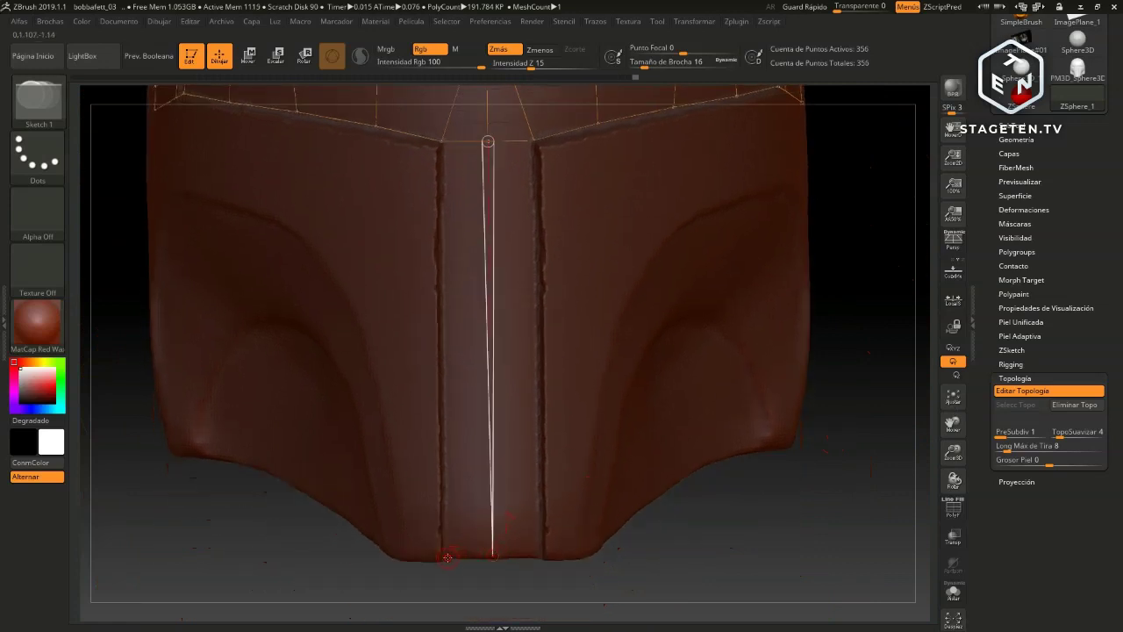
click(448, 557)
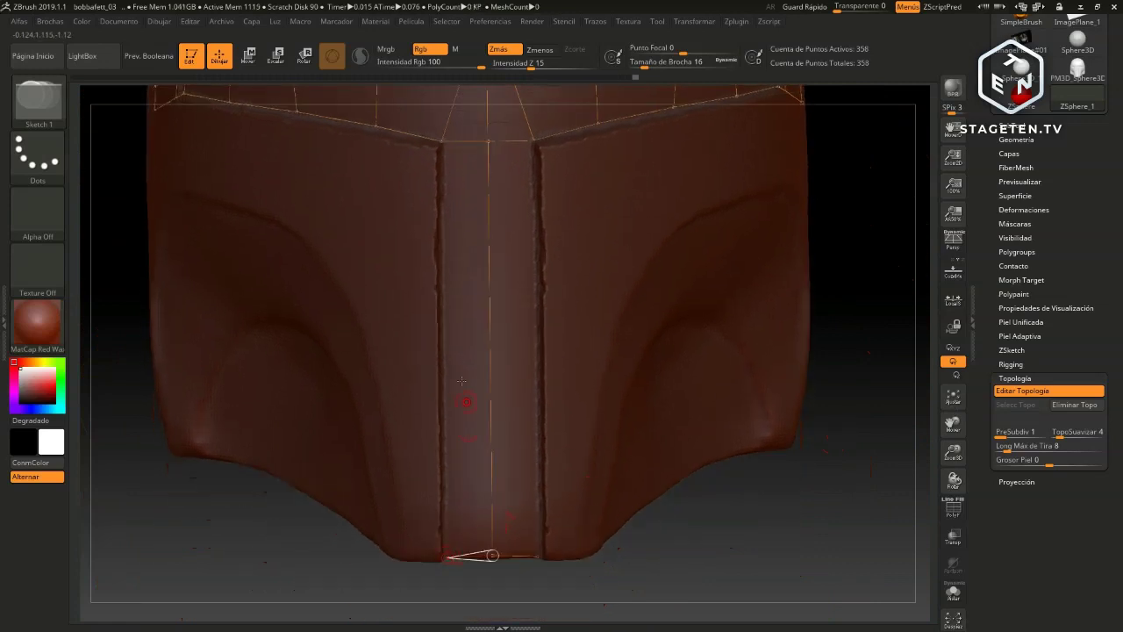
click(441, 140)
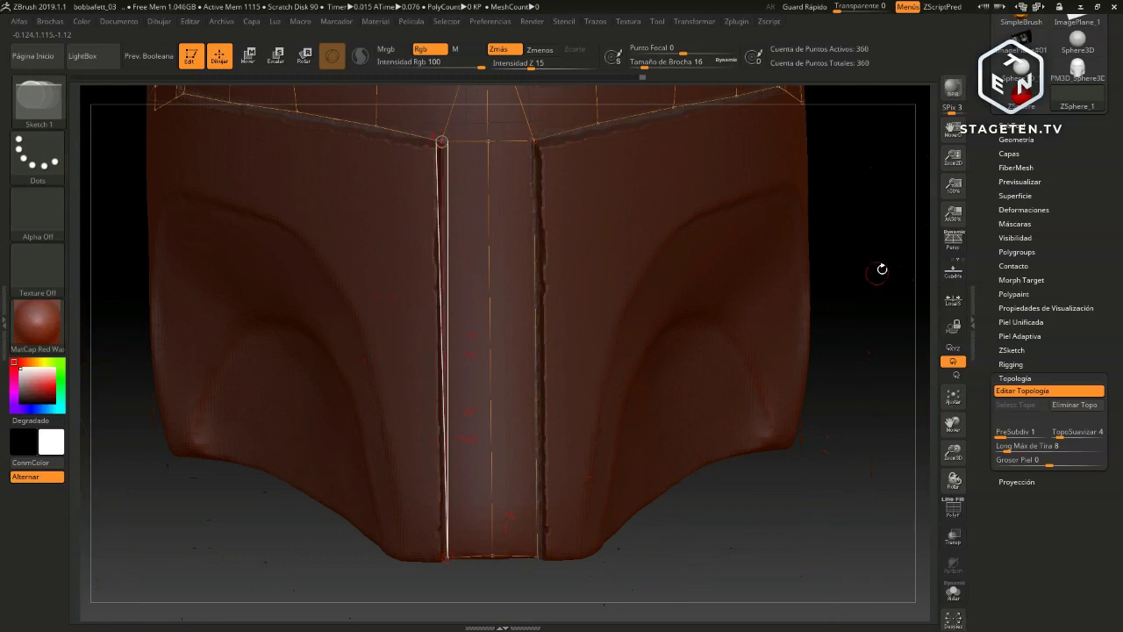
drag(884, 279, 873, 285)
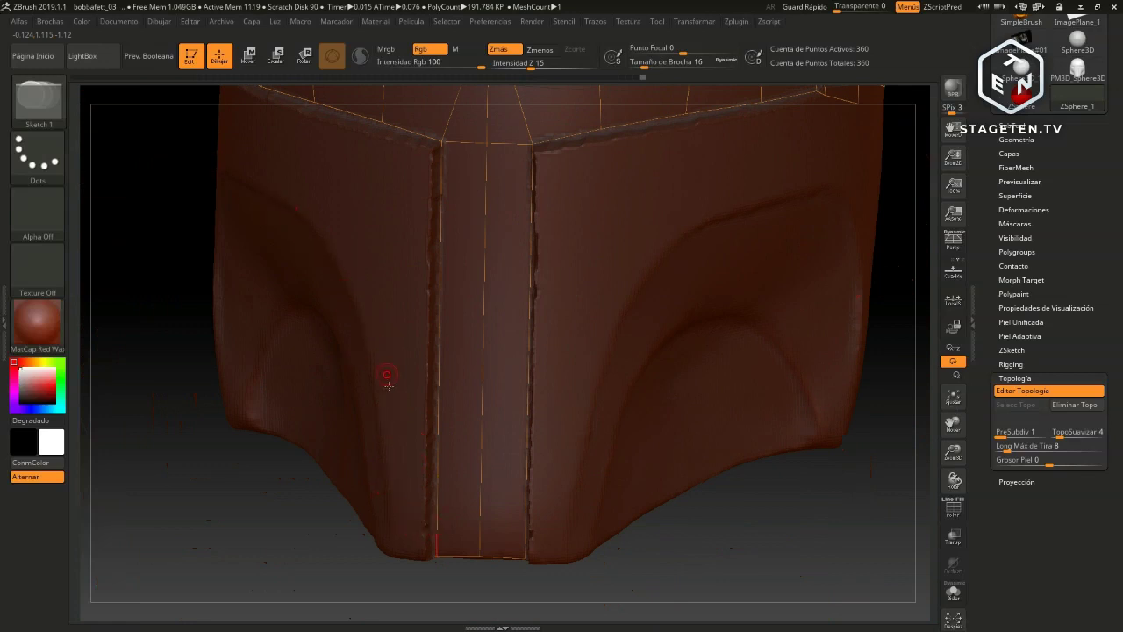
alt+click(343, 513)
alt+click(343, 513)
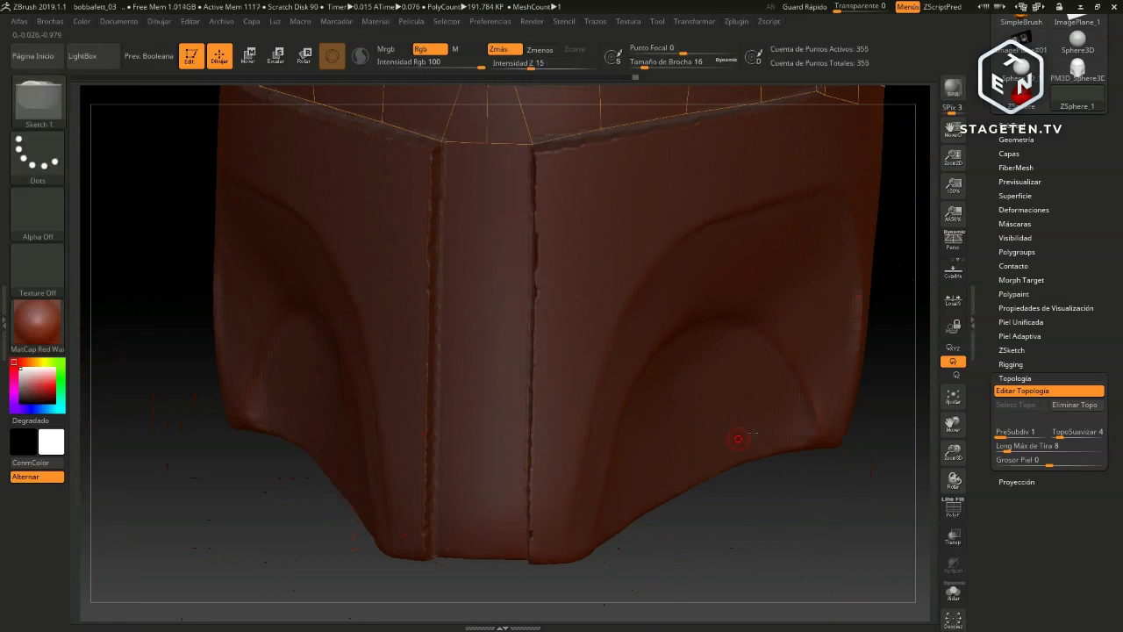
alt+drag(899, 319, 491, 430)
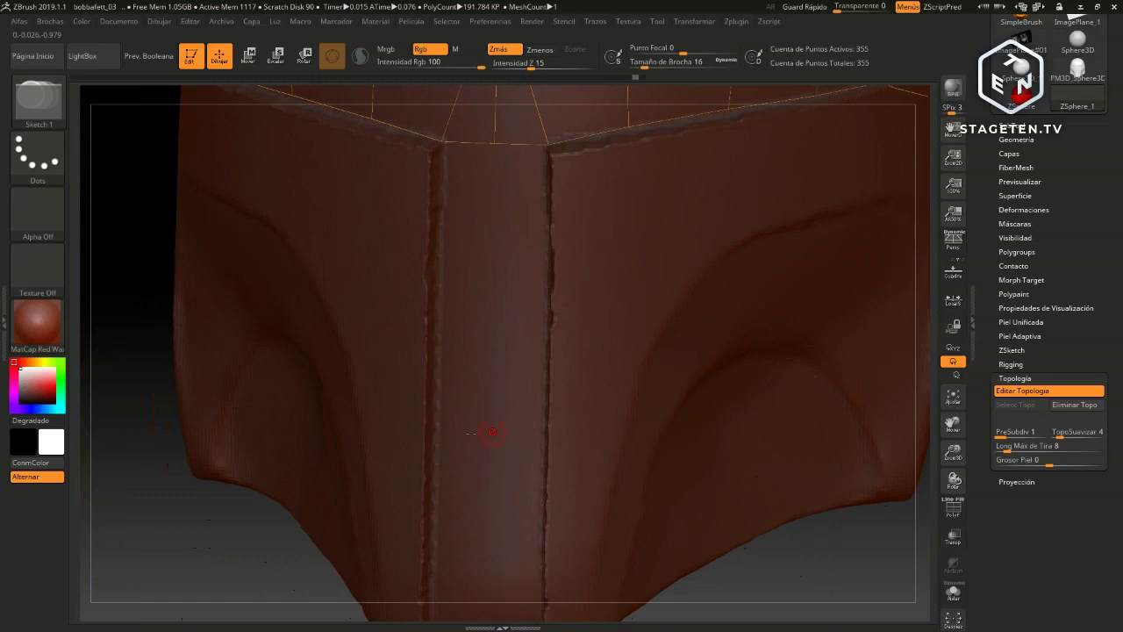
drag(134, 533, 178, 493)
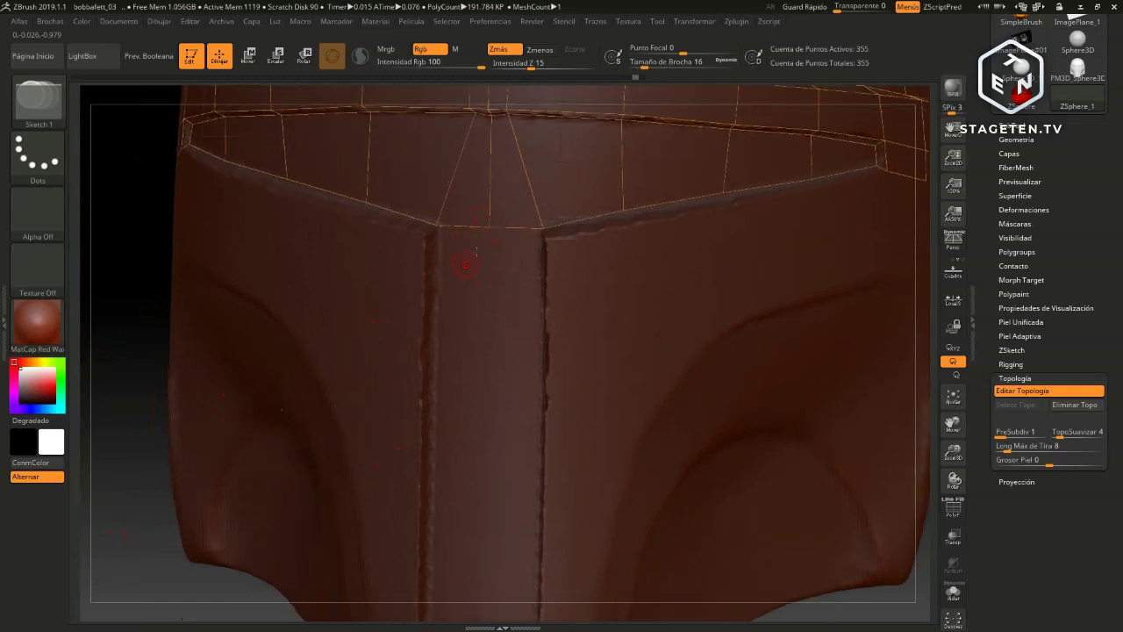
Start the centre strip topology at the brim with its first two quads
click(490, 227)
click(486, 283)
click(440, 289)
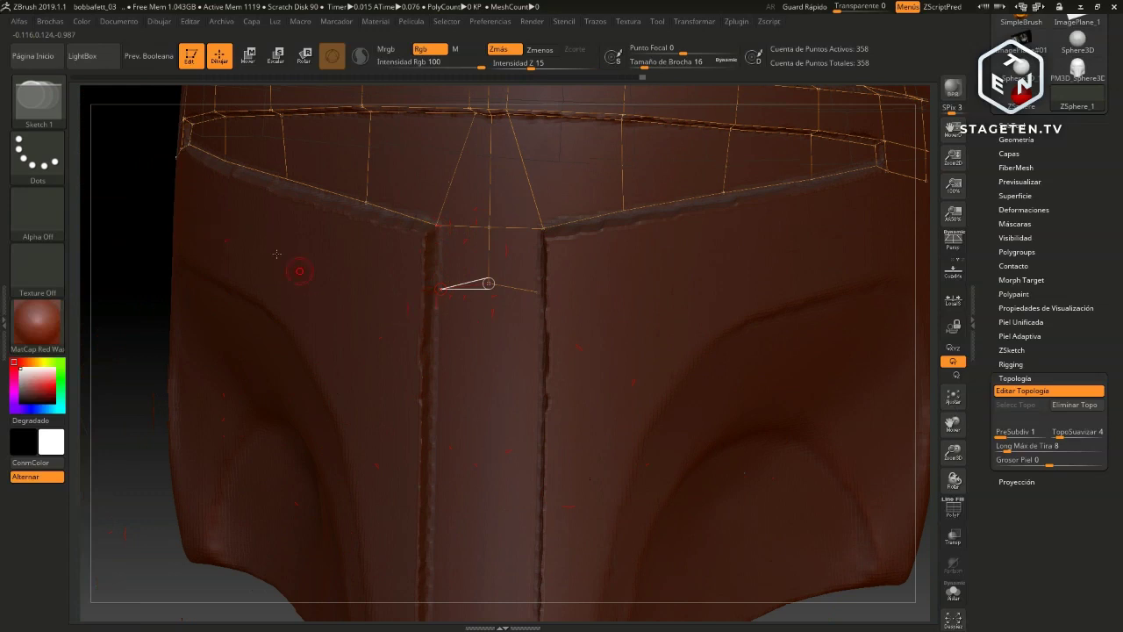
click(433, 224)
click(435, 225)
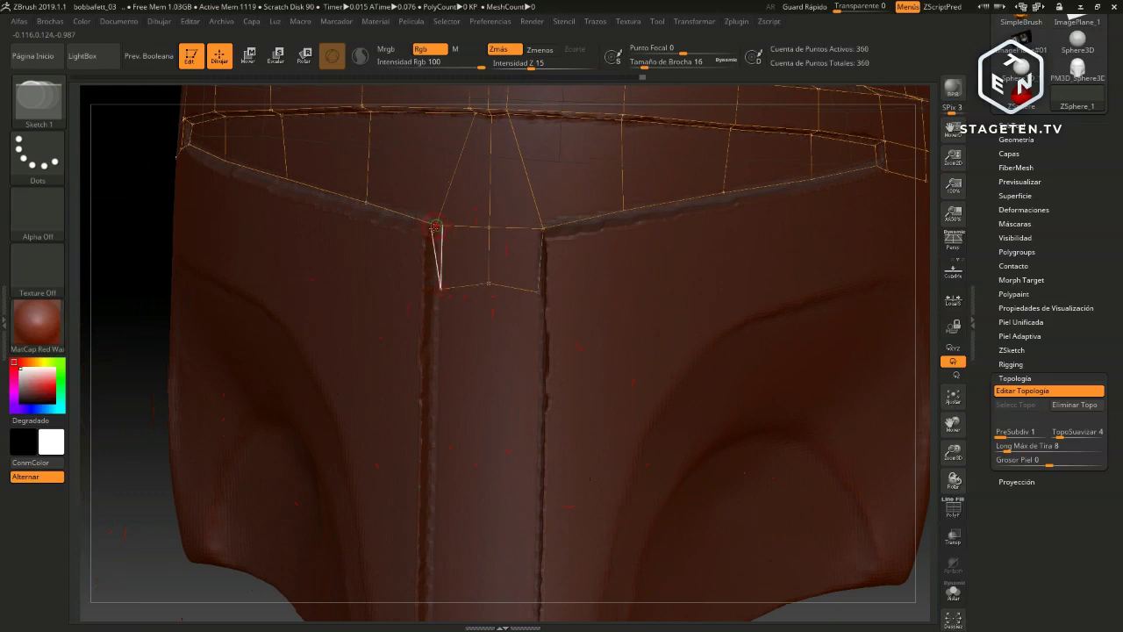
ctrl+click(443, 383)
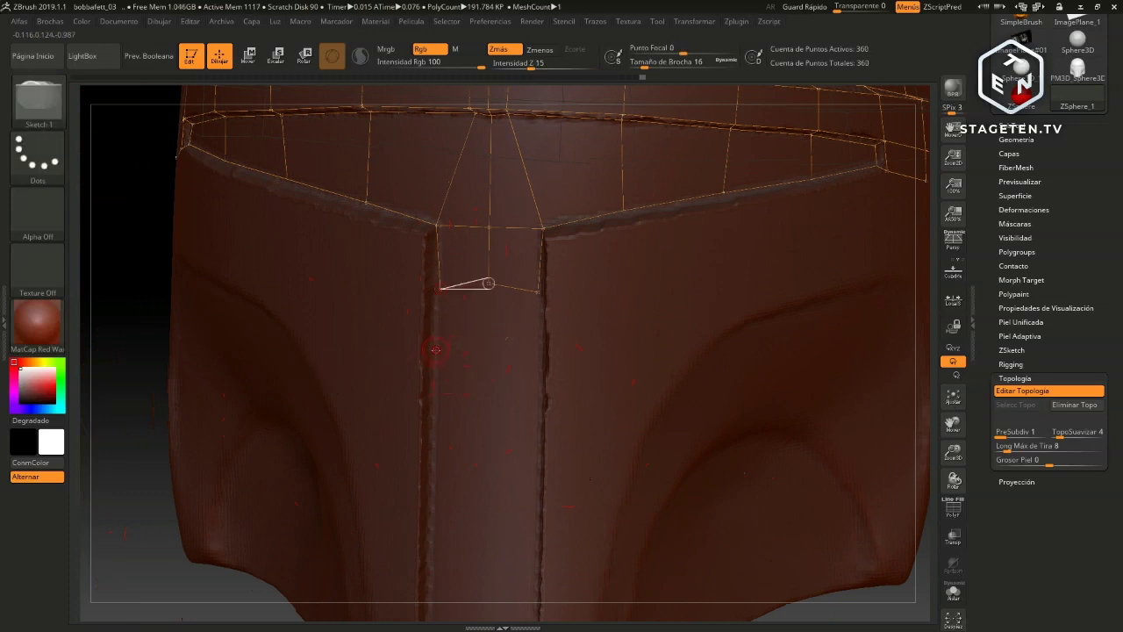
click(436, 350)
click(487, 353)
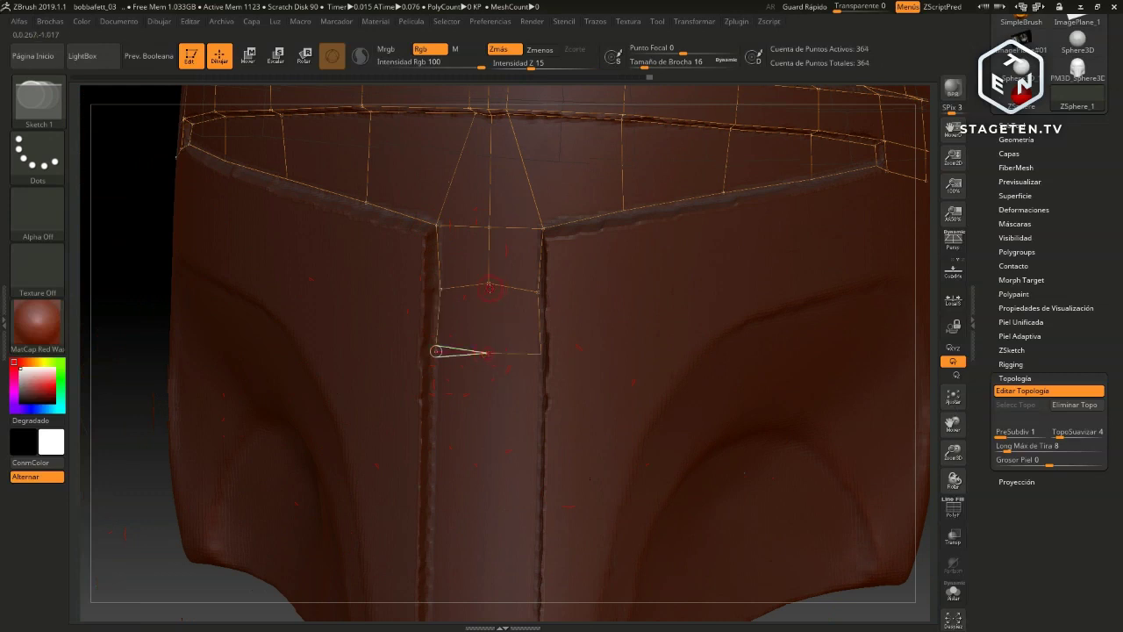
click(489, 283)
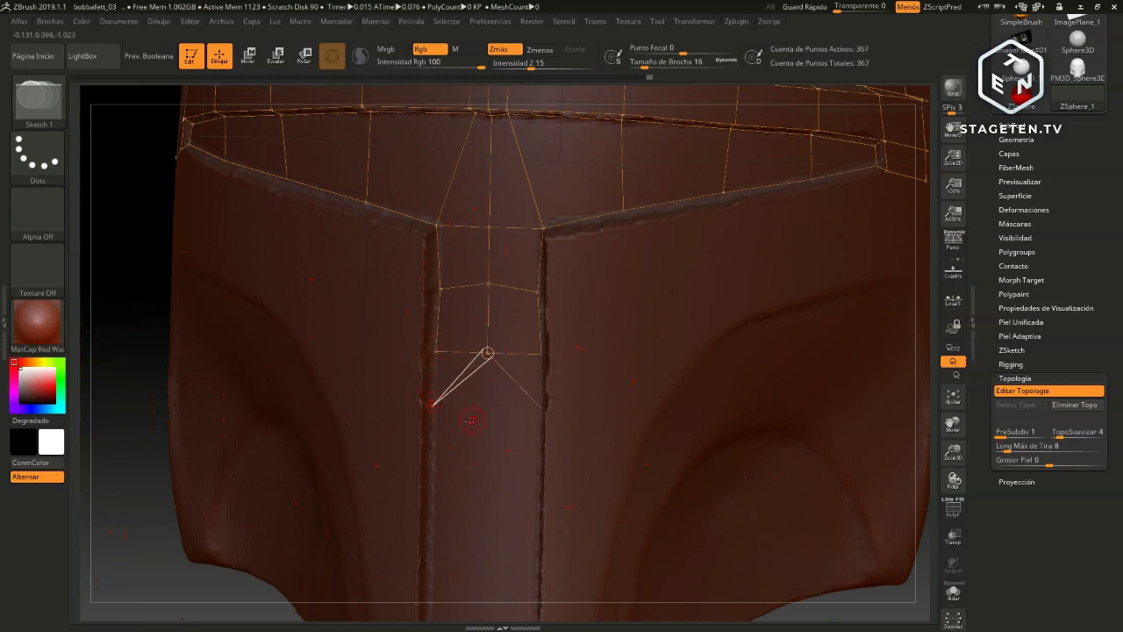
Add the next row of quads further down the centre strip
click(447, 408)
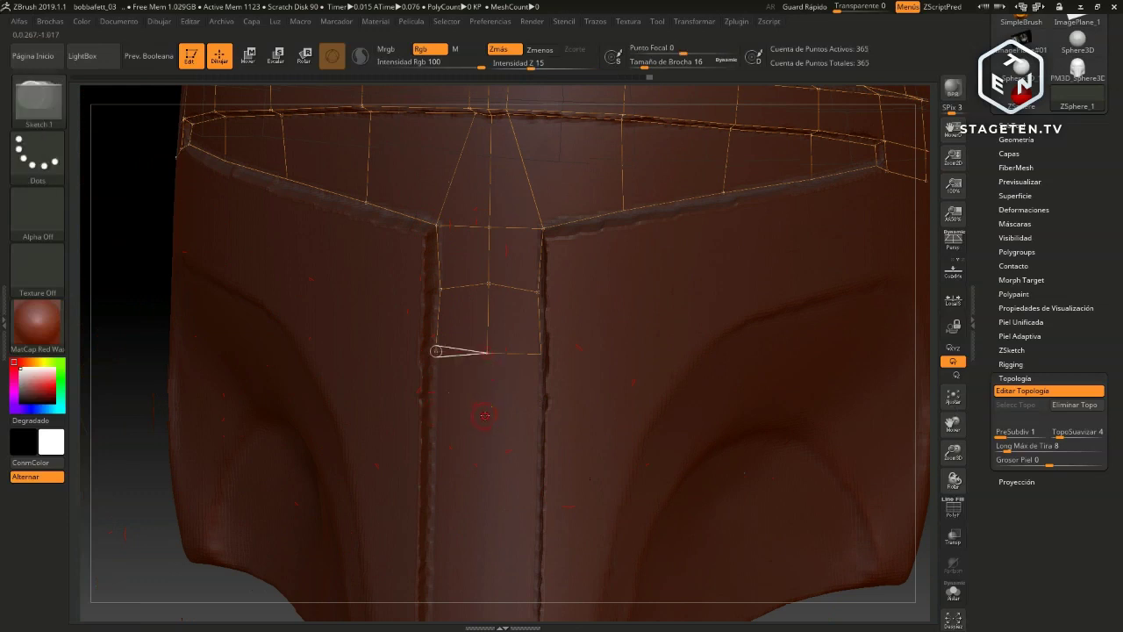
click(484, 415)
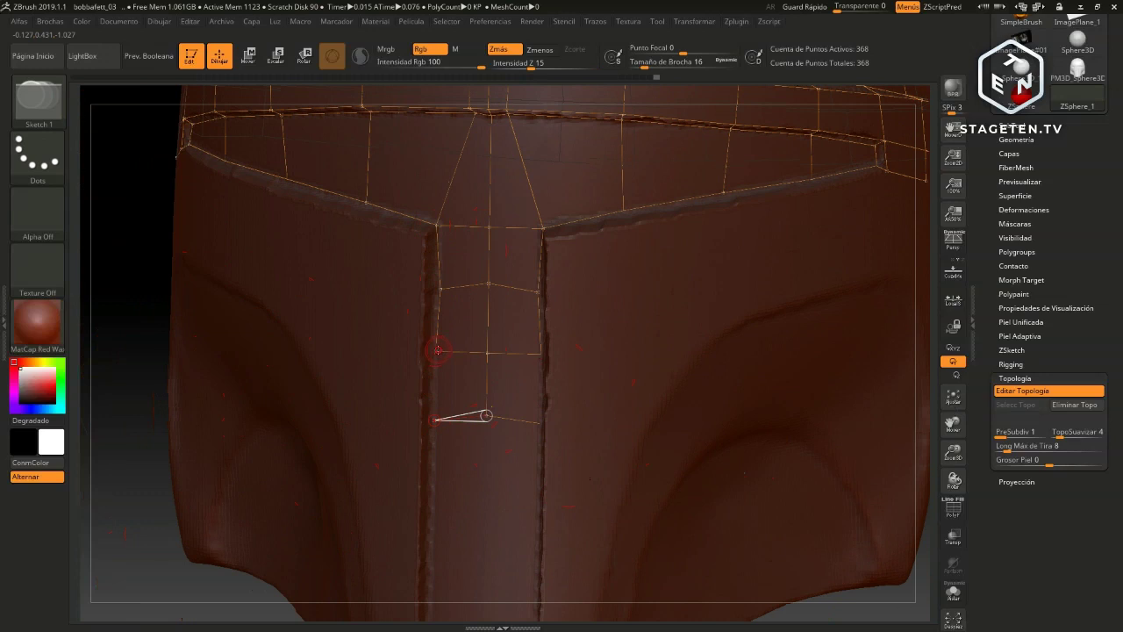
click(434, 351)
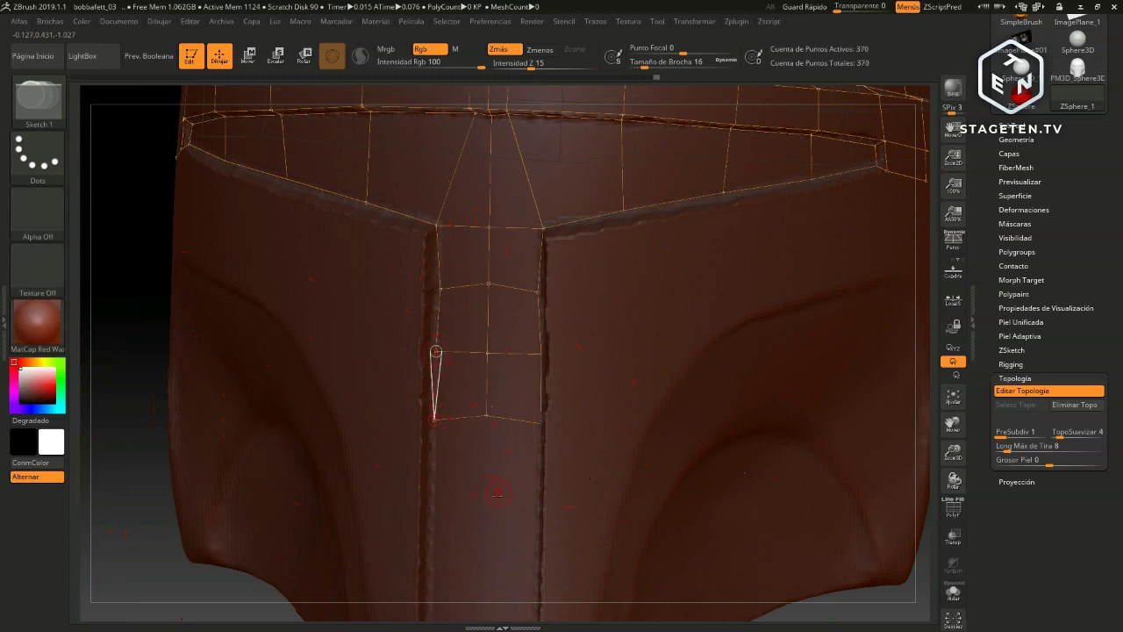
click(433, 417)
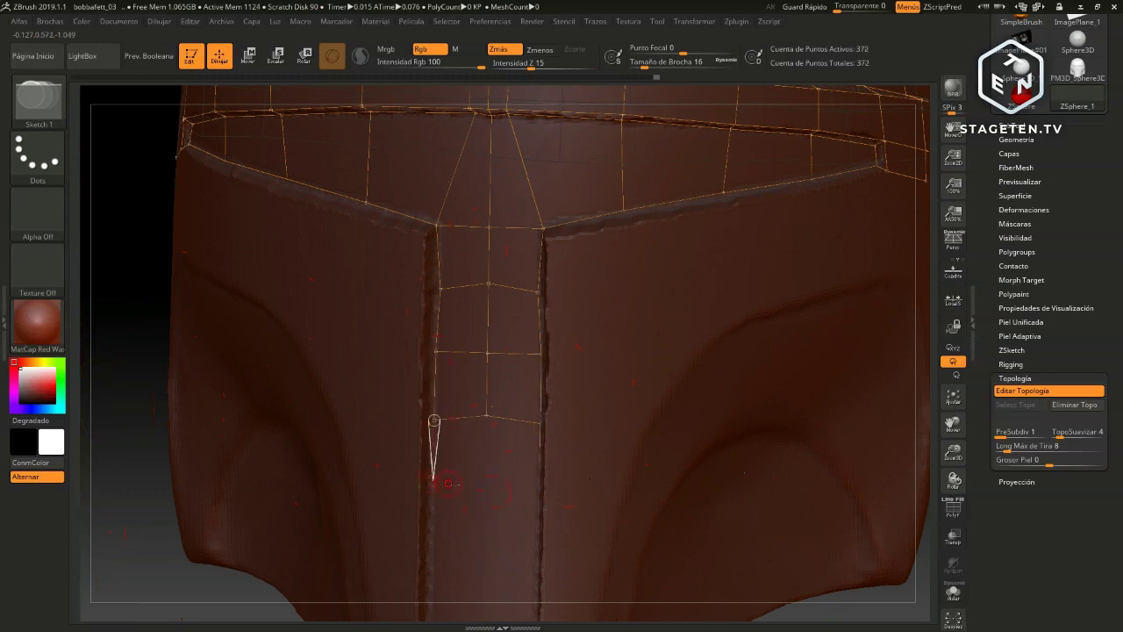
click(483, 485)
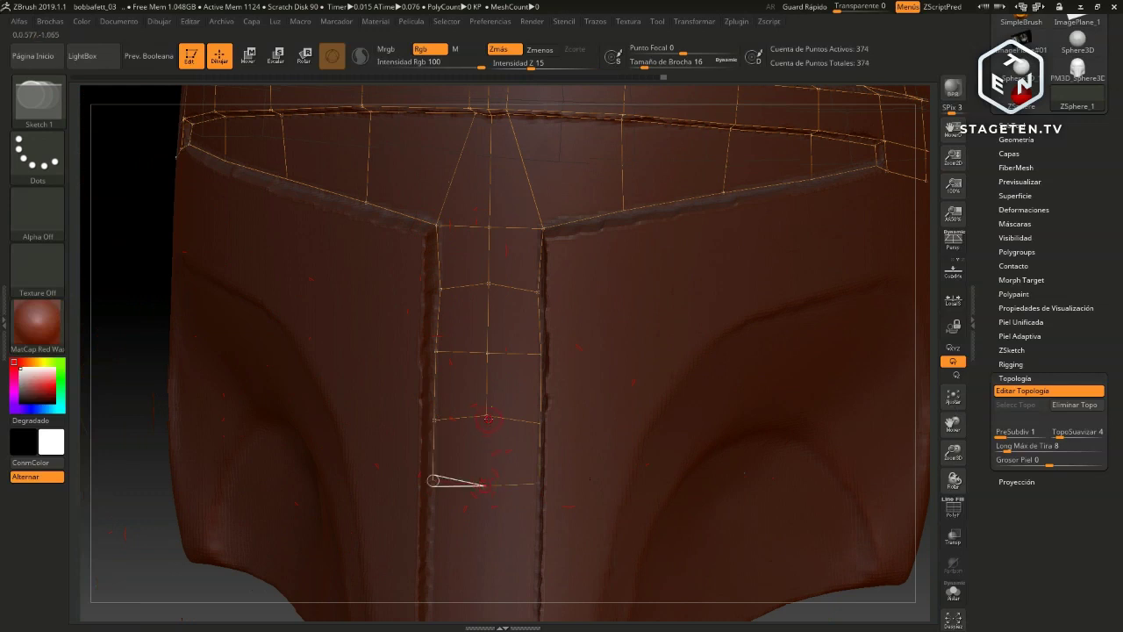
click(483, 485)
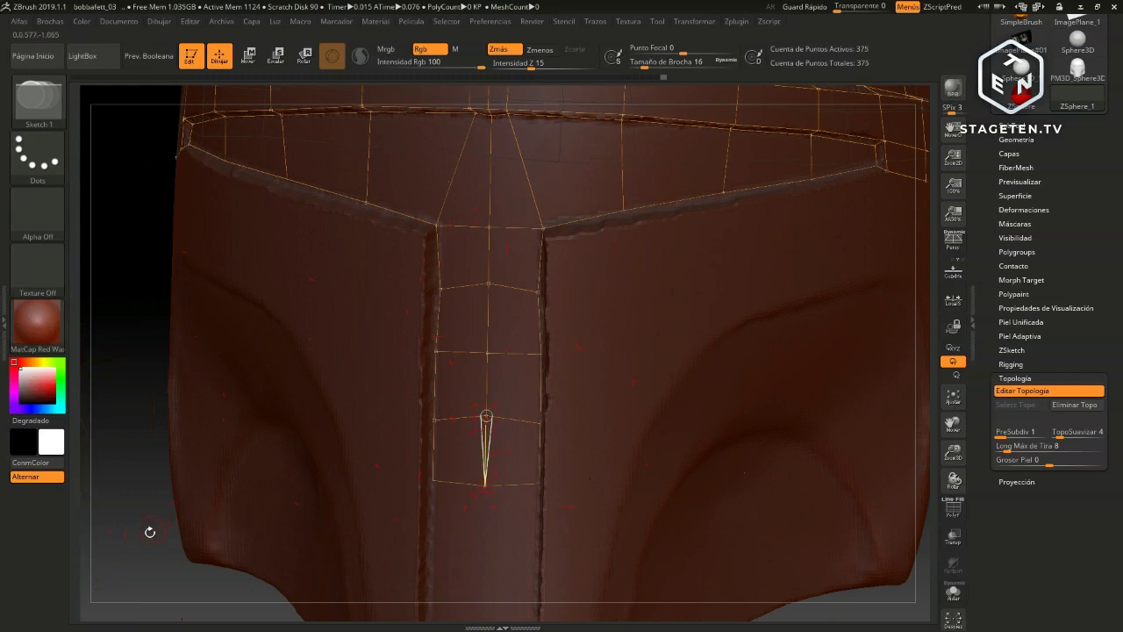
Continue the strip's quad rows downward, undoing one misplaced vertex
mouse_move(150, 533)
mouse_down()
mouse_move(146, 438)
mouse_move(329, 396)
mouse_up()
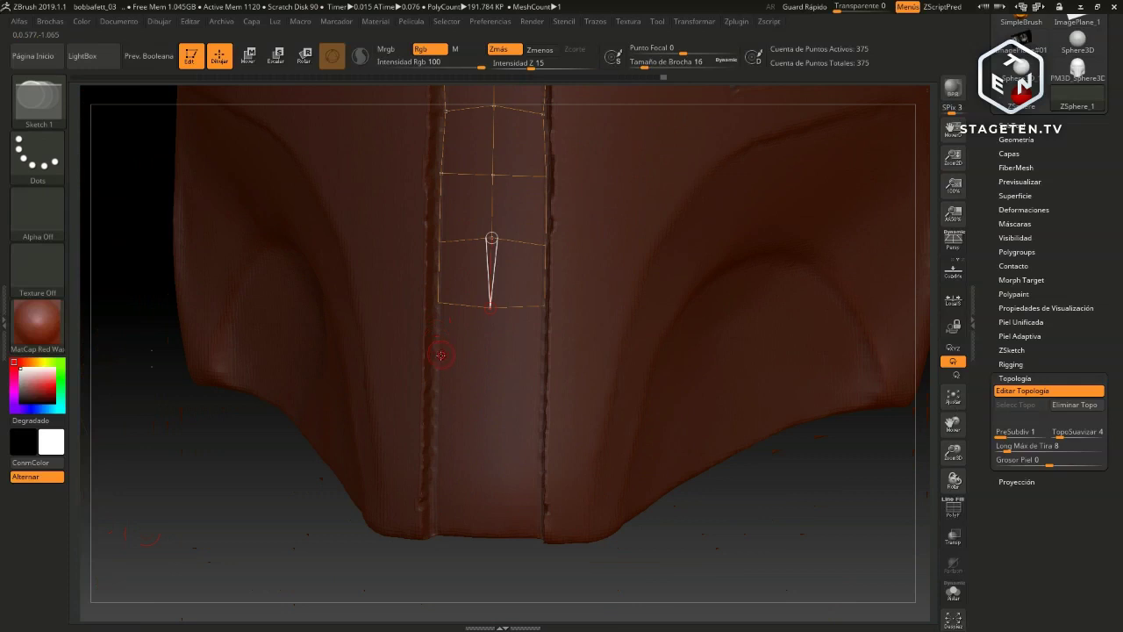
click(489, 307)
key(ctrl+z)
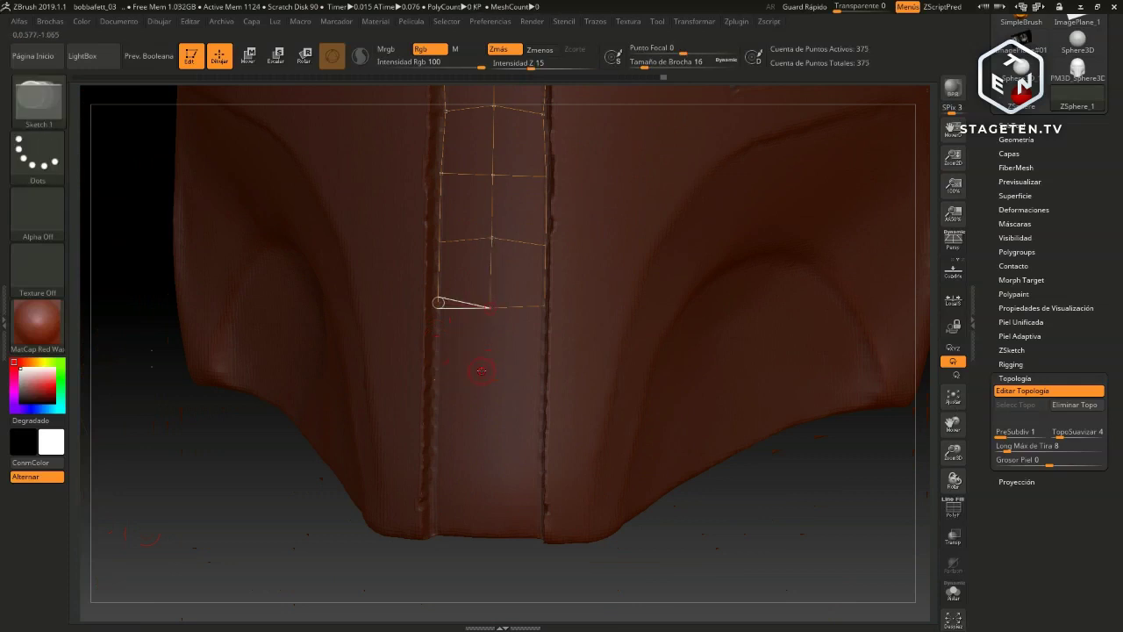
click(489, 307)
click(489, 369)
click(438, 370)
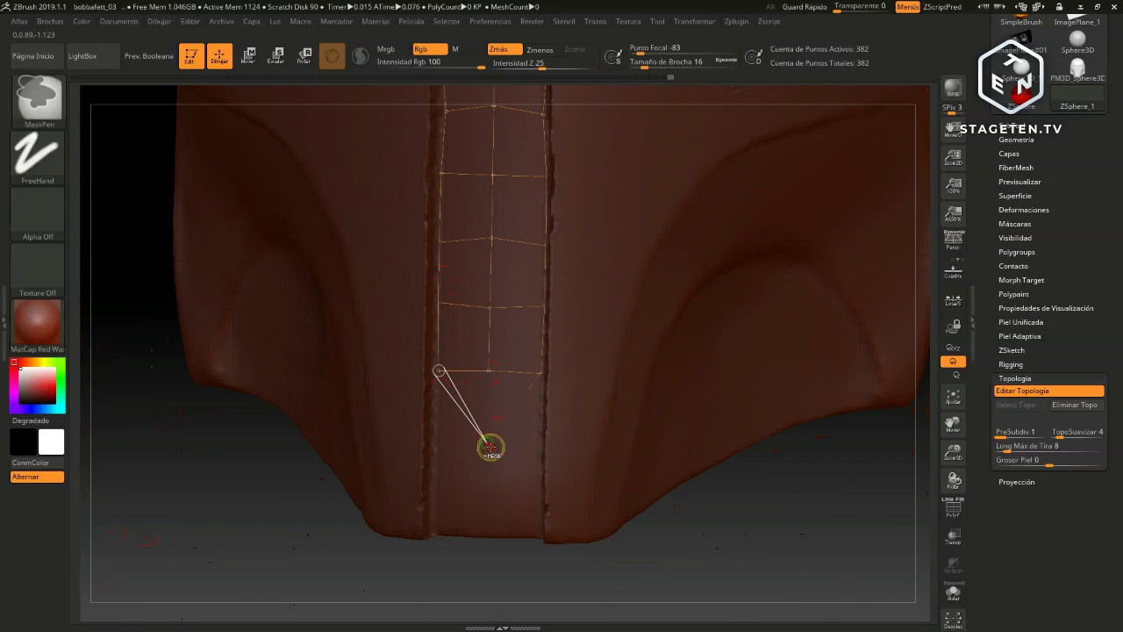
click(436, 437)
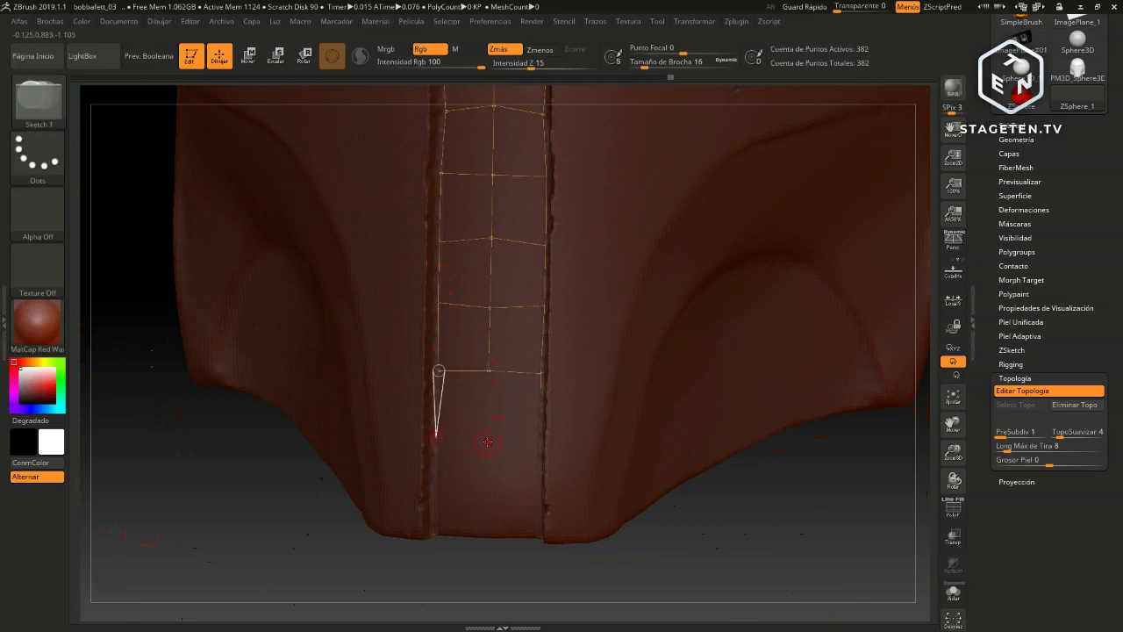
click(487, 441)
click(489, 370)
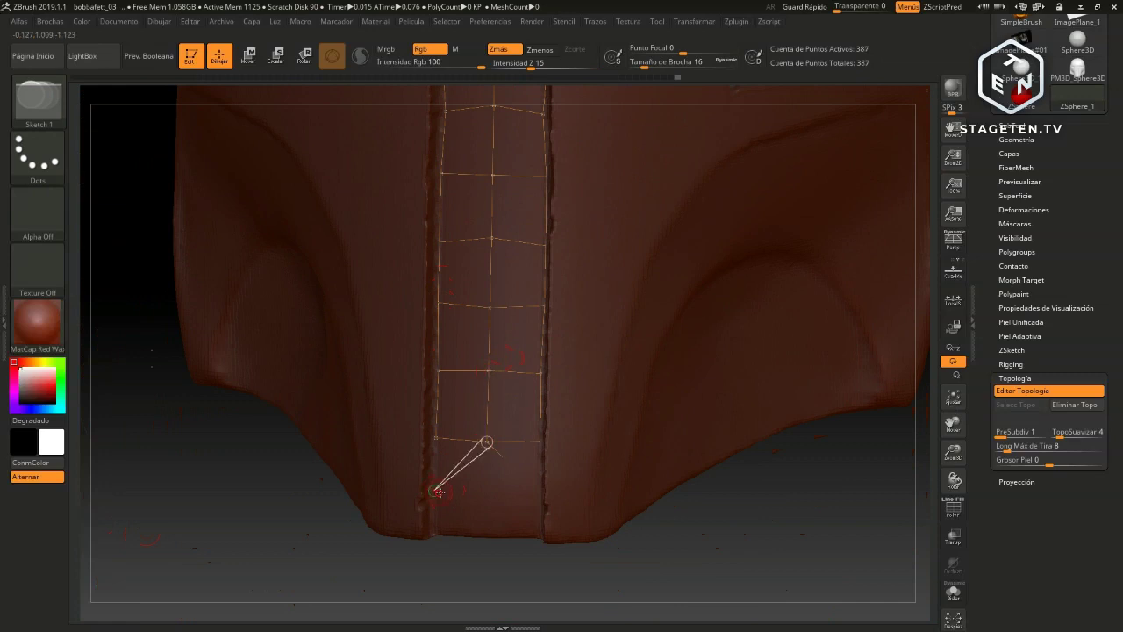
Close the last quads of the strip at the helmet's bottom edge
click(485, 492)
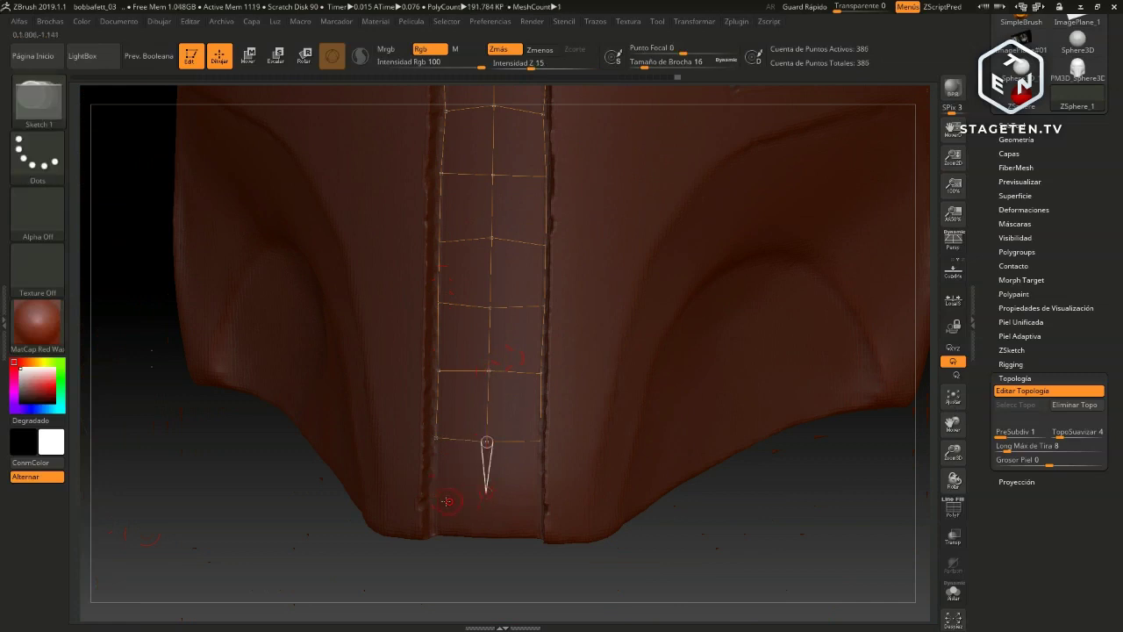
click(434, 498)
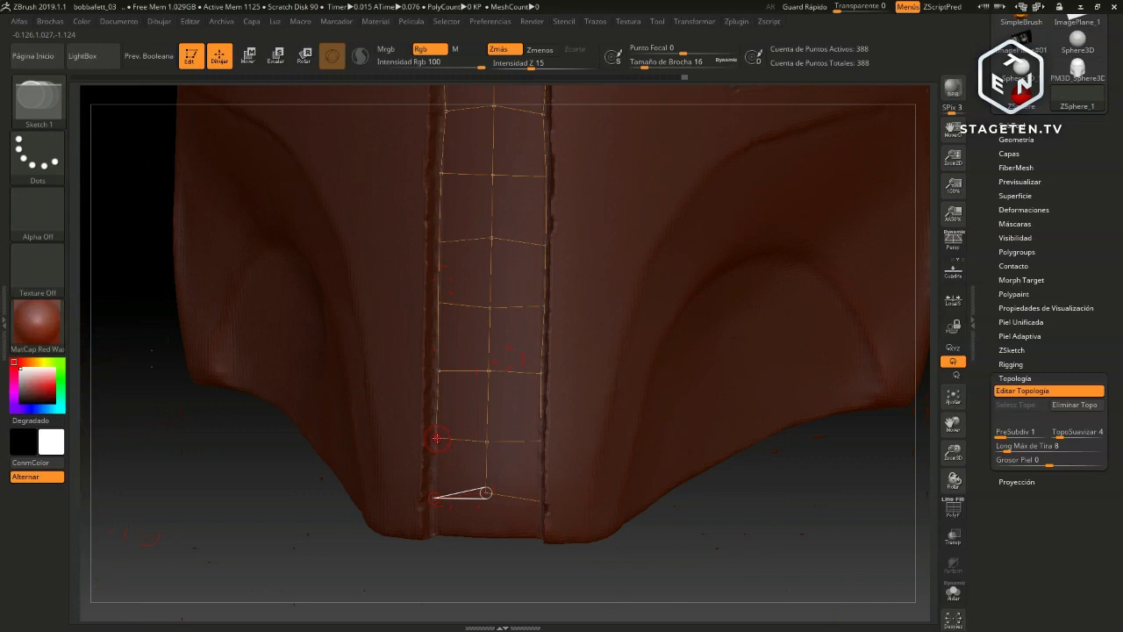
click(436, 437)
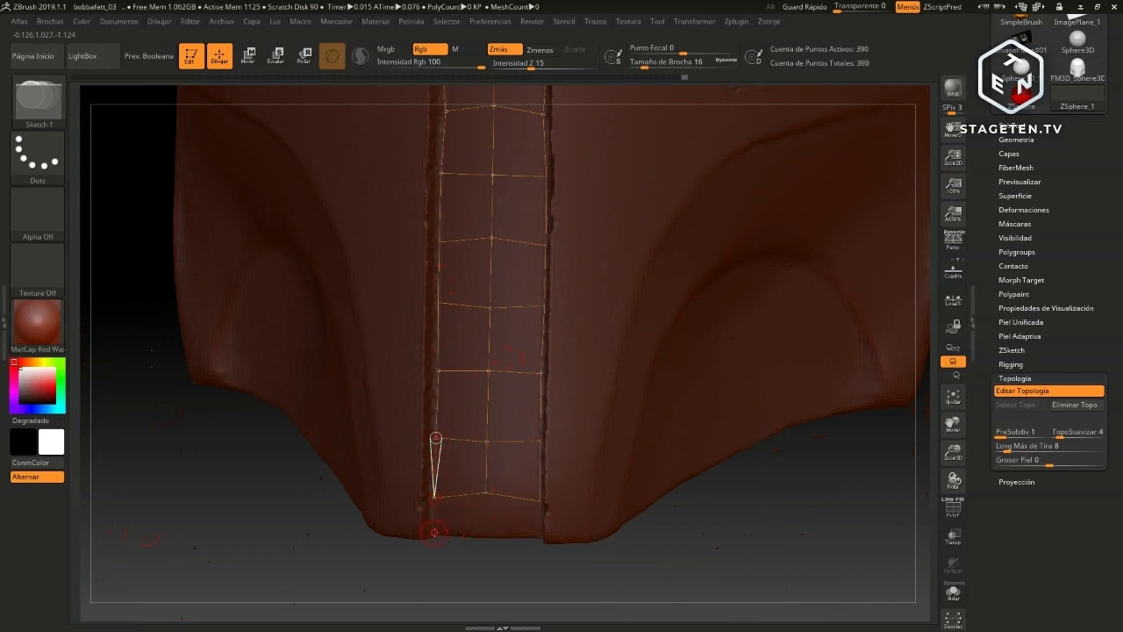
click(435, 533)
click(483, 534)
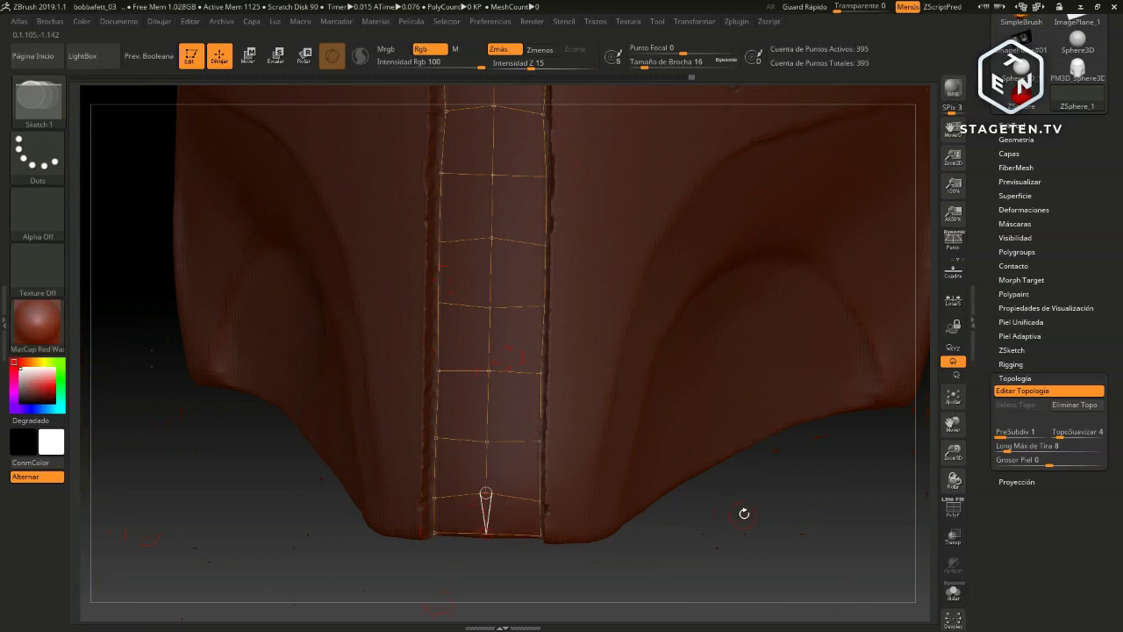
Lay topology points along the band under the brim toward the central stripe
mouse_move(742, 514)
mouse_down()
mouse_move(750, 521)
mouse_move(483, 501)
mouse_up()
mouse_move(252, 384)
mouse_down()
mouse_move(312, 582)
mouse_move(254, 284)
mouse_up()
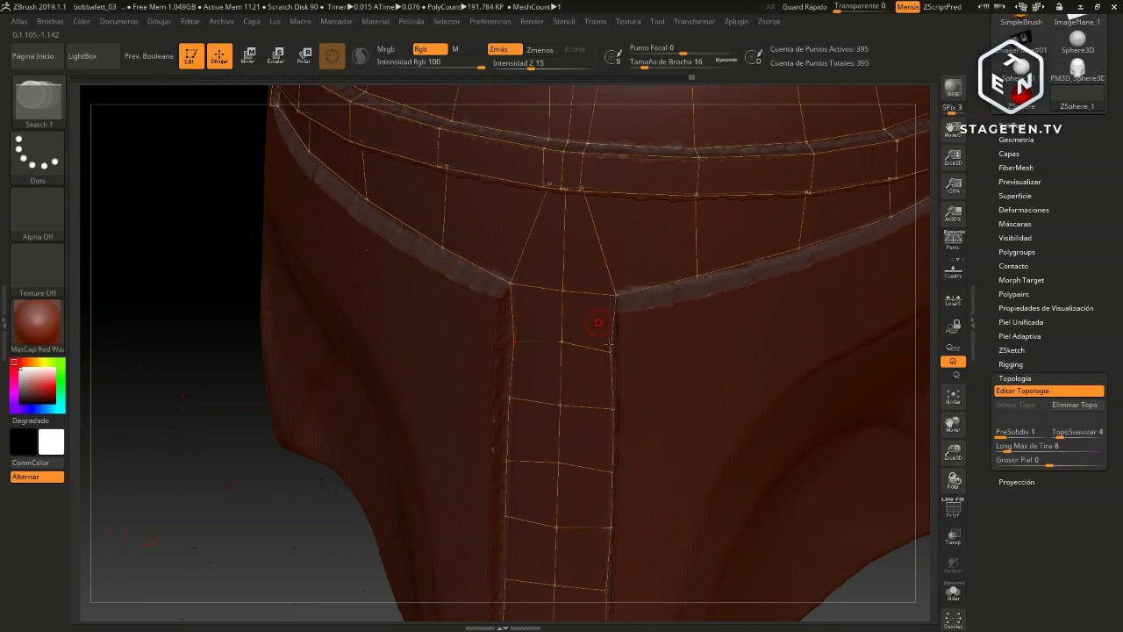
drag(152, 303, 172, 380)
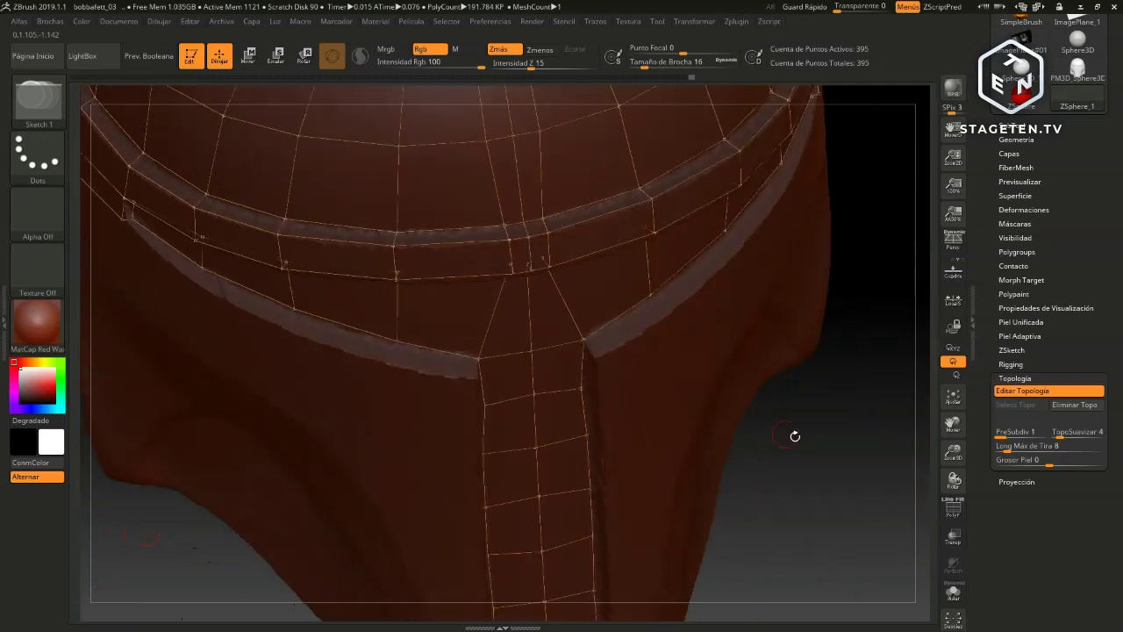
mouse_move(795, 436)
mouse_down()
mouse_move(149, 453)
mouse_move(246, 514)
mouse_up()
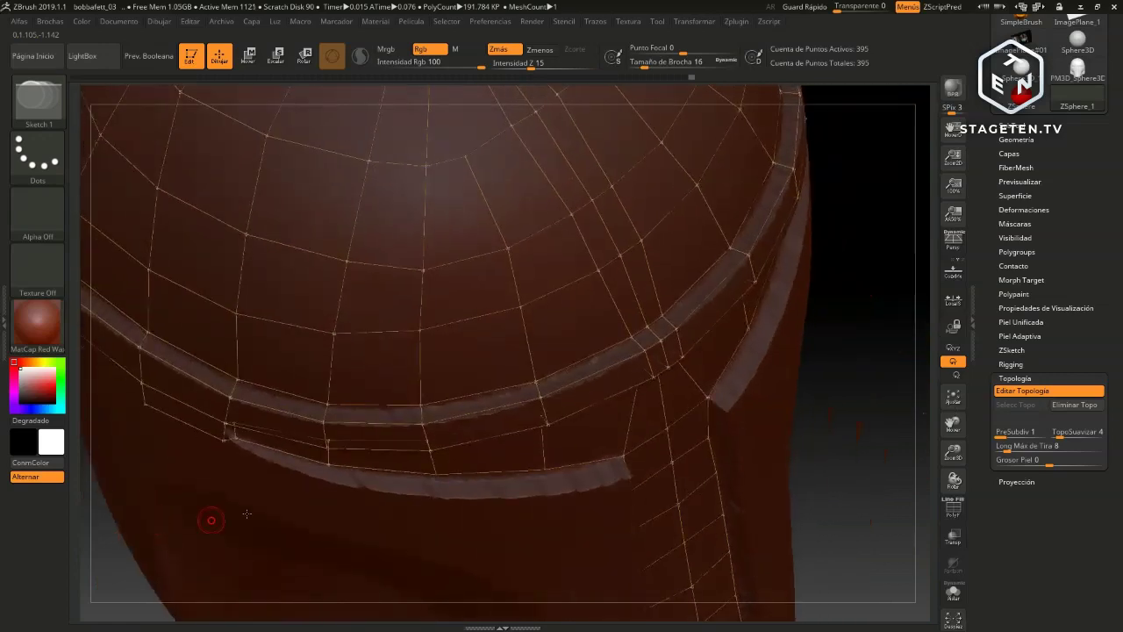
mouse_move(845, 401)
mouse_down()
mouse_move(874, 326)
mouse_move(849, 351)
mouse_up()
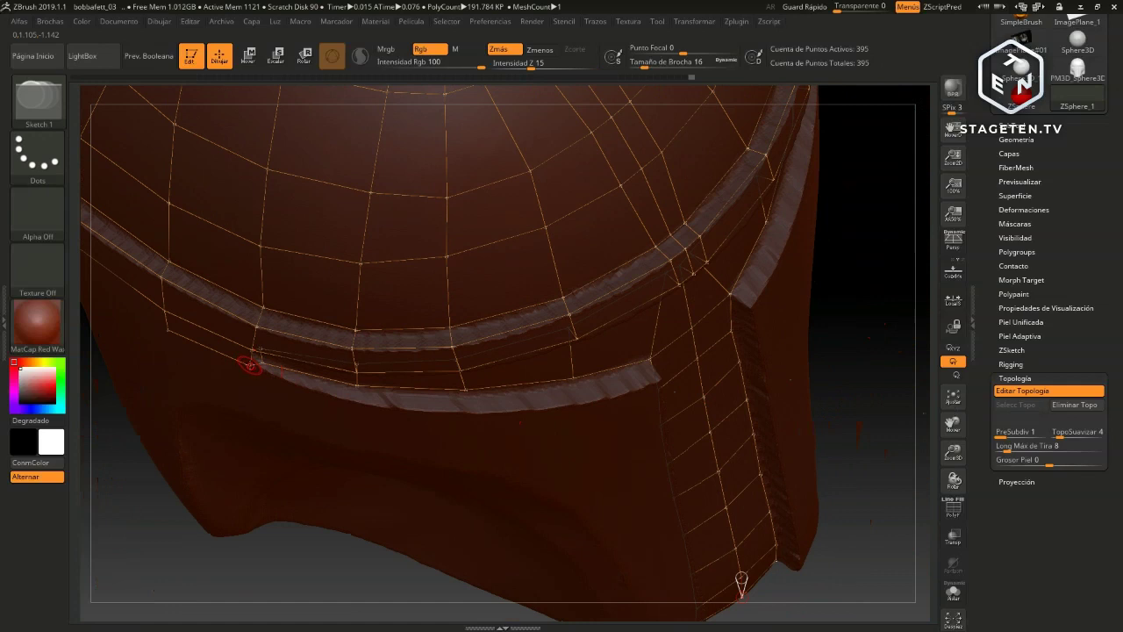
drag(125, 519, 218, 388)
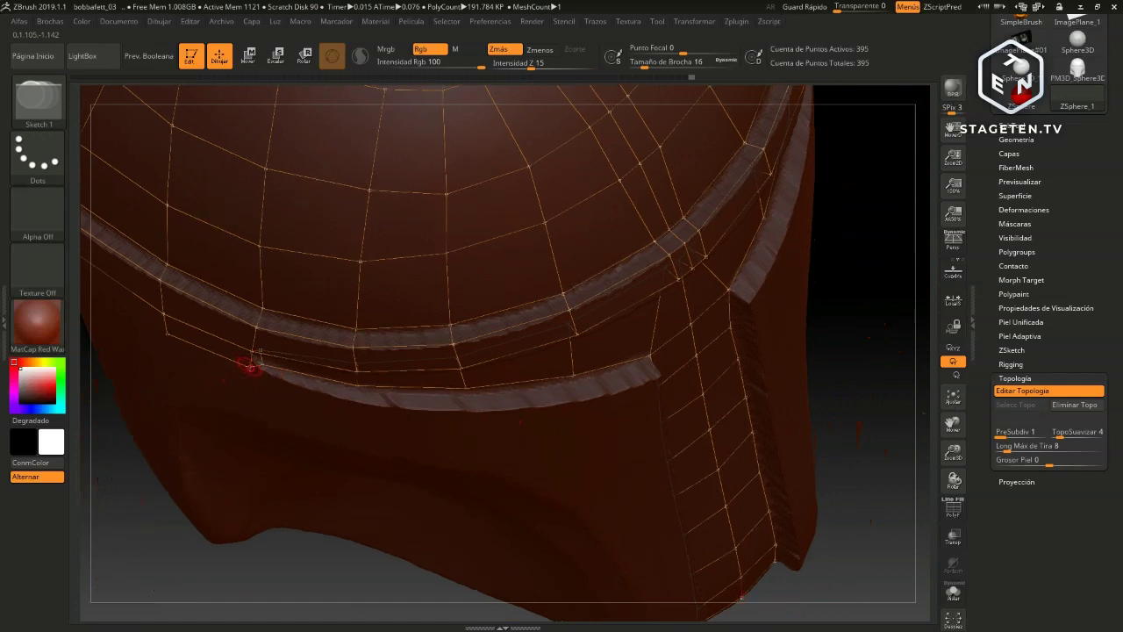
click(251, 361)
click(350, 401)
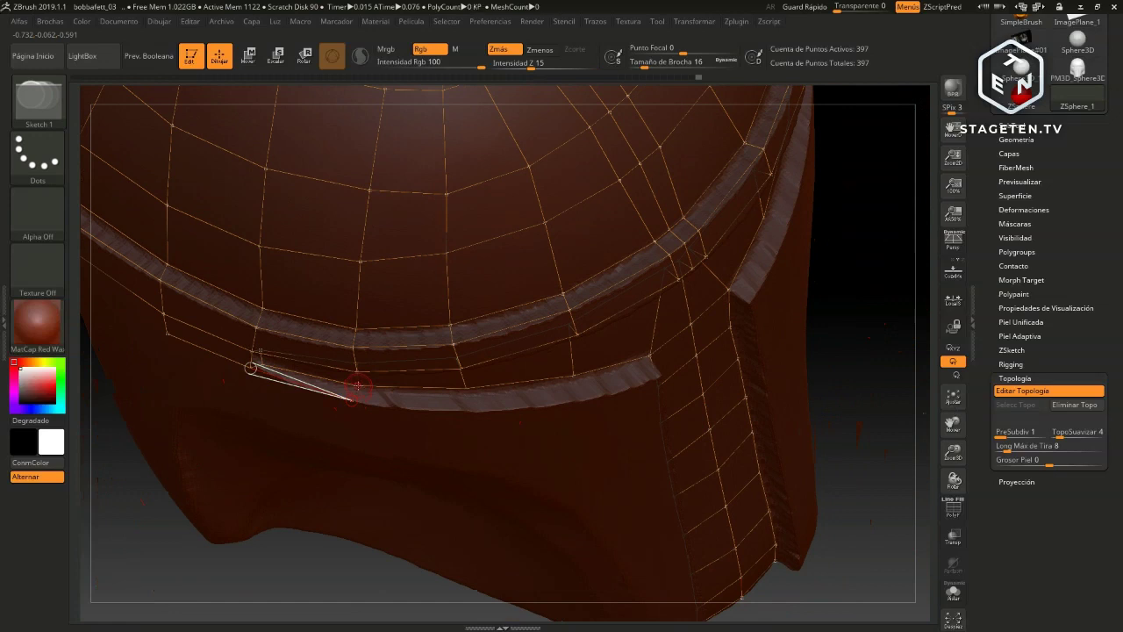
click(358, 386)
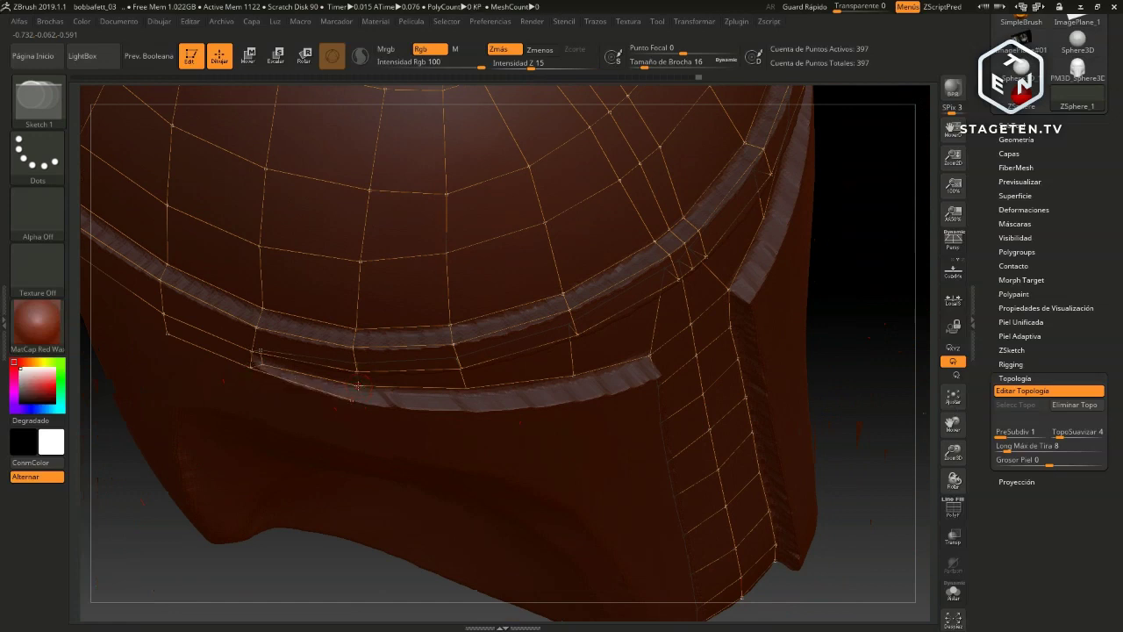
click(471, 410)
click(466, 387)
click(579, 400)
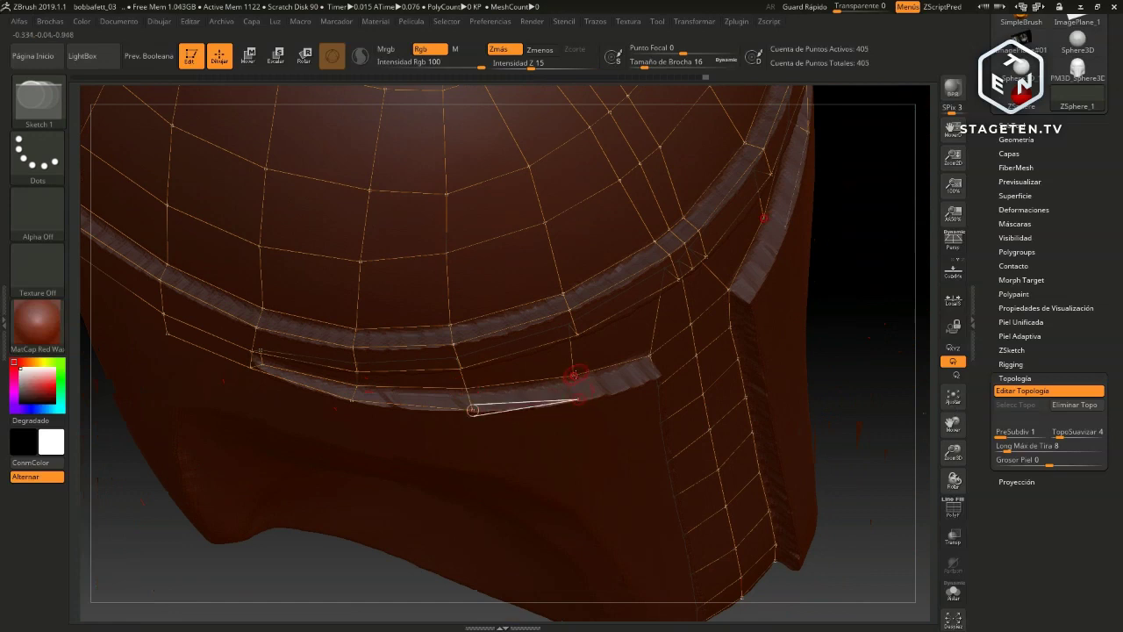
click(574, 375)
Join the band to the stripe's corner and start quads down the cheek panel edge
drag(862, 351, 837, 339)
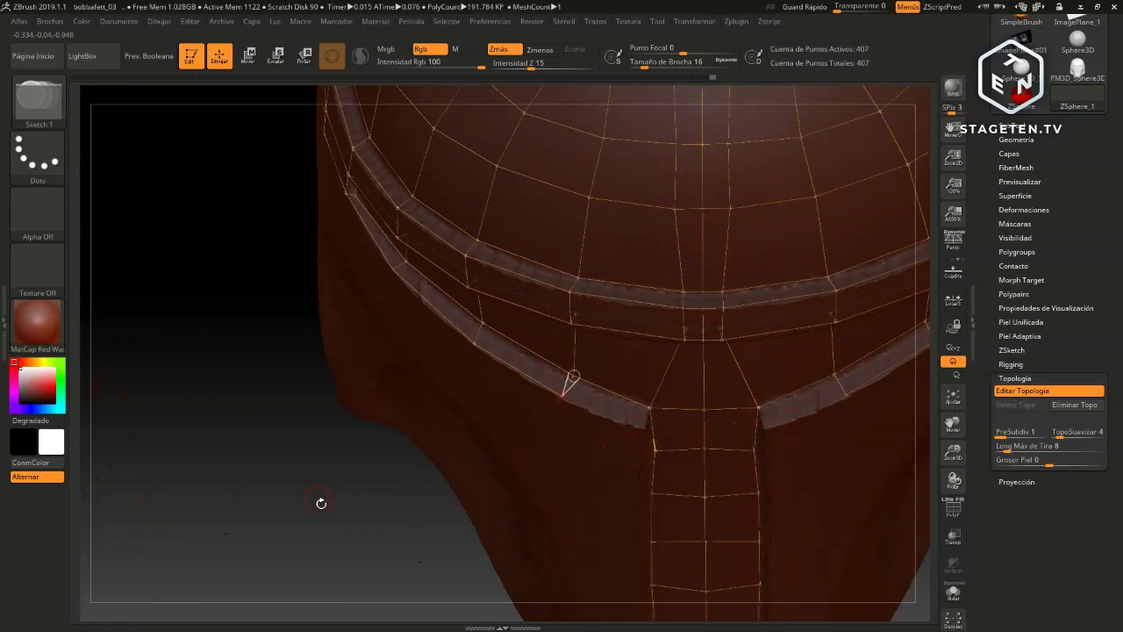
mouse_move(321, 501)
mouse_down()
mouse_move(250, 465)
mouse_move(269, 466)
mouse_move(257, 485)
mouse_move(289, 483)
mouse_up()
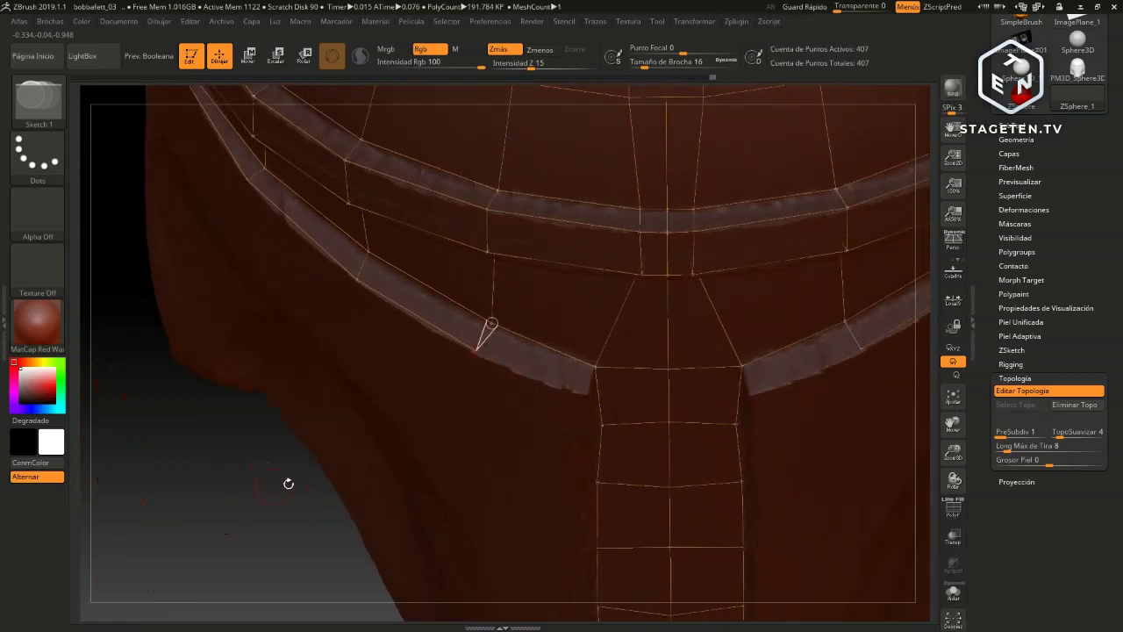
click(587, 395)
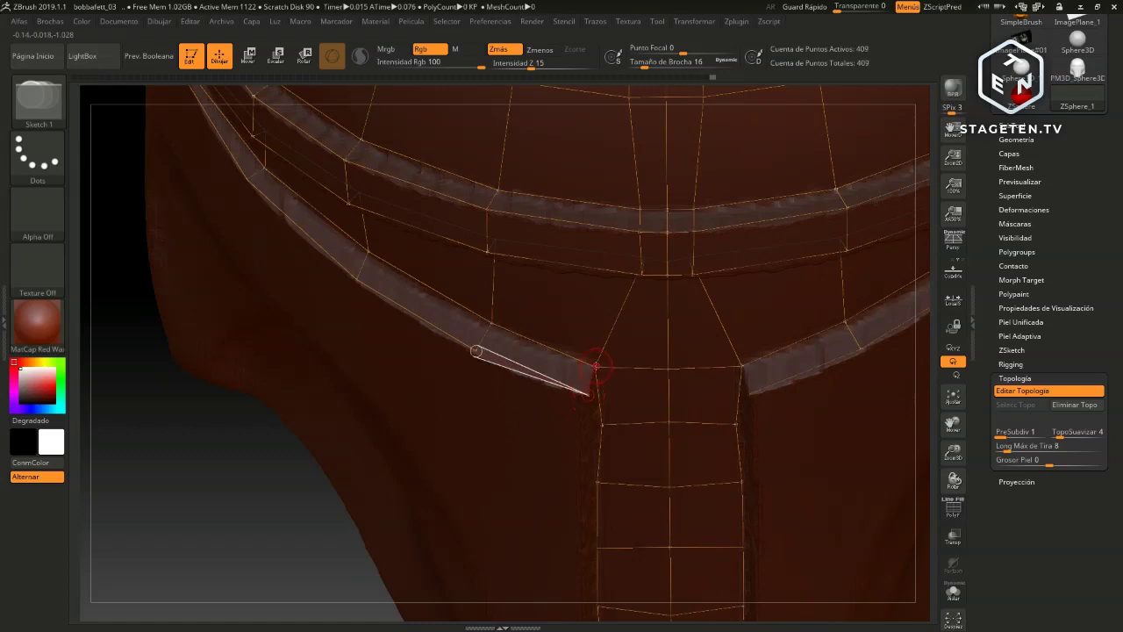
click(595, 366)
mouse_move(263, 519)
mouse_down()
mouse_move(251, 506)
mouse_move(264, 486)
mouse_up()
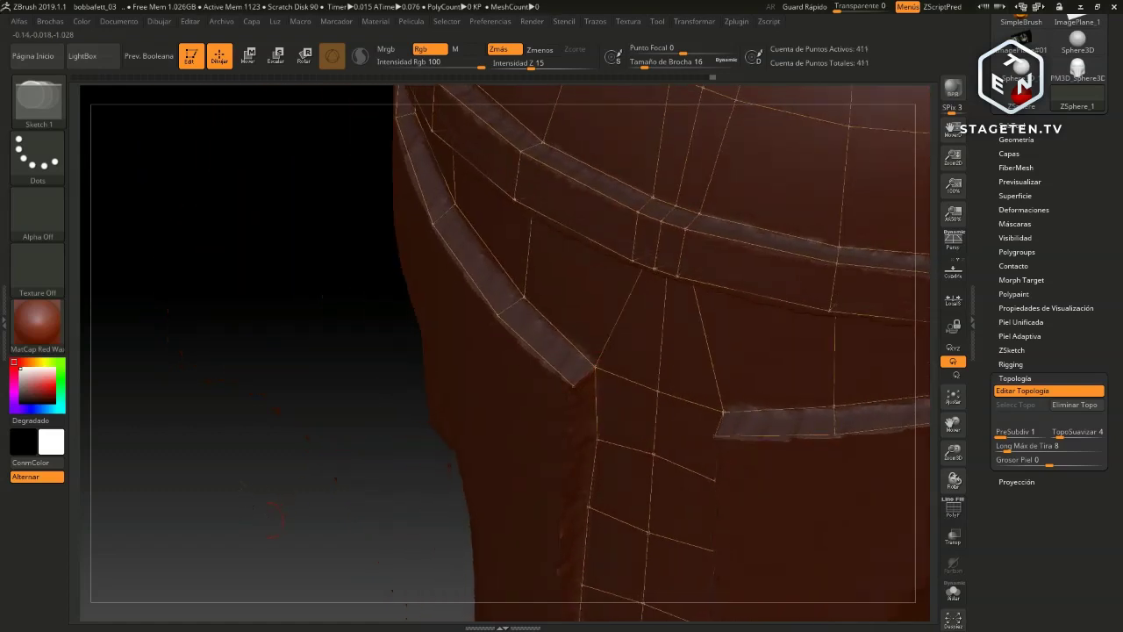
click(563, 453)
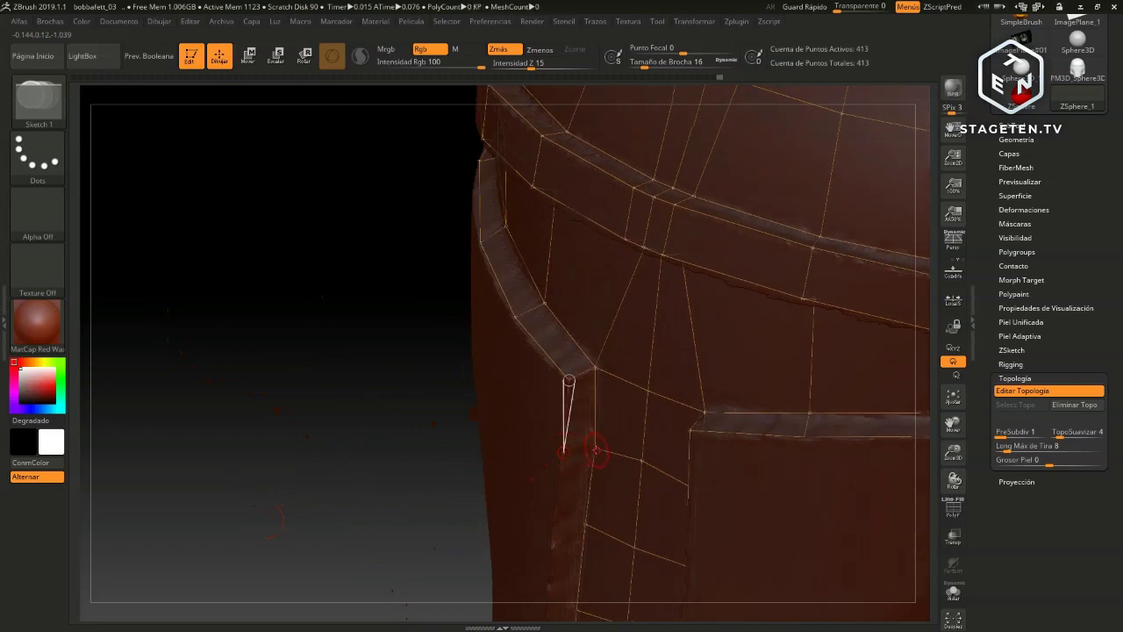
click(595, 450)
click(557, 525)
click(584, 526)
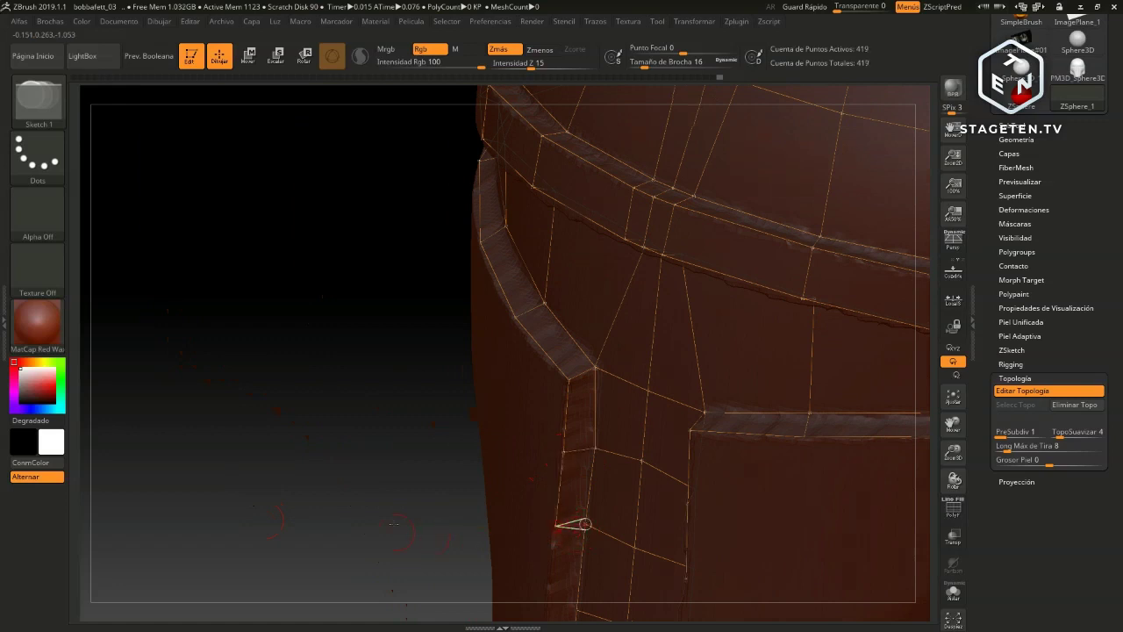
Continue the quads further down the cheek panel's edge
alt+right_drag(564, 526, 563, 328)
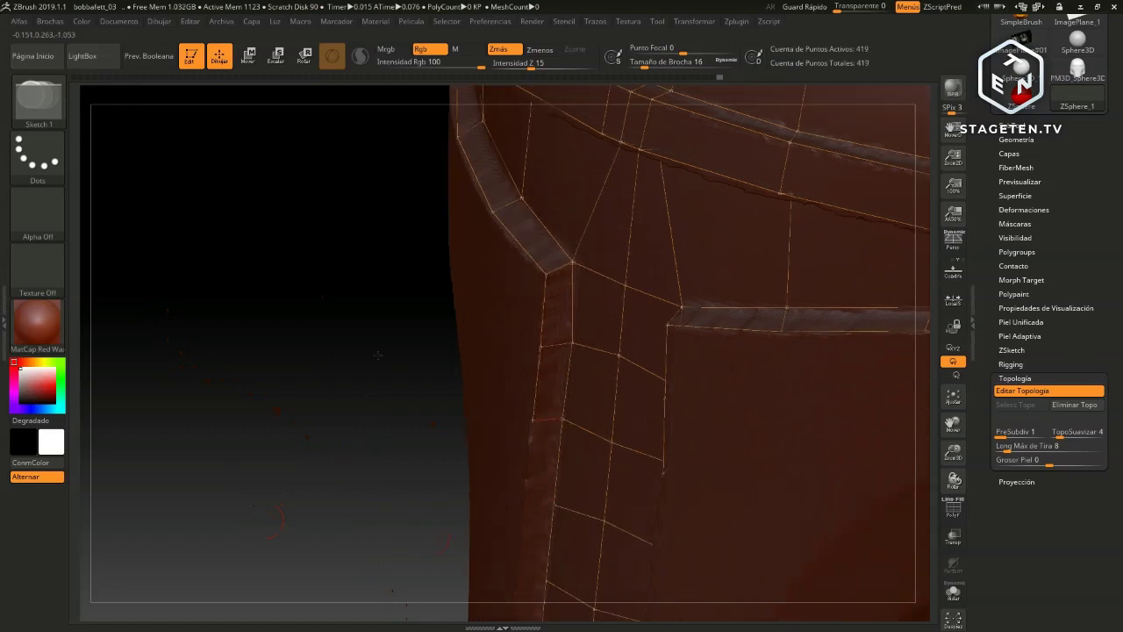
click(526, 416)
click(556, 415)
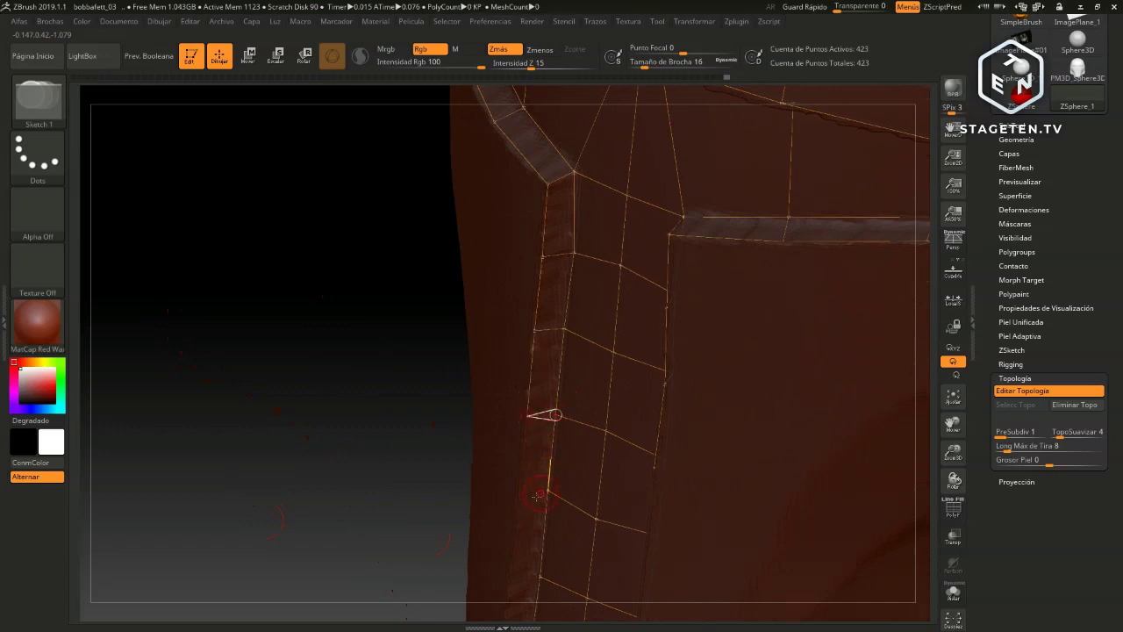
click(528, 496)
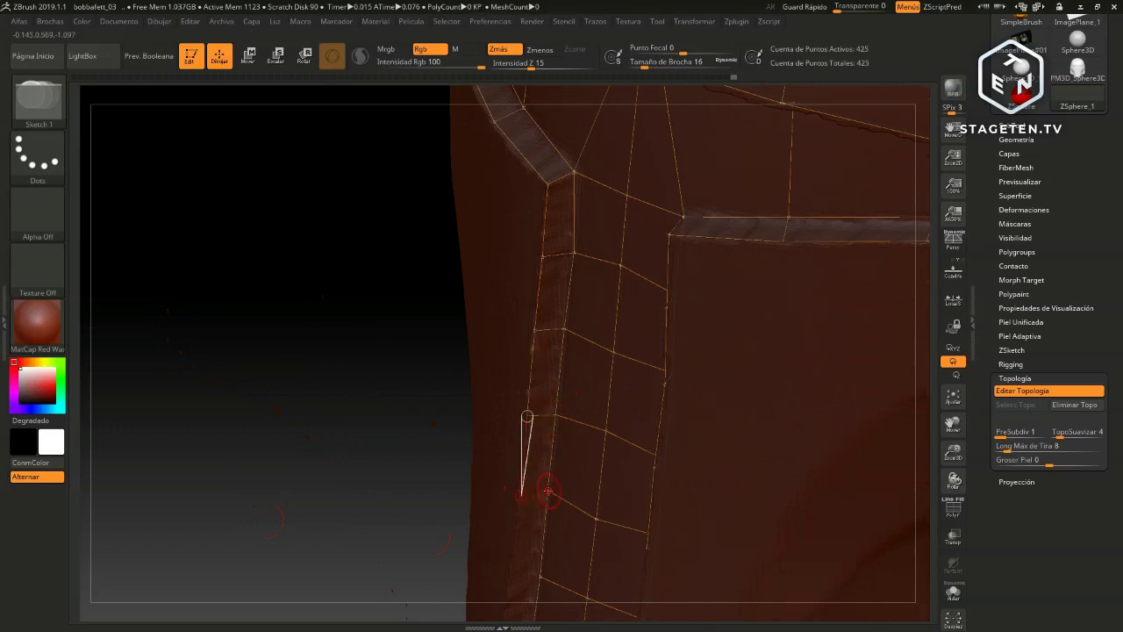
click(547, 491)
drag(401, 543, 484, 396)
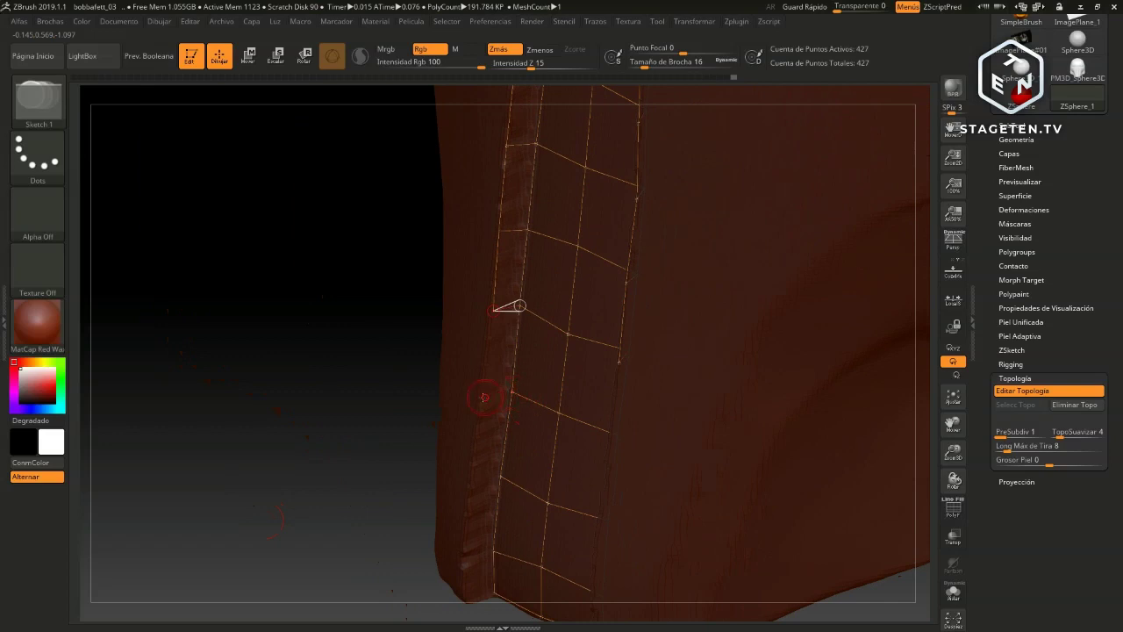
click(512, 392)
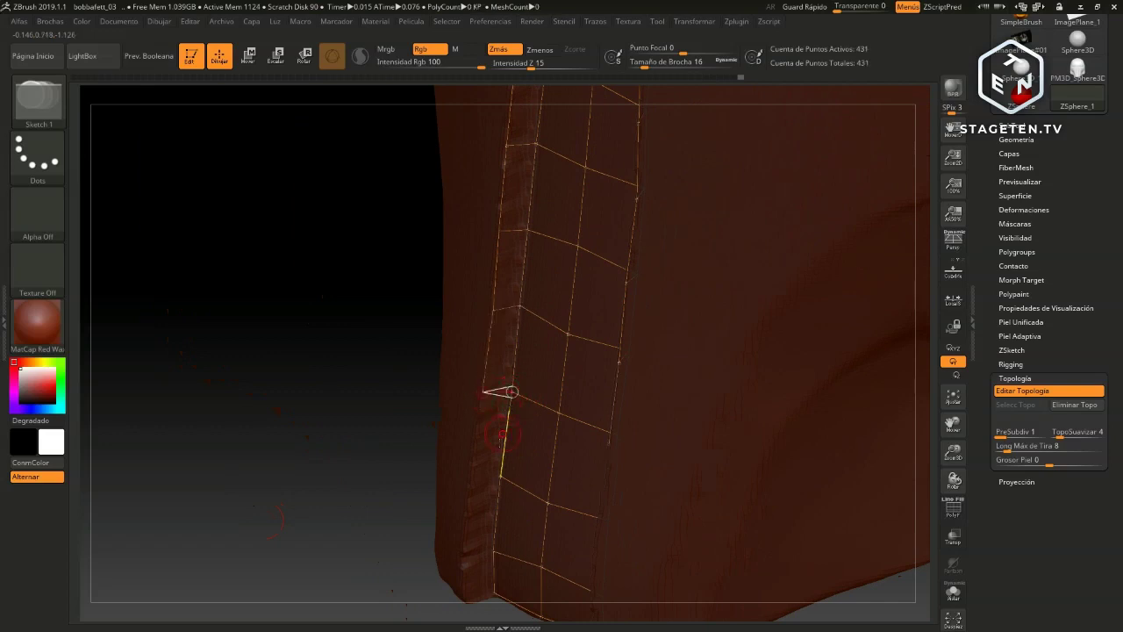
click(483, 391)
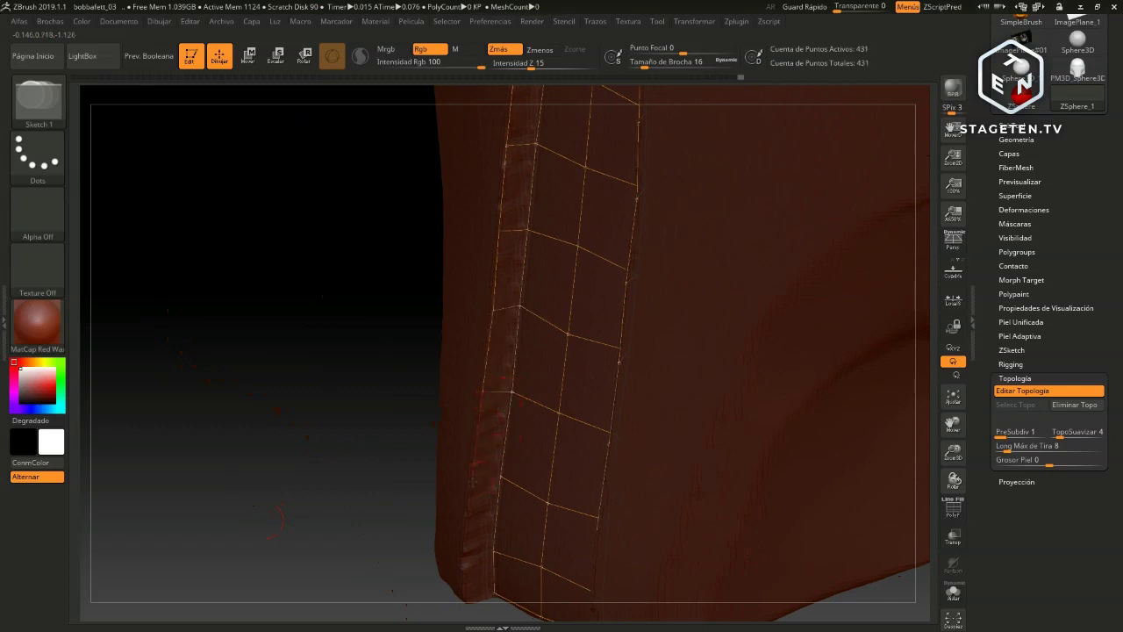
Finish the edge quads at the helmet's bottom and check the strip from two angles
click(501, 476)
click(472, 480)
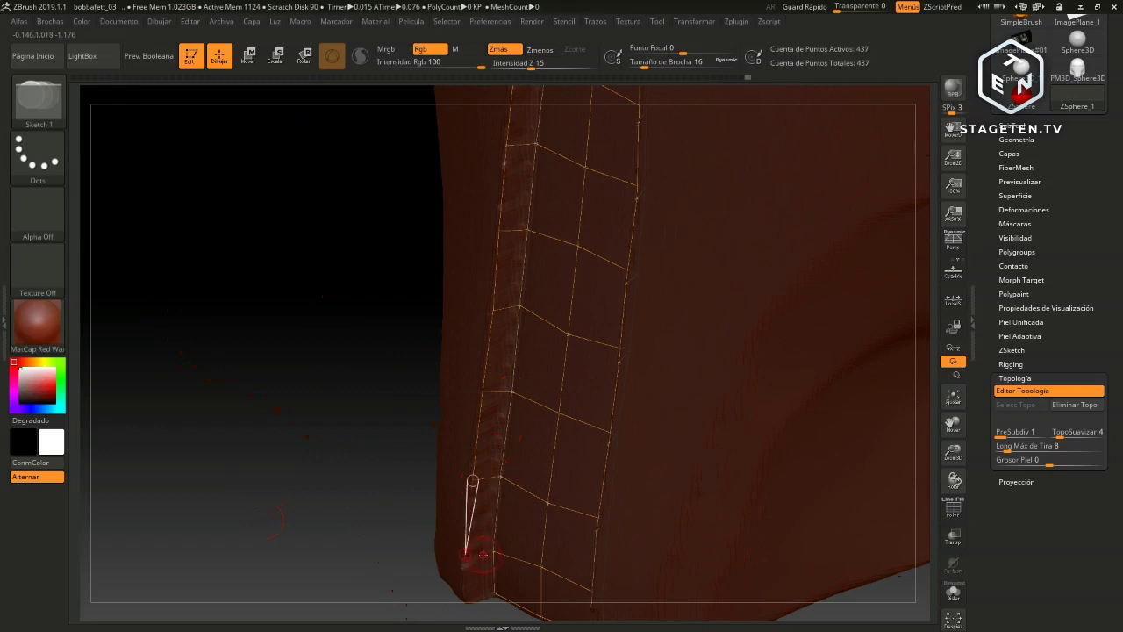
click(494, 551)
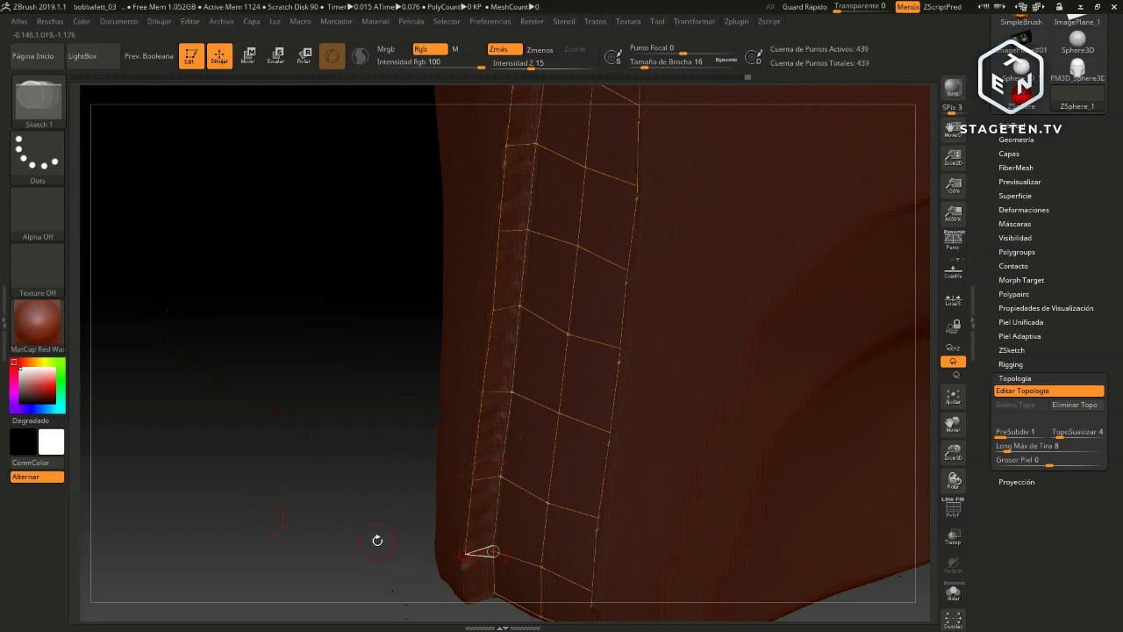
alt+drag(376, 539, 481, 454)
click(478, 459)
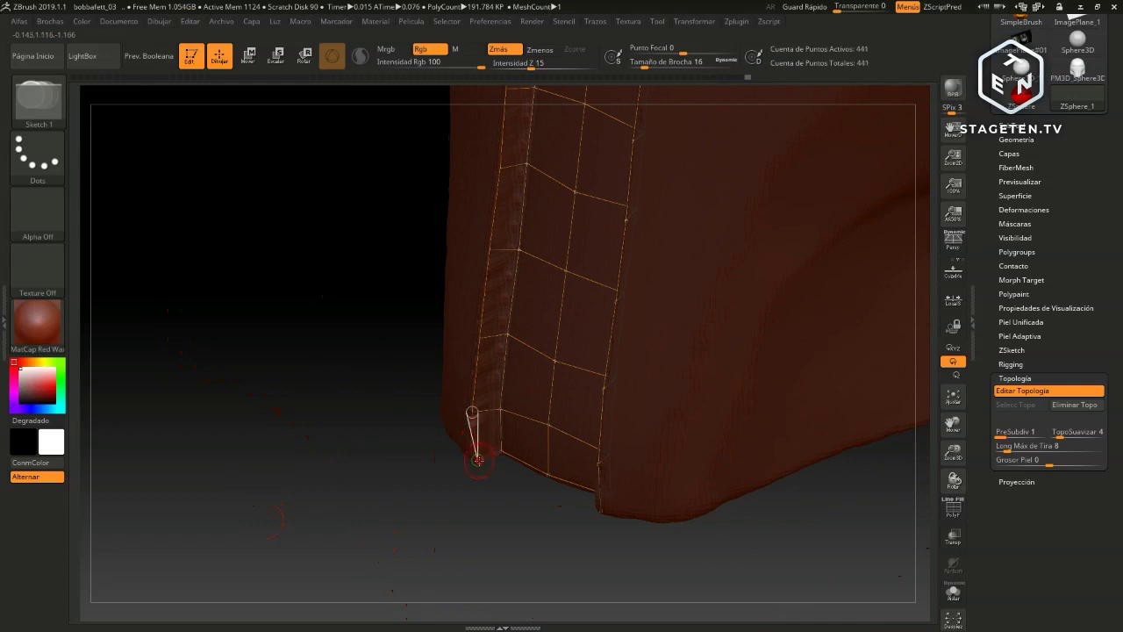
click(498, 453)
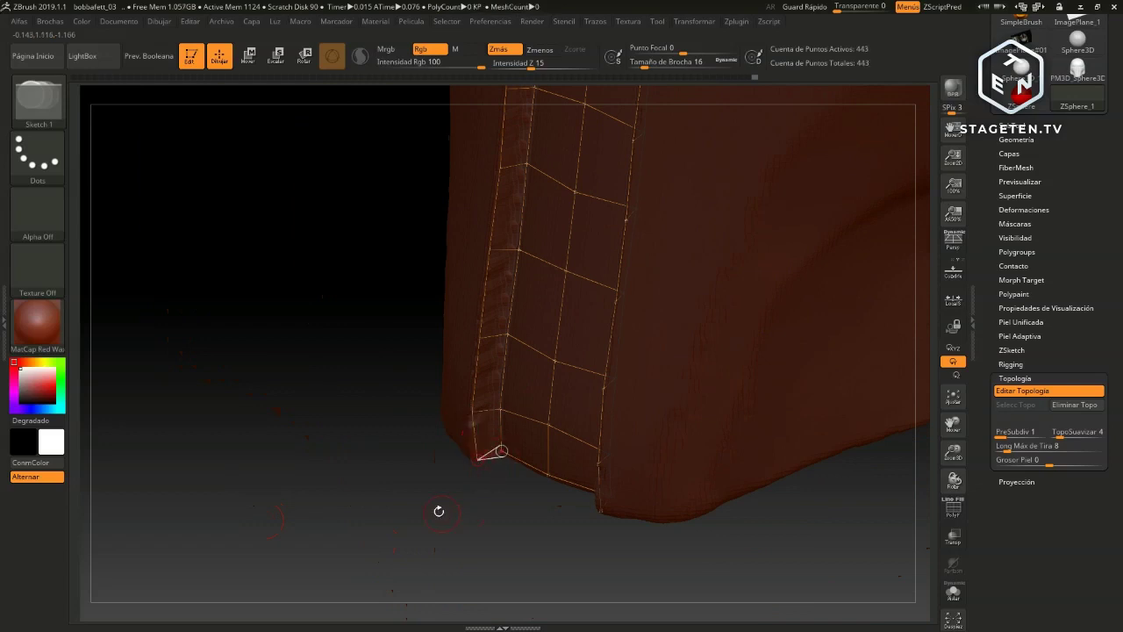
mouse_move(350, 465)
mouse_down()
mouse_move(382, 464)
mouse_move(447, 499)
mouse_up()
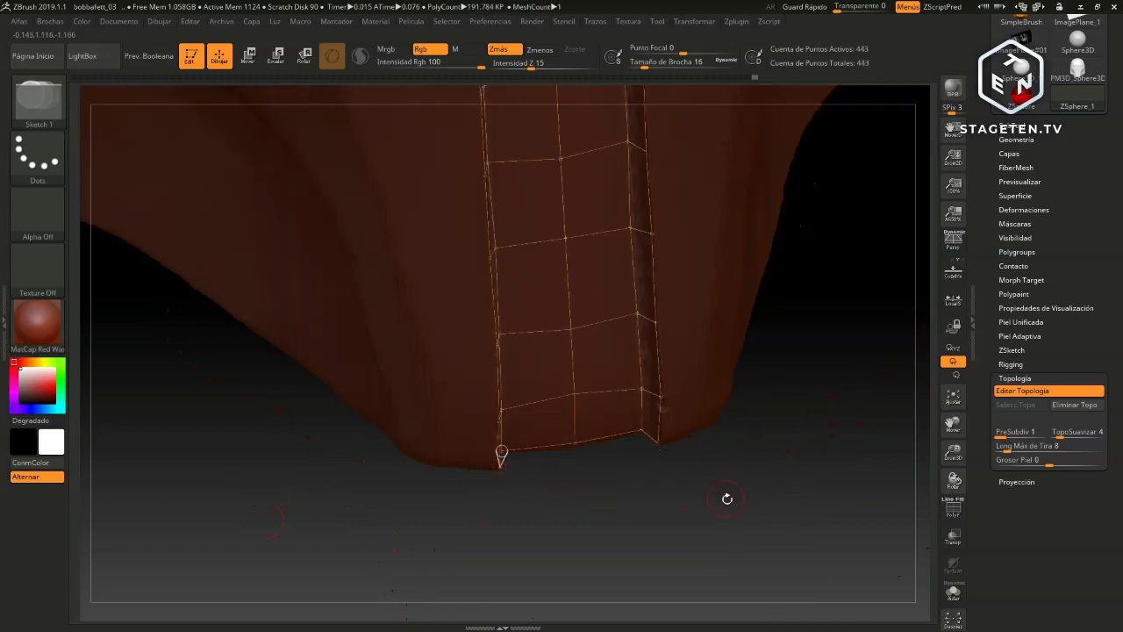
mouse_move(727, 499)
mouse_down()
mouse_move(752, 431)
mouse_move(810, 340)
mouse_move(797, 280)
mouse_up()
mouse_move(792, 205)
mouse_down()
mouse_move(832, 323)
mouse_move(821, 277)
mouse_move(810, 348)
mouse_up()
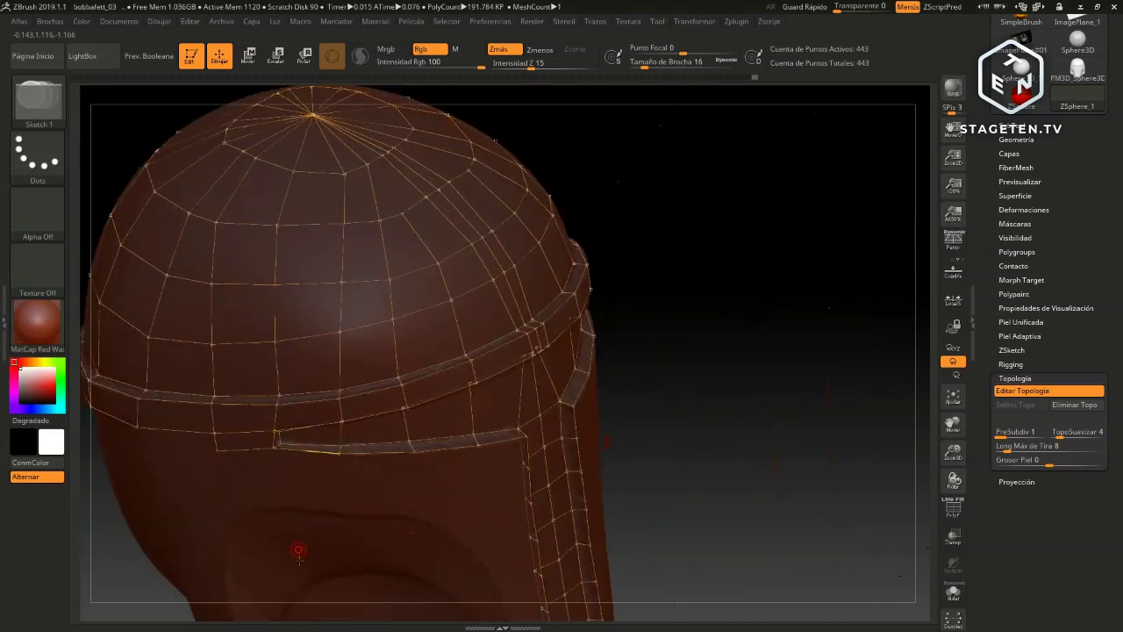
drag(752, 308, 415, 444)
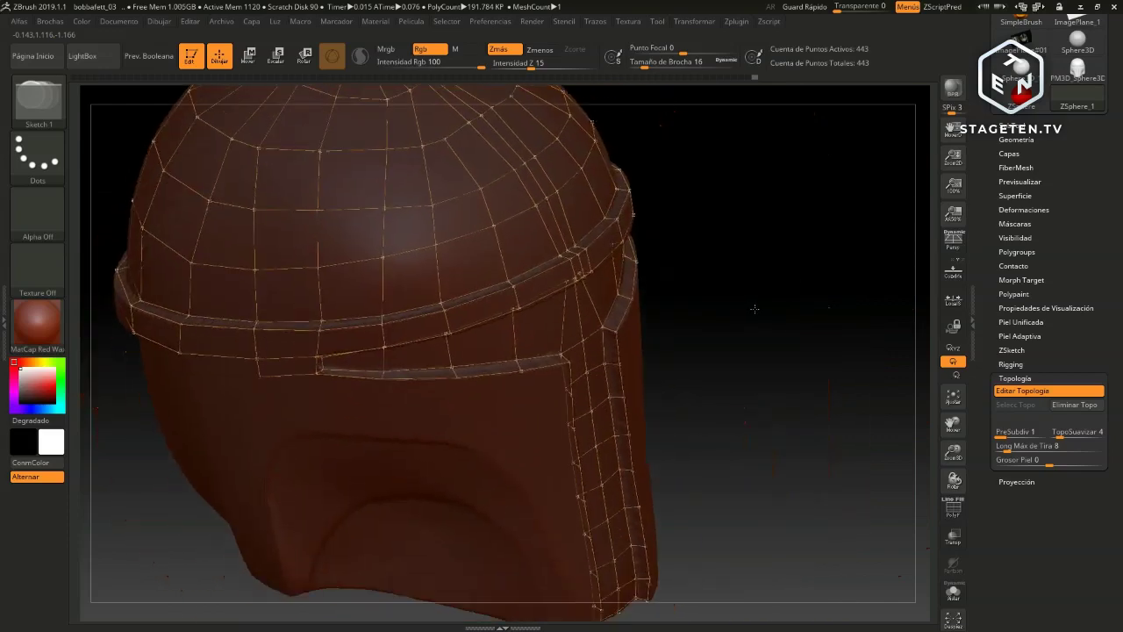
mouse_move(138, 469)
mouse_down()
mouse_move(131, 439)
mouse_move(149, 496)
mouse_up()
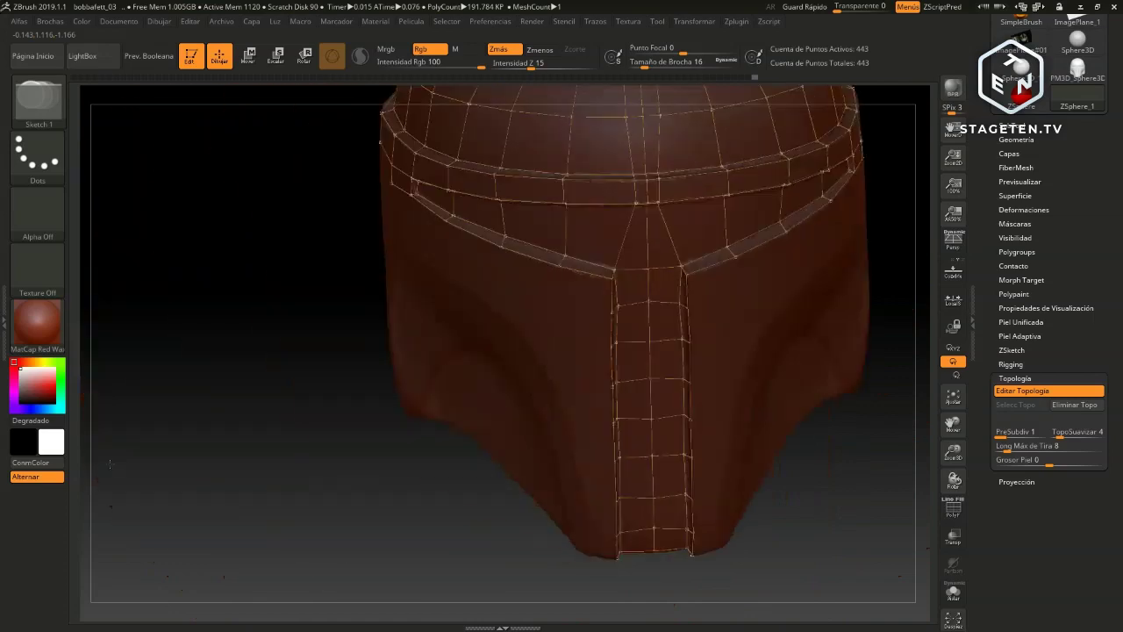
drag(211, 471, 234, 436)
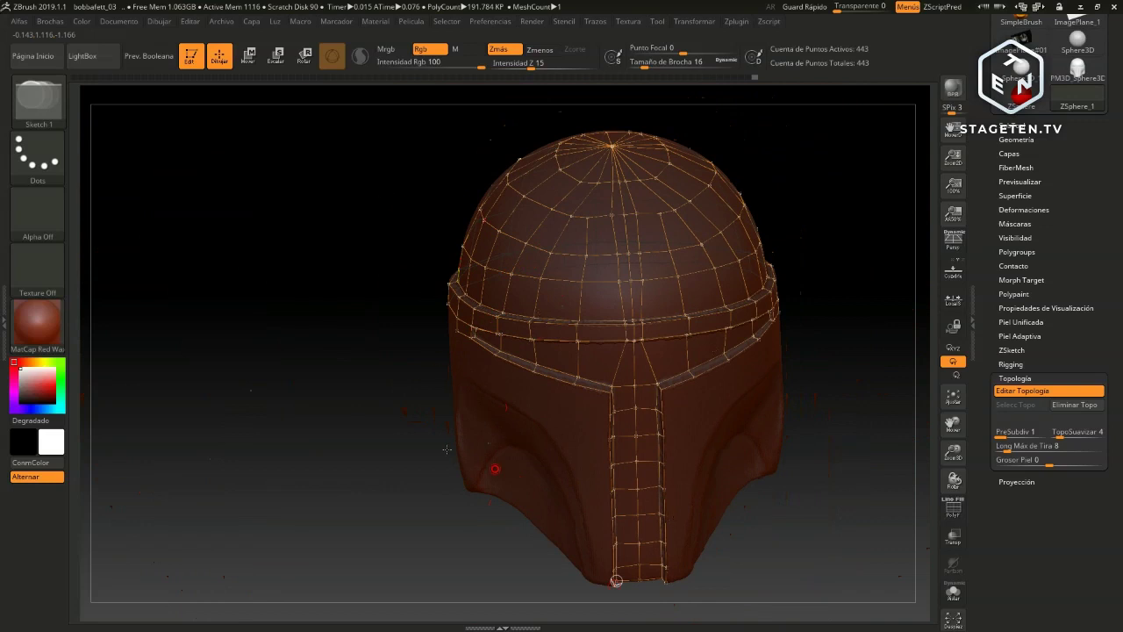
Open bobbafett_21_topologiaterminada via Archivo > Abrir without saving the current project
click(222, 22)
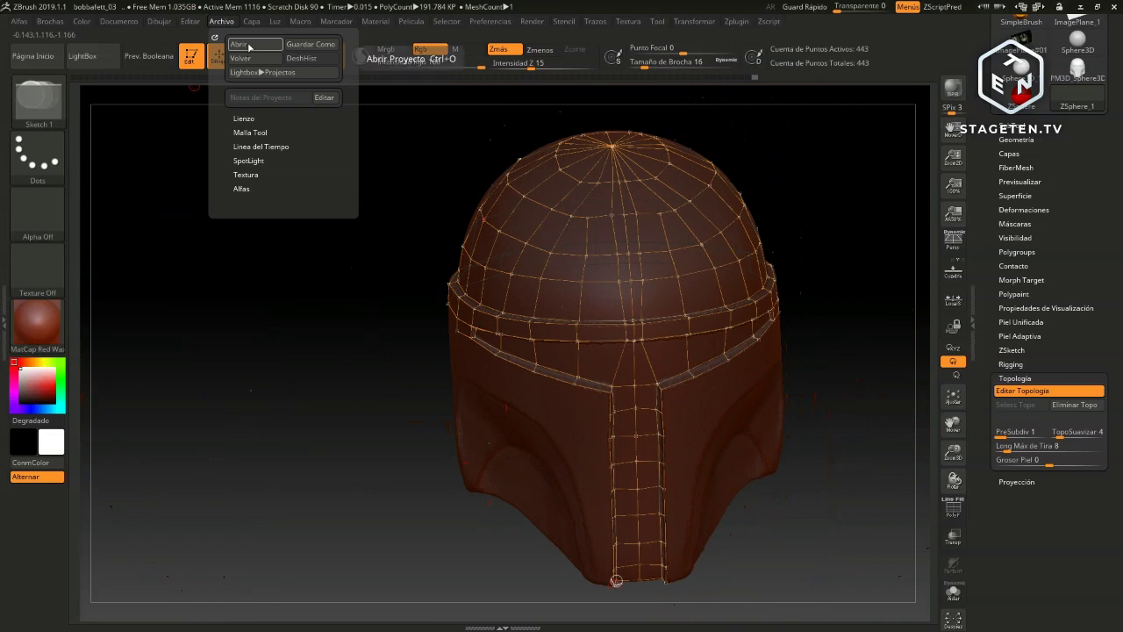
click(250, 48)
click(580, 348)
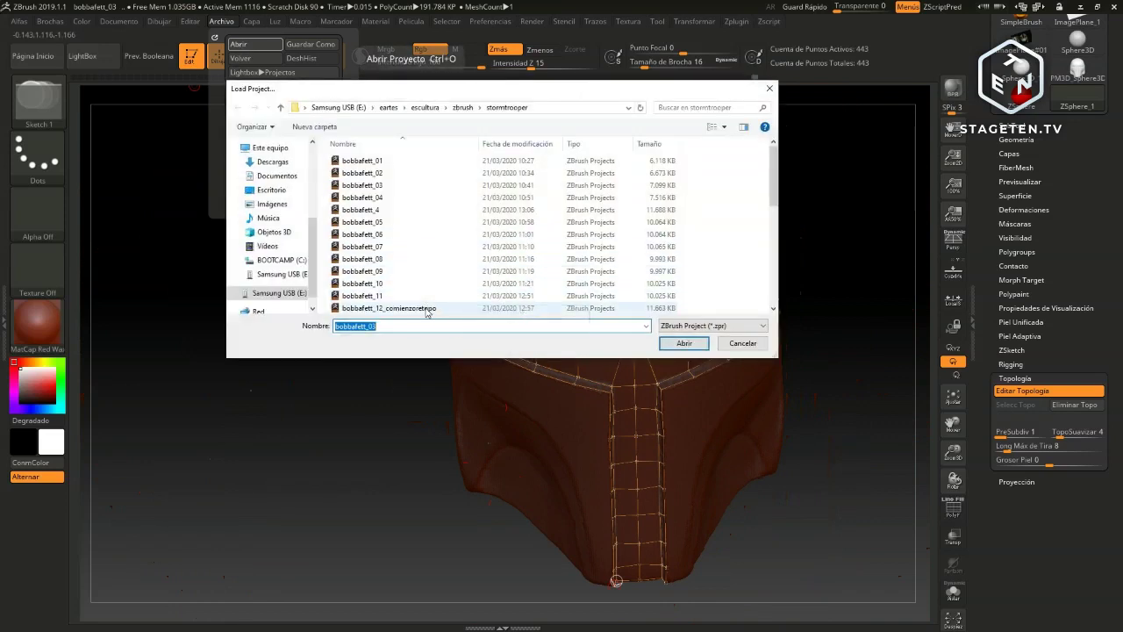
drag(775, 190, 776, 240)
click(413, 281)
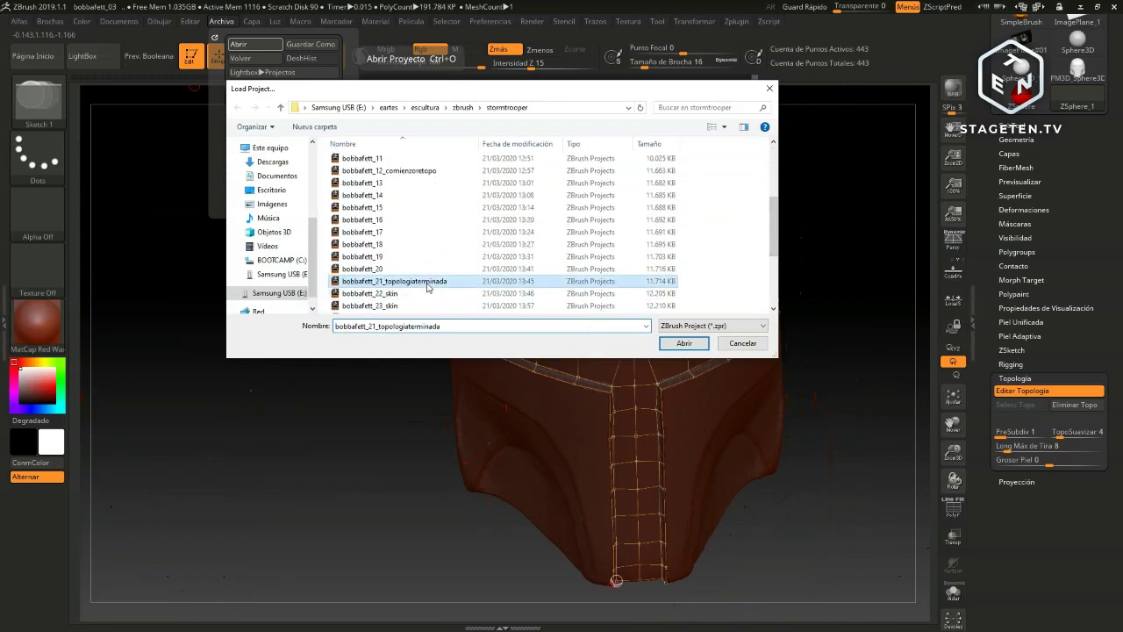
click(684, 344)
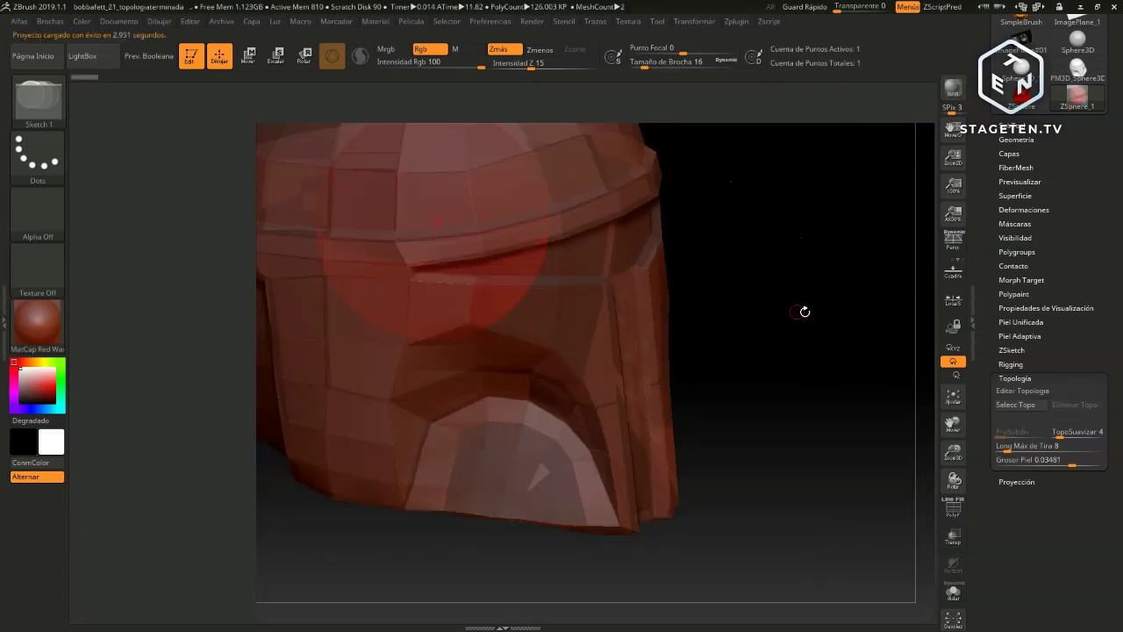
Turn on Editar Topología and orbit around the 644-point cage to inspect every side
click(1039, 391)
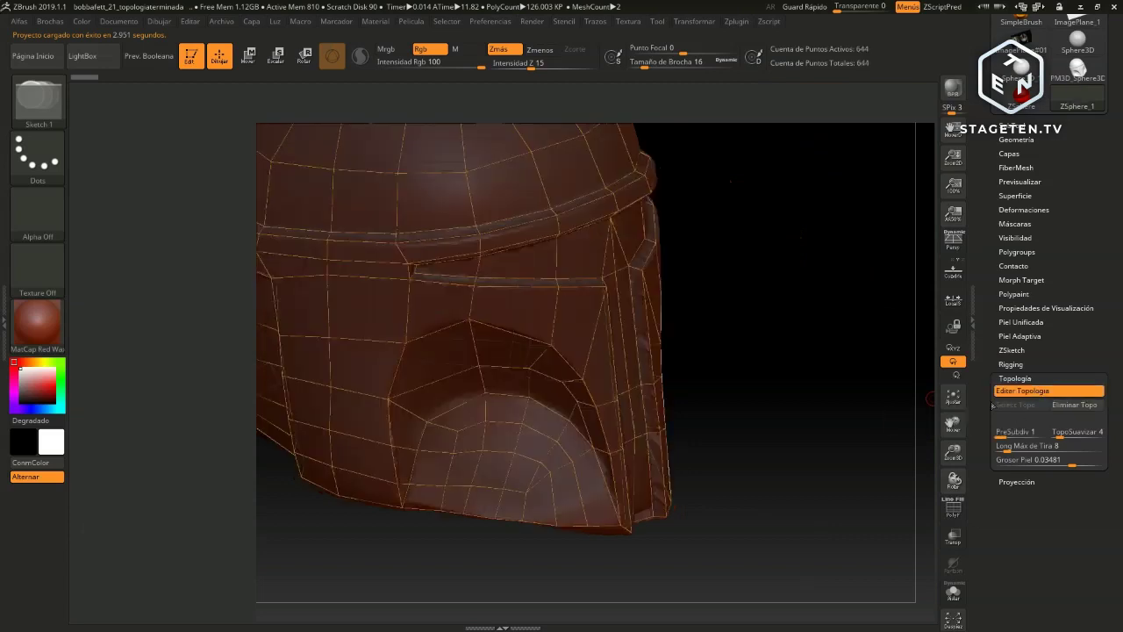
mouse_move(772, 325)
mouse_down()
mouse_move(800, 288)
mouse_move(722, 291)
mouse_move(733, 331)
mouse_up()
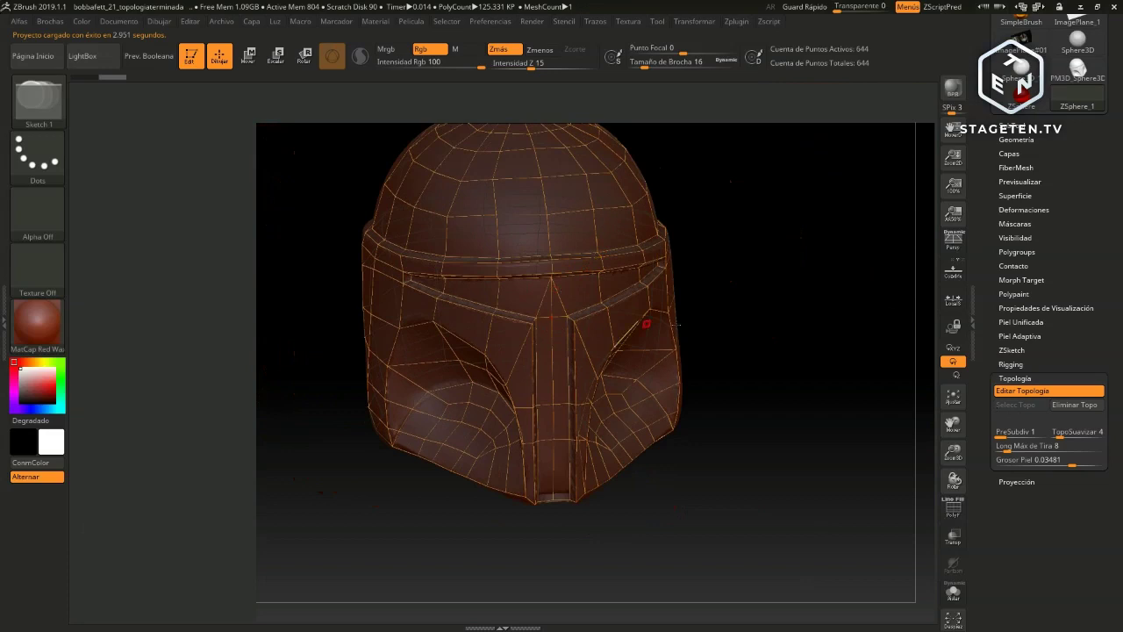
mouse_move(839, 333)
mouse_down()
mouse_move(855, 318)
mouse_move(830, 306)
mouse_move(858, 421)
mouse_move(812, 426)
mouse_up()
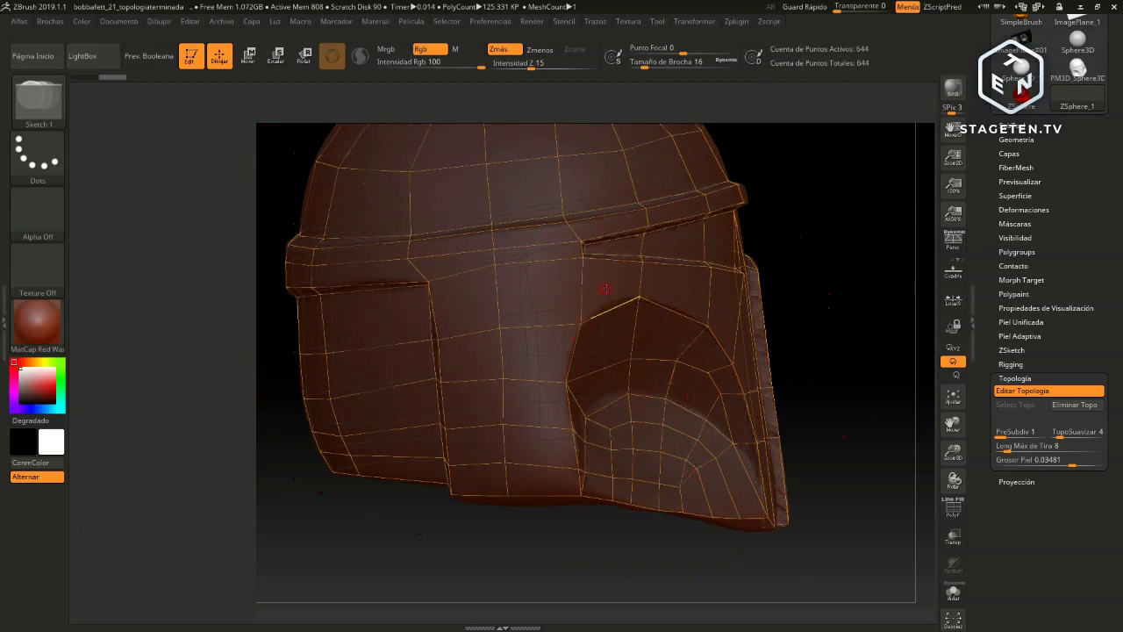
drag(837, 329, 830, 345)
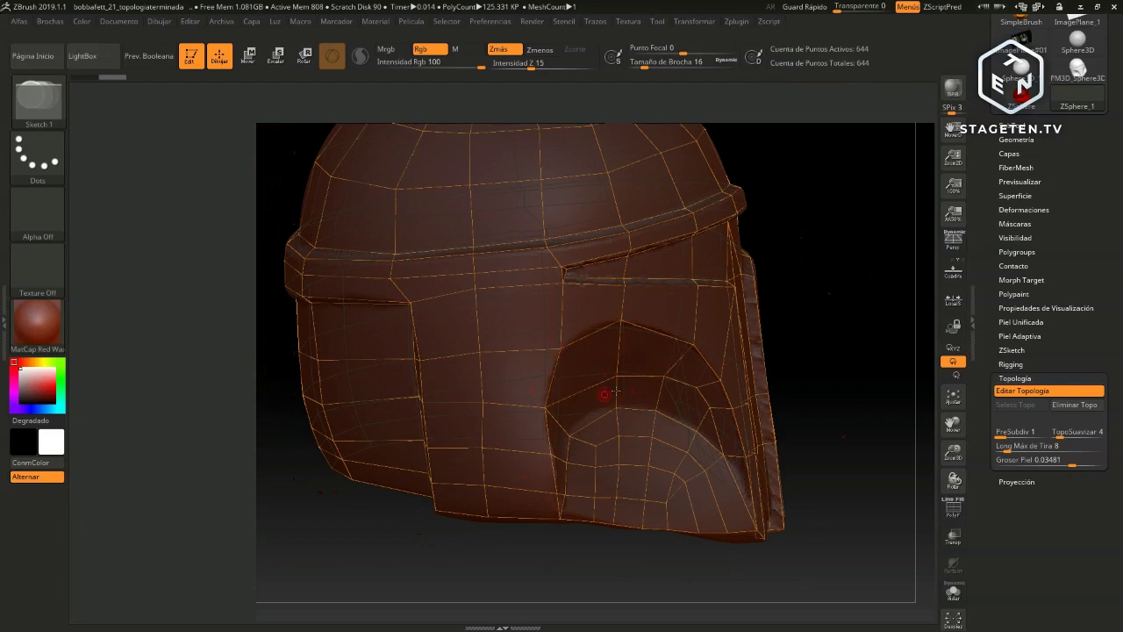
mouse_move(837, 315)
mouse_down()
mouse_move(843, 289)
mouse_move(825, 283)
mouse_move(782, 284)
mouse_move(764, 268)
mouse_move(745, 290)
mouse_move(808, 327)
mouse_move(878, 288)
mouse_move(864, 281)
mouse_move(880, 260)
mouse_move(790, 264)
mouse_move(758, 243)
mouse_move(764, 190)
mouse_move(768, 321)
mouse_move(807, 276)
mouse_move(800, 161)
mouse_move(797, 180)
mouse_up()
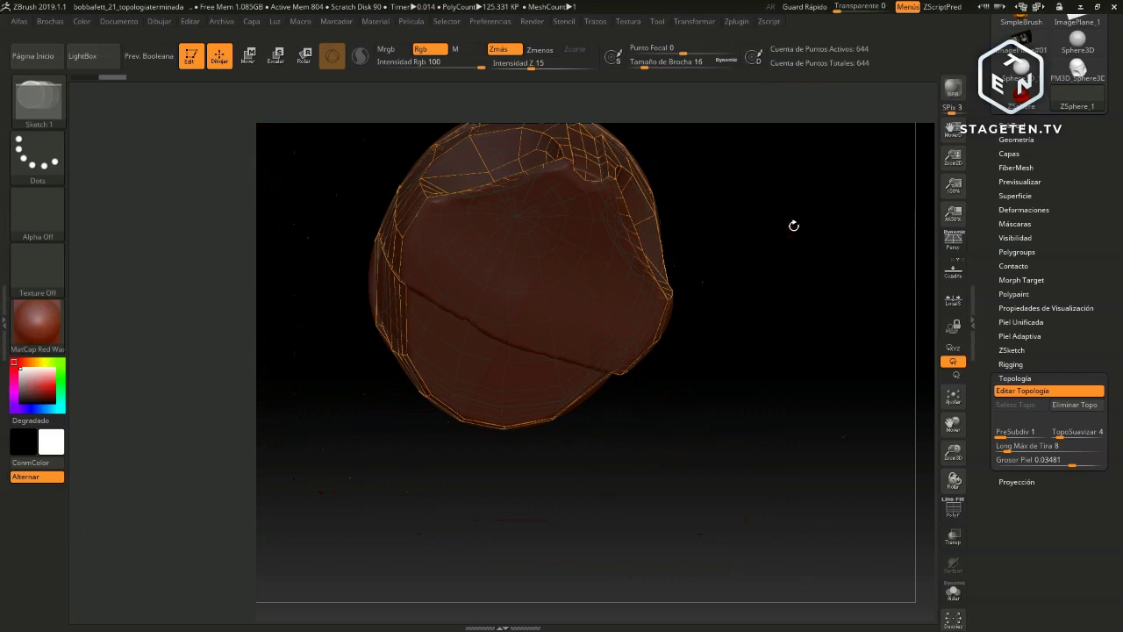
mouse_move(800, 223)
mouse_down()
mouse_move(804, 278)
mouse_move(828, 243)
mouse_move(782, 307)
mouse_up()
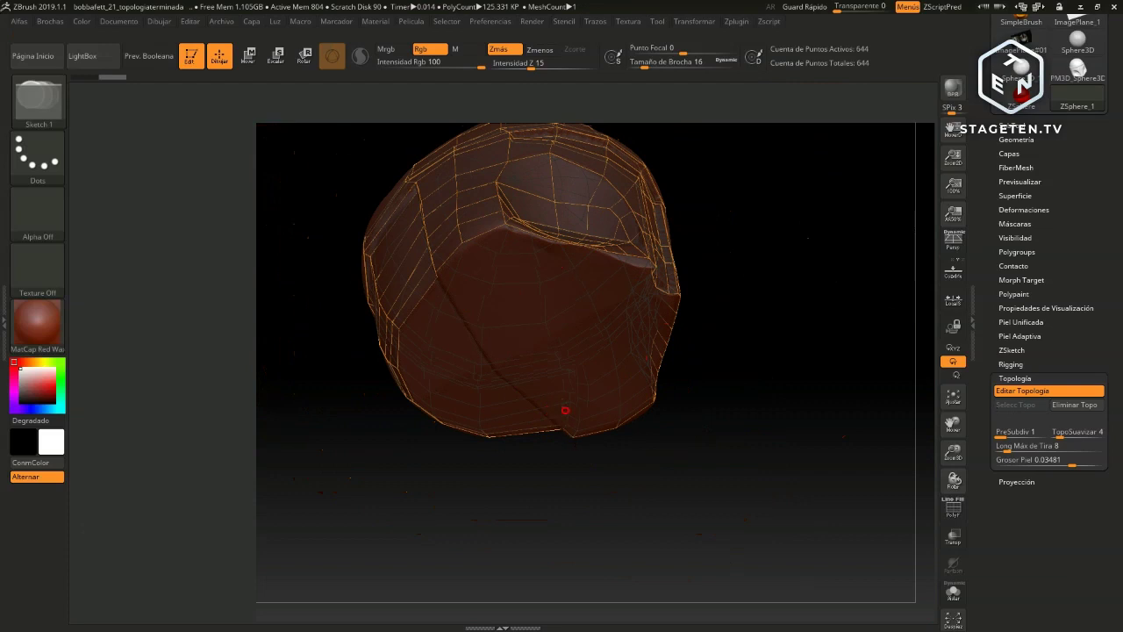
mouse_move(796, 297)
mouse_down()
mouse_move(784, 351)
mouse_move(494, 235)
mouse_up()
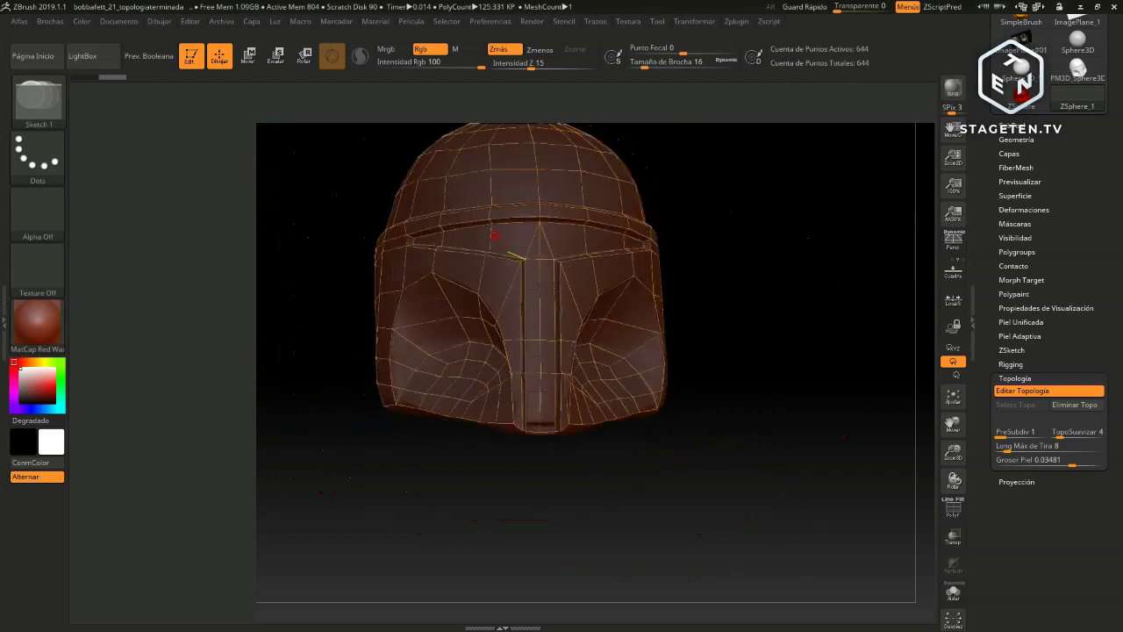
mouse_move(797, 296)
mouse_down()
mouse_move(845, 258)
mouse_move(734, 334)
mouse_up()
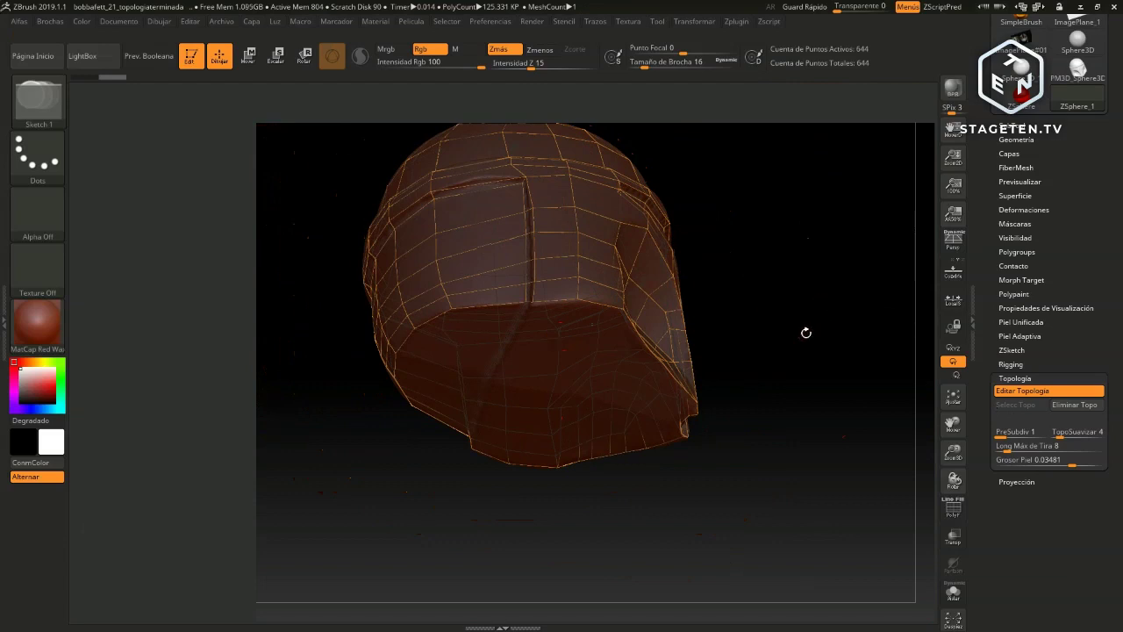
mouse_move(813, 332)
mouse_down()
mouse_move(787, 384)
mouse_move(815, 365)
mouse_up()
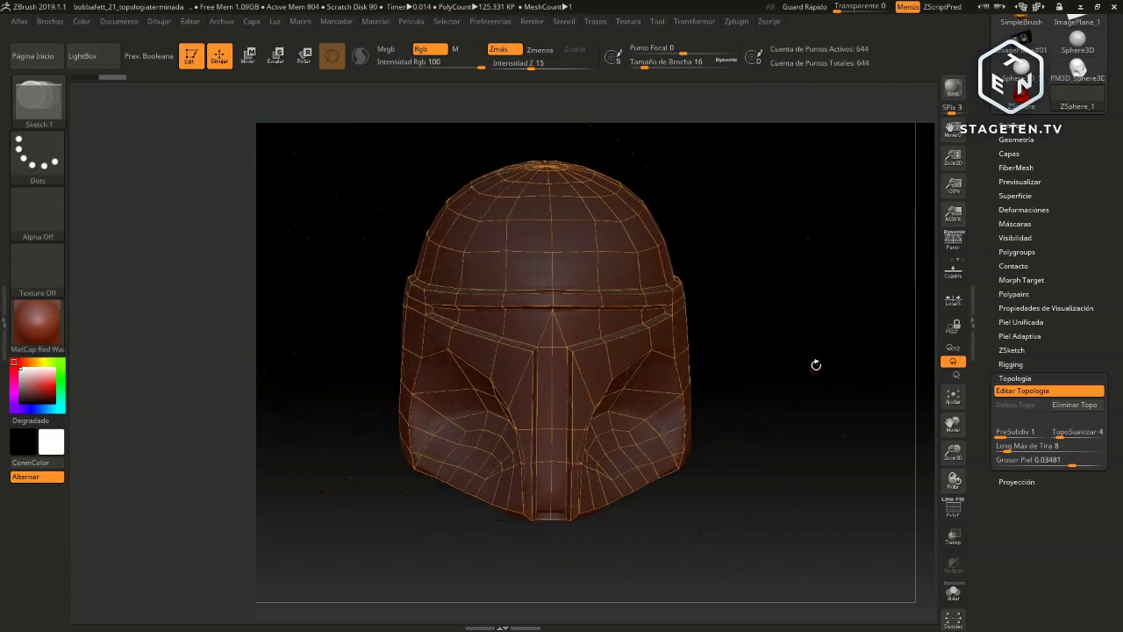
mouse_move(952, 129)
mouse_down()
mouse_move(806, 362)
mouse_move(722, 380)
mouse_move(782, 376)
mouse_up()
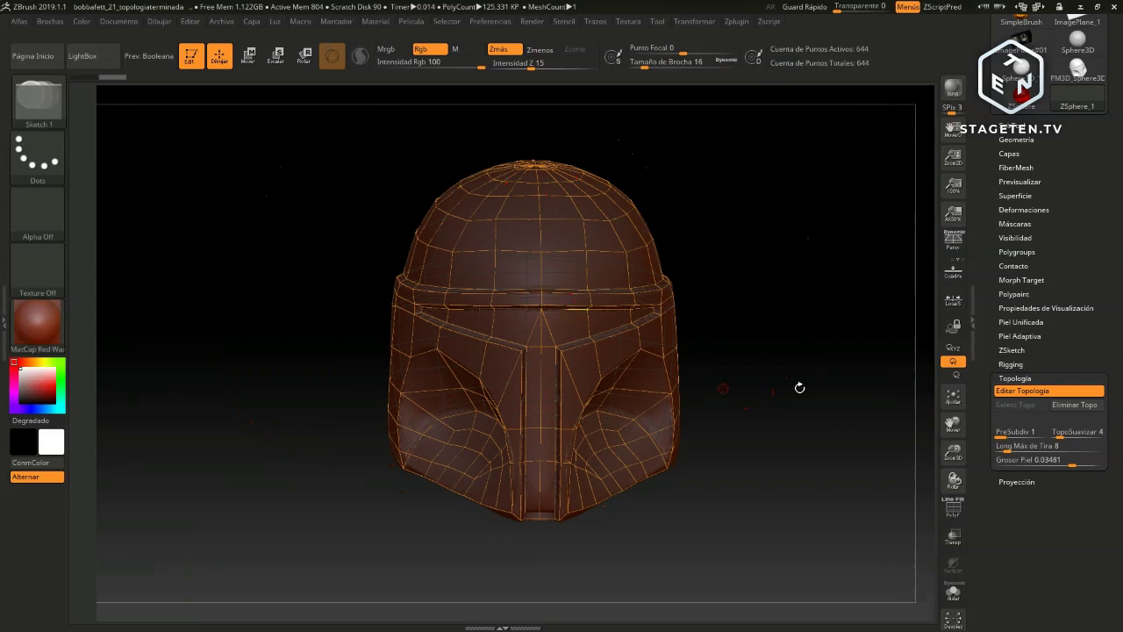
Expand Tool > Piel Adaptiva to show the skin options with density 1
click(1024, 463)
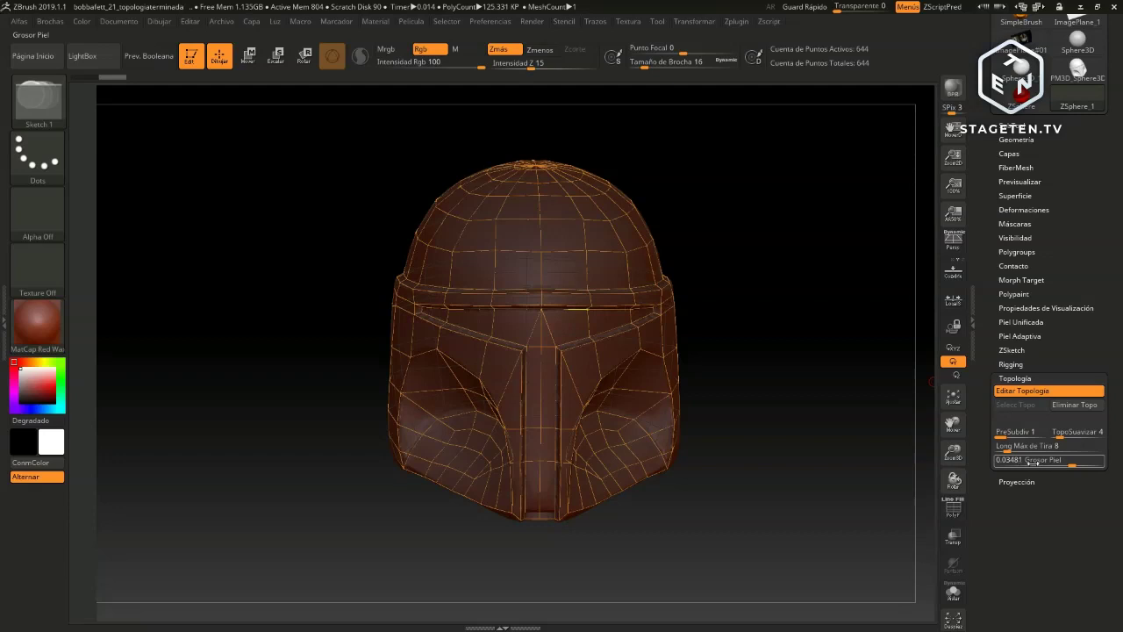
drag(828, 427, 683, 358)
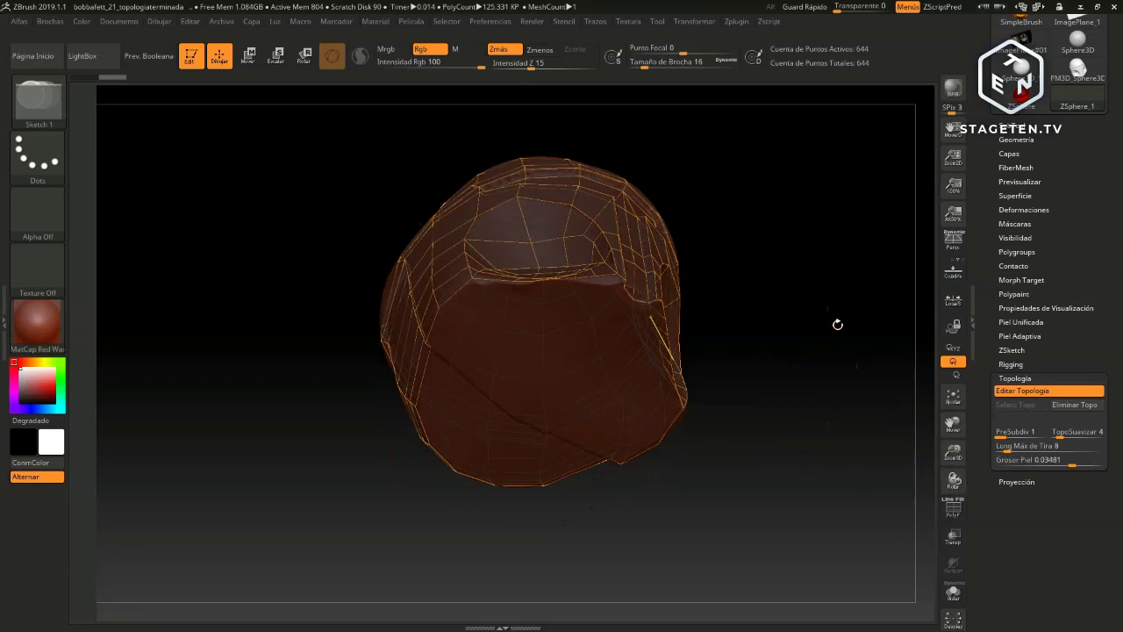
drag(835, 318, 834, 384)
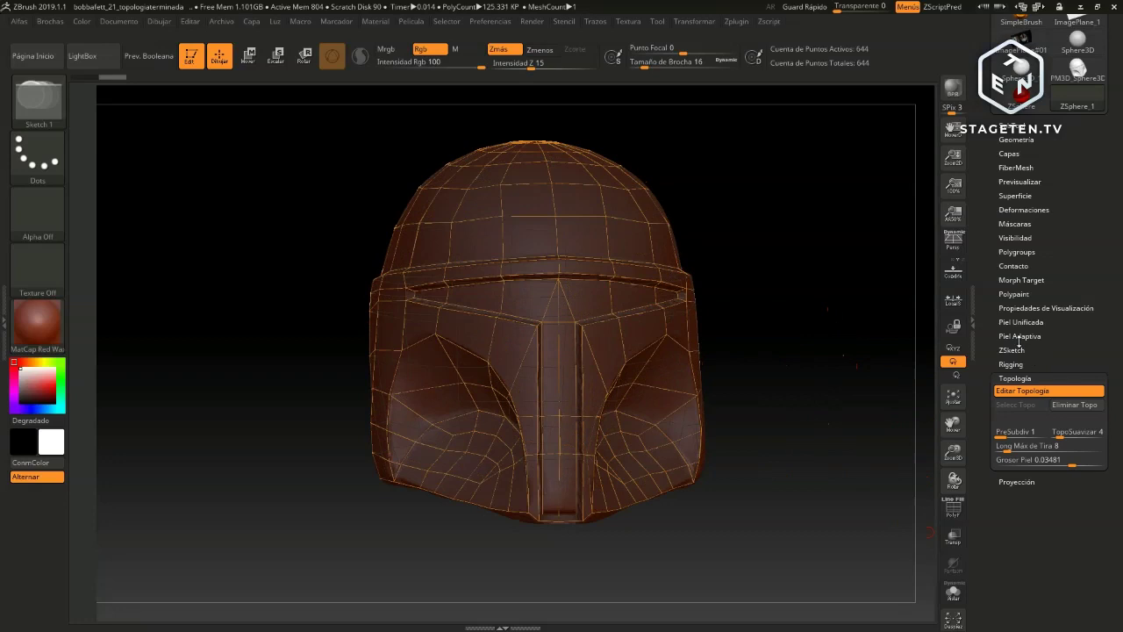
click(1021, 336)
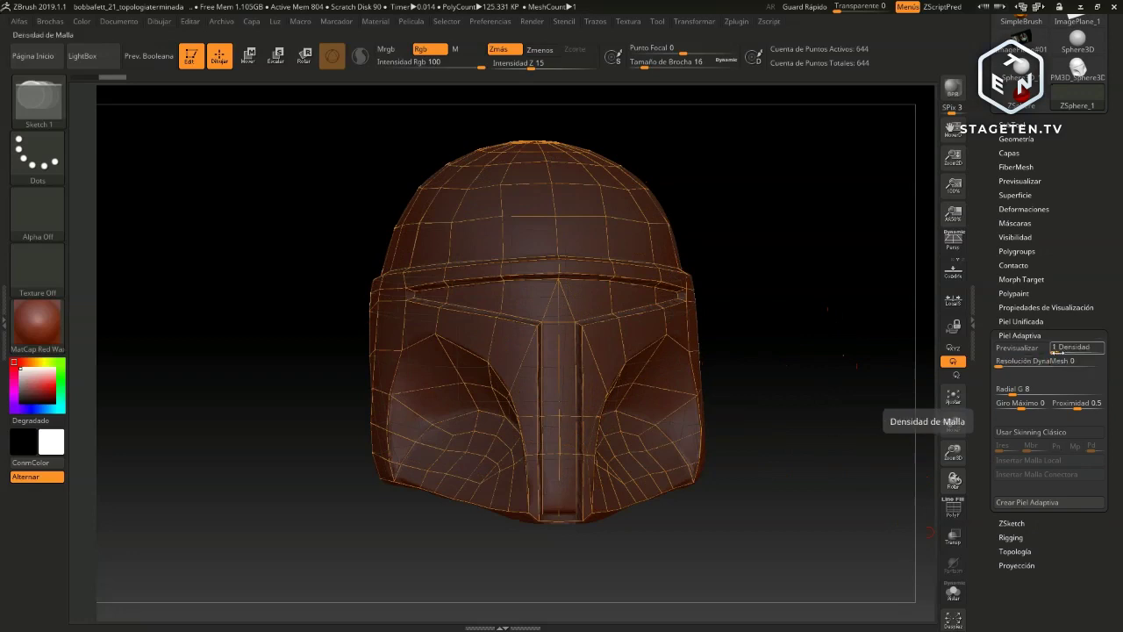
Preview a density 3, DynaMesh 208 skin, reset to 1 and 0, then create Skin_ZSphere_1
drag(1056, 348, 1062, 349)
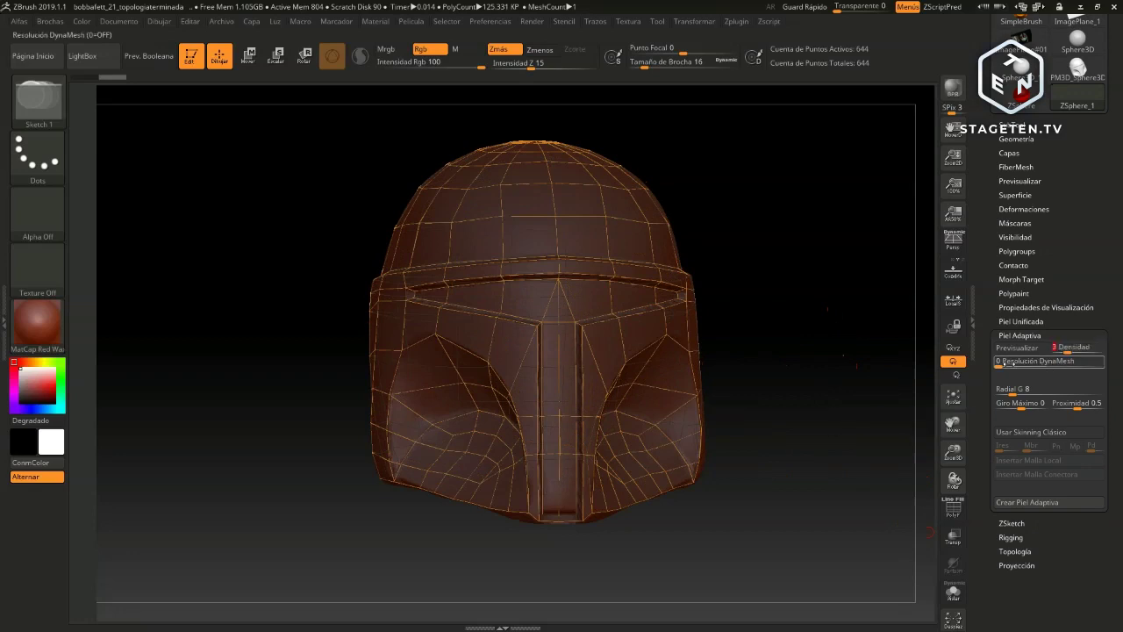
click(1009, 364)
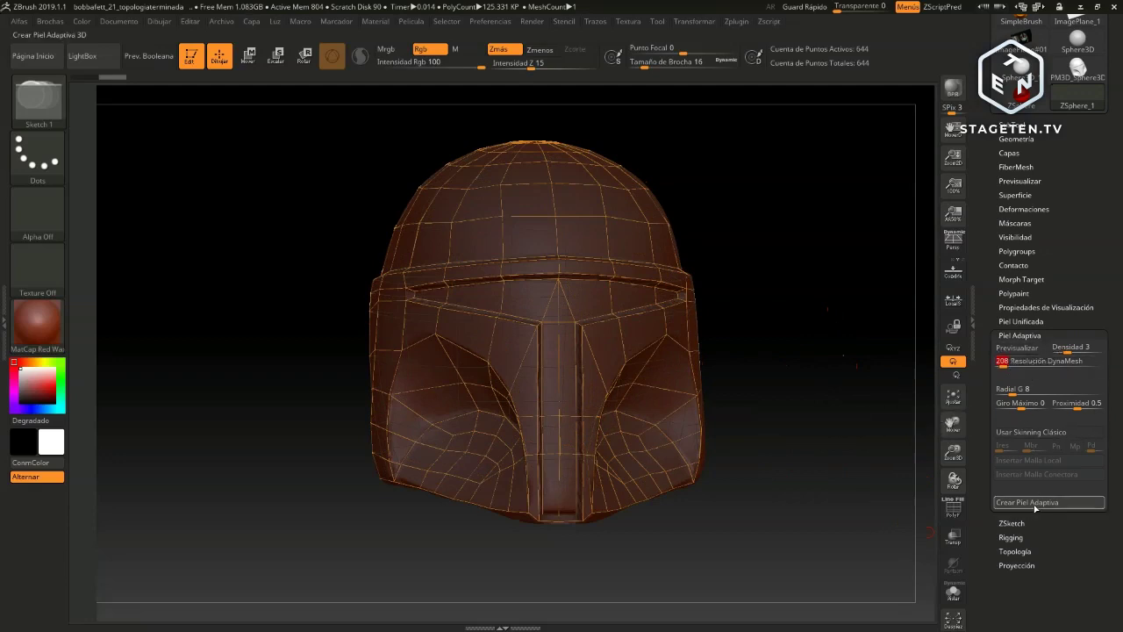
click(1027, 349)
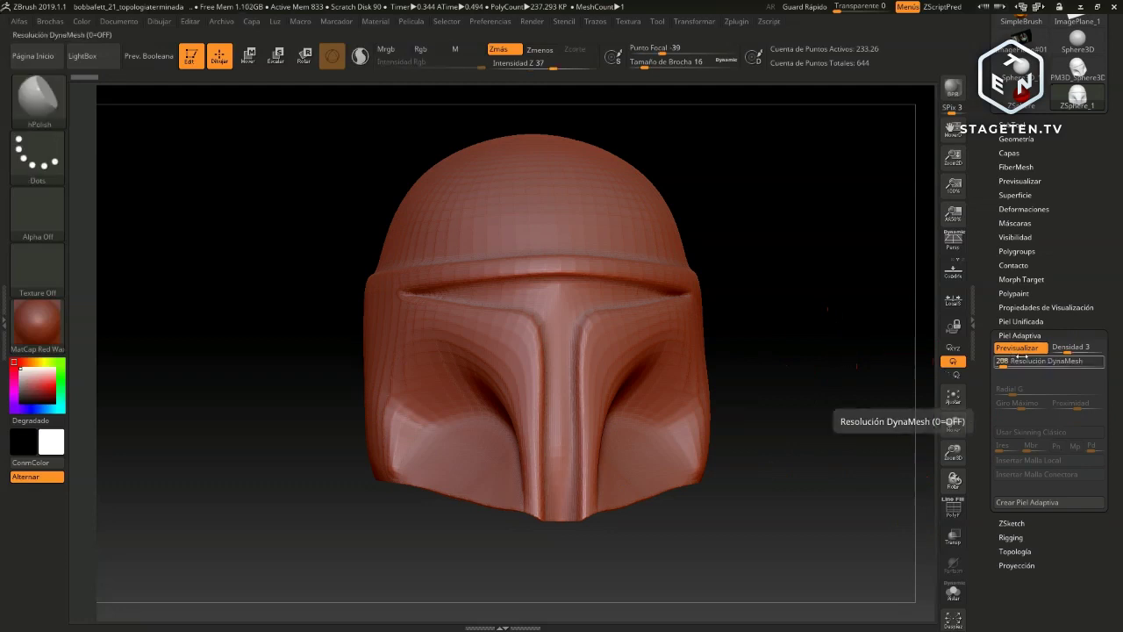
click(1024, 349)
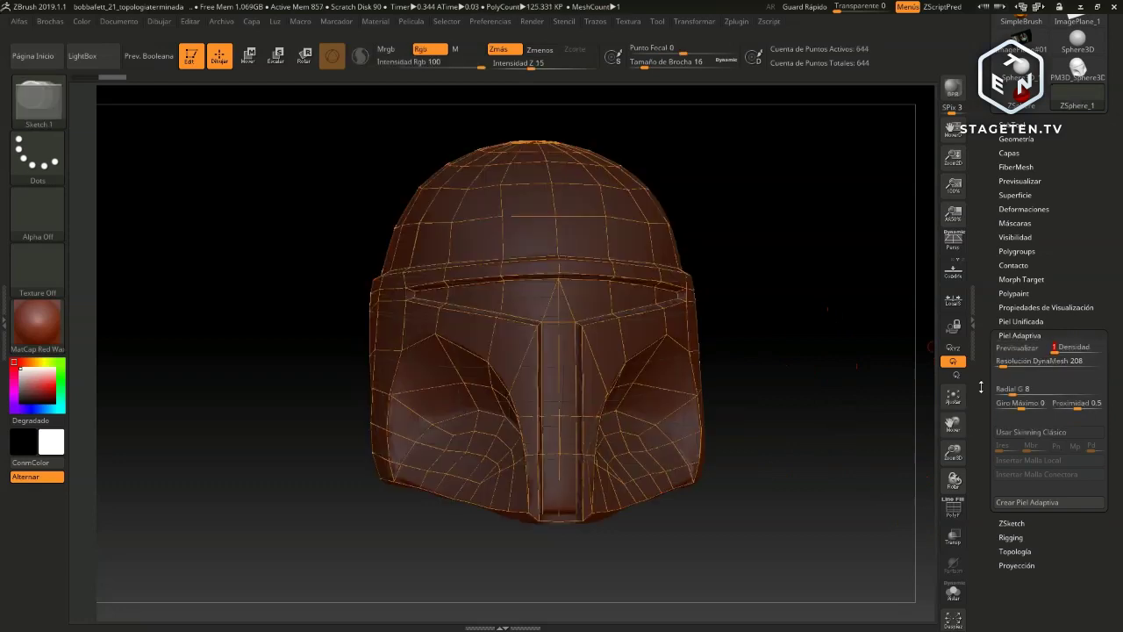
drag(1002, 363, 955, 389)
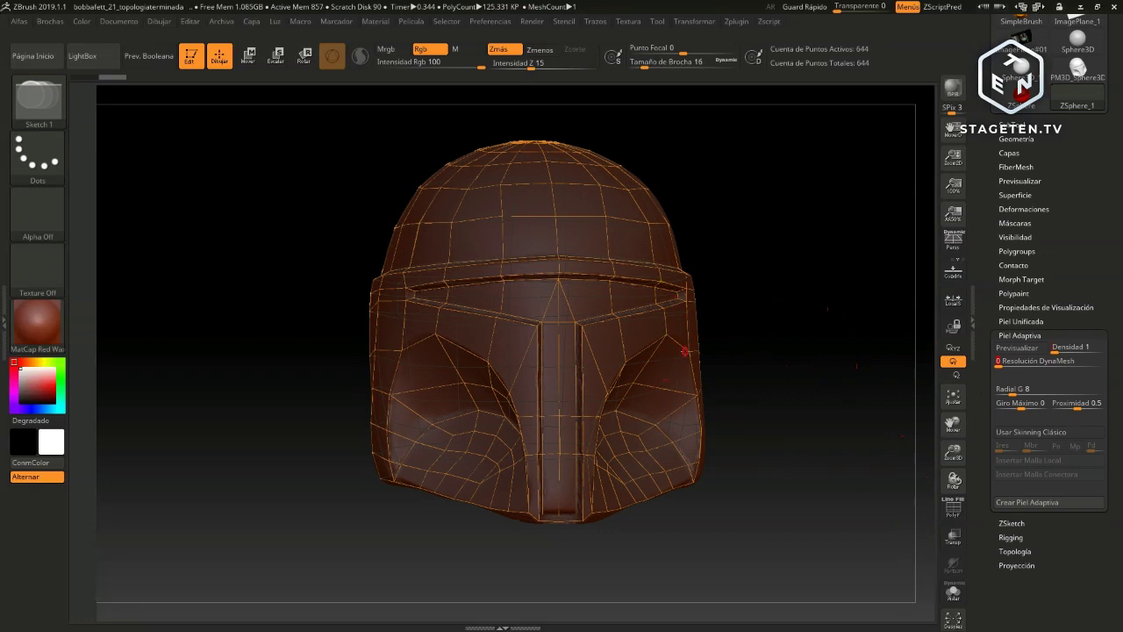
click(1048, 503)
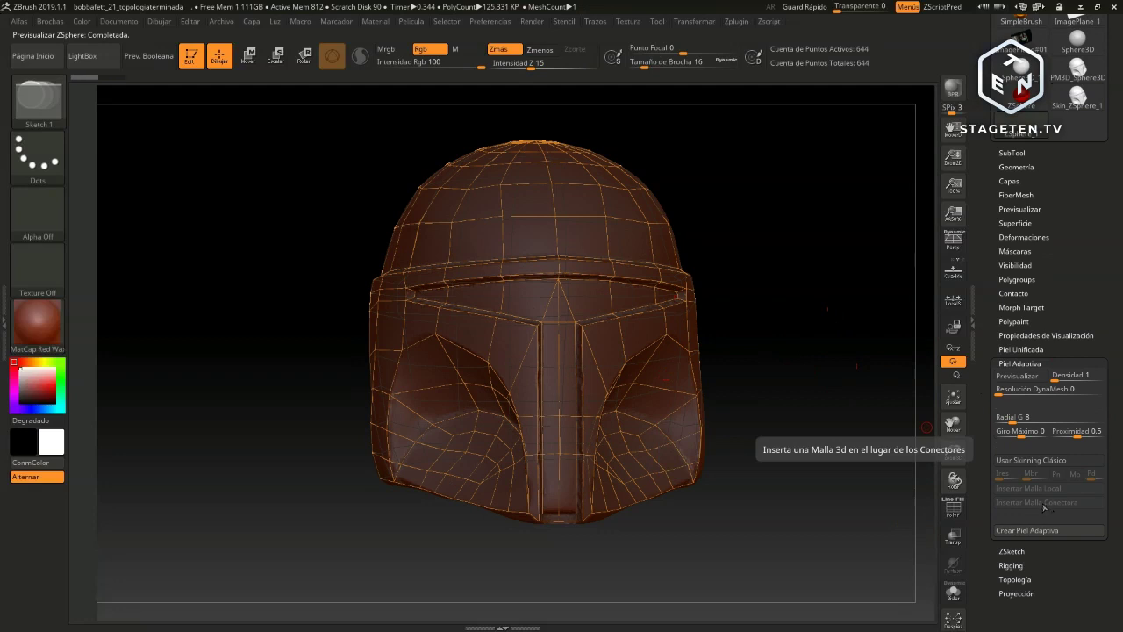
Preview the low-poly skin, then select Skin_ZSphere_1 as the active 672-polygon tool
click(1058, 419)
click(1017, 375)
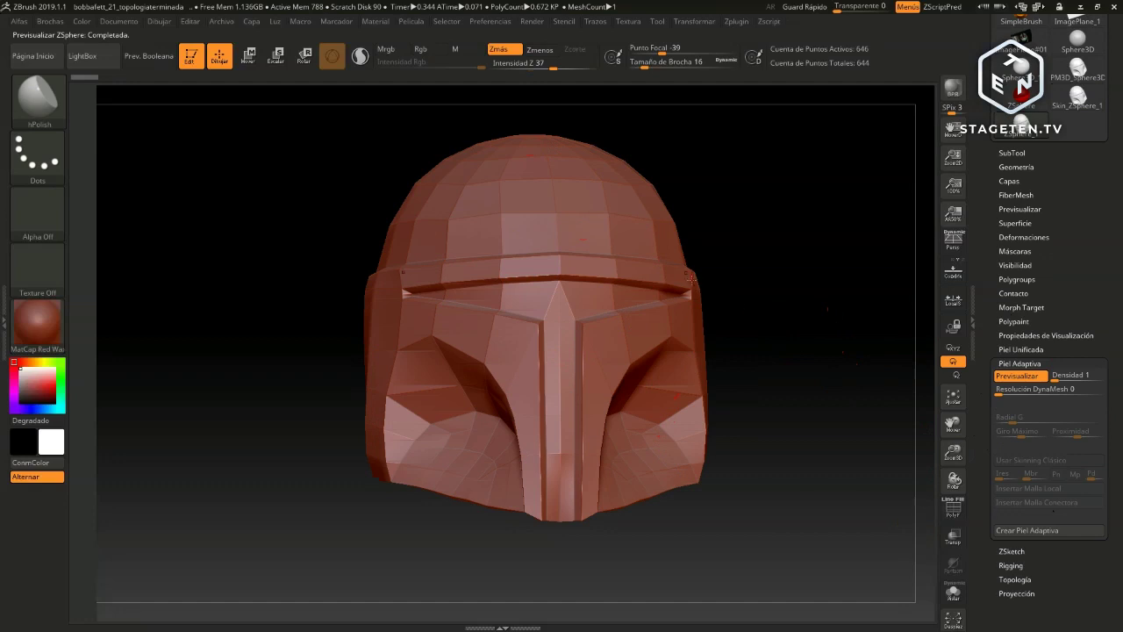
mouse_move(828, 343)
mouse_down()
mouse_move(850, 372)
mouse_move(774, 351)
mouse_move(859, 355)
mouse_move(813, 370)
mouse_up()
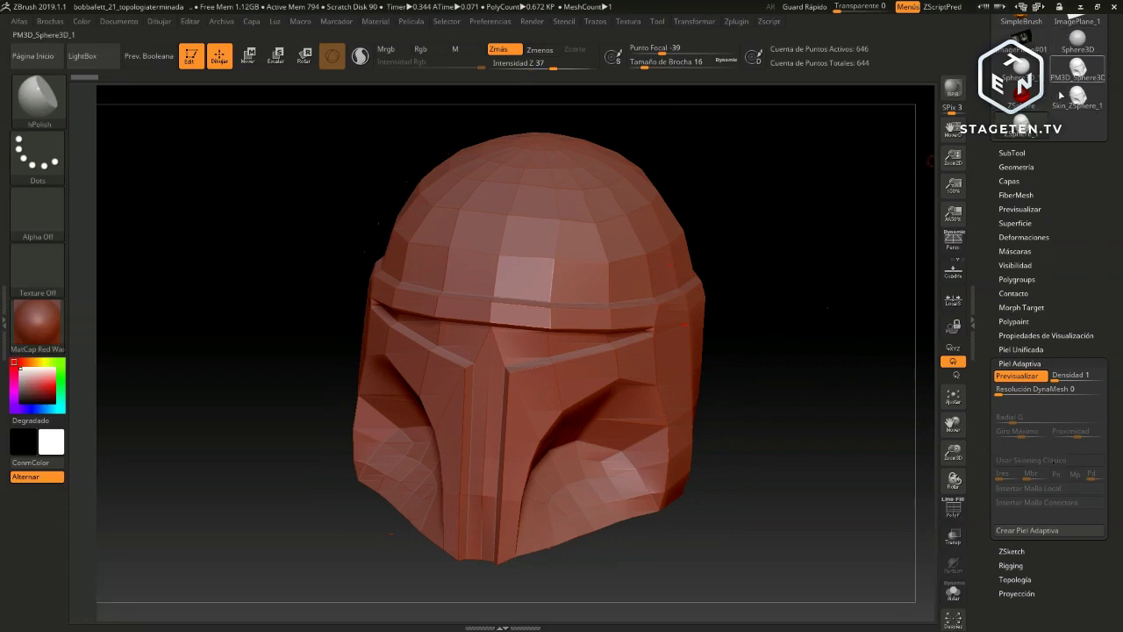
mouse_move(1077, 97)
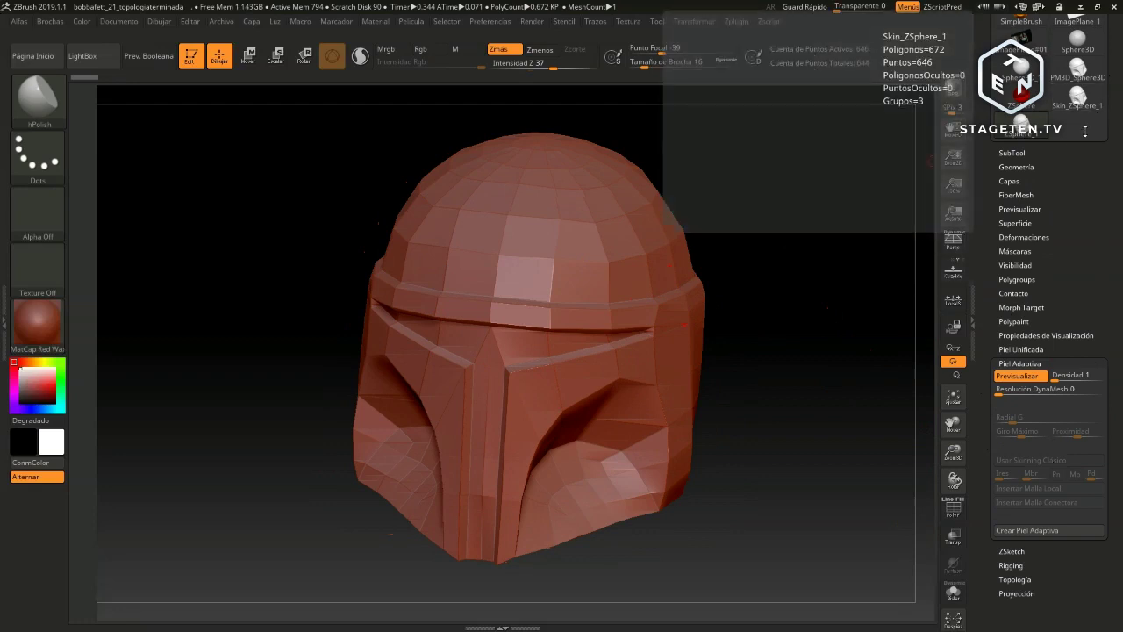
click(1077, 99)
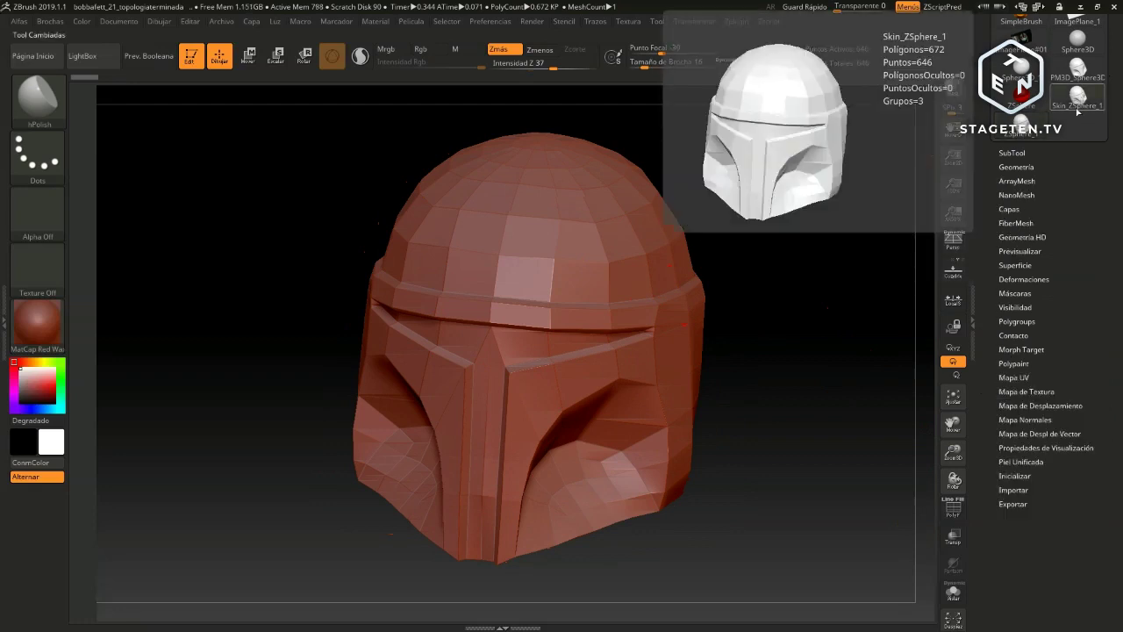
click(1081, 94)
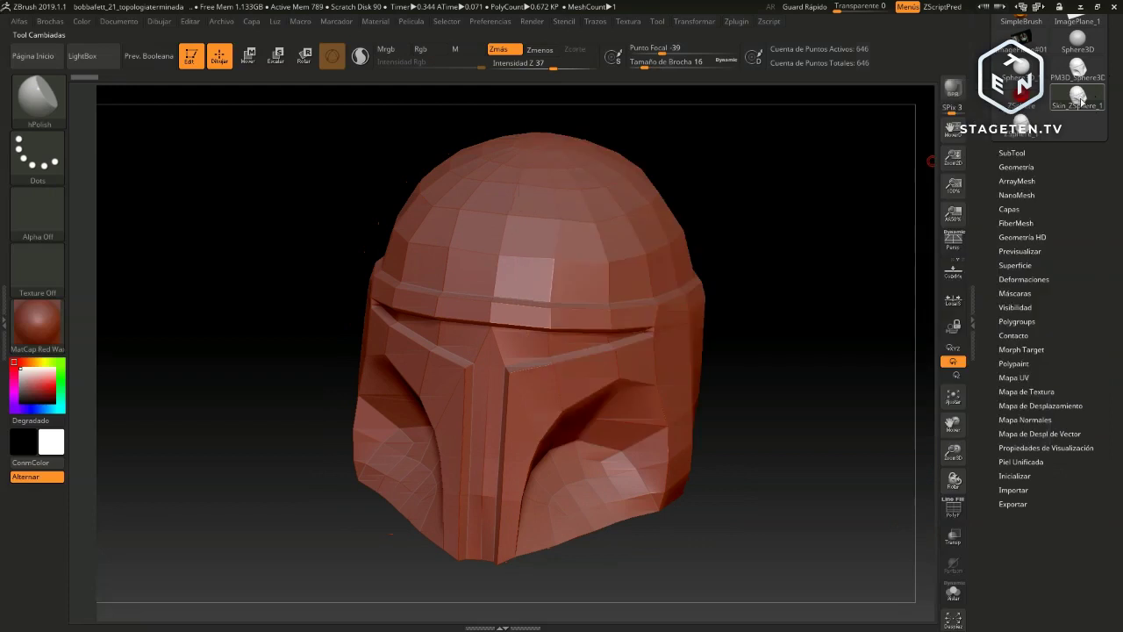
Switch to 2.5D, clear the canvas with Ctrl+N, and redraw the low-poly helmet
drag(1075, 144, 1075, 221)
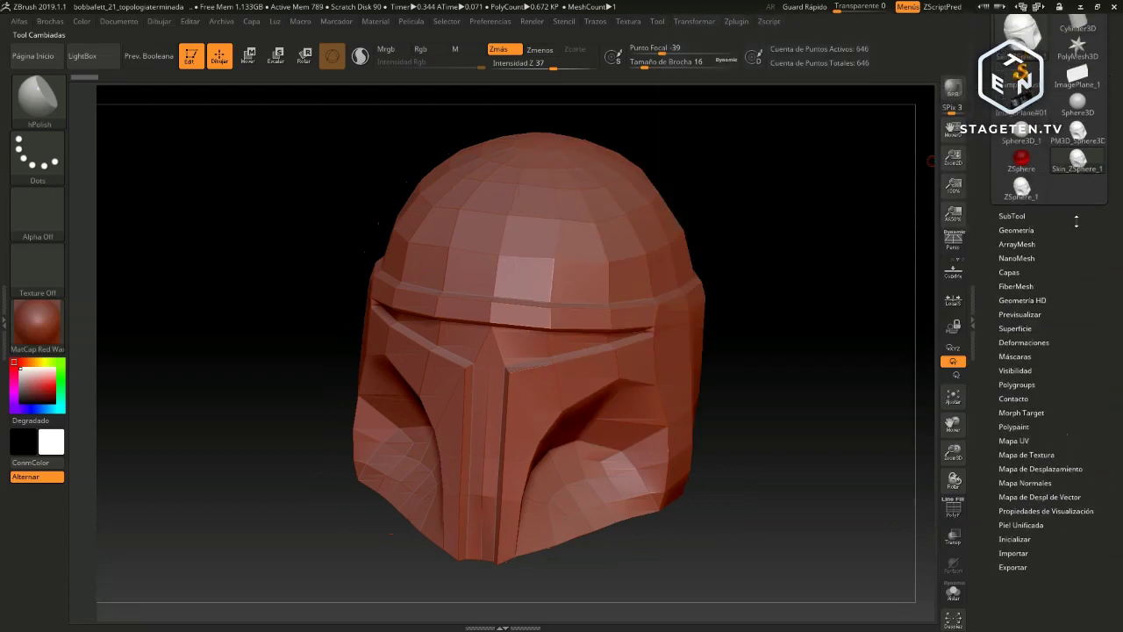
click(199, 67)
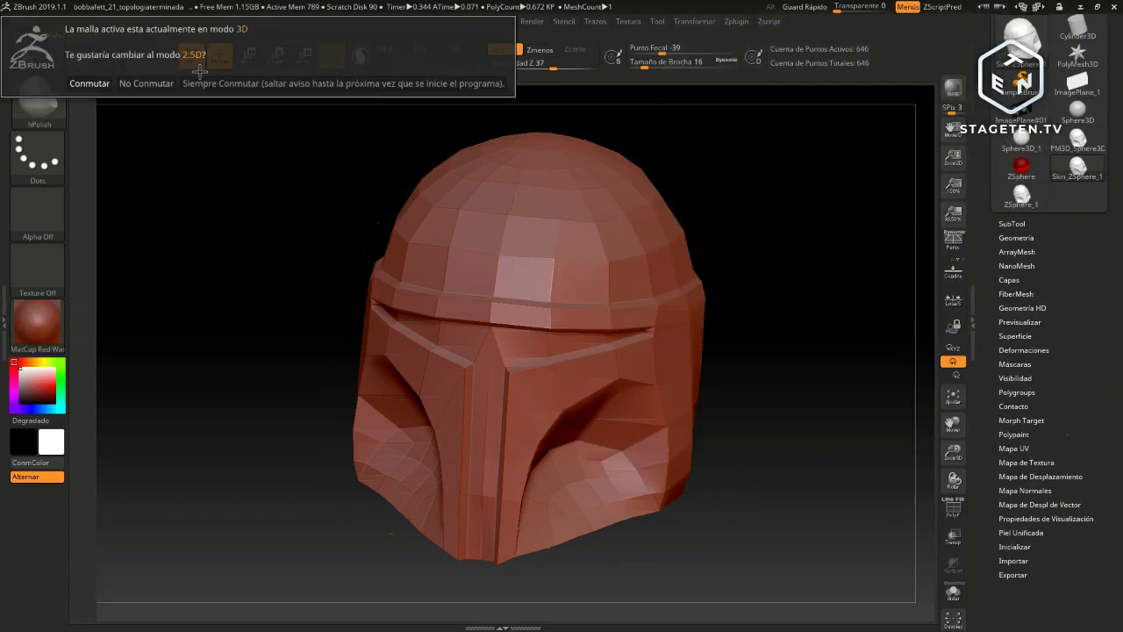
click(92, 85)
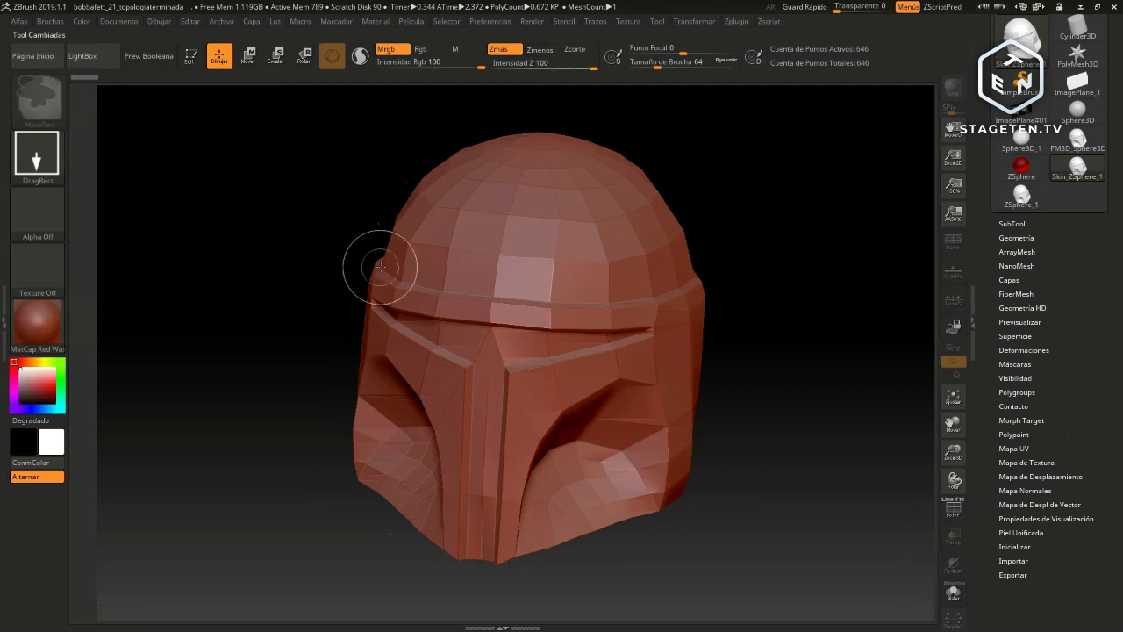
key(ctrl+n)
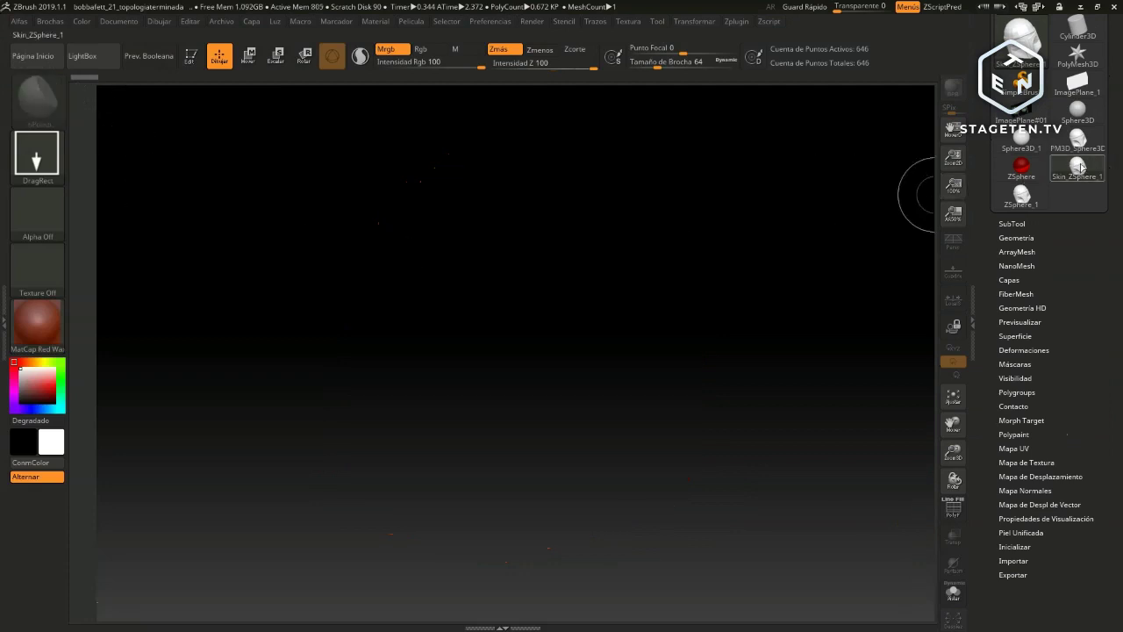
click(1020, 39)
drag(510, 228, 510, 472)
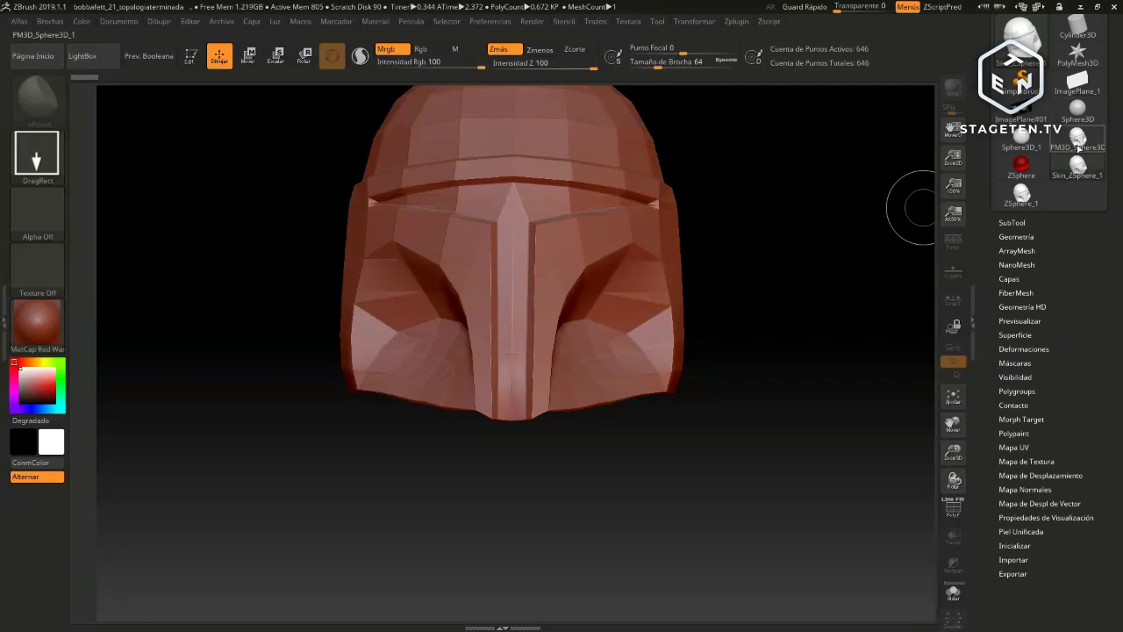
mouse_move(1077, 141)
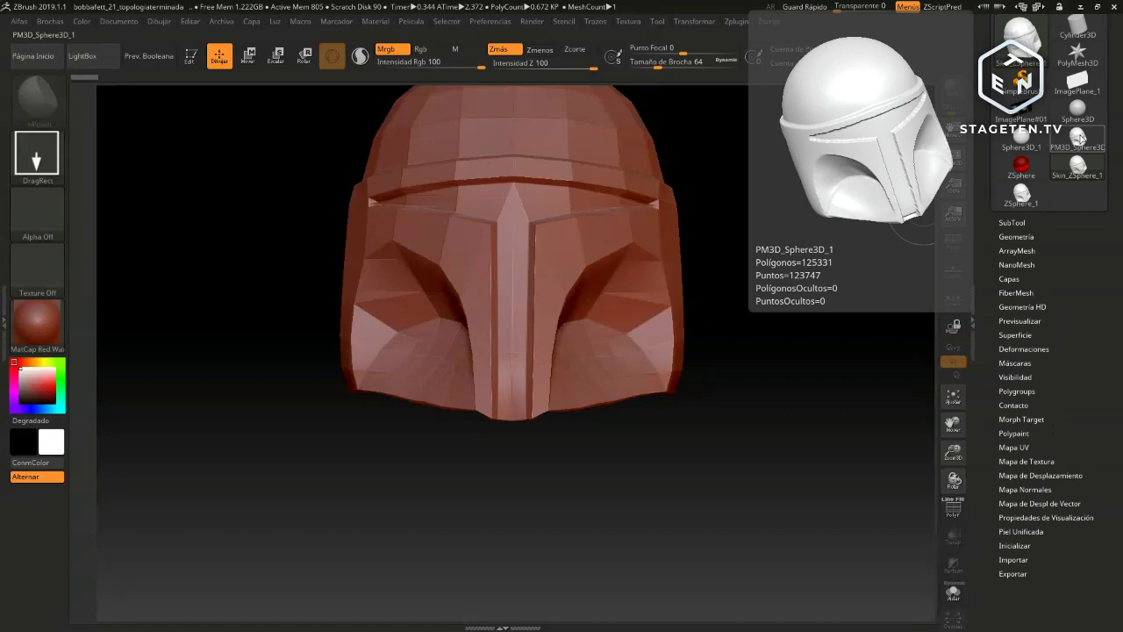
Draw PM3D_Sphere3D_1 for comparison, then clear and redraw the 646-point Skin_ZSphere_1 helmet
click(1078, 140)
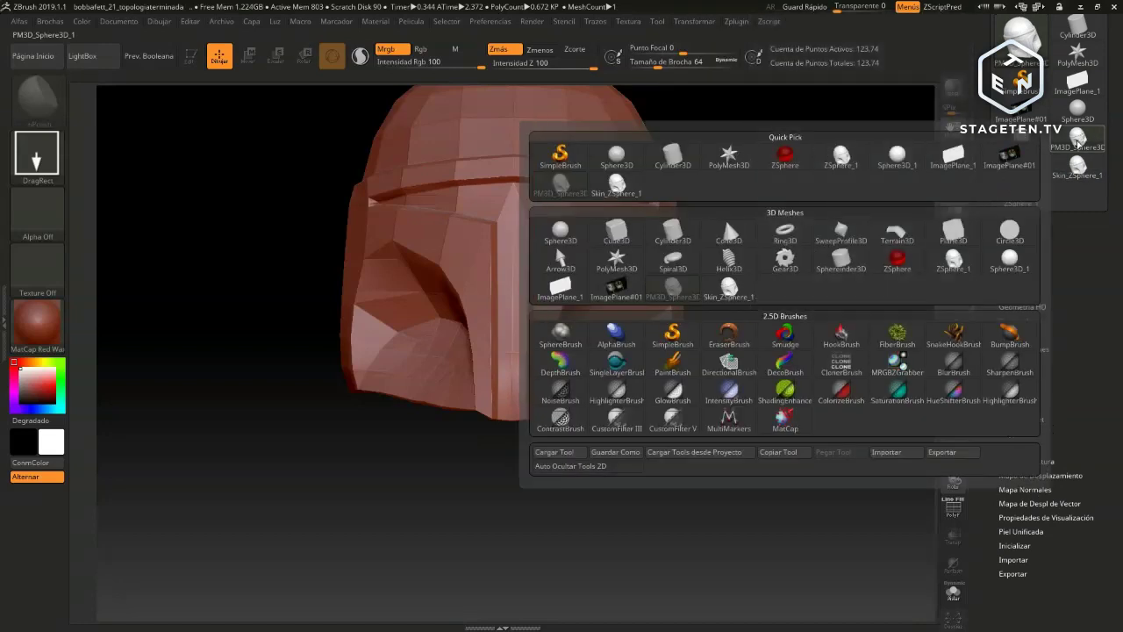
click(673, 288)
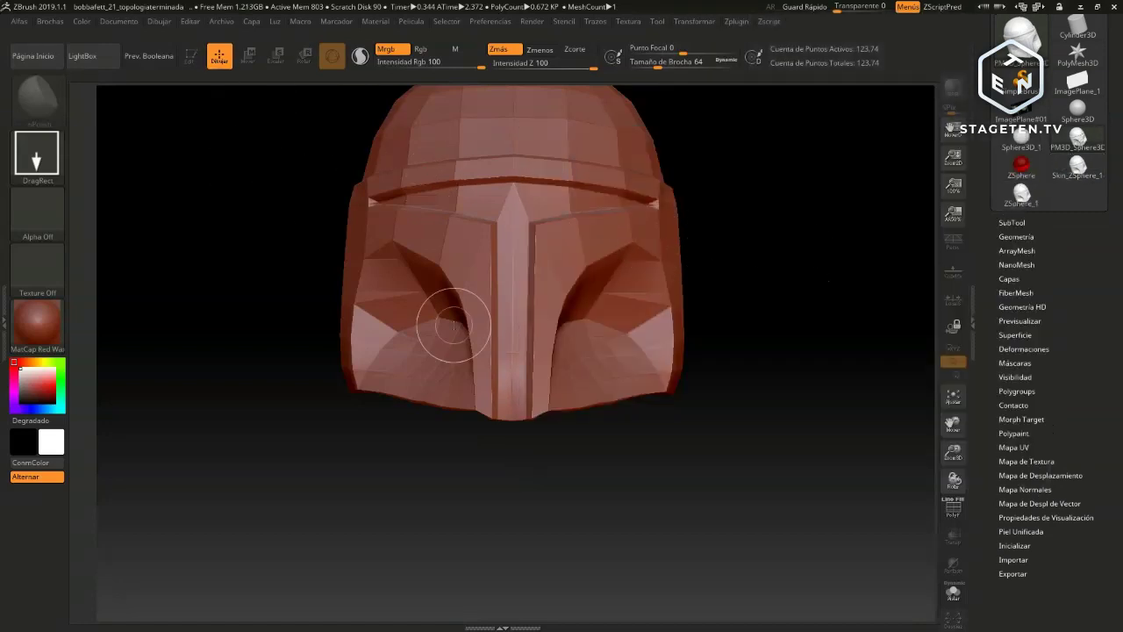
key(ctrl+n)
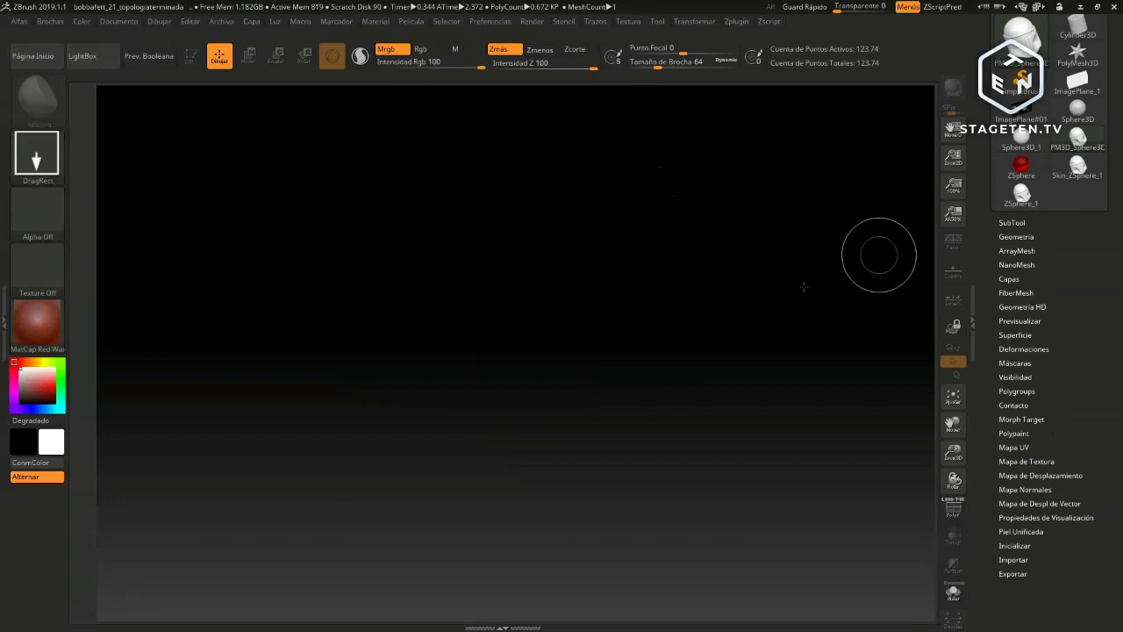
drag(557, 338, 546, 563)
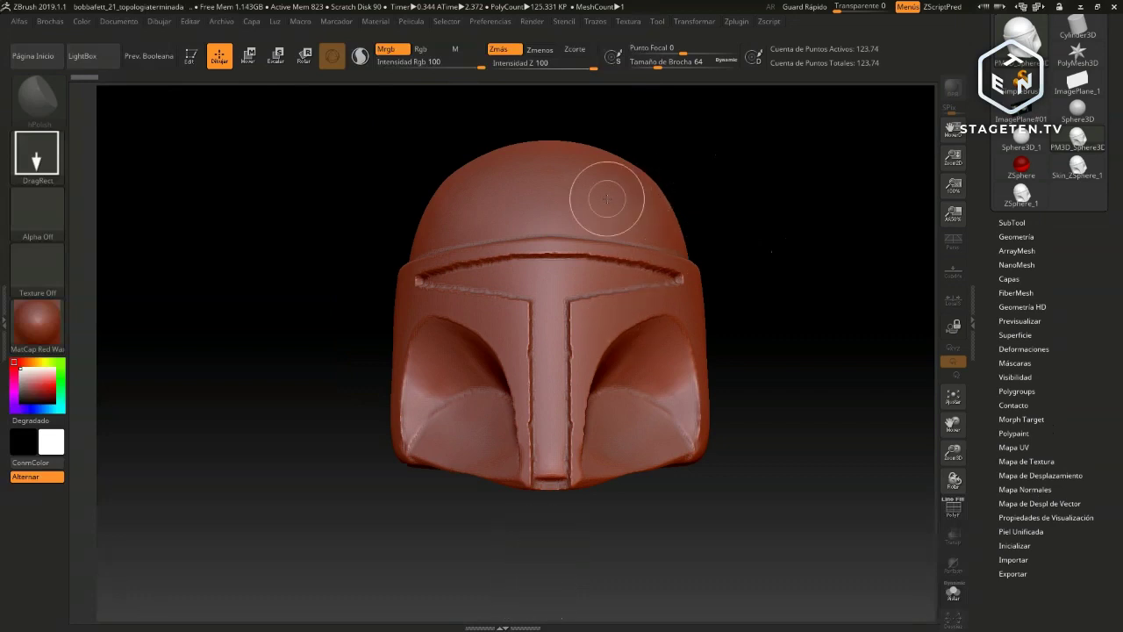
key(ctrl+n)
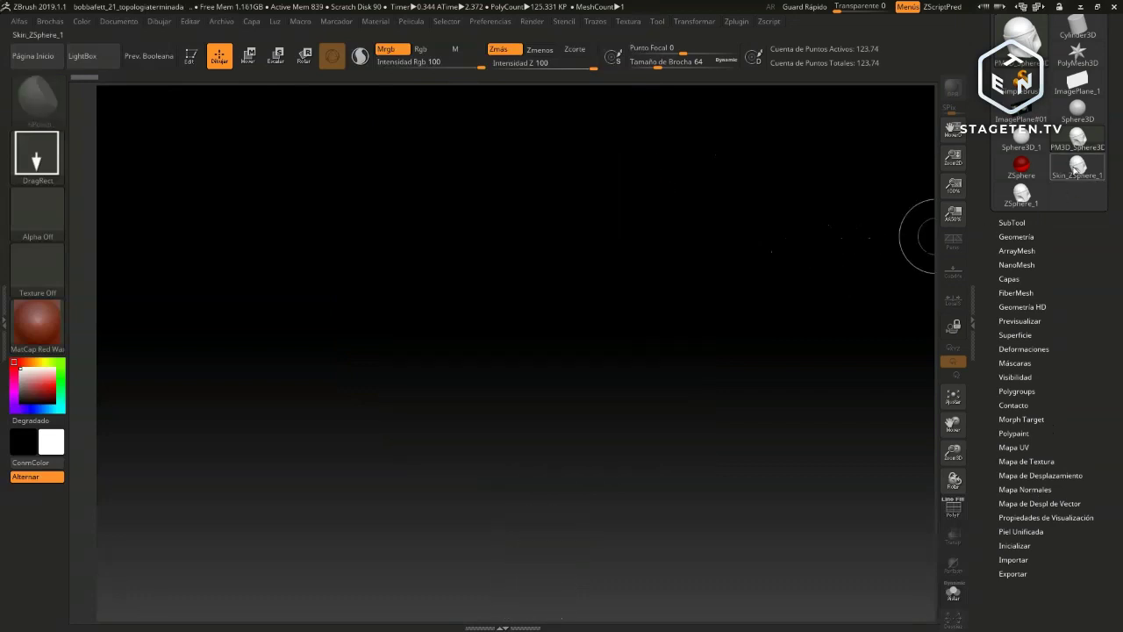
click(1077, 166)
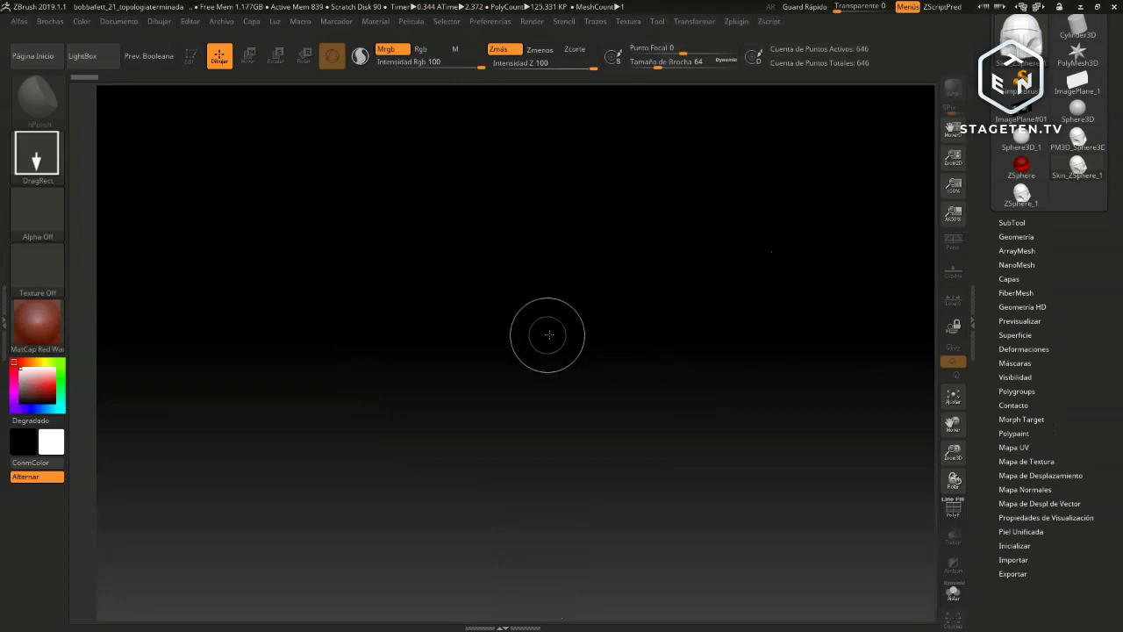
drag(544, 328, 546, 593)
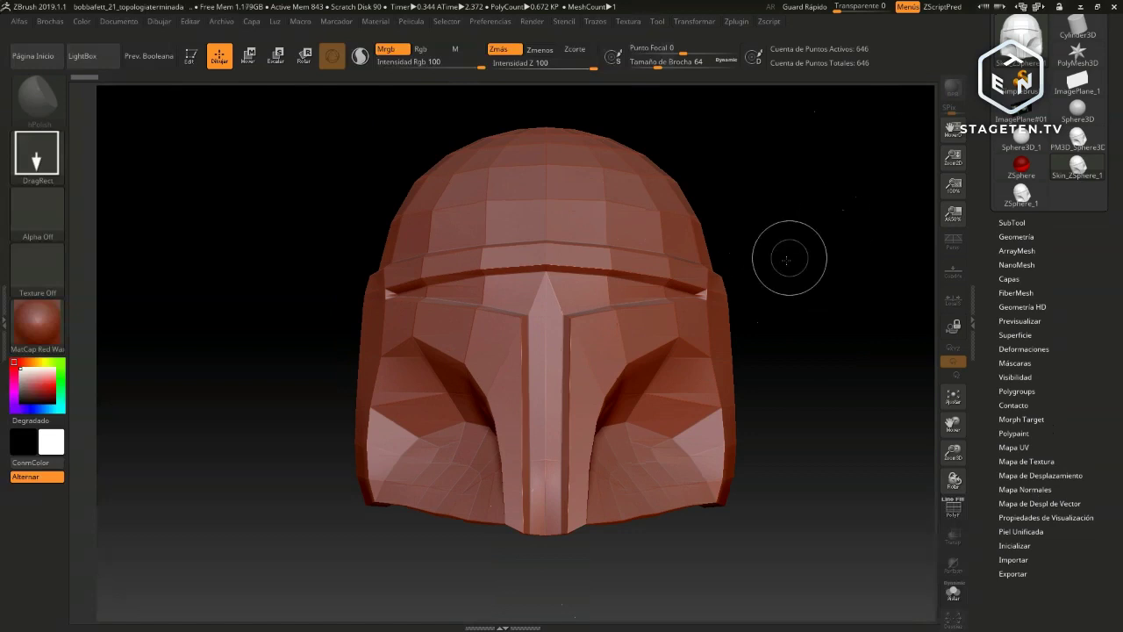
Enter Edit mode and turn the low-poly helmet to a zoomed-out three-quarter side view
click(191, 58)
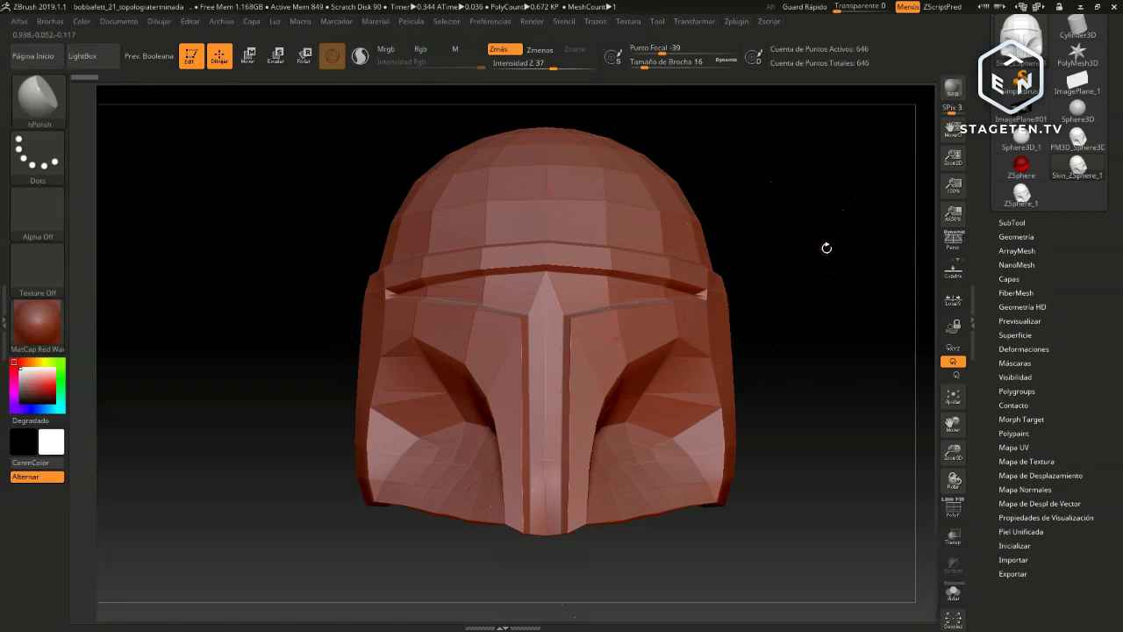
drag(827, 250, 413, 160)
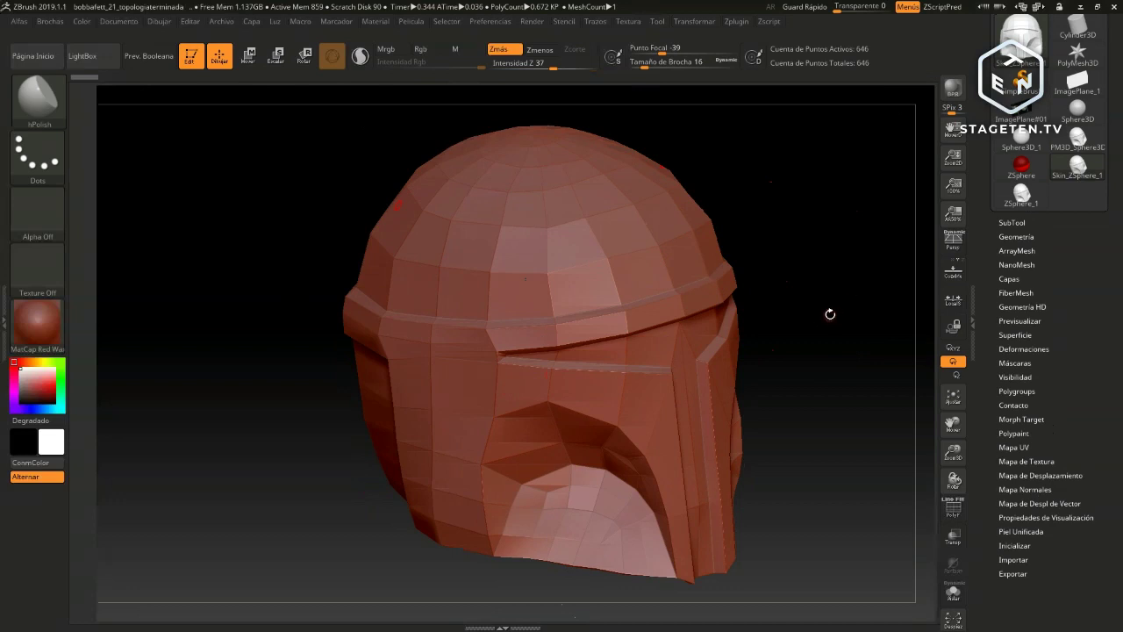
mouse_move(830, 313)
ctrl+right_down()
mouse_move(834, 277)
mouse_move(790, 310)
mouse_move(813, 316)
ctrl+right_up()
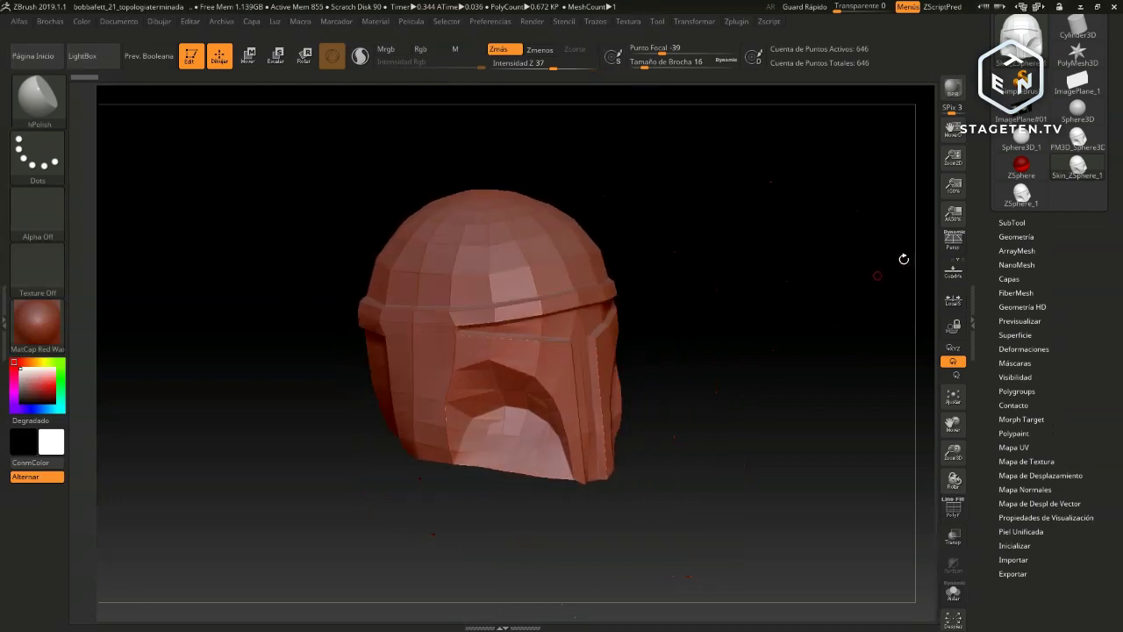
Smooth-subdivide the framed helmet up to SDiv 6, then undo back to the 646-point base mesh
click(1015, 237)
scroll(972, 399, down, 4)
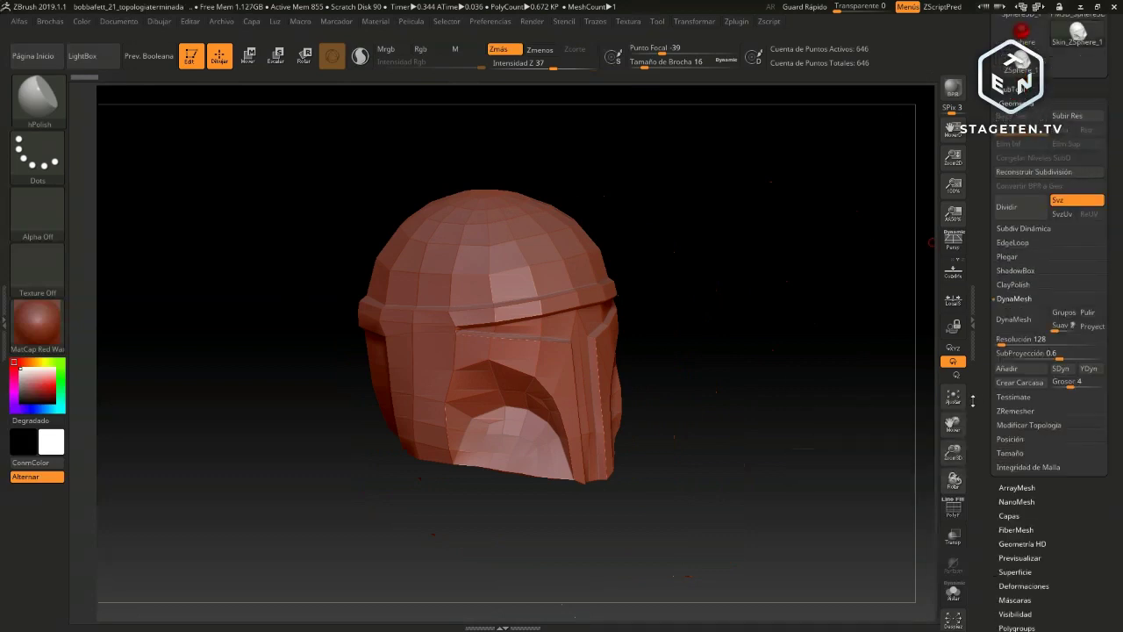
scroll(972, 399, up, 1)
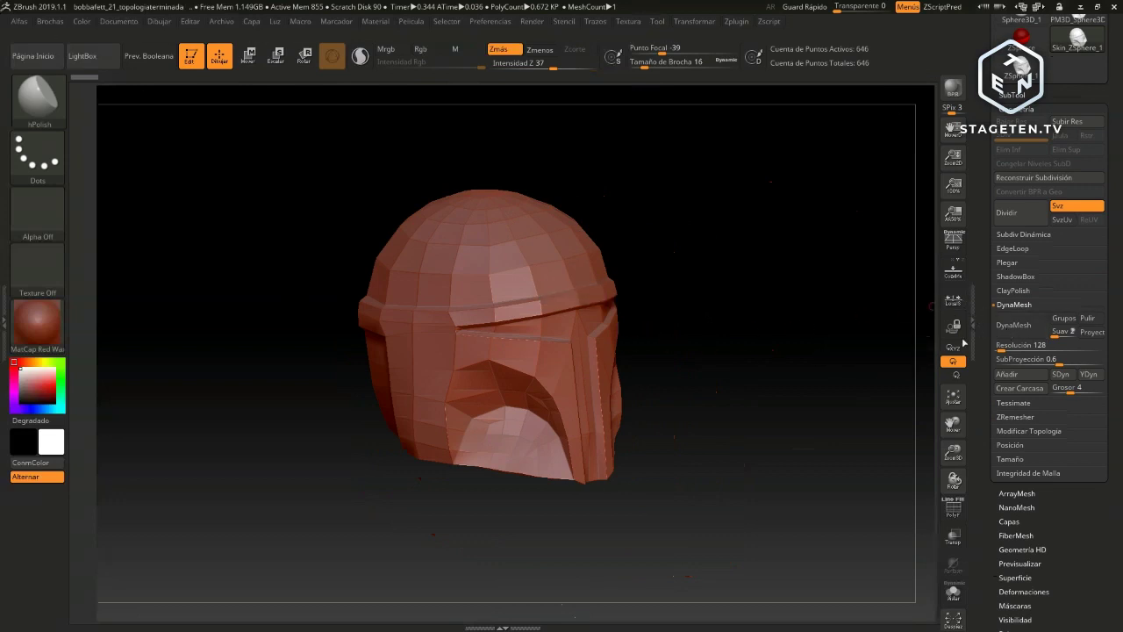
key(f)
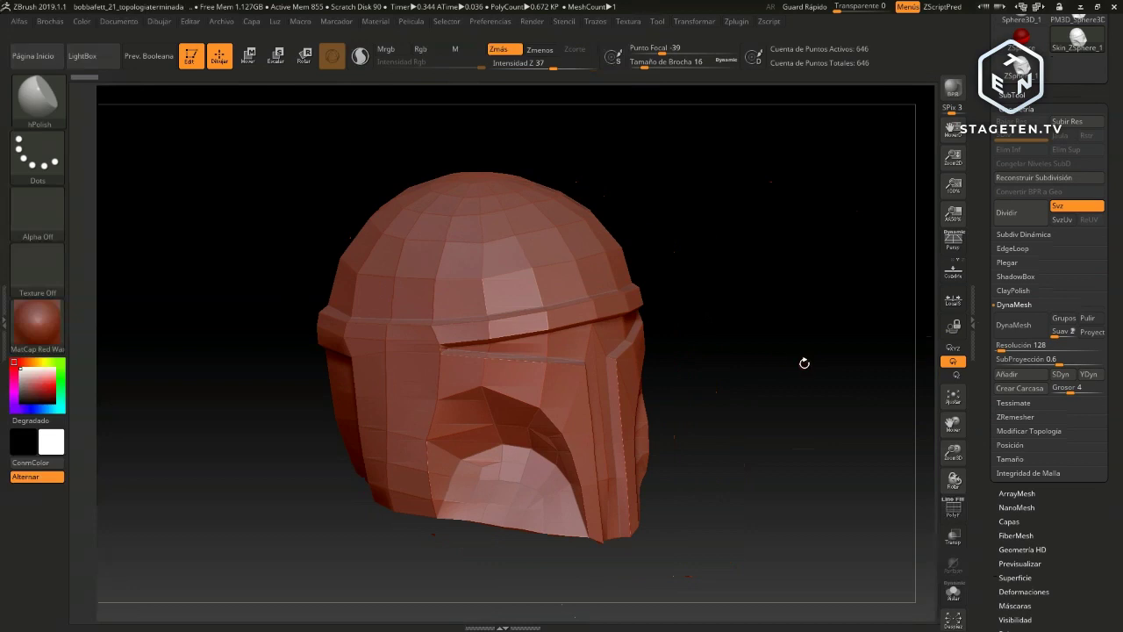
scroll(988, 241, up, 1)
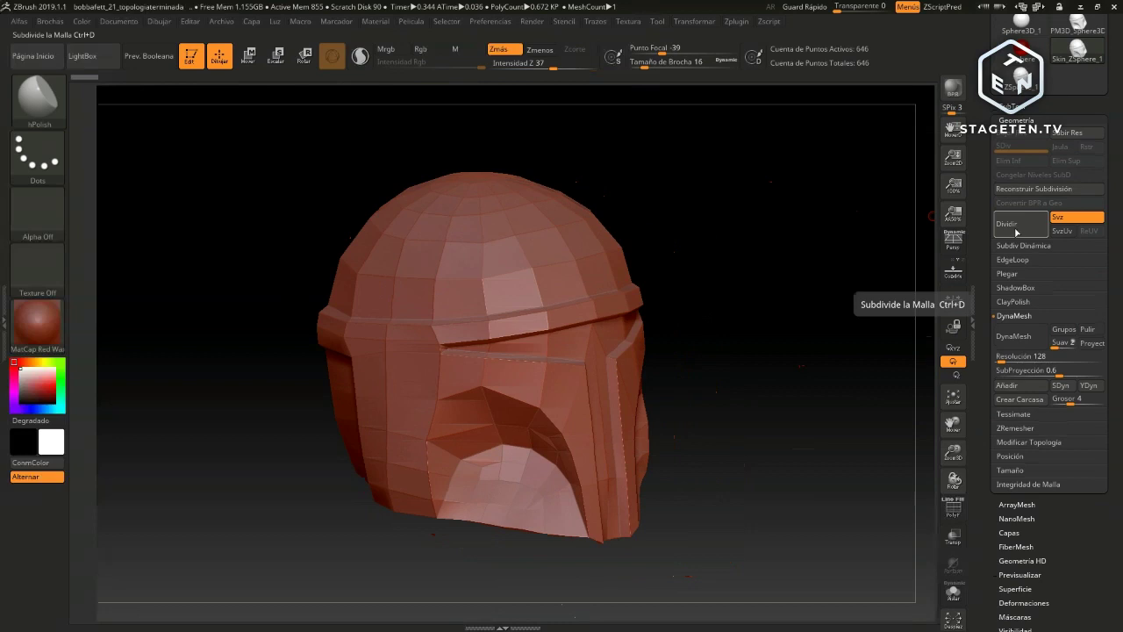
click(1016, 230)
click(1016, 228)
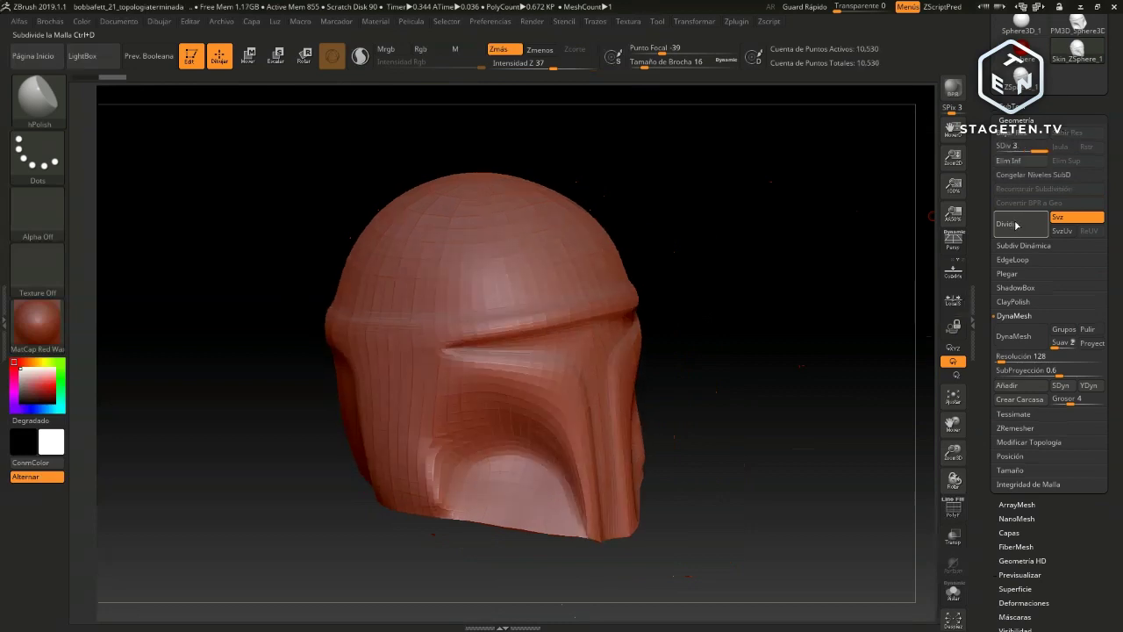
click(1016, 226)
click(1017, 226)
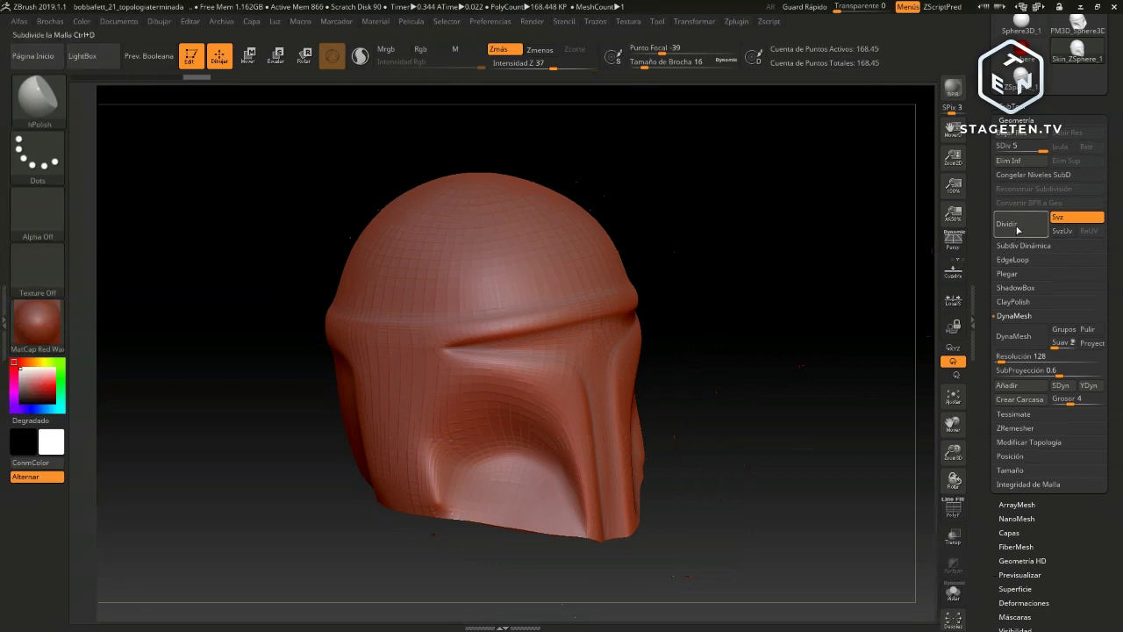
click(1016, 230)
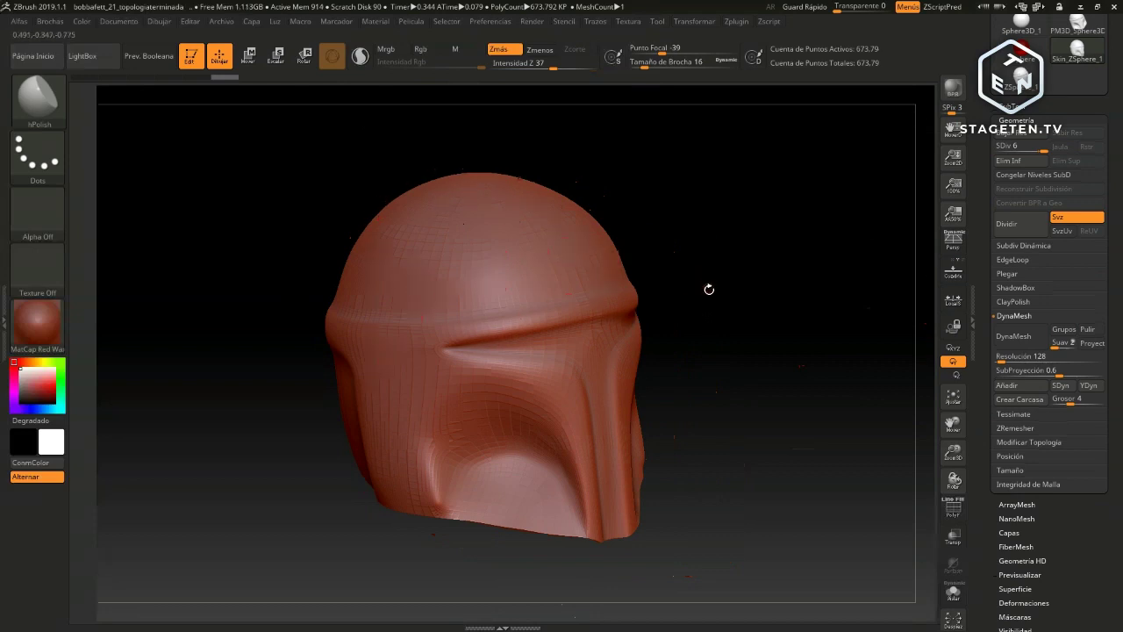
key(ctrl)
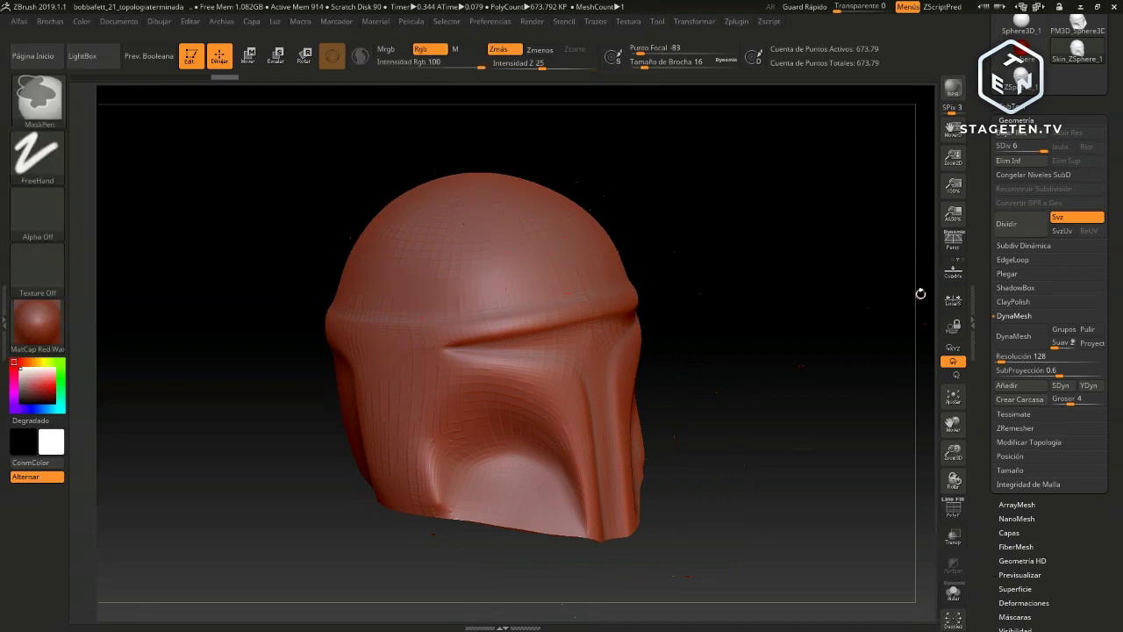
key(shift+d)
key(shift+d)
key(shift+d)
key(shift+d)
key(shift+d)
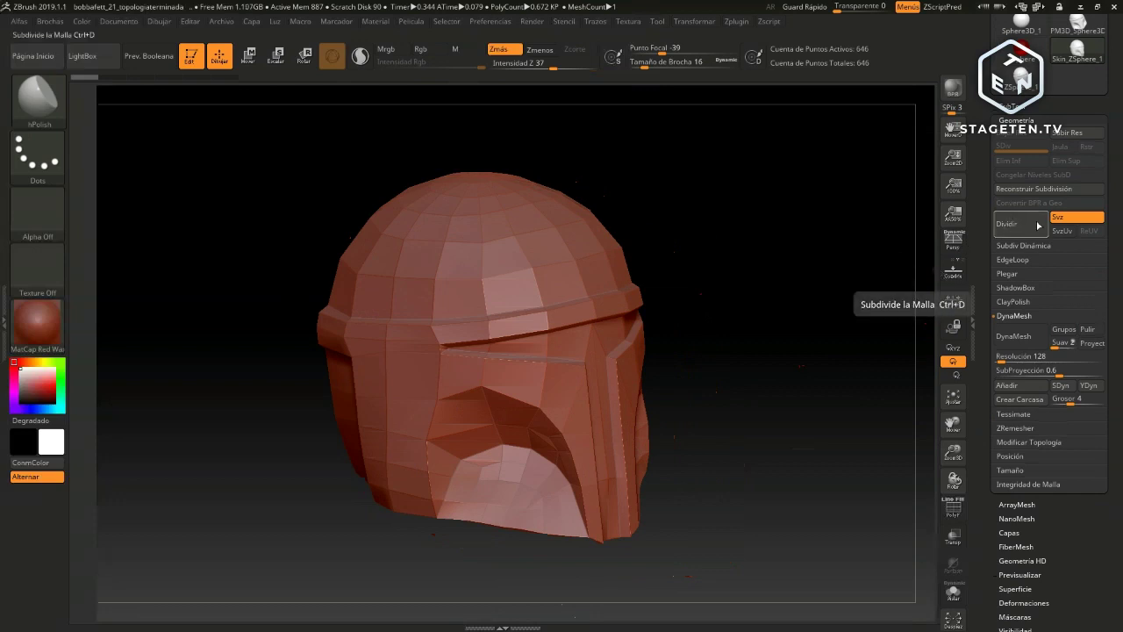
click(1074, 219)
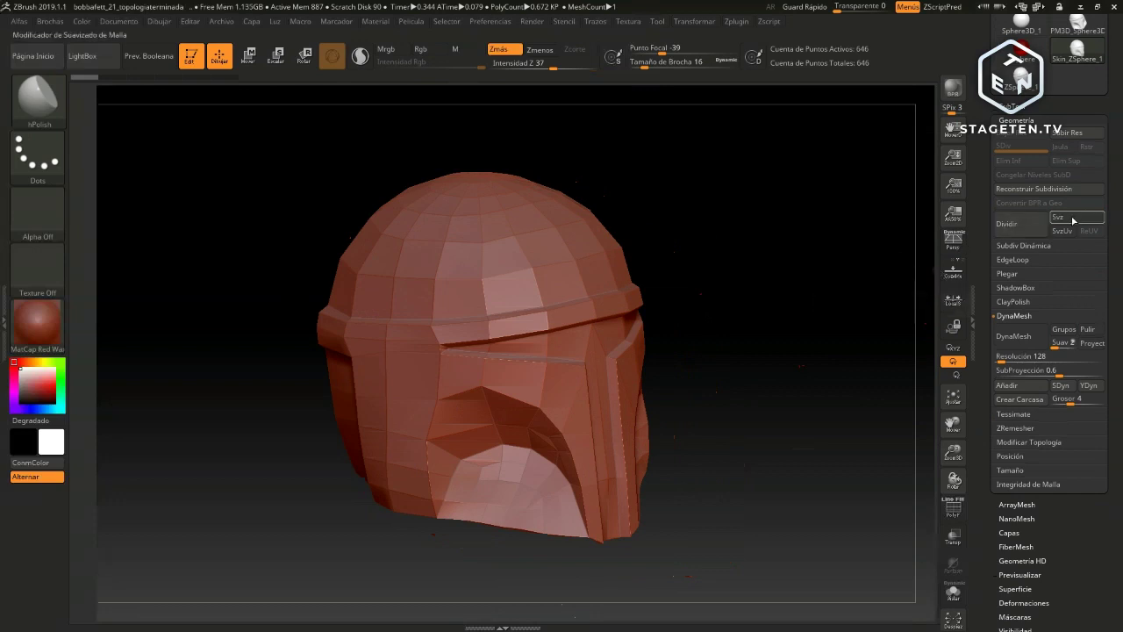
click(1009, 228)
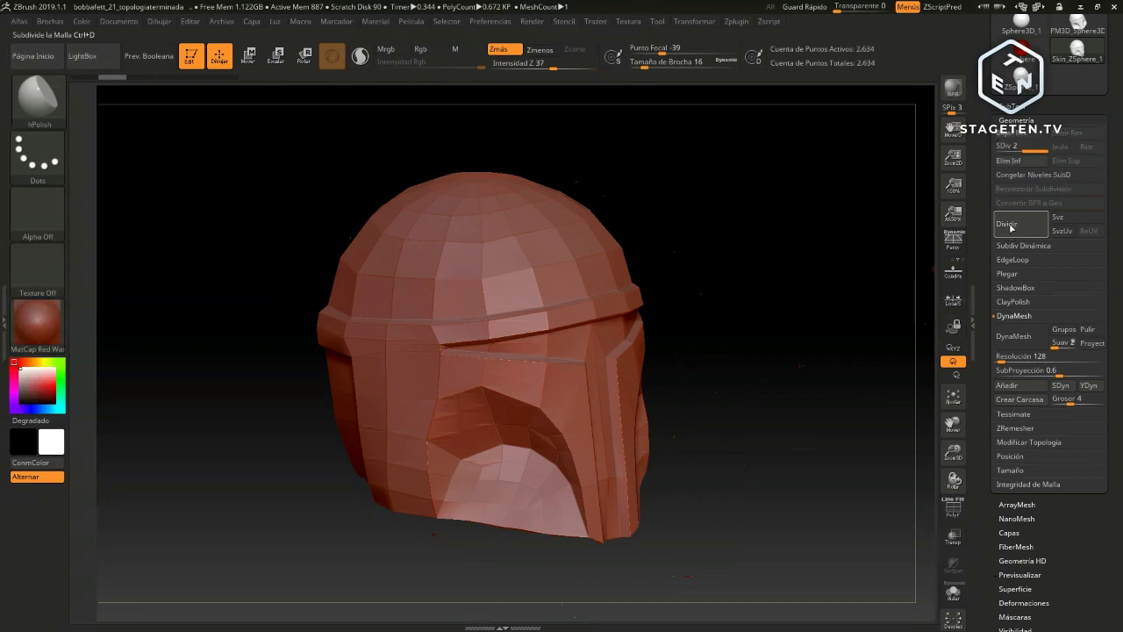
click(1010, 229)
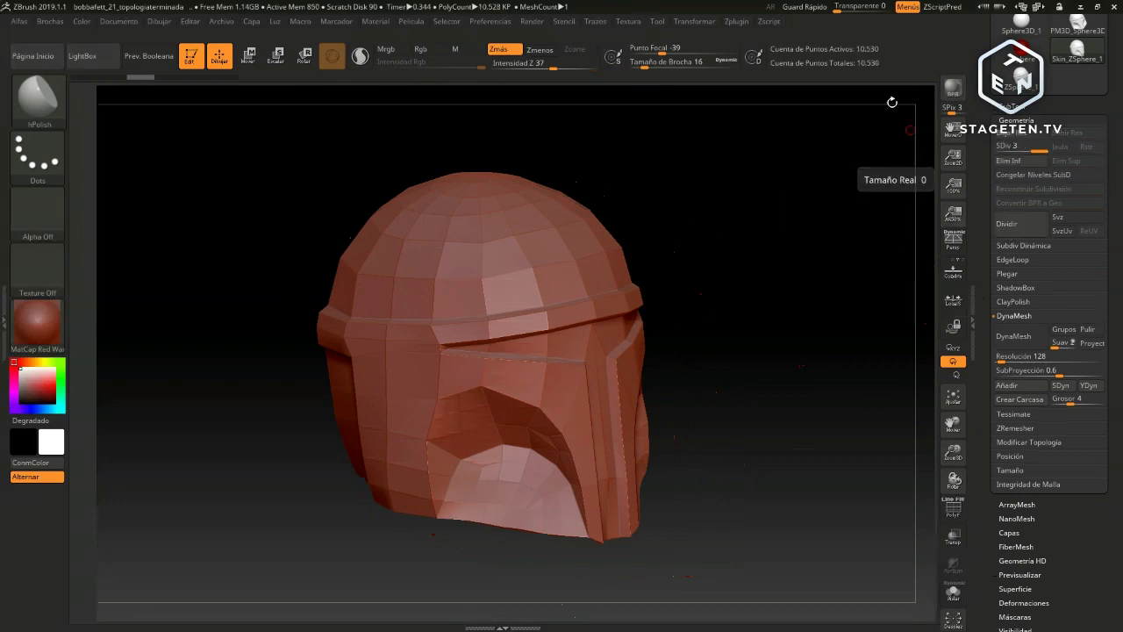
click(1010, 228)
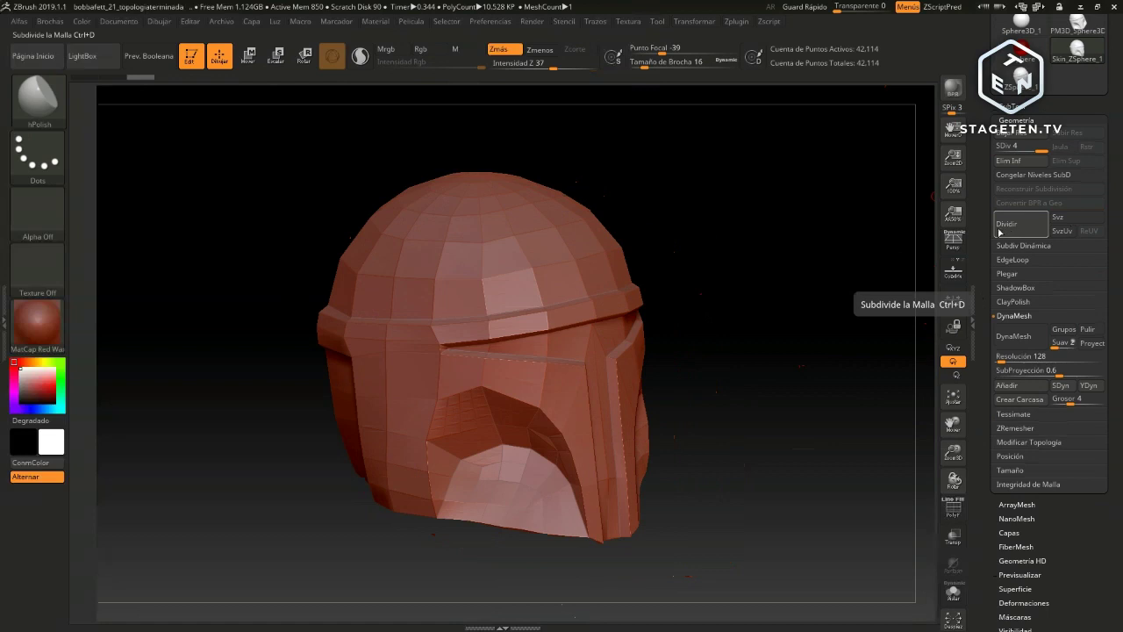
key(ctrl+z)
key(ctrl+z)
key(ctrl+z)
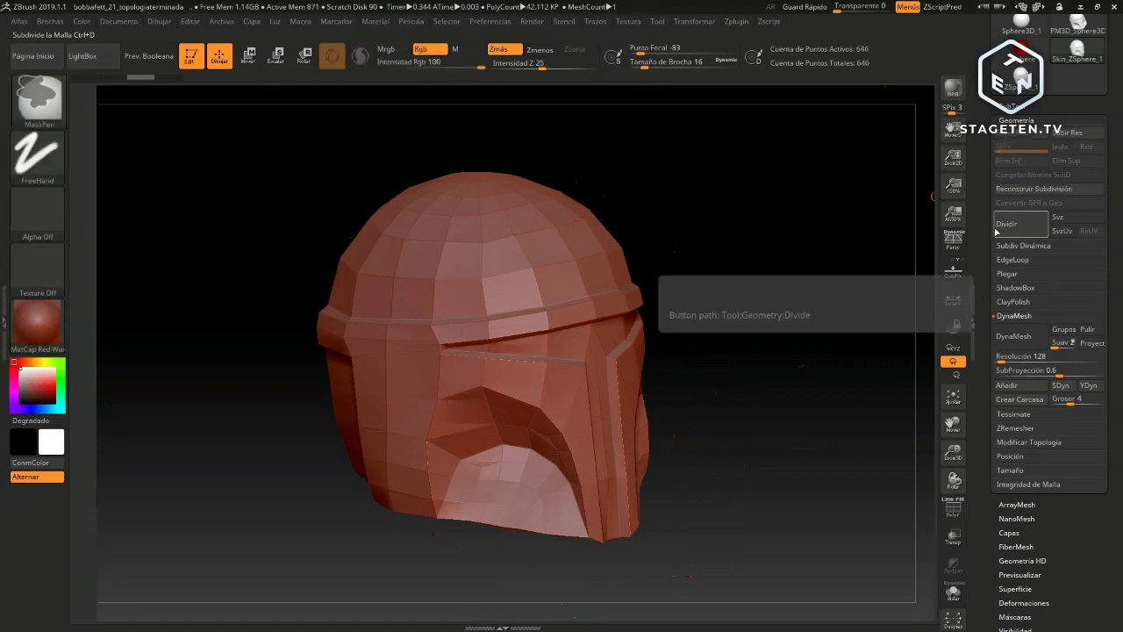
click(1058, 216)
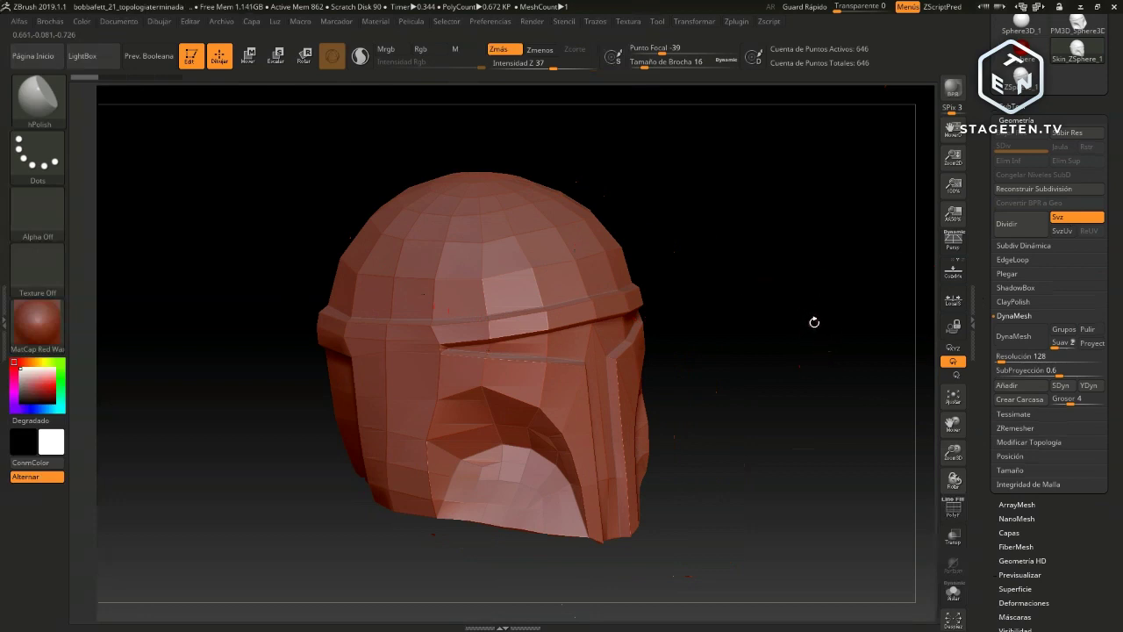
Face the helmet straight on and turn on PolyF to show its wireframe and polygroup colours
alt+drag(829, 332, 811, 383)
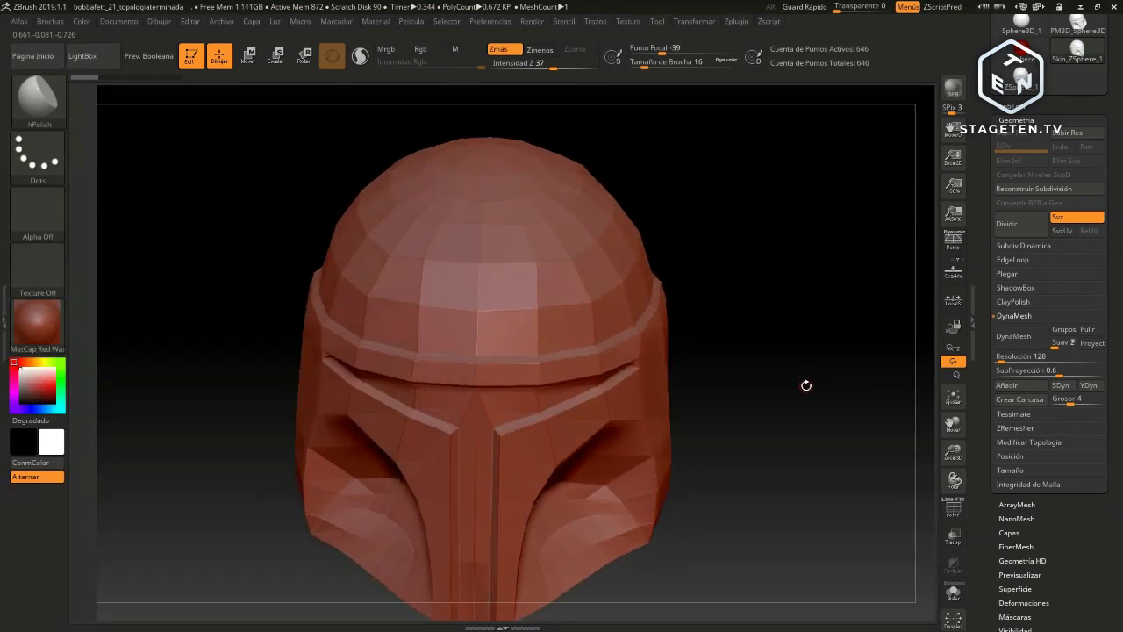
mouse_move(819, 387)
mouse_down()
mouse_move(842, 333)
mouse_move(833, 351)
mouse_up()
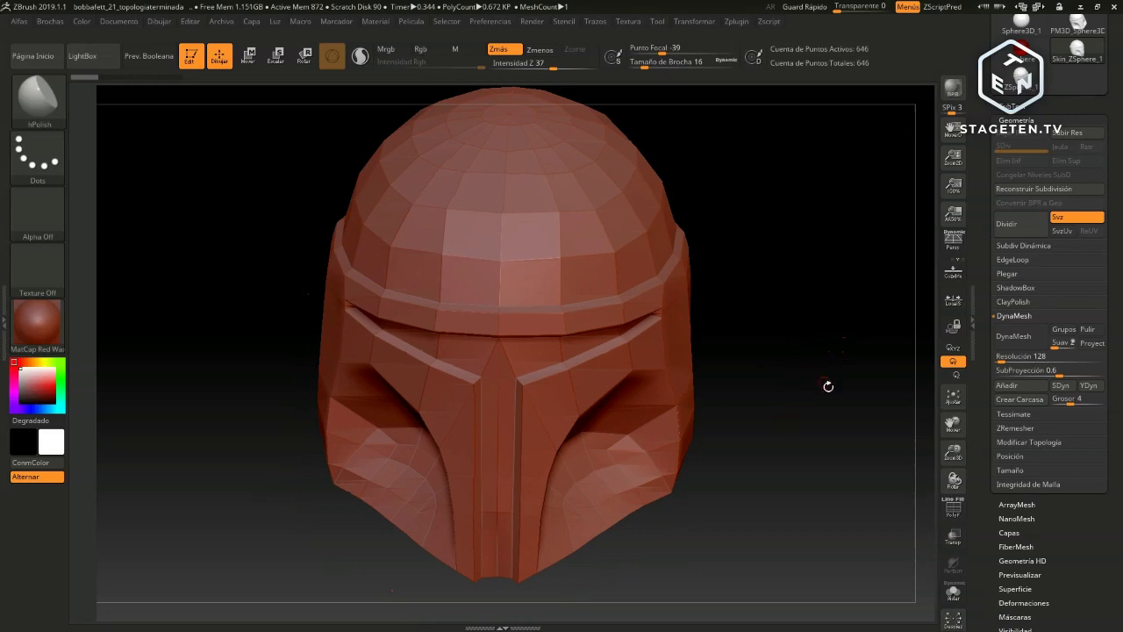
drag(819, 299, 824, 300)
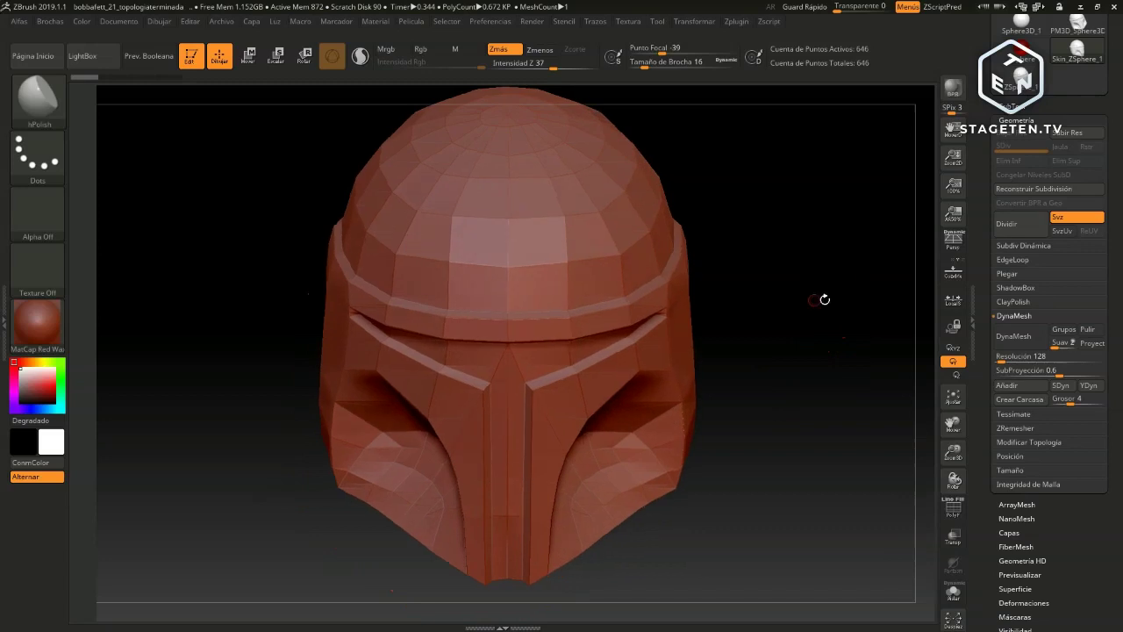
click(953, 507)
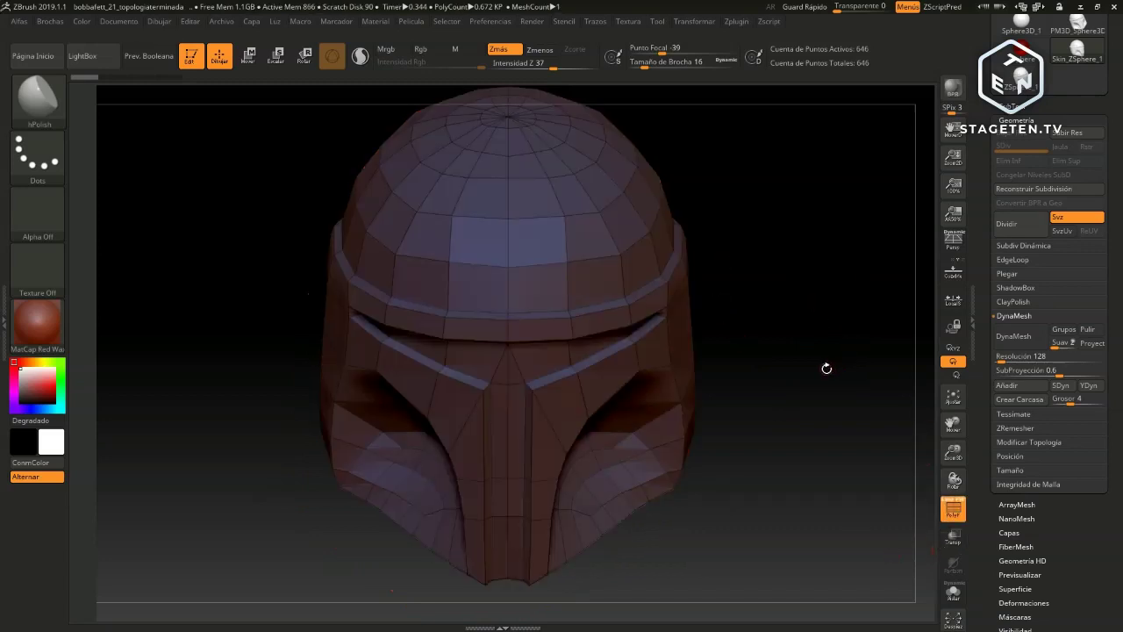
Tilt the helmet to show more dome, then open the brush library from the Current Brush thumbnail
mouse_move(826, 368)
mouse_down()
mouse_move(842, 352)
mouse_move(865, 368)
mouse_move(827, 374)
mouse_move(833, 386)
mouse_up()
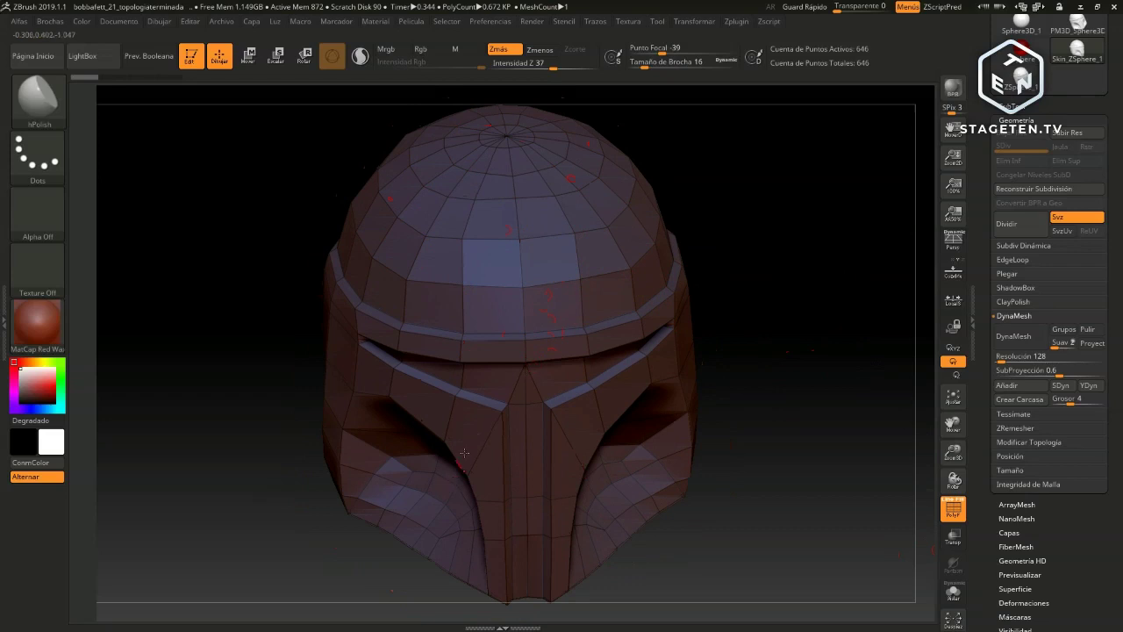
drag(819, 287, 798, 320)
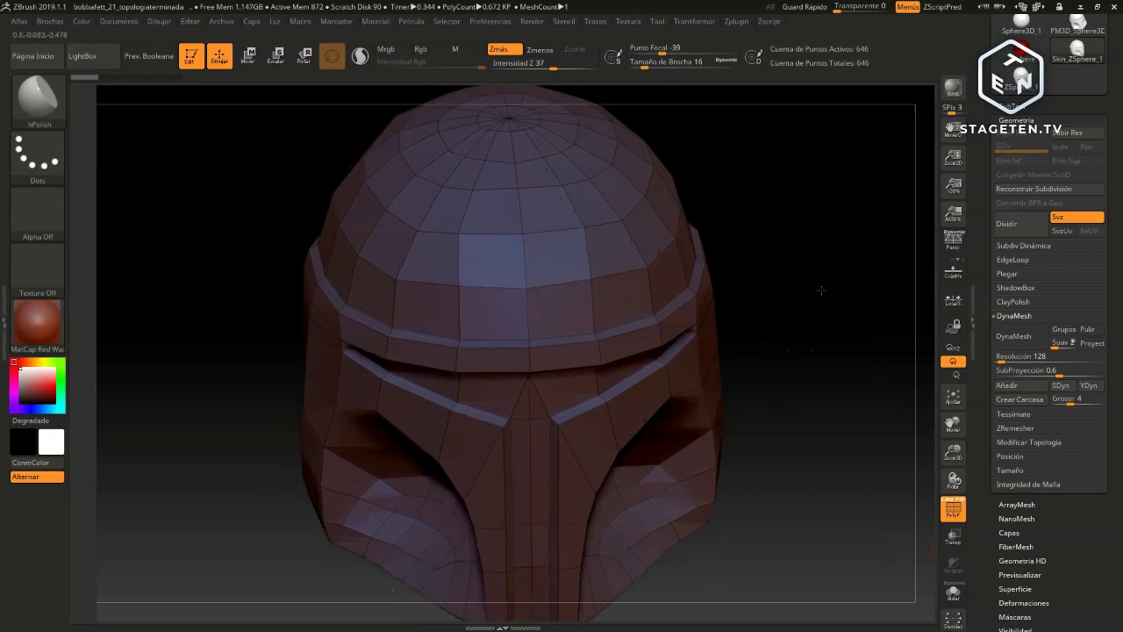
click(42, 105)
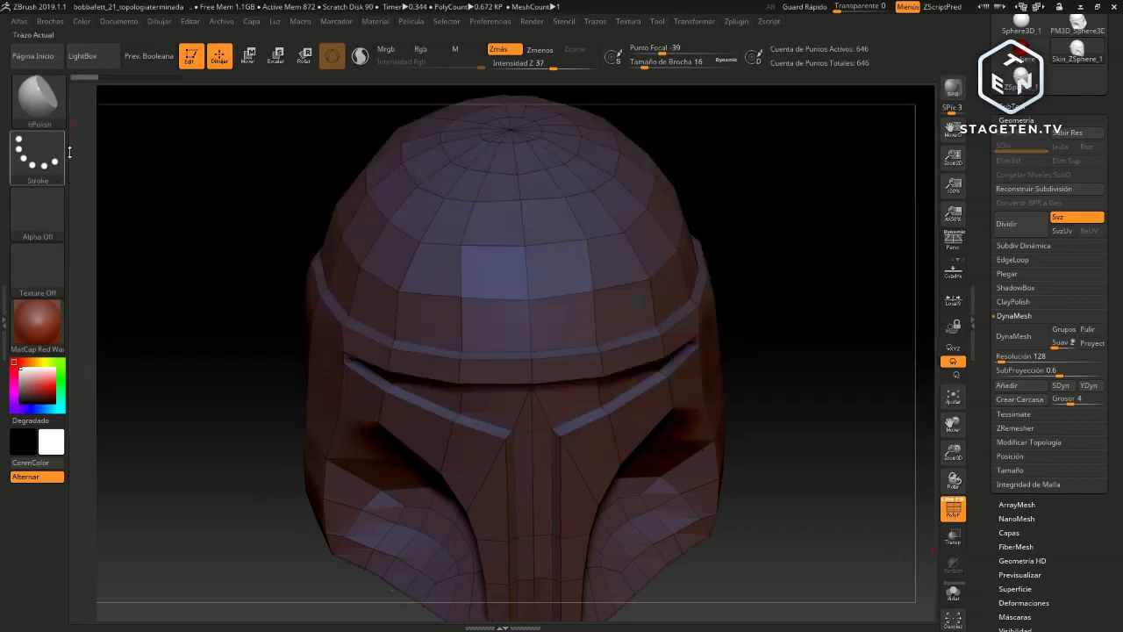
Filter the brush library to Z entries and pick ZModeler
click(38, 104)
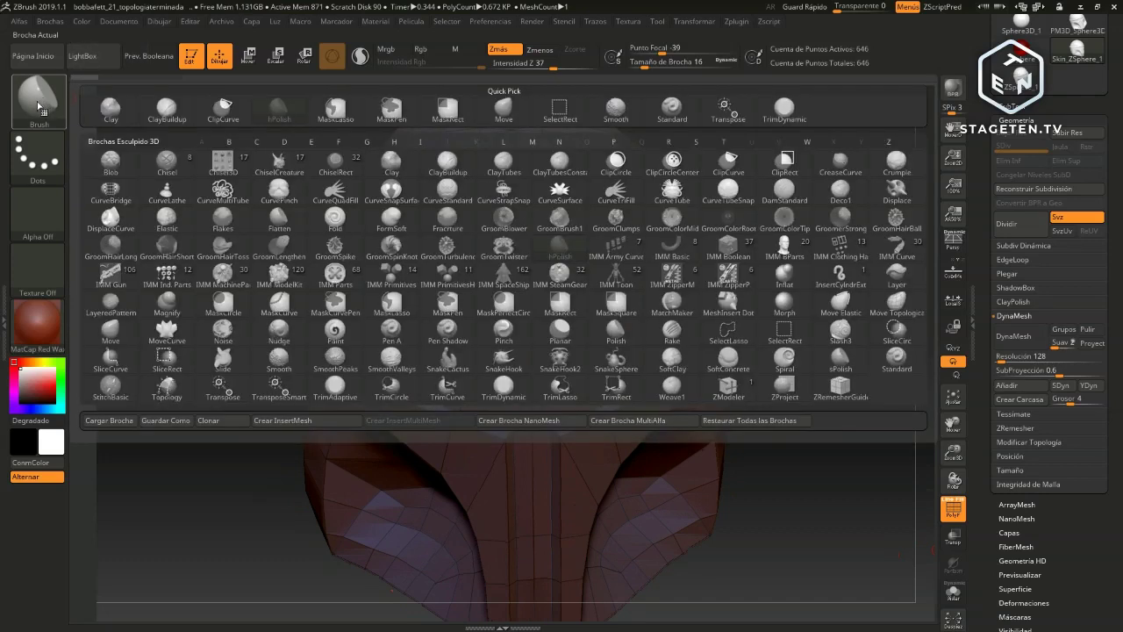
key(z)
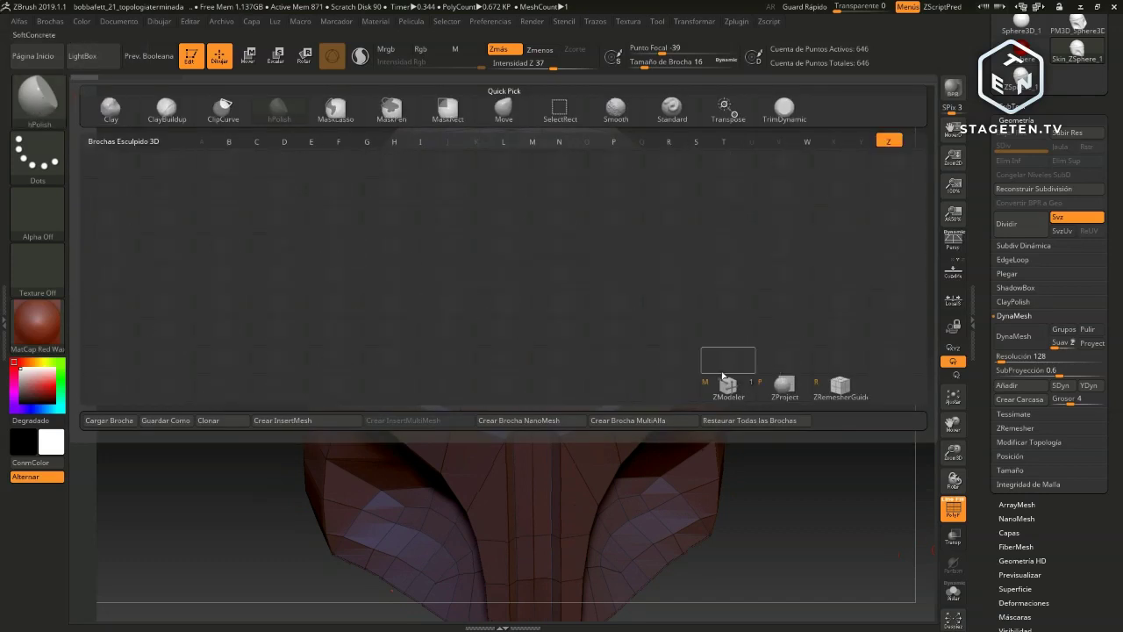
click(729, 387)
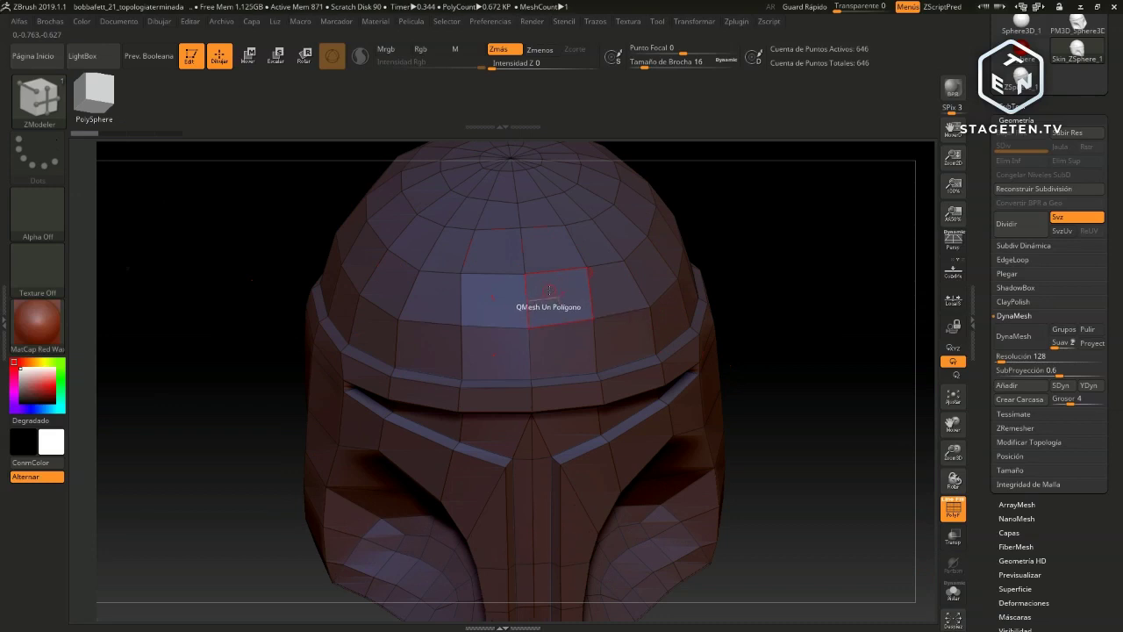
Set the ZModeler polygon action to Mover, reorient to a front view of the dome, and reopen the action list
key(space)
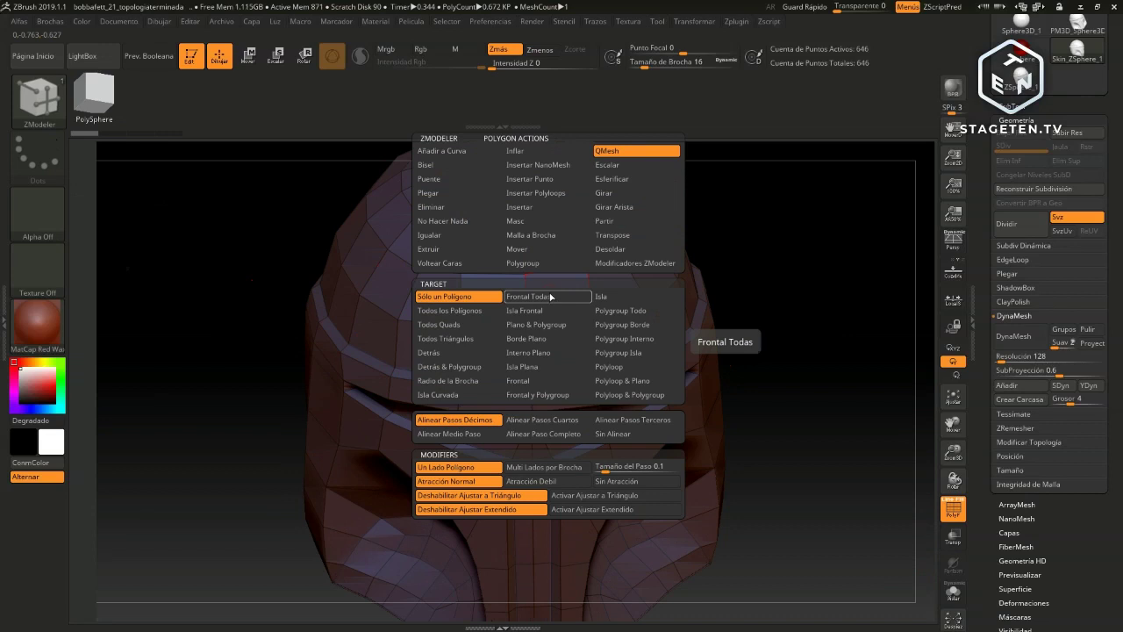
click(515, 251)
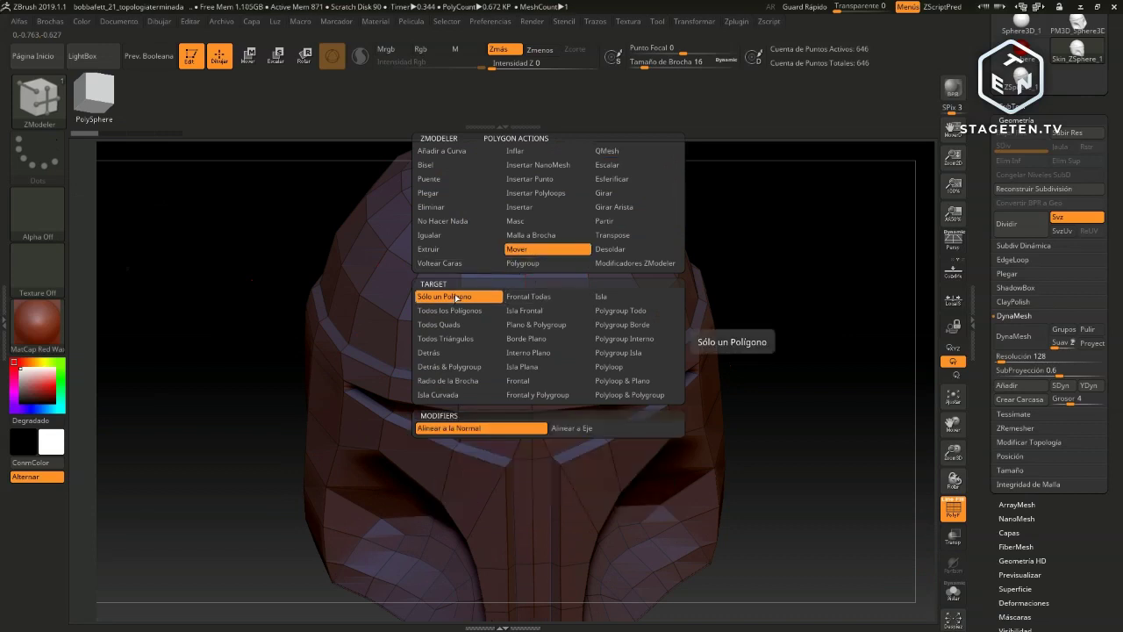
mouse_move(751, 263)
mouse_down()
mouse_move(775, 291)
mouse_move(807, 267)
mouse_up()
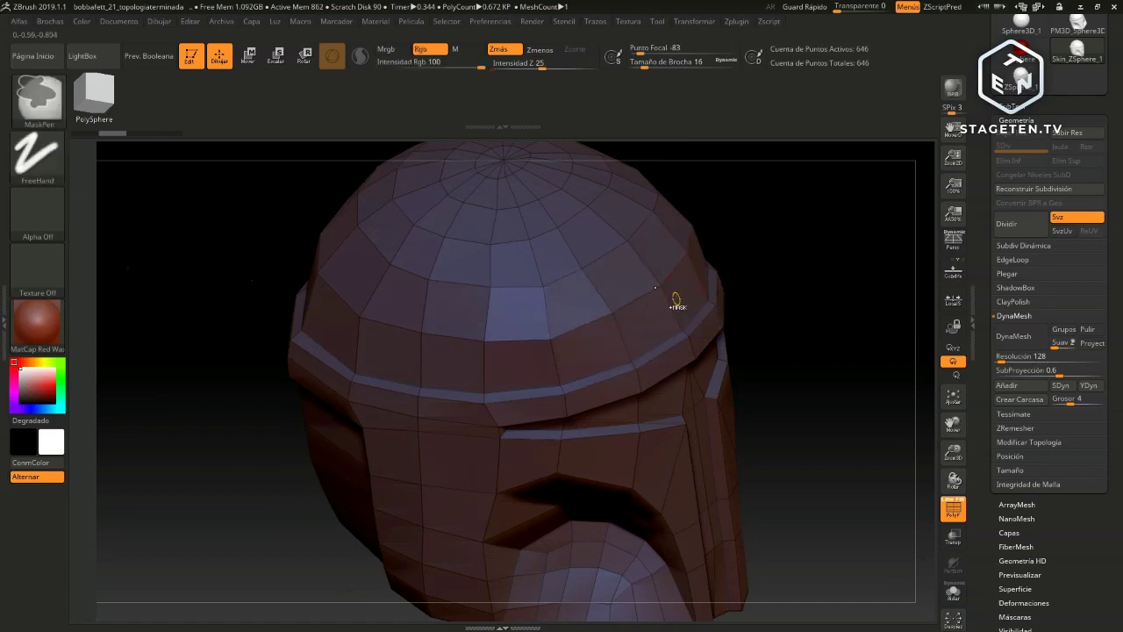
drag(817, 339, 780, 353)
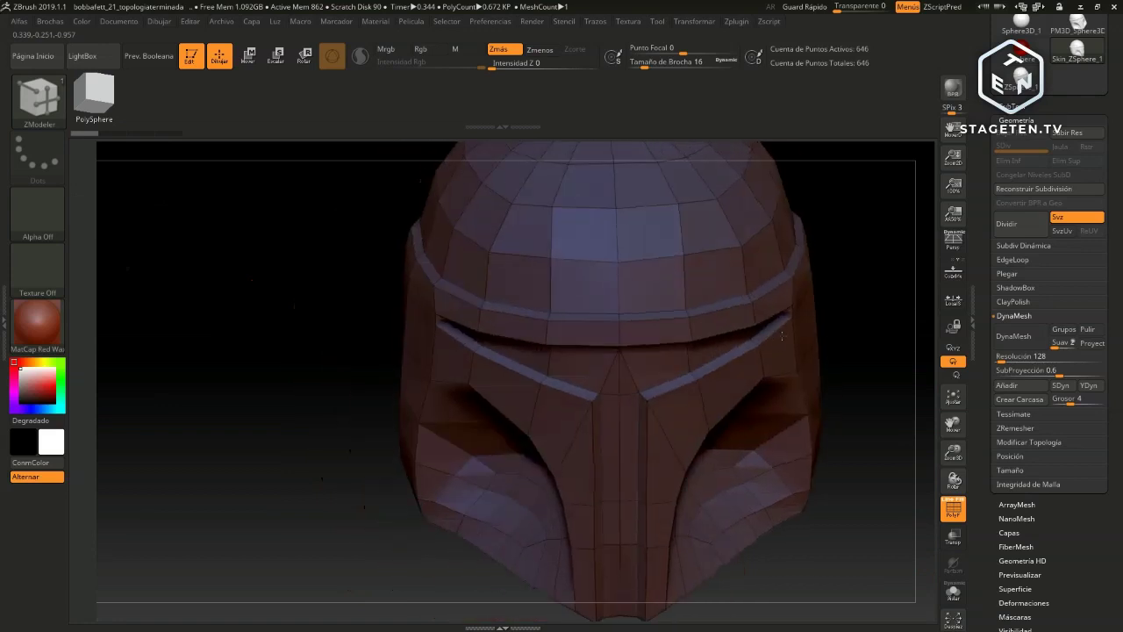
drag(861, 288, 791, 340)
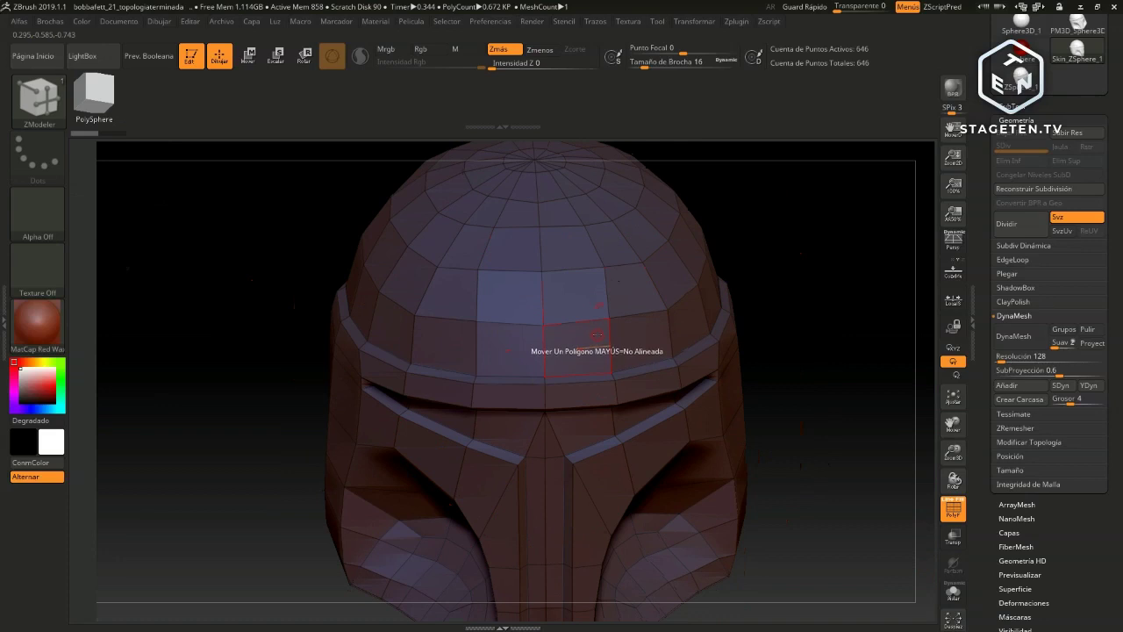
key(space)
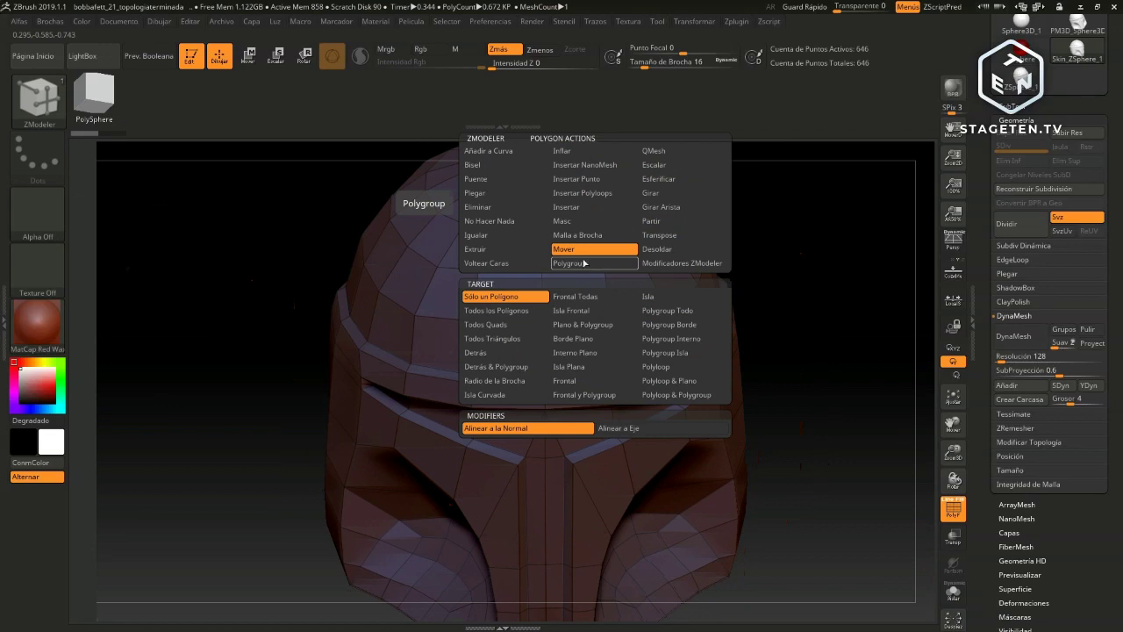
Switch to the Polygroup action and paint three front dome polygons above the brim into a new yellow group
click(581, 264)
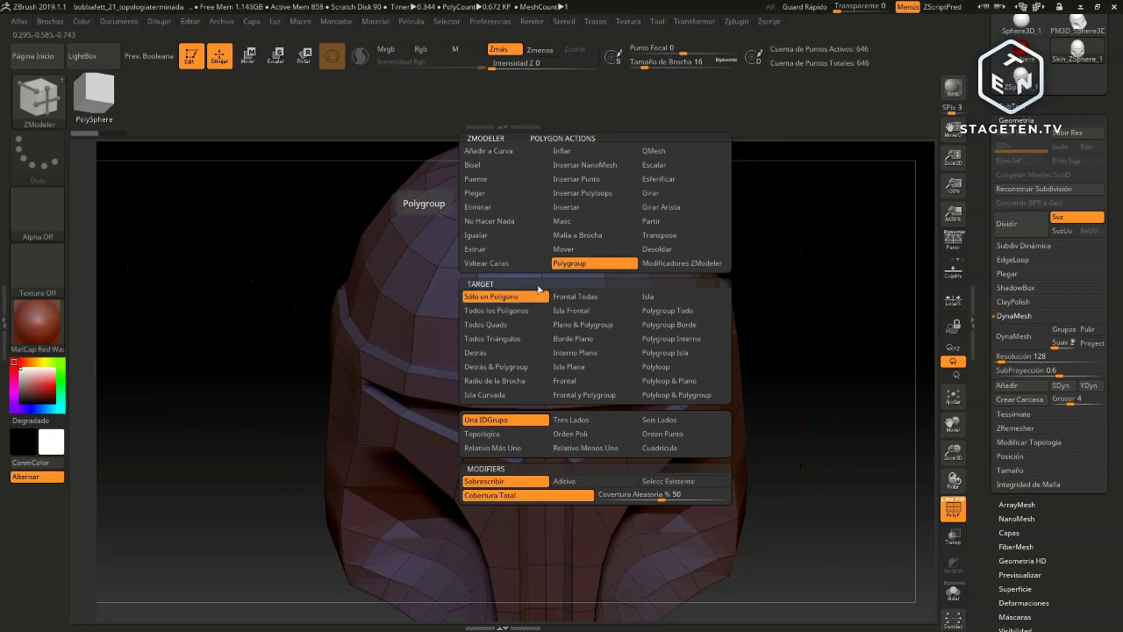
click(522, 302)
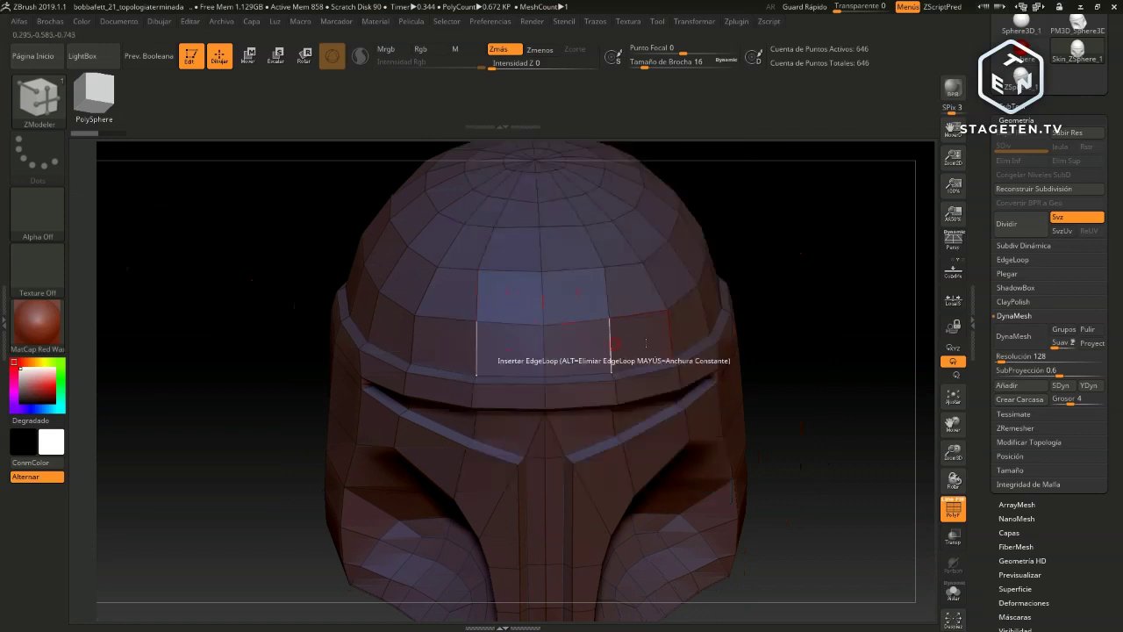
mouse_move(830, 292)
mouse_down()
mouse_move(835, 321)
mouse_move(817, 270)
mouse_move(825, 310)
mouse_up()
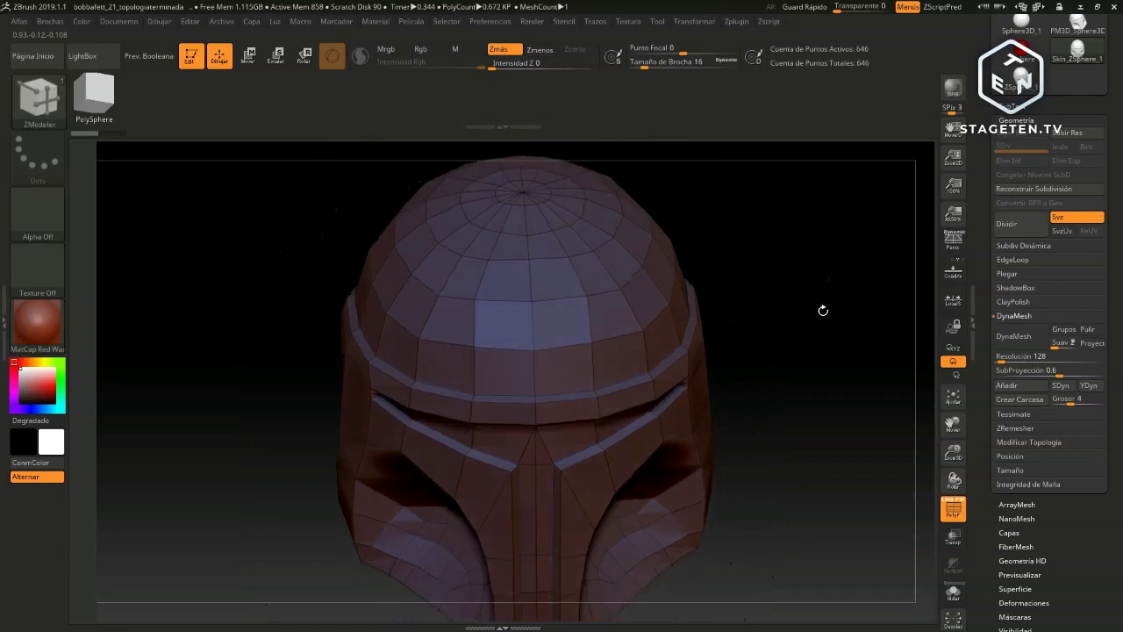
click(550, 371)
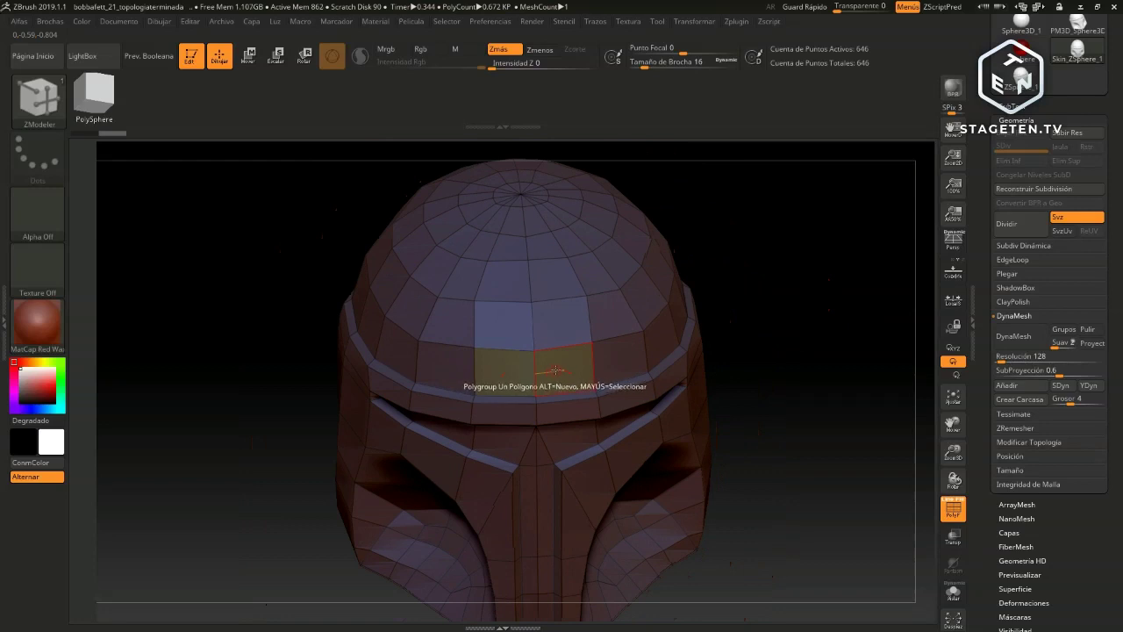
click(546, 371)
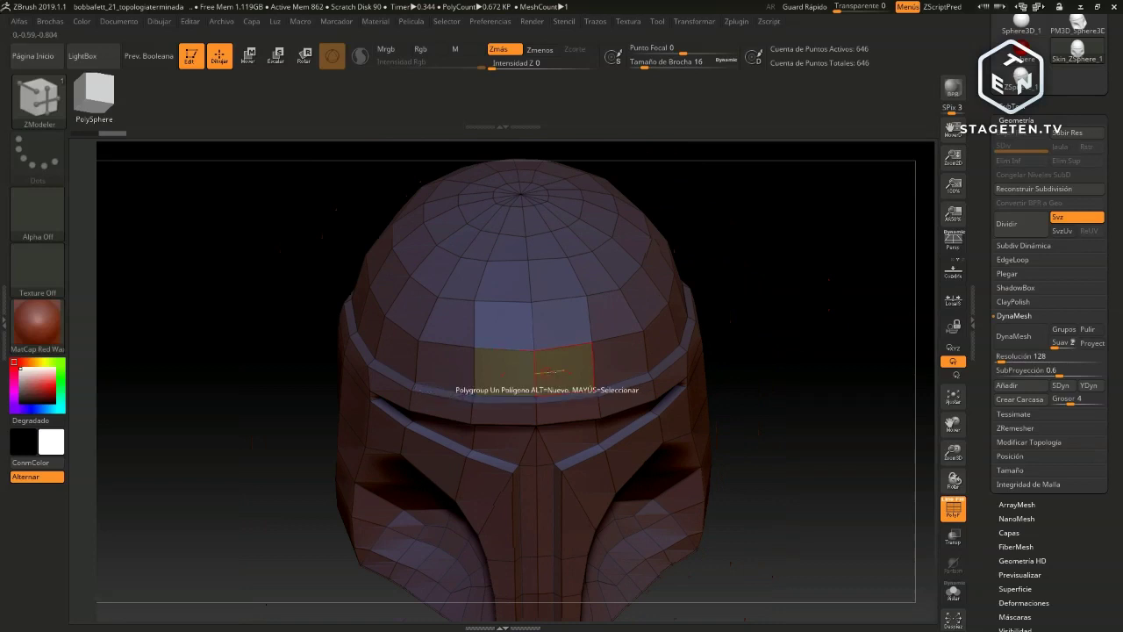
click(605, 361)
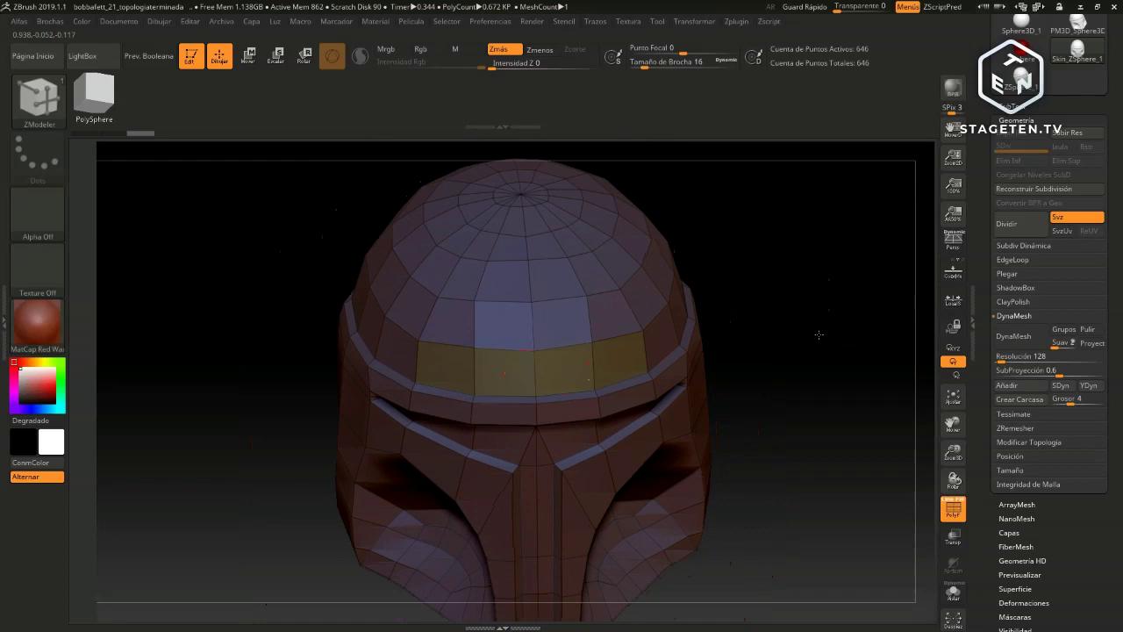
Extend the yellow polygroup across the upper dome rows, polygon by polygon
drag(819, 335, 772, 349)
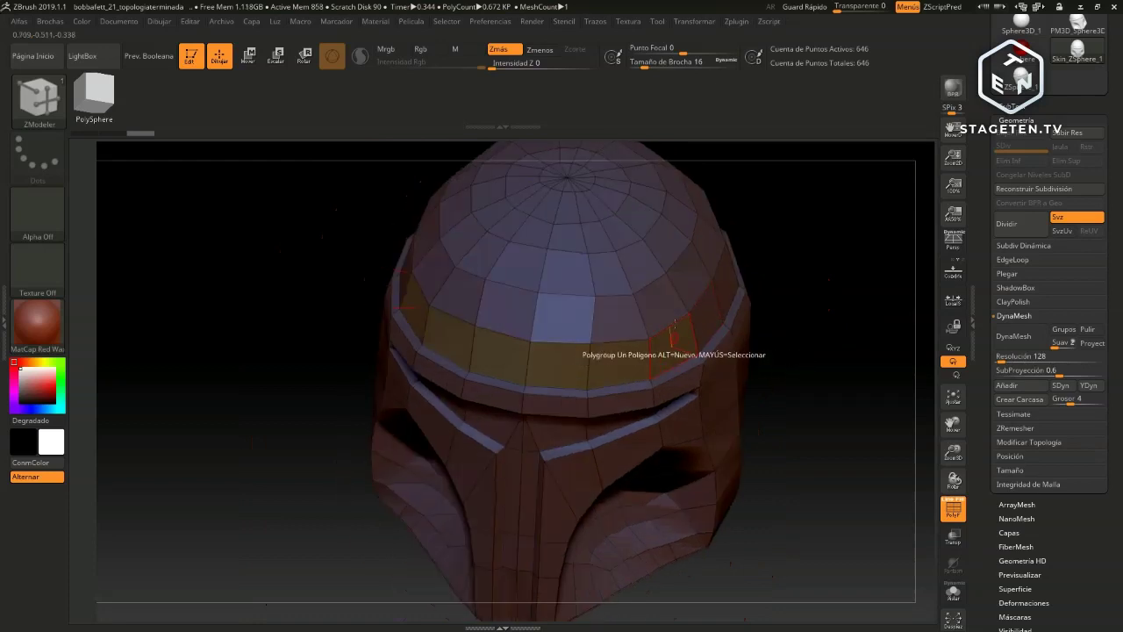
click(654, 307)
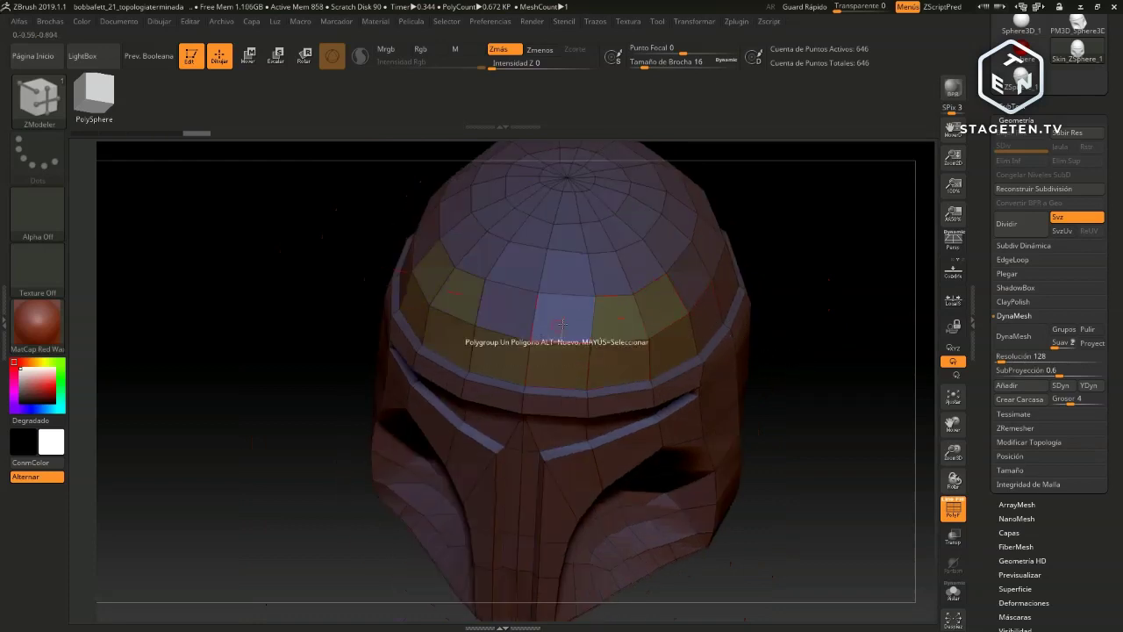
click(609, 317)
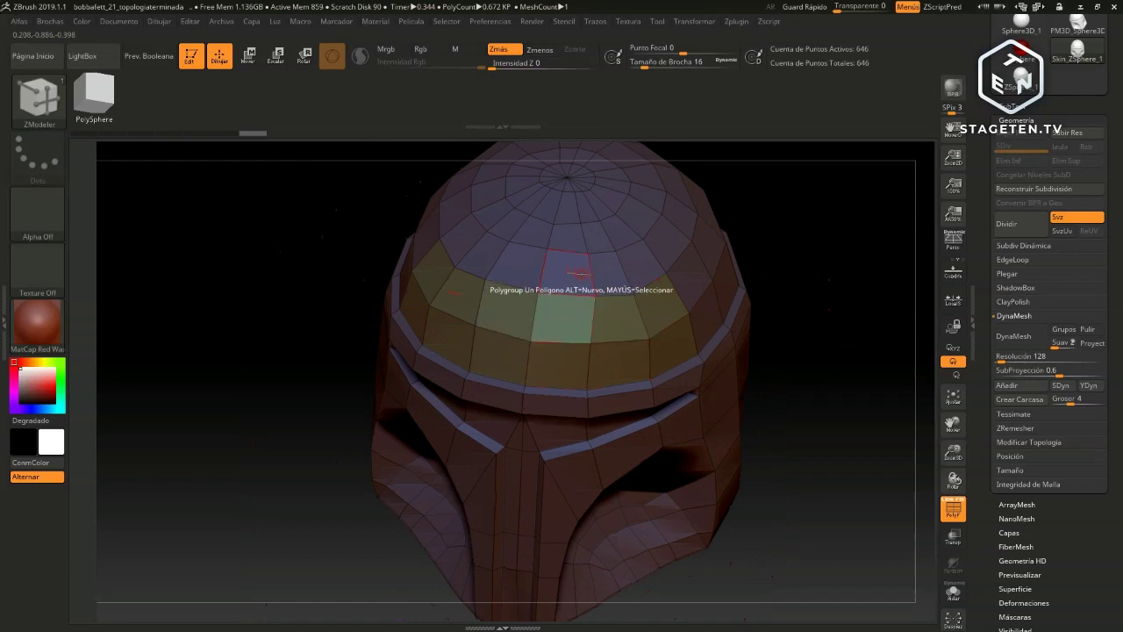
click(570, 268)
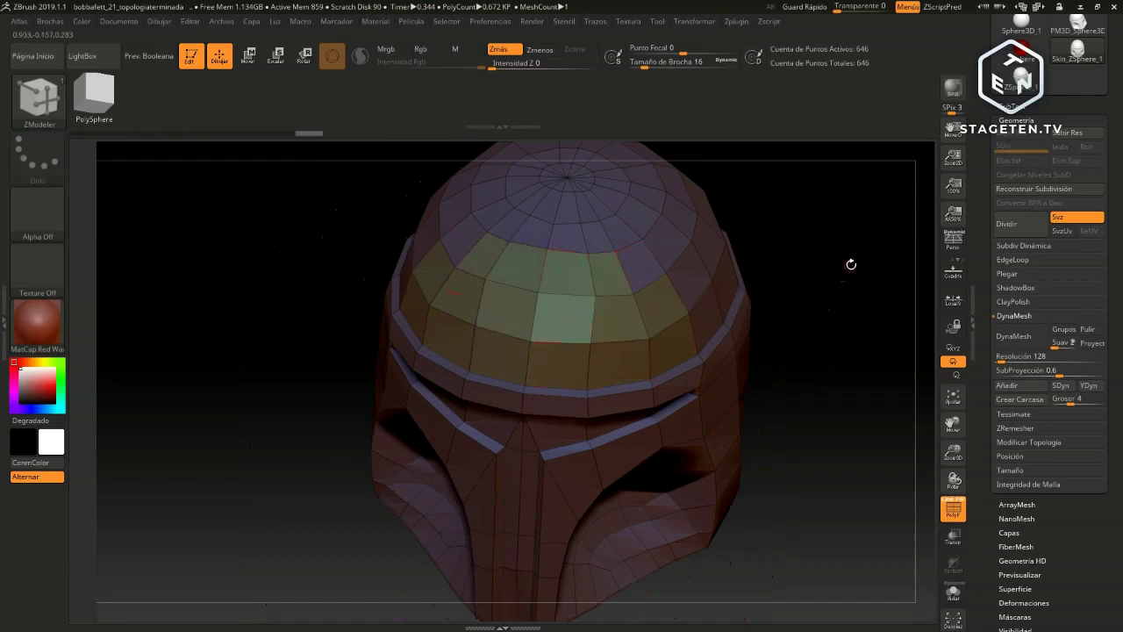
drag(851, 264, 607, 369)
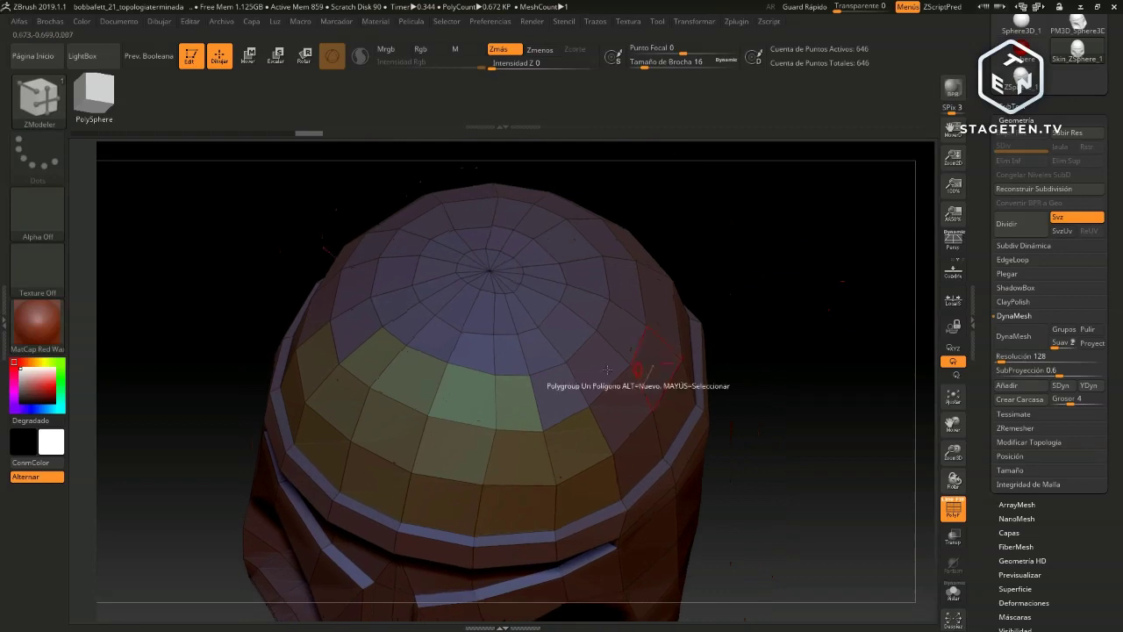
click(571, 391)
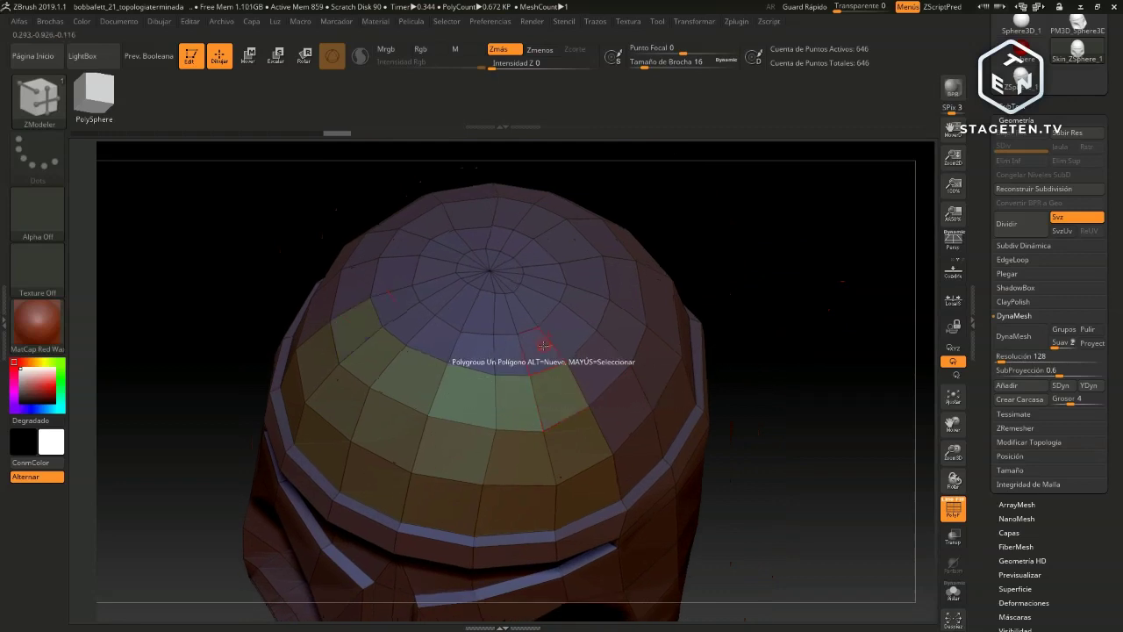
click(543, 344)
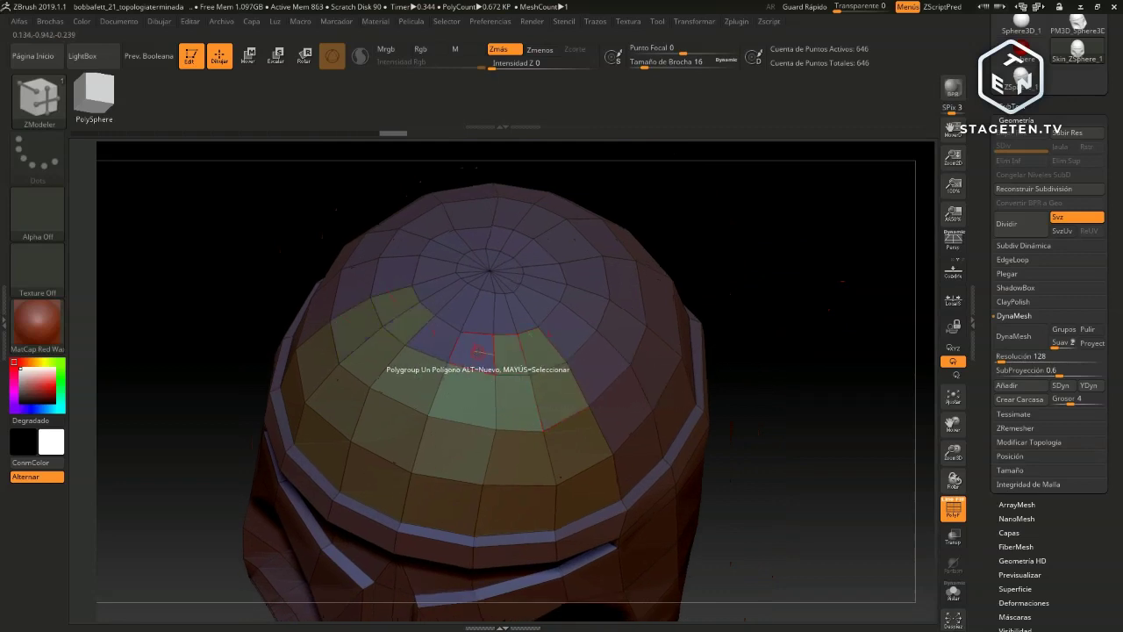
click(478, 350)
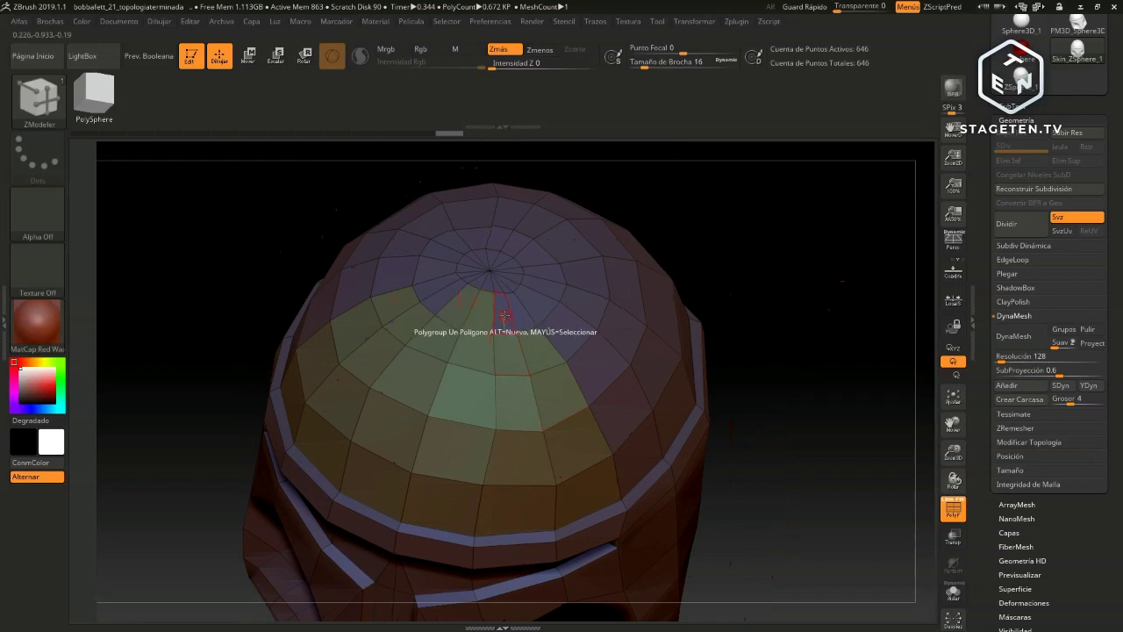
click(505, 314)
click(478, 277)
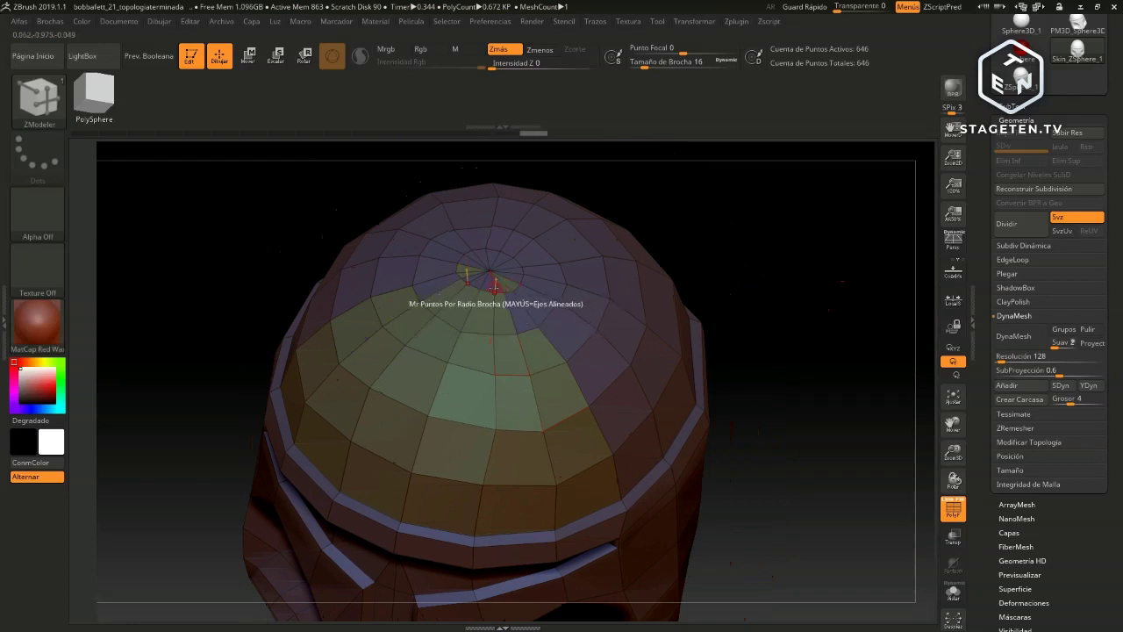
Regroup the pole triangles and top cap polygons into the green crown group
mouse_move(792, 243)
mouse_down()
mouse_move(807, 257)
mouse_move(618, 317)
mouse_up()
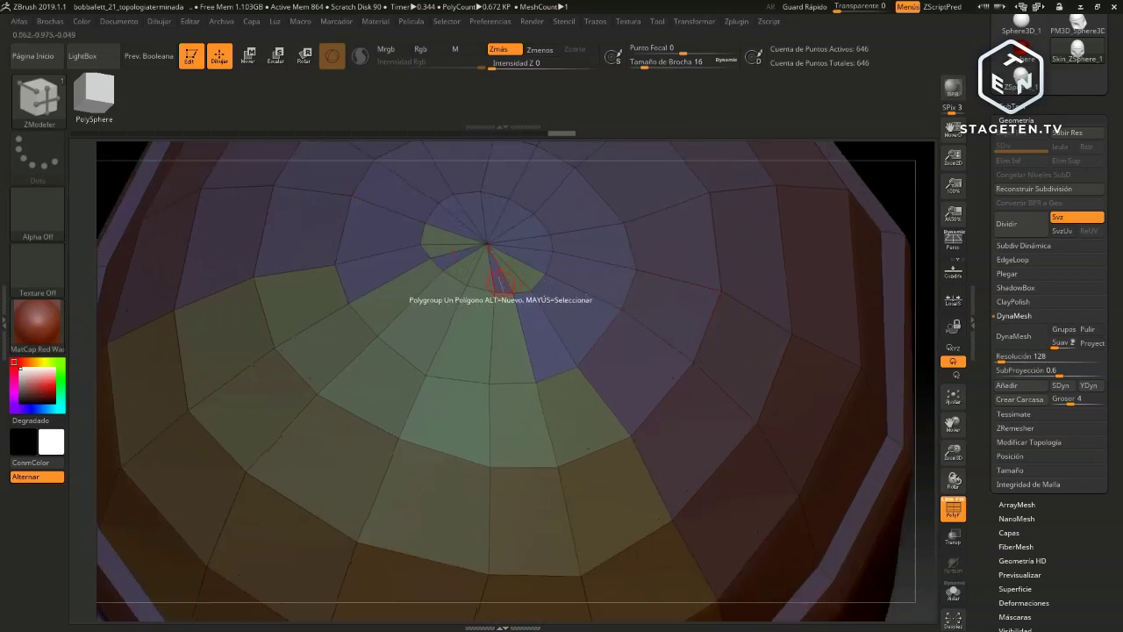
click(496, 279)
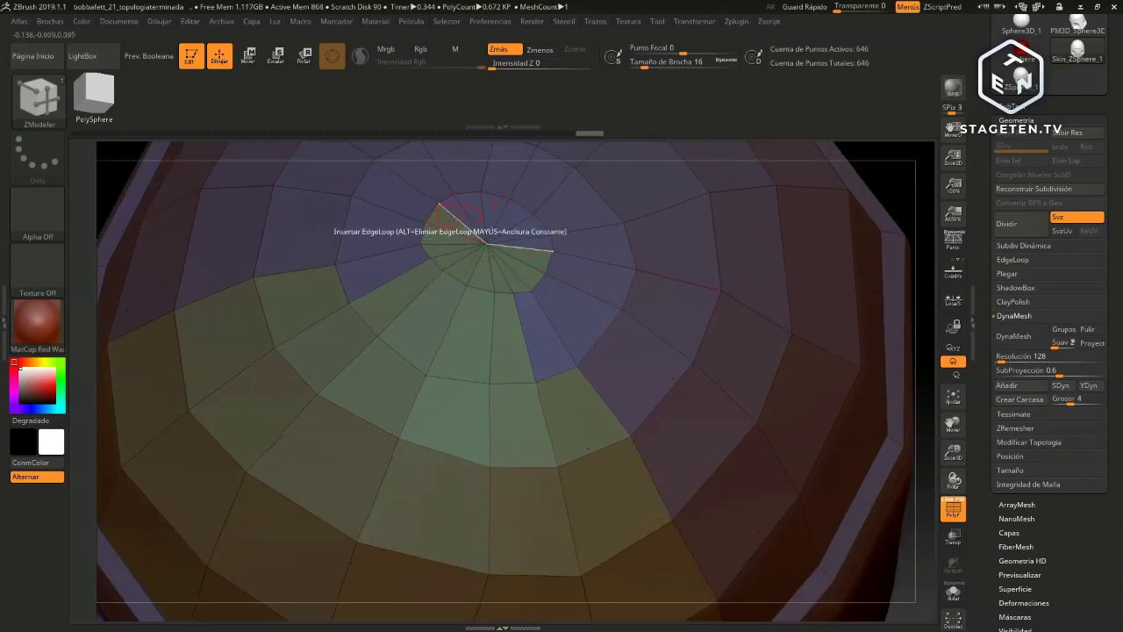
click(493, 205)
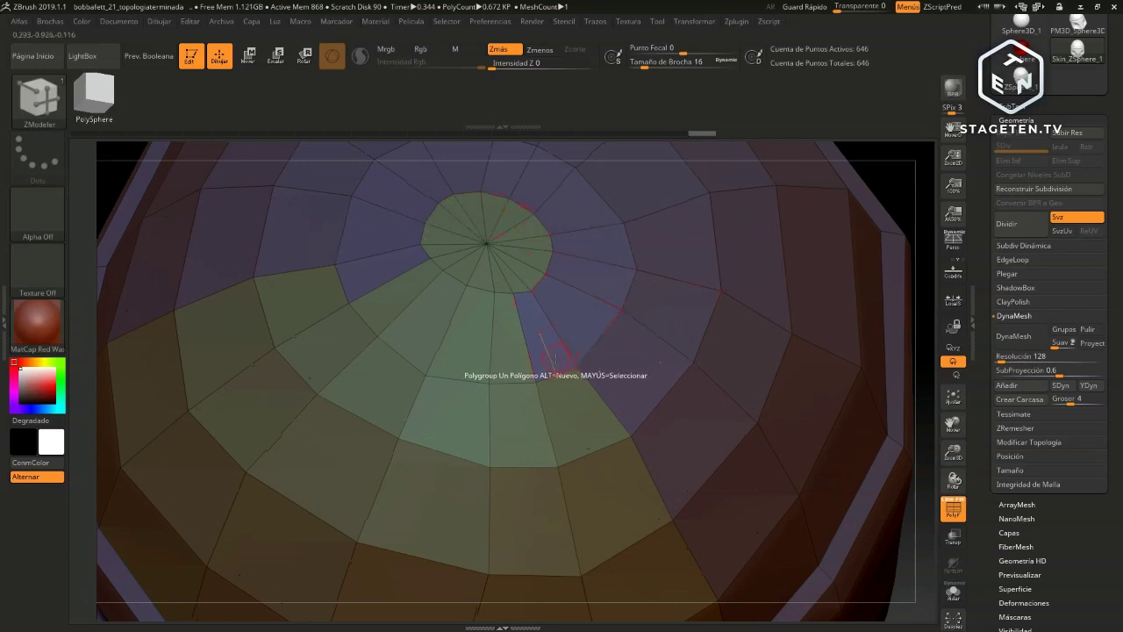
click(556, 358)
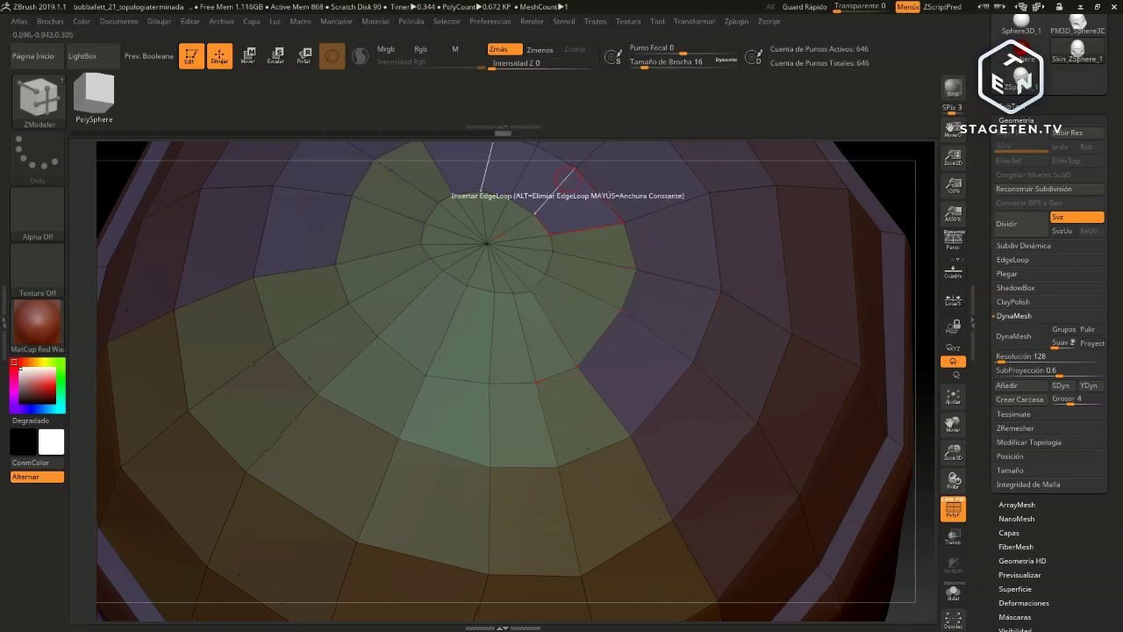
click(551, 180)
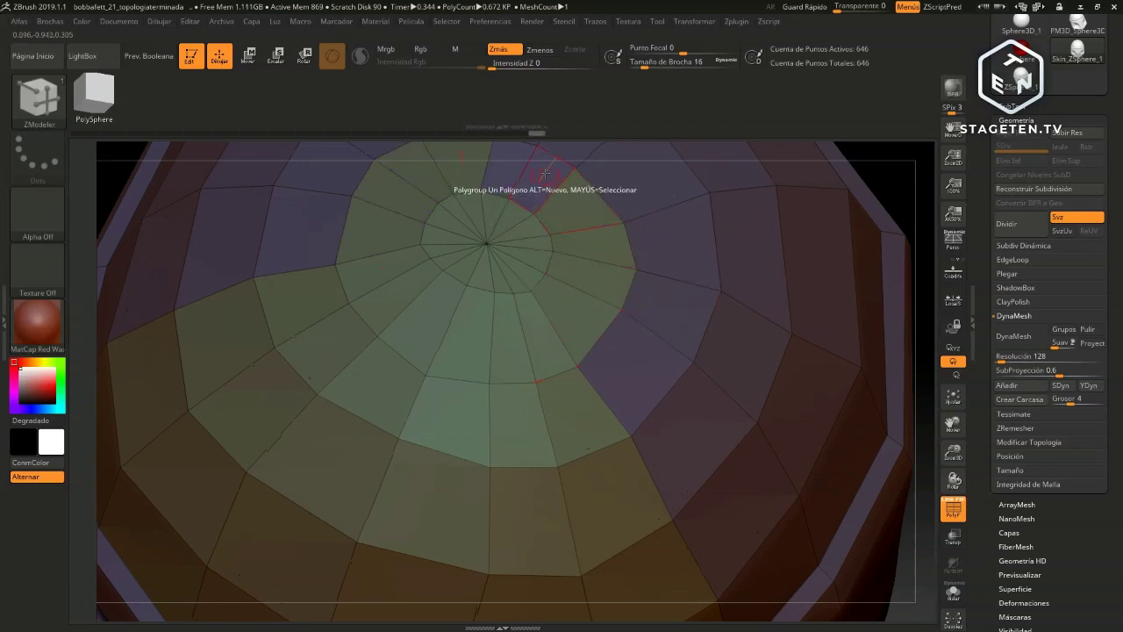
click(545, 174)
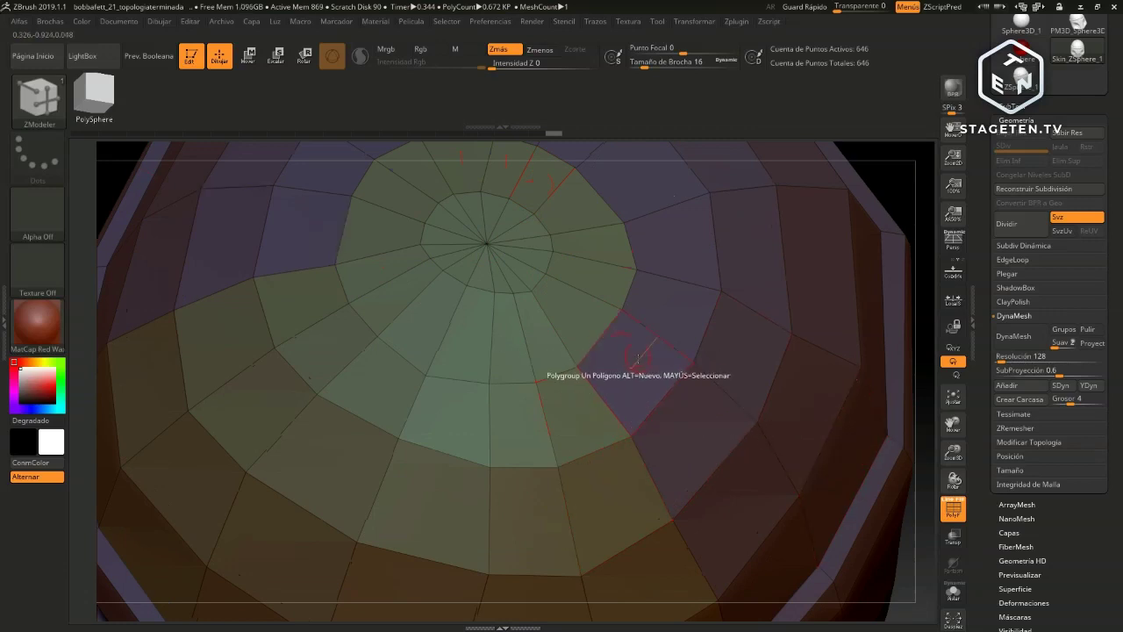
Add the remaining purple ring polygons around the dome to the yellow group
click(640, 355)
click(715, 406)
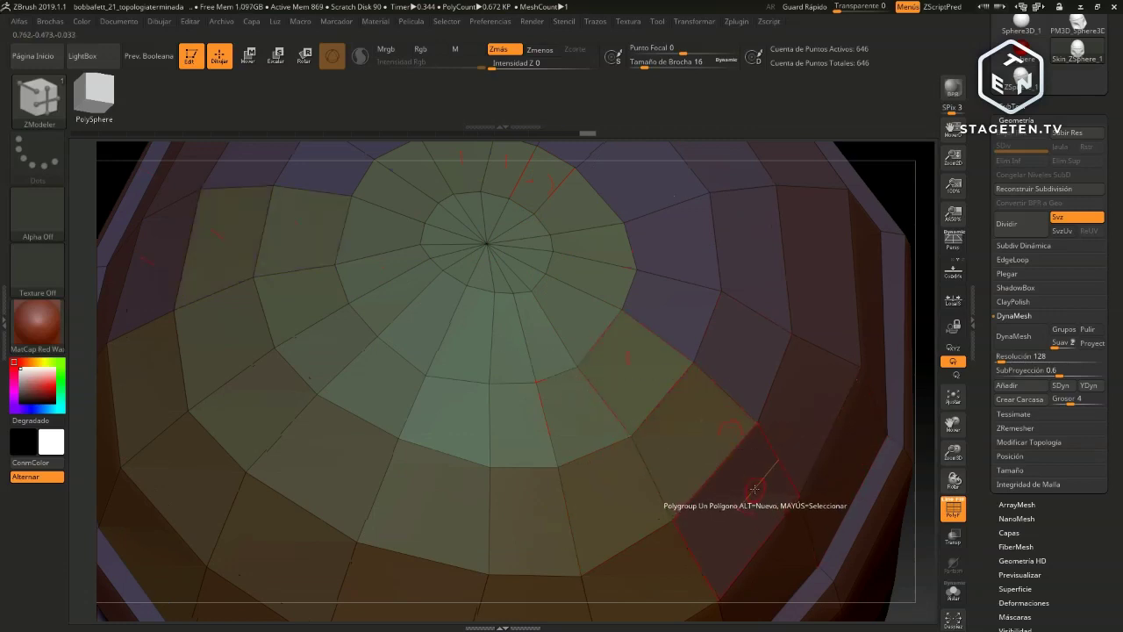
click(755, 488)
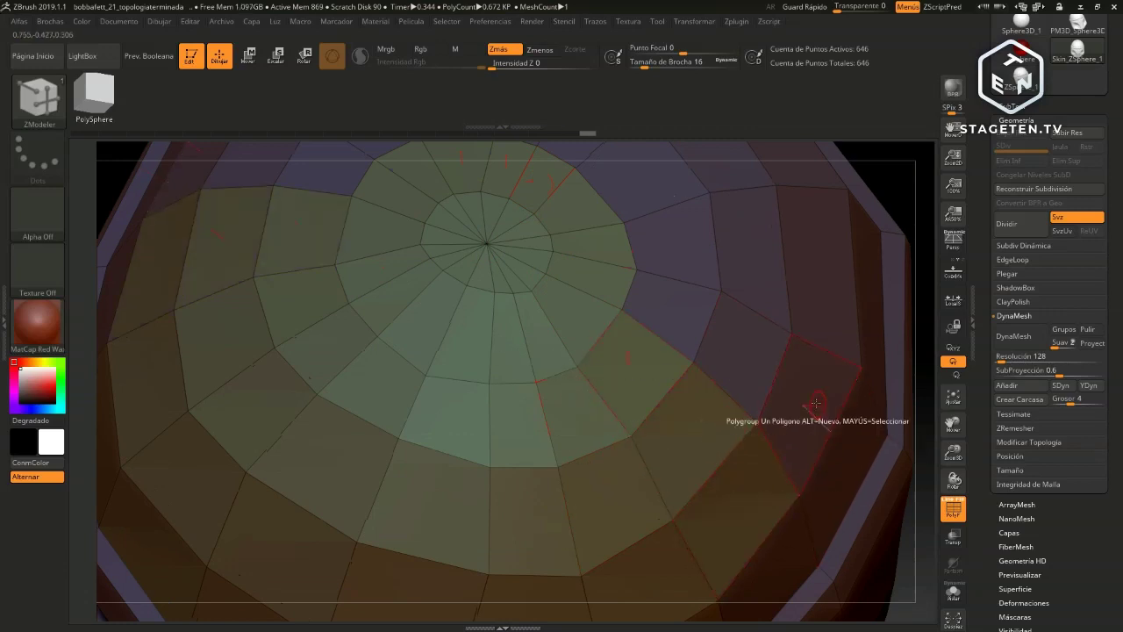
click(750, 347)
click(653, 307)
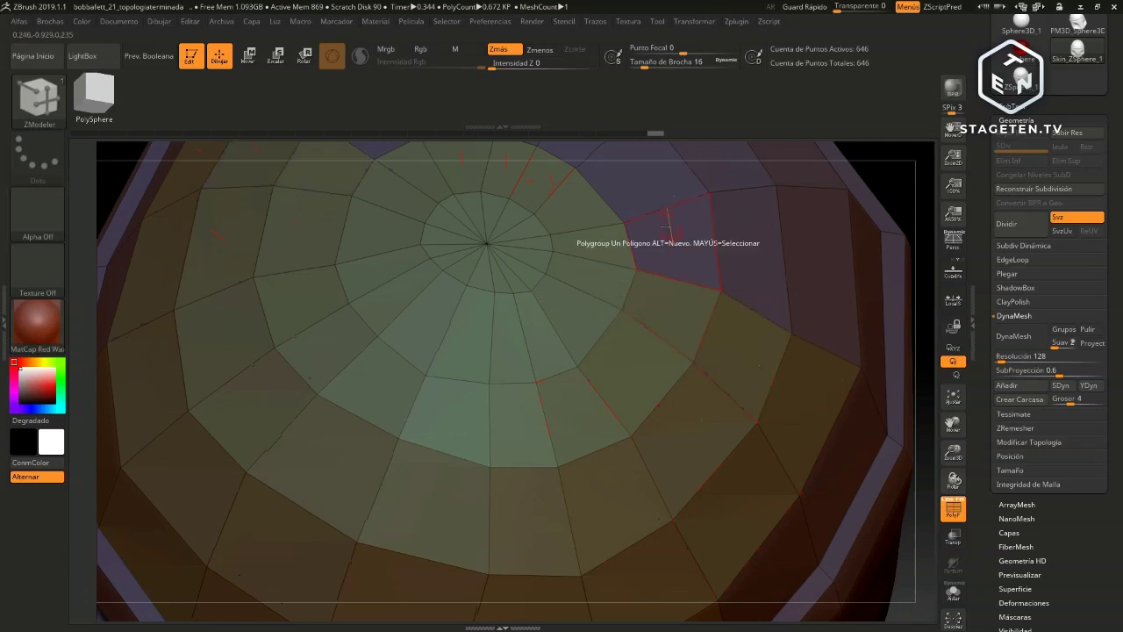
click(667, 230)
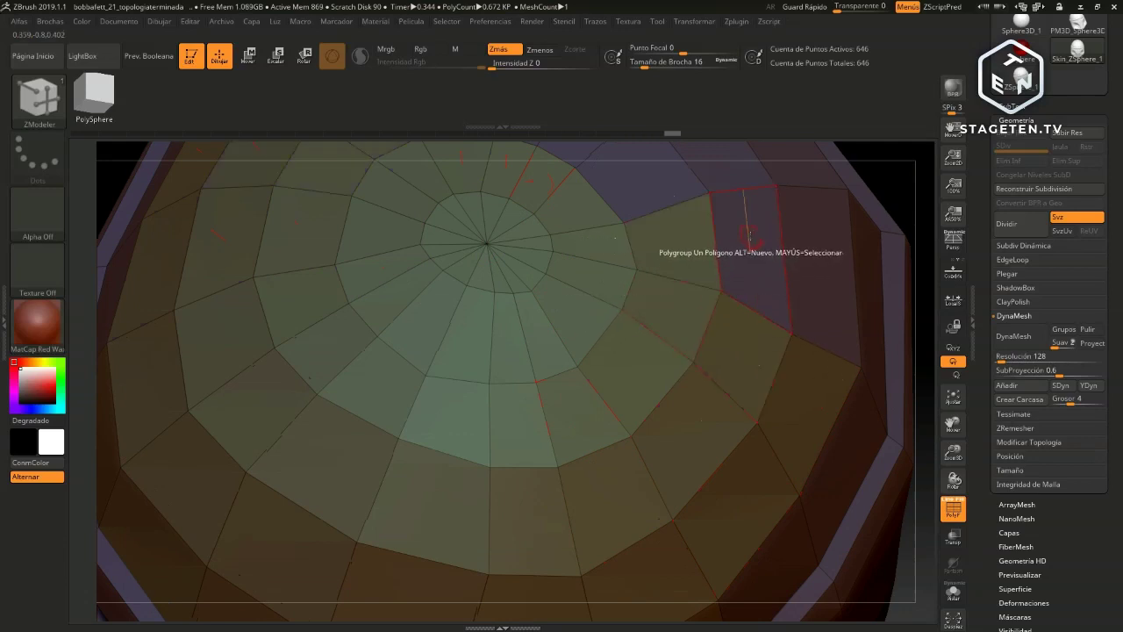
click(745, 229)
mouse_move(904, 173)
mouse_down()
mouse_move(619, 358)
mouse_move(511, 300)
mouse_up()
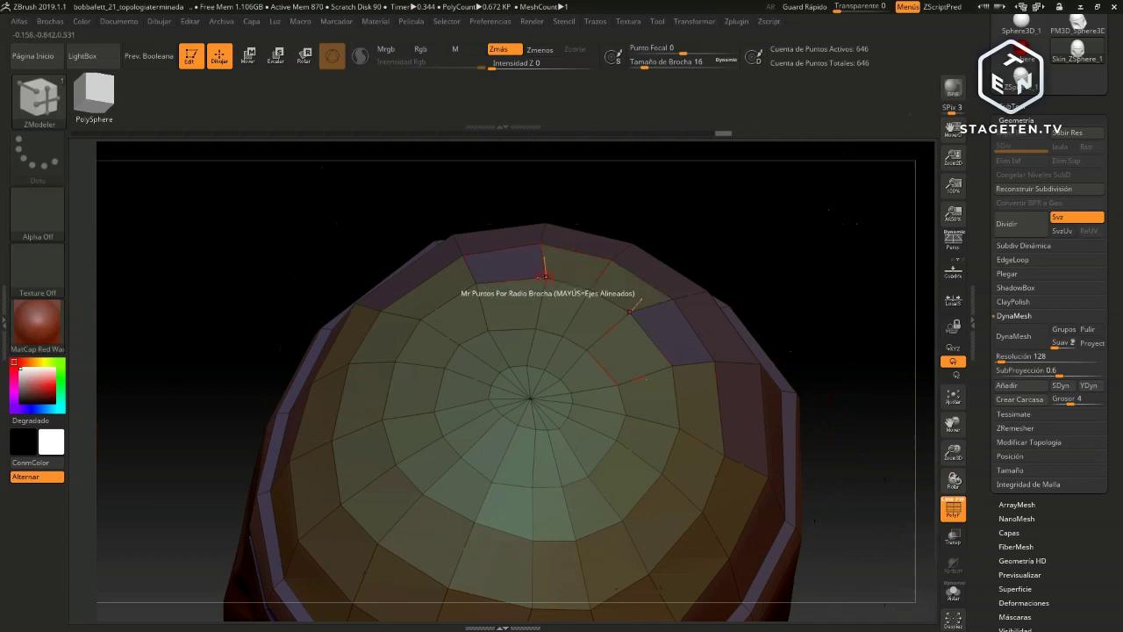
click(574, 289)
mouse_move(849, 454)
mouse_down()
mouse_move(804, 392)
mouse_move(807, 409)
mouse_move(760, 387)
mouse_move(728, 295)
mouse_move(746, 377)
mouse_up()
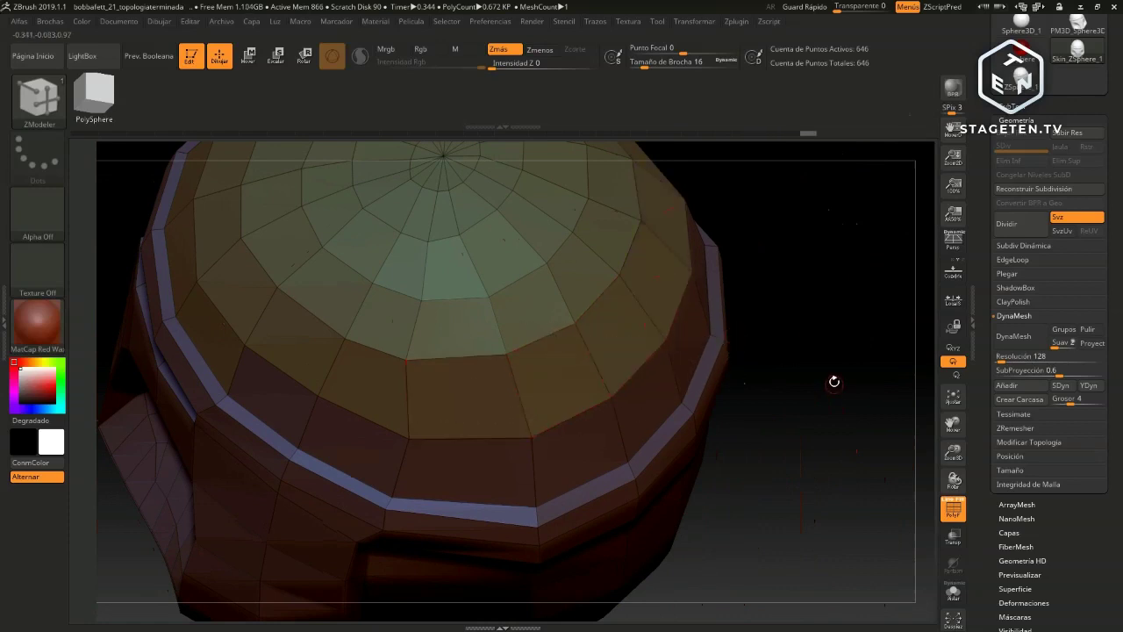
Assign the three leftover band polygons above the brim to the orange group, then orbit to inspect the visor front
mouse_move(834, 380)
mouse_down()
mouse_move(837, 436)
mouse_move(868, 302)
mouse_up()
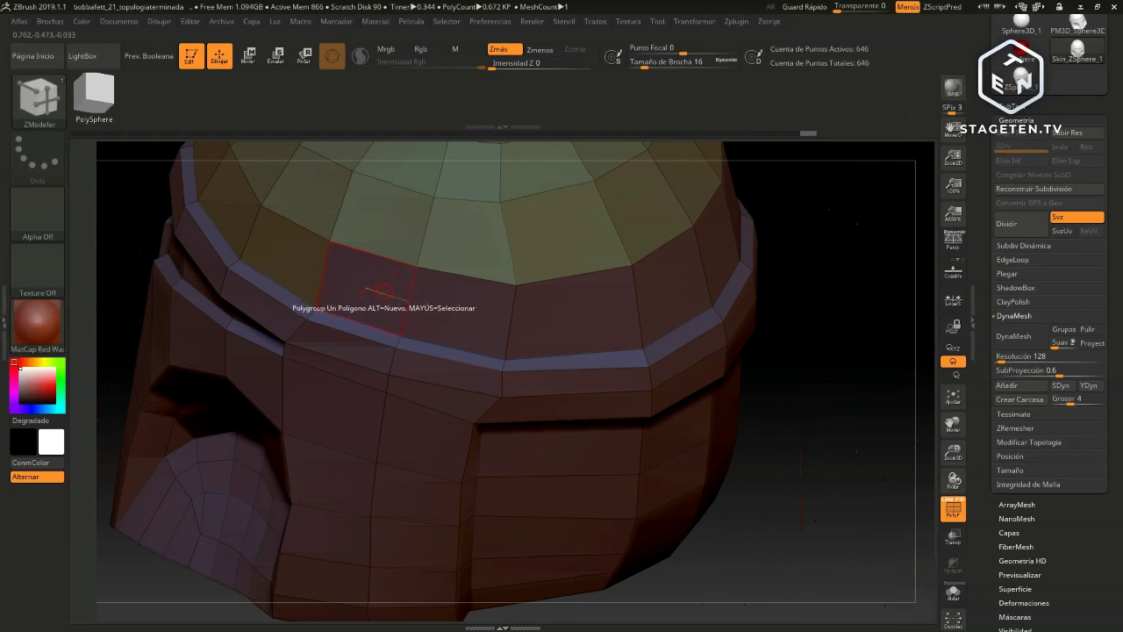
click(481, 316)
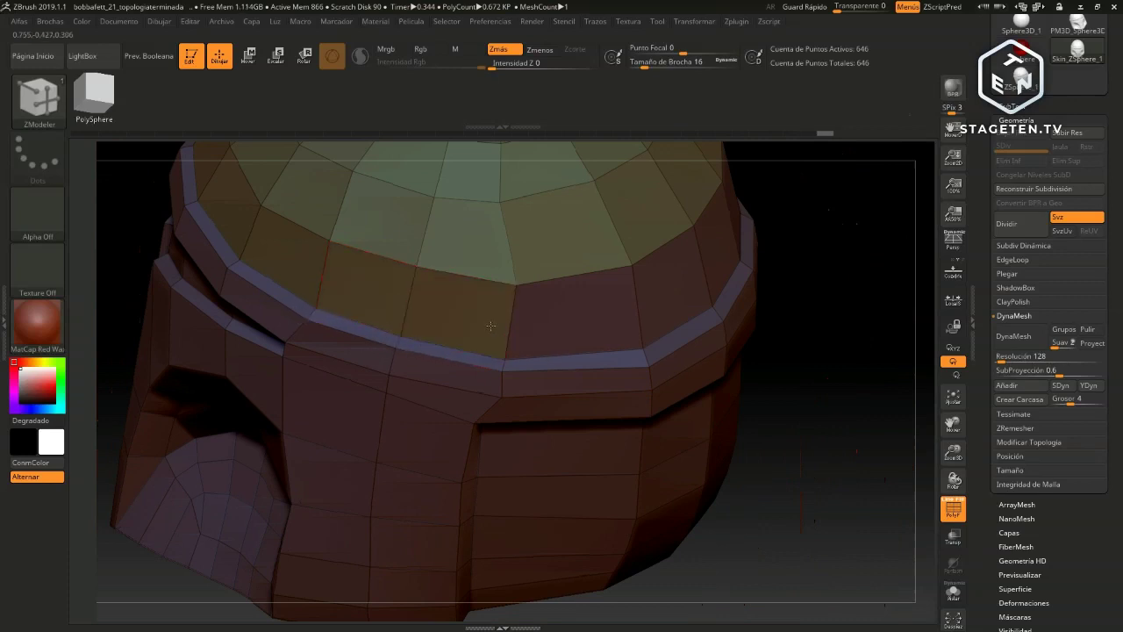
click(667, 303)
click(700, 293)
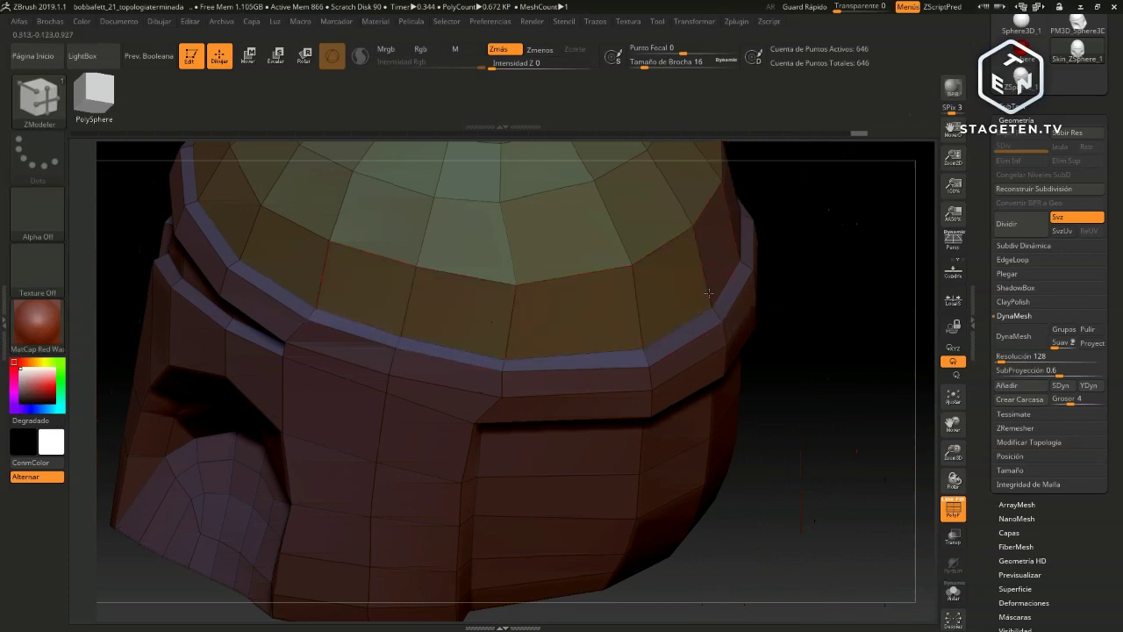
drag(853, 300, 687, 296)
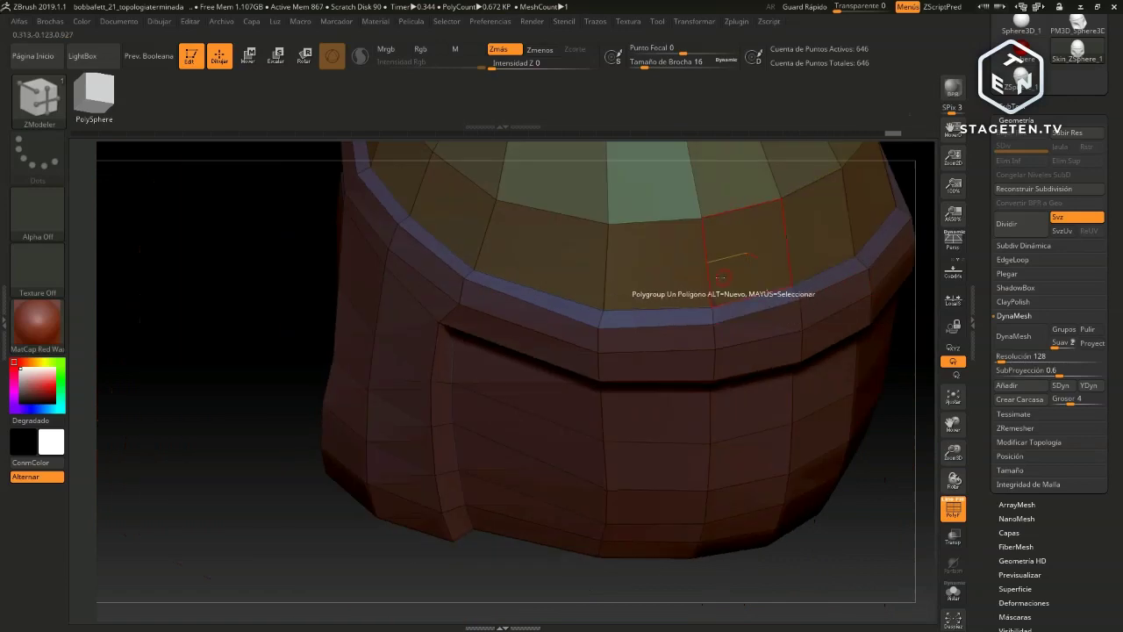
mouse_move(238, 413)
mouse_down()
mouse_move(211, 431)
mouse_move(338, 439)
mouse_move(291, 457)
mouse_up()
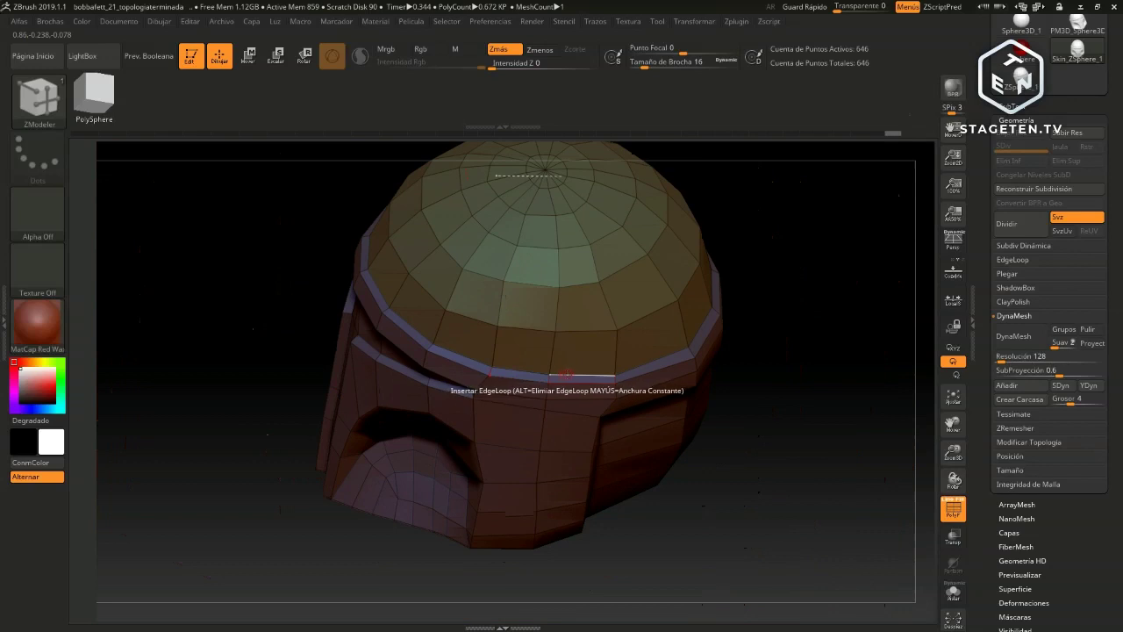
mouse_move(819, 338)
mouse_down()
mouse_move(842, 345)
mouse_move(795, 326)
mouse_move(820, 374)
mouse_move(825, 434)
mouse_move(819, 327)
mouse_up()
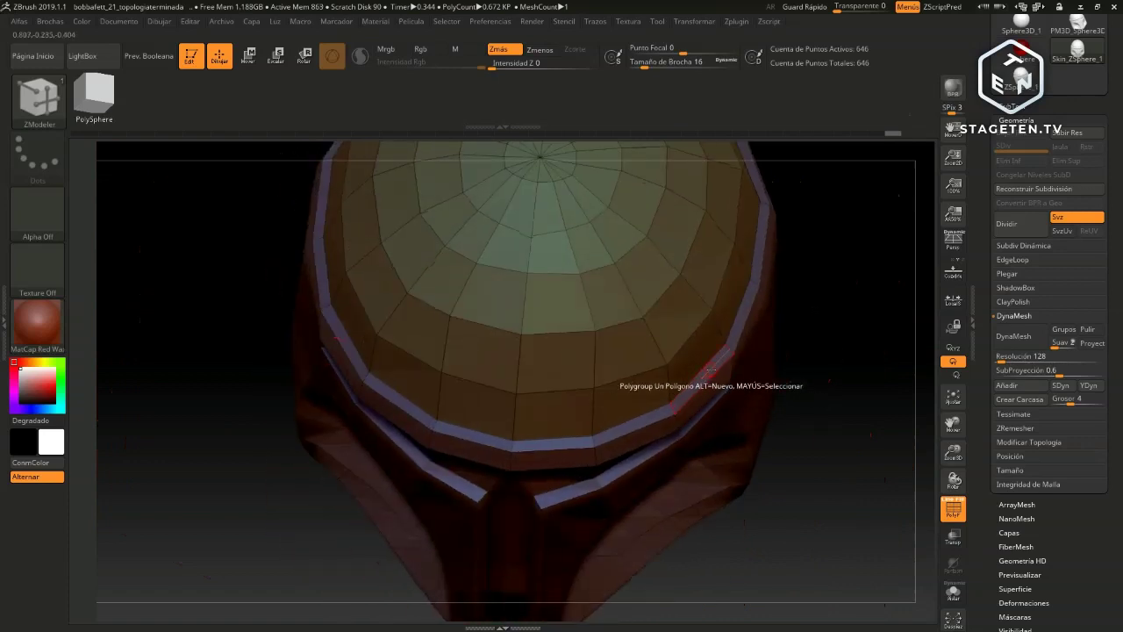
mouse_move(865, 384)
mouse_down()
mouse_move(865, 413)
mouse_move(820, 408)
mouse_up()
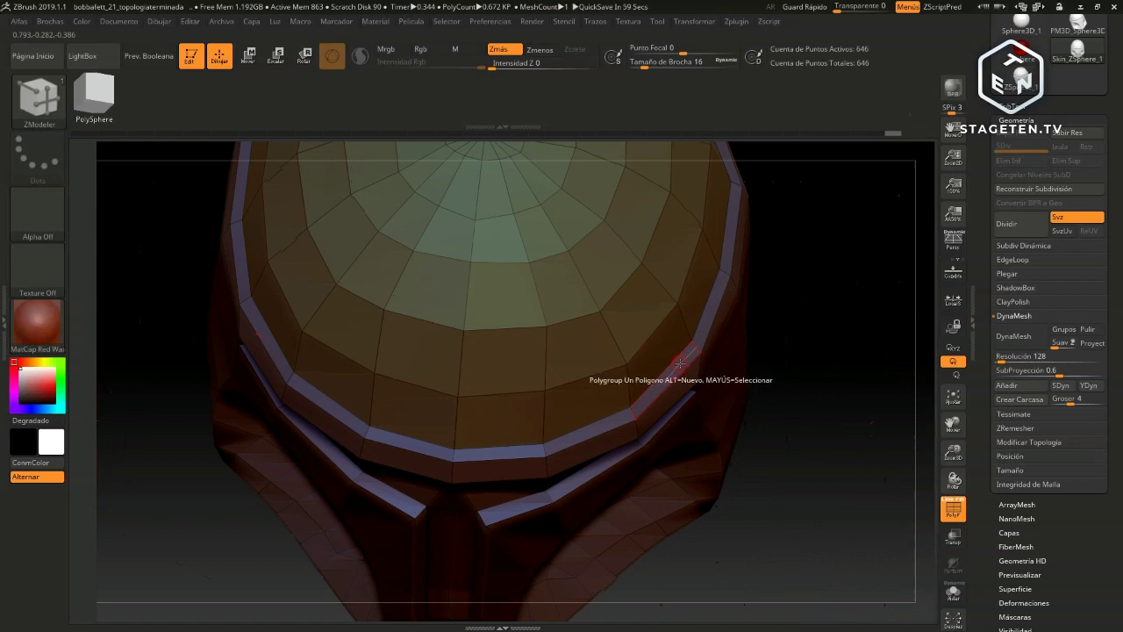
Orbit around the brim and paint the front band polygons below the red rim magenta
click(678, 362)
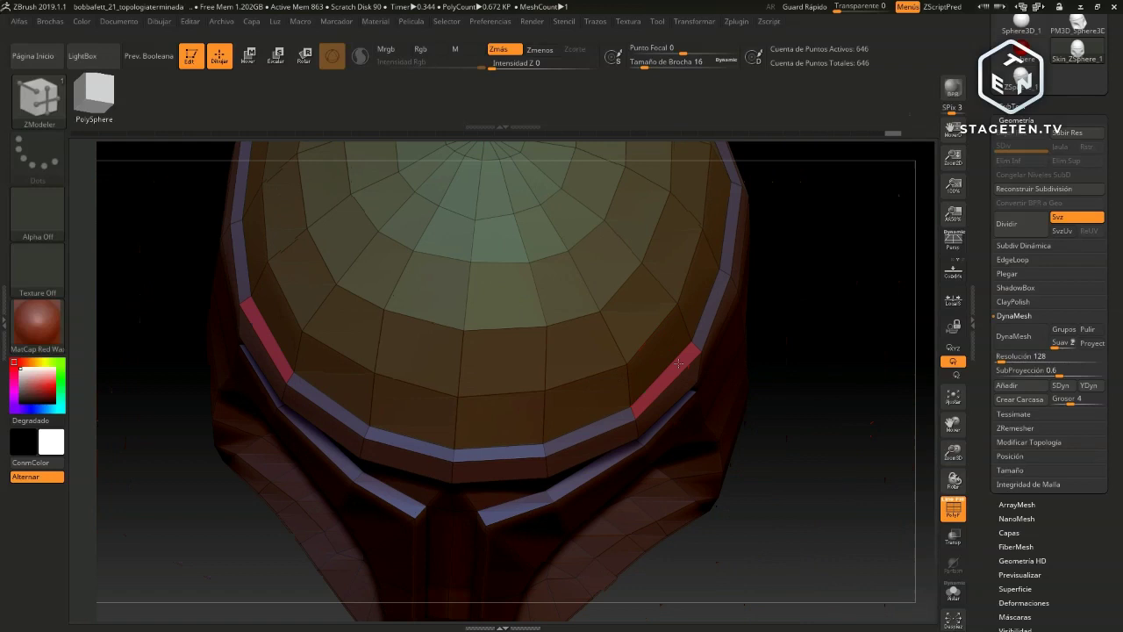
drag(862, 359, 845, 321)
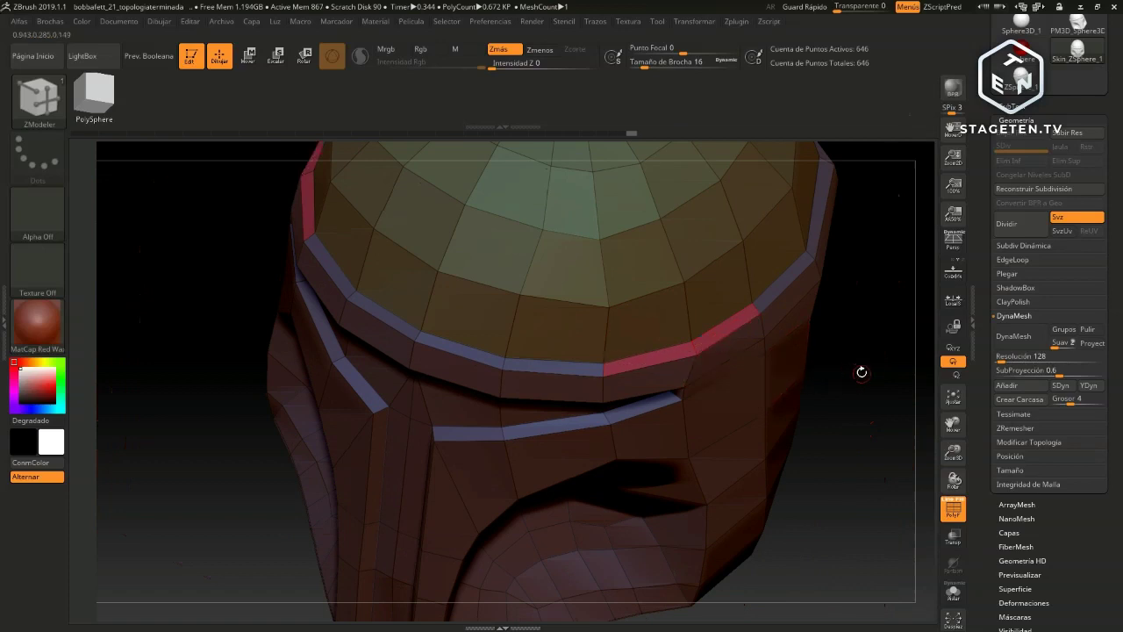
drag(862, 372, 759, 400)
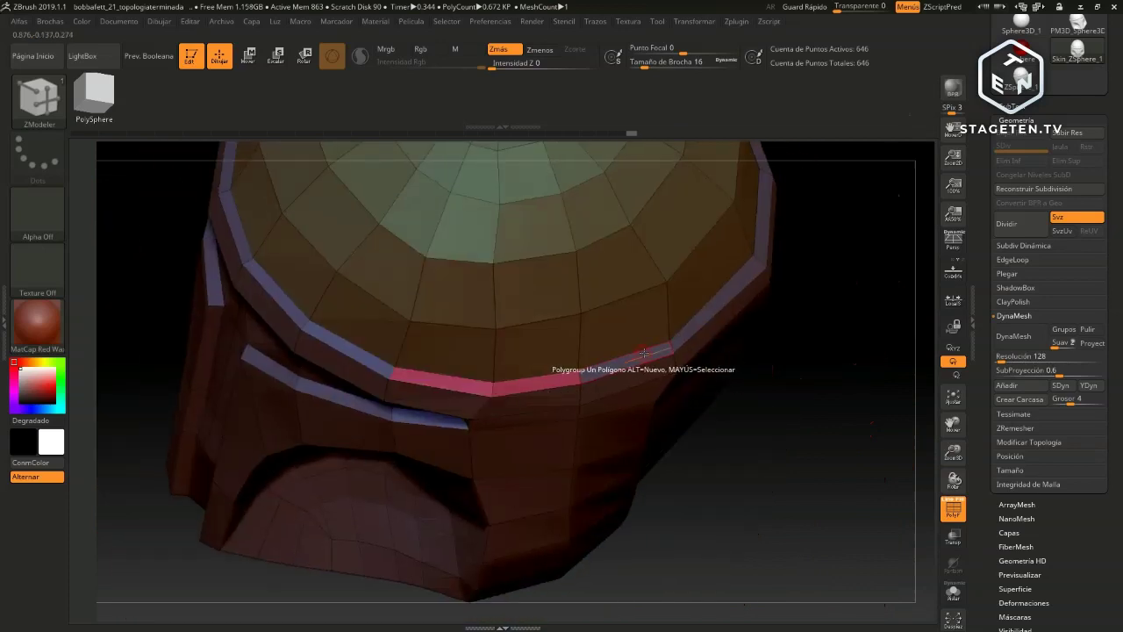
mouse_move(829, 395)
mouse_down()
mouse_move(854, 416)
mouse_move(672, 441)
mouse_up()
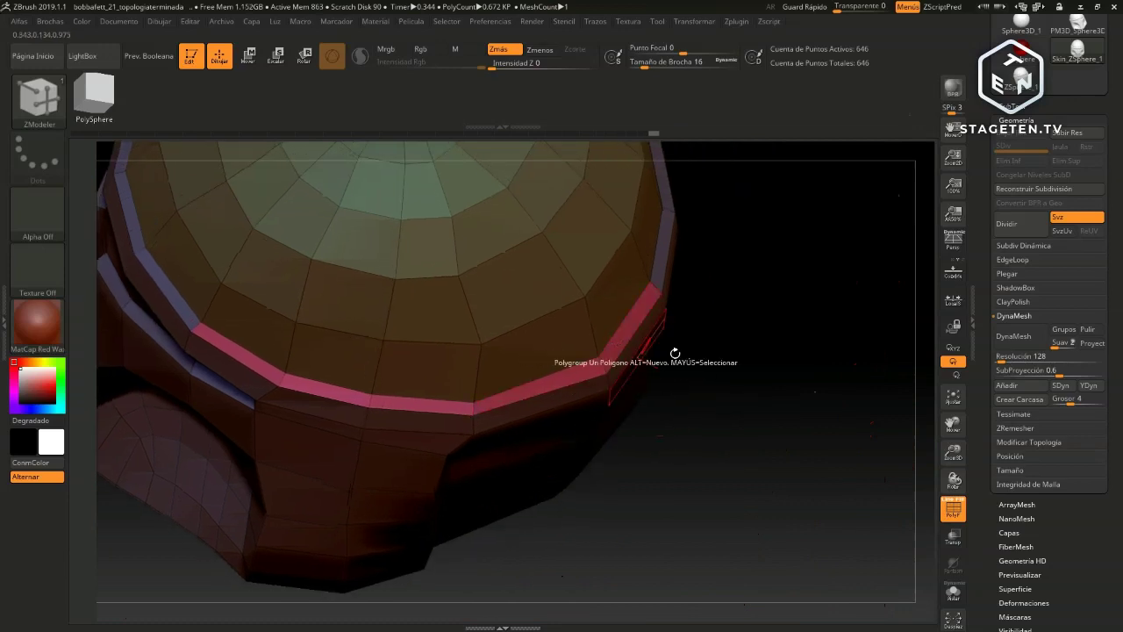
mouse_move(672, 353)
mouse_down()
mouse_move(828, 388)
mouse_move(781, 486)
mouse_move(646, 459)
mouse_up()
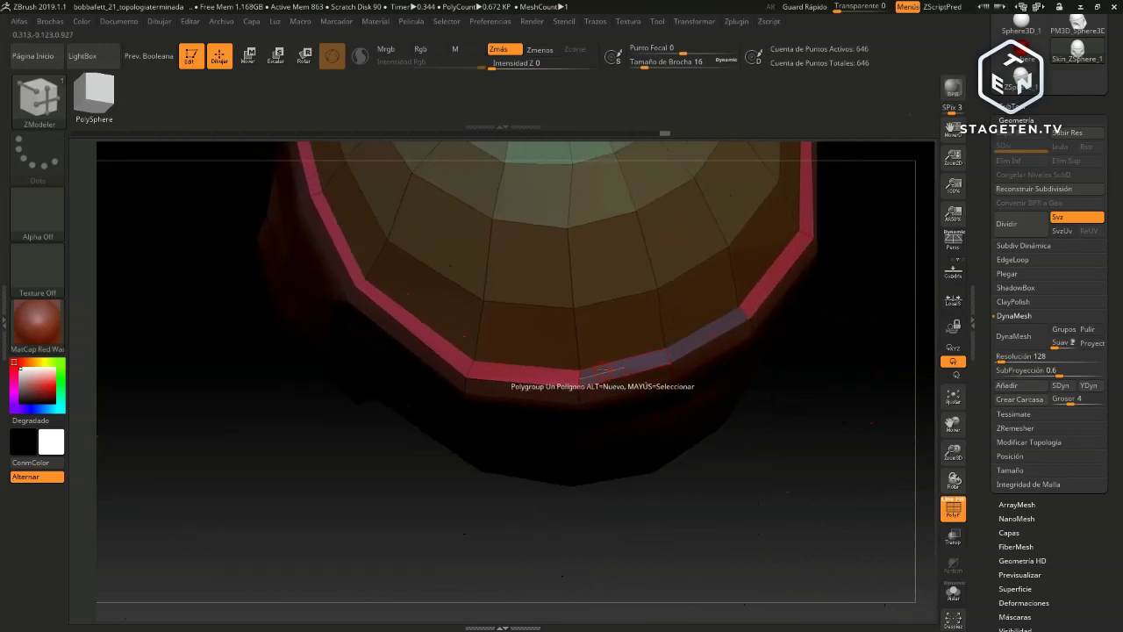
mouse_move(374, 500)
mouse_down()
mouse_move(667, 439)
mouse_move(697, 416)
mouse_move(725, 341)
mouse_move(706, 354)
mouse_move(750, 341)
mouse_move(581, 485)
mouse_up()
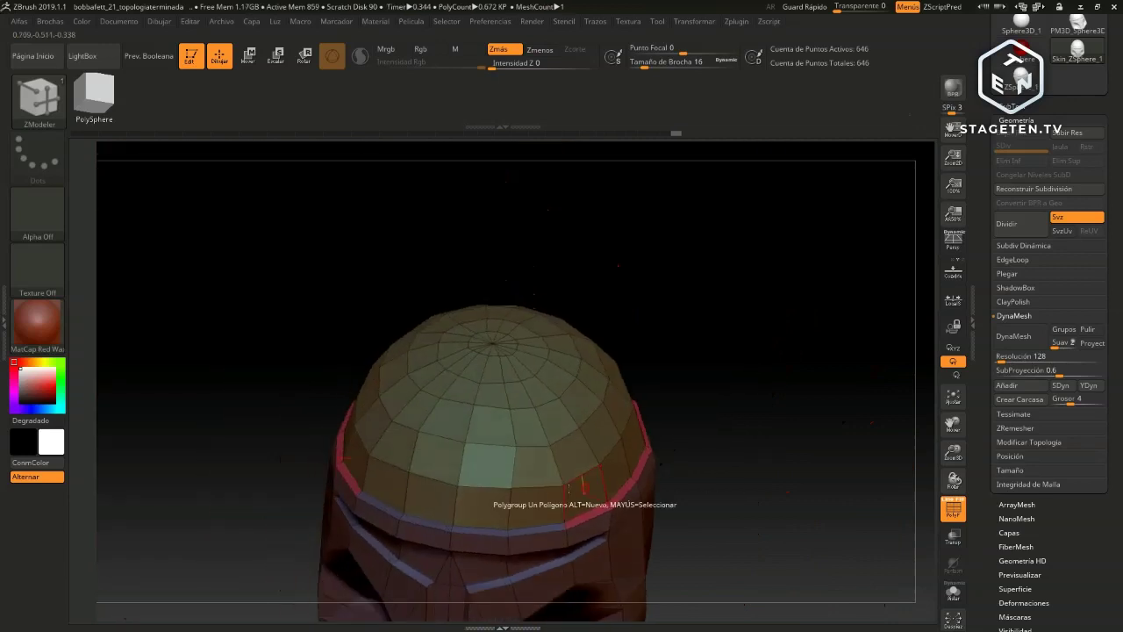
mouse_move(767, 342)
mouse_down()
mouse_move(772, 403)
mouse_move(774, 331)
mouse_move(777, 409)
mouse_move(794, 411)
mouse_move(517, 395)
mouse_up()
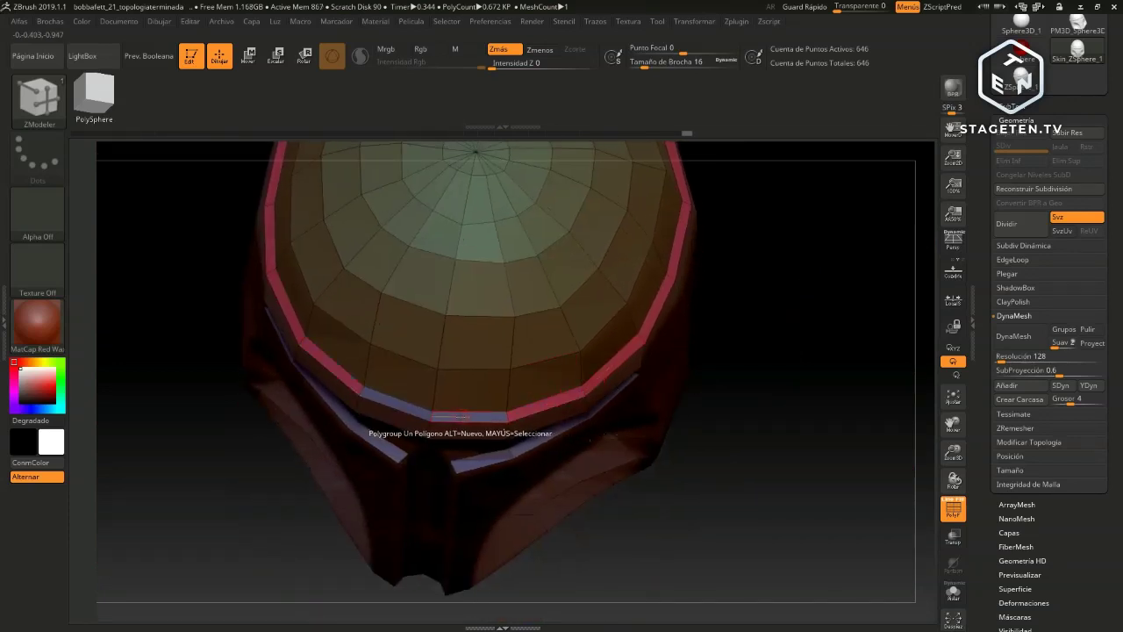
mouse_move(776, 392)
mouse_down()
mouse_move(797, 328)
mouse_move(808, 333)
mouse_move(454, 378)
mouse_up()
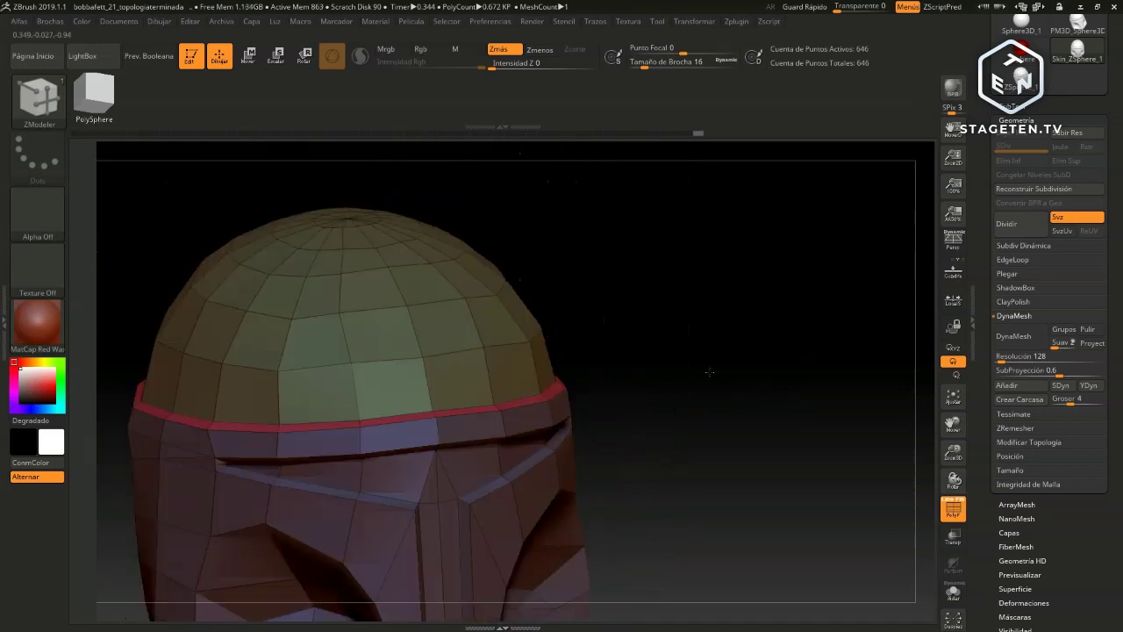
drag(500, 417, 518, 410)
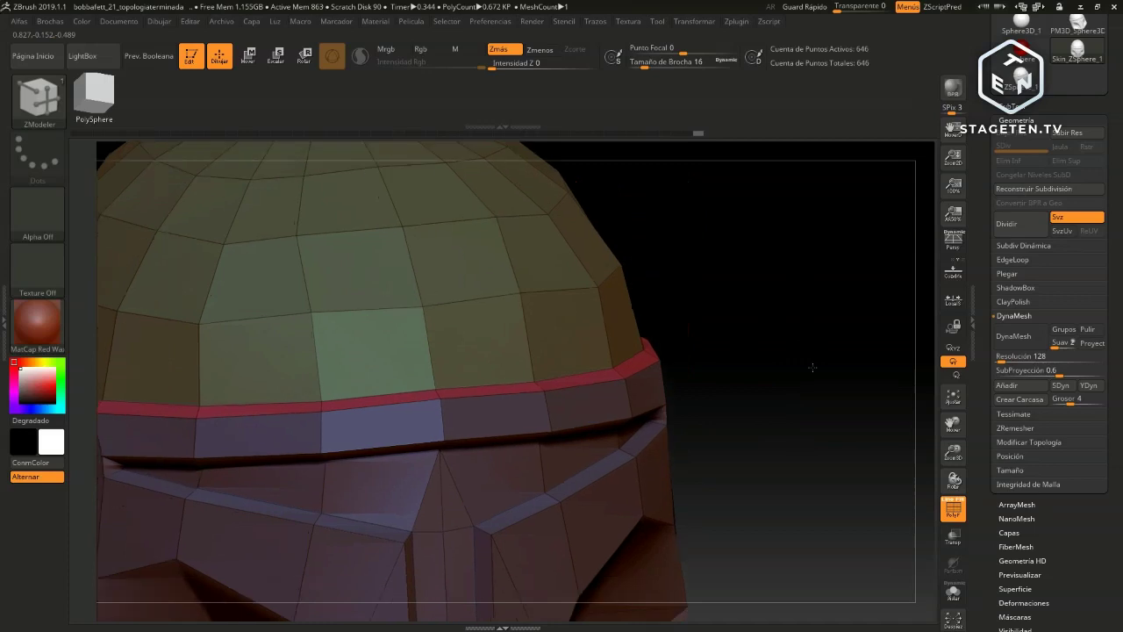
alt+drag(772, 383, 734, 348)
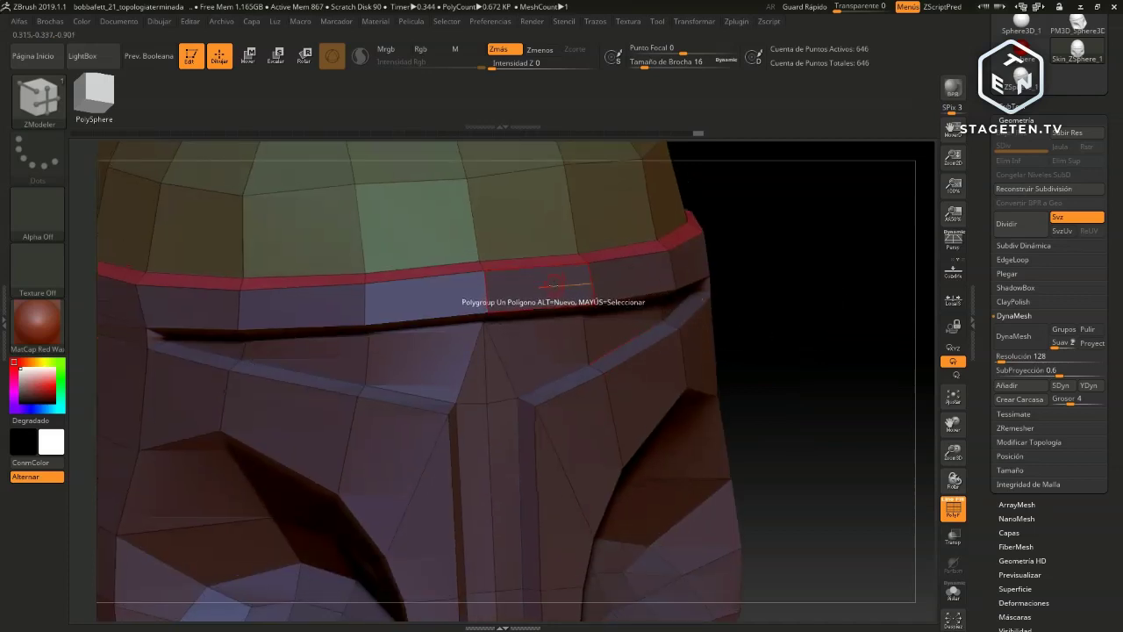
click(561, 285)
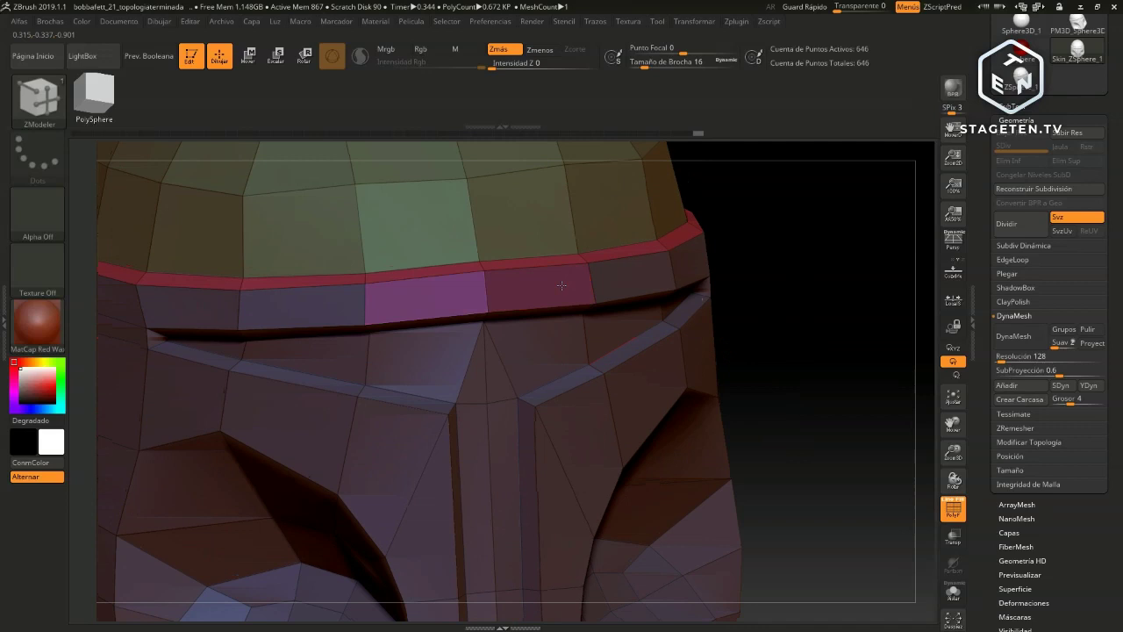
Add the next band polygon to the magenta group, then rotate along the rim toward the helmet's side
mouse_move(804, 319)
mouse_down()
mouse_move(681, 278)
mouse_move(721, 262)
mouse_up()
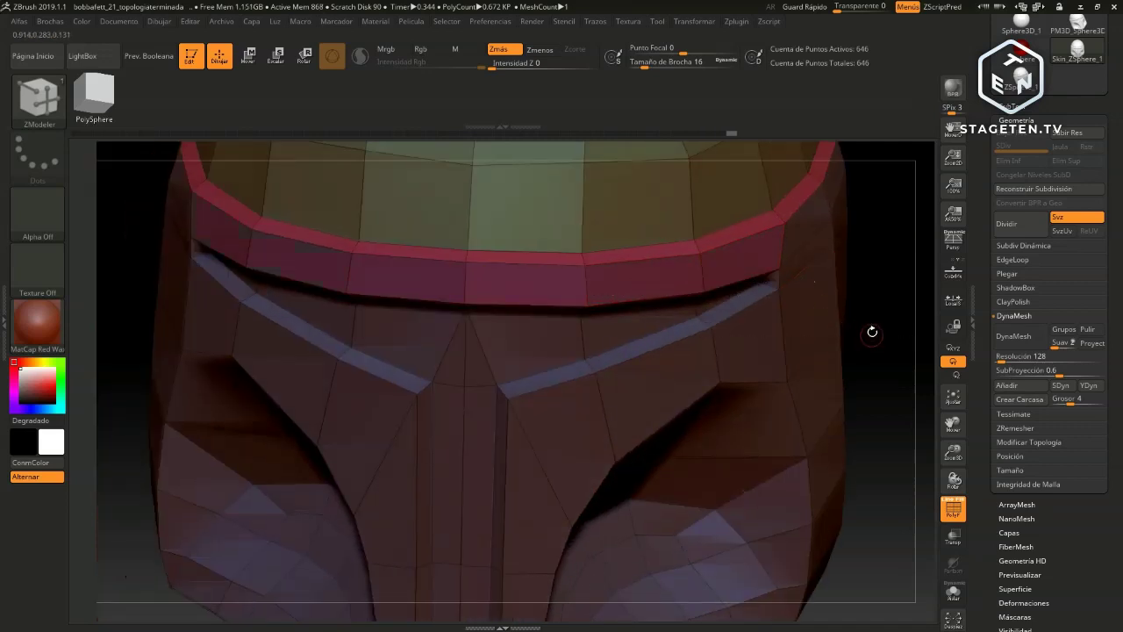
drag(885, 330, 645, 323)
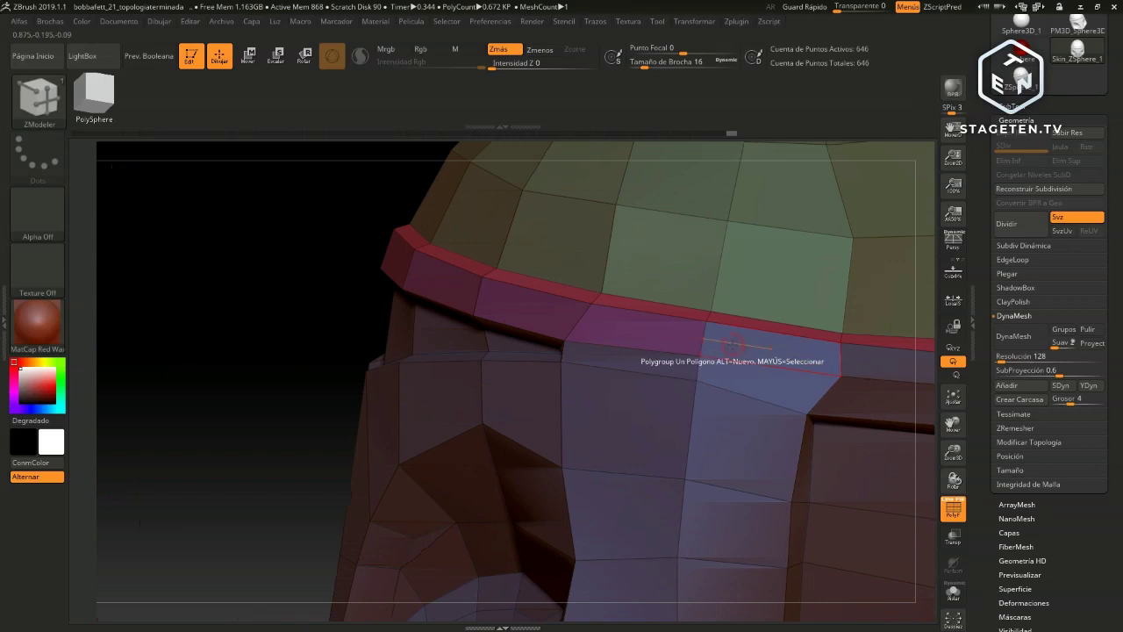
click(702, 371)
drag(296, 379, 619, 329)
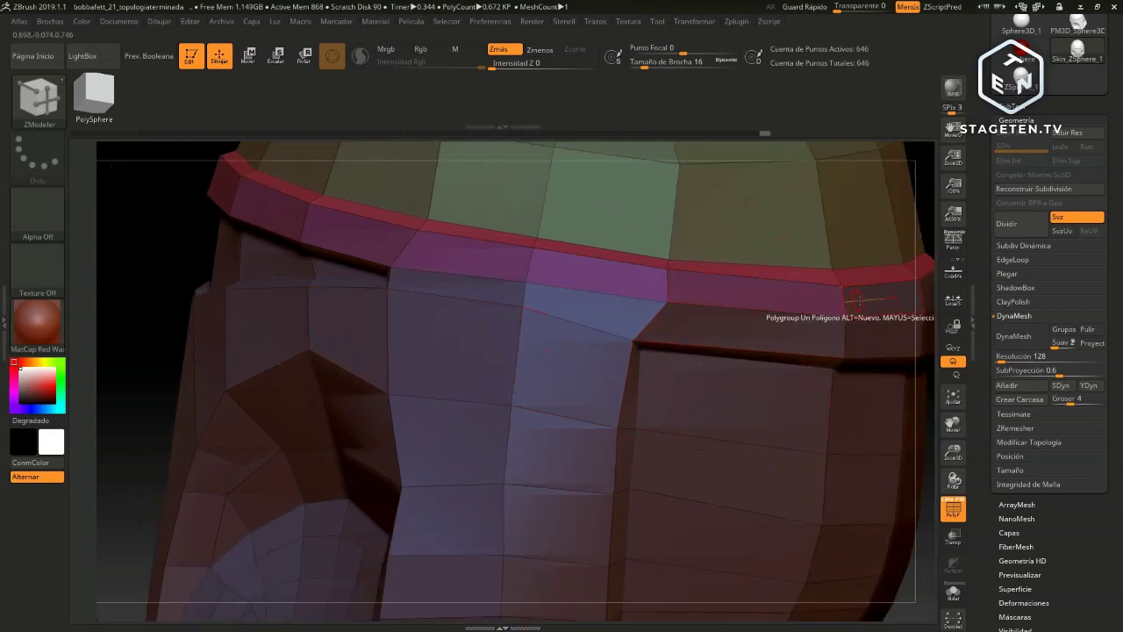
drag(177, 253, 864, 303)
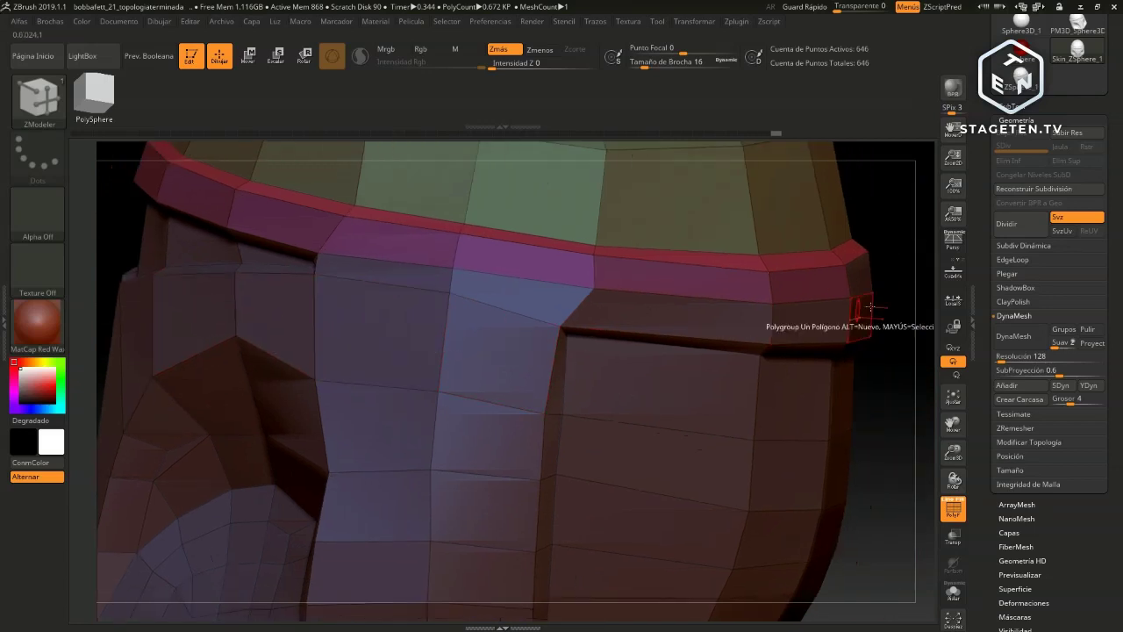
drag(892, 406, 900, 331)
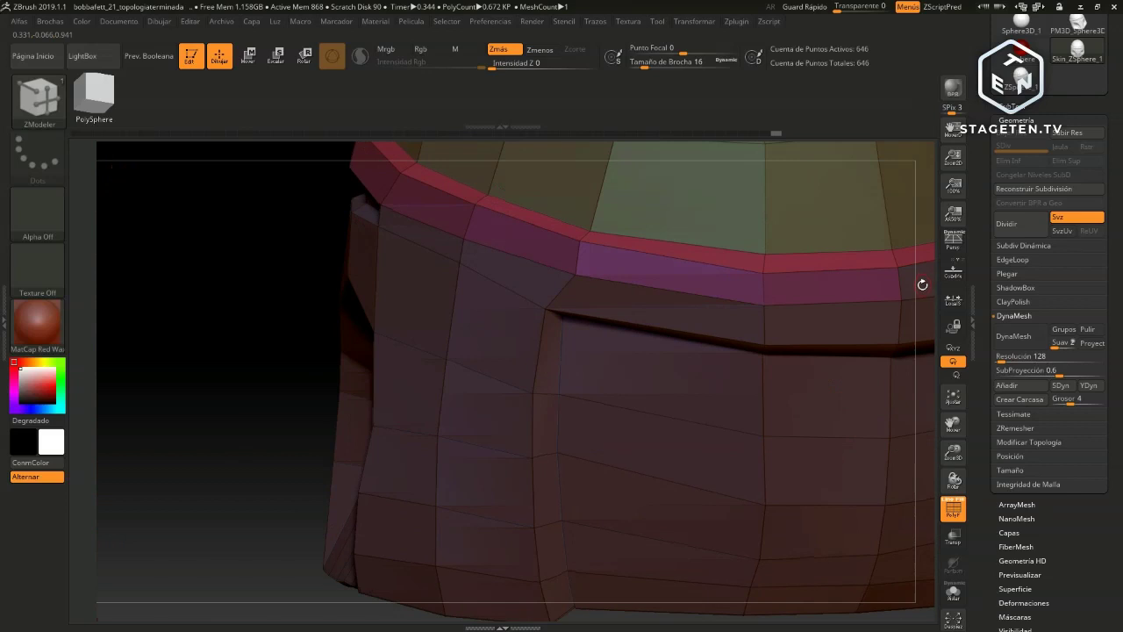
mouse_move(254, 339)
alt+mouse_down()
mouse_move(220, 319)
mouse_move(271, 251)
mouse_move(247, 392)
mouse_move(233, 395)
mouse_move(310, 401)
mouse_move(291, 409)
mouse_move(323, 338)
mouse_move(271, 409)
mouse_move(284, 372)
mouse_move(321, 334)
mouse_move(295, 396)
mouse_move(313, 425)
mouse_move(347, 378)
alt+mouse_up()
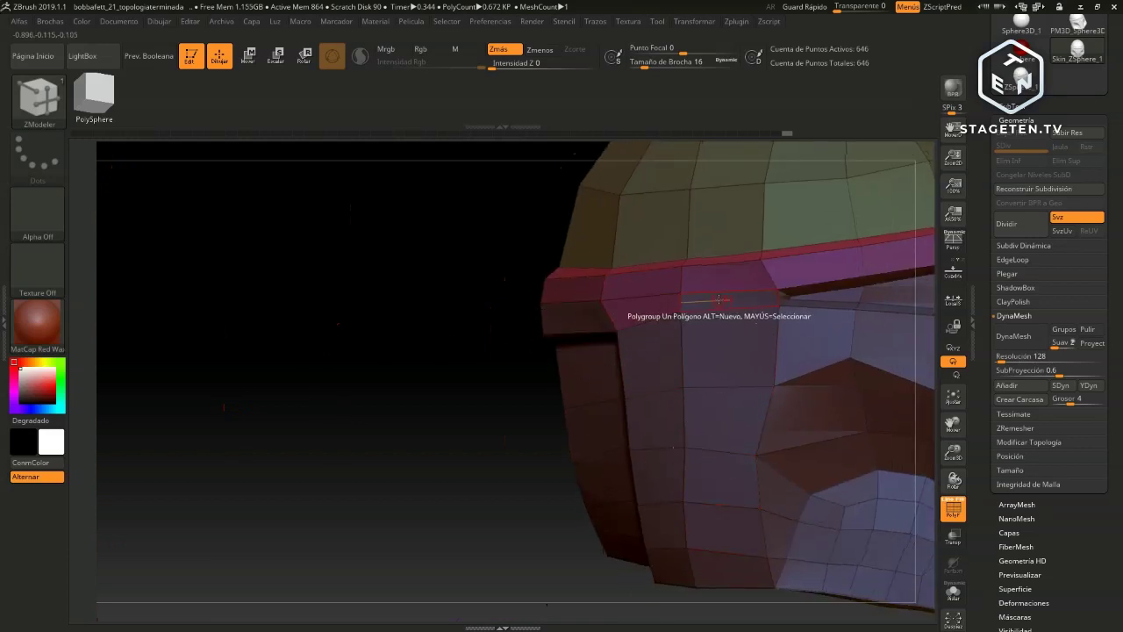
Add the five side polygons below the band, down to the bottom edge, to the pink polygroup
click(714, 300)
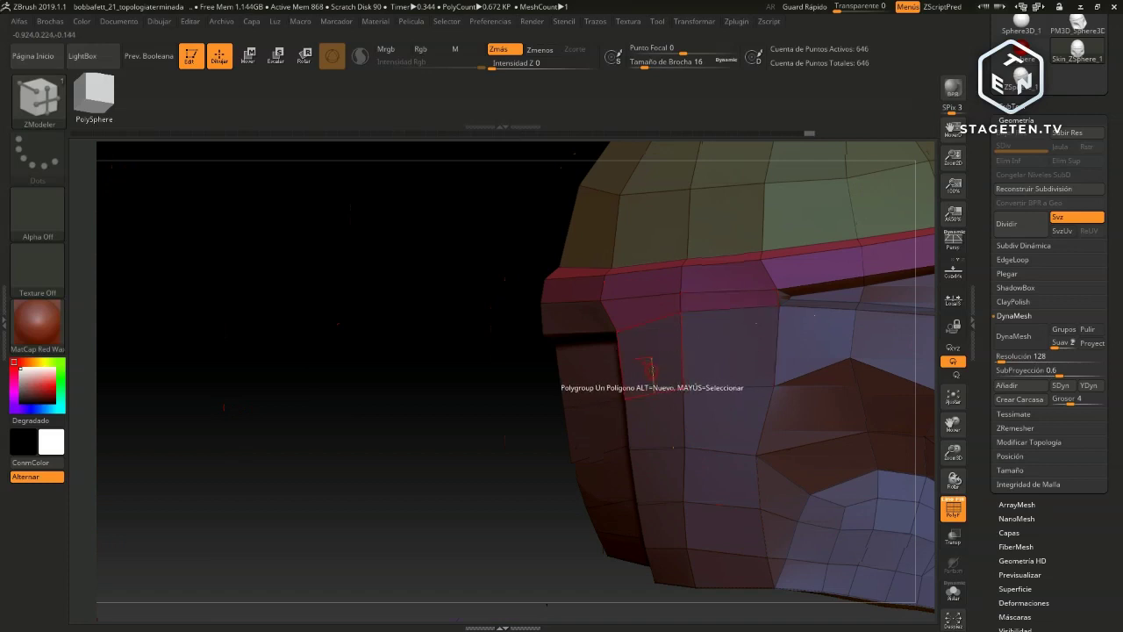
click(649, 369)
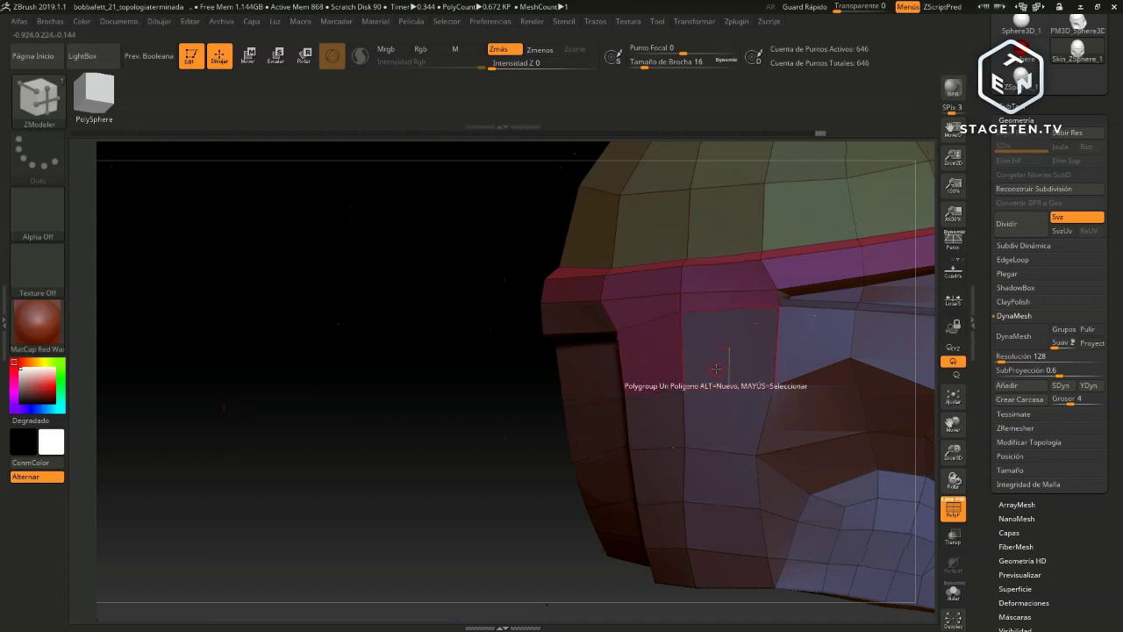
click(665, 419)
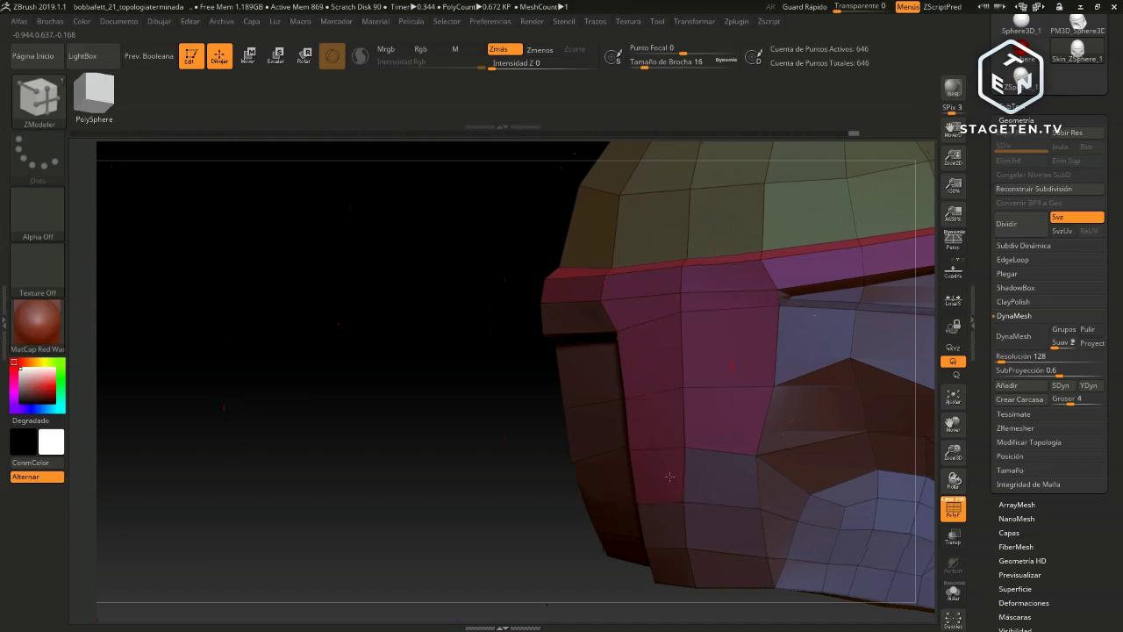
click(701, 478)
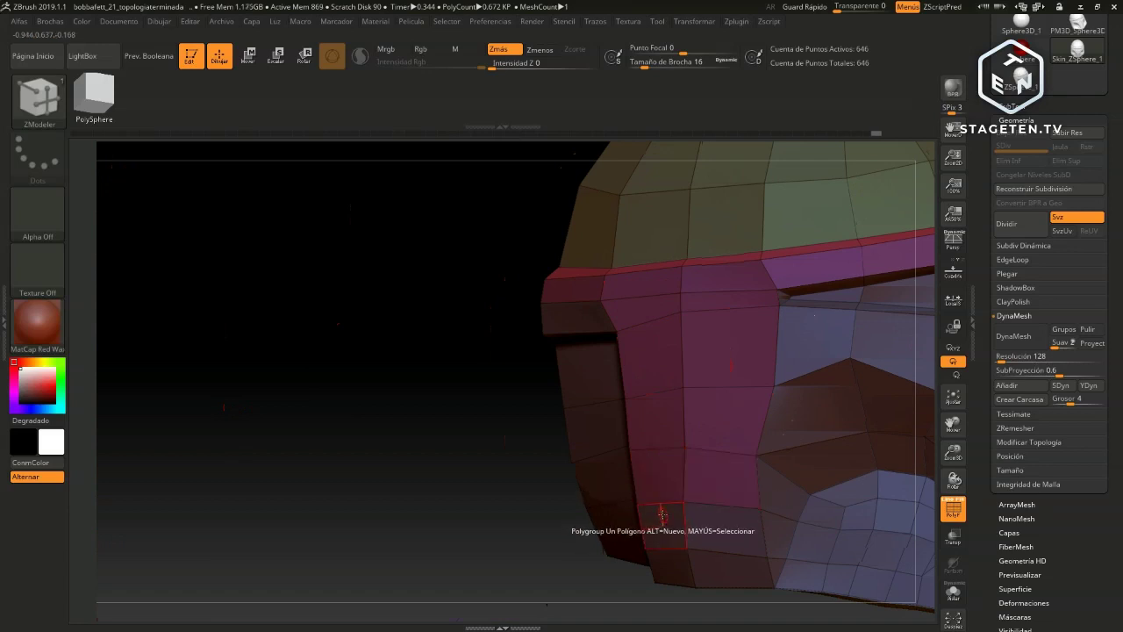
click(675, 561)
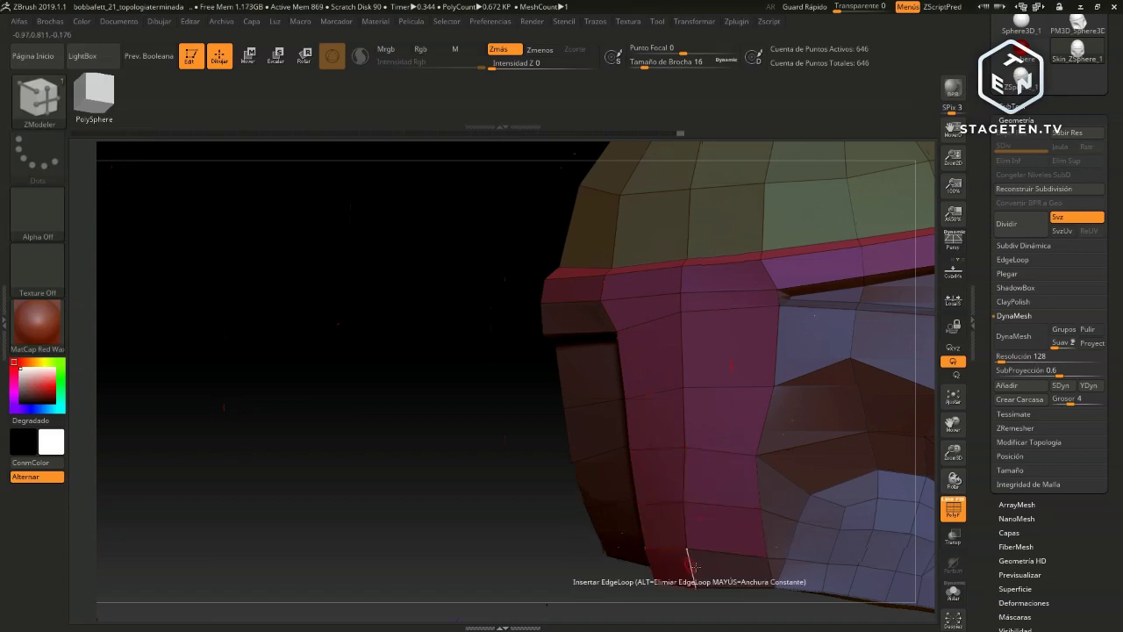
mouse_move(422, 450)
mouse_down()
mouse_move(313, 397)
mouse_move(327, 427)
mouse_up()
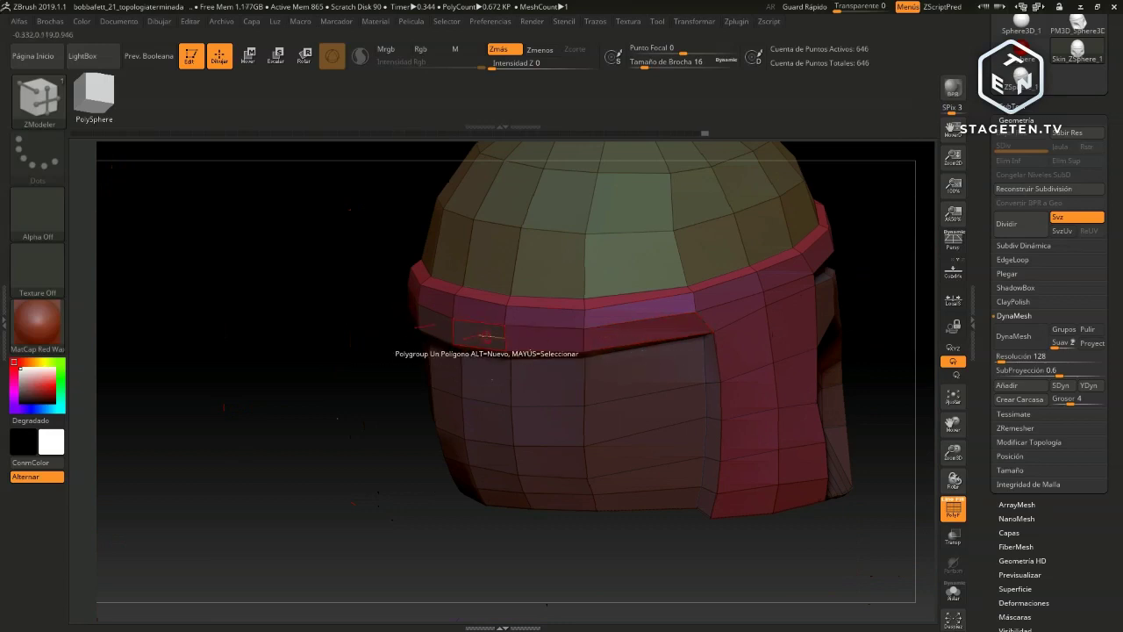
mouse_move(296, 456)
mouse_down()
mouse_move(730, 417)
mouse_move(729, 426)
mouse_move(760, 326)
mouse_move(747, 360)
mouse_move(334, 359)
mouse_move(311, 282)
mouse_move(306, 483)
mouse_up()
mouse_move(865, 303)
mouse_down()
mouse_move(865, 278)
mouse_move(840, 346)
mouse_move(882, 257)
mouse_move(845, 353)
mouse_up()
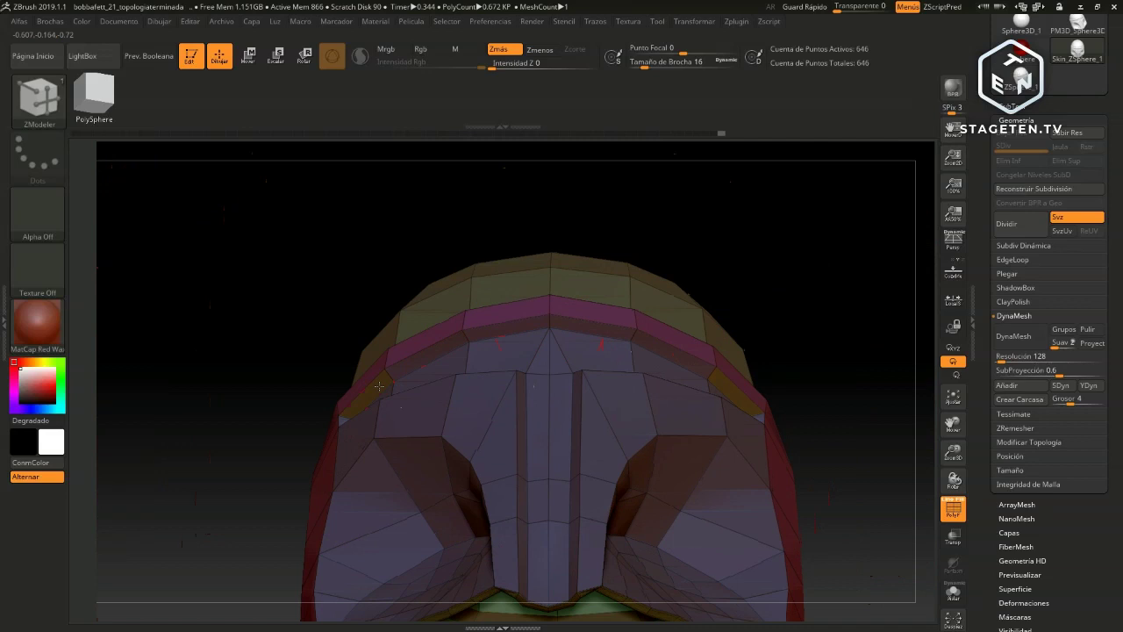
Merge the orange side polygons into the red group and turn the visor's upper-edge strip polygon green
click(378, 386)
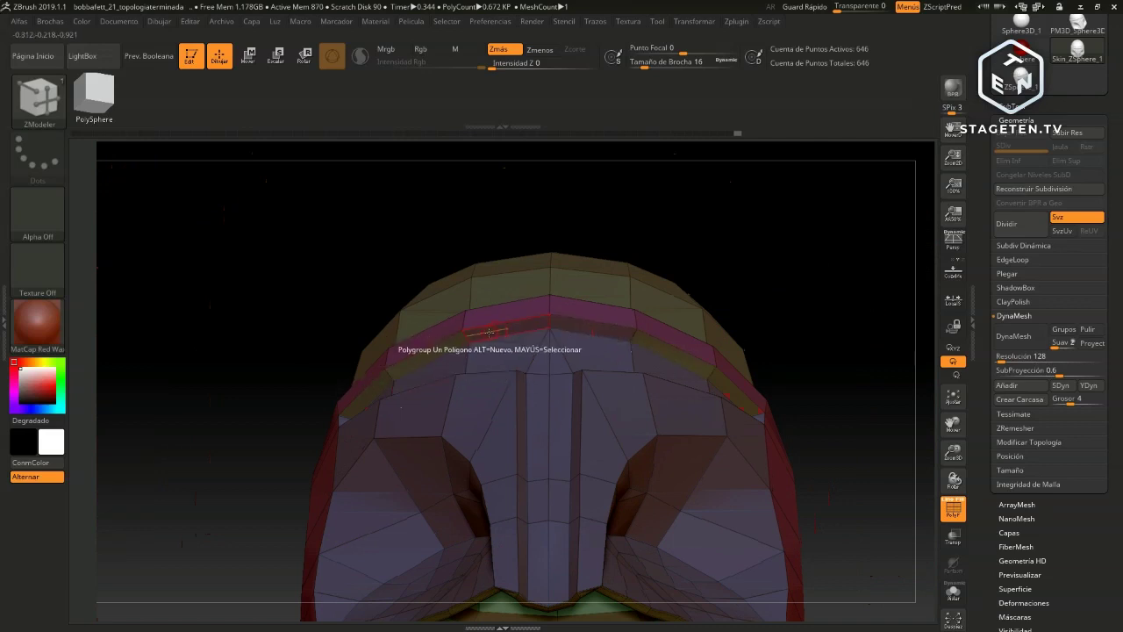
drag(825, 309, 822, 348)
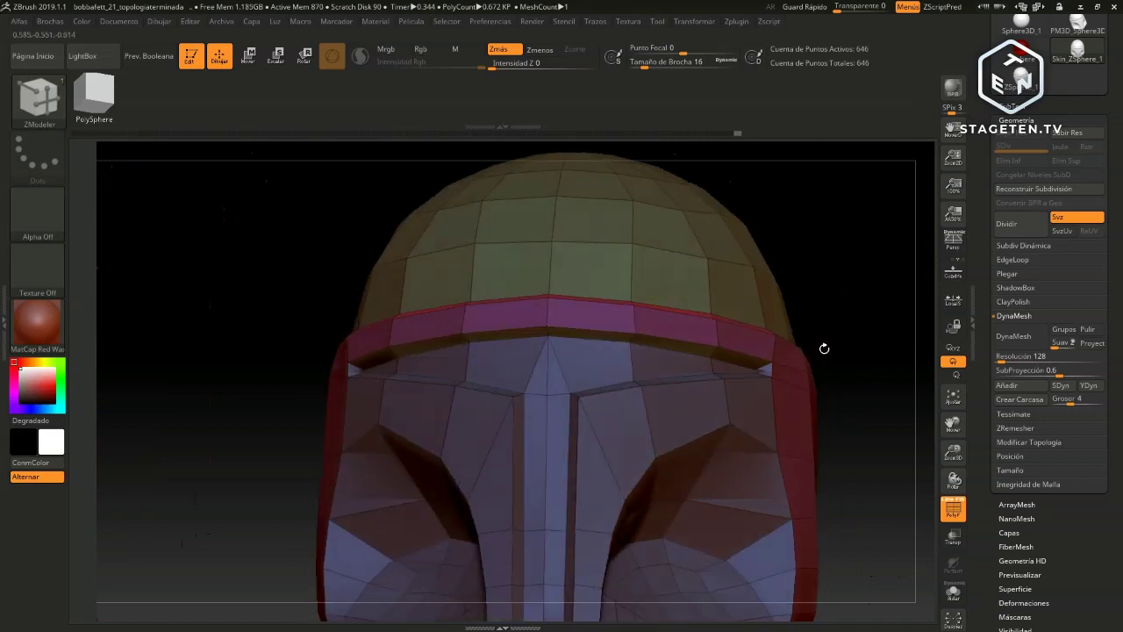
alt+drag(170, 391, 186, 478)
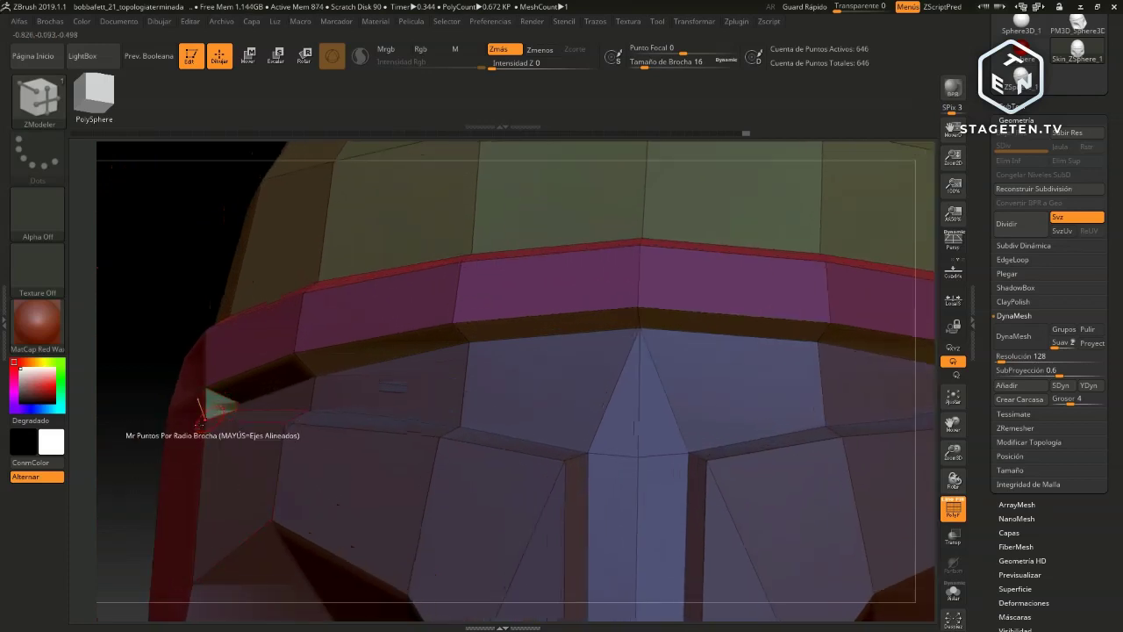
drag(125, 437, 131, 491)
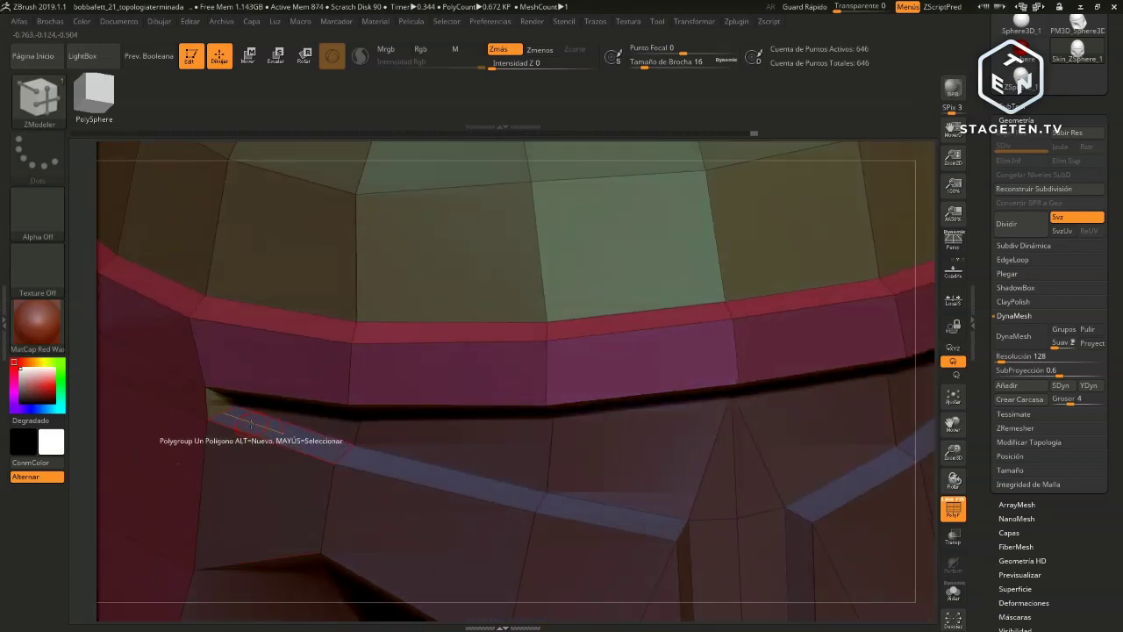
click(391, 463)
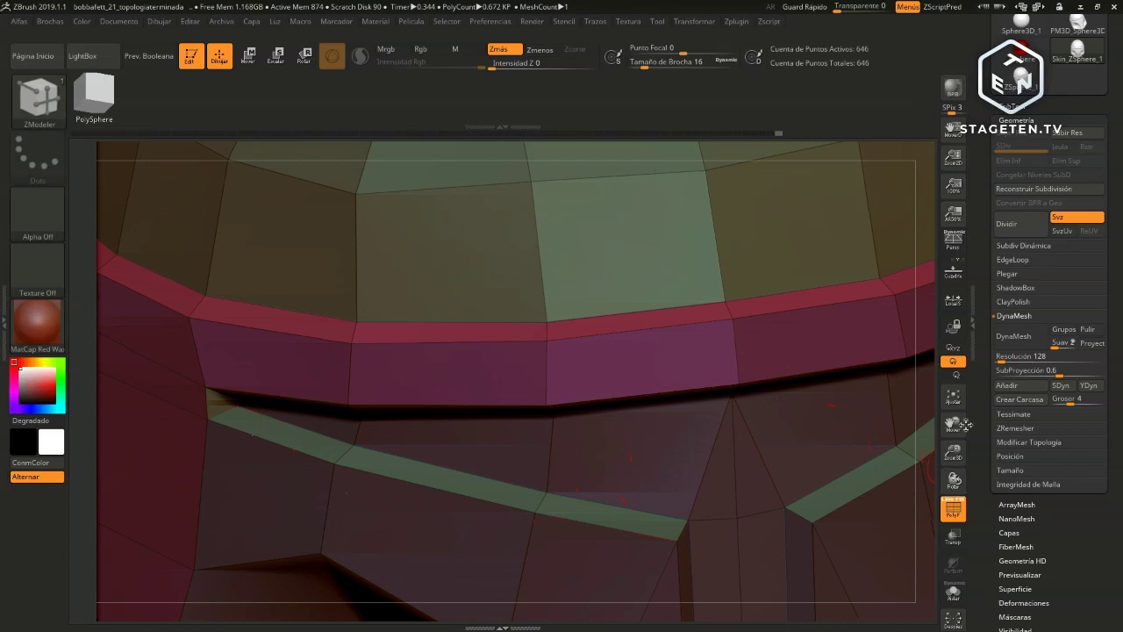
drag(953, 425, 947, 263)
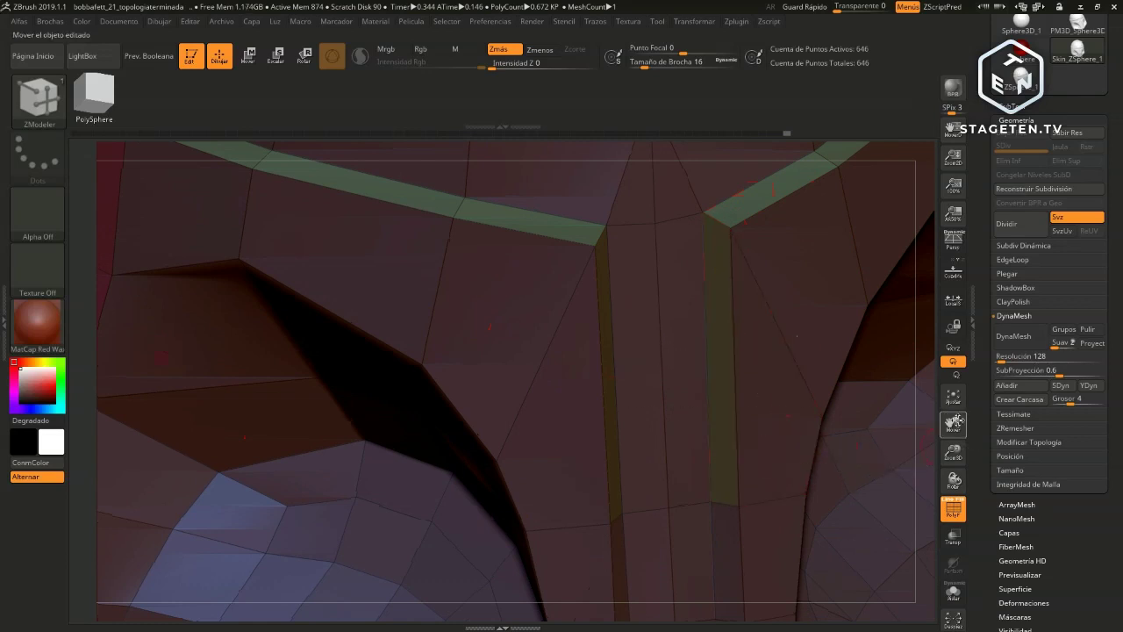
Extend the stripe down the visor's central vertical strip and make those strip polygons orange
drag(953, 422, 970, 365)
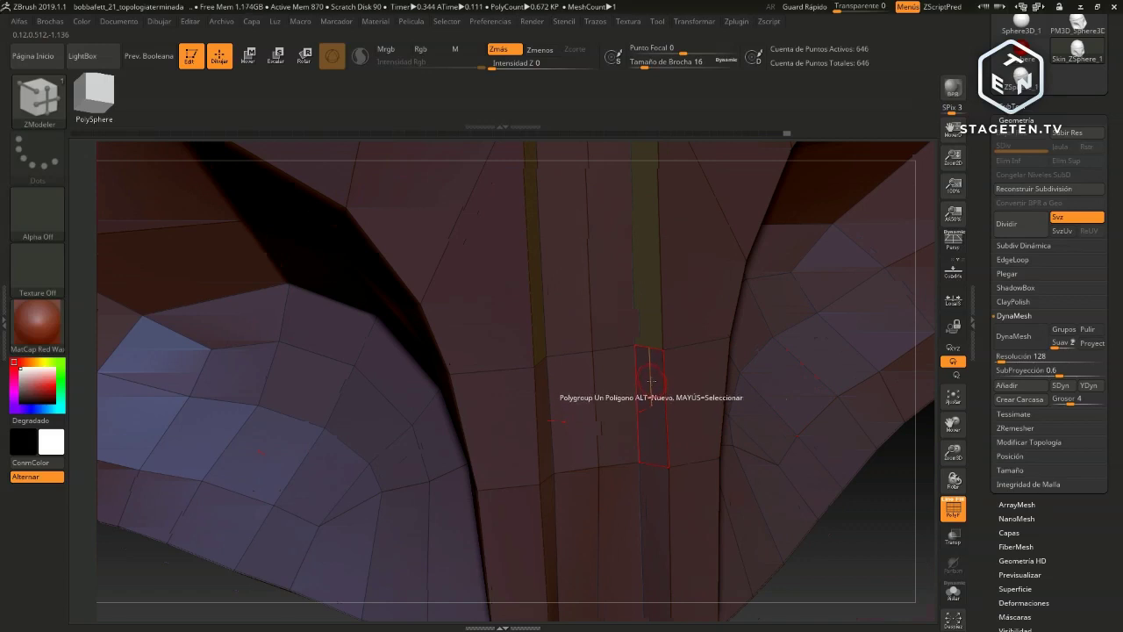
click(651, 395)
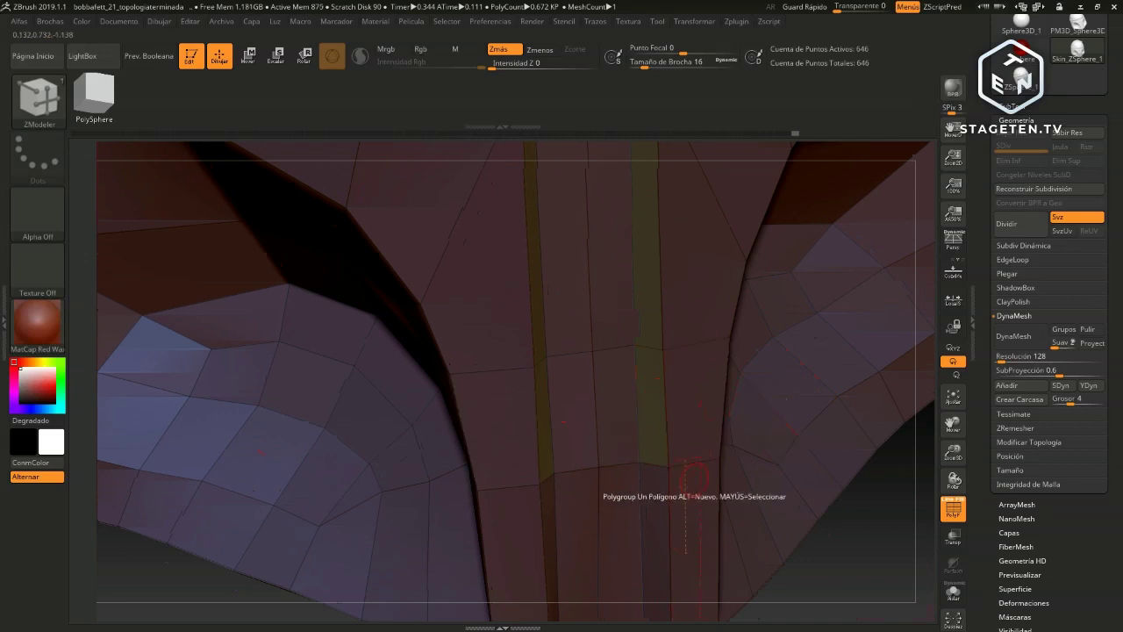
click(653, 509)
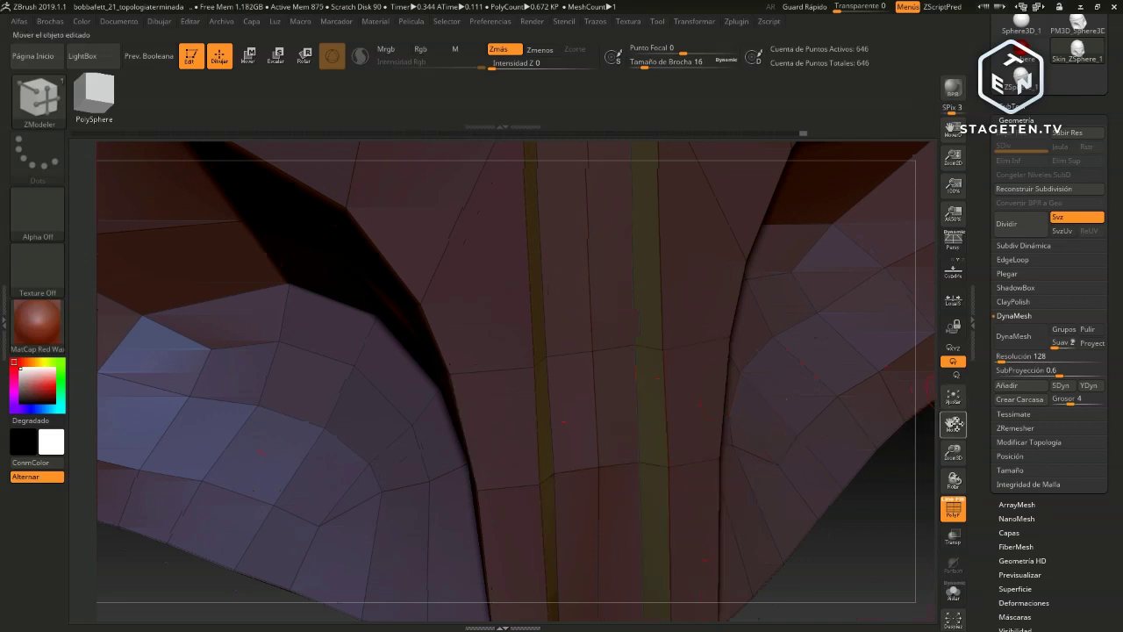
drag(953, 425, 951, 343)
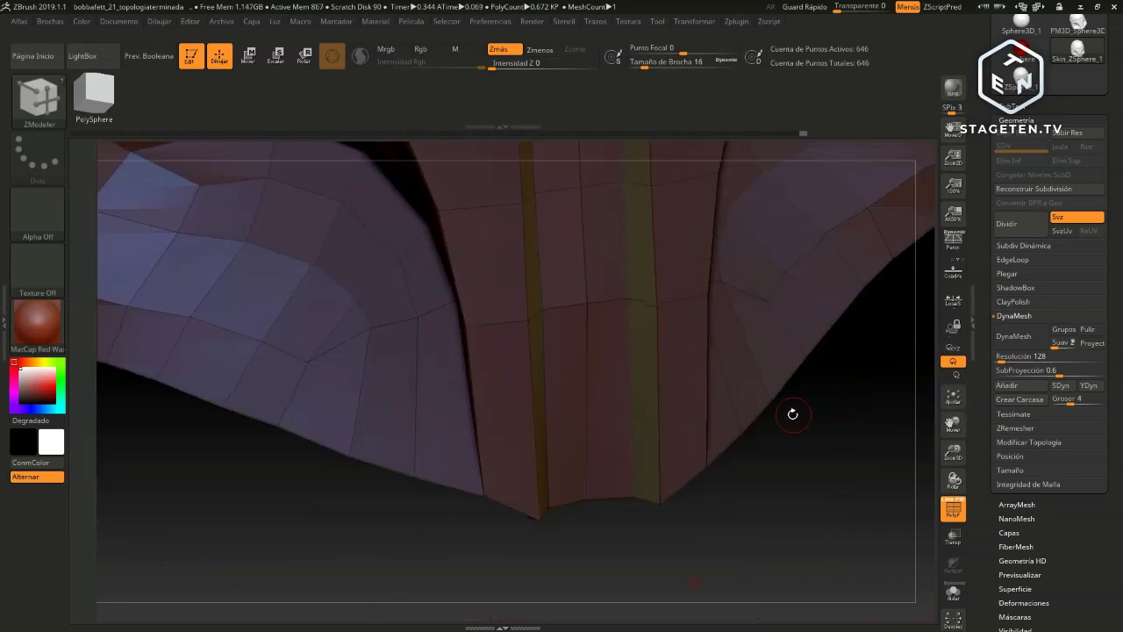
click(609, 429)
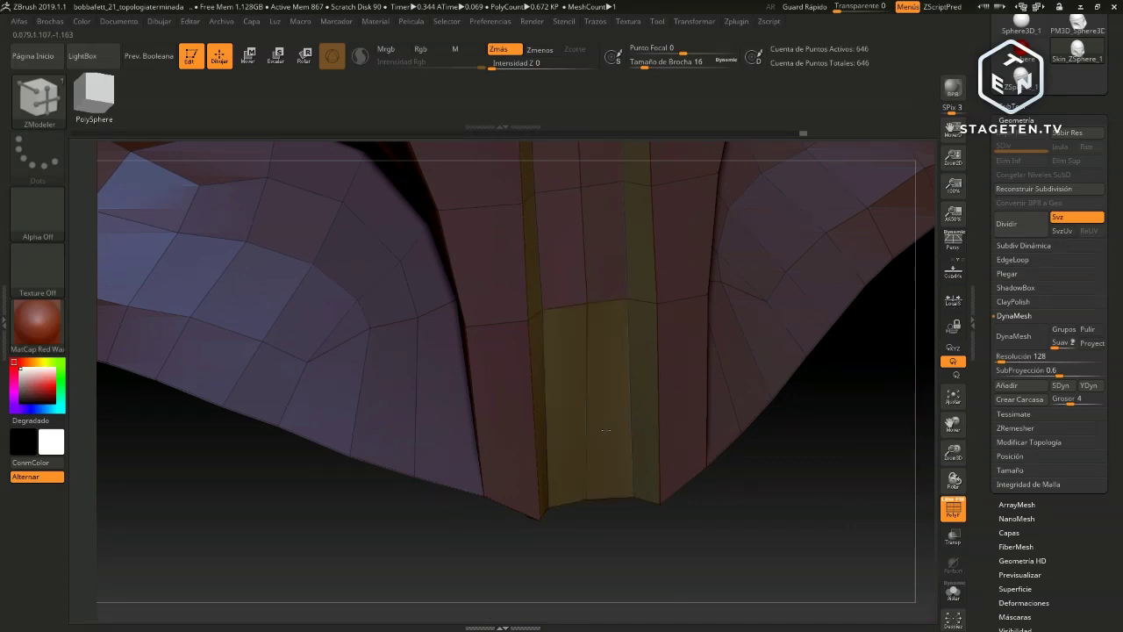
click(605, 429)
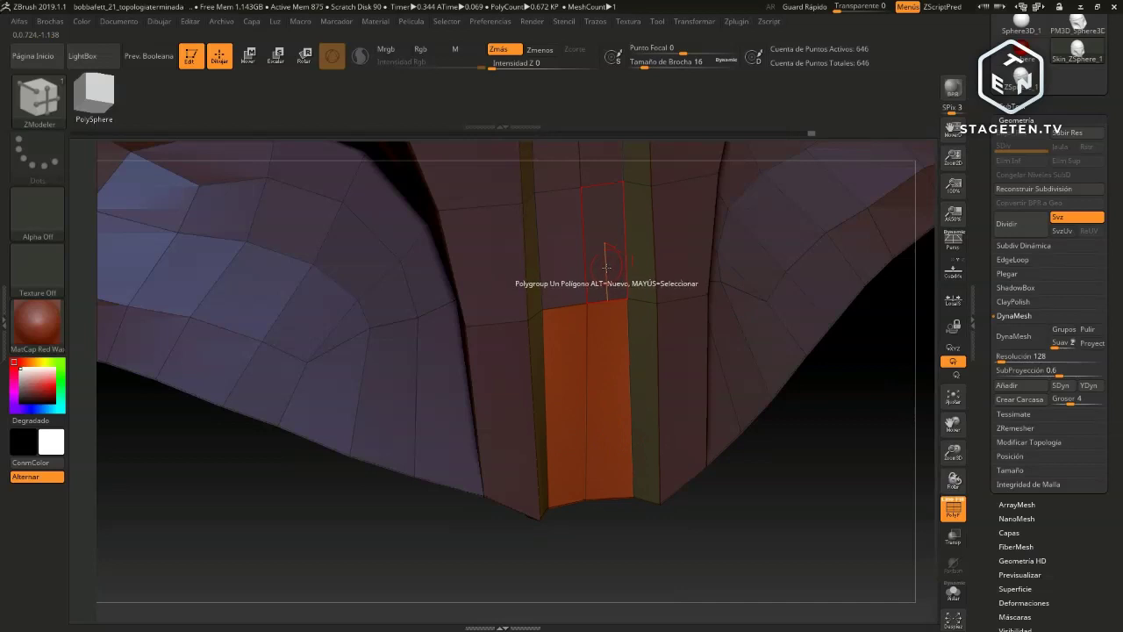
alt+drag(833, 401, 647, 307)
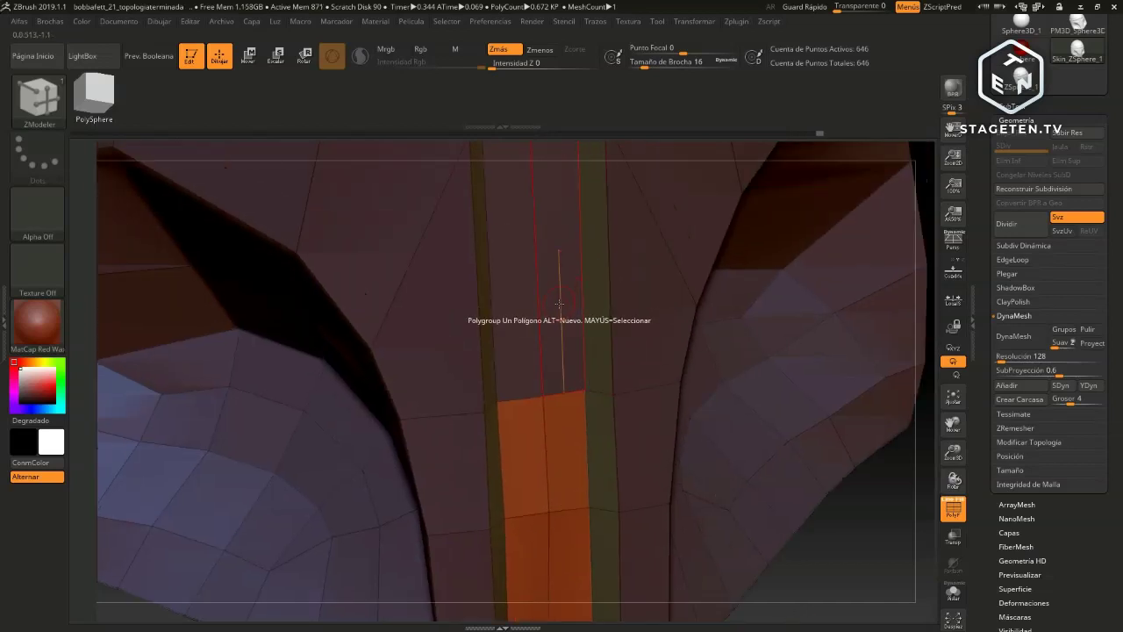
click(558, 302)
Make the triangle above the stripe and the front panel polygons between brim and trim orange
drag(890, 488, 744, 355)
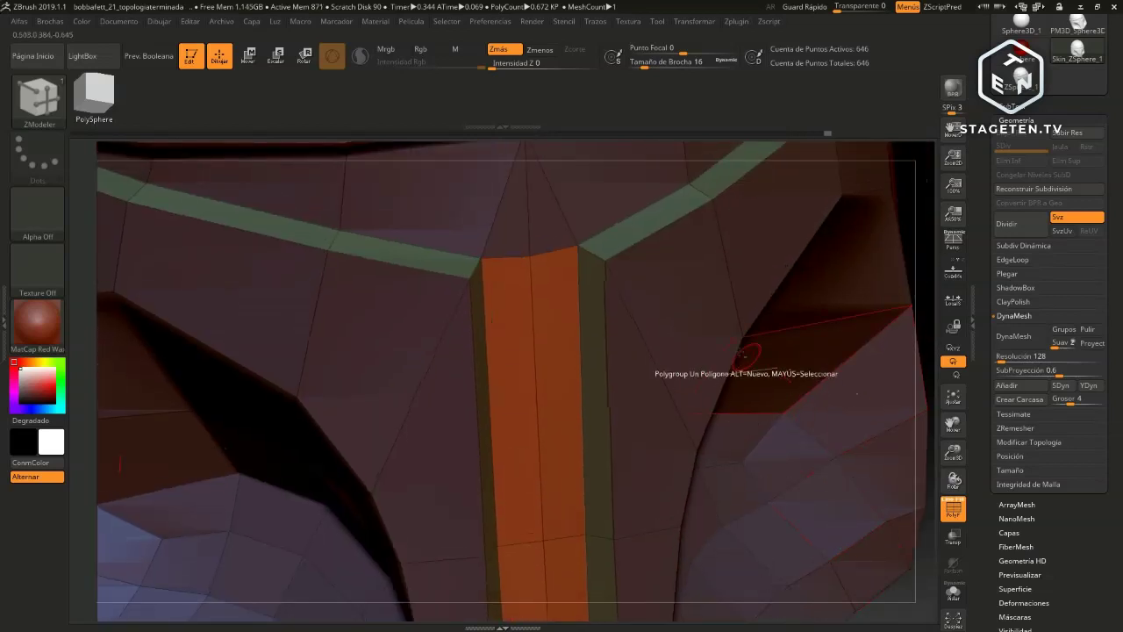
drag(916, 213, 865, 311)
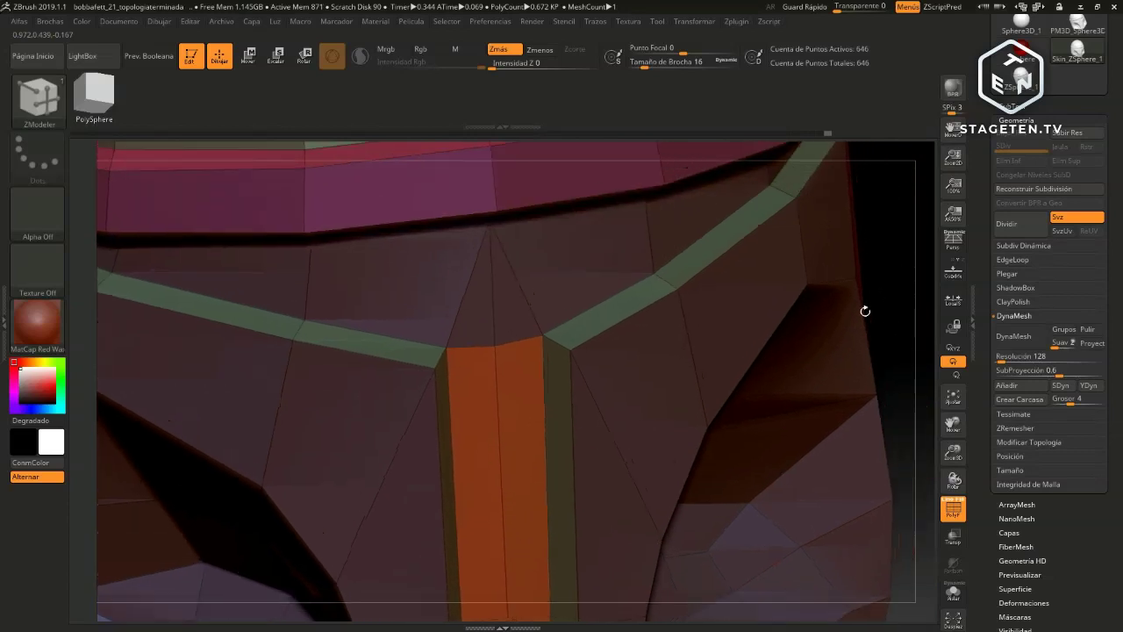
click(503, 297)
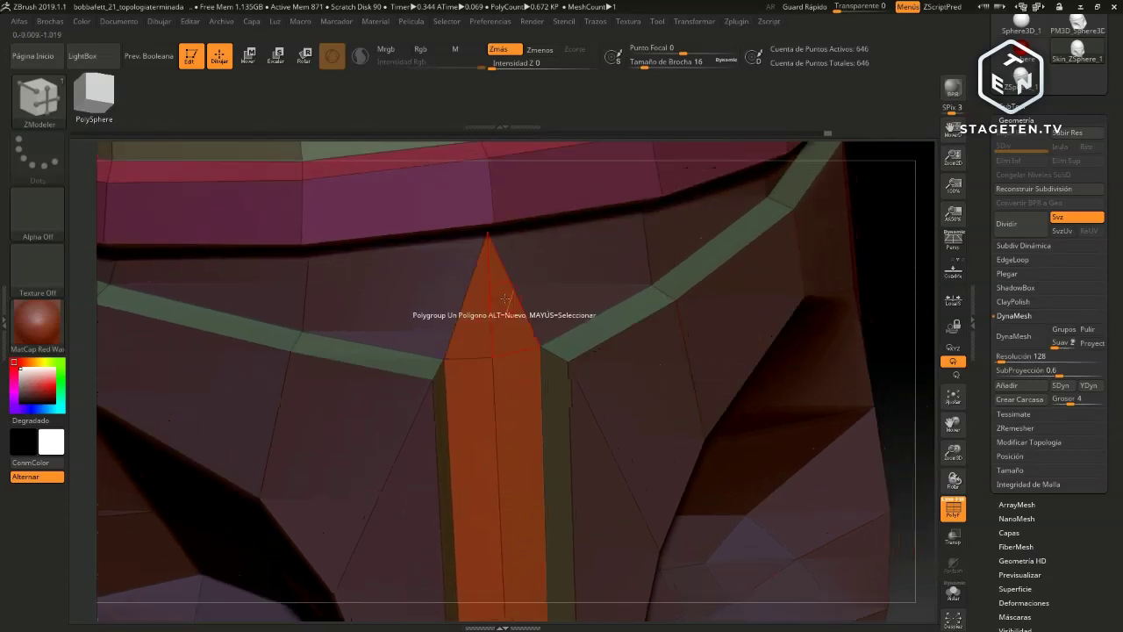
click(591, 278)
click(708, 221)
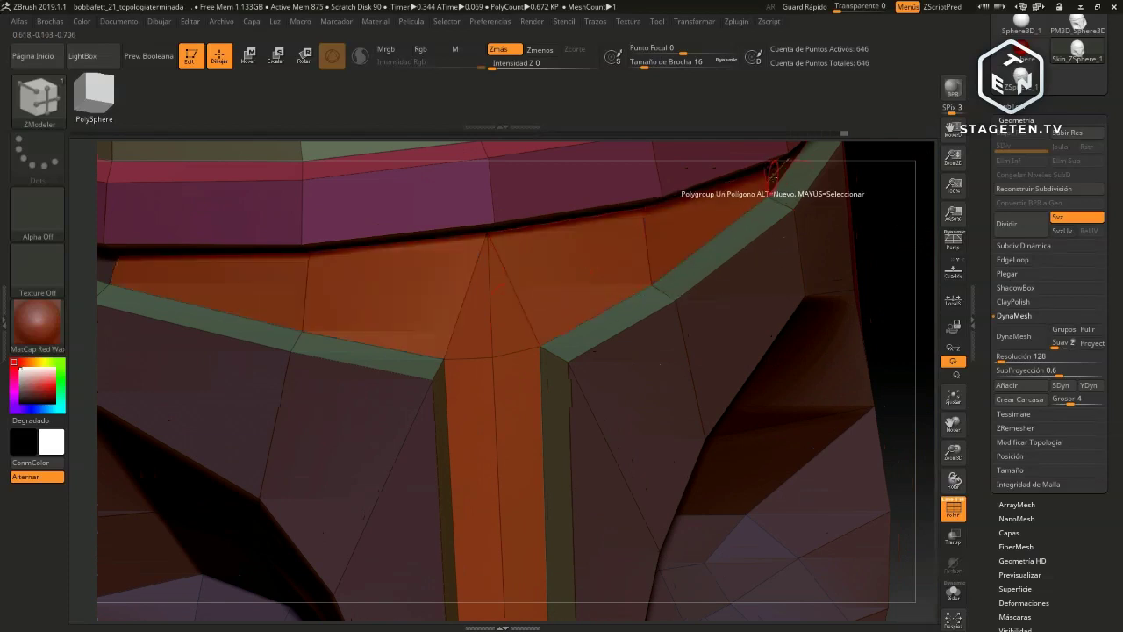
drag(895, 245, 897, 176)
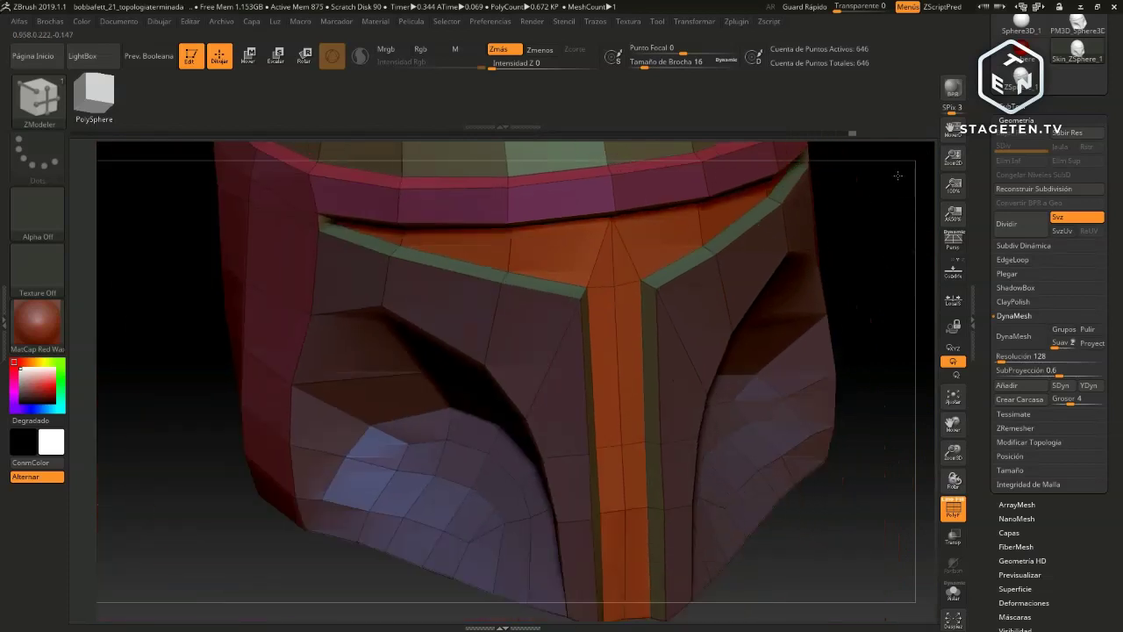
drag(900, 259, 876, 343)
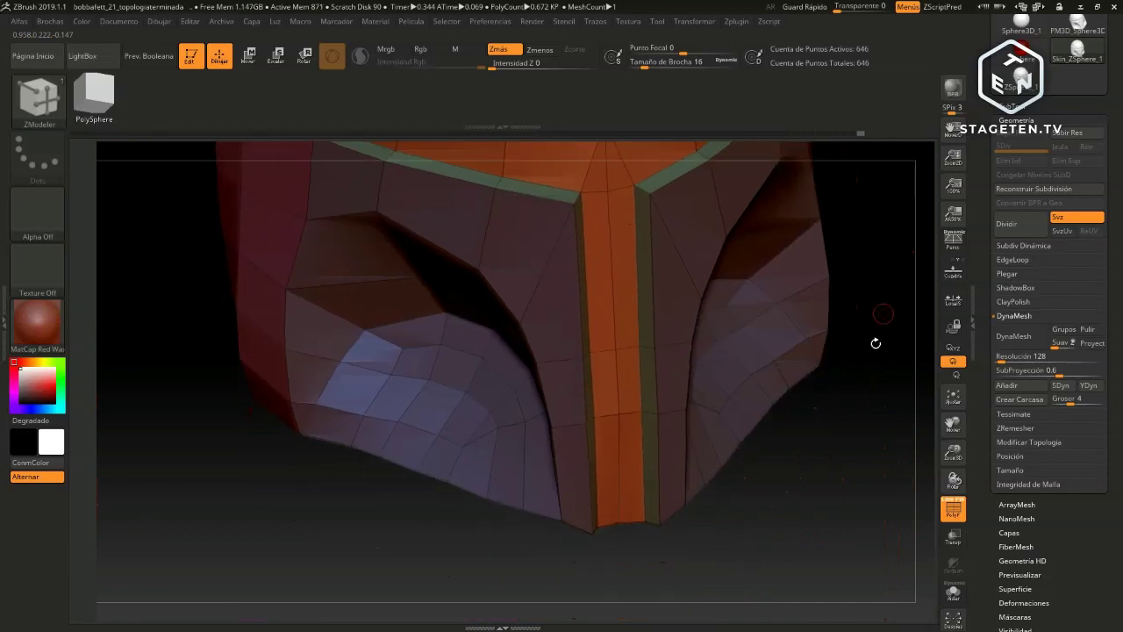
mouse_move(816, 503)
mouse_down()
mouse_move(838, 501)
mouse_move(860, 418)
mouse_move(800, 429)
mouse_up()
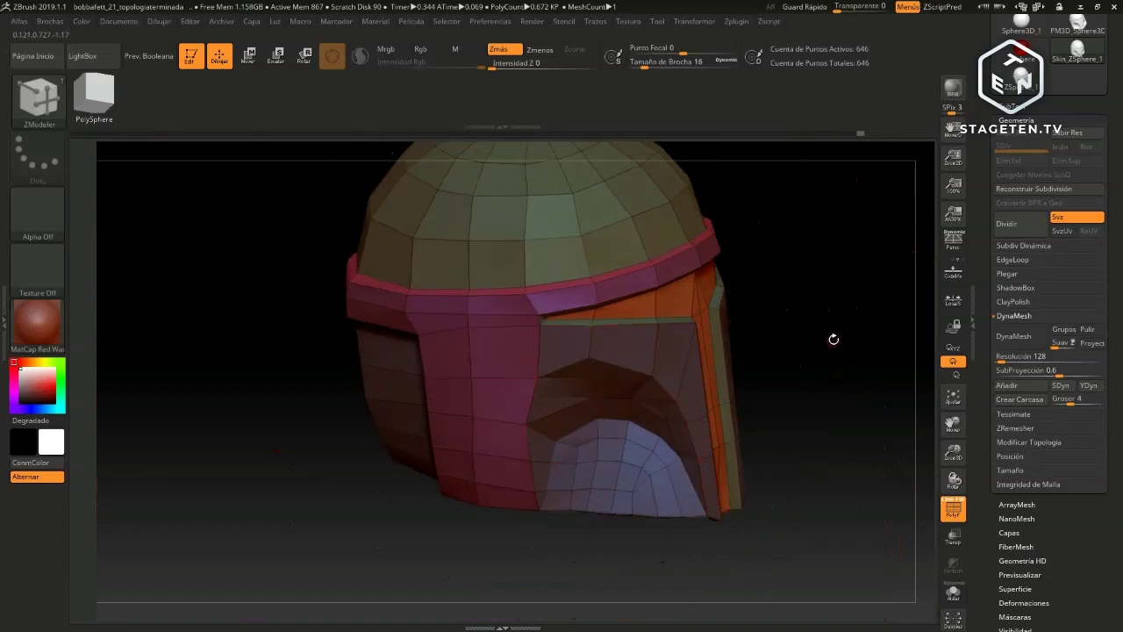
Drag over the side column polygons down to the bottom edge to add them to the red polygroup
mouse_move(829, 348)
mouse_down()
mouse_move(852, 348)
mouse_move(850, 328)
mouse_up()
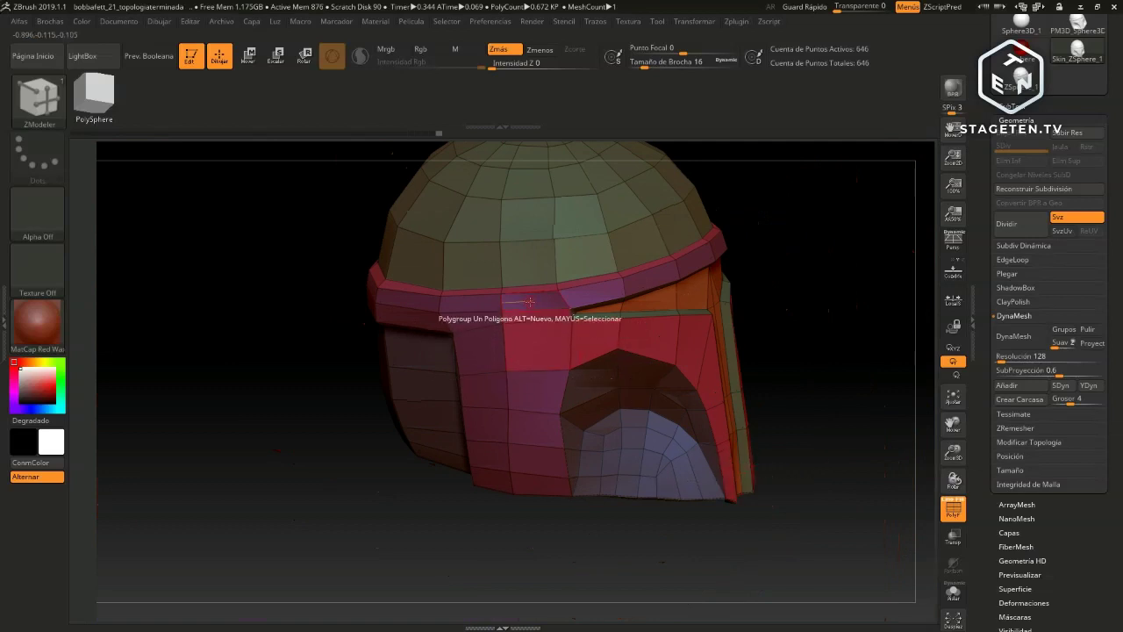
mouse_move(837, 289)
mouse_down()
mouse_move(847, 305)
mouse_move(889, 293)
mouse_move(541, 330)
mouse_up()
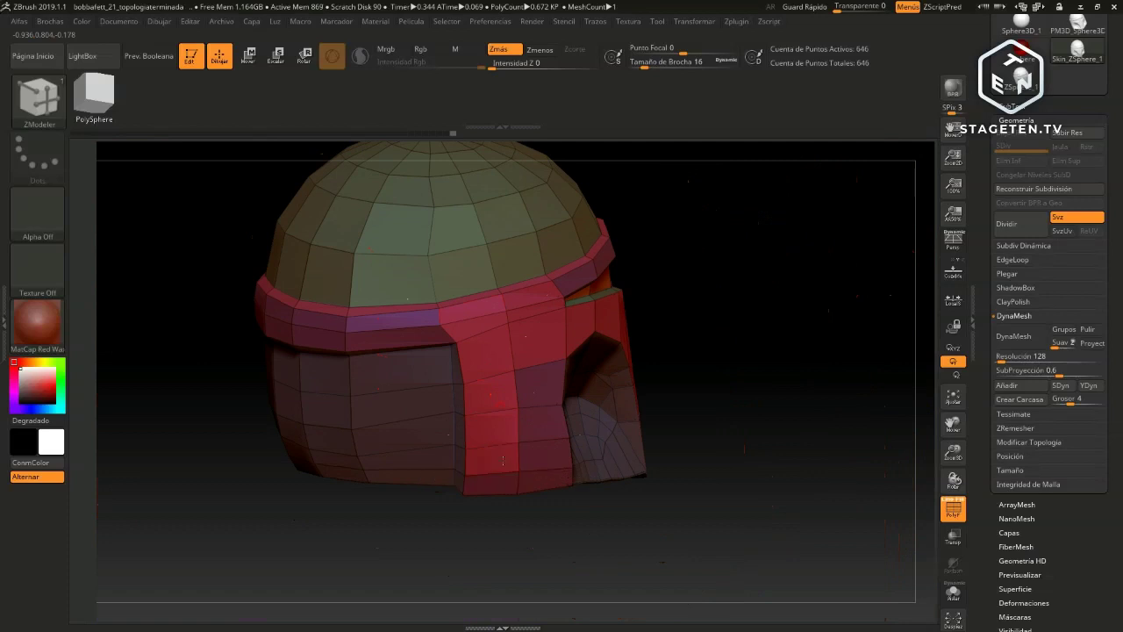
drag(499, 482, 534, 390)
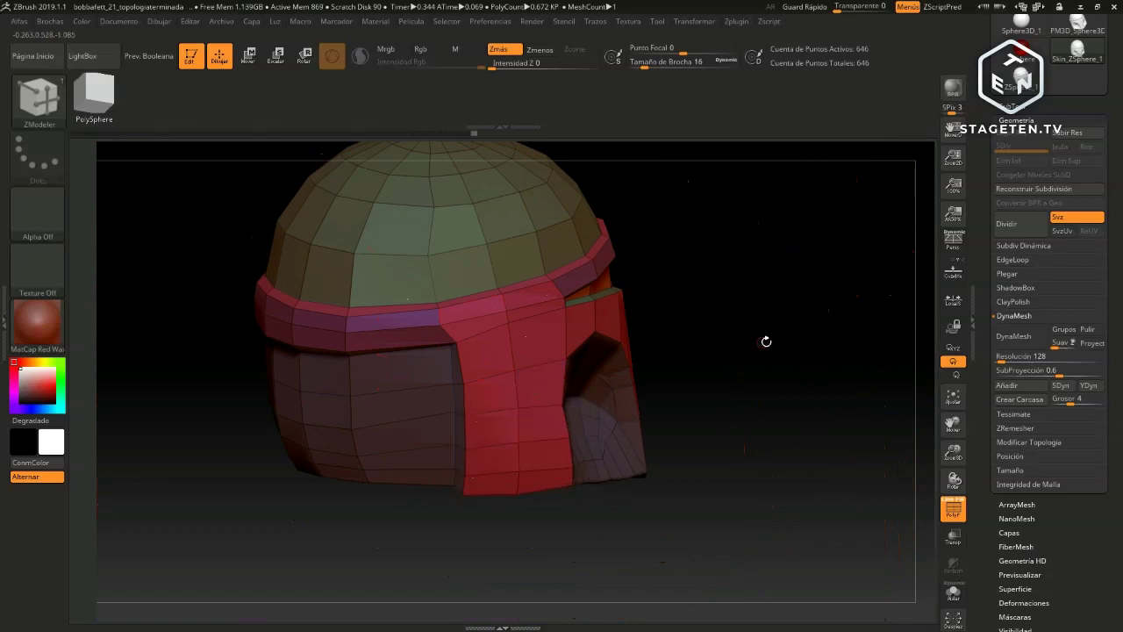
drag(766, 341, 658, 297)
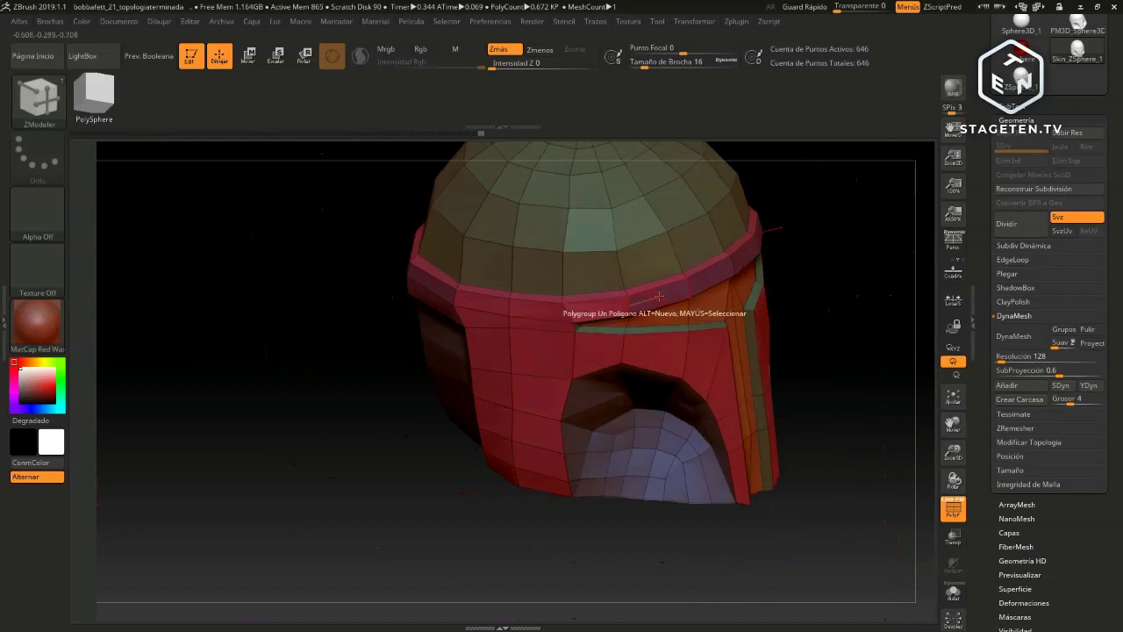
drag(790, 290, 895, 268)
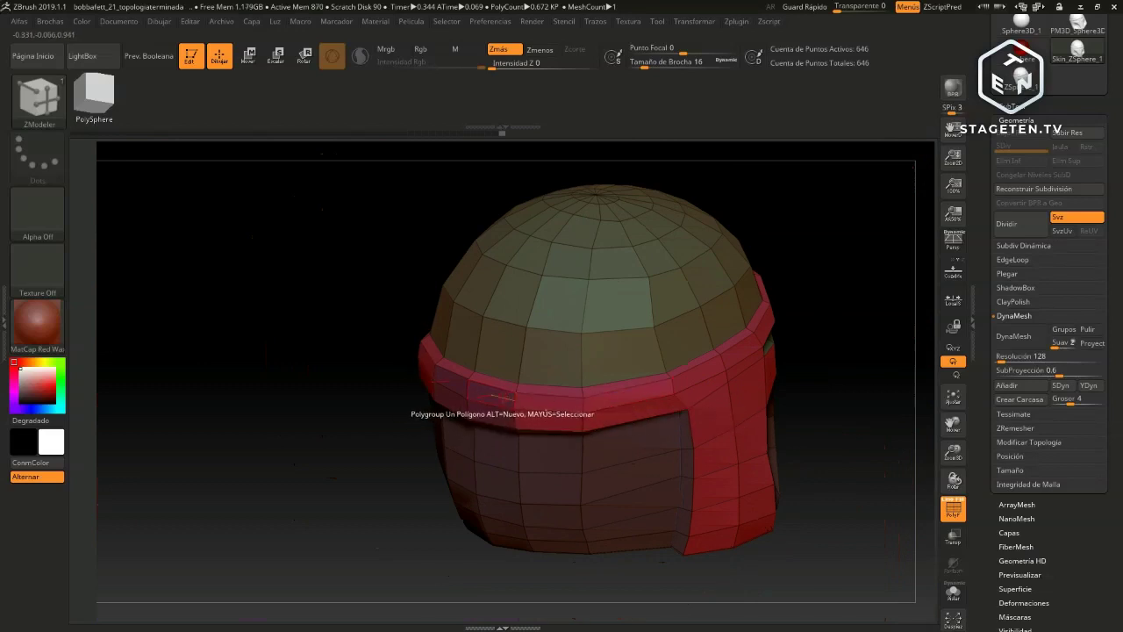
drag(351, 489, 369, 447)
alt+drag(806, 415, 751, 262)
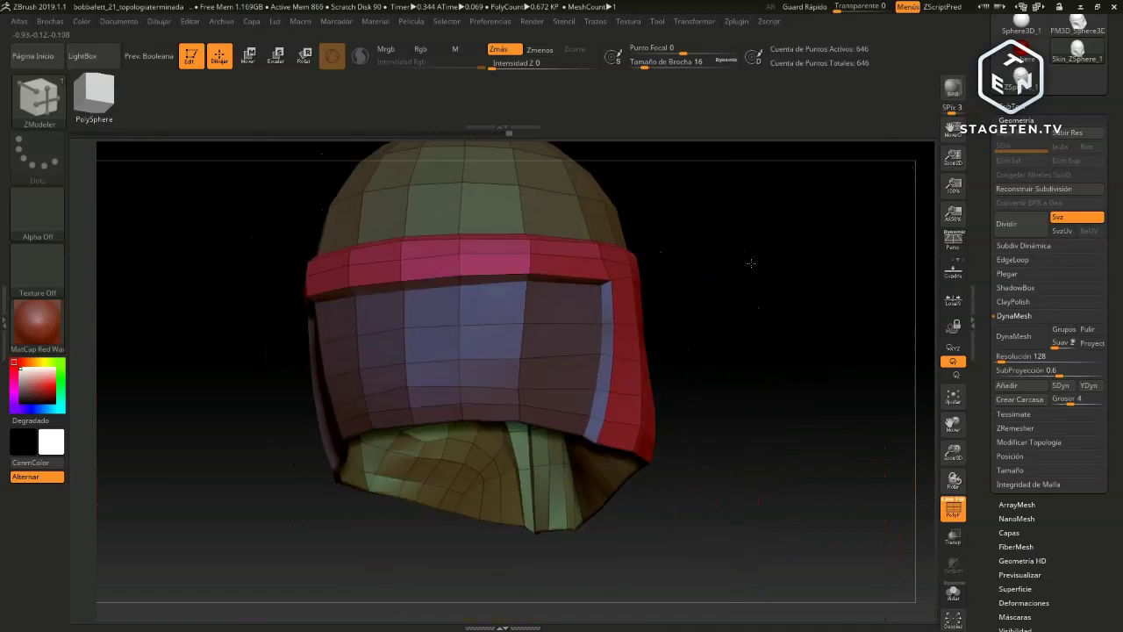
mouse_move(786, 330)
mouse_down()
mouse_move(816, 338)
mouse_move(671, 355)
mouse_up()
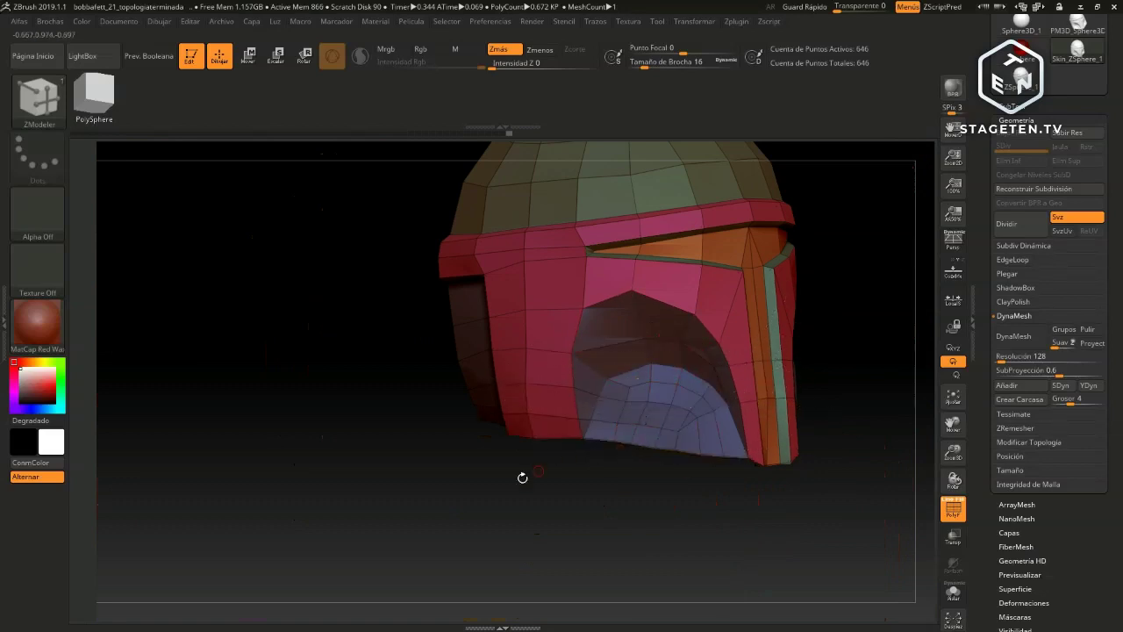
mouse_move(522, 477)
mouse_down()
mouse_move(408, 490)
mouse_move(358, 451)
mouse_up()
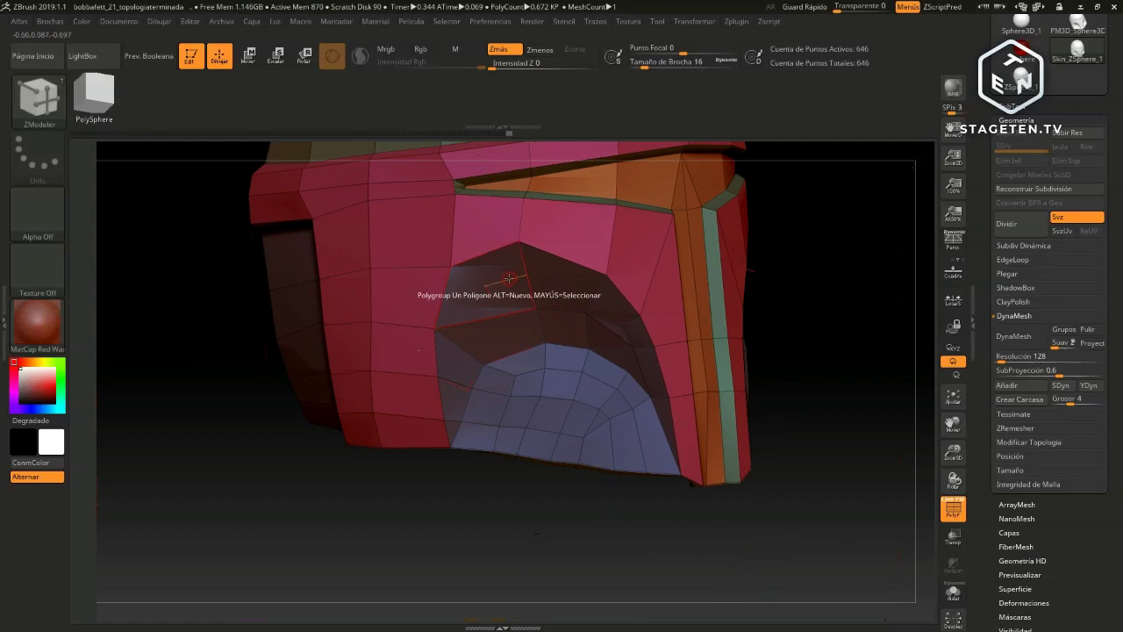
click(508, 279)
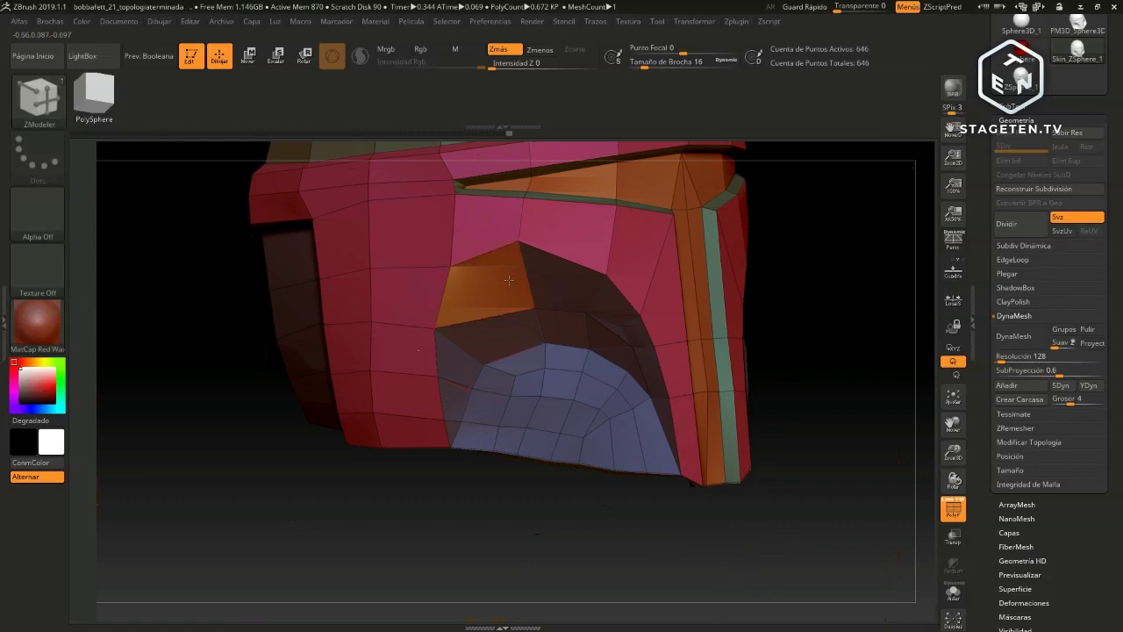
click(550, 299)
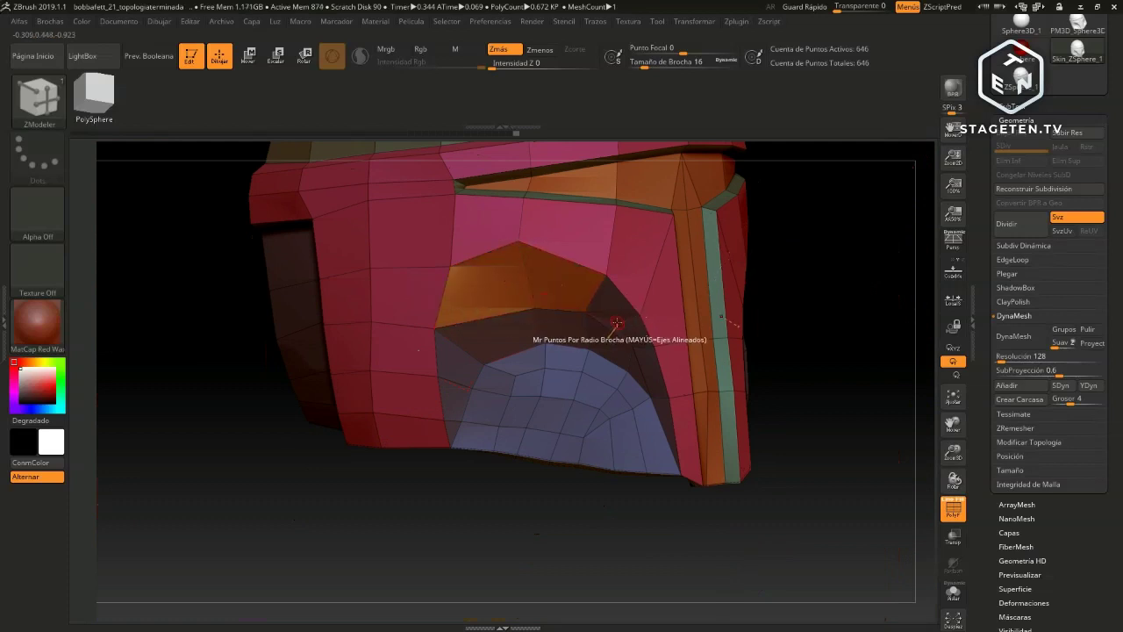
click(631, 327)
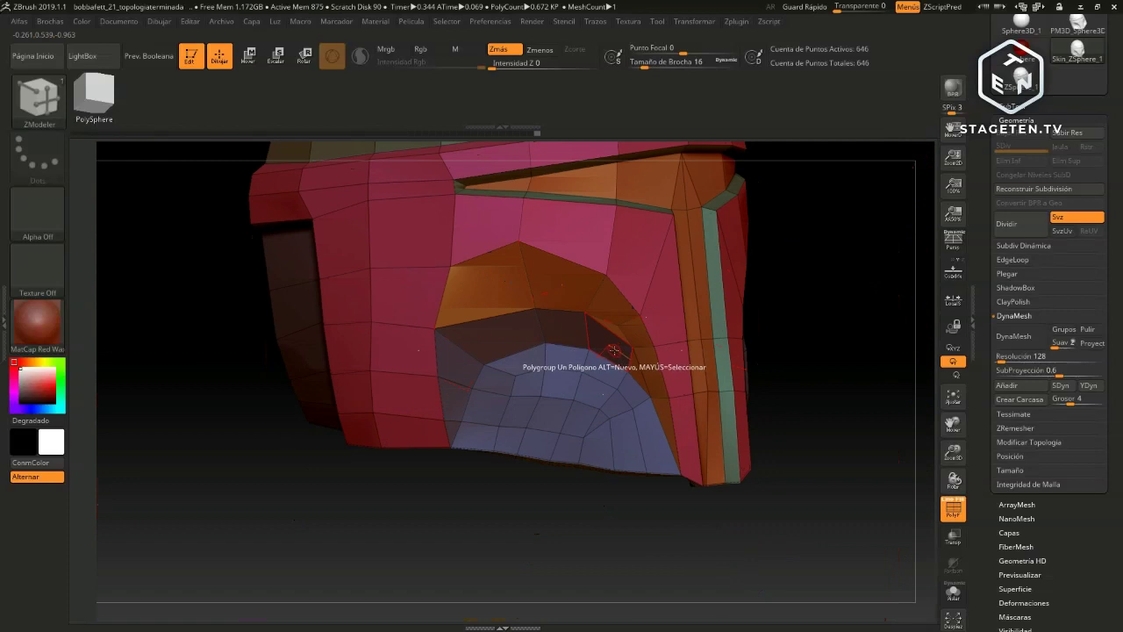
click(581, 327)
click(518, 330)
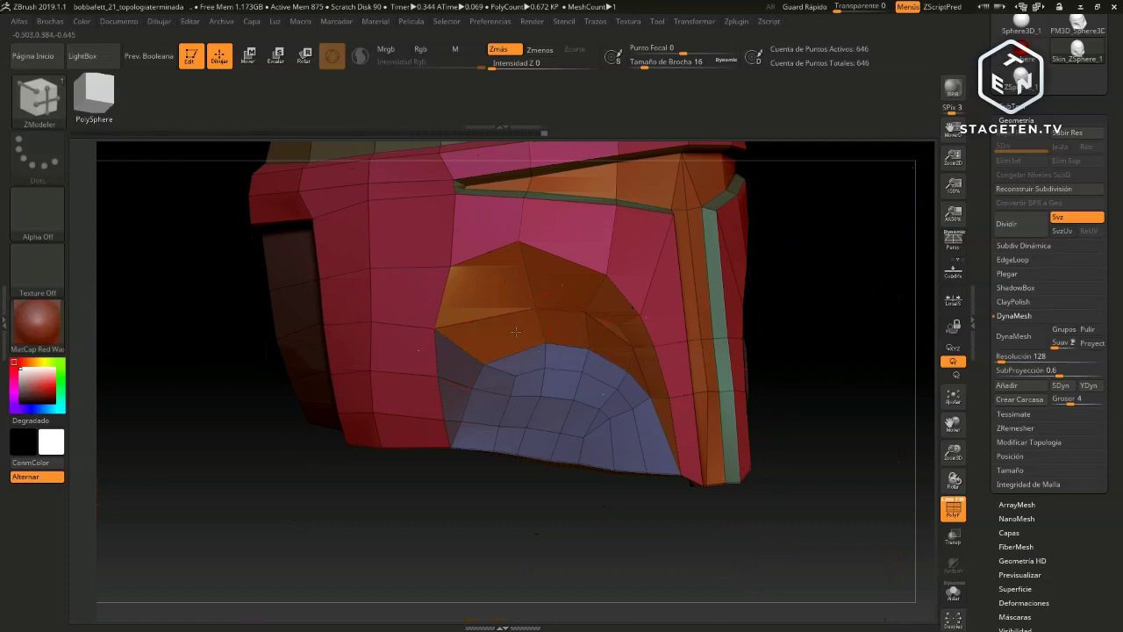
click(456, 364)
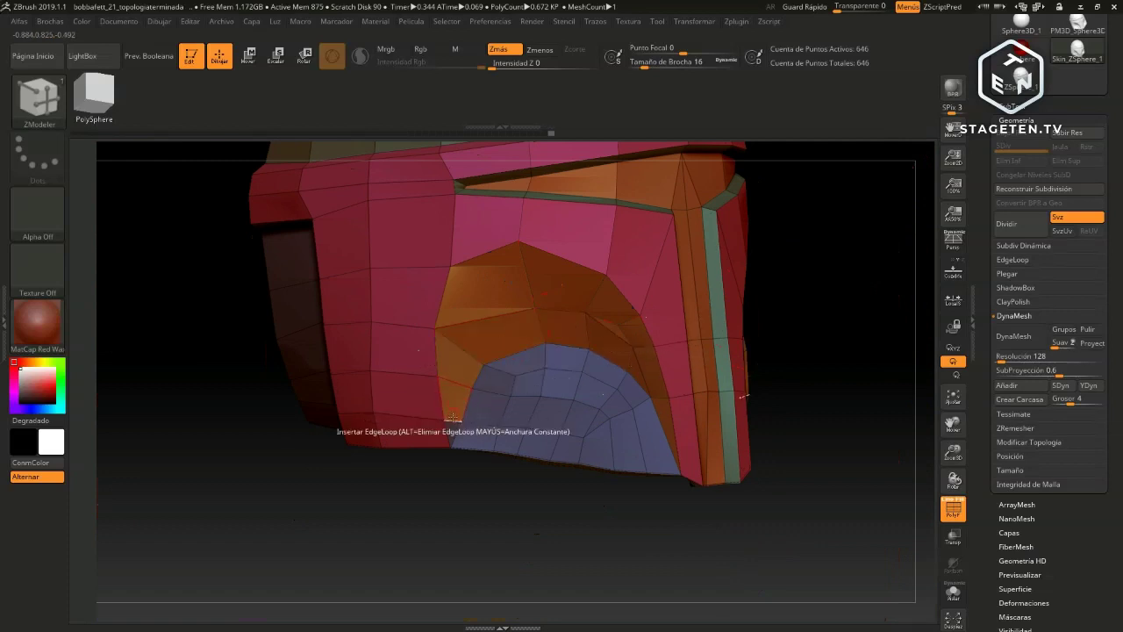
click(451, 423)
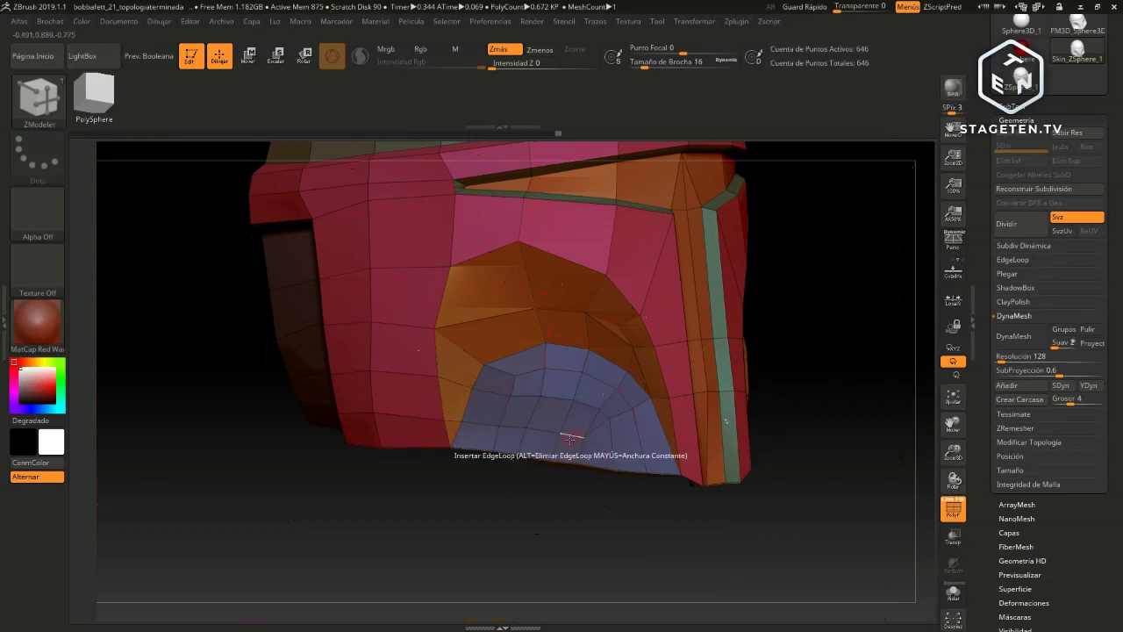
click(485, 436)
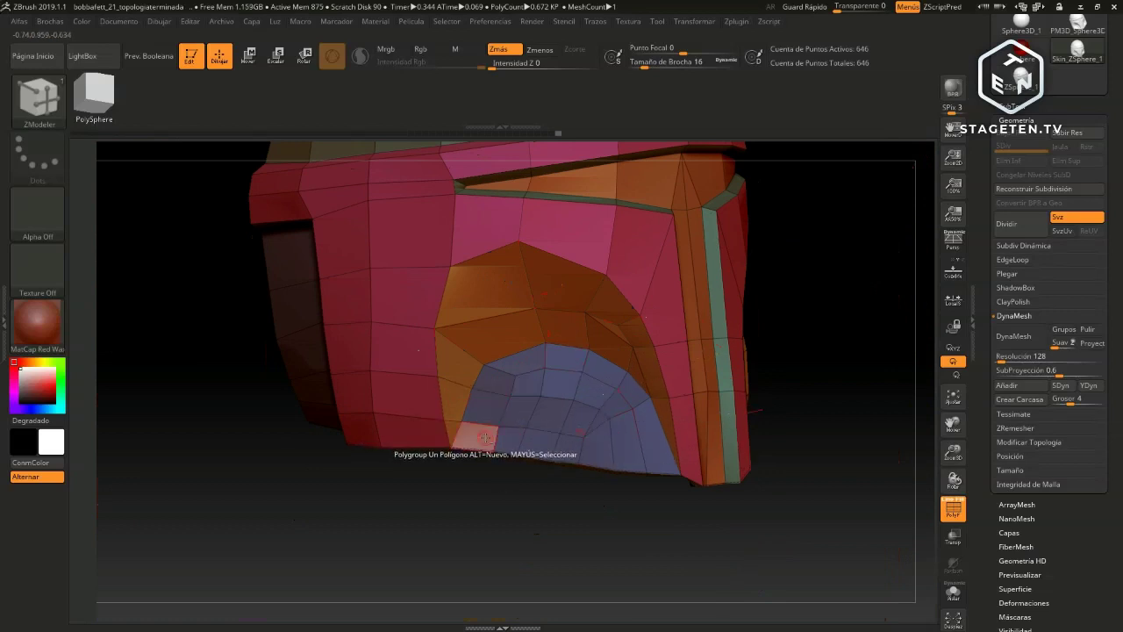
click(485, 436)
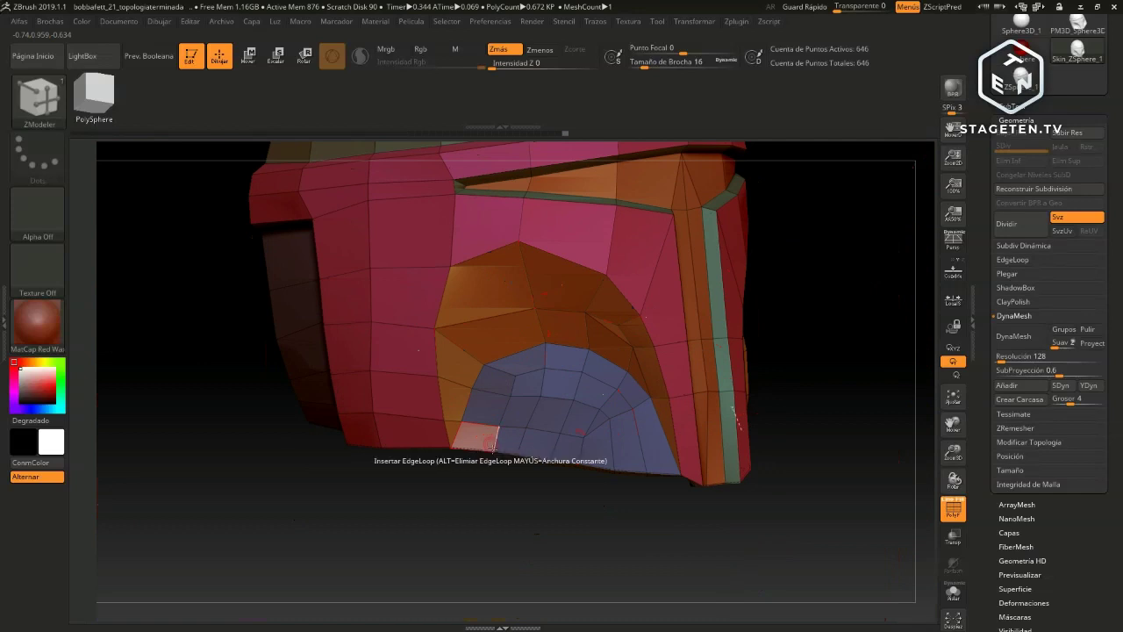
click(481, 409)
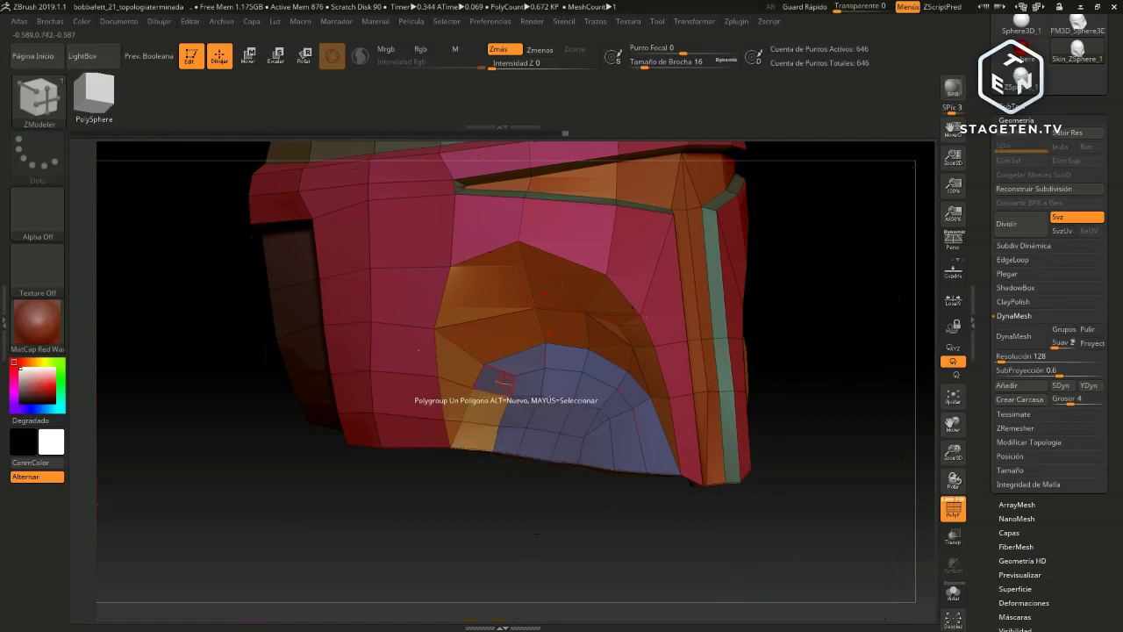
key(ctrl)
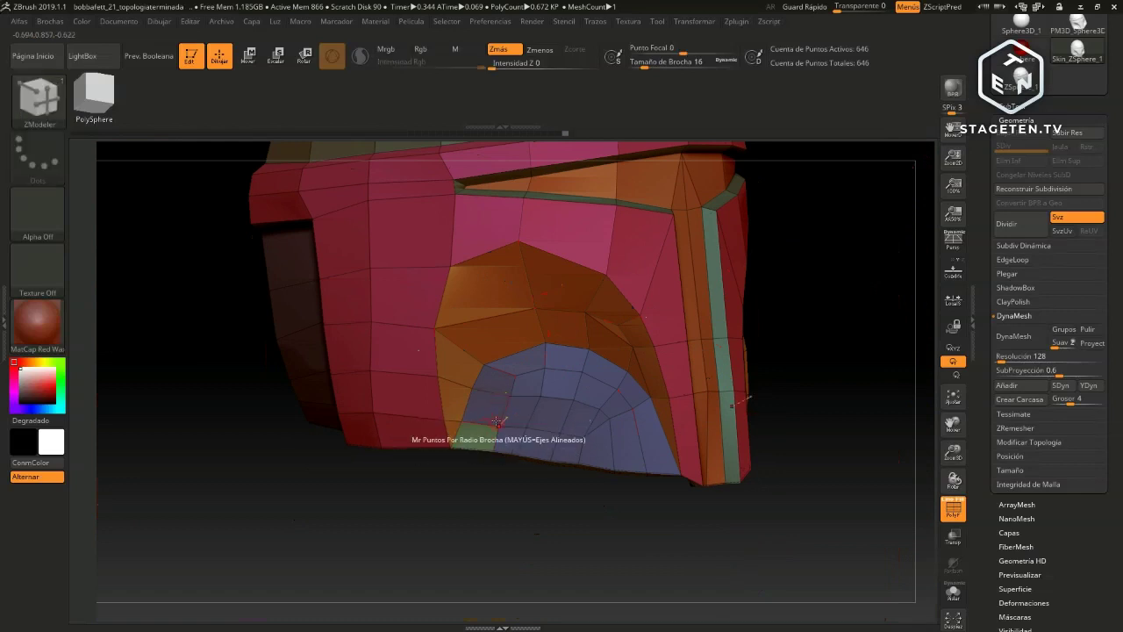
click(482, 434)
click(493, 400)
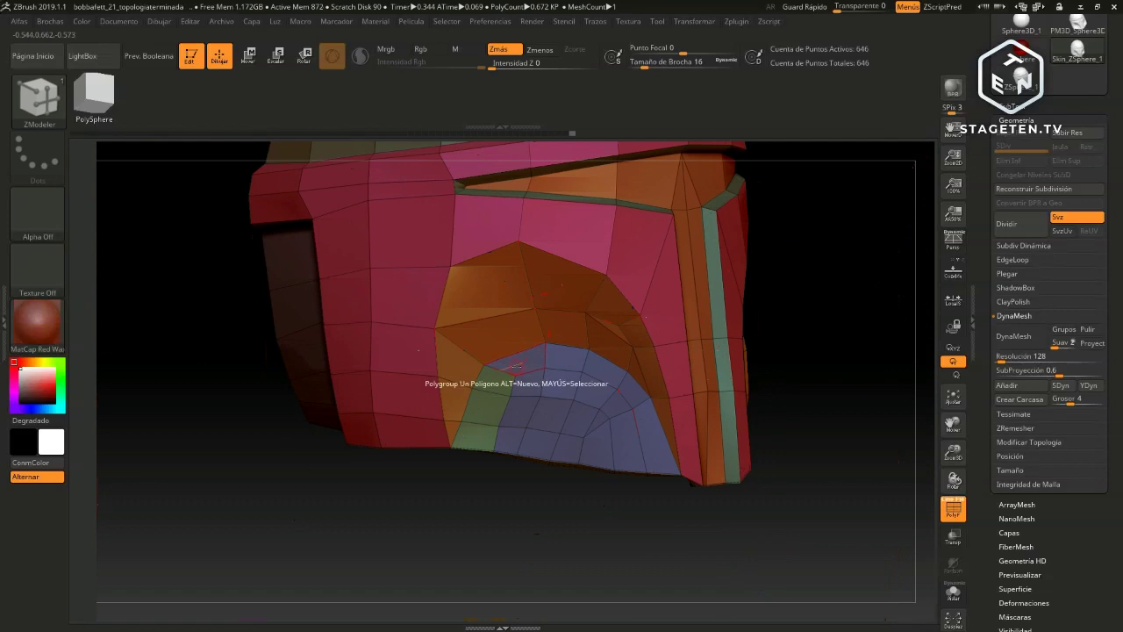
click(516, 364)
click(566, 357)
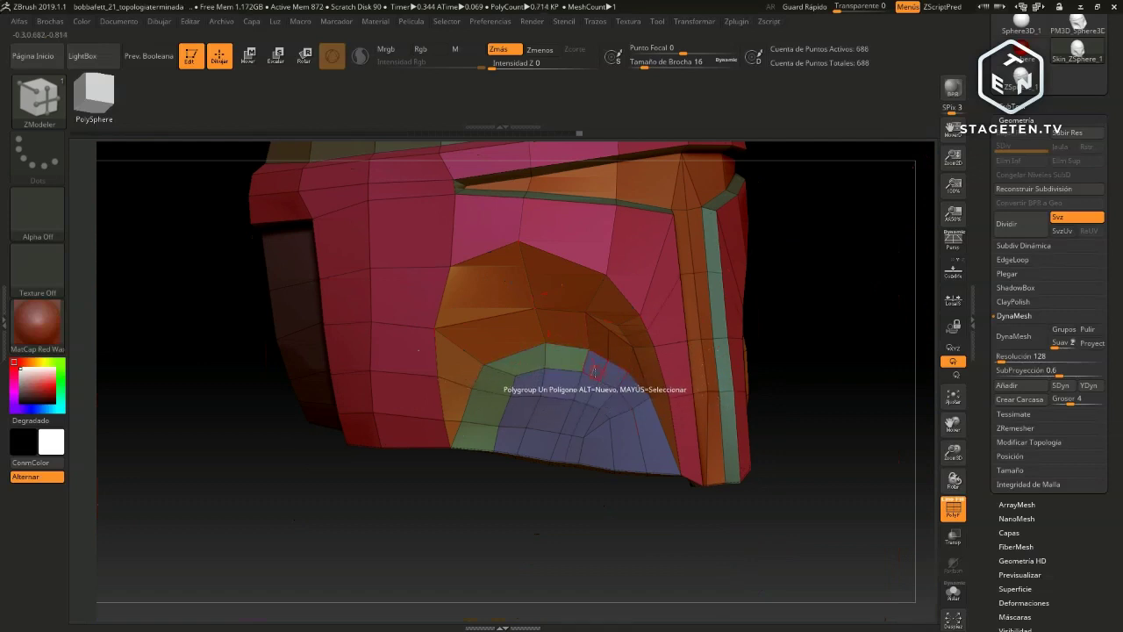
key(ctrl+z)
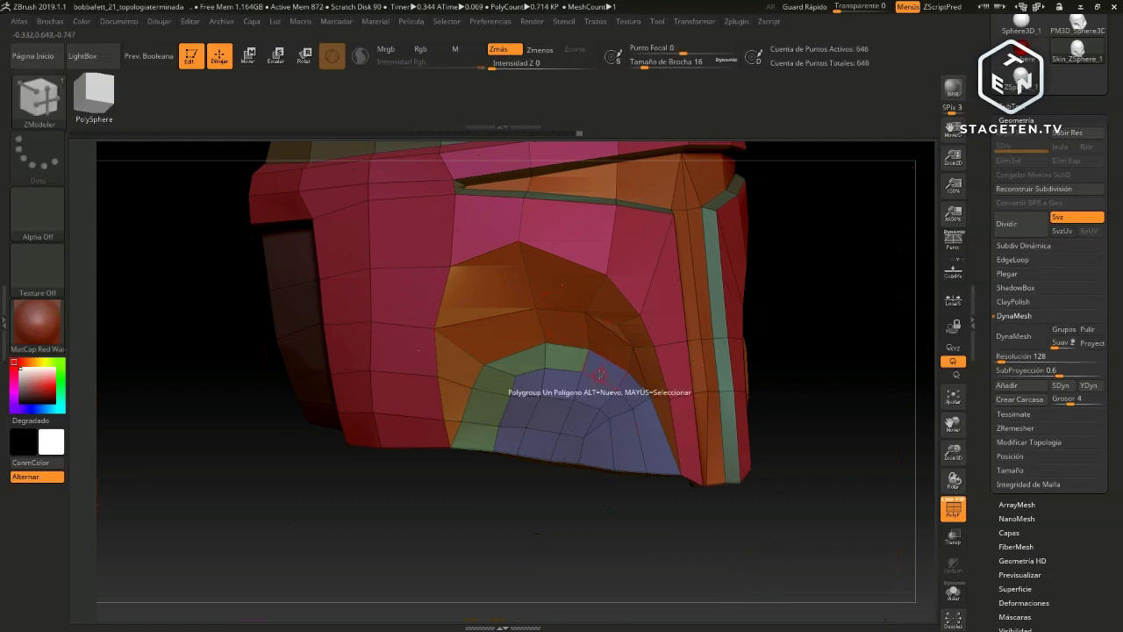
click(595, 367)
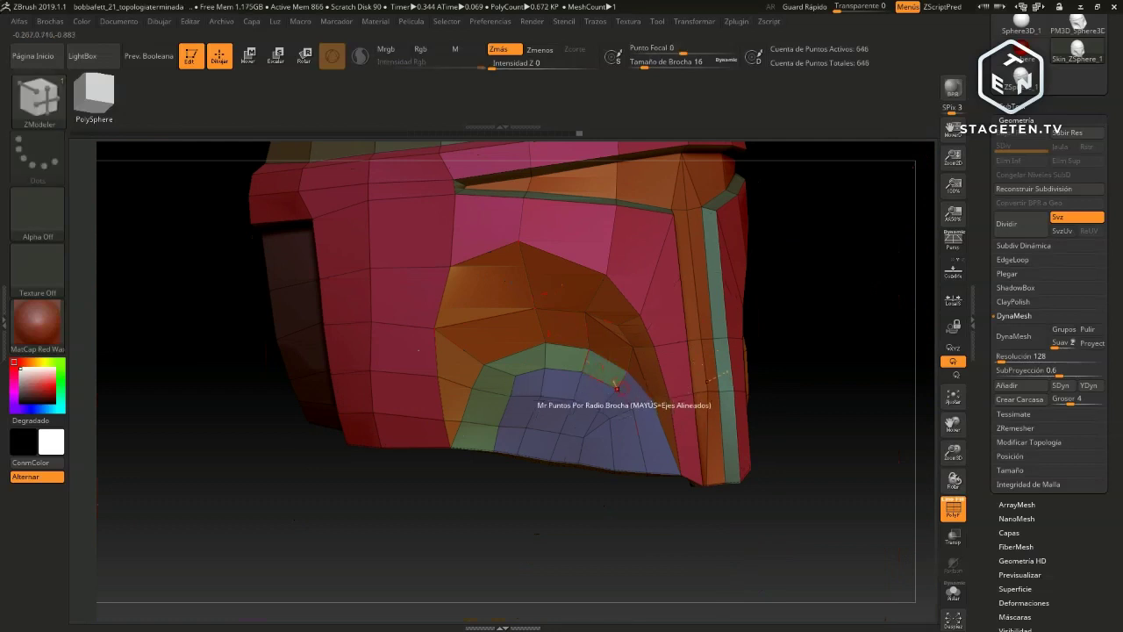
click(659, 441)
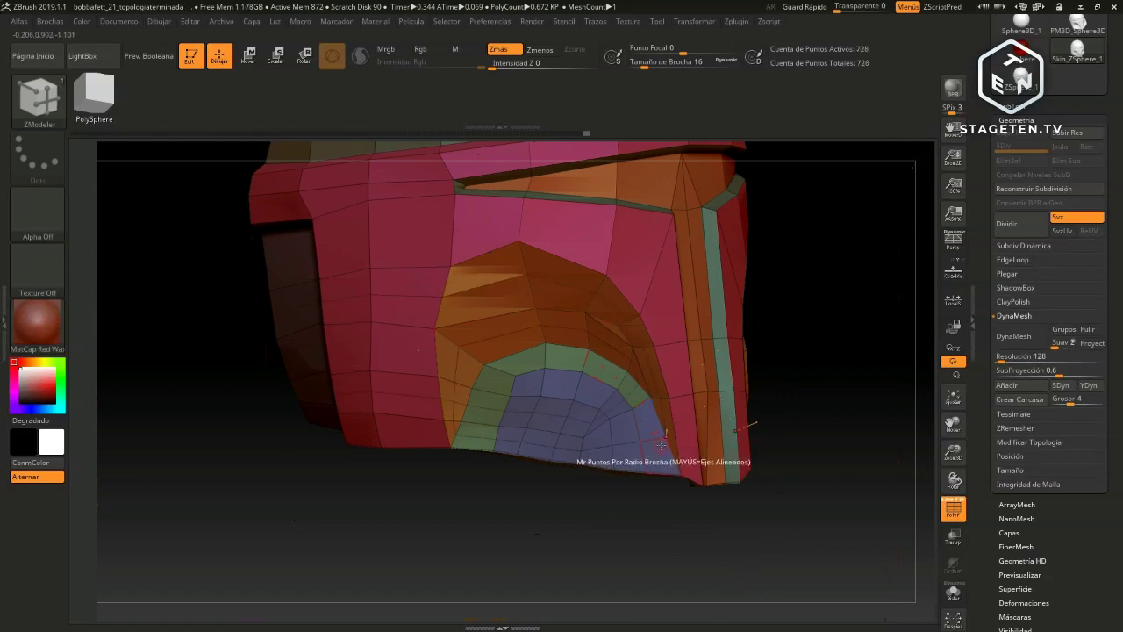
key(ctrl+z)
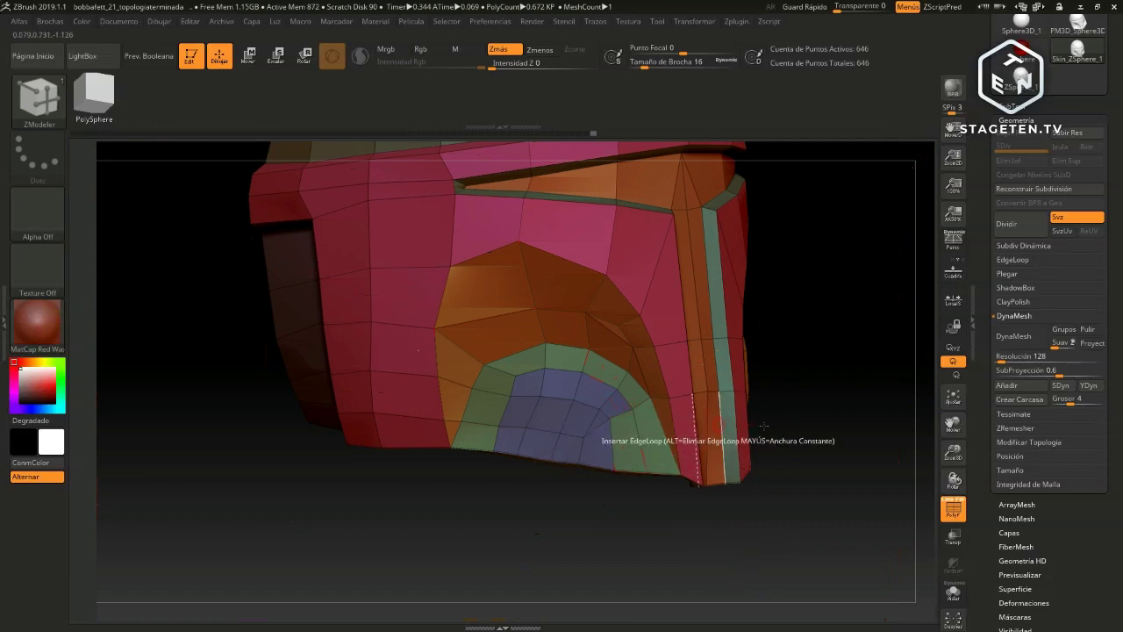
Repaint the blue cheek polygons, from the top row to the last triangle, into the green polygroup
alt+drag(827, 394, 588, 434)
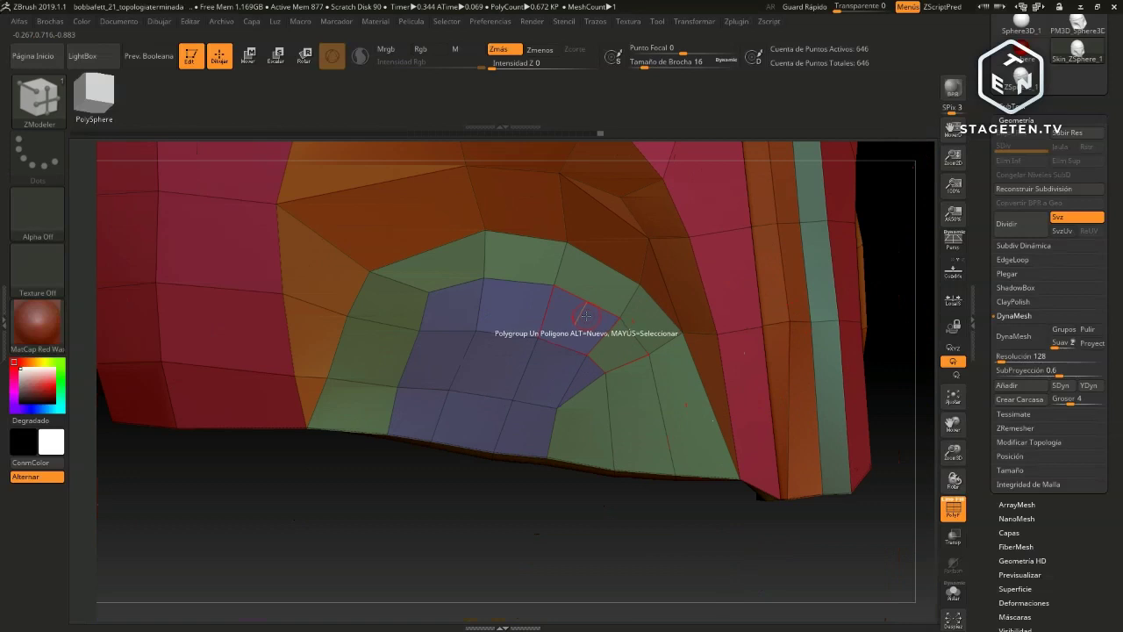
drag(586, 314, 443, 308)
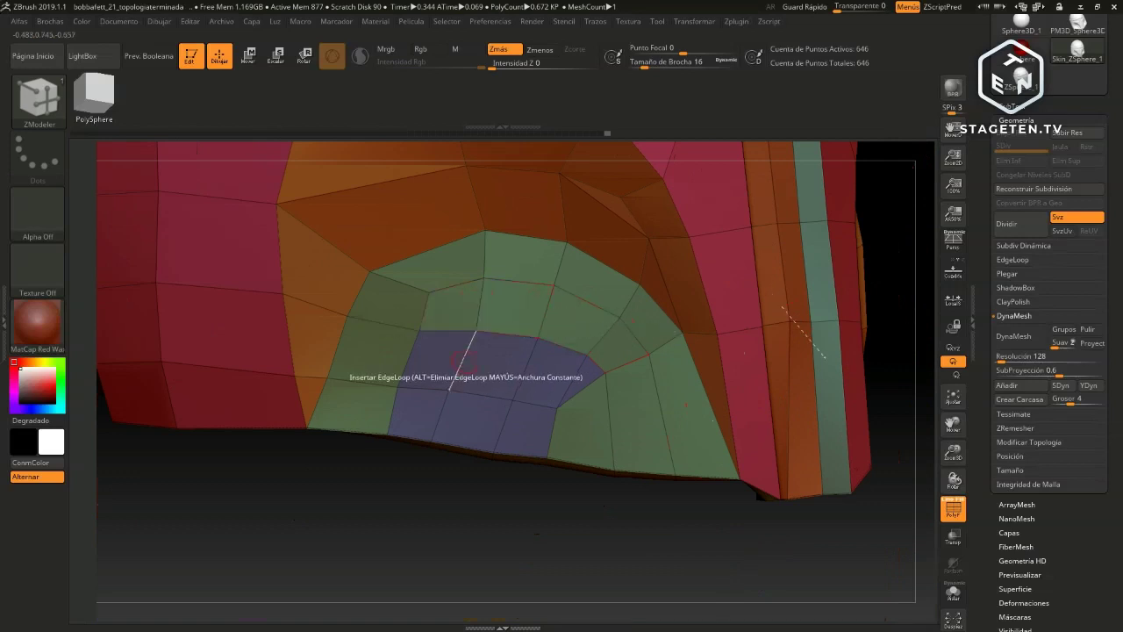
drag(368, 399, 473, 412)
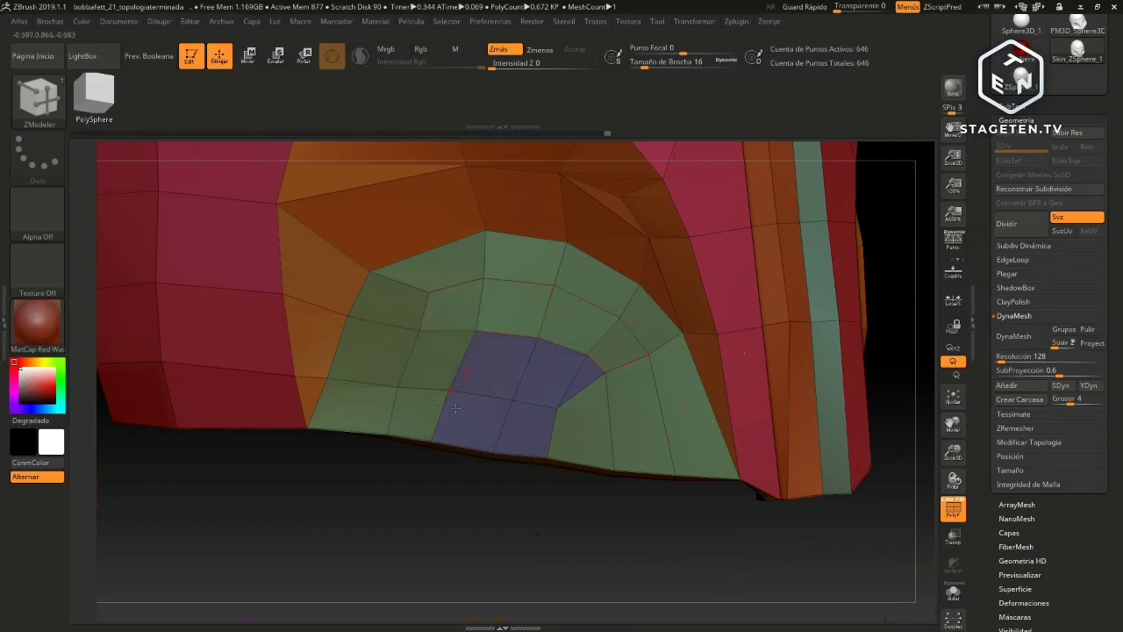
click(498, 367)
click(561, 373)
click(527, 430)
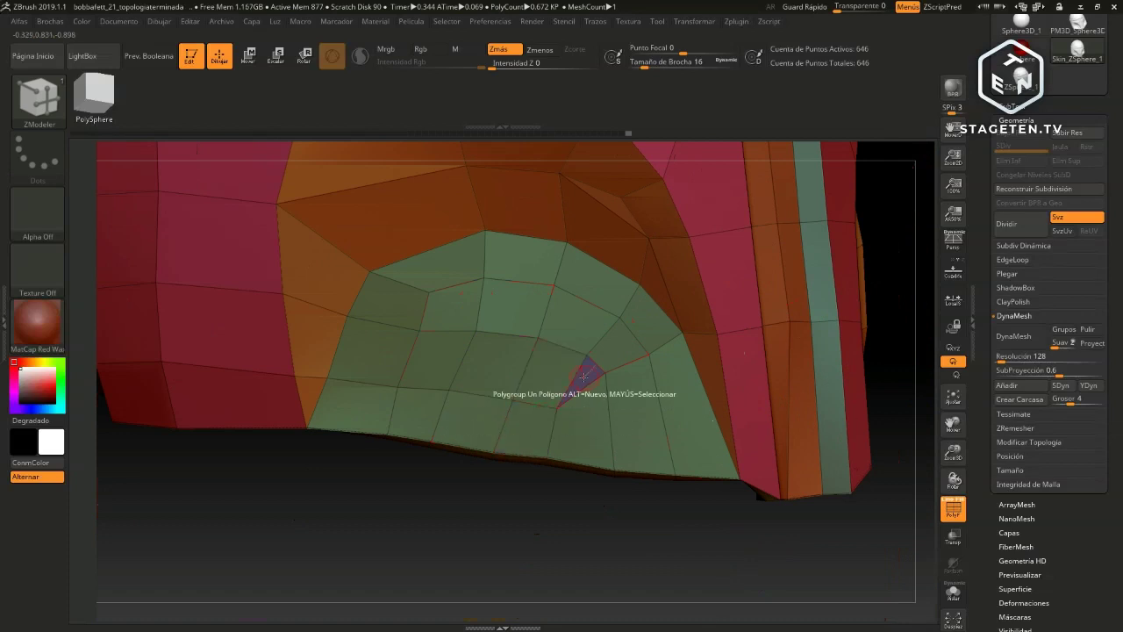
click(584, 375)
shift+drag(542, 533, 597, 492)
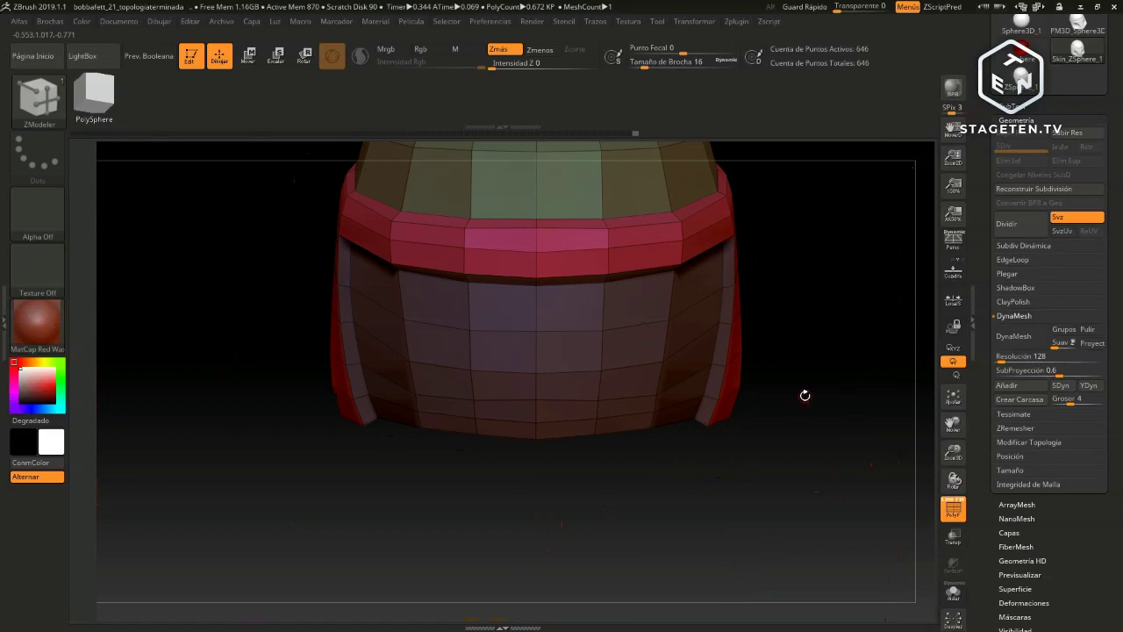
mouse_move(805, 394)
mouse_down()
mouse_move(847, 298)
mouse_move(816, 433)
mouse_move(811, 415)
mouse_move(847, 373)
mouse_move(770, 417)
mouse_up()
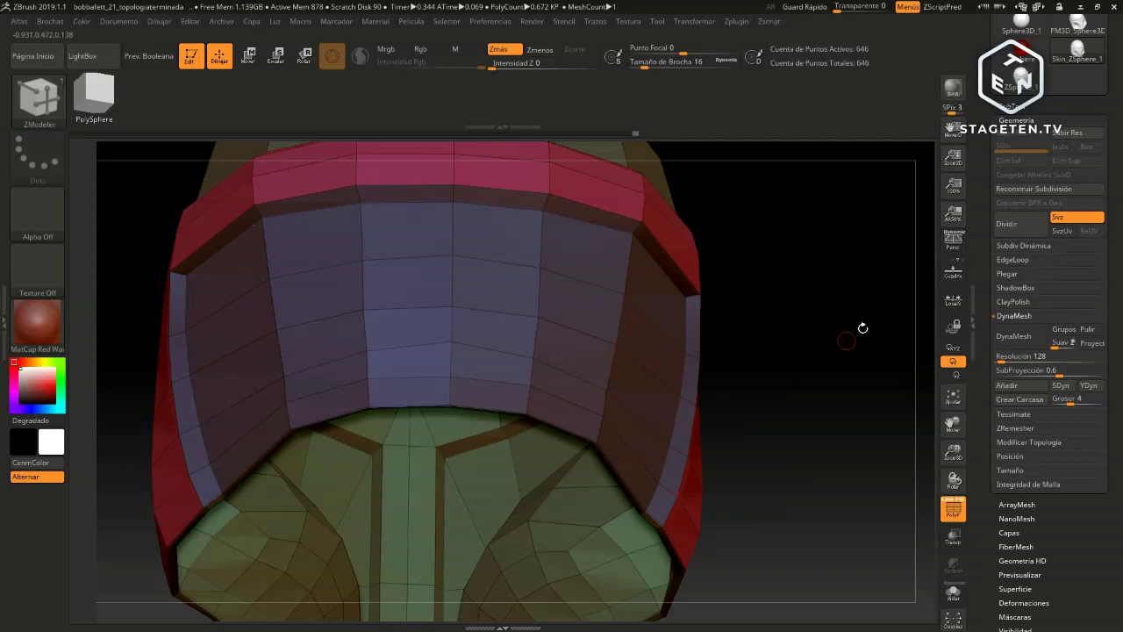
drag(818, 328, 436, 188)
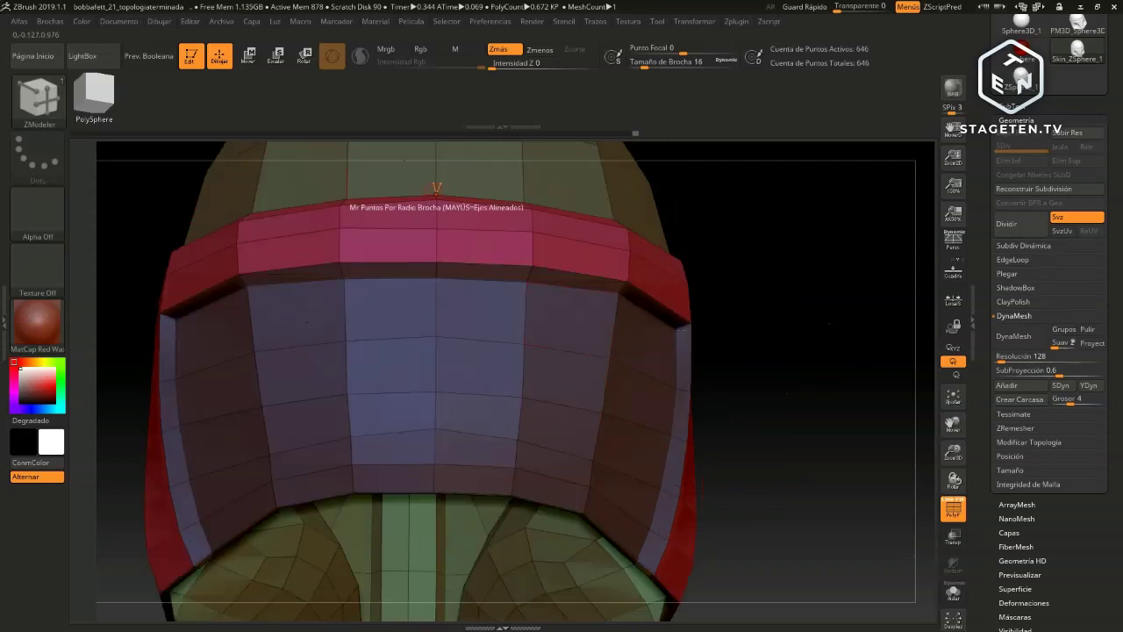
Load the bobbafett_23_skin project via Archivo > Abrir, dismissing the save-changes prompt
click(225, 22)
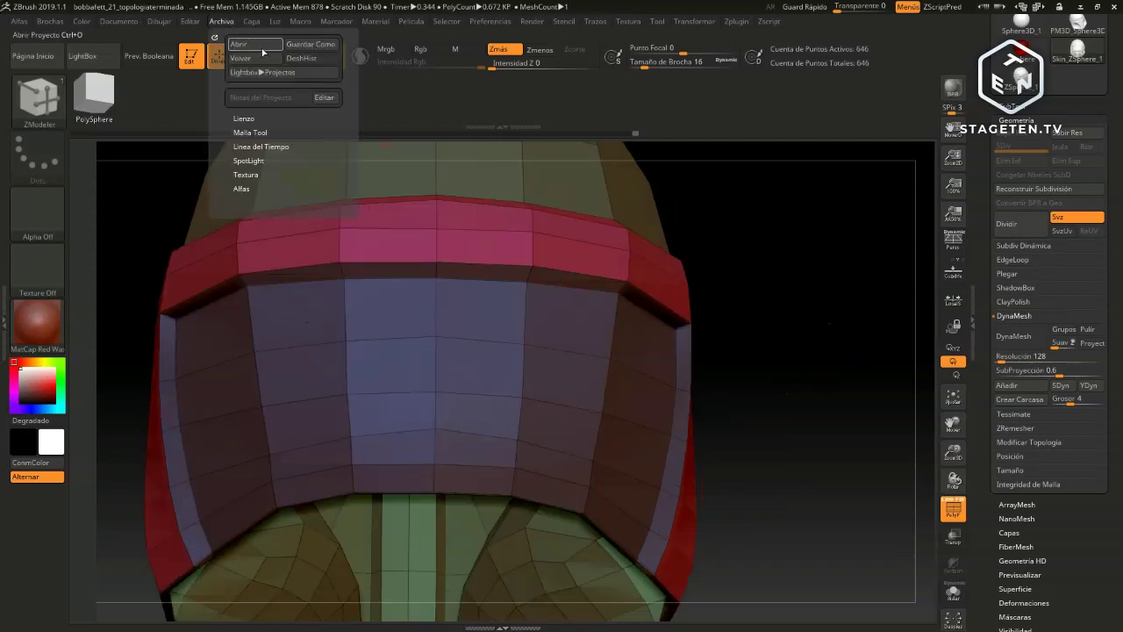
click(247, 46)
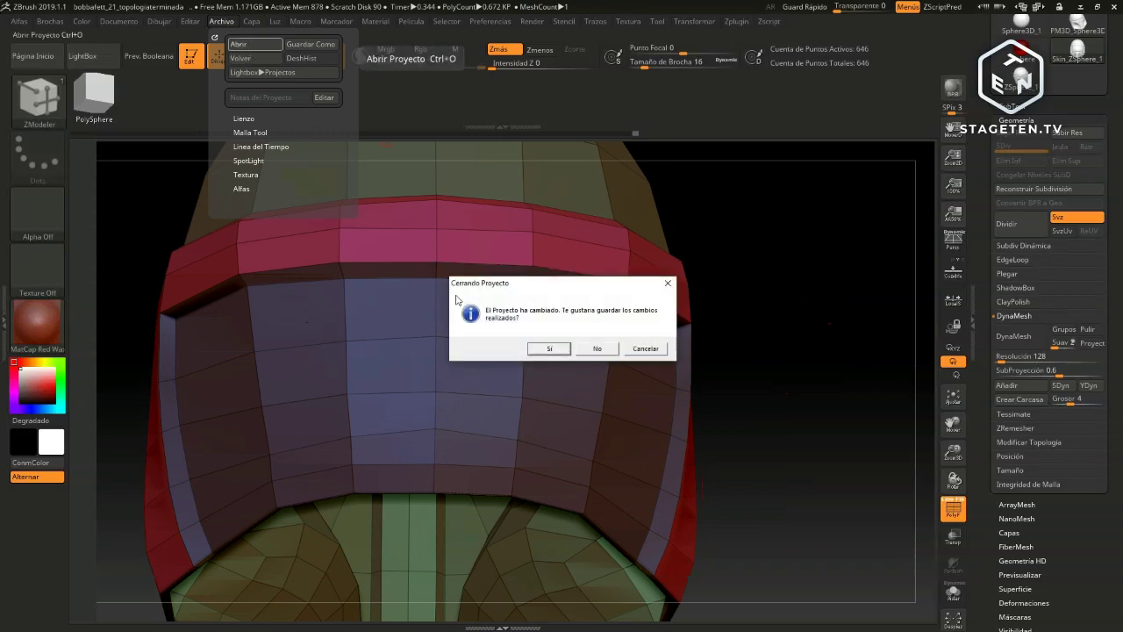
click(595, 348)
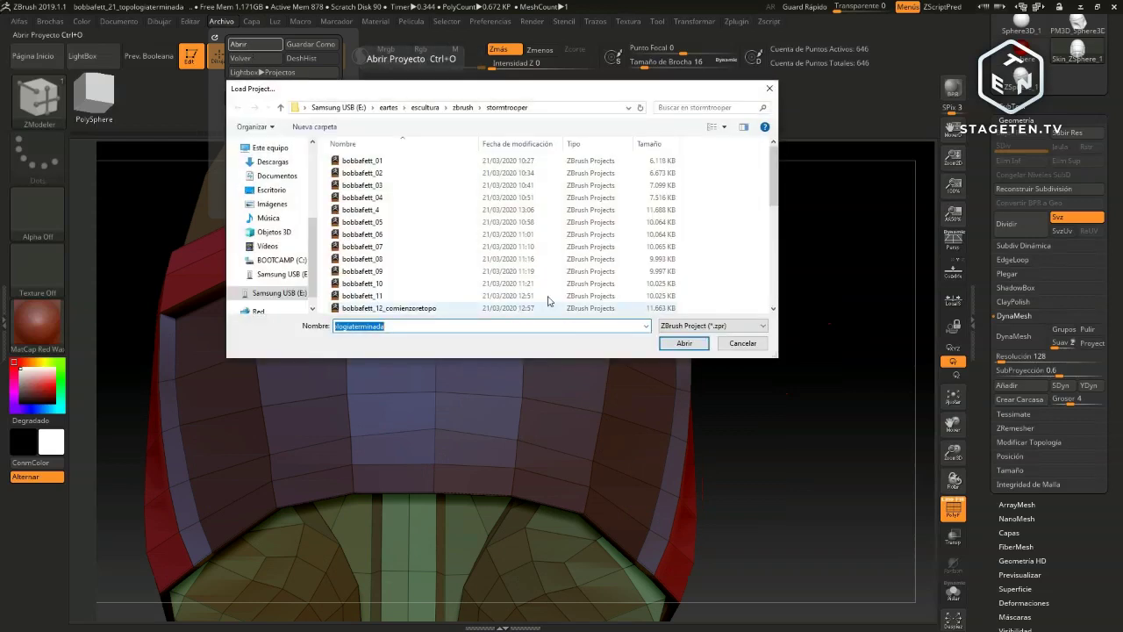
drag(776, 226, 773, 287)
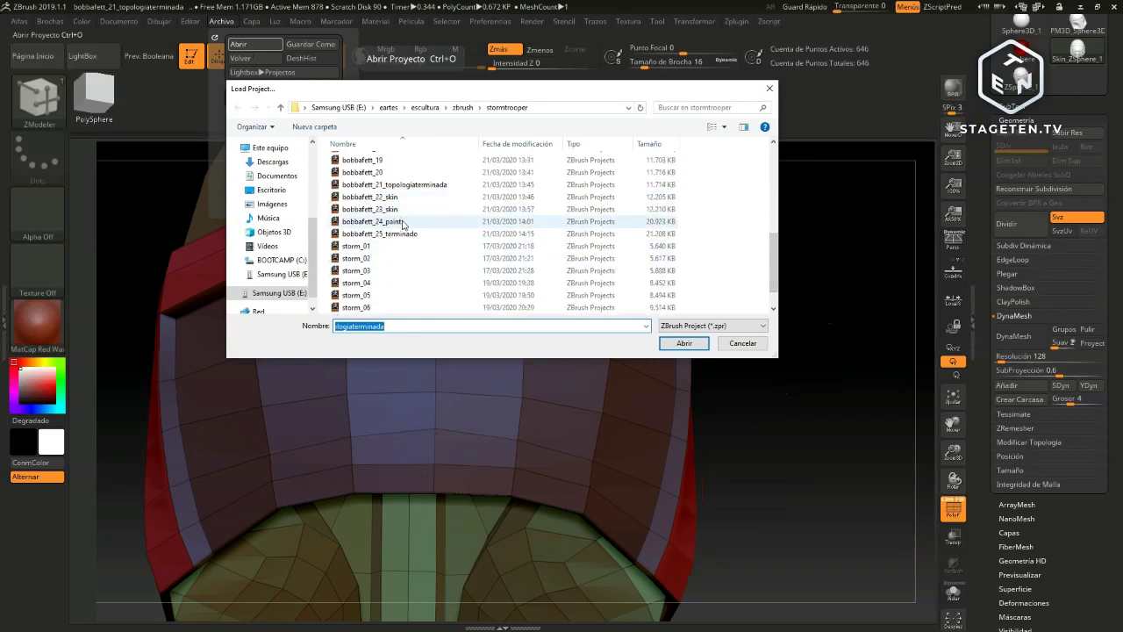
click(399, 211)
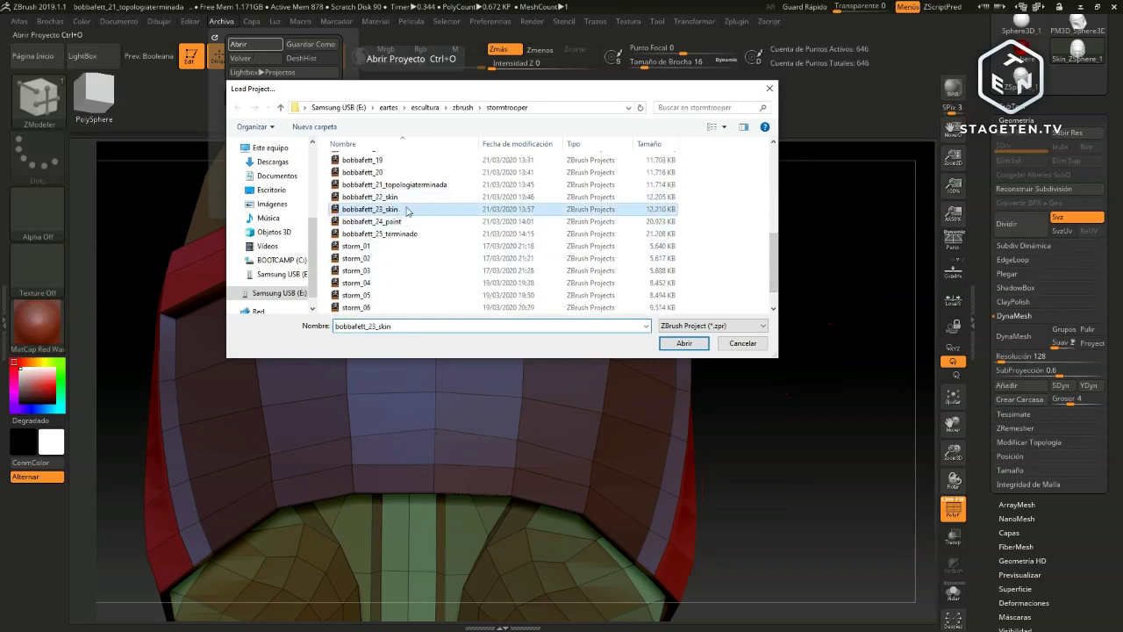
click(683, 343)
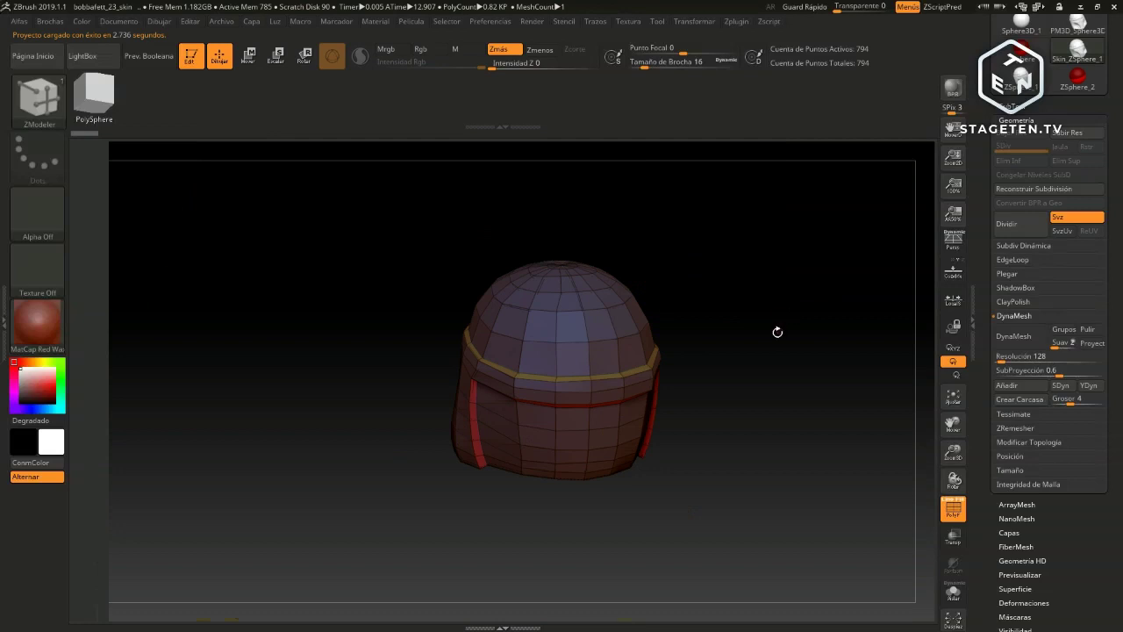
mouse_move(778, 332)
mouse_down()
mouse_move(880, 306)
mouse_move(801, 386)
mouse_move(830, 318)
mouse_move(882, 358)
mouse_move(785, 386)
mouse_up()
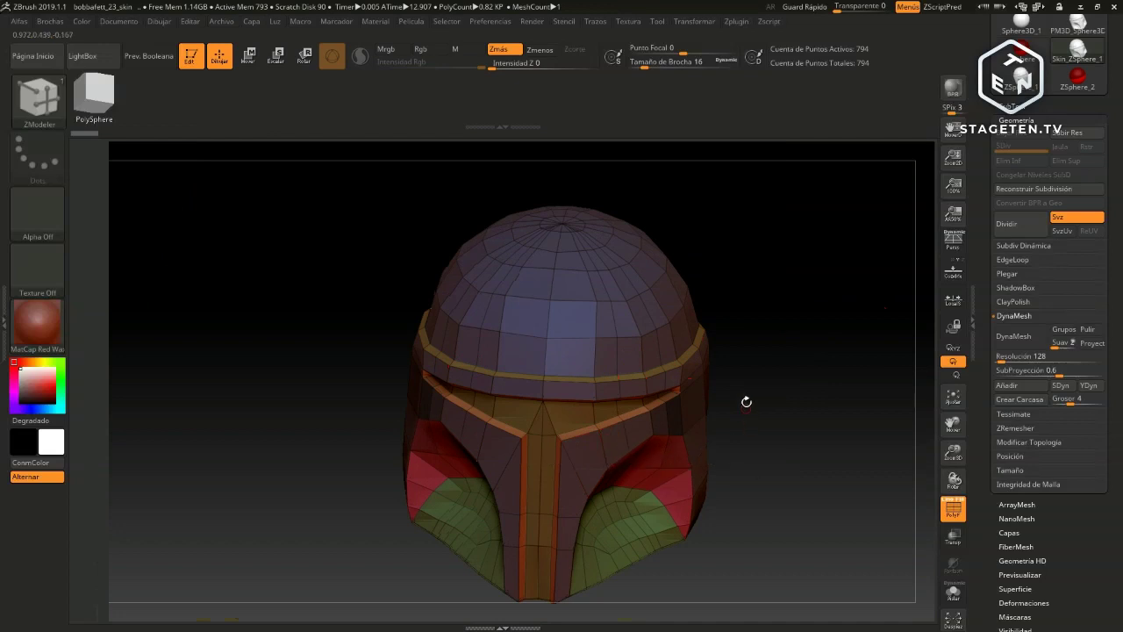
drag(795, 394, 807, 381)
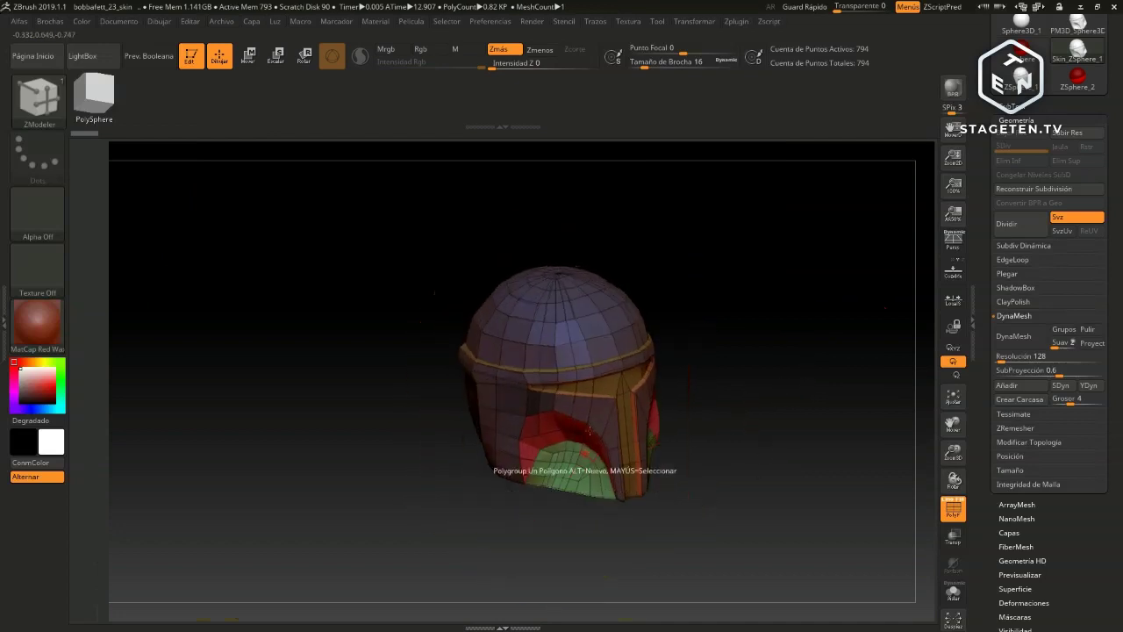
mouse_move(736, 401)
mouse_down()
mouse_move(850, 327)
mouse_move(752, 389)
mouse_move(782, 388)
mouse_up()
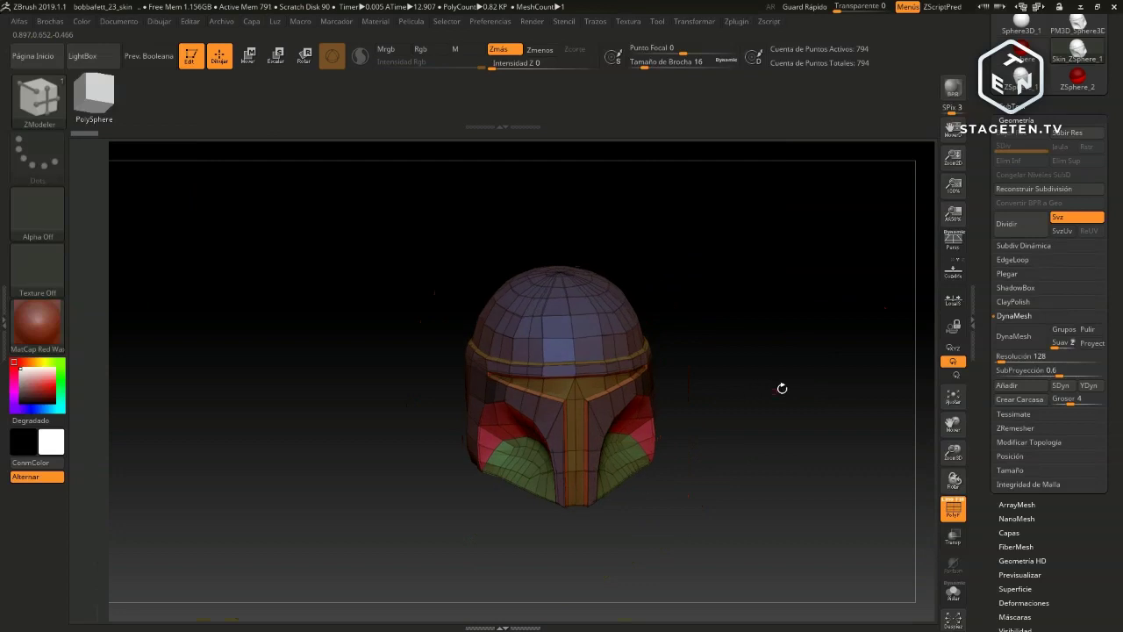
click(954, 513)
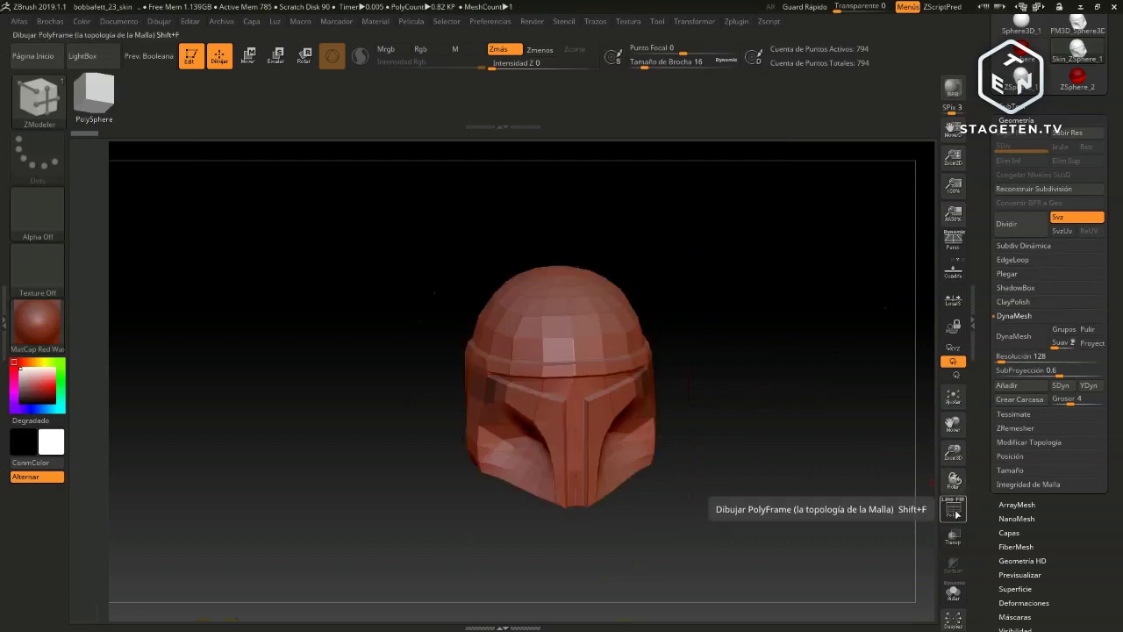
click(954, 513)
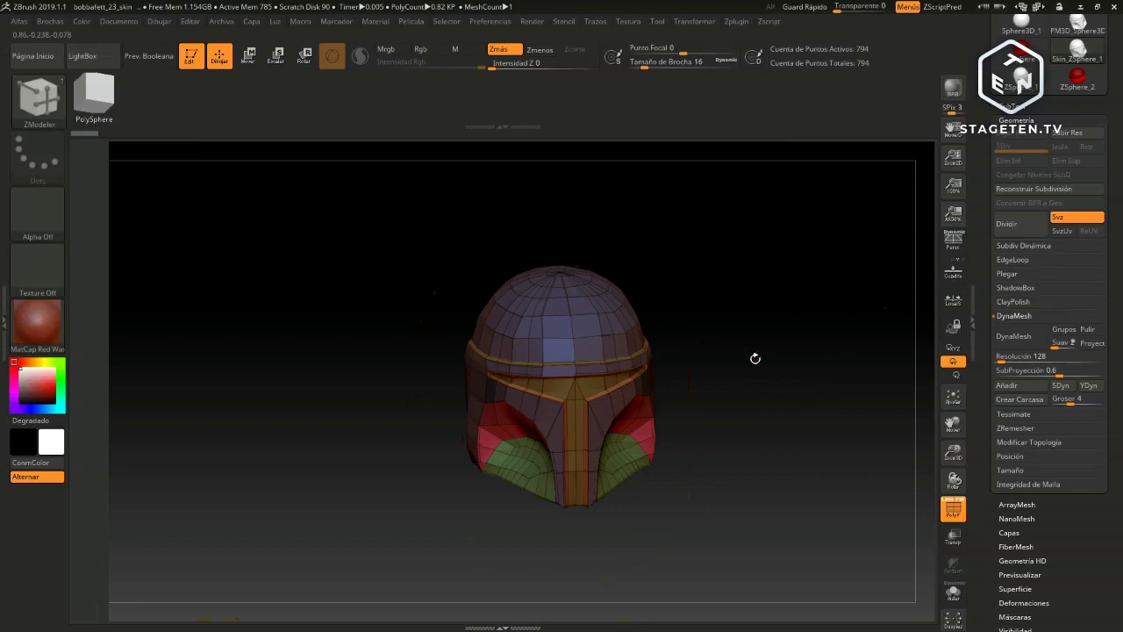
mouse_move(767, 364)
mouse_down()
mouse_move(826, 387)
mouse_move(825, 356)
mouse_up()
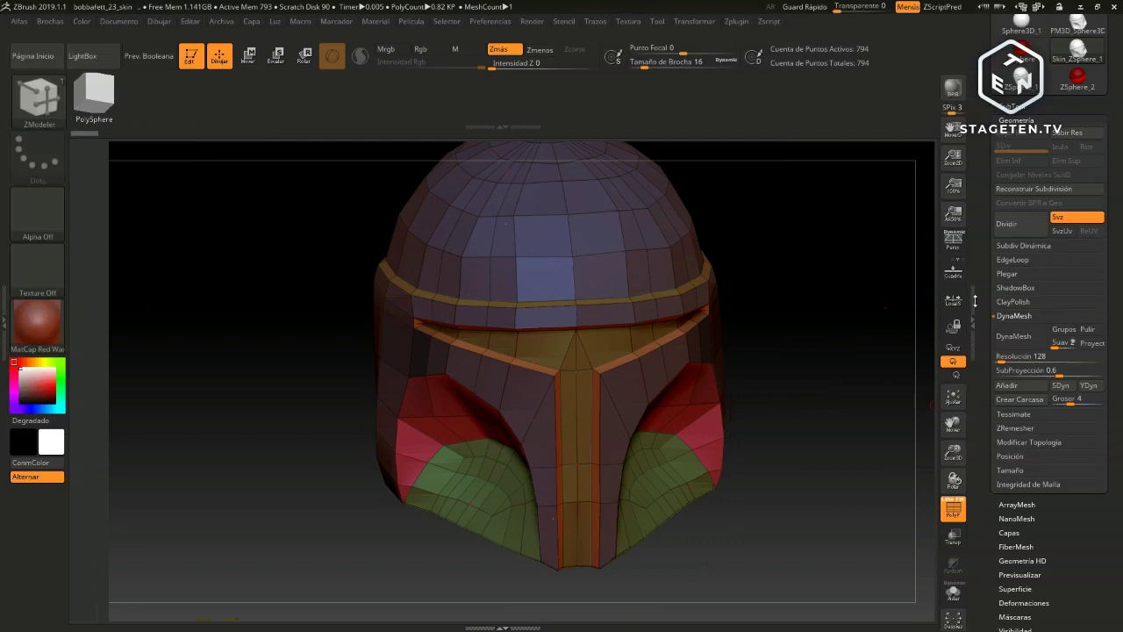
scroll(985, 298, up, 1)
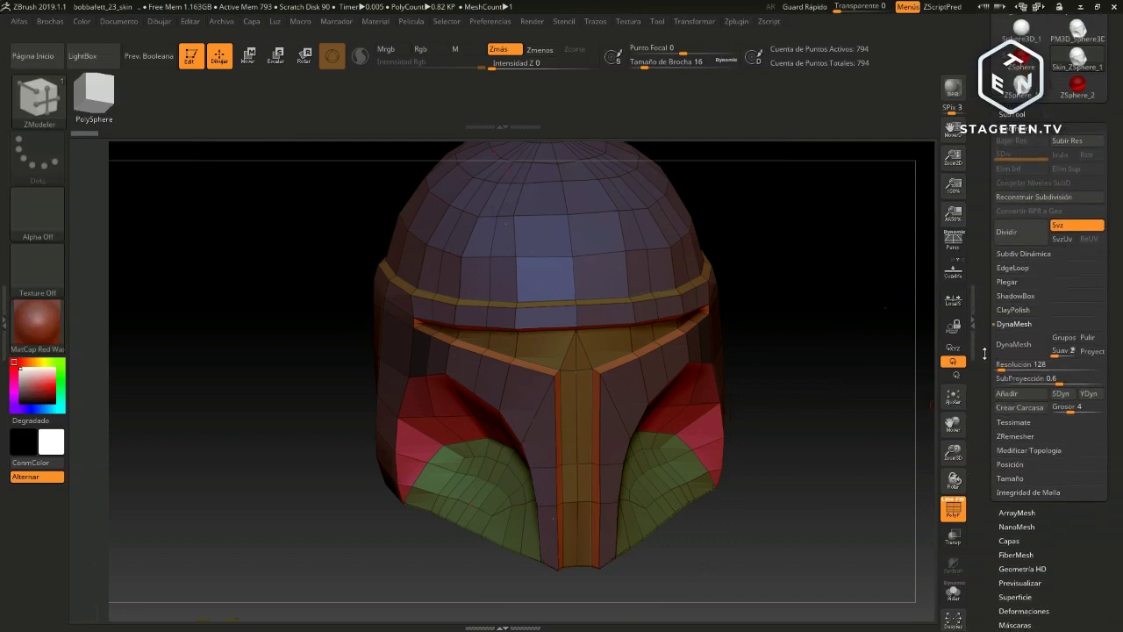
Expand Plegar and apply Plegar PG to crease every polygroup border (tolerance 45, level 15)
click(1009, 283)
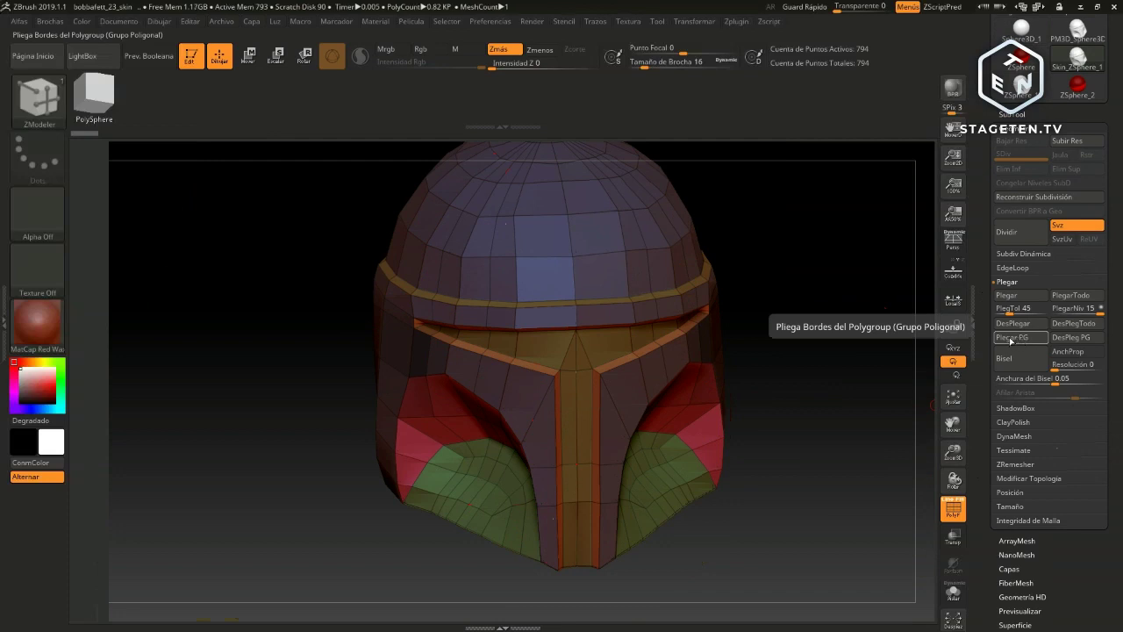
click(1010, 338)
alt+drag(840, 413, 794, 602)
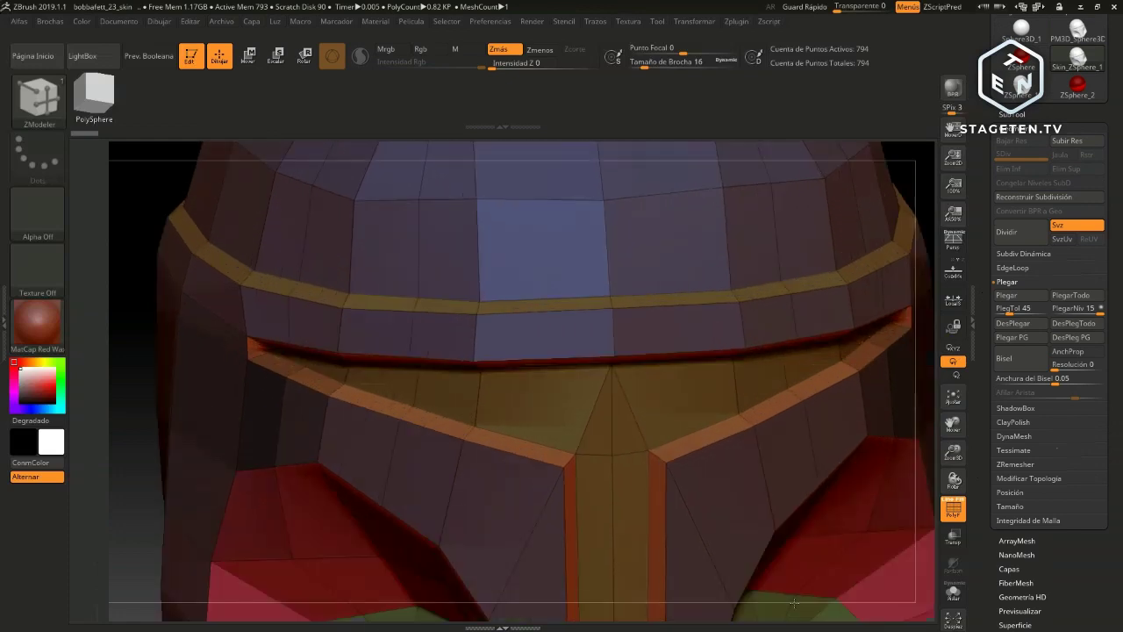
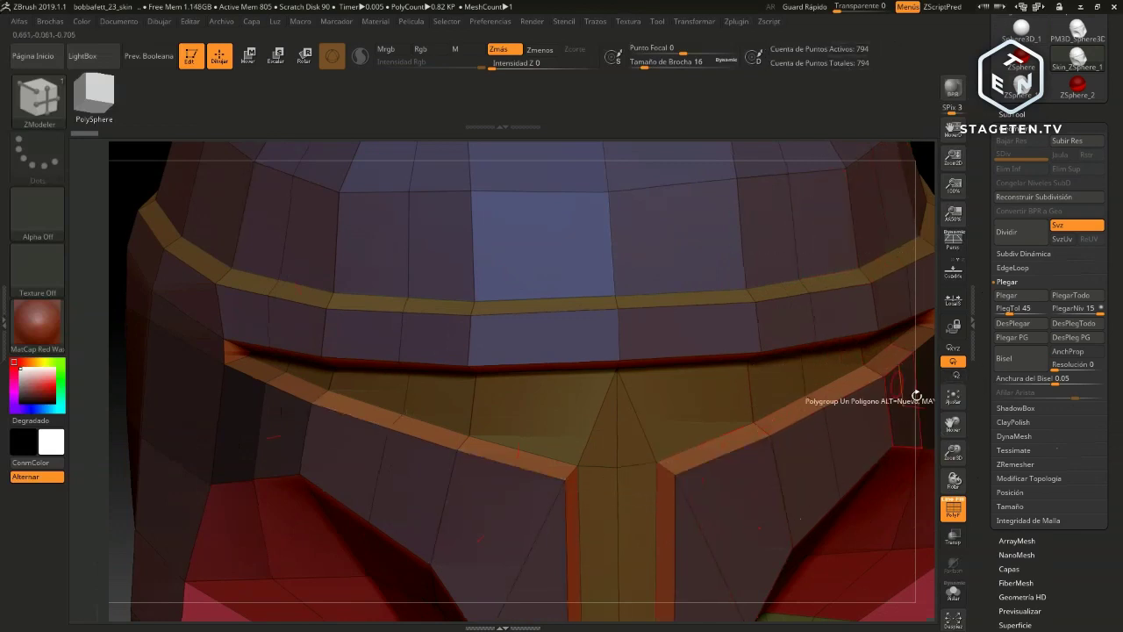
Crease the polygroup borders with Crease PG, frame the whole helmet, and turn PolyF off
click(1020, 337)
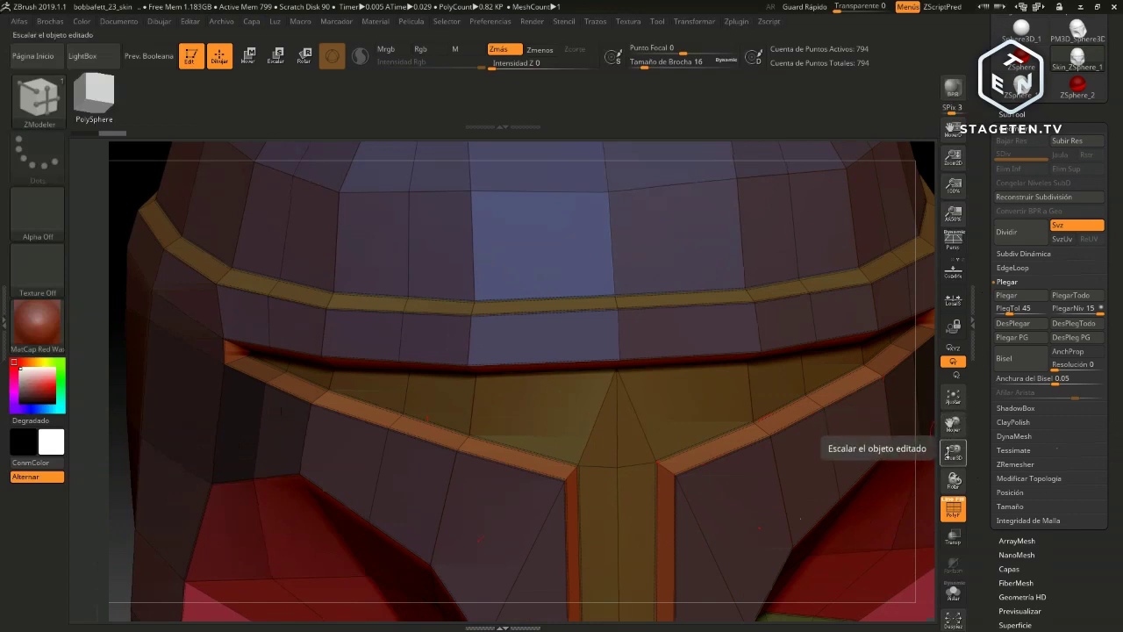
drag(953, 452, 954, 491)
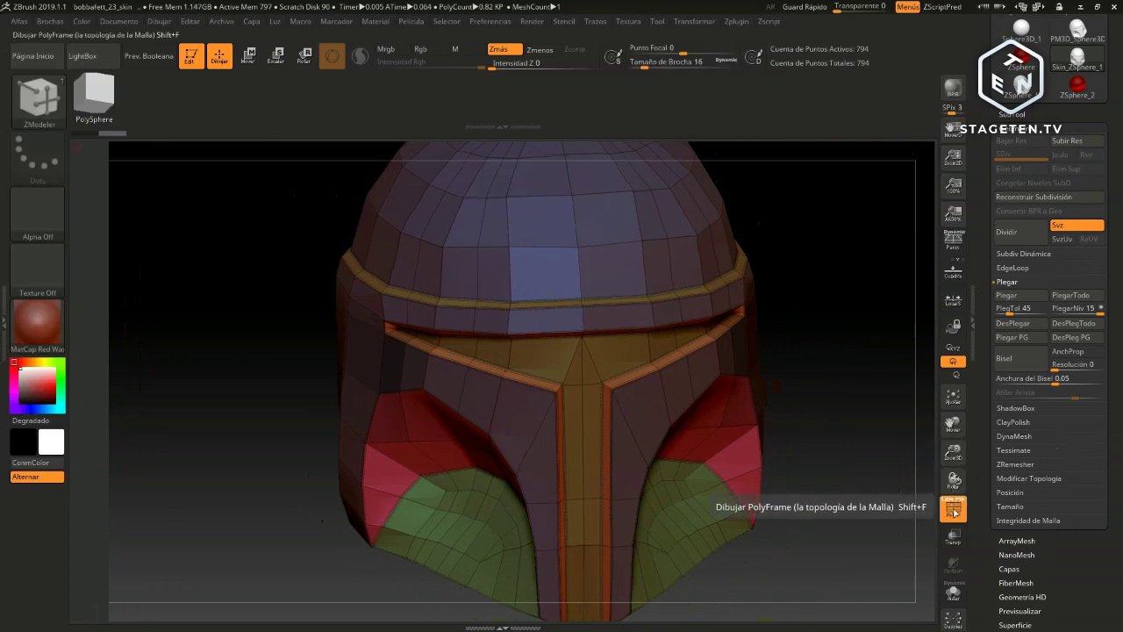
click(955, 513)
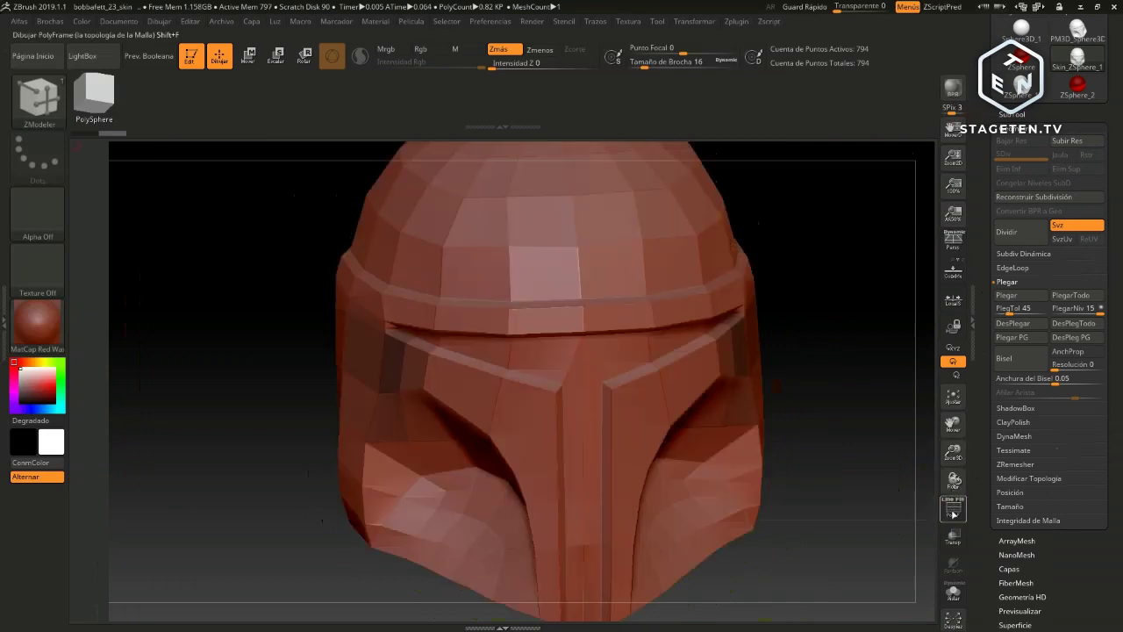
Subdivide the creased helmet up to SDiv 5, about 206,336 points, after undoing one early divide
click(1014, 232)
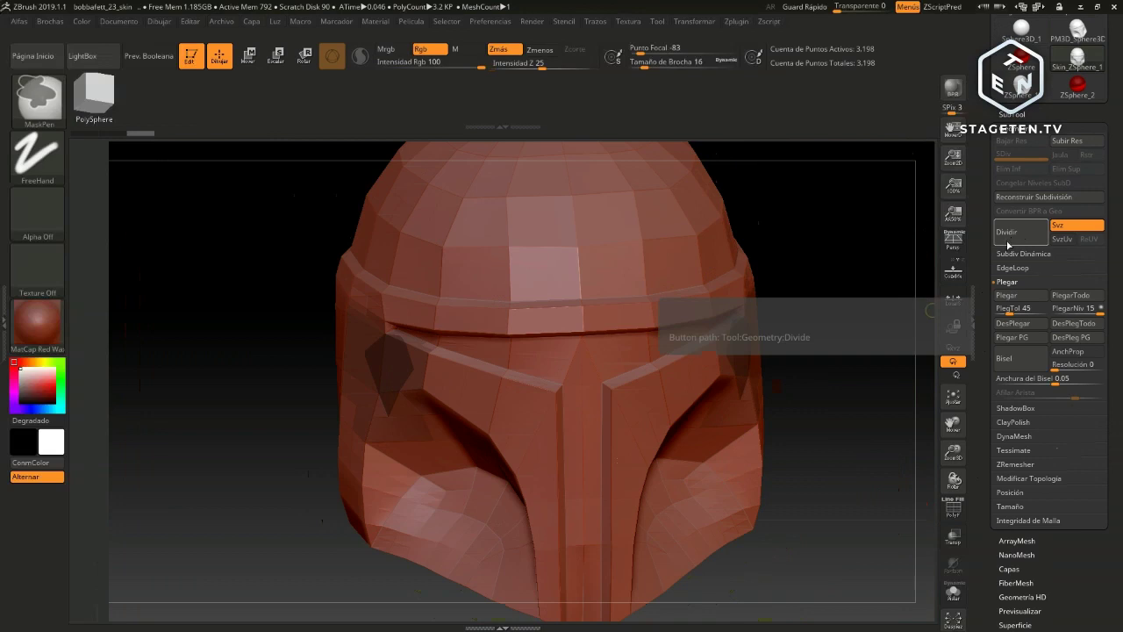
key(ctrl+z)
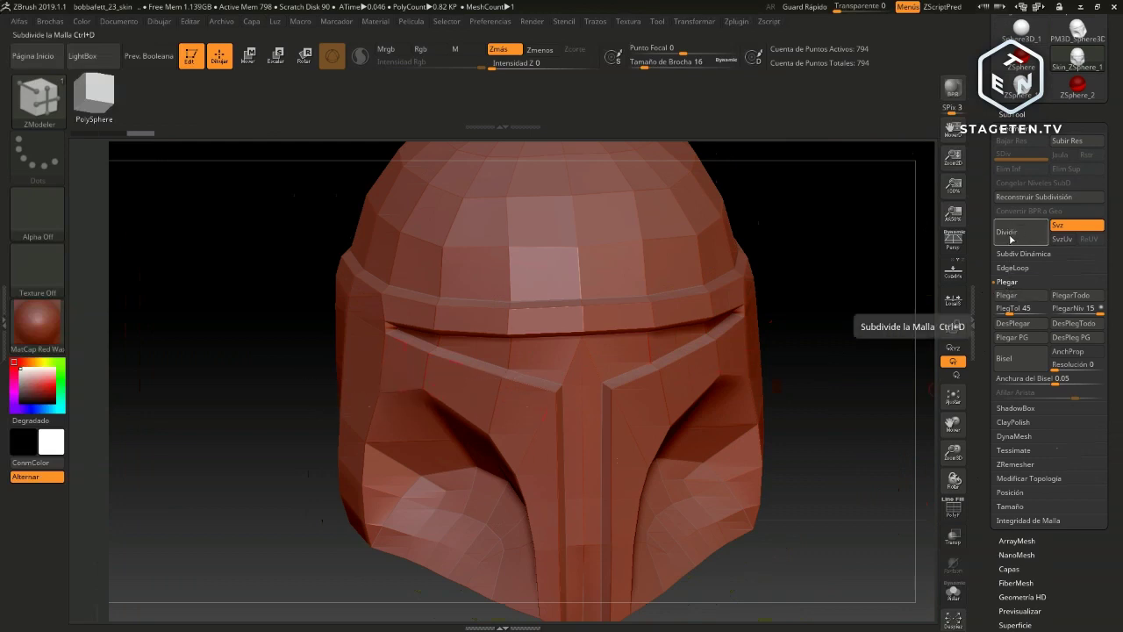
click(1018, 233)
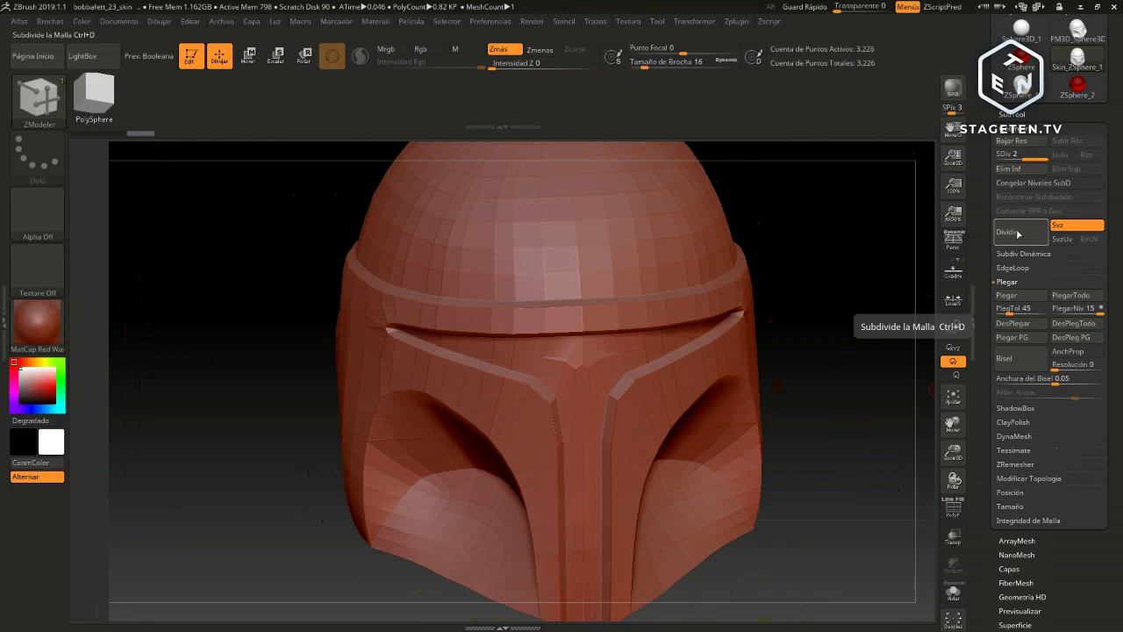
click(1019, 233)
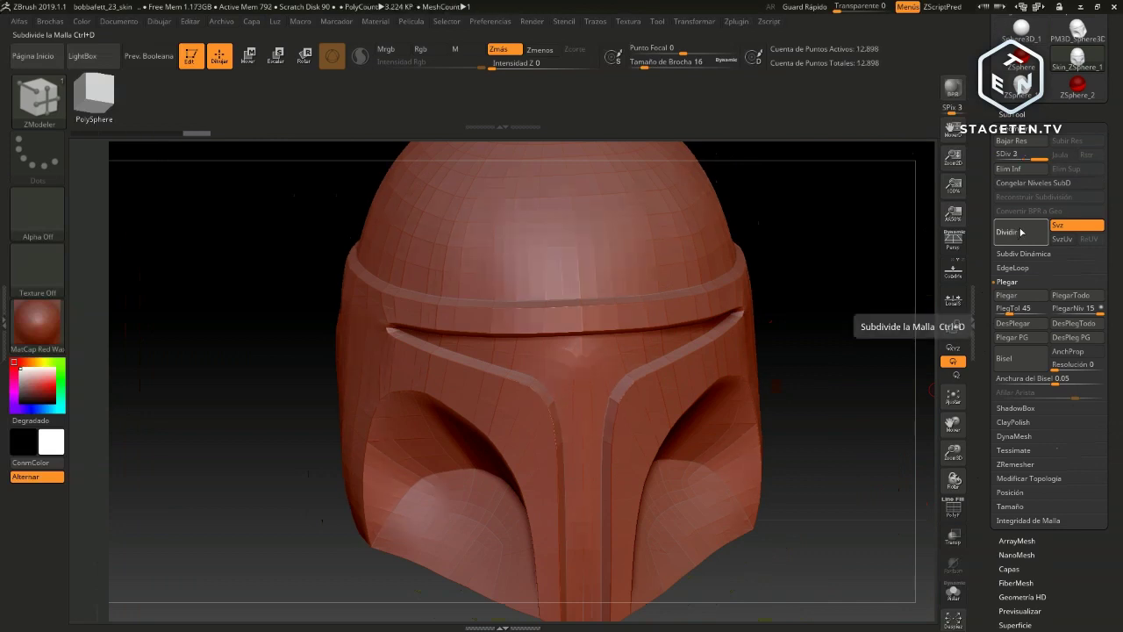
click(1020, 232)
click(1020, 231)
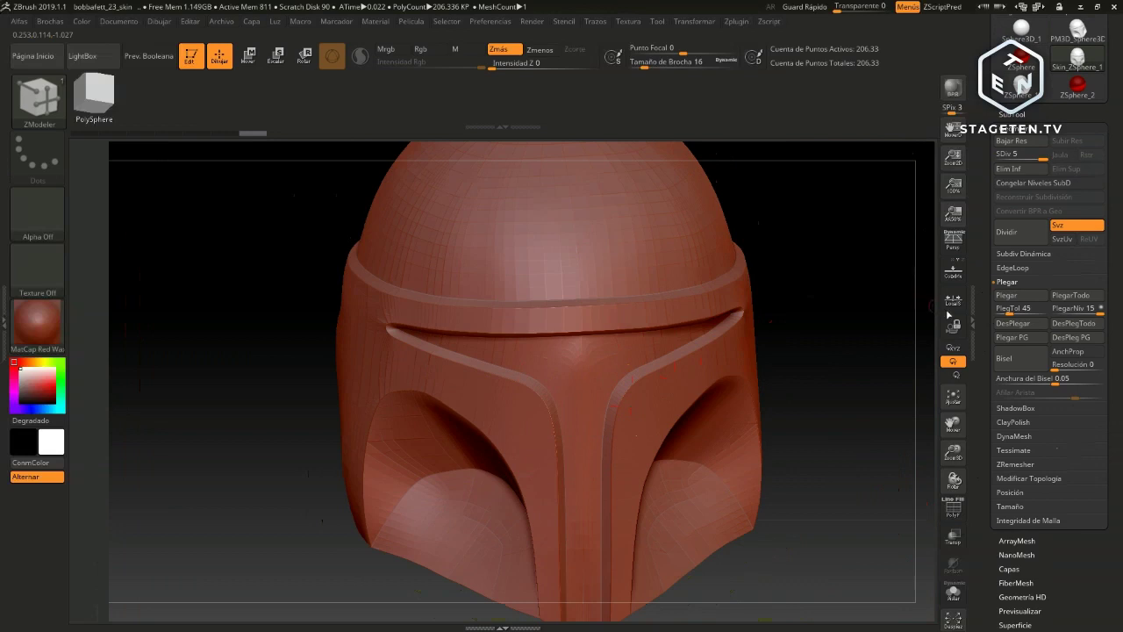
mouse_move(817, 358)
mouse_down()
mouse_move(847, 340)
mouse_move(816, 360)
mouse_up()
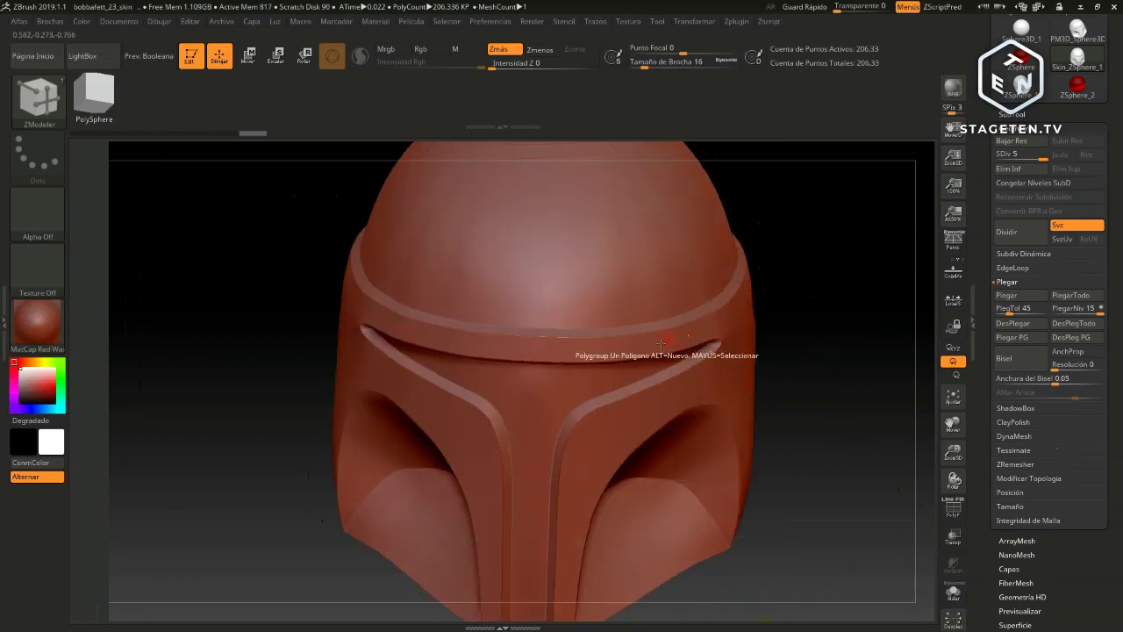
click(950, 511)
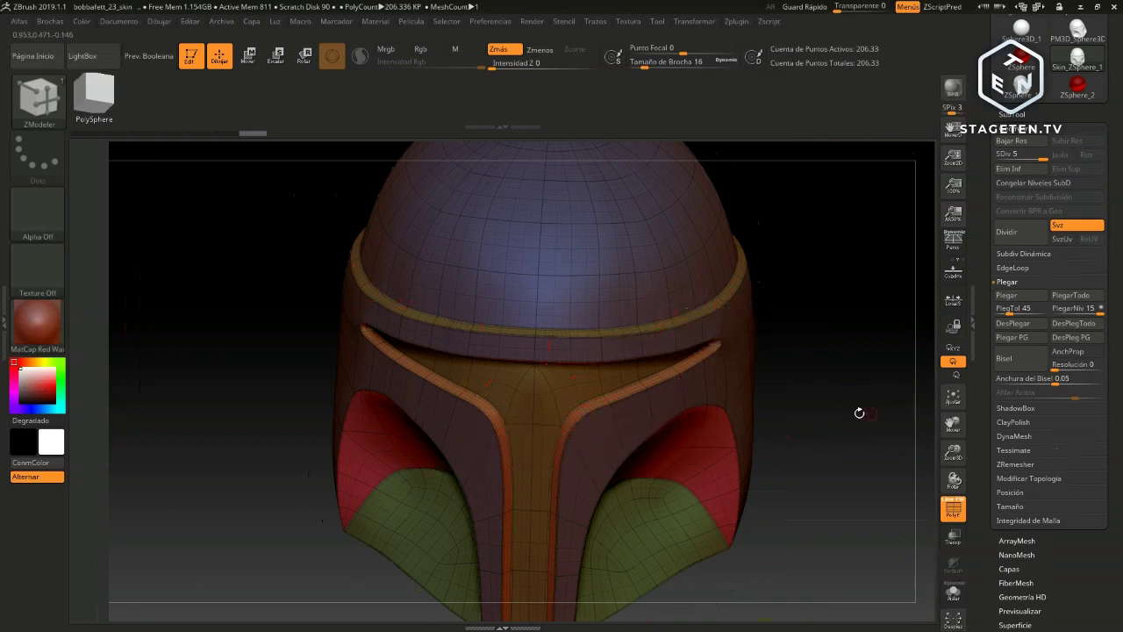
drag(874, 396, 880, 378)
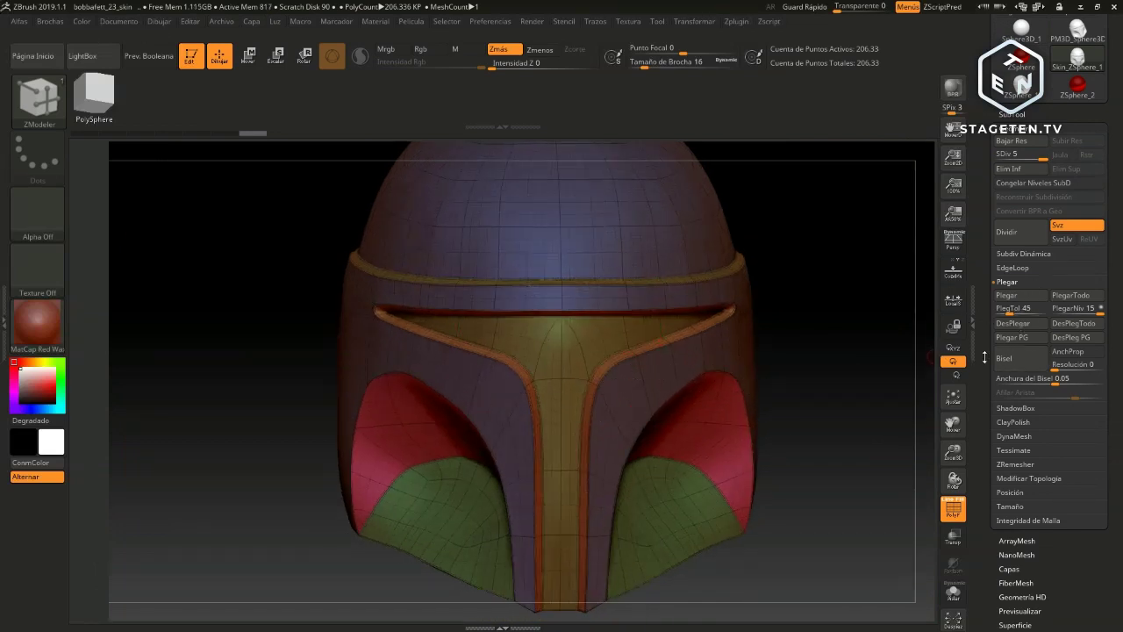
click(952, 513)
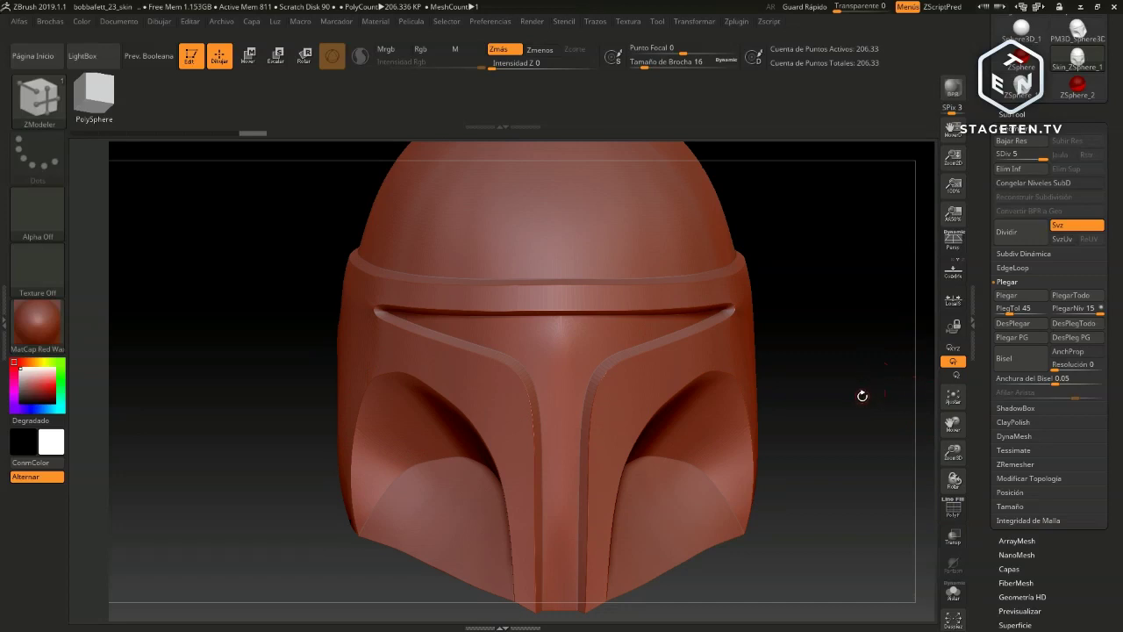
mouse_move(848, 410)
mouse_down()
mouse_move(828, 383)
mouse_move(881, 392)
mouse_move(853, 383)
mouse_up()
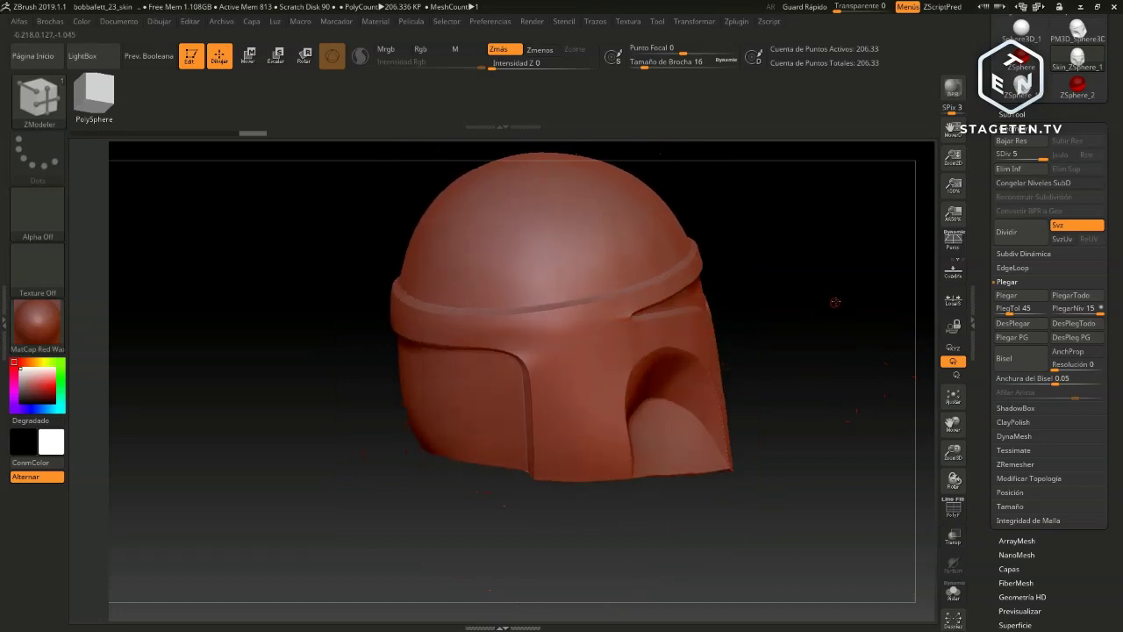
alt+drag(835, 301, 825, 351)
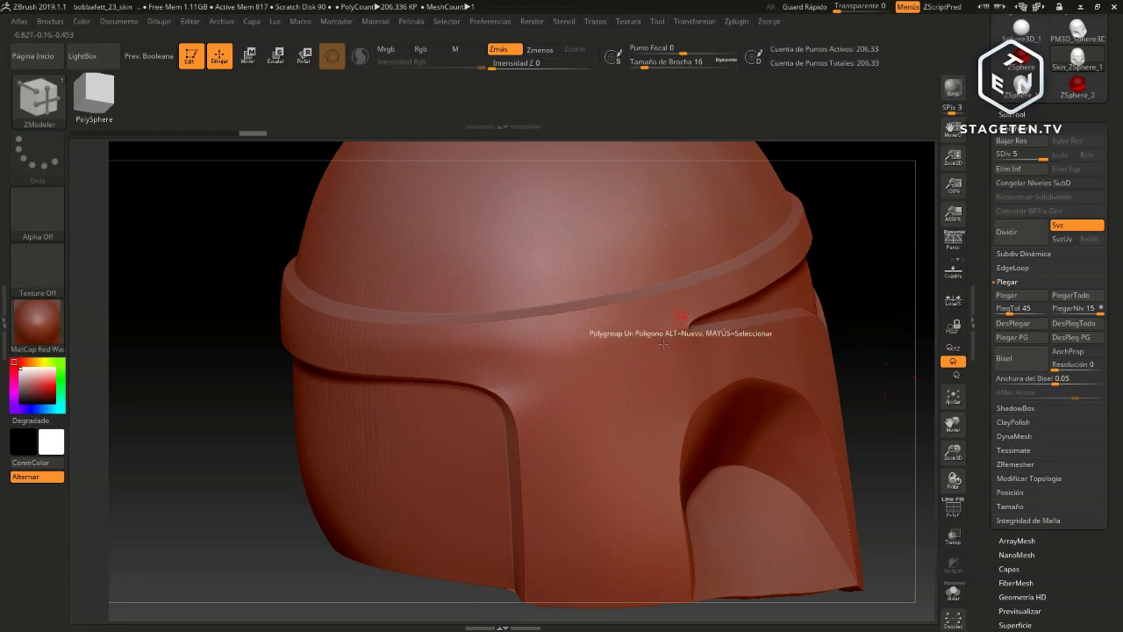
key(f)
mouse_move(882, 286)
mouse_down()
mouse_move(913, 325)
mouse_move(824, 316)
mouse_move(807, 349)
mouse_up()
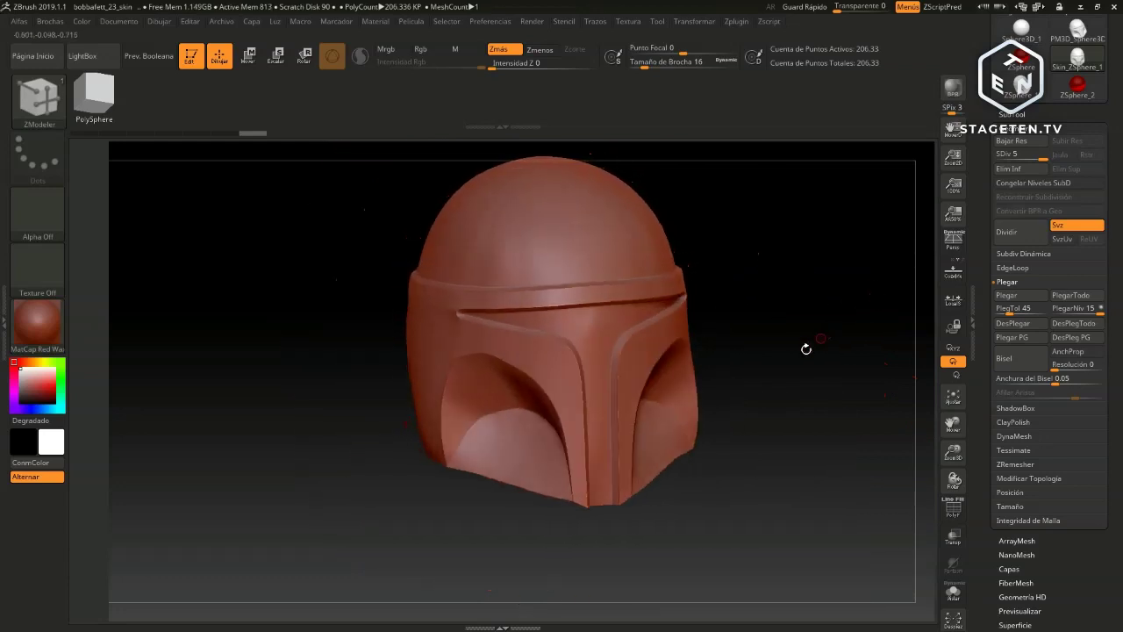
drag(441, 487, 438, 502)
mouse_move(806, 387)
mouse_down()
mouse_move(816, 393)
mouse_move(799, 380)
mouse_move(807, 366)
mouse_move(797, 376)
mouse_move(880, 359)
mouse_move(793, 384)
mouse_move(810, 311)
mouse_move(749, 332)
mouse_move(797, 296)
mouse_move(785, 403)
mouse_up()
drag(823, 286, 842, 290)
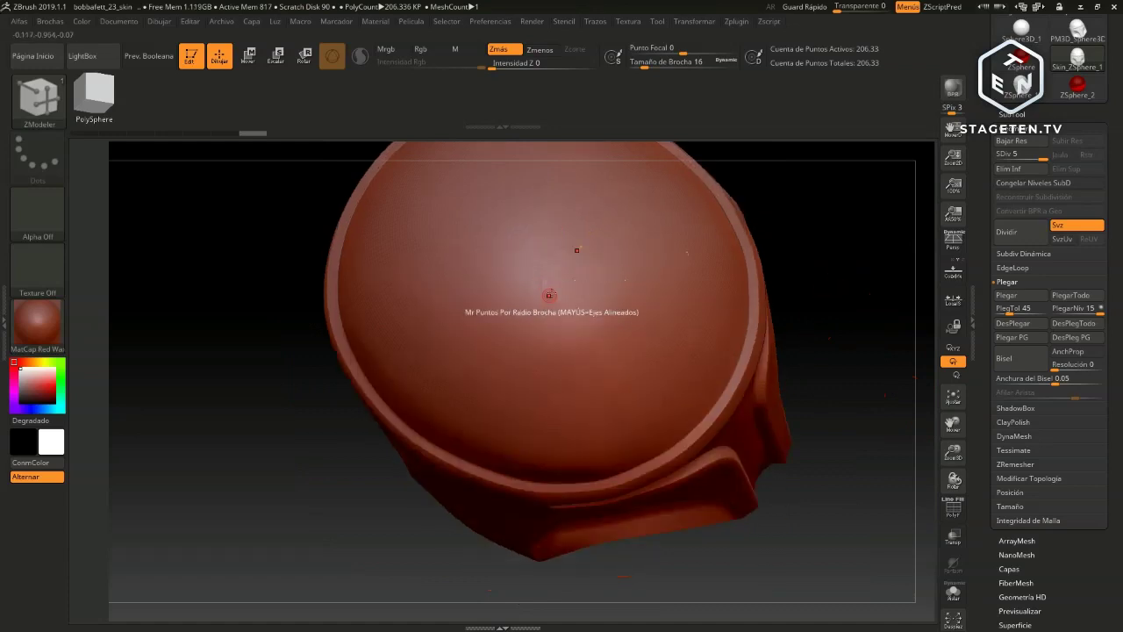
Smooth the dome crown with a size-120 brush, then turn the helmet back to a front view
key(s)
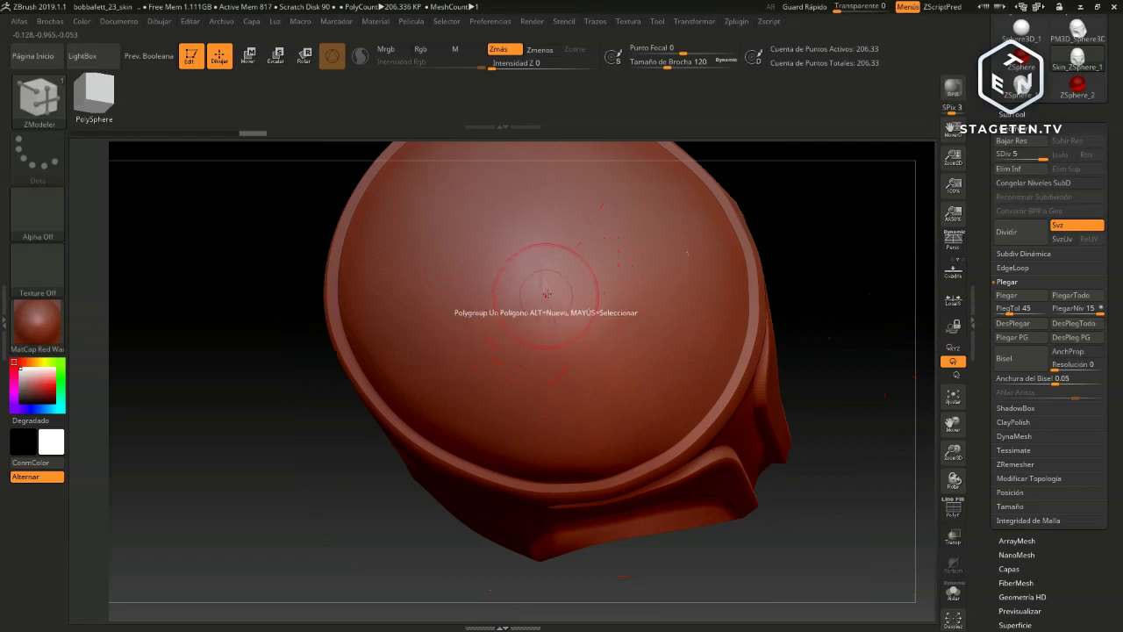
key(shift)
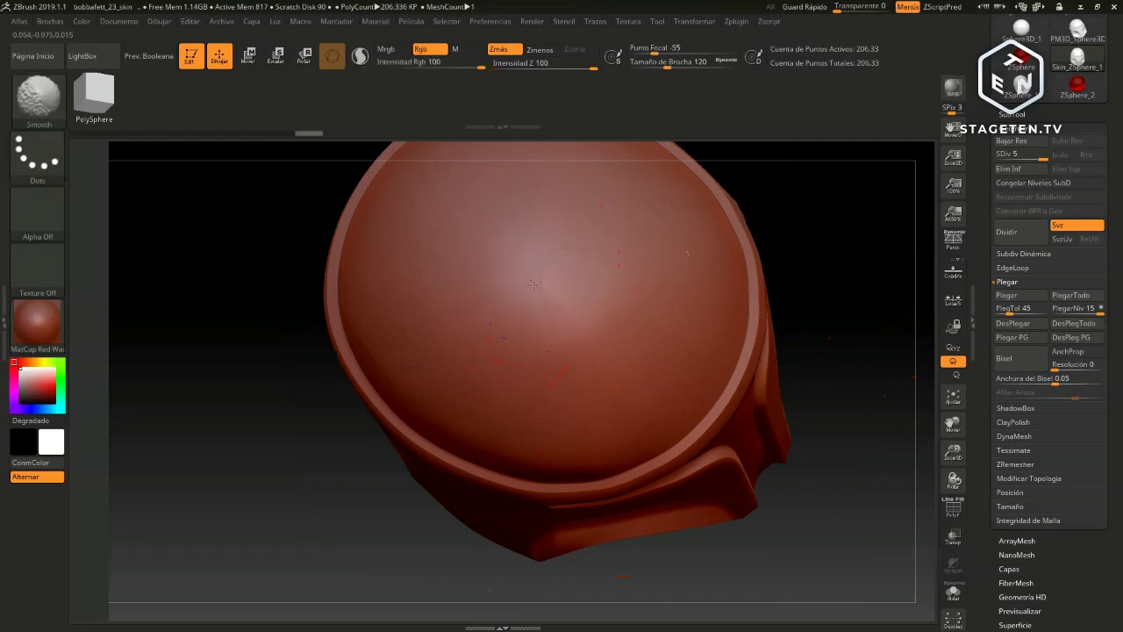
shift+drag(532, 285, 541, 267)
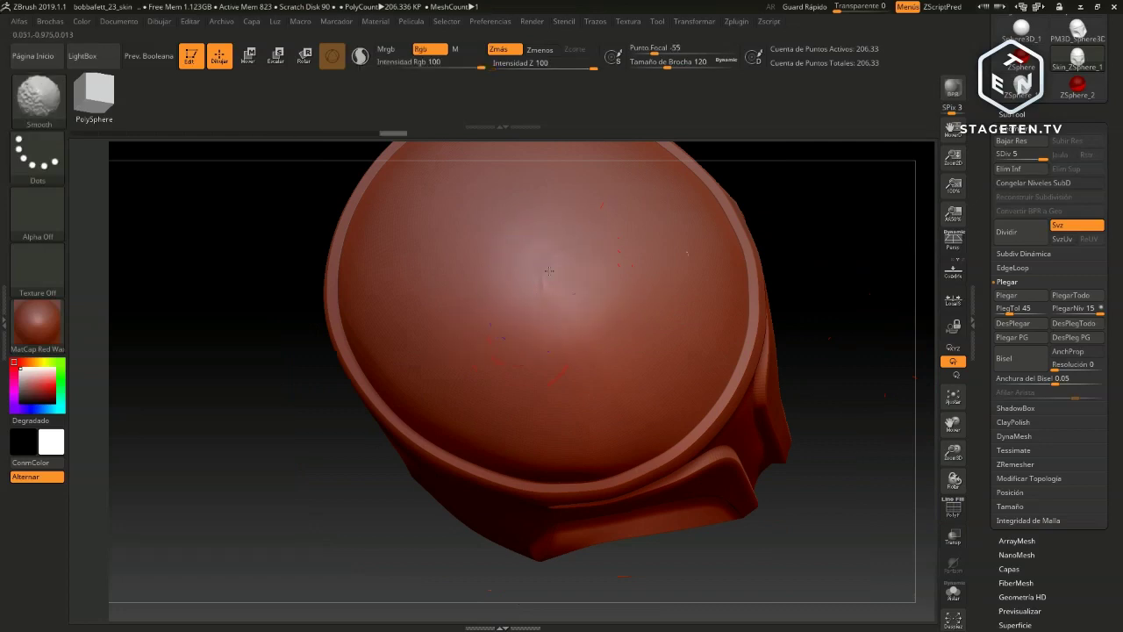
mouse_move(845, 301)
mouse_down()
mouse_move(863, 236)
mouse_move(830, 278)
mouse_up()
key(shift)
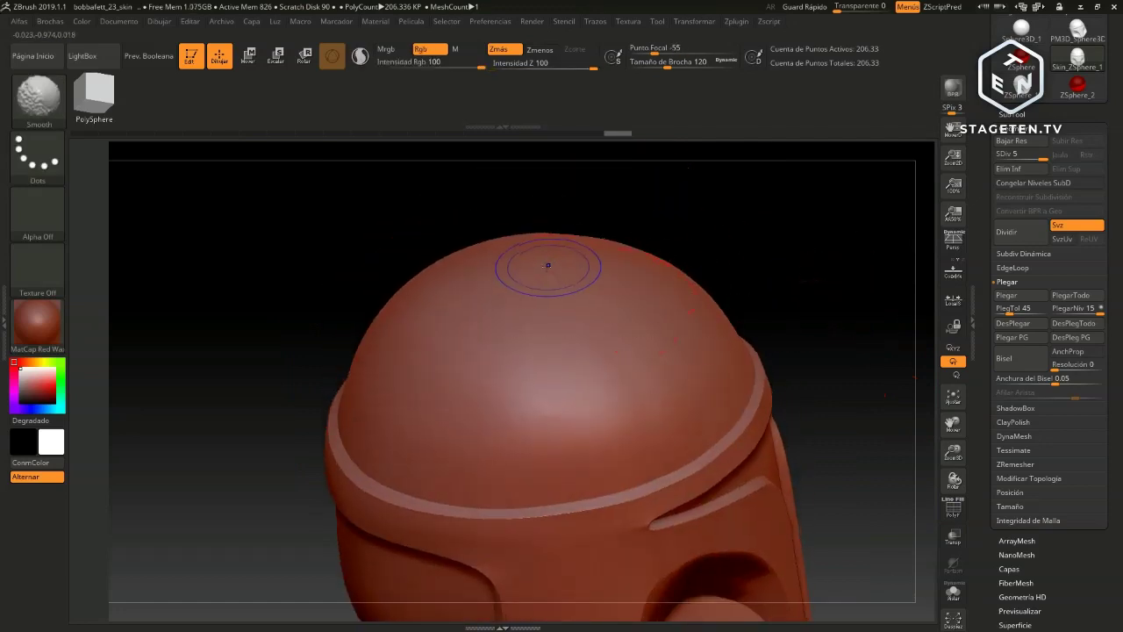
drag(772, 295, 834, 295)
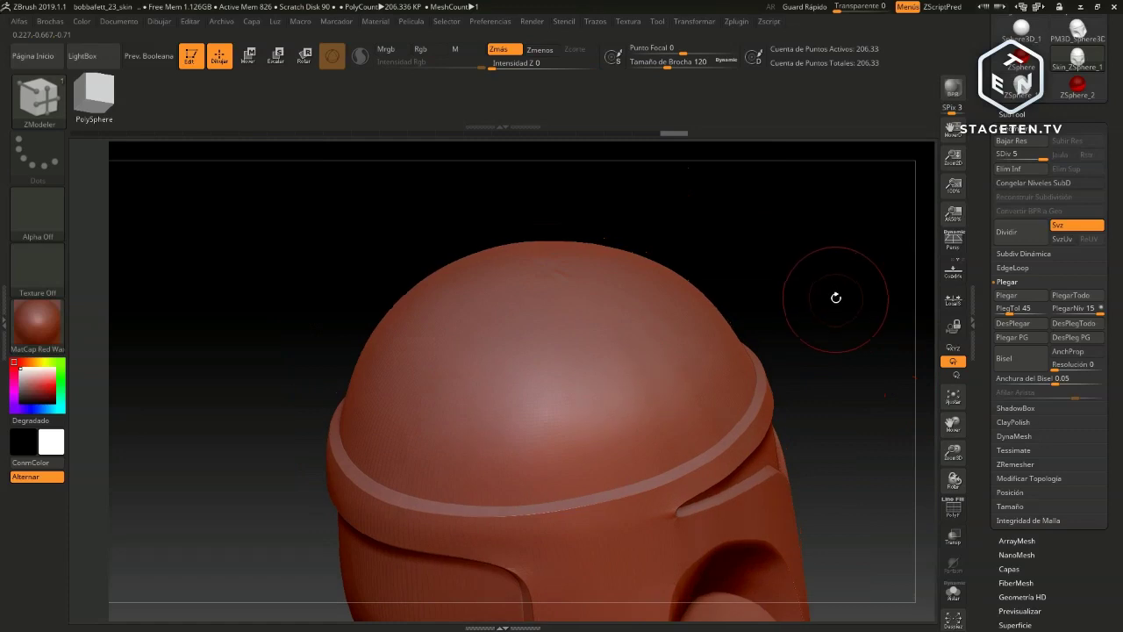
key(shift)
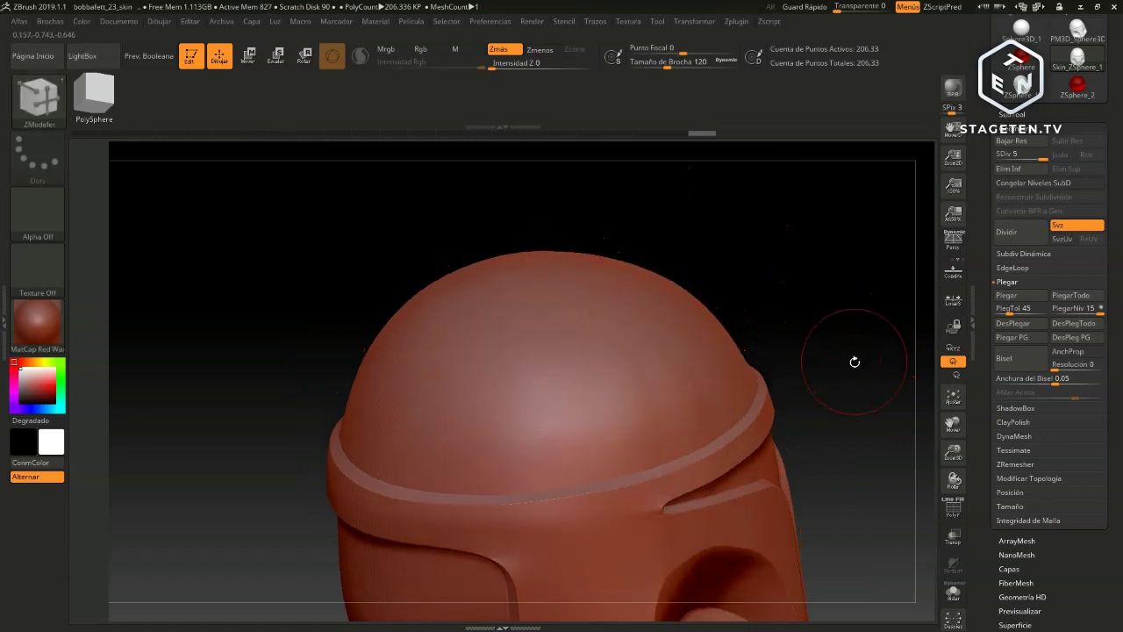
mouse_move(852, 360)
mouse_down()
mouse_move(768, 357)
mouse_move(816, 288)
mouse_up()
mouse_move(775, 330)
alt+mouse_down()
mouse_move(840, 381)
mouse_move(802, 367)
alt+mouse_up()
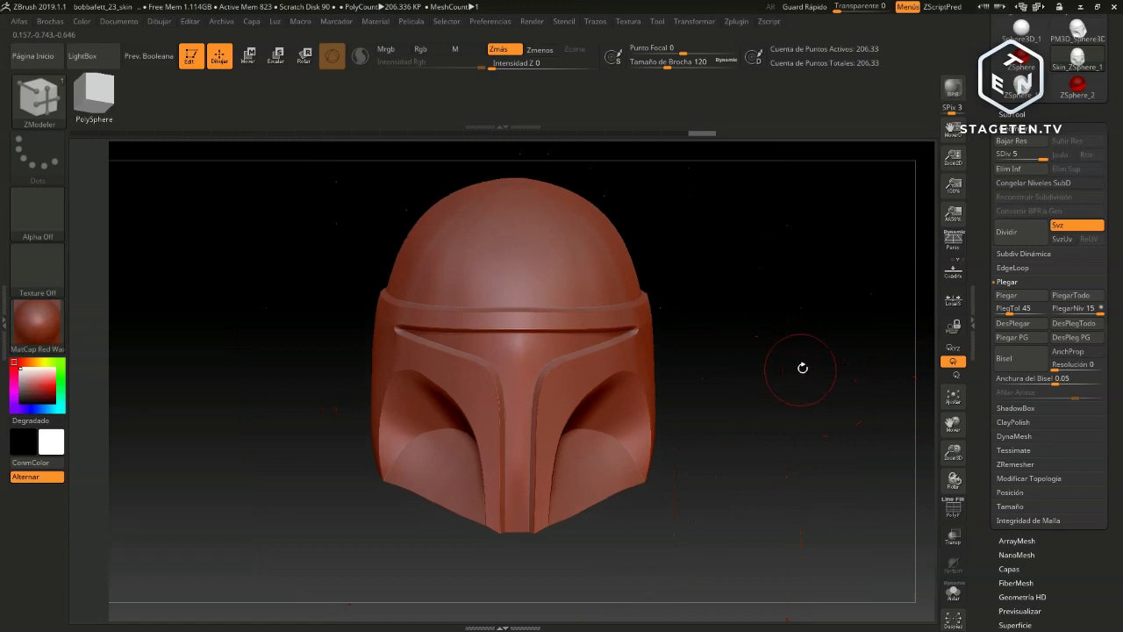
Apply the MatCap Metal04 material to the helmet
click(955, 511)
click(954, 511)
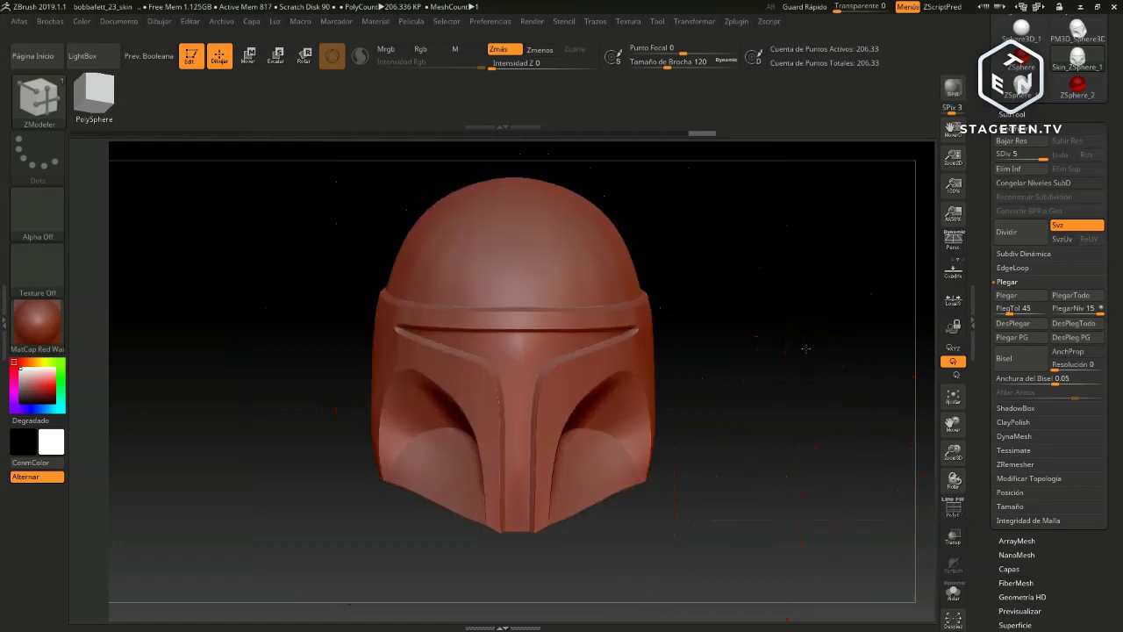
mouse_move(805, 348)
mouse_down()
mouse_move(794, 348)
mouse_move(815, 391)
mouse_up()
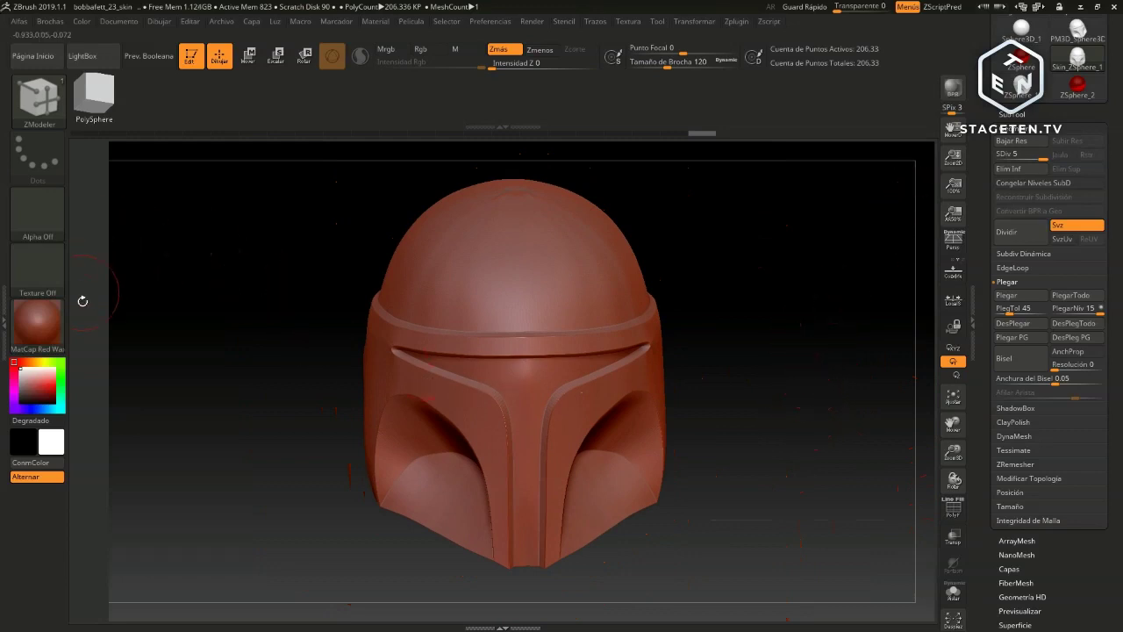
click(49, 331)
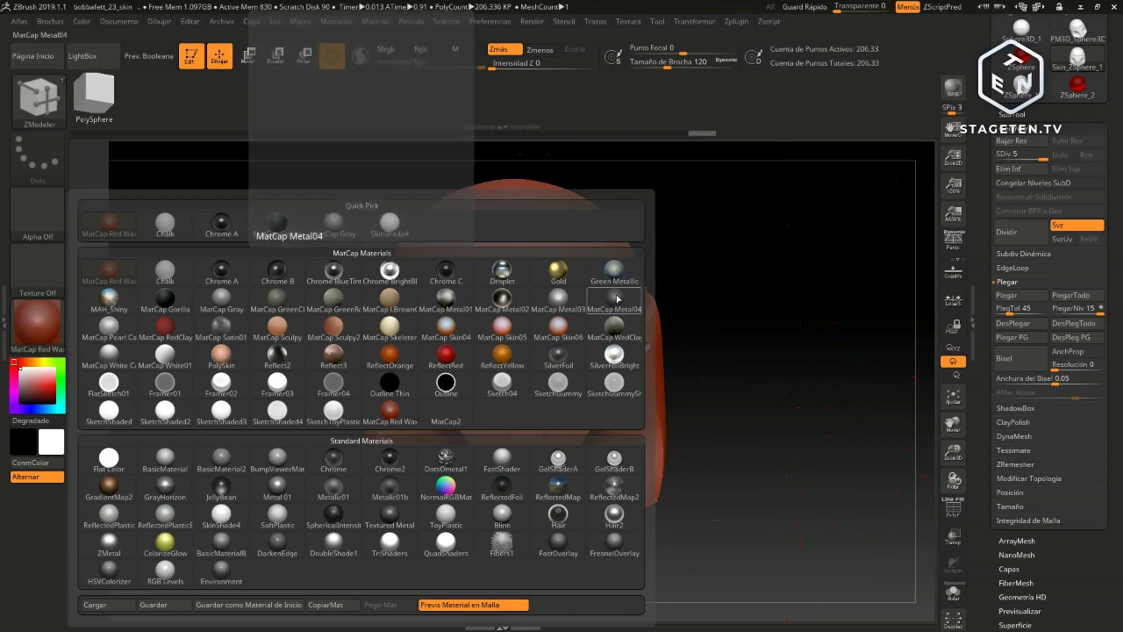
click(617, 302)
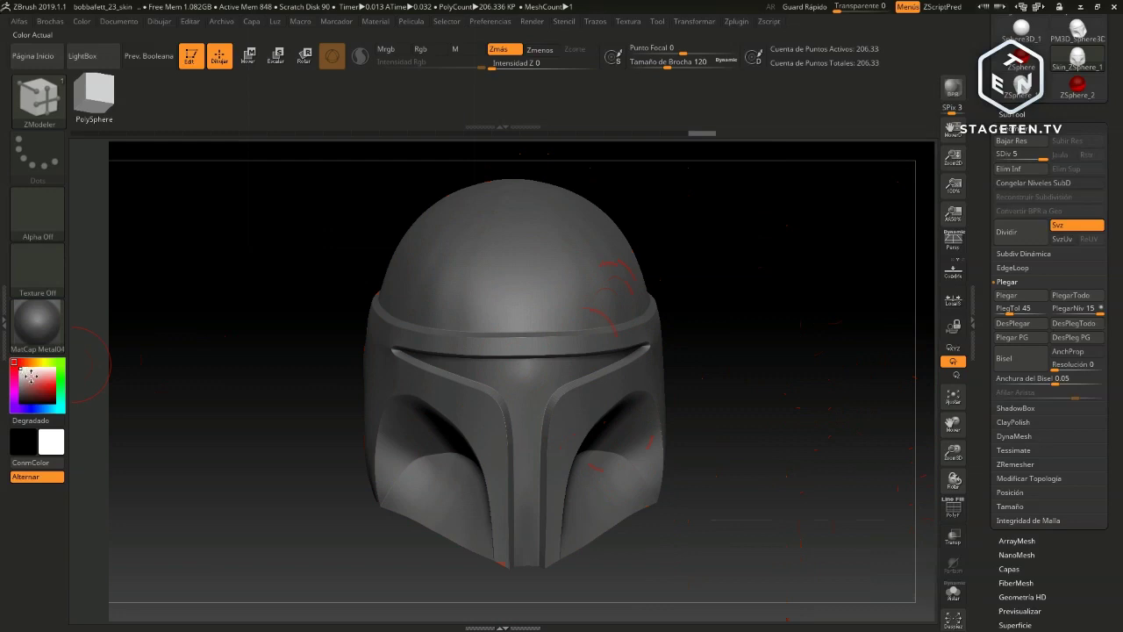
mouse_move(34, 384)
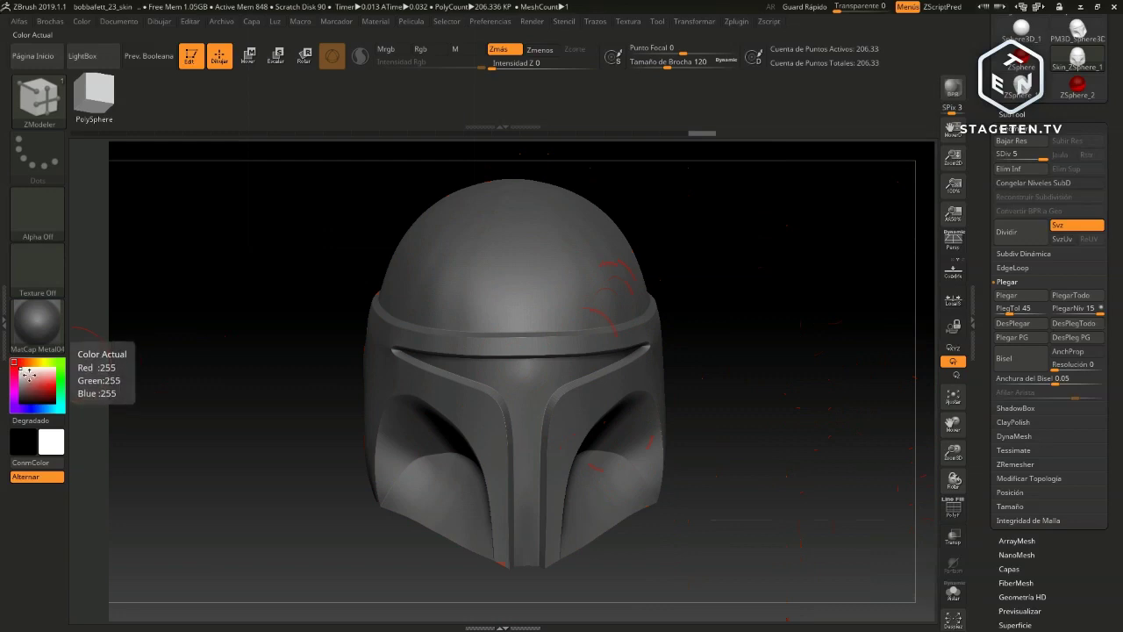
Test-fill the helmet with pink, then blue, then green
click(29, 376)
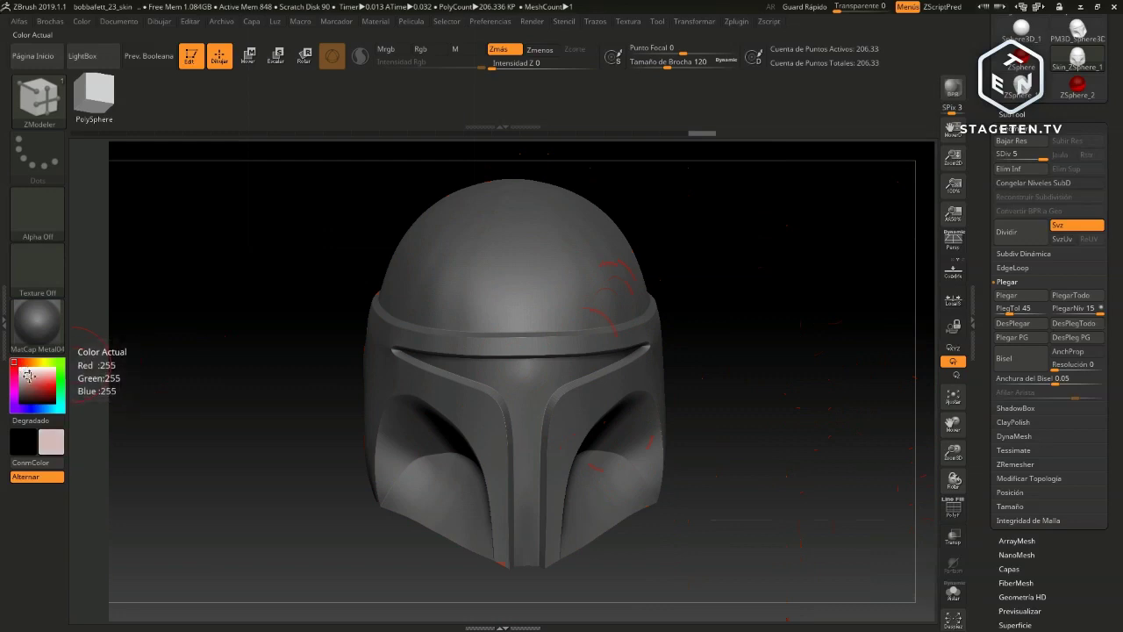
drag(29, 377, 36, 379)
key(ctrl+f)
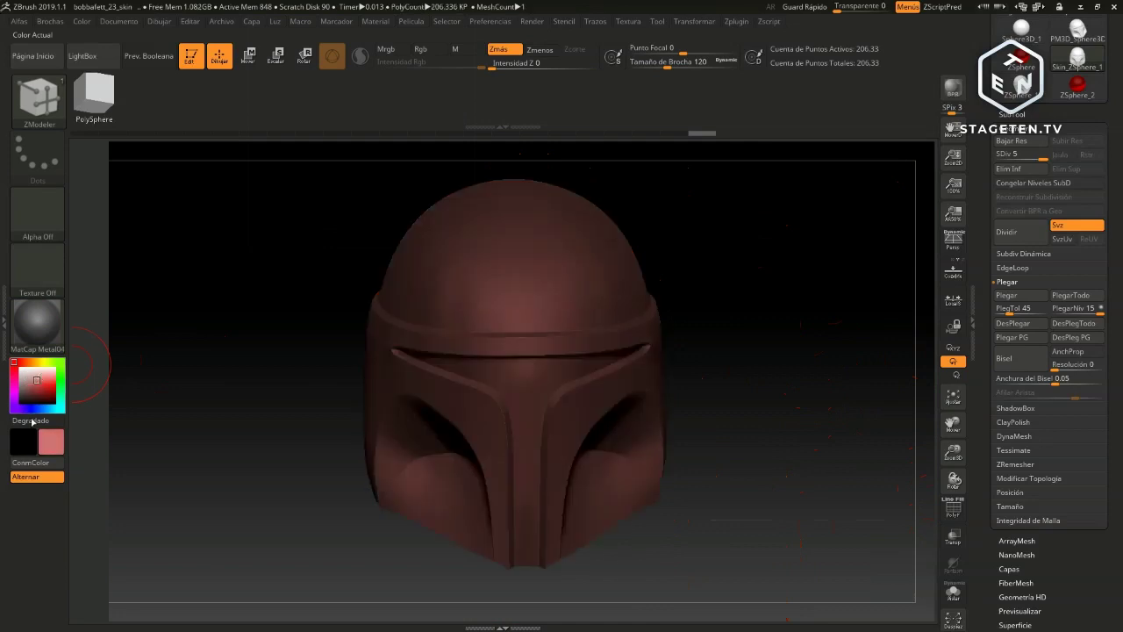
click(47, 406)
key(ctrl+f)
click(63, 383)
key(ctrl+f)
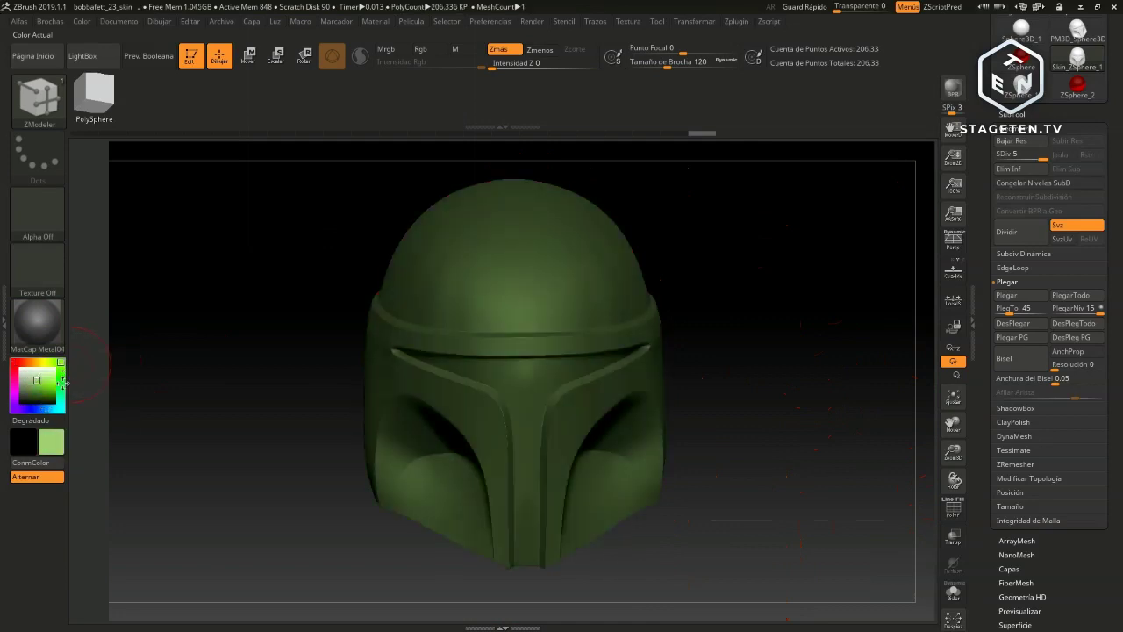
Refine the fill to olive green (RGB 89, 140, 38) across the whole helmet
click(46, 388)
key(ctrl+f)
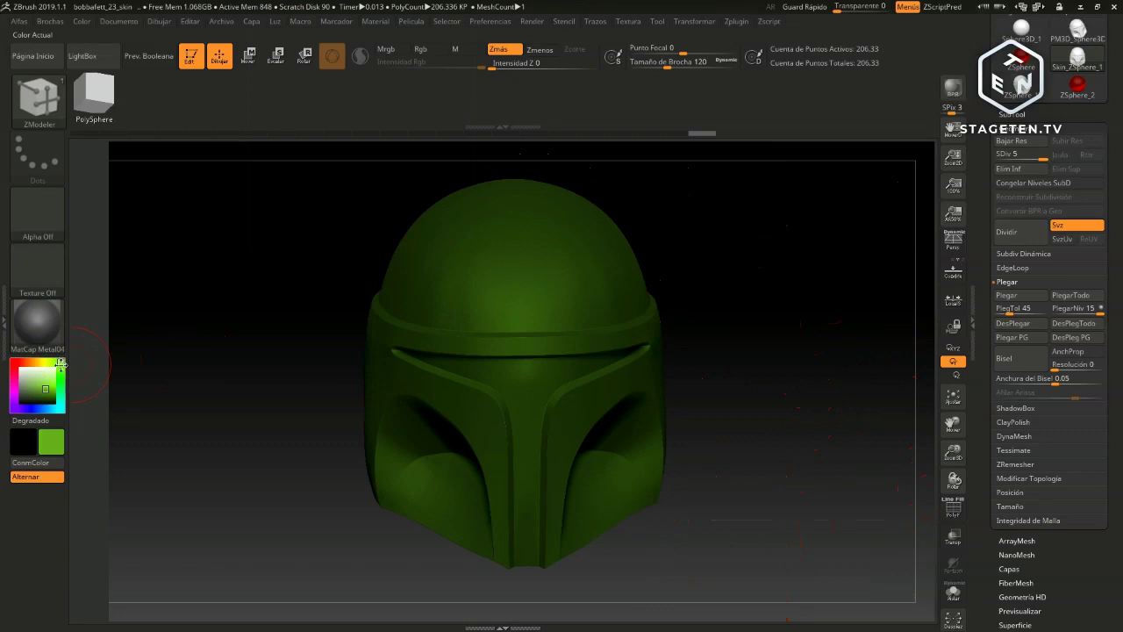
click(47, 389)
key(ctrl+f)
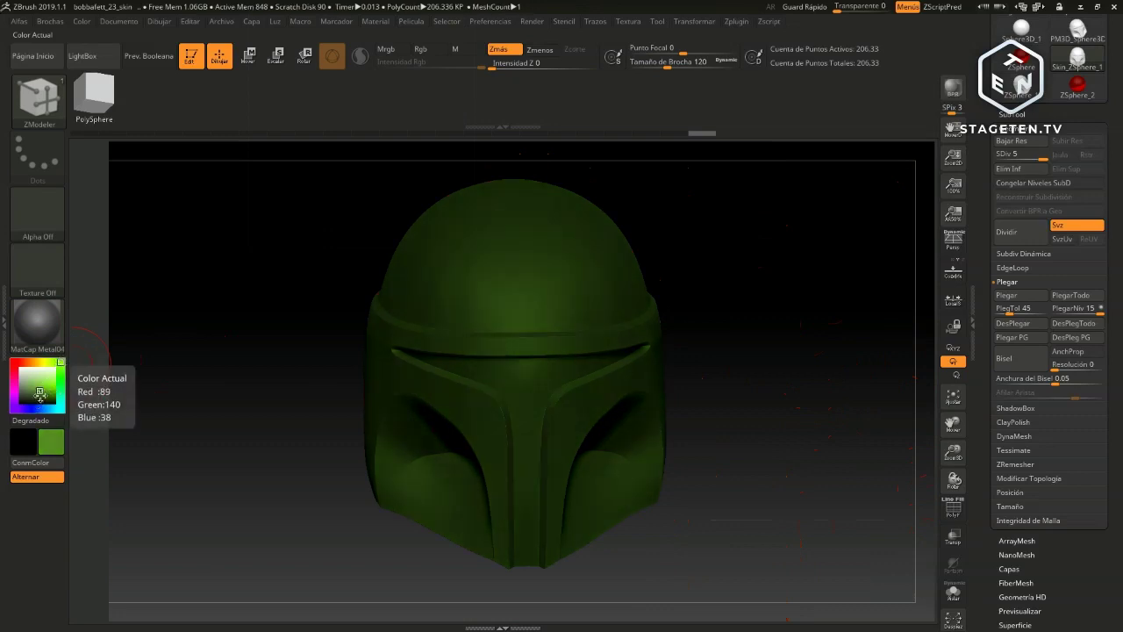
click(36, 386)
key(ctrl+f)
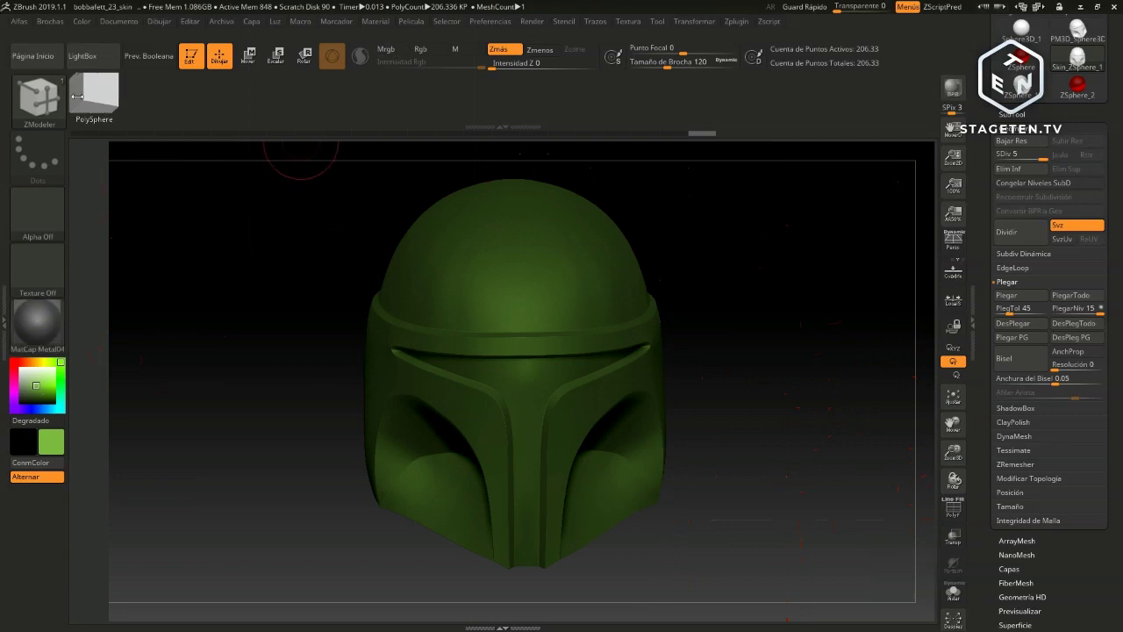
Select the Standard brush with Mrgb on and Zadd off
click(48, 103)
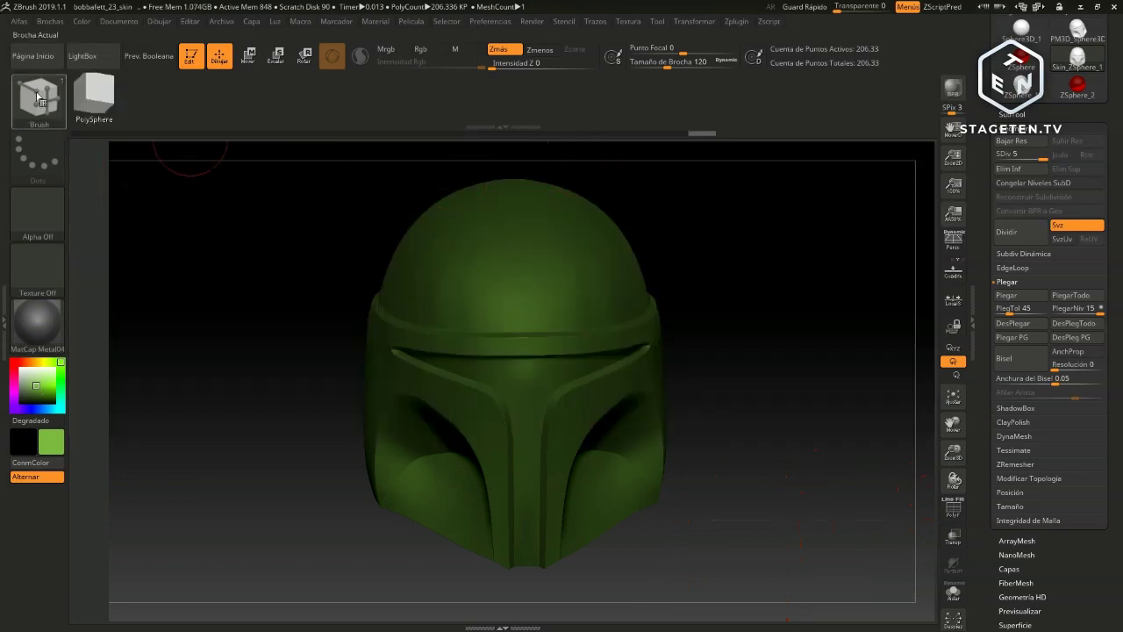
click(33, 106)
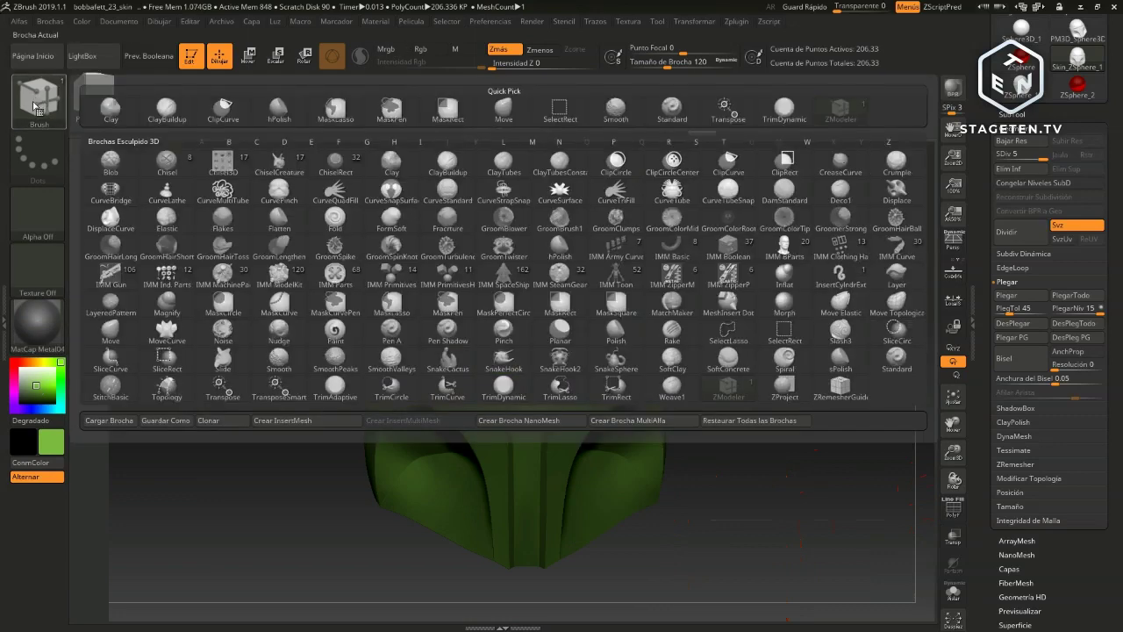
click(672, 109)
click(386, 50)
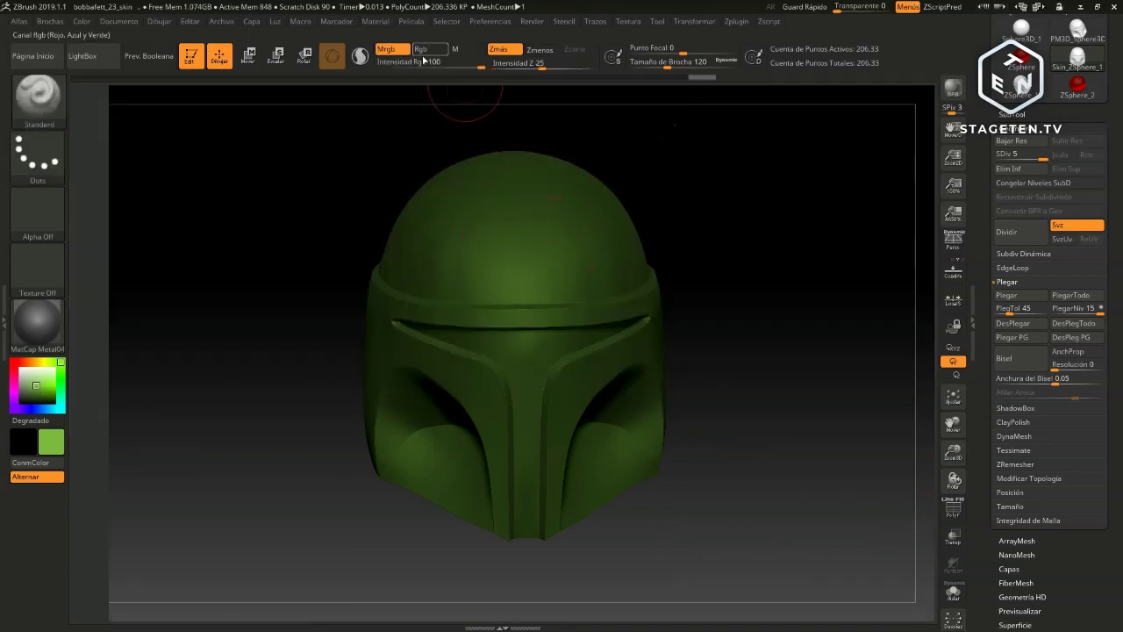
click(498, 50)
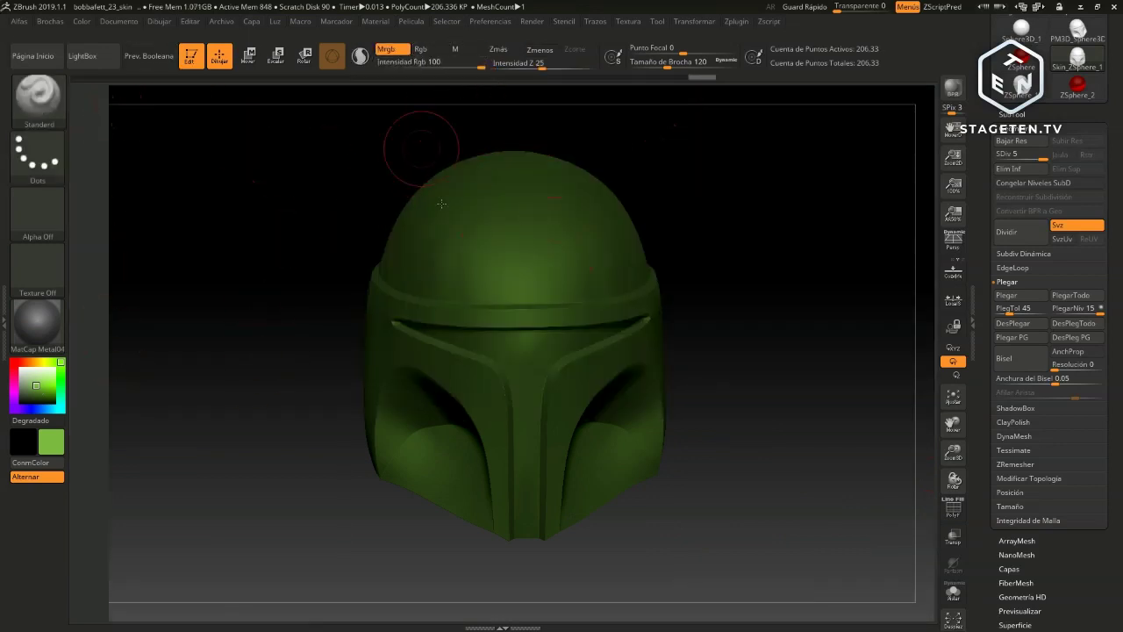
Open the Color fill options and zoom in closer on the helmet
click(85, 22)
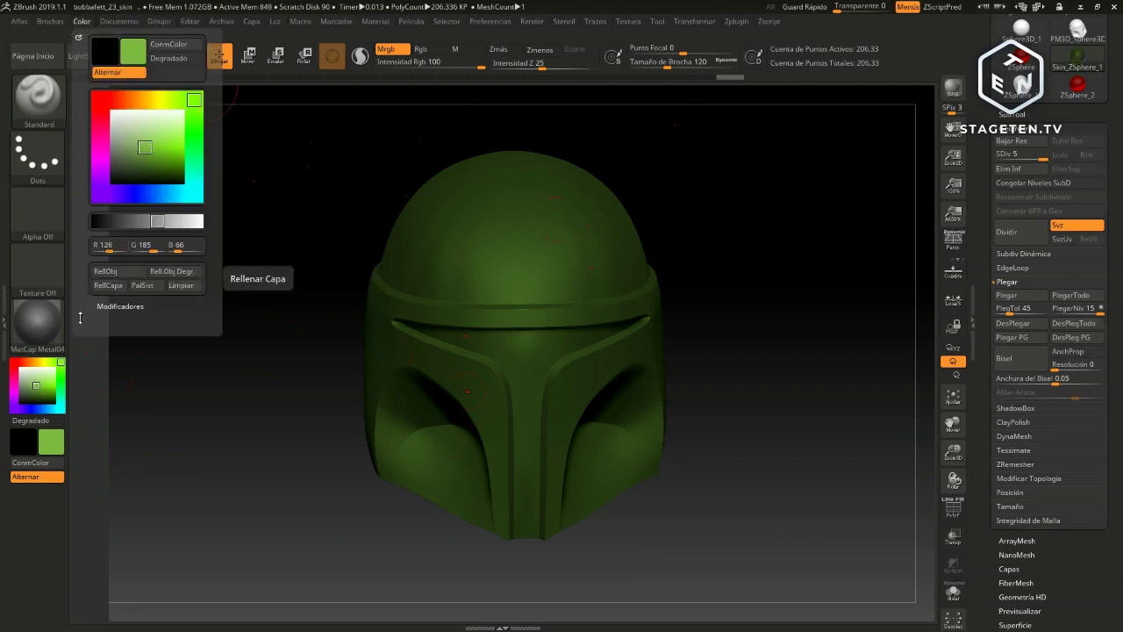
drag(737, 285, 750, 293)
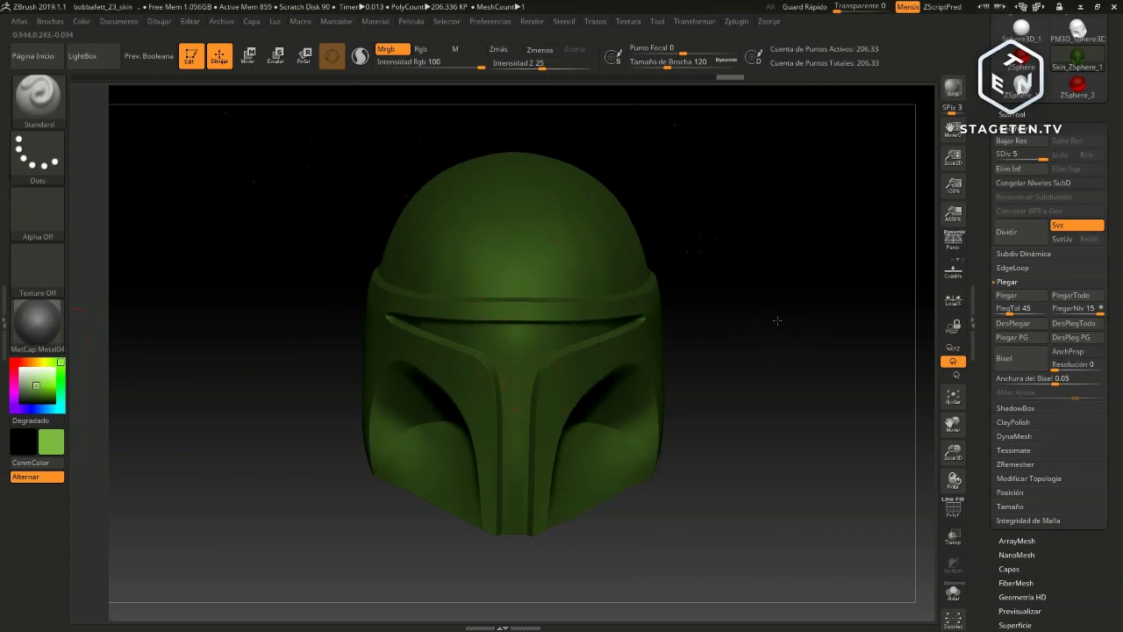
drag(779, 328, 780, 326)
scroll(780, 328, up, 3)
scroll(781, 329, up, 3)
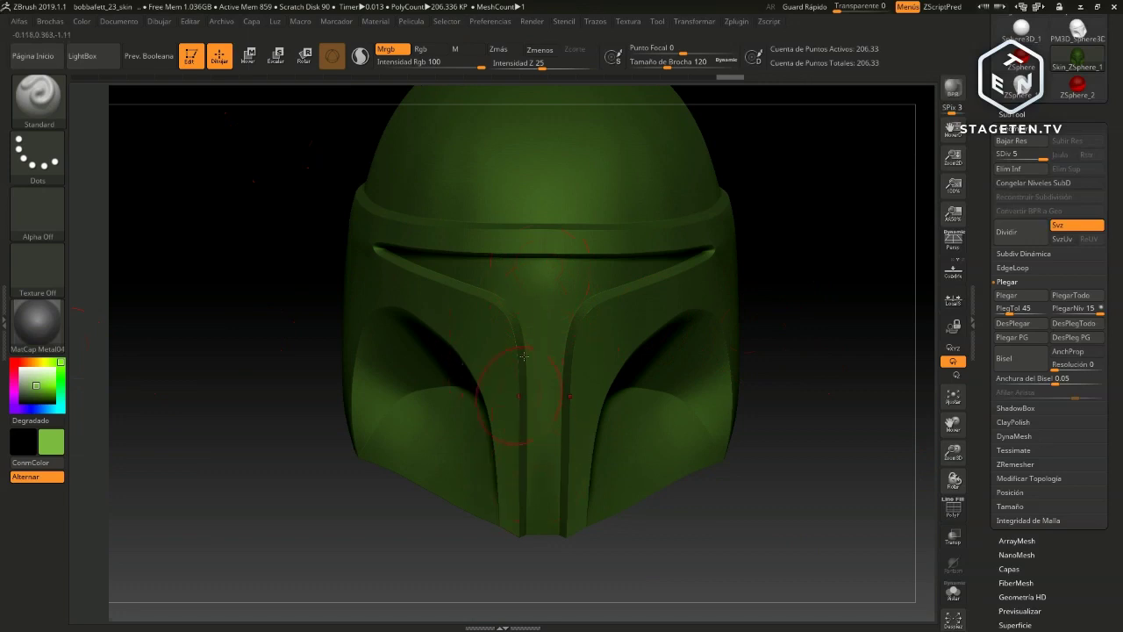
Isolate the T-shaped visor polygroup and rotate it into view
click(953, 509)
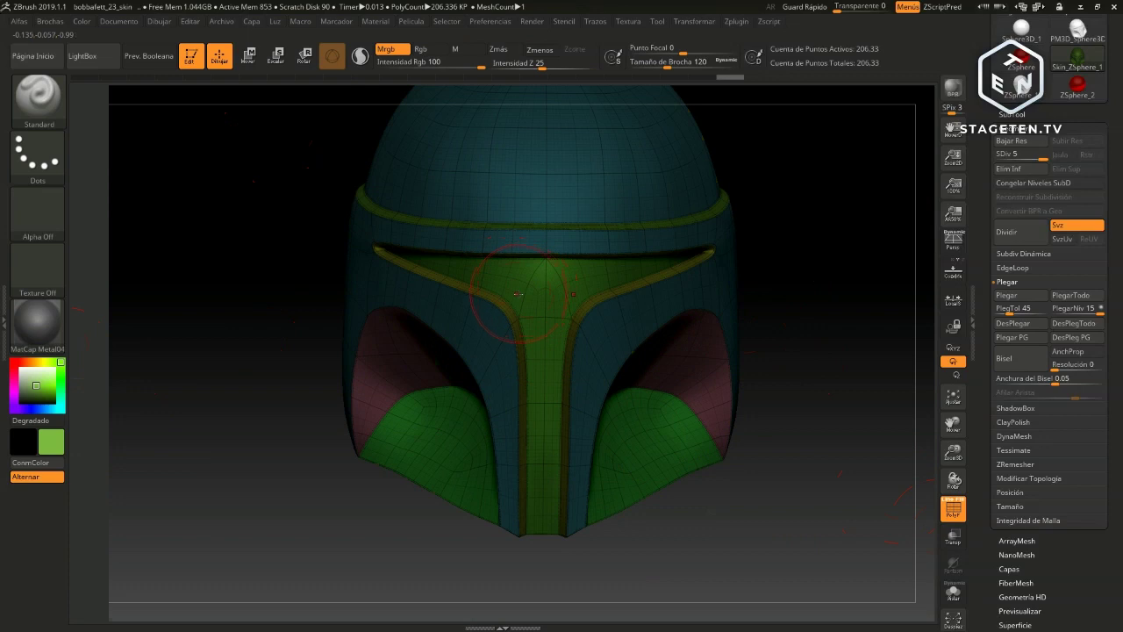
key(ctrl+shift)
key(alt)
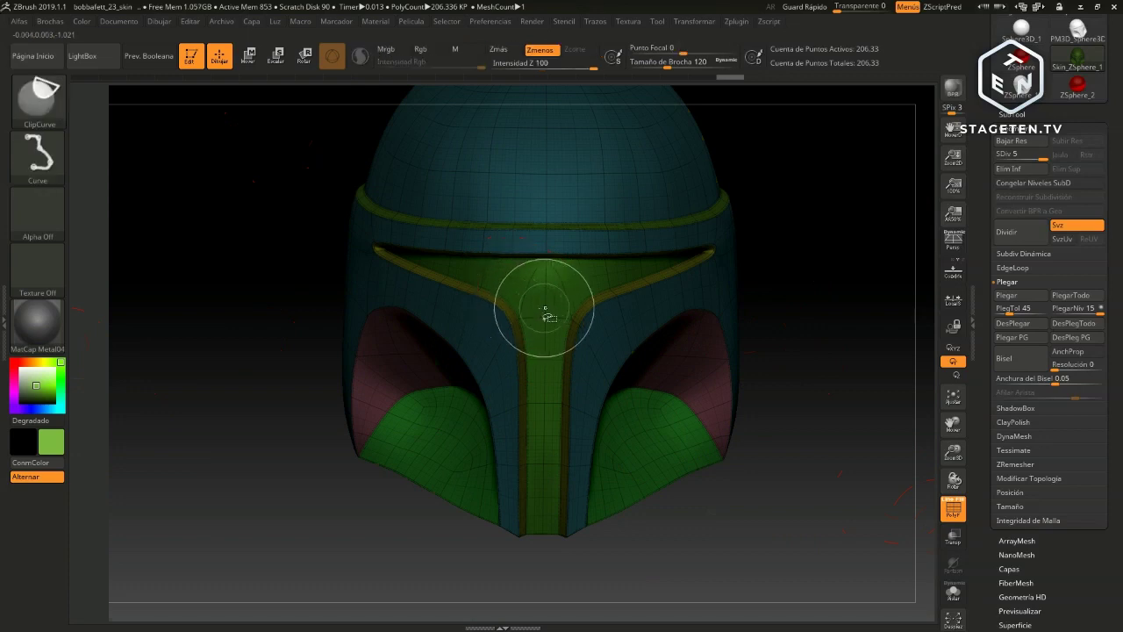
ctrl+shift+click(558, 304)
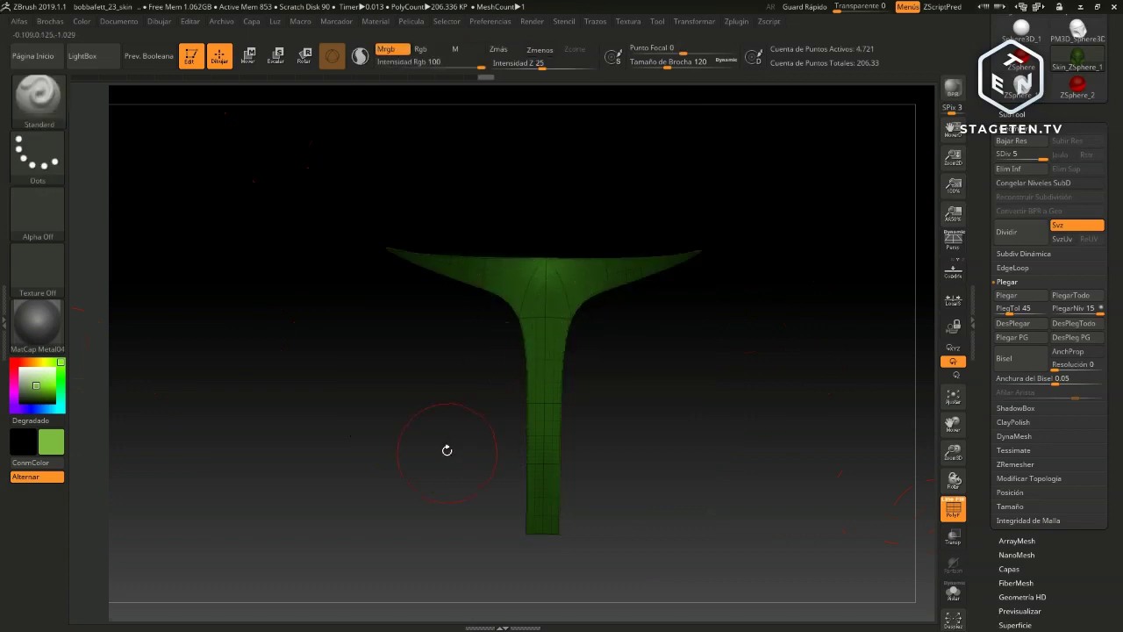
drag(702, 395, 792, 363)
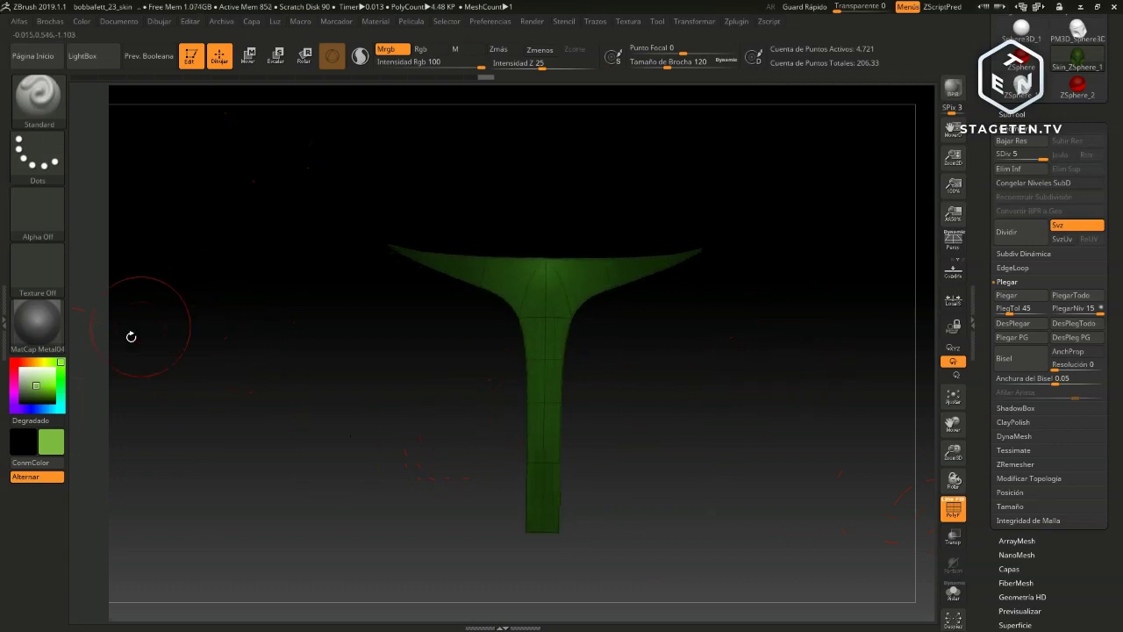
Paint near-black shading on the T piece in Rgb mode, with size 262 and focal shift -70
click(431, 55)
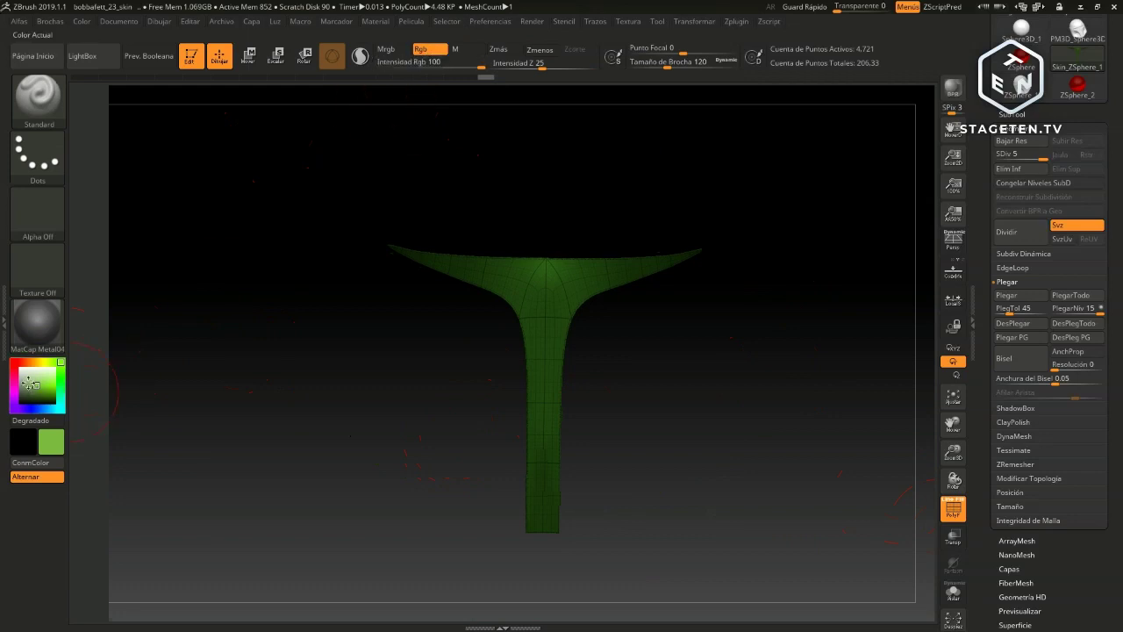
drag(36, 386, 20, 399)
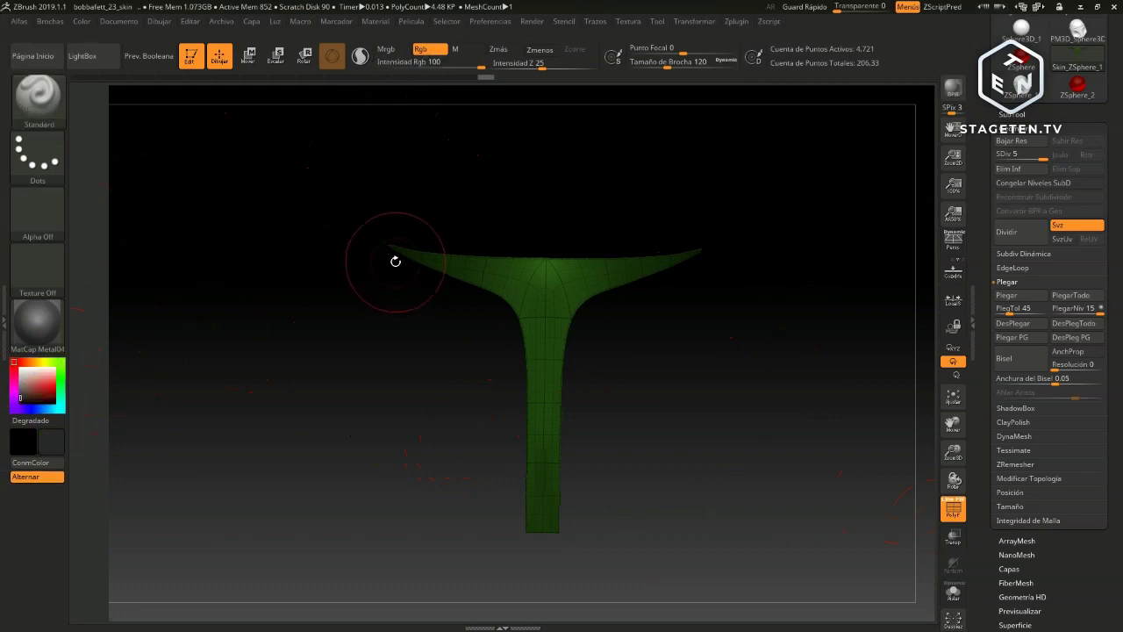
key(s)
drag(392, 264, 425, 263)
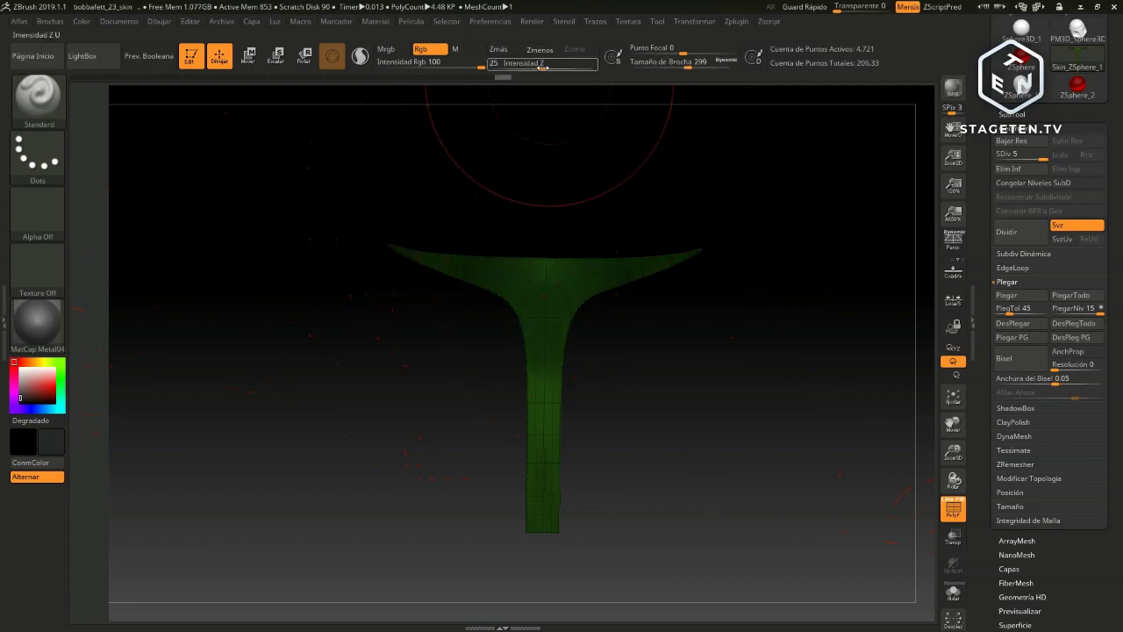
drag(542, 65, 558, 65)
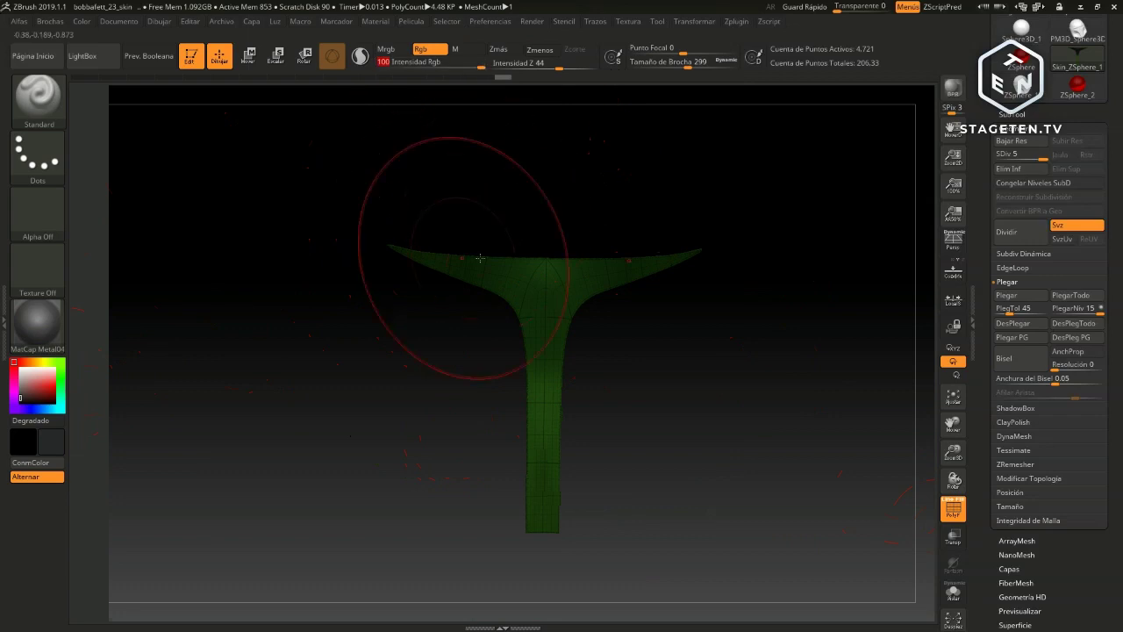
drag(683, 53, 646, 52)
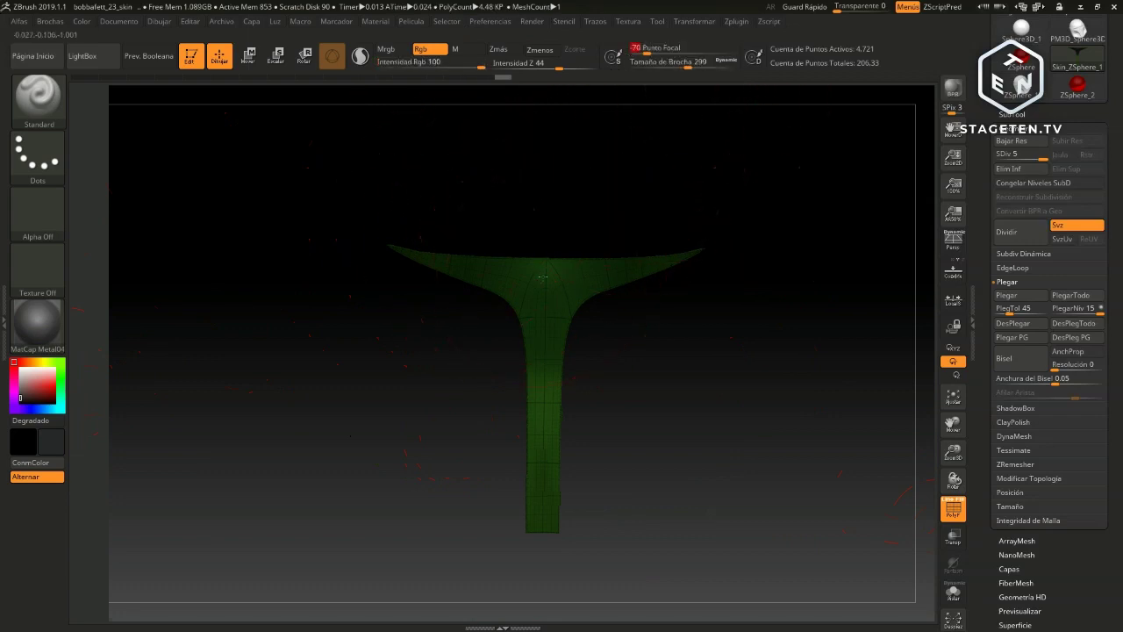
drag(544, 430, 554, 502)
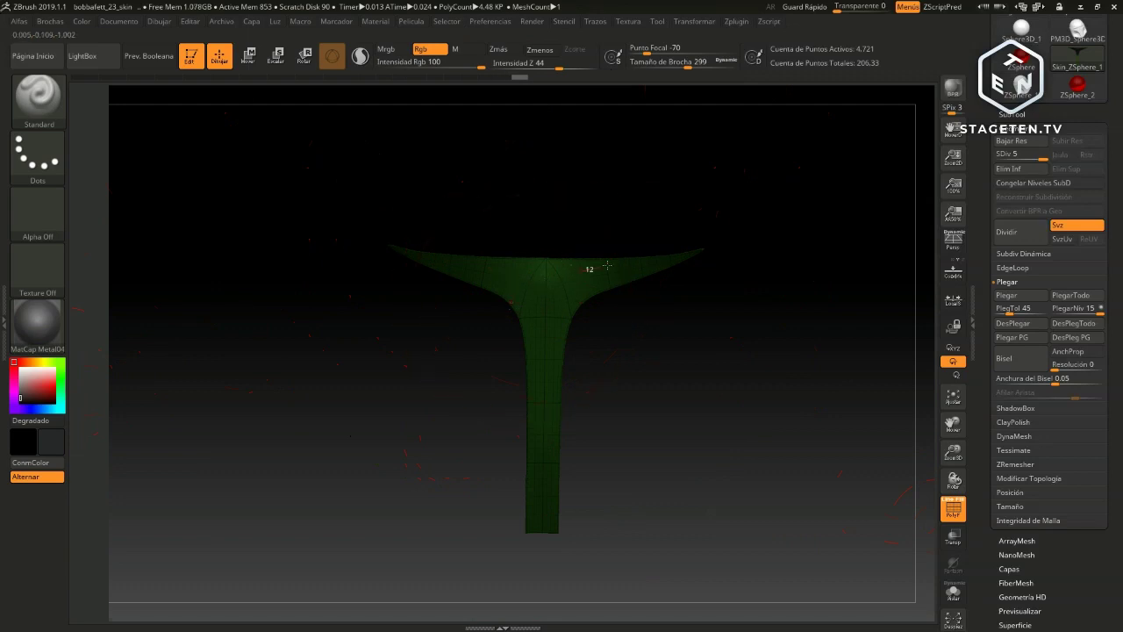
drag(502, 281, 501, 268)
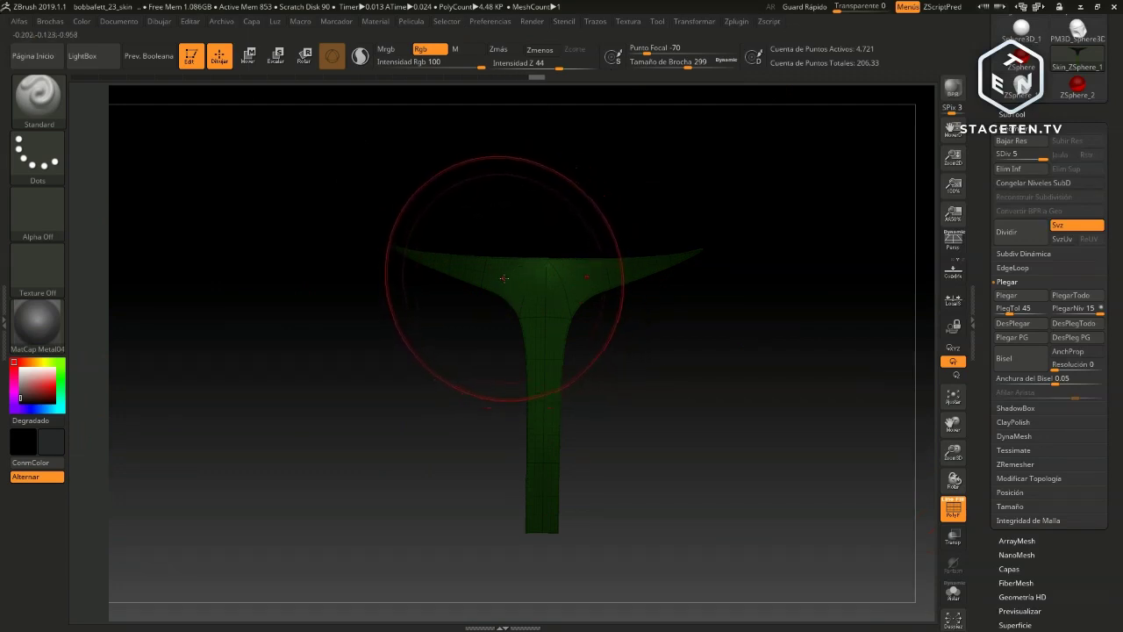
drag(561, 68, 598, 68)
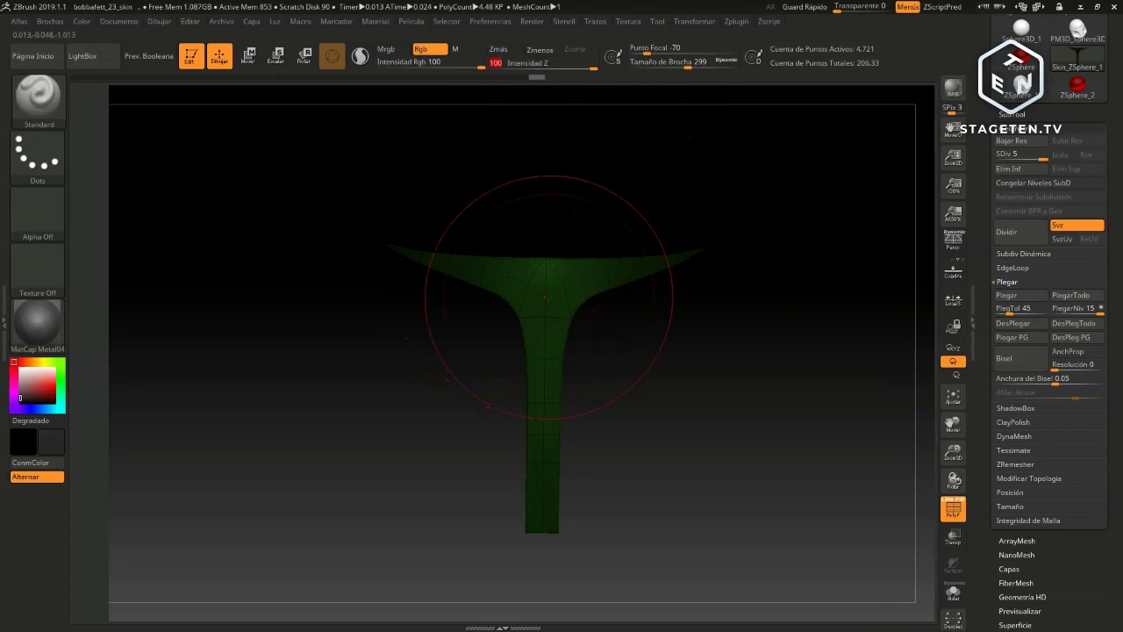
drag(576, 274, 554, 292)
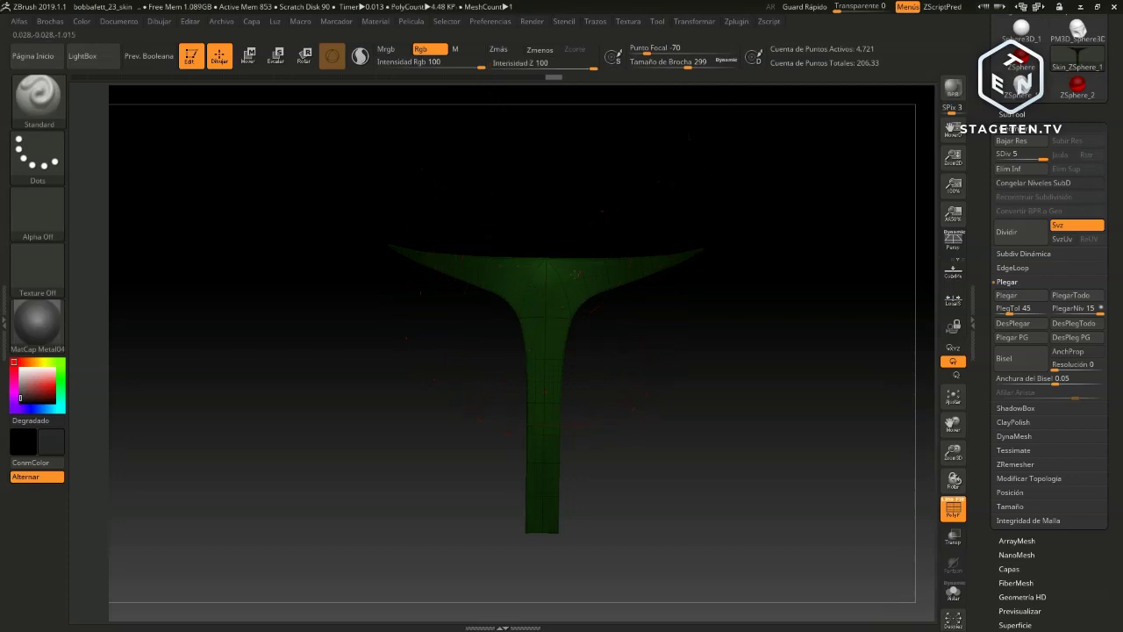
Set focal shift to 25 and size to 120, then thicken the T piece's left arm
drag(538, 333, 610, 179)
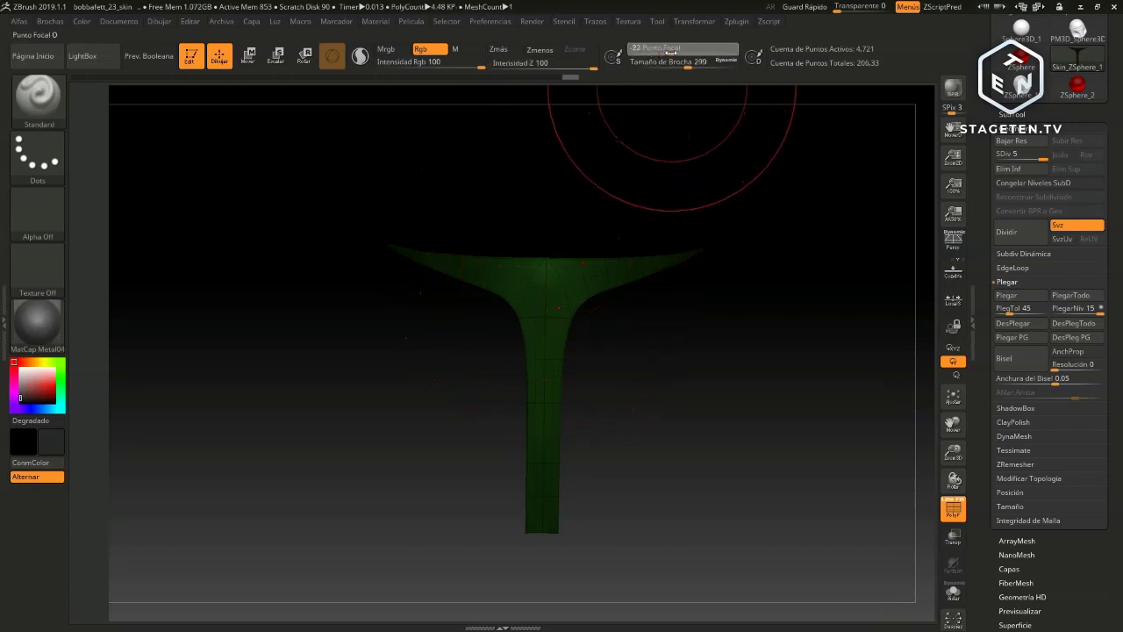
key(s)
text(251)
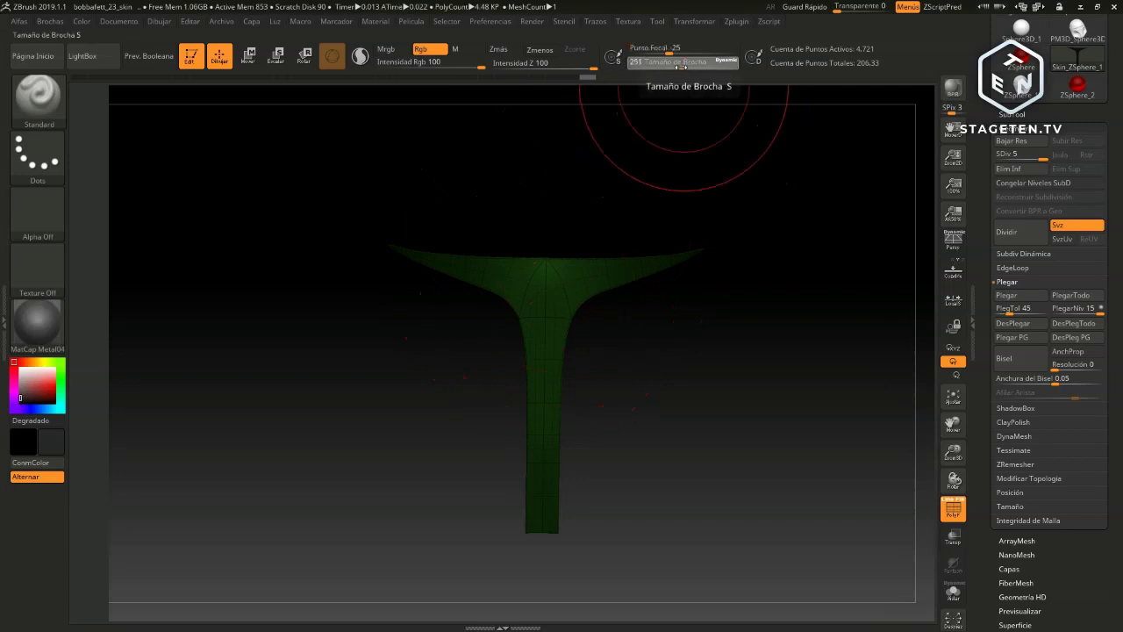
drag(614, 88, 589, 237)
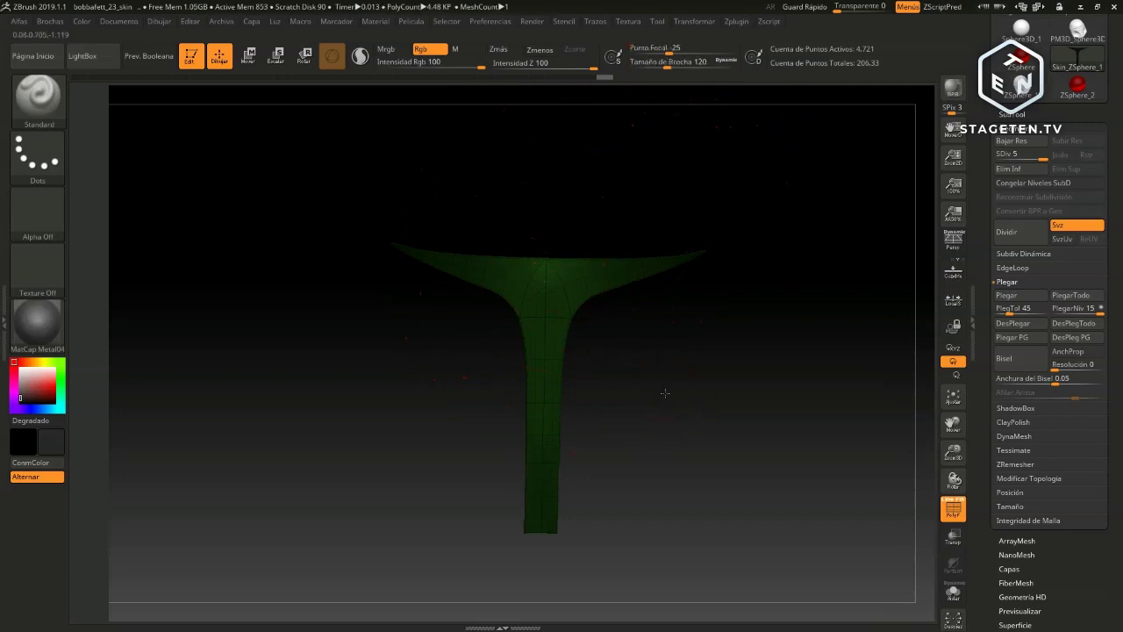
mouse_move(664, 392)
mouse_down()
mouse_move(710, 381)
mouse_move(647, 393)
mouse_up()
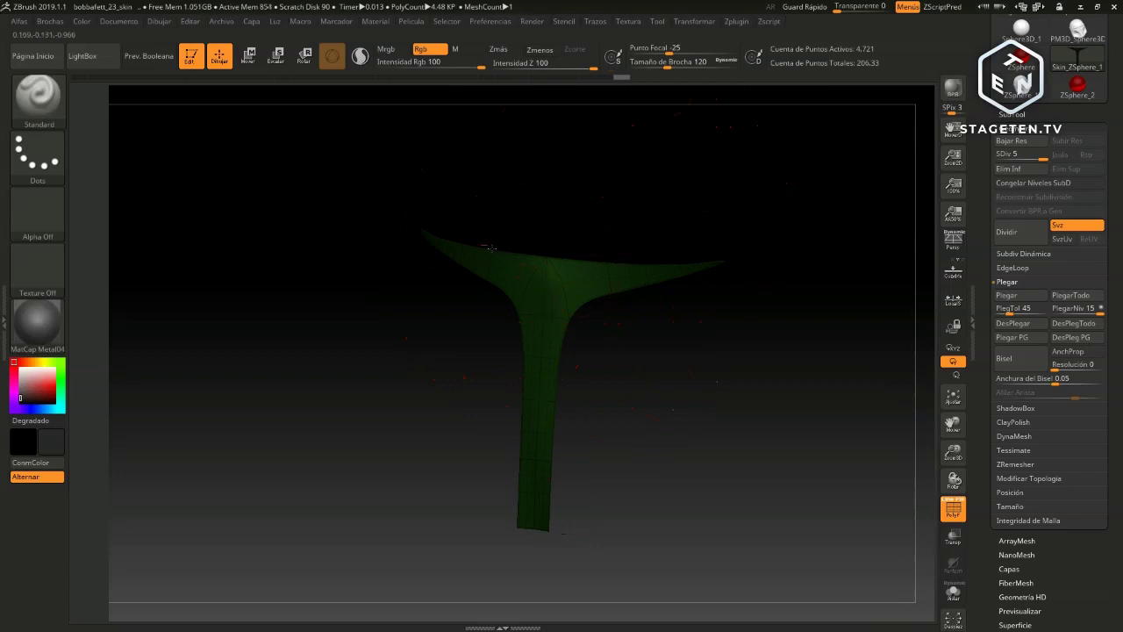
mouse_move(463, 239)
mouse_down()
mouse_move(441, 268)
mouse_move(511, 270)
mouse_up()
Paint the T-shaped visor piece black with the MatCap Gorilla material using Mrgb
click(392, 50)
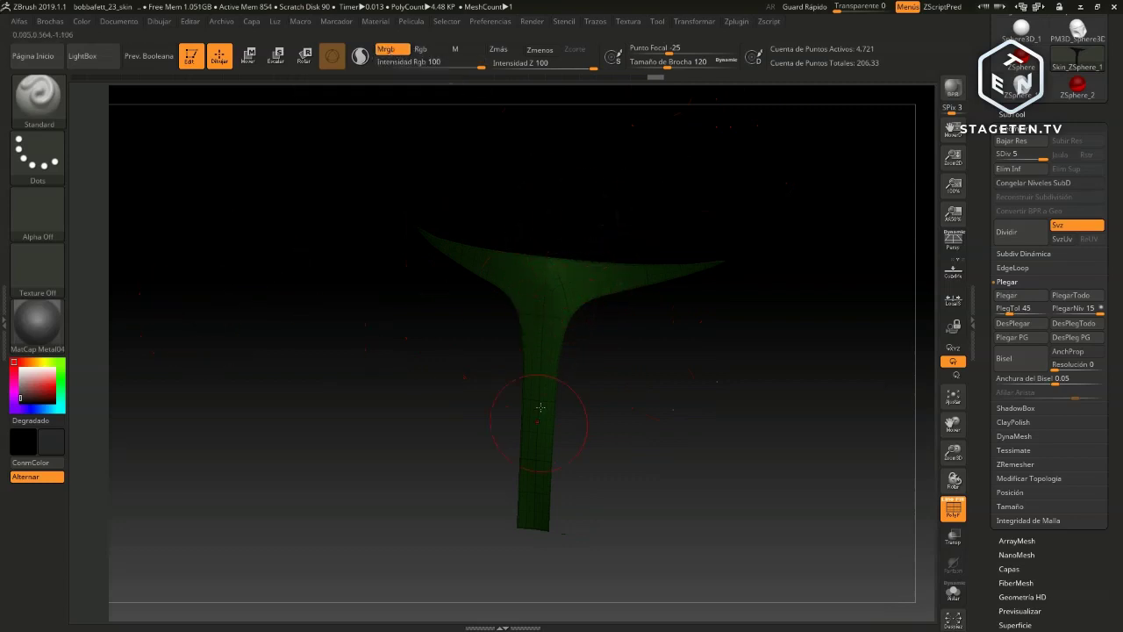
click(39, 322)
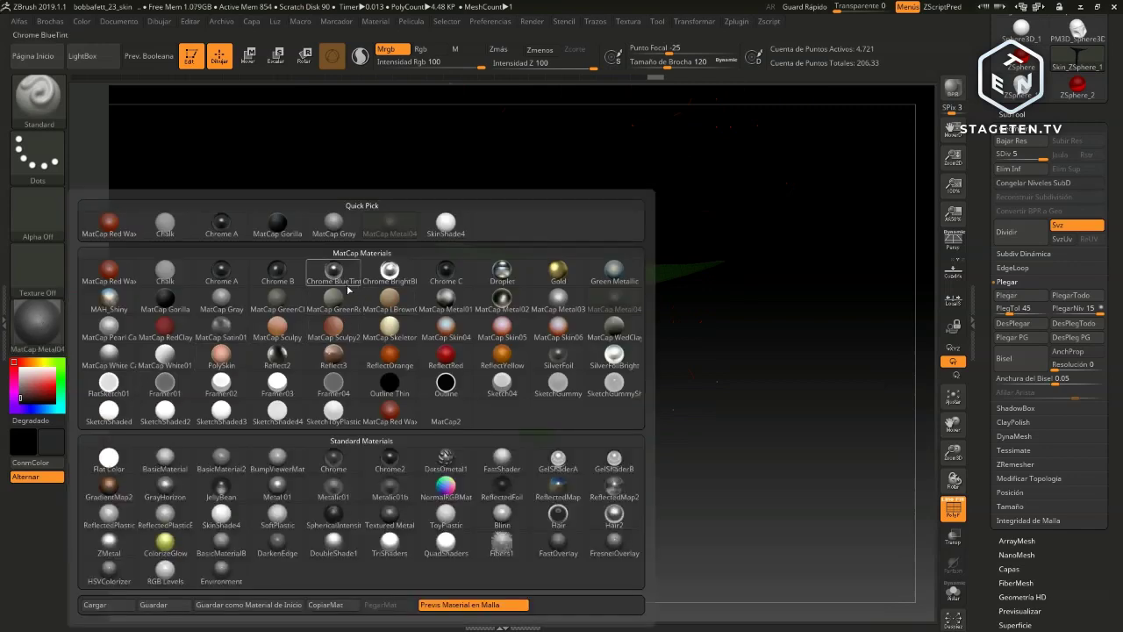
click(165, 302)
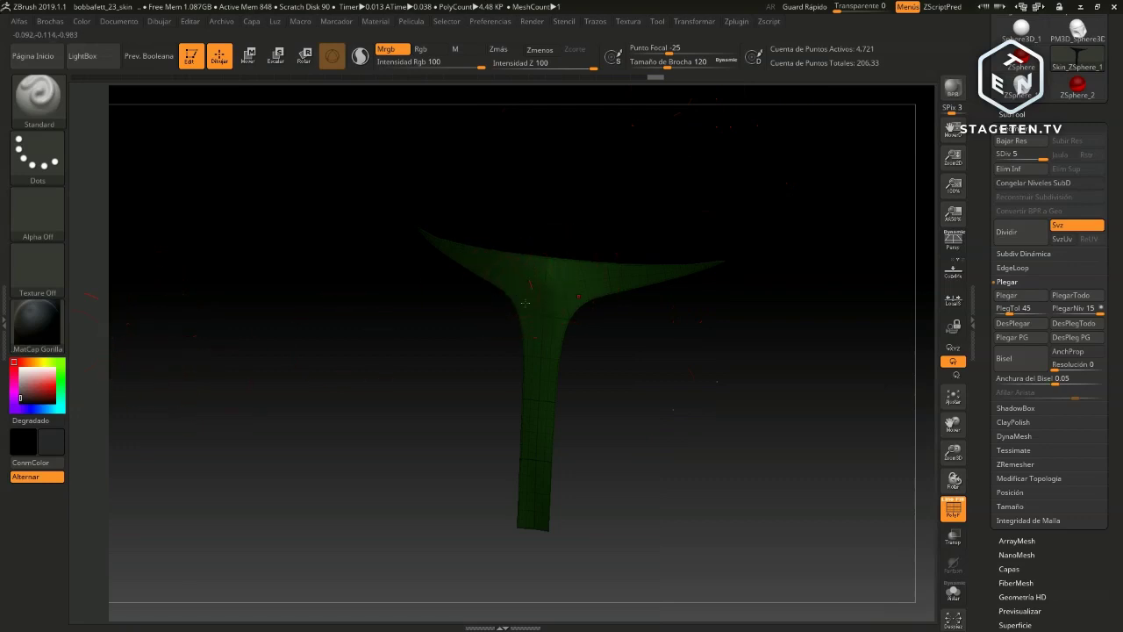
mouse_move(525, 303)
ctrl+mouse_down()
mouse_move(528, 257)
mouse_move(536, 461)
ctrl+mouse_up()
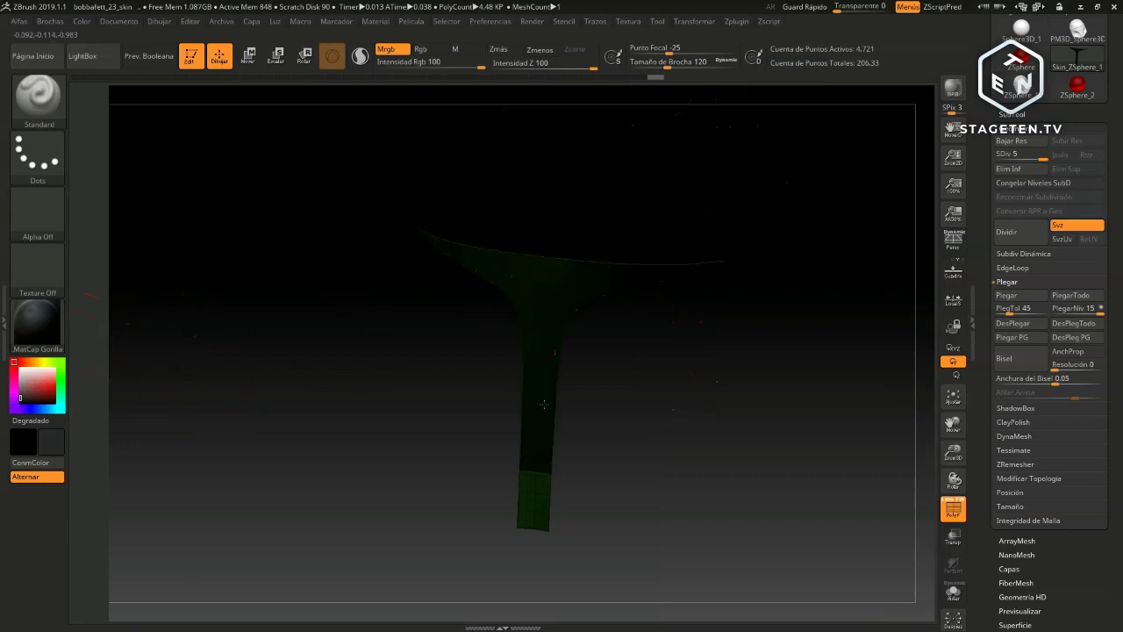
Turn off PolyF and clip the piece's flared top flat with ClipCurve
click(952, 518)
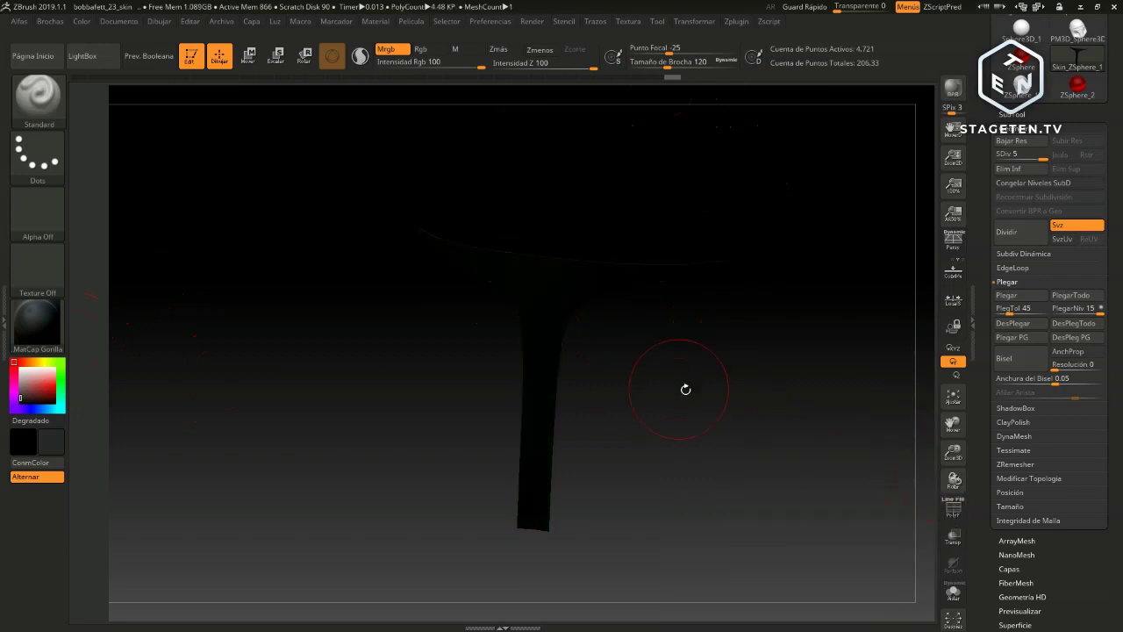
mouse_move(685, 388)
mouse_down()
mouse_move(693, 339)
mouse_move(704, 370)
mouse_up()
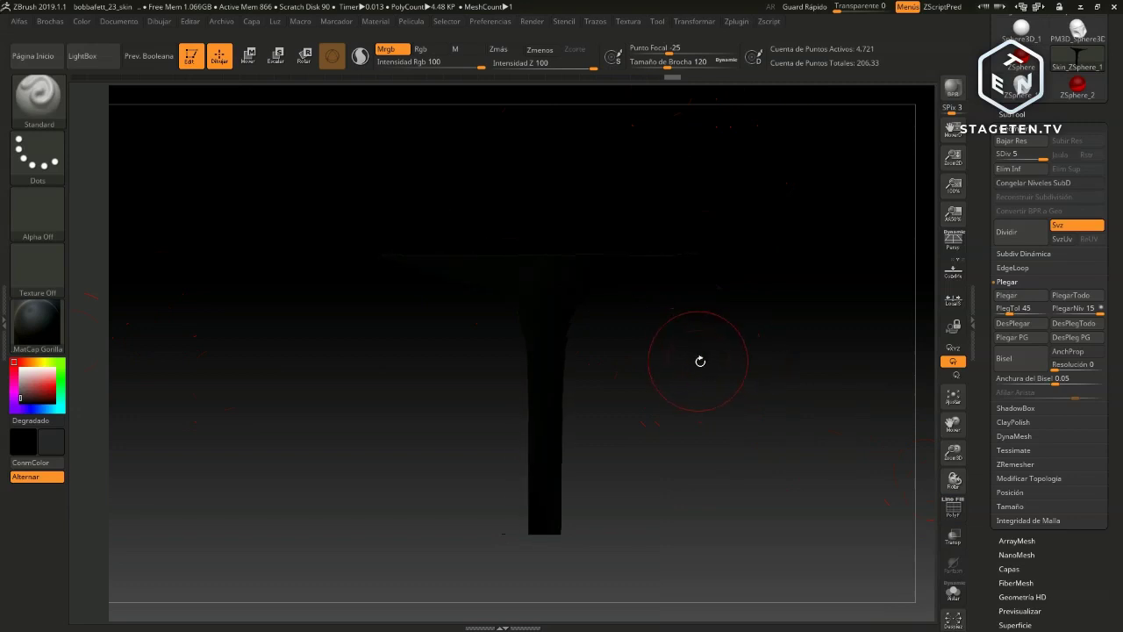
ctrl+shift+drag(727, 389, 802, 334)
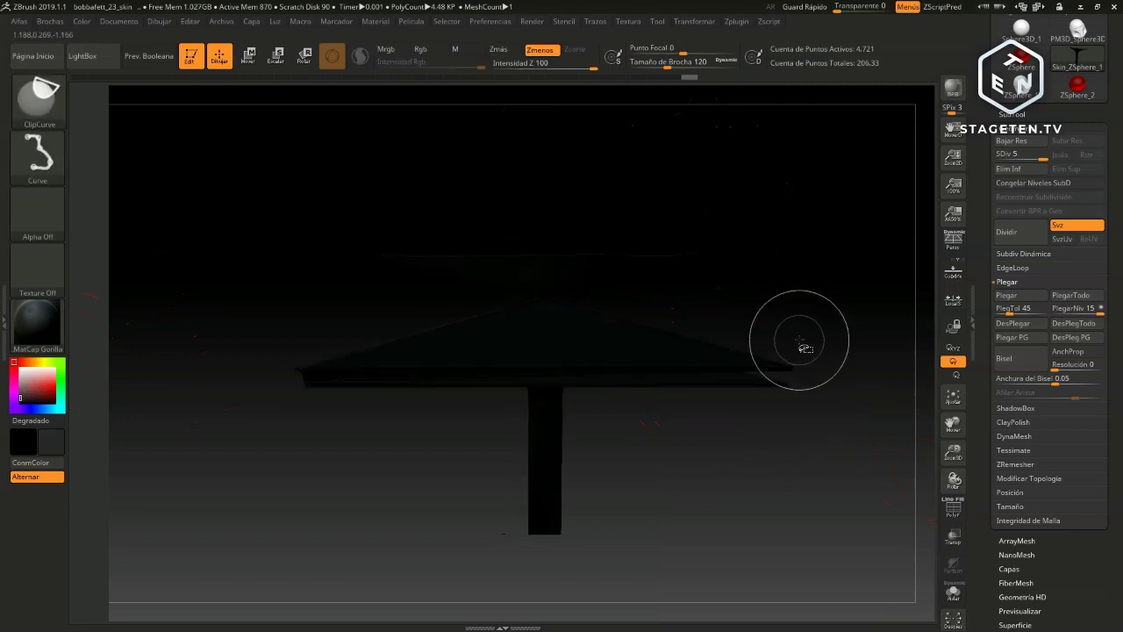
Unhide all geometry and snap the full helmet to a straight front view
ctrl+shift+click(834, 311)
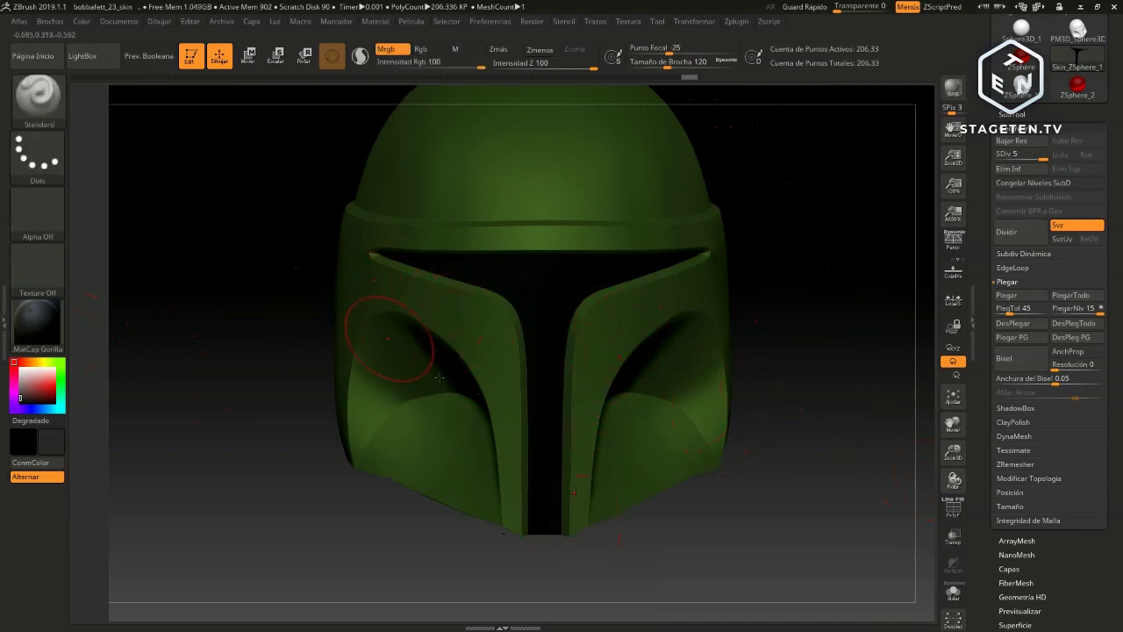
drag(814, 350, 296, 393)
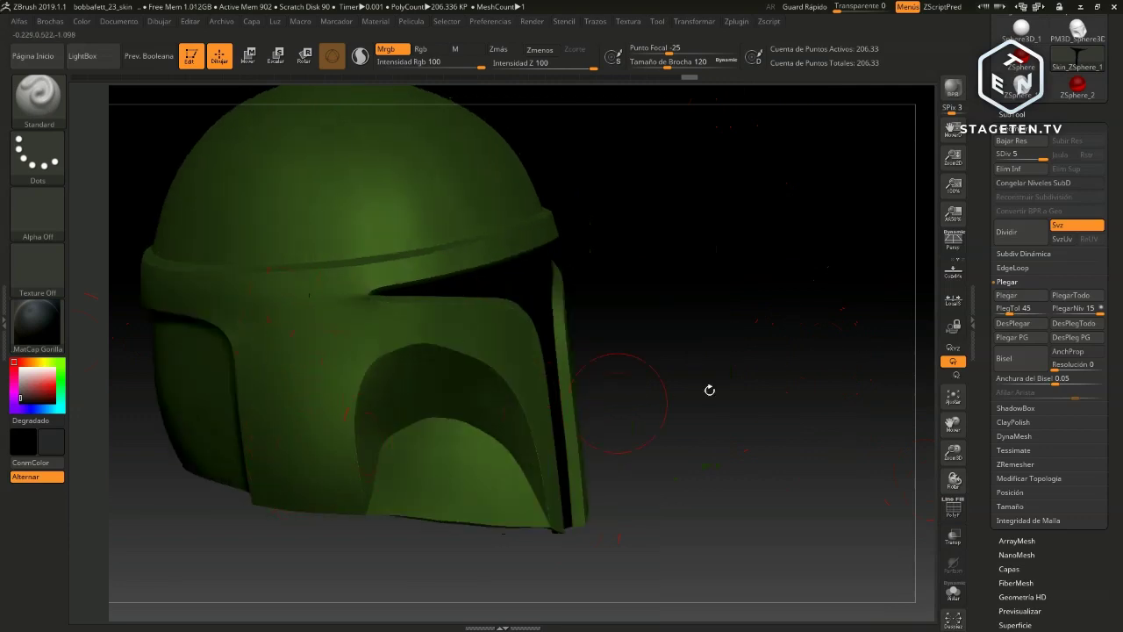
shift+drag(702, 389, 697, 395)
Hide the black visor polygroup and orbit around the remaining green shell
key(ctrl+shift)
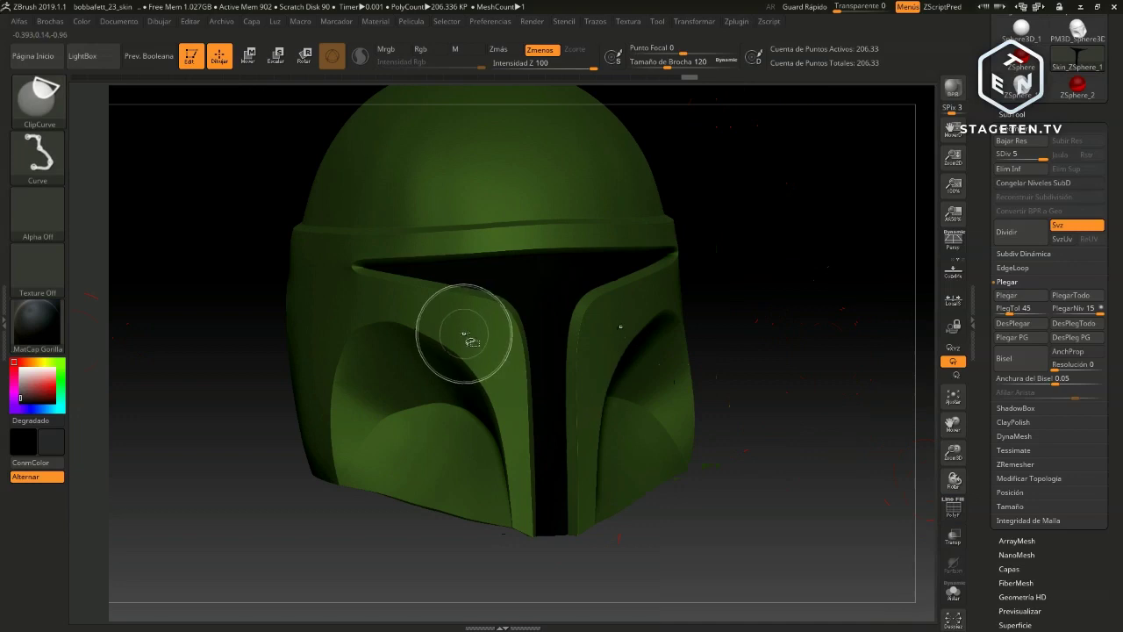
ctrl+shift+click(466, 332)
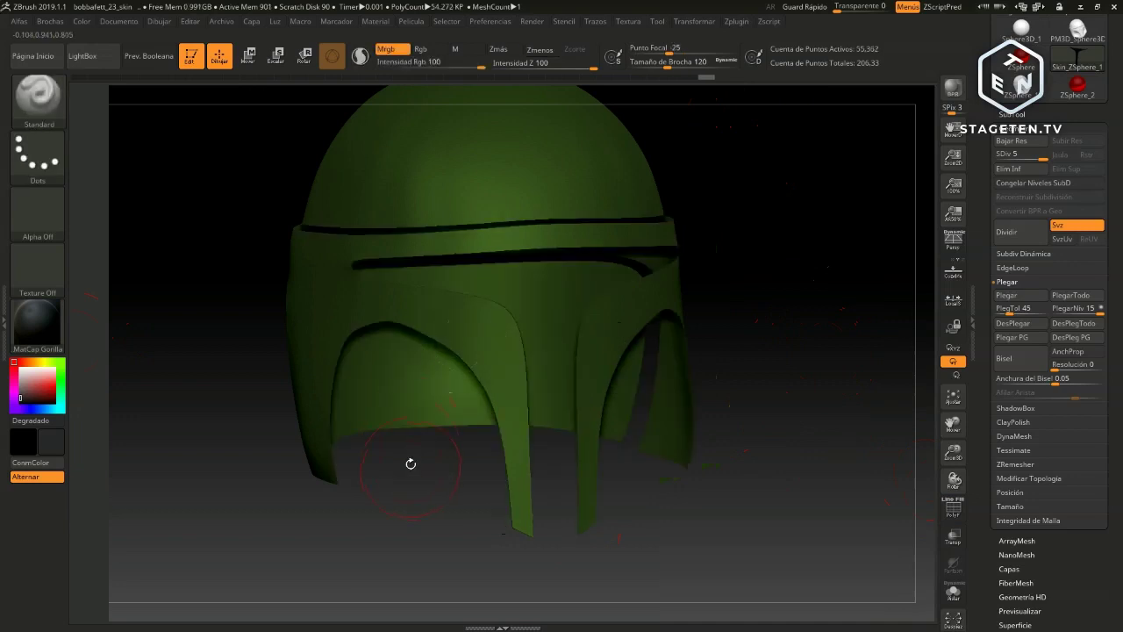
drag(792, 225, 481, 283)
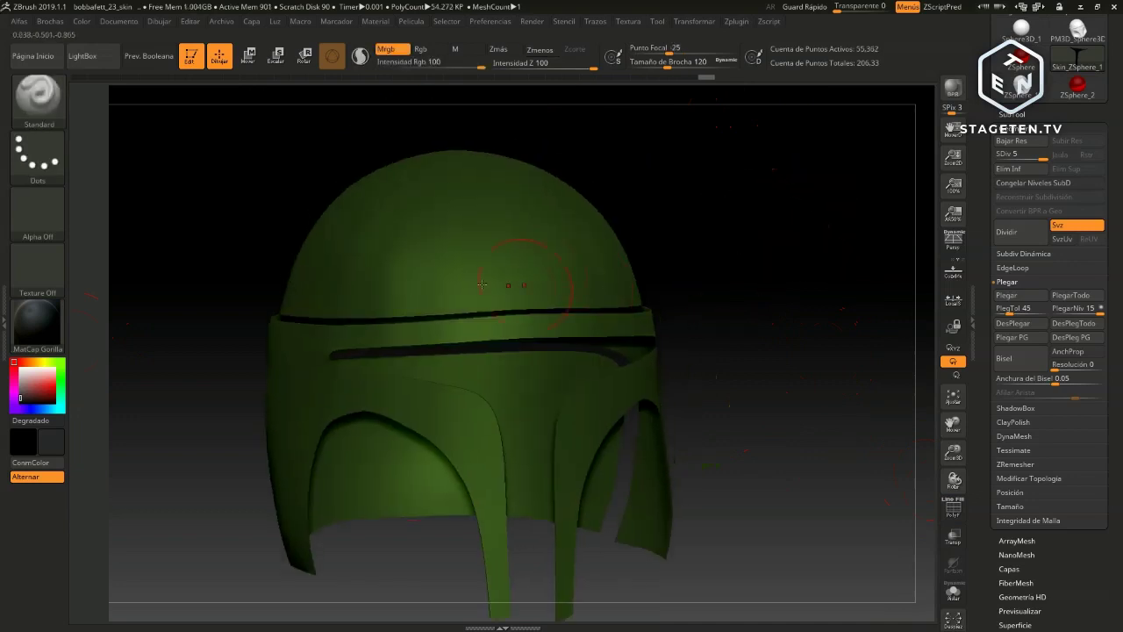
mouse_move(725, 266)
mouse_down()
mouse_move(764, 295)
mouse_move(764, 311)
mouse_up()
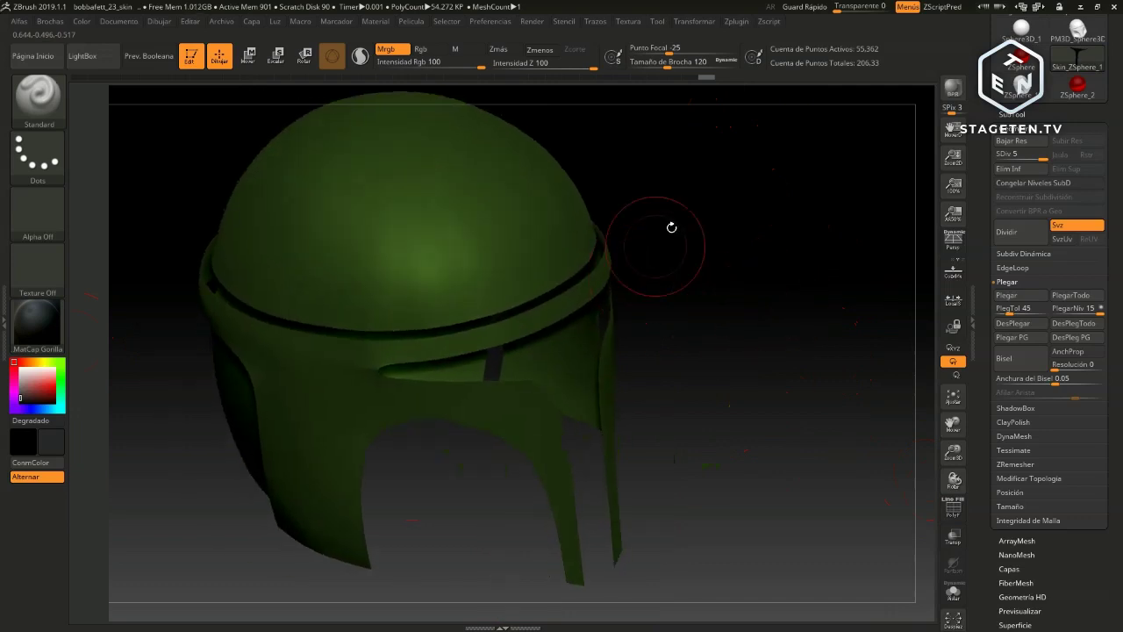
mouse_move(802, 346)
mouse_down()
mouse_move(830, 289)
mouse_move(817, 308)
mouse_up()
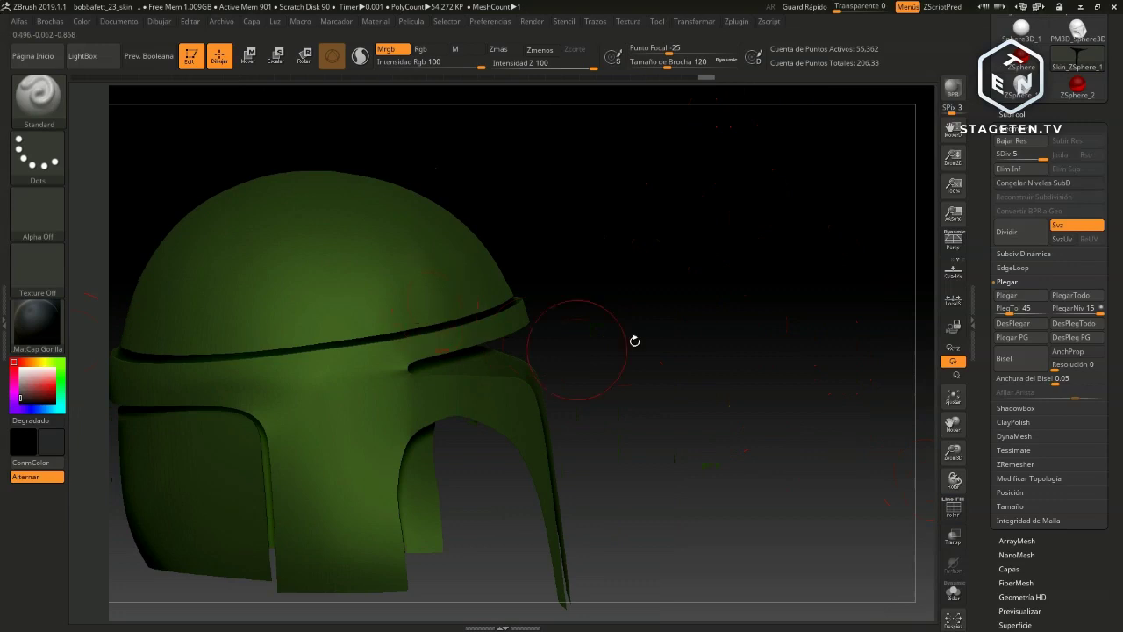
drag(634, 338, 392, 433)
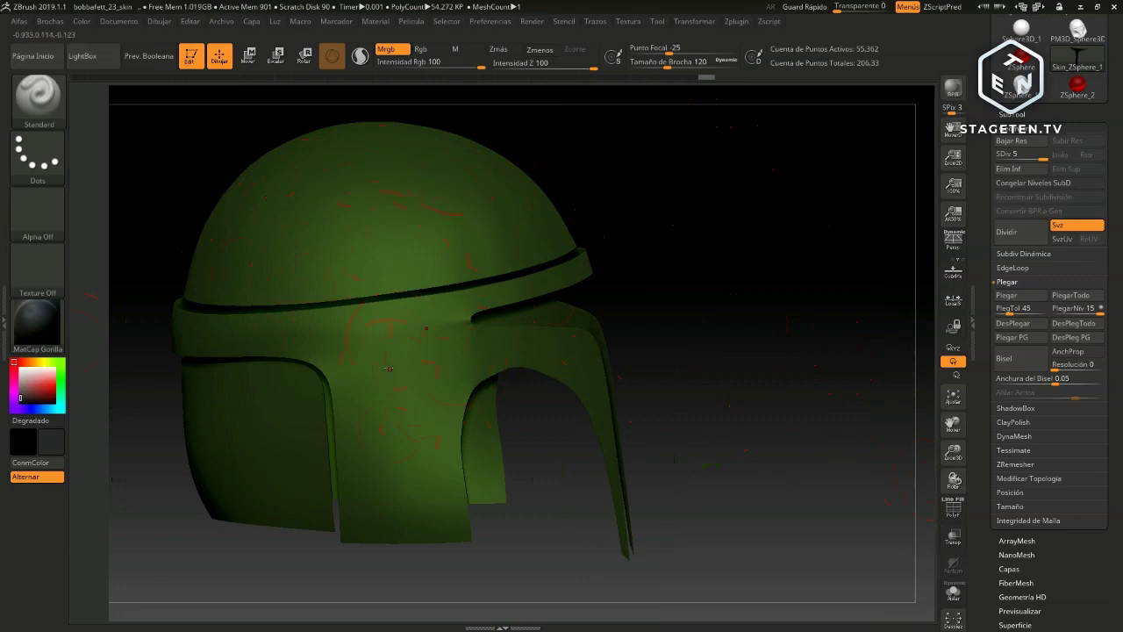
Switch to Rgb-only painting and paint the brow band and cheek panels red
click(421, 49)
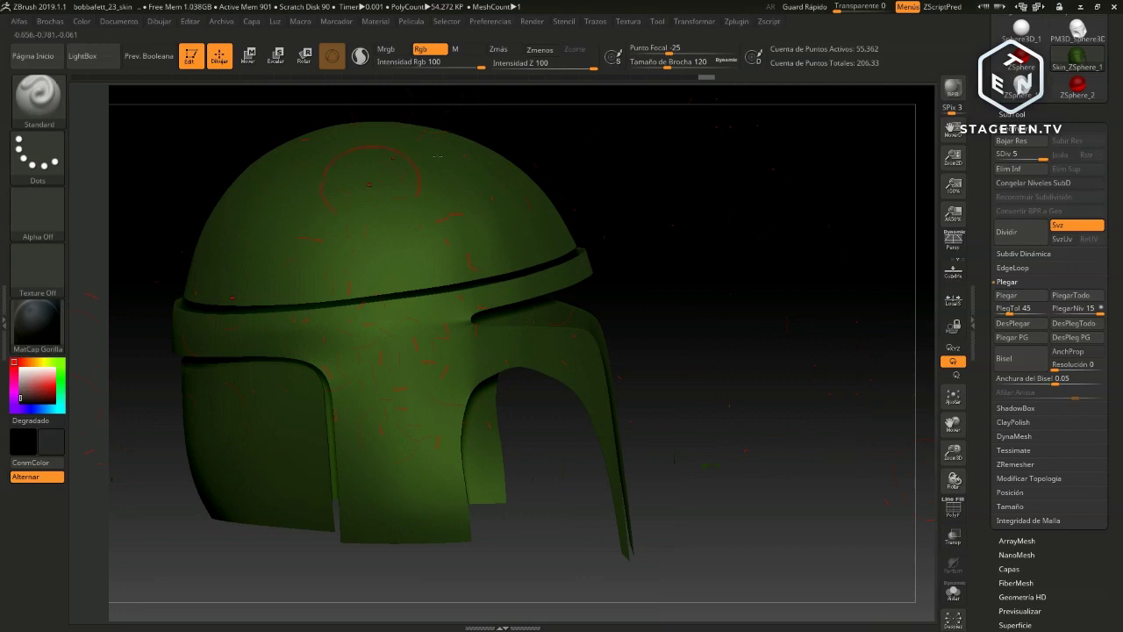
click(52, 384)
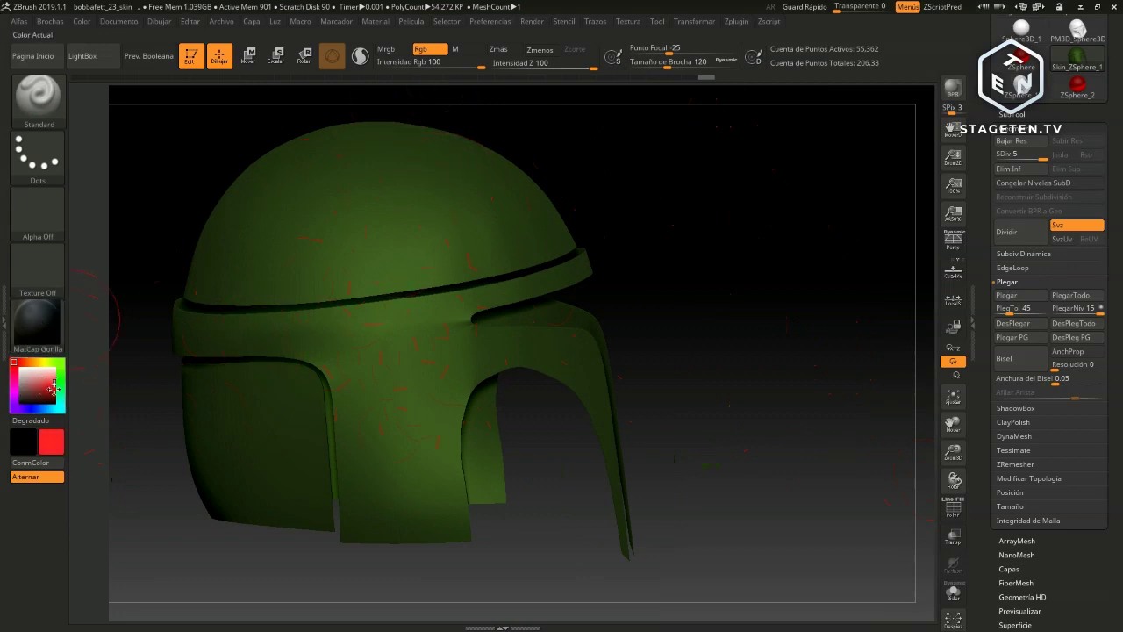
mouse_move(395, 386)
mouse_down()
mouse_move(386, 559)
mouse_move(527, 363)
mouse_move(583, 363)
mouse_up()
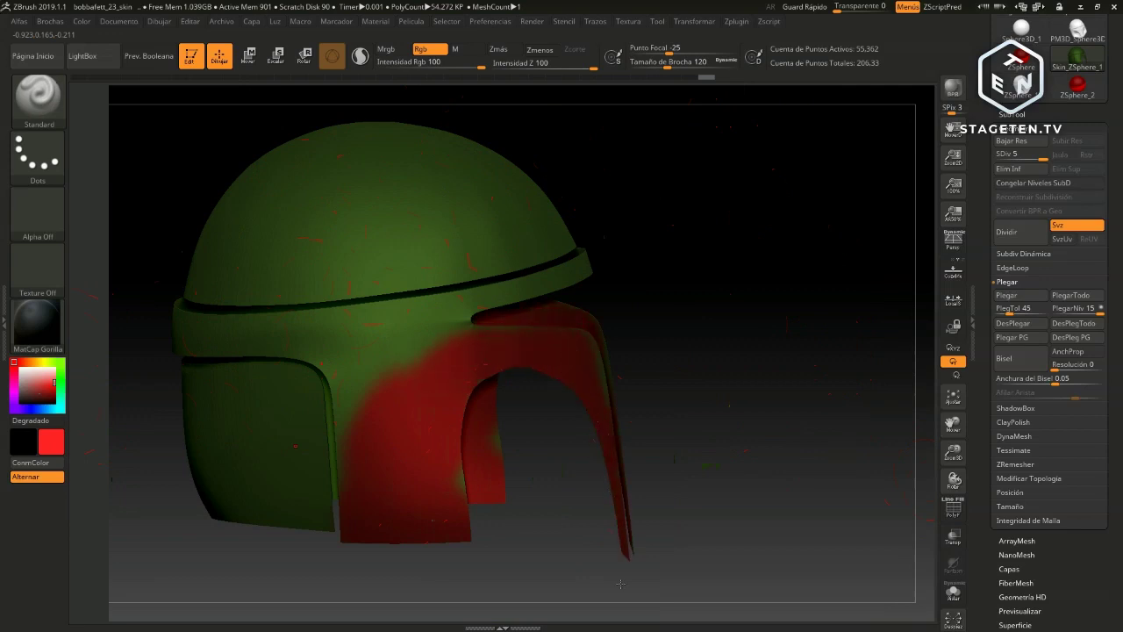
drag(621, 583, 641, 439)
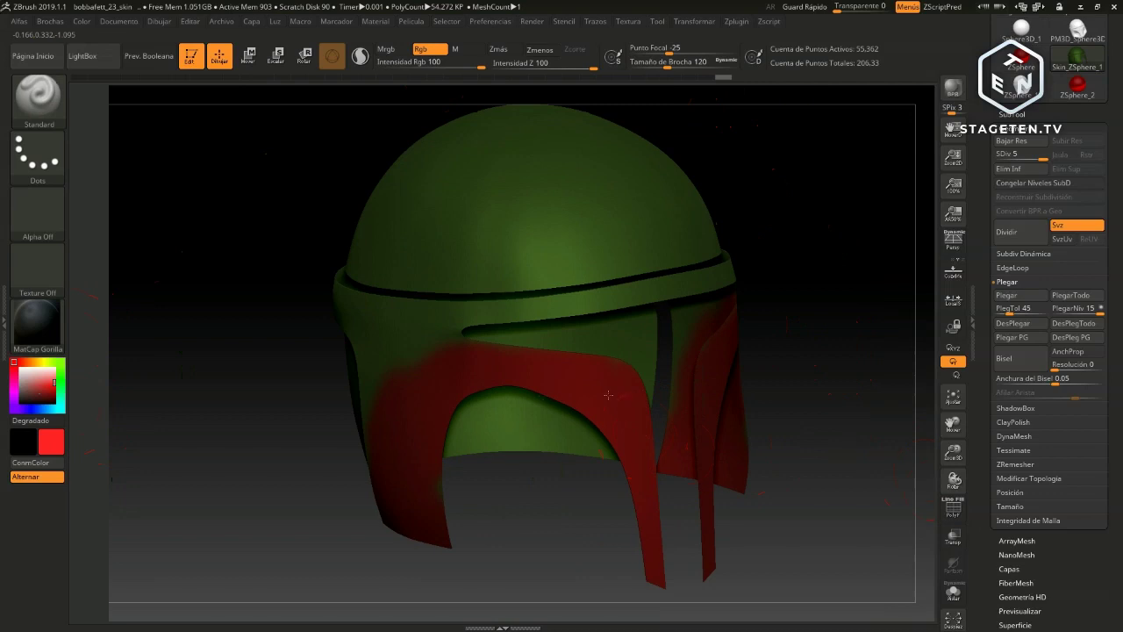
mouse_move(421, 372)
mouse_down()
mouse_move(374, 380)
mouse_move(413, 365)
mouse_up()
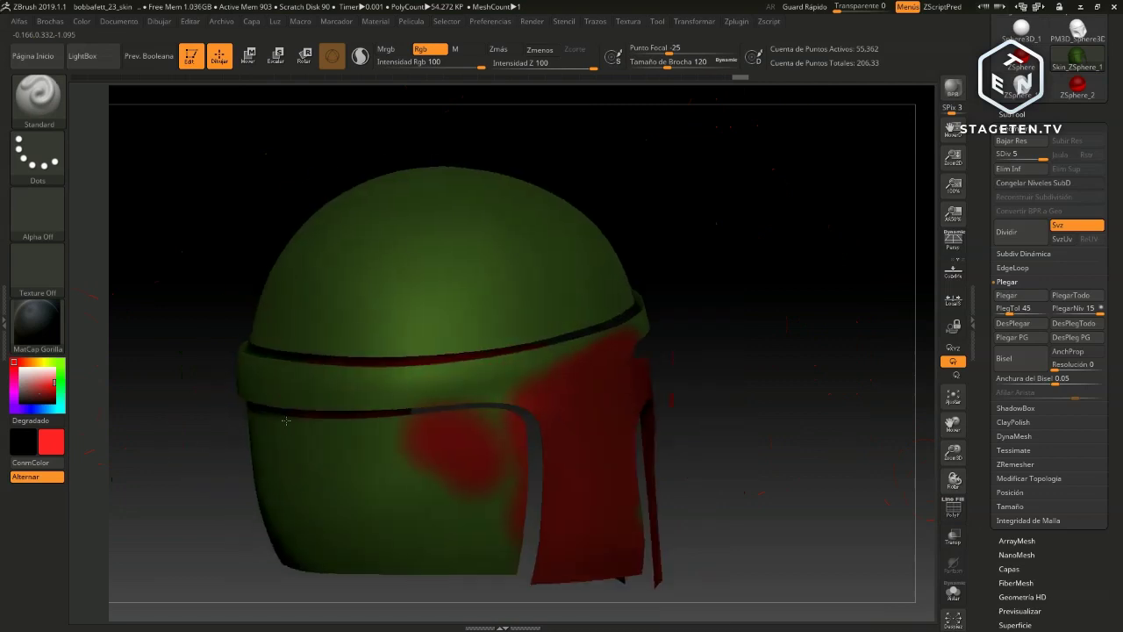
mouse_move(500, 386)
mouse_down()
mouse_move(456, 395)
mouse_move(539, 392)
mouse_move(378, 386)
mouse_move(263, 438)
mouse_up()
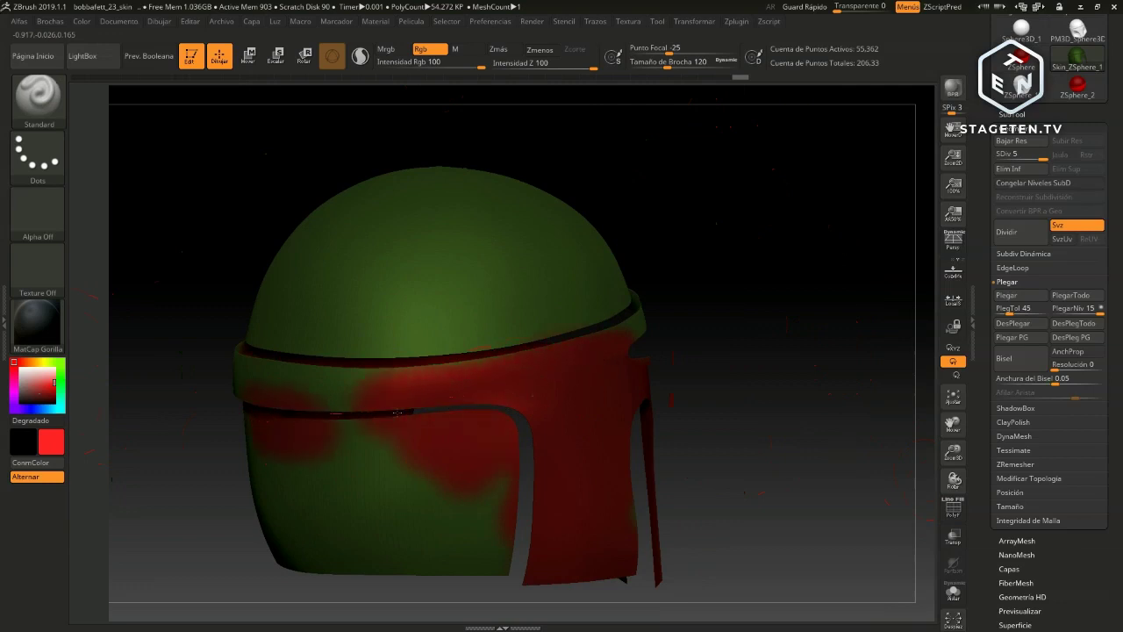
drag(386, 369, 310, 395)
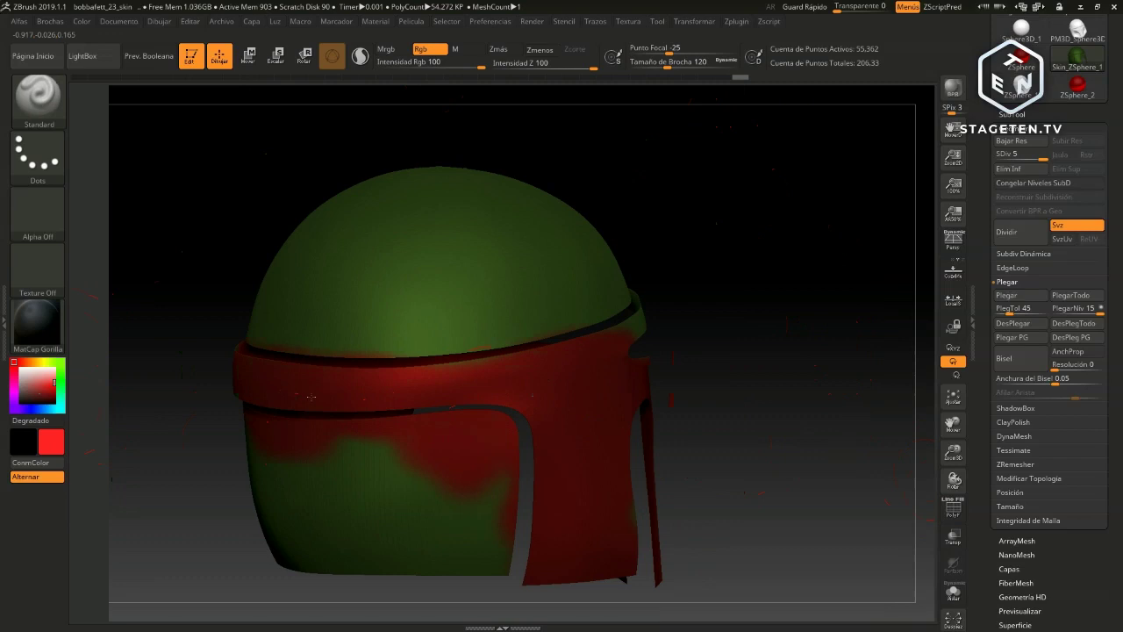
mouse_move(754, 303)
mouse_down()
mouse_move(772, 310)
mouse_move(765, 322)
mouse_up()
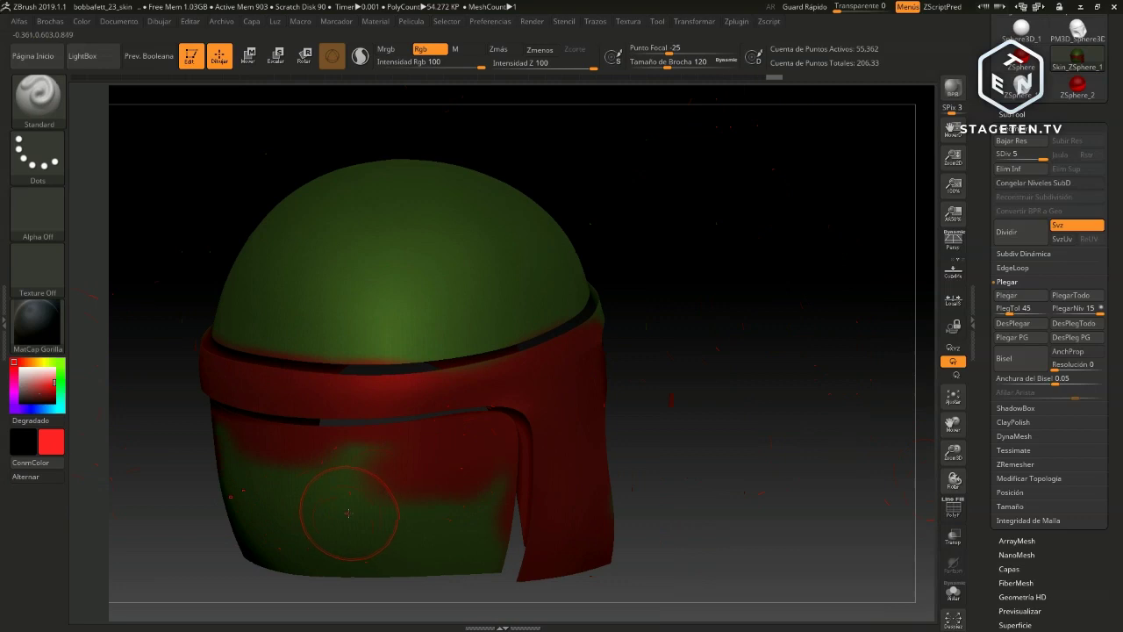
Undo two stray red strokes, then paint the helmet band red at brush size 87
key(ctrl+z)
key(ctrl+z)
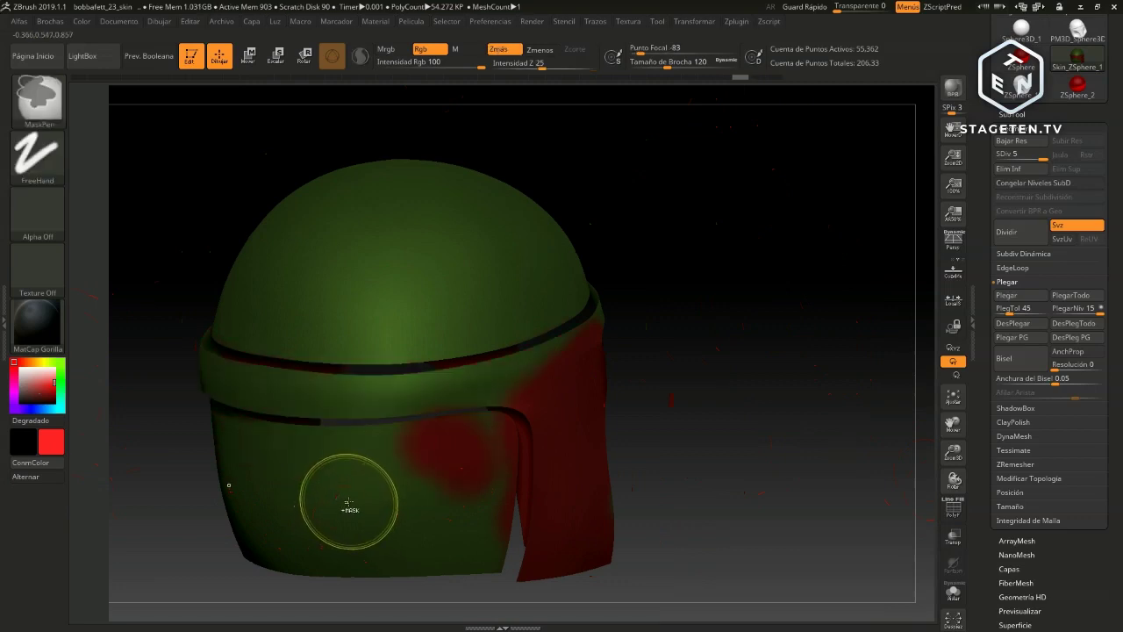
key(ctrl+z)
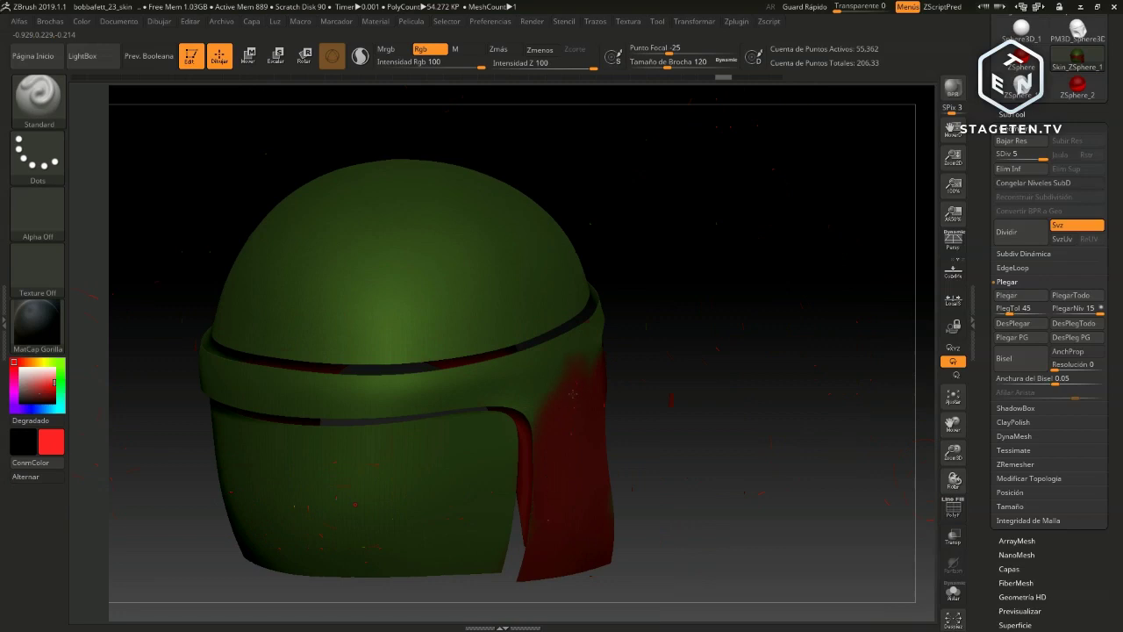
drag(713, 374, 691, 389)
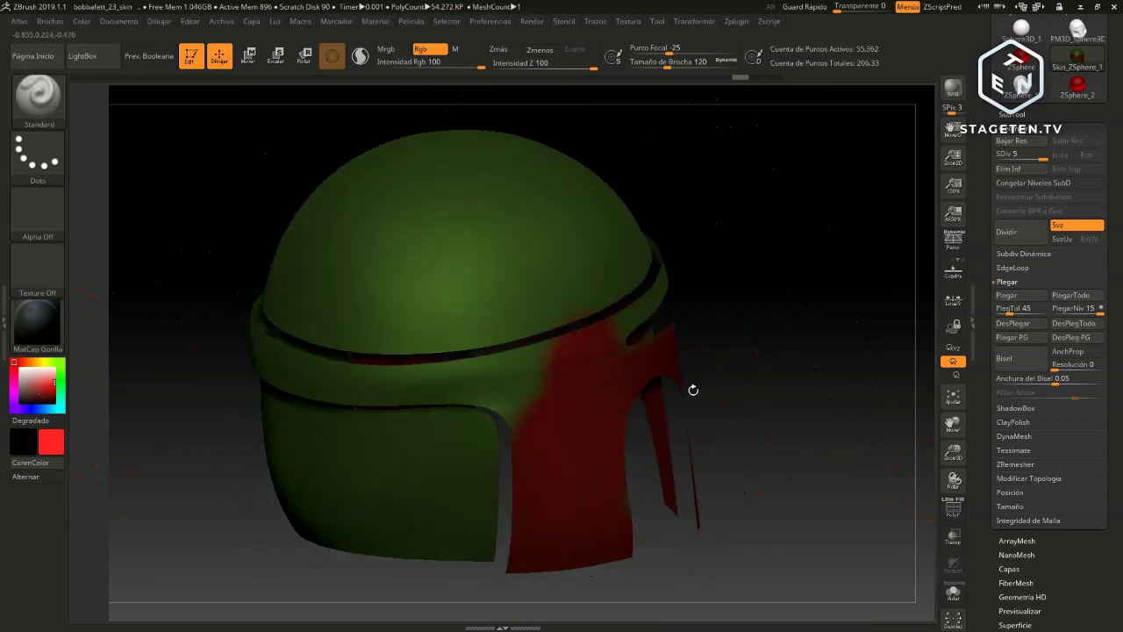
key(s)
drag(604, 359, 592, 360)
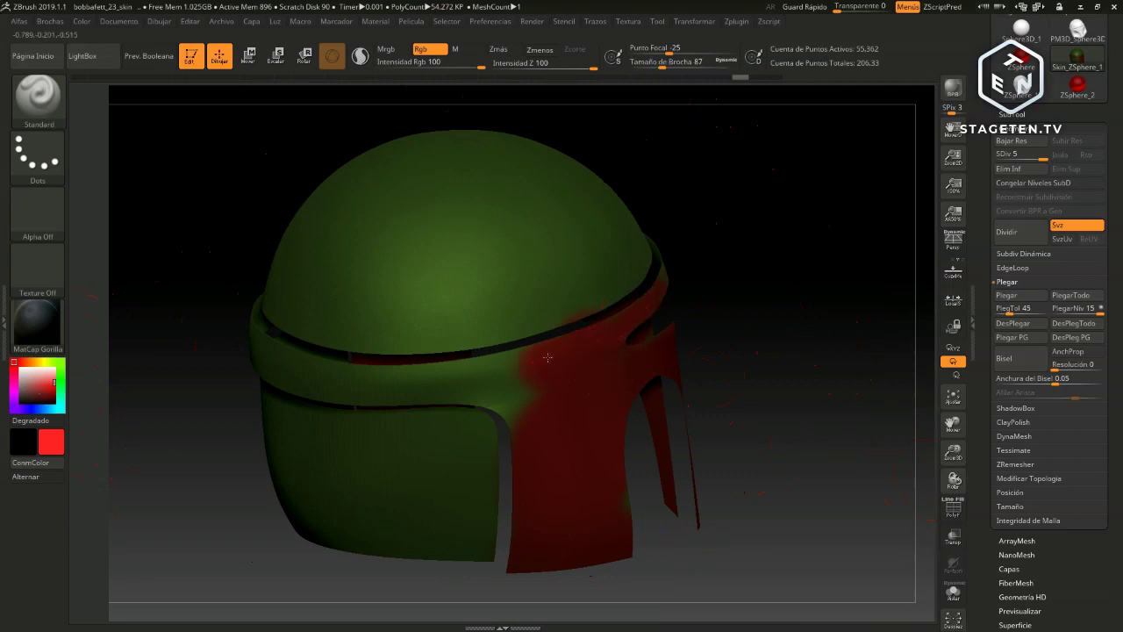
drag(547, 357, 423, 375)
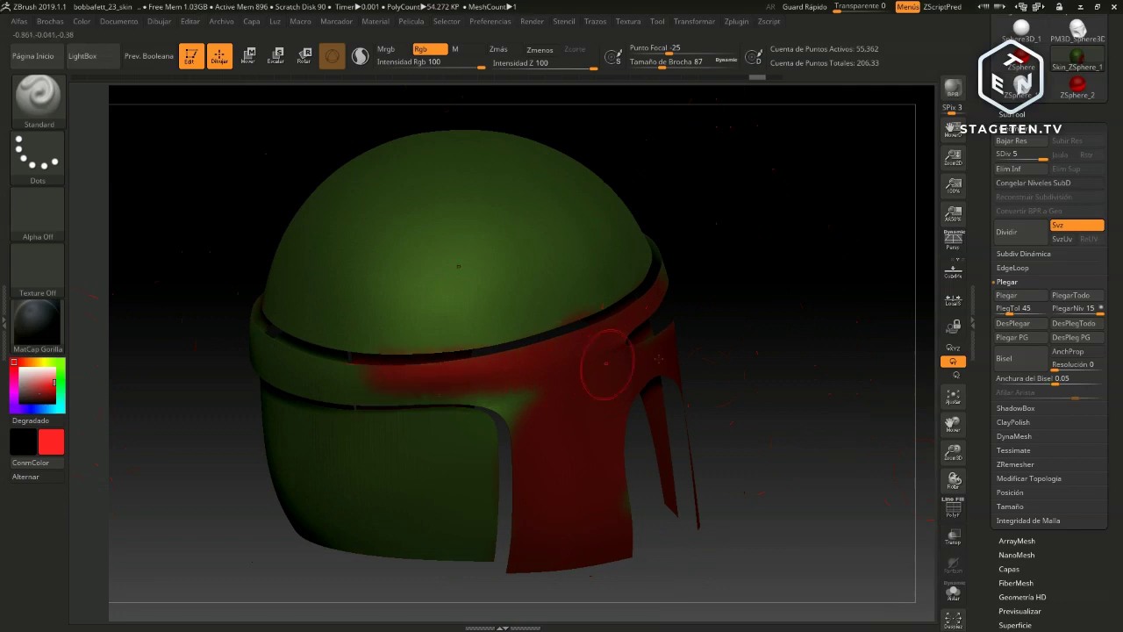
At brush size 41, cover the band's green patches and the strip below the visor slit in red
drag(737, 319, 592, 383)
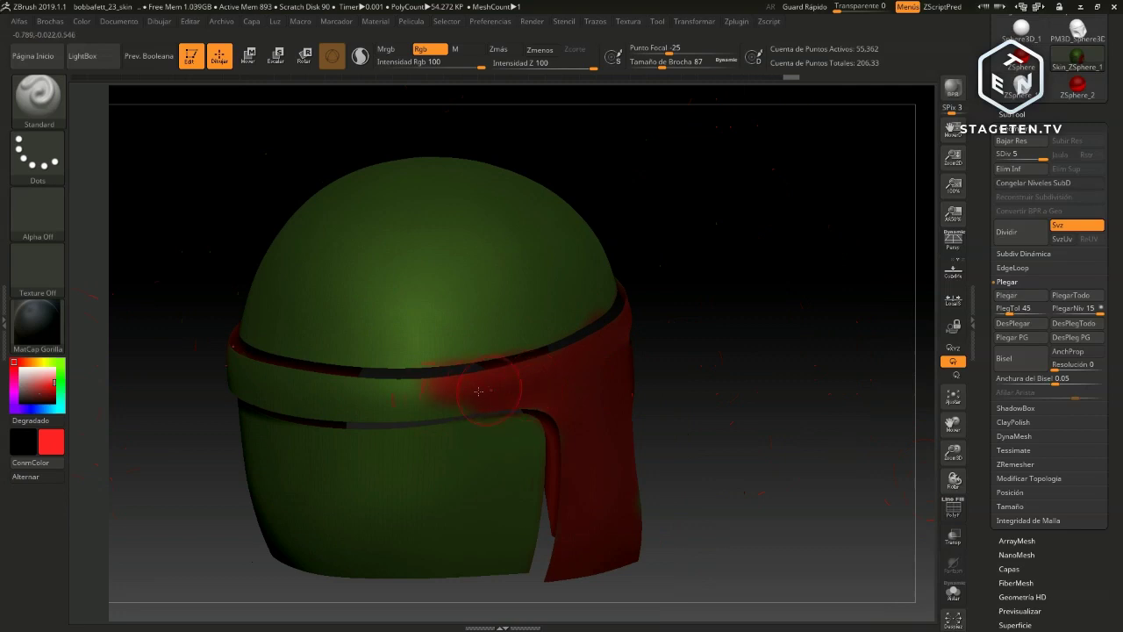
key(s)
mouse_move(436, 394)
mouse_down()
mouse_move(386, 396)
mouse_move(439, 393)
mouse_up()
drag(346, 382, 257, 387)
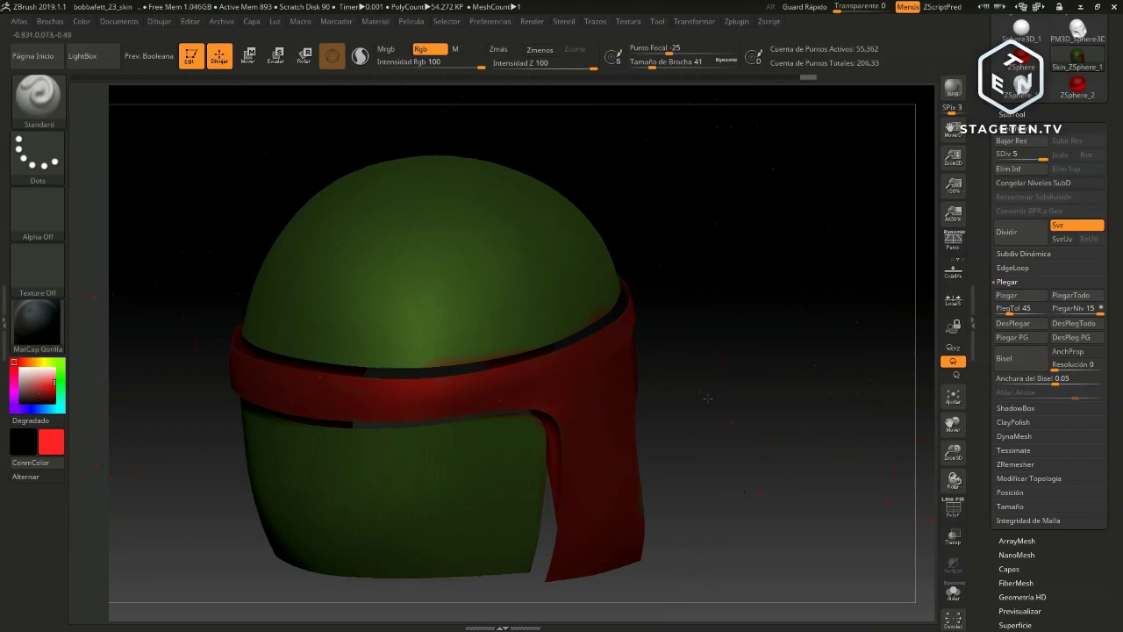
mouse_move(566, 383)
mouse_down()
mouse_move(675, 422)
mouse_move(748, 410)
mouse_up()
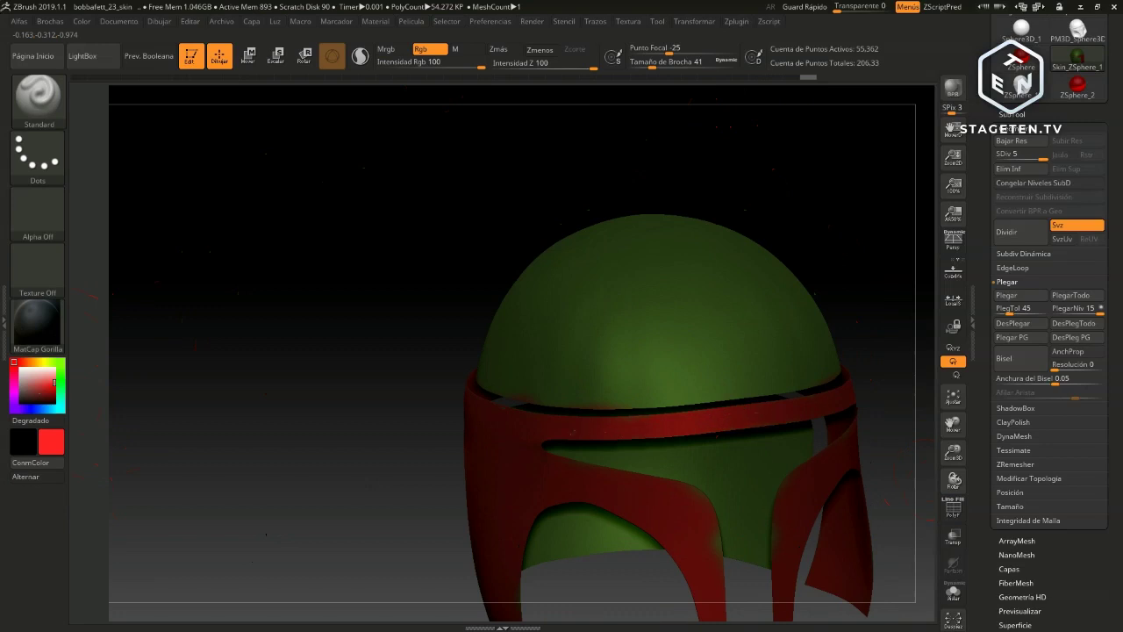
drag(549, 452, 607, 456)
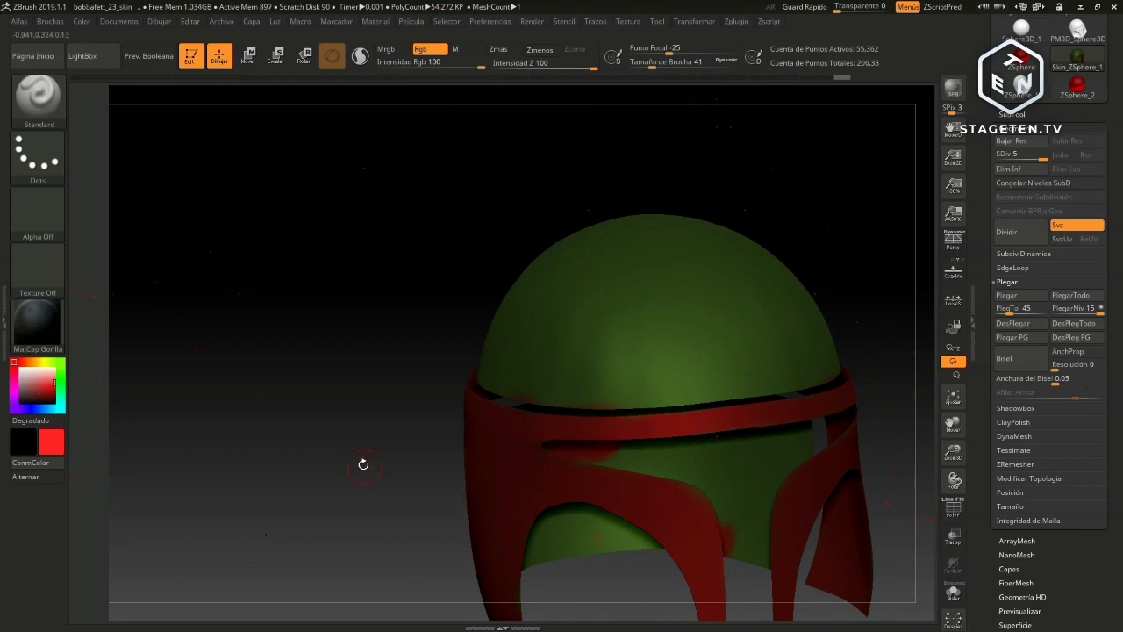
Reveal all hidden helmet parts, bringing the black T-visor back
mouse_move(364, 464)
mouse_down()
mouse_move(852, 328)
mouse_move(847, 345)
mouse_up()
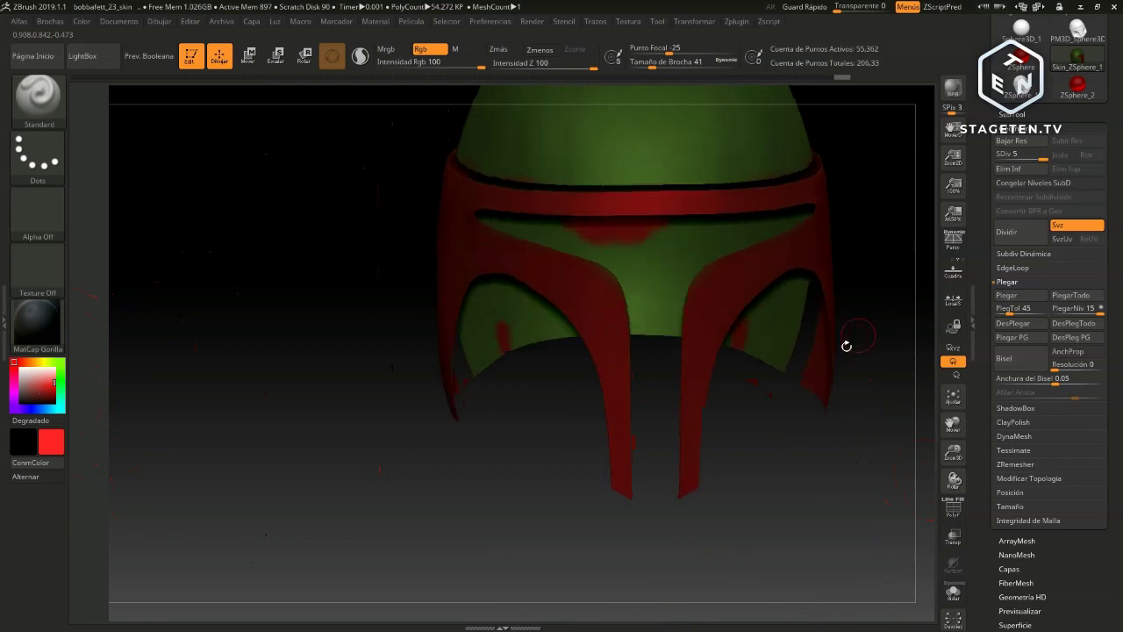
key(ctrl+shift)
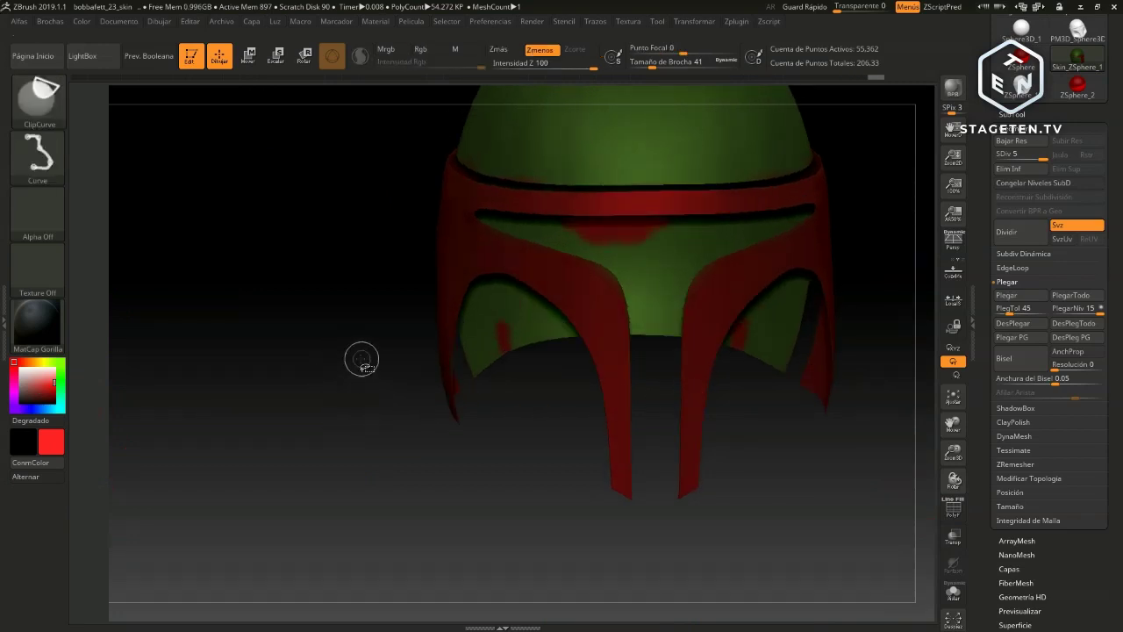
ctrl+shift+drag(324, 331, 324, 287)
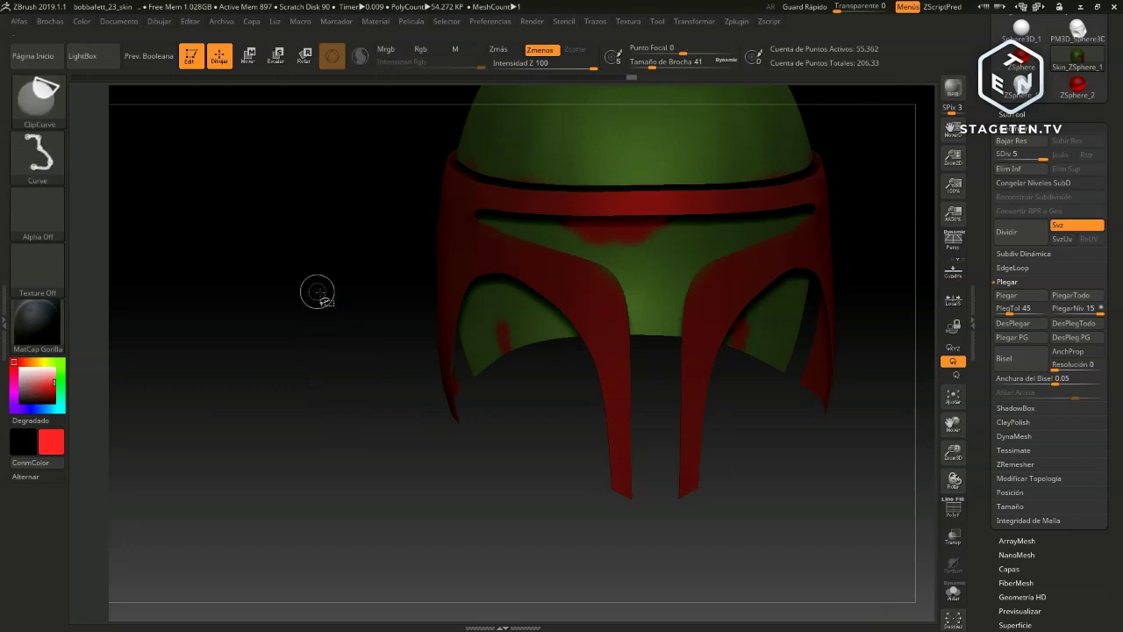
ctrl+shift+drag(326, 349, 332, 278)
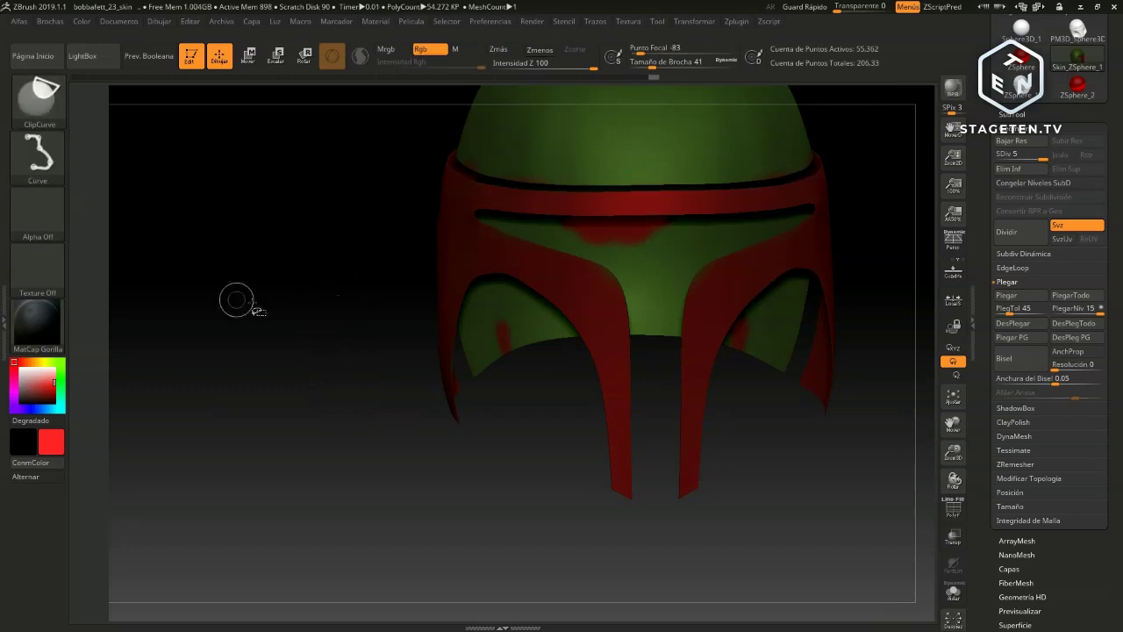
ctrl+shift+click(274, 309)
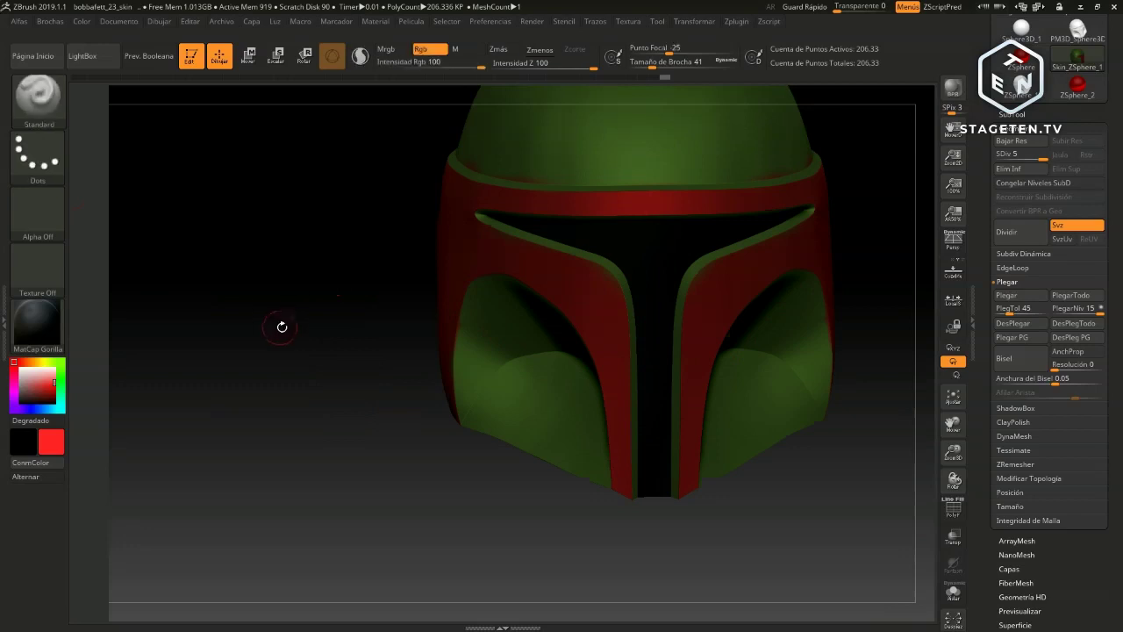
Turn the helmet fully into view and switch the second paint colour from red to dark grey
drag(303, 374, 317, 373)
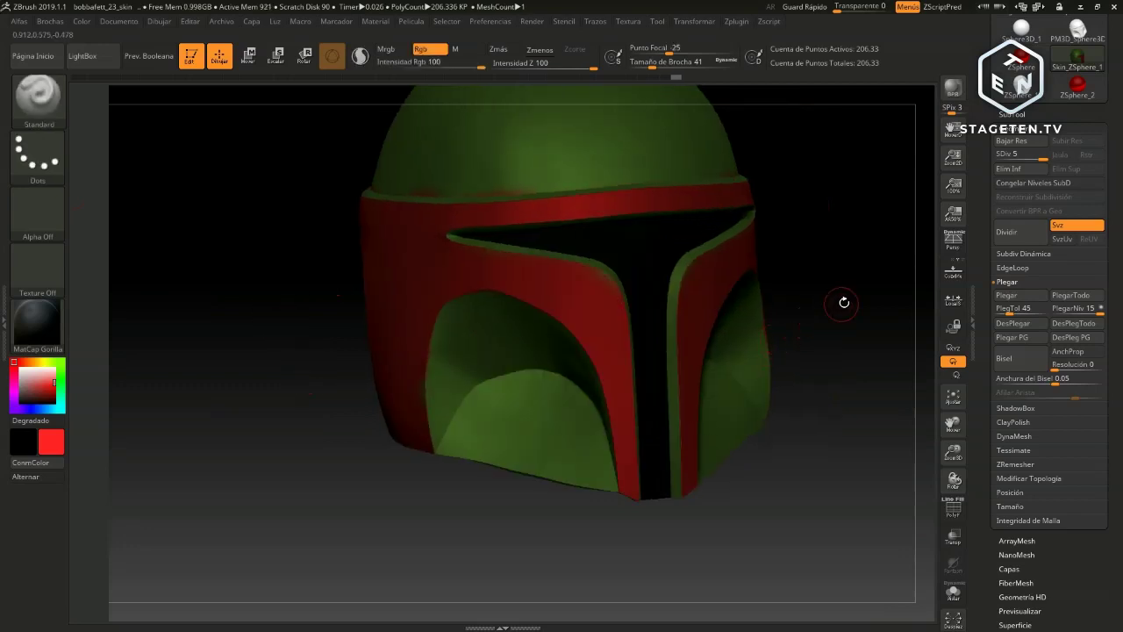
mouse_move(845, 301)
mouse_down()
mouse_move(791, 362)
mouse_move(802, 326)
mouse_move(843, 336)
mouse_move(820, 268)
mouse_move(822, 307)
mouse_up()
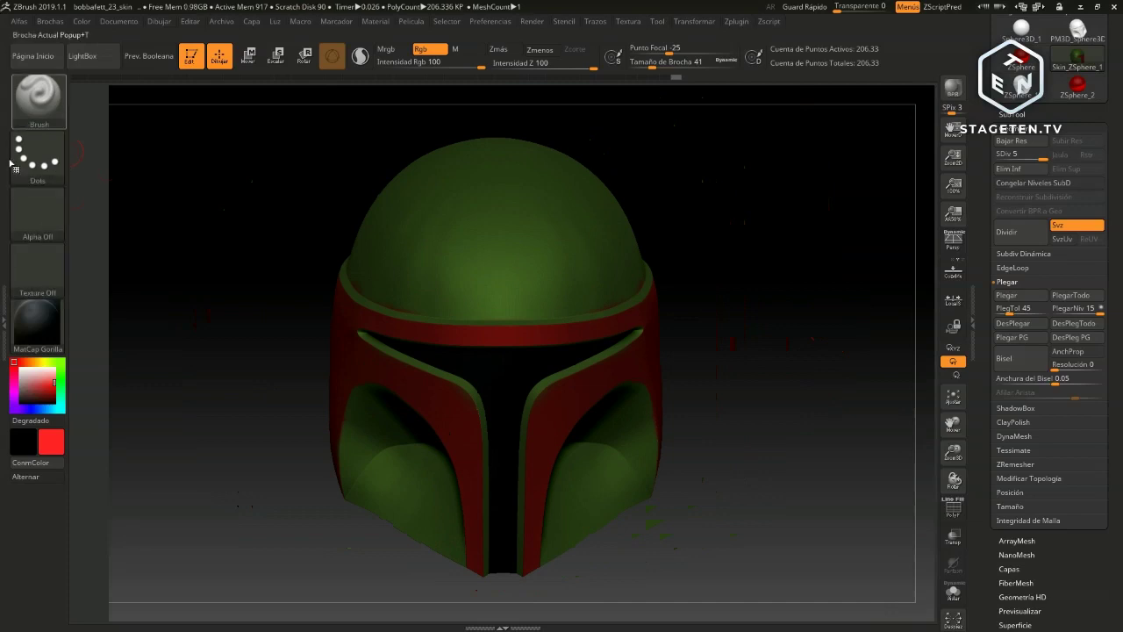
drag(793, 278, 727, 303)
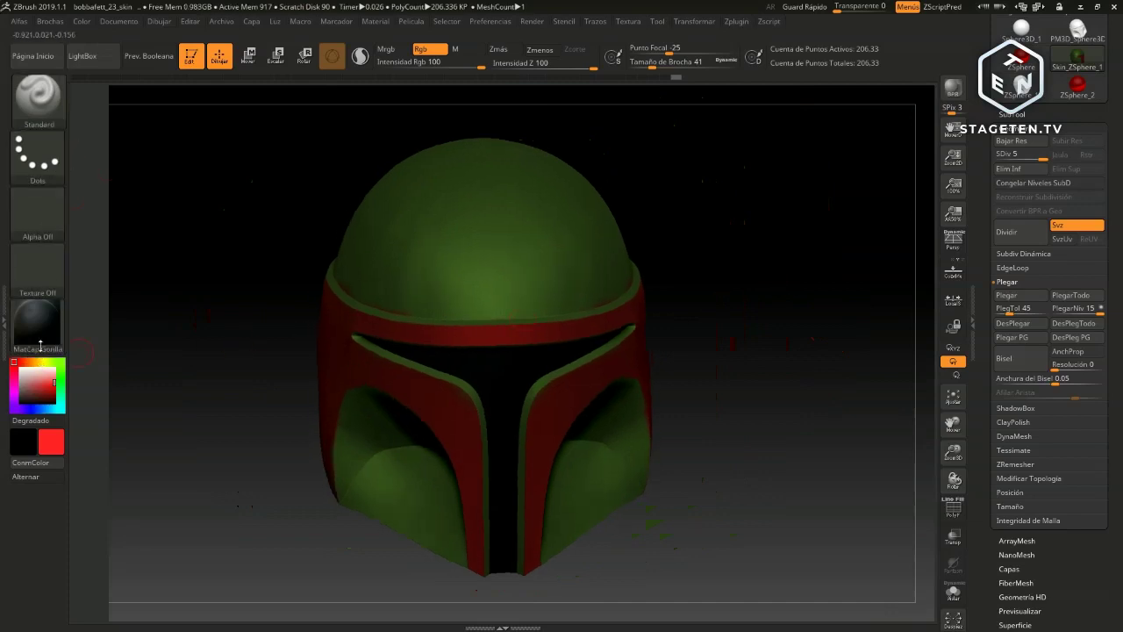
drag(21, 368, 9, 363)
Try dark grey and lighter second colours, settling on white for the scuff
click(21, 397)
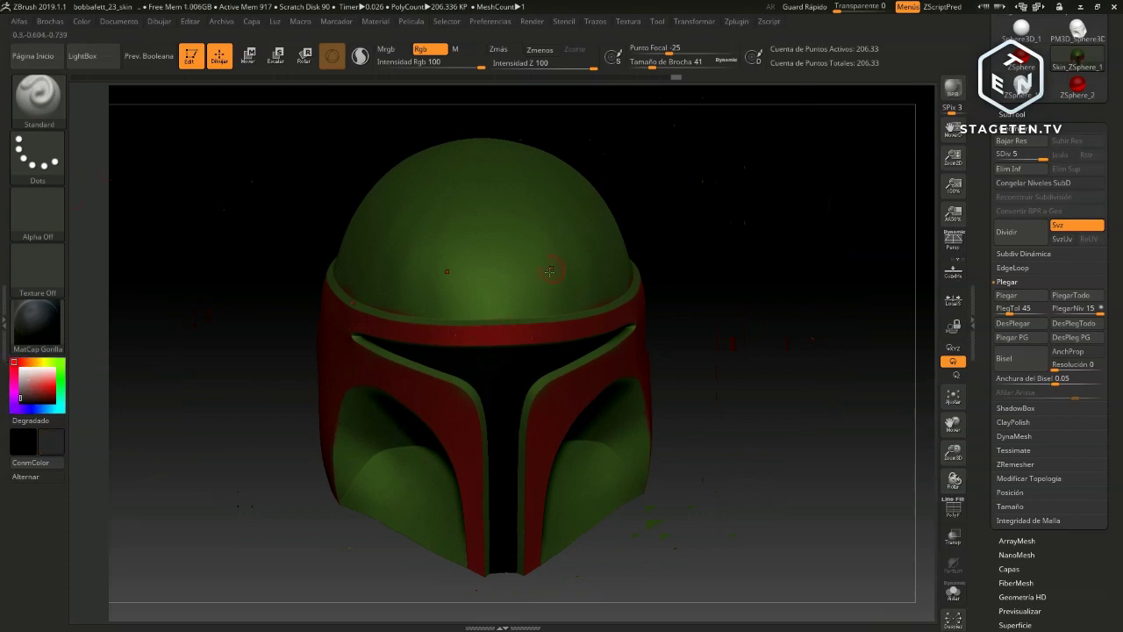
mouse_move(781, 278)
alt+mouse_down()
mouse_move(742, 346)
mouse_move(797, 275)
alt+mouse_up()
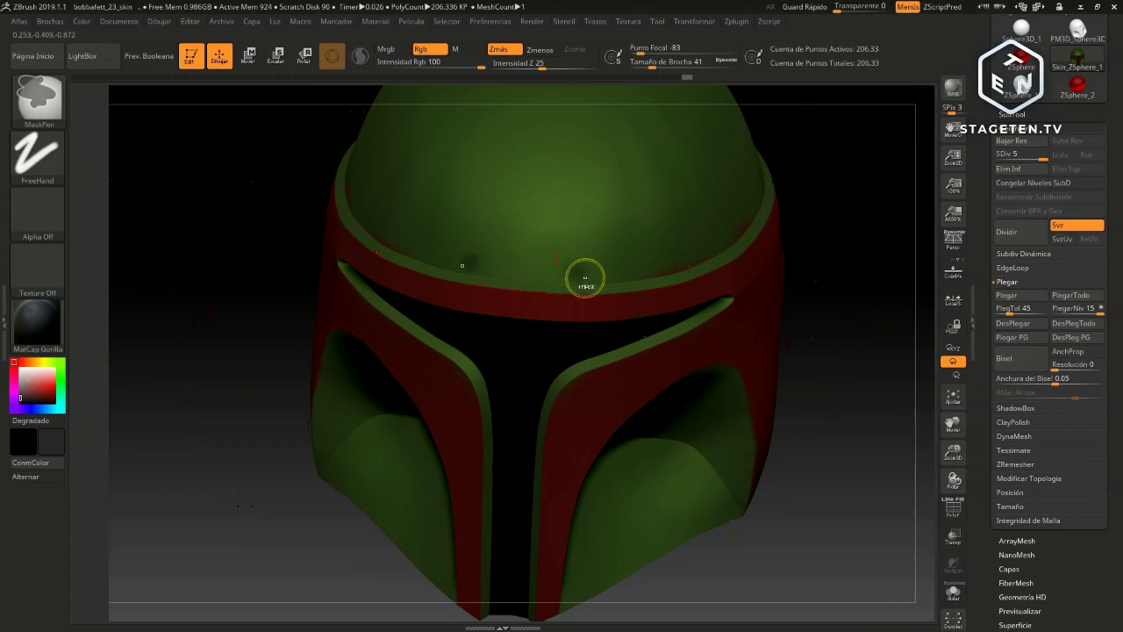
click(26, 372)
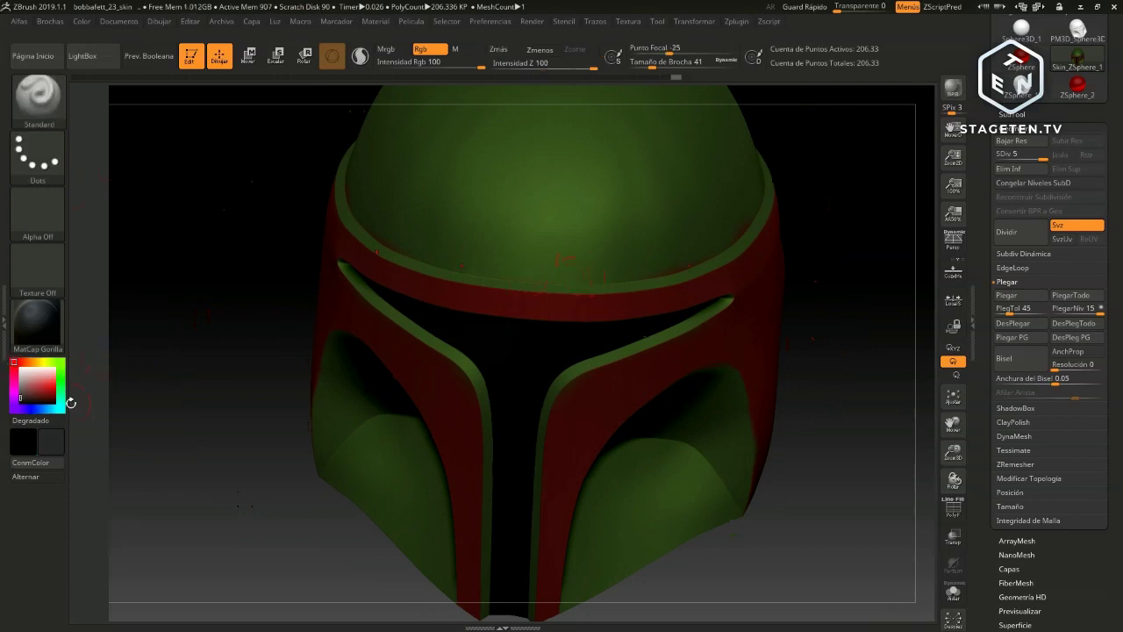
click(20, 398)
click(21, 369)
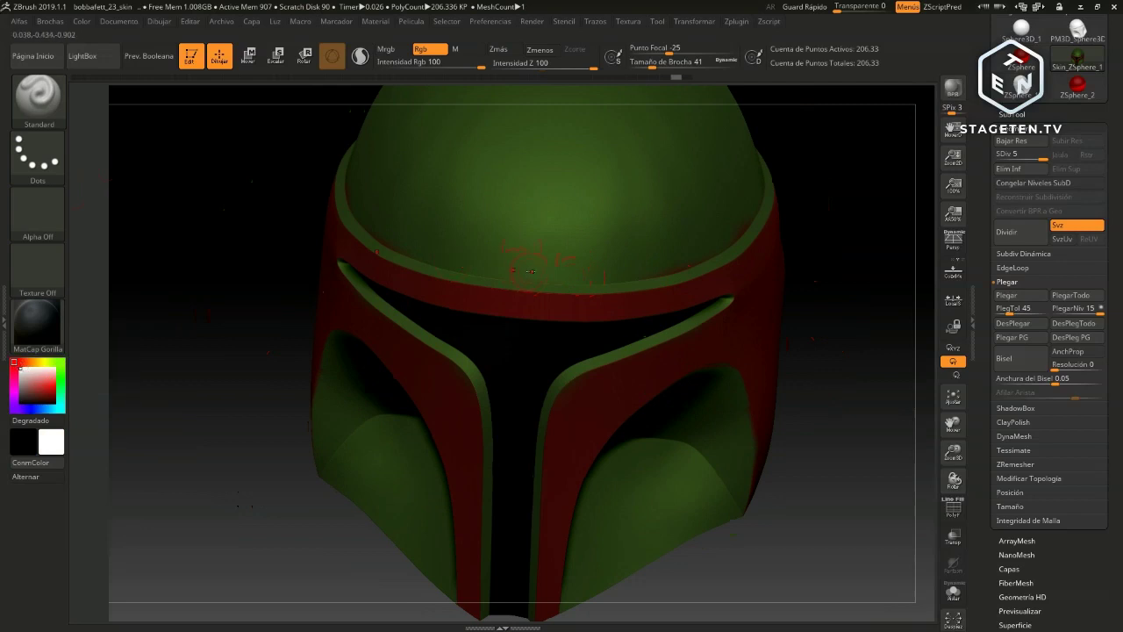
Test white scuff strokes on the brow at brush size 13, adjusting focal shift
click(496, 266)
click(544, 272)
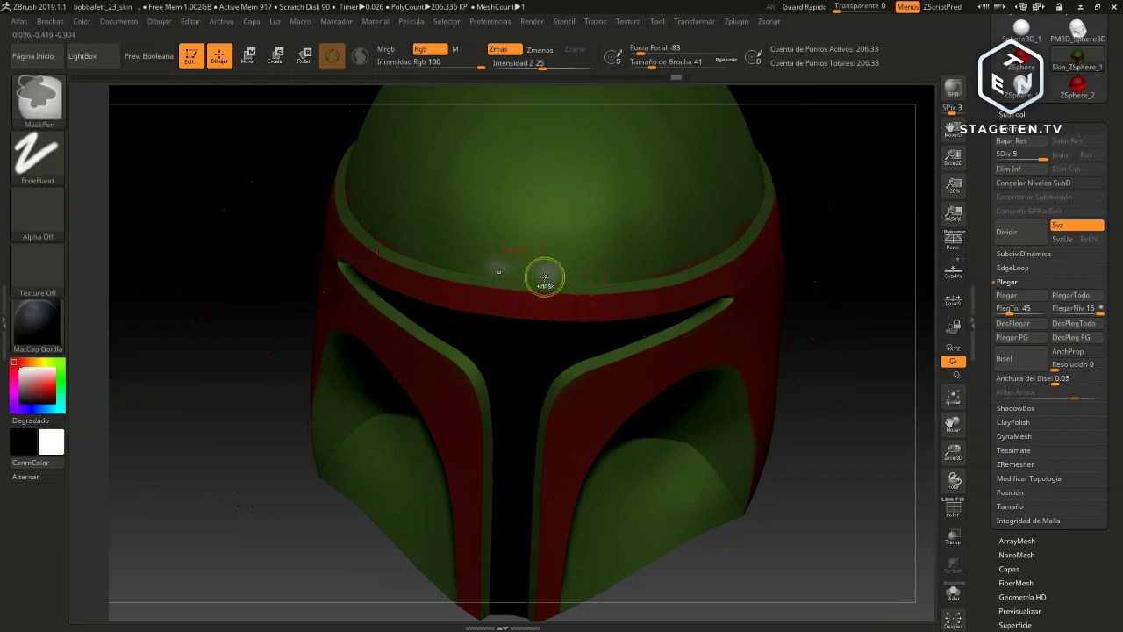
key(ctrl+z)
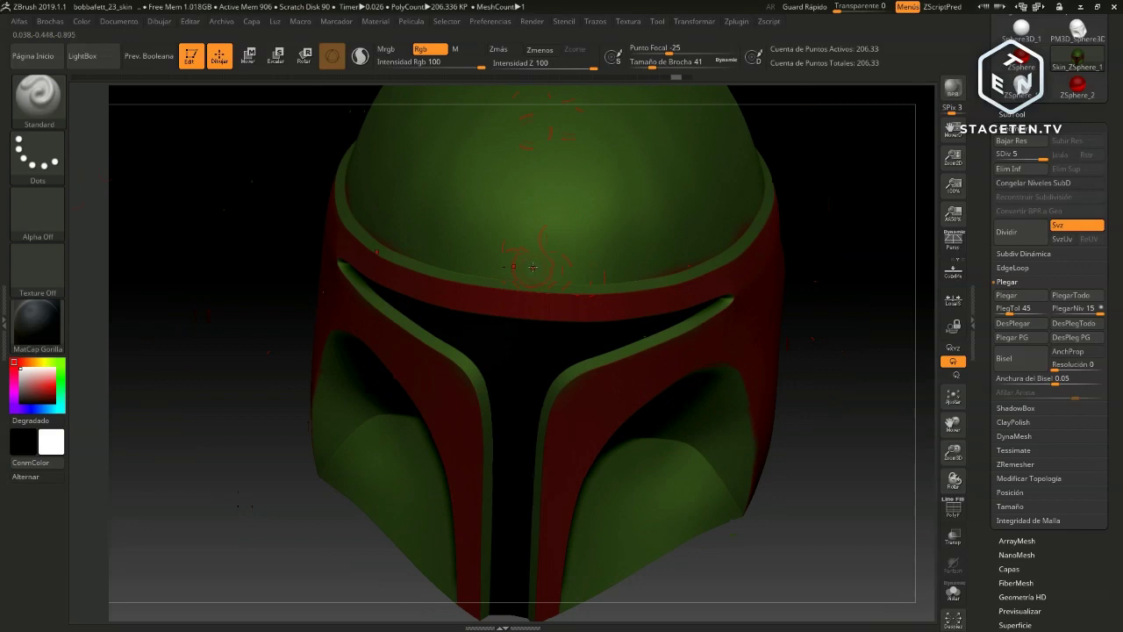
drag(669, 51, 642, 65)
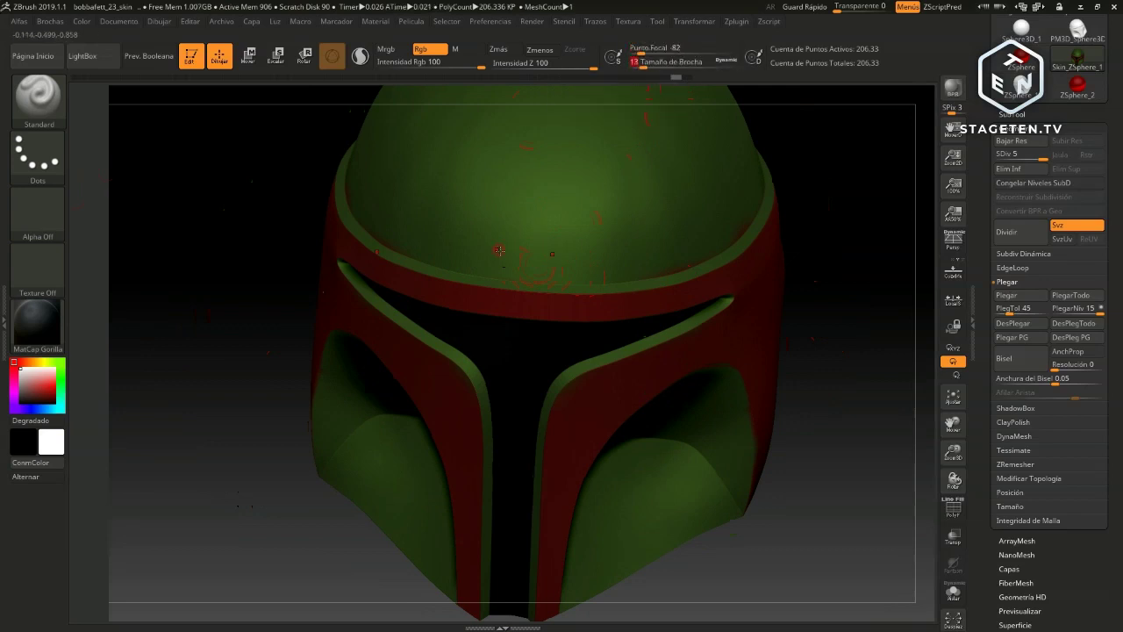
drag(500, 265, 495, 267)
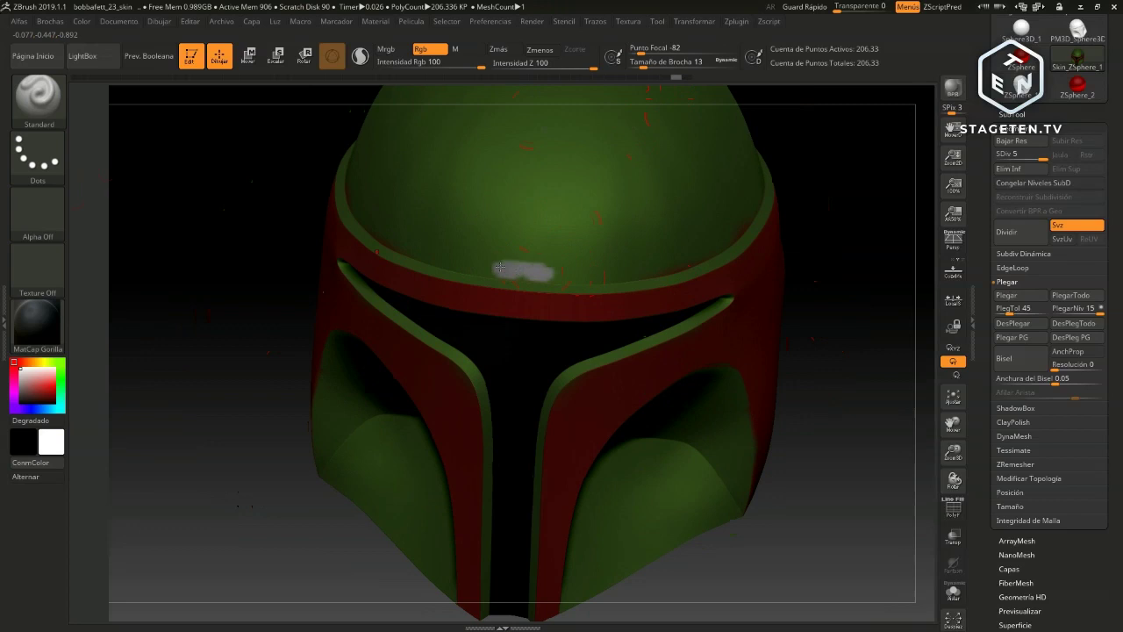
key(ctrl+z)
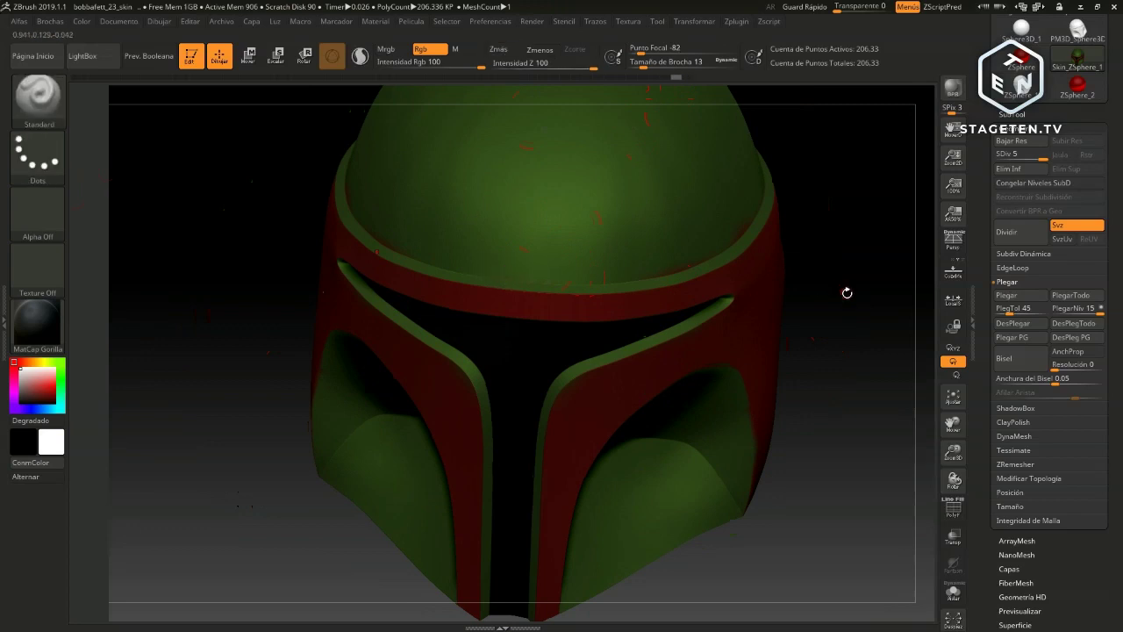
alt+drag(848, 290, 815, 290)
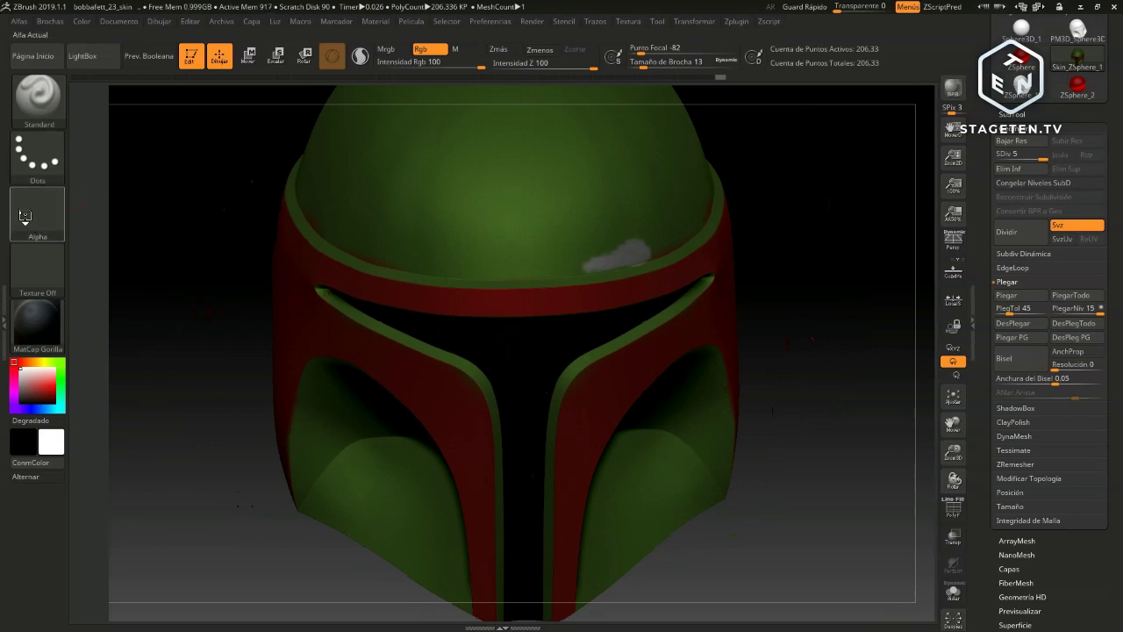
Choose Alpha 07 as the brush shape and set the brush size to 25
click(30, 230)
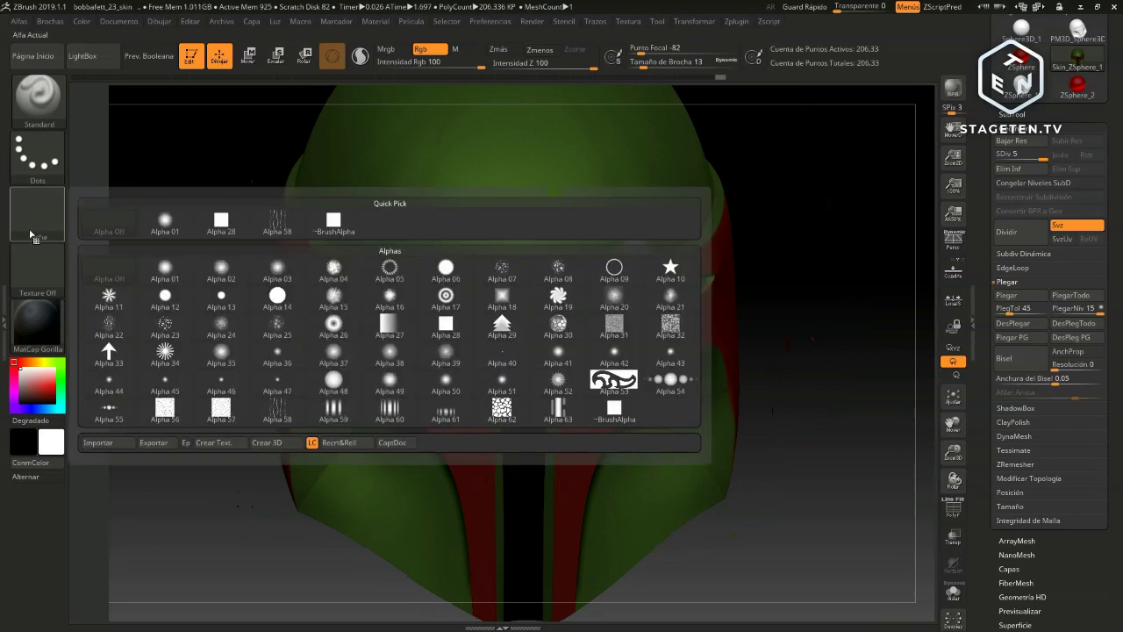
click(40, 225)
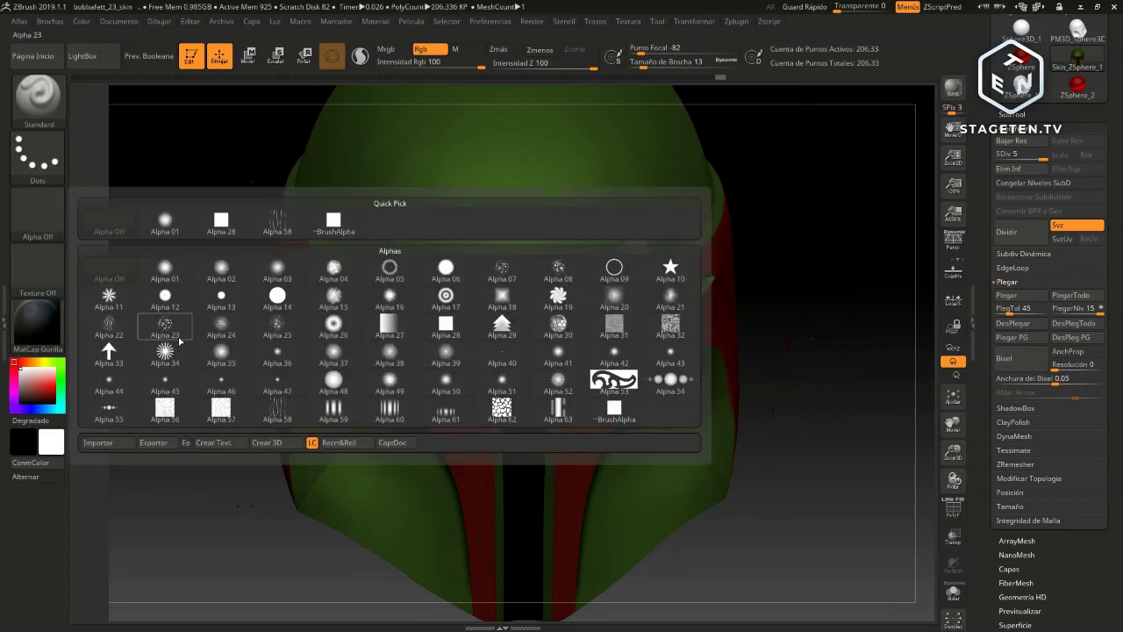
mouse_move(669, 298)
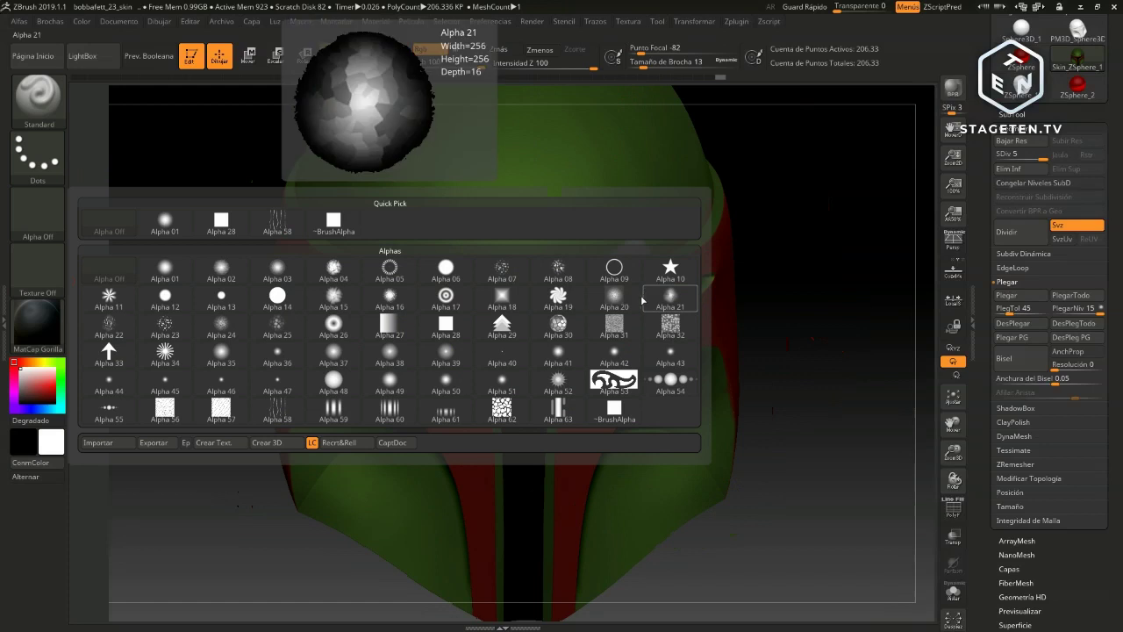
click(501, 268)
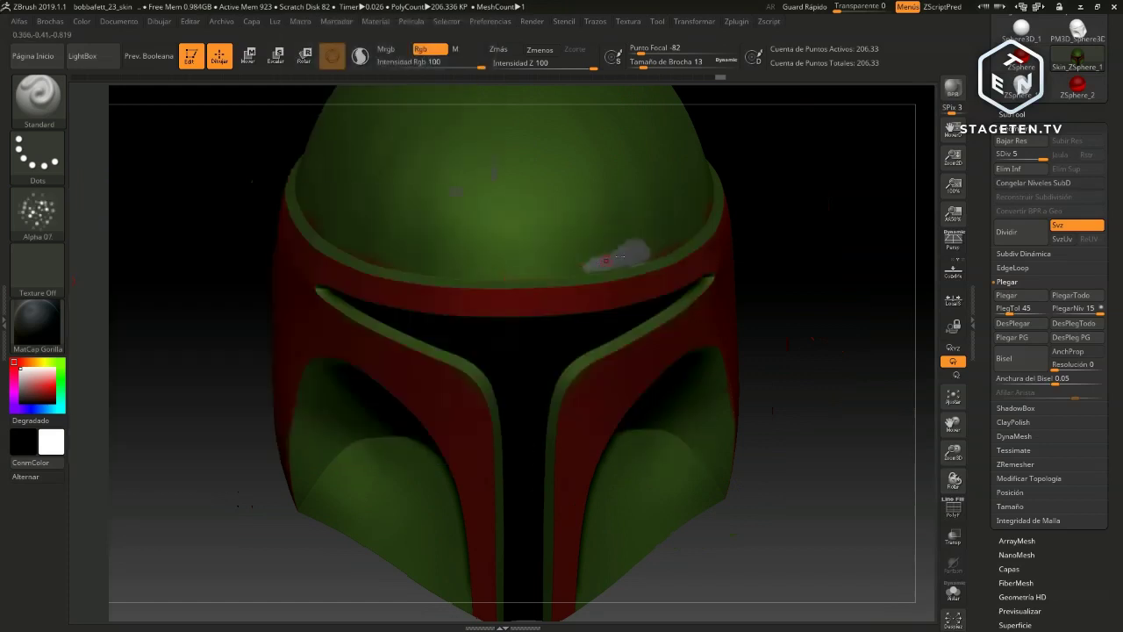
key(s)
text(s25)
key(Return)
Switch the stroke type to Spray and pick a dark grey paint colour
click(44, 158)
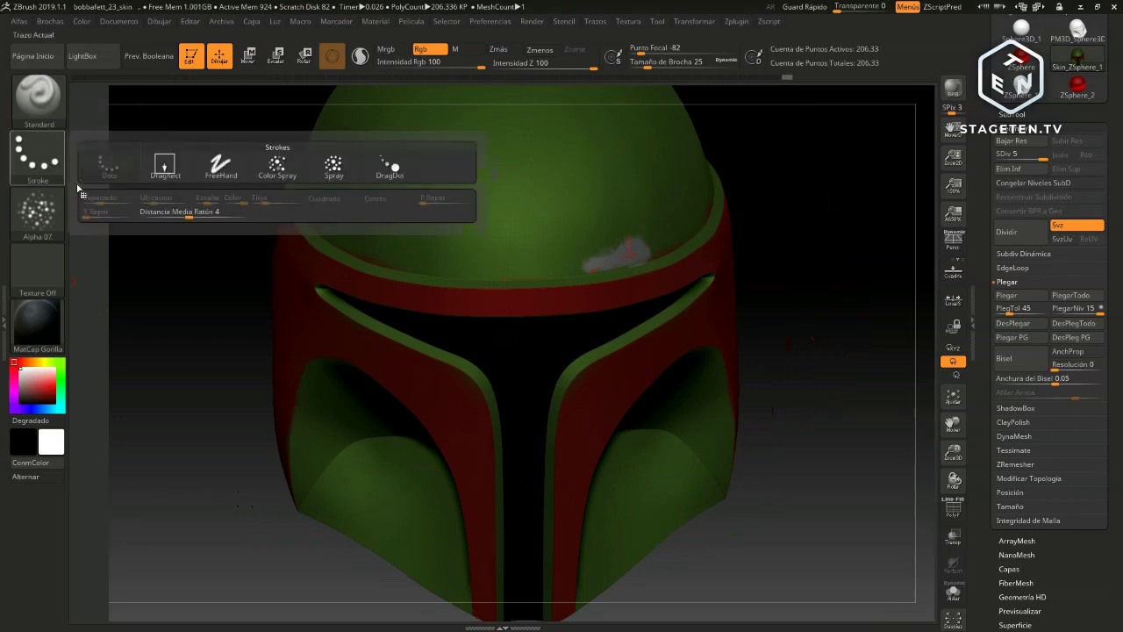
click(337, 165)
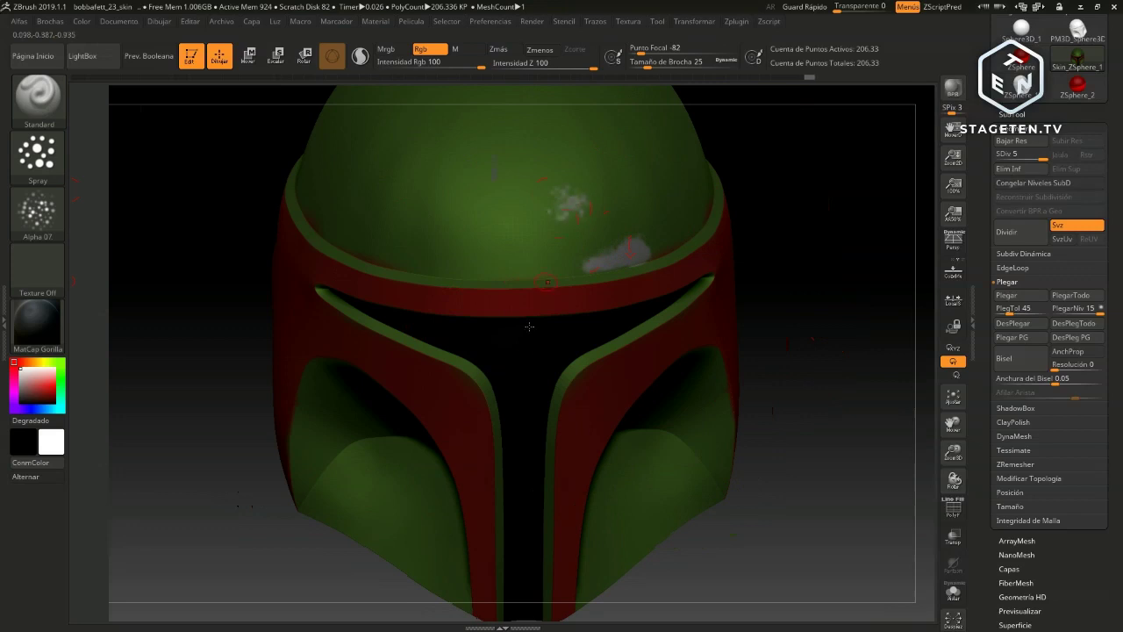
drag(21, 397, 34, 380)
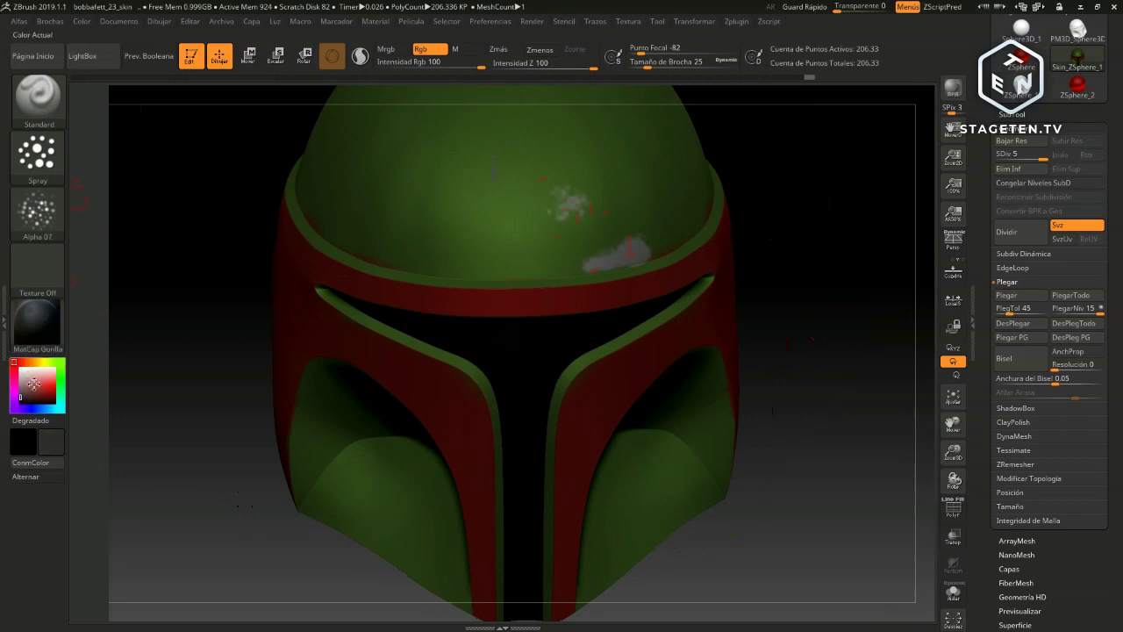
Raise the spray brush size to 65, then frame the helmet facing straight on
key(s)
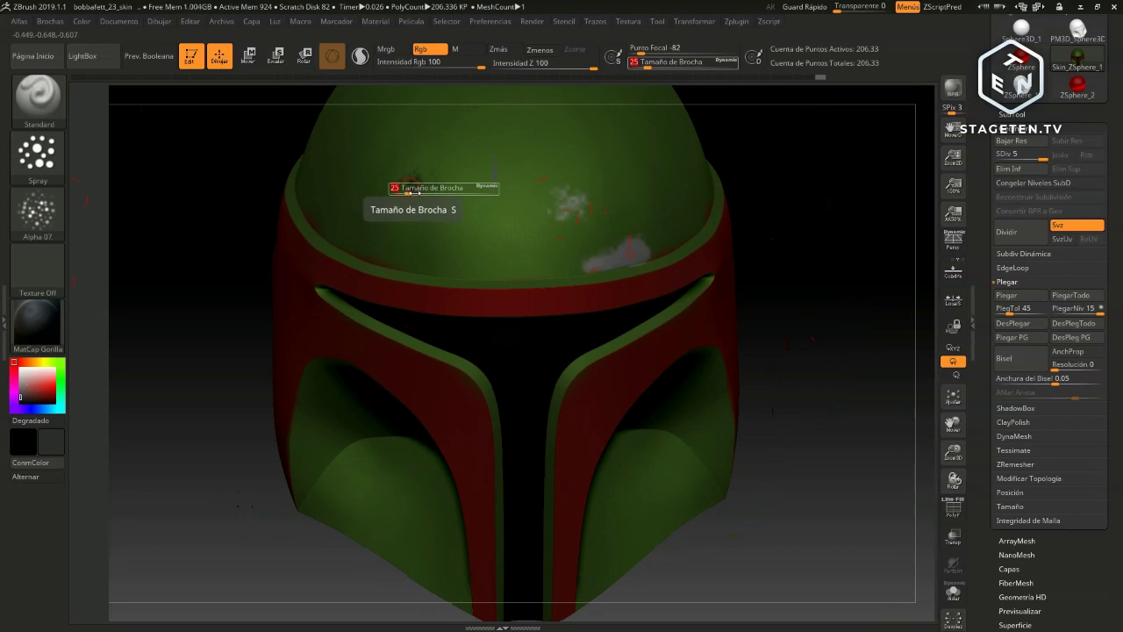
drag(408, 187, 474, 186)
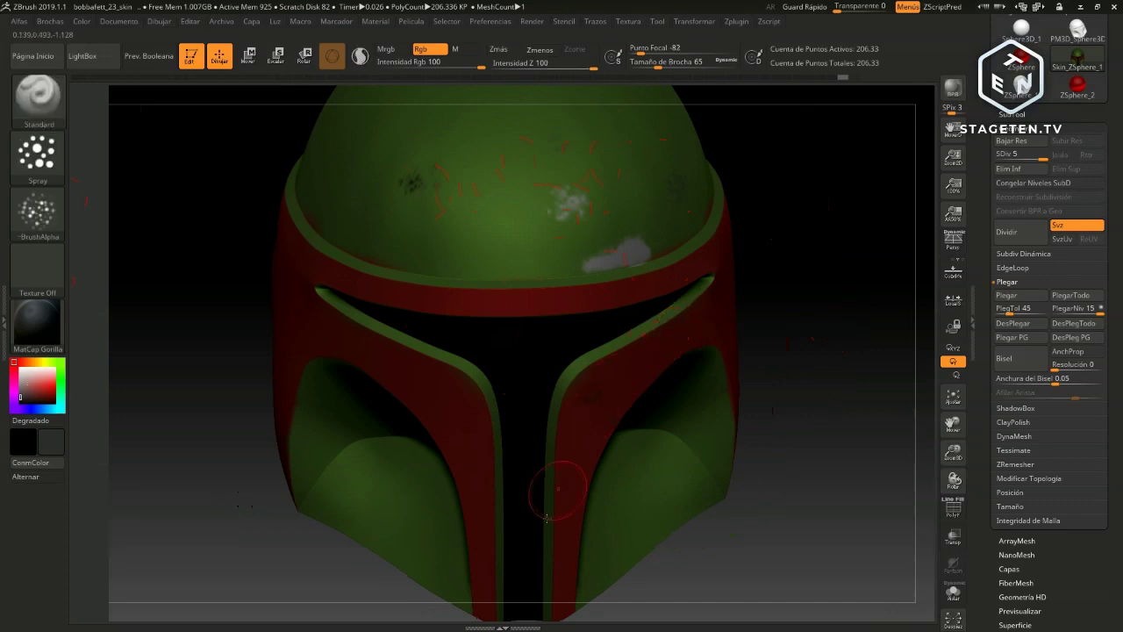
drag(836, 302, 754, 302)
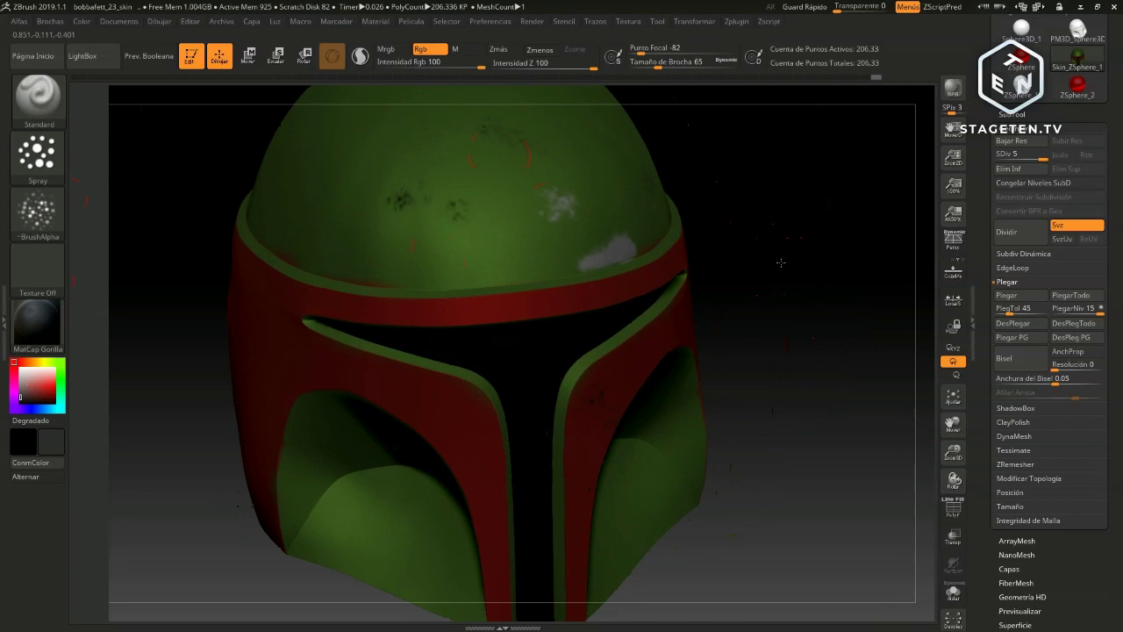
key(f)
drag(785, 288, 482, 153)
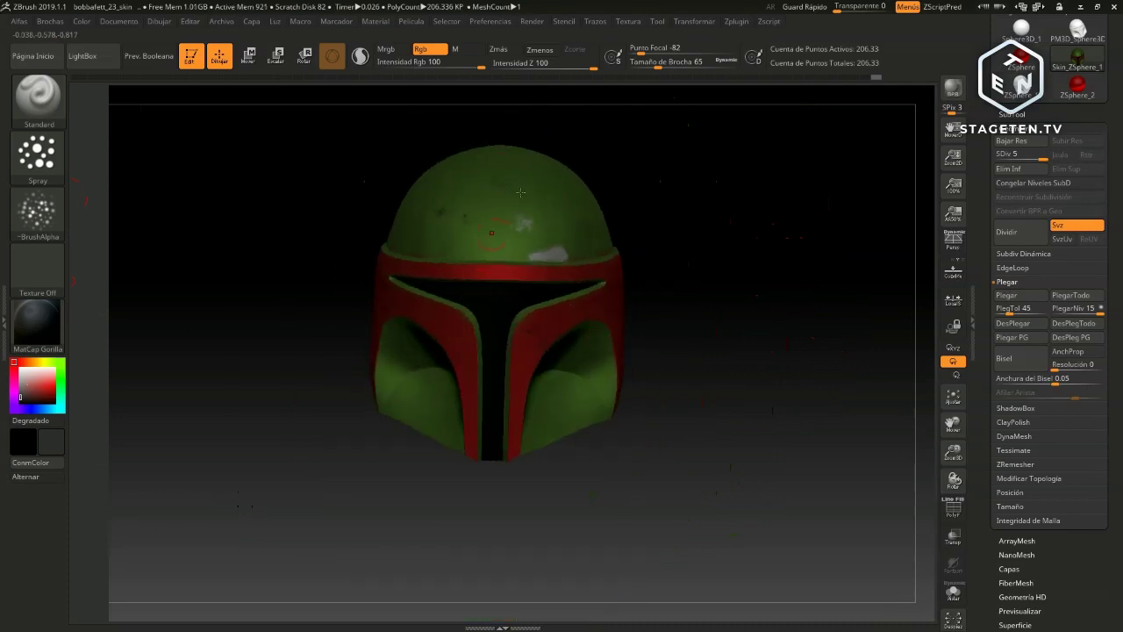
Make the secondary colour light grey and orbit the helmet to inspect its top and sides
click(10, 372)
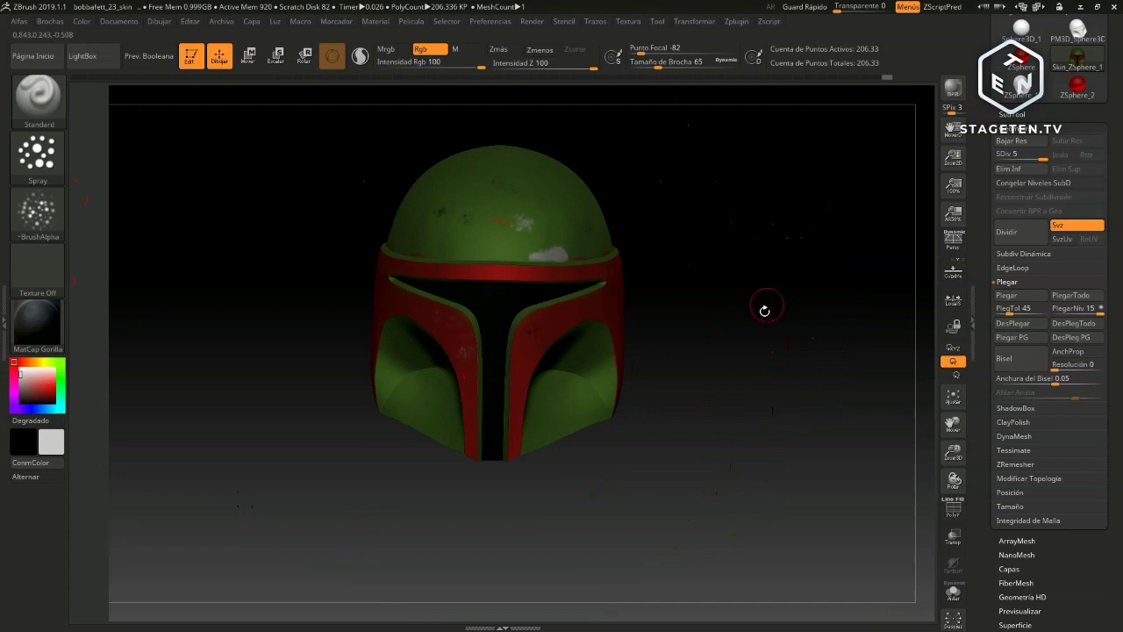
scroll(764, 310, down, 3)
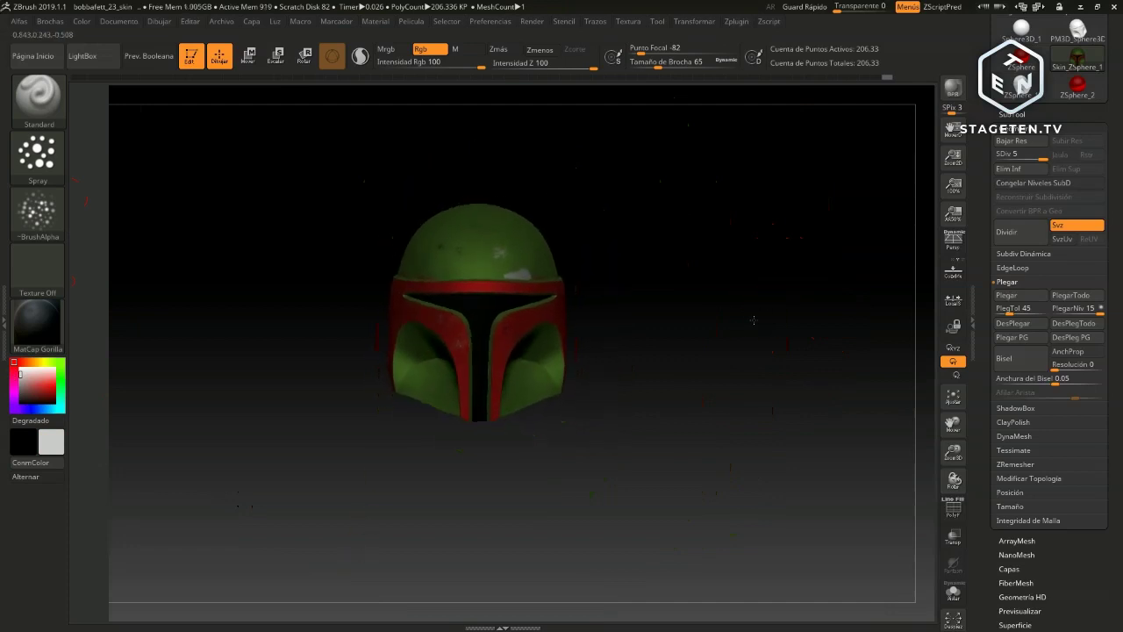
drag(753, 320, 716, 442)
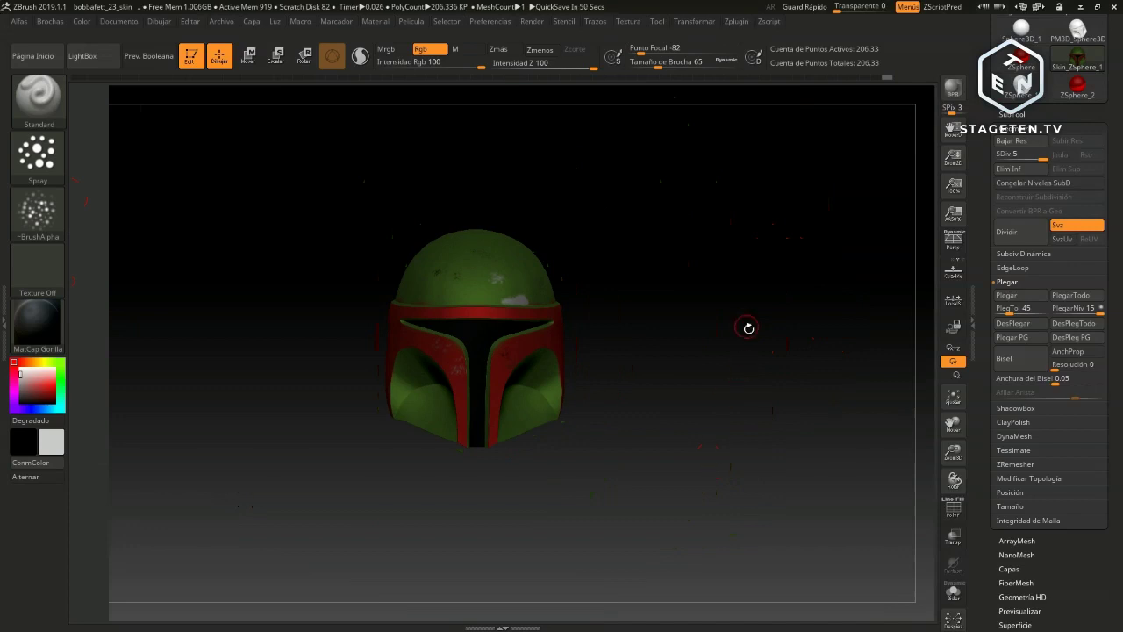
mouse_move(746, 326)
mouse_down()
mouse_move(692, 326)
mouse_move(769, 343)
mouse_move(763, 406)
mouse_up()
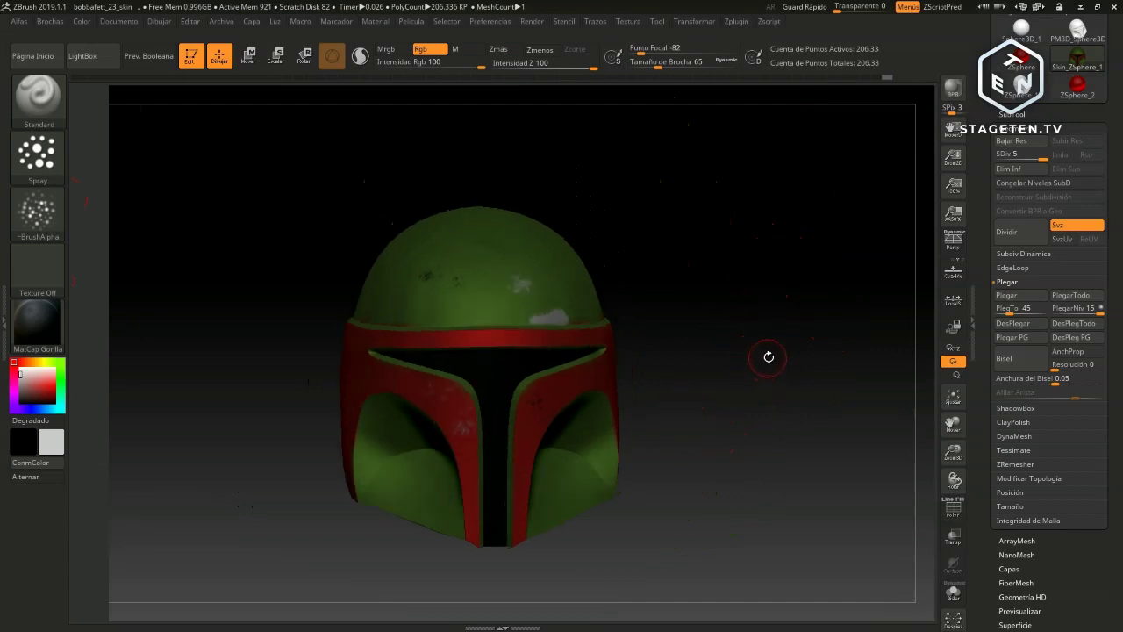
drag(766, 356, 790, 325)
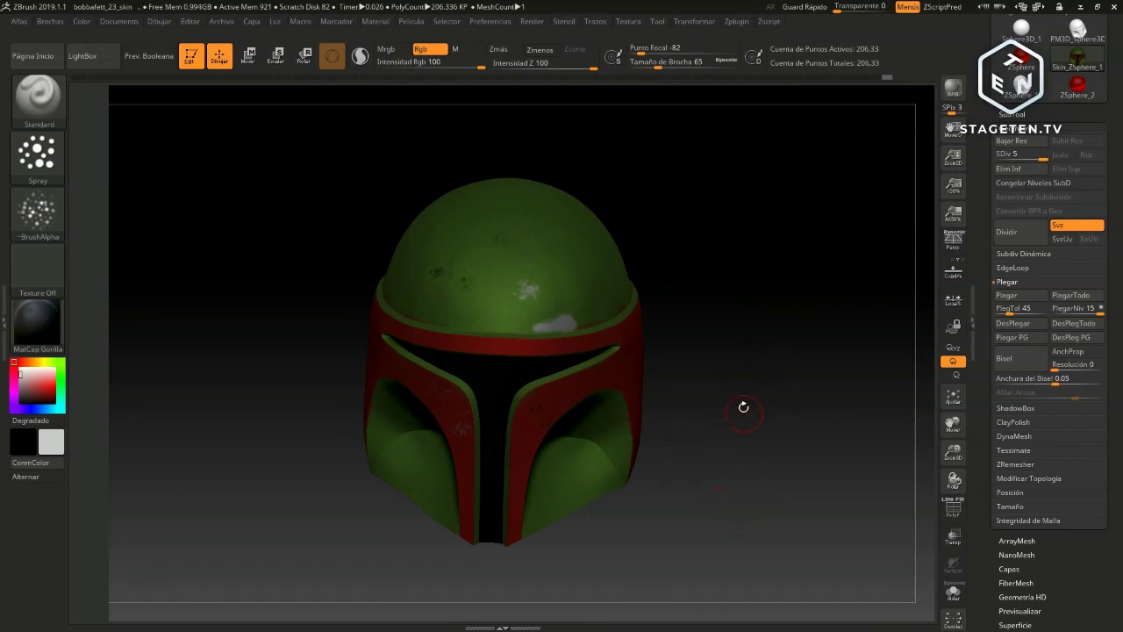
mouse_move(767, 410)
mouse_down()
mouse_move(830, 370)
mouse_move(785, 388)
mouse_up()
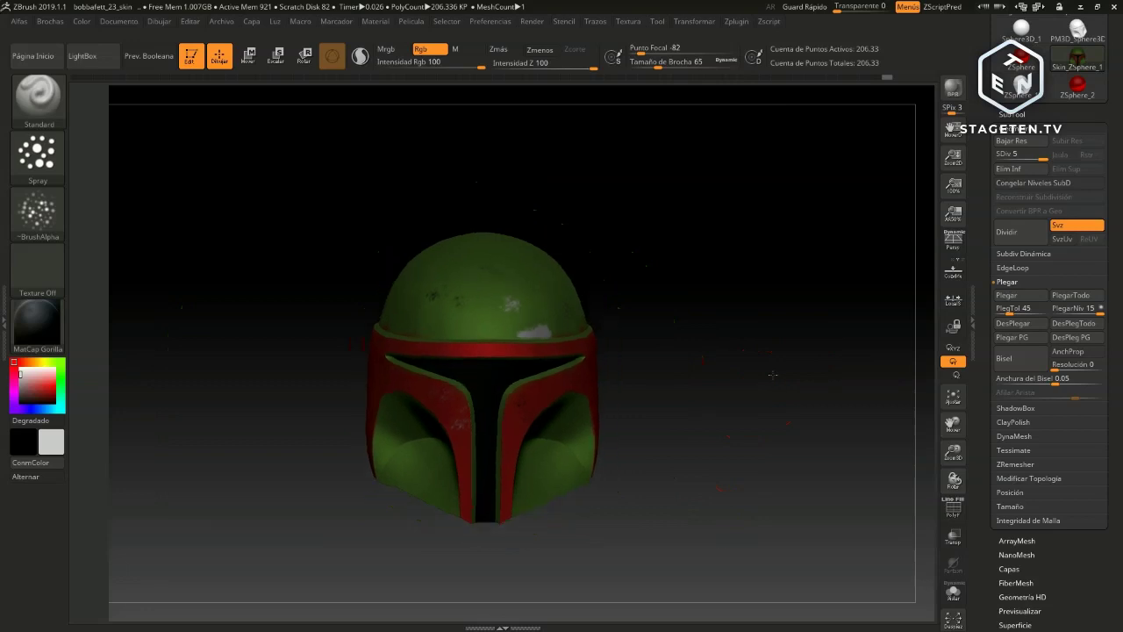
Orbit and zoom around the weathered helmet, then switch to the STAGE TEN Studio browser
drag(772, 383, 790, 382)
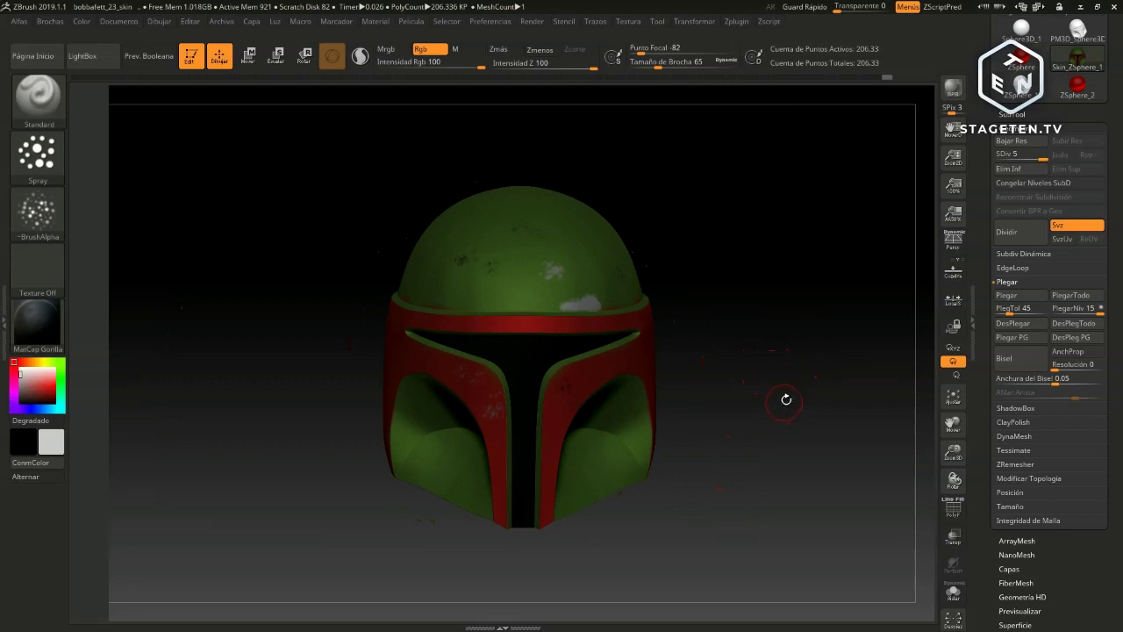
drag(786, 399, 733, 488)
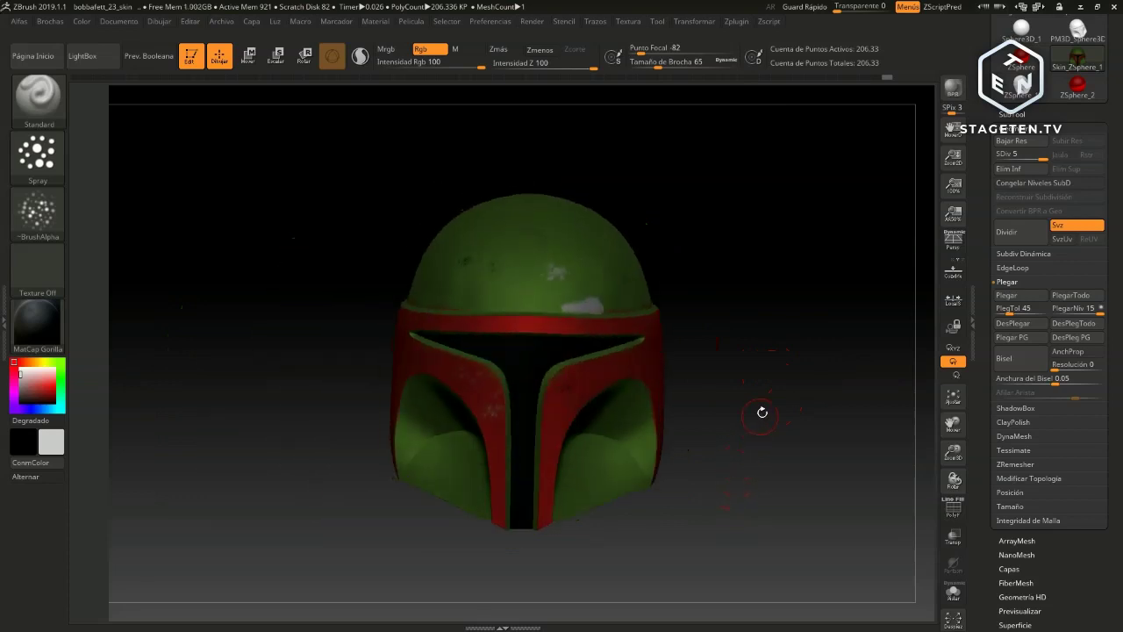
drag(774, 402, 746, 456)
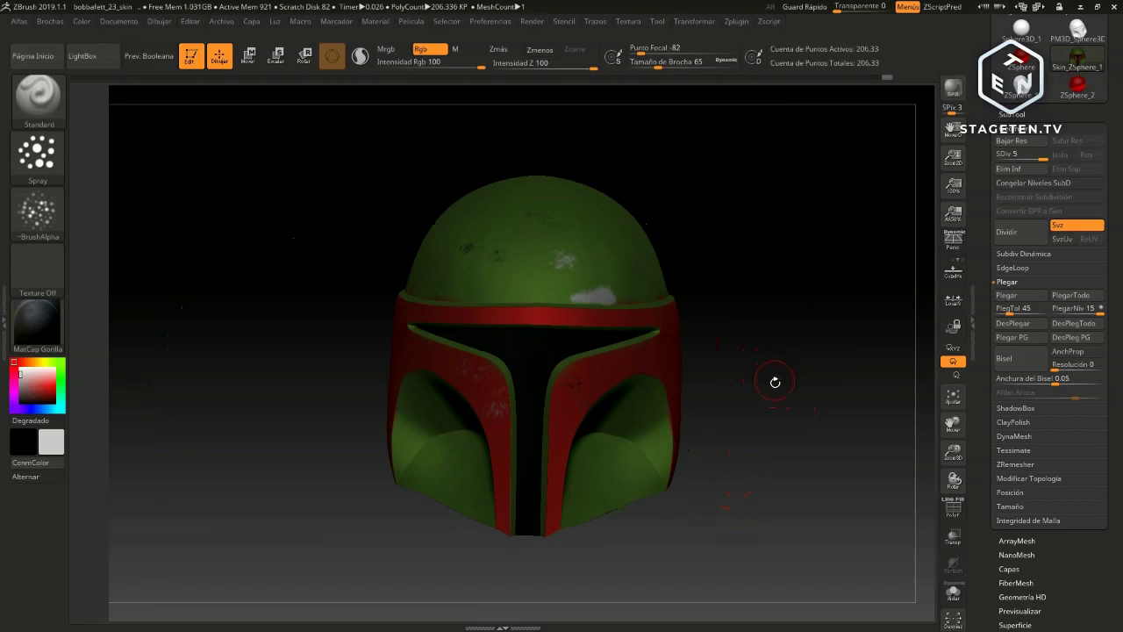
mouse_move(775, 359)
mouse_down()
mouse_move(781, 387)
mouse_move(795, 351)
mouse_up()
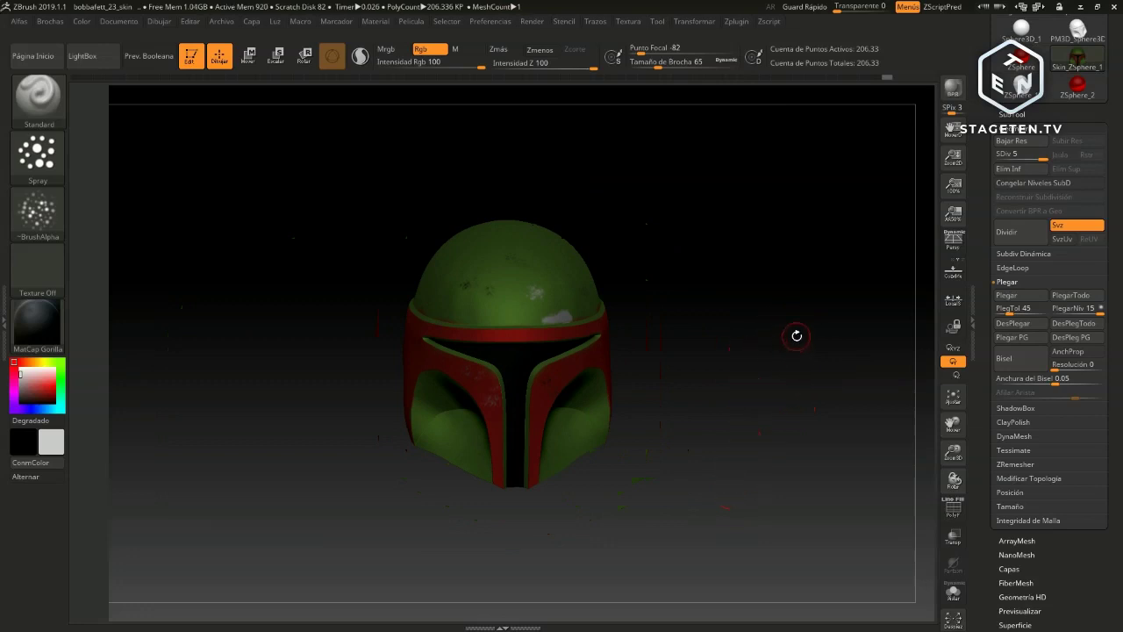
mouse_move(784, 348)
alt+mouse_down()
mouse_move(757, 402)
mouse_move(727, 362)
mouse_move(752, 372)
alt+mouse_up()
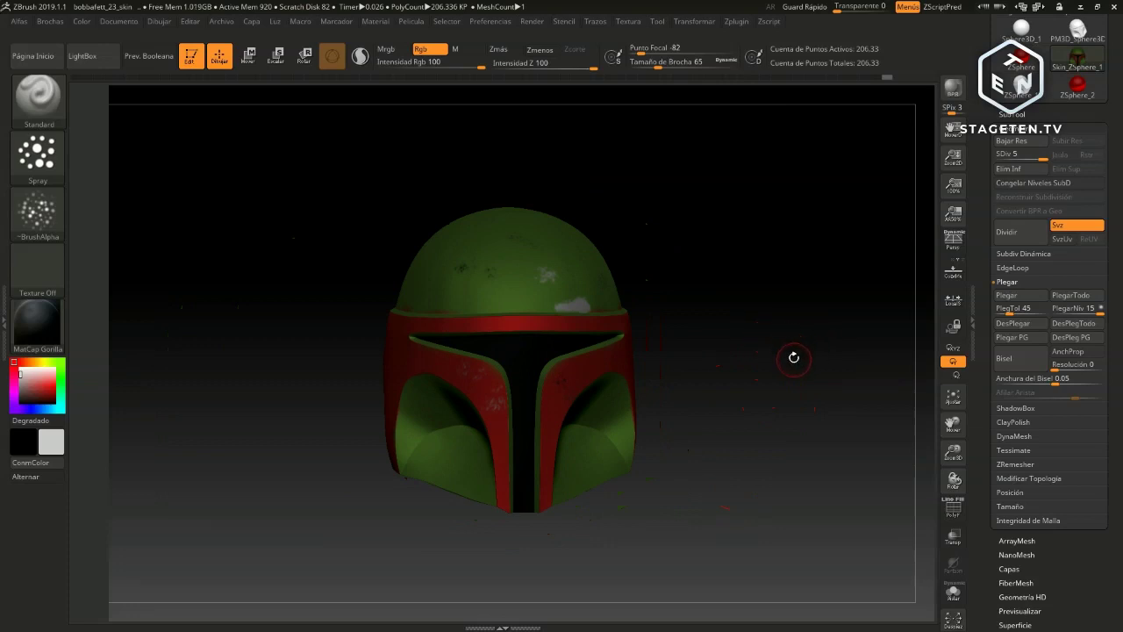
mouse_move(790, 363)
mouse_down()
mouse_move(787, 384)
mouse_move(782, 347)
mouse_move(722, 504)
mouse_up()
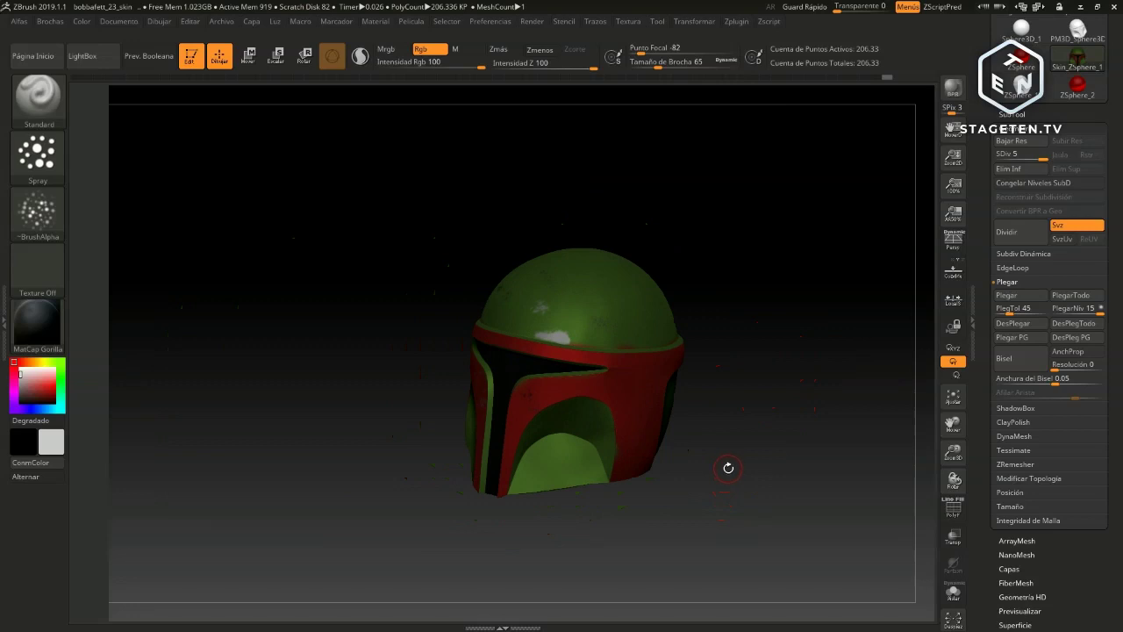
drag(771, 383, 730, 508)
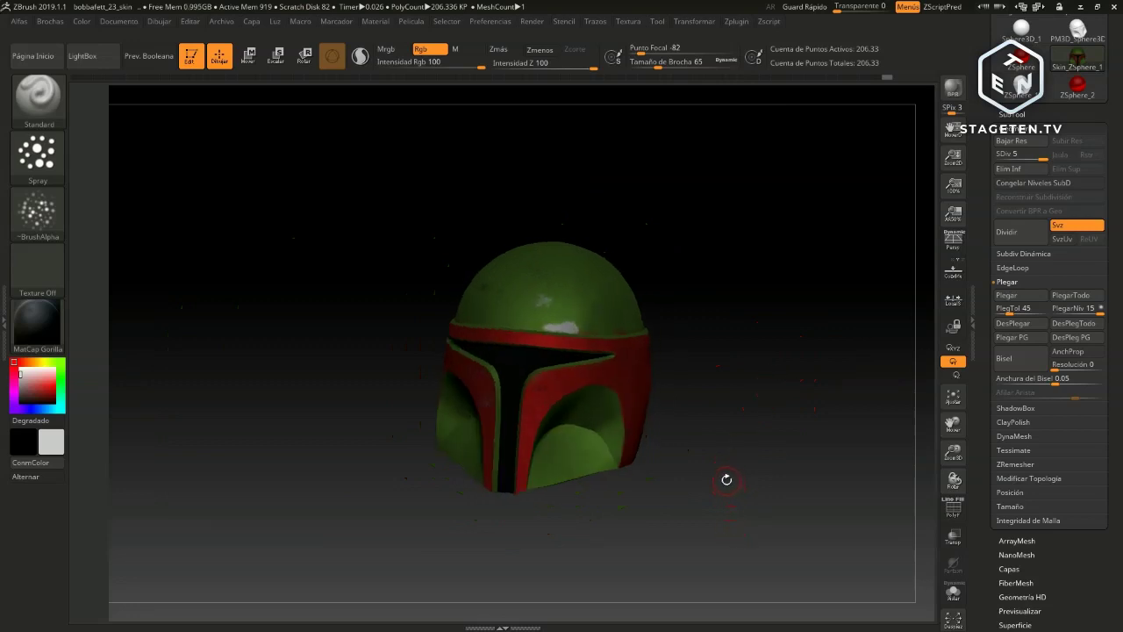
key(alt+Tab)
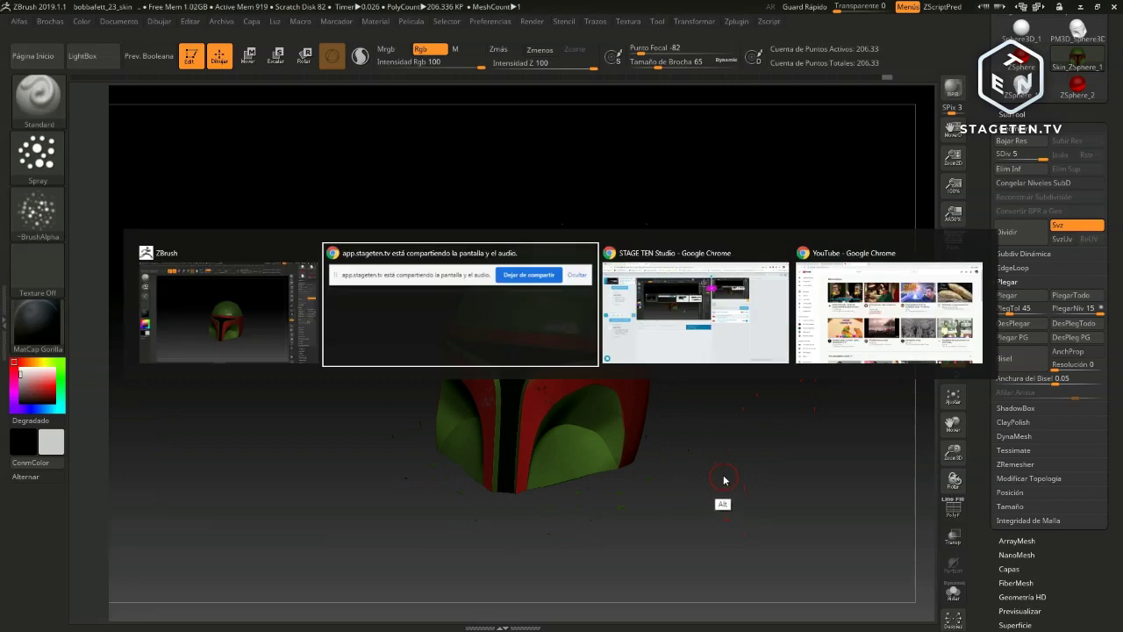
key(alt+Tab)
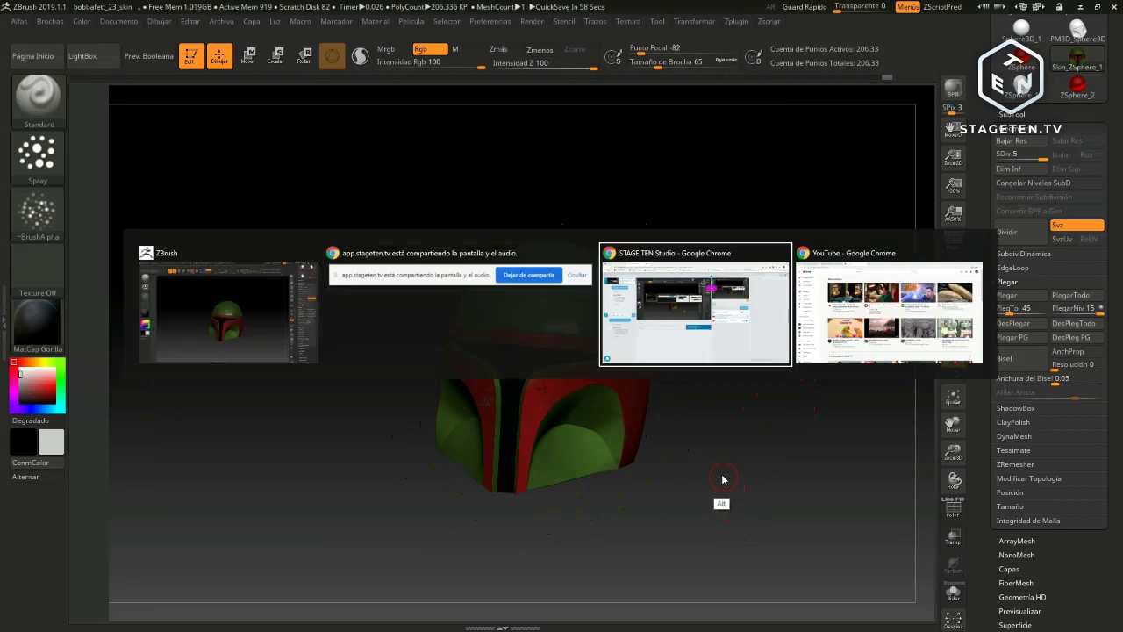